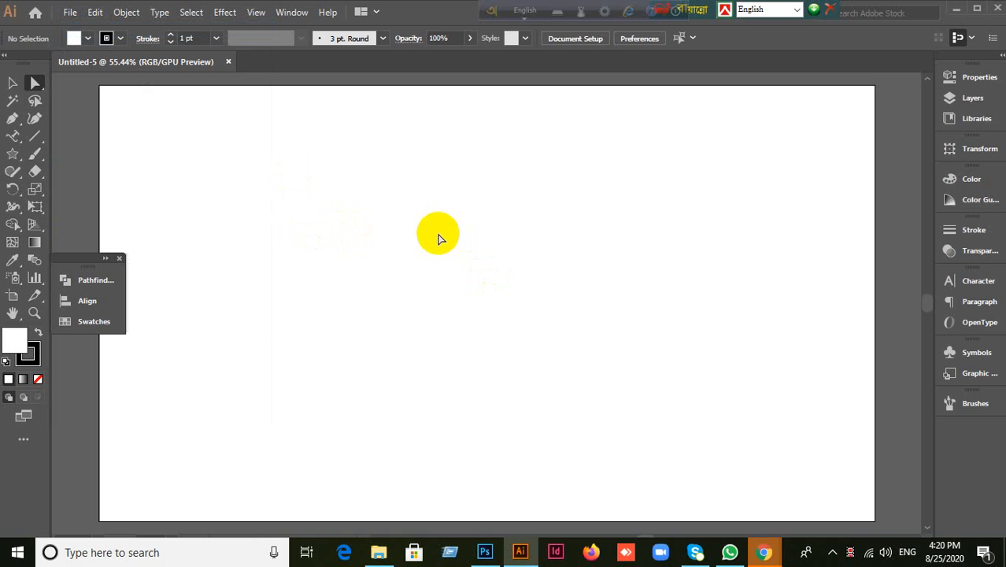
Step: Open the New Document dialog with Ctrl+N, which offers a 1366 x 768 px Untitled-6 preset
key(ctrl+n)
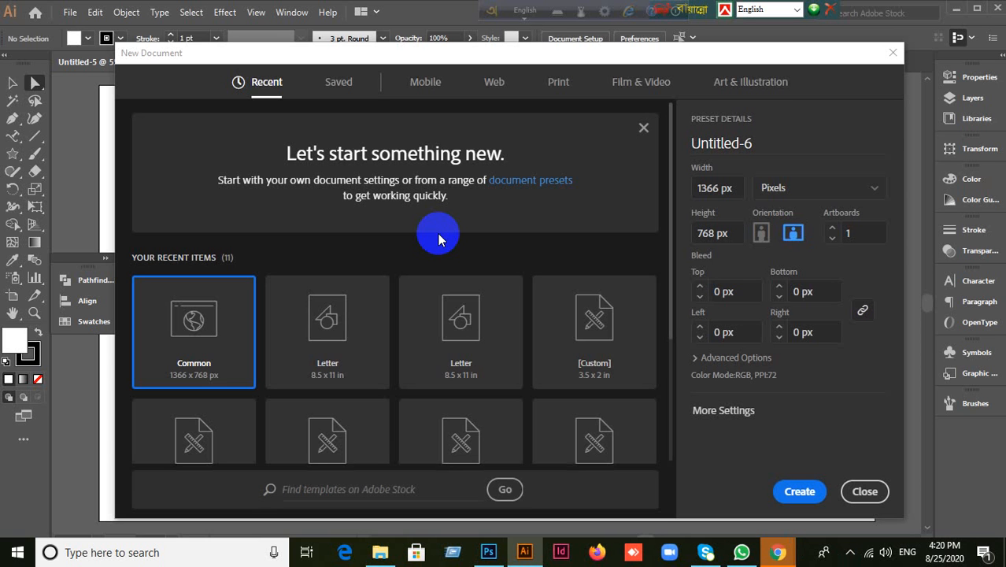
Step: Switch units to inches, choose the Print presets, and open More Settings showing CMYK at 300 ppi
click(876, 190)
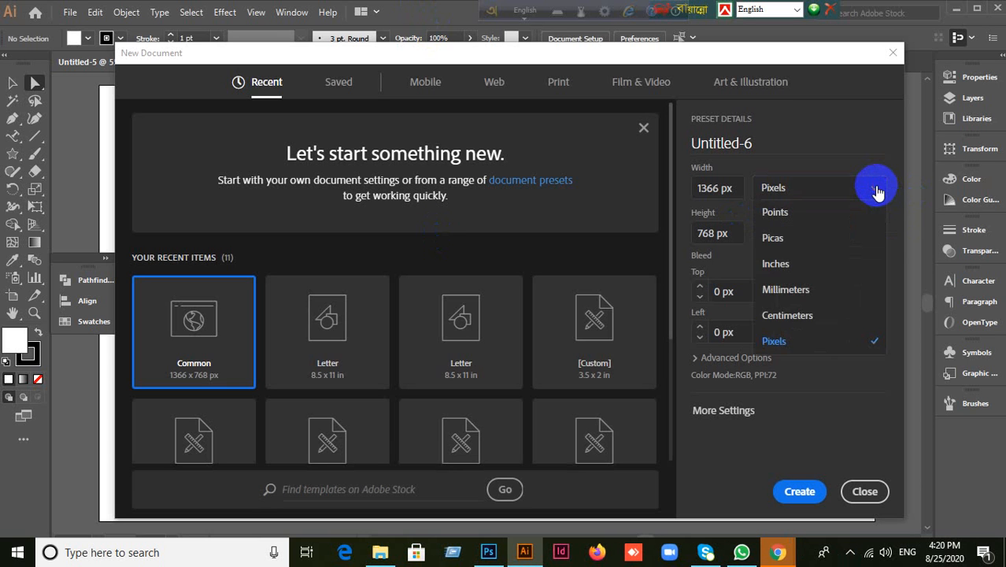
click(791, 264)
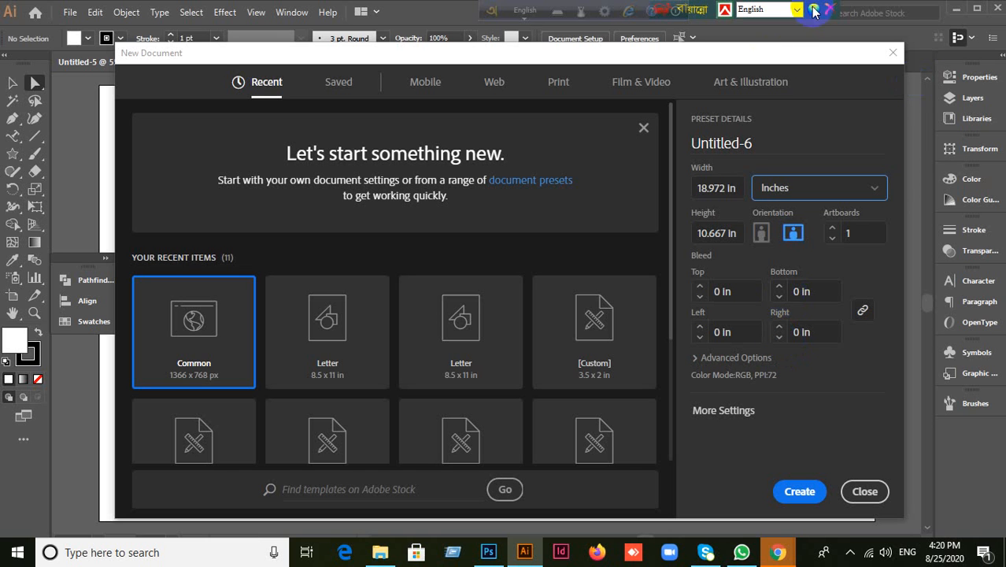
click(735, 186)
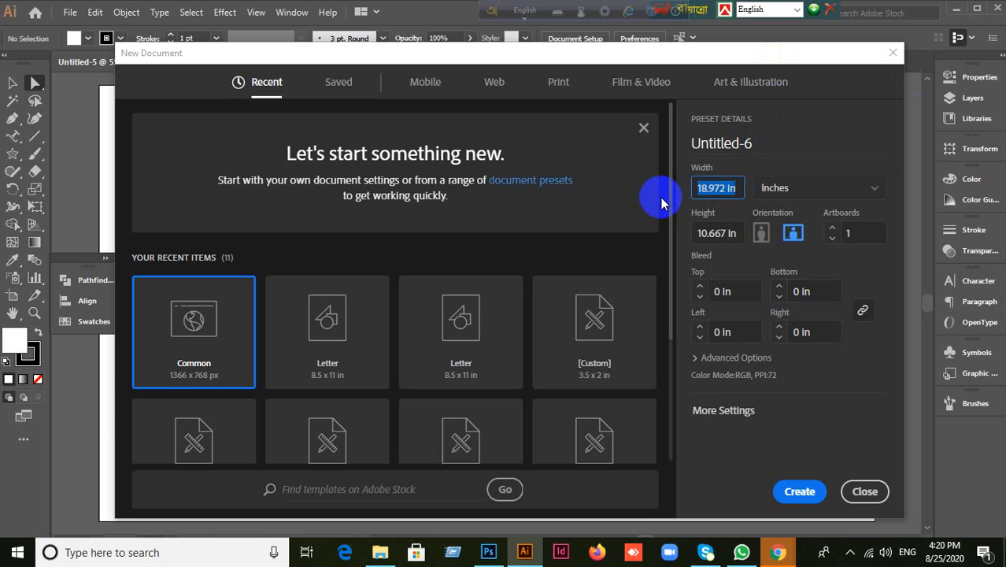
click(558, 88)
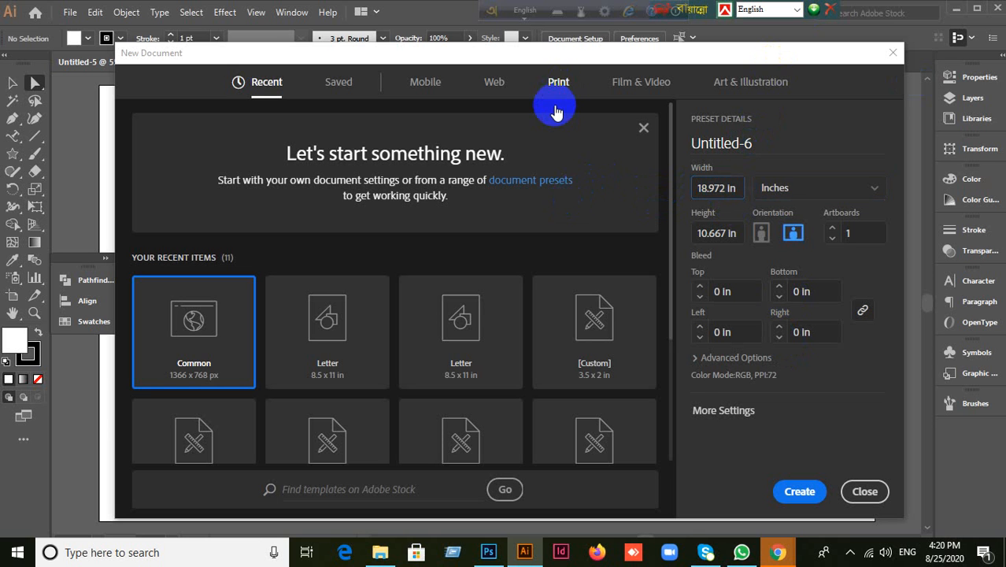
click(699, 362)
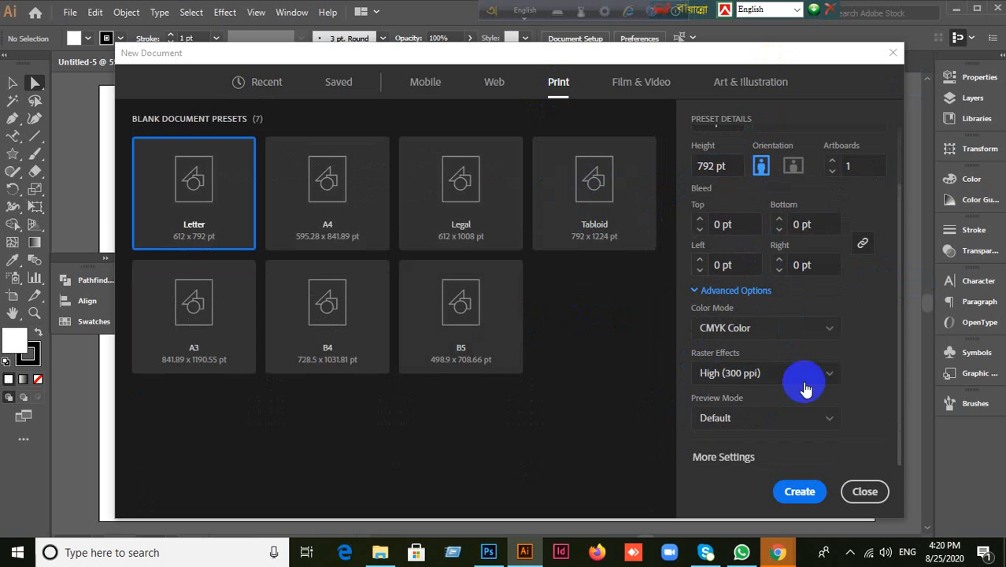
click(731, 460)
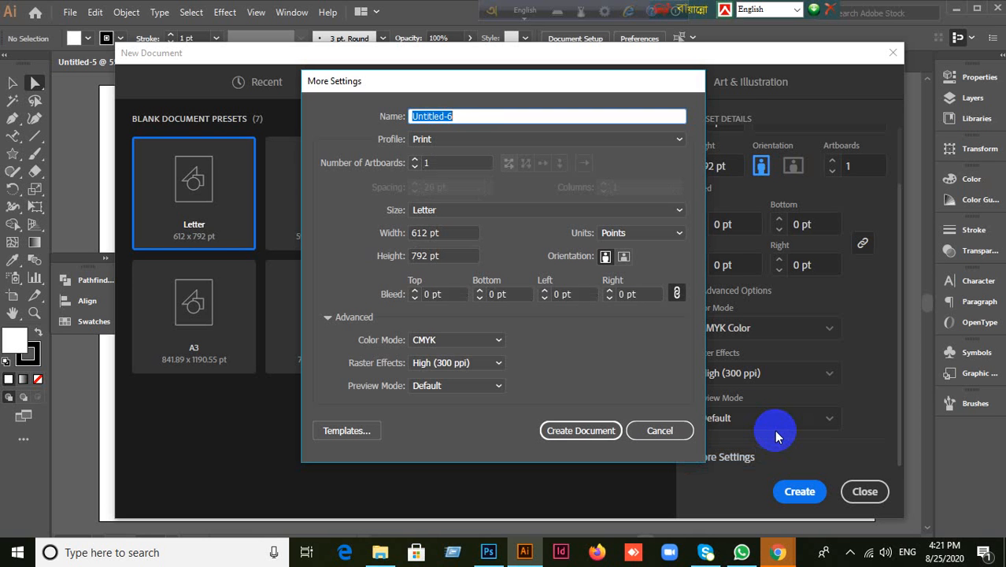
Step: Create an A4 (8.27 x 11.69 in) CMYK document with units set to inches
click(578, 213)
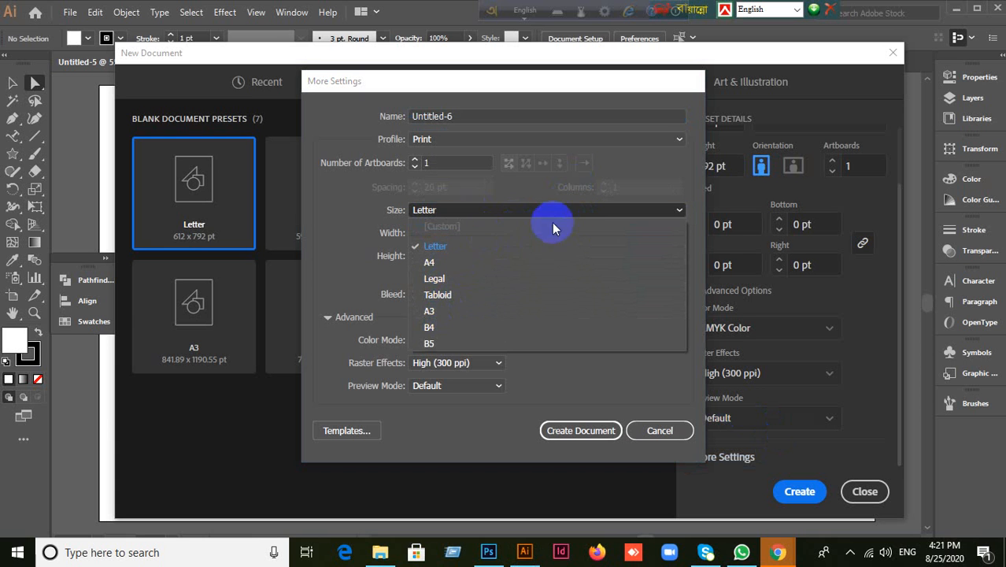
click(444, 263)
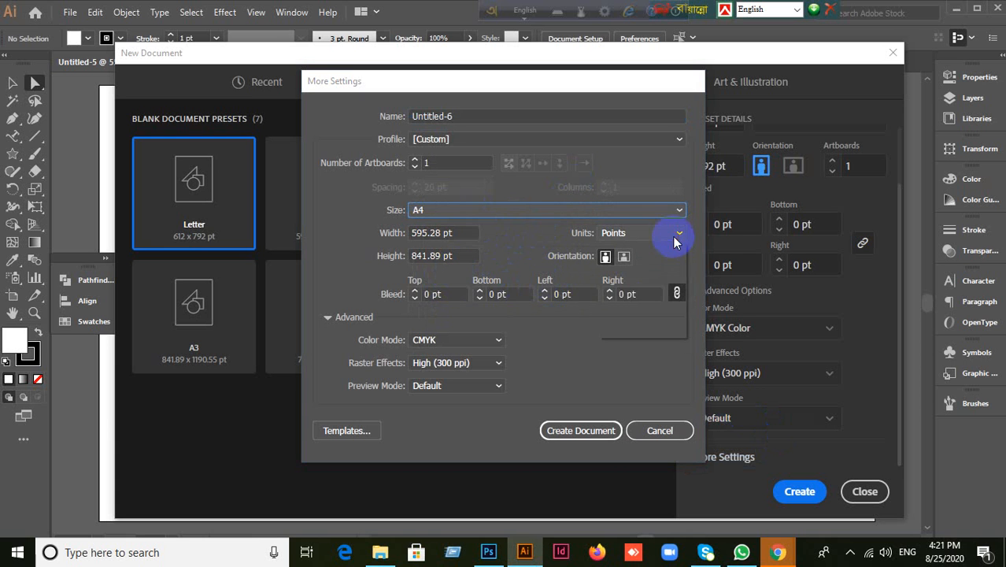
click(673, 235)
click(630, 281)
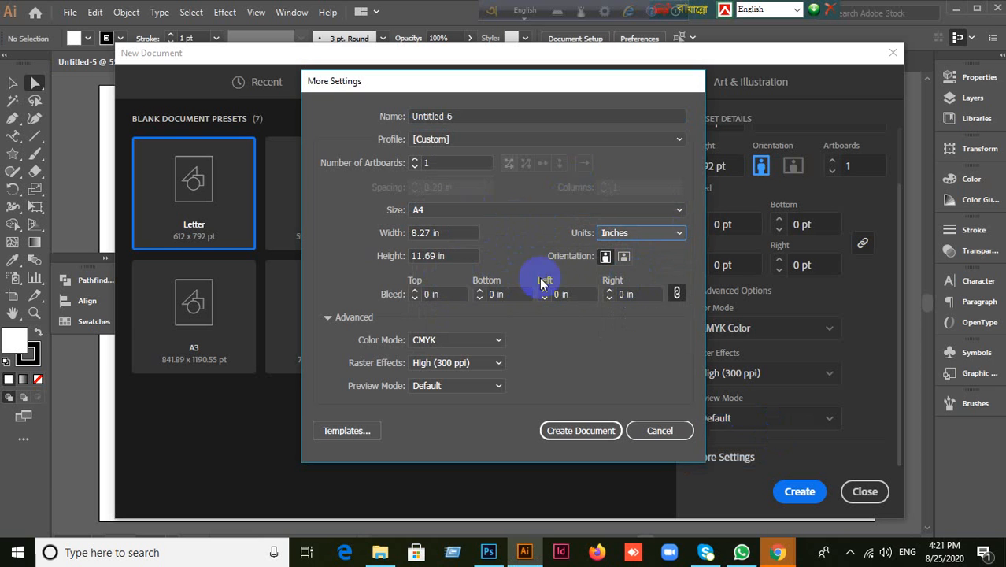
click(657, 209)
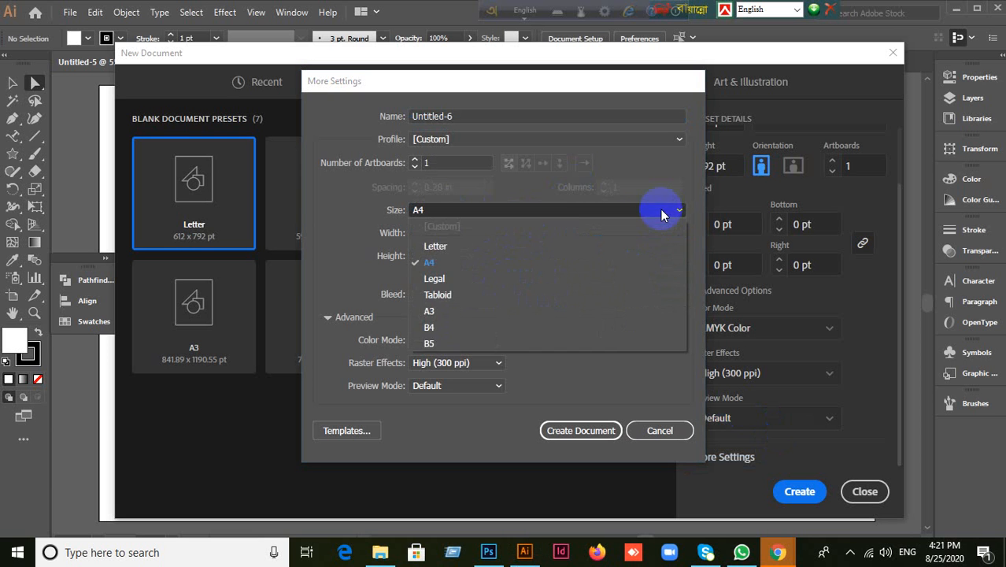
click(464, 243)
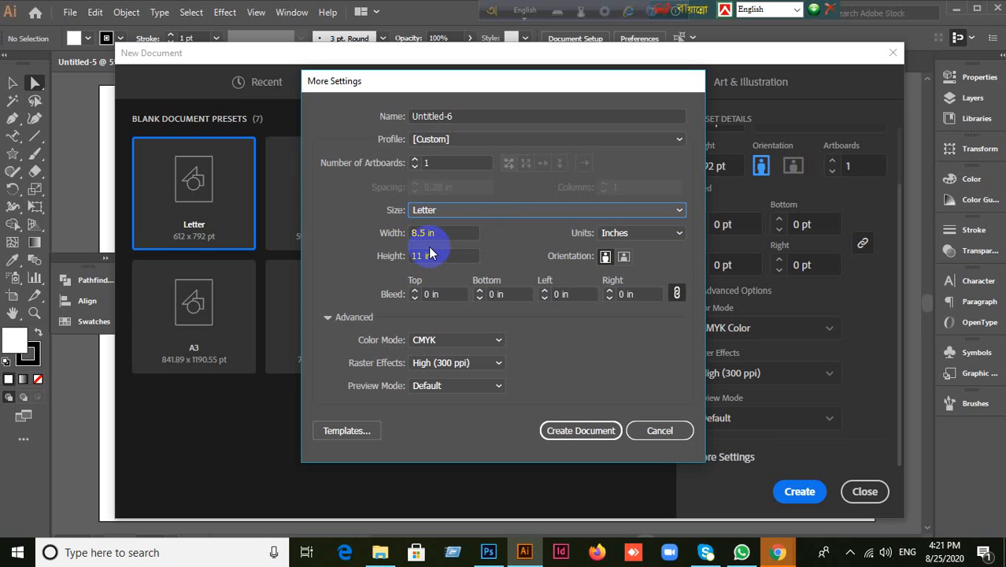
click(653, 209)
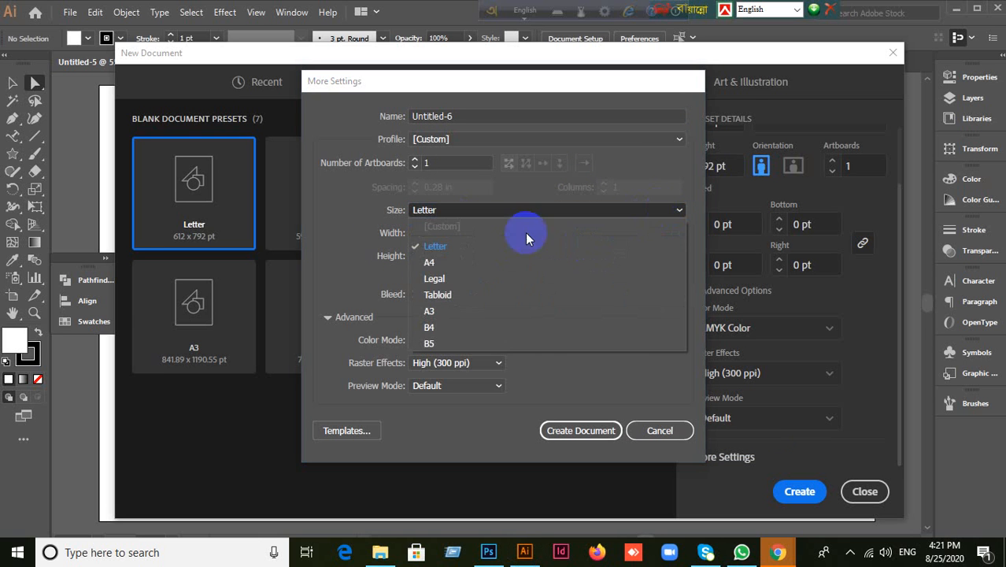
click(429, 262)
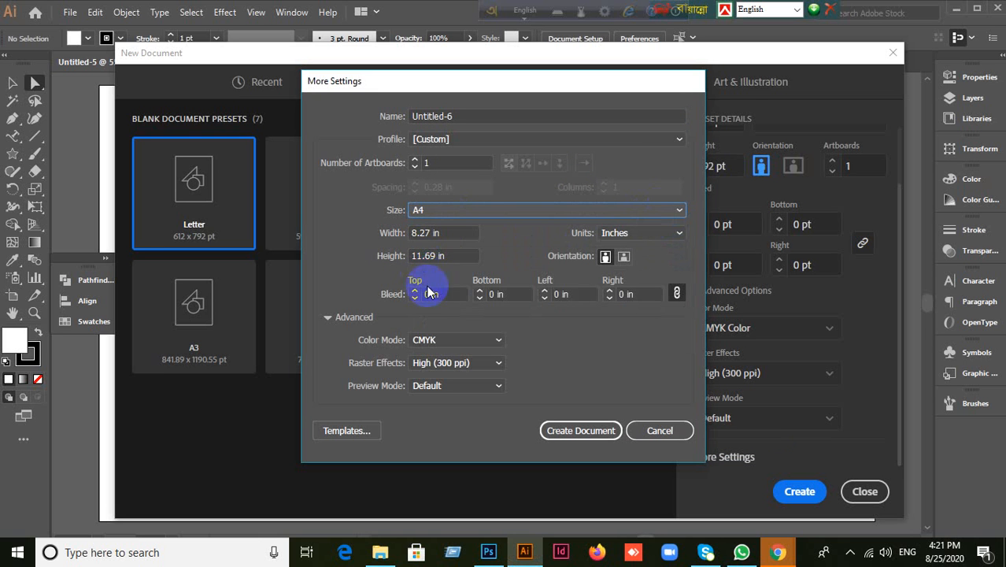
click(592, 431)
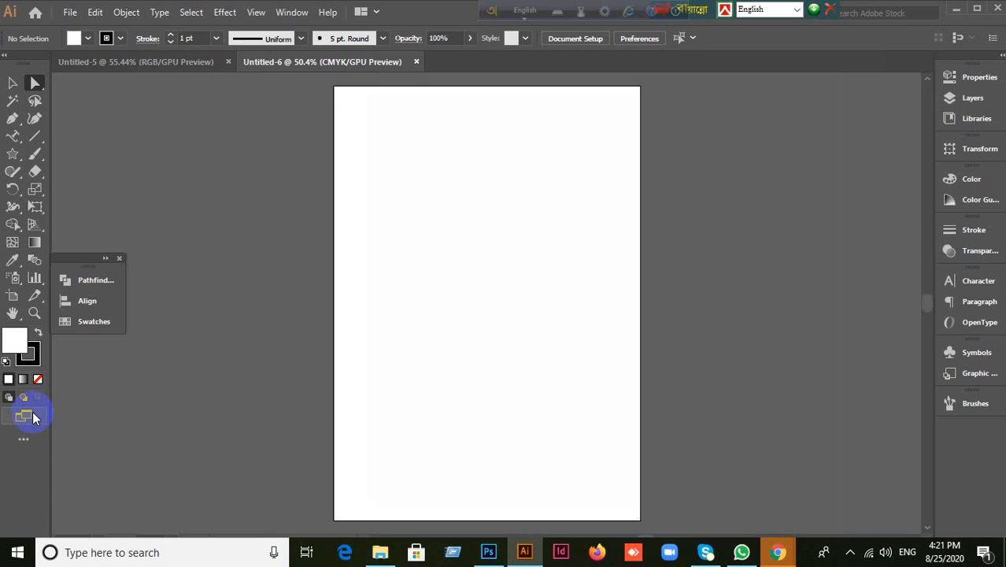
Step: Close Untitled-6 and create a new A4 CMYK document with 0.125 in bleed on all sides
click(416, 61)
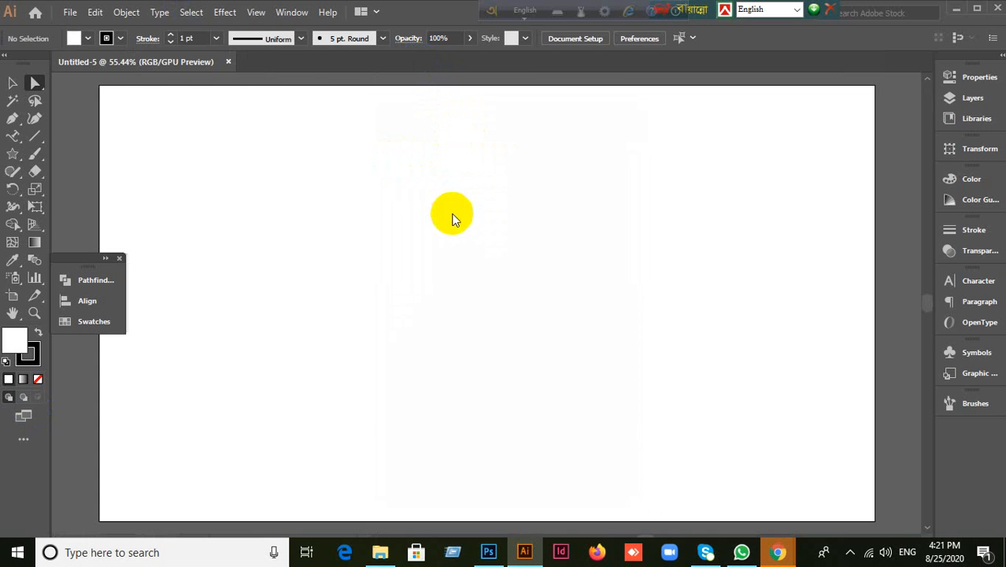
click(69, 13)
click(89, 30)
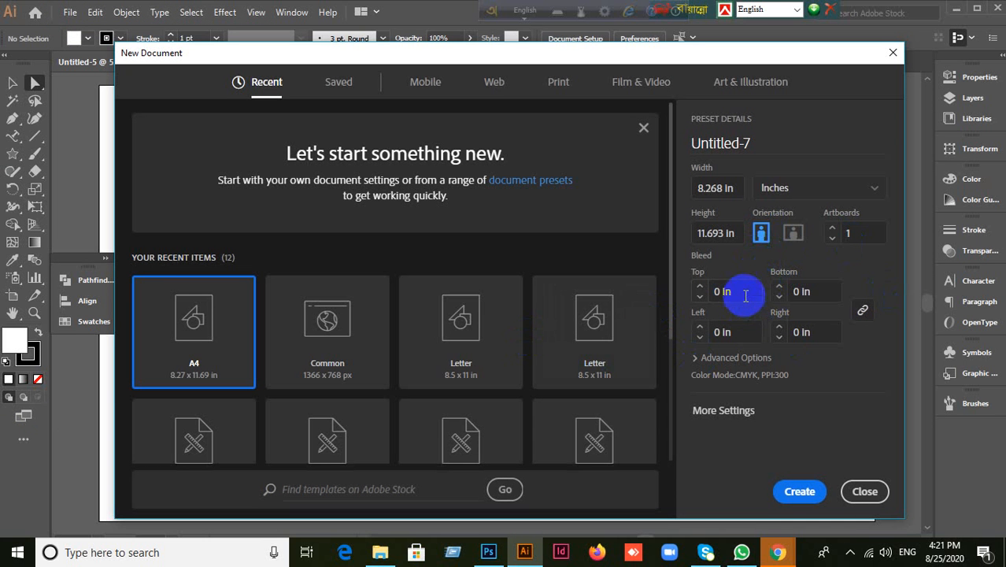
click(701, 293)
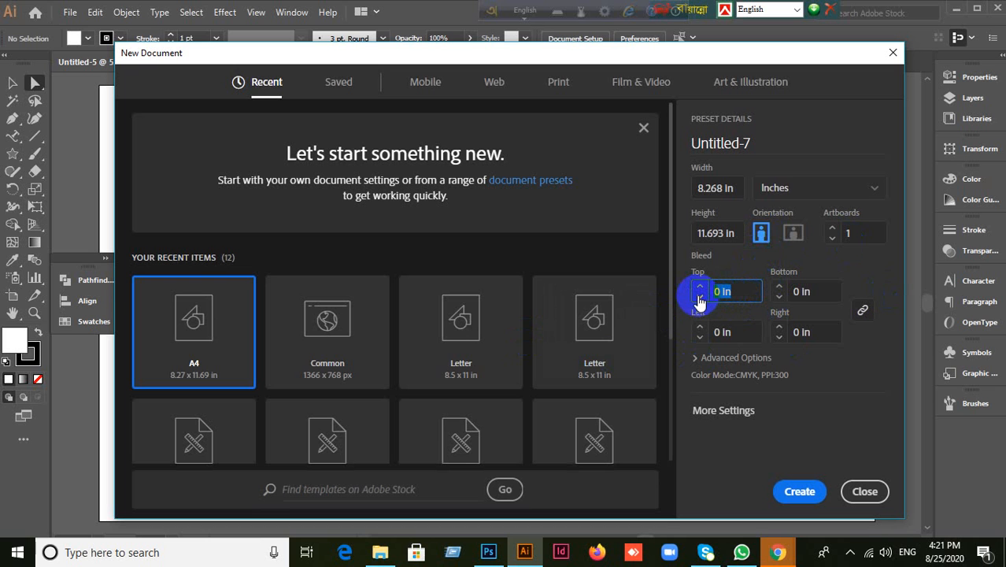
text(0.125)
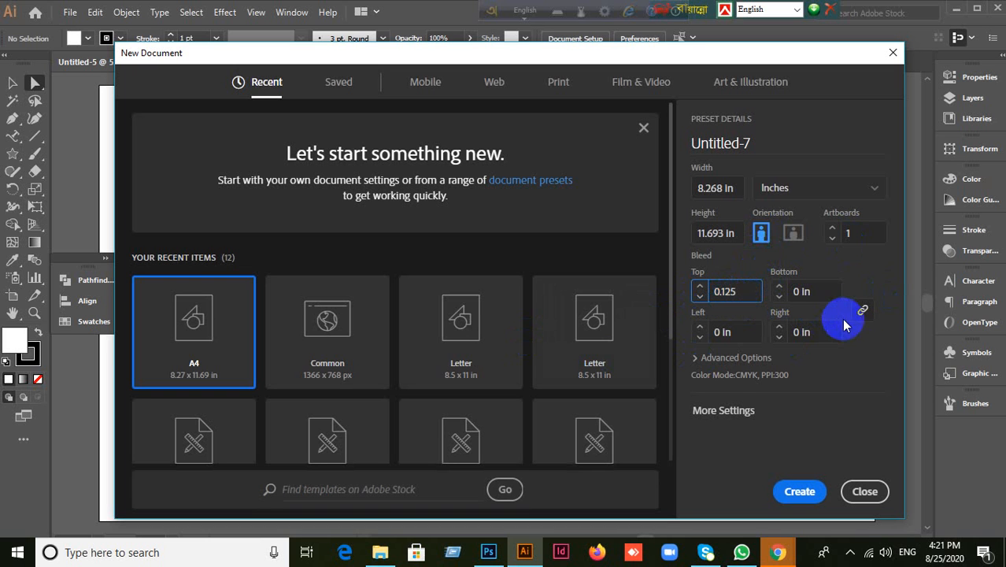
click(863, 311)
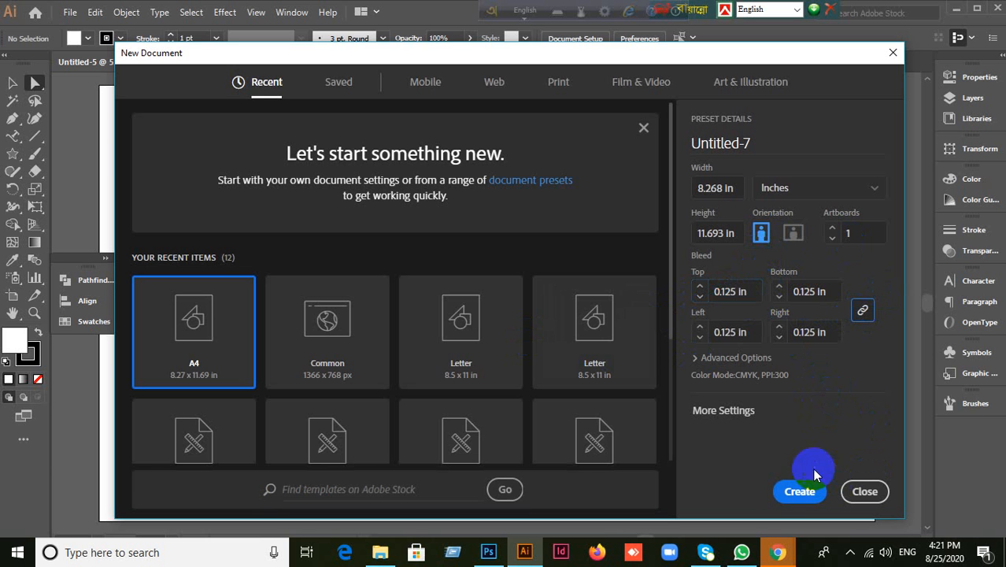
click(799, 489)
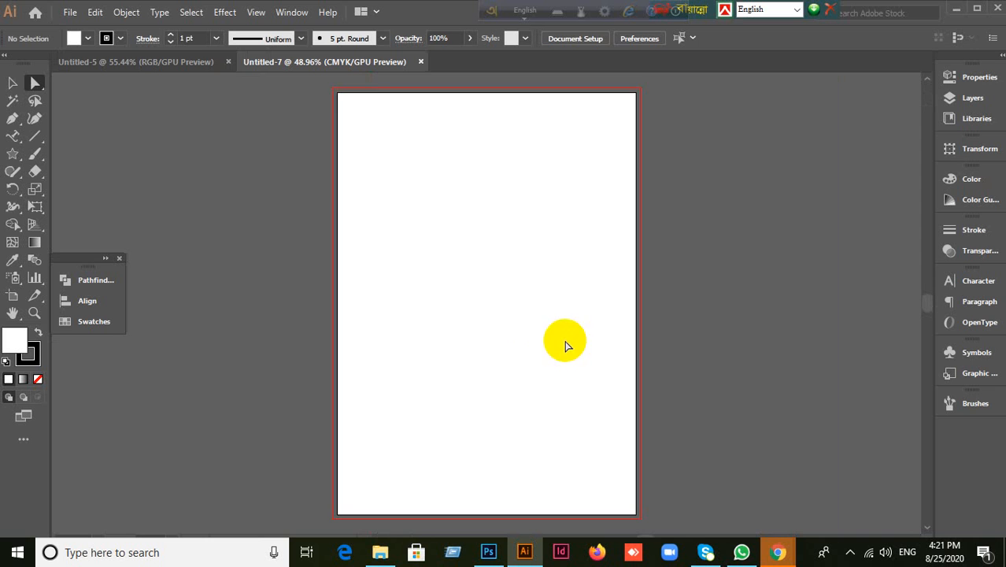
scroll(557, 336, down, 1)
scroll(558, 337, up, 2)
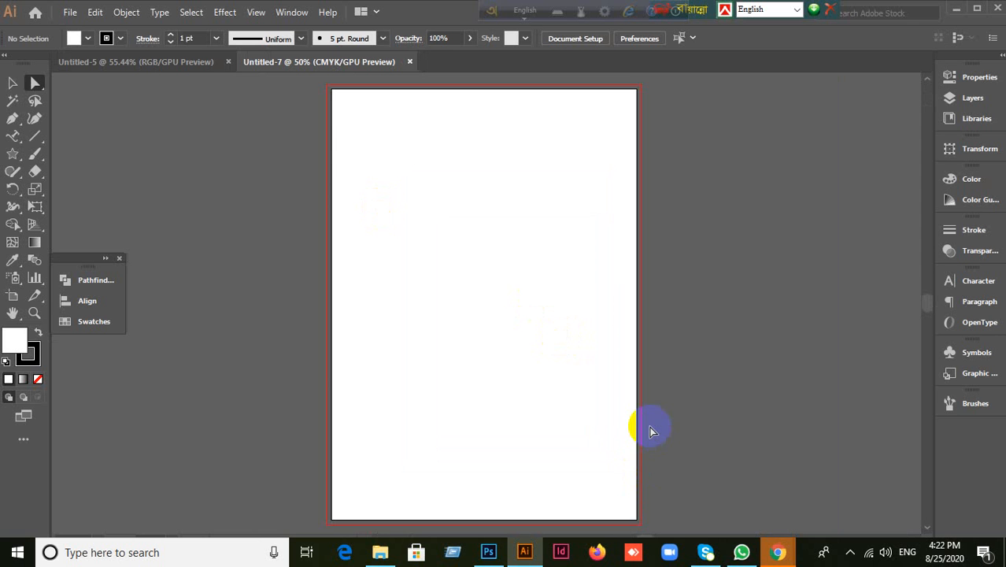
click(739, 553)
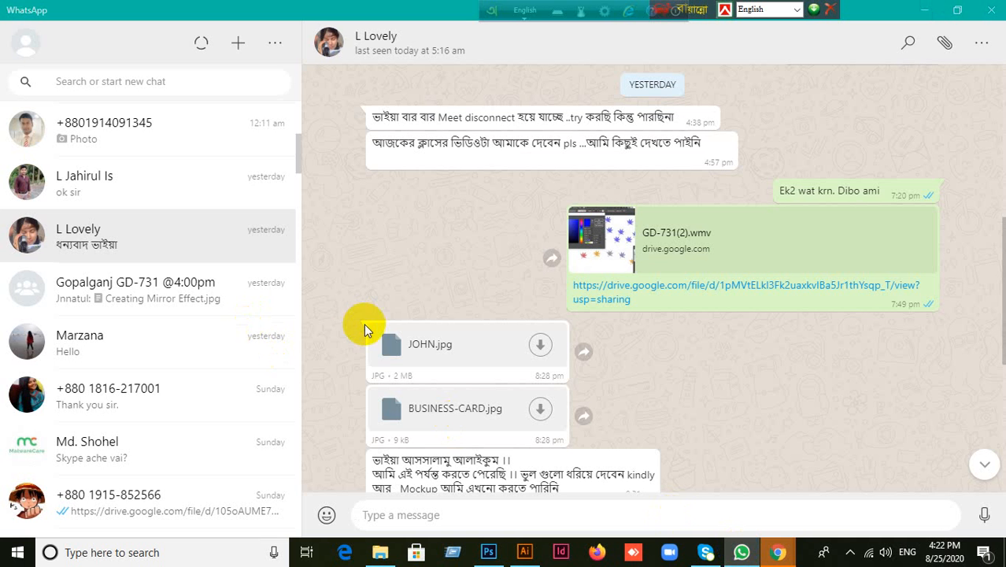
scroll(175, 203, down, 1)
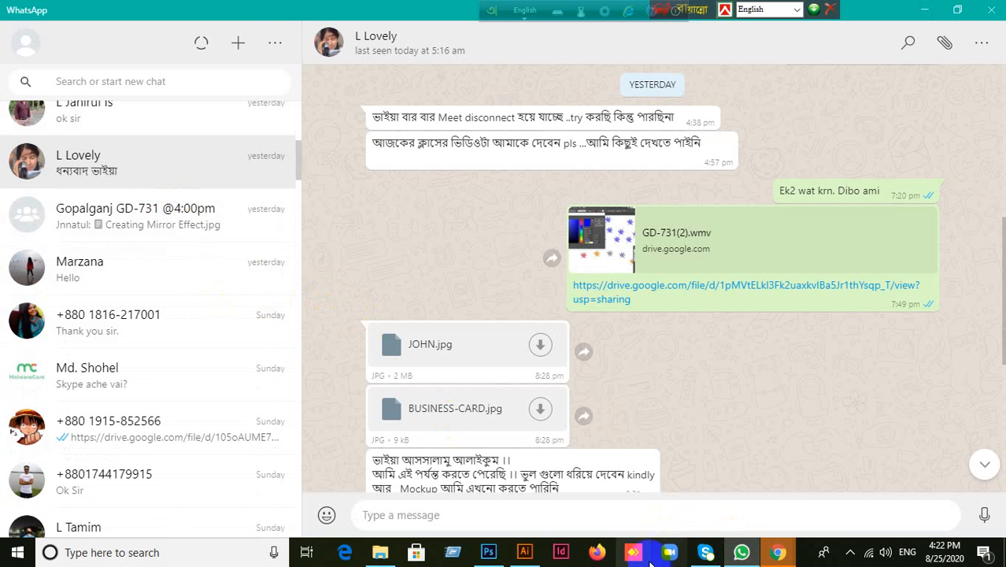
click(923, 10)
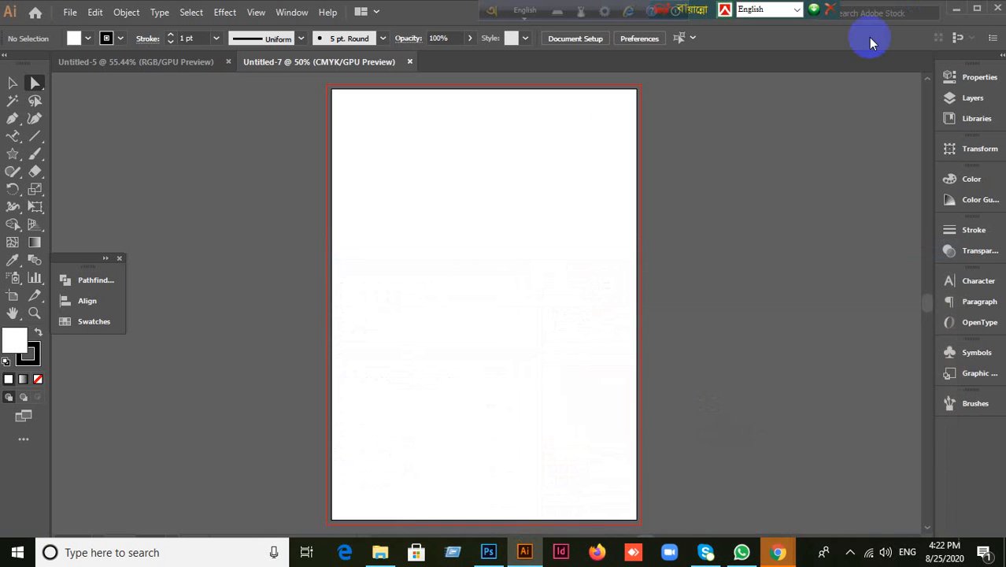
Step: Admit the waiting participant in Google Meet, hide Photoshop, and return to Illustrator's Untitled-7
mouse_move(779, 555)
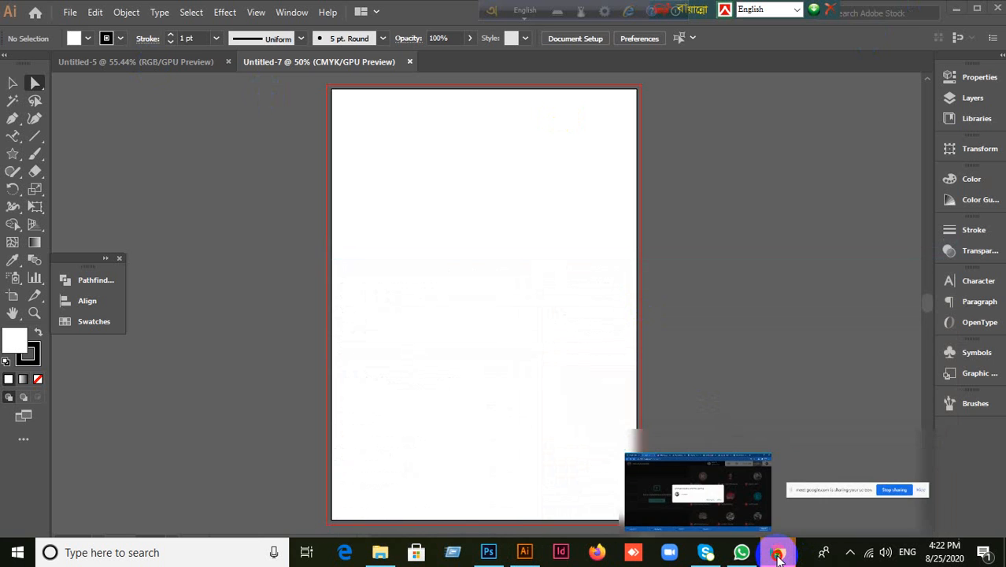
click(692, 492)
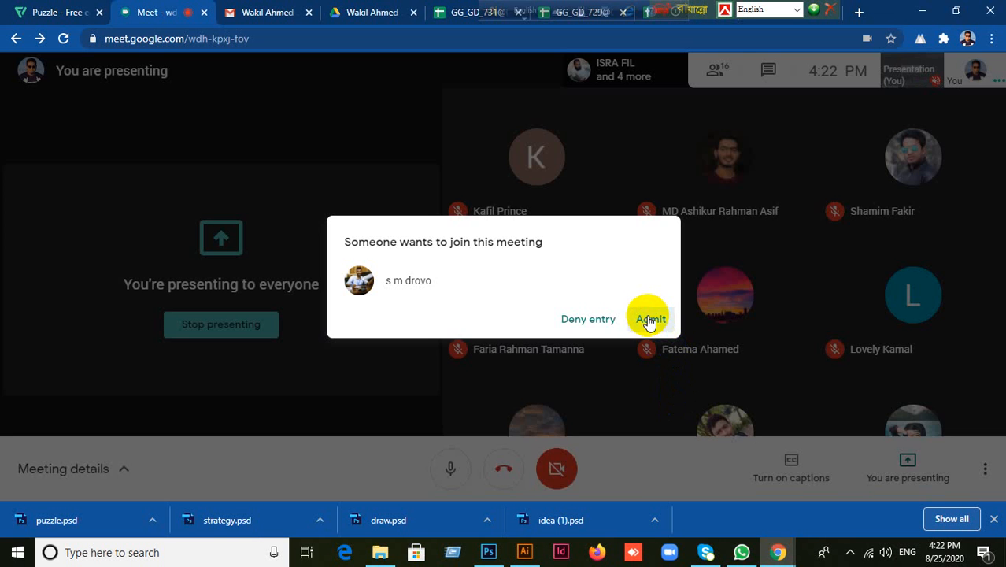
click(651, 316)
click(487, 552)
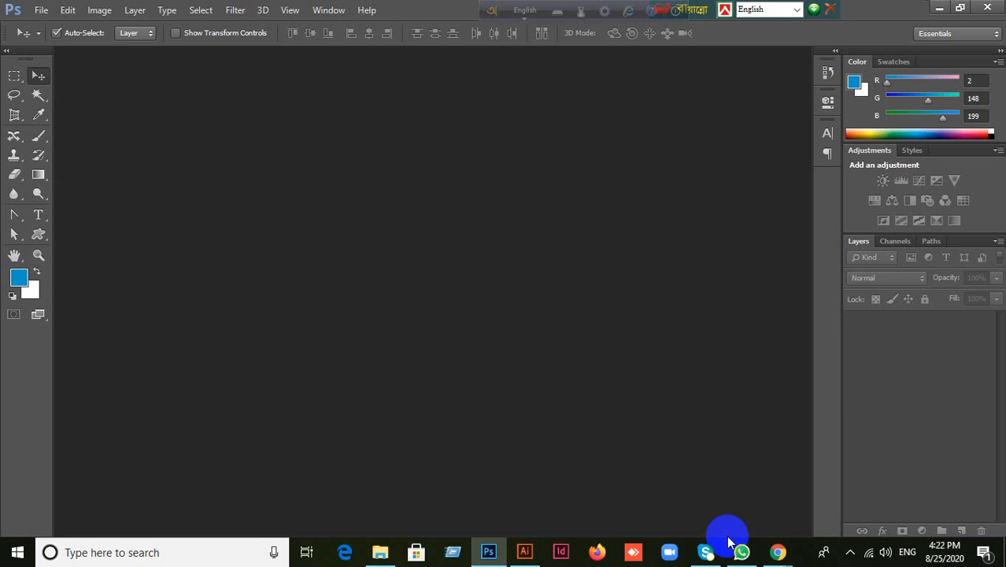
click(938, 8)
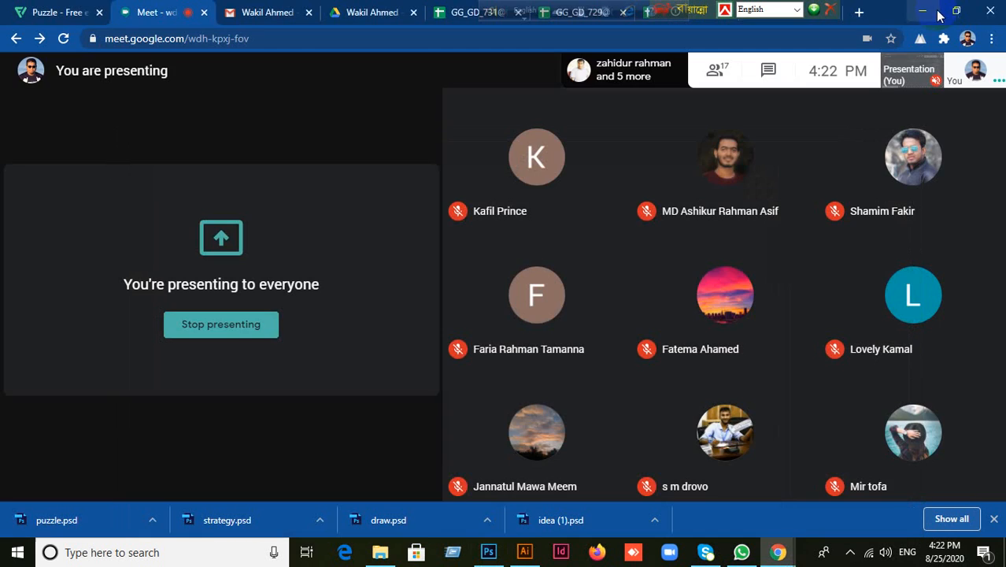
click(524, 552)
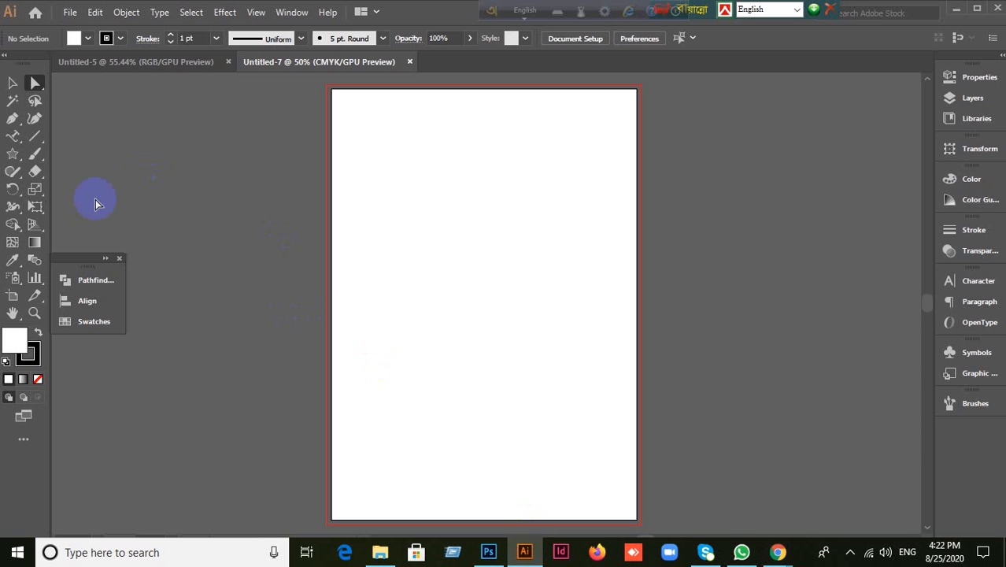
Step: Set the stroke to None and bring the white fill back to the front
click(29, 353)
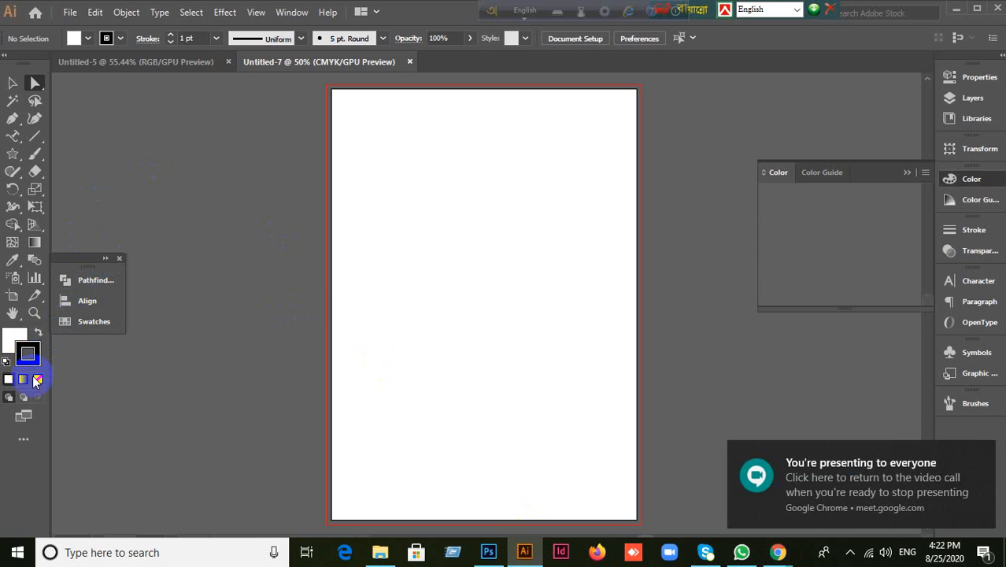
click(37, 380)
click(6, 340)
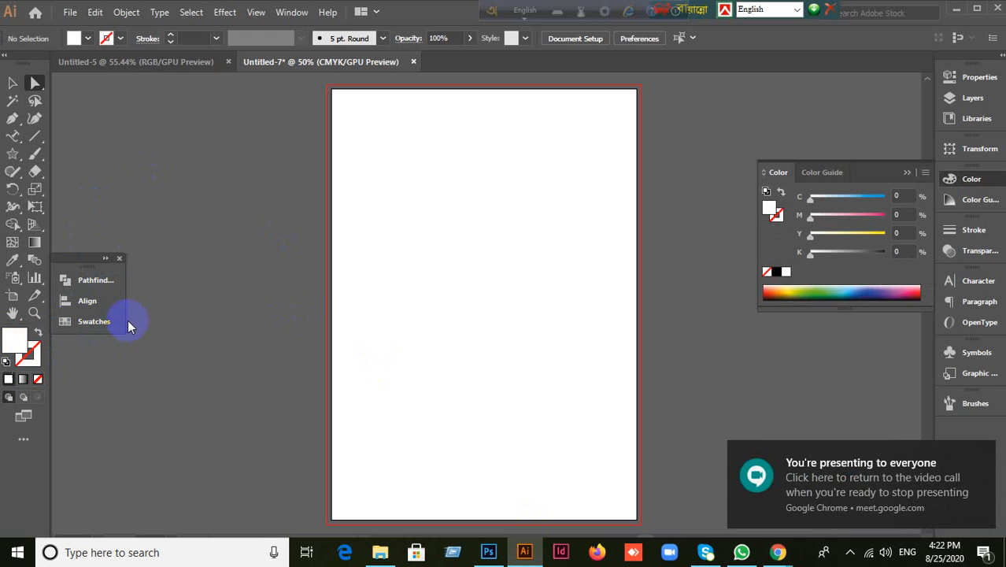
Step: Move the floating Swatches panel group aside and select the Rectangle Tool
click(106, 259)
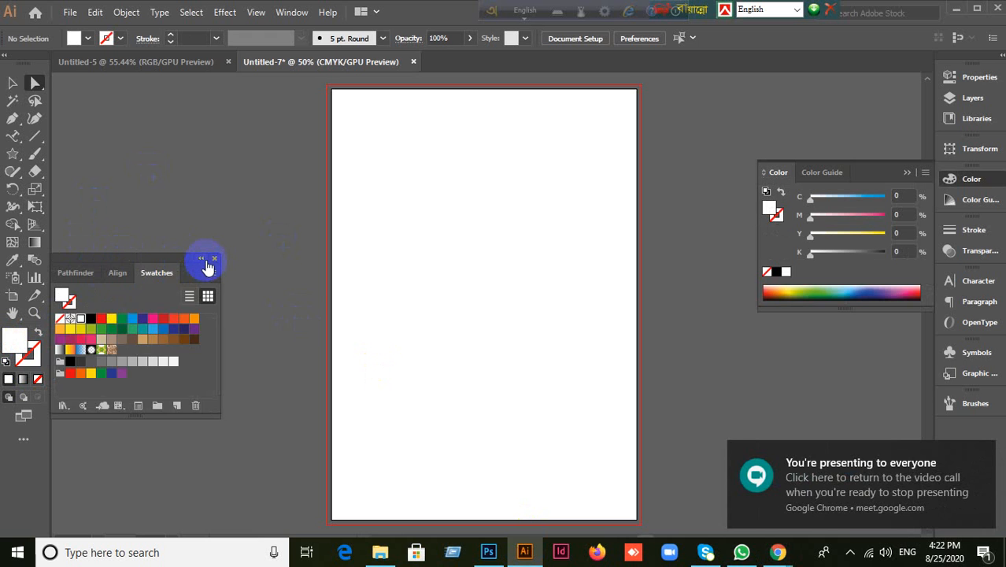
click(201, 259)
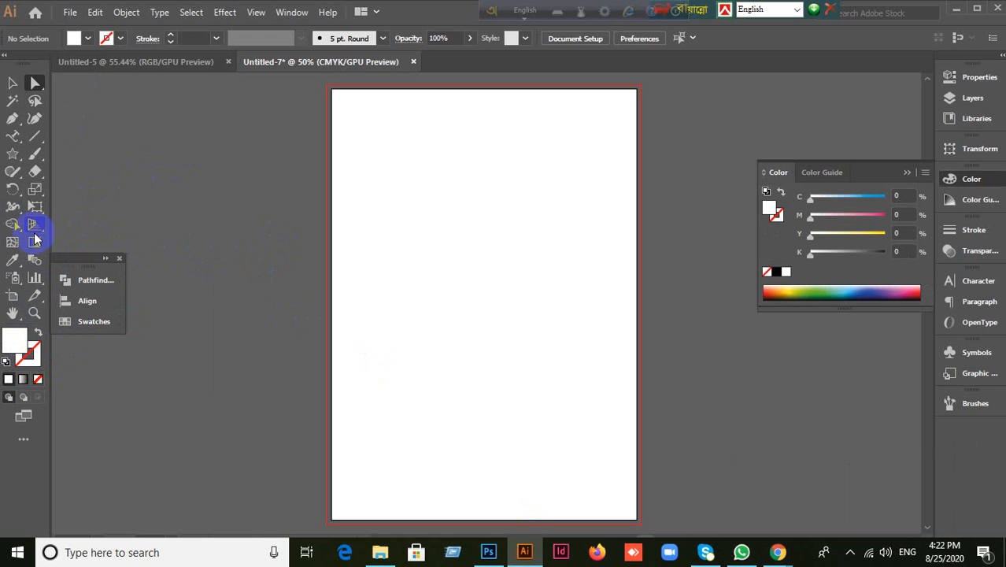
drag(81, 265, 117, 298)
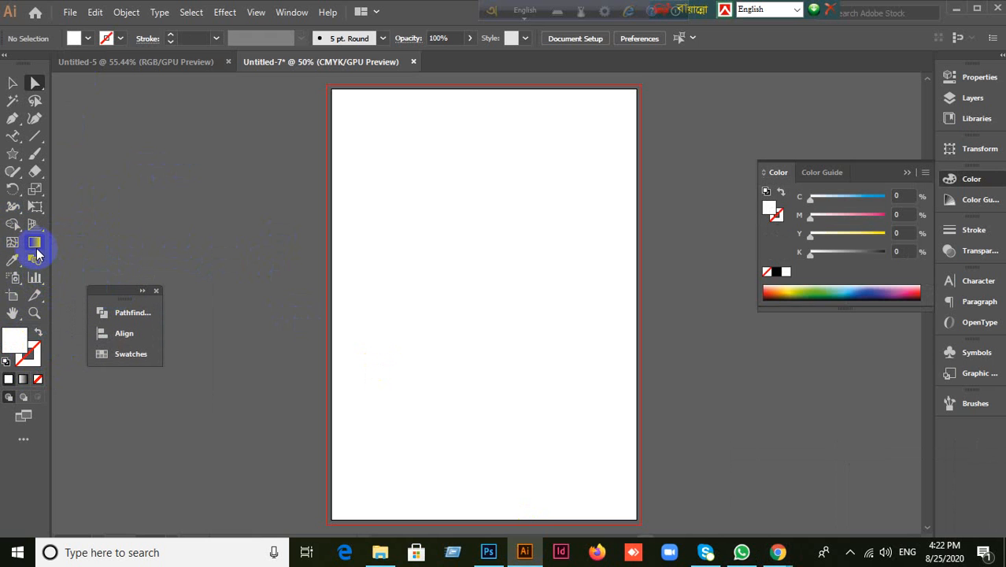
drag(13, 154, 41, 161)
click(41, 161)
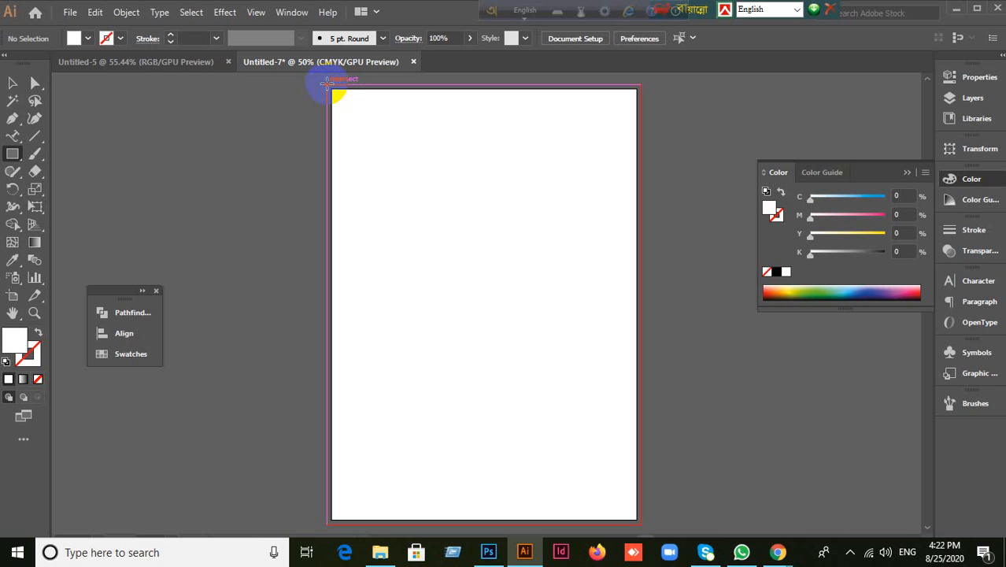
Step: Draw a rectangle covering the whole artboard
drag(327, 82, 639, 510)
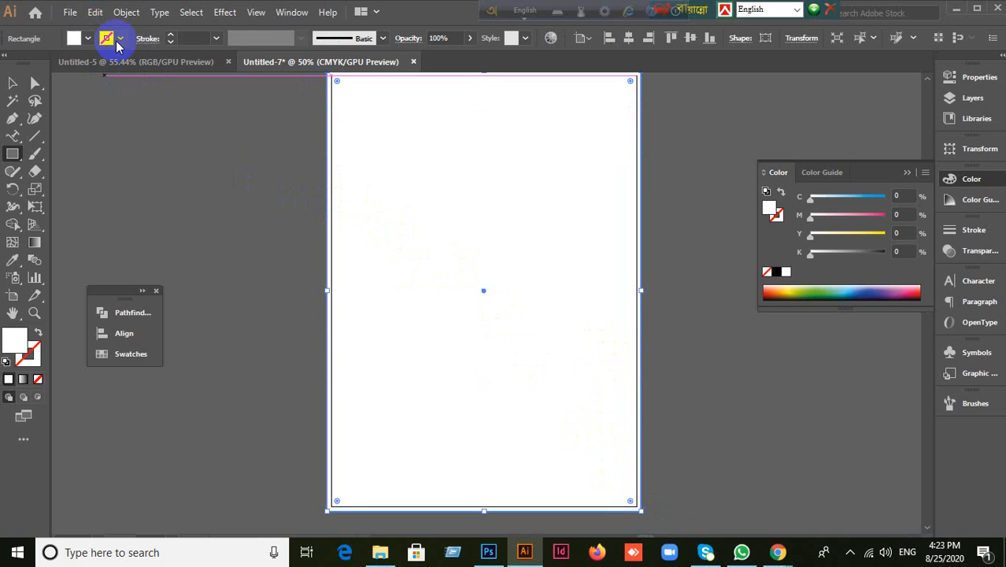
click(124, 12)
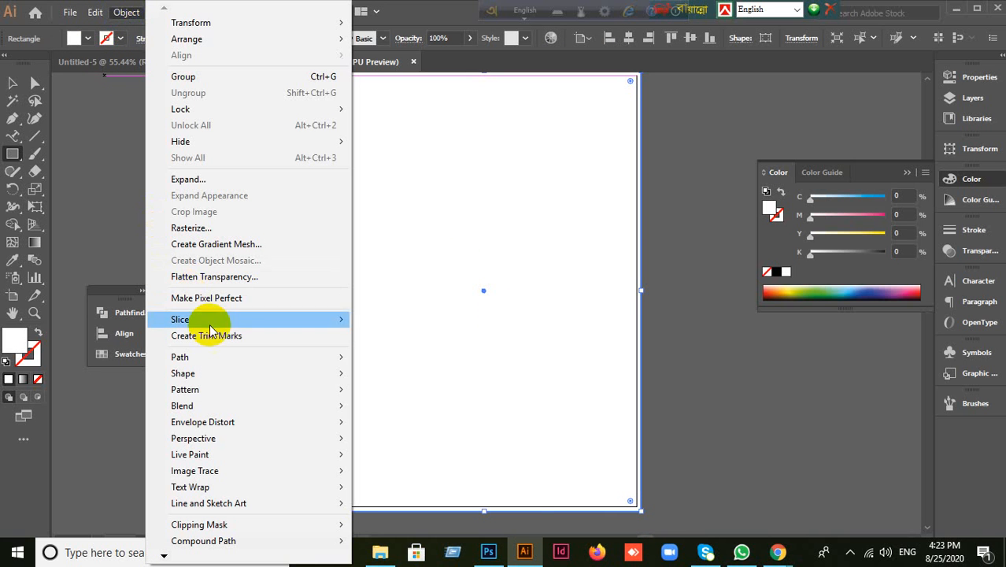
mouse_move(213, 356)
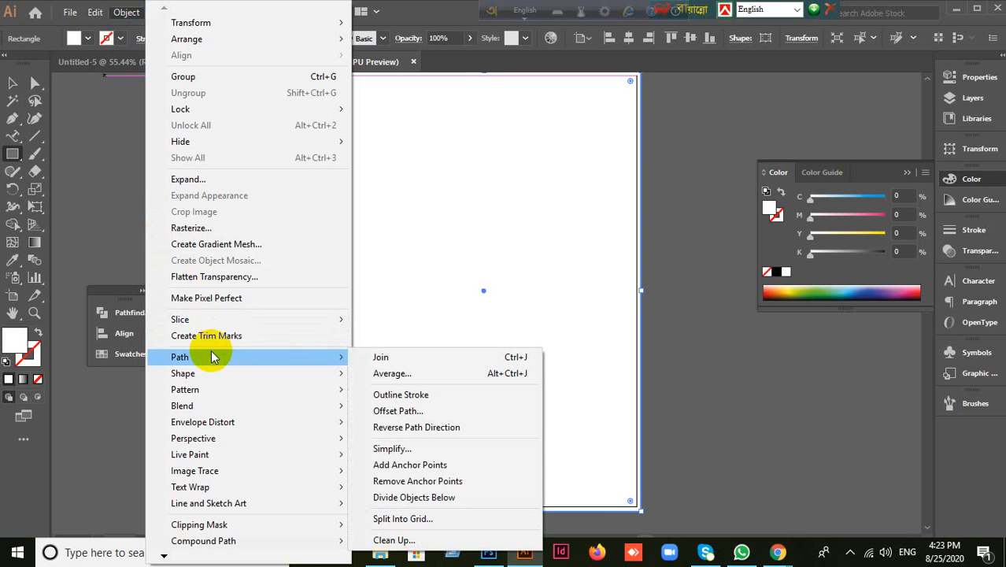
click(397, 411)
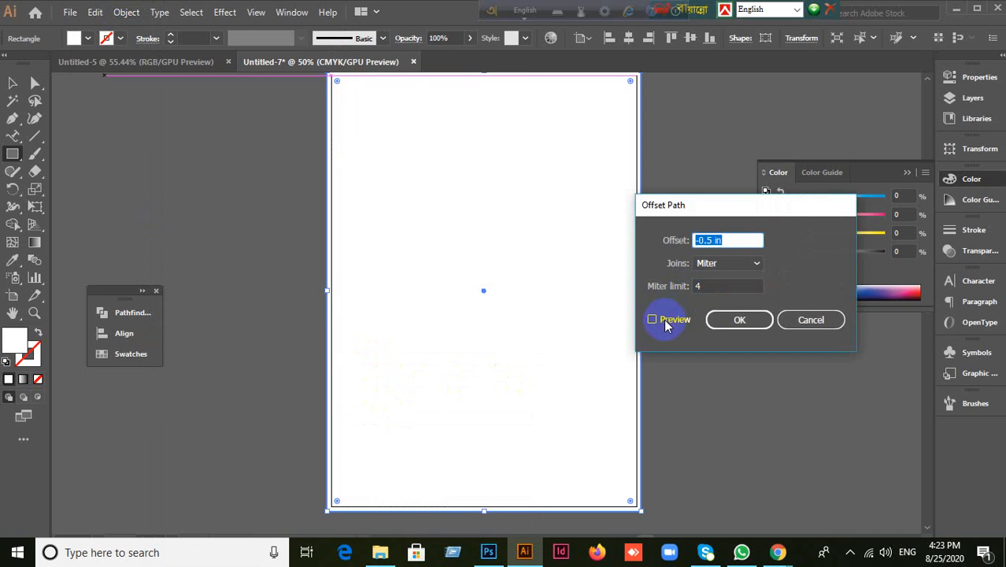
Step: Offset a copy of the rectangle inward by -0.125 in, then switch to the Google Meet call
click(664, 321)
drag(724, 240, 646, 247)
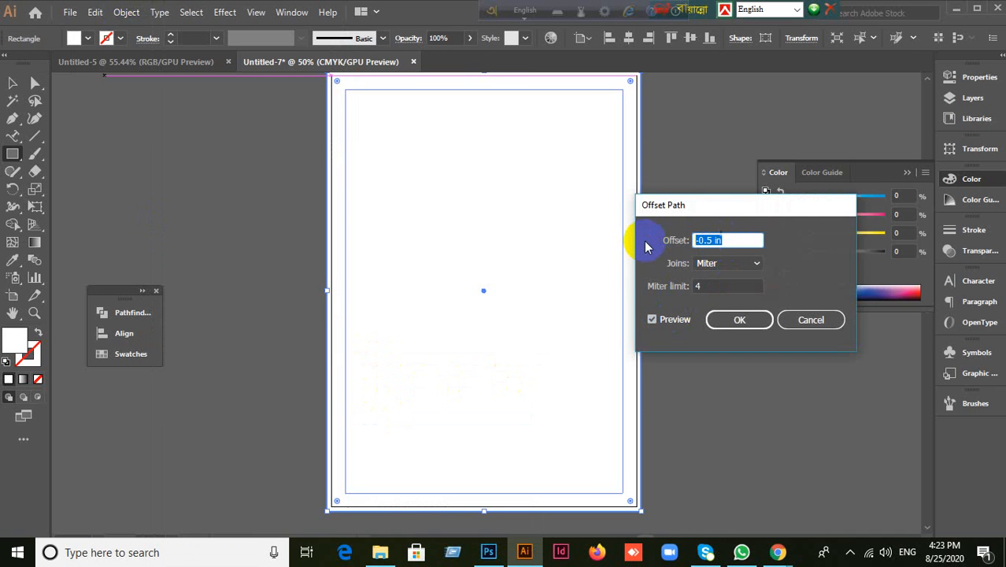
text(-0.125)
click(714, 239)
click(737, 318)
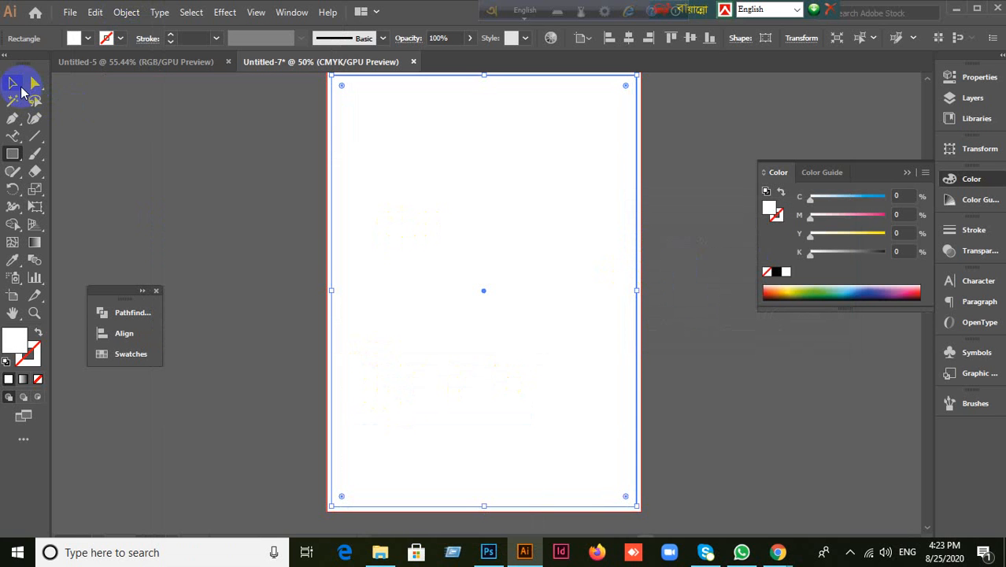
mouse_move(777, 552)
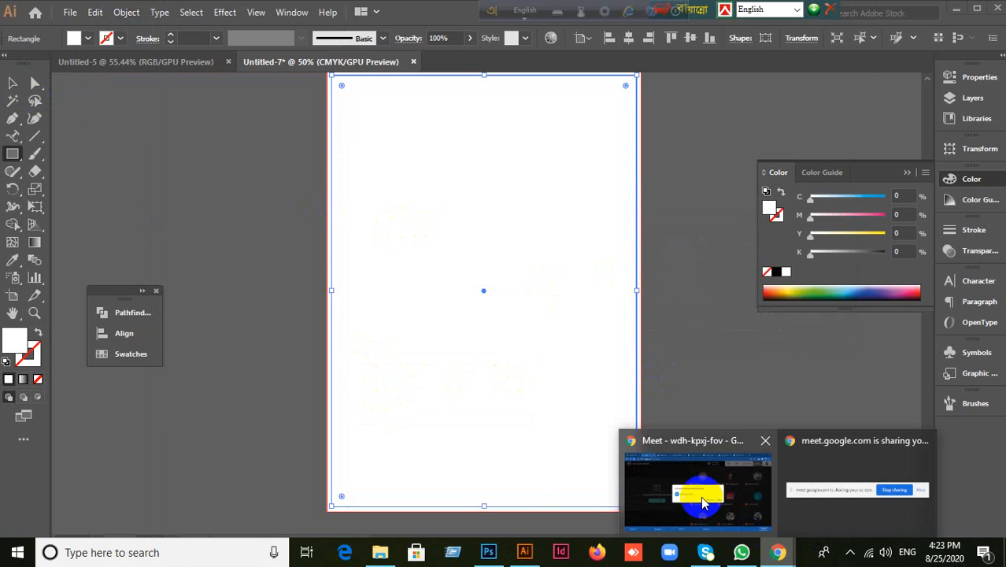
click(695, 484)
Step: Admit the waiting participant to the call, put Photoshop away, and return to the Illustrator letterhead
click(650, 317)
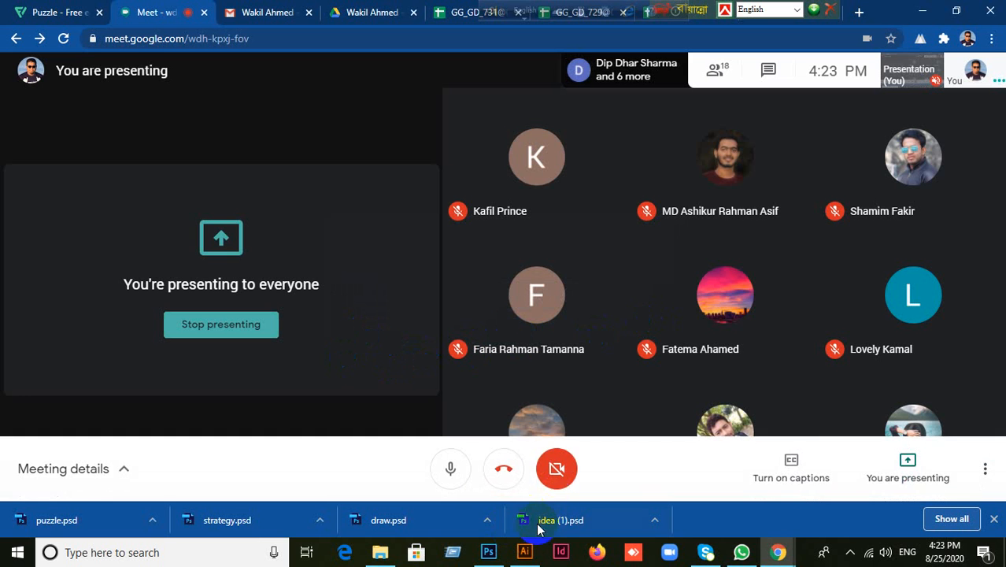
click(489, 553)
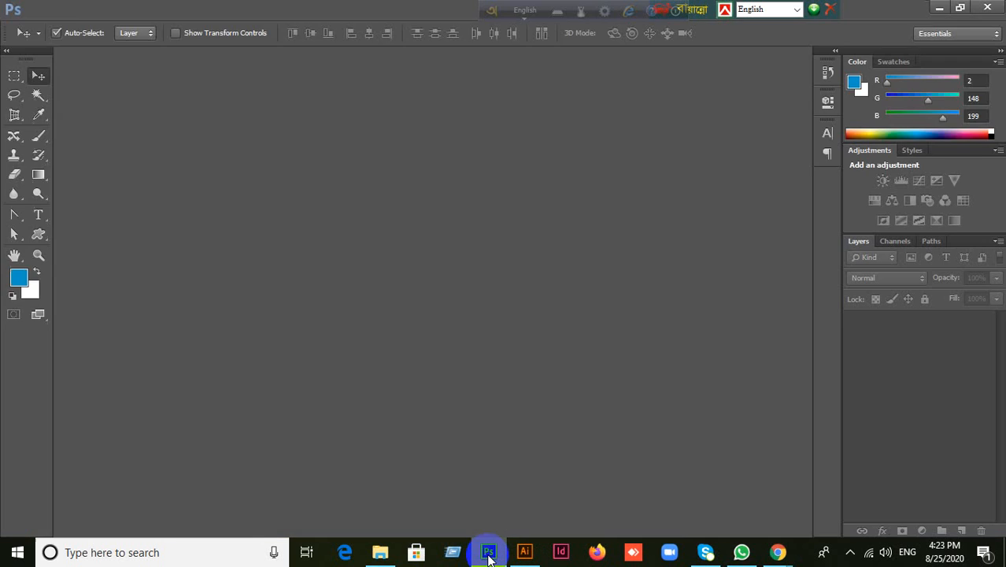
click(489, 555)
click(524, 550)
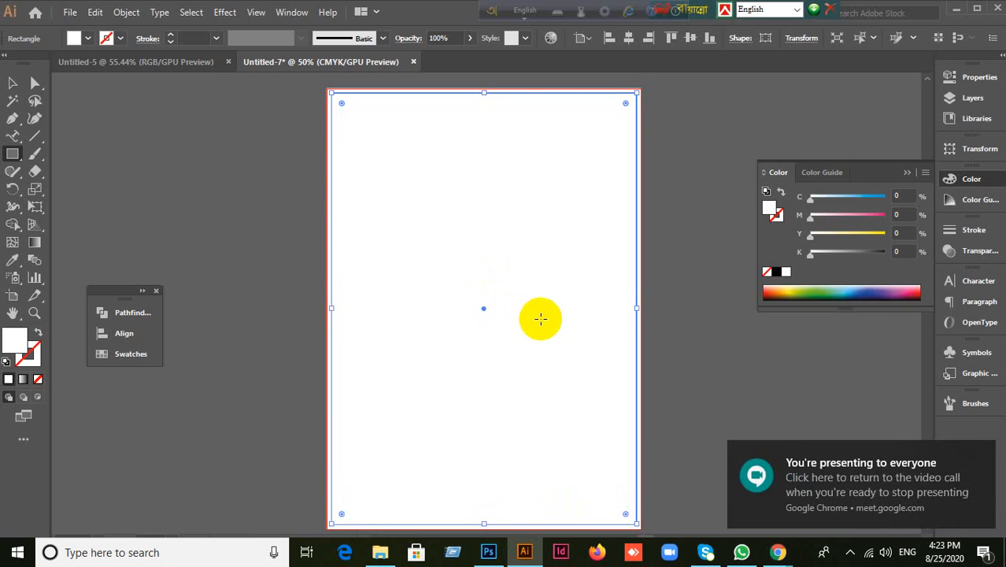
Step: Offset another rectangle copy inward by -0.5 in for the inner margin, then deselect it
scroll(539, 318, up, 1)
scroll(540, 318, down, 1)
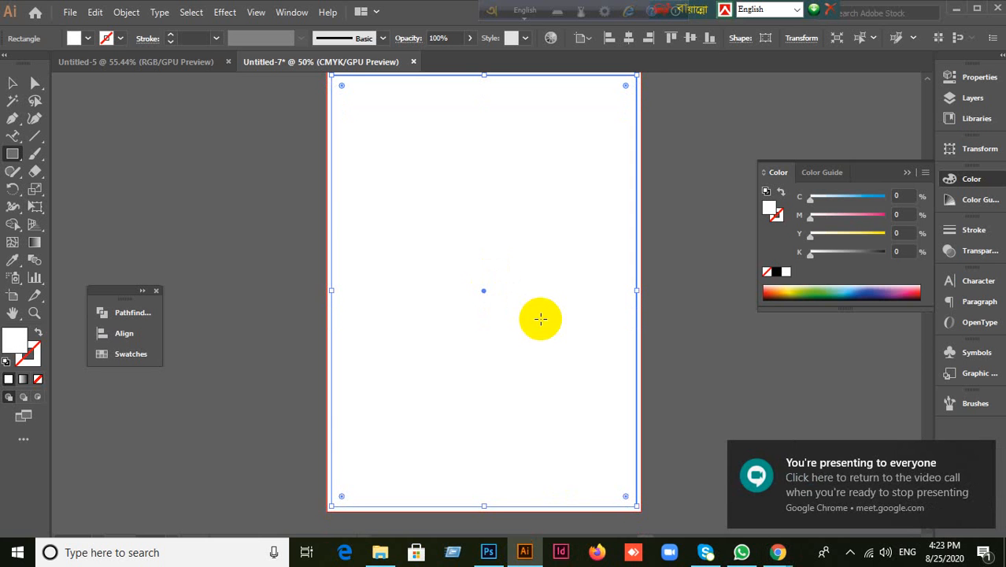
click(122, 13)
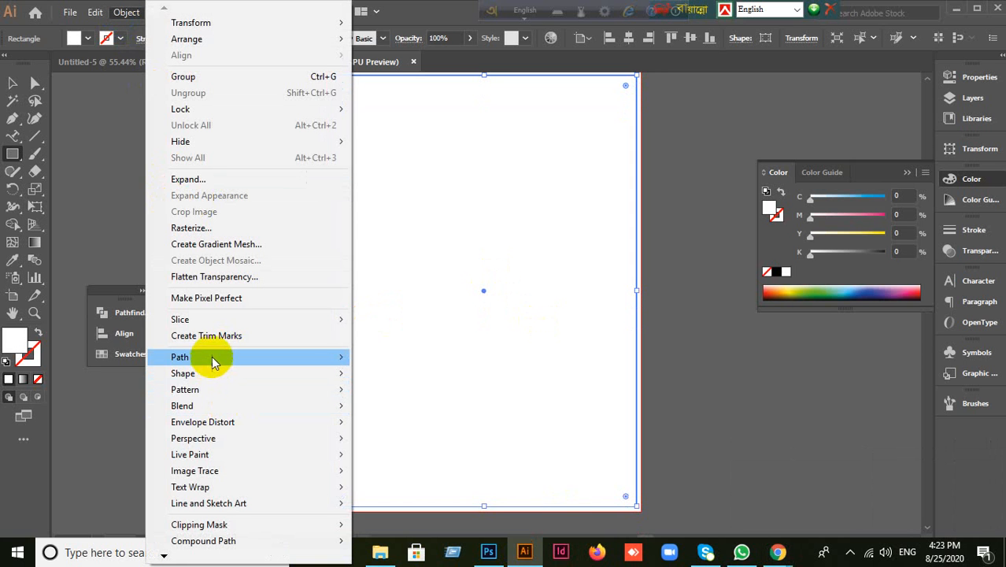
mouse_move(210, 362)
click(385, 411)
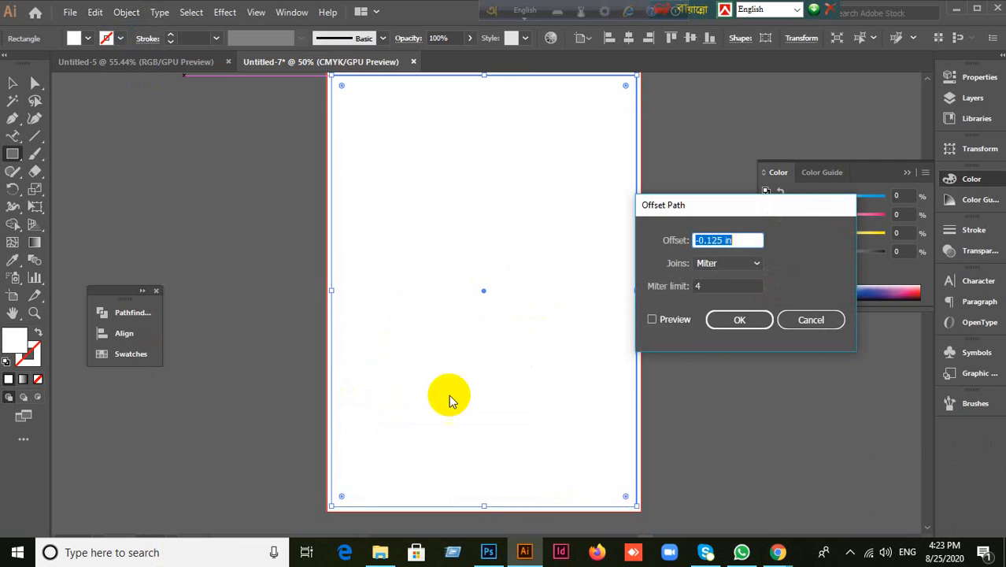
click(661, 318)
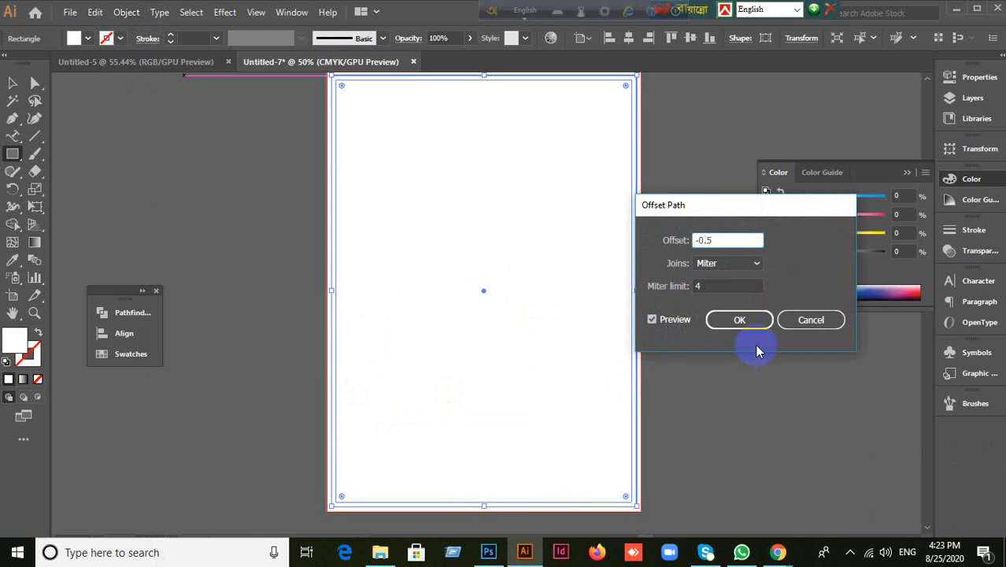
click(744, 320)
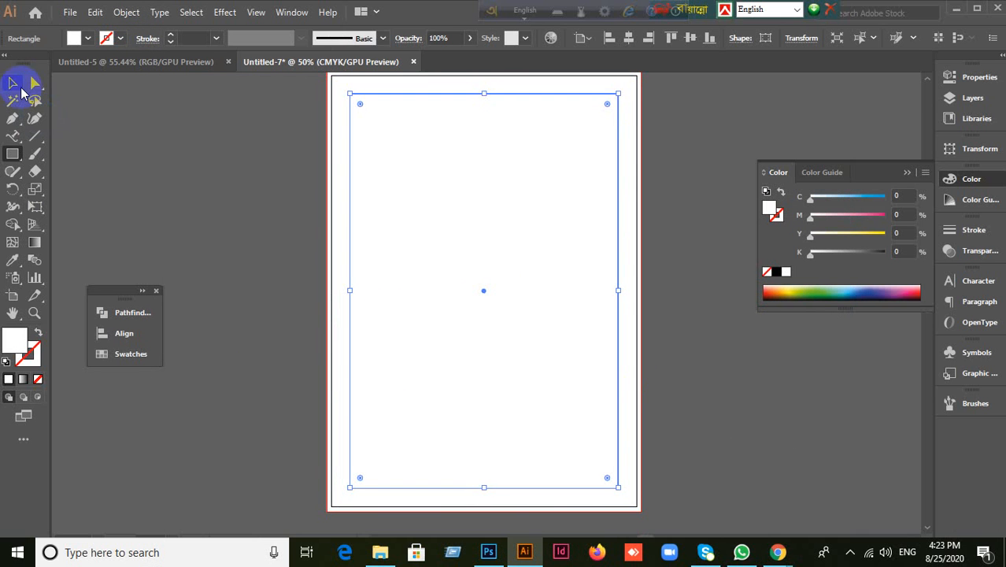
click(13, 83)
click(243, 247)
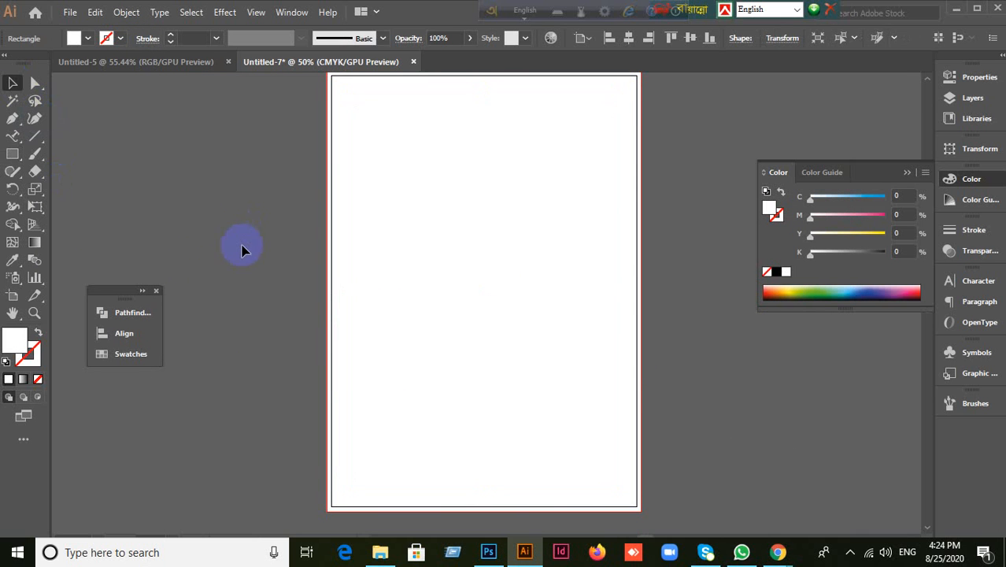
Step: Marquee-select the inset rectangles and convert them into margin guides with Make Guides
click(640, 79)
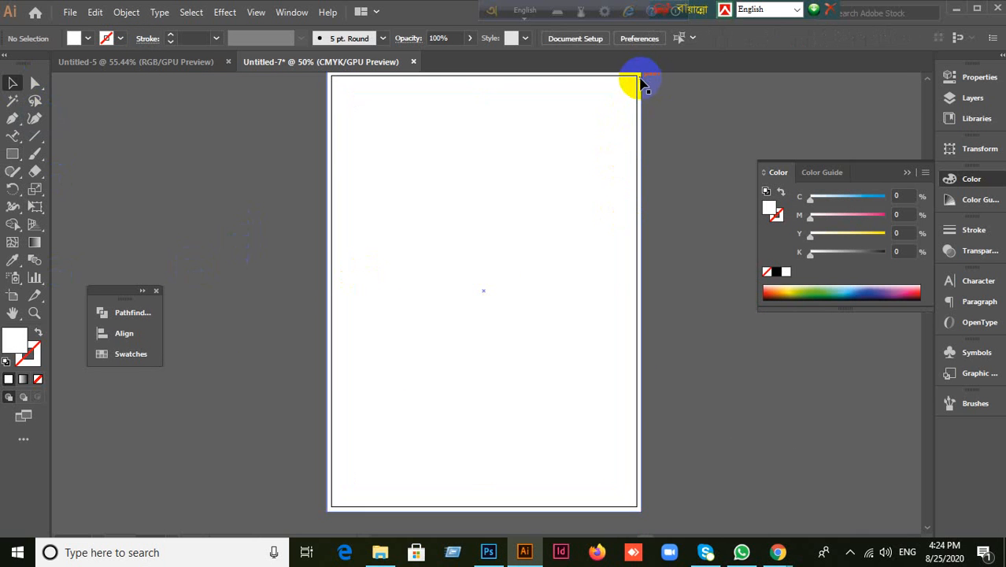
click(687, 189)
drag(337, 124, 512, 282)
right_click(450, 192)
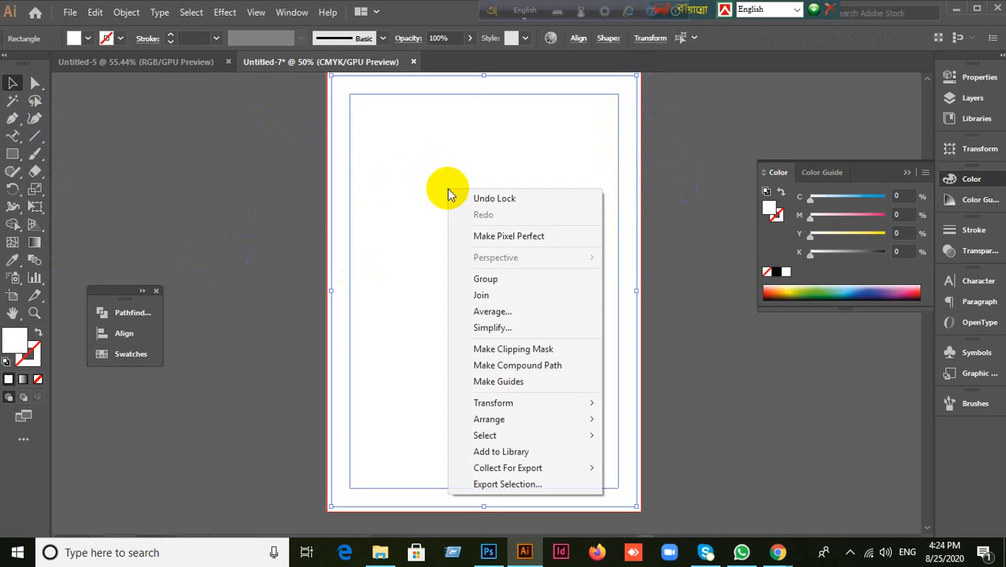
click(504, 381)
right_click(395, 281)
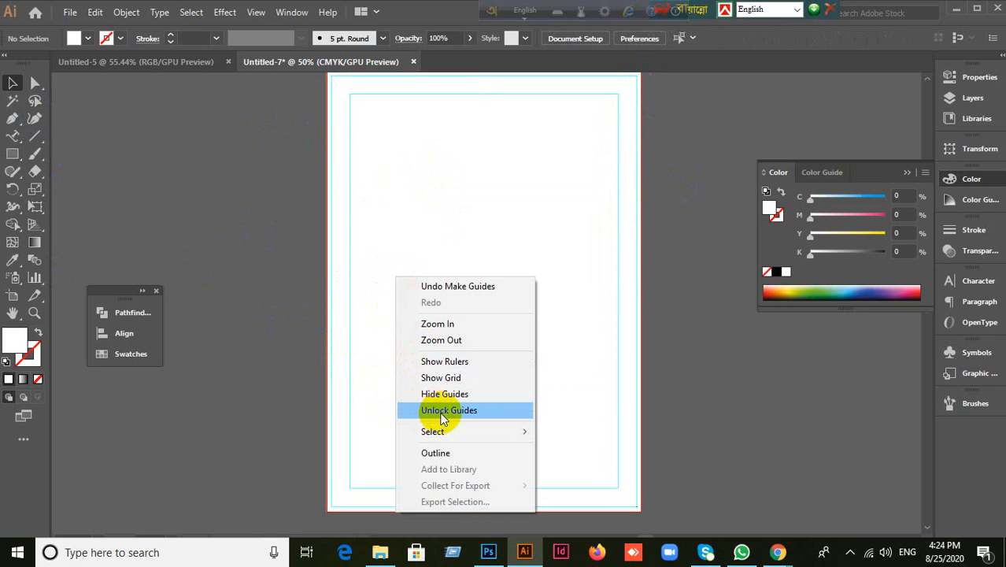
click(250, 247)
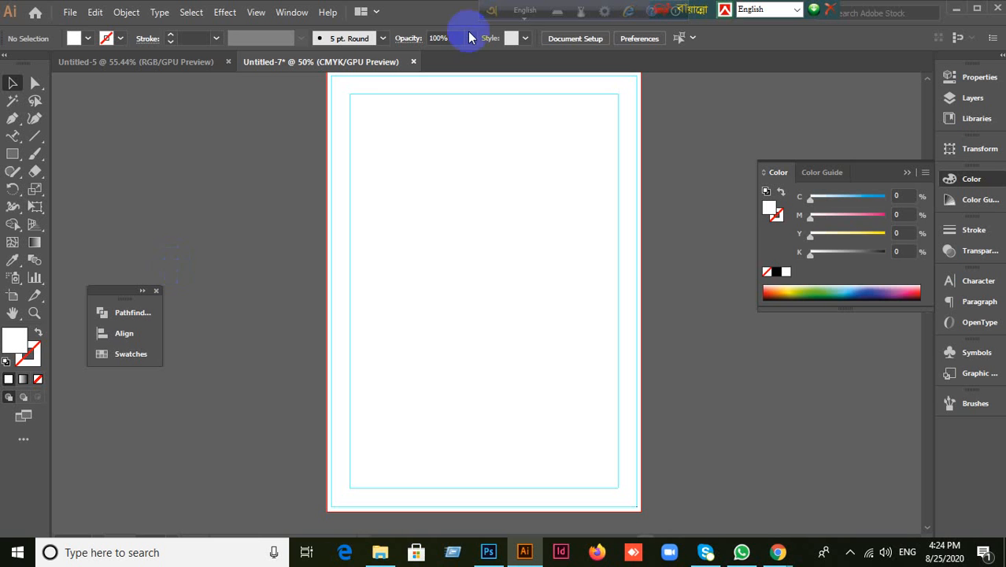
Step: Minimize Illustrator and then the Google Meet Chrome window to reveal the Windows desktop
click(957, 12)
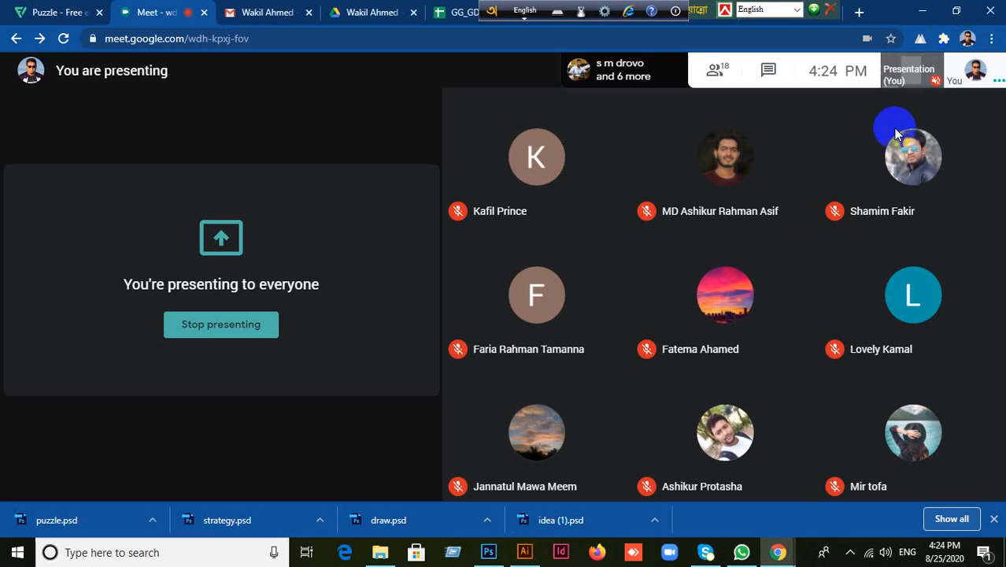
click(922, 11)
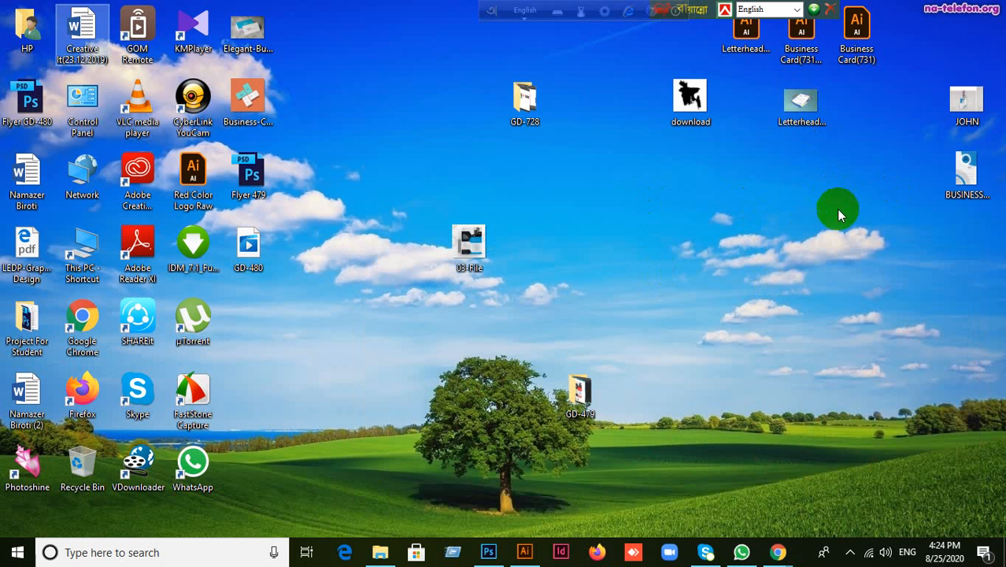
Step: Drag the Letterhead#01 .ai file from the desktop onto Illustrator's taskbar button to open it
click(744, 36)
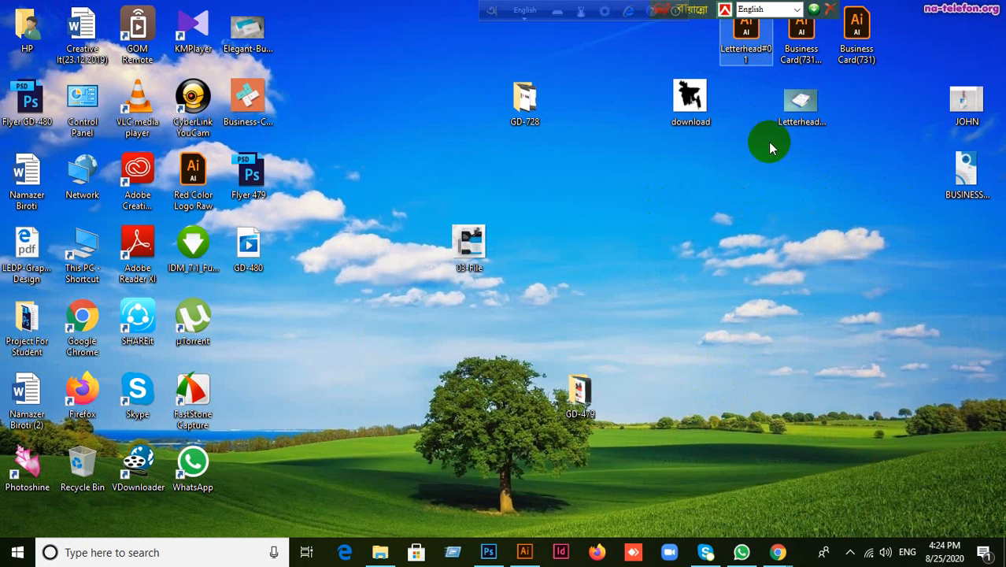
drag(727, 215, 701, 215)
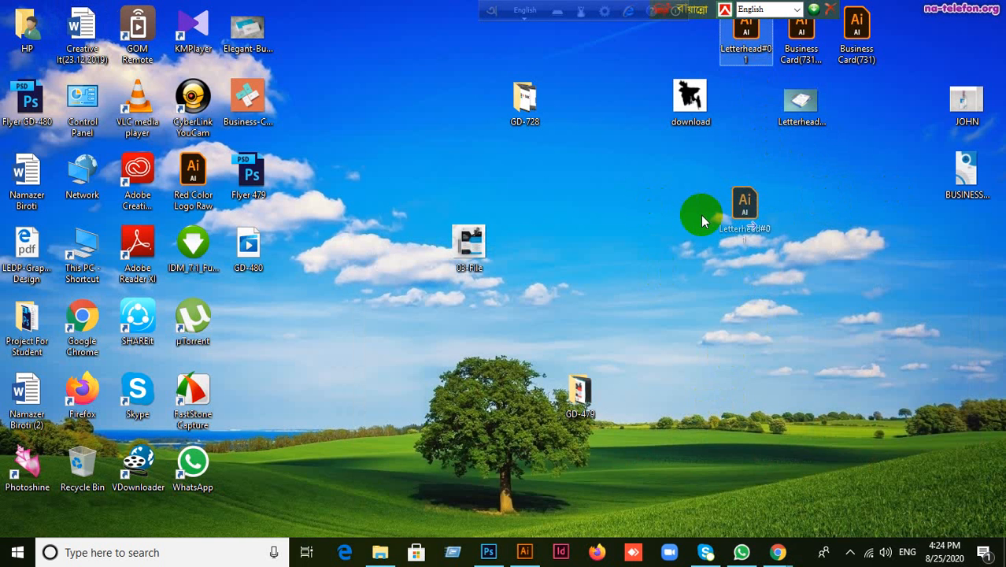
drag(816, 237, 827, 230)
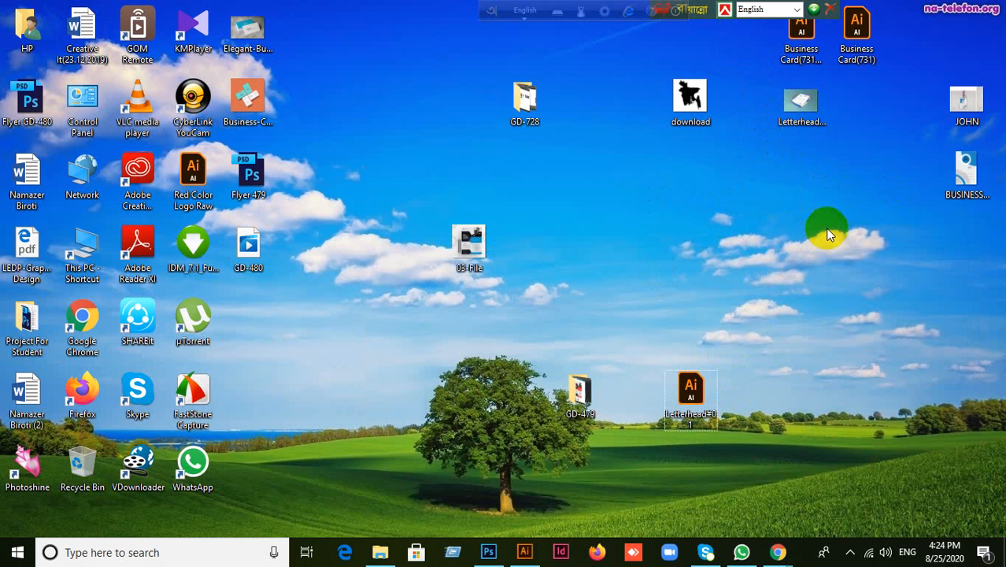
drag(706, 395, 727, 380)
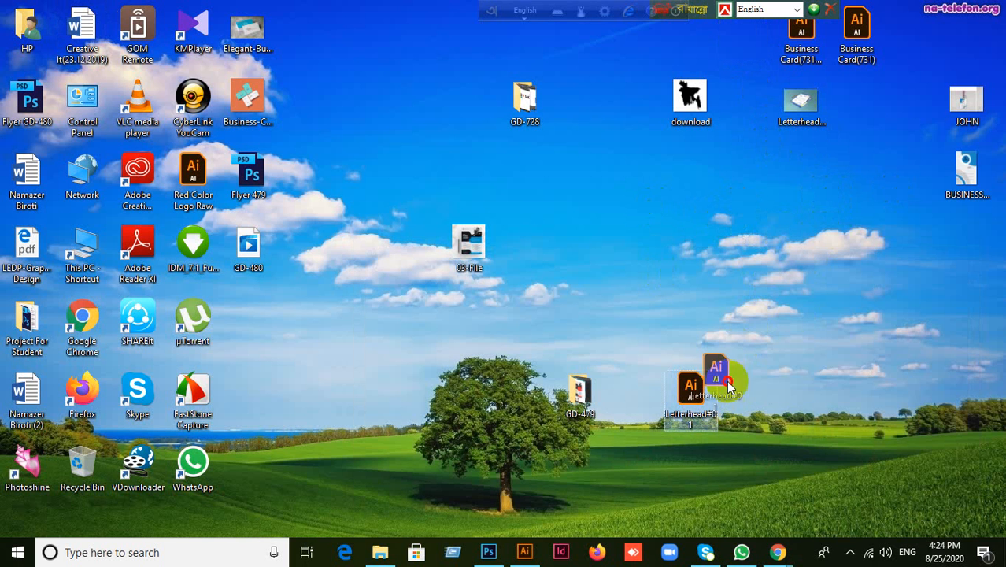
drag(653, 469, 440, 19)
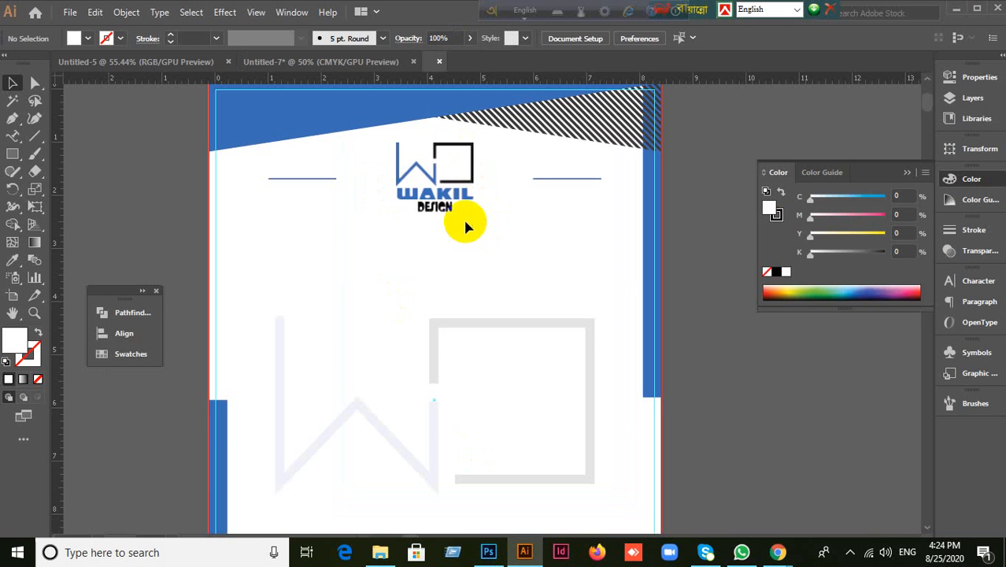
Step: Marquee-select all the Letterhead#01 artwork, then switch to the blank Untitled-7 document
scroll(406, 247, down, 3)
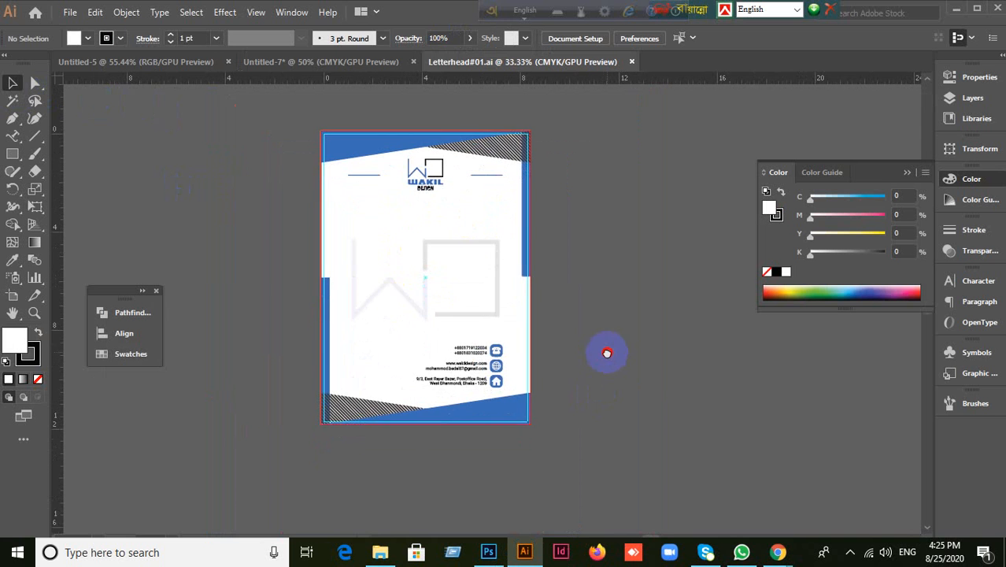
scroll(517, 263, up, 2)
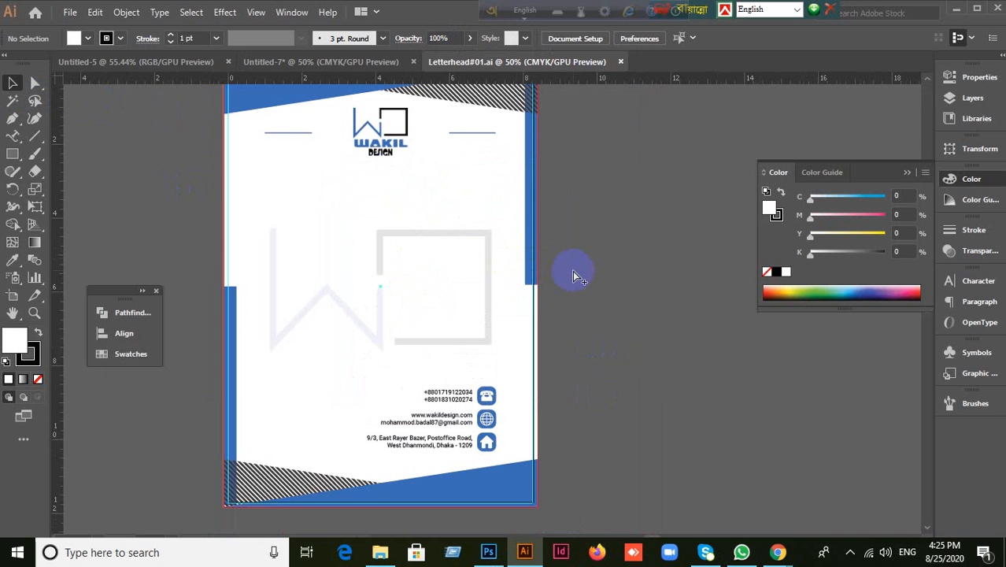
key(ctrl+a)
click(639, 291)
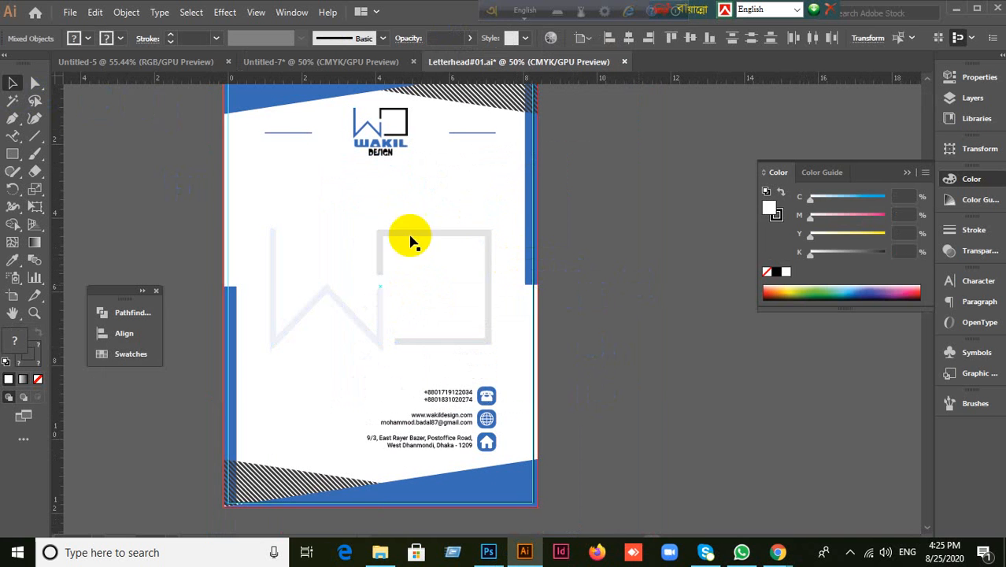
scroll(270, 181, down, 1)
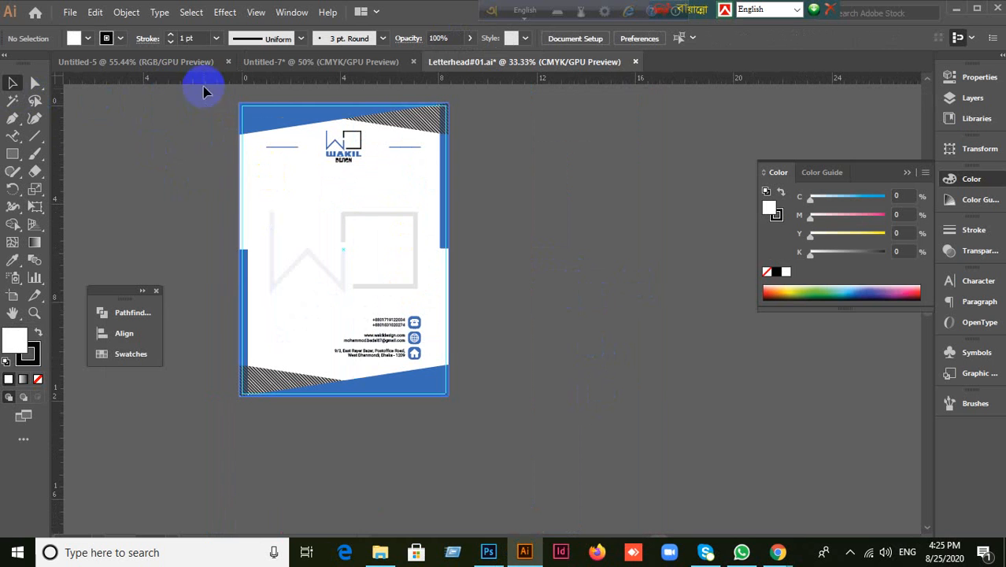
drag(204, 79, 483, 414)
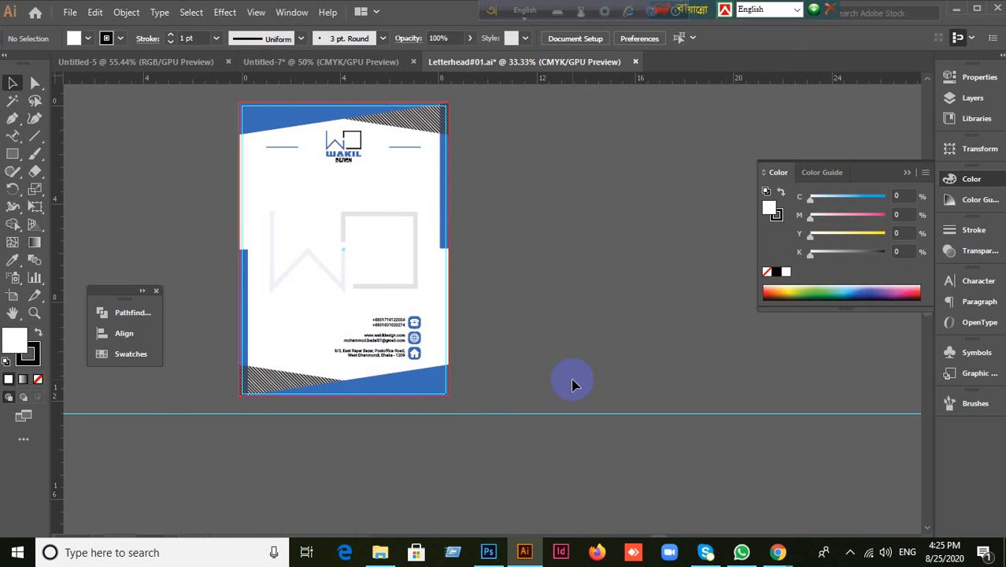
key(ctrl+z)
right_click(309, 230)
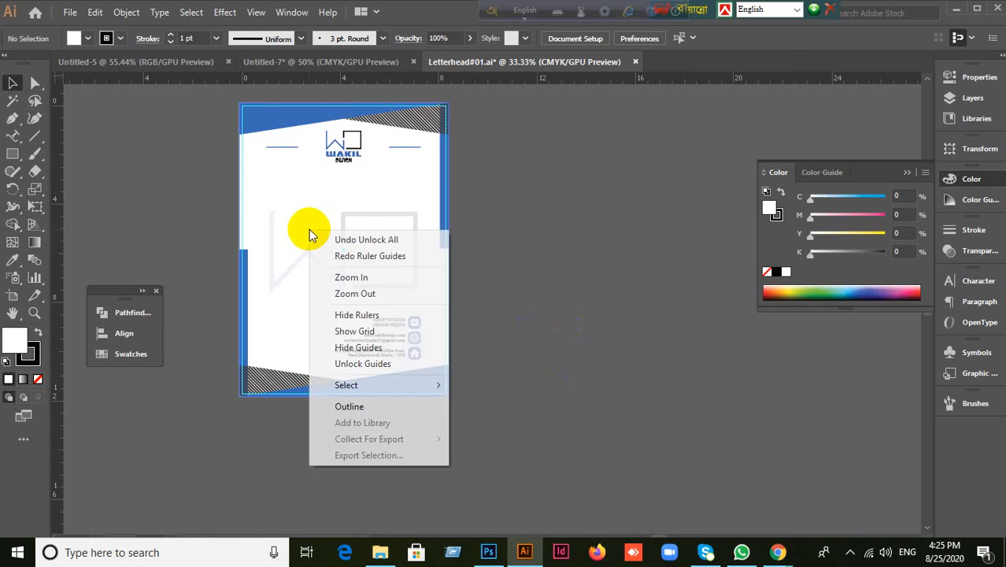
click(558, 301)
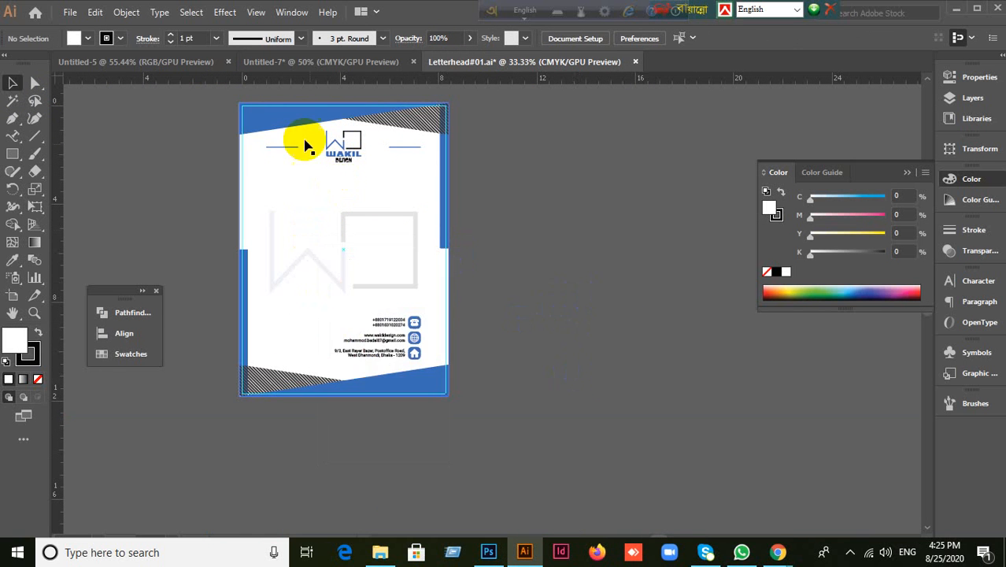
drag(198, 91, 529, 413)
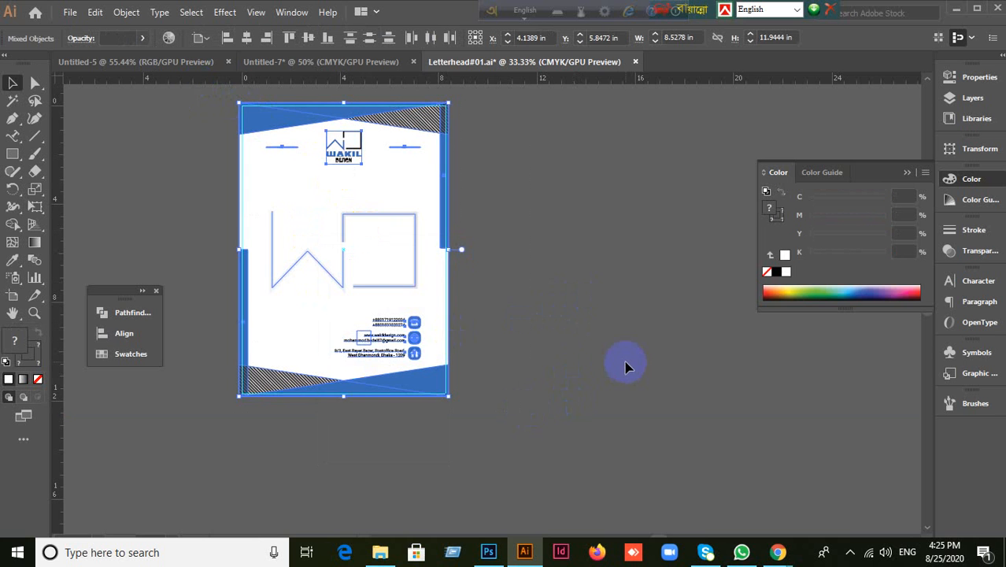
click(289, 63)
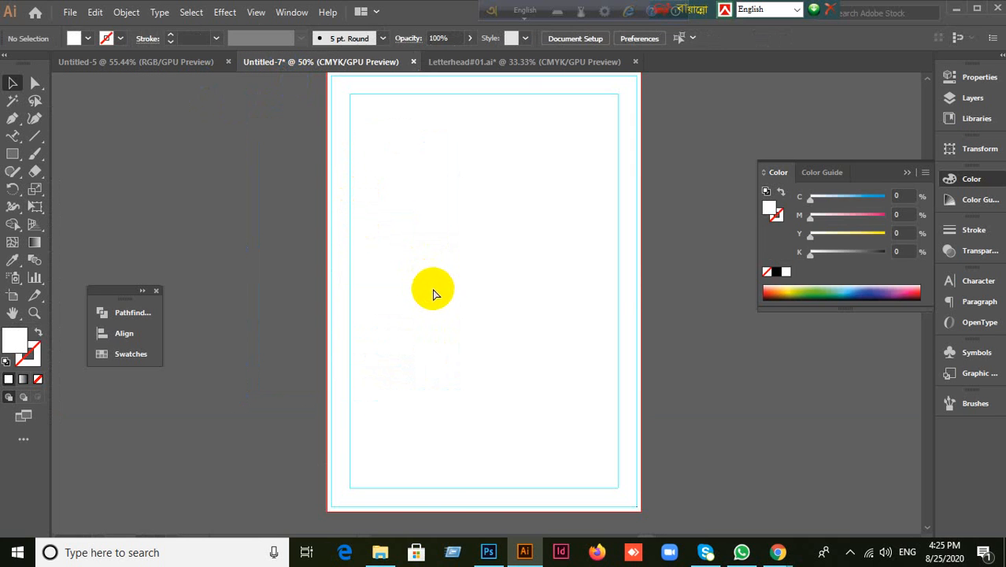
Step: Paste the letterhead artwork into Untitled-7 and move it left of the artboard
key(ctrl+v)
alt+scroll(519, 356, down, 2)
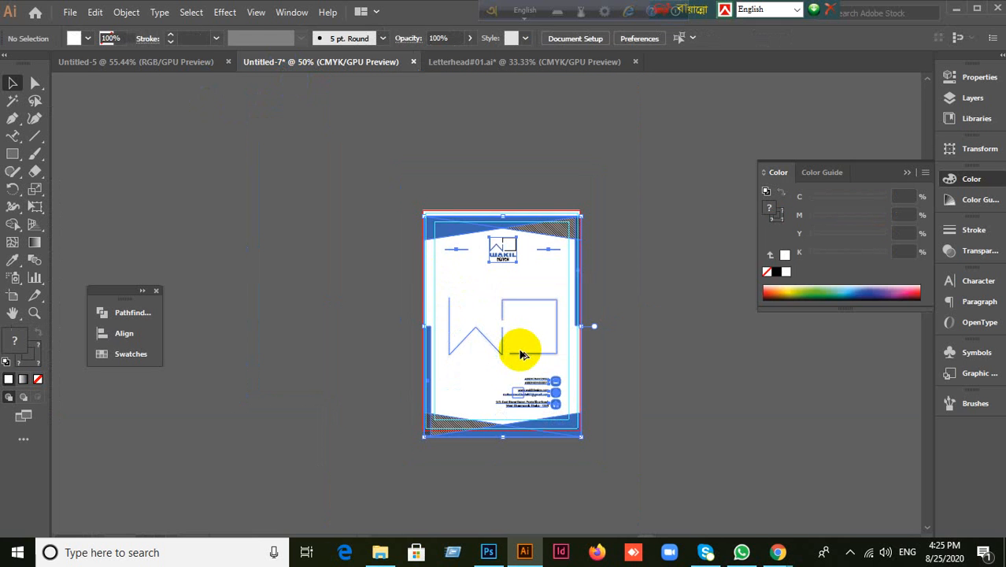
drag(436, 228, 224, 137)
click(602, 371)
alt+scroll(555, 400, up, 2)
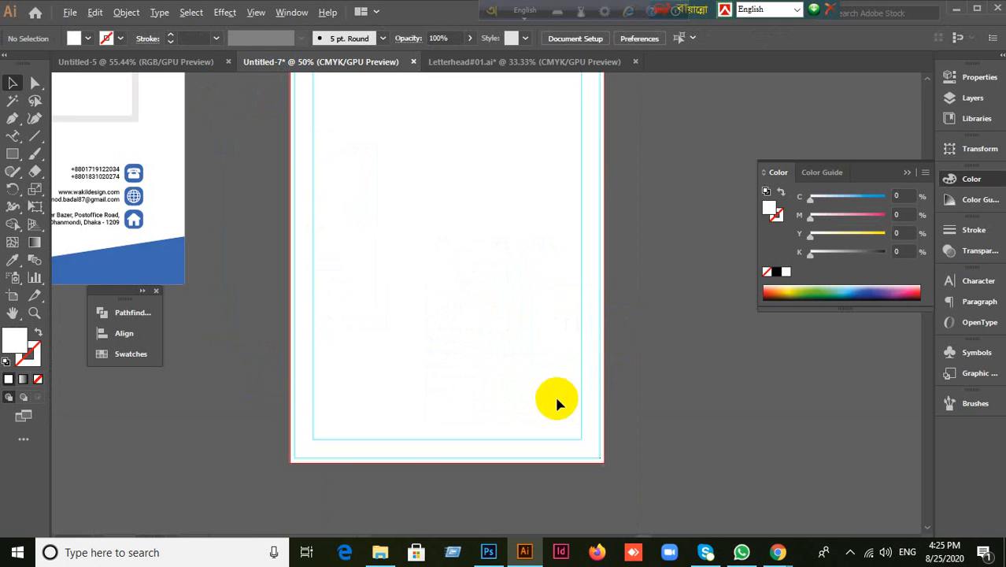
alt+scroll(476, 298, down, 1)
drag(422, 227, 456, 321)
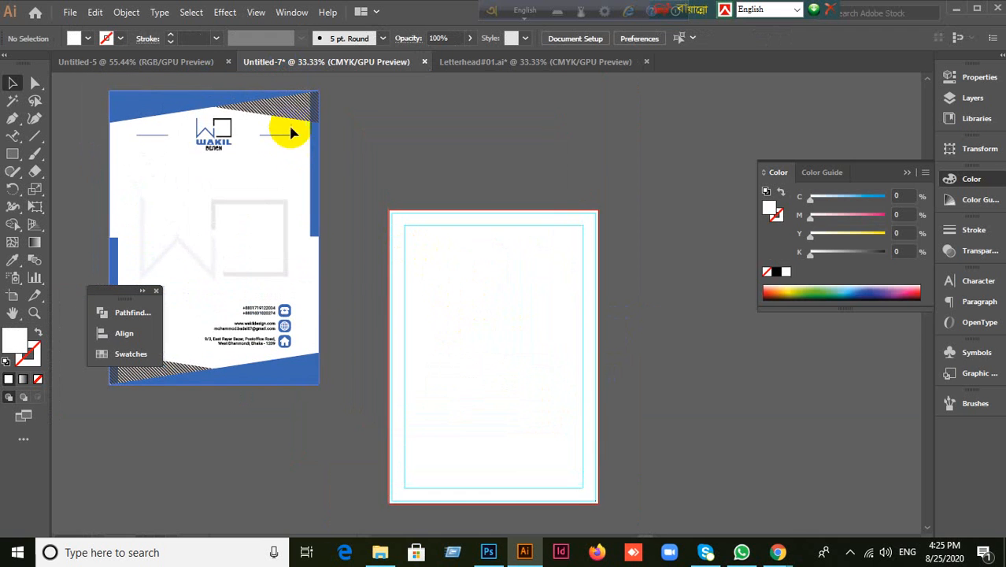
alt+scroll(276, 360, up, 3)
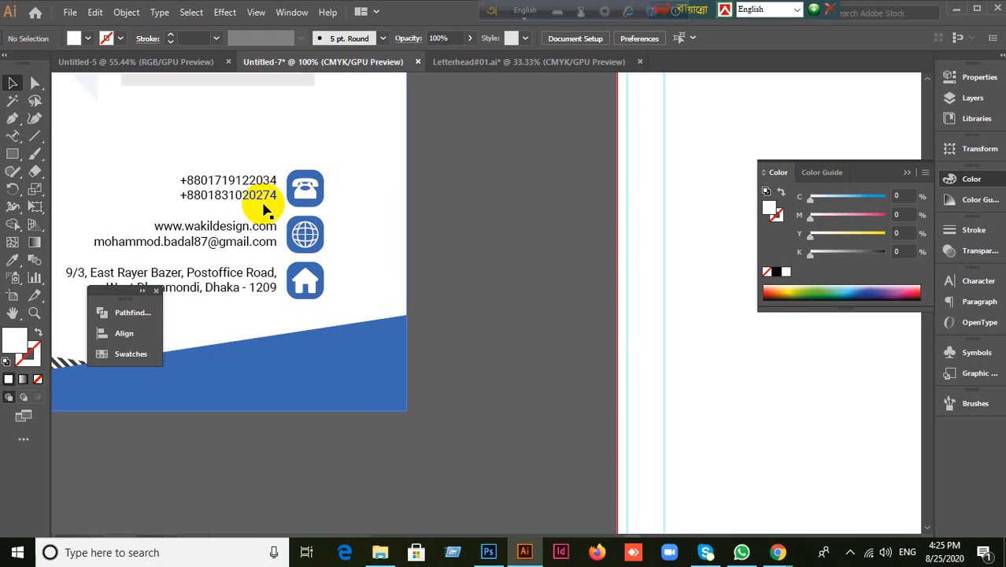
alt+scroll(472, 208, down, 1)
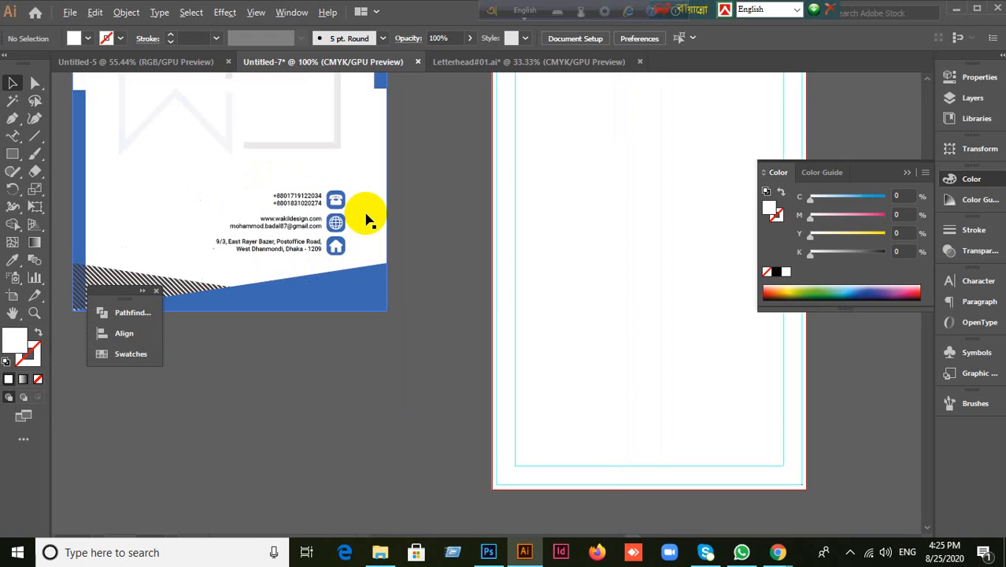
drag(399, 198, 583, 302)
drag(263, 418, 307, 388)
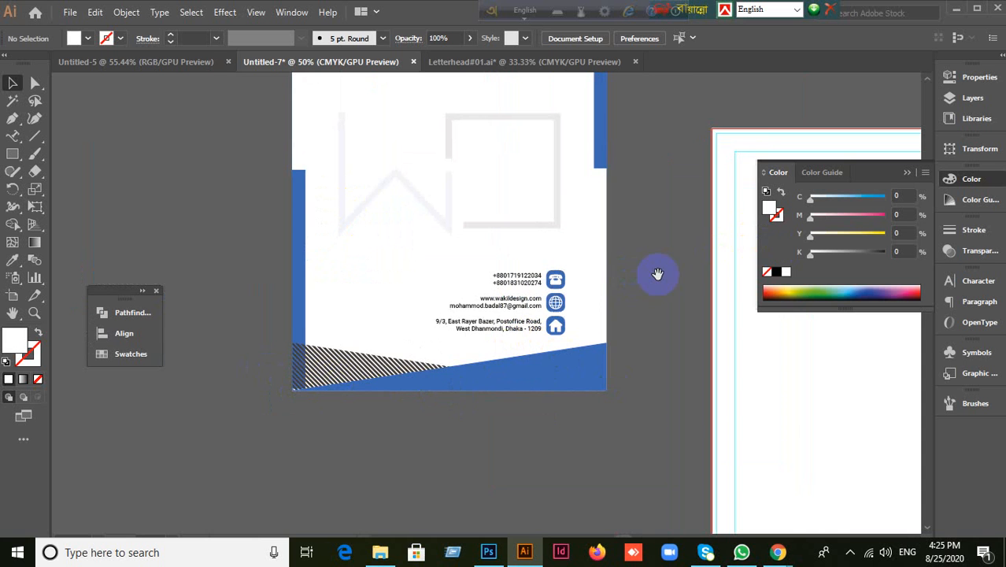
drag(657, 273, 467, 407)
drag(646, 417, 606, 299)
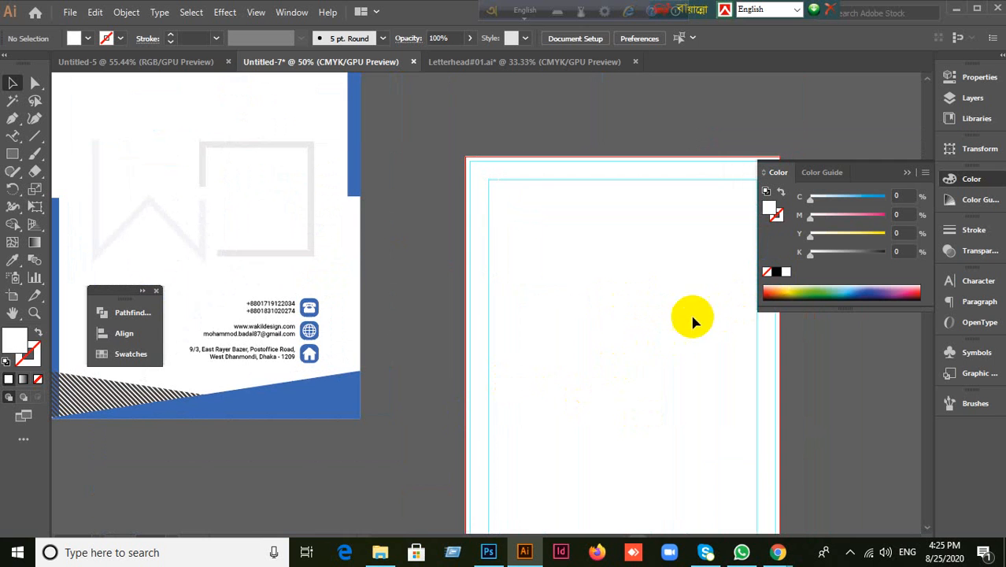
drag(533, 247, 561, 313)
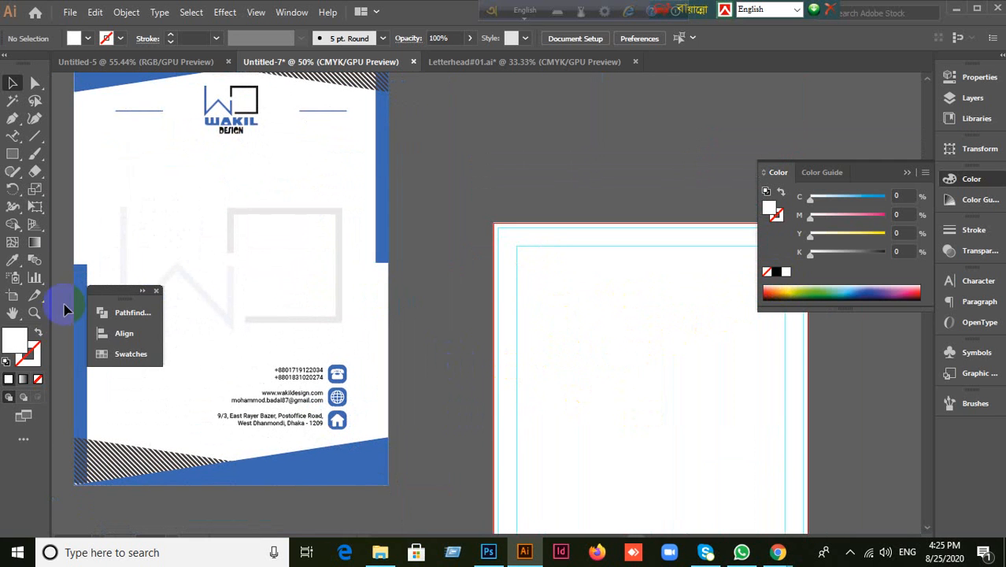
drag(129, 297, 90, 470)
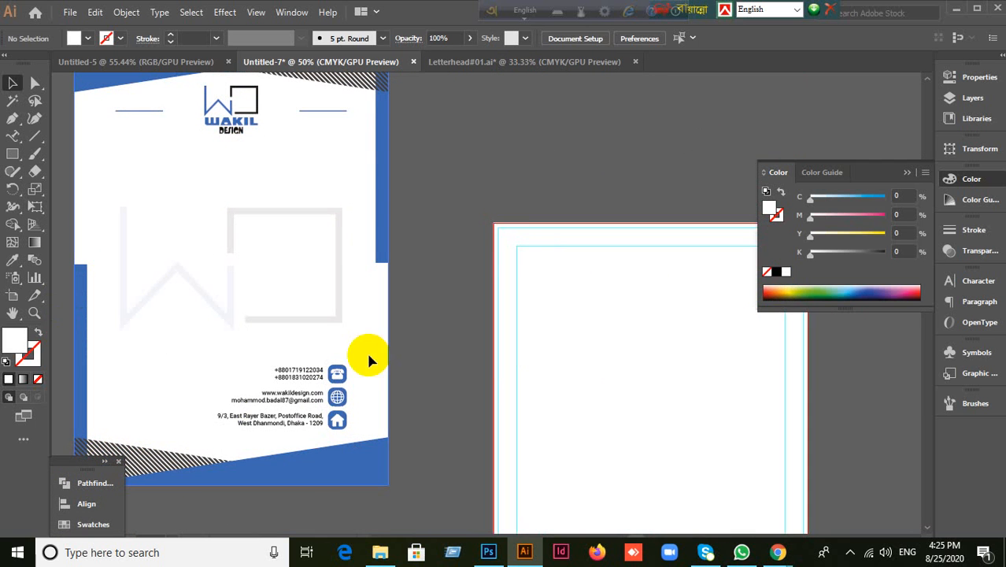
scroll(595, 158, up, 1)
scroll(592, 313, down, 2)
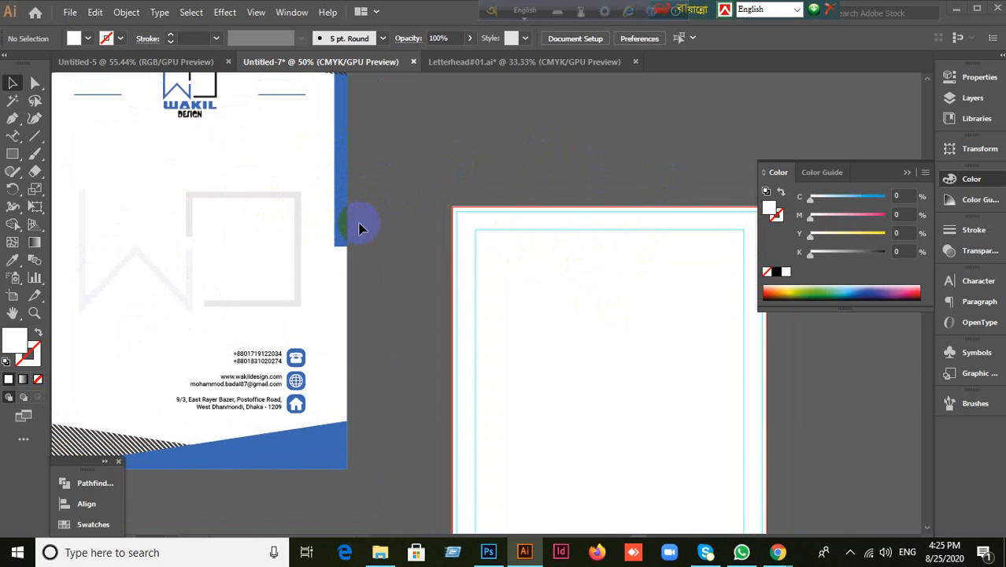
Step: Scale the pasted letterhead proportionally to about 6.125 x 8.579 in beside the artboard
key(super+d)
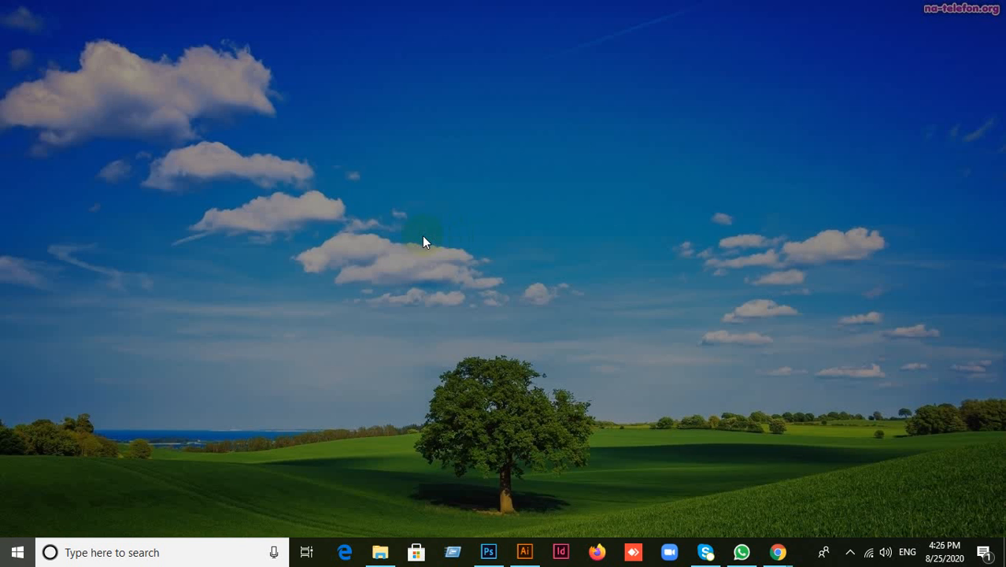
click(522, 550)
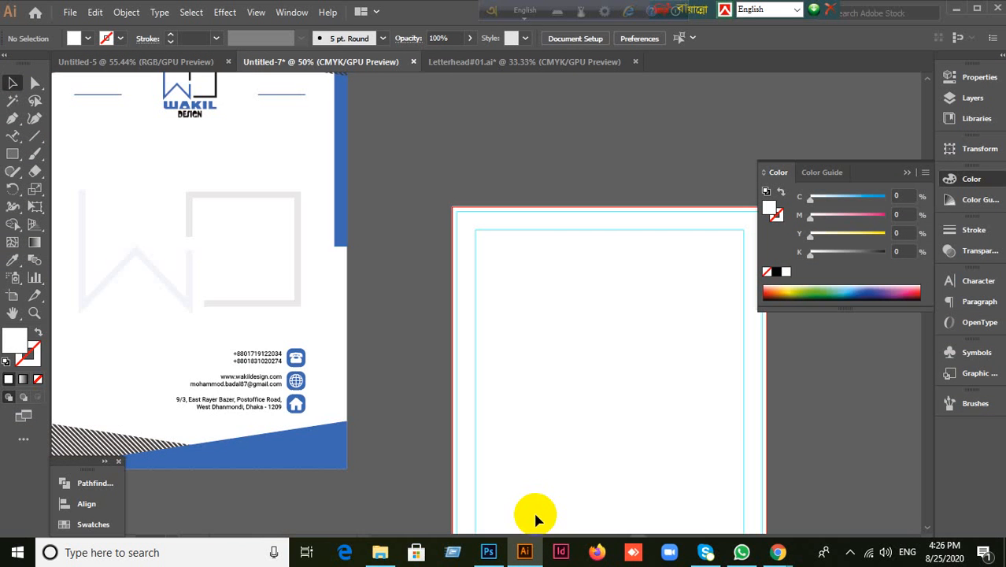
scroll(415, 349, down, 2)
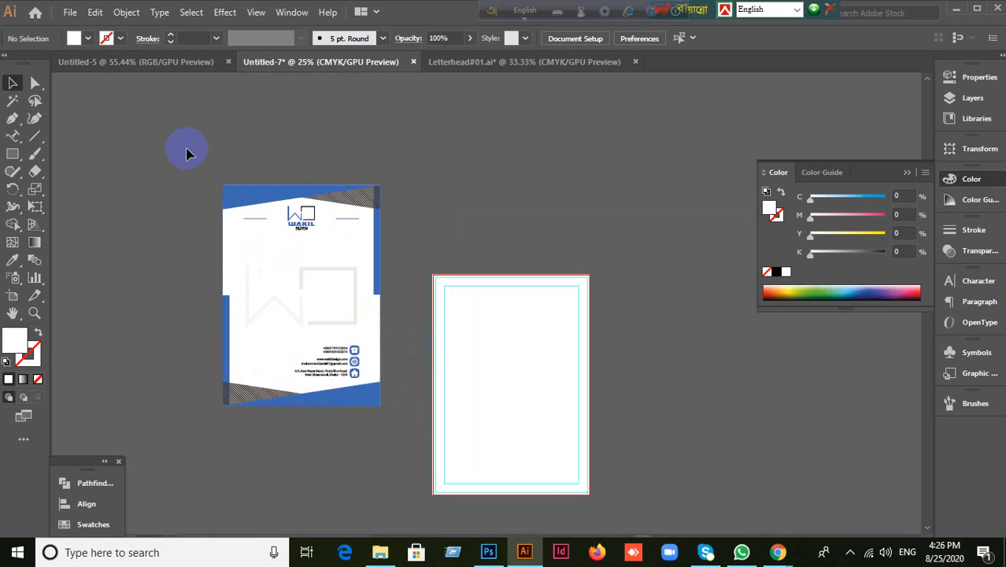
click(319, 292)
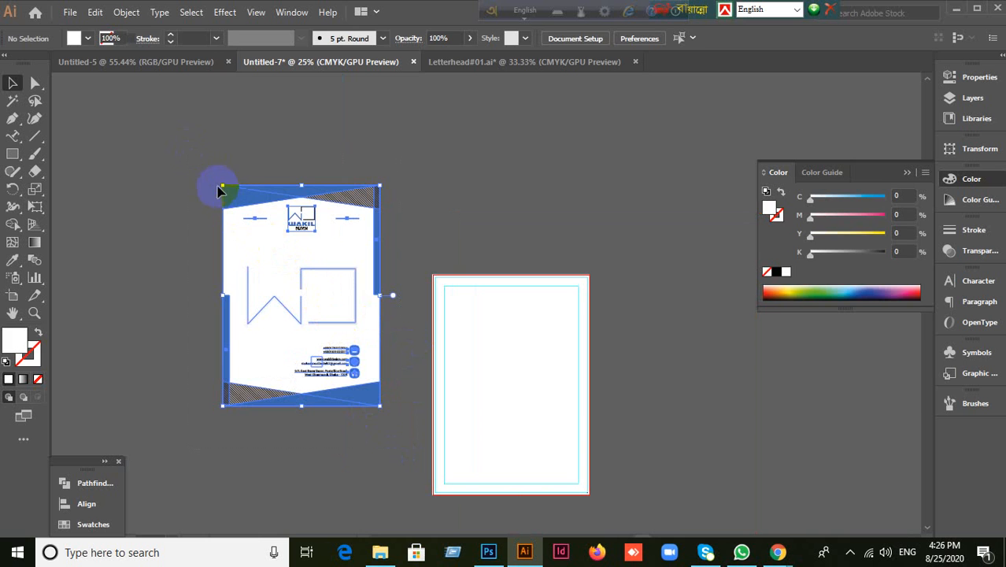
drag(223, 186, 266, 247)
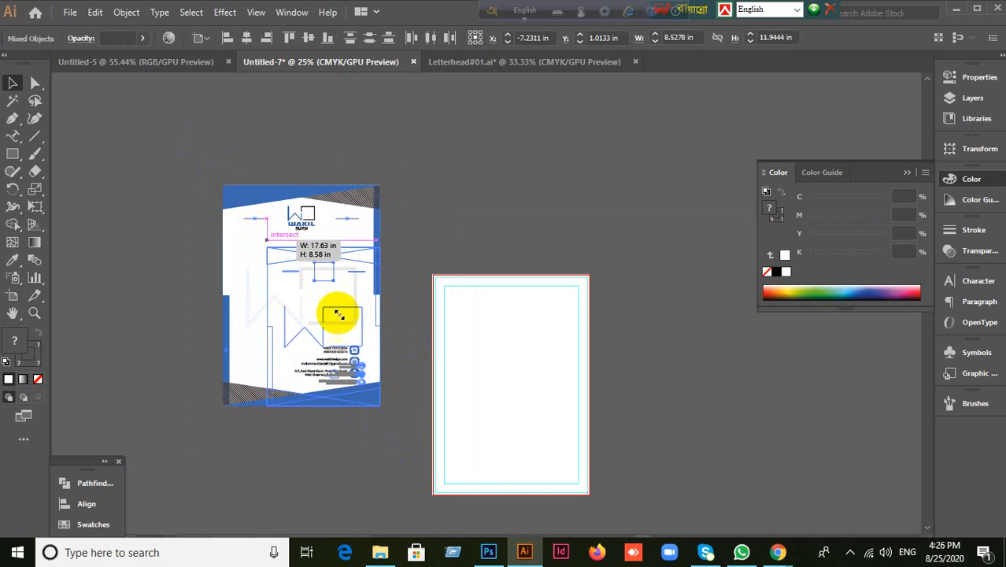
drag(347, 323, 341, 378)
scroll(484, 447, up, 2)
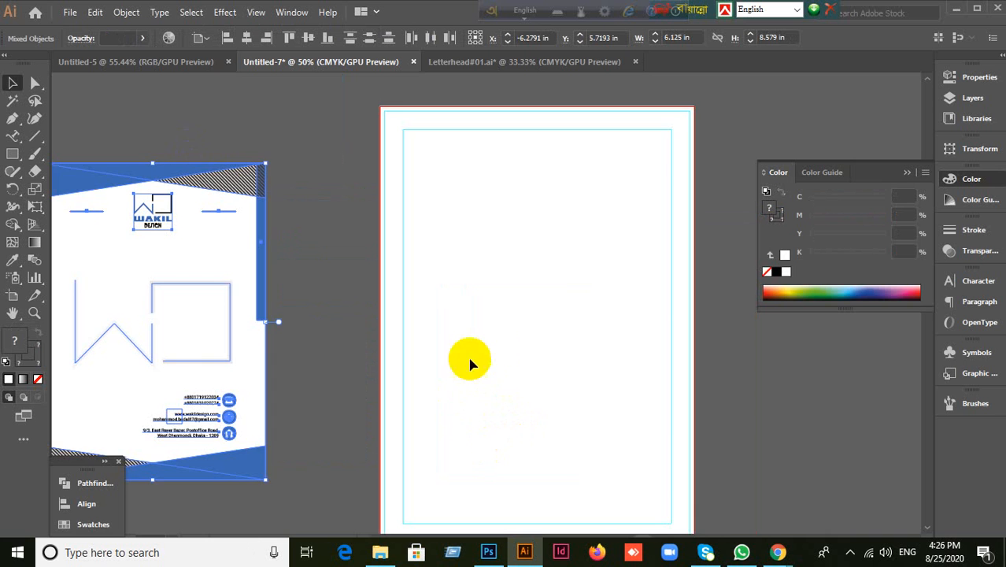
drag(445, 355, 433, 346)
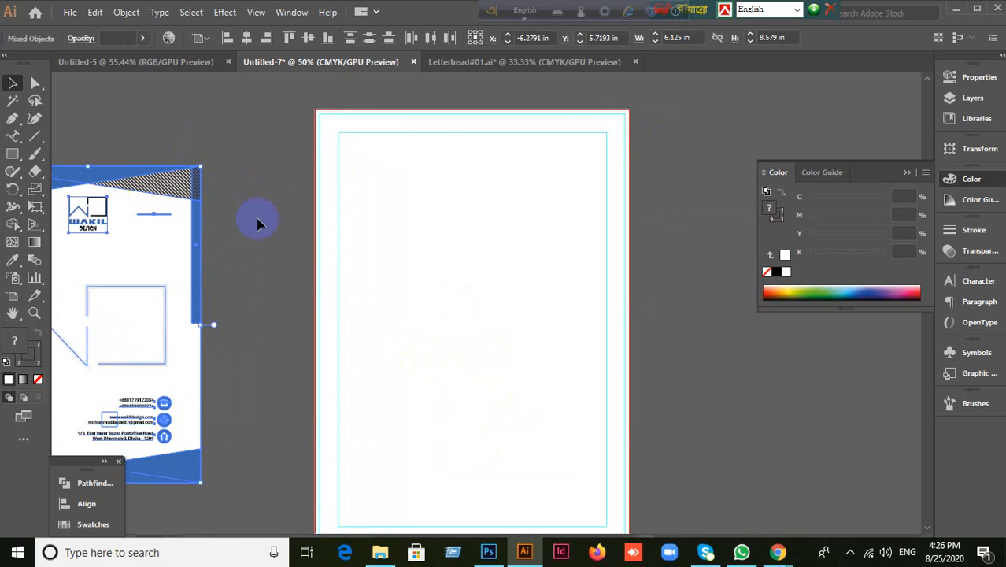
click(14, 80)
click(139, 129)
Step: Draw a header rectangle across the artboard's top and fill it with the reference blue (C 80, M 57.25)
click(13, 155)
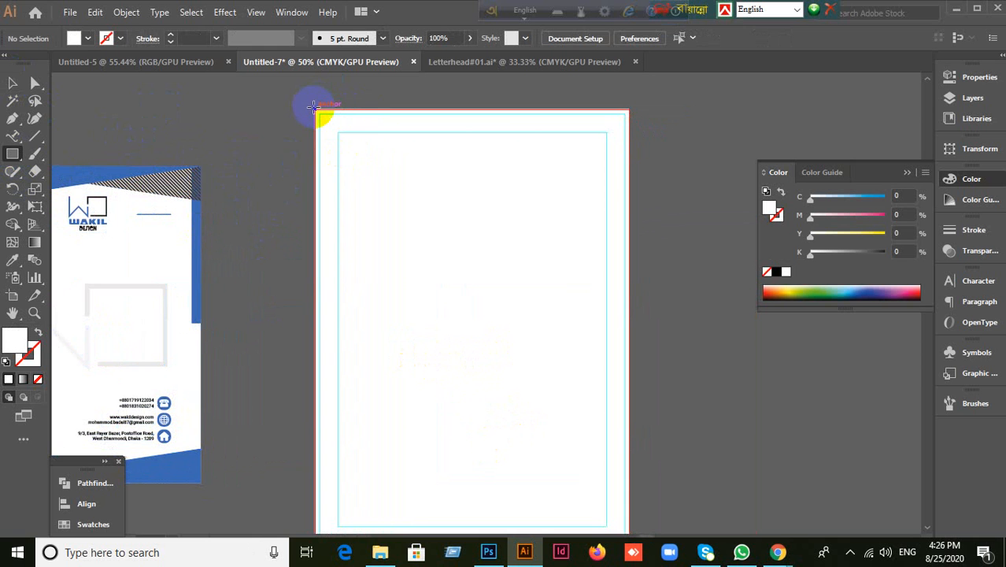
drag(315, 110, 628, 183)
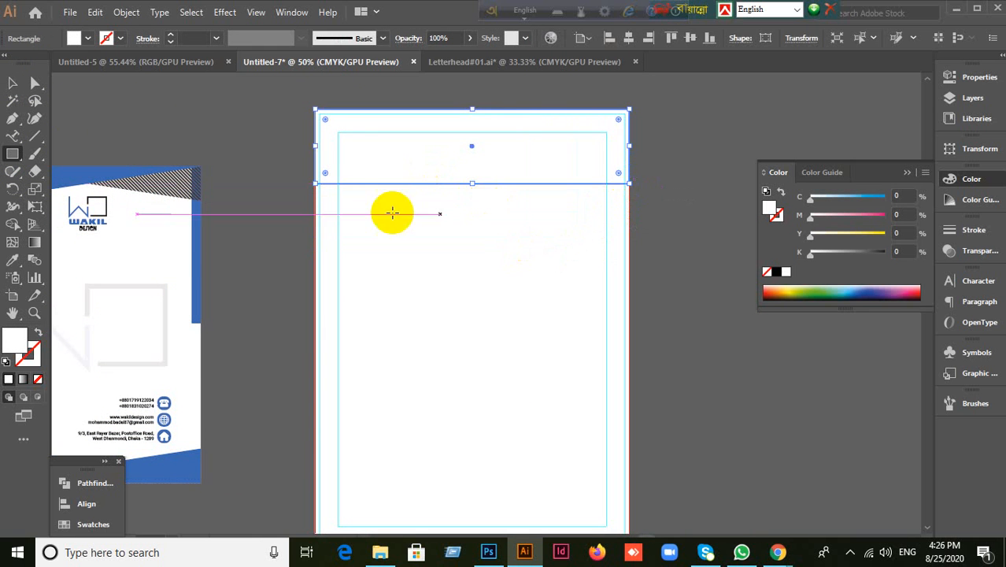
click(12, 259)
drag(157, 148, 96, 163)
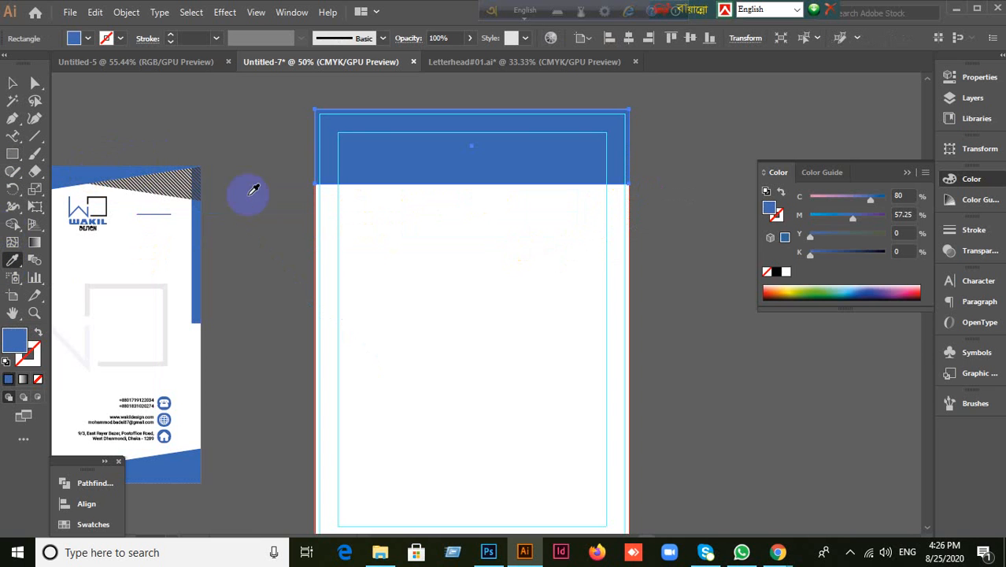
click(12, 83)
click(613, 247)
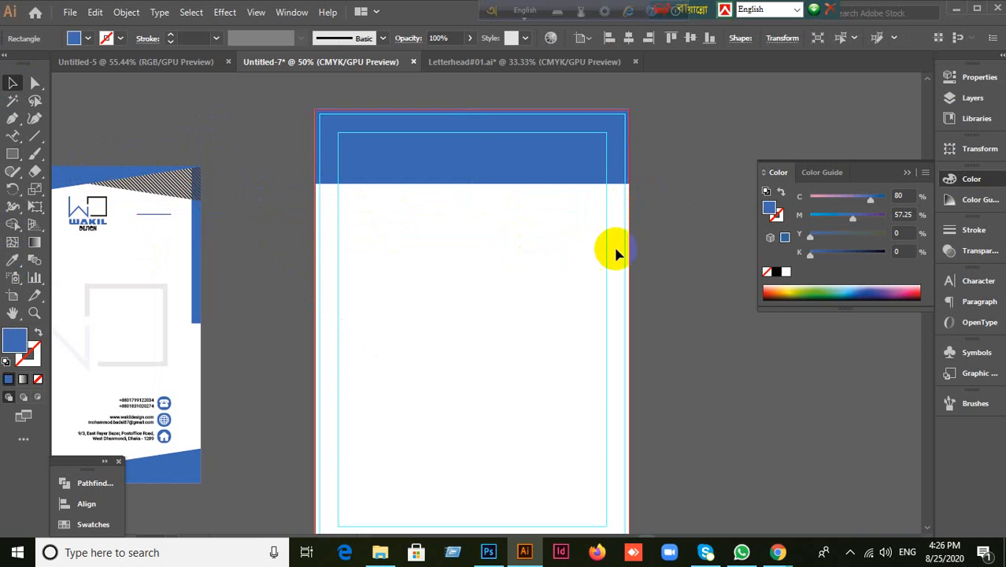
click(511, 162)
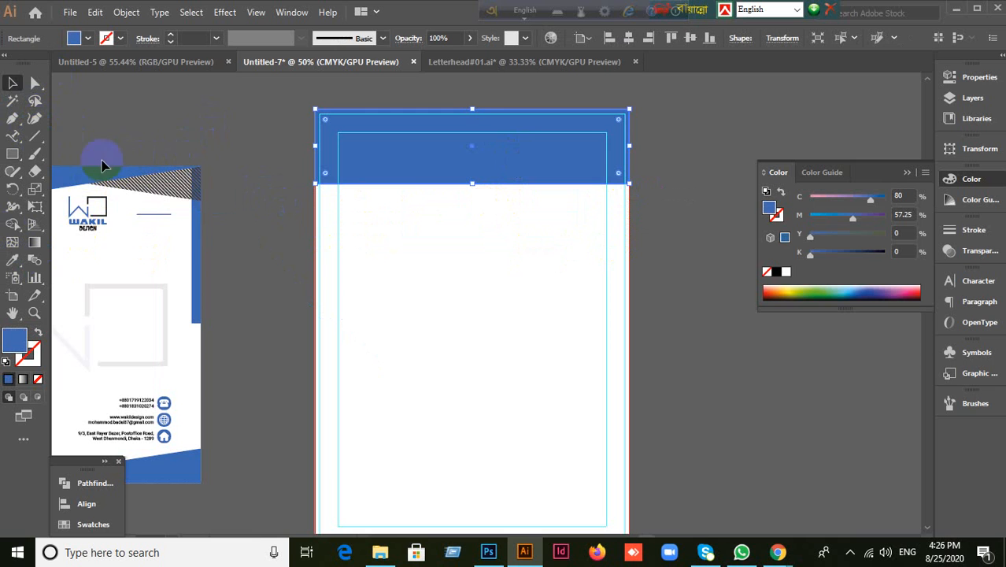
drag(34, 135, 100, 138)
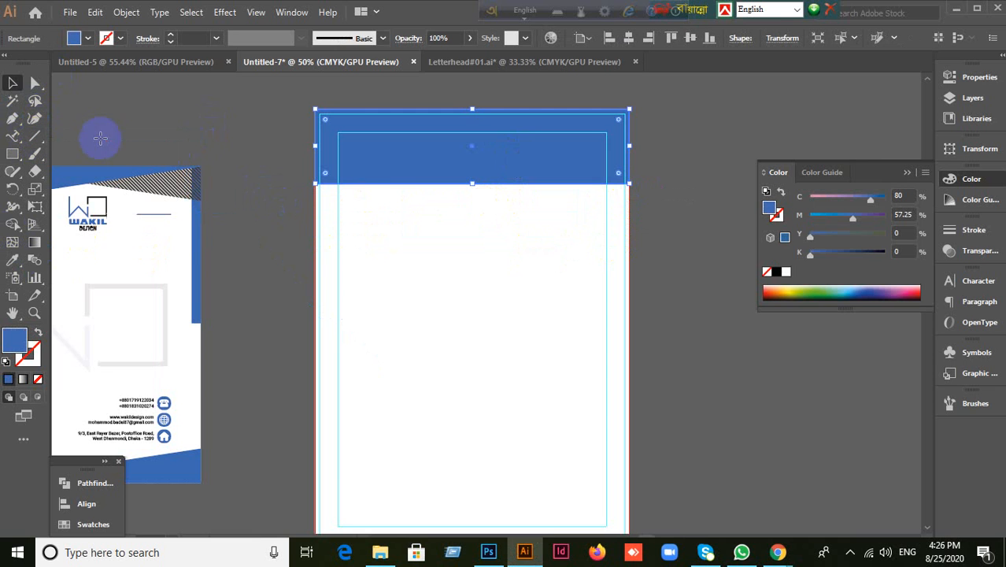
drag(315, 184, 680, 95)
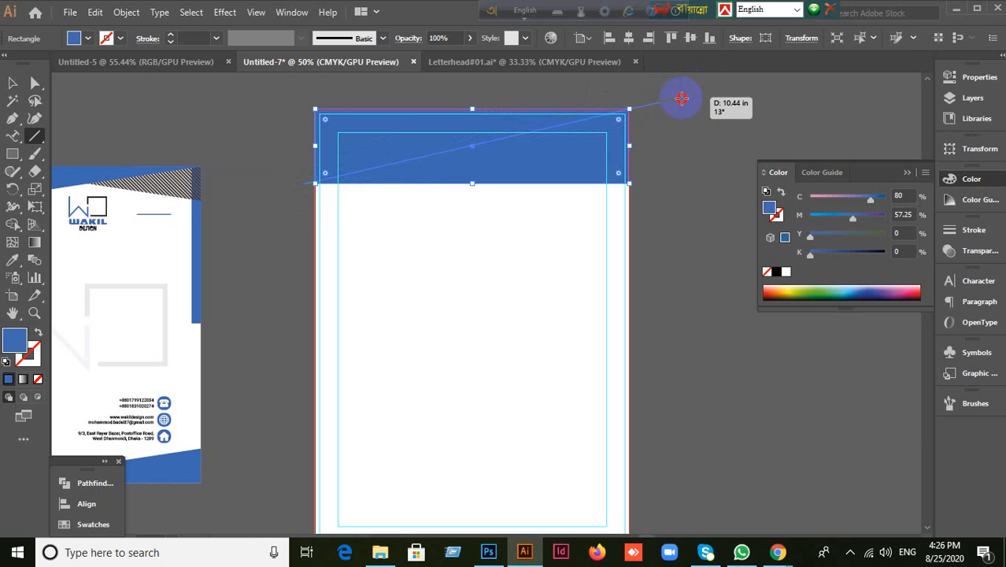
Step: Draw a line from the header's bottom-left corner past its top-right corner and rotate it
drag(681, 97, 681, 98)
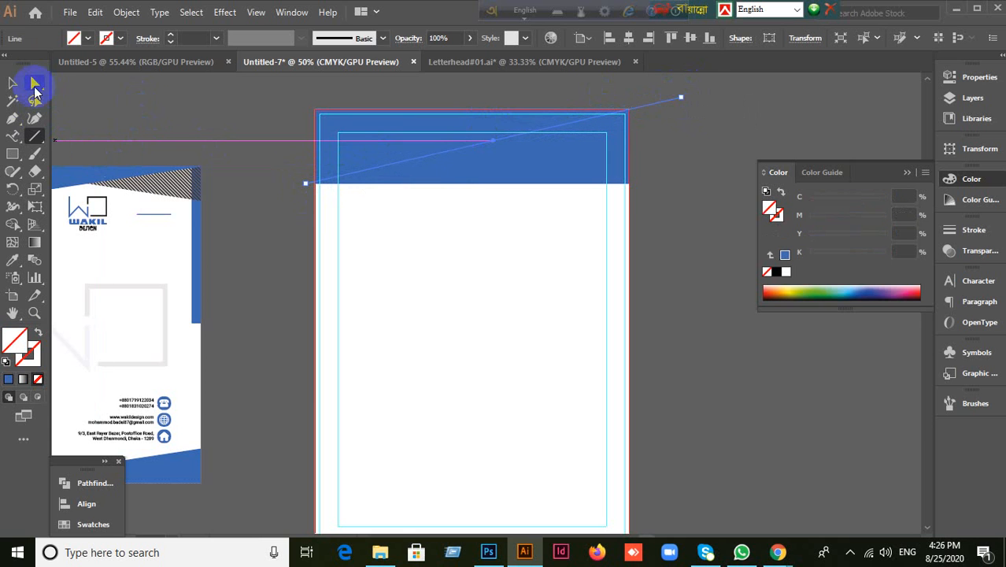
click(14, 84)
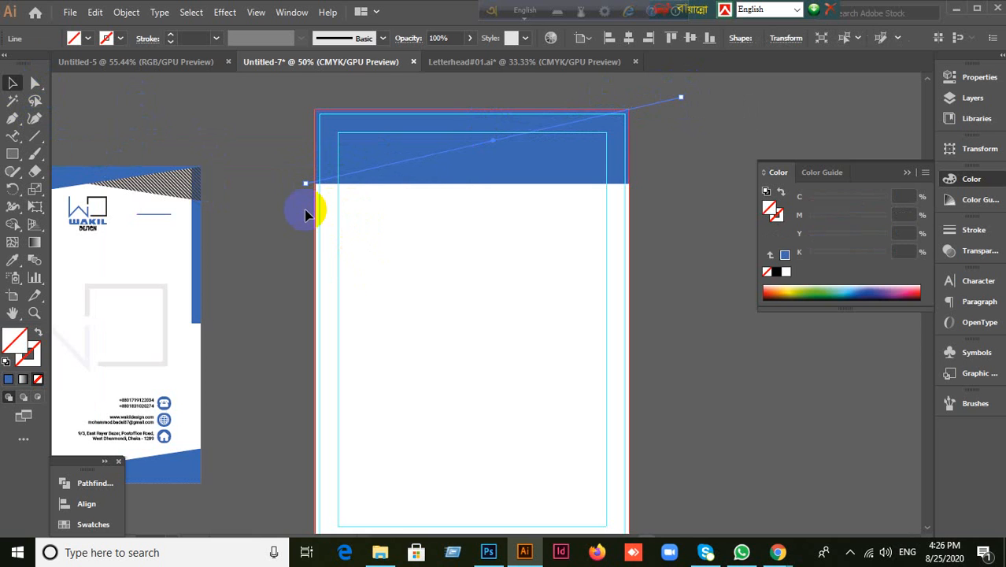
scroll(305, 198, up, 3)
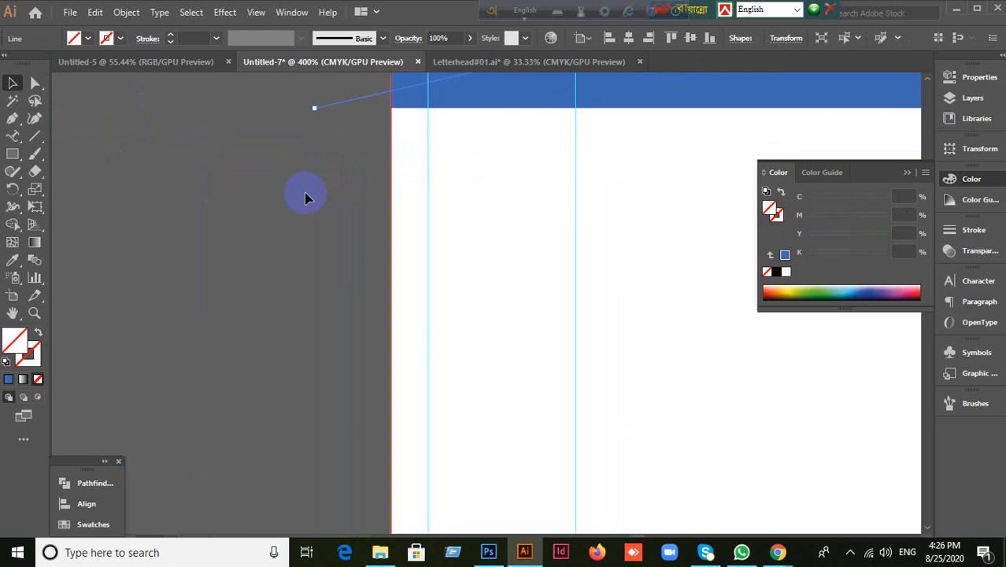
key(e)
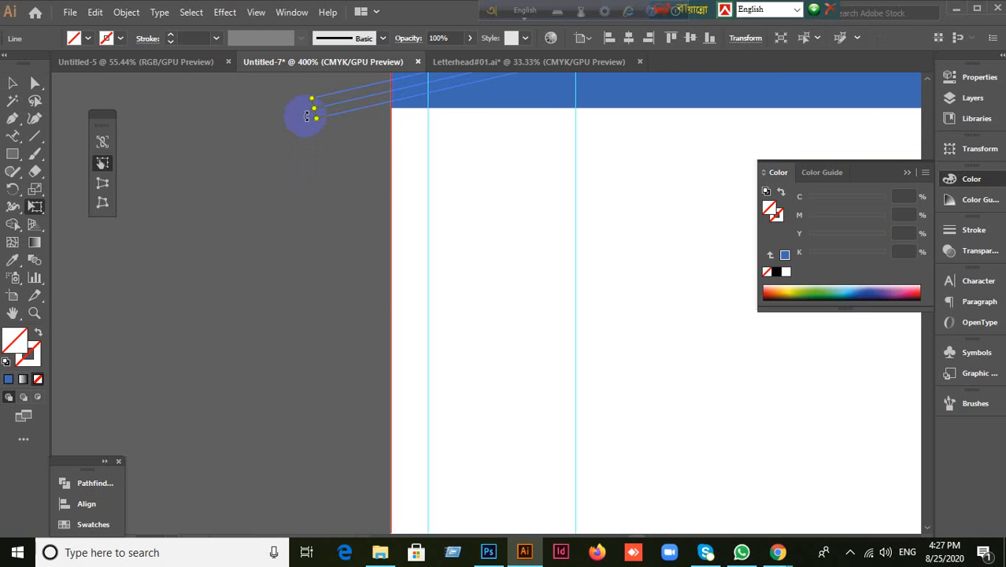
drag(297, 114, 296, 130)
scroll(467, 229, down, 3)
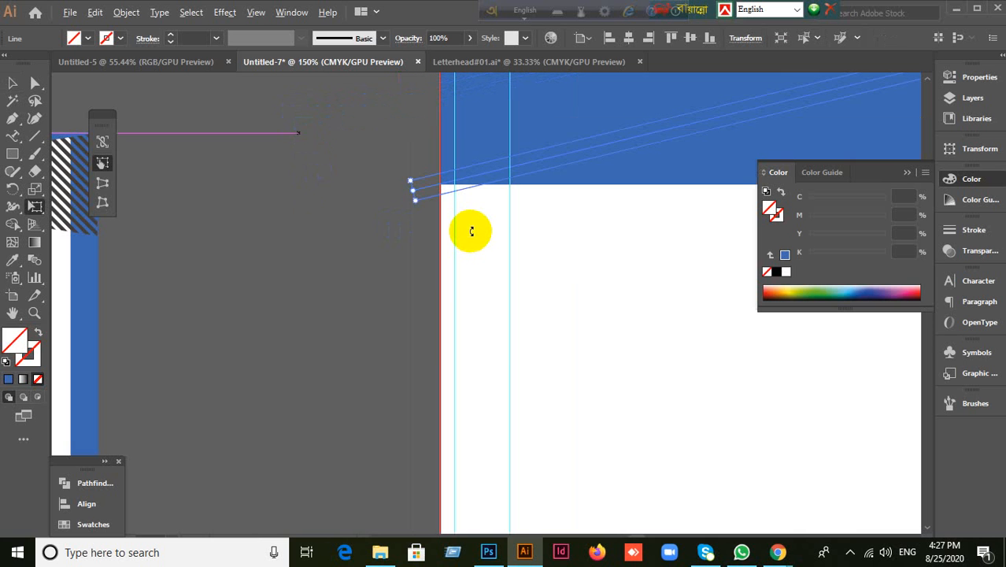
click(12, 82)
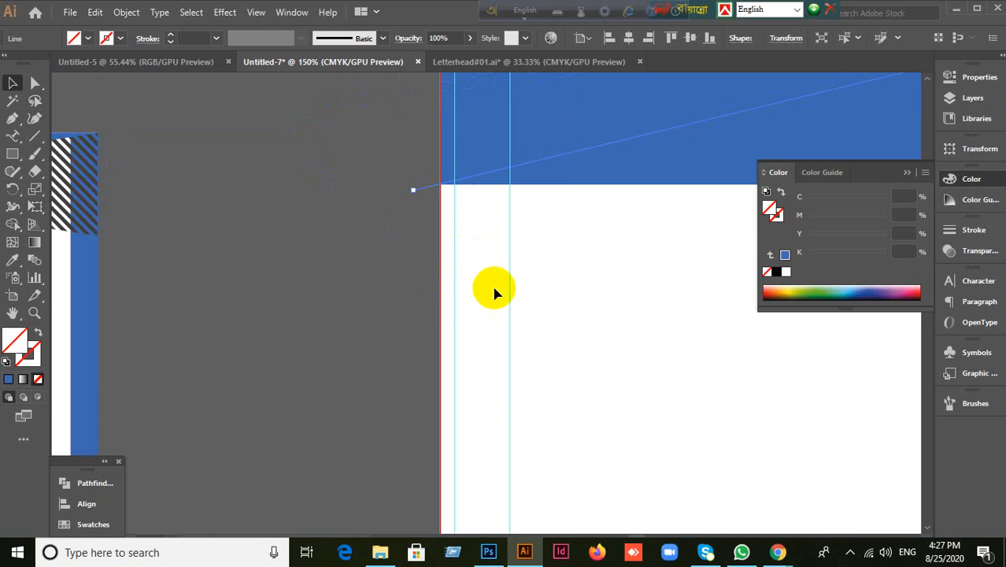
mouse_move(590, 287)
mouse_down()
mouse_move(466, 359)
mouse_move(186, 467)
mouse_up()
drag(582, 294, 224, 361)
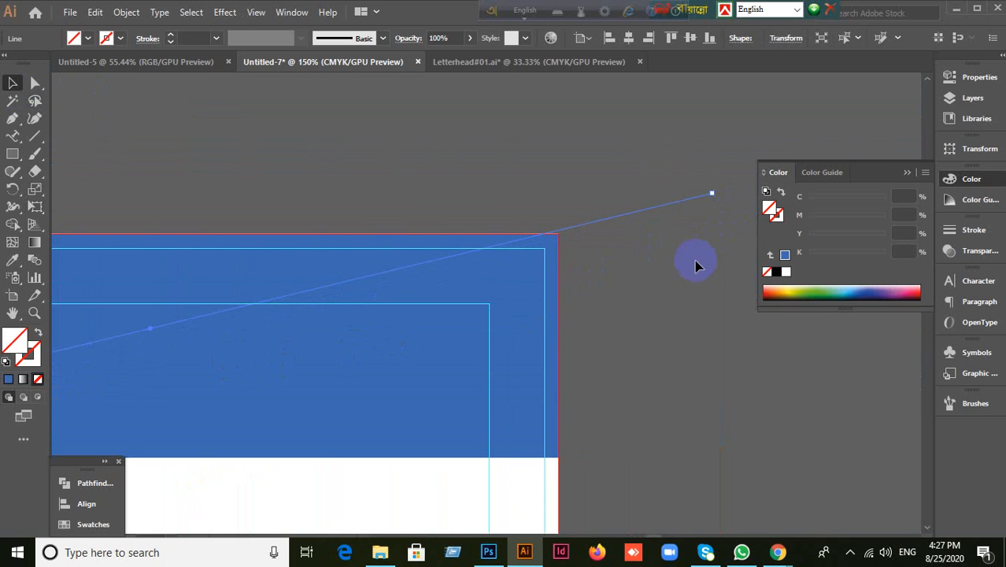
scroll(699, 267, up, 2)
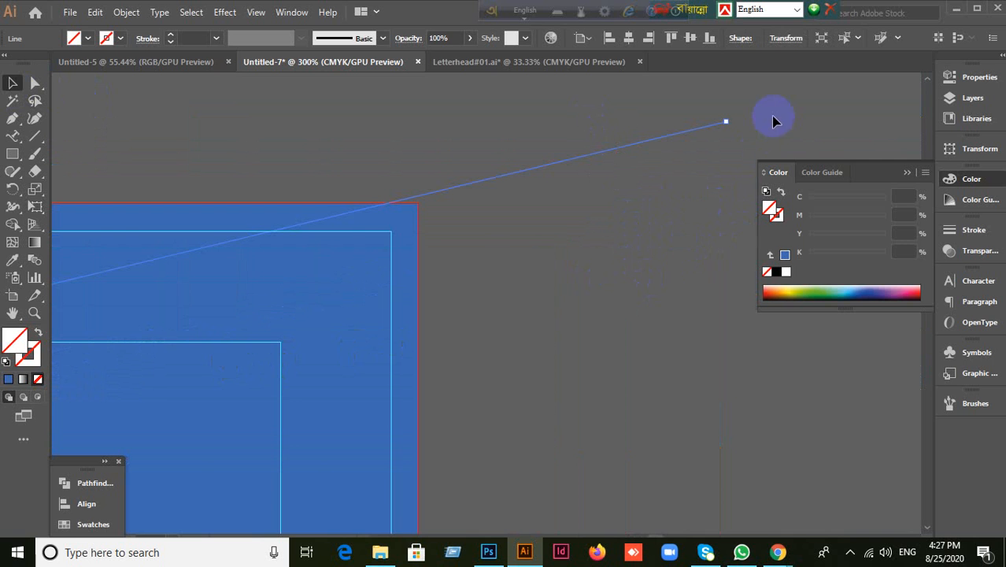
Step: Fine-tune the diagonal line's angle and check both ends against the header edges
key(w)
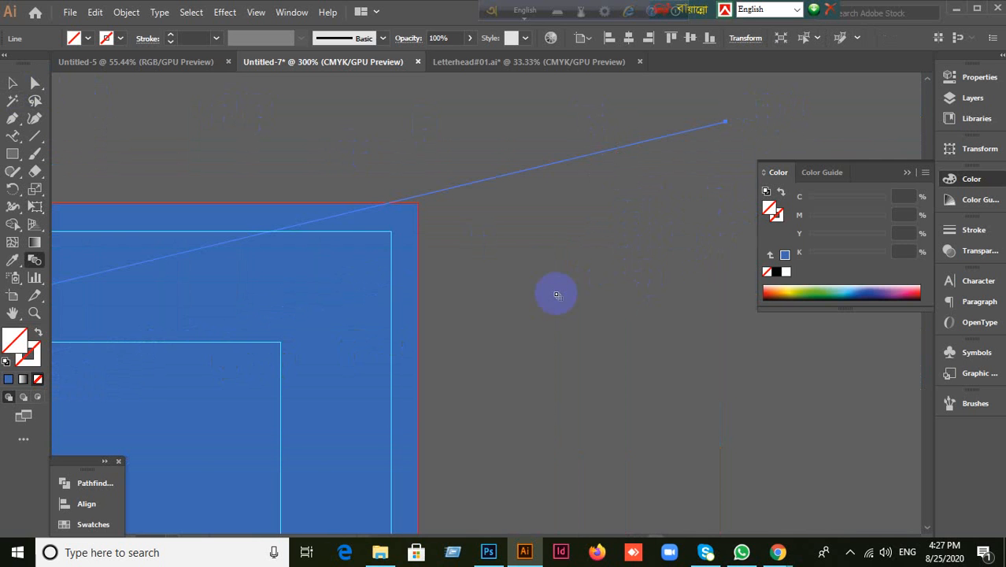
key(e)
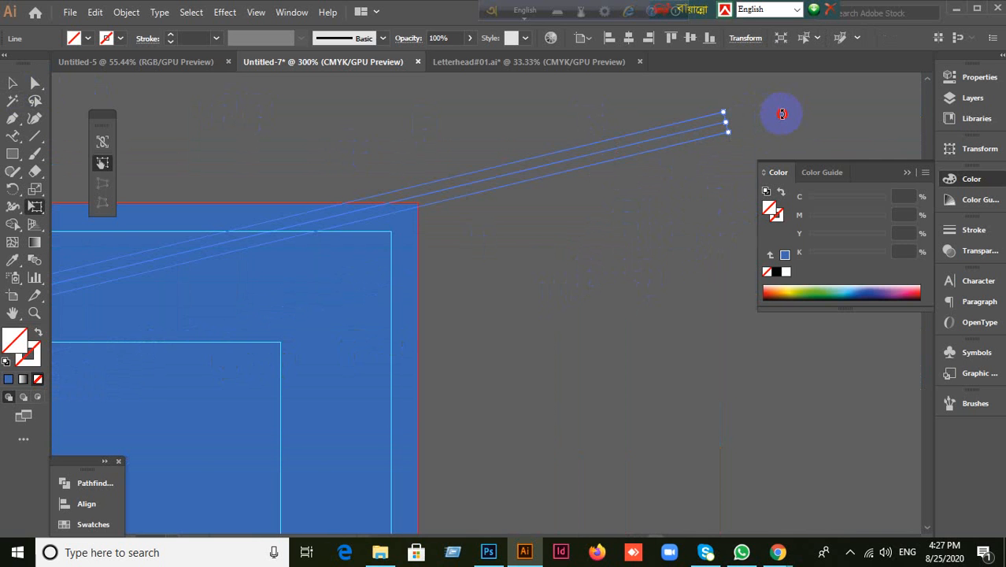
drag(781, 114, 785, 125)
click(13, 83)
drag(268, 337, 723, 269)
drag(177, 311, 689, 246)
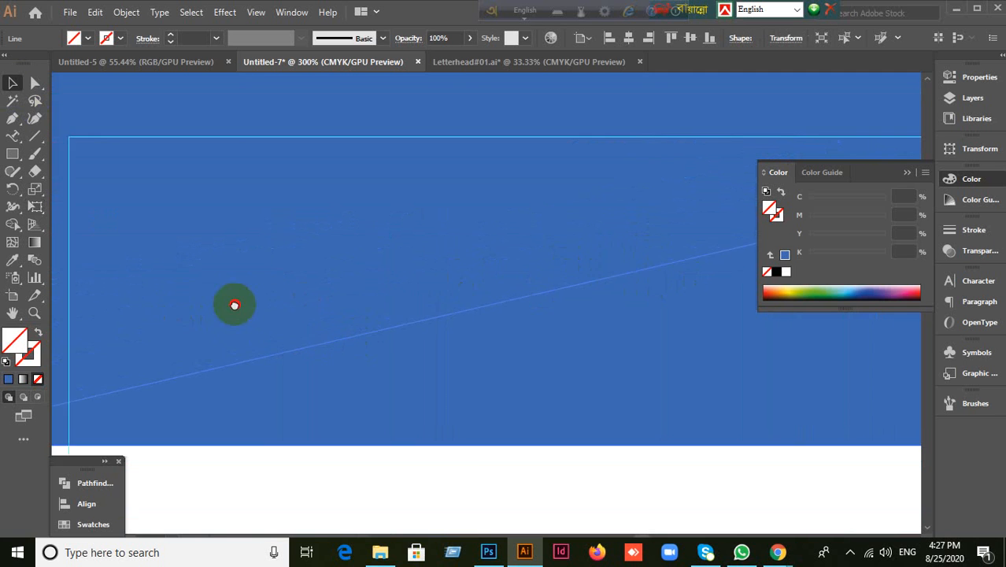
drag(235, 305, 603, 245)
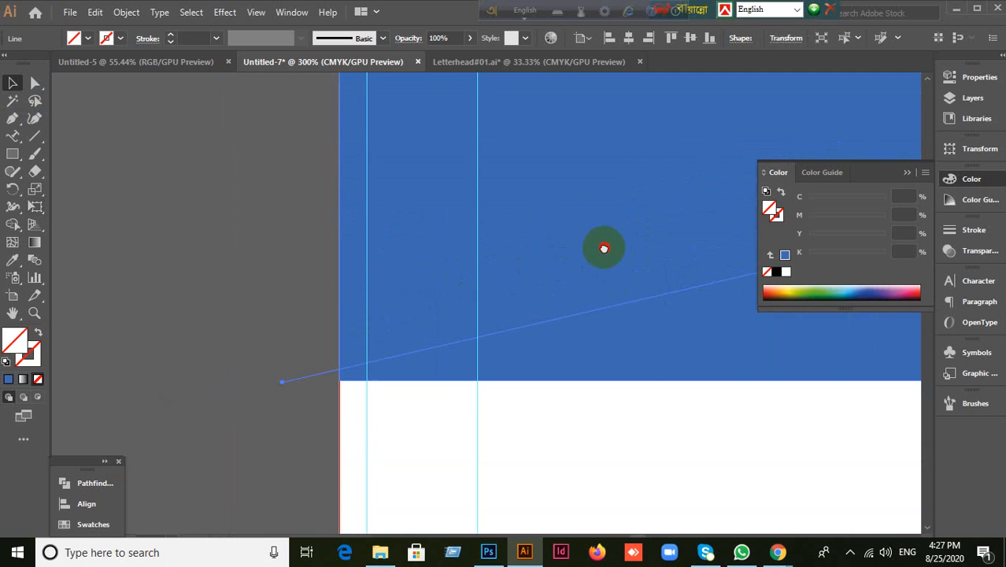
click(552, 309)
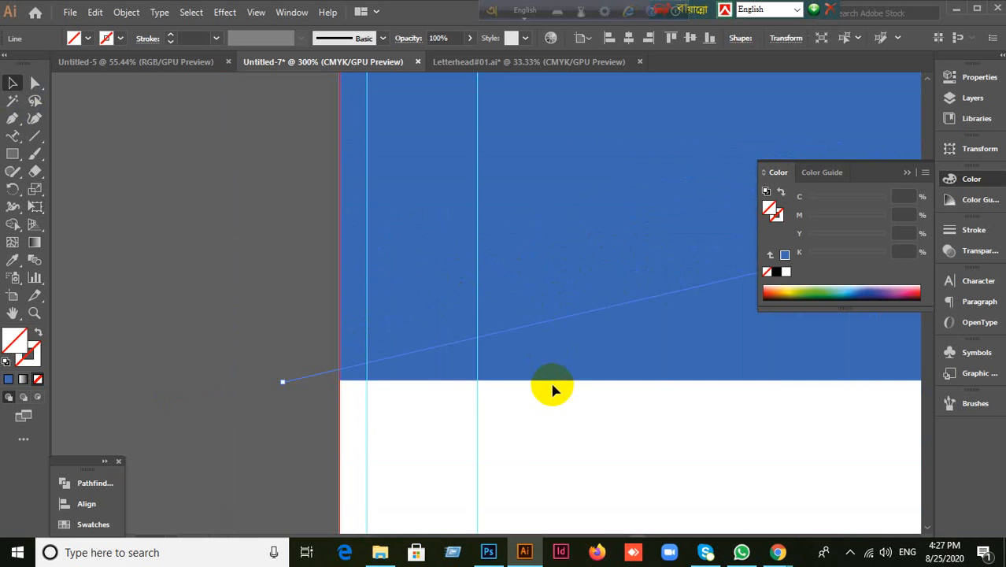
alt+scroll(552, 385, down, 1)
alt+scroll(553, 385, down, 1)
drag(695, 416, 306, 350)
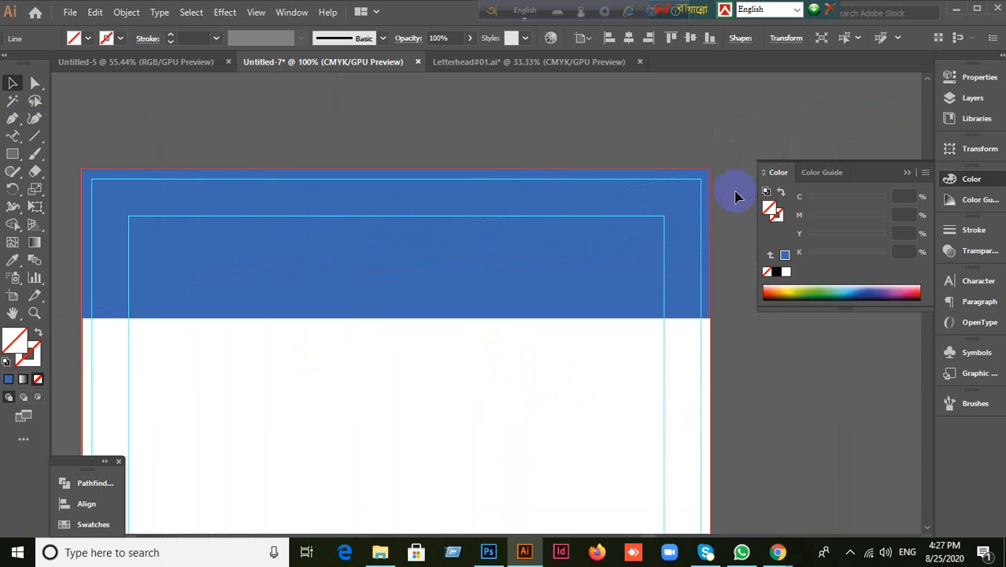
click(730, 204)
click(12, 119)
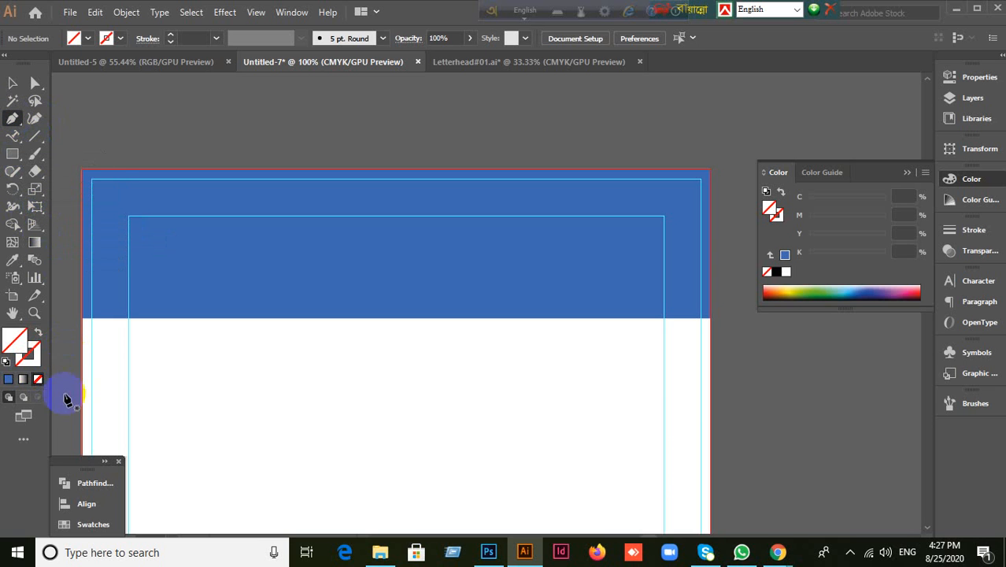
Step: Pen a blue-stroked path from the header's bottom-left corner to its top-right corner
click(28, 351)
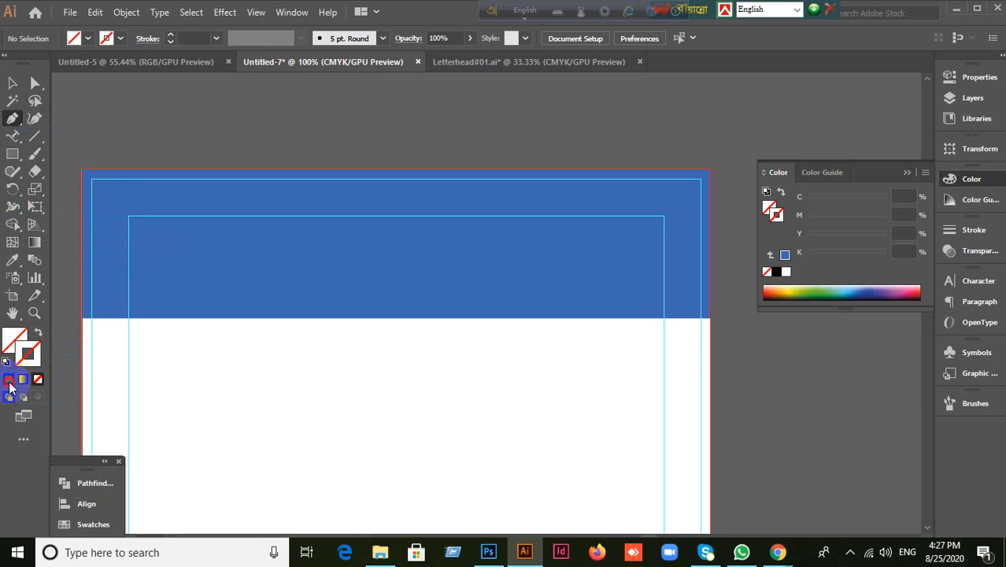
click(8, 380)
click(82, 318)
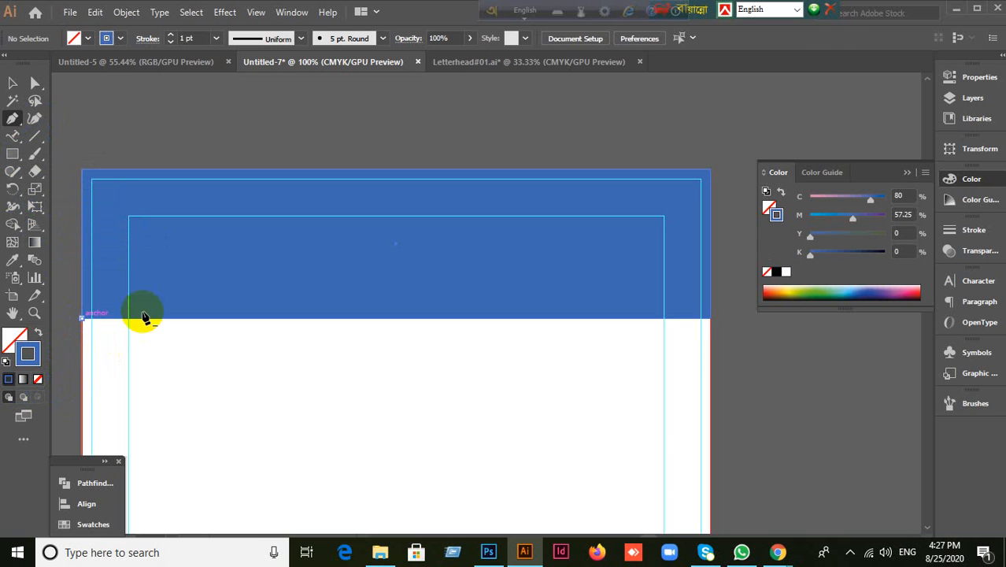
click(754, 160)
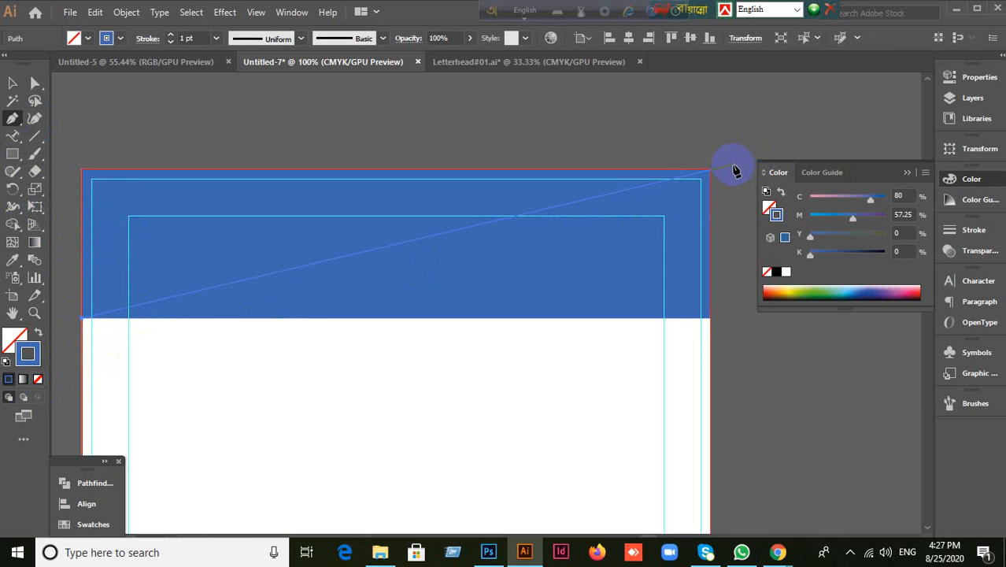
click(732, 165)
key(ctrl+z)
click(740, 166)
Step: Use the Shape Builder on the header and path to remove the lower-right triangle
click(13, 83)
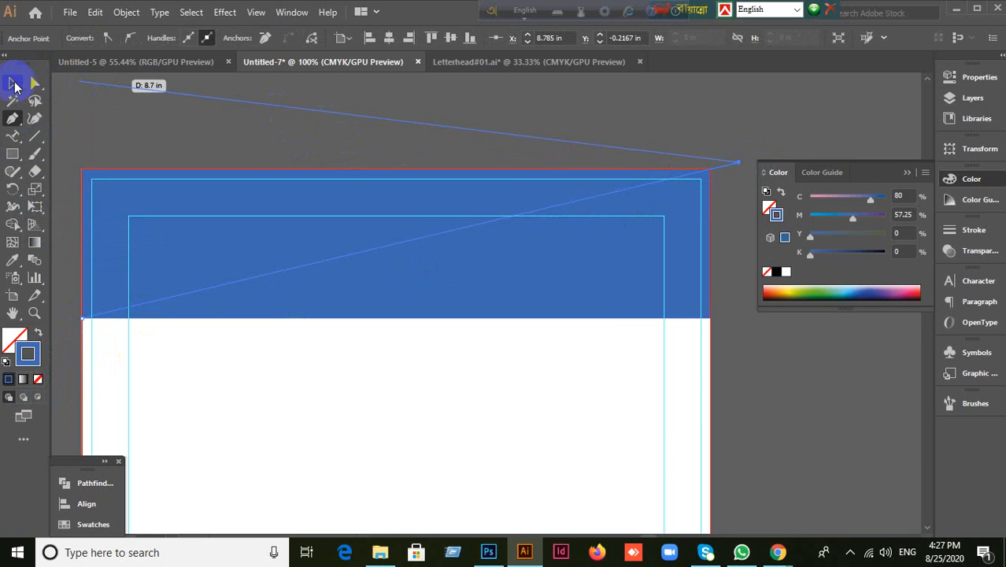
click(497, 117)
drag(494, 98, 743, 261)
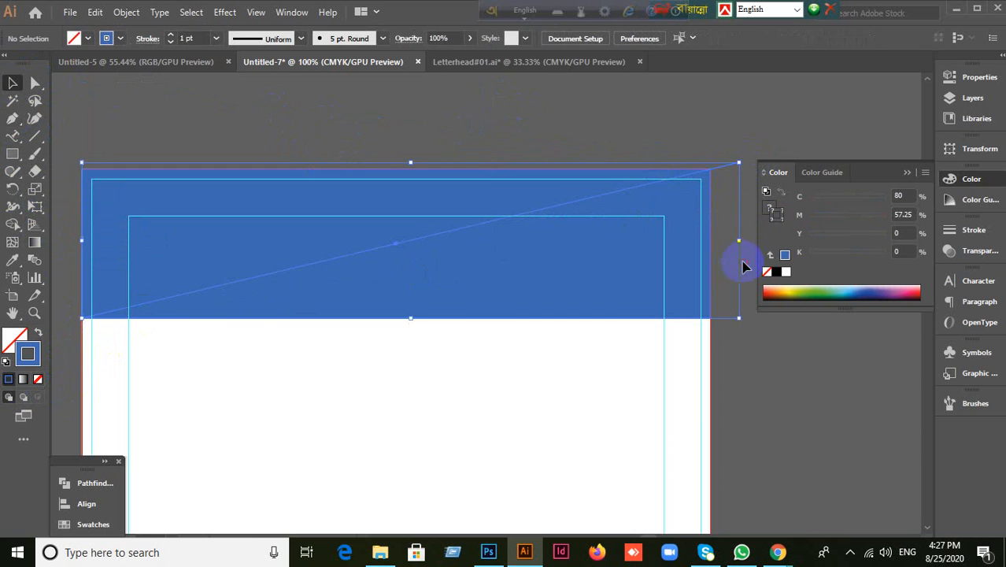
click(12, 225)
click(65, 228)
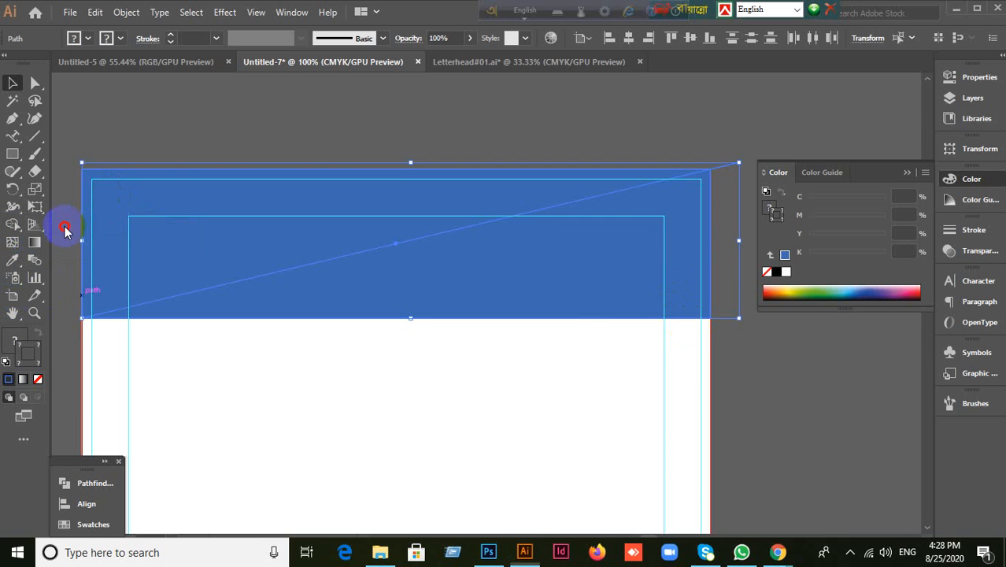
alt+click(571, 293)
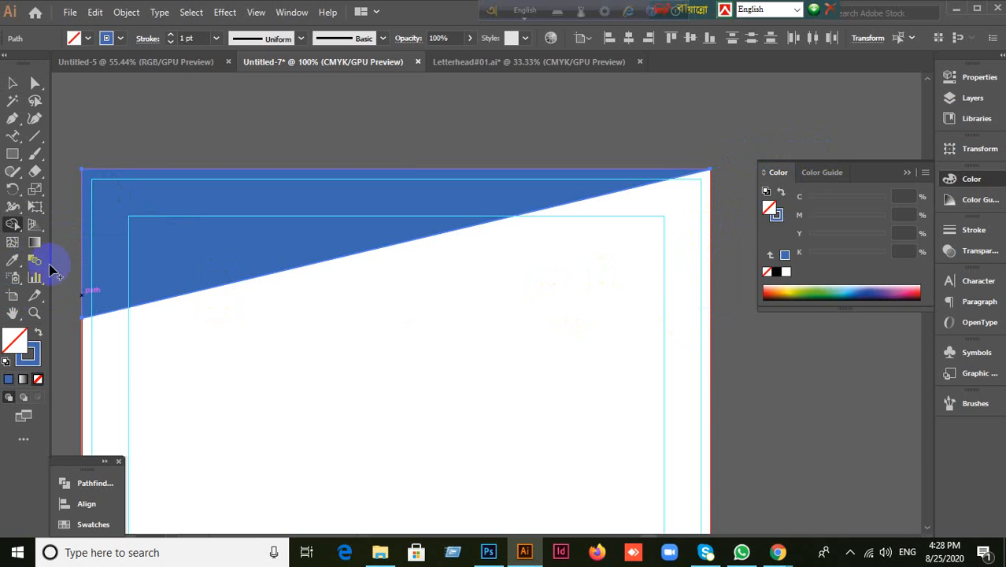
click(12, 84)
click(390, 134)
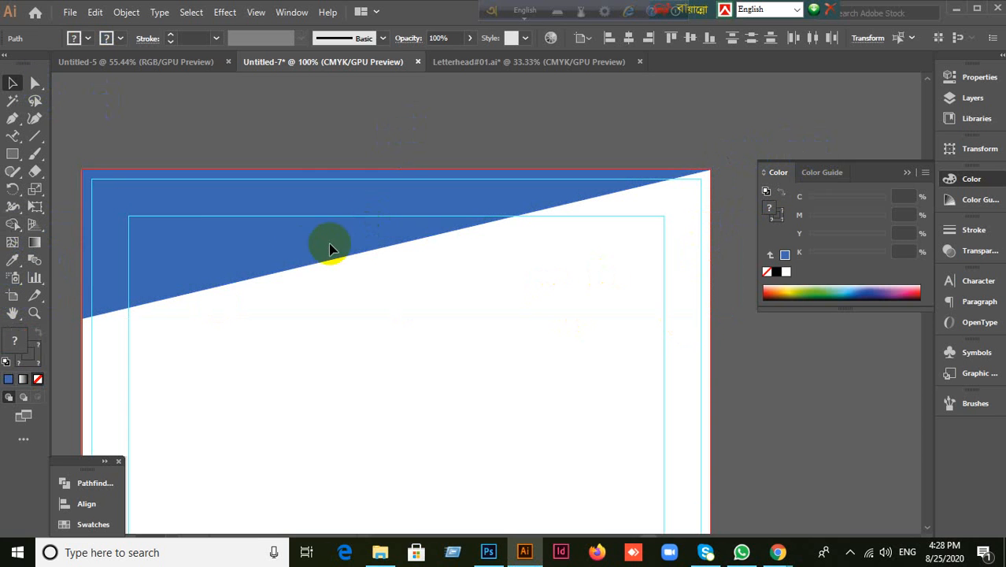
click(311, 252)
Step: Add a vertically reflected copy of the blue triangle to form the peaked header
right_click(305, 254)
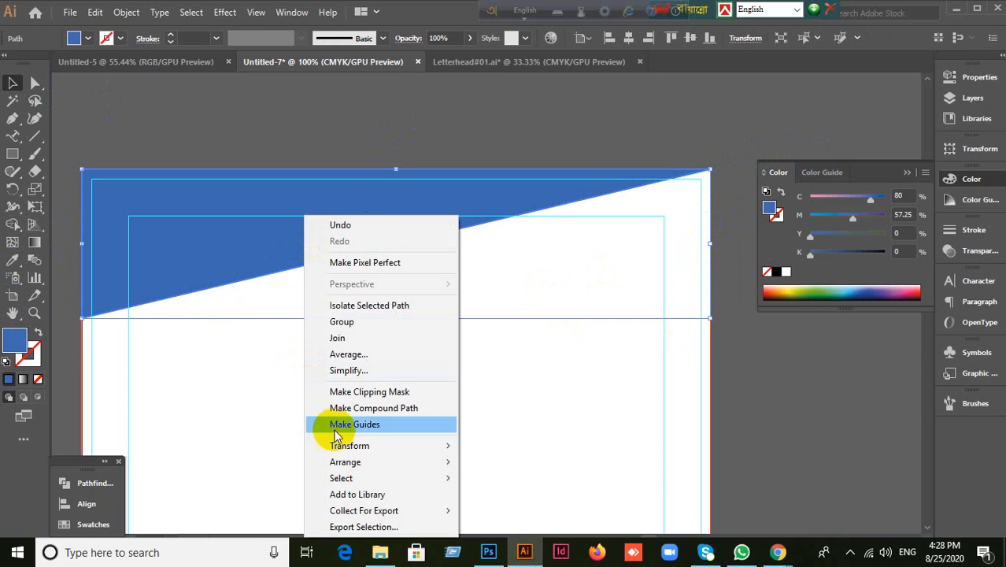
mouse_move(343, 445)
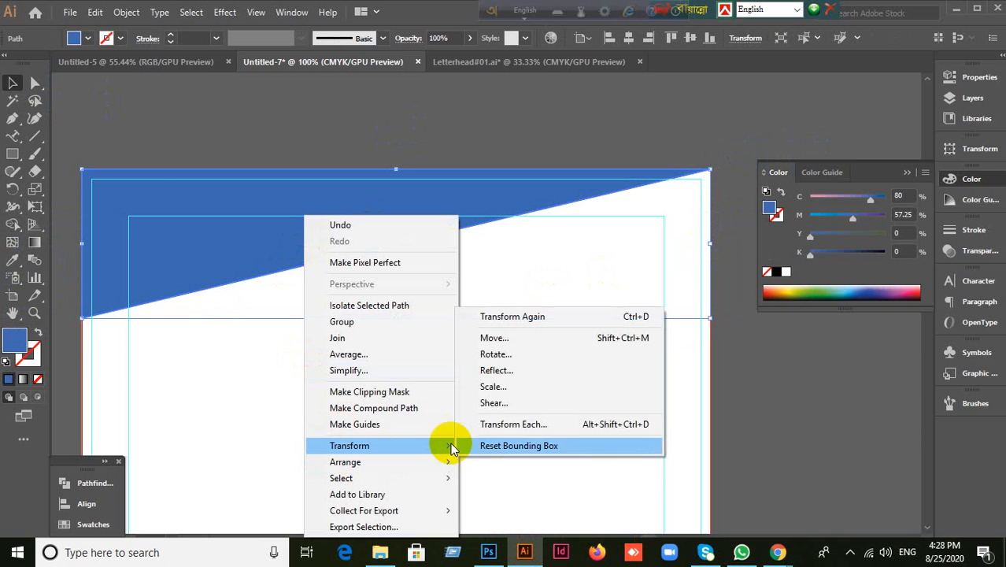
click(522, 371)
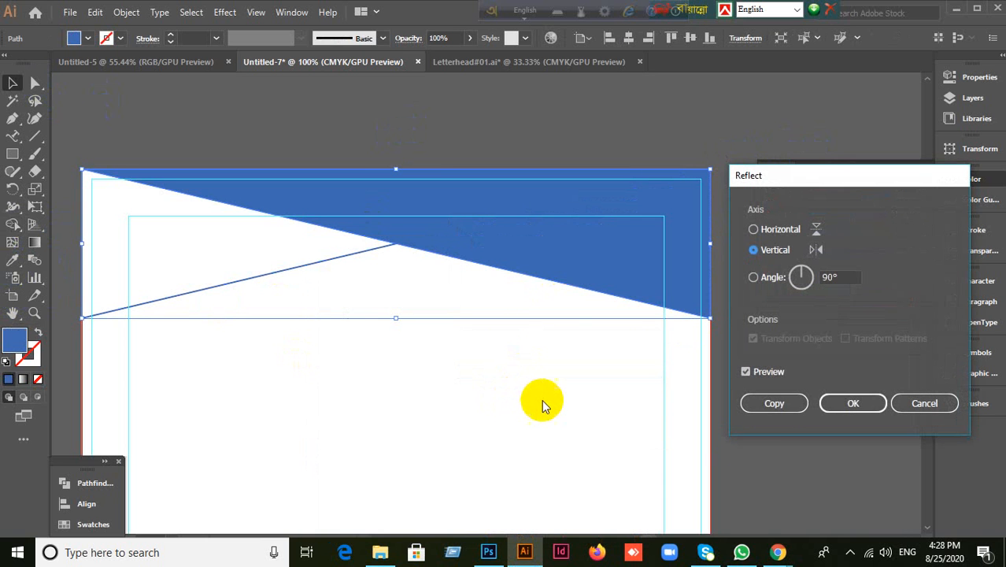
click(774, 404)
click(763, 406)
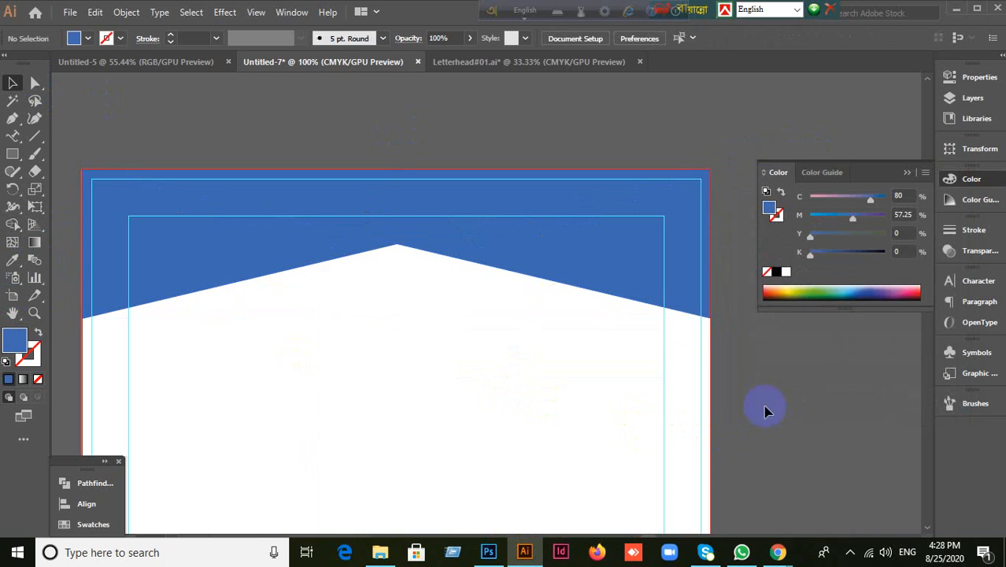
click(664, 280)
Step: Collapse the Color panel, deselect the header, and pan to its right side
click(740, 415)
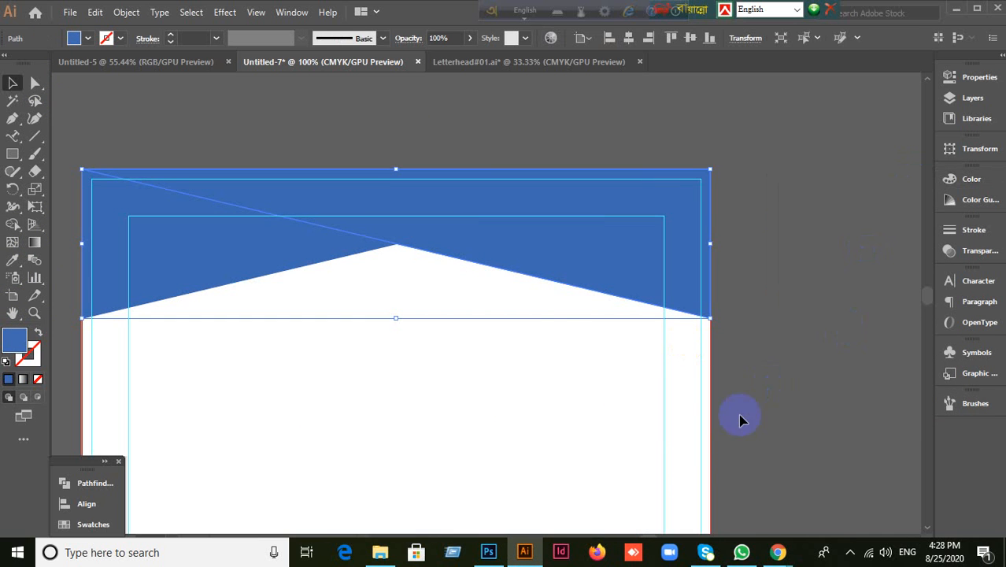
click(689, 391)
click(675, 298)
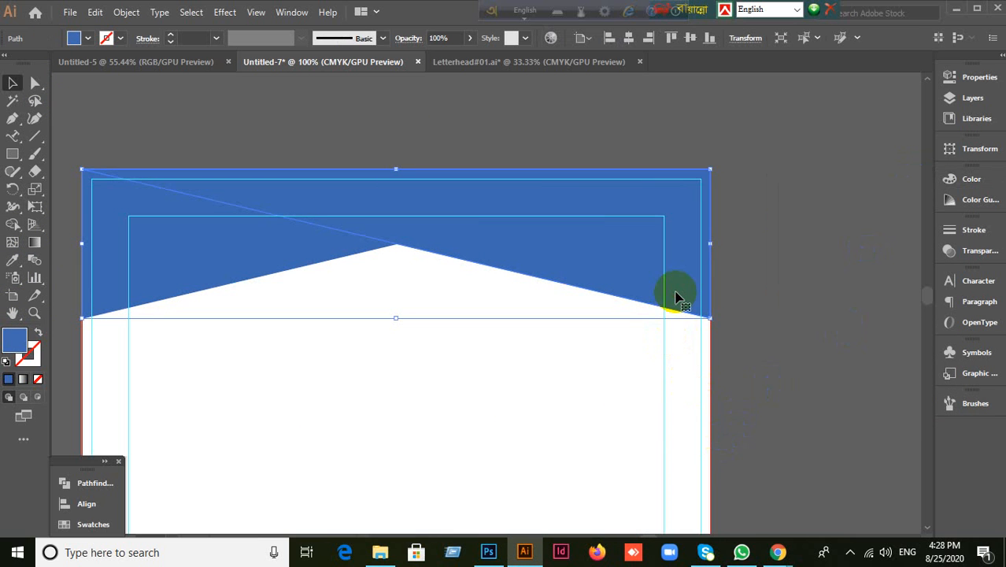
click(758, 388)
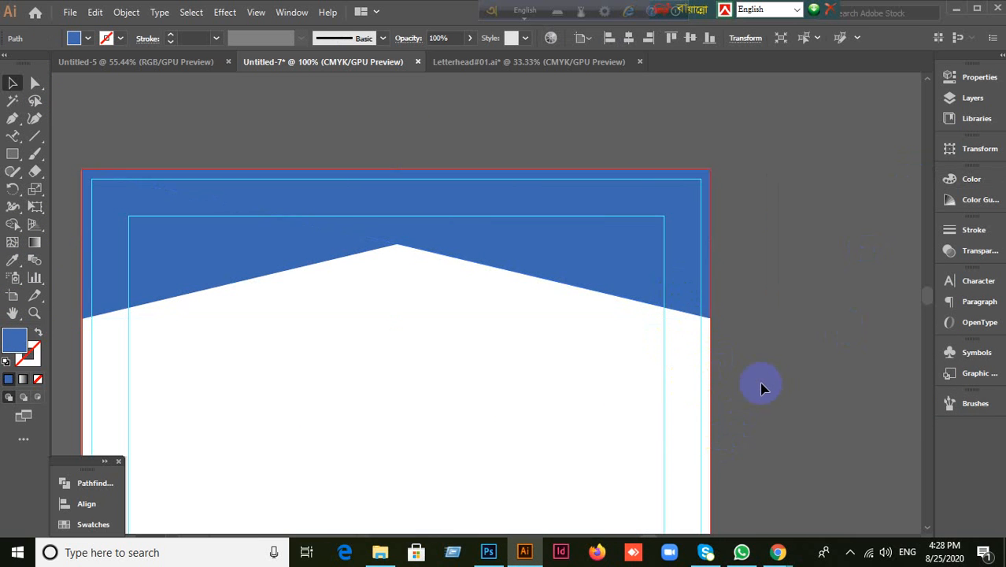
drag(768, 376, 705, 388)
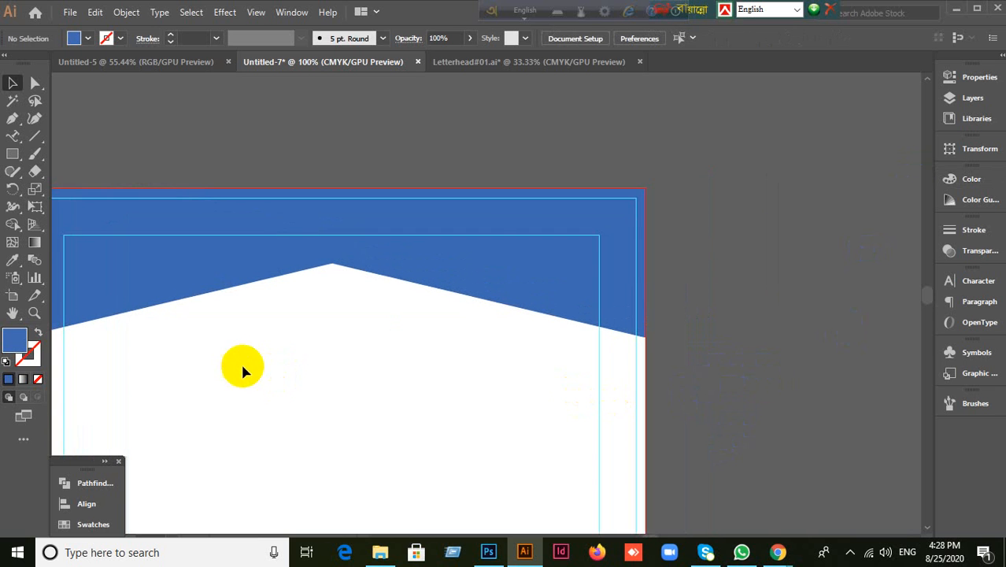
Step: Draw a long diagonal line beside the header's top-right corner with a blue (C 80, M 57.25) stroke
click(36, 136)
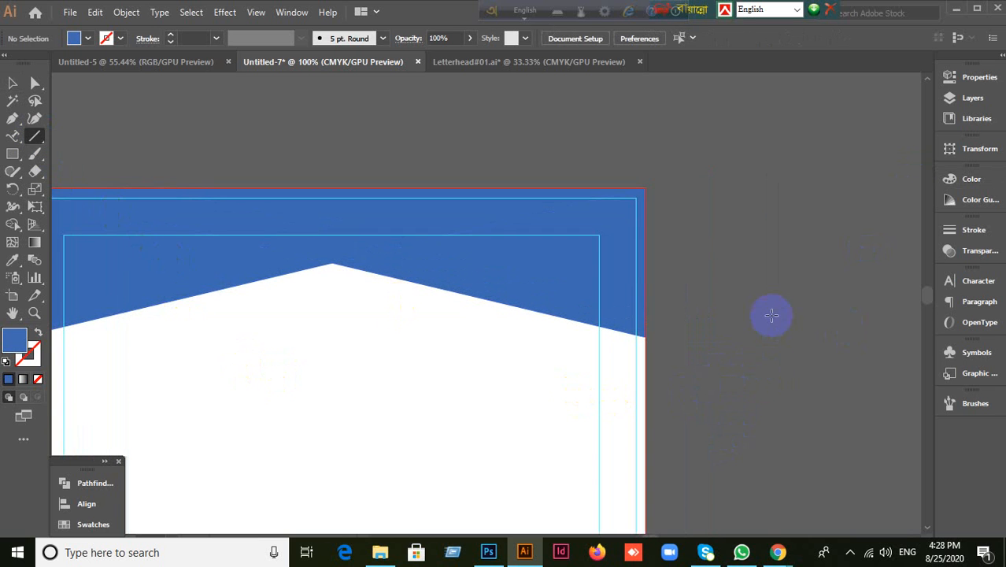
drag(706, 185, 673, 219)
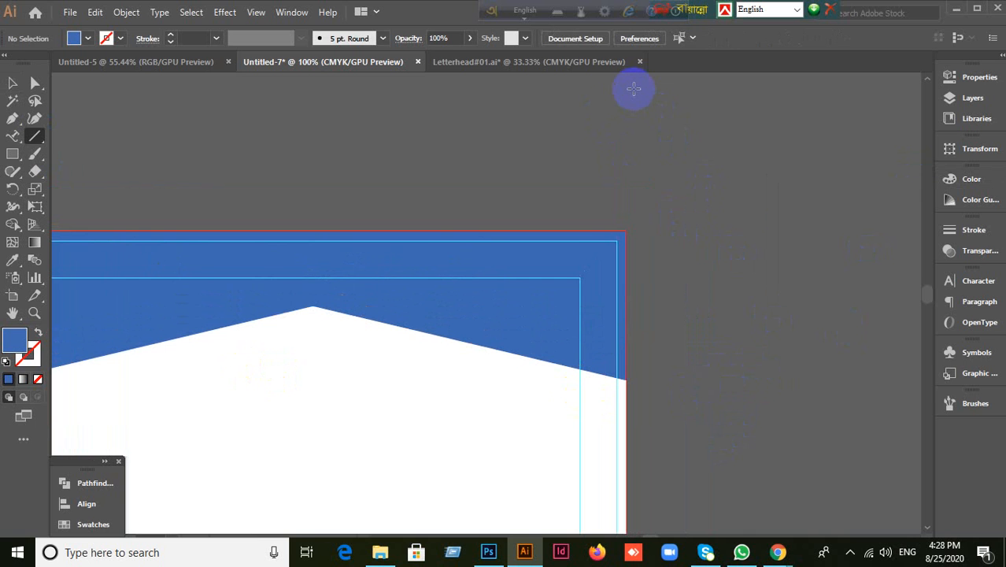
drag(633, 88, 853, 409)
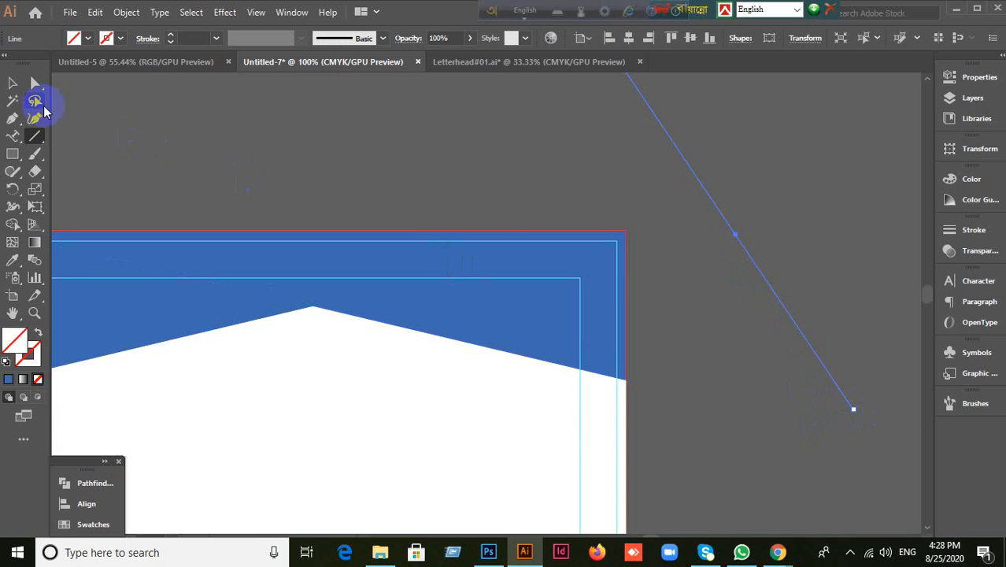
click(13, 82)
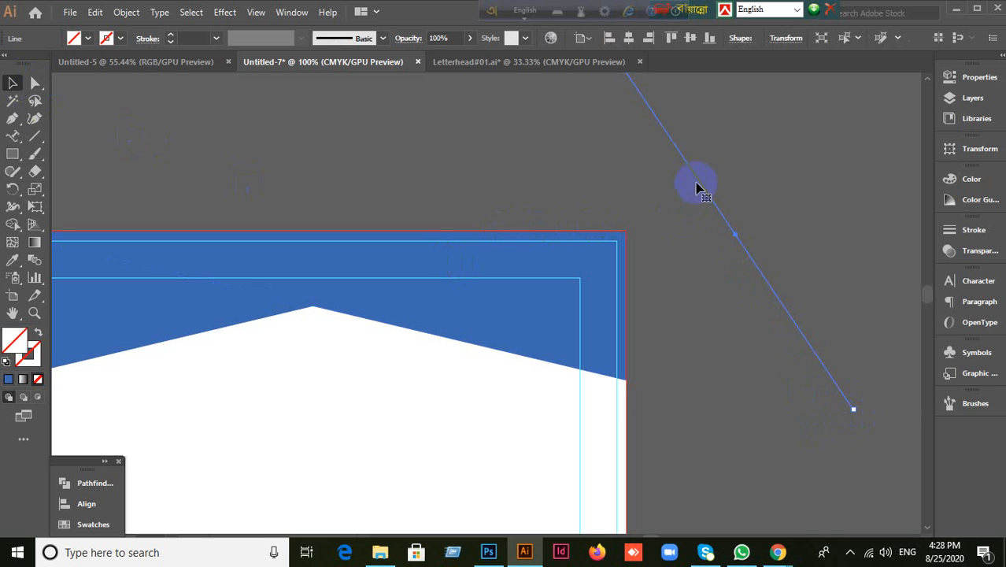
click(830, 400)
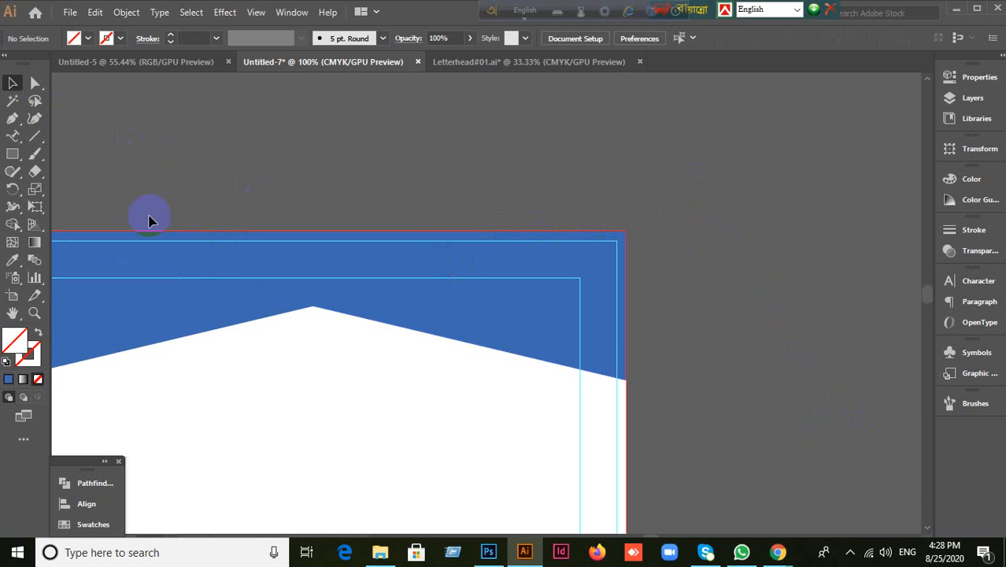
click(34, 135)
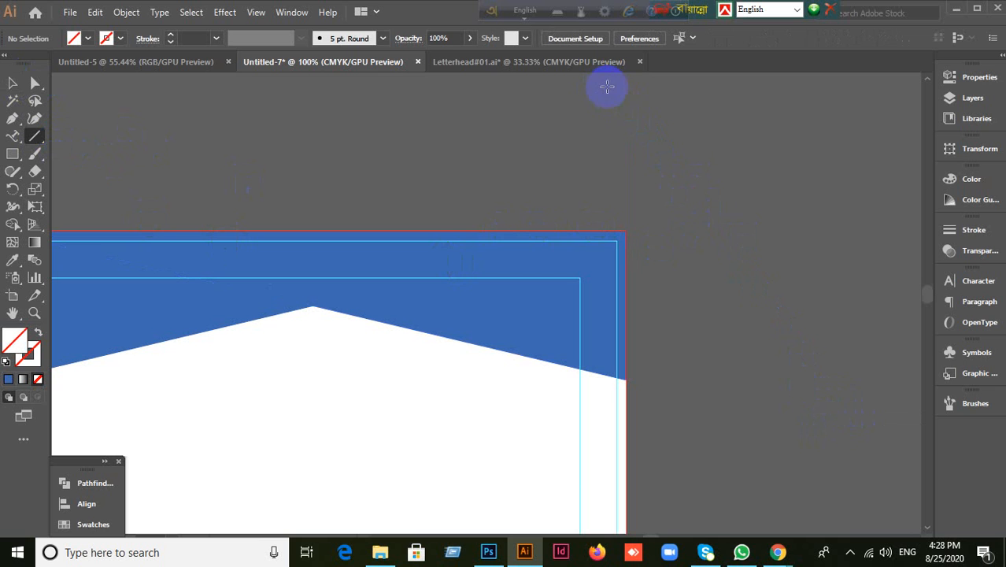
drag(607, 87, 850, 360)
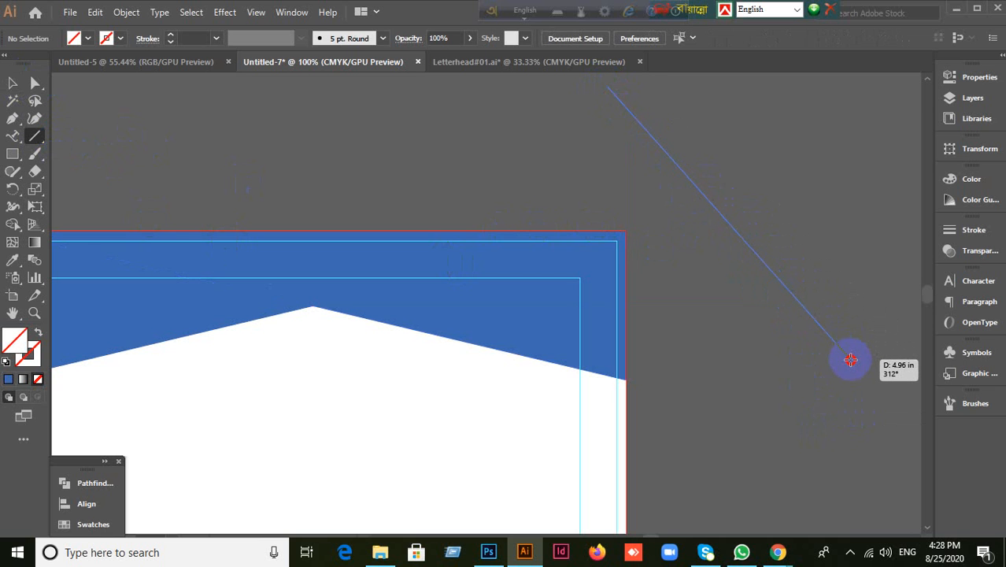
mouse_move(849, 359)
mouse_down()
mouse_move(858, 350)
mouse_move(836, 369)
mouse_up()
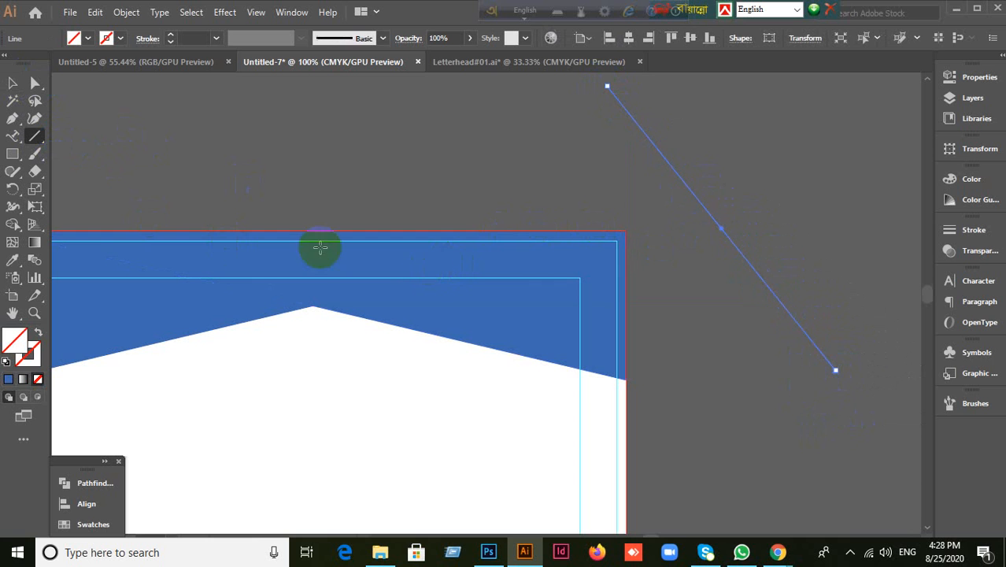
click(30, 358)
click(8, 379)
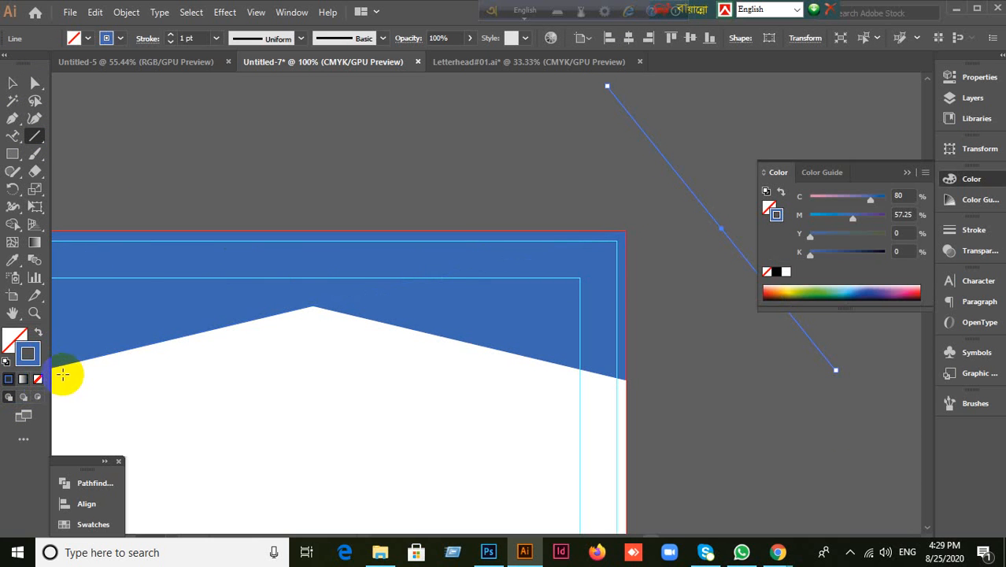
Step: Restyle the diagonal line as a 3 pt dark grey (2d2d2d) stroke and collapse the Color panel
click(193, 38)
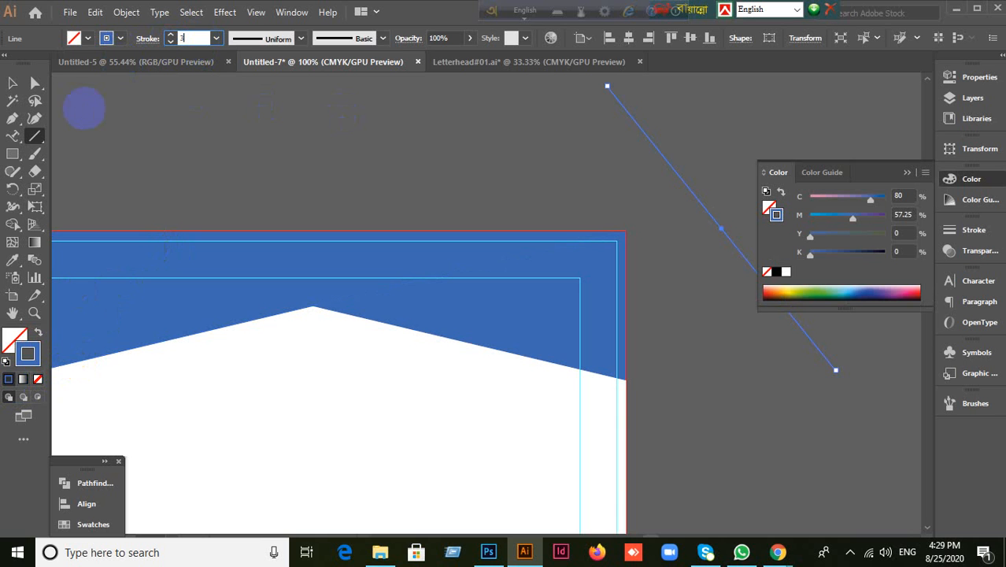
double_click(28, 354)
mouse_move(214, 281)
mouse_down()
mouse_move(128, 252)
mouse_move(112, 263)
mouse_move(132, 261)
mouse_up()
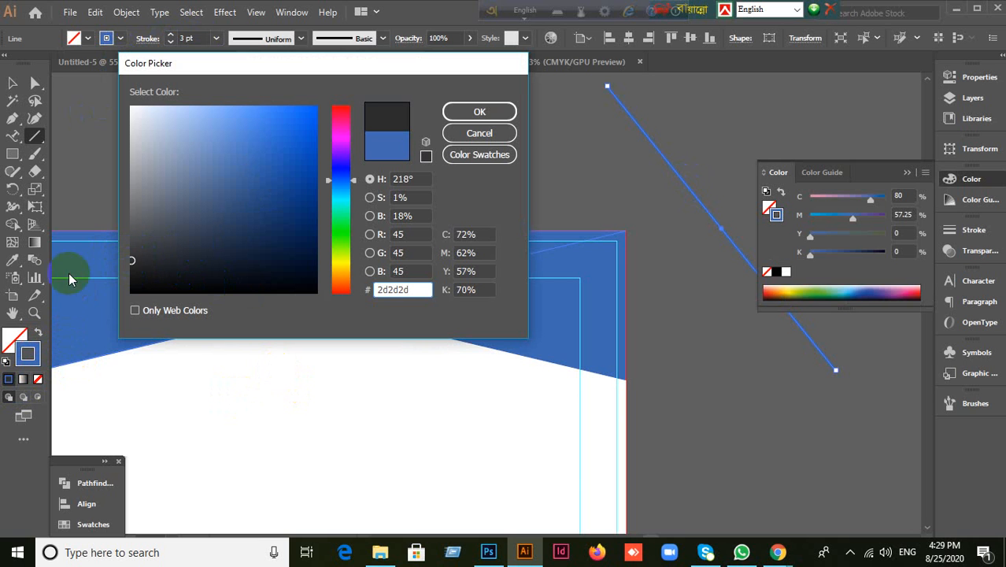
click(480, 112)
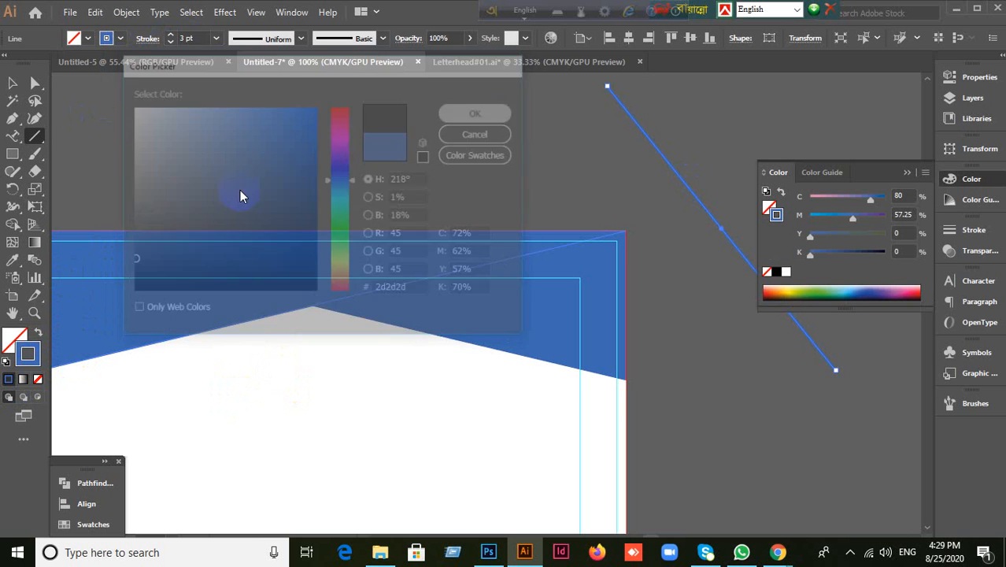
click(14, 81)
click(414, 148)
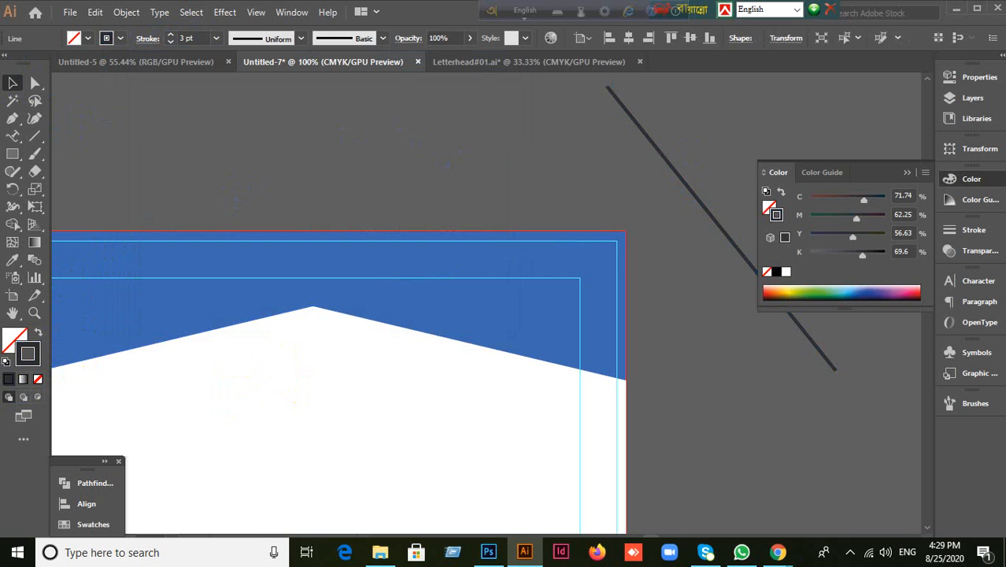
click(907, 172)
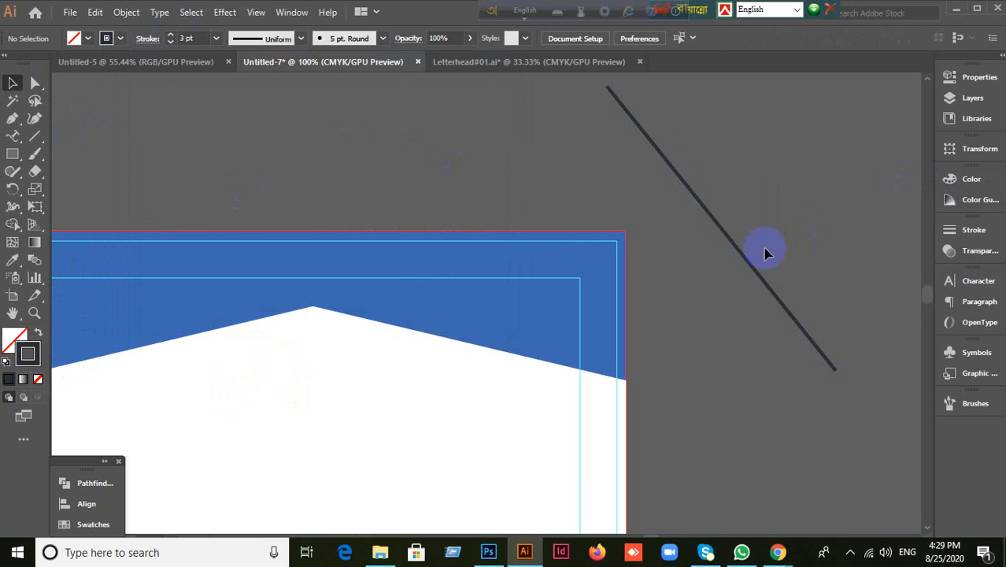
Step: Copy the dark diagonal line slightly down-left and repeat it into evenly spaced stripes
click(713, 223)
drag(712, 224, 708, 229)
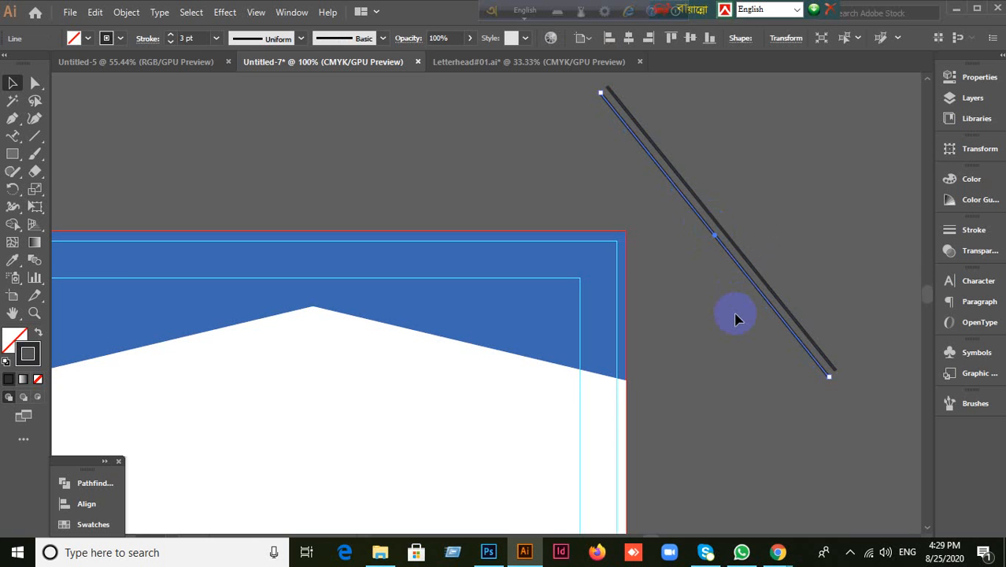
key(ctrl+d)
key(ctrl+d)
key(ctrl+d)
key(ctrl+d)
key(ctrl+d)
key(ctrl+d)
key(ctrl+d)
key(ctrl+d)
key(ctrl+d)
key(ctrl+d)
key(ctrl+d)
key(ctrl+d)
key(ctrl+d)
key(ctrl+d)
key(ctrl+d)
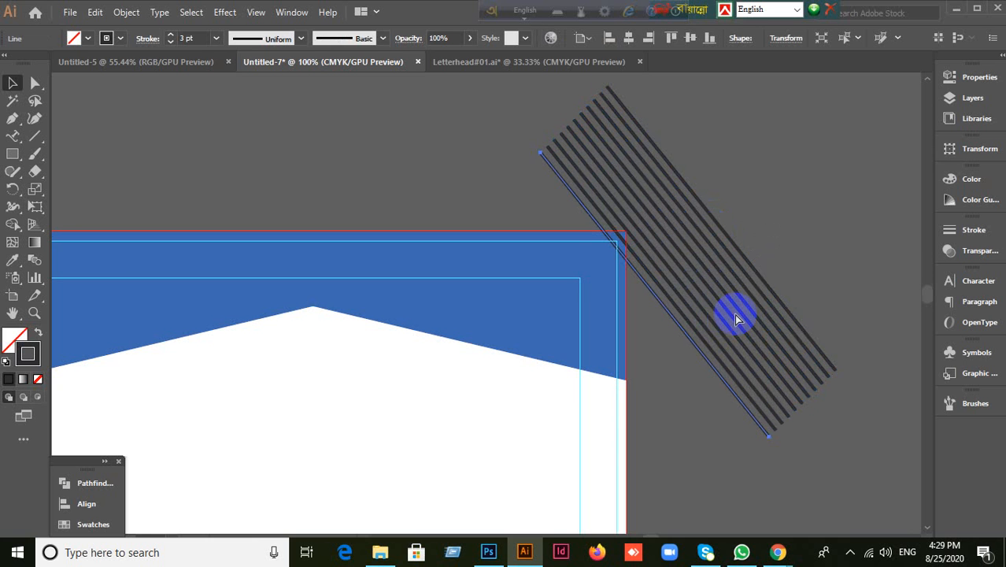
key(ctrl+d)
key(ctrl+d)
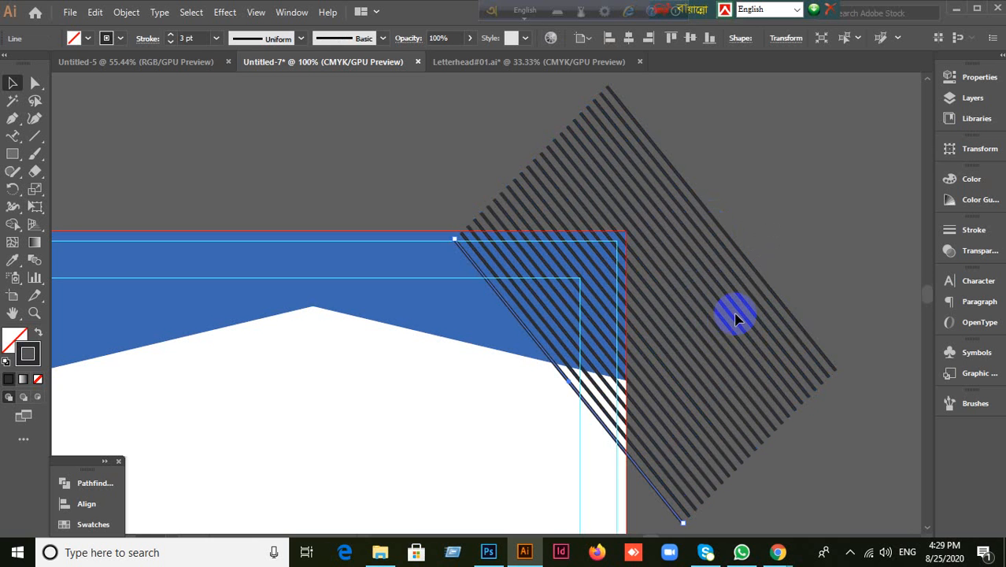
Step: Select all the repeated stripe lines and delete them
drag(422, 387, 490, 378)
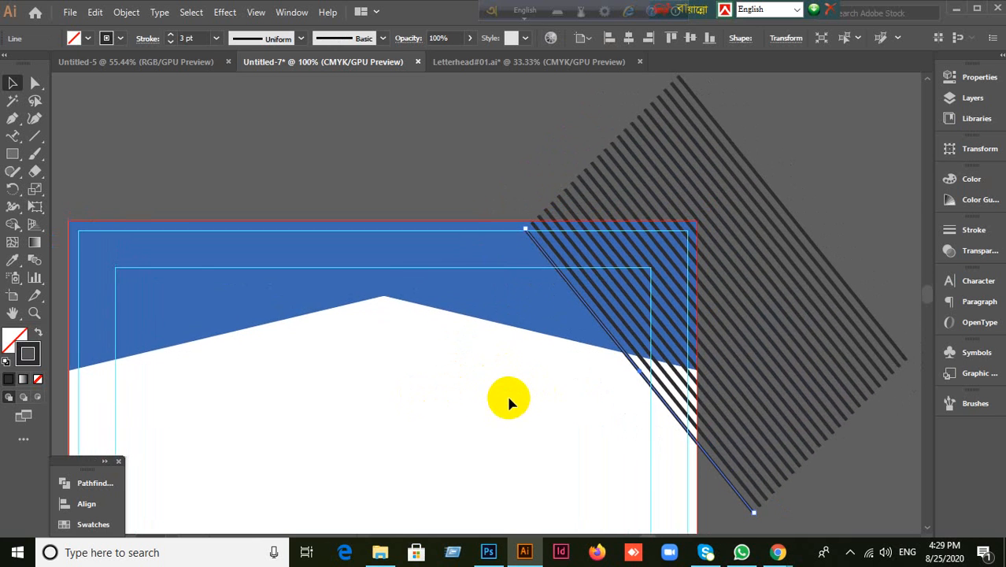
scroll(507, 397, down, 1)
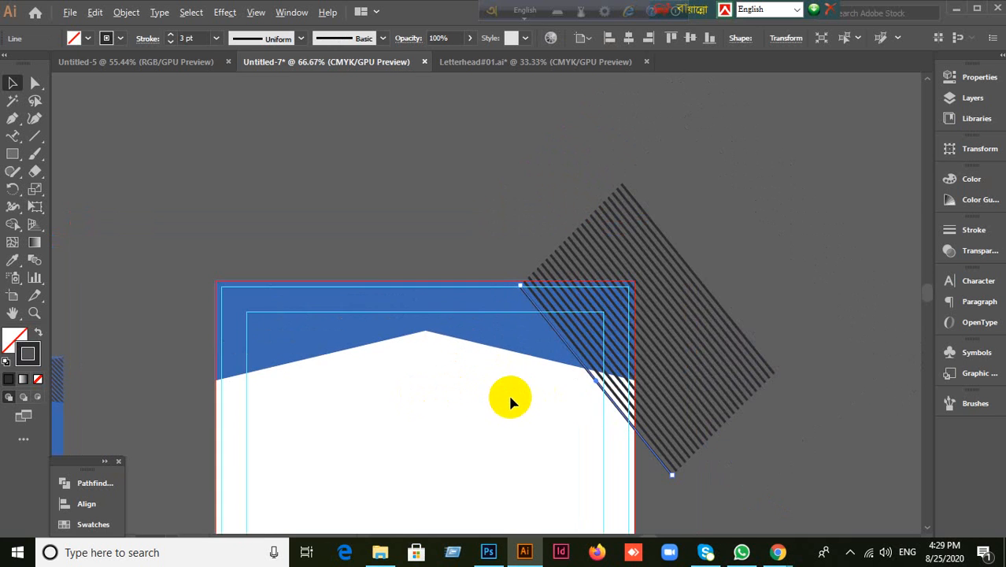
click(660, 489)
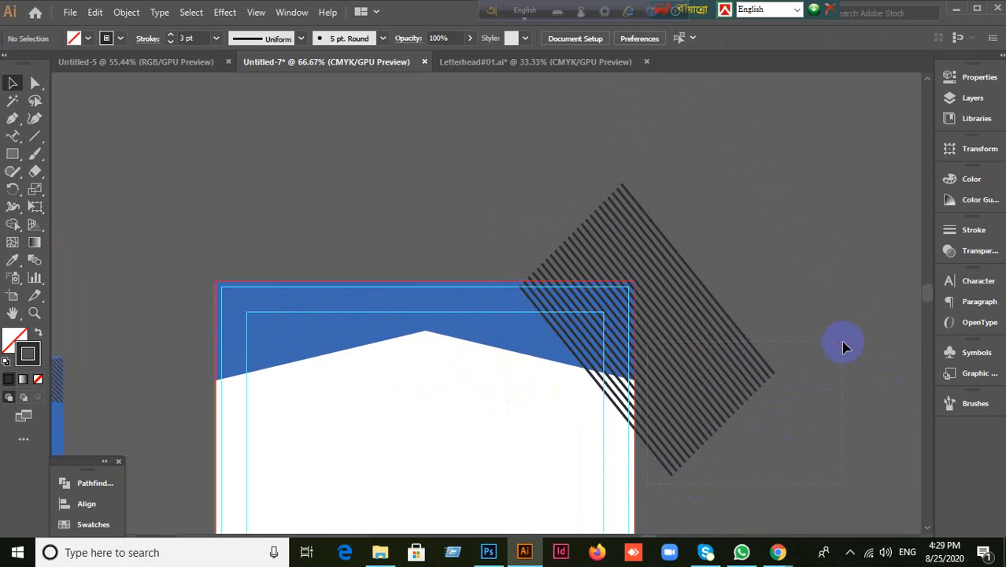
key(ctrl+a)
key(Delete)
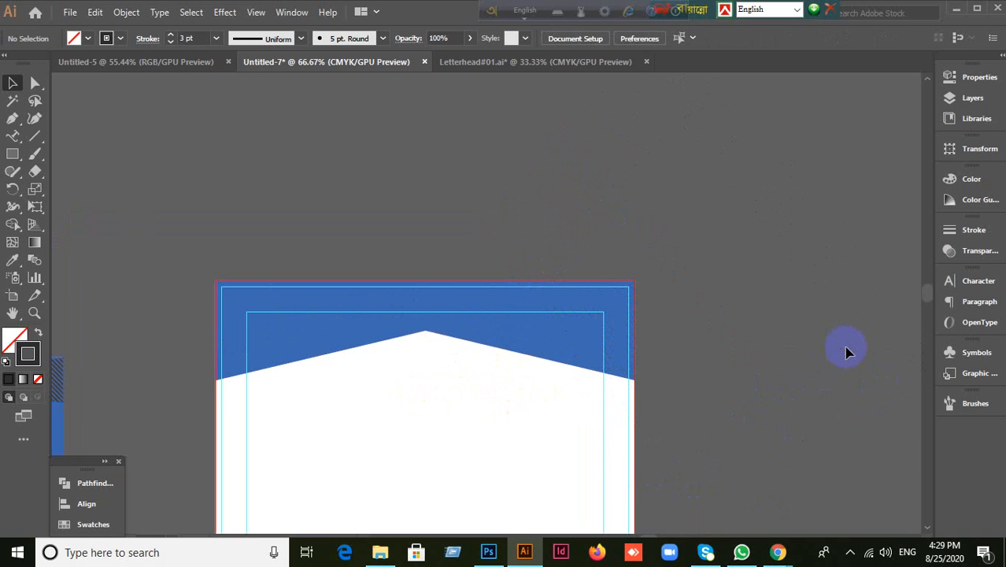
drag(369, 373, 746, 295)
click(405, 305)
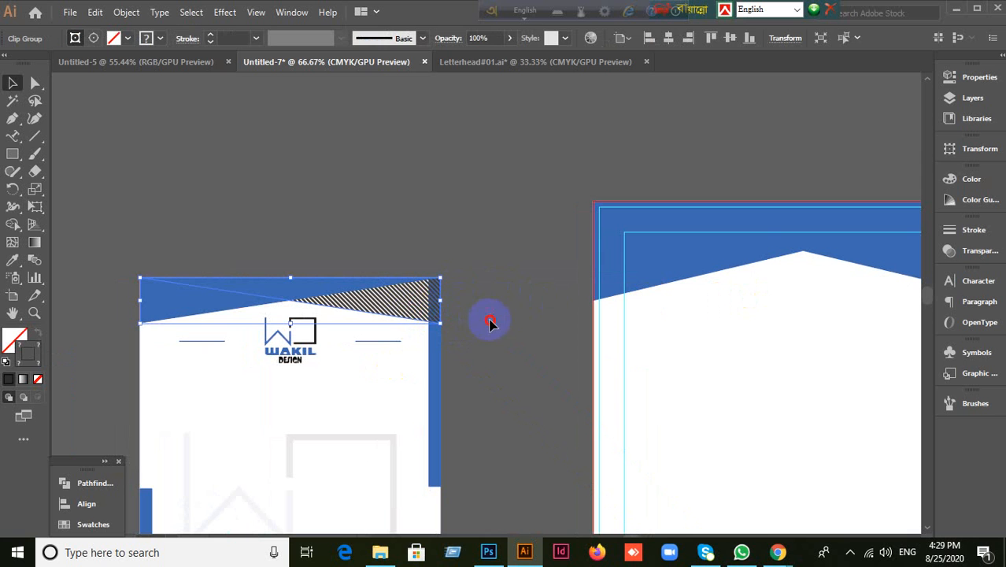
click(490, 322)
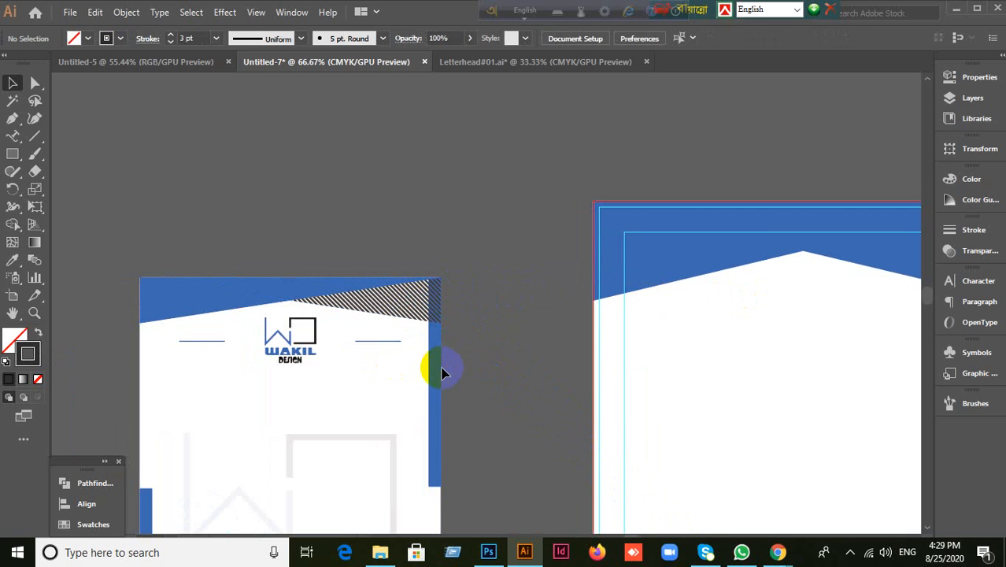
drag(703, 359, 282, 411)
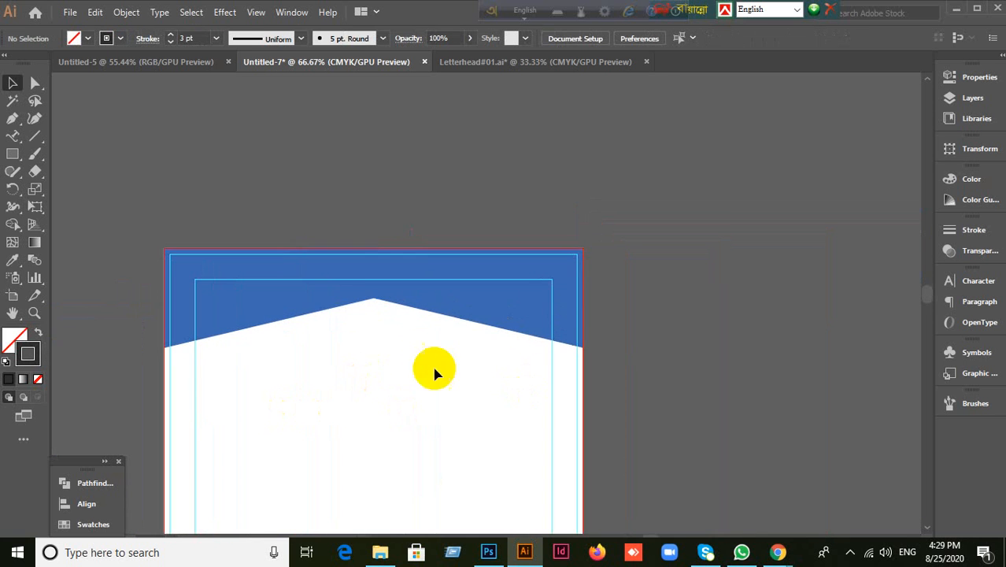
click(41, 137)
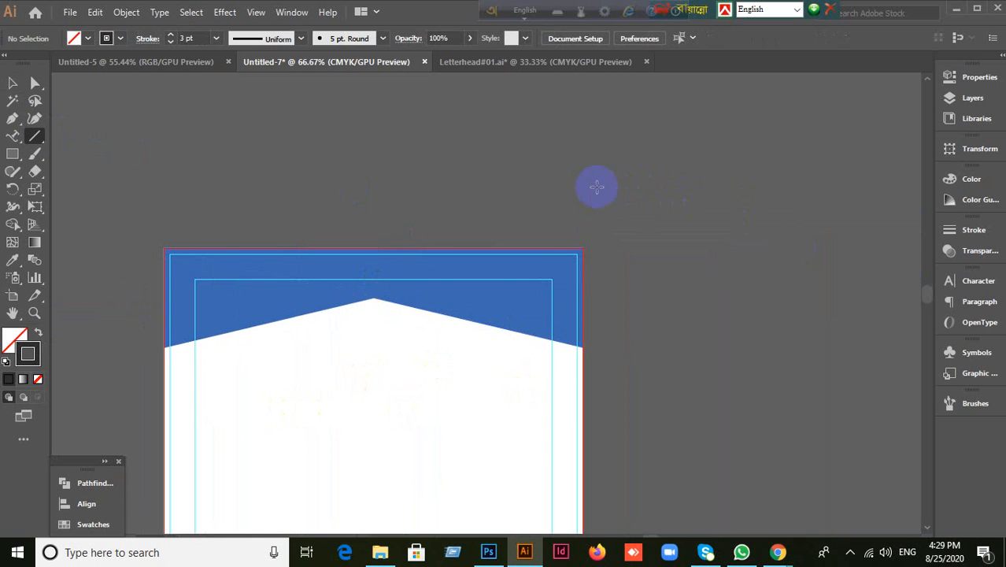
Step: Draw a long diagonal line and move it onto the header's top-right corner
drag(576, 154, 863, 488)
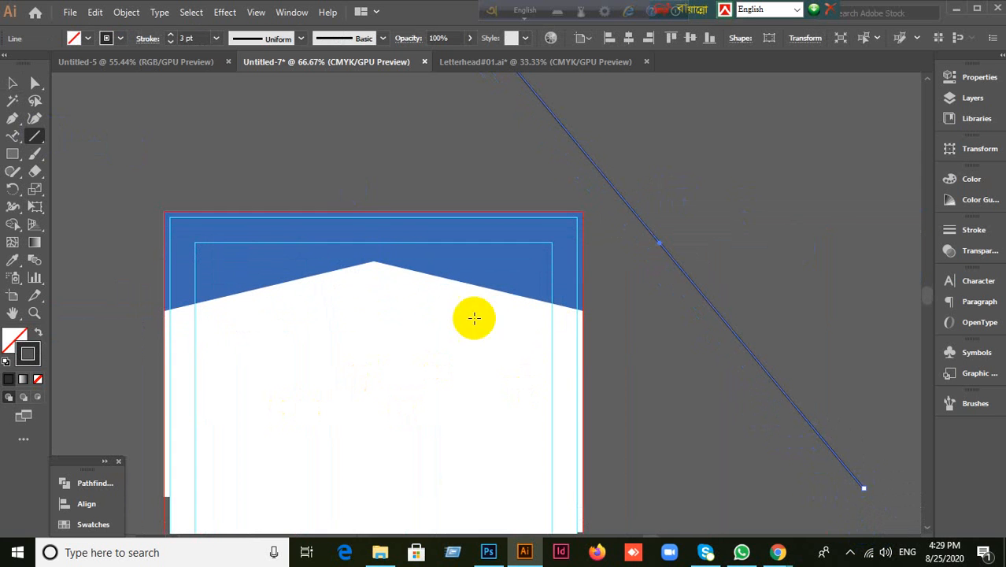
click(13, 83)
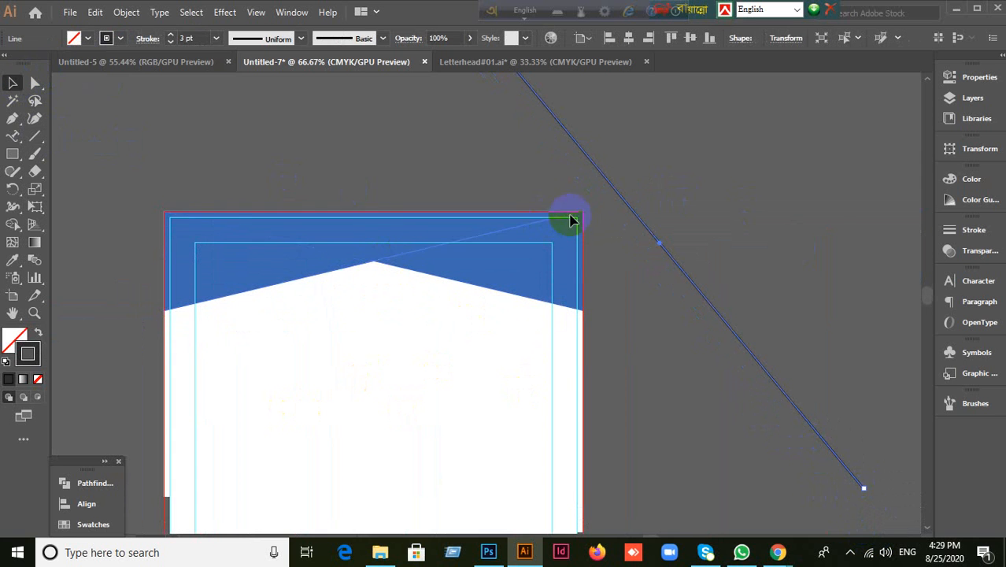
drag(630, 211, 628, 217)
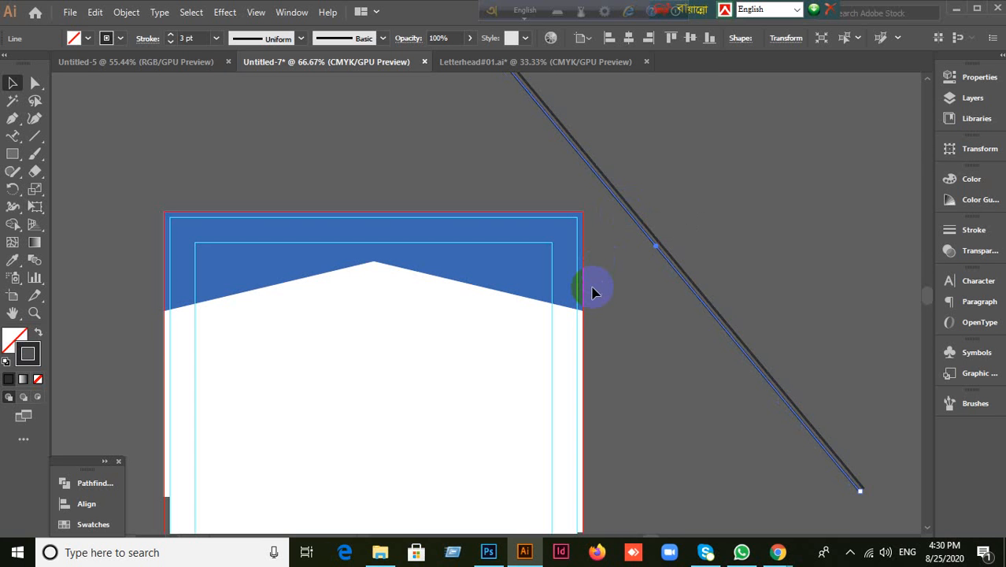
Step: Repeat the line with Ctrl+D into a band of parallel stripes positioned over the header
key(ctrl+d)
key(ctrl+d)
key(ctrl+d)
key(ctrl+d)
key(ctrl+d)
key(ctrl+d)
key(ctrl+d)
key(ctrl+d)
key(ctrl+d)
key(ctrl+d)
key(ctrl+d)
key(ctrl+d)
key(ctrl+d)
key(ctrl+d)
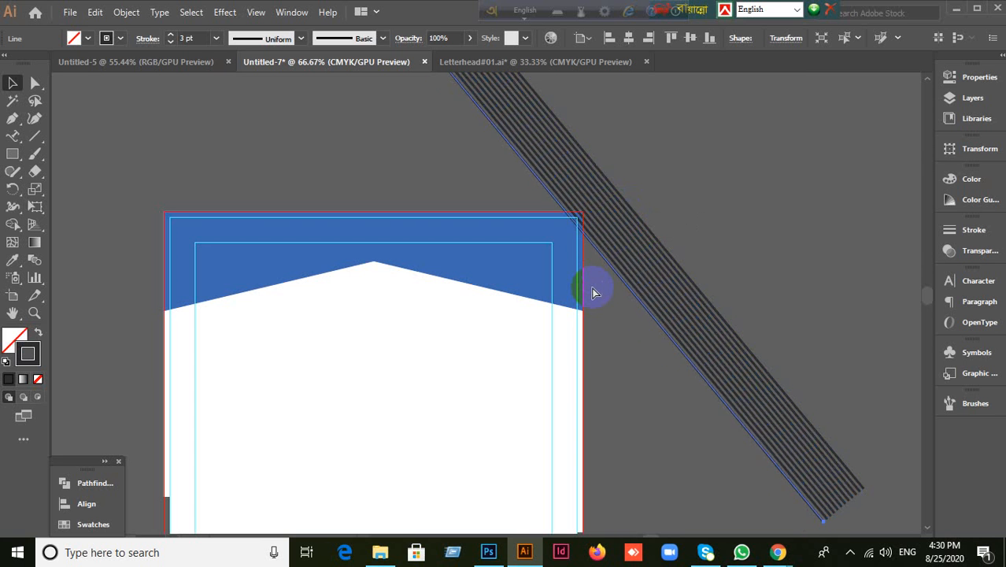
key(ctrl+d)
key(ctrl+d)
key(ctrl+d)
key(ctrl+d)
key(ctrl+d)
key(ctrl+d)
key(ctrl+d)
key(ctrl+d)
key(ctrl+d)
key(ctrl+d)
key(ctrl+d)
key(ctrl+d)
key(ctrl+d)
key(ctrl+d)
key(ctrl+d)
key(ctrl+d)
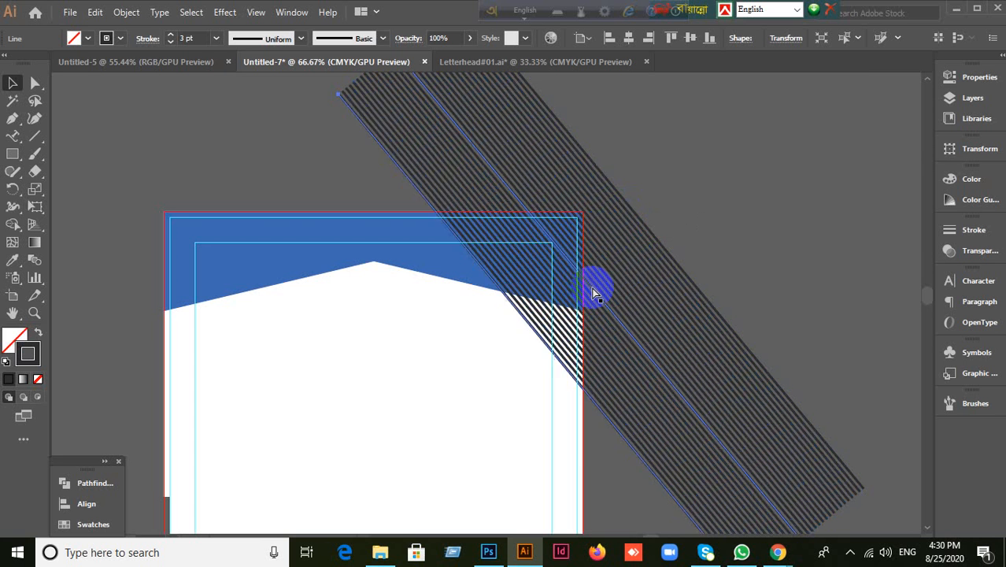
key(ctrl+d)
key(ctrl+d)
key(ctrl+d)
key(ctrl+d)
key(ctrl+d)
key(ctrl+d)
key(ctrl+d)
key(ctrl+d)
key(ctrl+d)
key(ctrl+d)
key(ctrl+d)
key(ctrl+d)
key(ctrl+d)
key(ctrl+d)
key(ctrl+d)
key(ctrl+d)
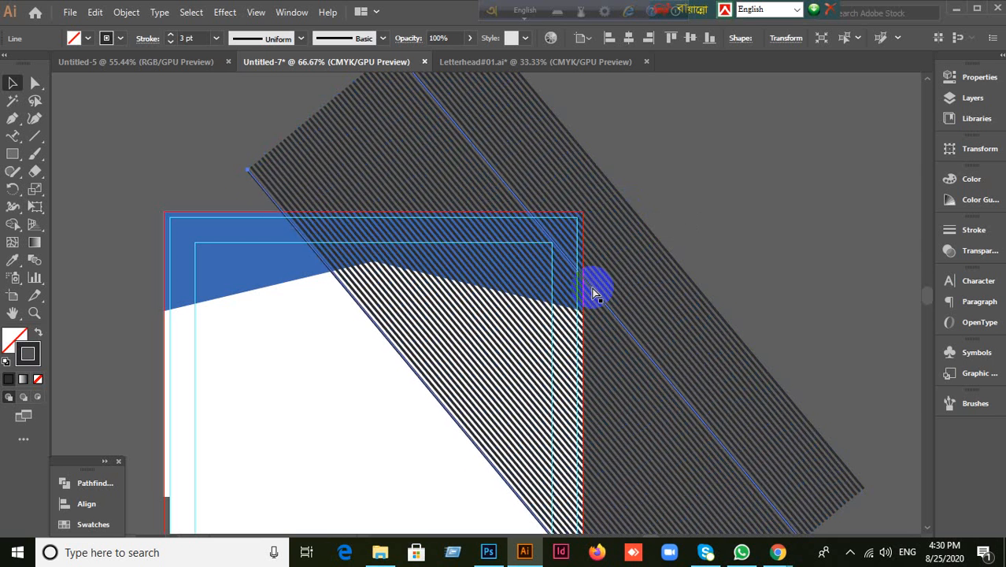
key(ctrl+d)
key(ctrl+d)
key(ctrl+d)
key(ctrl+d)
key(ctrl+d)
key(ctrl+d)
key(ctrl+d)
key(ctrl+d)
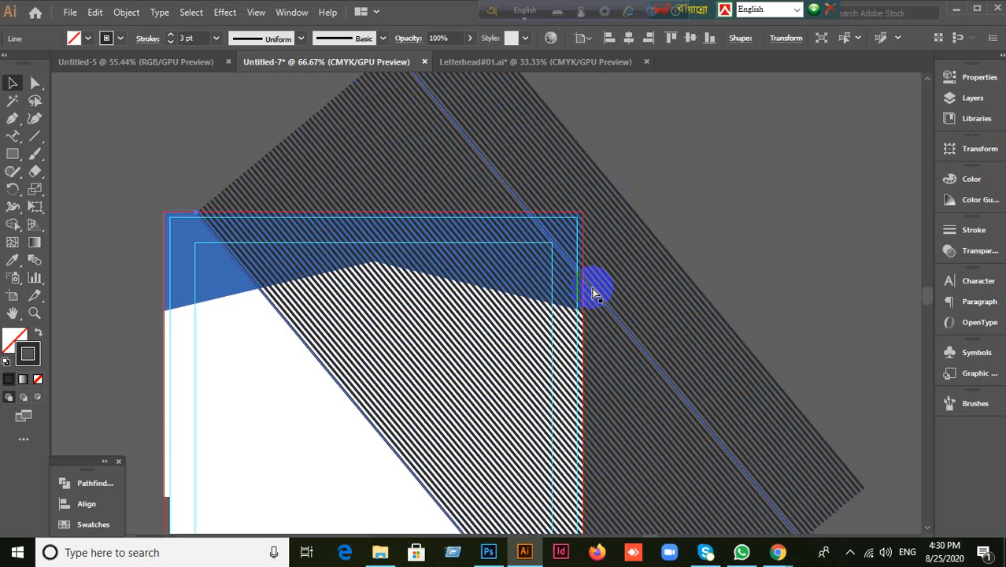
scroll(598, 293, down, 3)
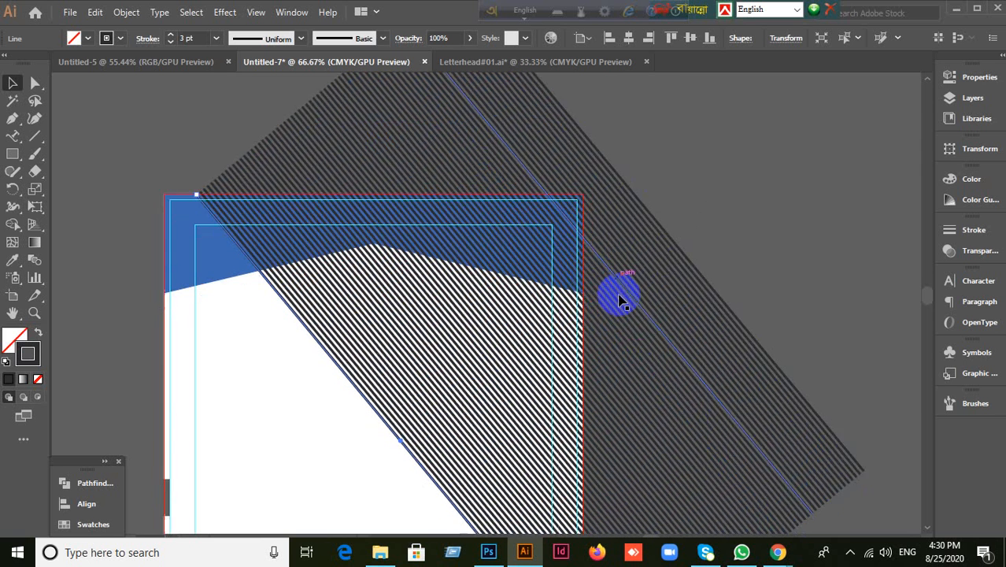
drag(502, 513, 498, 411)
click(406, 478)
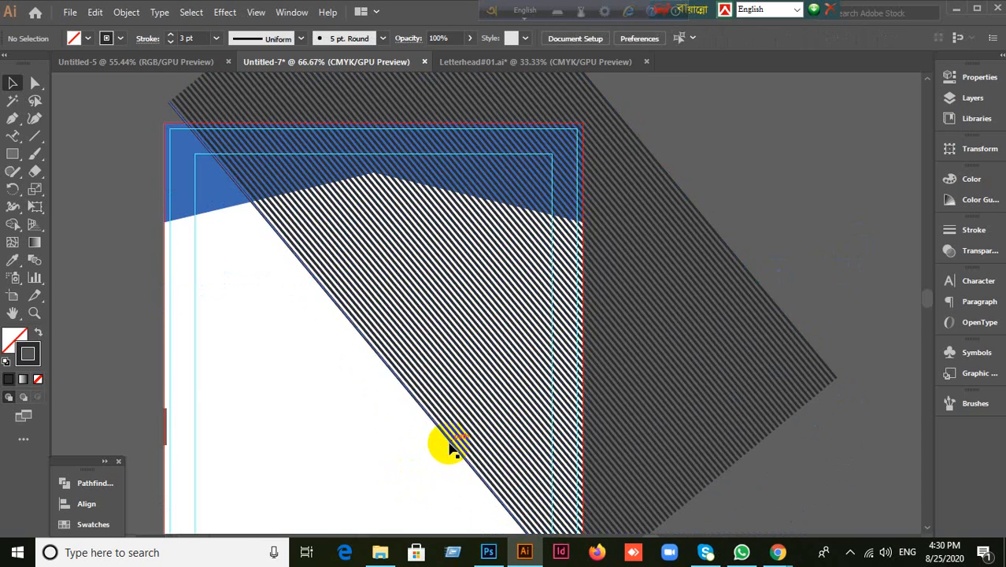
drag(450, 446, 440, 445)
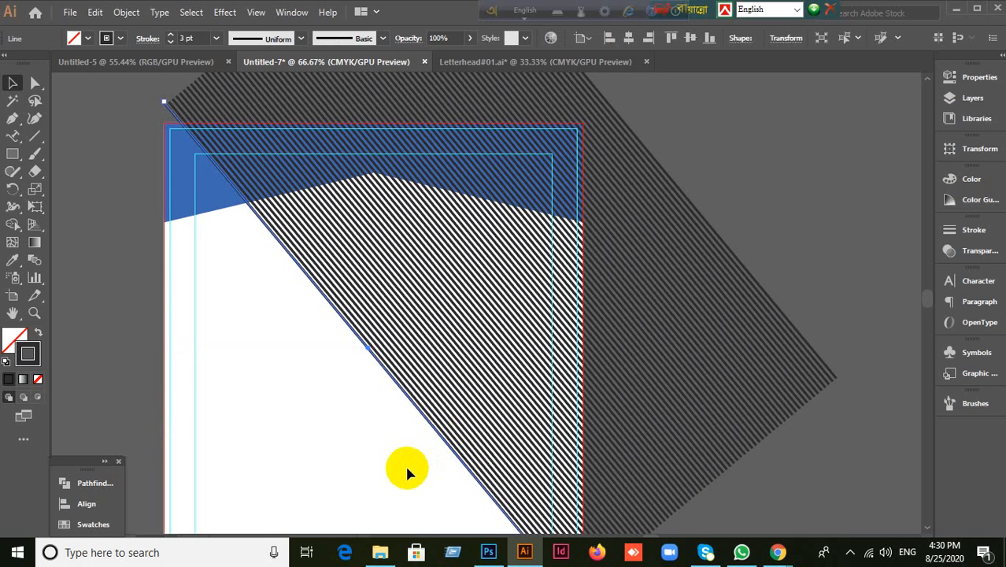
key(ctrl+d)
key(ctrl+d)
key(ctrl+d)
key(ctrl+d)
key(ctrl+d)
key(ctrl+d)
key(ctrl+d)
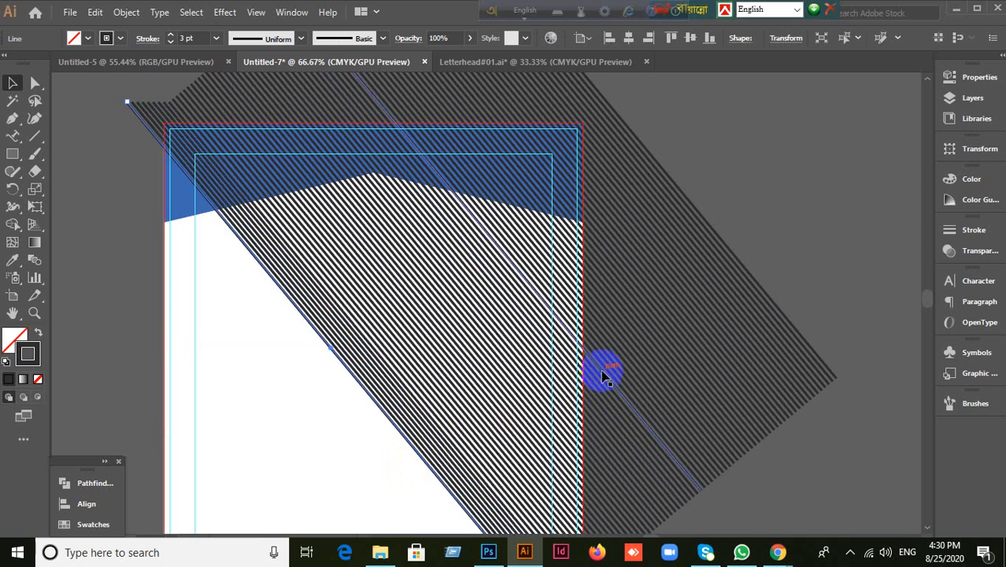
Step: Undo the extra leftmost stripe copies
click(832, 187)
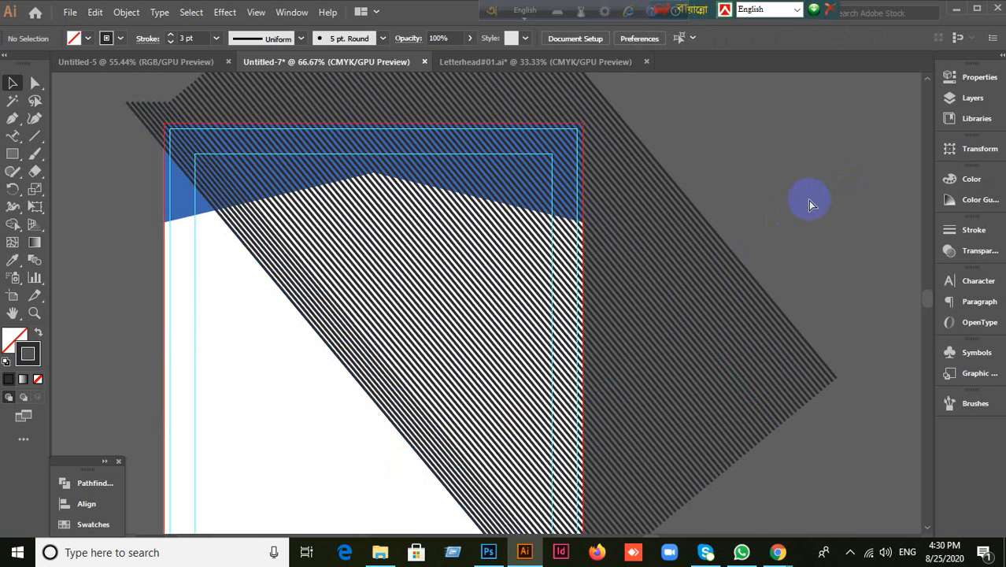
key(ctrl+z)
key(ctrl+z)
key(ctrl+z)
key(ctrl+z)
key(ctrl+z)
key(ctrl+z)
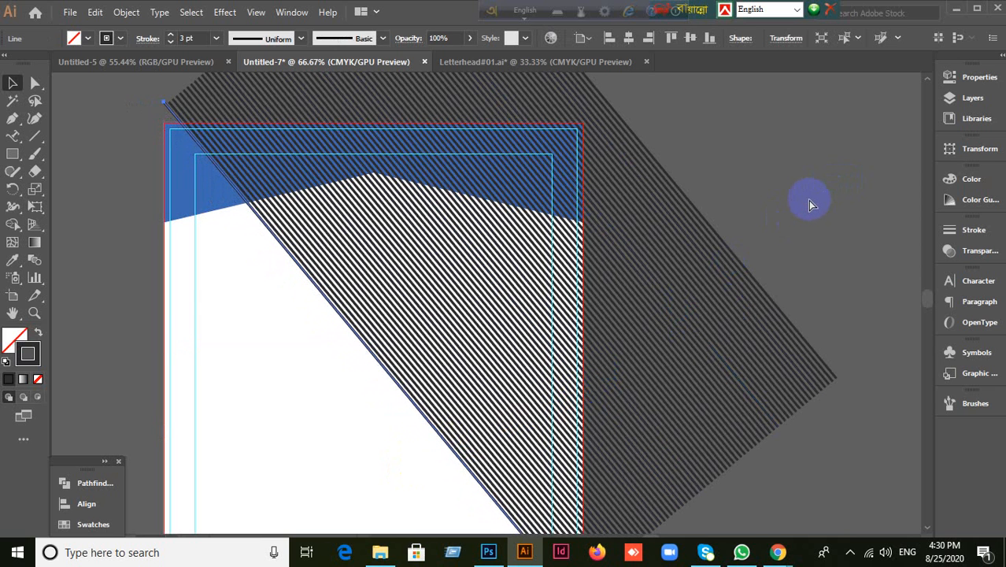
click(809, 210)
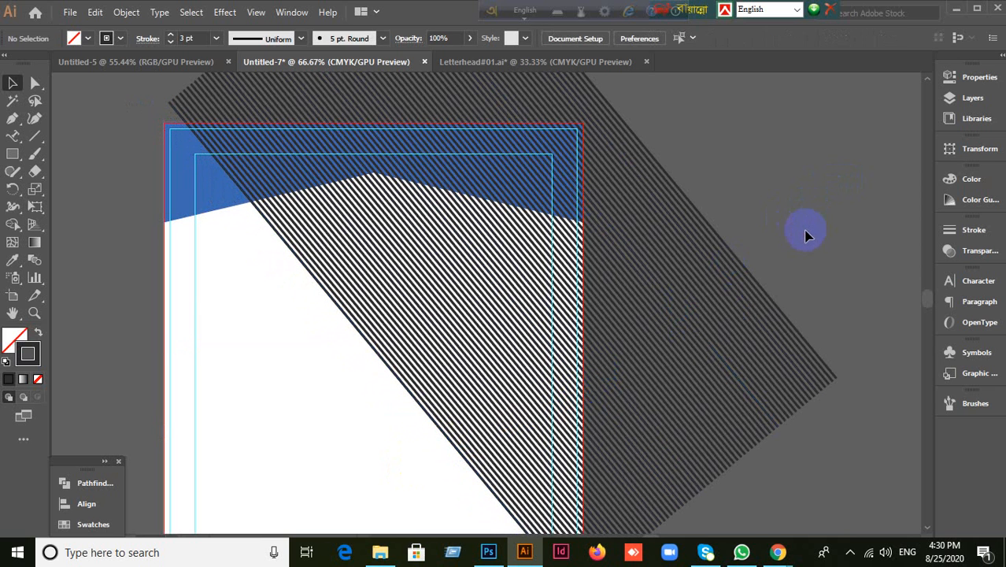
drag(806, 236, 790, 209)
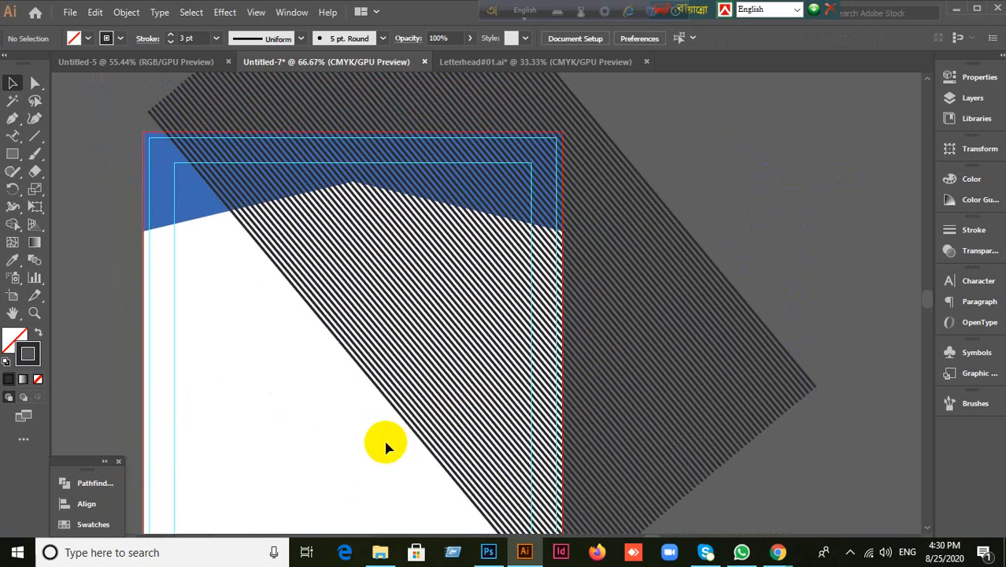
Step: Move the stripe band up-left, enlarge it slightly and shift it a little left
drag(397, 465, 842, 326)
drag(722, 382, 676, 366)
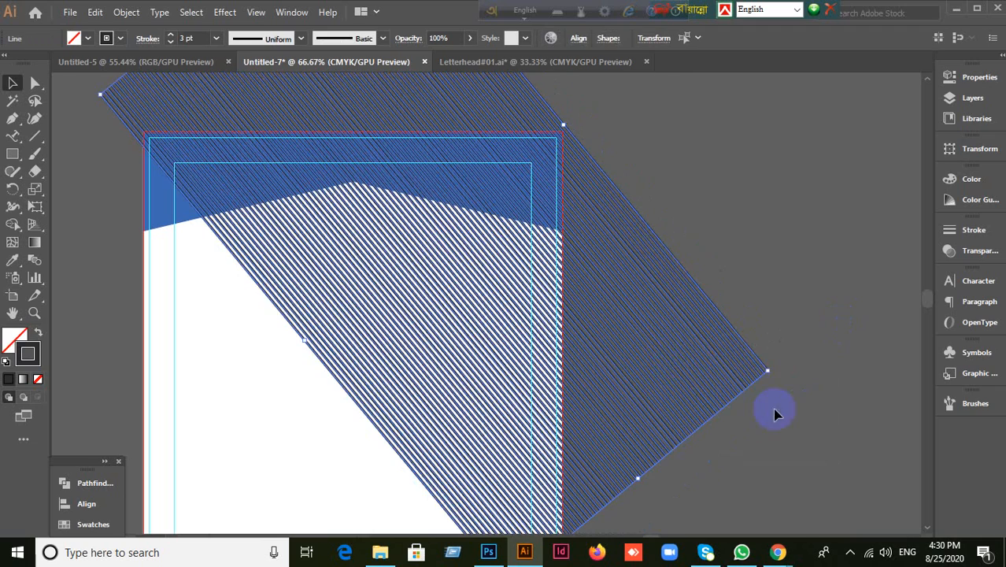
drag(769, 372, 816, 369)
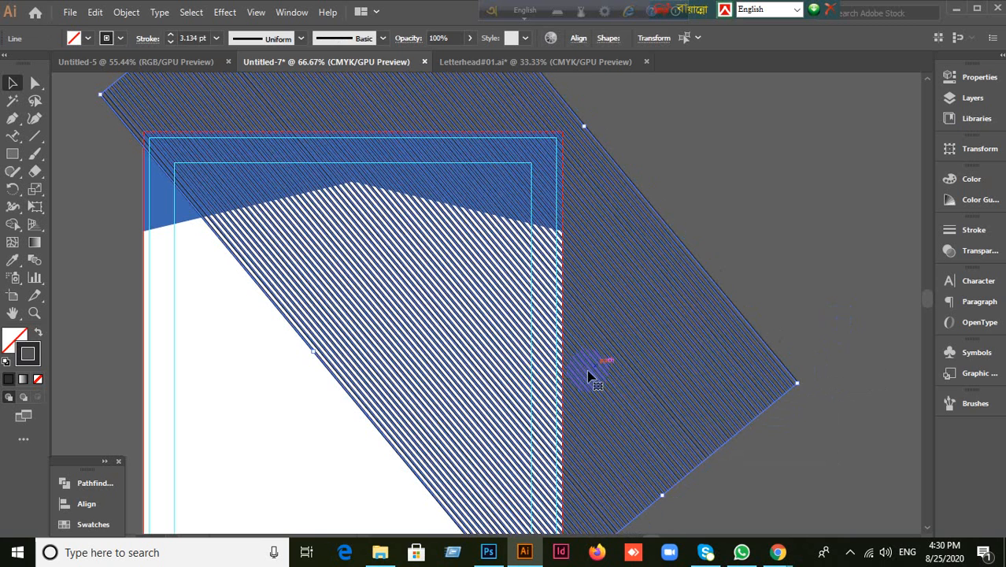
click(746, 245)
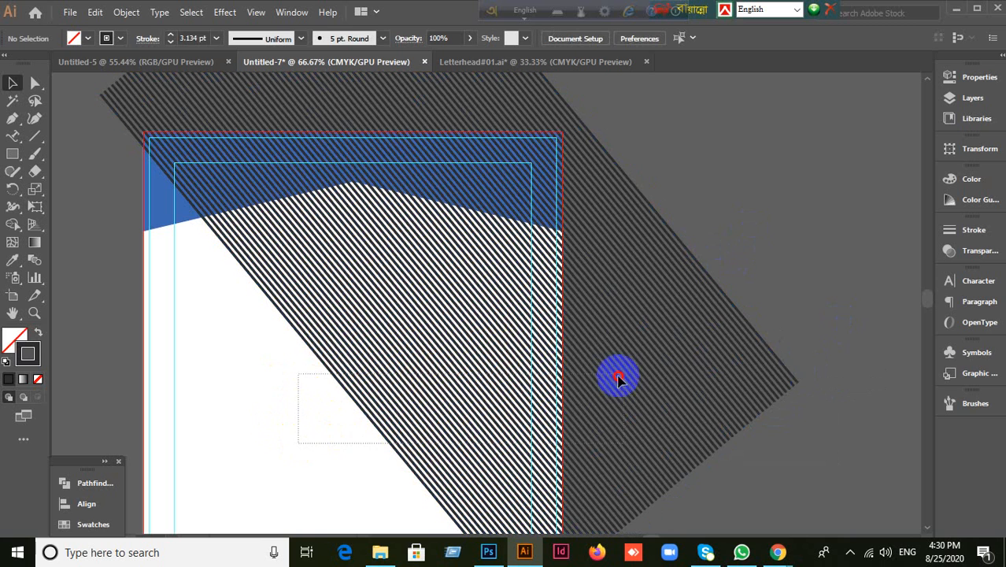
click(760, 356)
mouse_move(760, 356)
mouse_down()
mouse_move(719, 366)
mouse_move(744, 355)
mouse_up()
Step: Send the stripe band behind the page and blue header artwork
scroll(818, 286, down, 1)
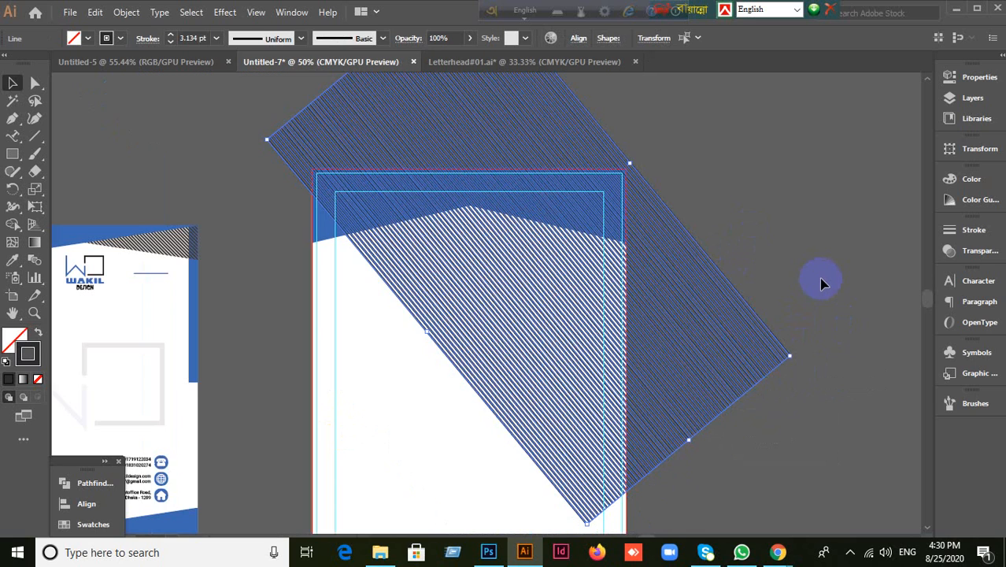
key(ctrl)
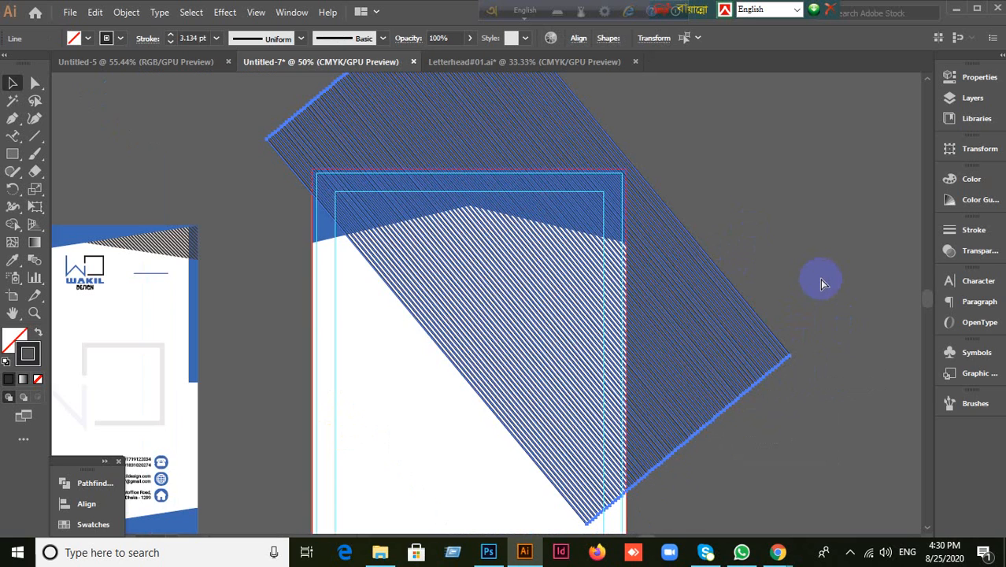
click(798, 267)
scroll(810, 311, up, 1)
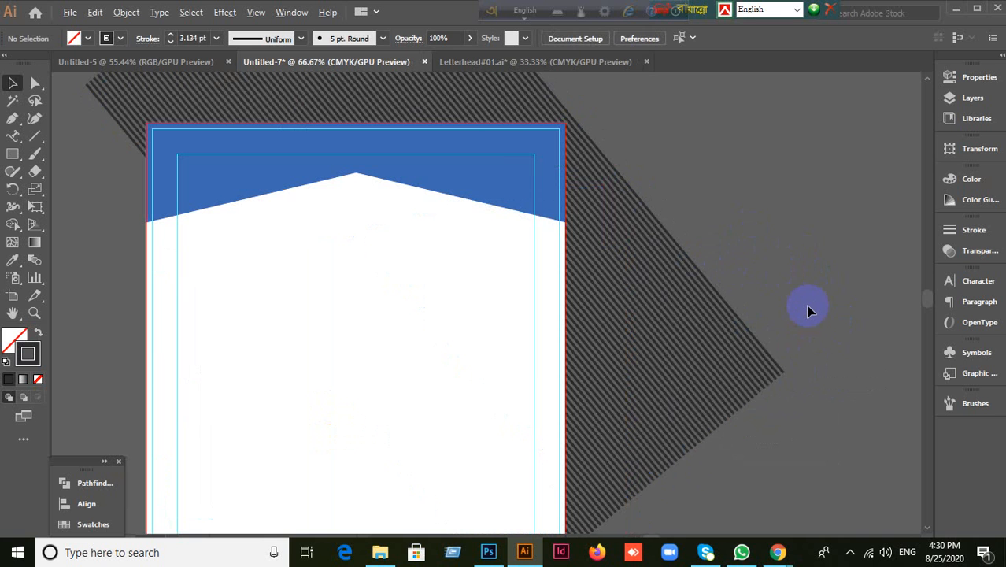
Step: Select all the diagonal stripe lines behind the page and group them with Ctrl+G
click(689, 376)
click(797, 267)
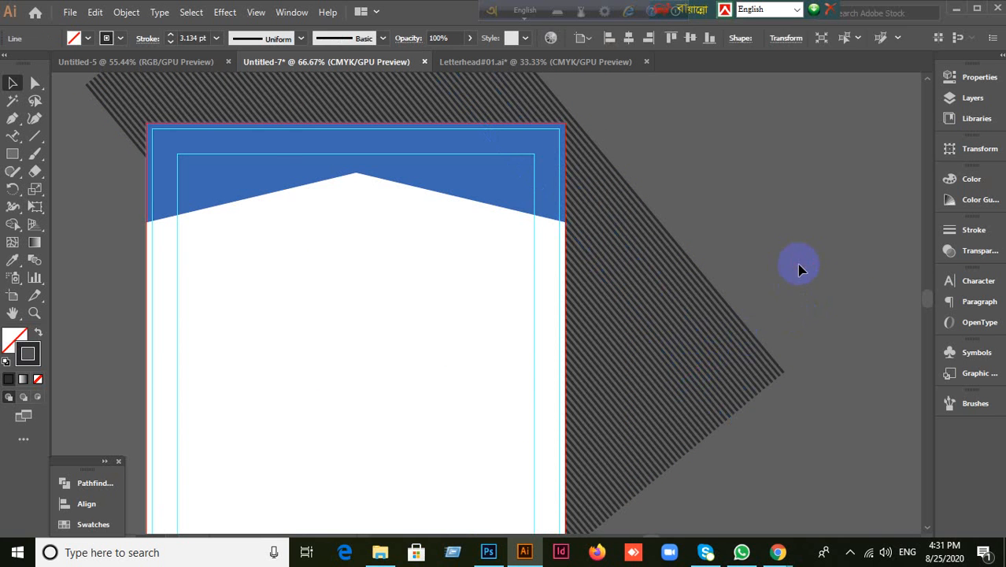
click(494, 197)
click(797, 247)
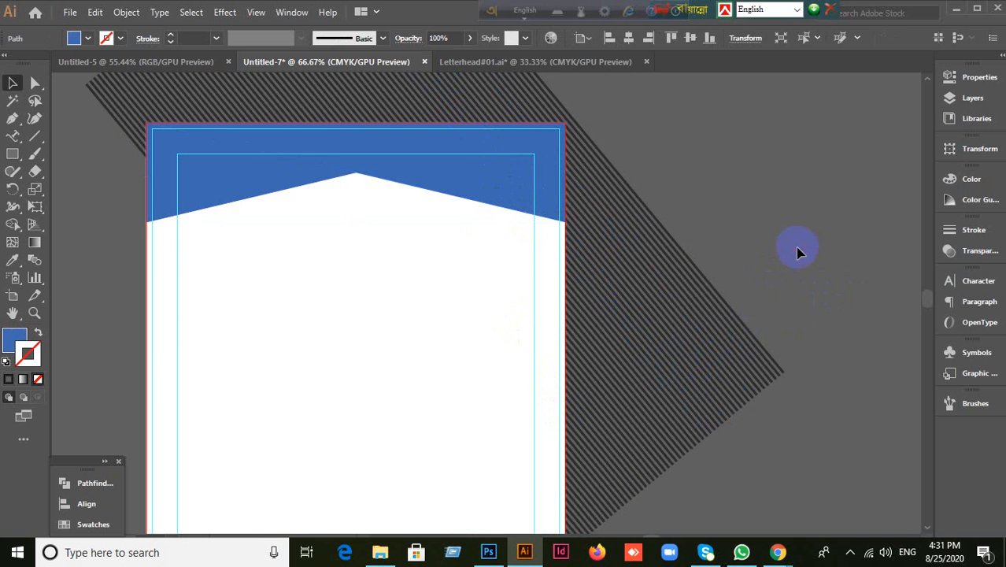
scroll(807, 272, down, 2)
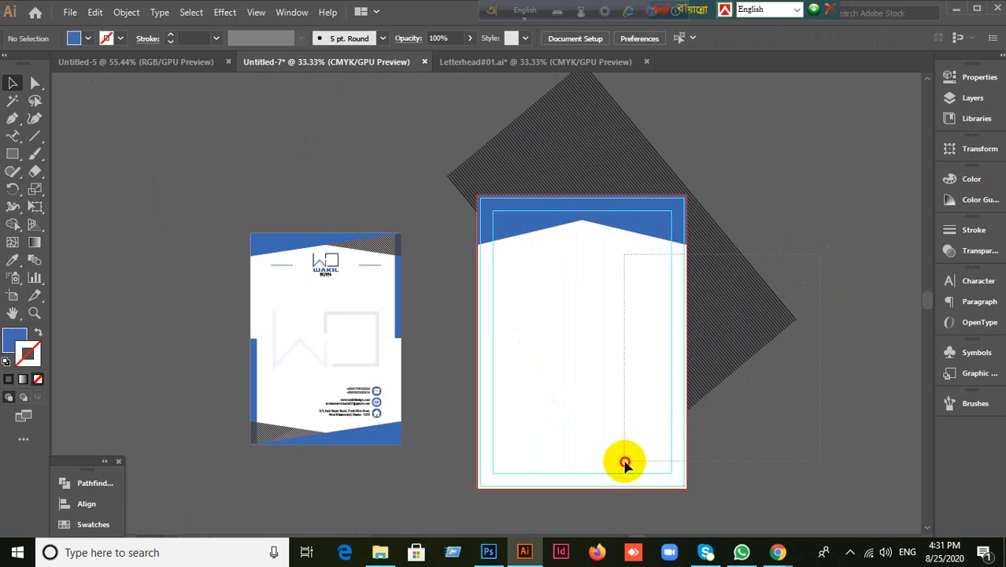
click(651, 455)
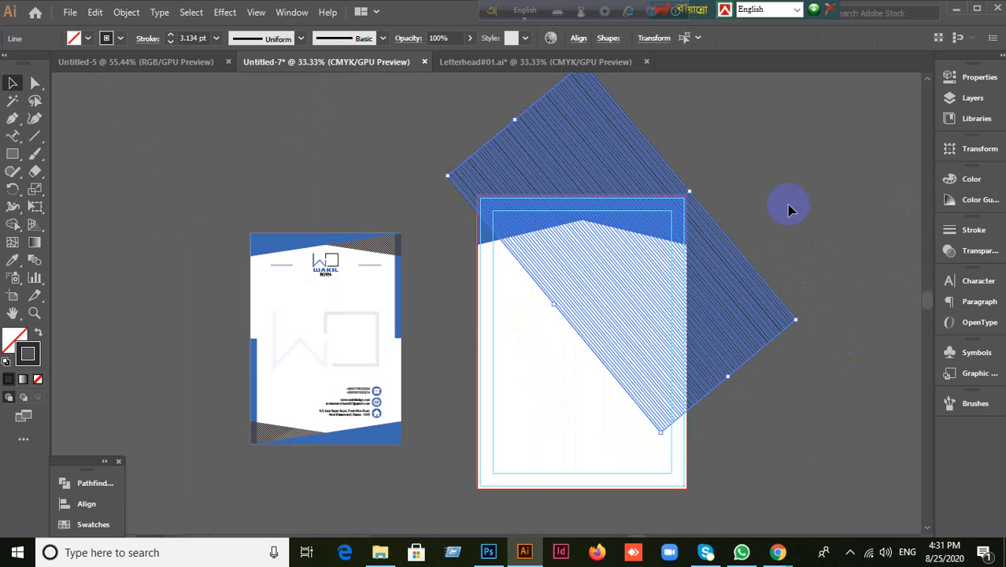
key(ctrl+g)
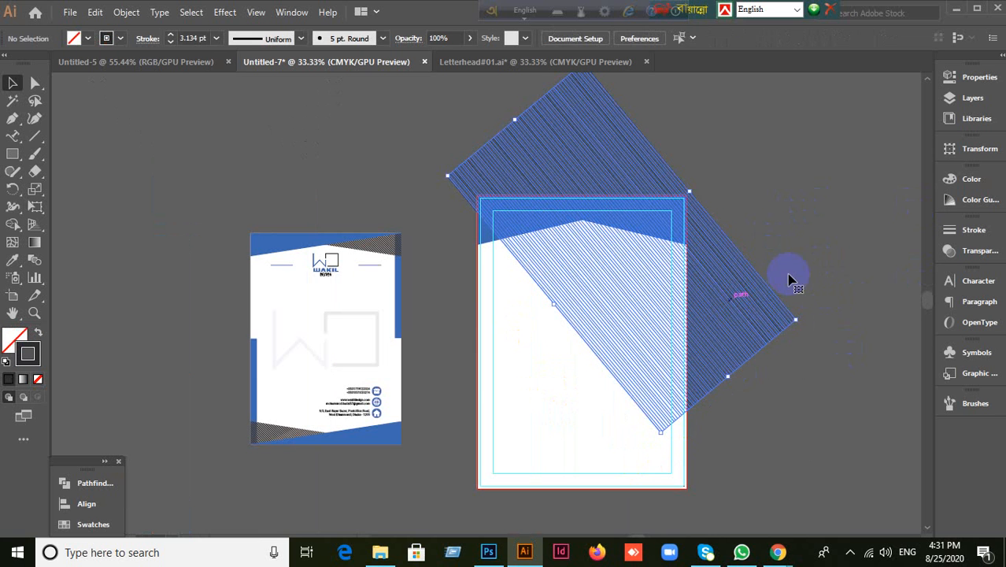
scroll(802, 250, up, 1)
scroll(802, 249, down, 1)
click(443, 252)
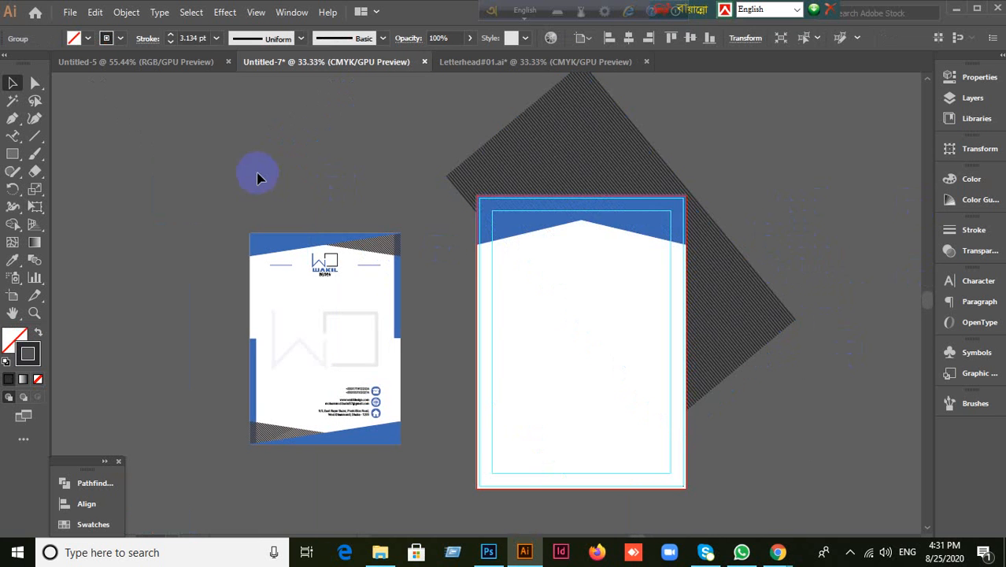
click(13, 154)
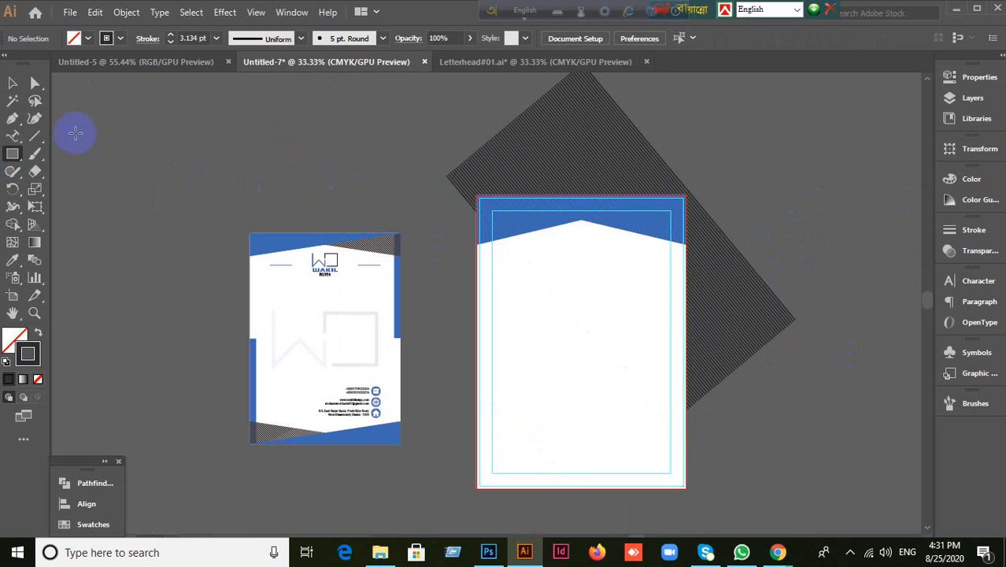
Step: Draw a small square beside the artboards, copy it rightward into eight evenly spaced squares, and select them
drag(77, 124, 177, 157)
key(v)
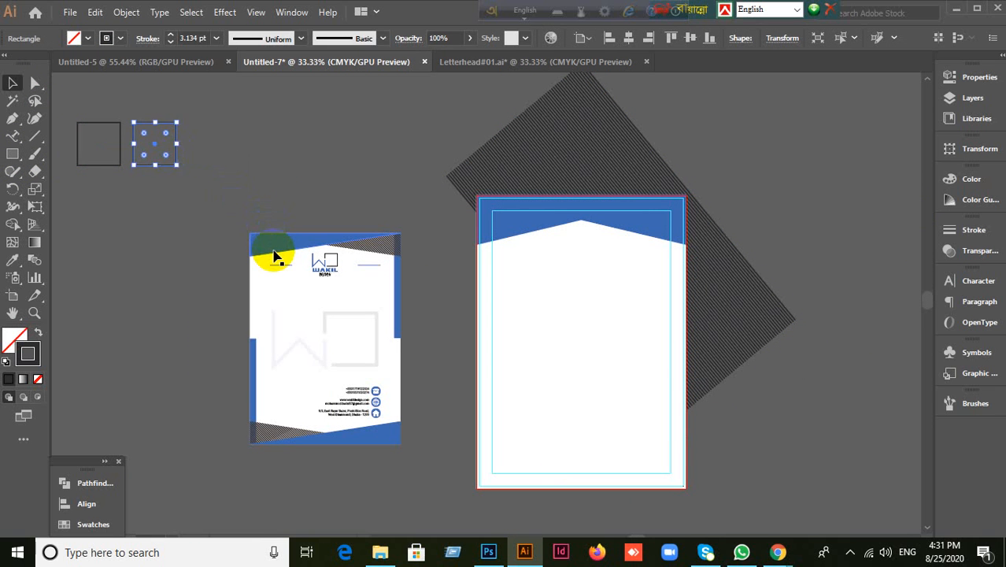
key(ctrl+z)
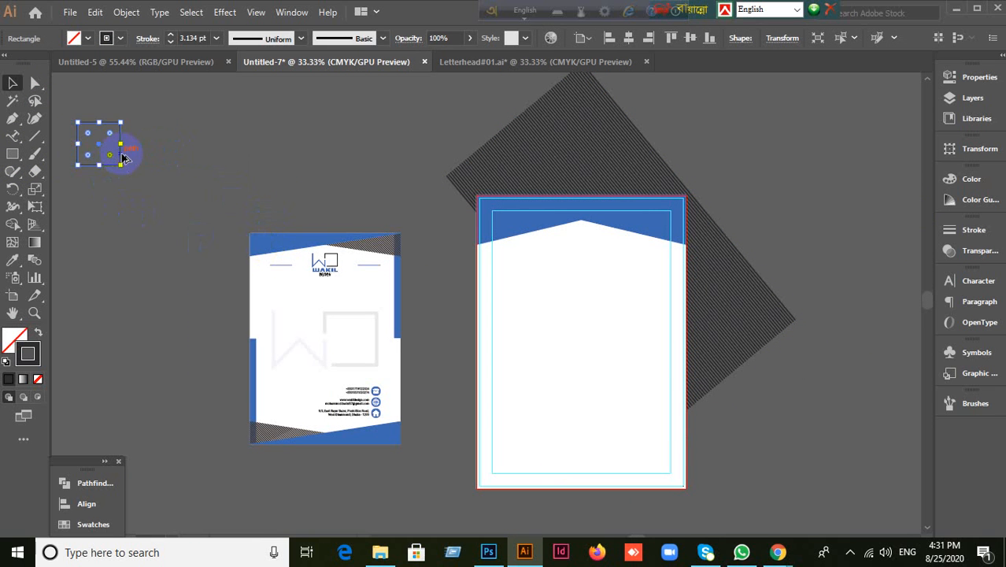
drag(122, 157, 178, 157)
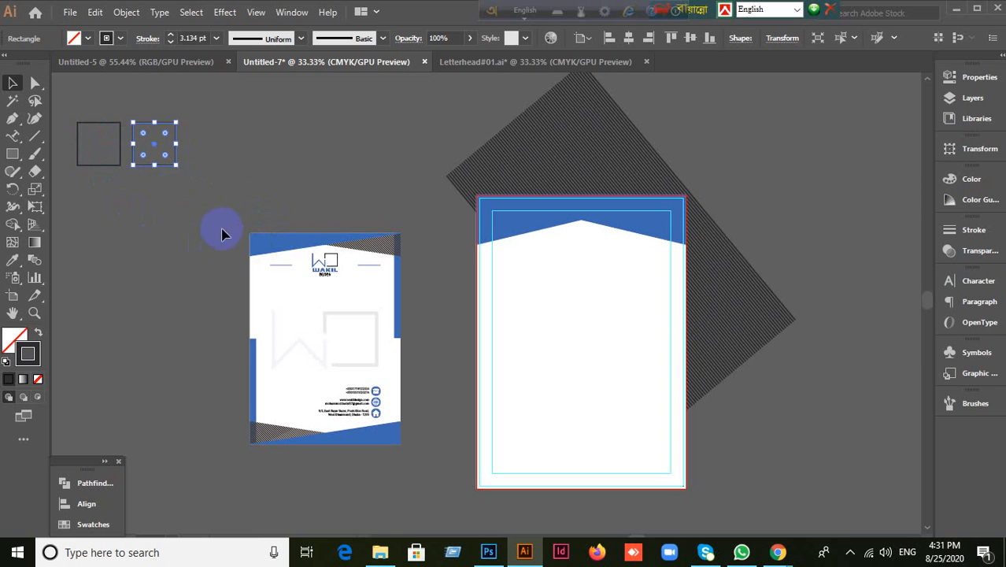
key(ctrl+d)
key(ctrl+d)
key(ctrl+d)
key(ctrl+d)
key(ctrl+d)
key(ctrl+d)
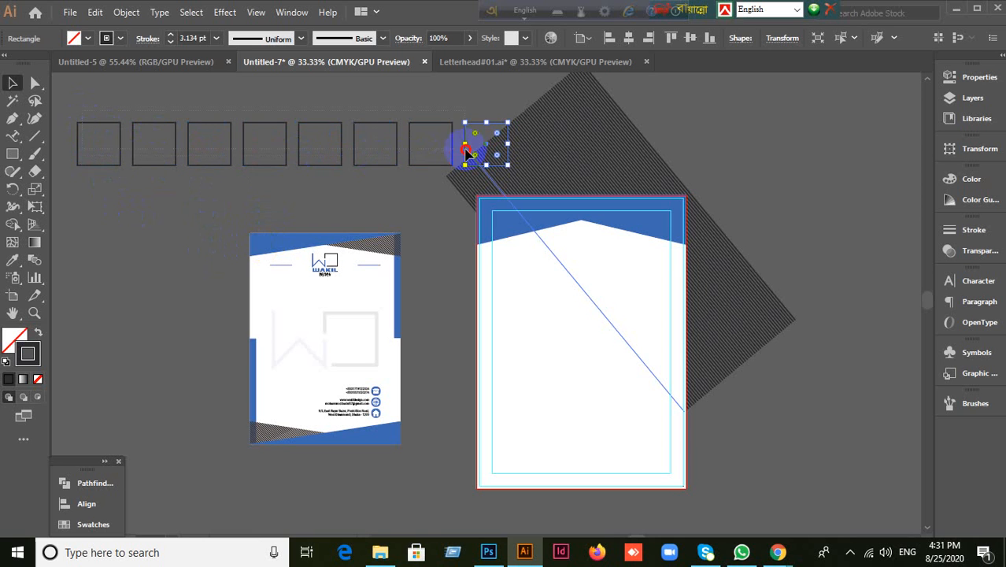
drag(480, 137, 156, 278)
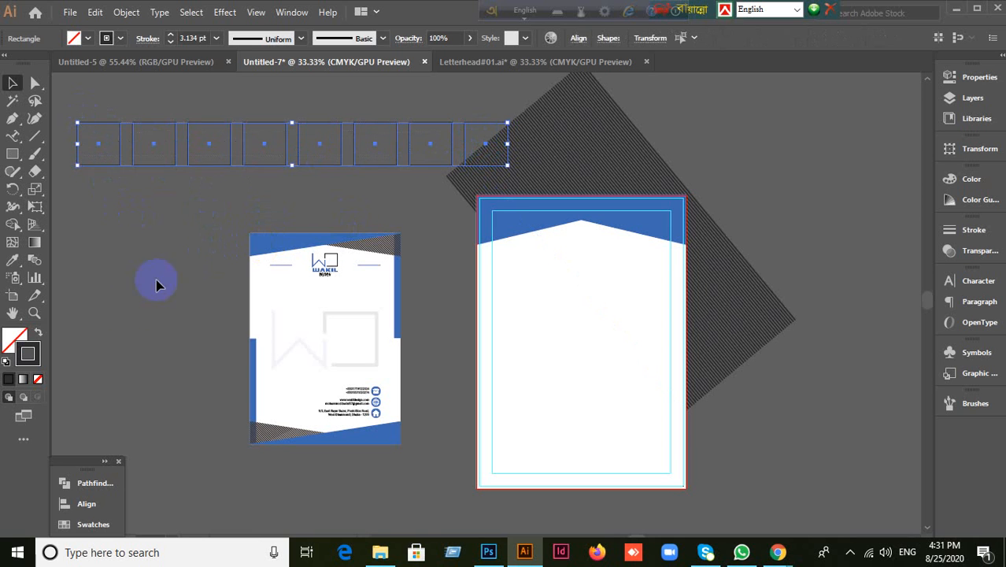
Step: Select the blue header and the stripe pattern and make a clipping mask
click(132, 313)
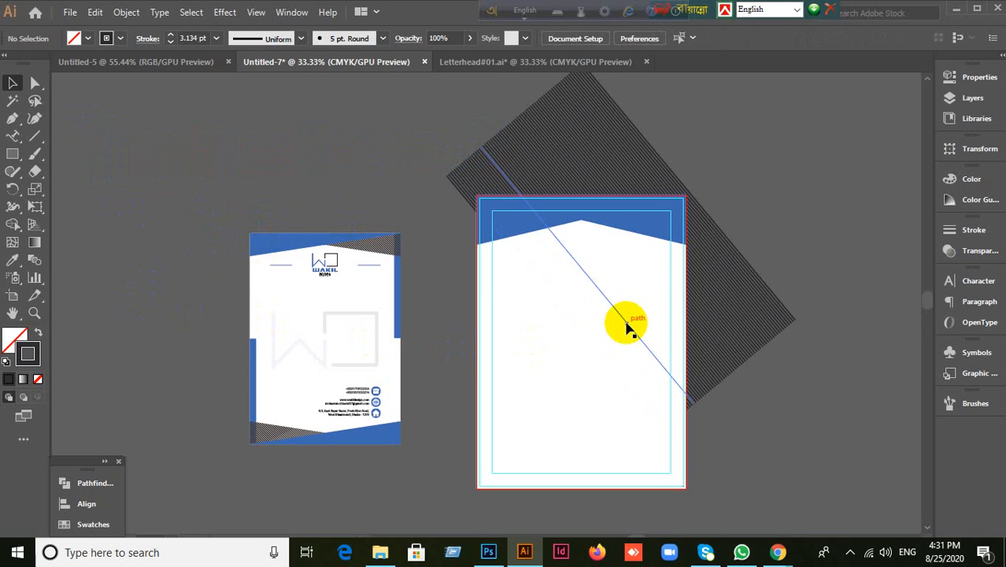
scroll(754, 267, up, 2)
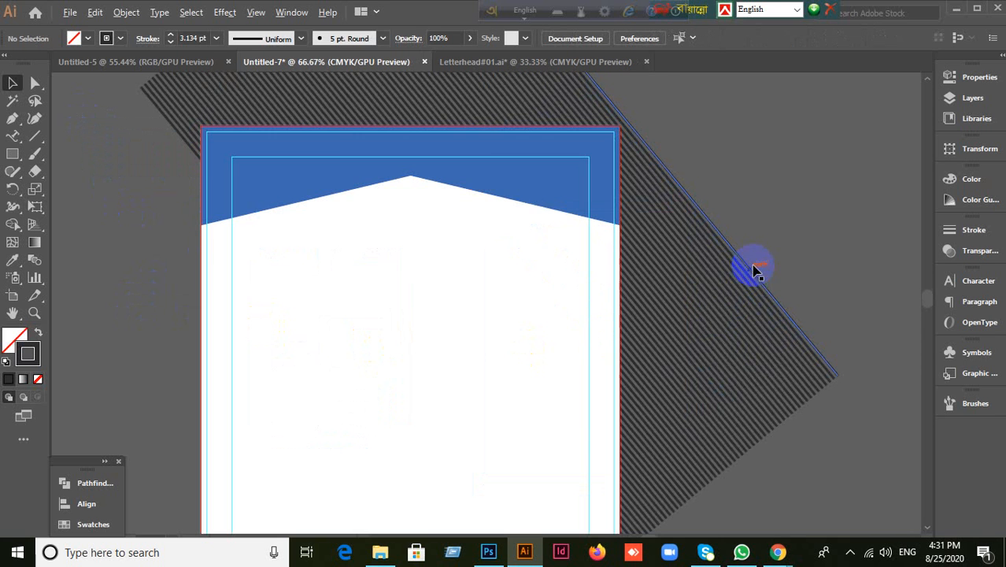
click(525, 189)
shift+click(728, 360)
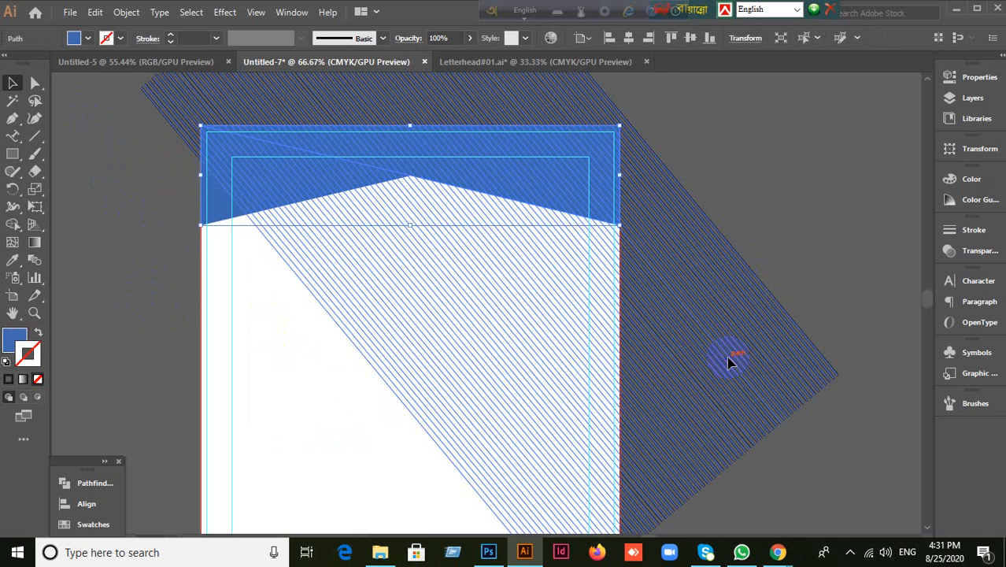
right_click(658, 329)
click(710, 210)
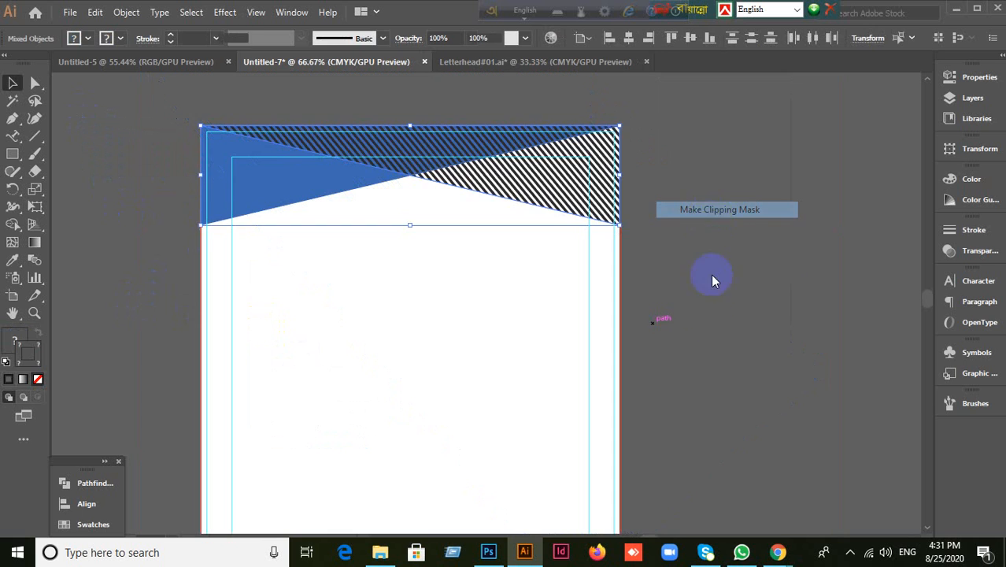
Step: Try sending the clipped header group to the back, then undo it
click(709, 330)
scroll(670, 326, down, 2)
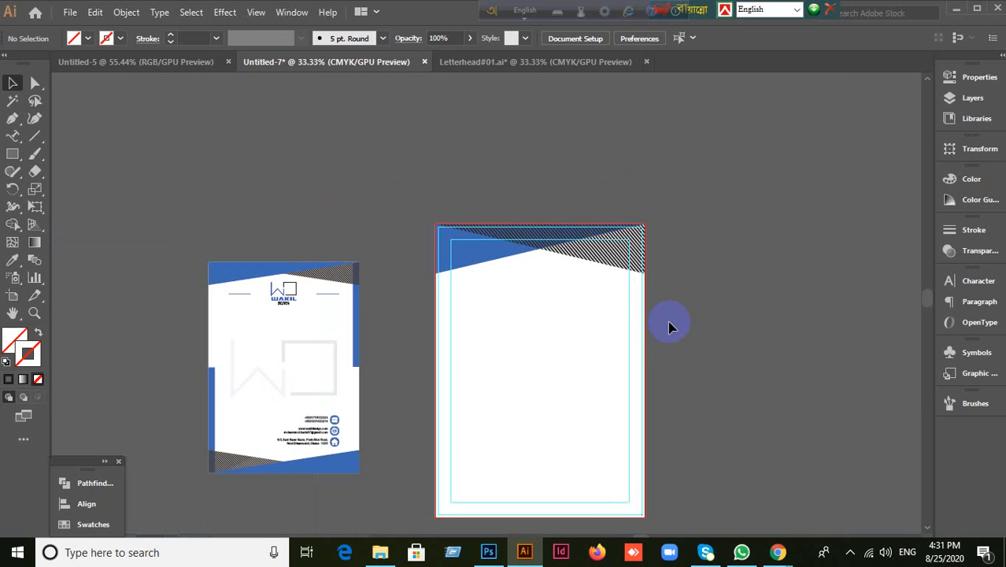
scroll(668, 329, up, 2)
drag(743, 437, 579, 237)
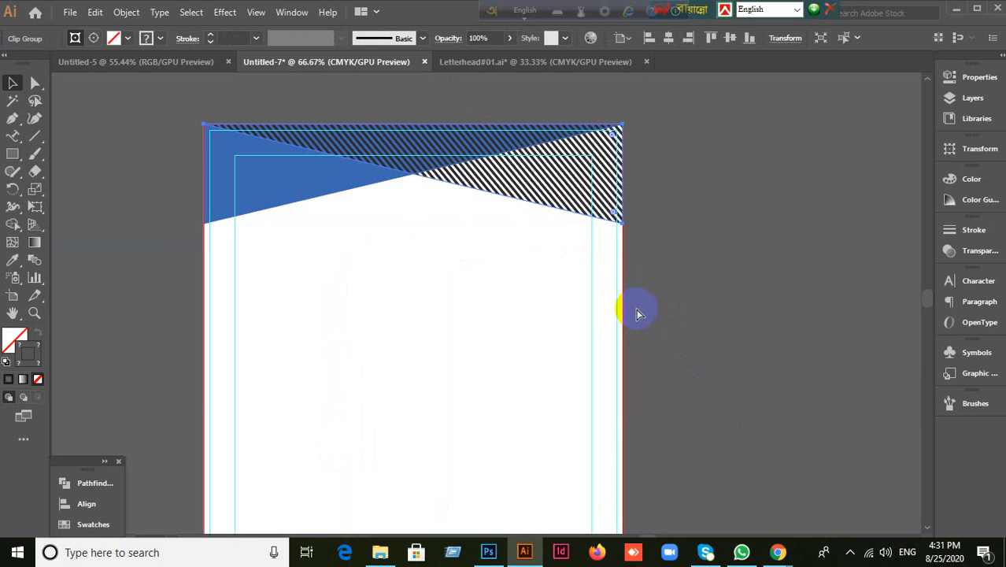
key(ctrl+shift+[)
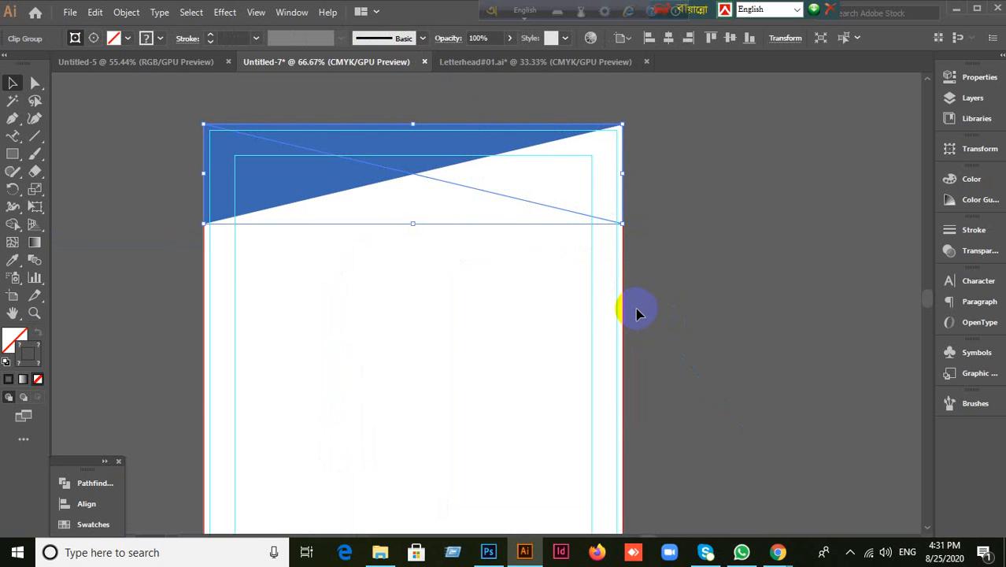
key(ctrl)
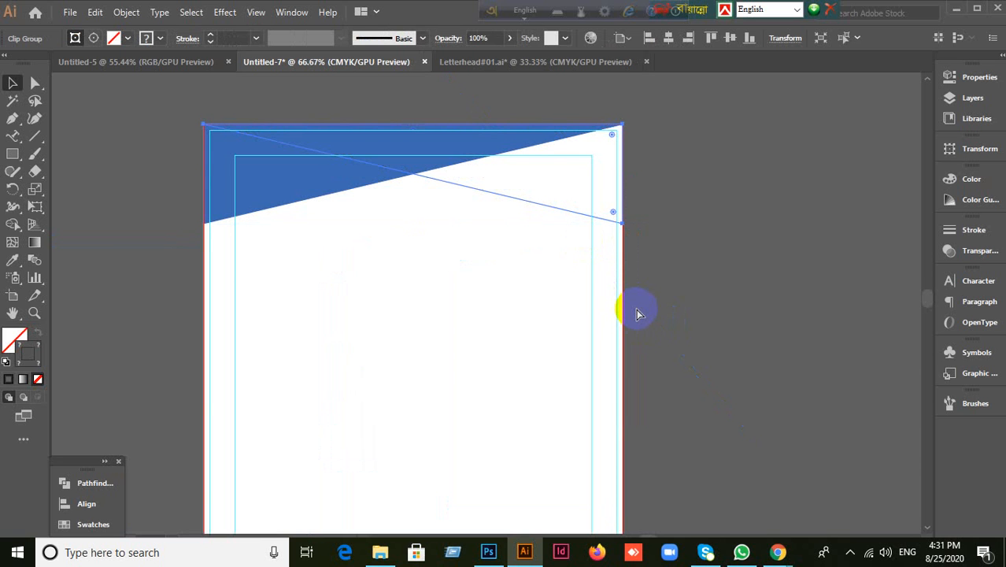
key(ctrl+z)
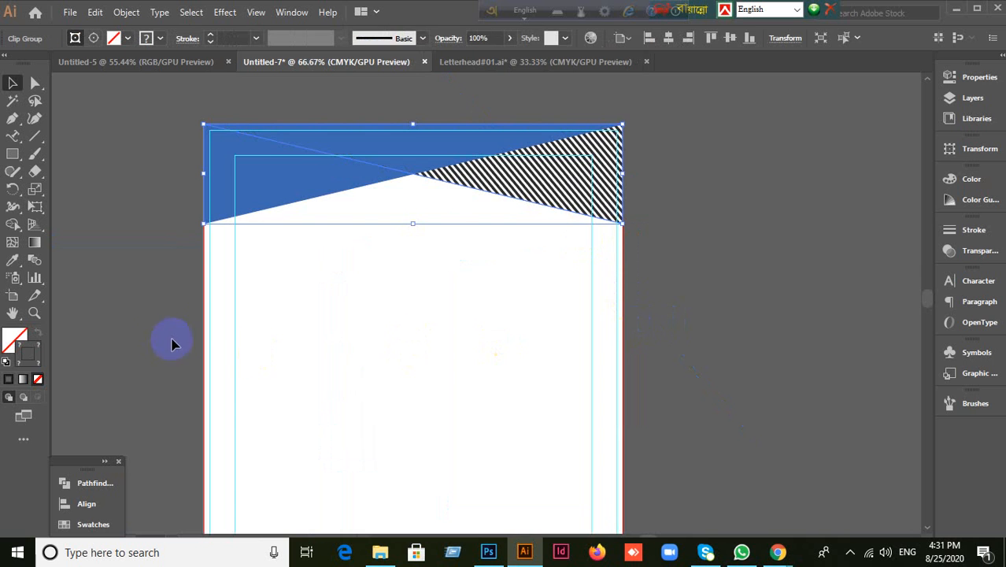
click(269, 331)
scroll(277, 333, down, 2)
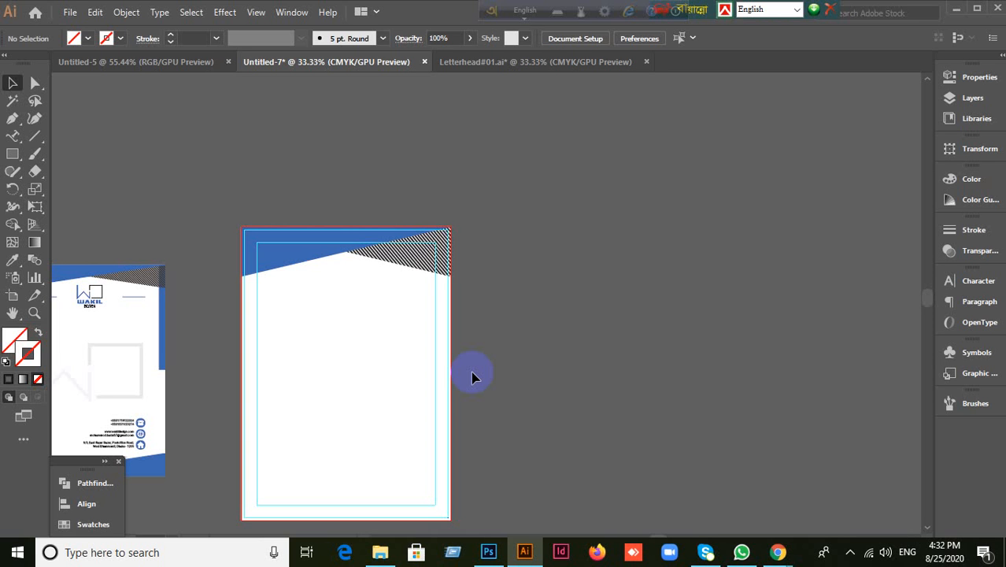
Step: Undo the clipping mask to restore the loose stripes and remove a leftover square
key(ctrl+z)
key(ctrl+z)
key(ctrl+z)
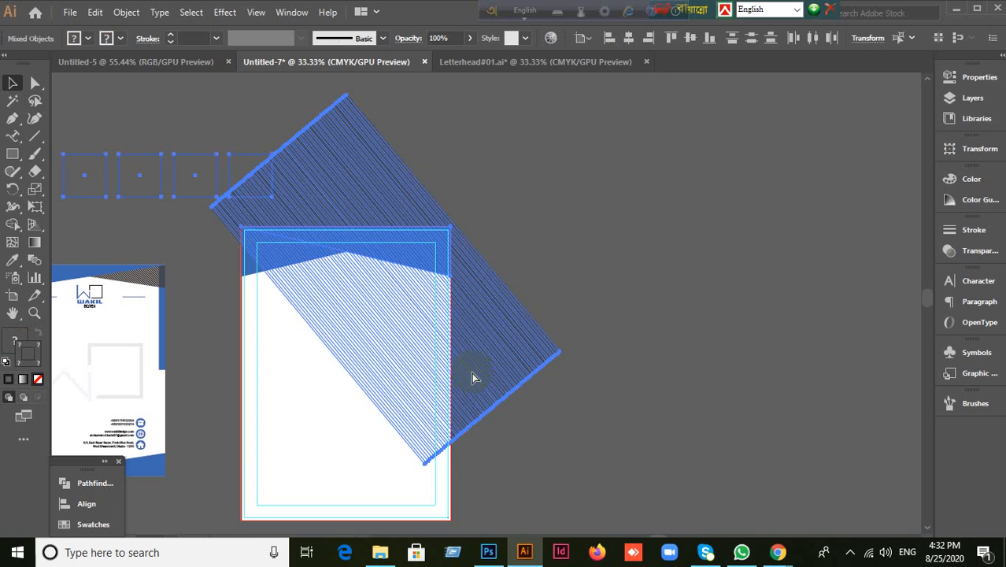
key(ctrl+z)
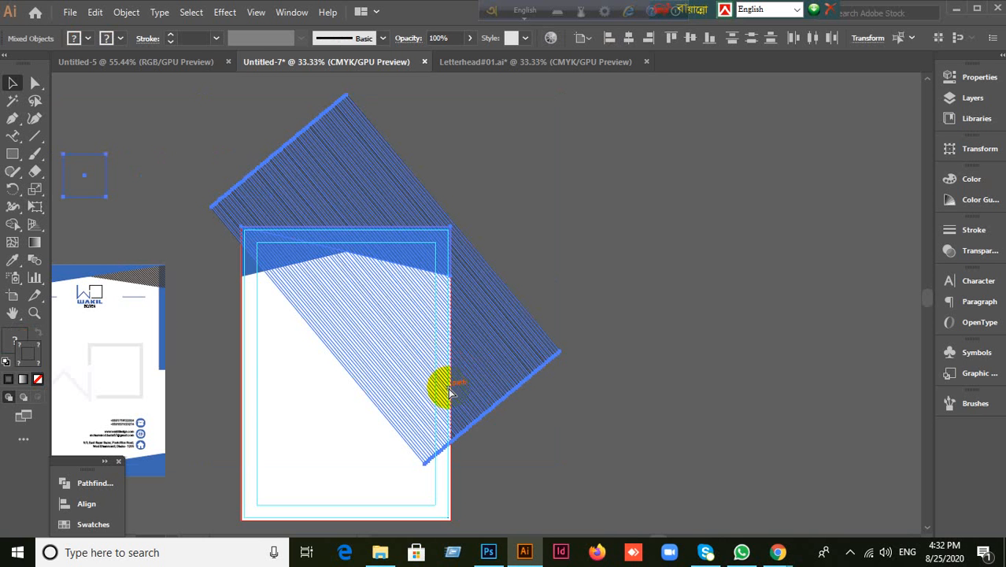
click(598, 419)
Step: Move the stripe group off the page to the upper right
drag(347, 485, 626, 351)
mouse_move(515, 367)
mouse_down()
mouse_move(748, 298)
mouse_move(750, 306)
mouse_up()
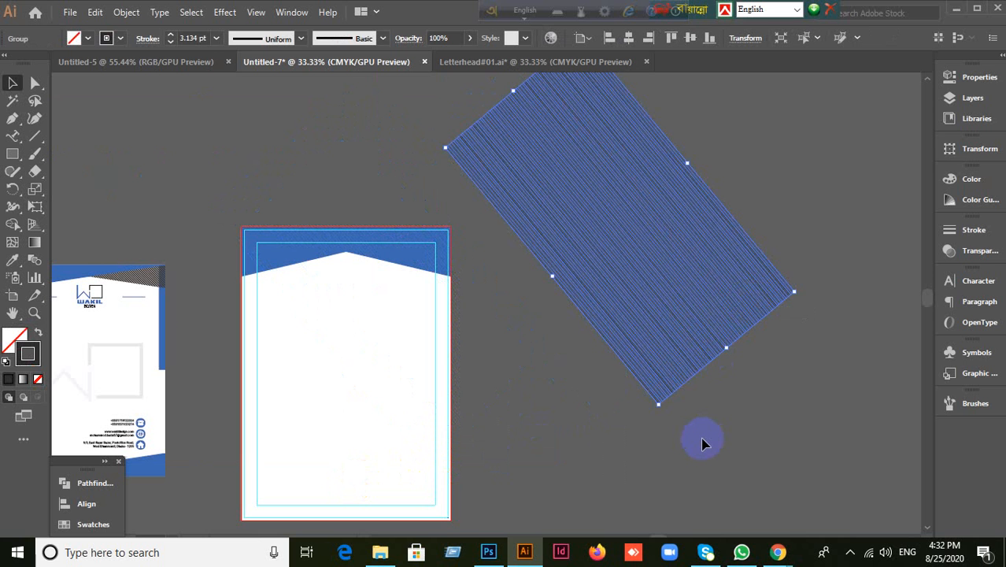
key(Delete)
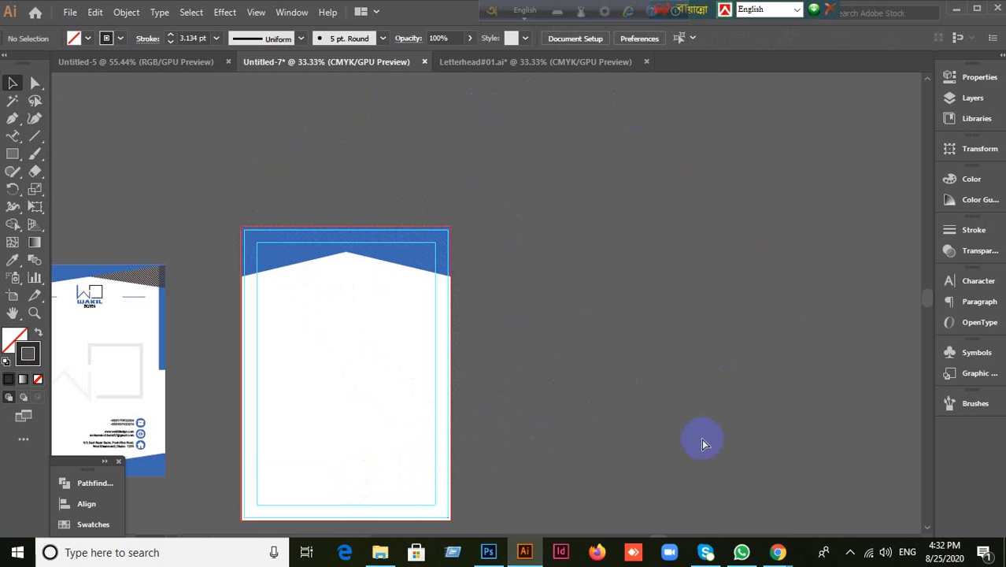
key(ctrl+z)
click(619, 457)
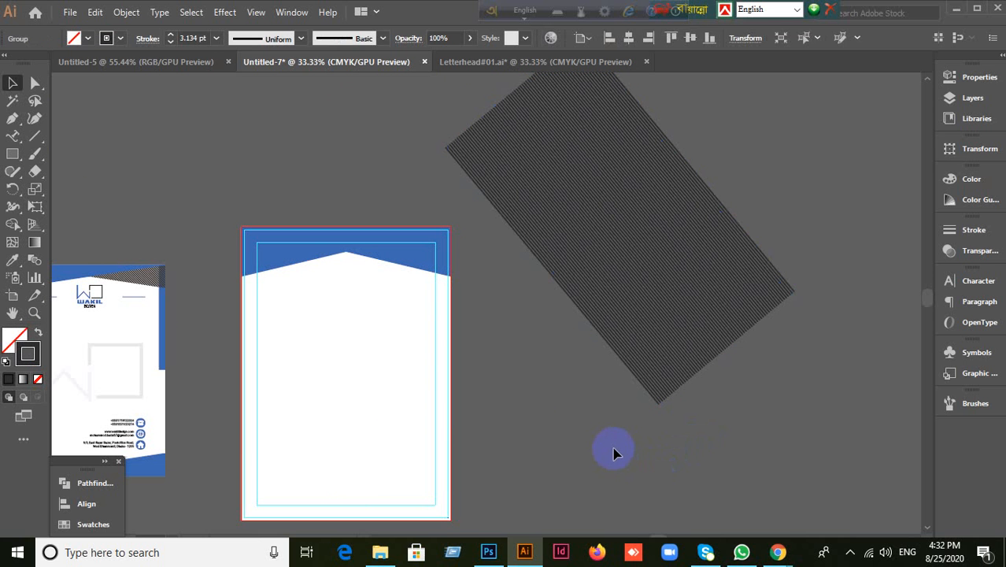
key(ctrl+z)
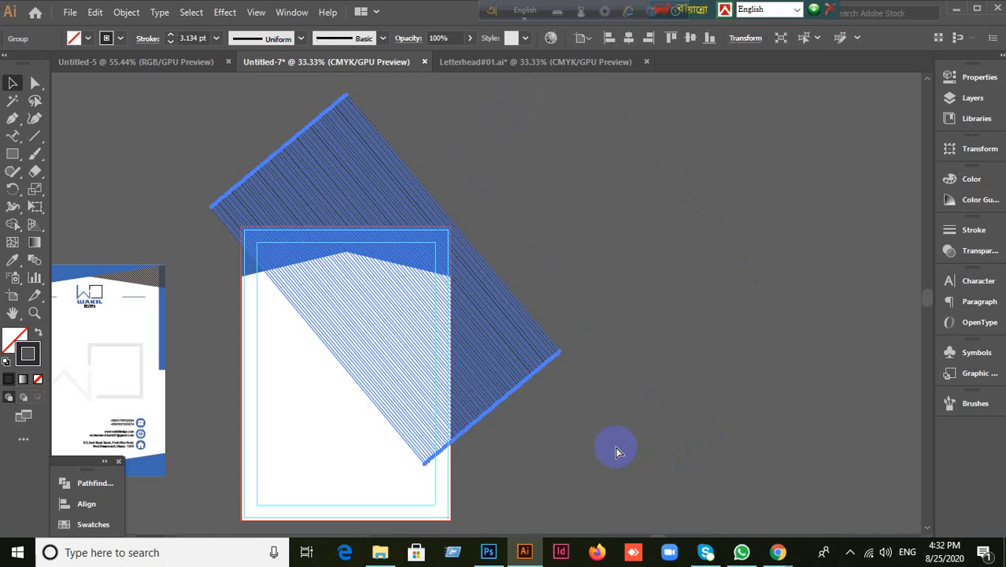
click(635, 422)
mouse_move(510, 332)
mouse_down()
mouse_move(645, 309)
mouse_move(724, 275)
mouse_up()
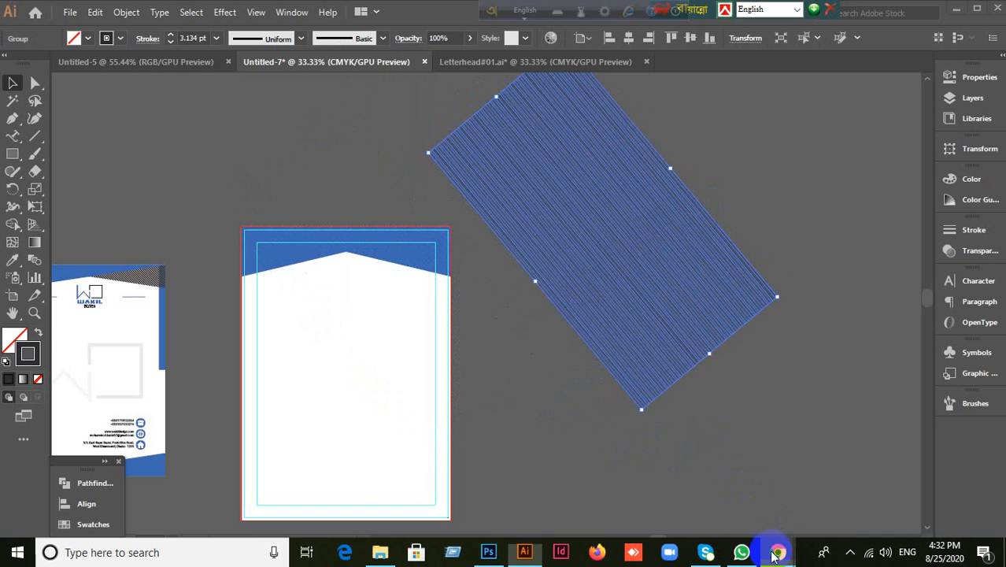
Step: Admit a waiting participant in the meeting app, then nudge the stripe group slightly
click(668, 506)
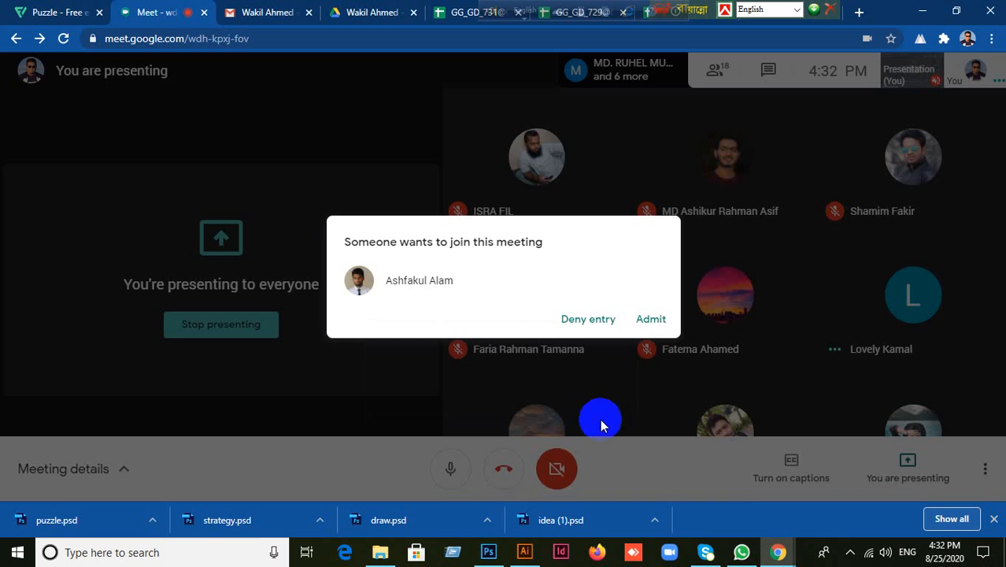
click(646, 319)
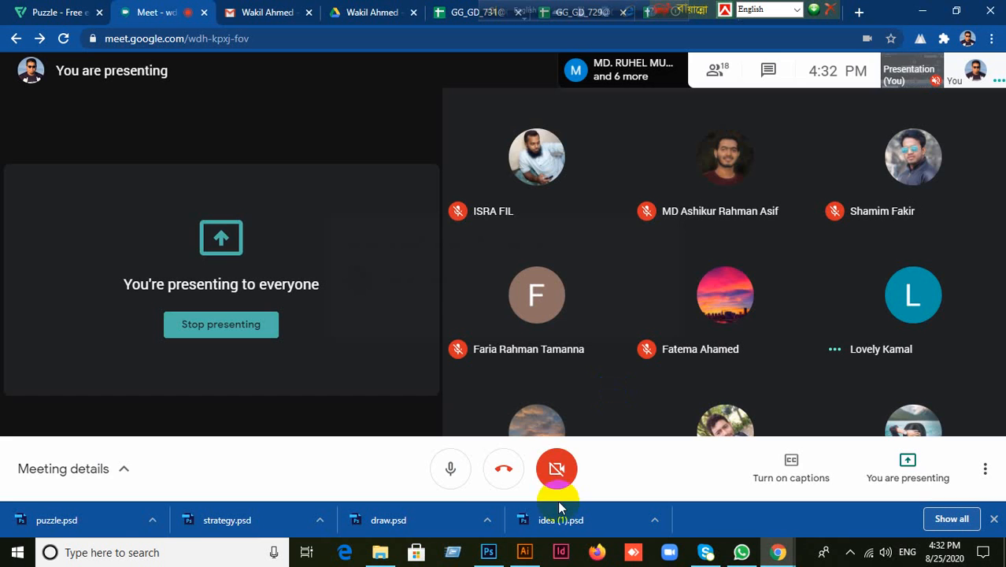
click(524, 552)
mouse_move(575, 294)
mouse_down()
mouse_move(443, 353)
mouse_move(539, 307)
mouse_move(618, 332)
mouse_move(596, 386)
mouse_up()
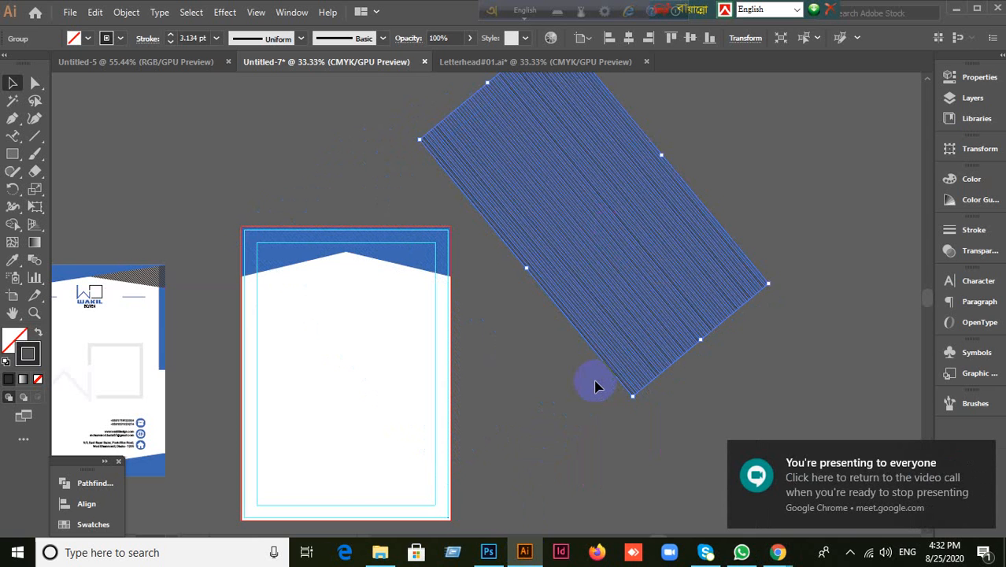
Step: Delete the old stripe group
key(Delete)
scroll(526, 321, up, 2)
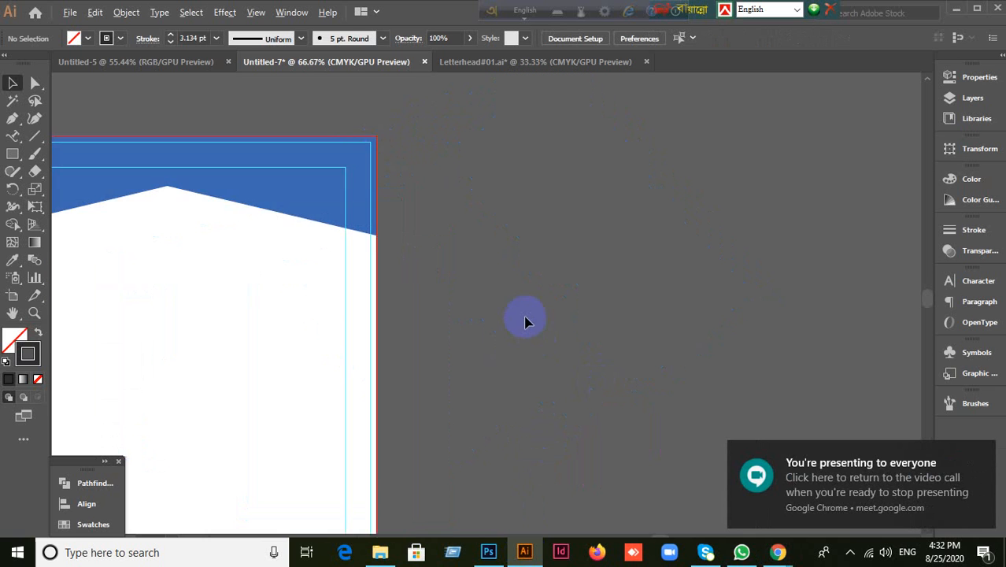
scroll(384, 272, down, 2)
Step: Draw a long dark diagonal line and move it toward the page's top-right corner
click(35, 135)
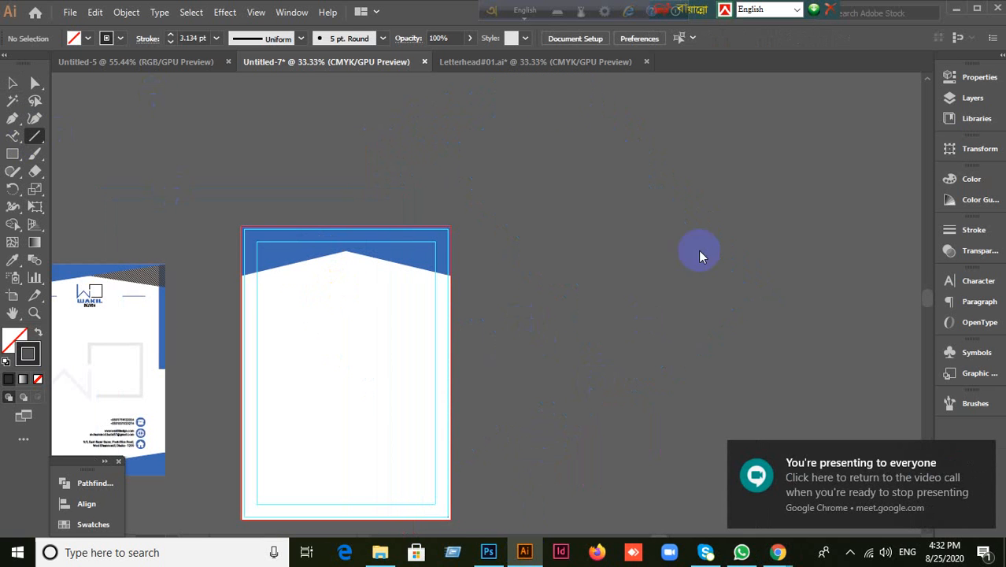
drag(477, 108, 496, 160)
drag(455, 90, 736, 441)
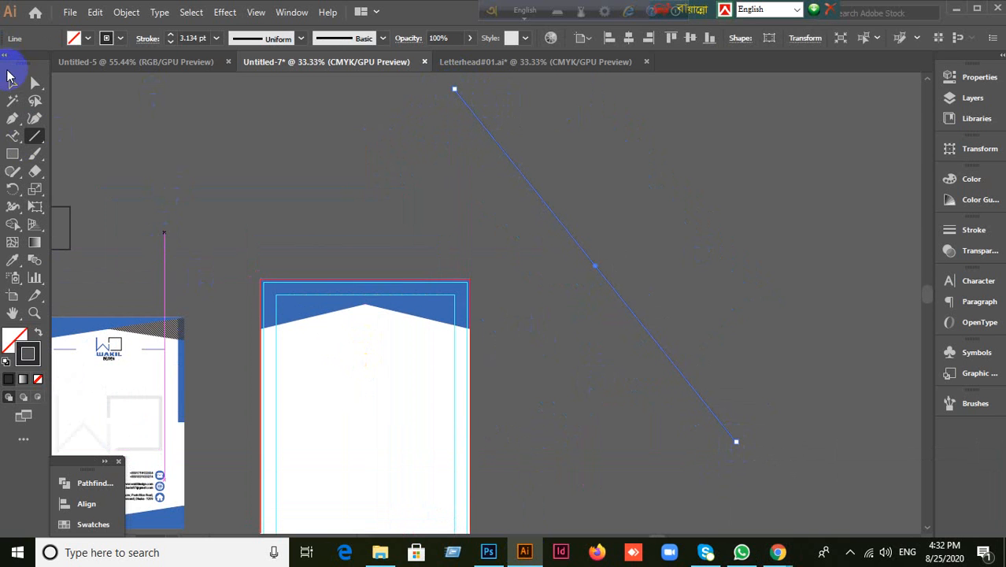
click(11, 84)
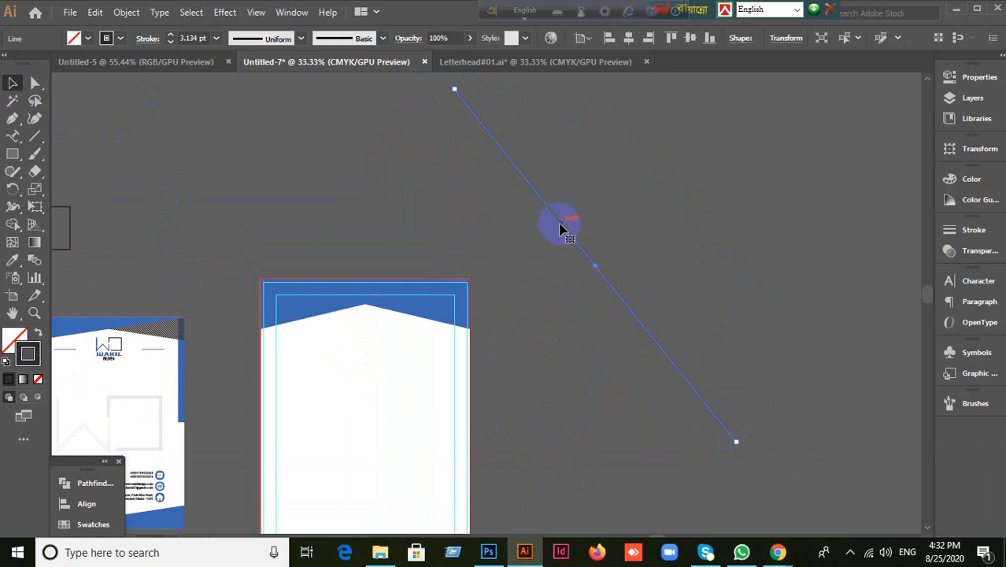
drag(560, 228, 486, 289)
Step: Add two more parallel diagonal copies with Ctrl+D and group all the lines
key(ctrl+d)
key(ctrl+d)
key(ctrl+d)
key(ctrl+d)
key(ctrl+d)
key(ctrl+d)
key(ctrl+d)
key(ctrl+d)
key(ctrl+d)
key(ctrl+d)
key(ctrl+d)
key(ctrl+d)
key(ctrl+d)
key(ctrl+d)
key(ctrl+d)
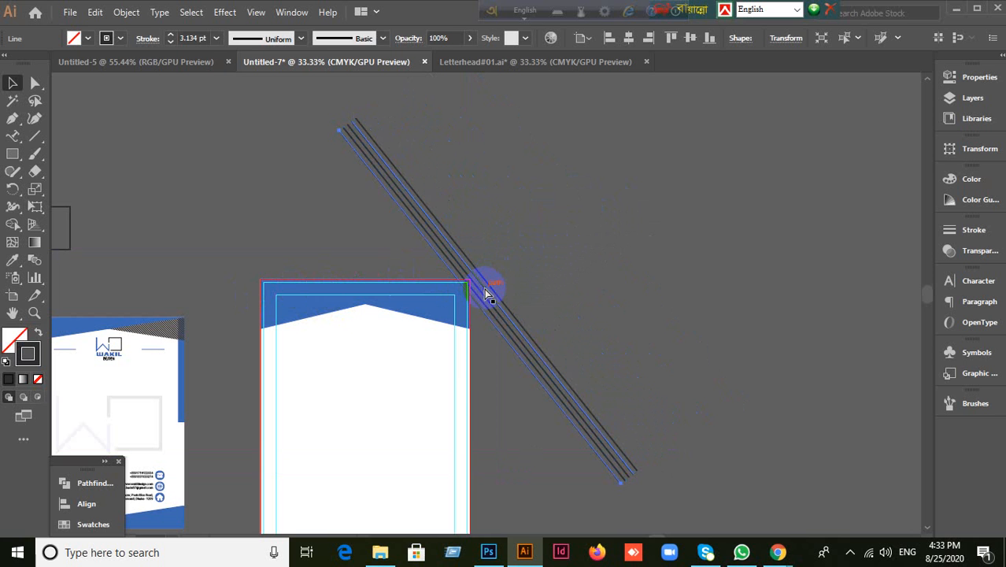
key(ctrl+d)
key(ctrl+d)
key(ctrl+d)
key(ctrl+d)
key(ctrl+d)
key(ctrl+d)
key(ctrl+d)
key(ctrl+d)
key(ctrl+d)
key(ctrl+d)
key(ctrl+d)
key(ctrl+d)
key(ctrl+d)
key(ctrl+d)
key(ctrl+d)
key(ctrl+d)
key(ctrl+d)
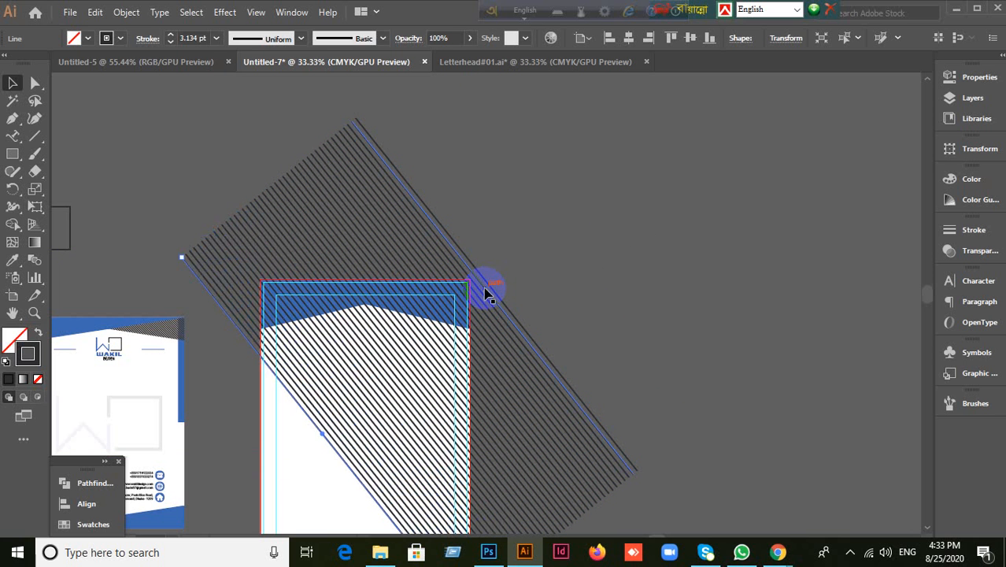
scroll(619, 155, down, 4)
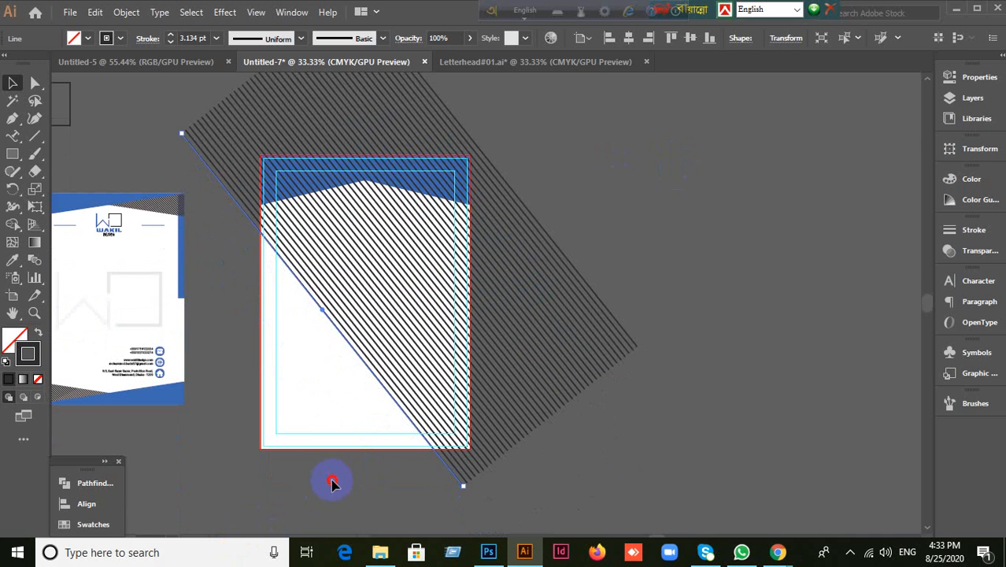
drag(332, 483, 671, 315)
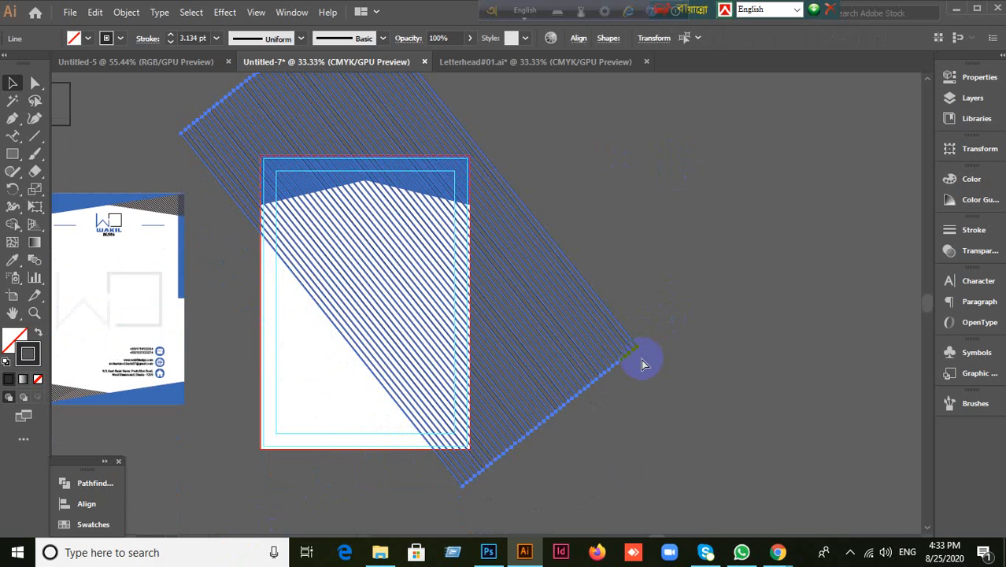
key(ctrl+g)
click(676, 271)
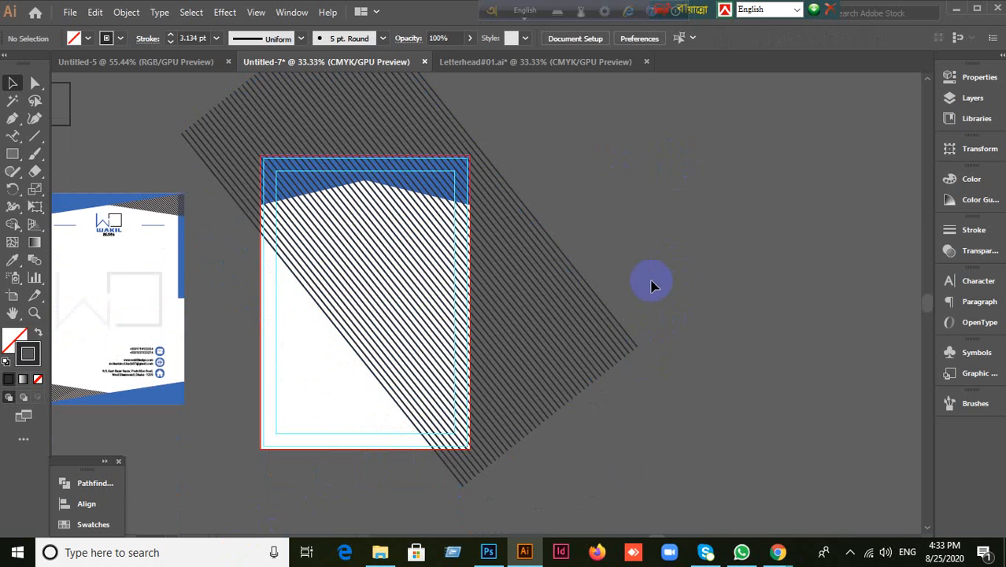
Step: Position the stripe group over the page's upper right and send it behind the page and header
drag(625, 293, 658, 363)
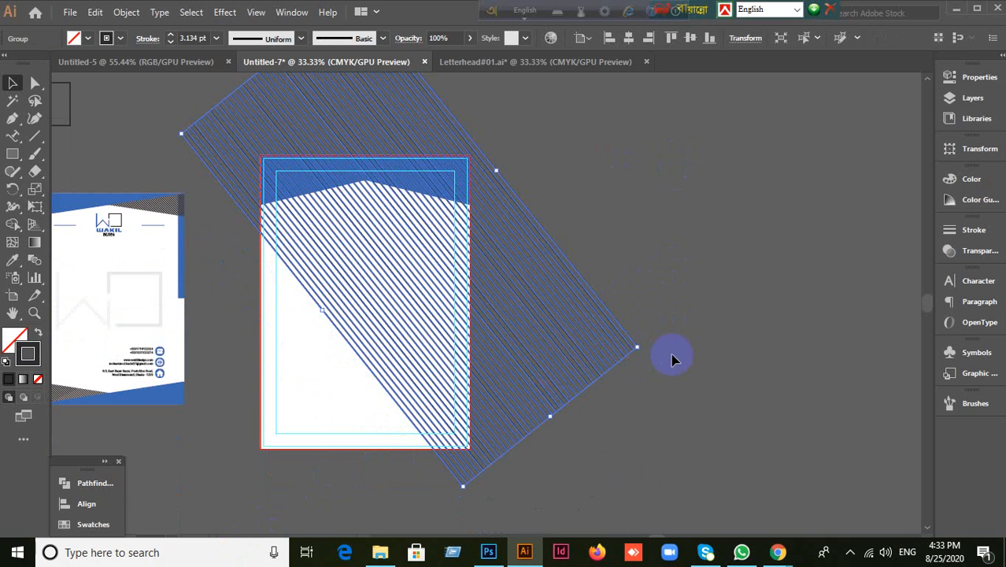
click(709, 250)
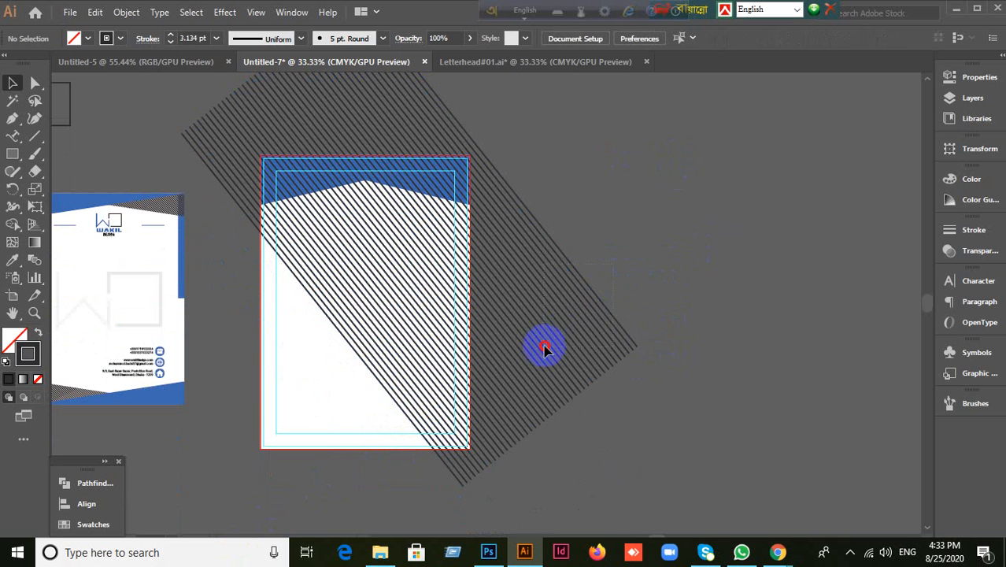
drag(532, 349, 710, 284)
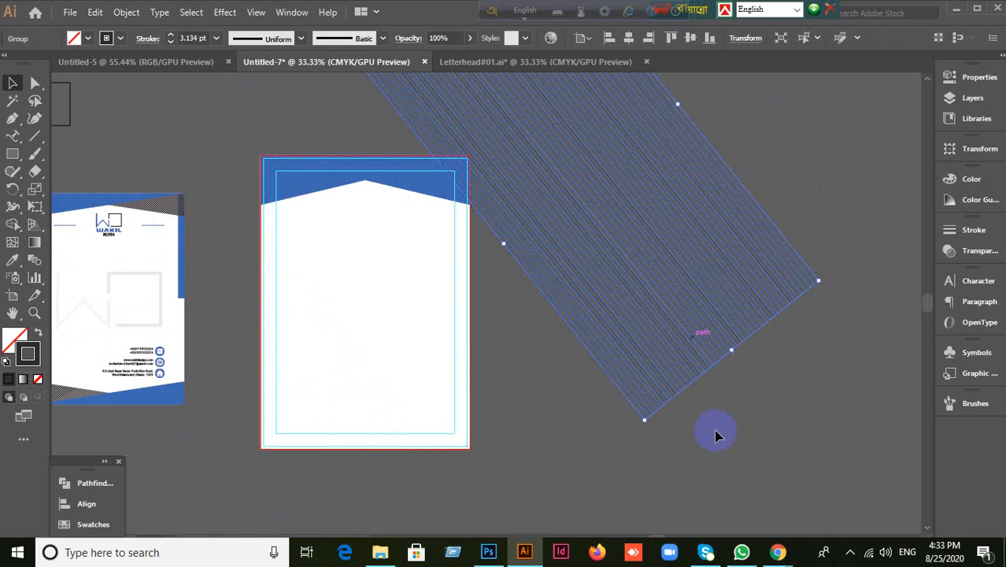
key(ctrl+z)
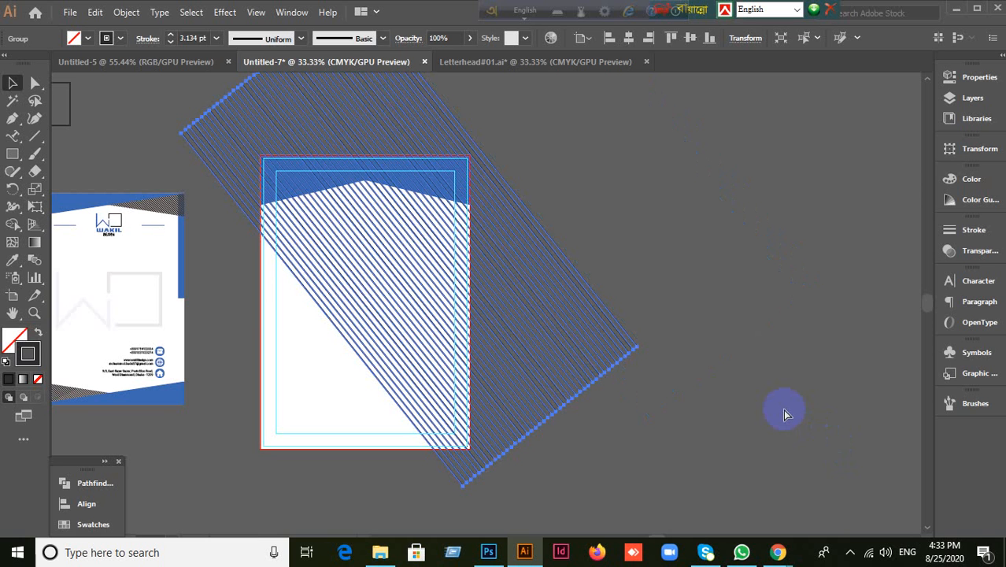
key(ctrl+shift+[)
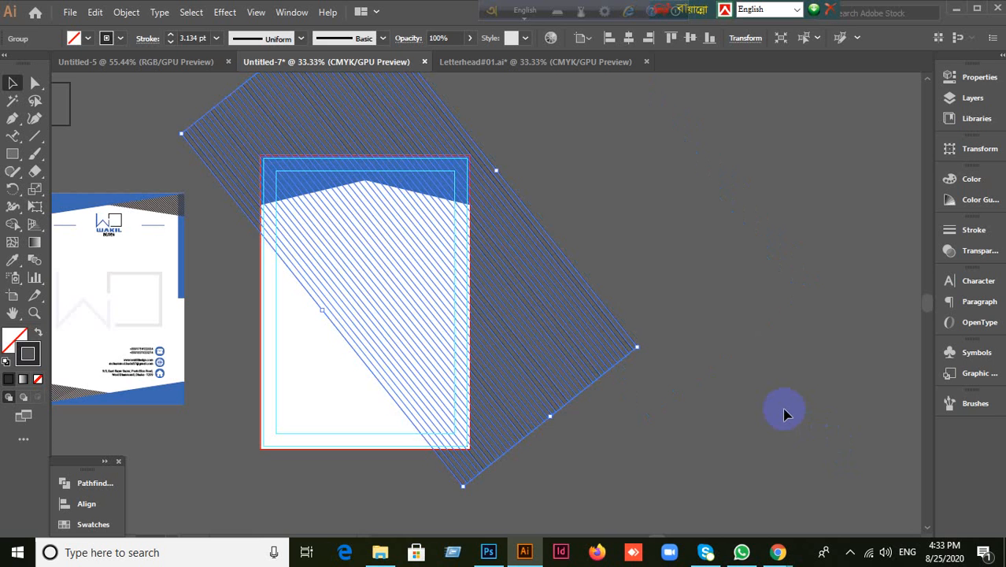
click(784, 413)
scroll(669, 310, up, 1)
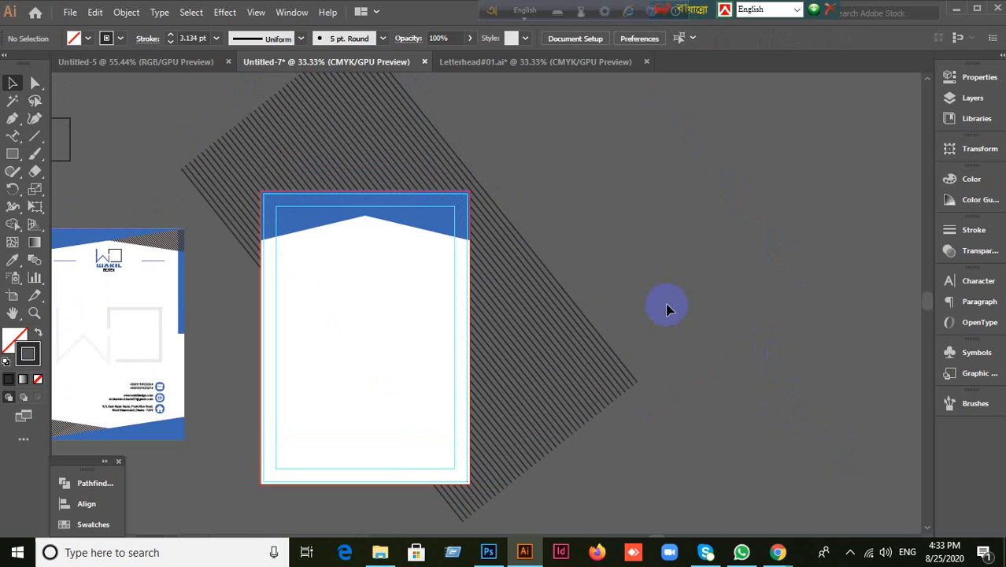
click(432, 227)
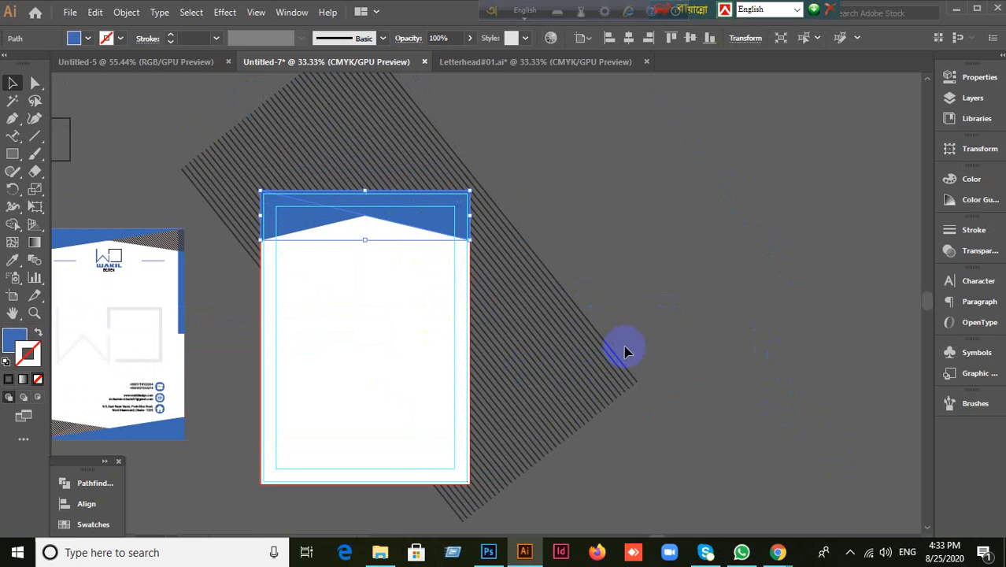
click(454, 229)
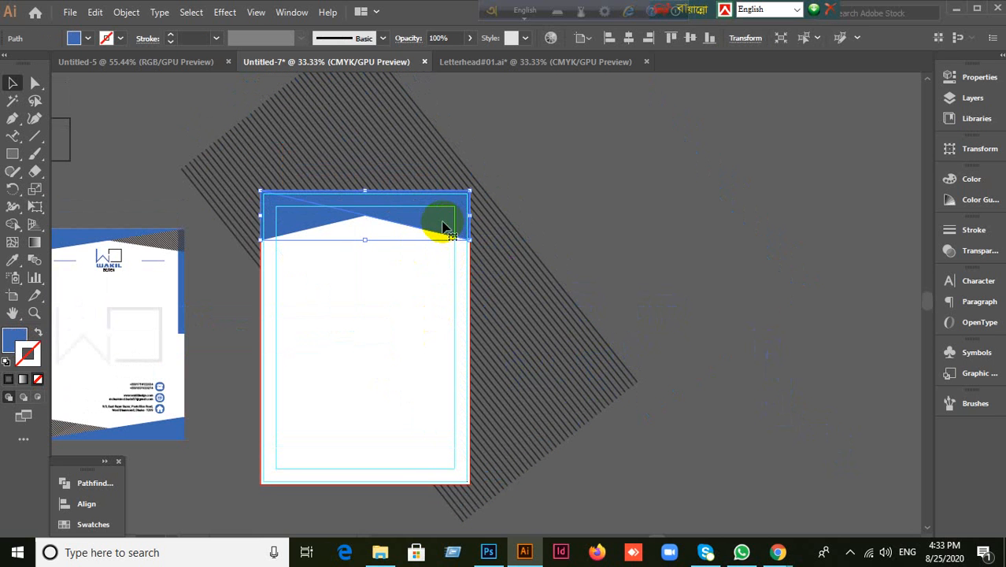
drag(443, 228, 413, 340)
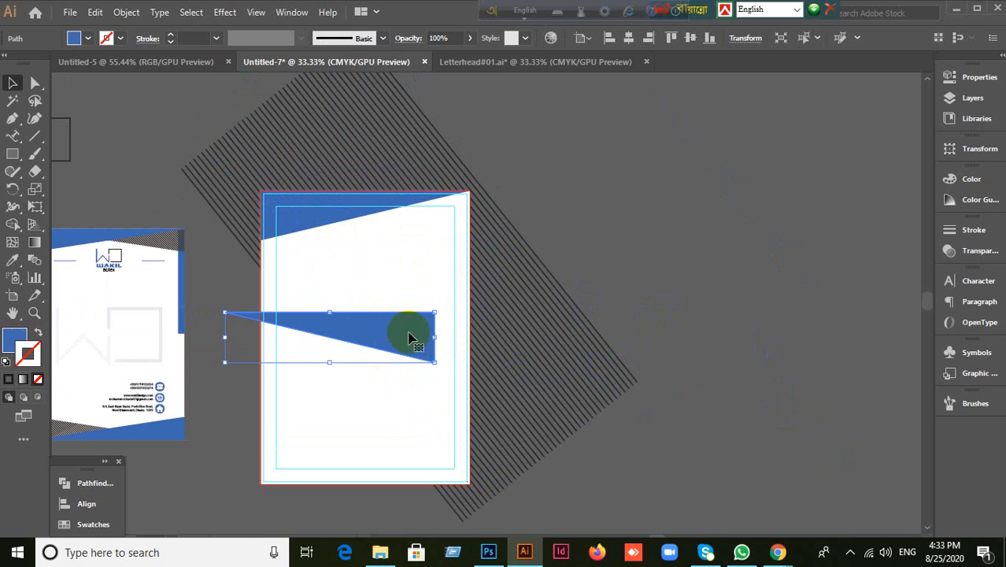
drag(407, 338, 409, 337)
click(658, 190)
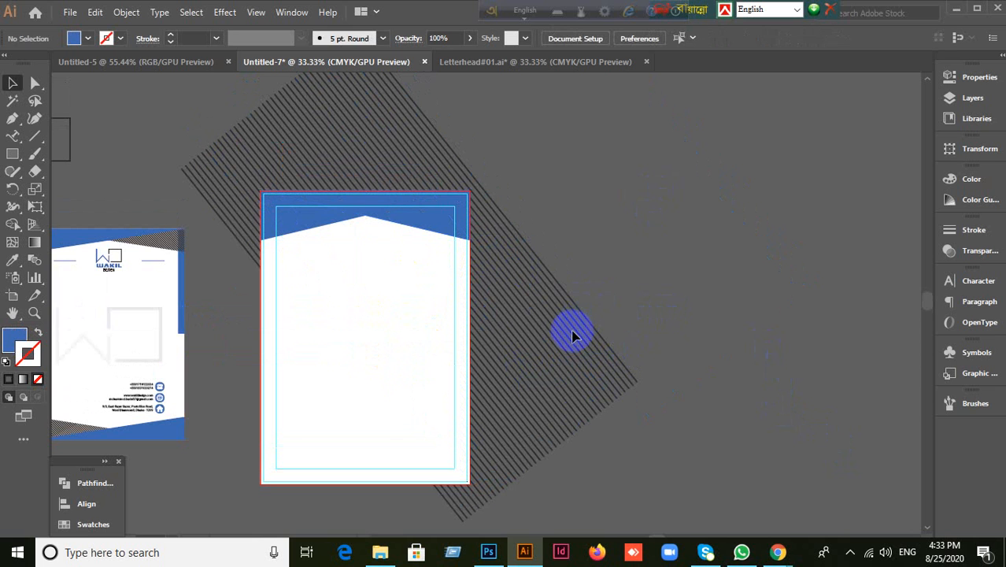
scroll(670, 340, up, 2)
scroll(664, 326, down, 1)
drag(361, 199, 312, 177)
click(312, 177)
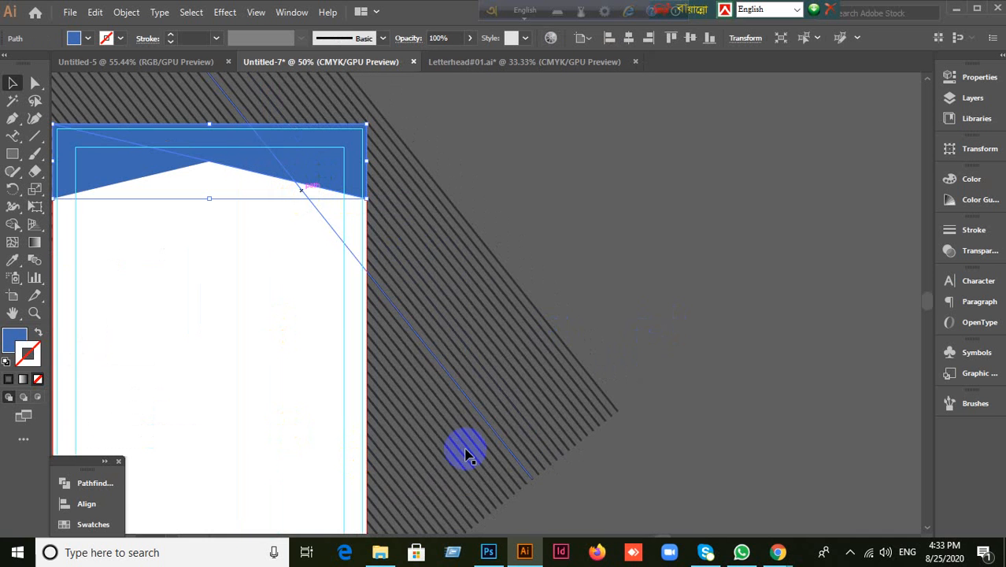
shift+click(516, 391)
right_click(299, 195)
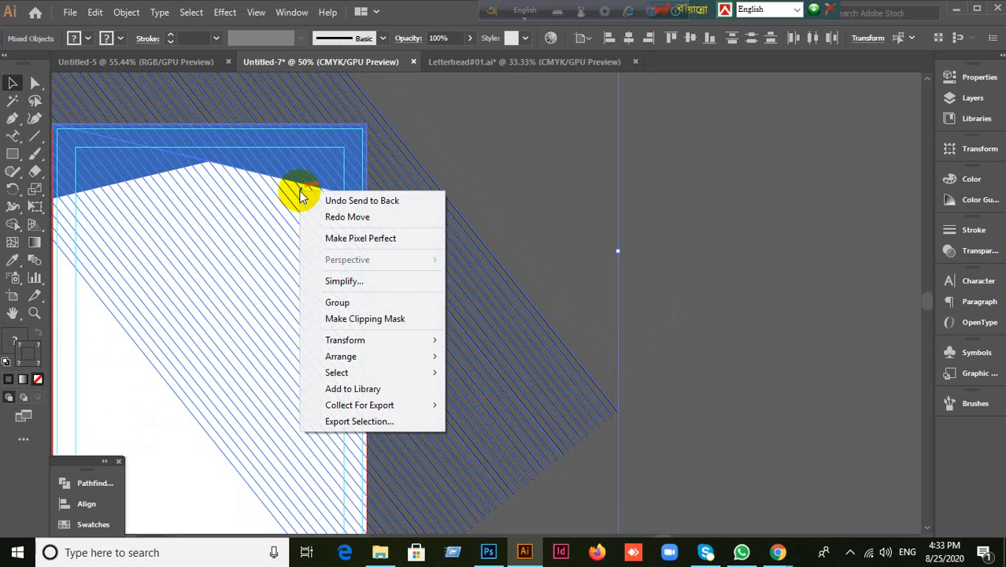
click(358, 319)
click(558, 330)
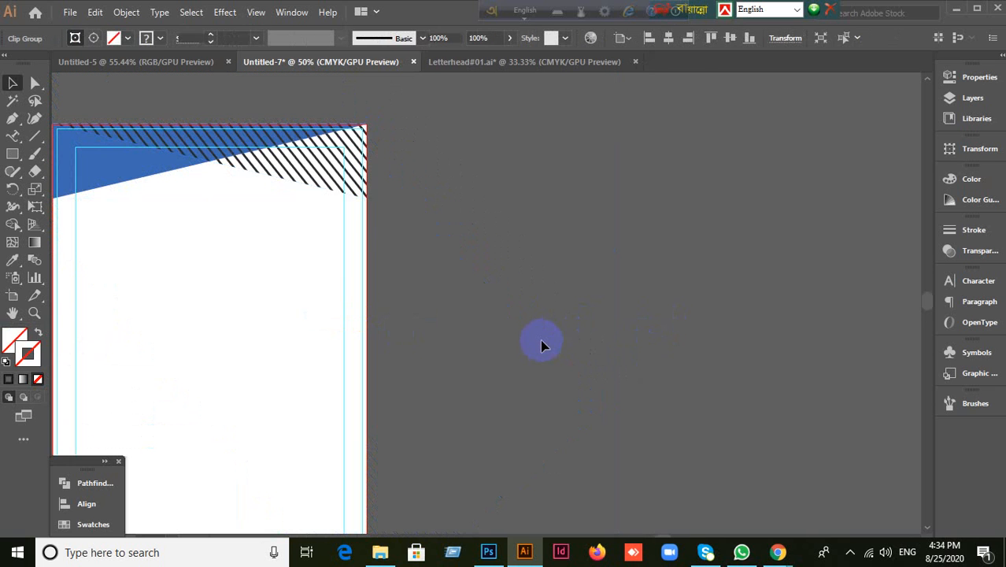
key(ctrl+minus)
key(ctrl+z)
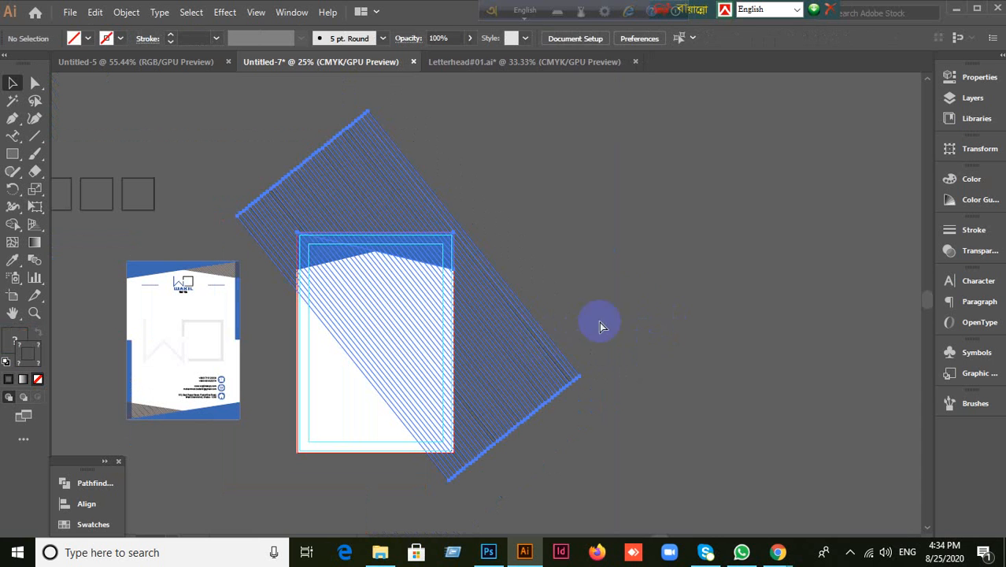
Step: Undo accidental moves of the blue header pieces and centre the header and stripes in view
click(393, 514)
click(589, 352)
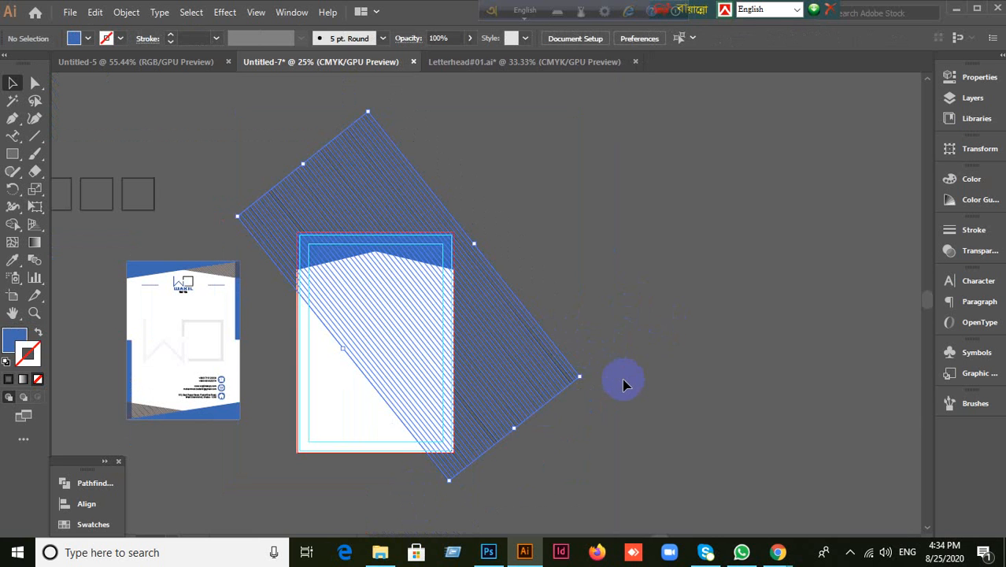
click(624, 382)
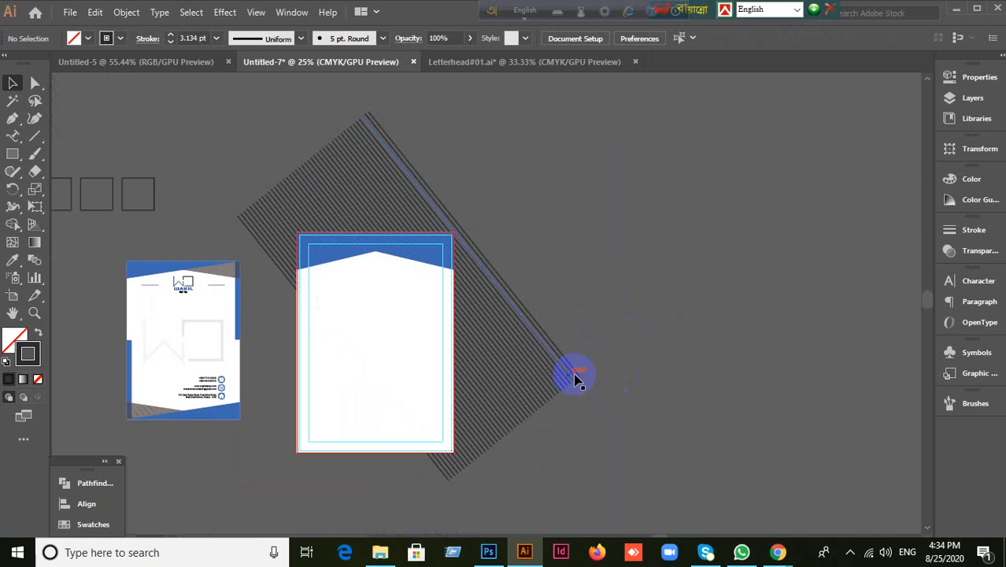
alt+scroll(638, 312, up, 1)
alt+scroll(638, 311, up, 2)
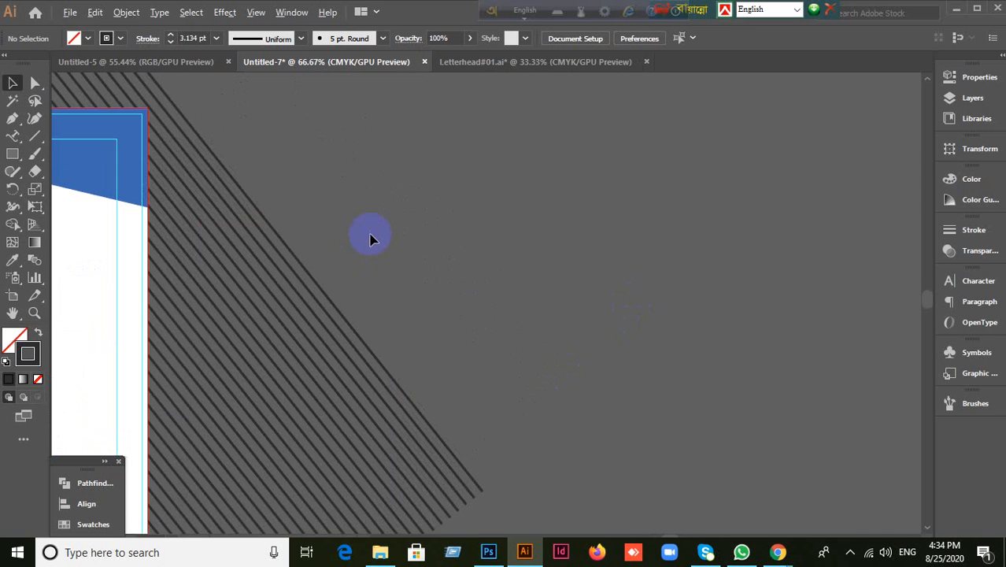
alt+scroll(366, 234, down, 2)
drag(218, 197, 252, 235)
key(ctrl+z)
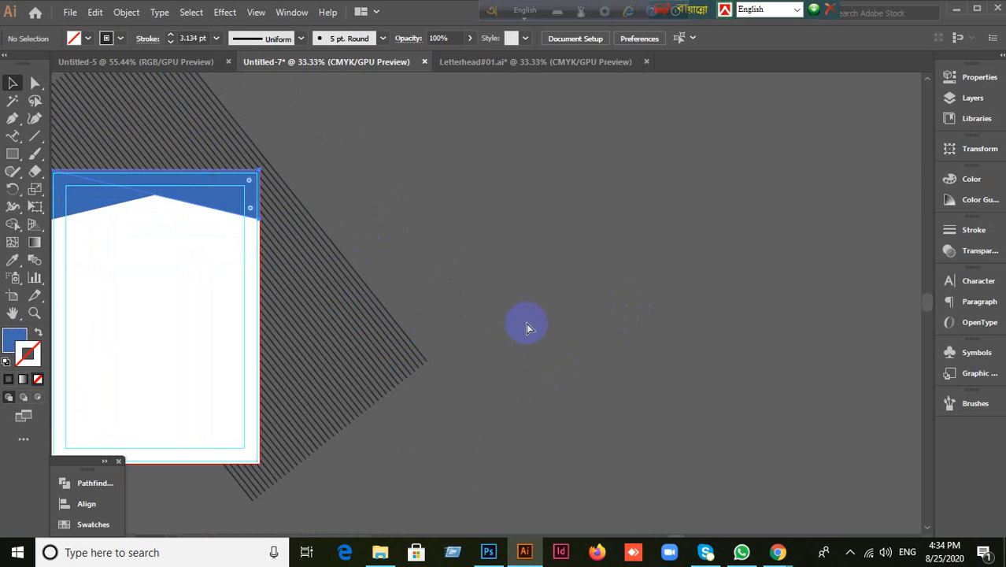
drag(160, 203, 228, 446)
key(ctrl+z)
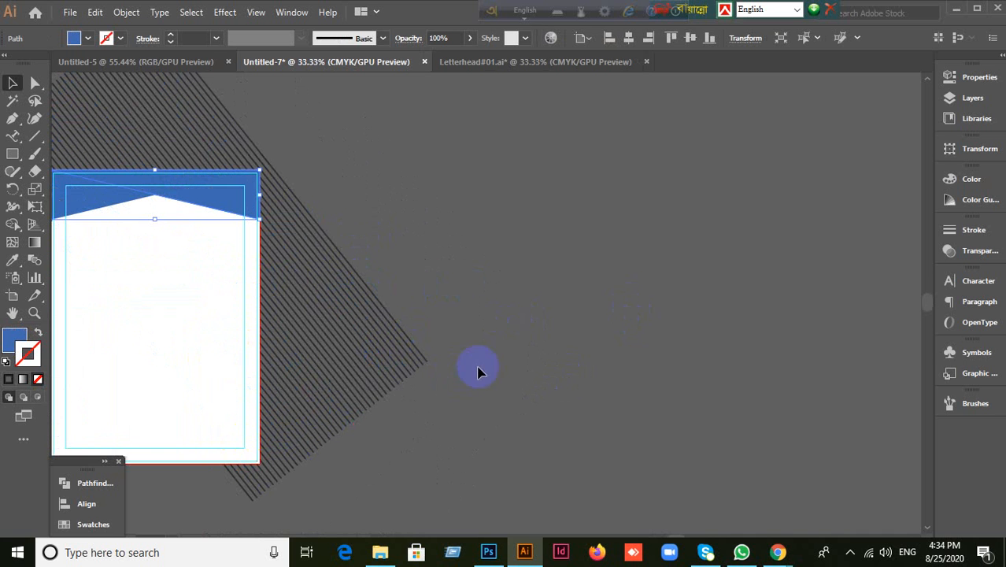
drag(489, 351, 678, 299)
scroll(479, 246, up, 2)
drag(504, 187, 557, 324)
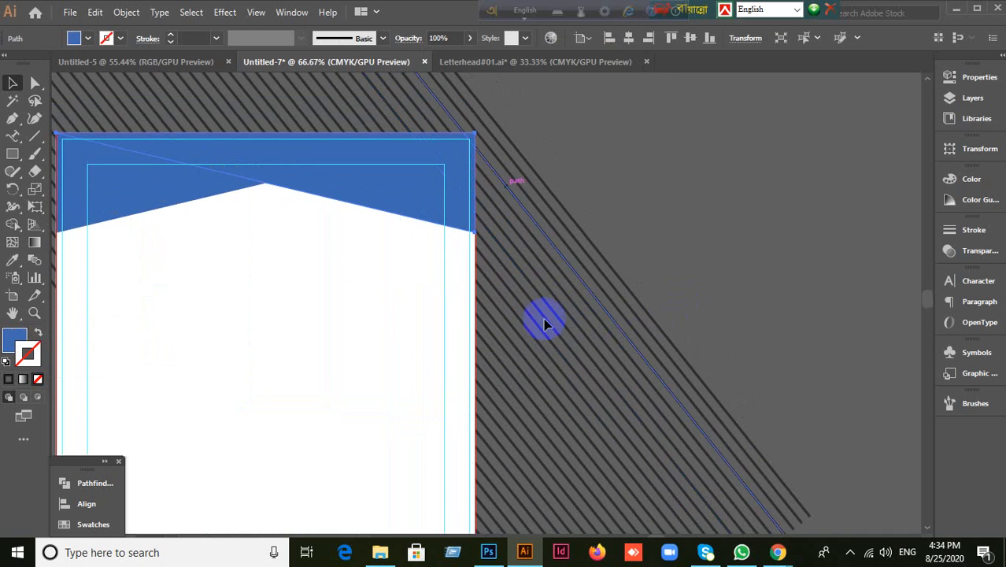
Step: Select the blue header plus the stripe lines and make a clipping mask
click(182, 464)
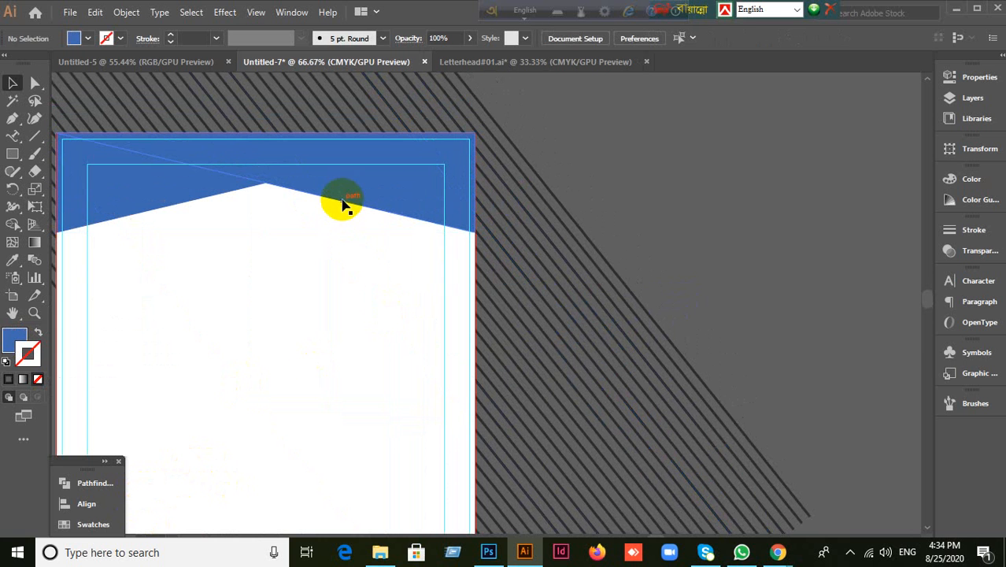
click(342, 193)
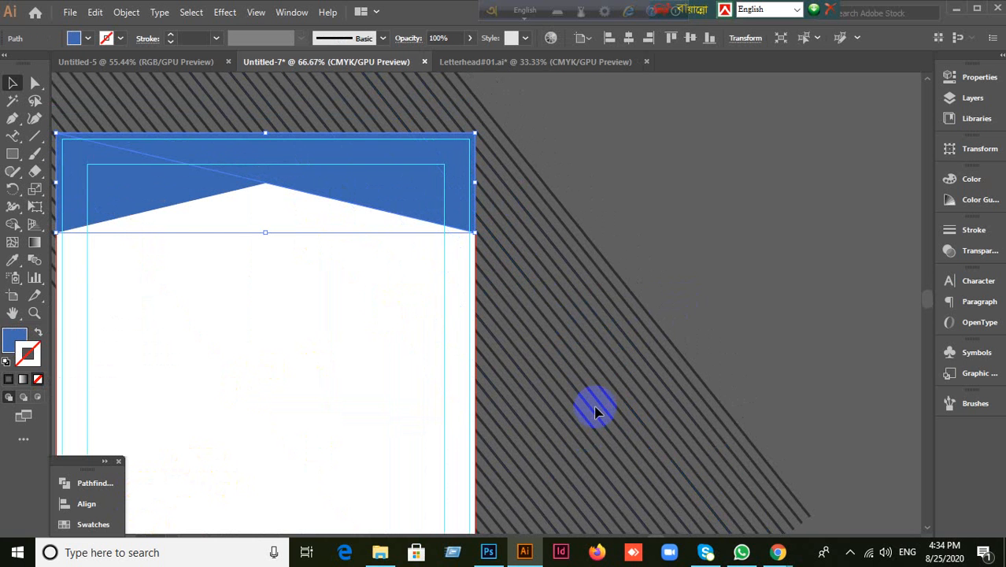
shift+click(632, 452)
right_click(486, 329)
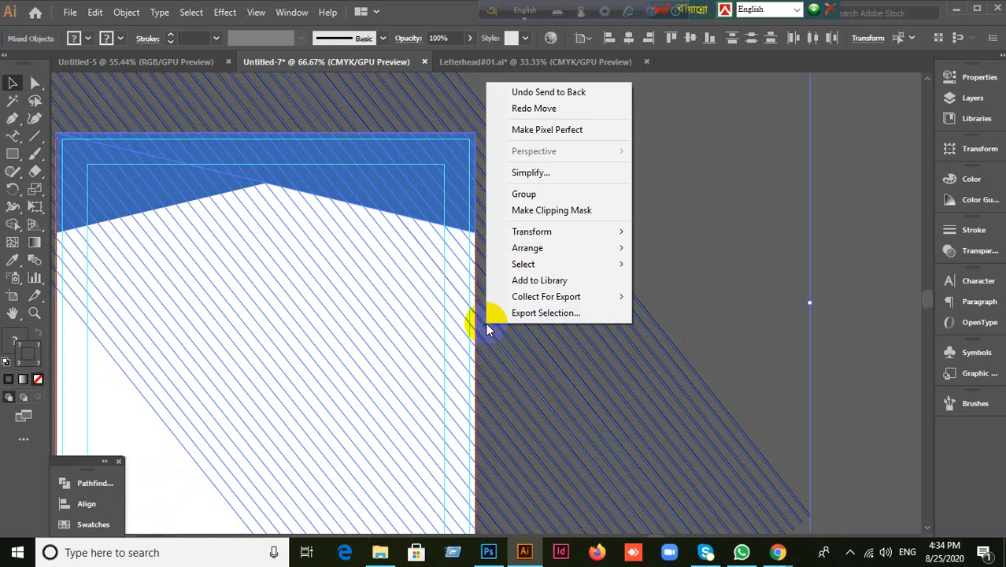
click(551, 210)
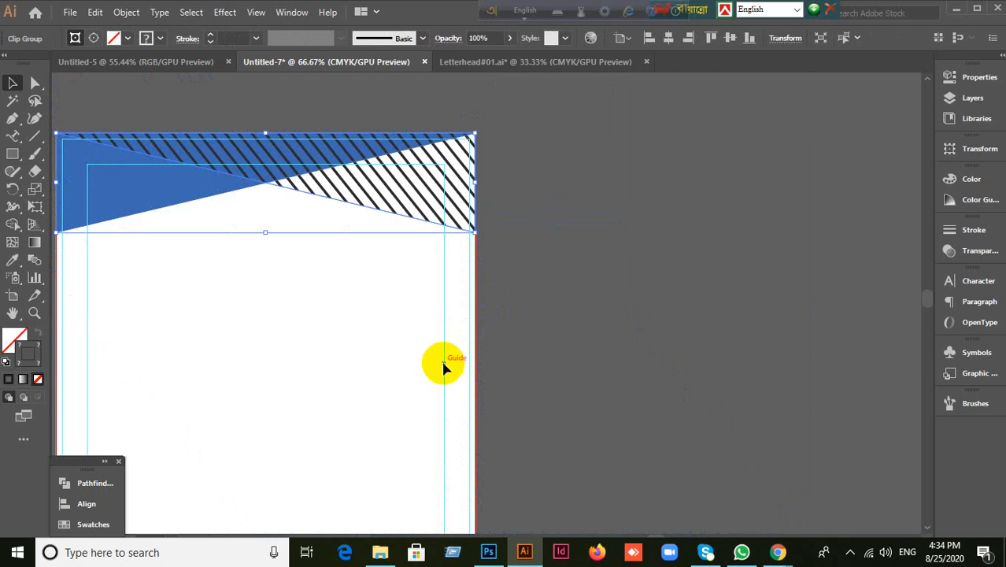
Step: Send the striped clip group one level back, behind the blue header triangle
click(472, 445)
click(442, 221)
key(ctrl+[)
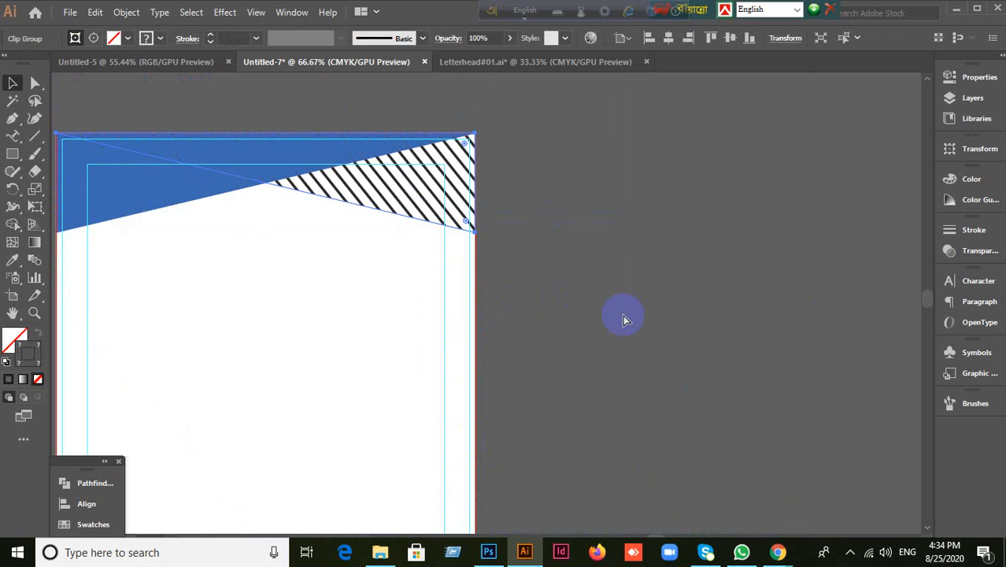
key(ctrl+])
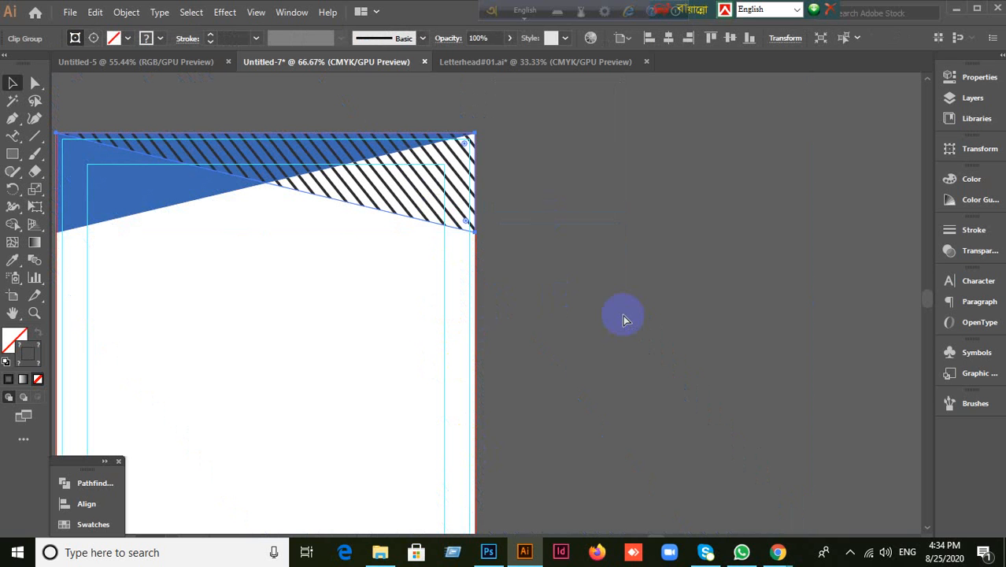
key(ctrl+[)
click(622, 319)
Step: Pan and zoom to view the letterhead page beside the reference letterhead for comparison
scroll(621, 319, down, 3)
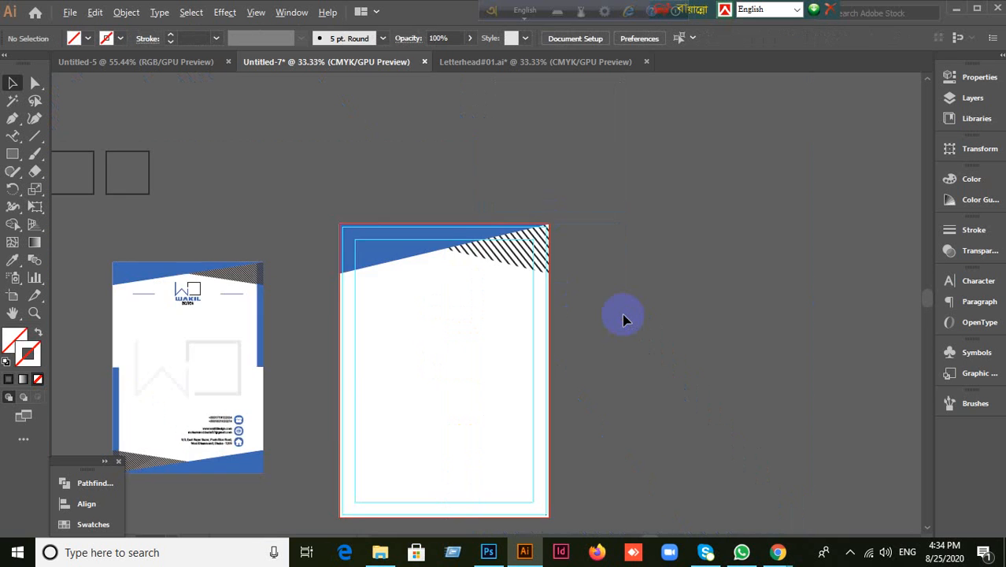
drag(570, 322, 561, 302)
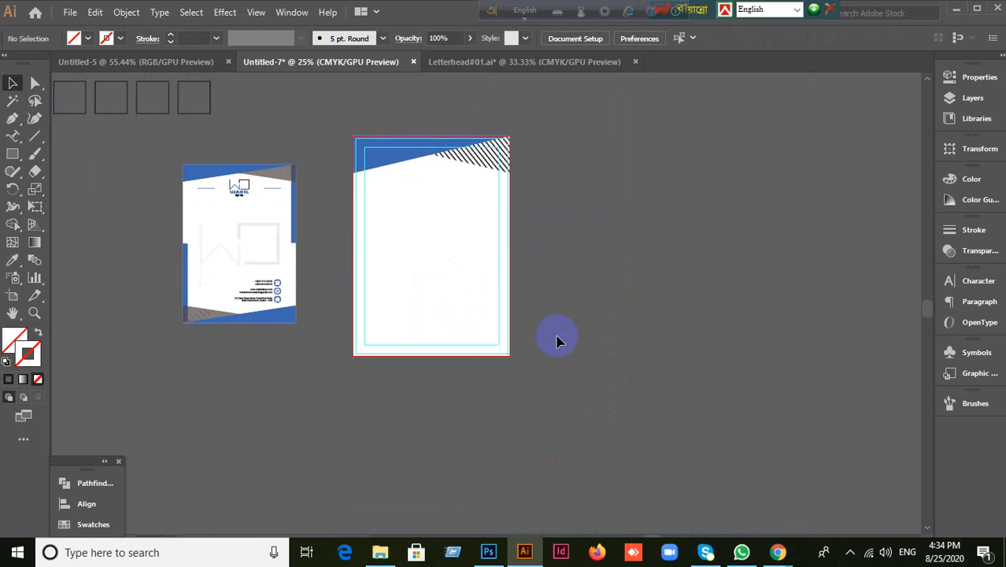
scroll(409, 117, up, 2)
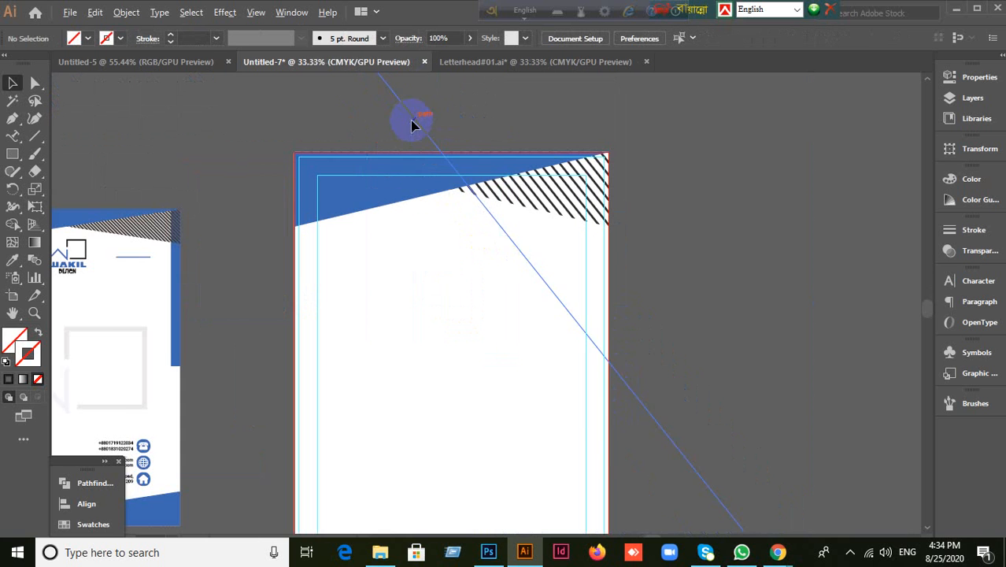
drag(318, 281, 417, 270)
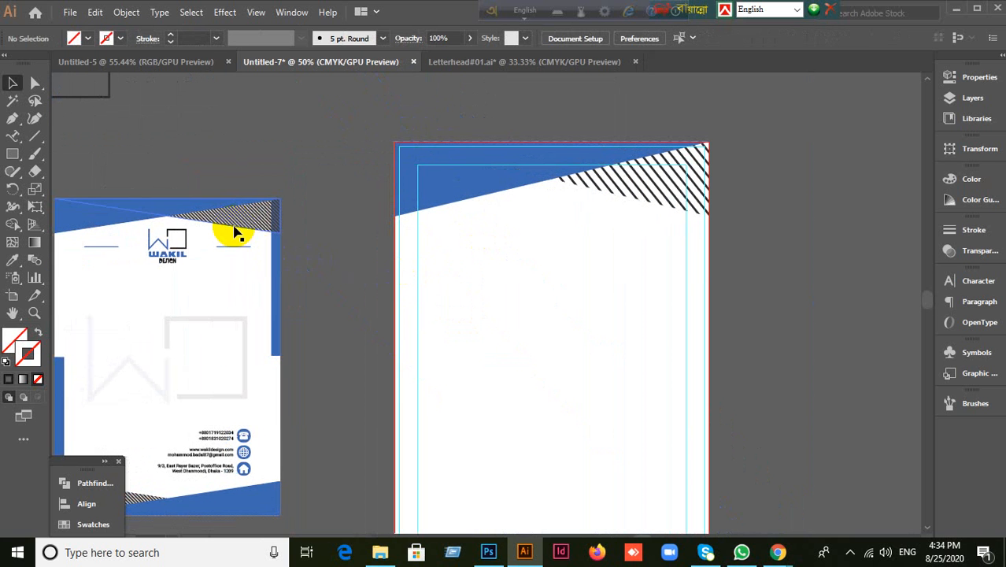
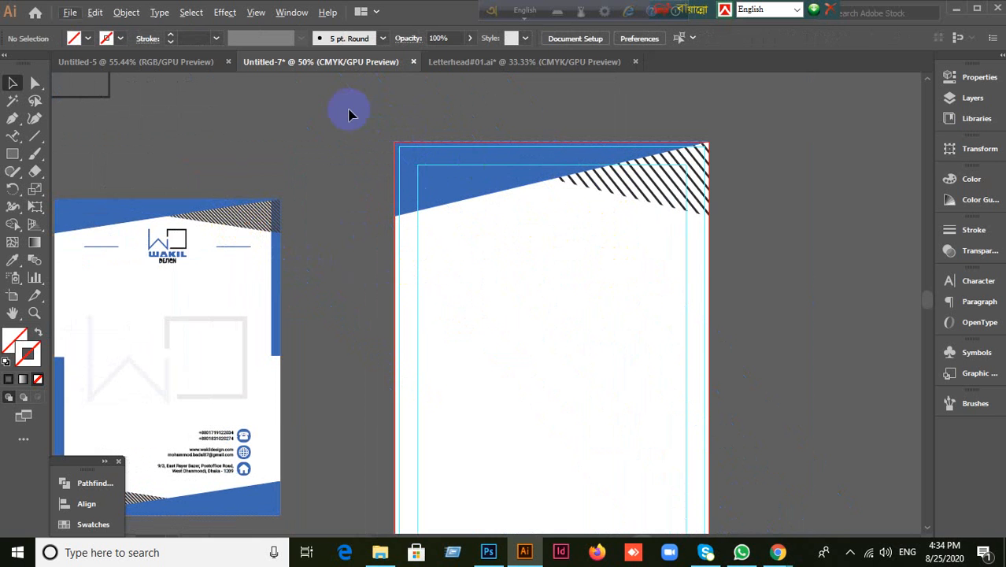
Step: Select both header band shapes and zoom out to 33.33% so the whole page shows
drag(814, 214, 814, 216)
scroll(779, 327, down, 2)
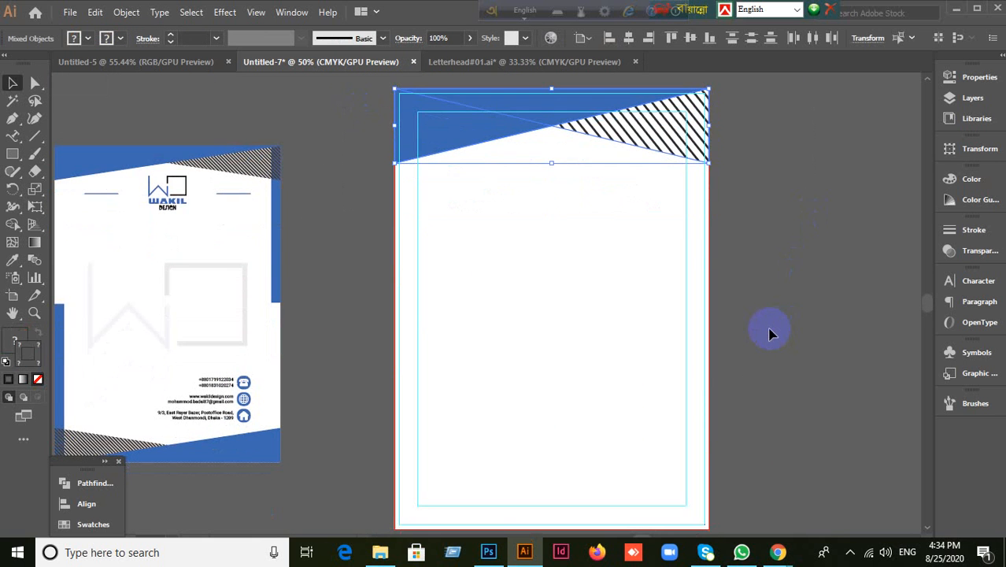
scroll(771, 334, down, 1)
scroll(770, 334, down, 1)
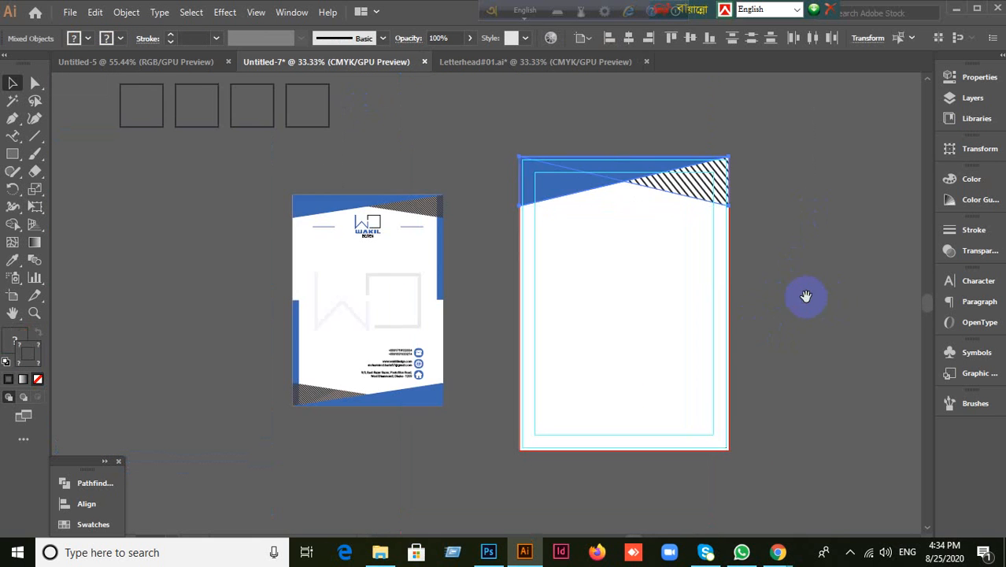
drag(806, 296, 740, 281)
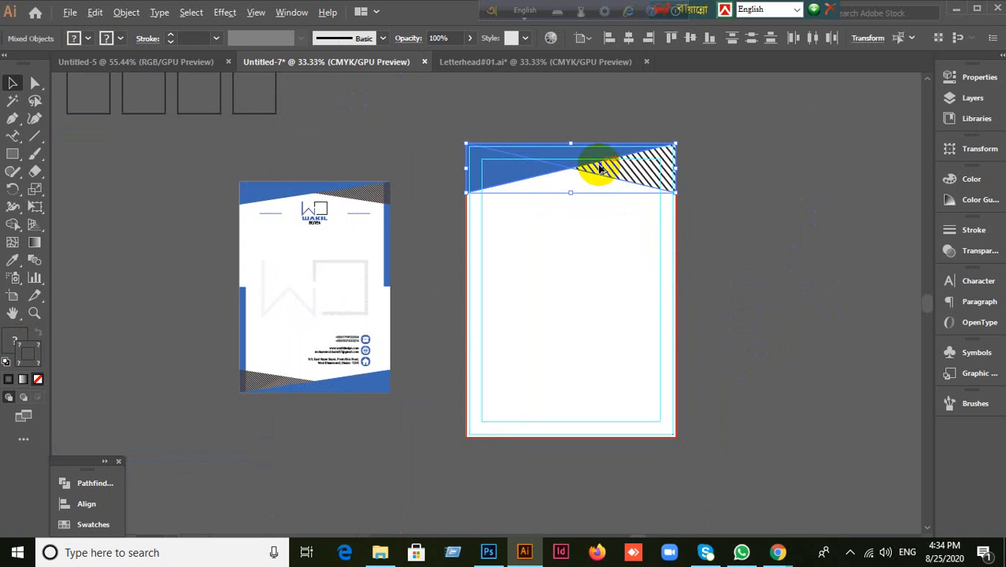
Step: Drop a copy of the header band mid-page, undoing a first rotation attempt
drag(600, 167, 619, 322)
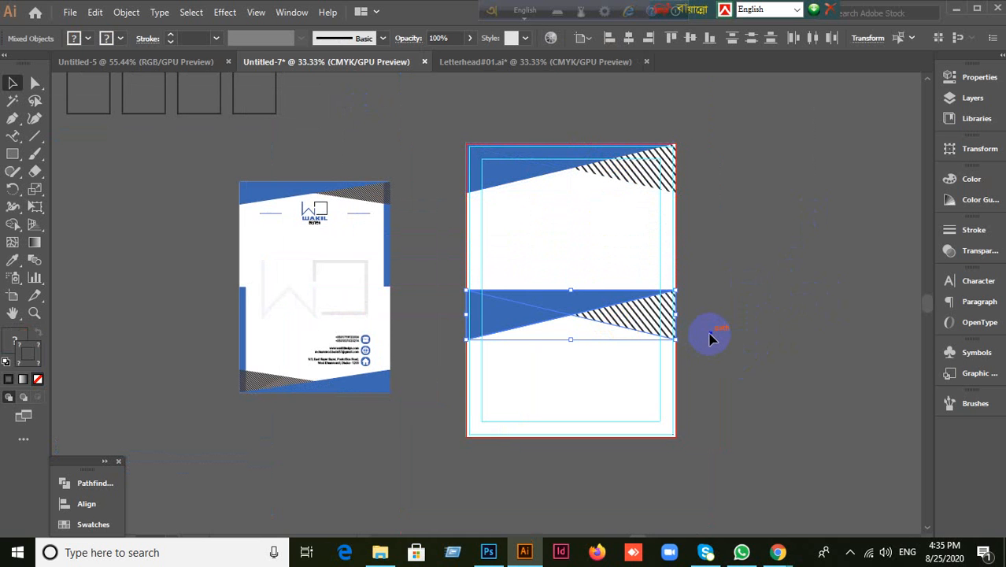
key(e)
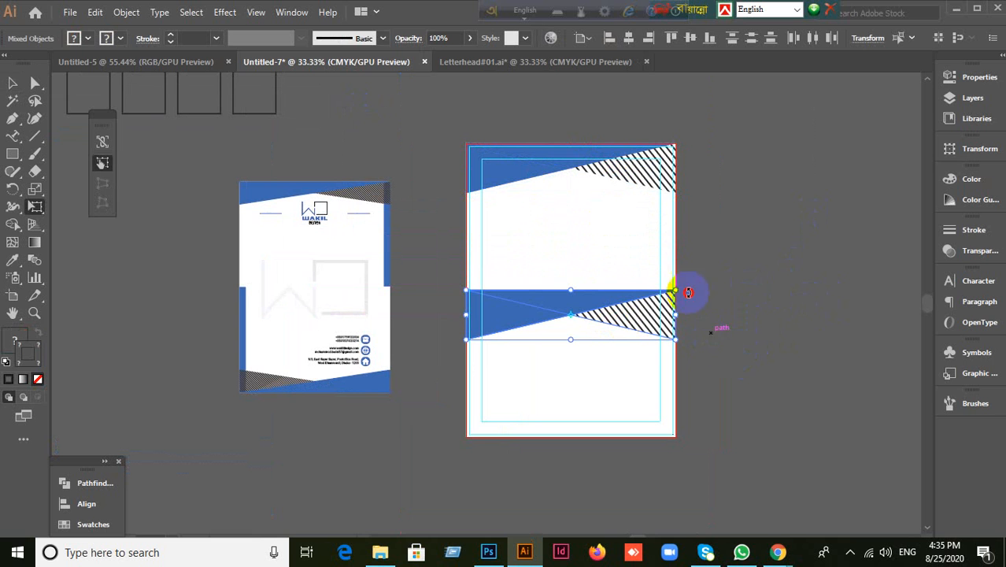
mouse_move(675, 288)
mouse_down()
mouse_move(432, 399)
mouse_move(436, 319)
mouse_move(420, 319)
mouse_up()
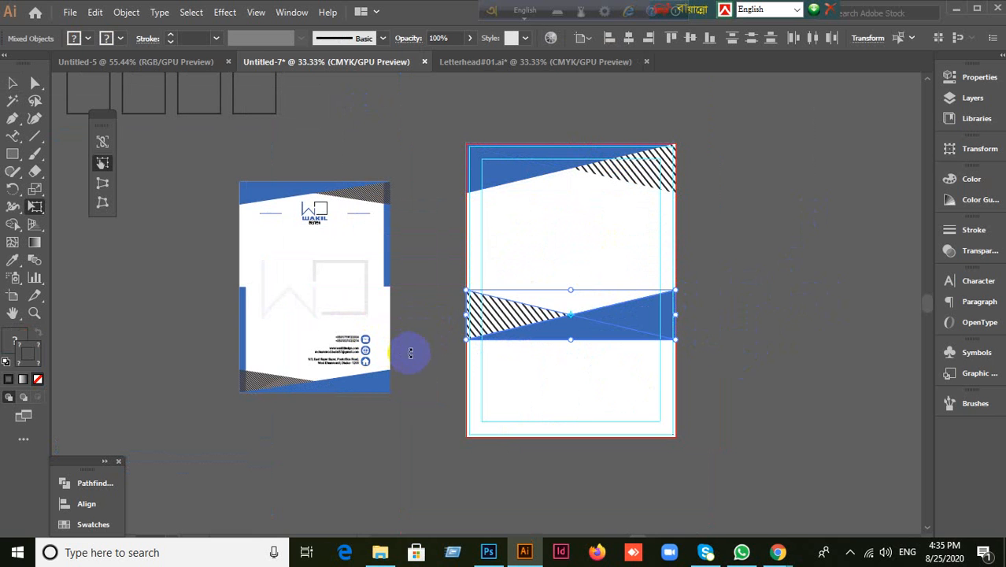
key(ctrl+z)
click(748, 340)
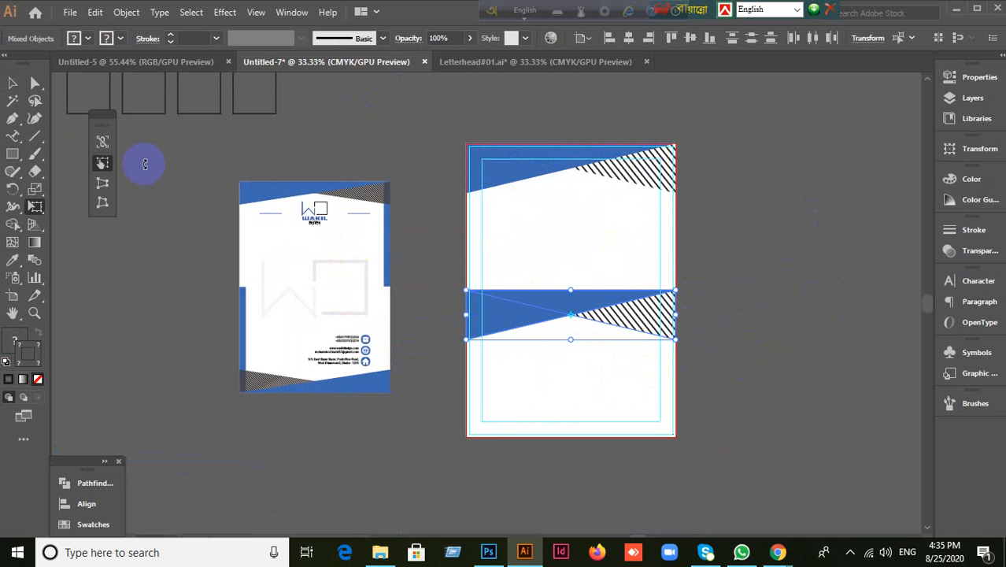
click(30, 91)
click(593, 408)
scroll(592, 404, up, 1)
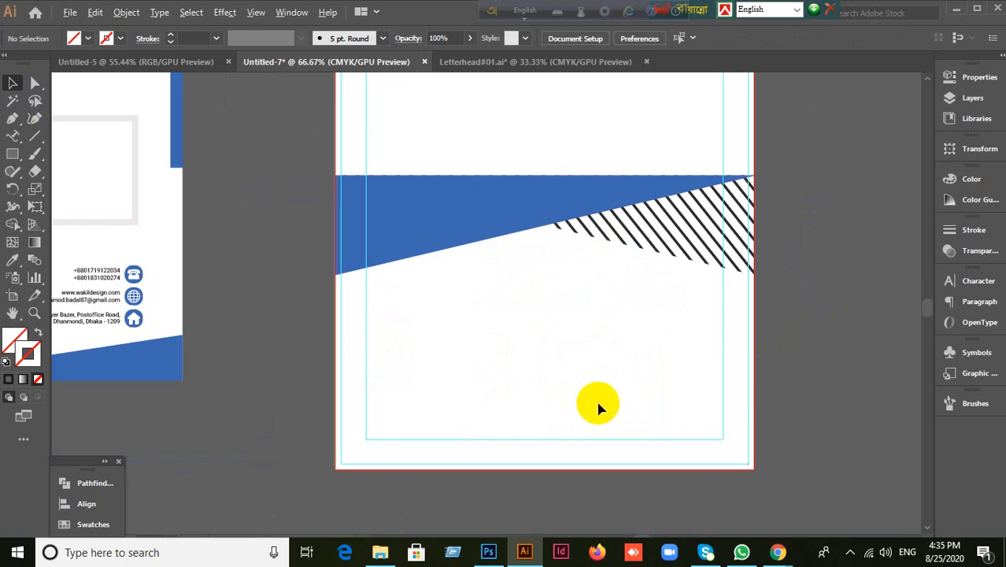
Step: Try selecting the copy's blue triangle and the top header band, undoing a stray move
click(607, 224)
mouse_move(372, 238)
mouse_down()
mouse_move(271, 317)
mouse_move(277, 323)
mouse_up()
key(ctrl+z)
scroll(741, 348, up, 1)
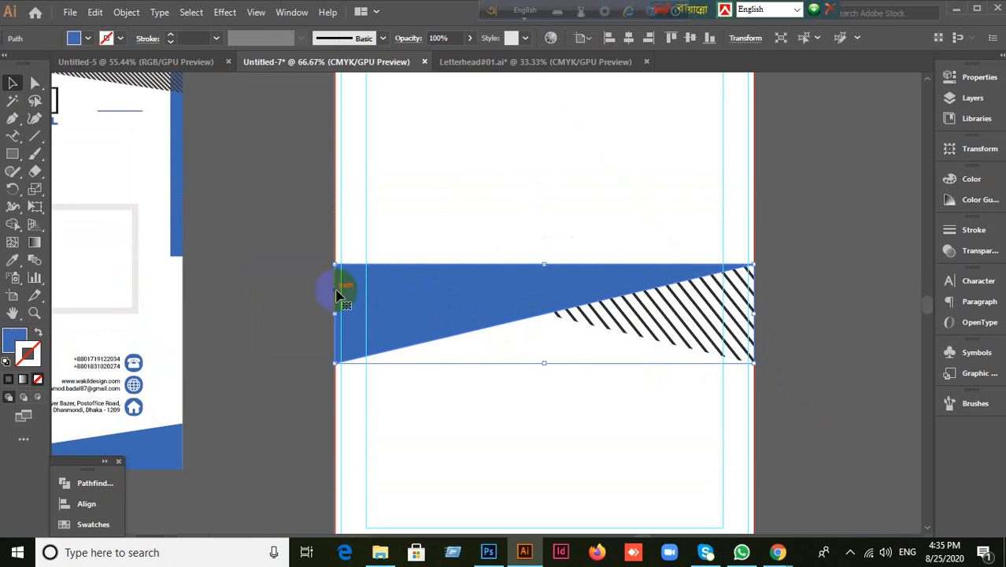
scroll(348, 288, up, 2)
drag(246, 106, 651, 191)
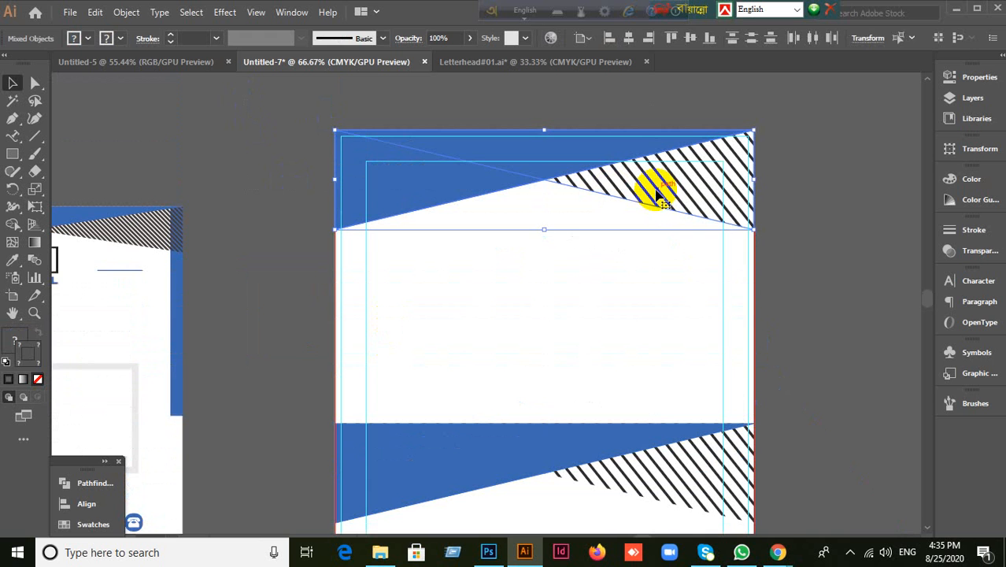
click(835, 315)
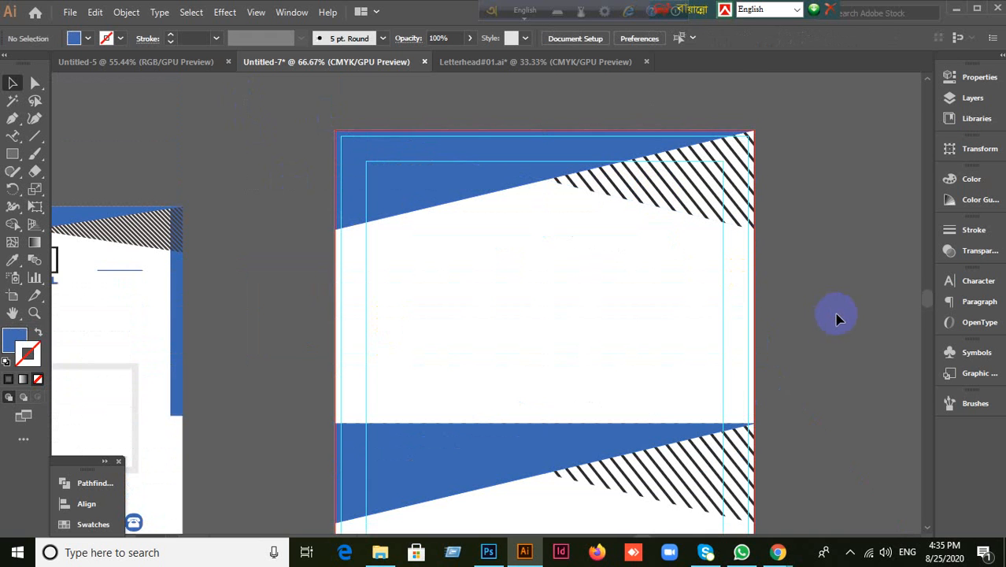
scroll(838, 318, down, 2)
scroll(837, 317, down, 2)
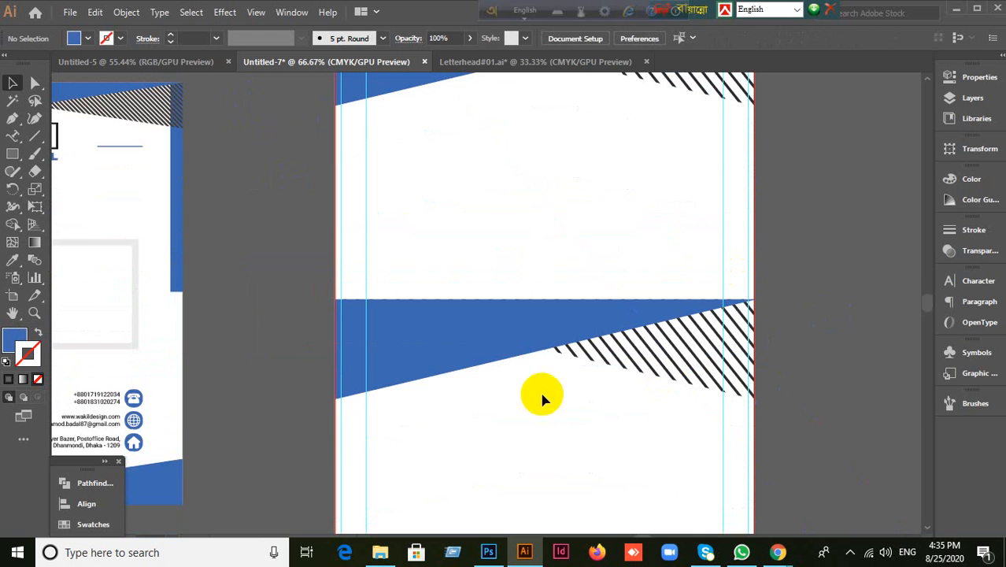
Step: Rotate the copied band 180° so its hatching sits on the left
click(716, 368)
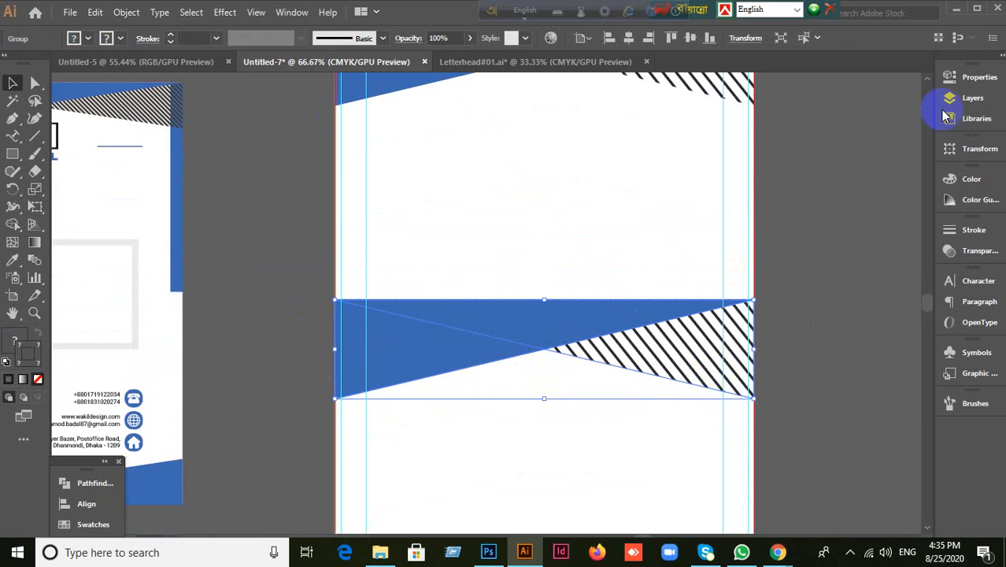
scroll(716, 250, down, 3)
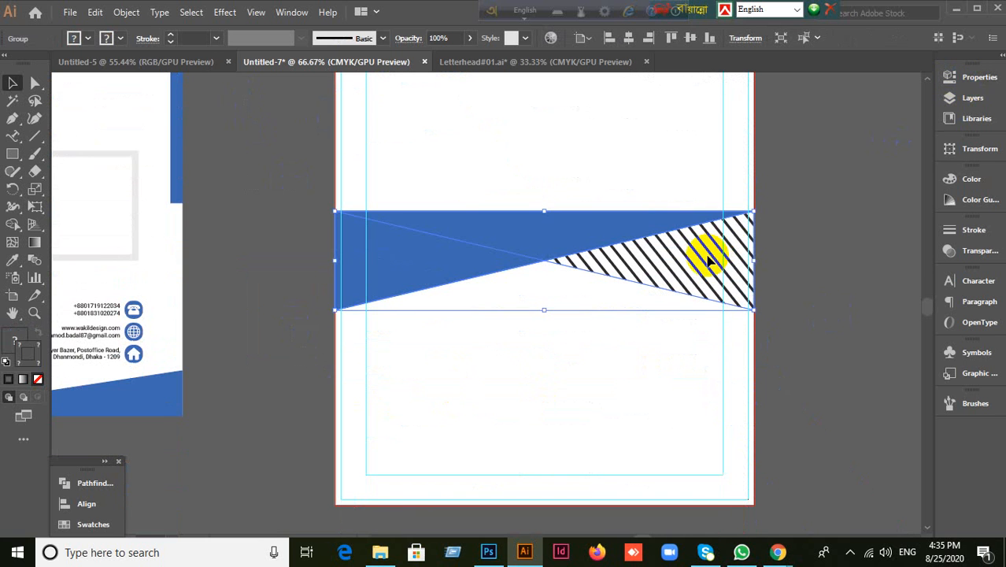
key(e)
mouse_move(771, 324)
mouse_down()
mouse_move(442, 370)
mouse_move(424, 251)
mouse_up()
key(ctrl+z)
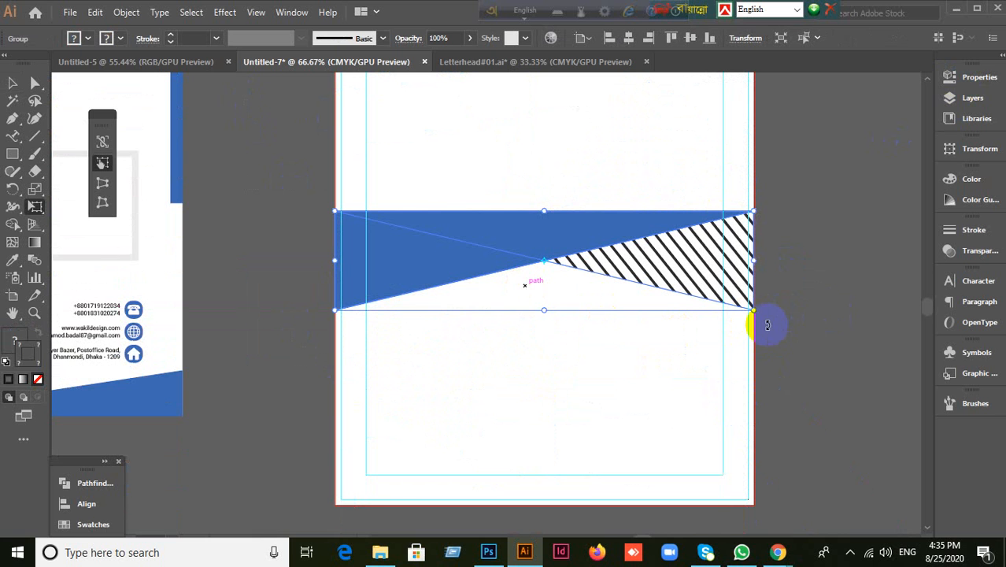
mouse_move(770, 310)
mouse_down()
mouse_move(766, 206)
mouse_move(689, 139)
mouse_move(554, 105)
mouse_move(442, 141)
mouse_move(414, 179)
mouse_up()
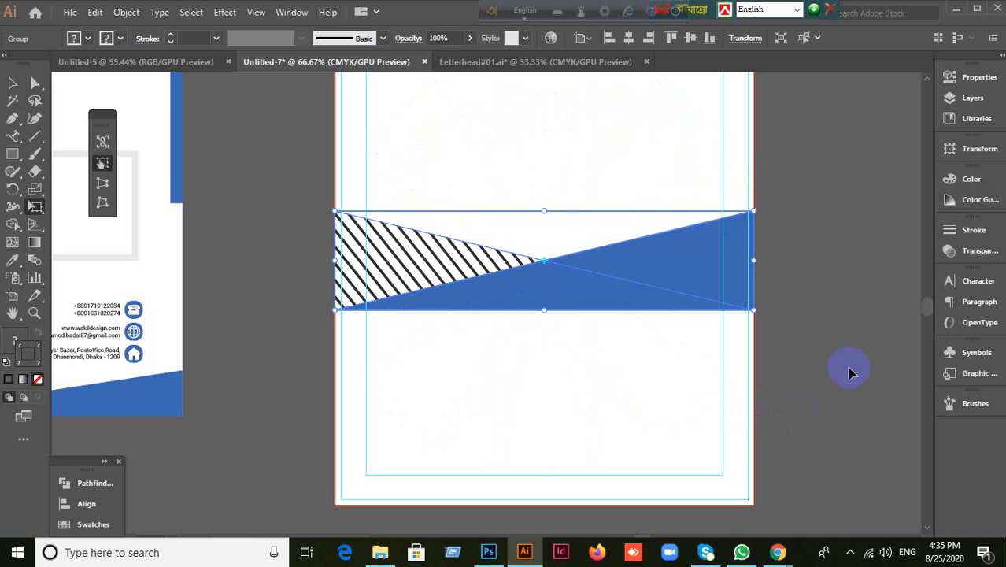
click(13, 82)
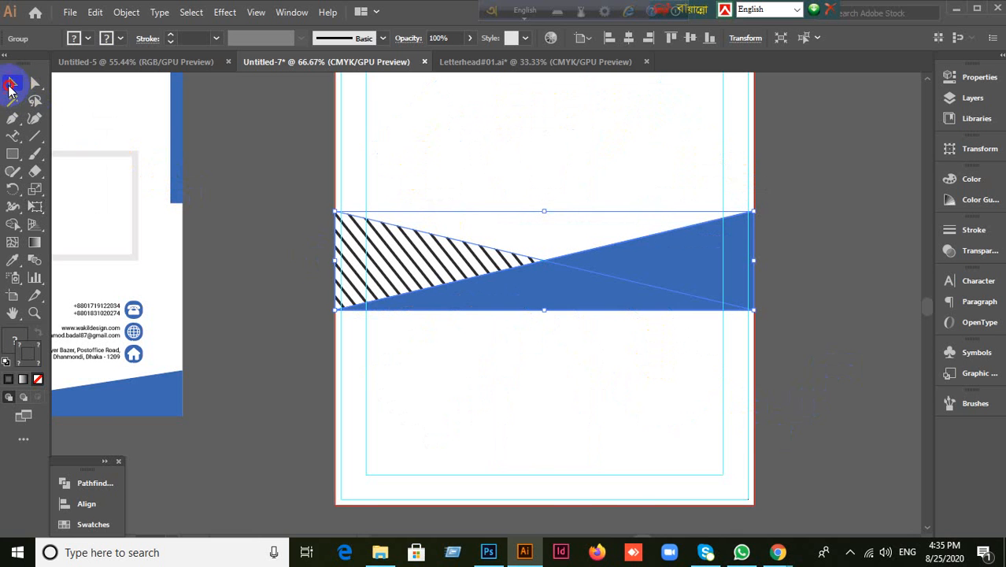
click(657, 401)
scroll(658, 402, down, 2)
scroll(658, 401, up, 1)
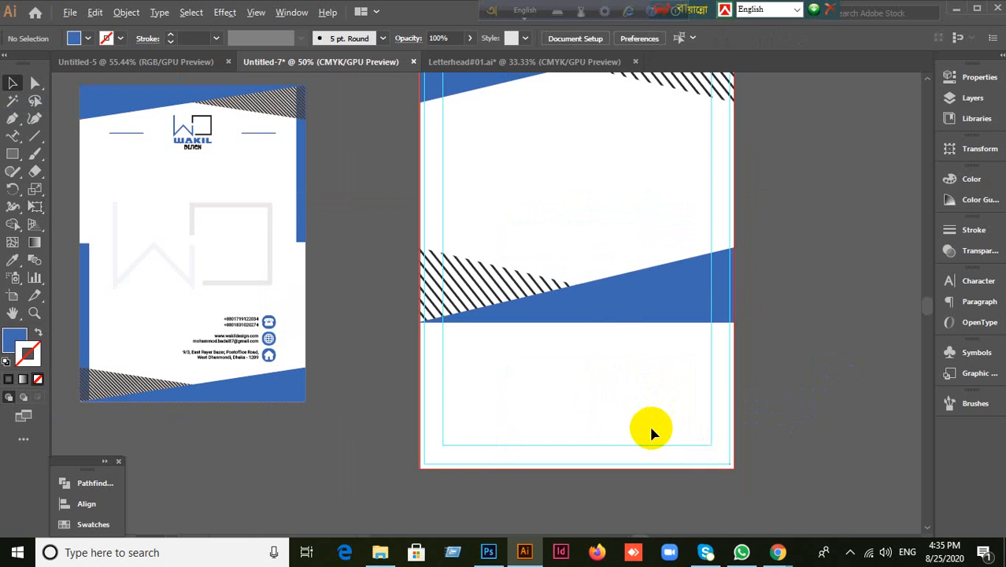
Step: Align the flipped band to the bottom of the artboard
click(612, 319)
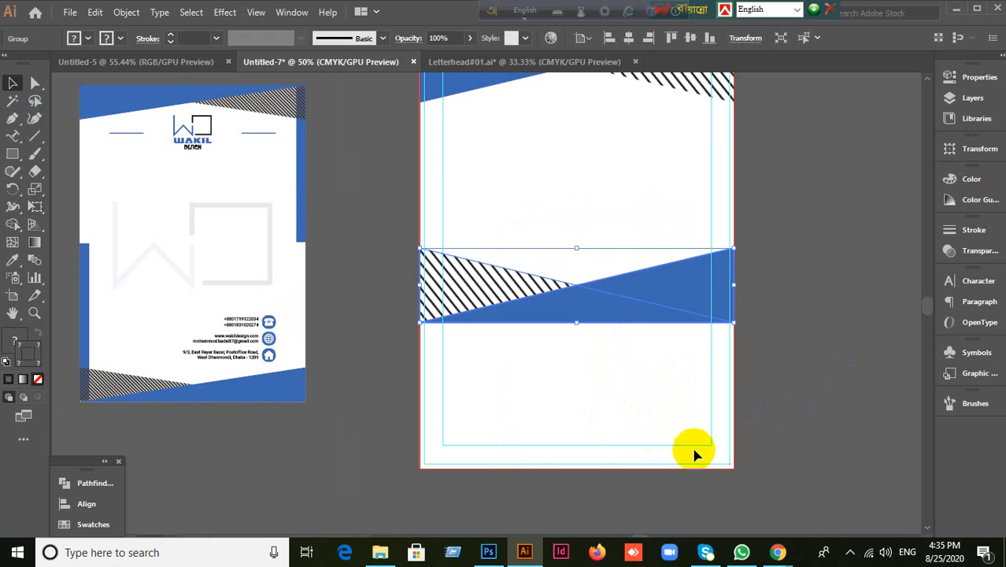
click(94, 507)
click(274, 517)
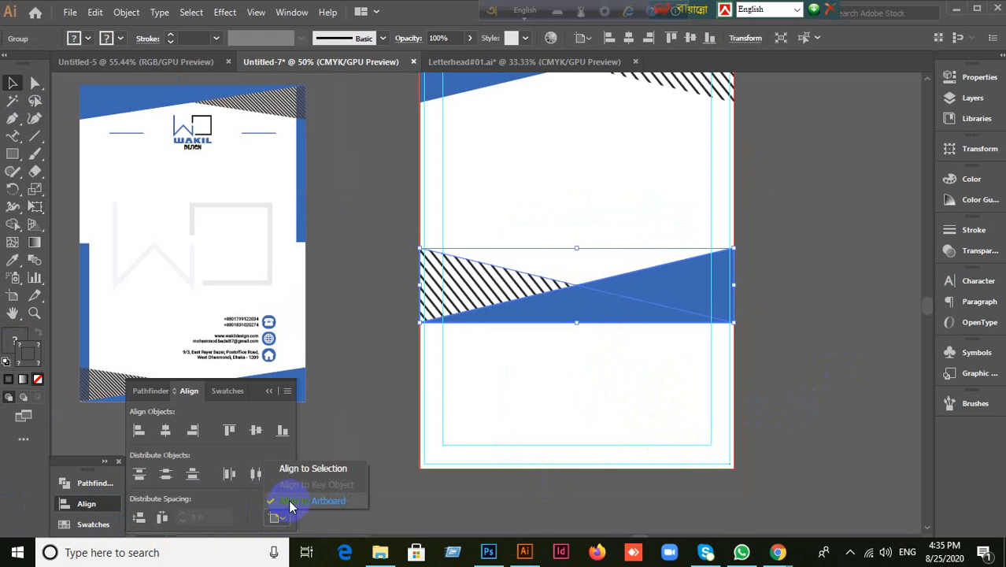
click(290, 502)
click(282, 430)
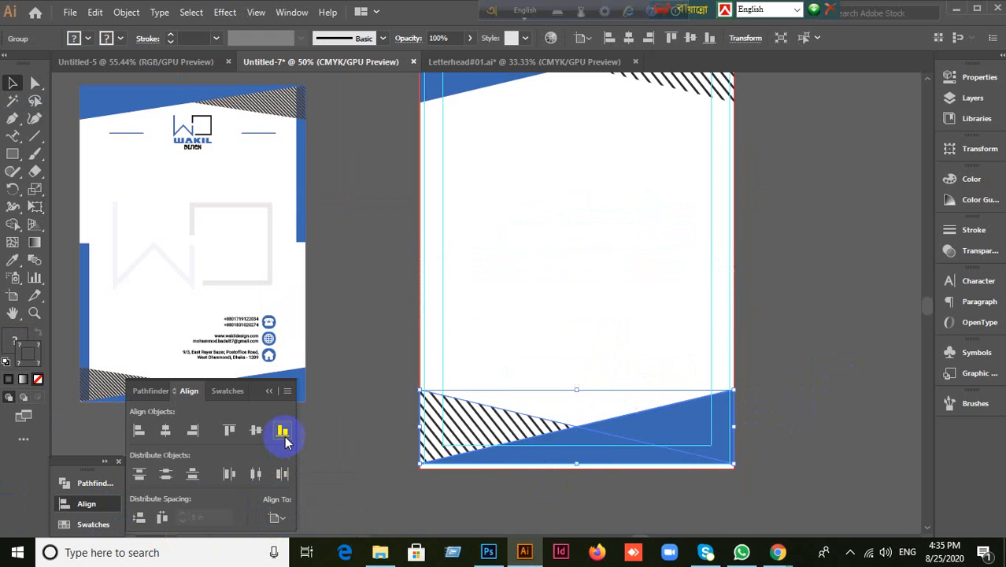
Step: Nudge the footer band down 0.13 in so it sits flush with the page edge
click(375, 480)
scroll(664, 498, up, 2)
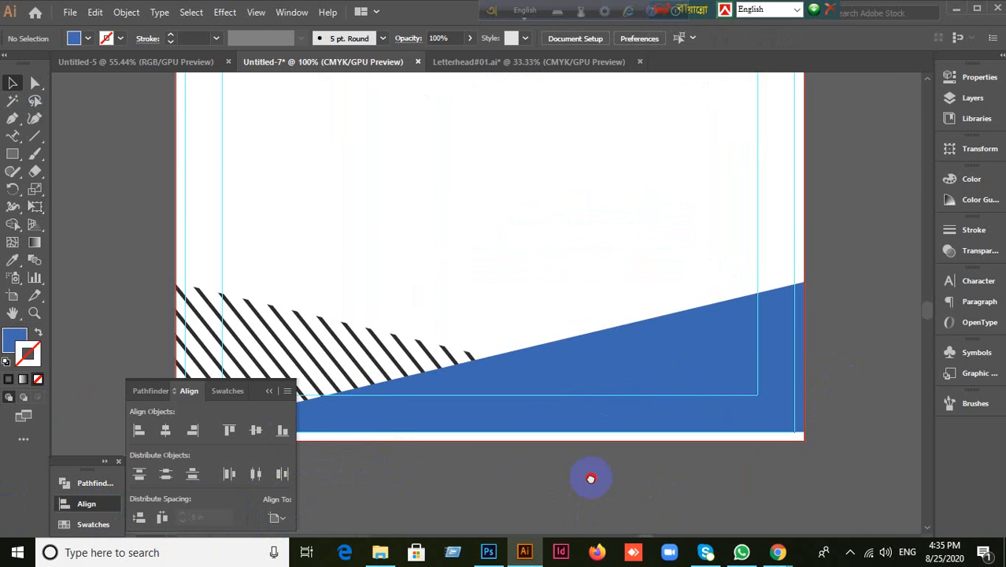
drag(590, 478, 694, 425)
drag(554, 342, 555, 351)
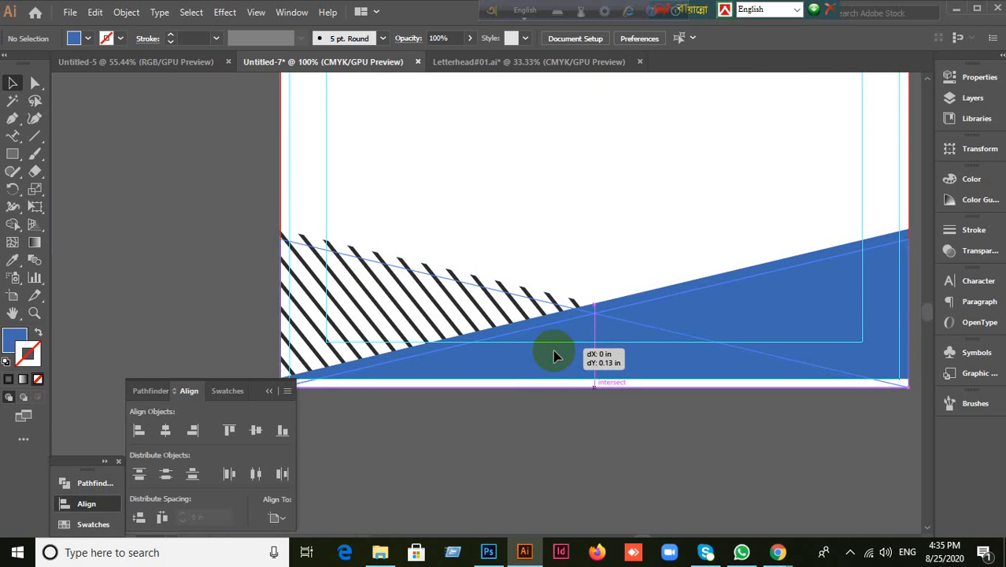
drag(554, 356, 555, 358)
click(777, 552)
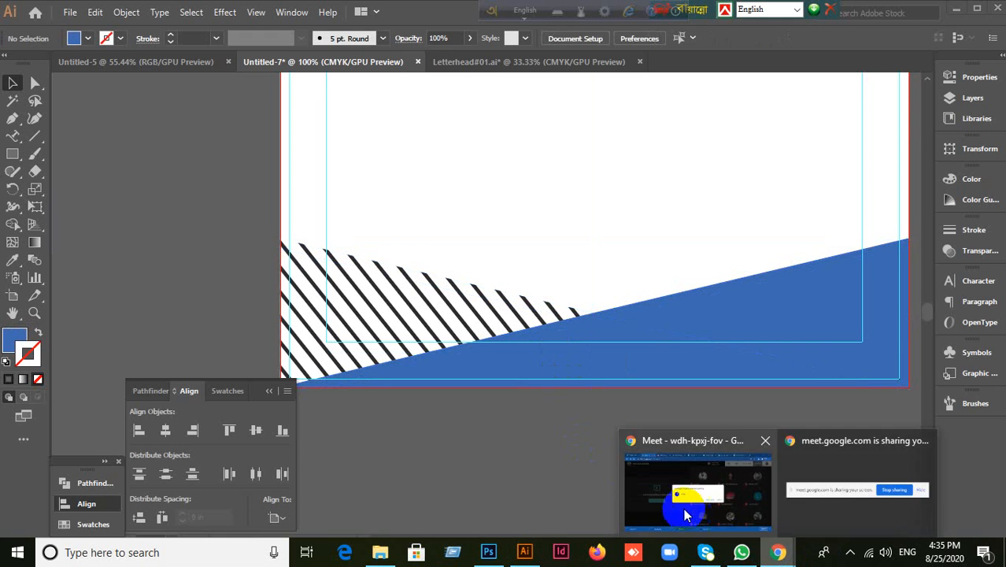
Step: Admit the waiting guest in the Meet window, minimize Photoshop, and return to Illustrator
click(685, 513)
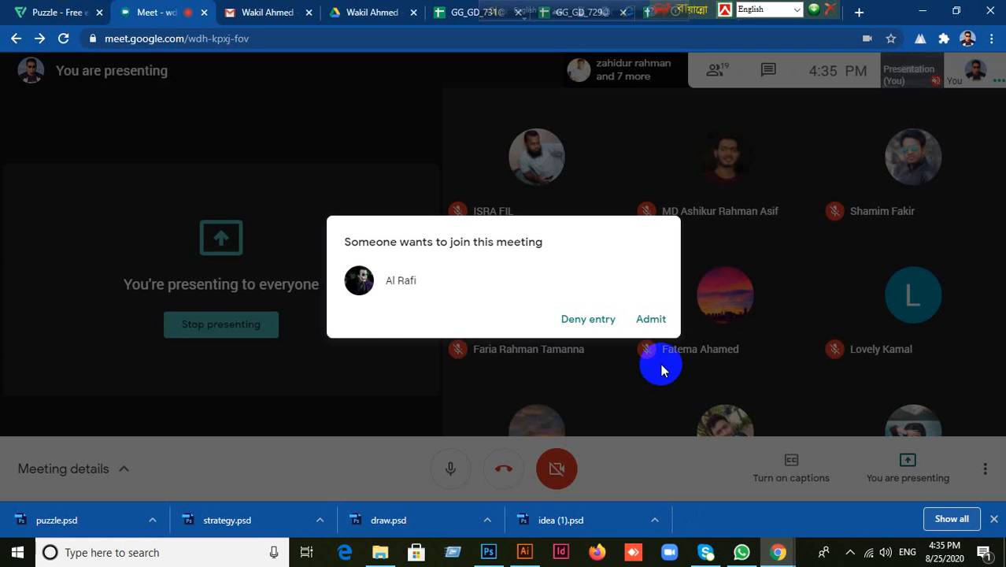
click(656, 323)
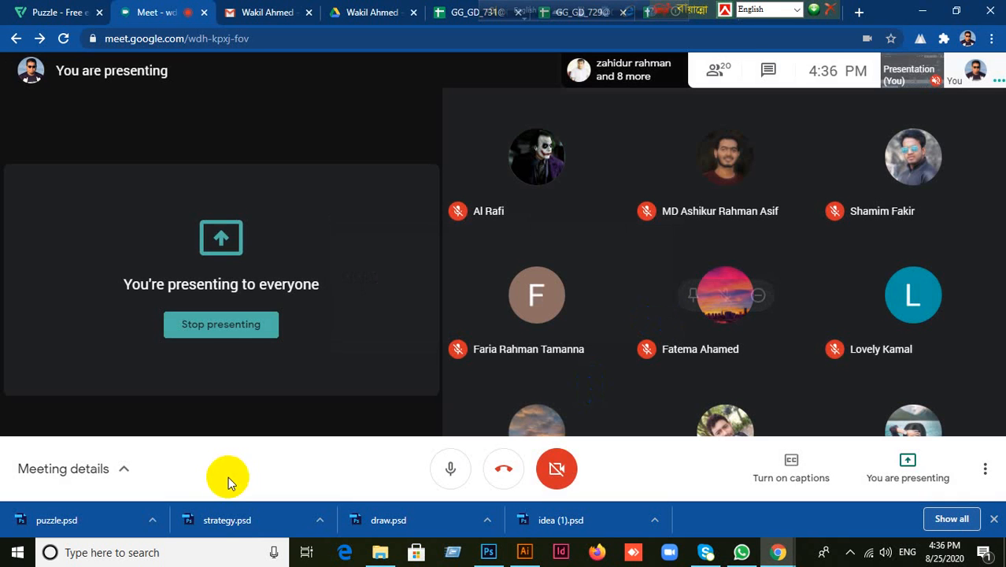
click(488, 547)
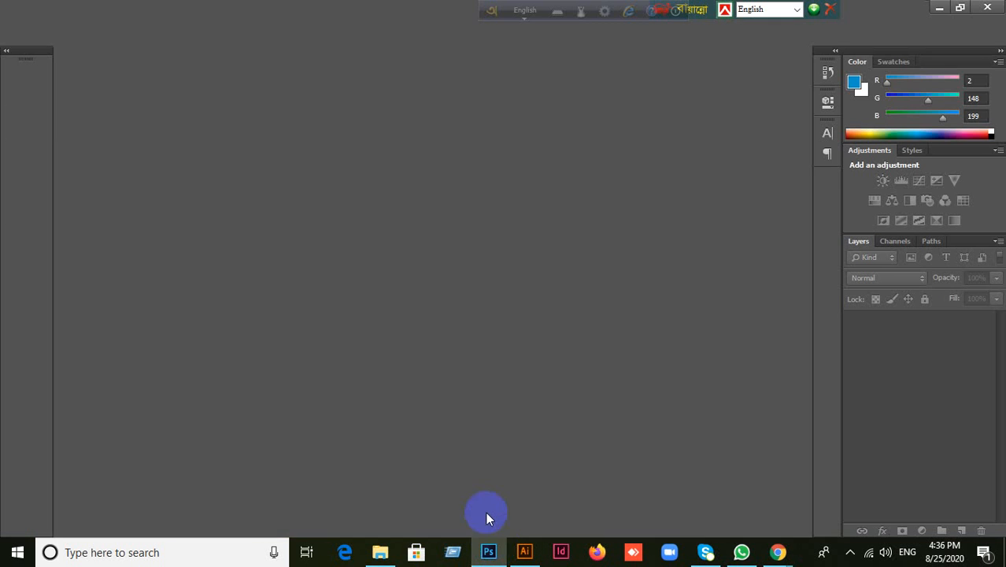
click(935, 10)
click(525, 550)
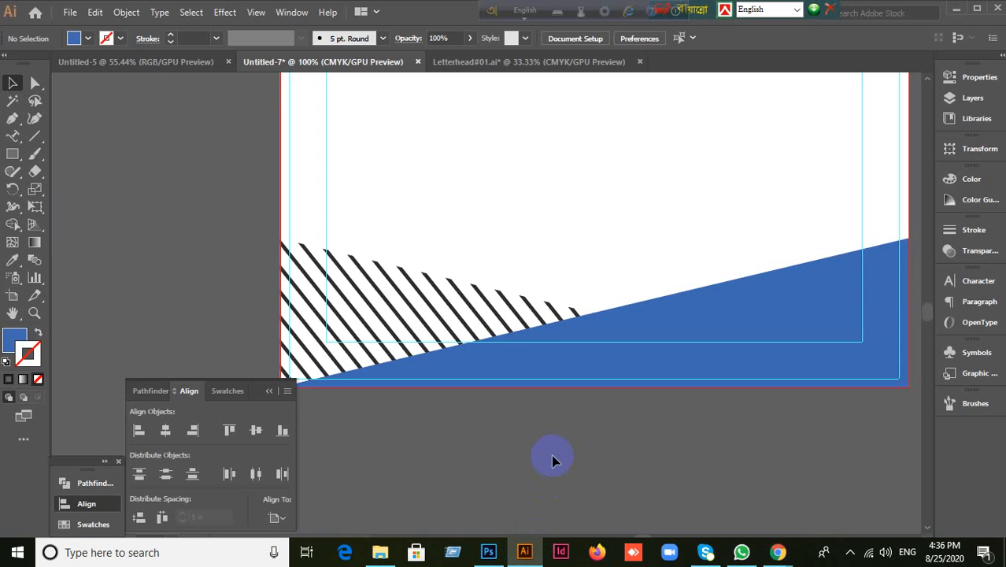
Step: Copy the WAKIL logo from the left letterhead onto the right artboard
scroll(554, 461, down, 3)
drag(726, 307, 741, 335)
click(201, 133)
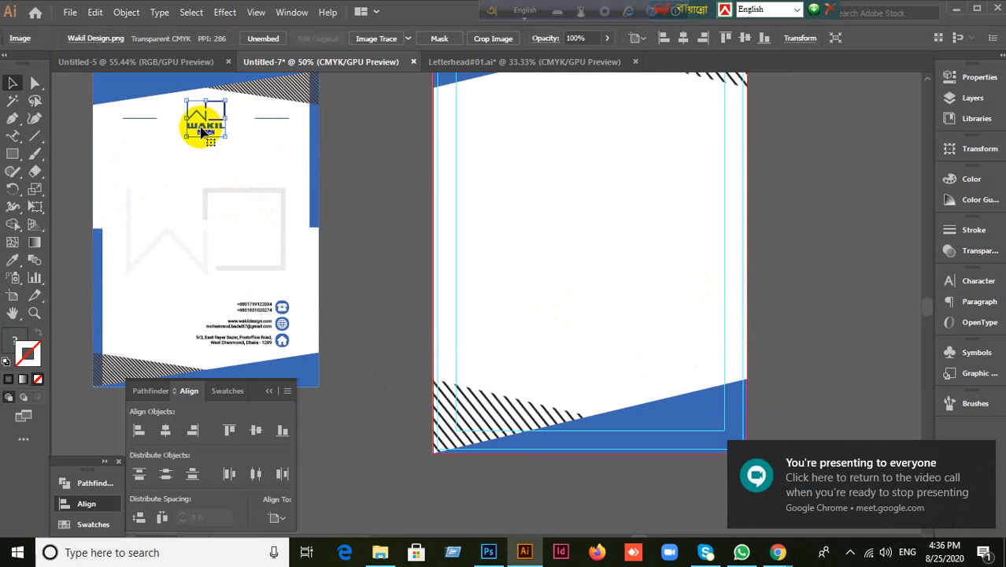
click(355, 180)
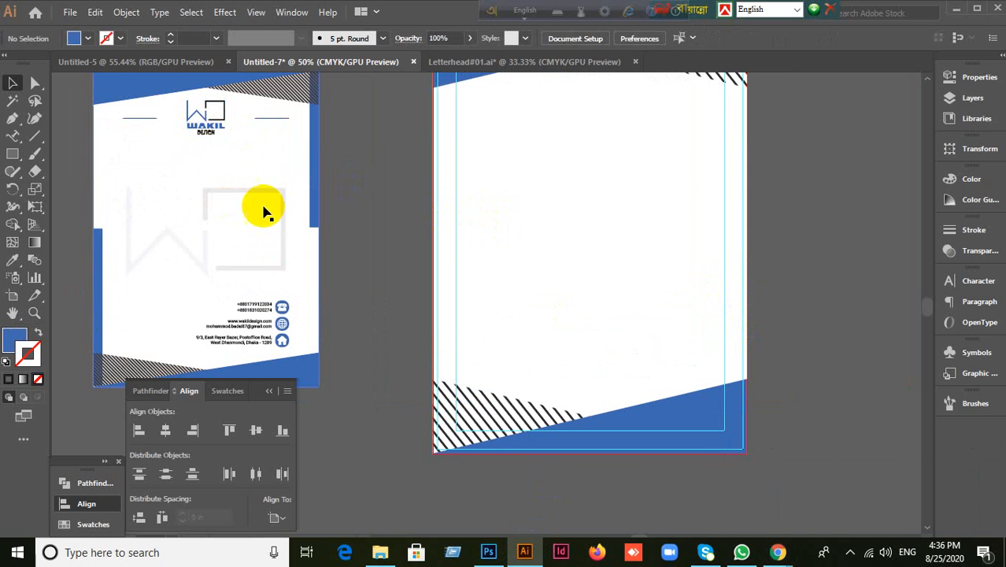
click(203, 132)
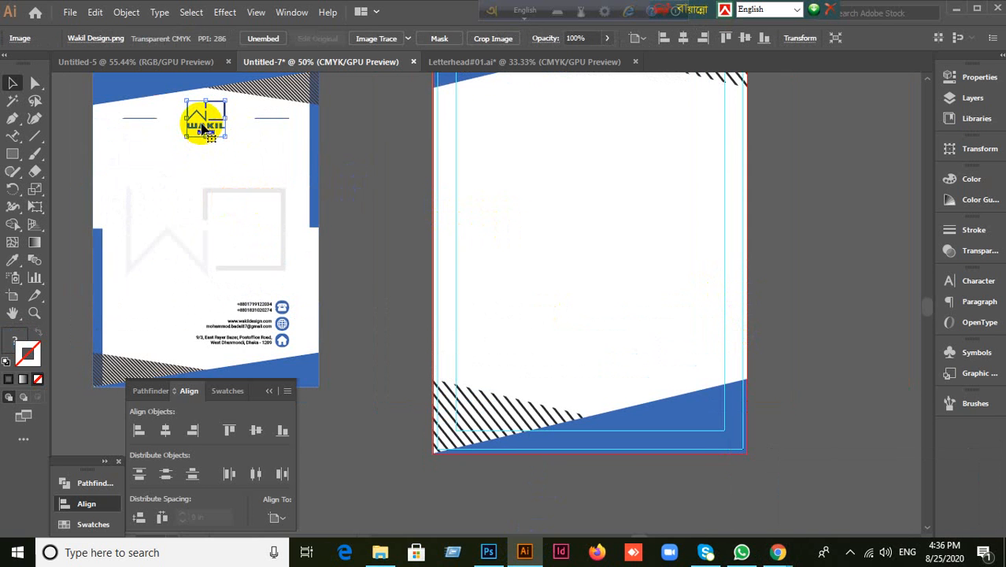
drag(204, 130, 553, 165)
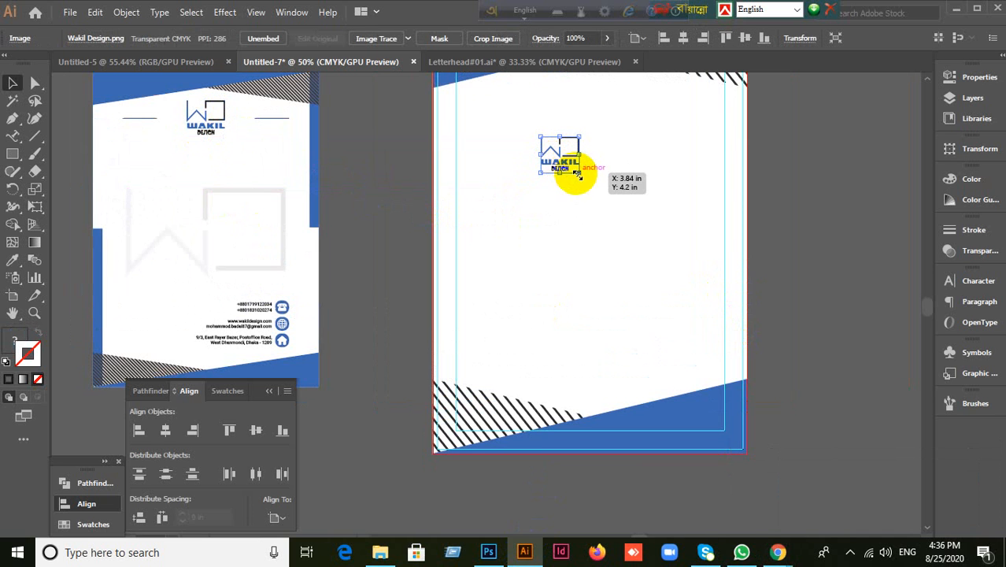
Step: Enlarge the logo copy and centre it horizontally and vertically on the artboard
drag(579, 173, 687, 273)
drag(602, 207, 666, 259)
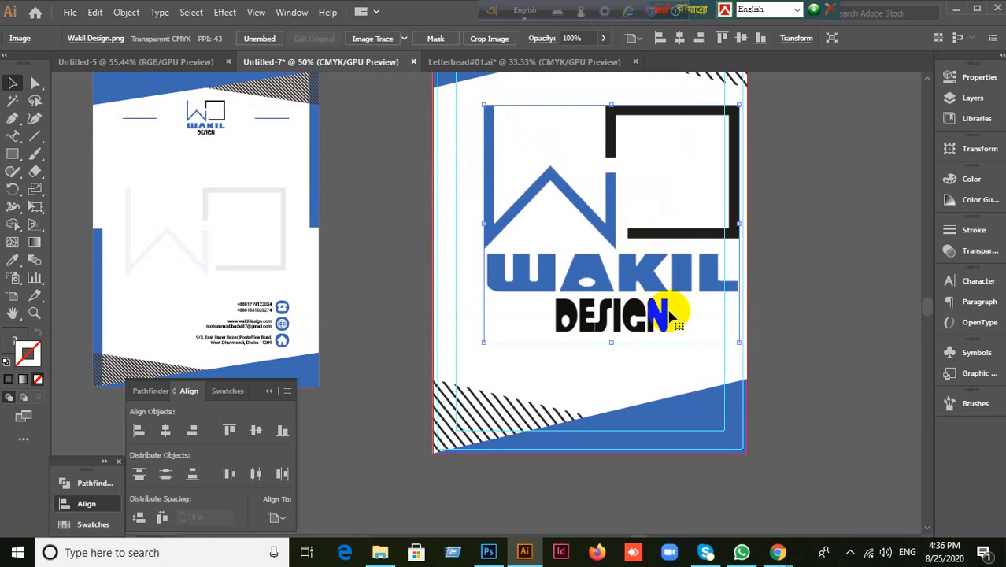
drag(738, 338, 701, 303)
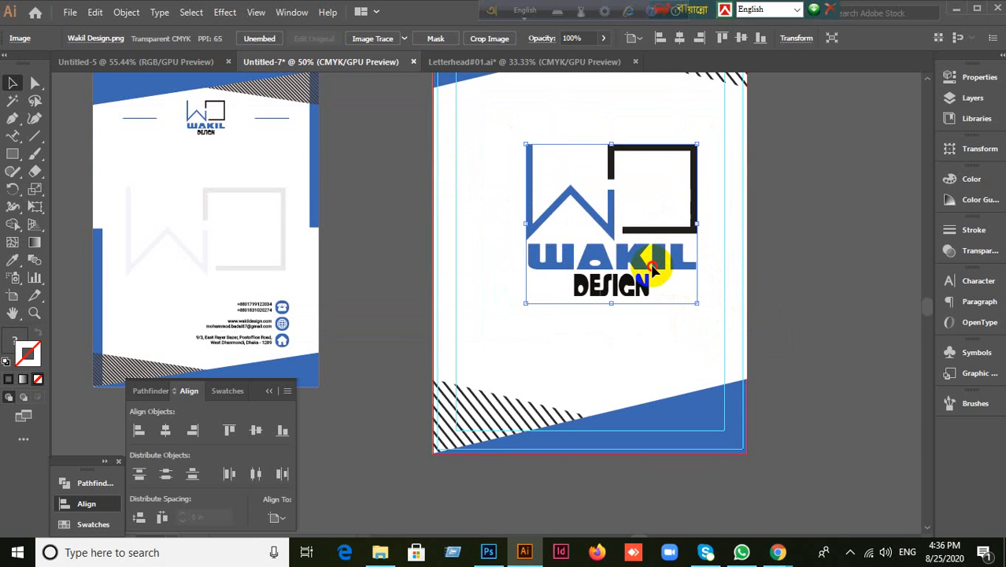
click(275, 517)
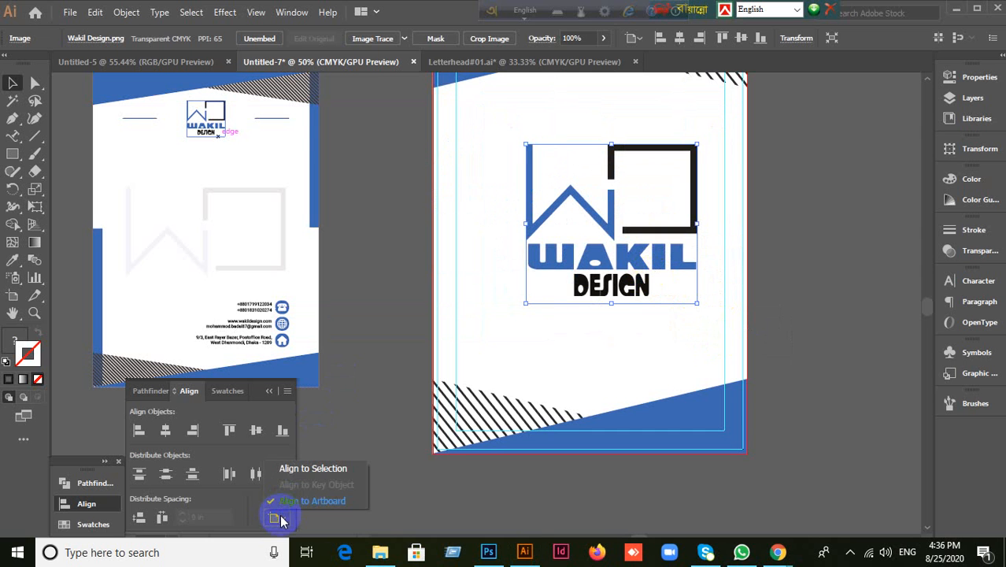
click(281, 498)
click(256, 430)
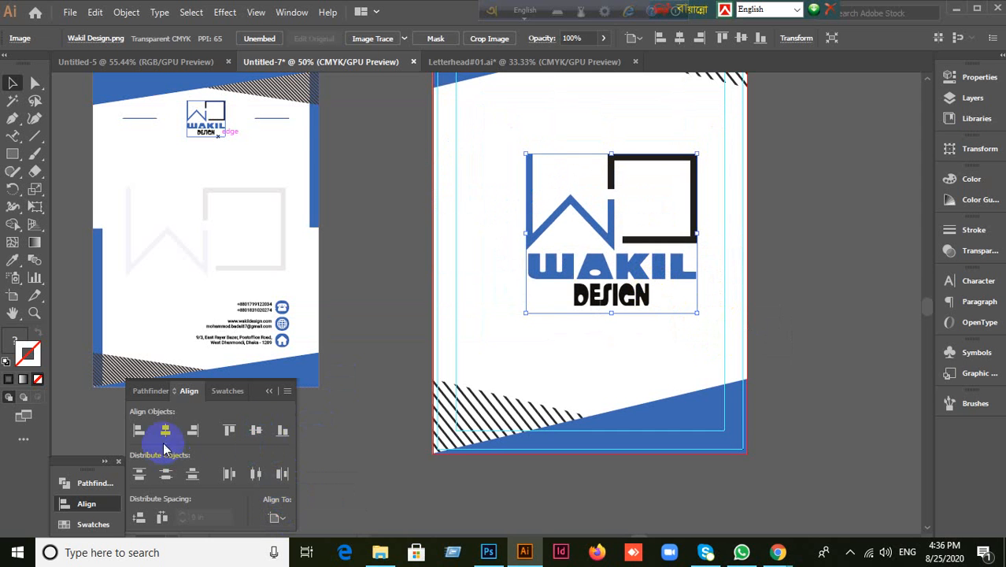
click(165, 431)
click(778, 281)
click(651, 272)
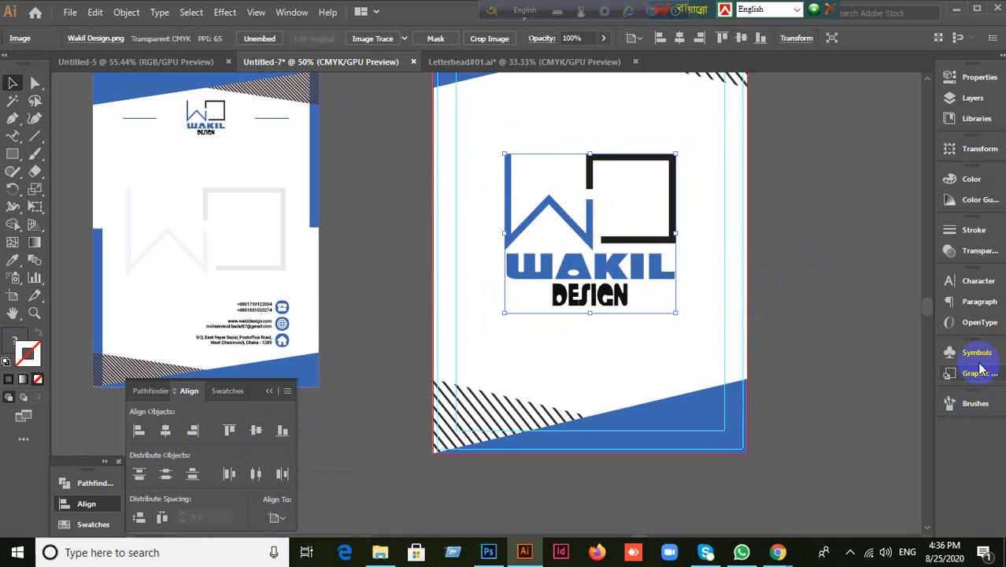
Step: Try 7% opacity on the logo, then undo back to the full-strength logo
click(982, 259)
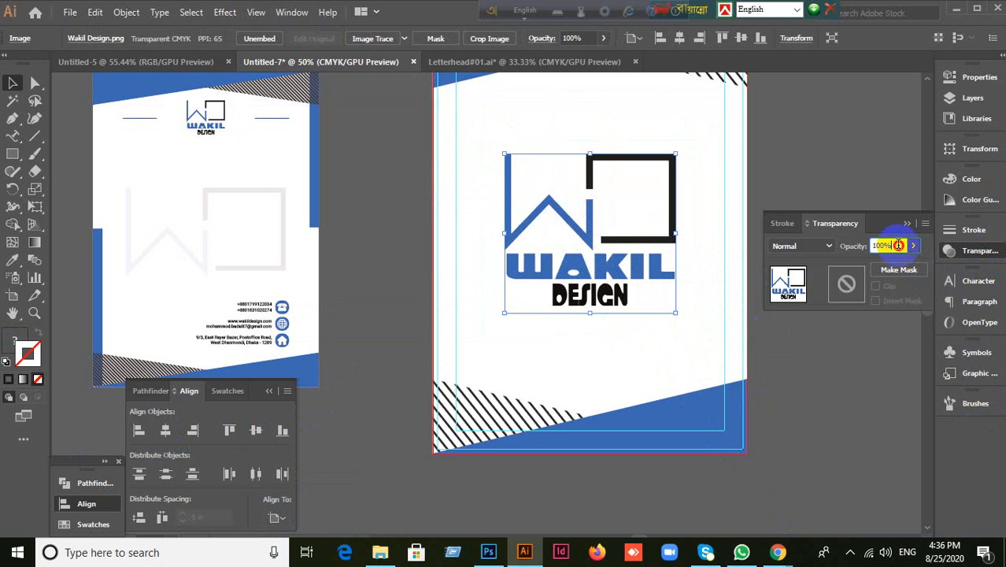
click(898, 245)
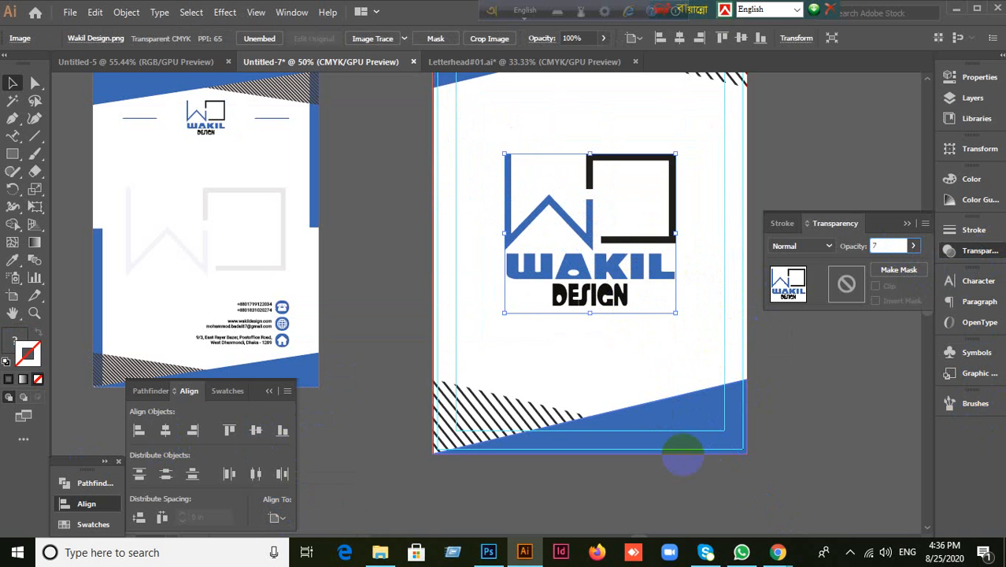
key(Return)
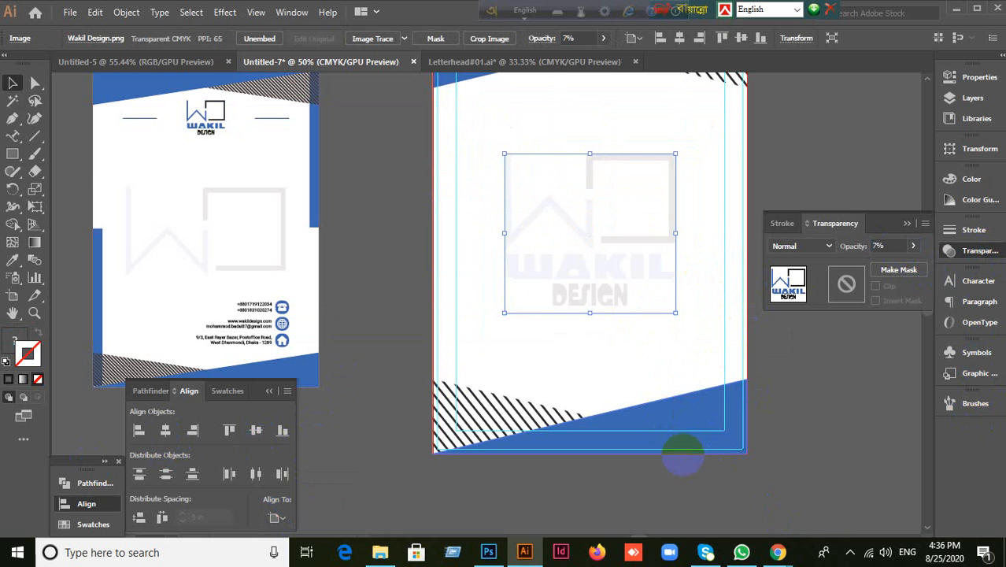
click(868, 425)
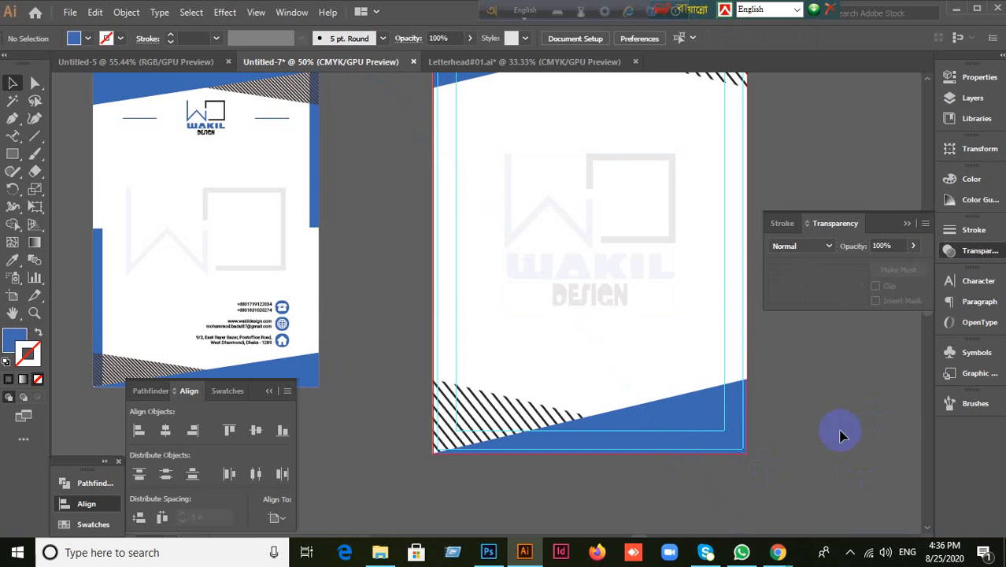
key(ctrl+z)
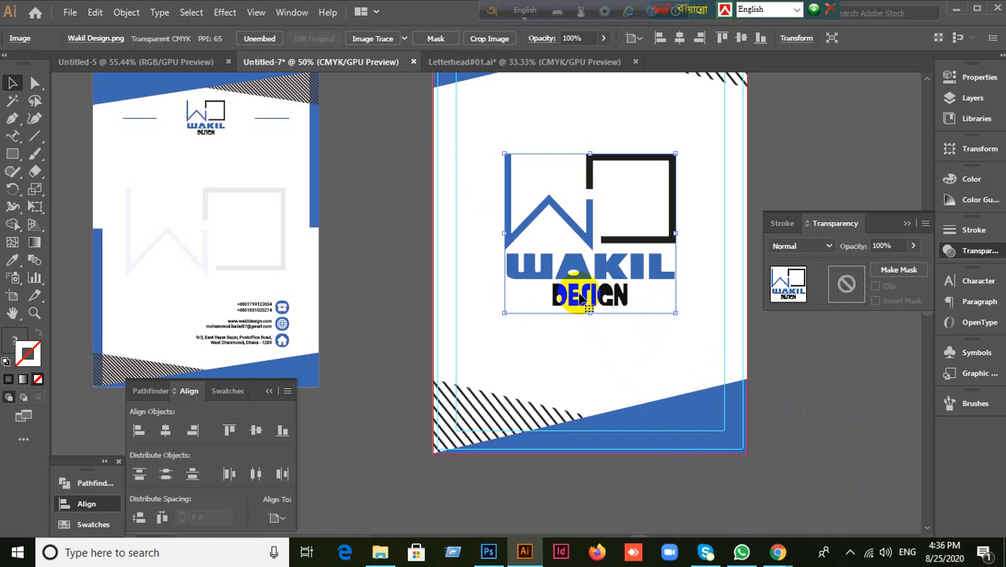
key(ctrl+shift+z)
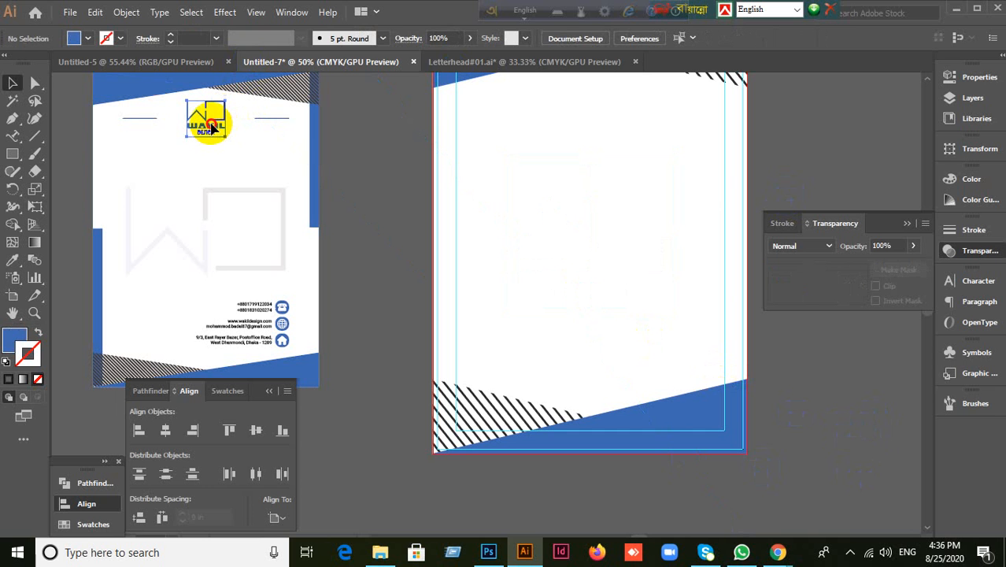
click(213, 127)
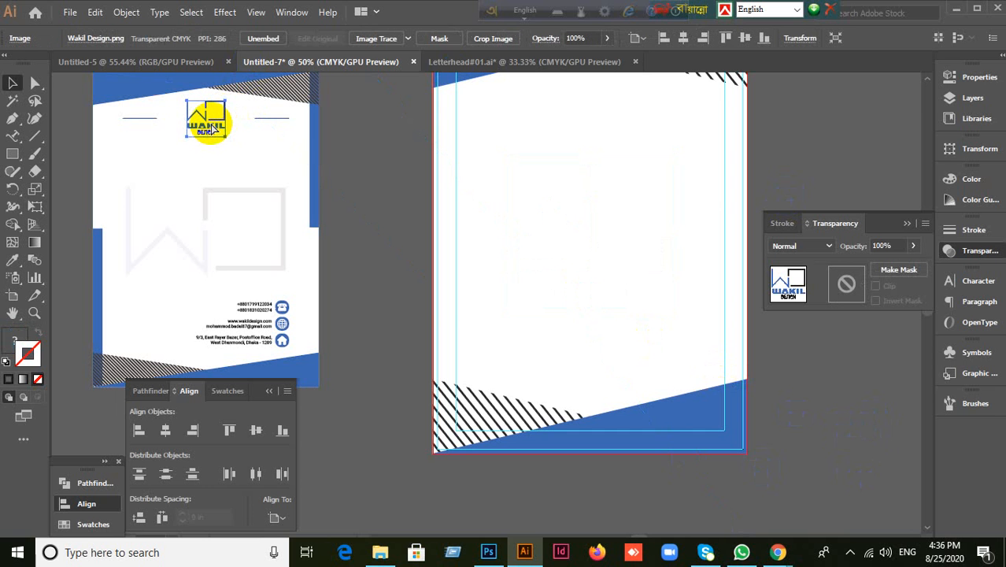
key(ctrl+z)
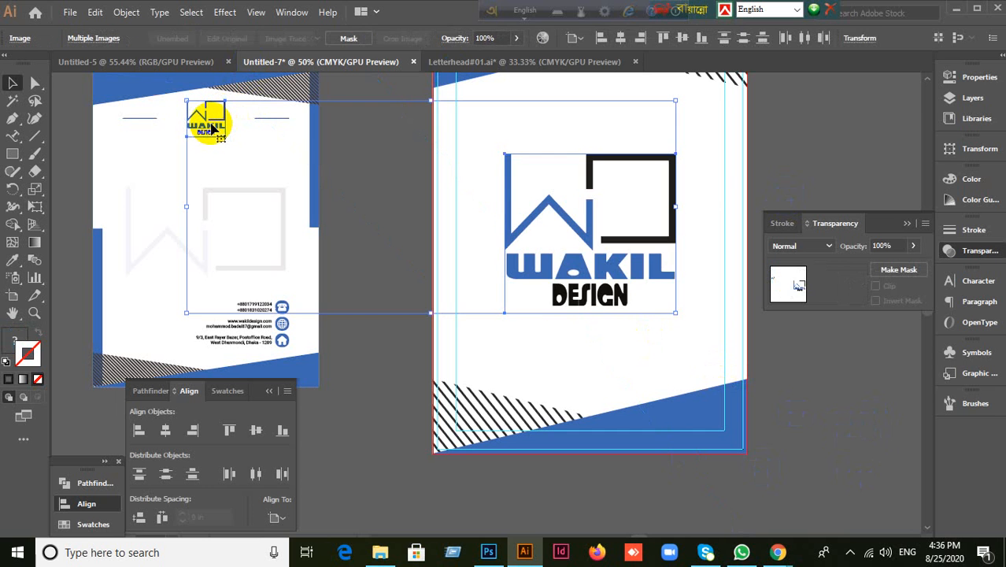
click(801, 384)
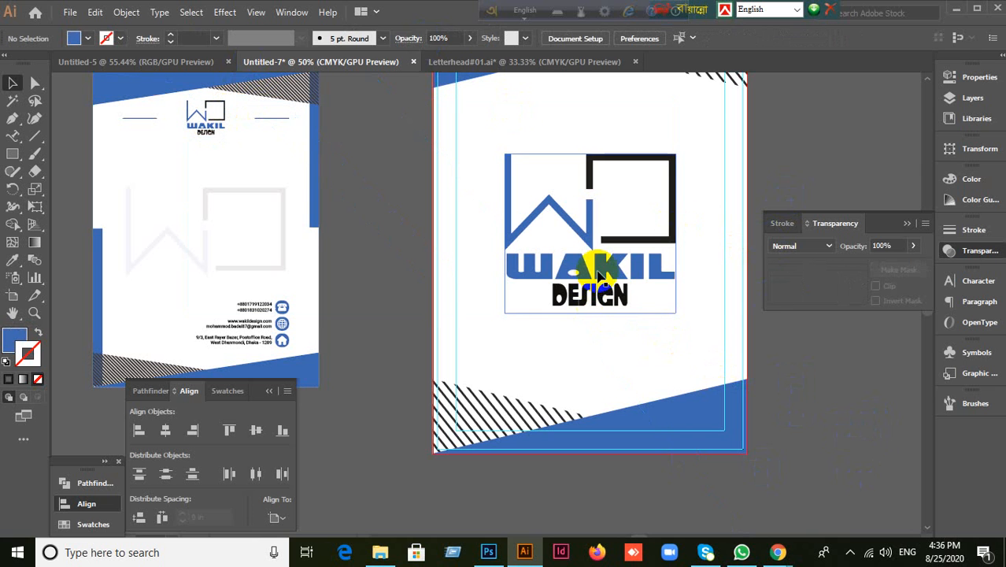
Step: Re-centre the large logo horizontally and vertically on the artboard
drag(592, 274, 511, 246)
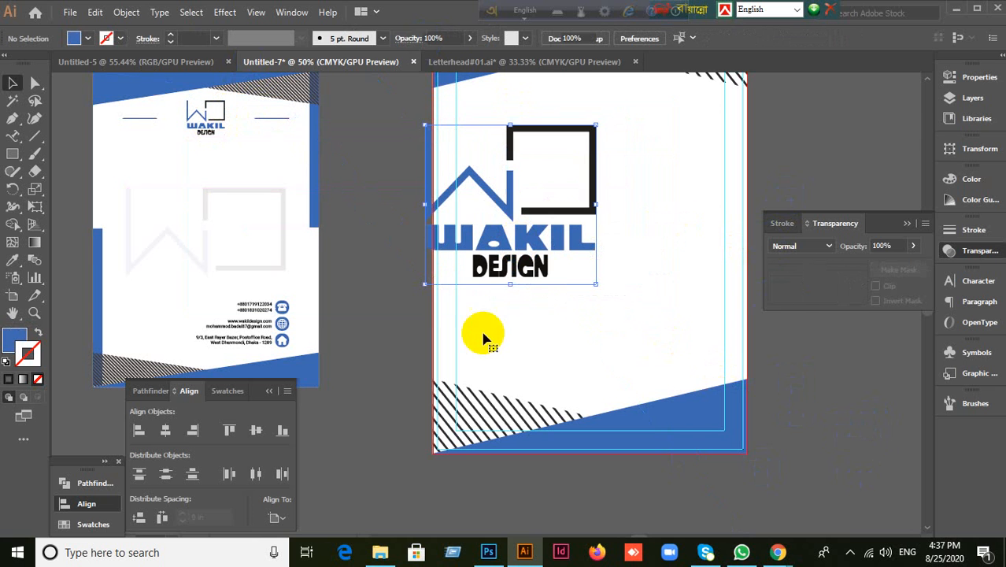
click(277, 518)
click(307, 506)
click(255, 430)
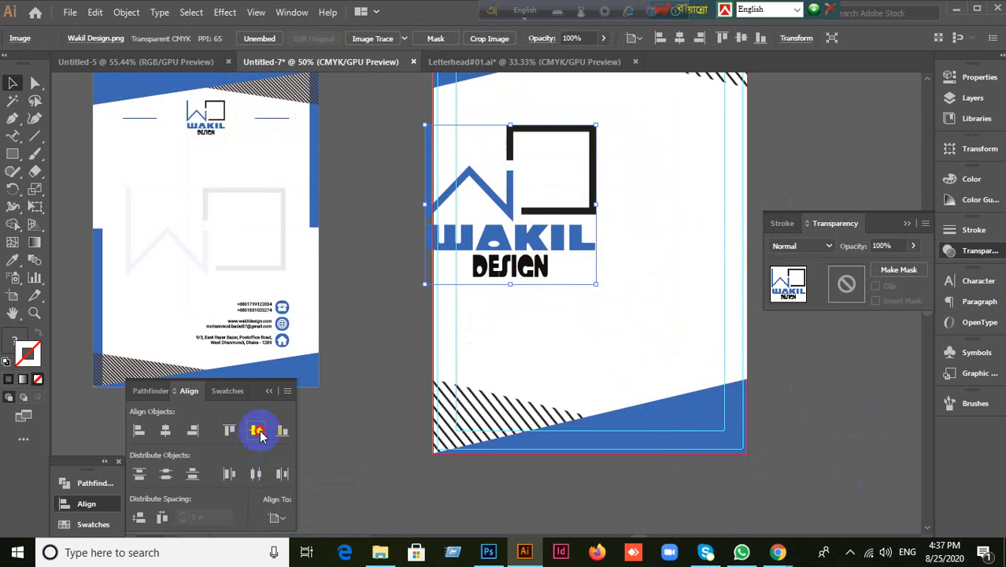
click(165, 430)
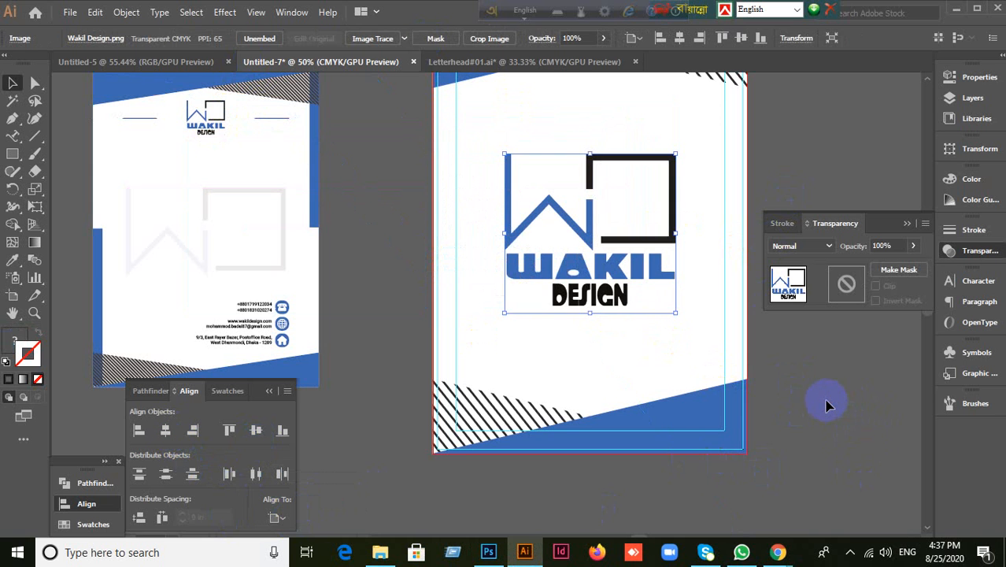
click(827, 406)
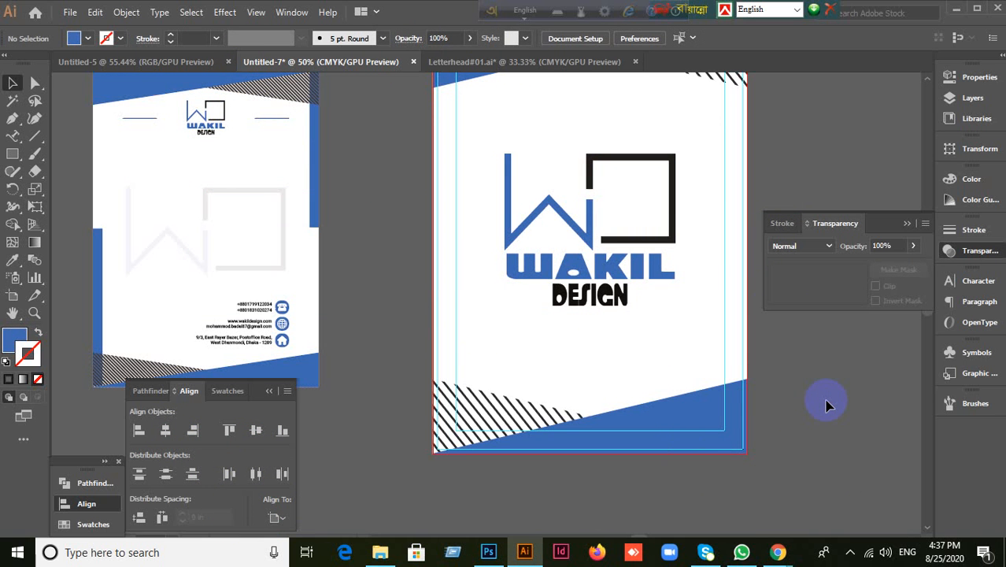
click(607, 293)
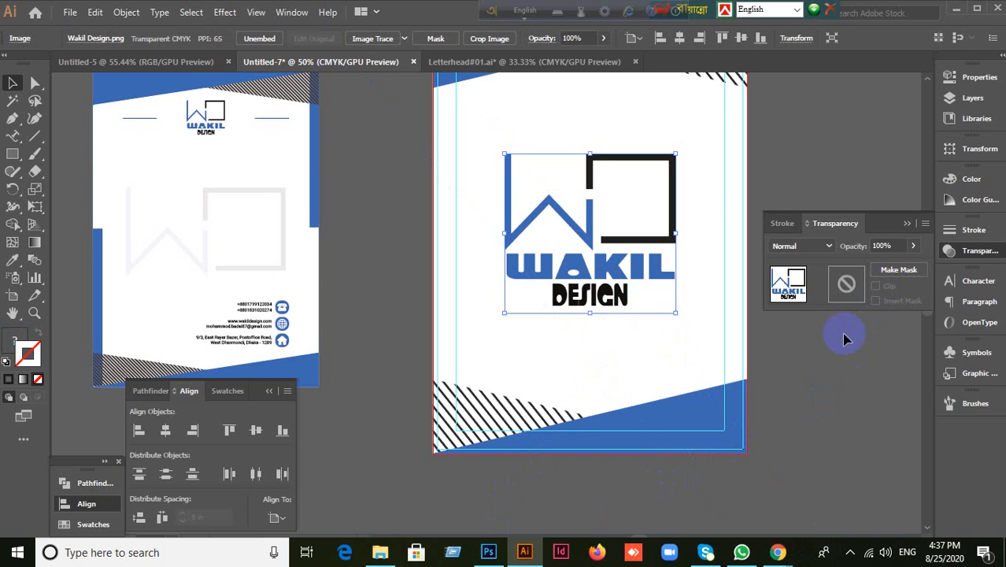
Step: Set the logo's opacity to 7% and check the faint watermark
drag(900, 243, 844, 252)
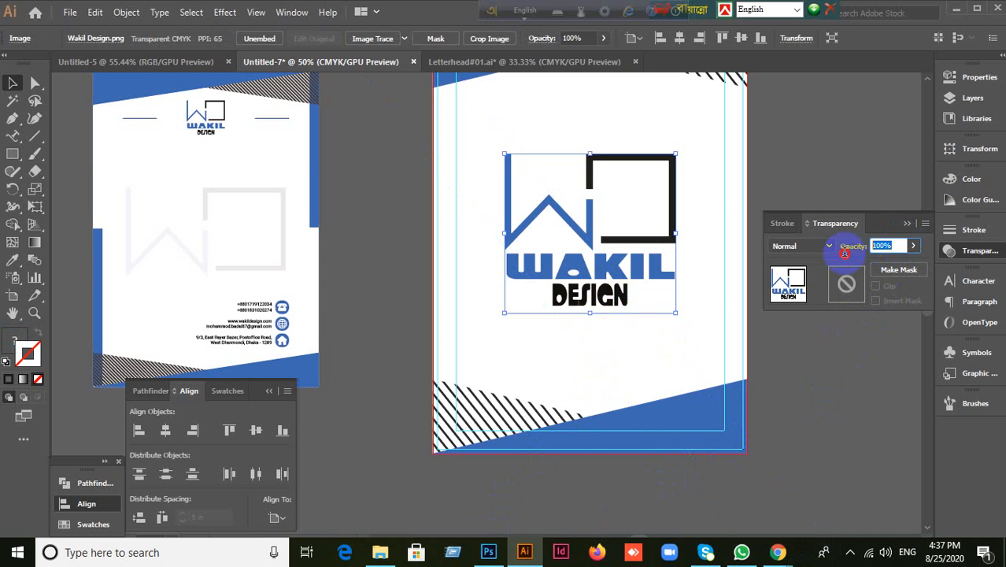
text(7)
key(Return)
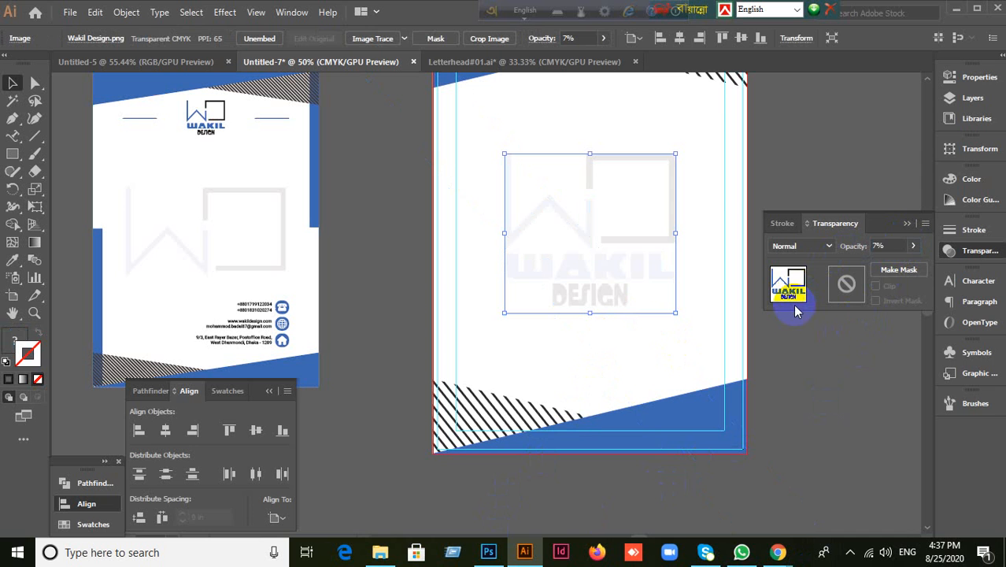
click(783, 346)
click(643, 276)
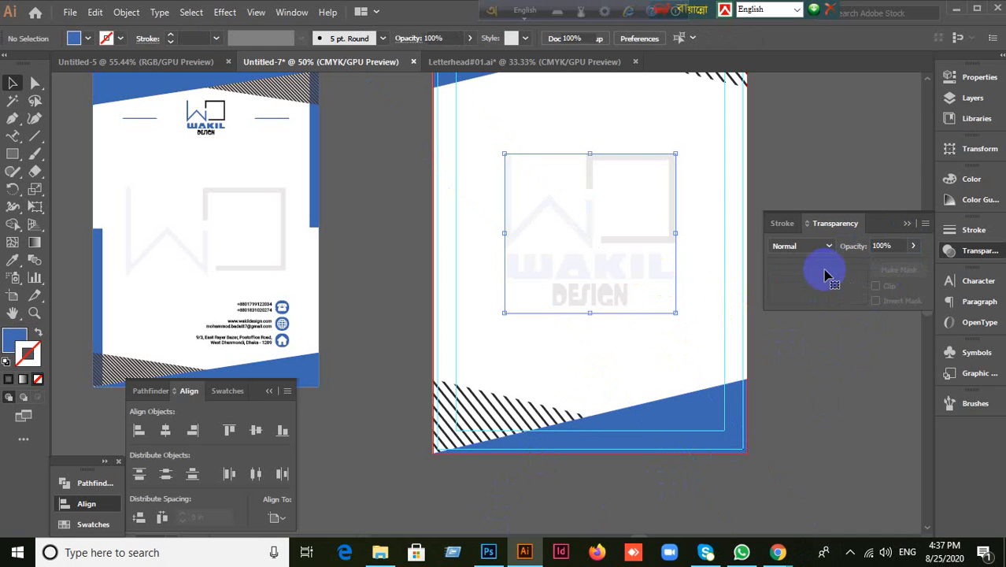
click(895, 243)
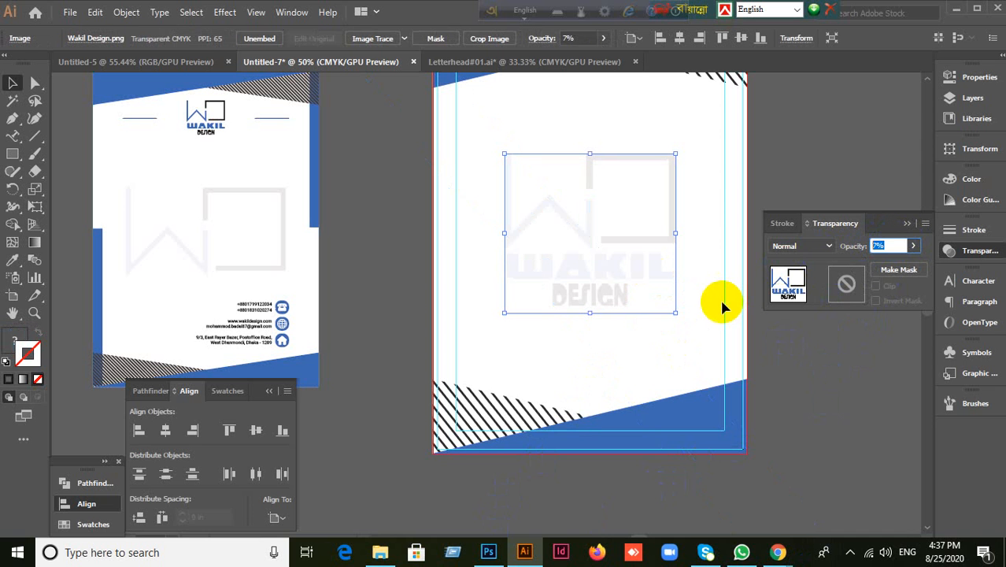
click(870, 380)
click(636, 302)
click(897, 251)
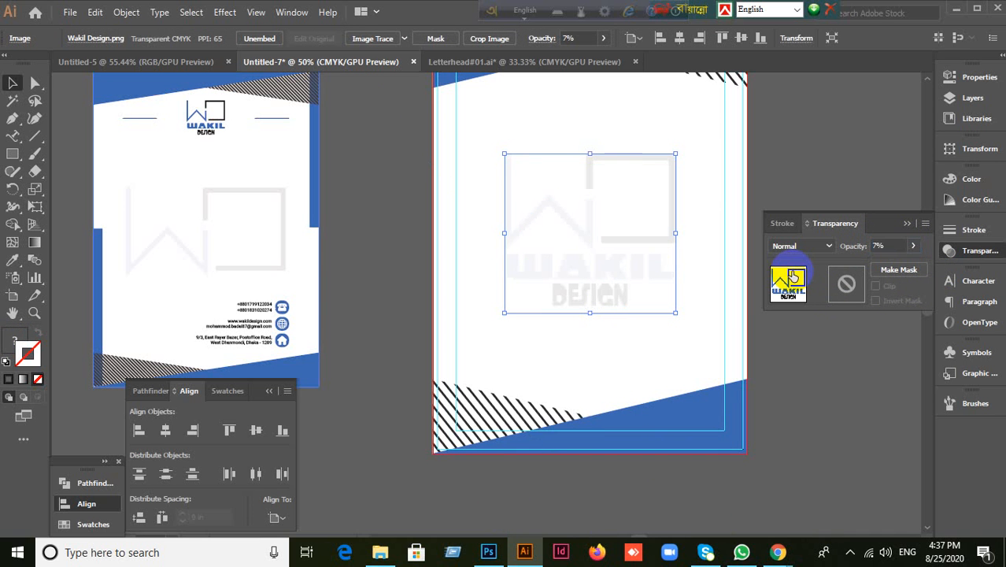
click(456, 366)
Step: Undo an accidental background move and lock the white background rectangle with Ctrl+2
scroll(494, 358, up, 1)
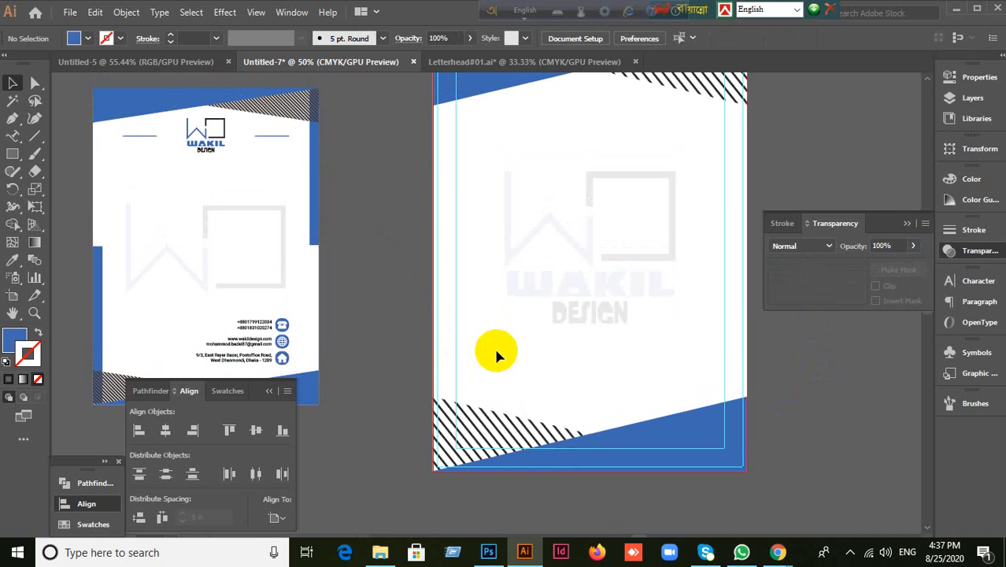
scroll(517, 335, down, 3)
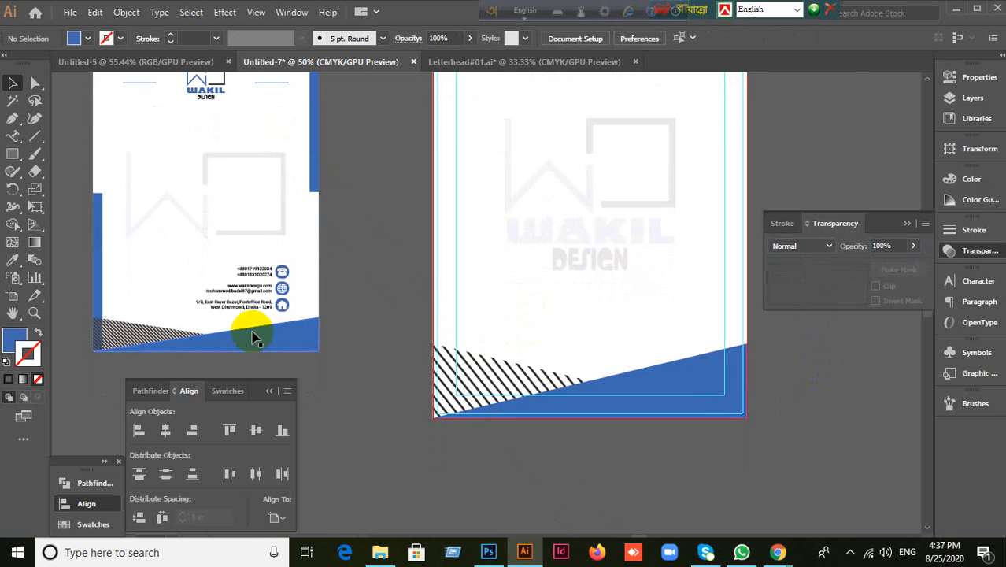
scroll(411, 384, up, 1)
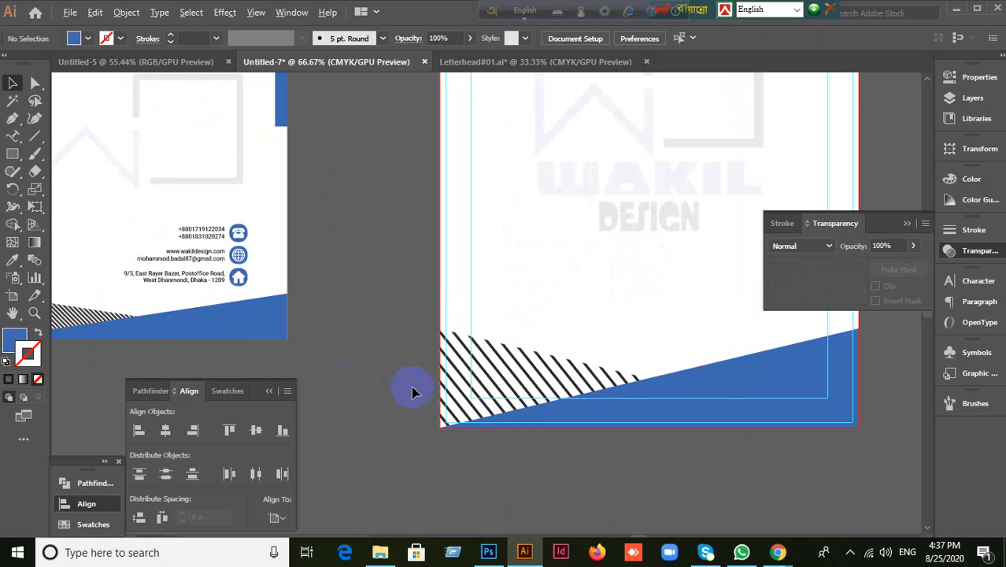
drag(129, 221, 205, 255)
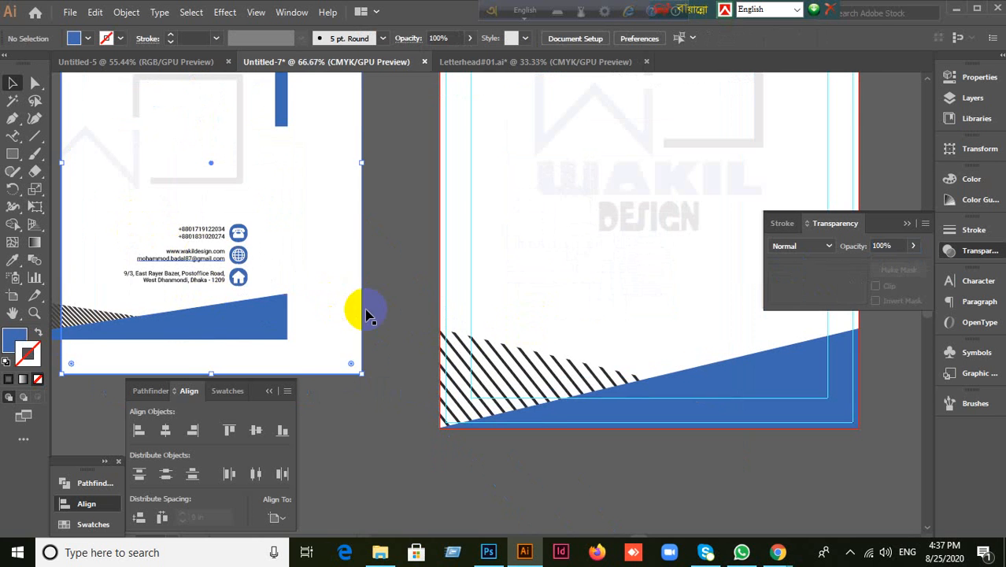
key(ctrl+z)
drag(375, 307, 527, 278)
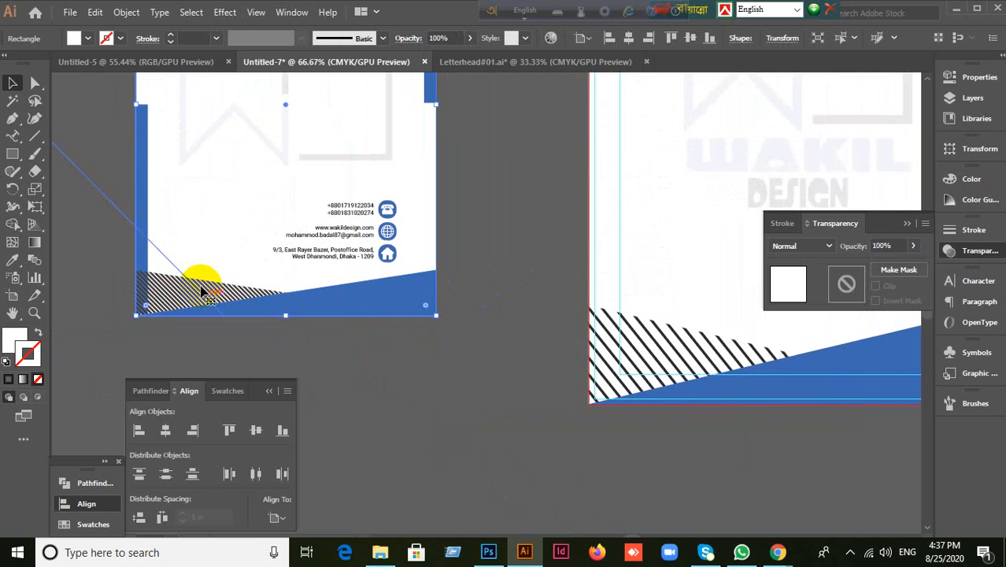
key(ctrl+2)
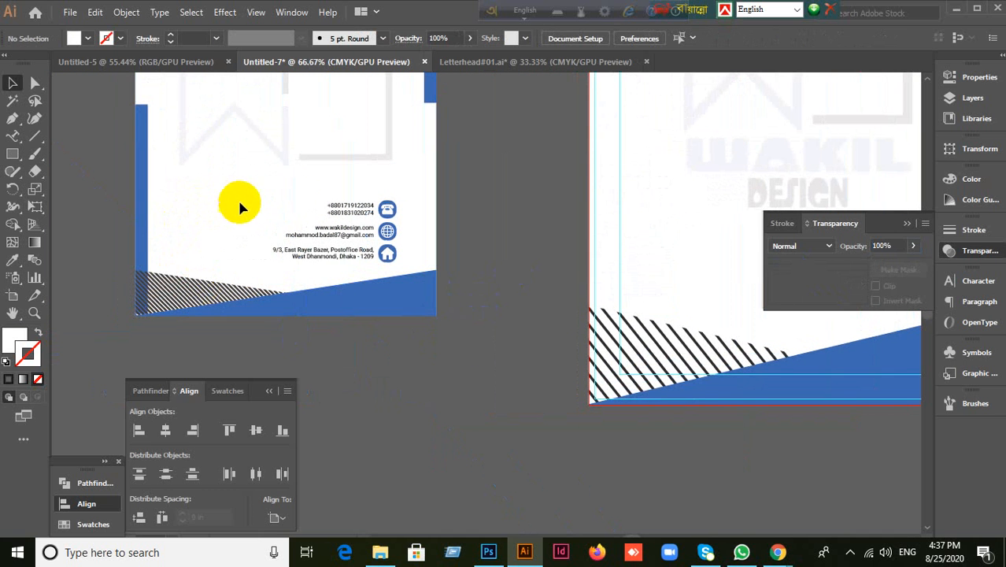
Step: Copy the contact text and icons block onto the new letterhead's lower right
drag(291, 193, 387, 252)
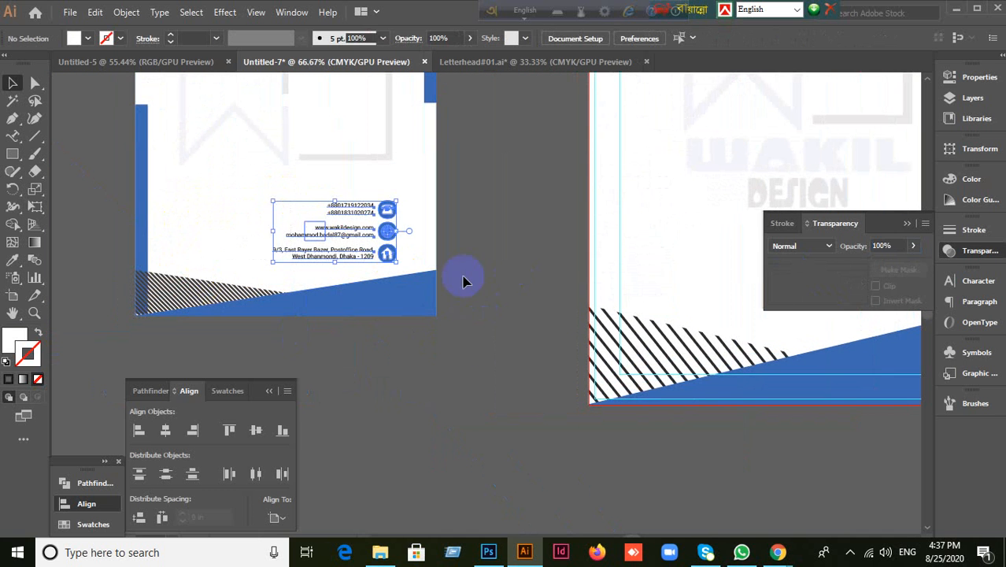
drag(512, 286, 357, 253)
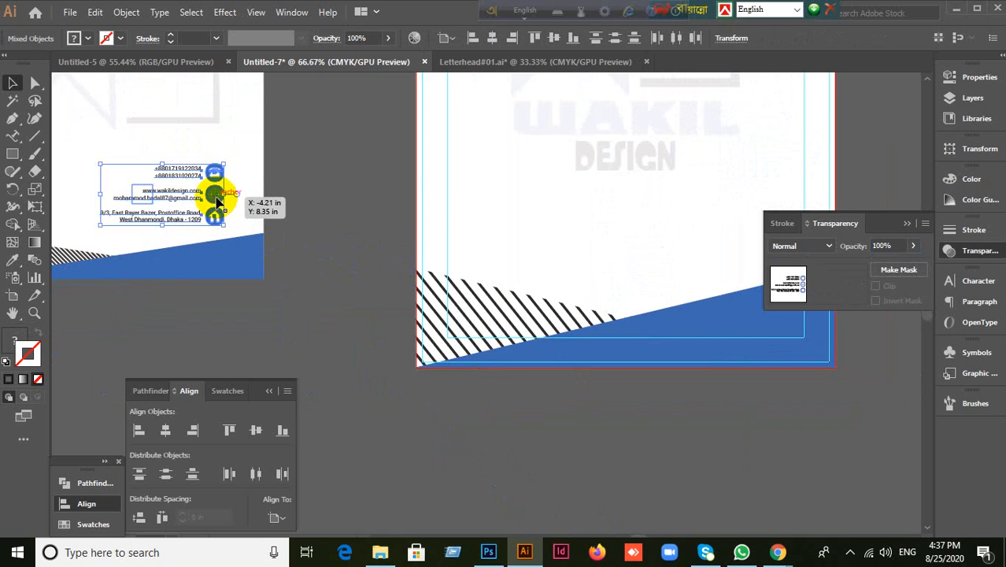
mouse_move(218, 203)
mouse_down()
mouse_move(521, 198)
mouse_move(777, 226)
mouse_move(748, 213)
mouse_move(776, 213)
mouse_up()
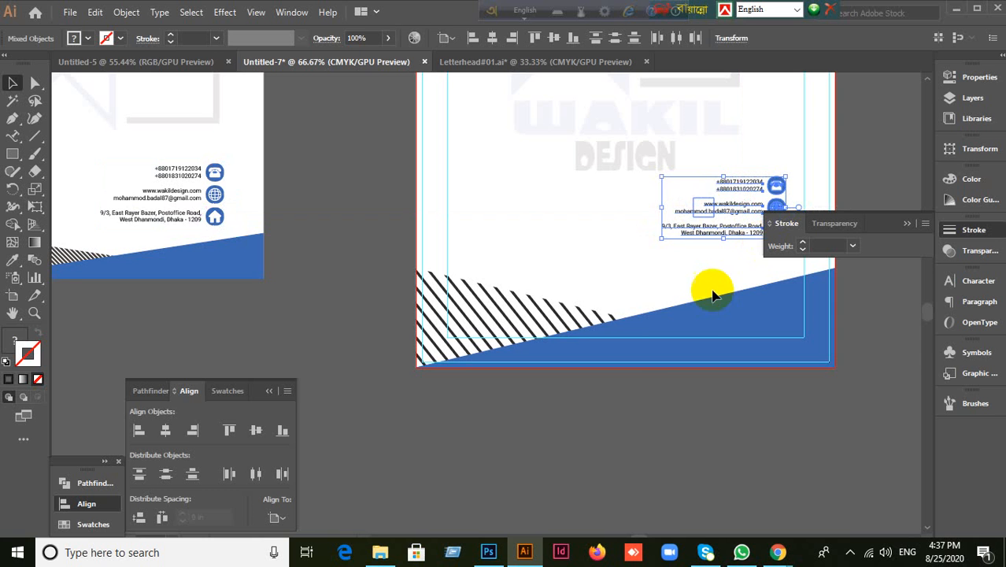
click(678, 384)
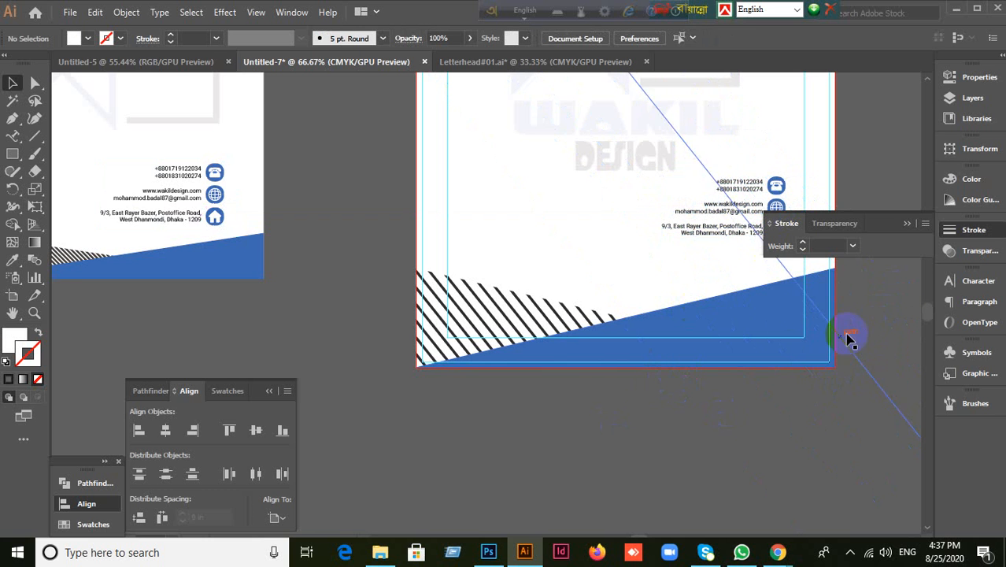
drag(645, 421, 449, 508)
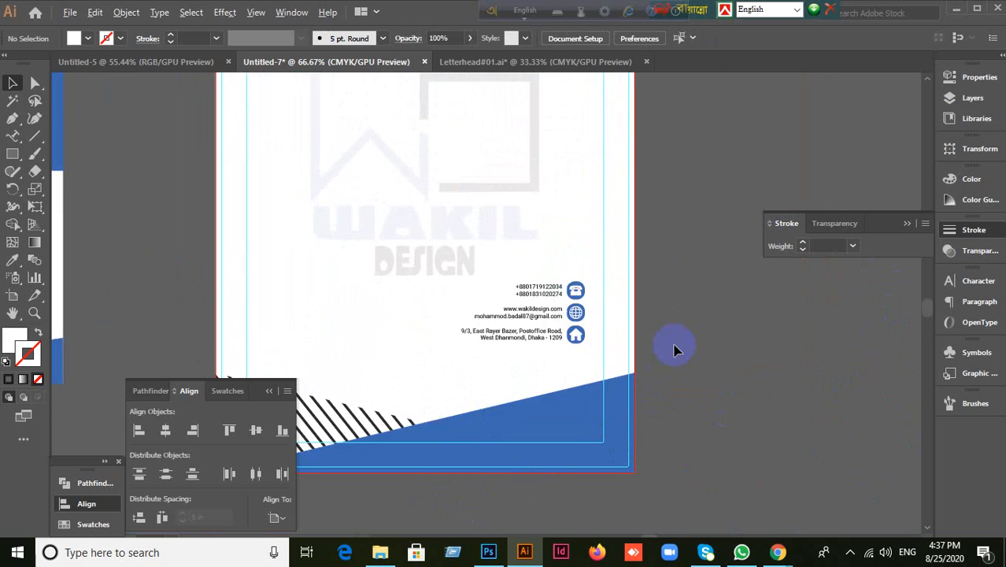
scroll(673, 350, up, 2)
click(445, 271)
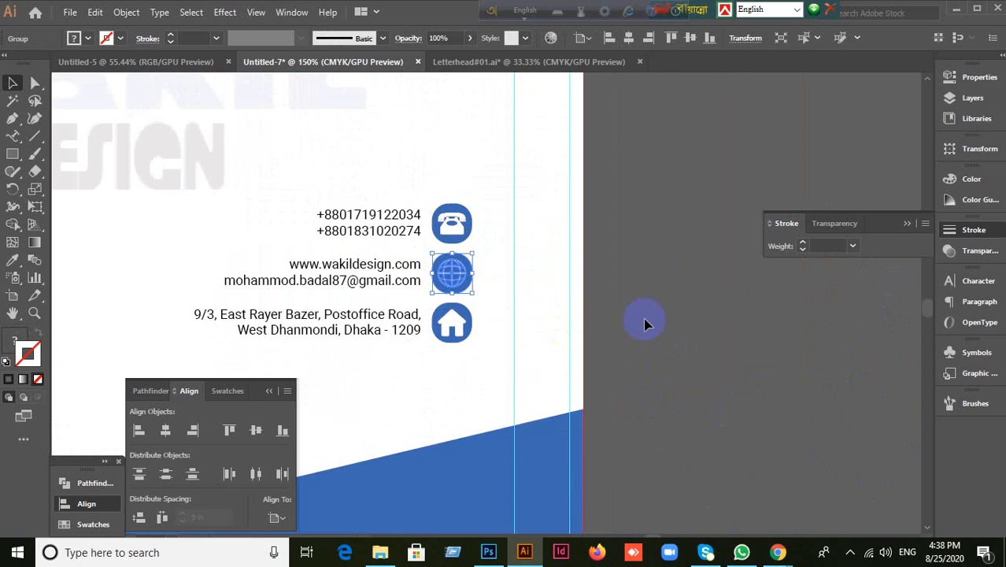
click(455, 222)
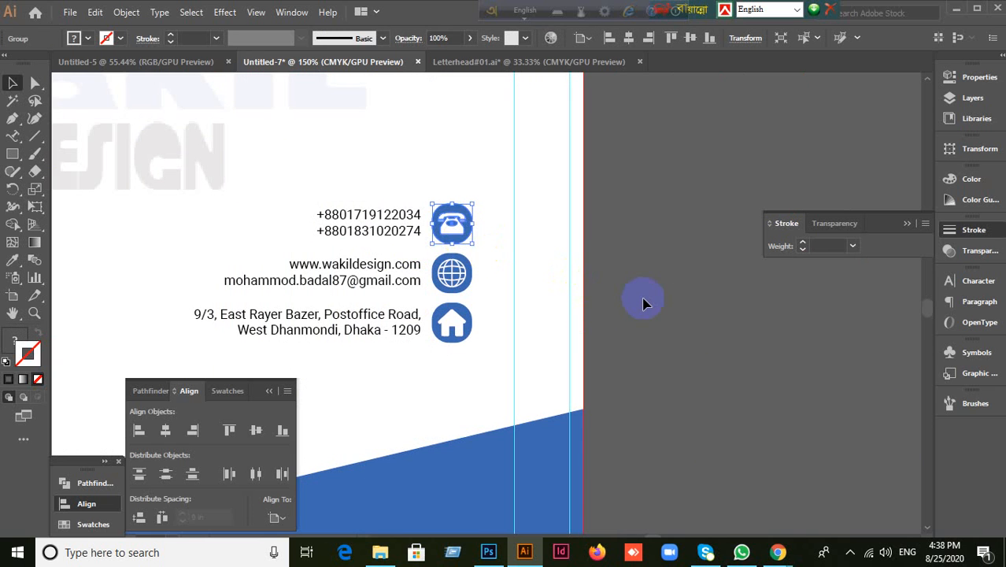
right_click(452, 220)
click(492, 349)
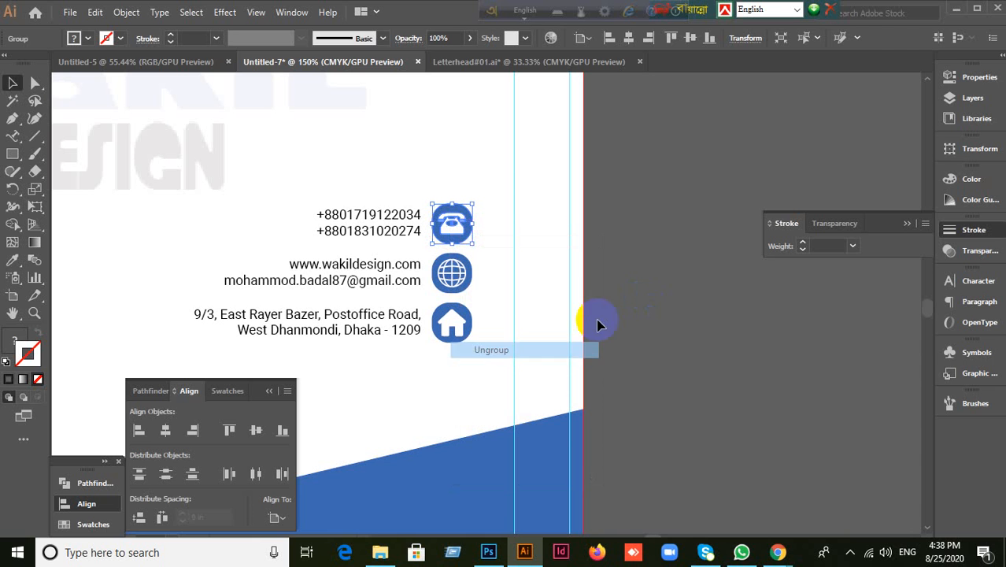
click(598, 324)
click(463, 226)
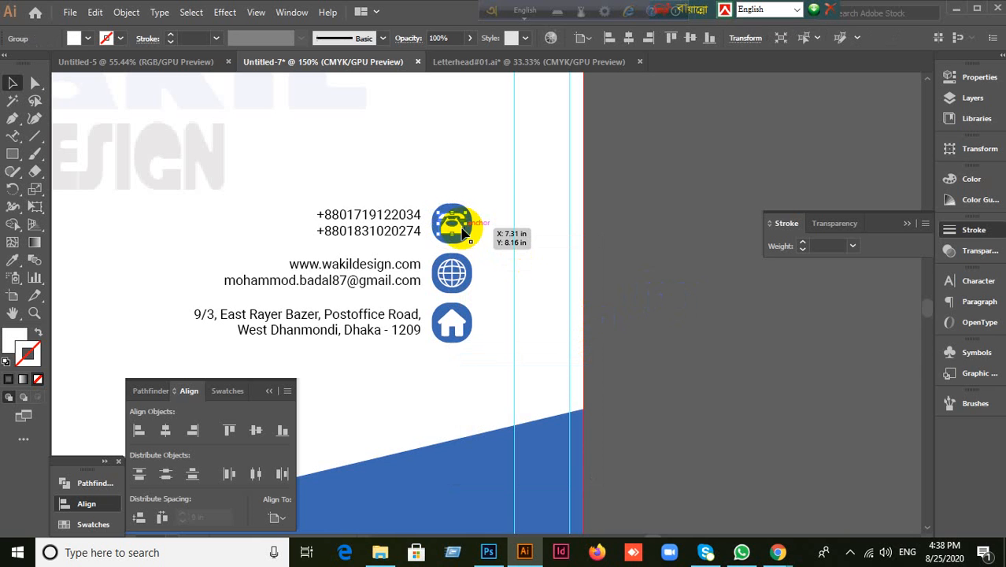
click(728, 303)
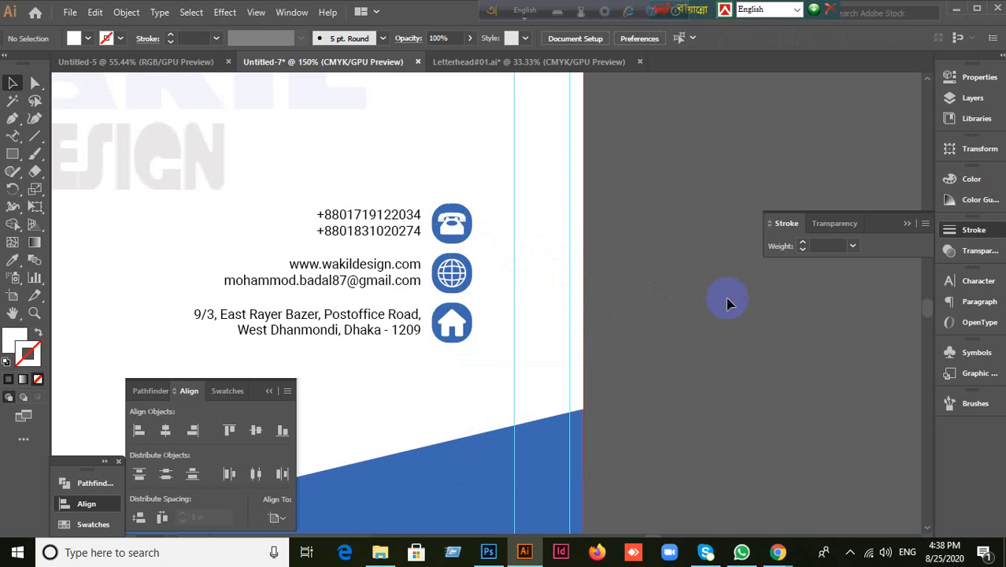
drag(453, 229, 438, 168)
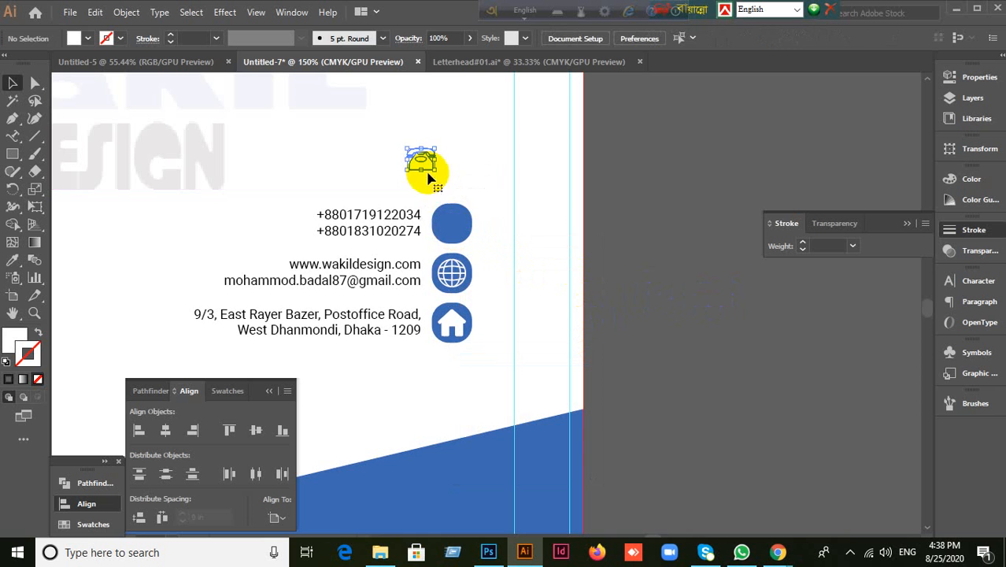
drag(464, 247, 595, 229)
key(ctrl+z)
key(ctrl+z)
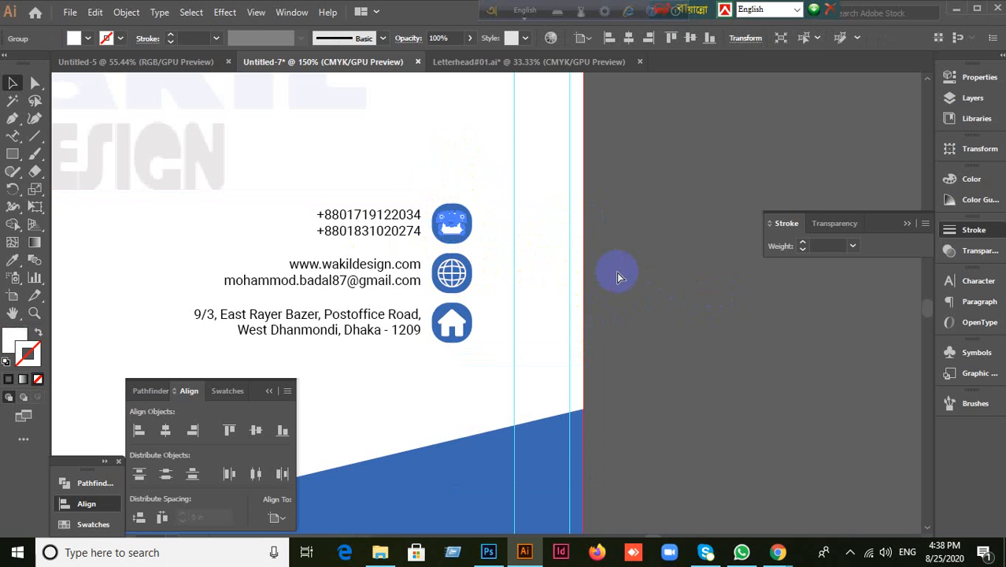
click(496, 207)
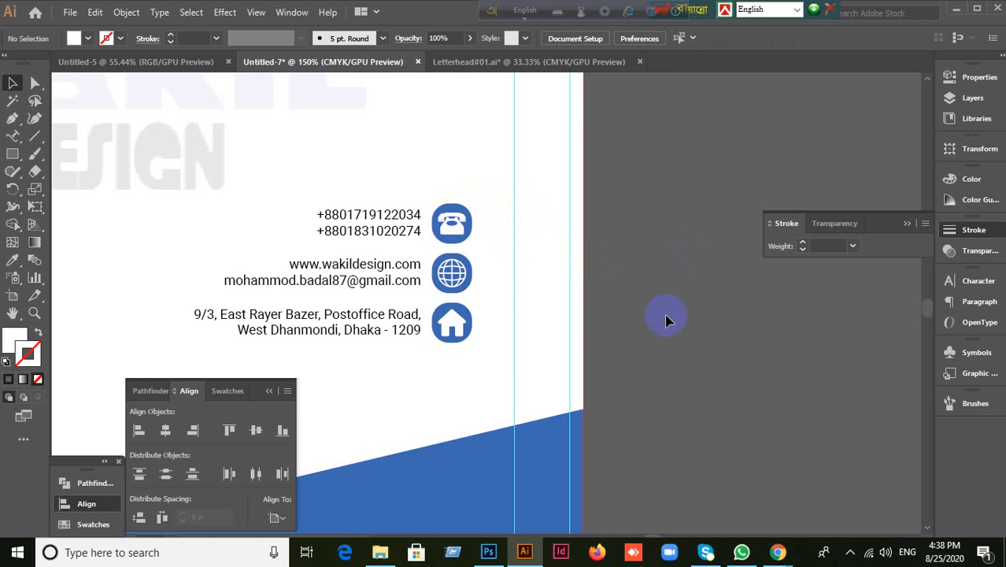
scroll(665, 319, down, 1)
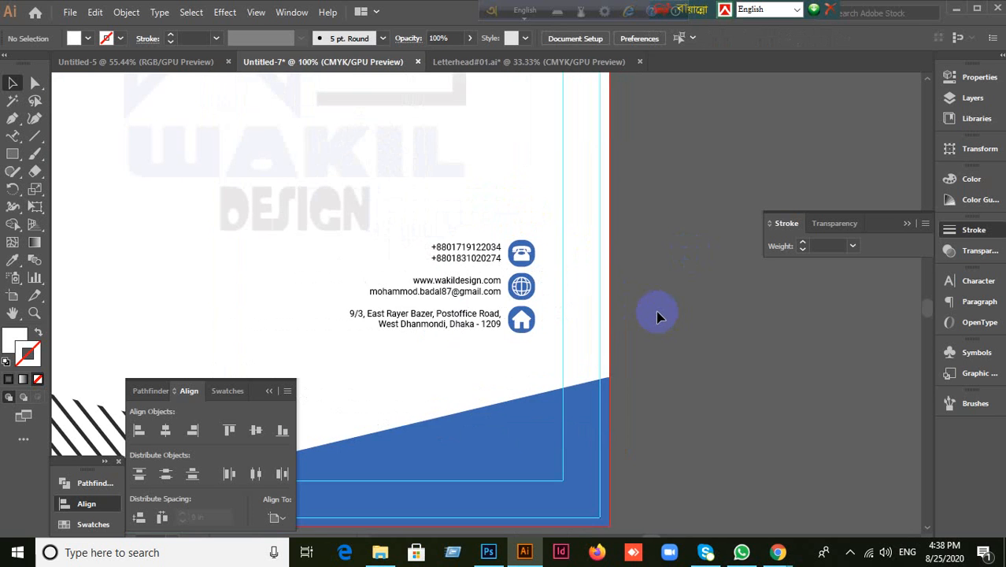
scroll(660, 317, down, 1)
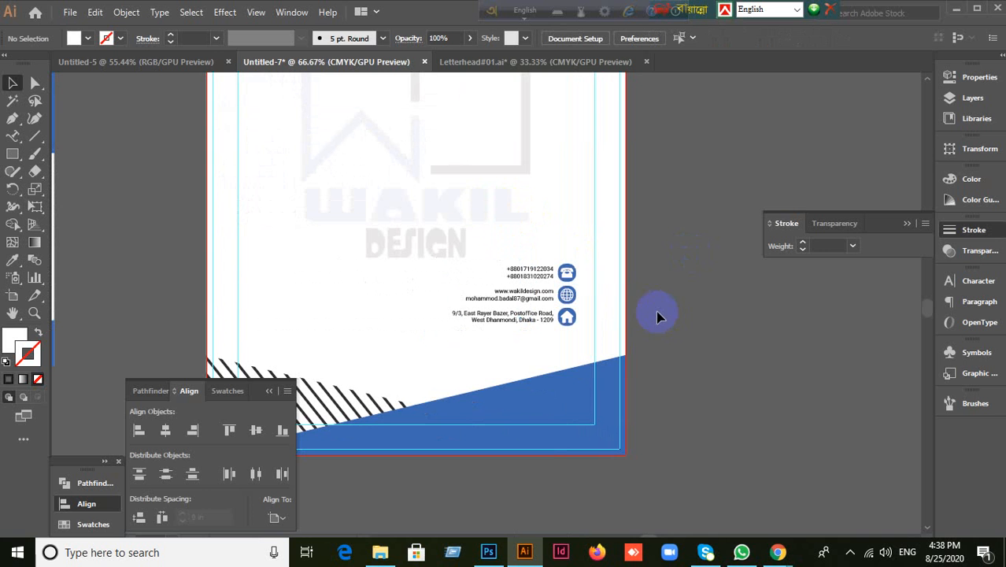
click(269, 392)
scroll(636, 362, up, 2)
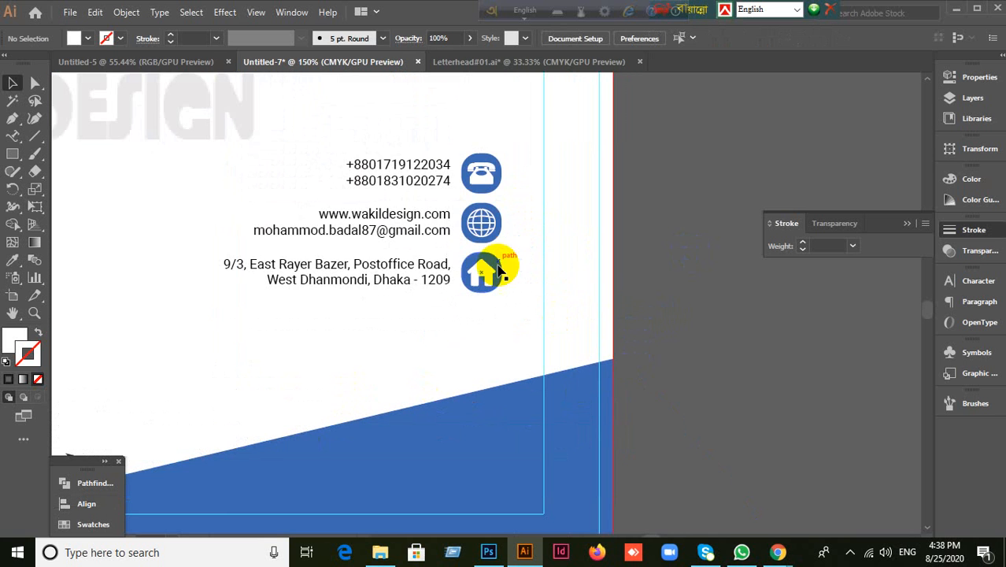
drag(476, 247, 499, 295)
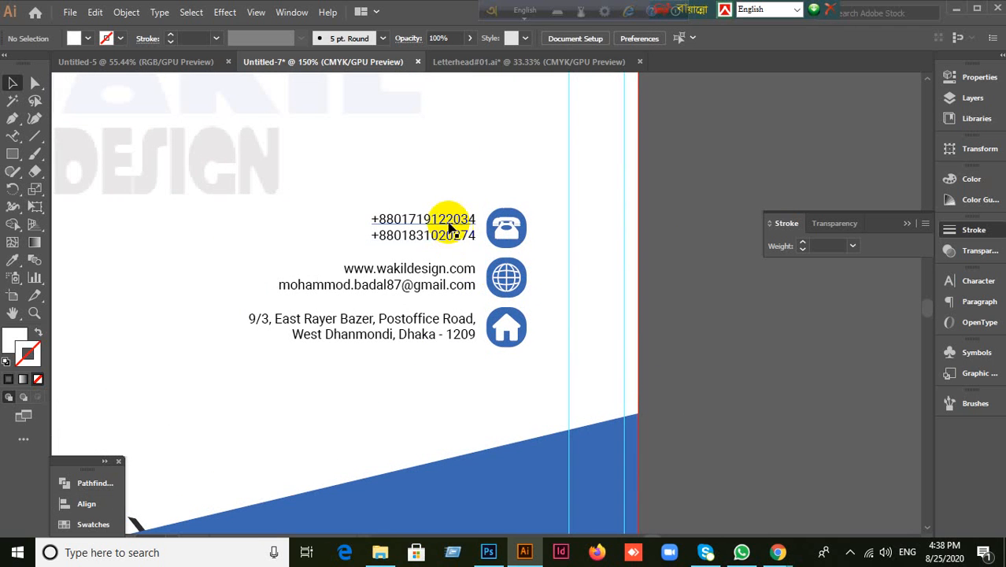
drag(508, 234, 709, 226)
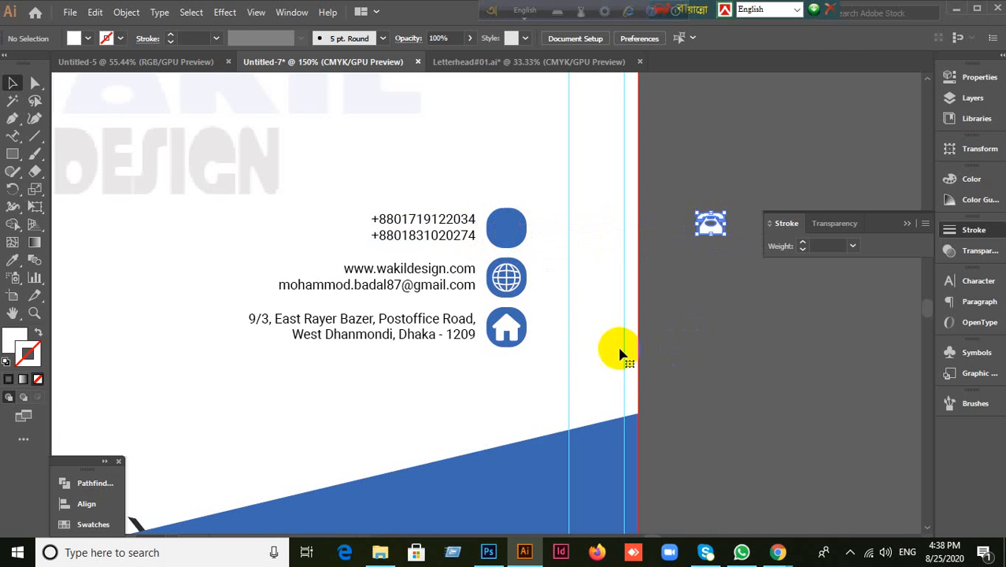
drag(515, 291, 637, 280)
key(ctrl+z)
key(ctrl+z)
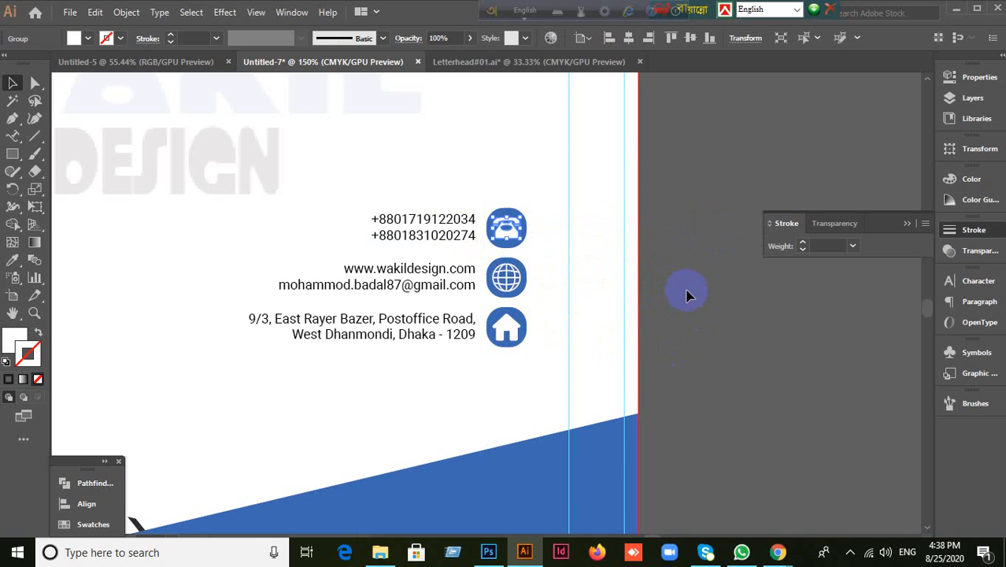
scroll(687, 295, down, 3)
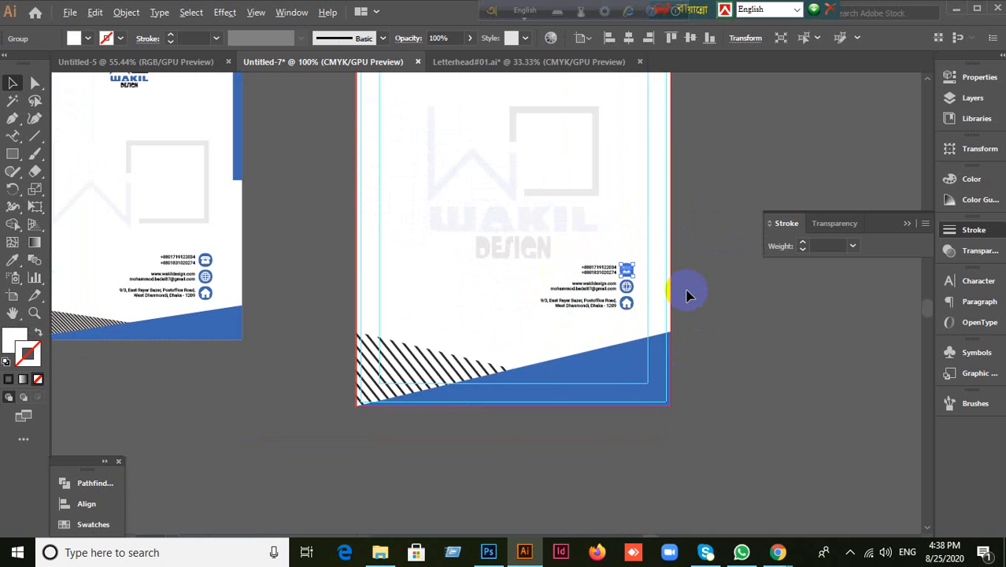
click(648, 308)
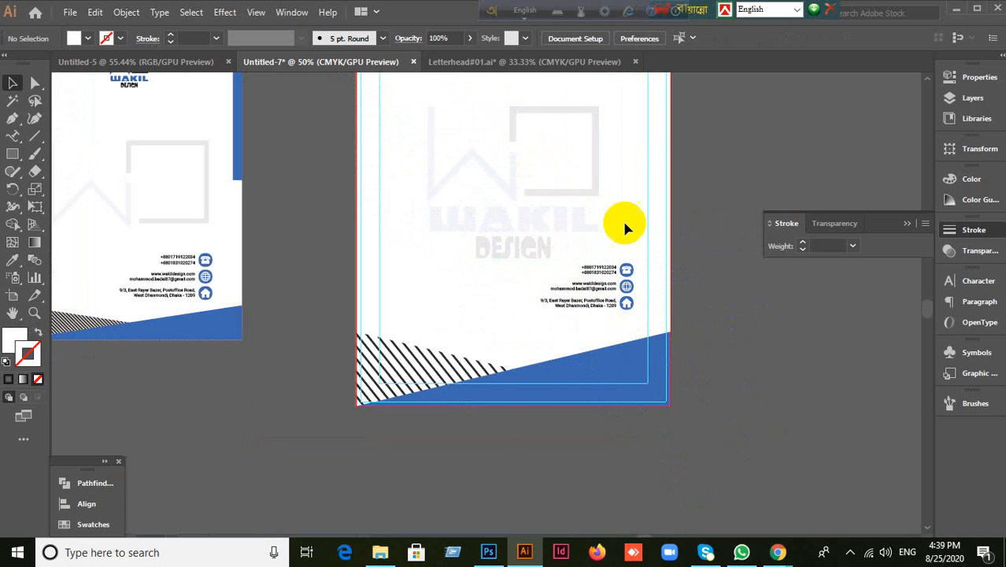
scroll(706, 222, up, 3)
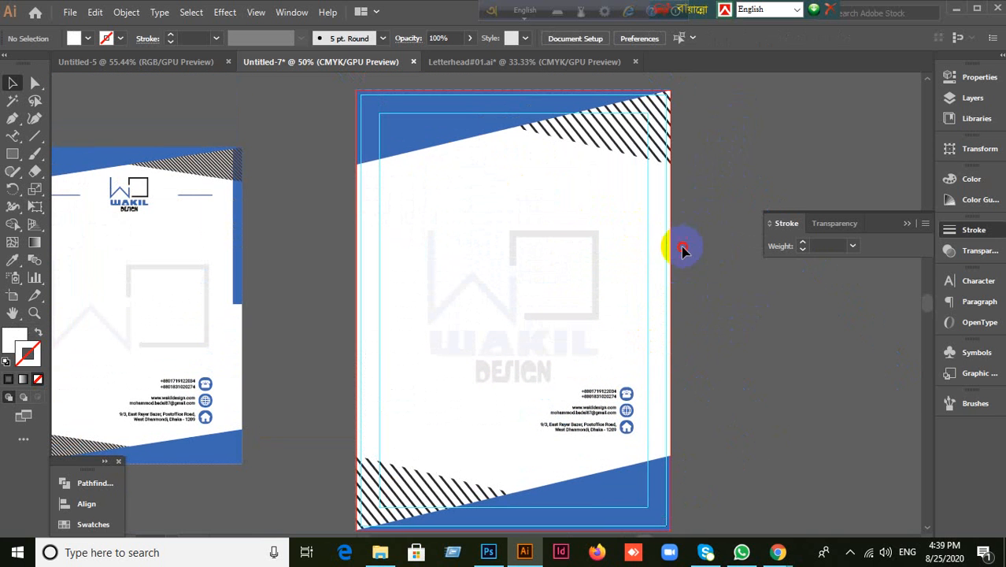
scroll(504, 134, up, 1)
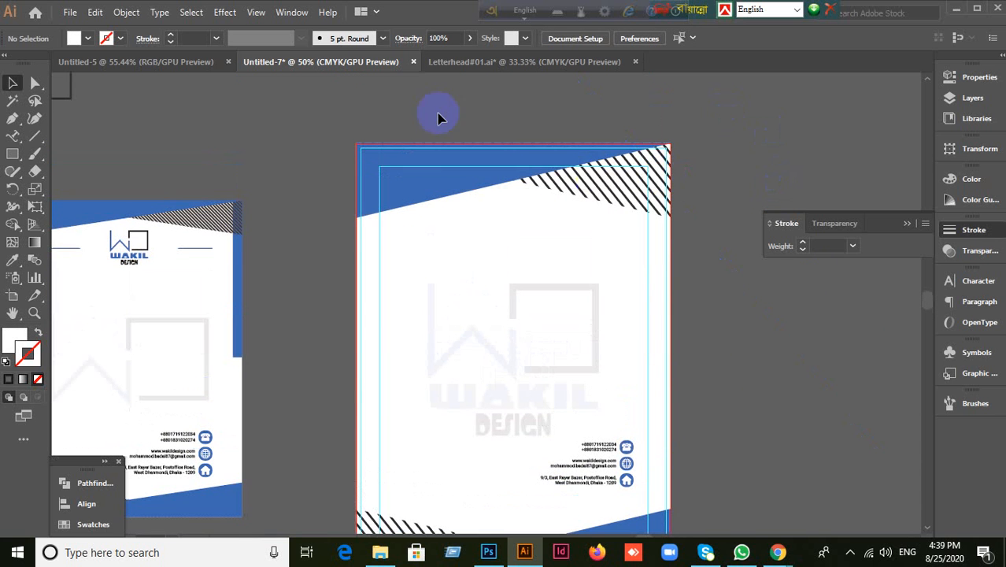
scroll(353, 100, up, 2)
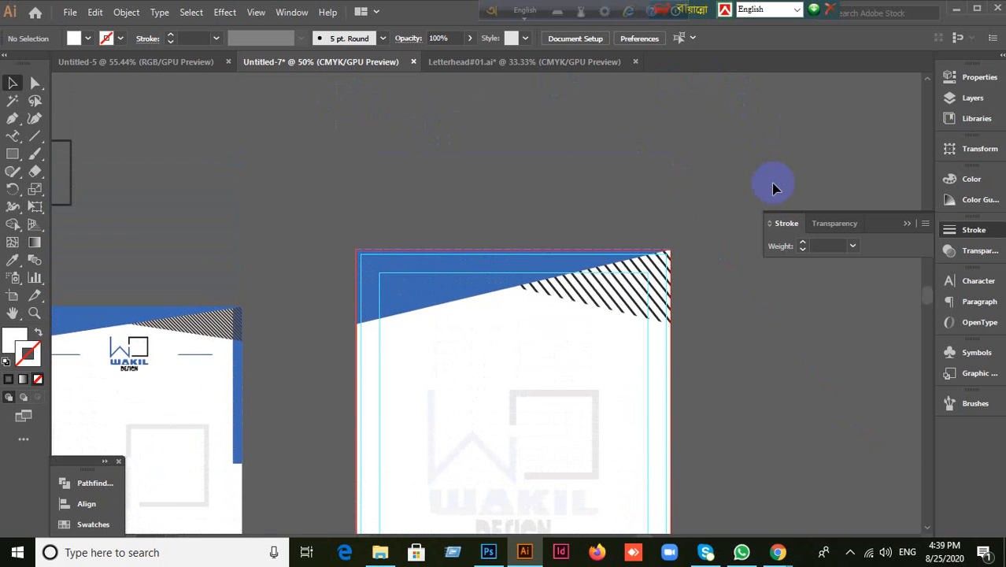
click(612, 303)
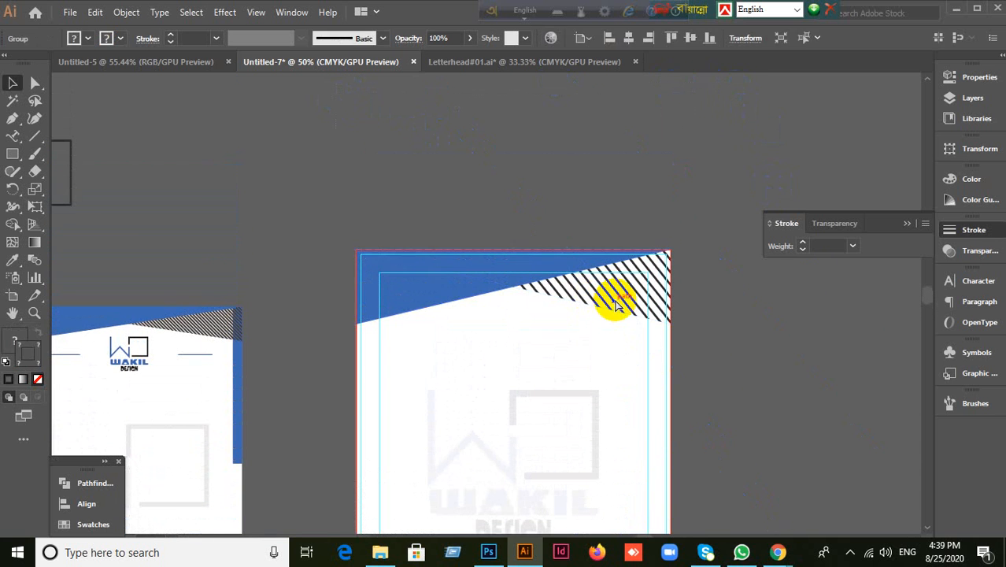
click(652, 270)
scroll(652, 271, down, 4)
scroll(604, 381, down, 1)
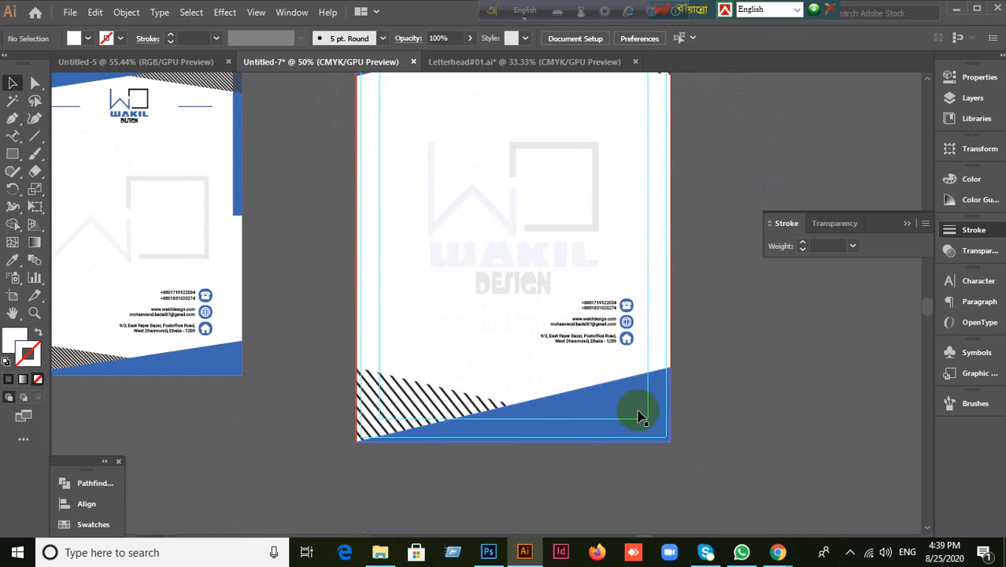
scroll(602, 491, down, 2)
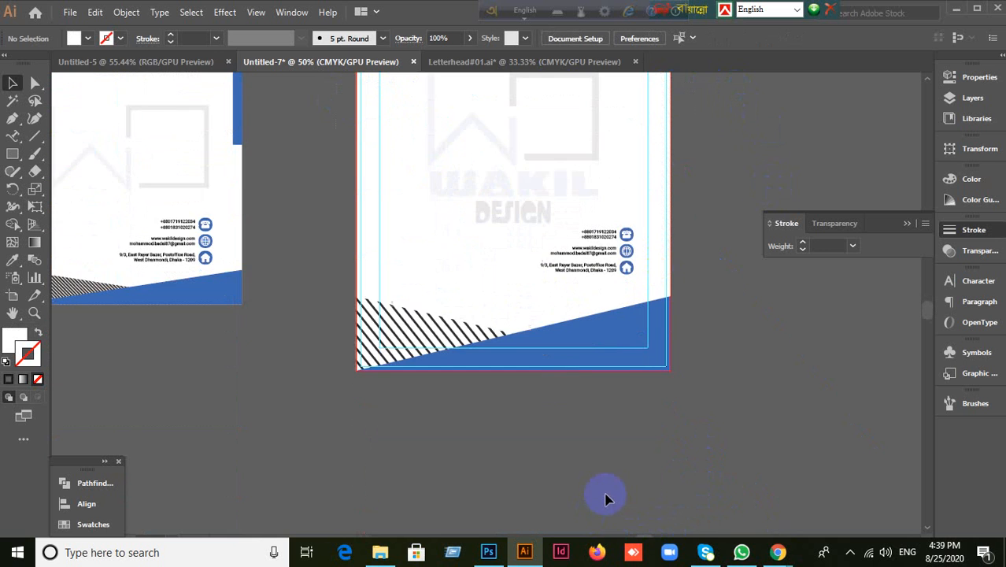
scroll(700, 353, up, 2)
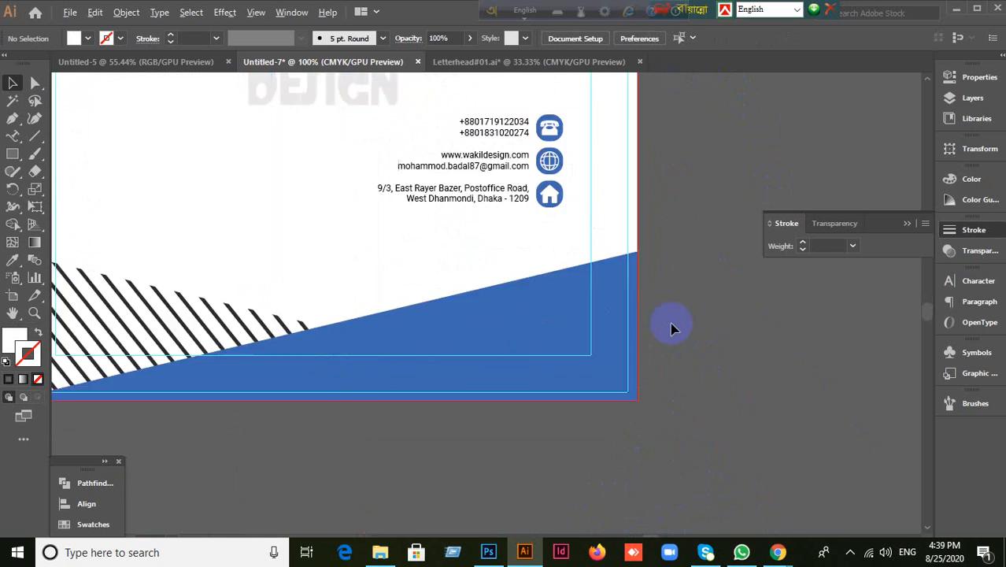
Step: Right-align the phone, website/email and address text blocks using the Paragraph panel
click(489, 139)
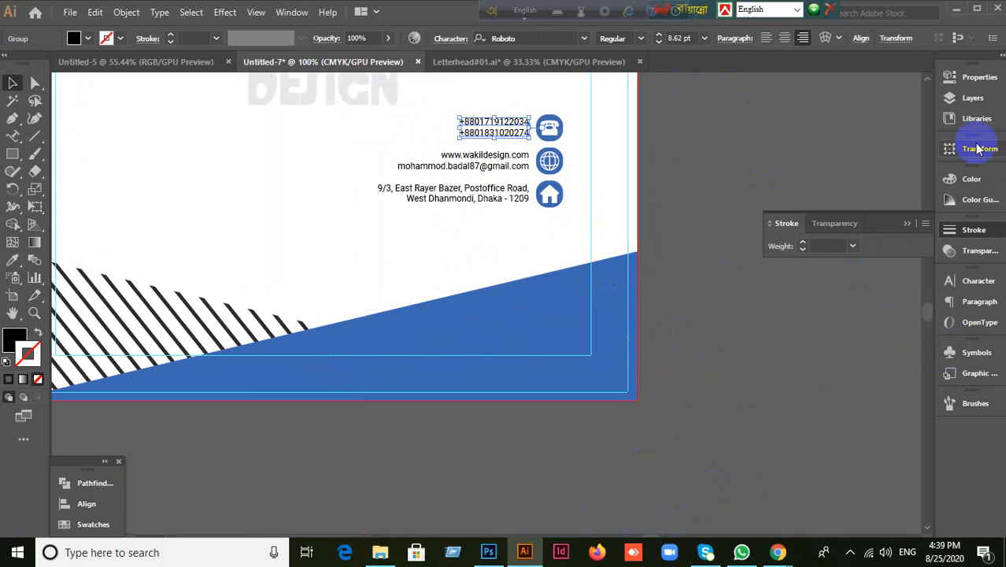
click(965, 281)
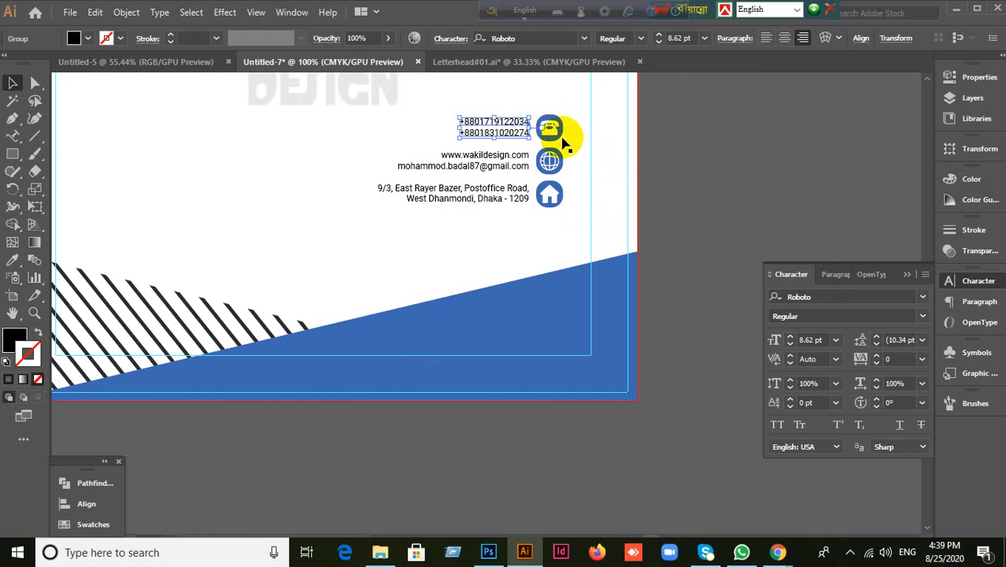
click(840, 275)
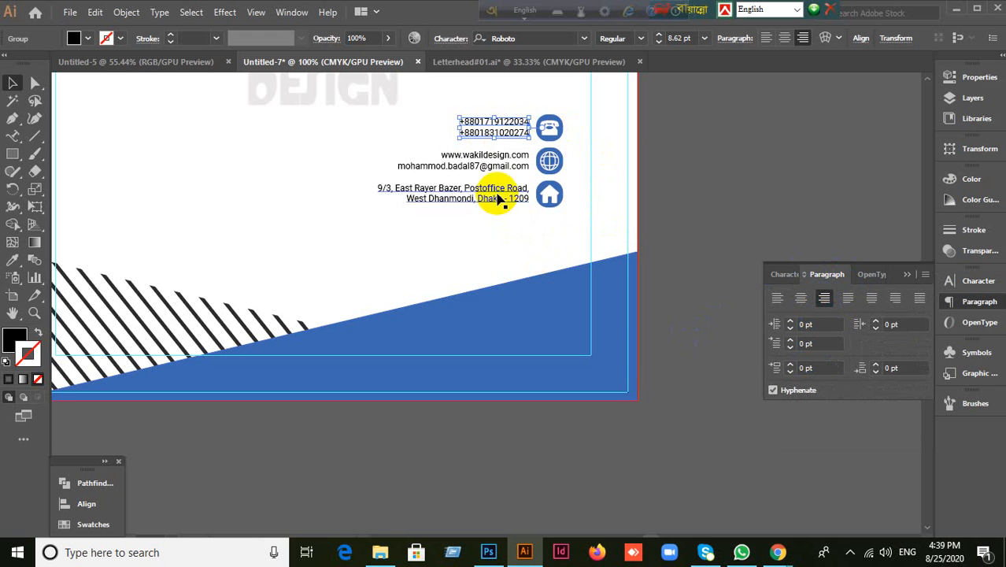
click(504, 160)
click(825, 309)
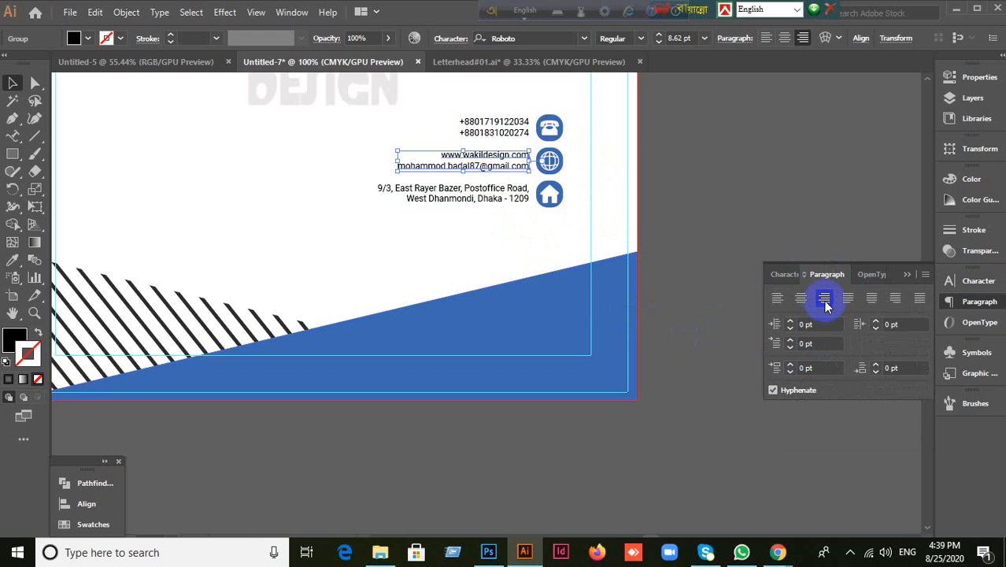
click(475, 198)
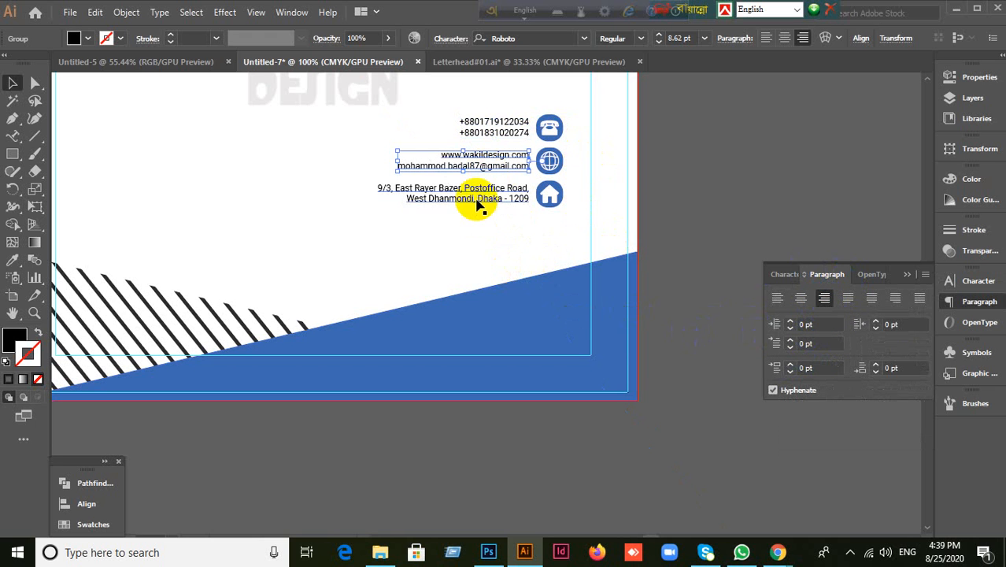
click(824, 301)
click(715, 475)
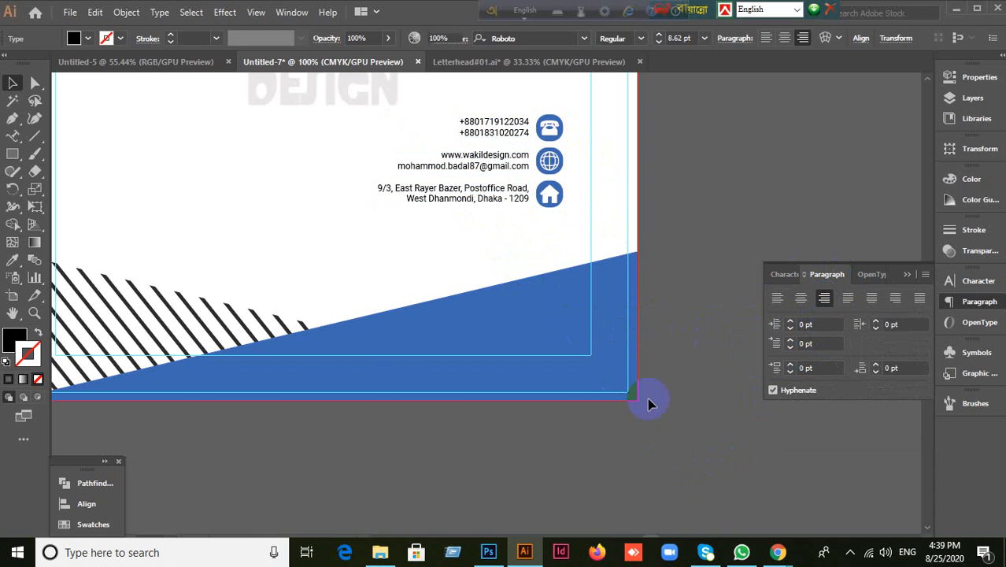
scroll(622, 370, down, 4)
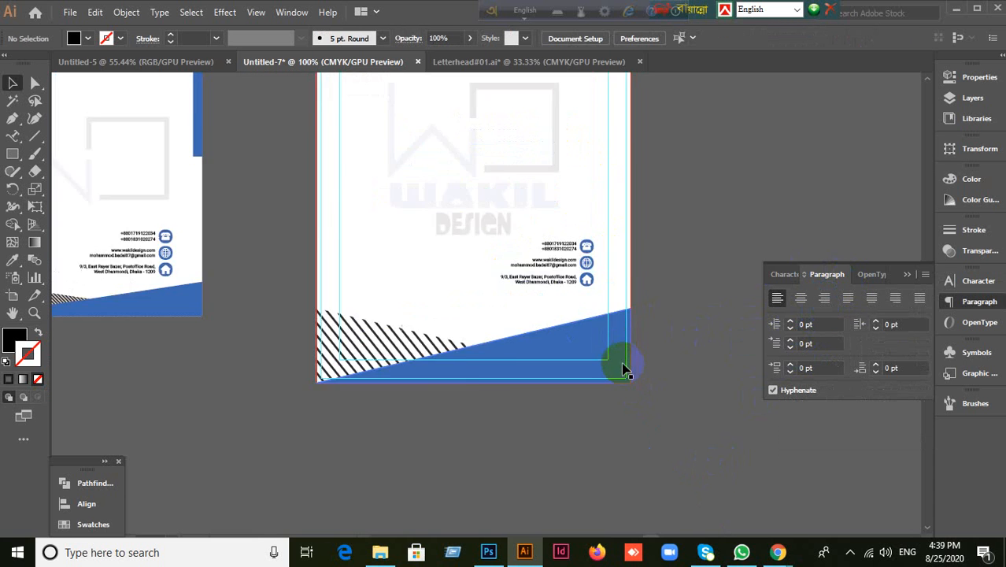
scroll(606, 355, up, 2)
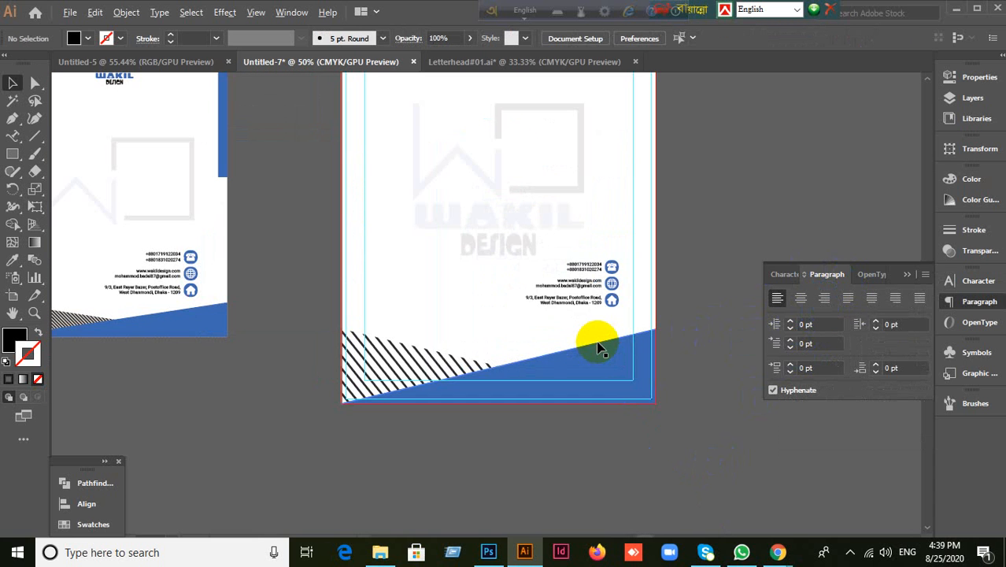
Step: Try moving the faint logo watermark, then undo so it returns to centre
click(582, 266)
click(515, 281)
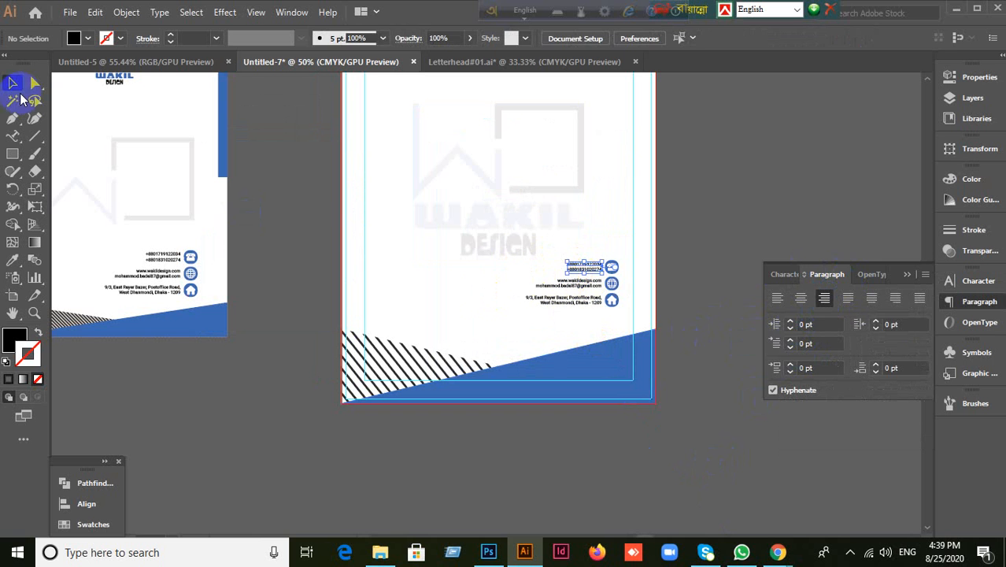
click(11, 86)
drag(549, 268, 498, 258)
click(501, 268)
click(517, 143)
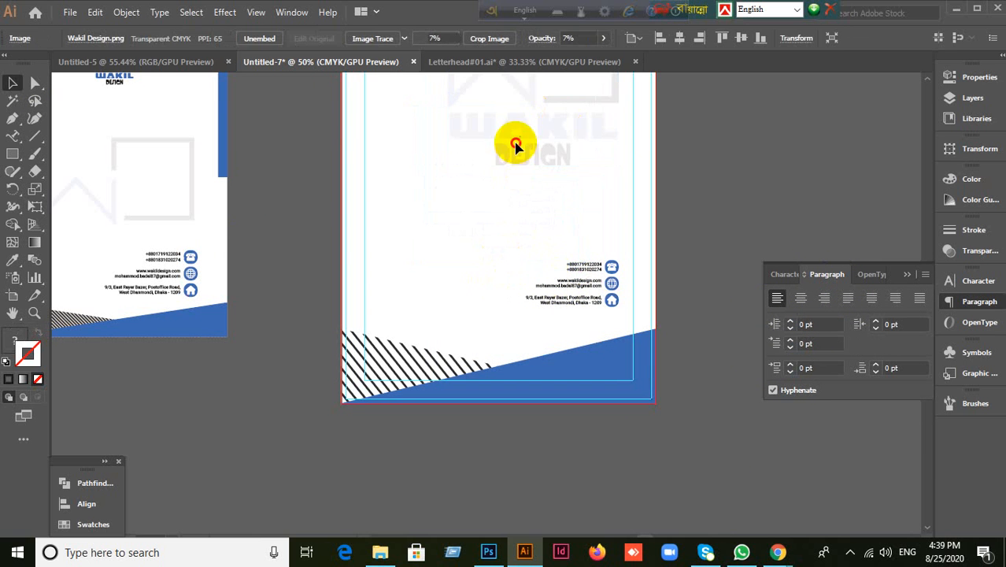
drag(502, 208, 634, 215)
key(ctrl+z)
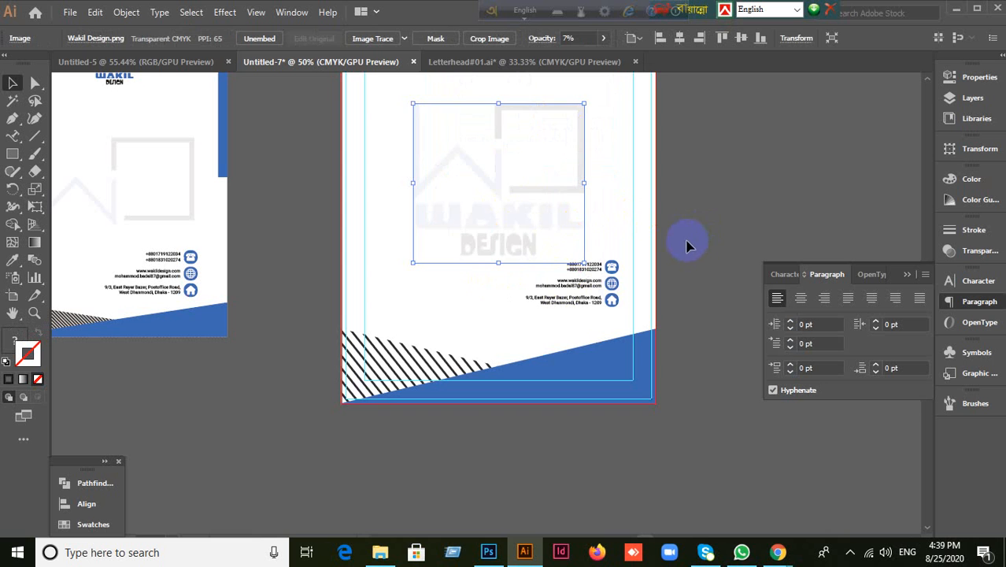
click(691, 243)
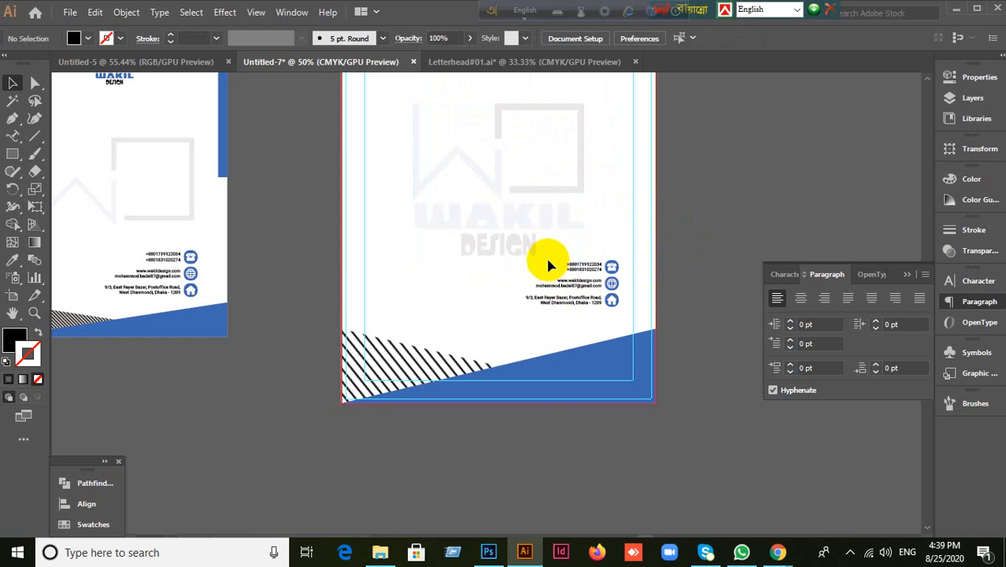
Step: Move the phone icon left and place the globe icon beneath it
drag(549, 259, 460, 318)
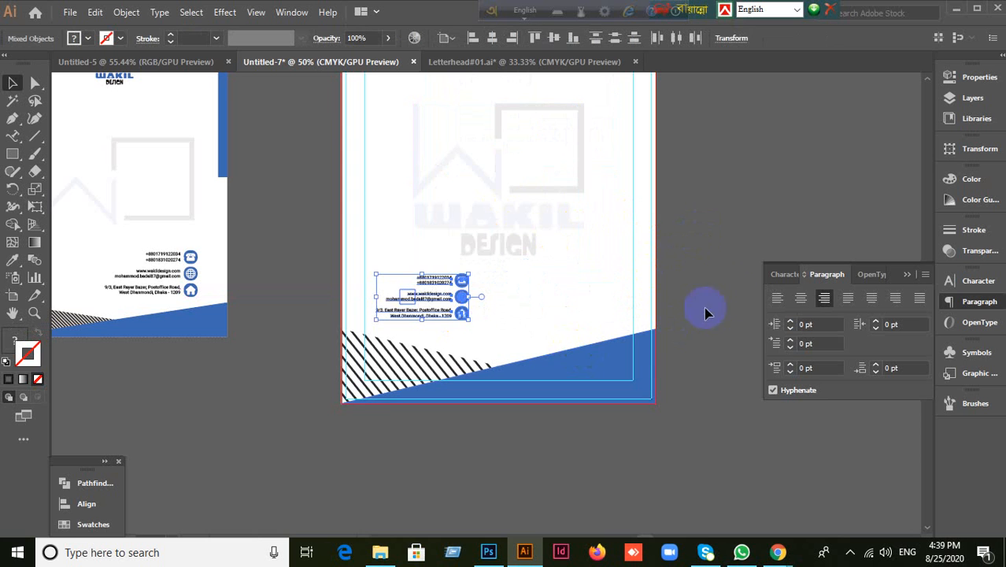
click(731, 290)
scroll(470, 329, up, 2)
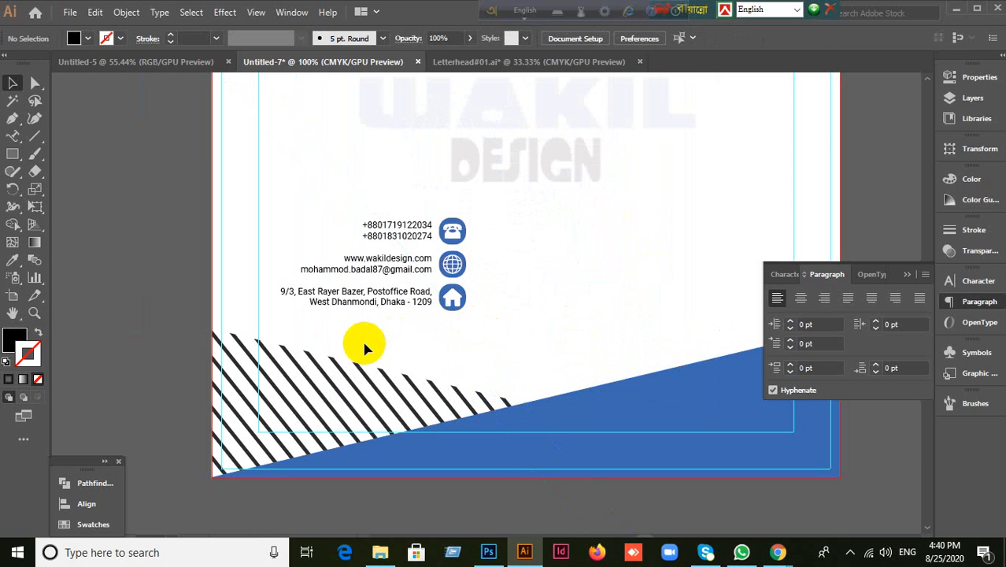
click(455, 233)
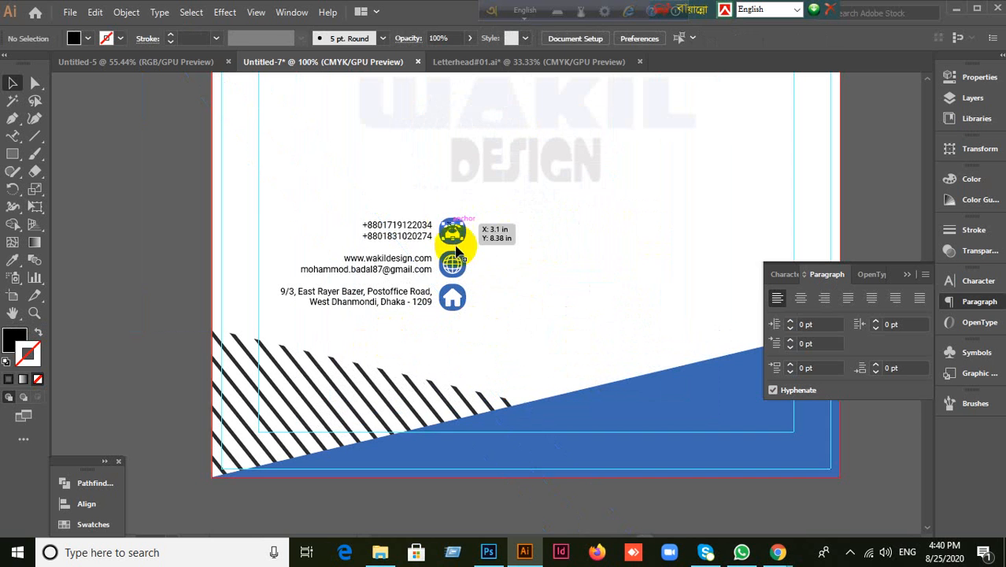
click(484, 255)
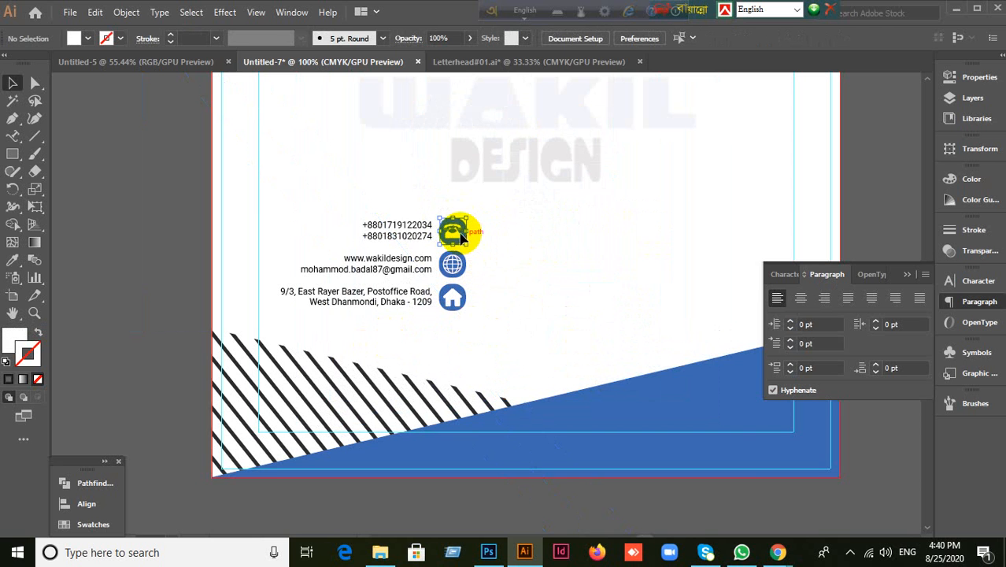
drag(426, 235, 302, 234)
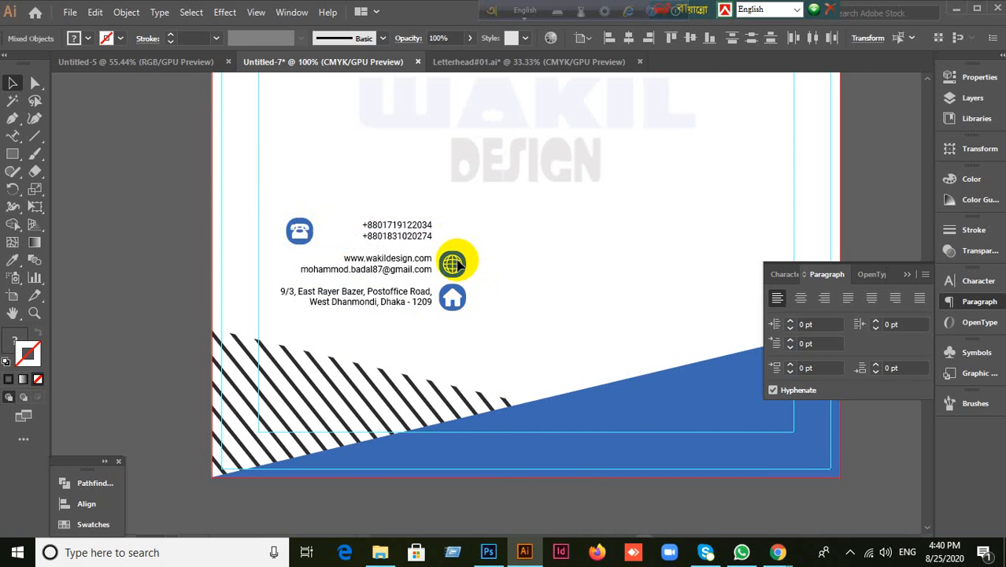
click(476, 282)
drag(457, 270, 303, 276)
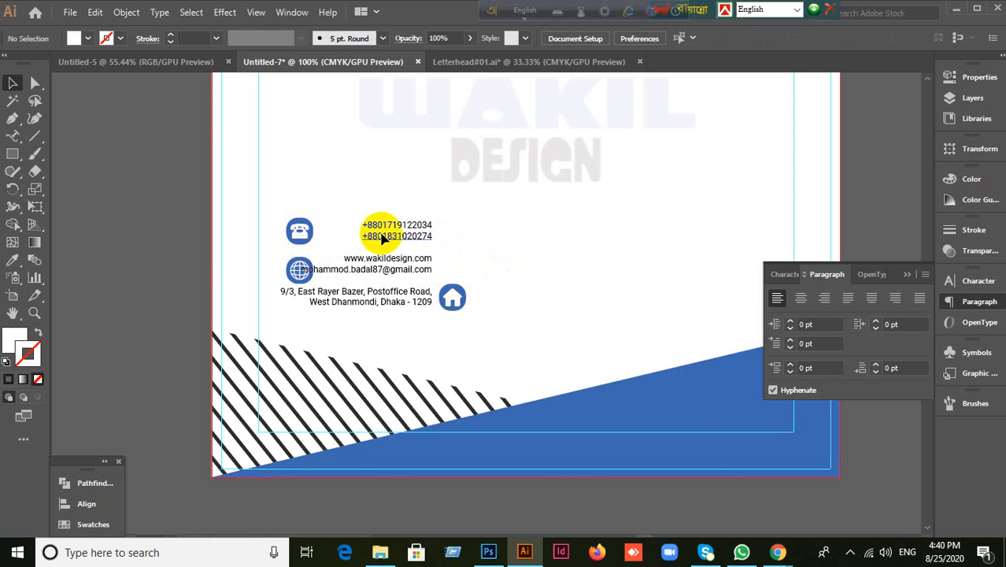
Step: Left-align the phone, website/e-mail and address text and place each beside its icon
mouse_move(381, 227)
mouse_down()
mouse_move(390, 236)
mouse_move(356, 235)
mouse_move(396, 230)
mouse_up()
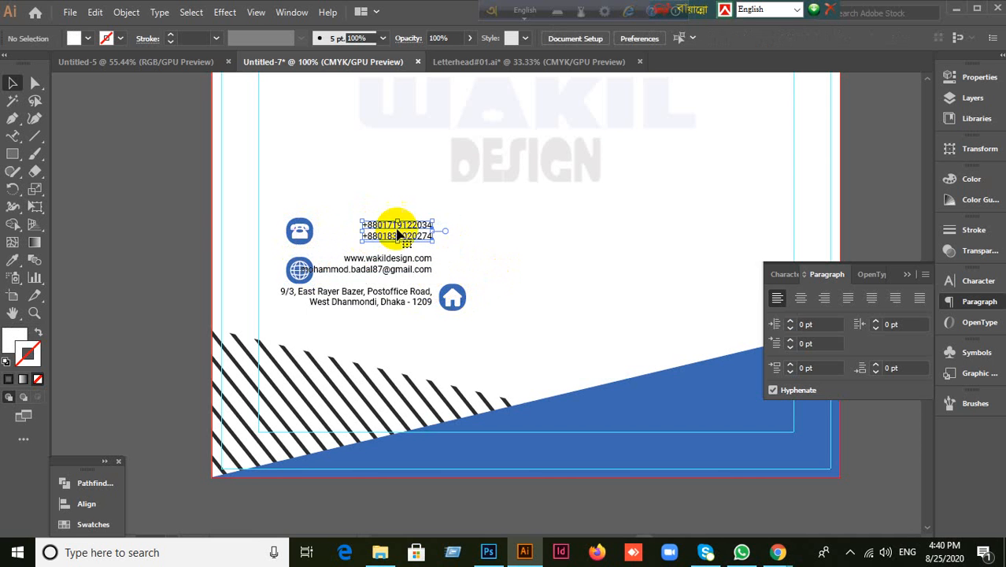
click(777, 298)
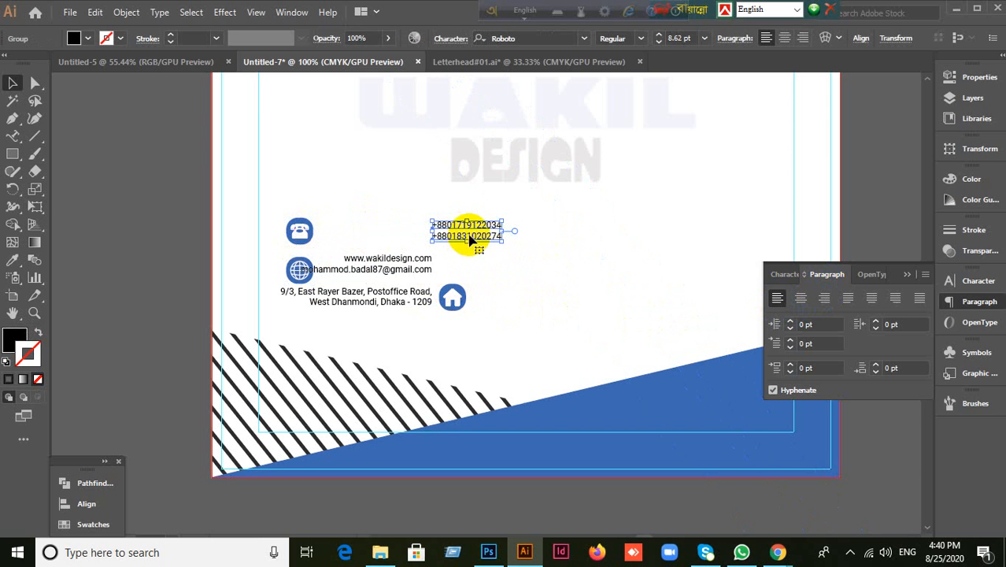
drag(470, 239, 365, 235)
click(409, 267)
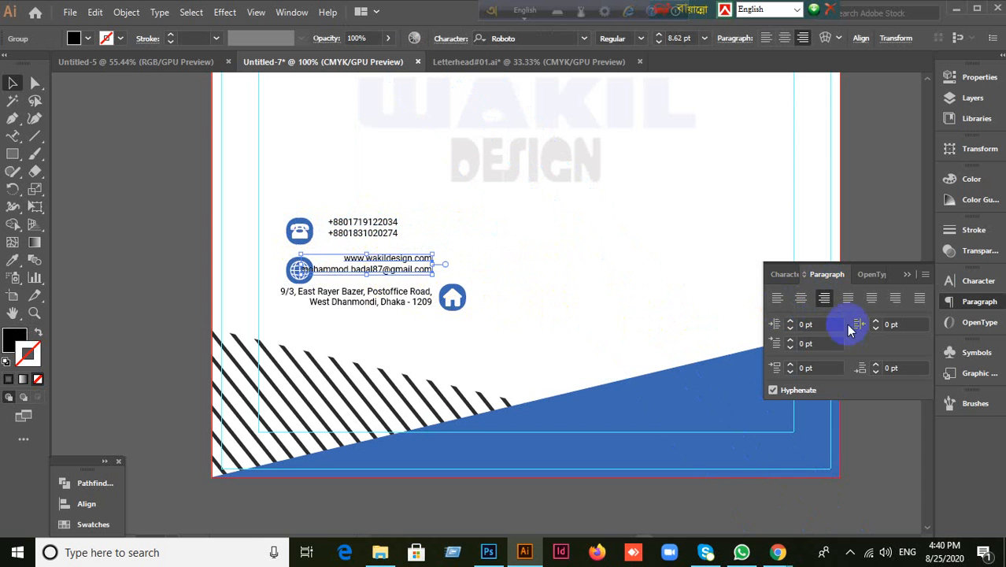
click(777, 298)
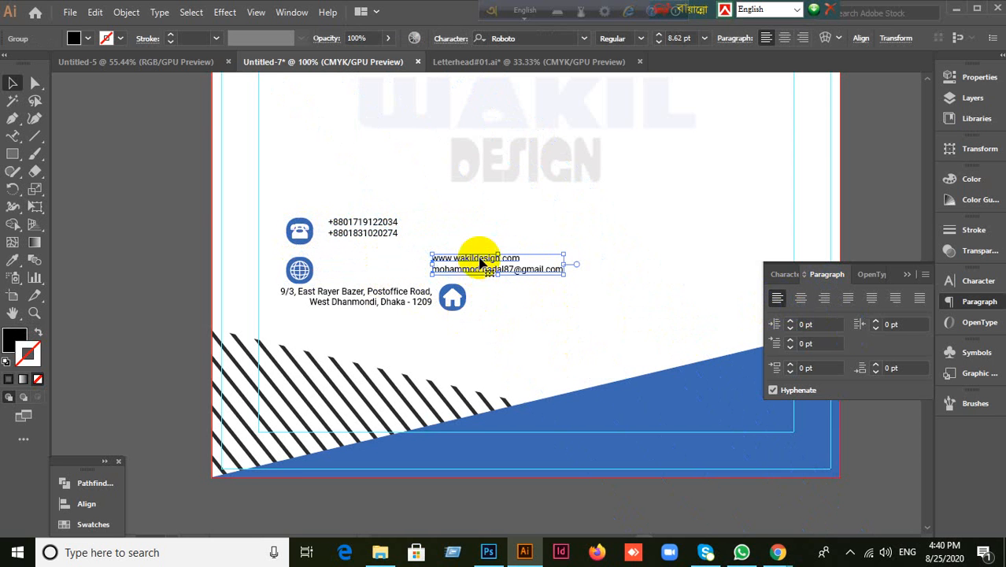
drag(480, 262, 381, 272)
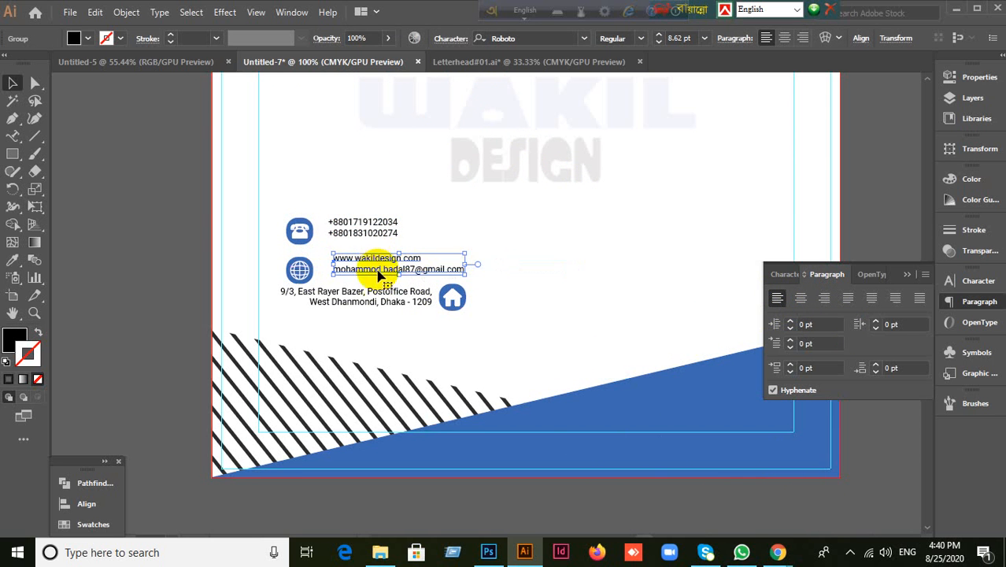
click(382, 294)
click(777, 298)
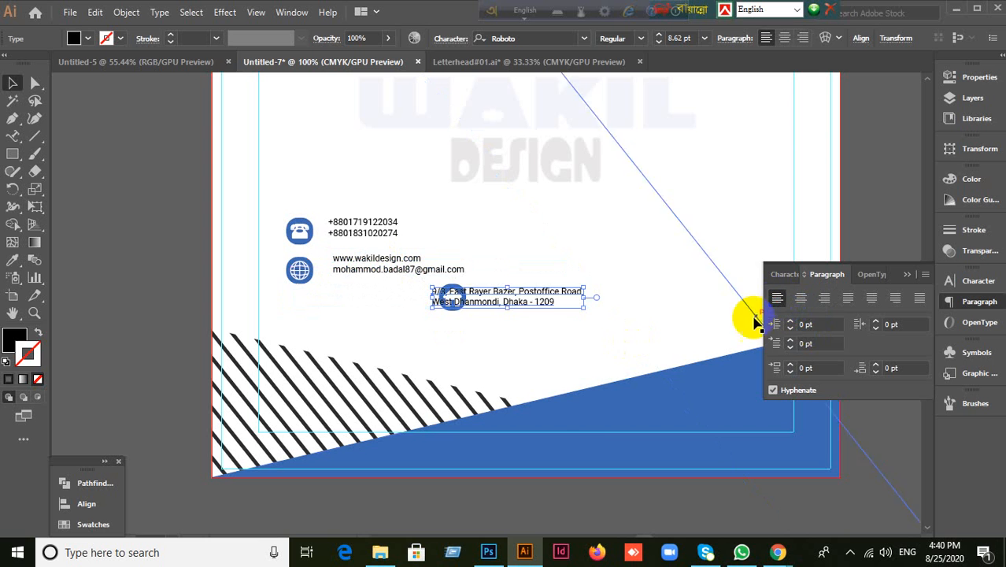
drag(534, 299, 602, 287)
click(486, 331)
Step: Move the house icon left and centre the address text beneath it
drag(442, 296, 568, 257)
click(579, 302)
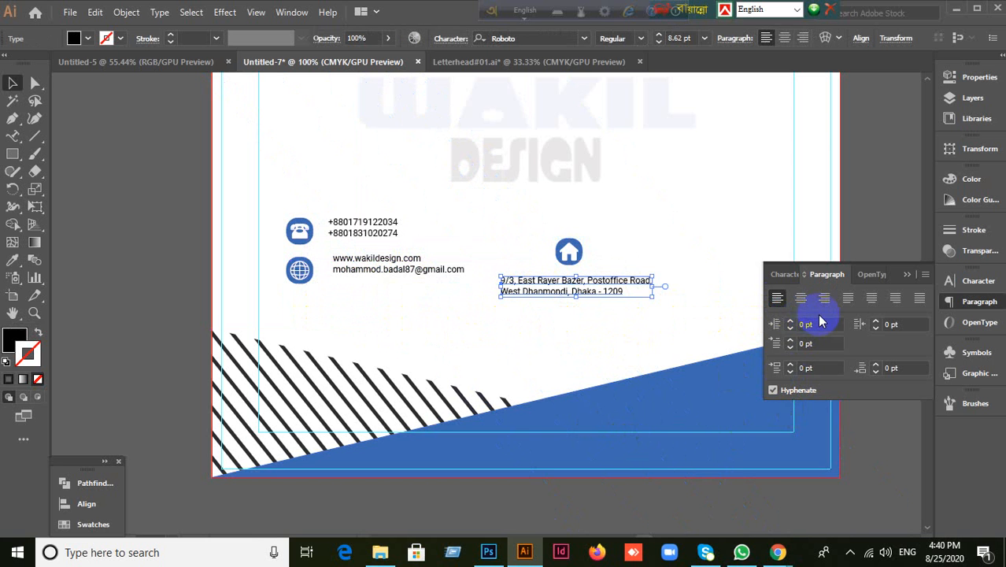
click(800, 297)
drag(498, 288, 579, 283)
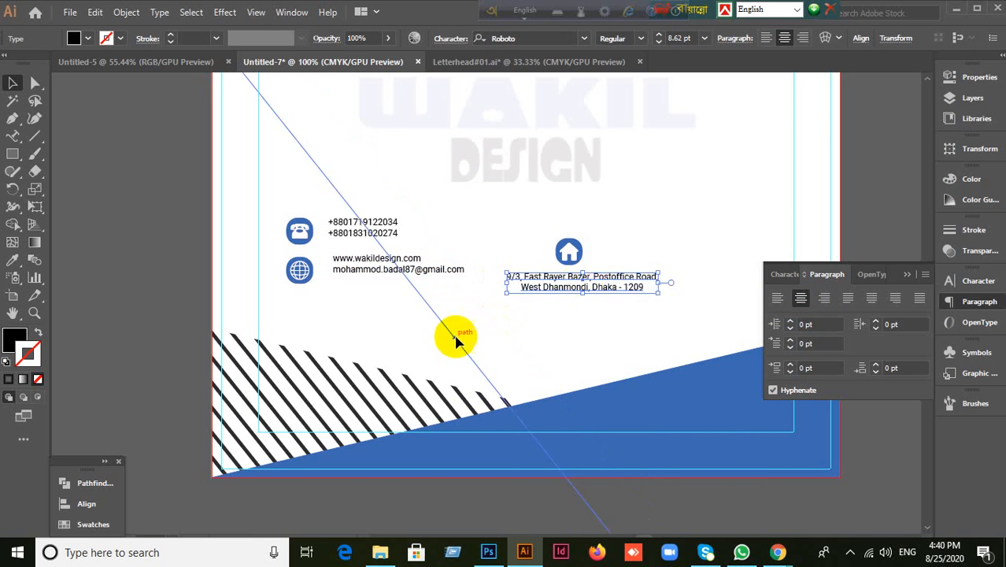
Step: Position the phone icon with its circle and centre-align the phone numbers below it
click(307, 234)
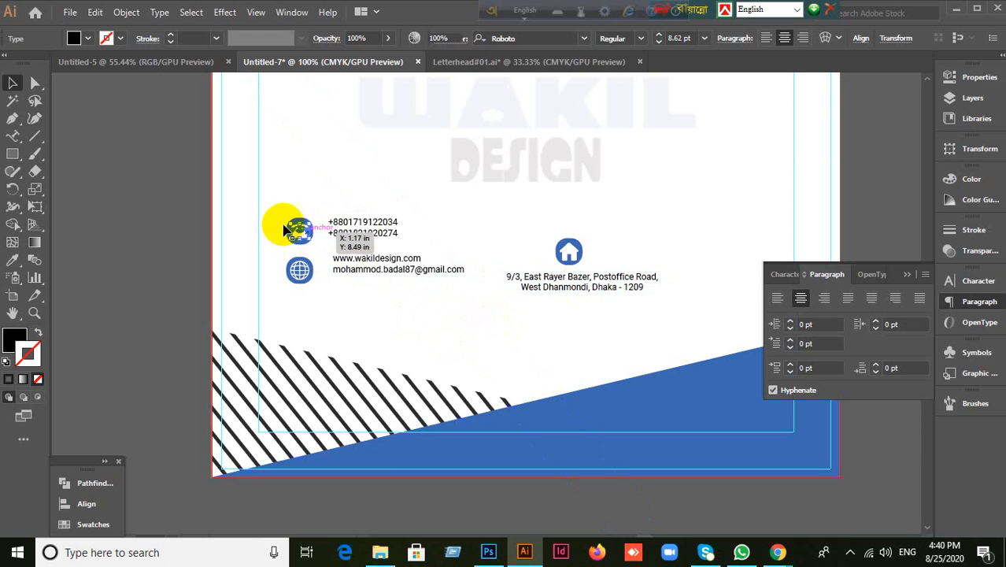
click(364, 329)
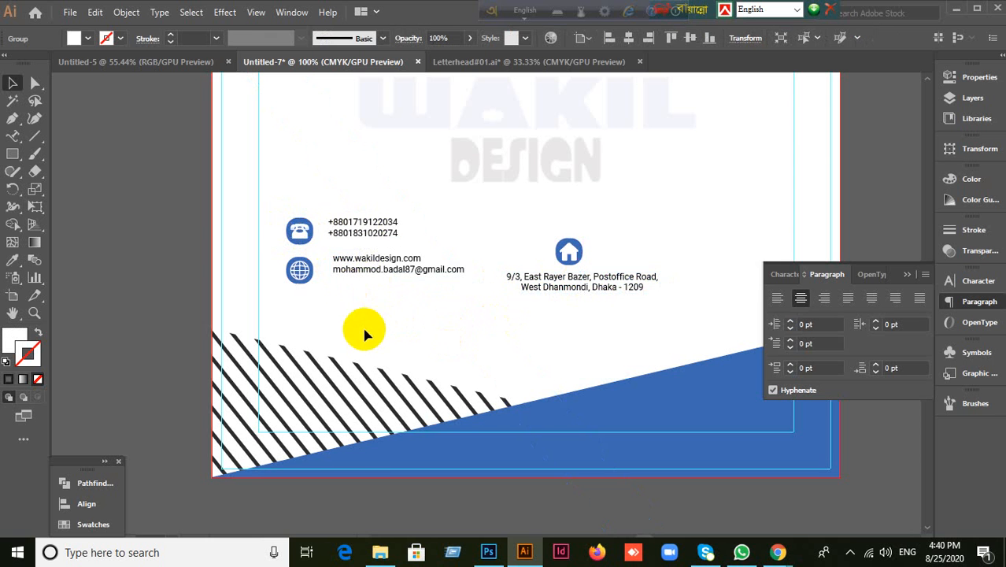
drag(272, 203, 374, 198)
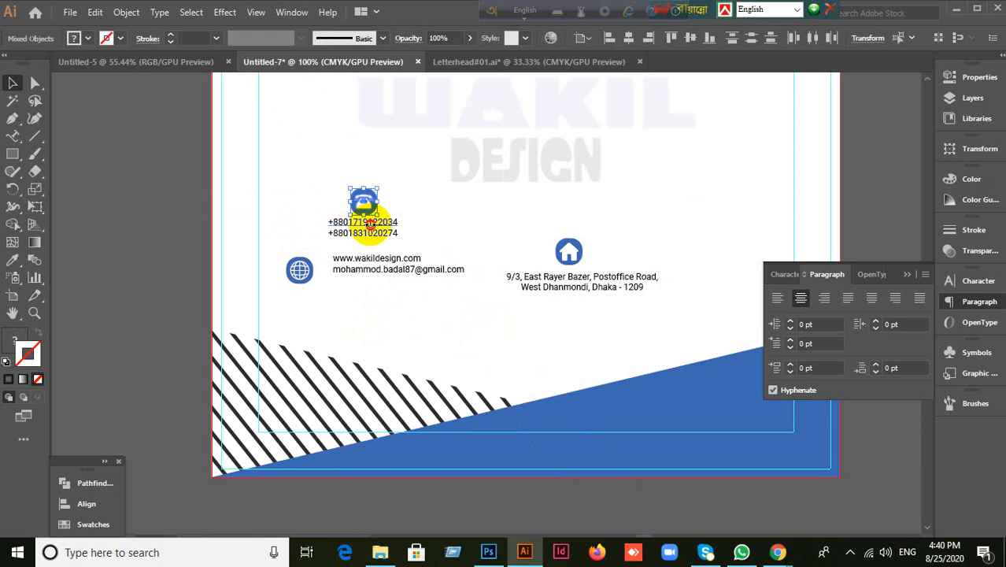
click(373, 236)
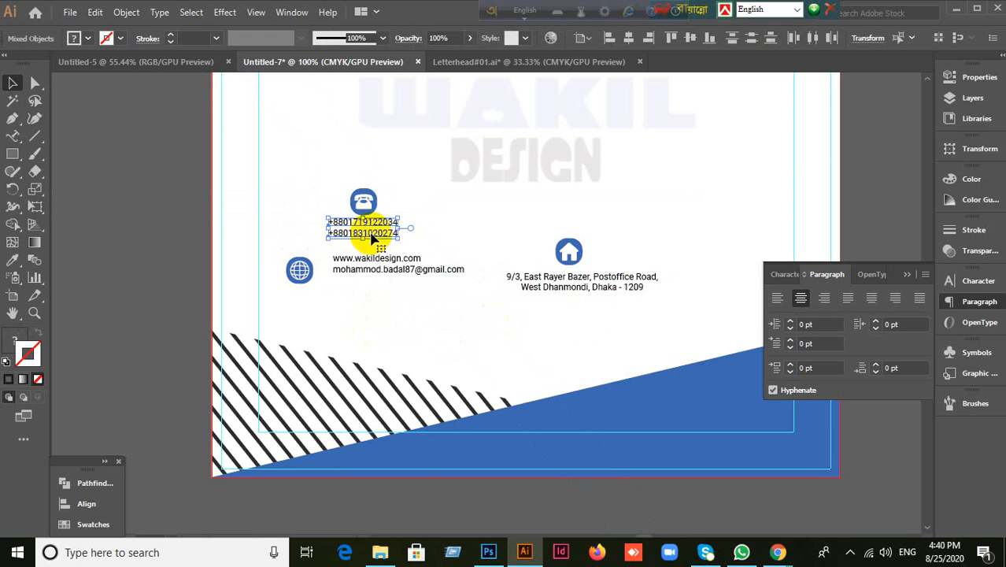
click(803, 299)
click(374, 313)
click(296, 327)
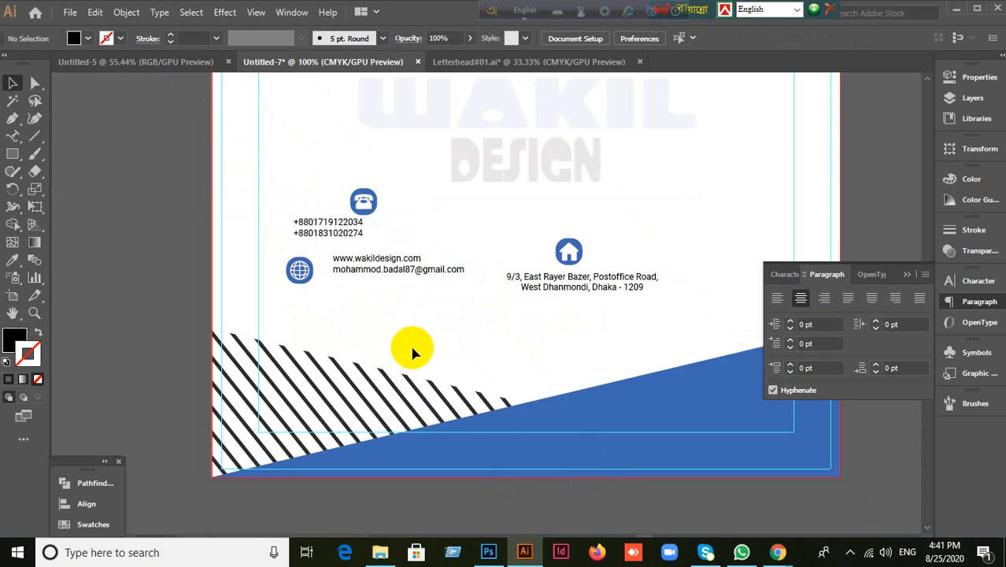
Step: Undo five times to remove the contact block and restore the full-opacity logo
scroll(415, 344, down, 1)
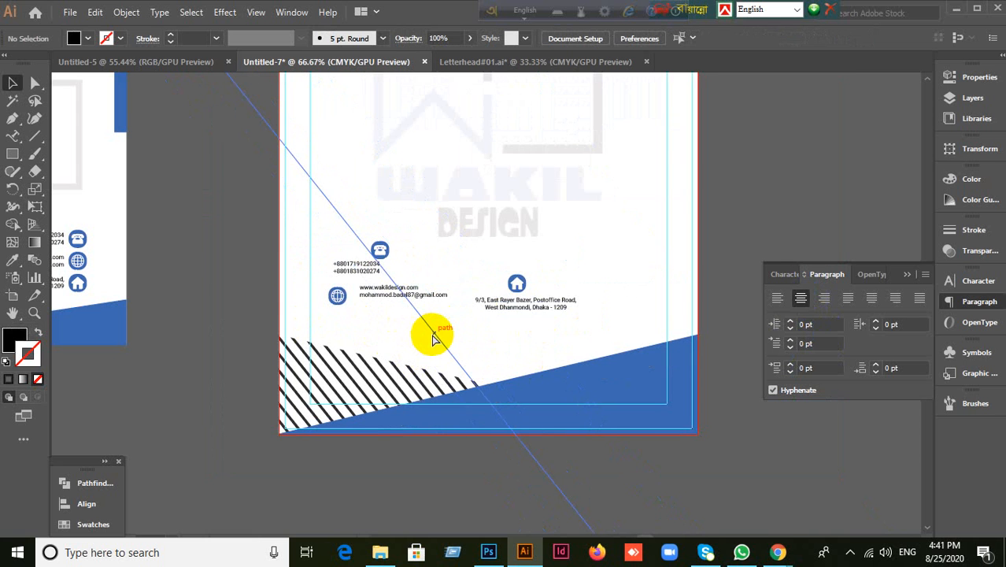
key(ctrl+z)
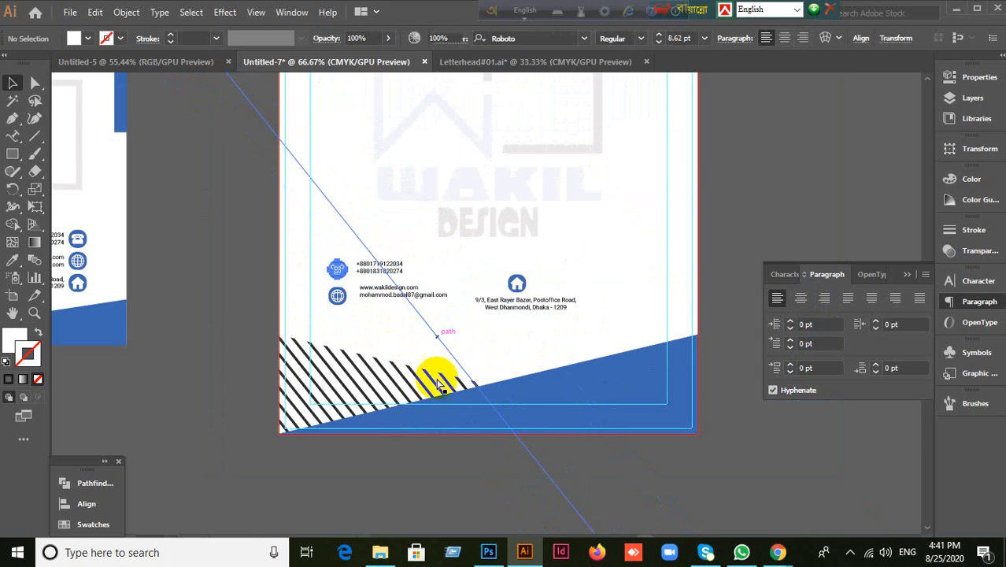
key(ctrl+z)
key(ctrl+z)
key(ctrl+z)
key(ctrl+z)
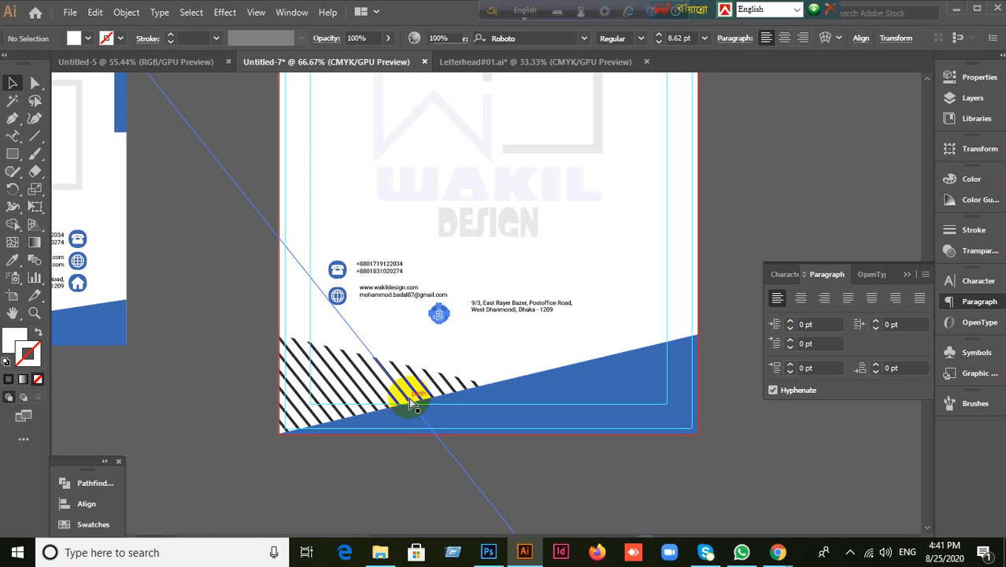
key(ctrl+z)
key(ctrl+z)
key(ctrl+z)
key(ctrl+z)
key(ctrl+z)
key(ctrl+z)
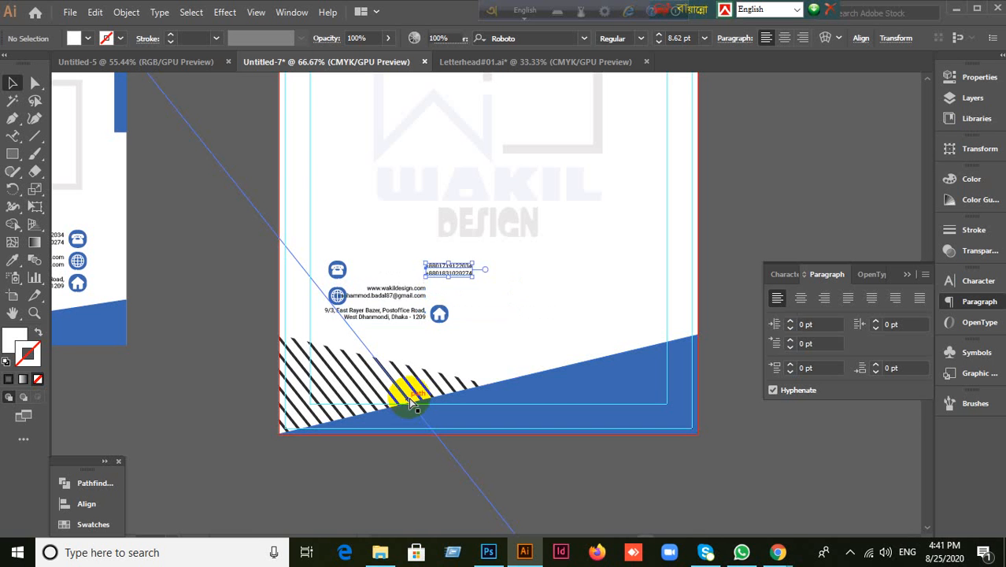
key(ctrl+z)
key(ctrl+z)
key(ctrl+z)
key(ctrl+z)
key(ctrl+z)
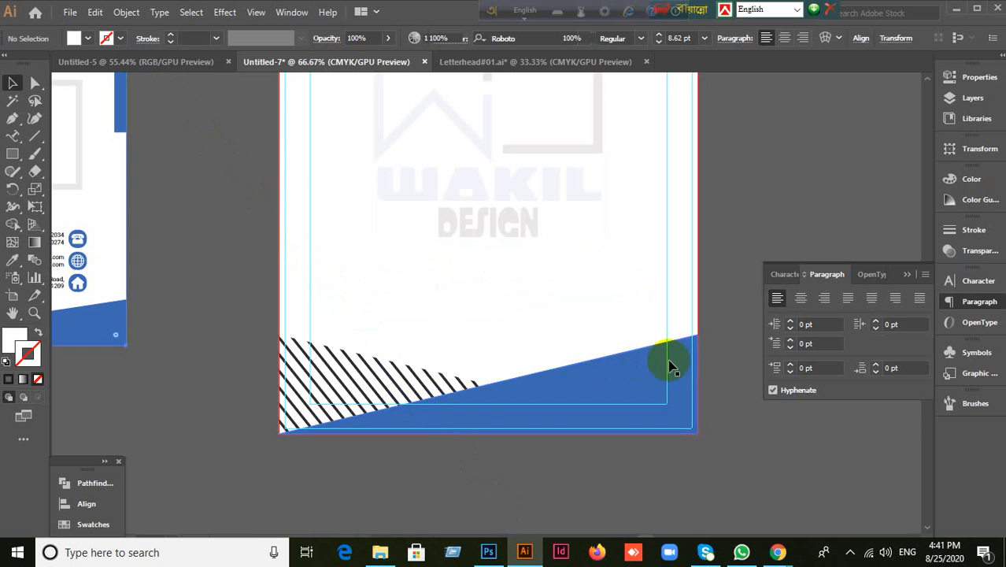
key(ctrl+z)
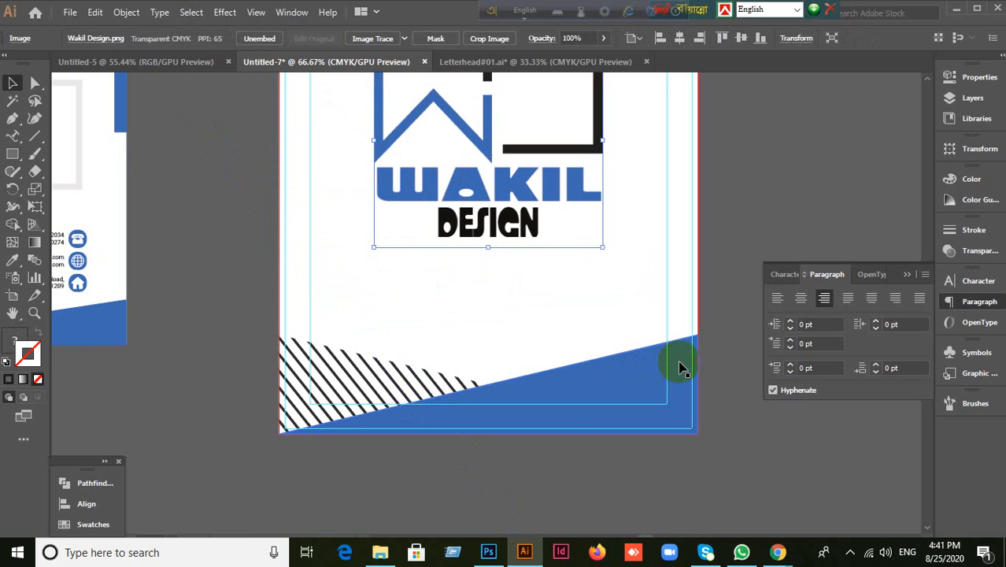
scroll(719, 299, up, 1)
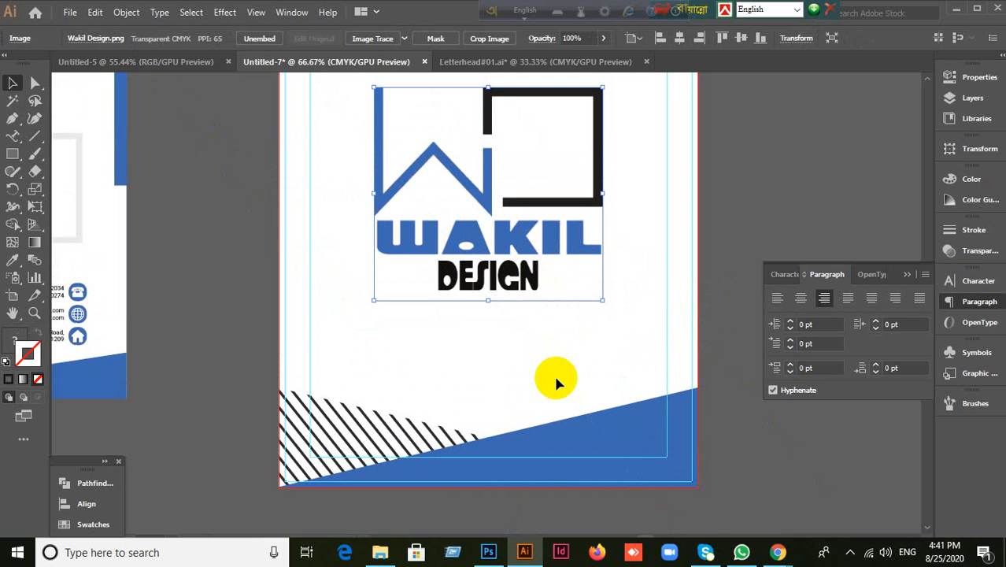
scroll(683, 454, up, 2)
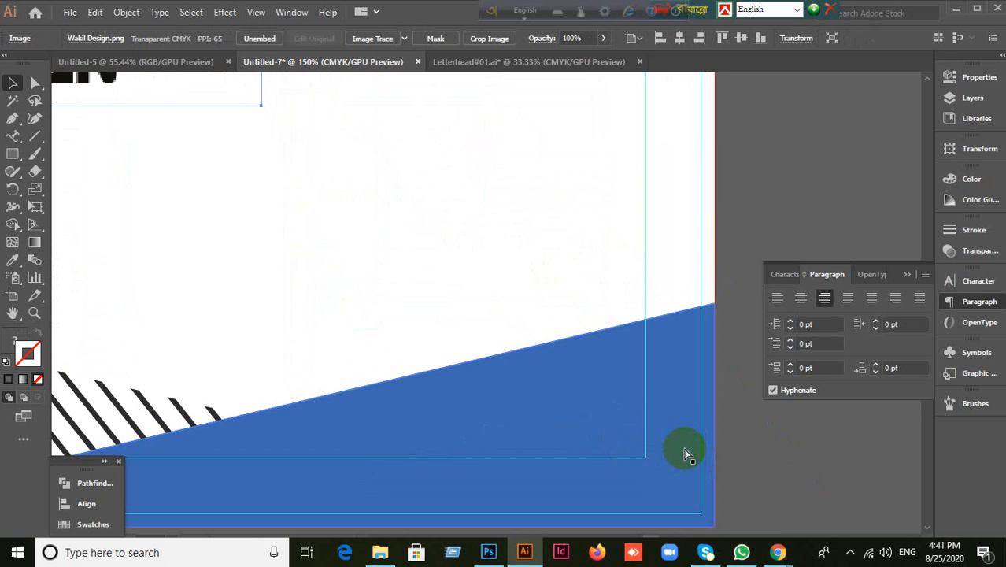
Step: Keep the logo at full opacity and zoom out to show both letterheads
key(ctrl+shift+z)
key(ctrl+shift+z)
key(0)
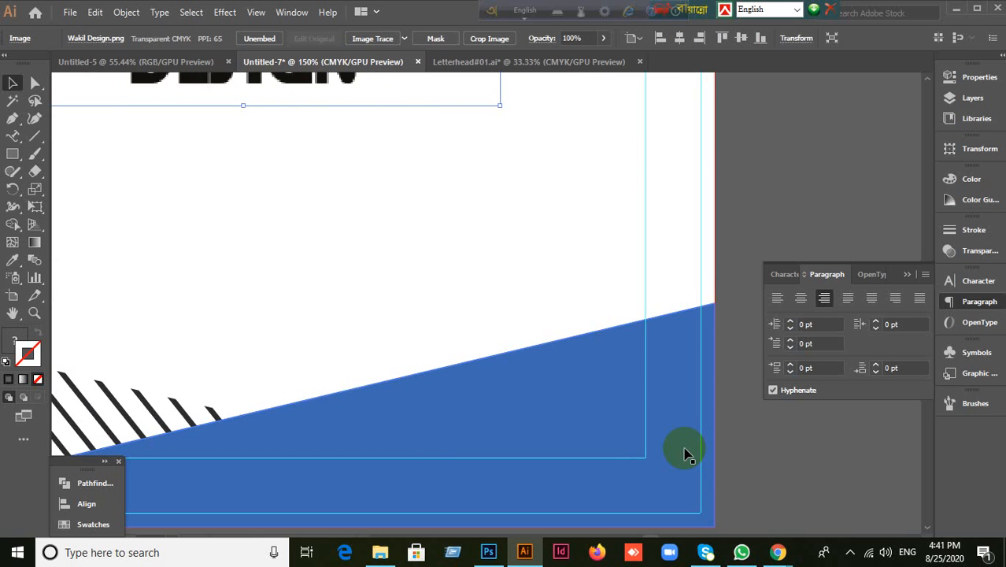
scroll(685, 452, down, 4)
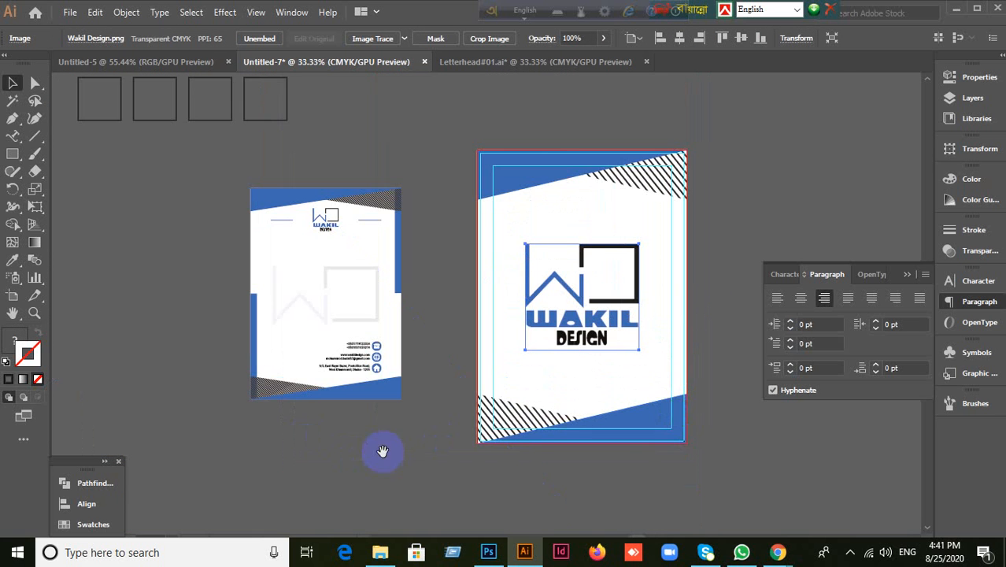
drag(382, 447, 387, 351)
scroll(387, 353, up, 1)
drag(309, 179, 373, 215)
key(ctrl+z)
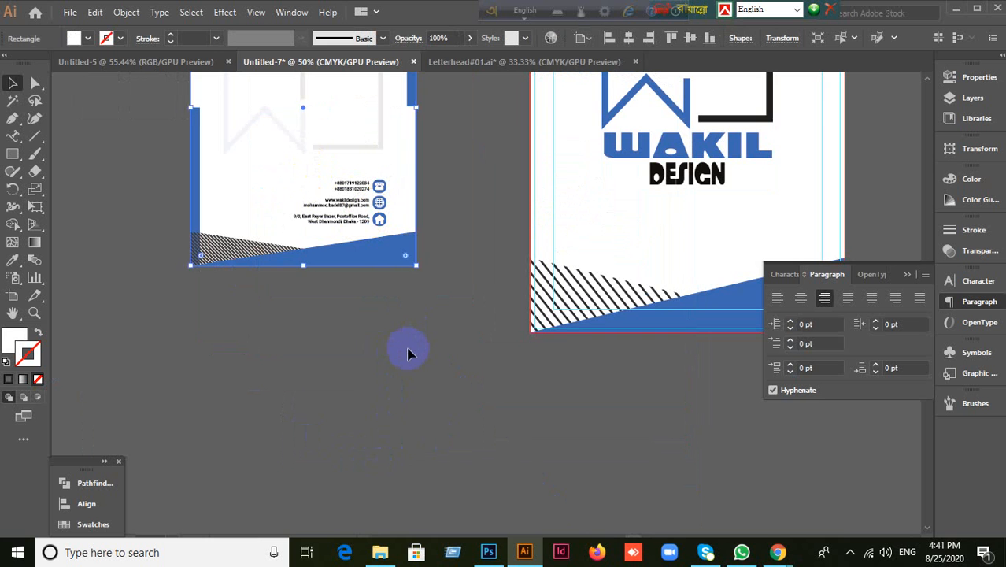
click(407, 353)
scroll(426, 208, up, 4)
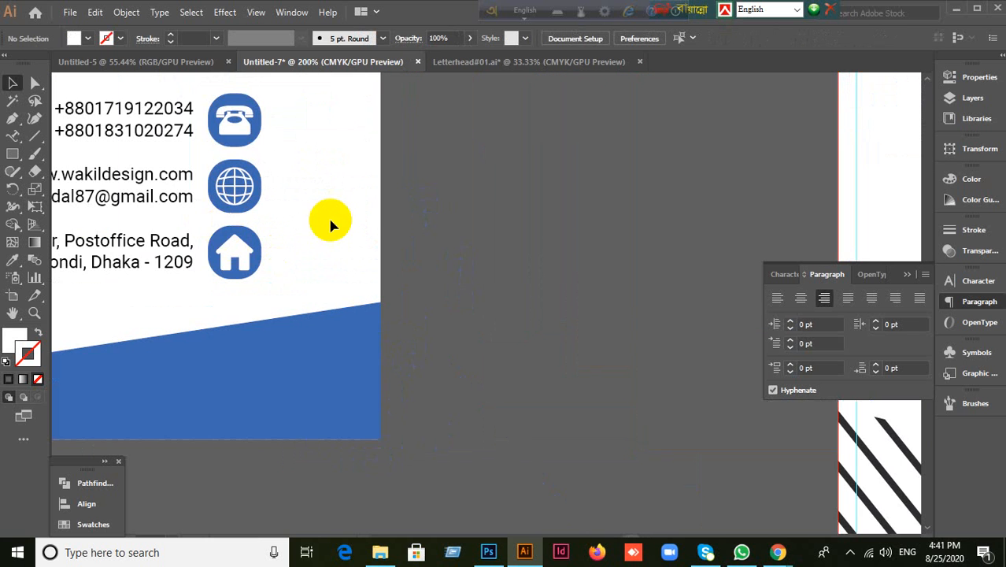
Step: Pan to the first letterhead's contact block and select the website and e-mail text
drag(330, 220, 665, 234)
click(449, 151)
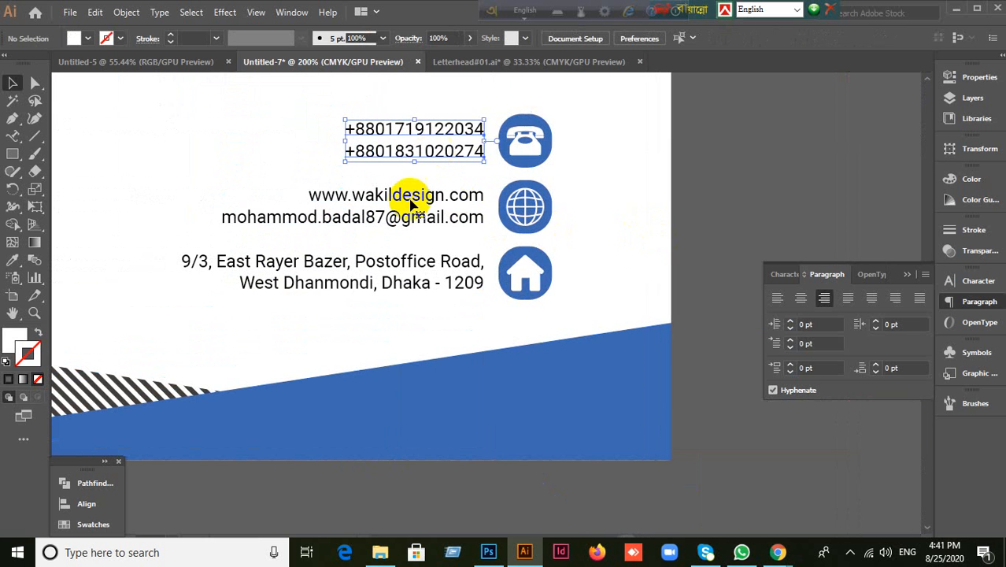
drag(418, 218, 496, 406)
key(ctrl+z)
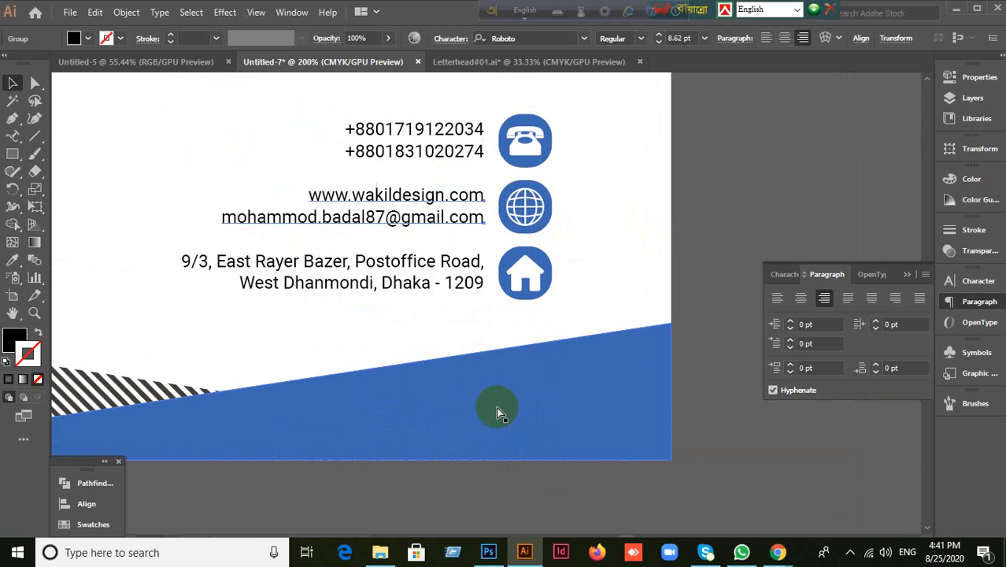
click(425, 223)
Step: Drag the website/e-mail text below the artboard and duplicate it into three stacked copies
drag(425, 221, 411, 514)
scroll(587, 455, down, 3)
scroll(587, 455, down, 2)
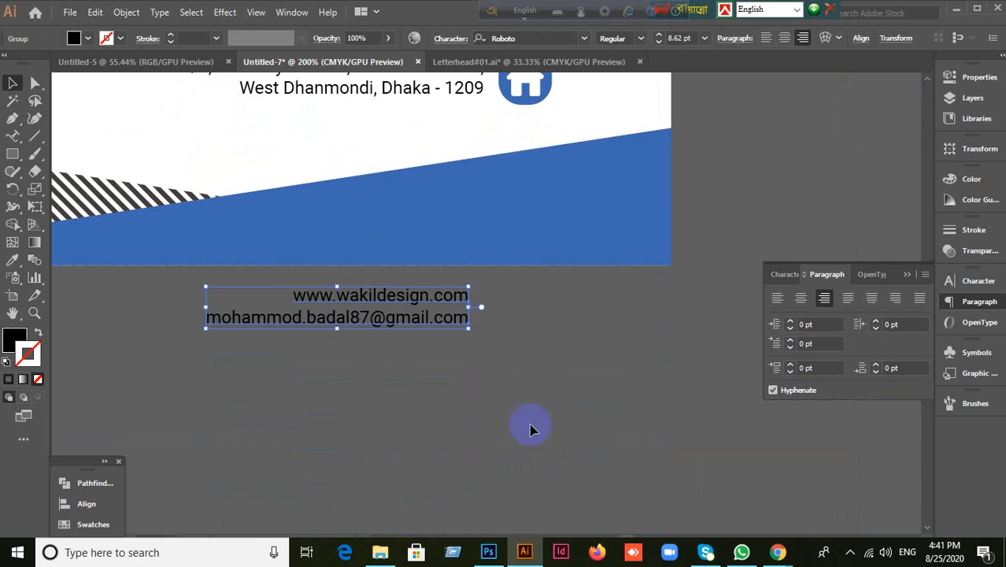
drag(406, 317, 399, 352)
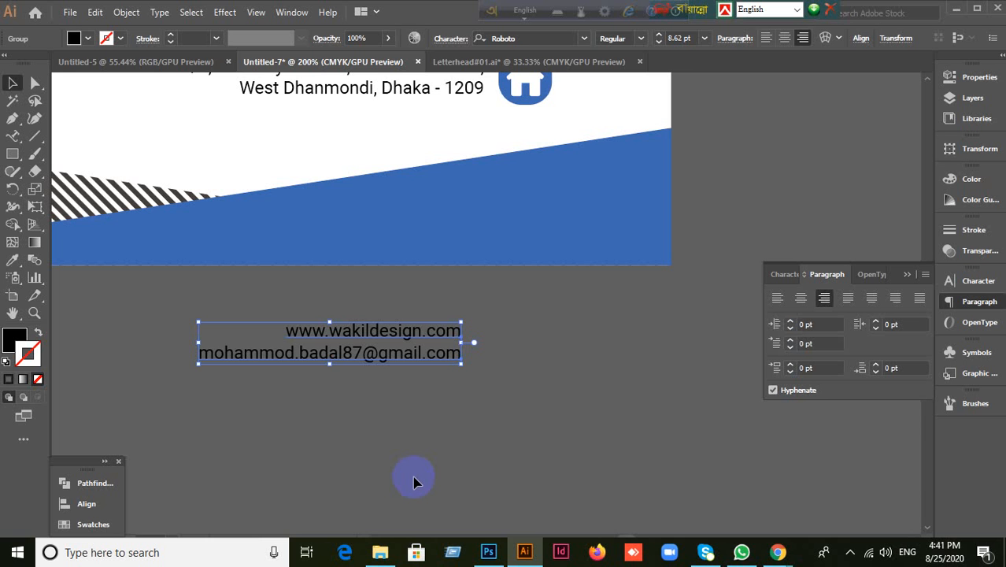
scroll(416, 482, down, 2)
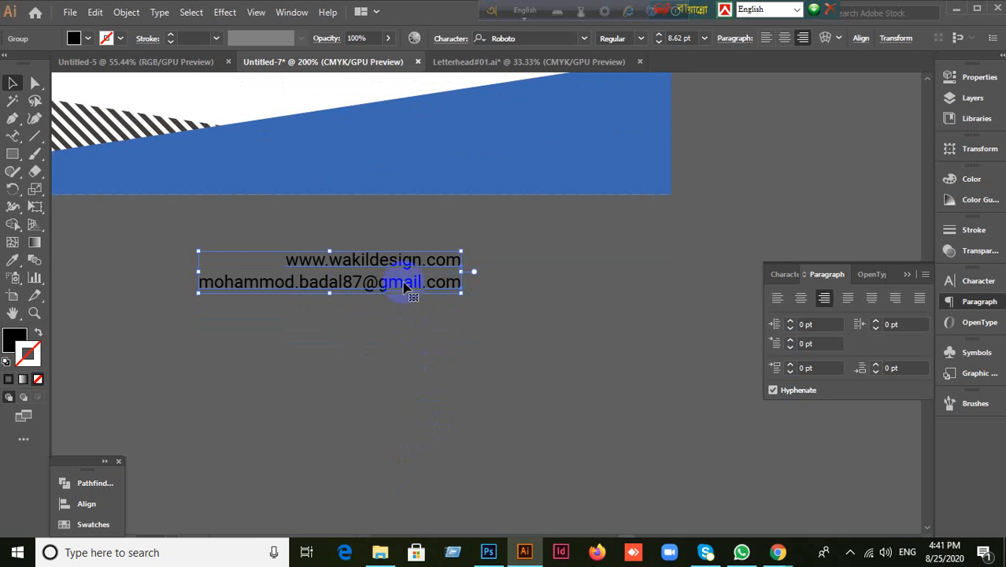
drag(404, 286, 402, 388)
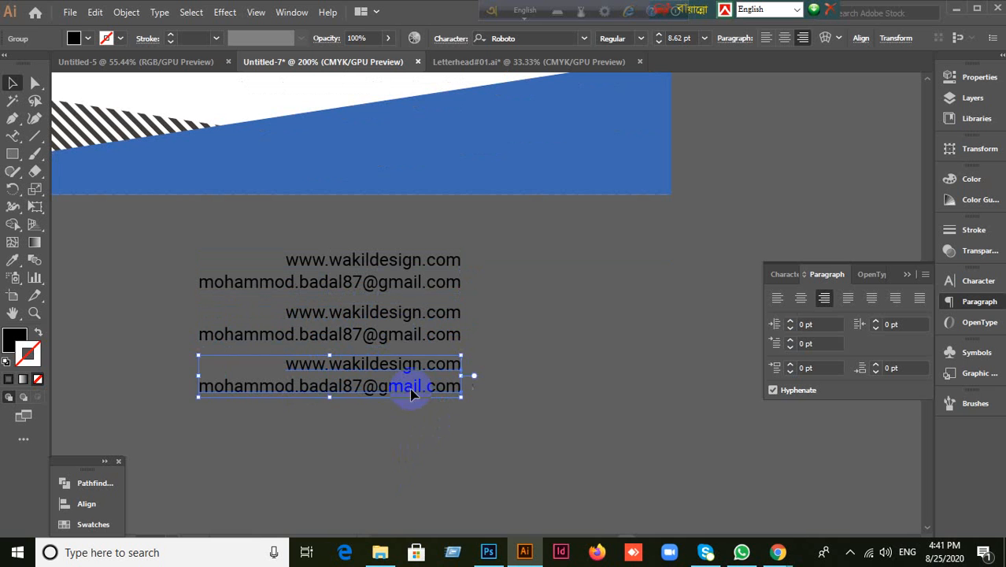
click(530, 398)
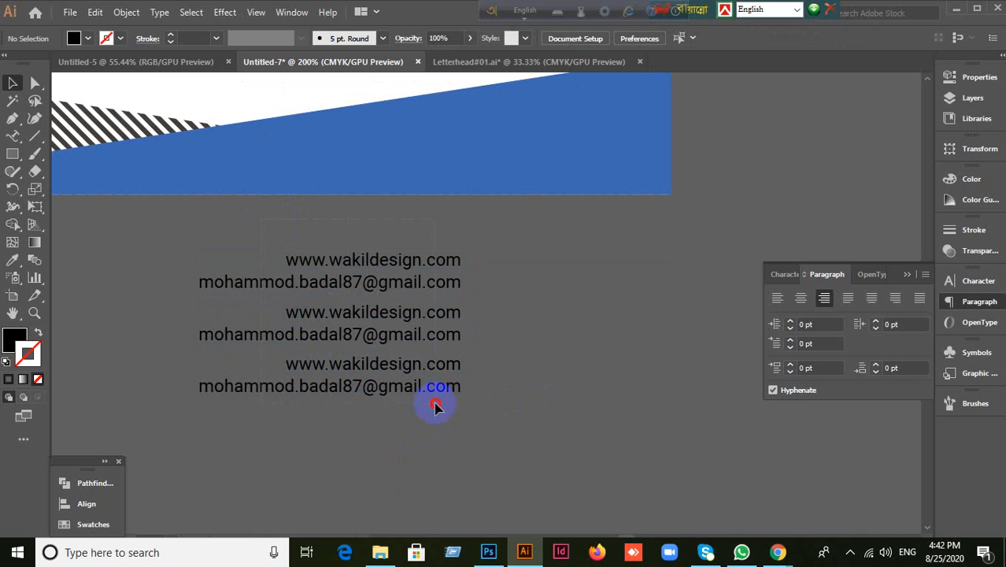
Step: Group the three text copies with Ctrl+G and bring up the group's context menu
drag(435, 406, 438, 407)
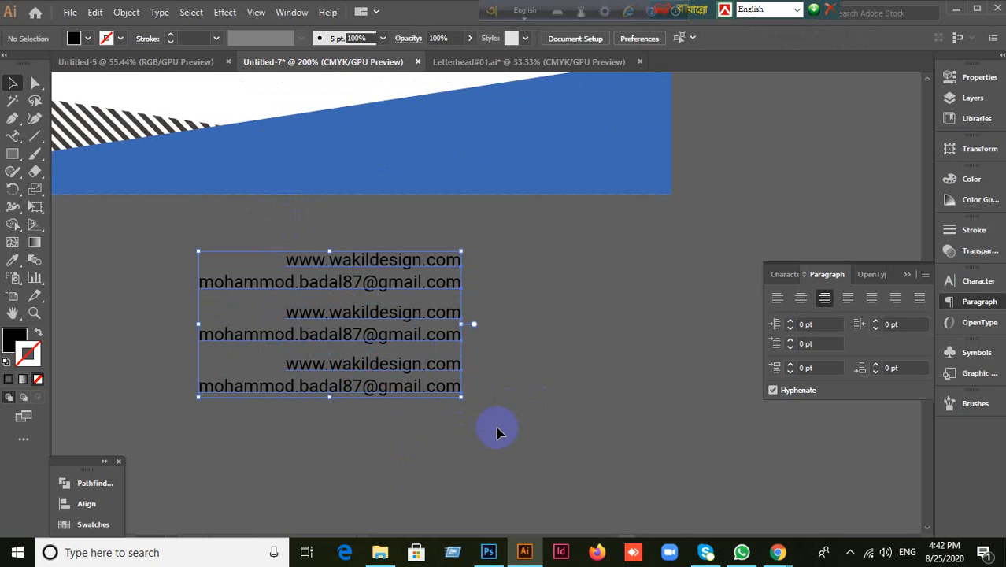
key(ctrl+g)
click(549, 439)
click(435, 387)
click(505, 415)
click(450, 397)
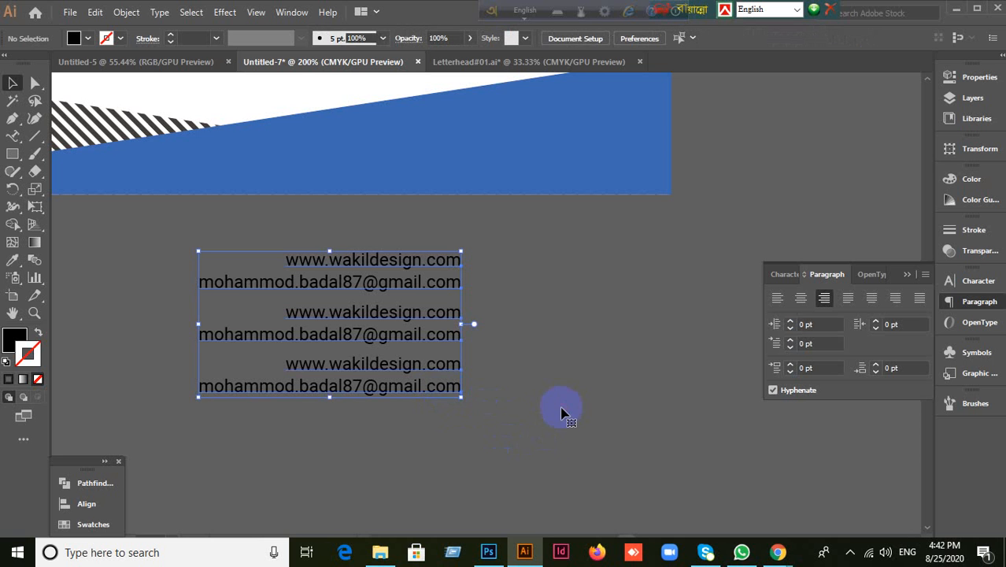
click(512, 432)
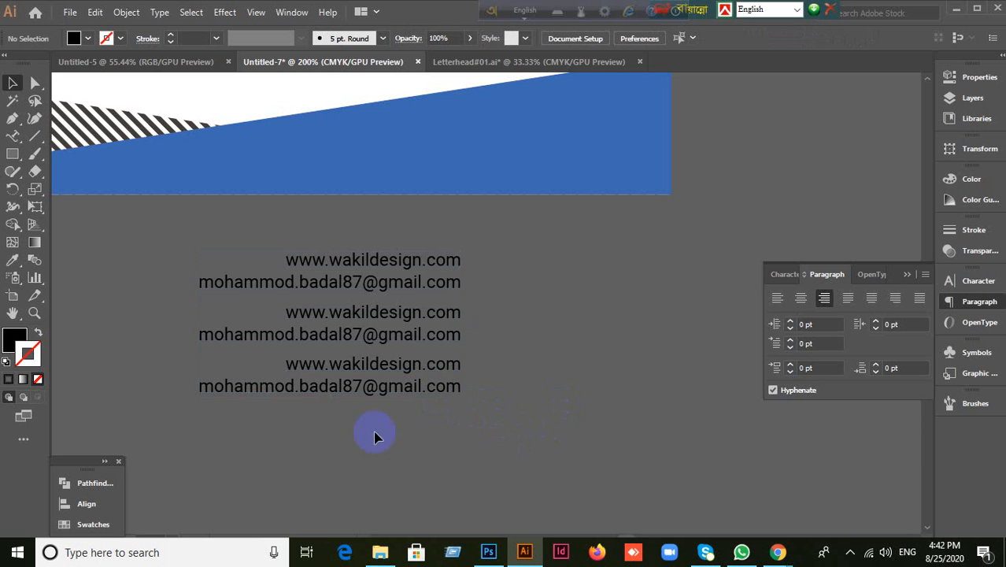
drag(187, 243, 535, 455)
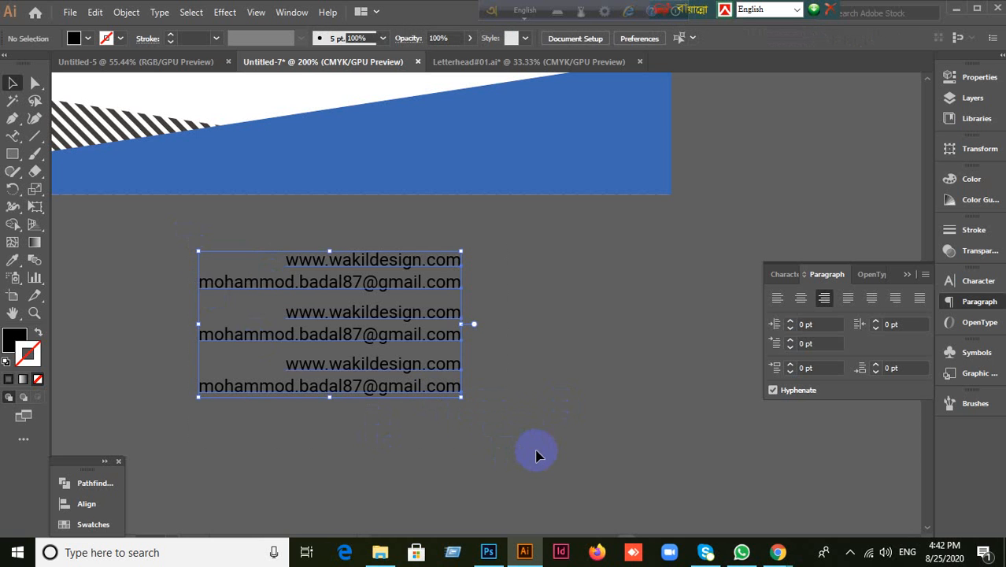
click(488, 448)
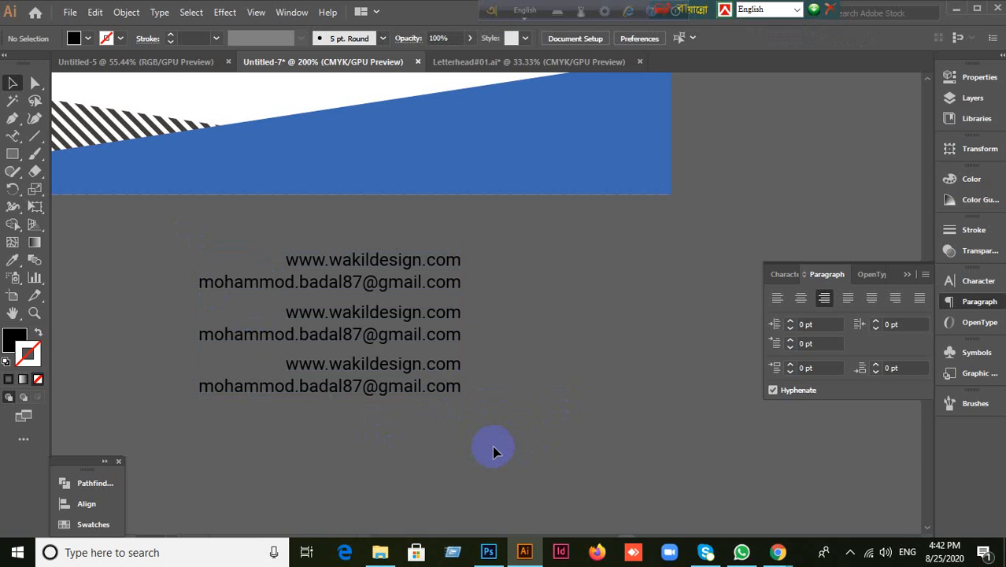
click(440, 392)
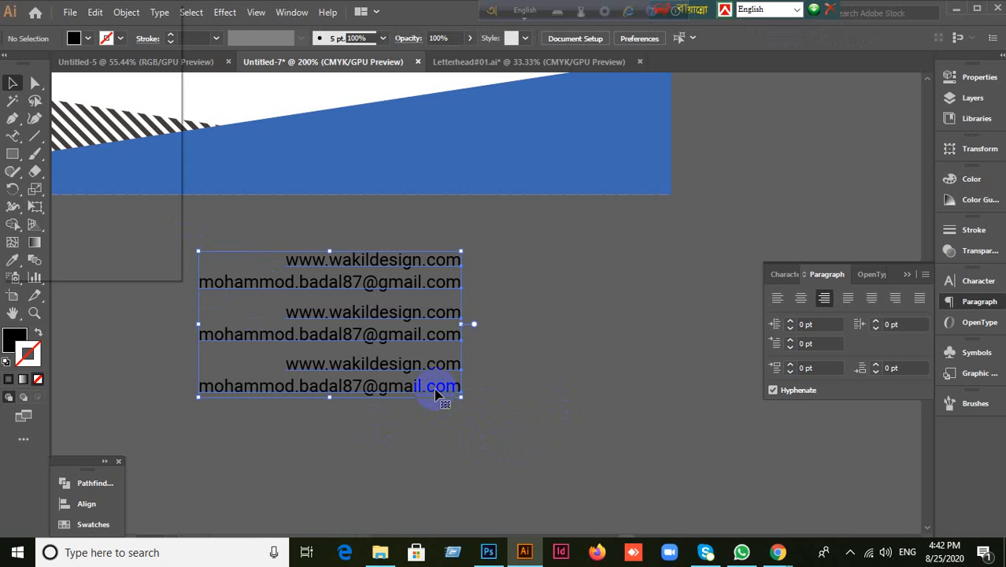
right_click(429, 394)
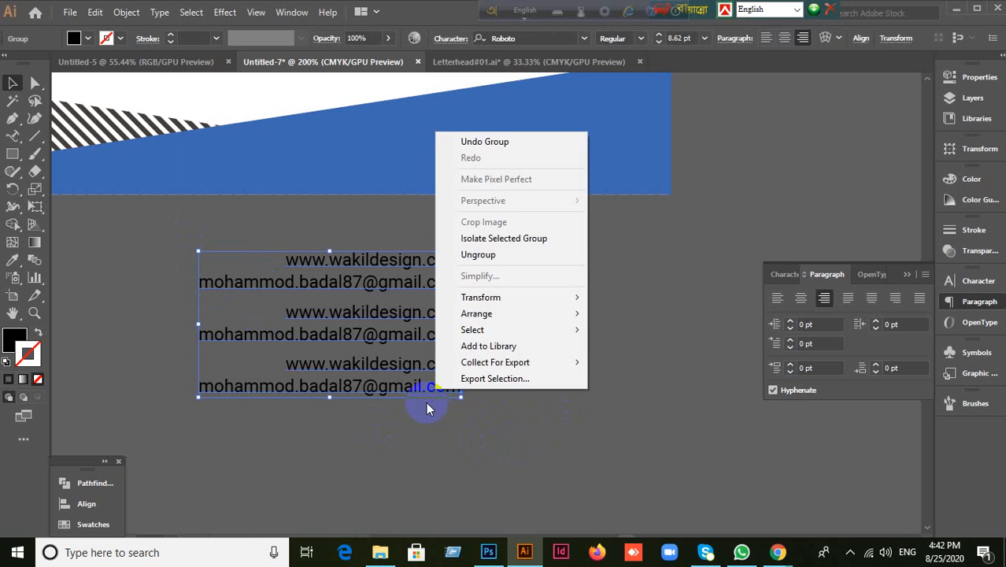
Step: Ungroup the three text copies, reposition two of them and select all three
click(498, 254)
click(577, 353)
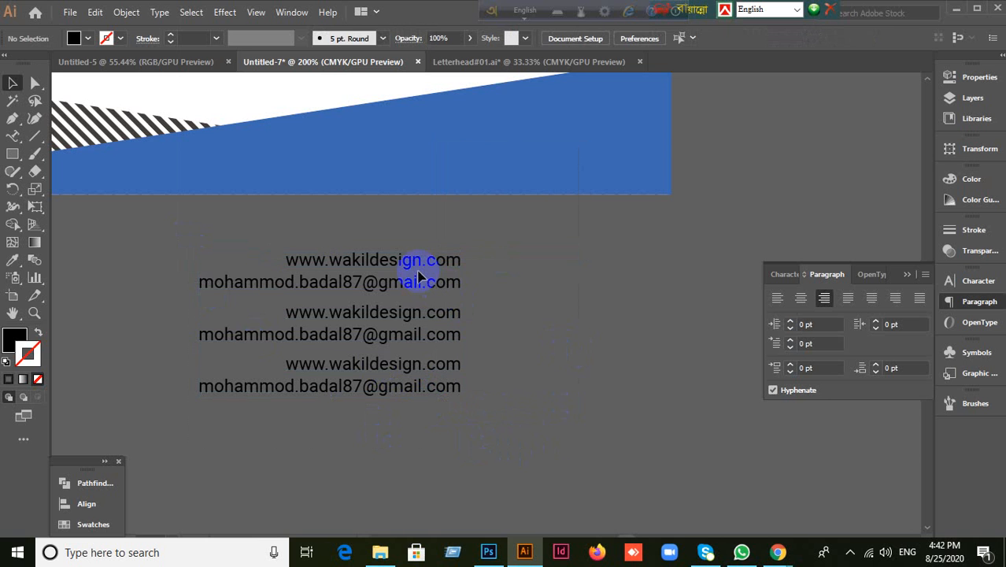
drag(412, 268, 360, 246)
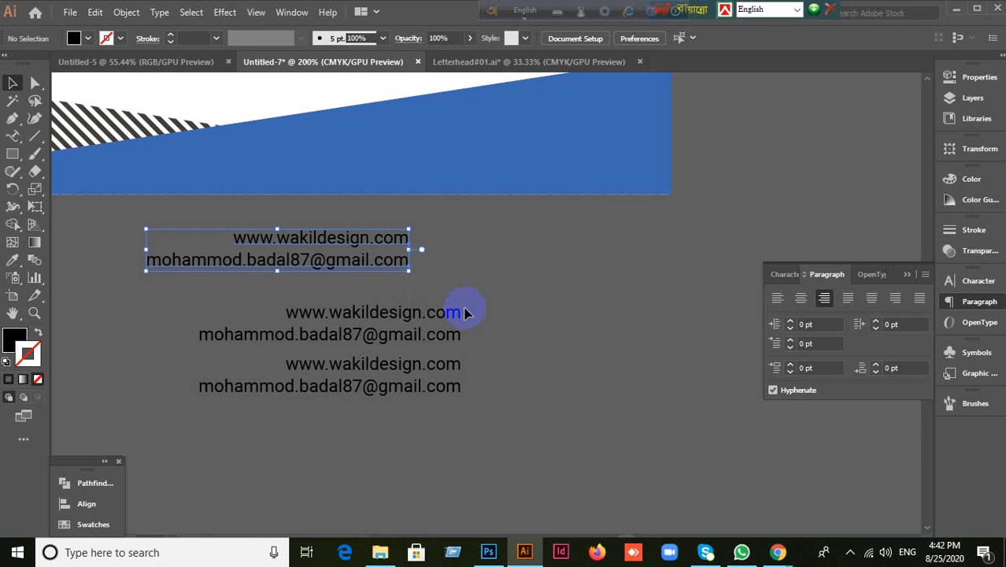
drag(451, 335, 494, 319)
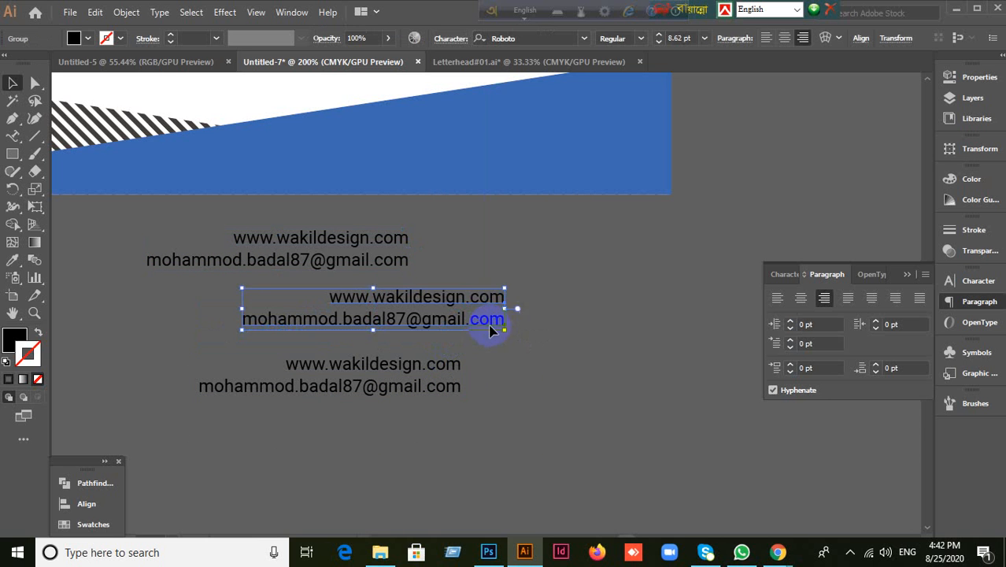
click(352, 403)
drag(180, 227, 438, 434)
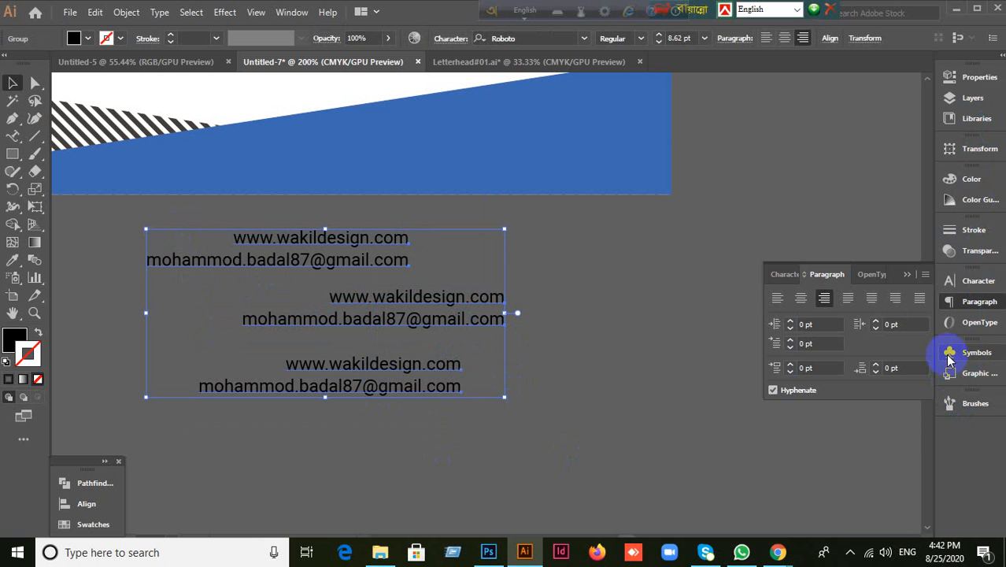
Step: Right-align the three text blocks using Align To Selection
click(88, 504)
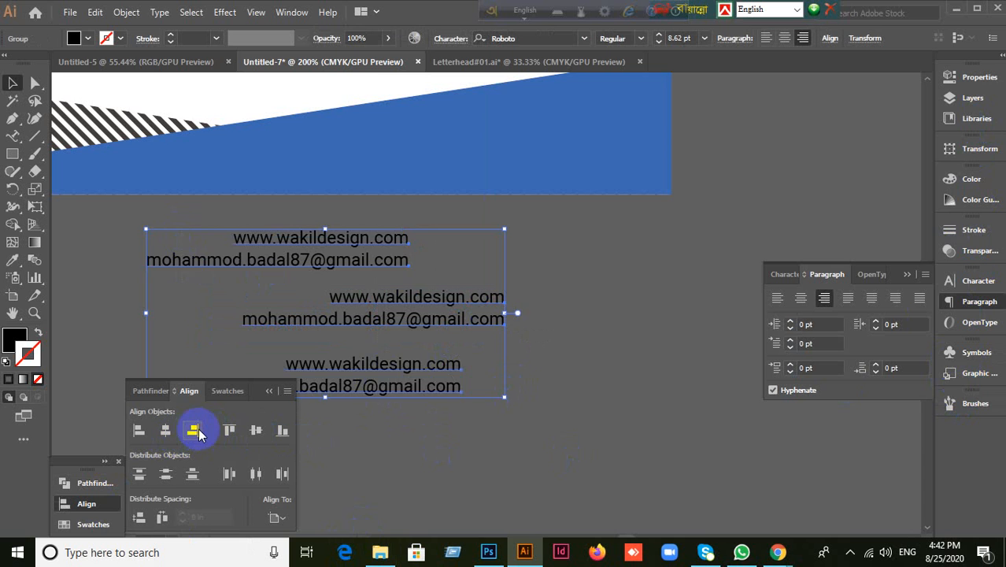
click(194, 431)
key(ctrl+z)
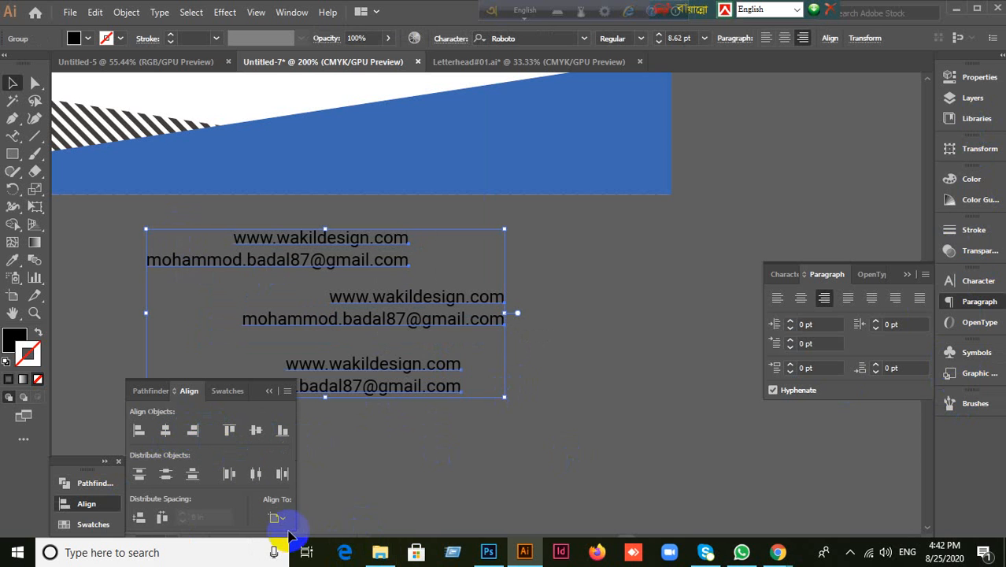
click(276, 519)
click(315, 469)
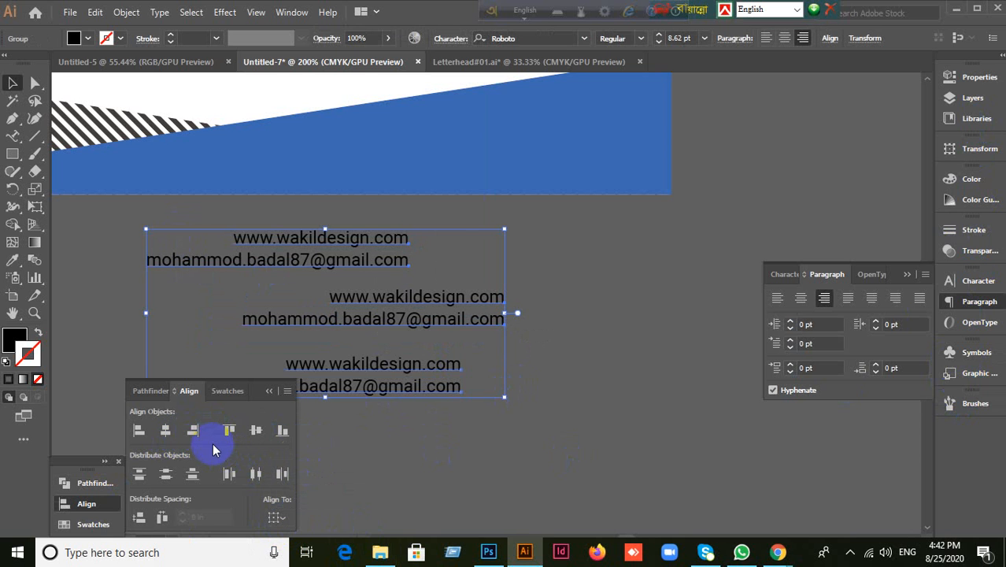
click(194, 431)
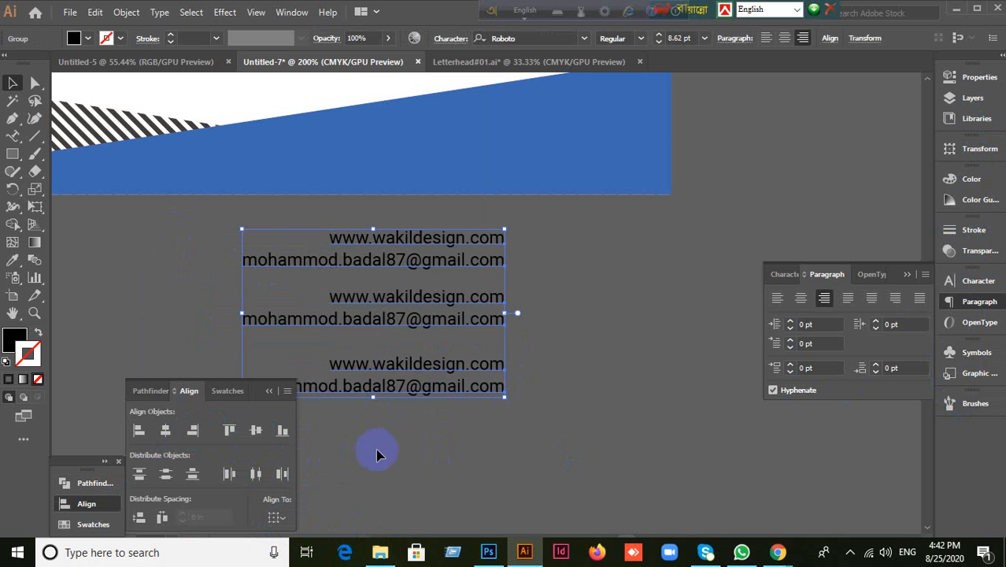
click(425, 449)
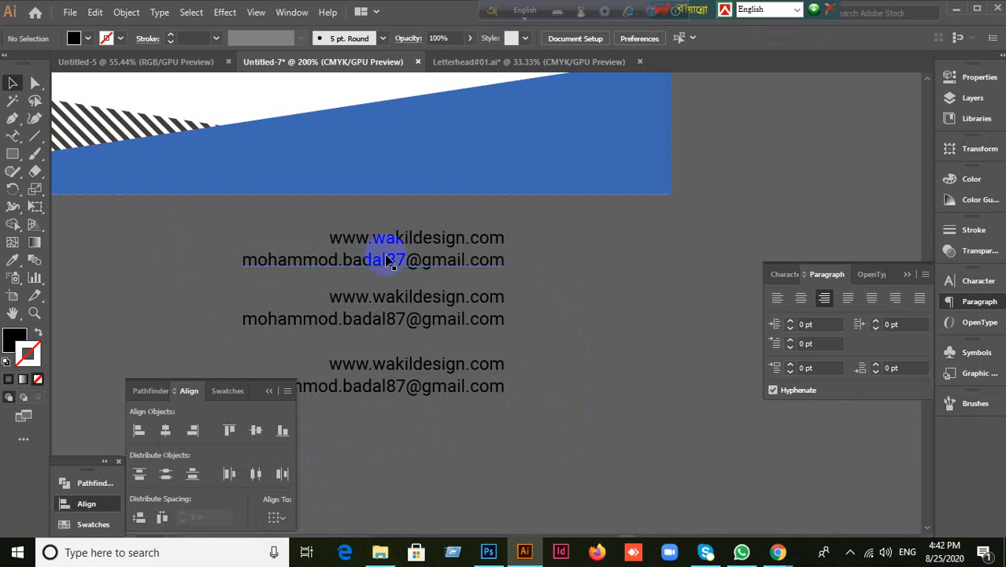
Step: Distribute the blocks' vertical spacing, then undo the rightward shift and spacing change
click(456, 385)
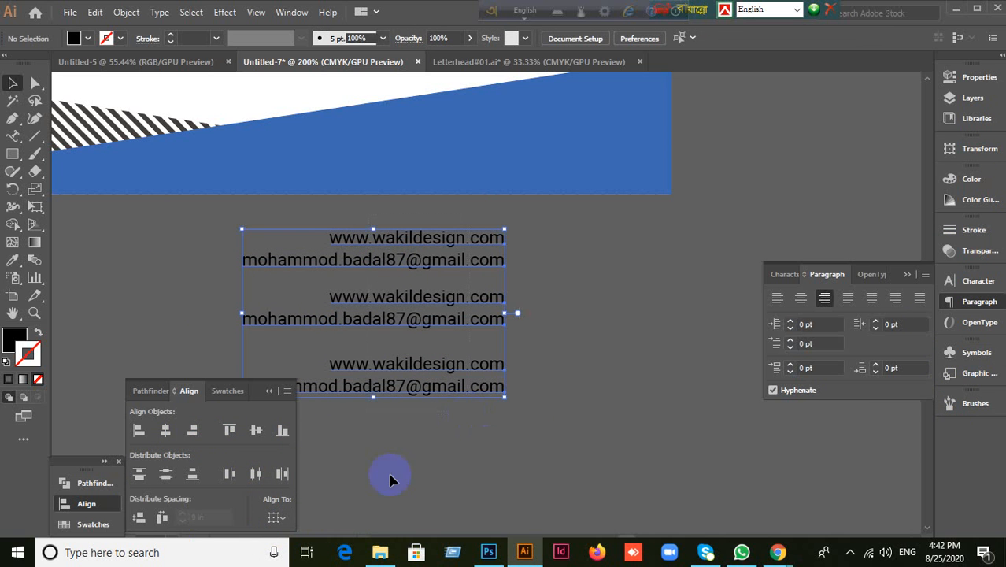
click(139, 516)
click(438, 463)
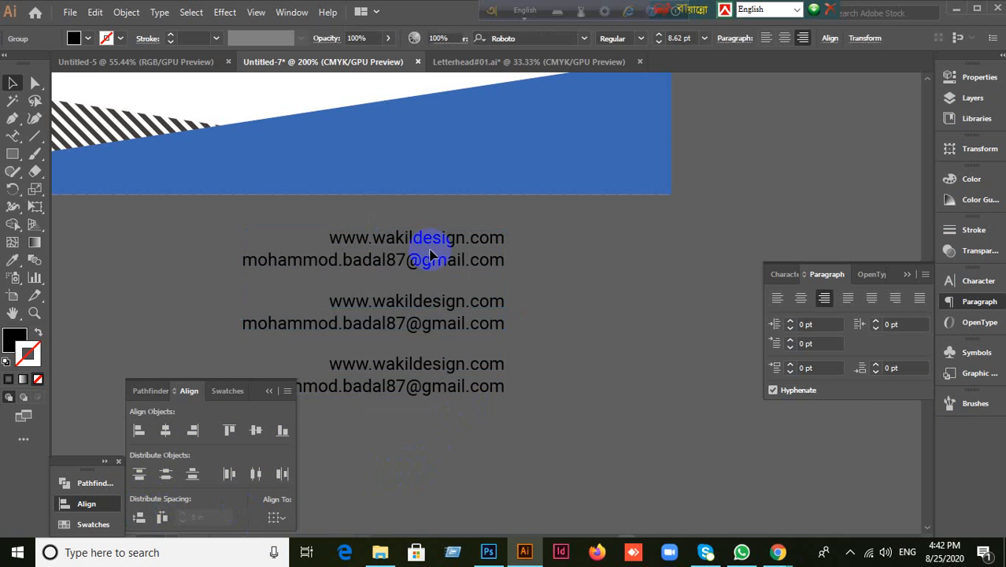
drag(443, 282, 509, 439)
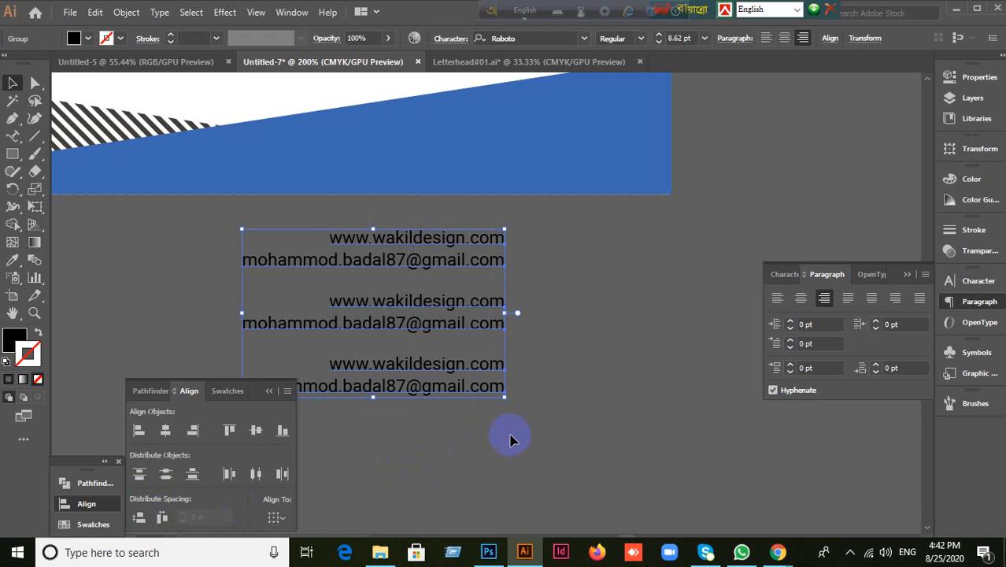
click(544, 427)
drag(363, 219, 579, 451)
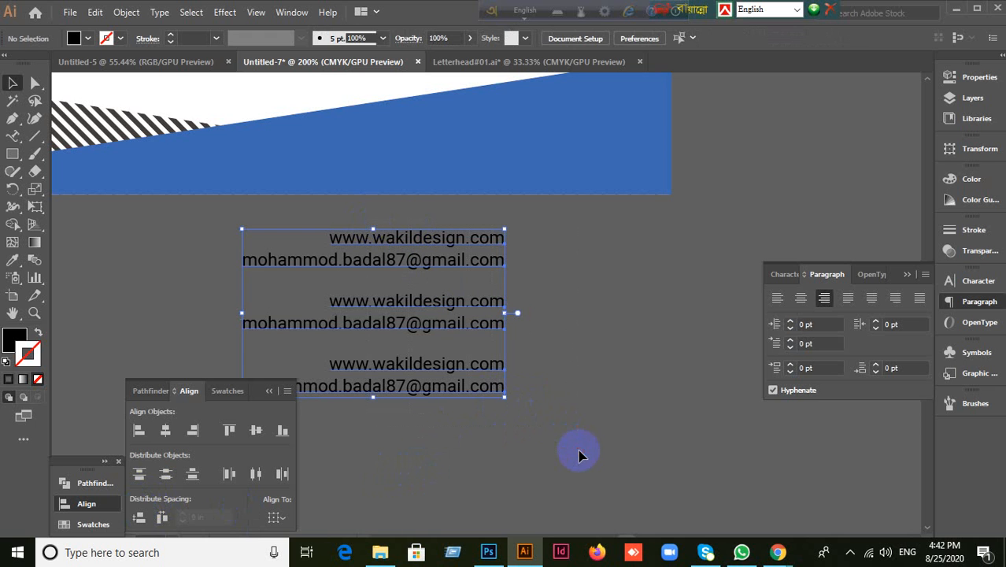
click(579, 456)
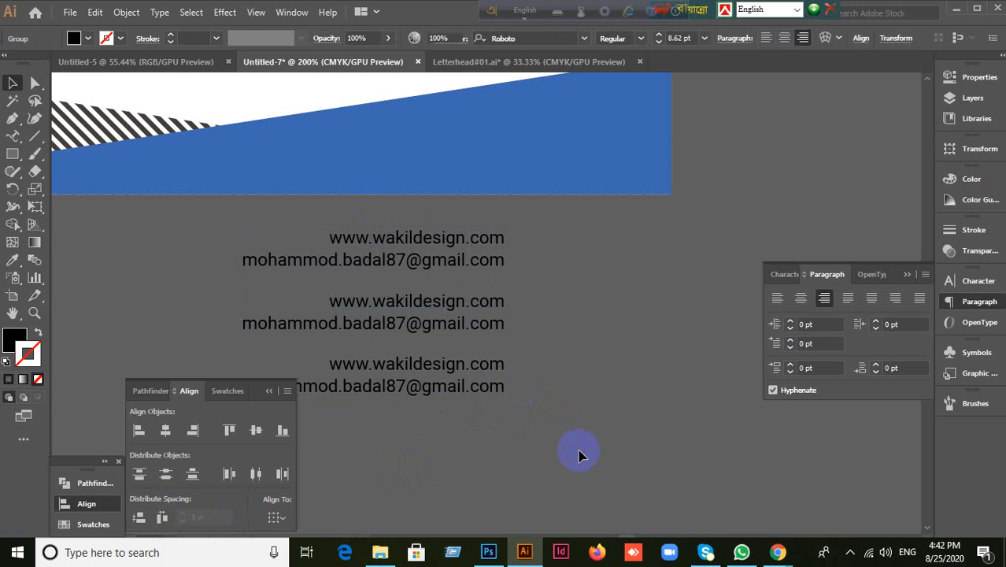
drag(455, 393, 519, 390)
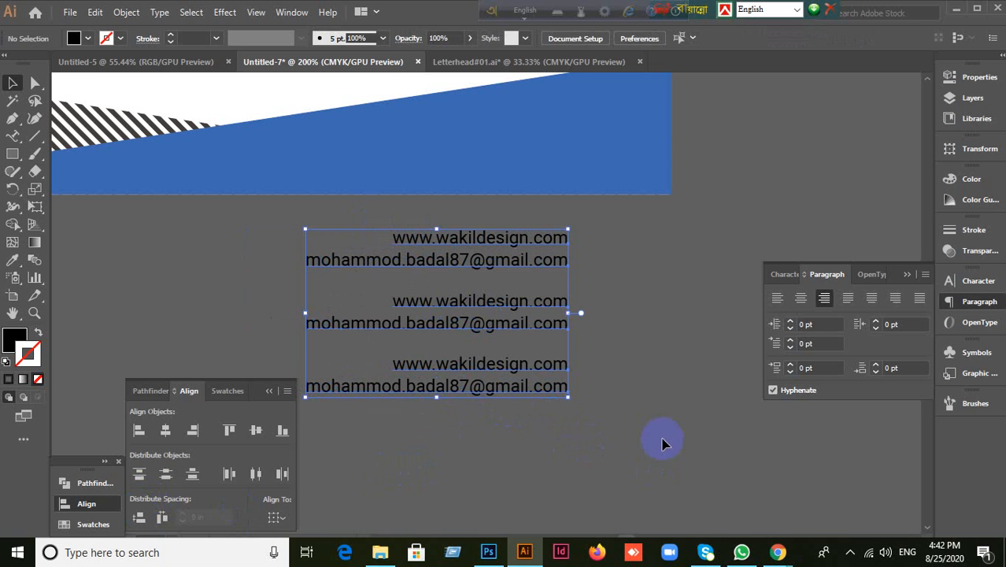
key(ctrl+shift+b)
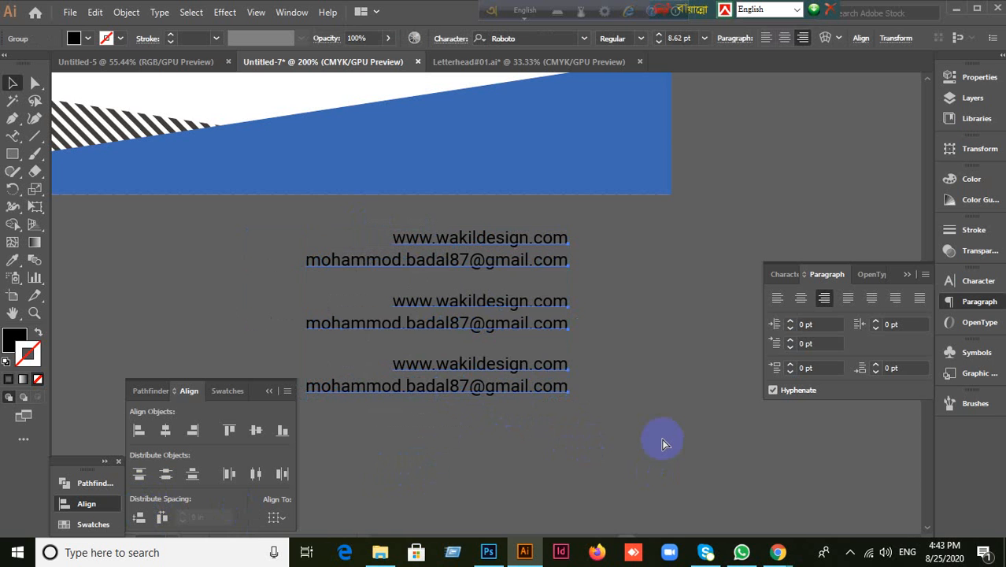
key(ctrl+z)
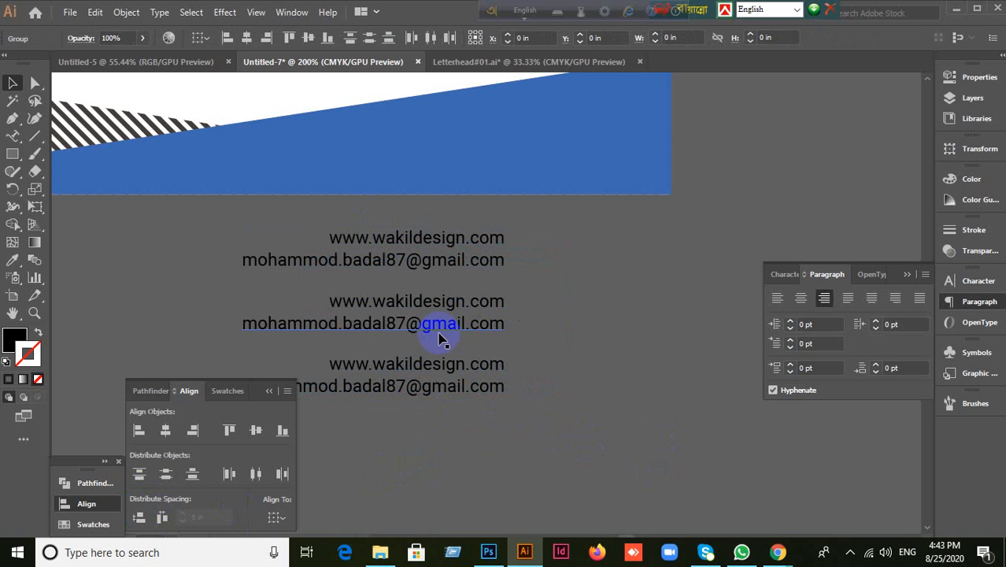
key(ctrl+z)
Step: Nudge the middle block up, space the three blocks evenly and right-align them
click(578, 378)
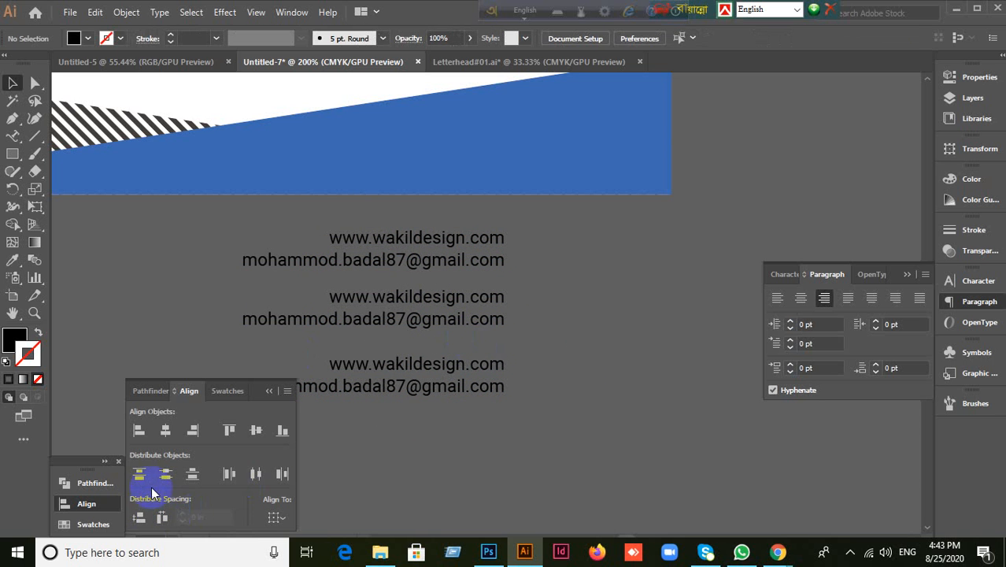
drag(481, 321, 482, 310)
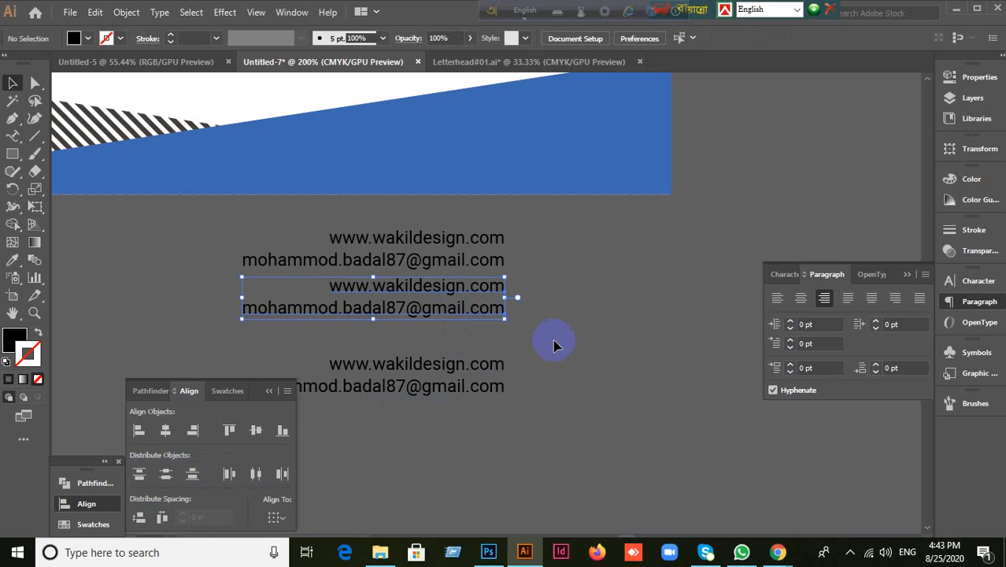
click(218, 224)
drag(549, 422, 549, 423)
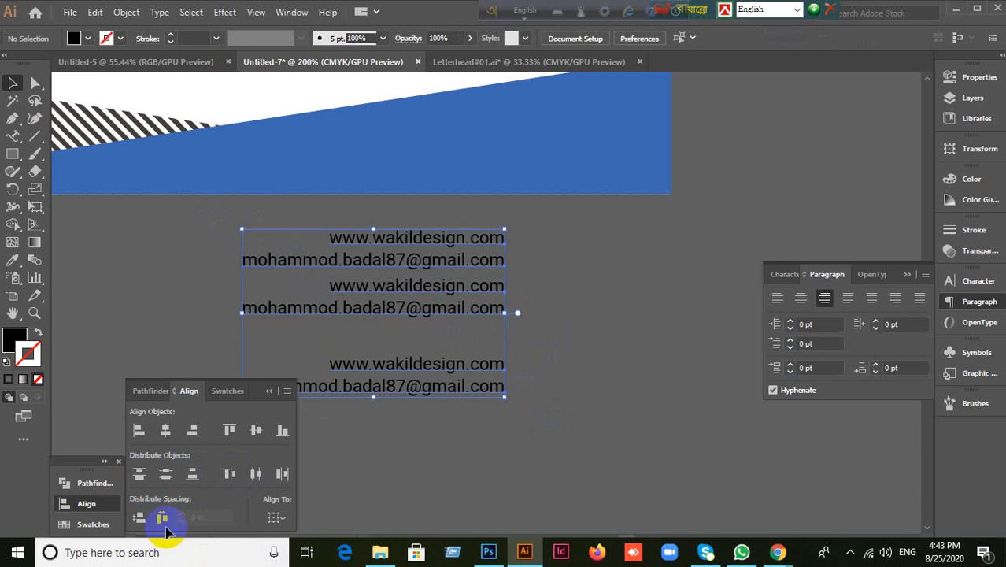
click(139, 517)
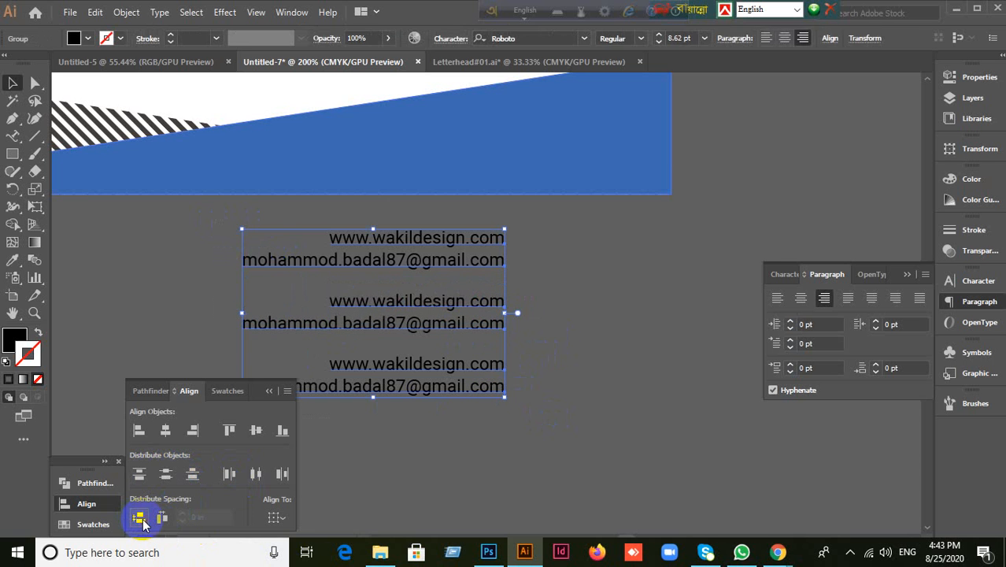
click(518, 472)
drag(291, 227, 539, 511)
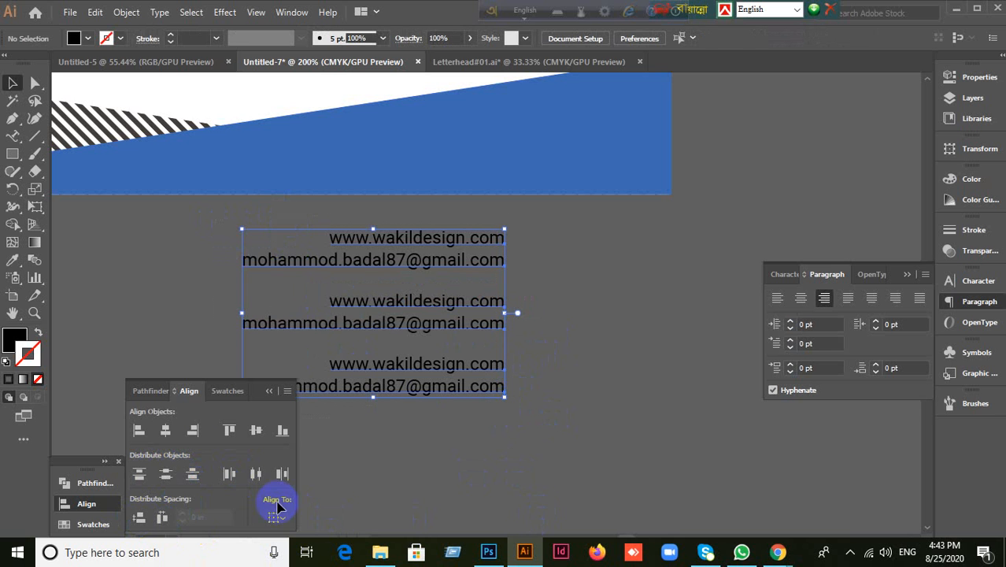
click(193, 431)
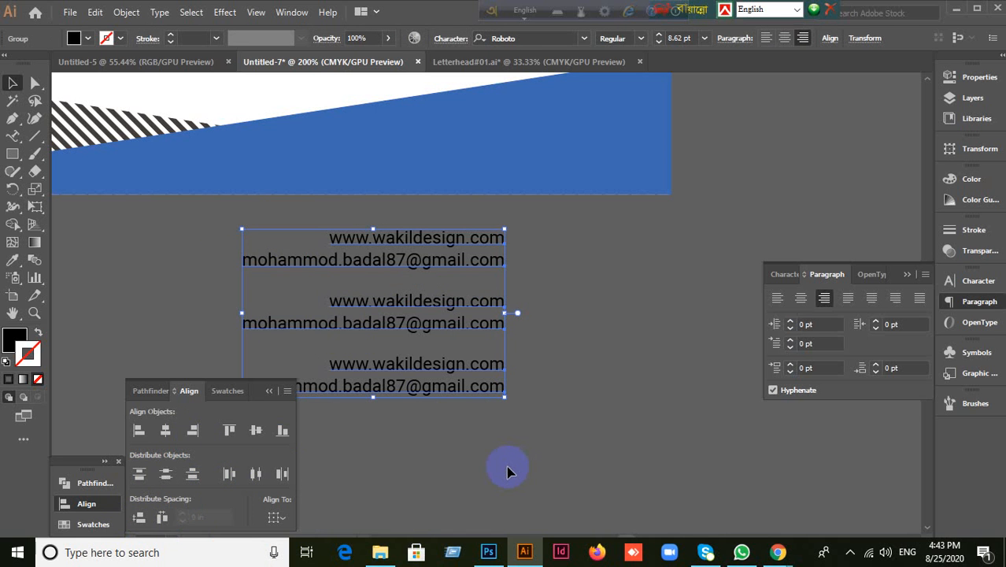
click(508, 471)
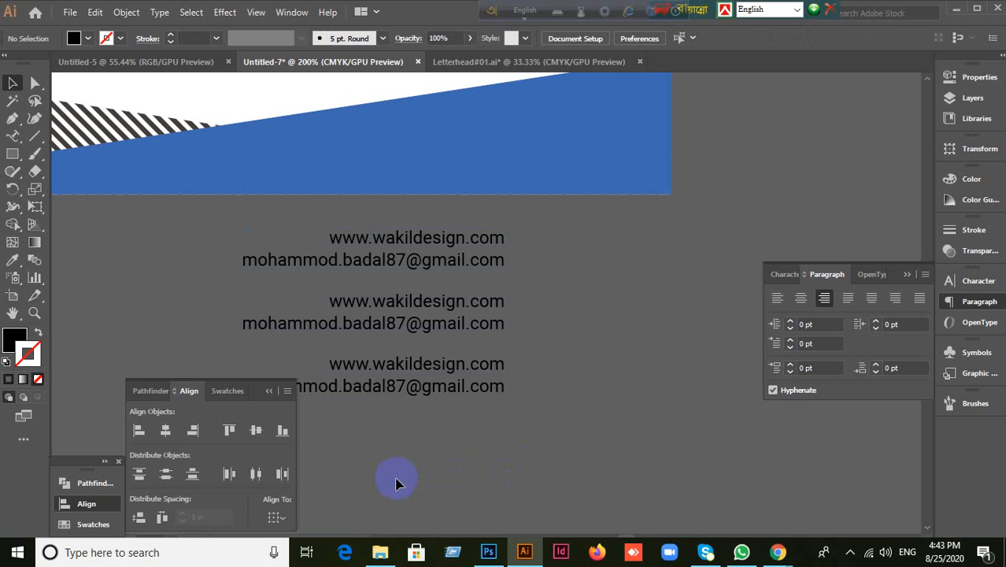
Step: Distribute the text blocks' spacing horizontally
click(456, 256)
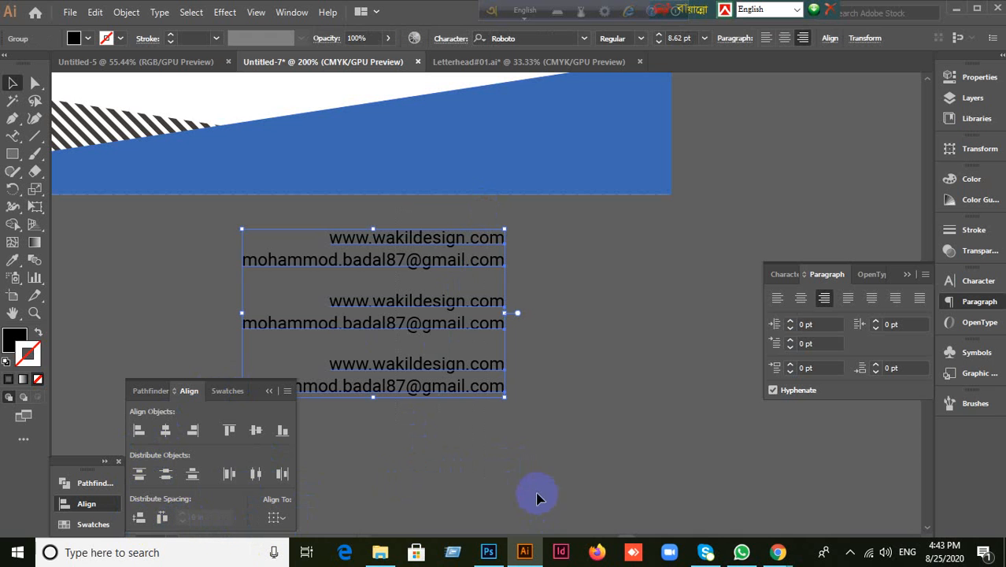
click(519, 488)
click(508, 242)
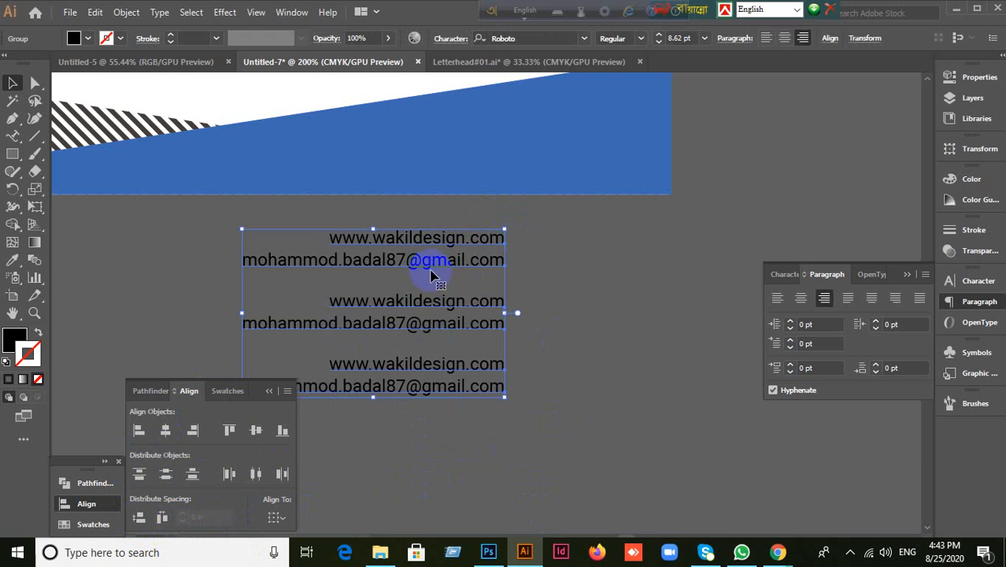
click(145, 520)
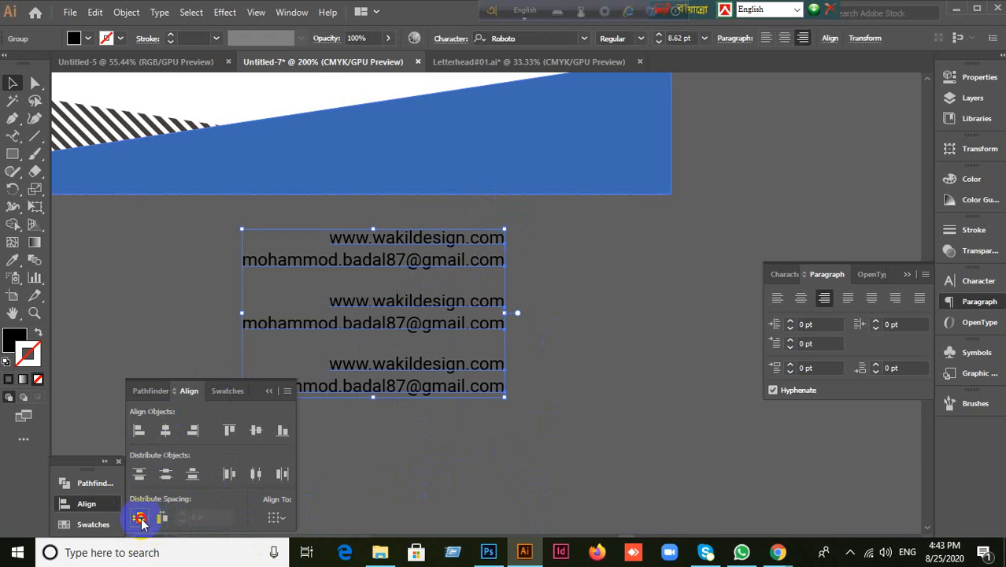
click(424, 470)
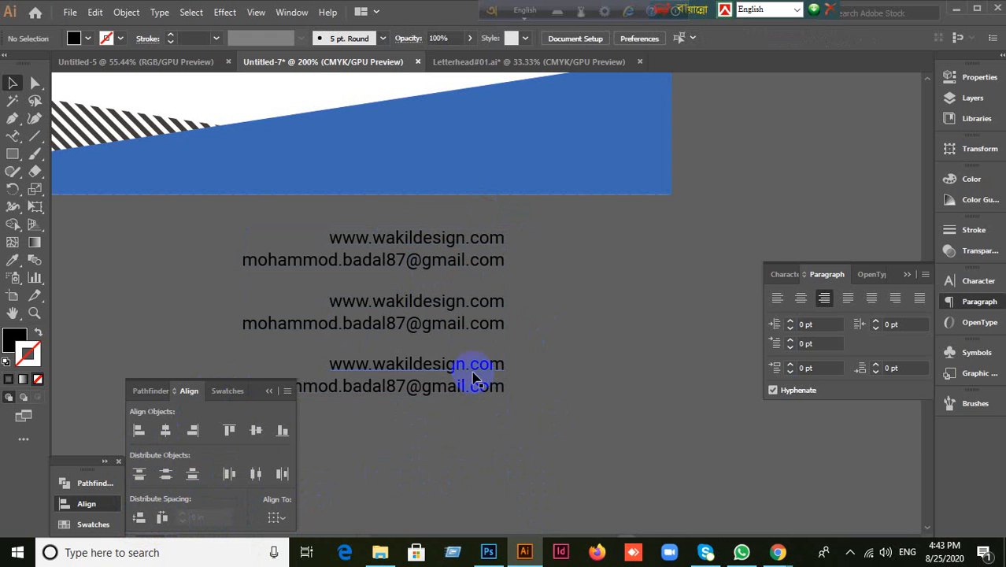
Step: Left-align the middle, top and bottom text copies and move the top copy further left
click(488, 330)
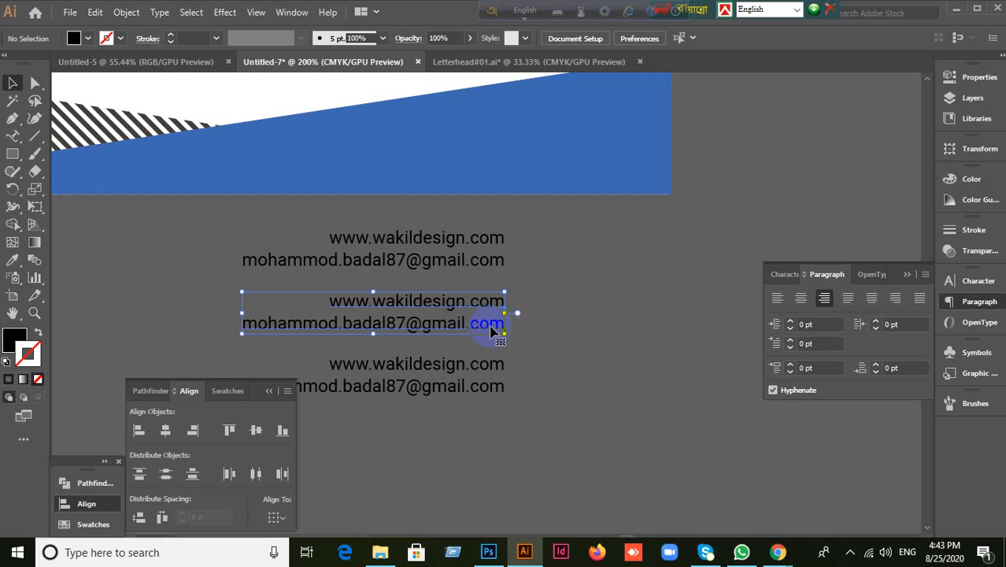
click(777, 297)
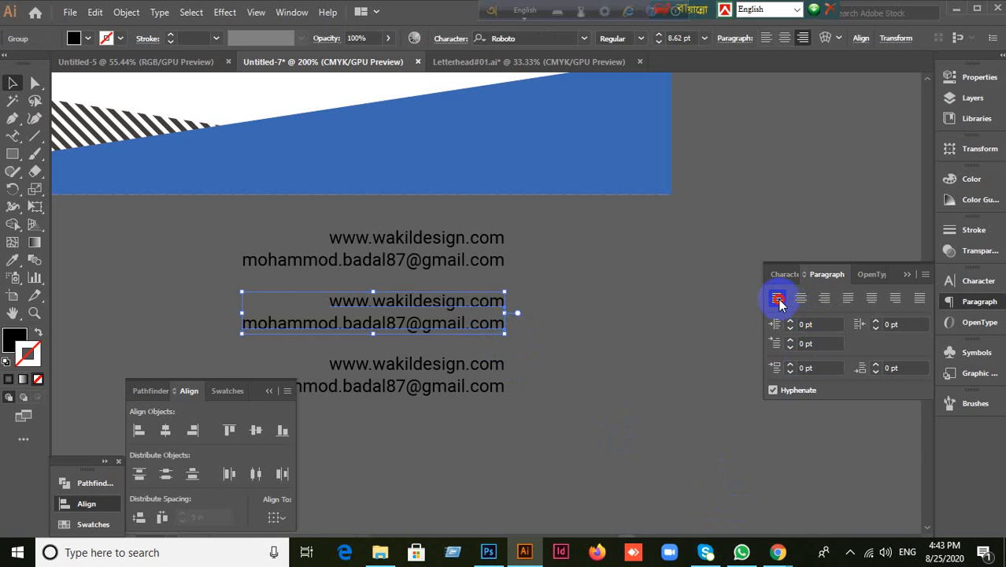
click(527, 267)
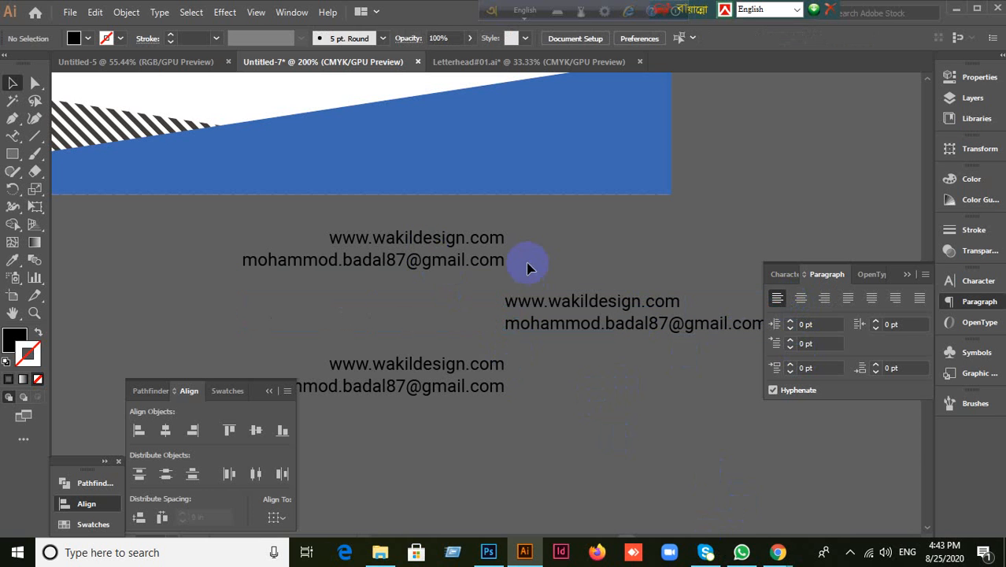
click(500, 263)
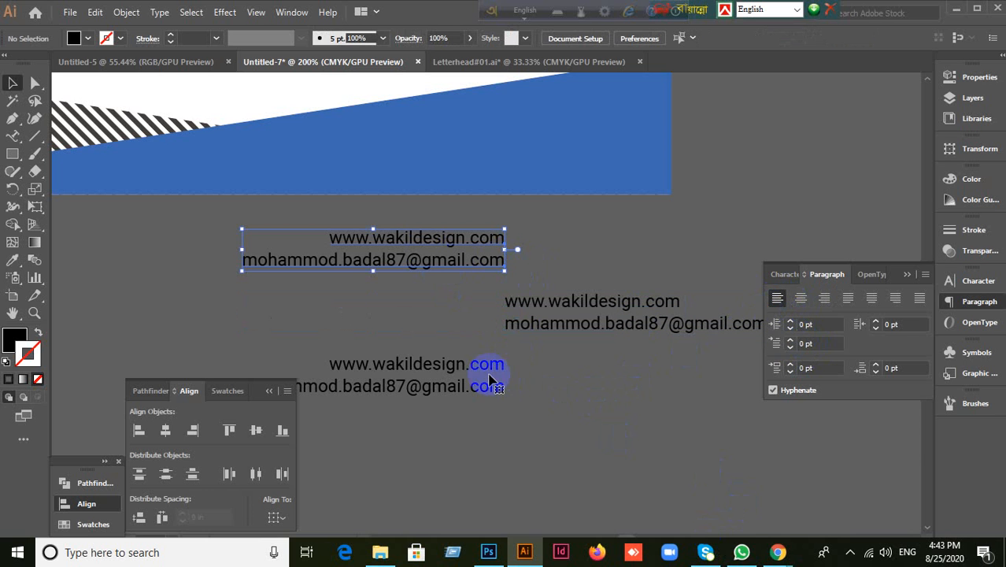
key(ctrl+shift+l)
click(465, 391)
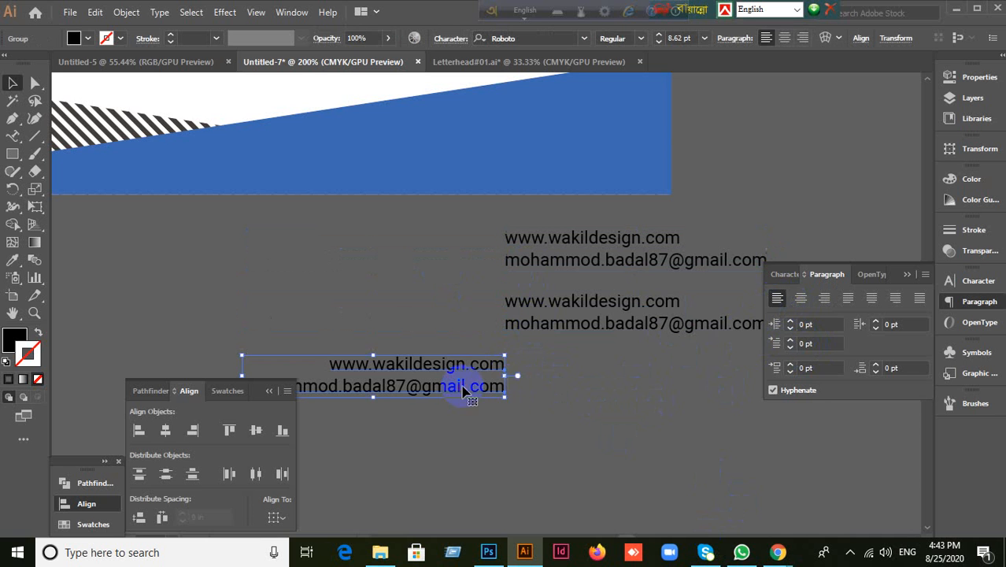
click(776, 301)
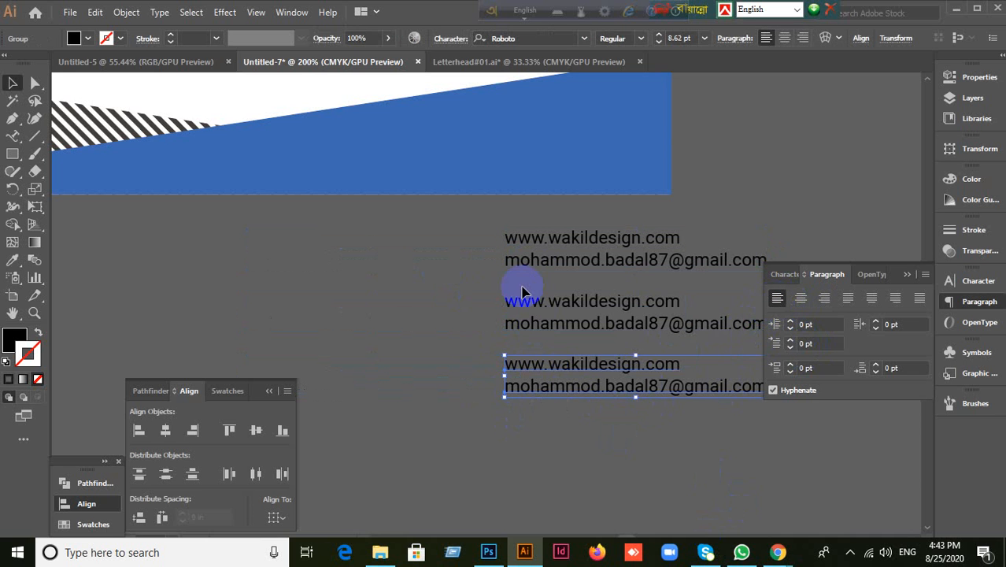
drag(527, 270, 226, 304)
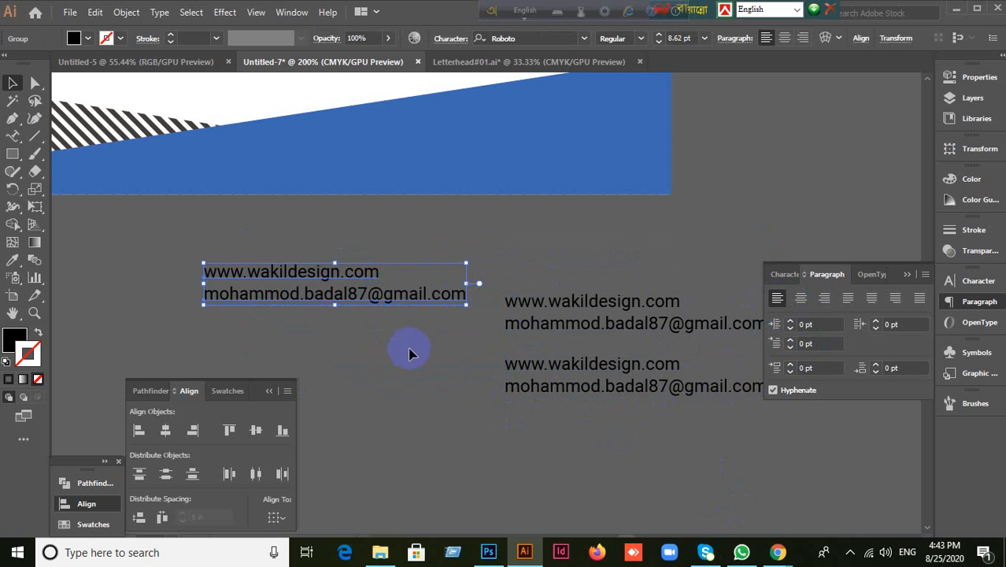
click(468, 396)
Step: Select the three spare website/e-mail text groups and delete them
scroll(423, 405, down, 2)
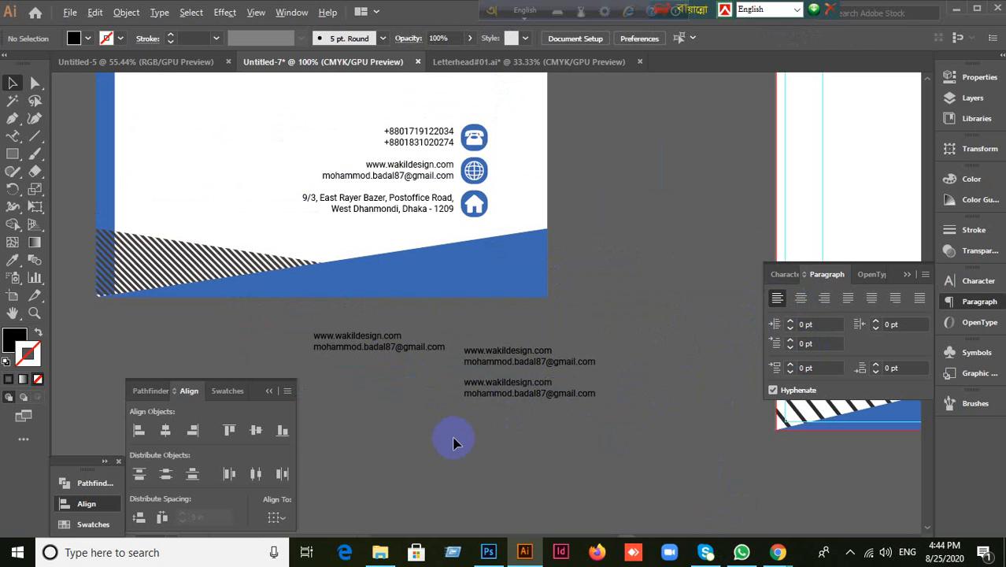
drag(625, 430, 628, 432)
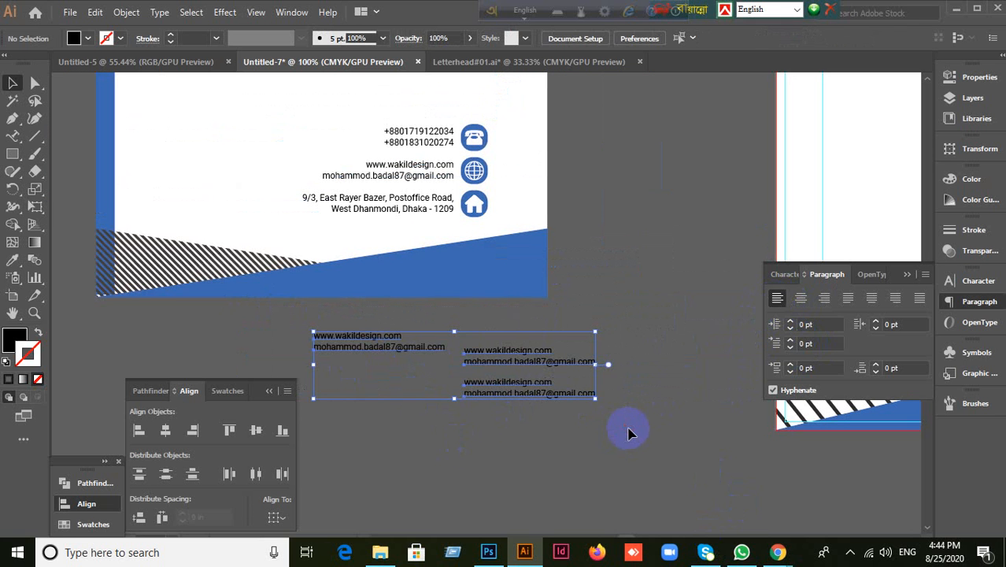
key(Delete)
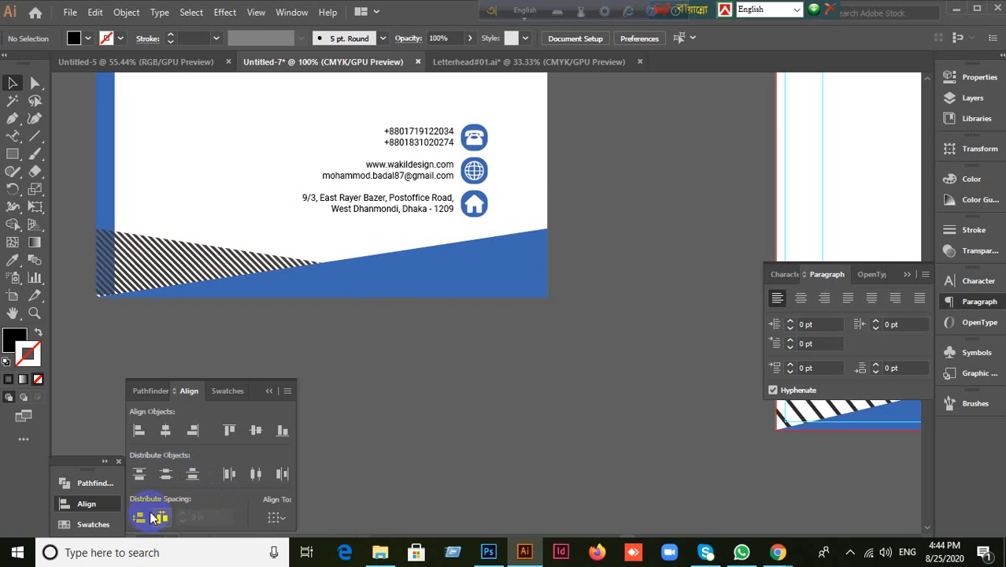
Step: Pan and zoom to centre the second letterhead artboard in view
scroll(354, 494, up, 1)
scroll(397, 470, down, 3)
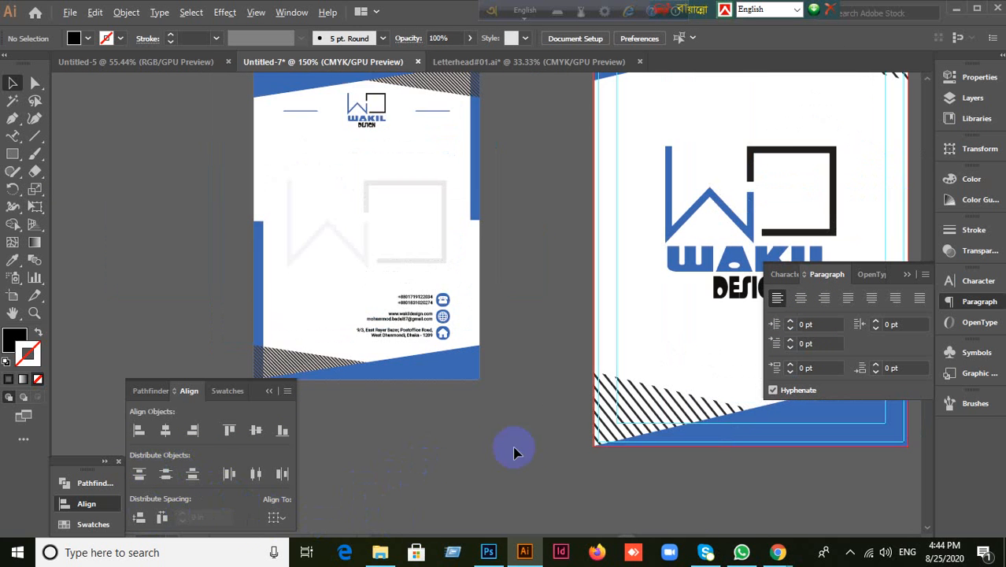
drag(534, 447, 371, 415)
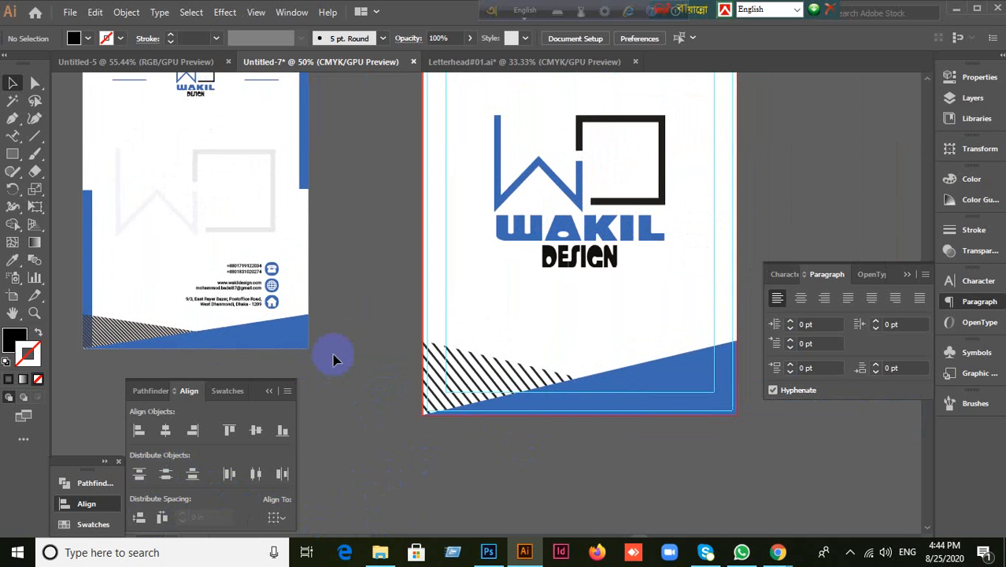
drag(382, 236, 448, 331)
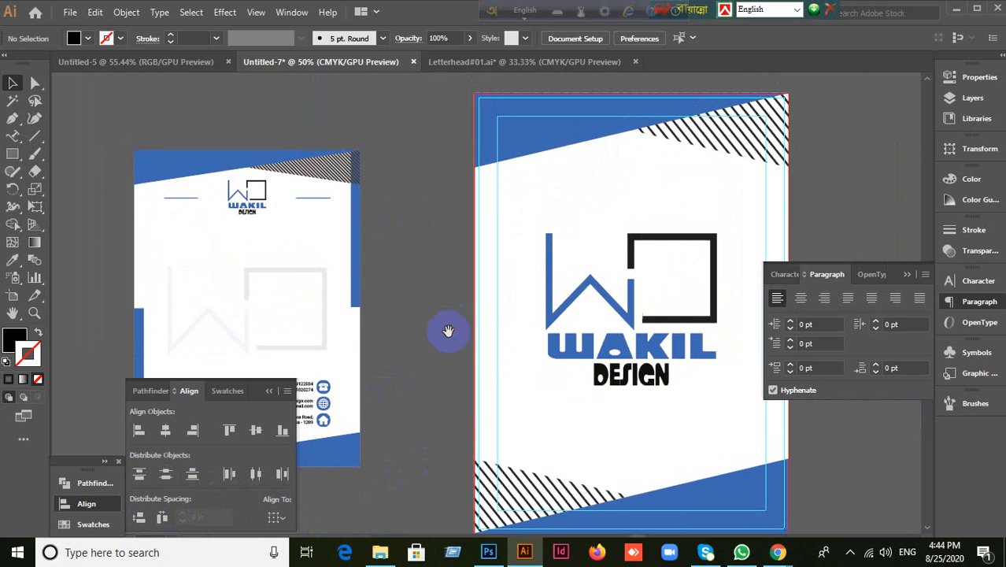
scroll(311, 281, up, 4)
scroll(321, 248, down, 3)
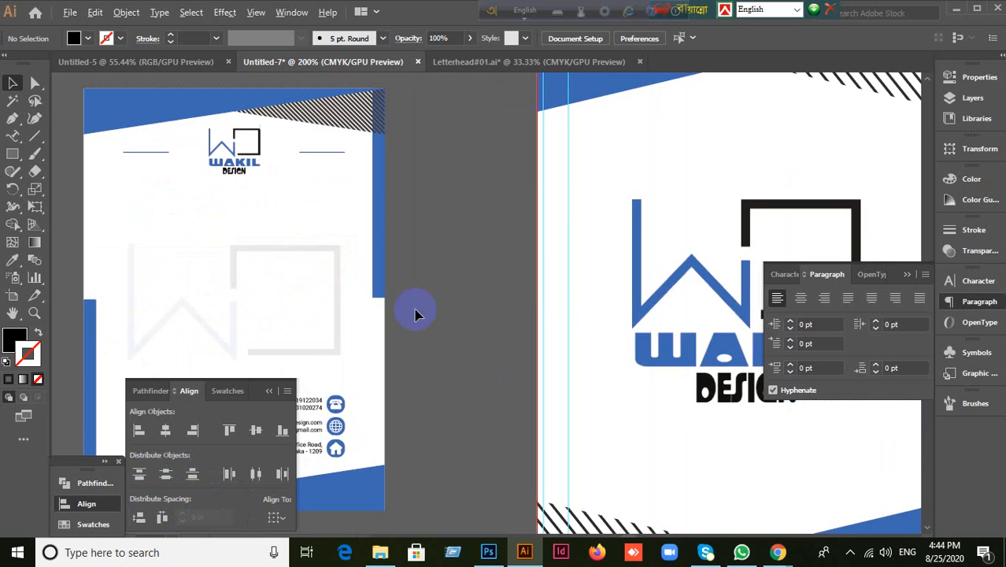
drag(550, 318, 355, 382)
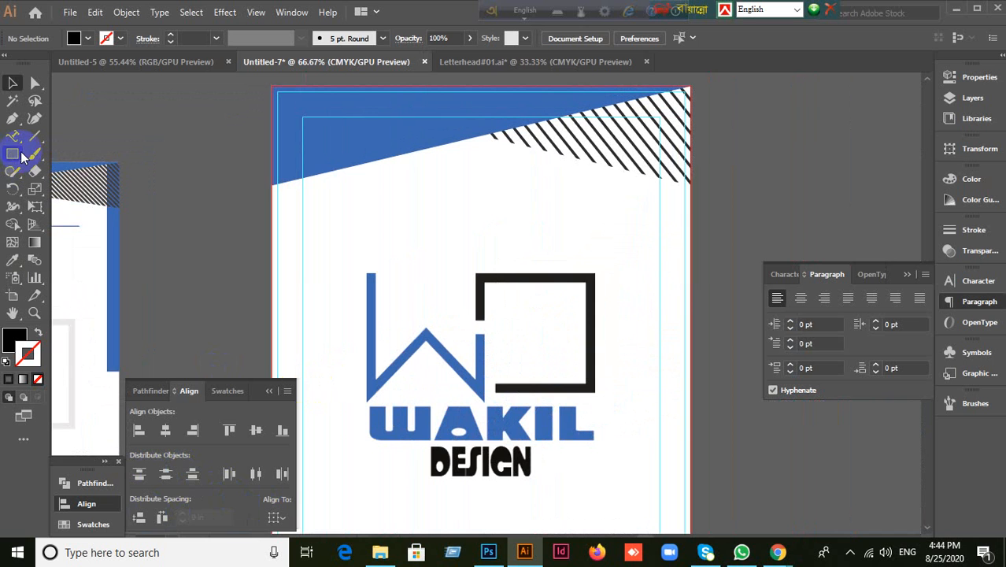
Step: Draw a thin vertical bar down the artboard's right edge, arrange it above the white page, and colour it the header's blue
drag(695, 240, 677, 284)
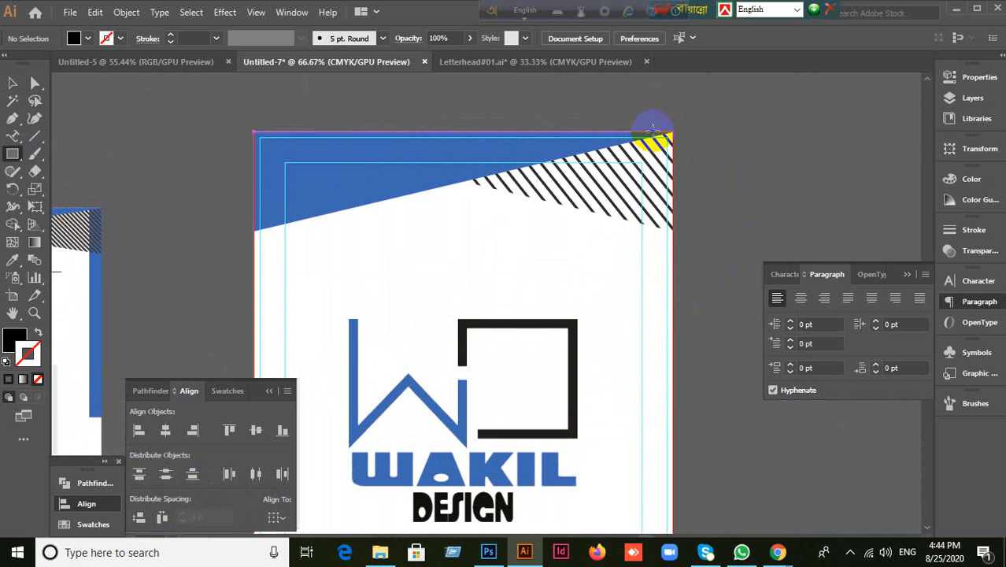
drag(653, 130, 672, 409)
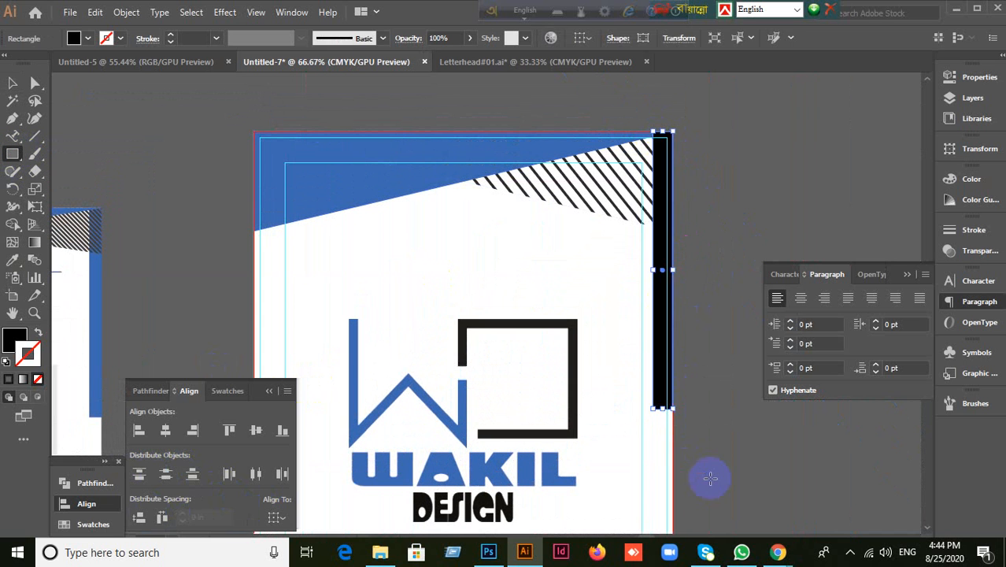
key(ctrl+shift+bracketleft)
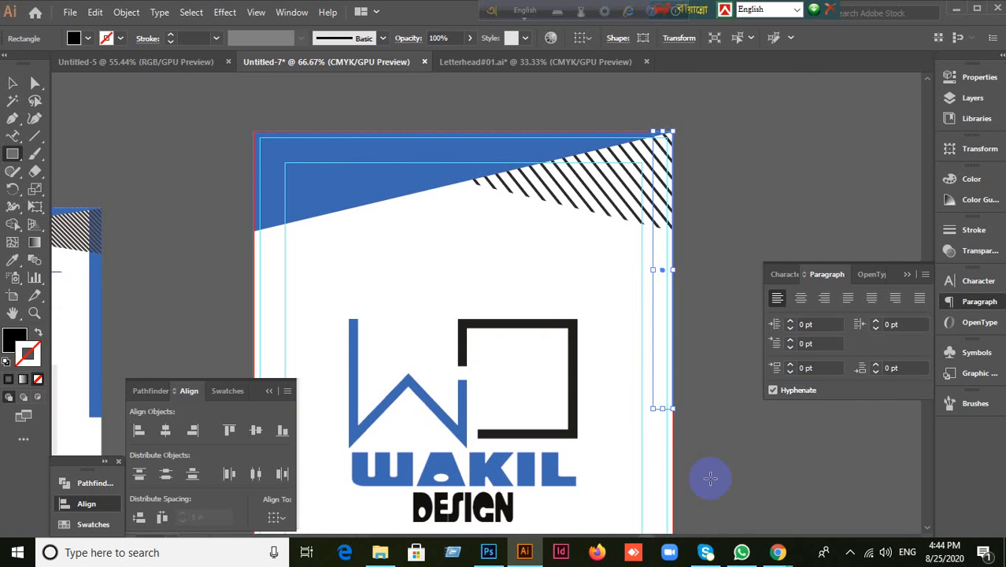
key(ctrl+bracketright)
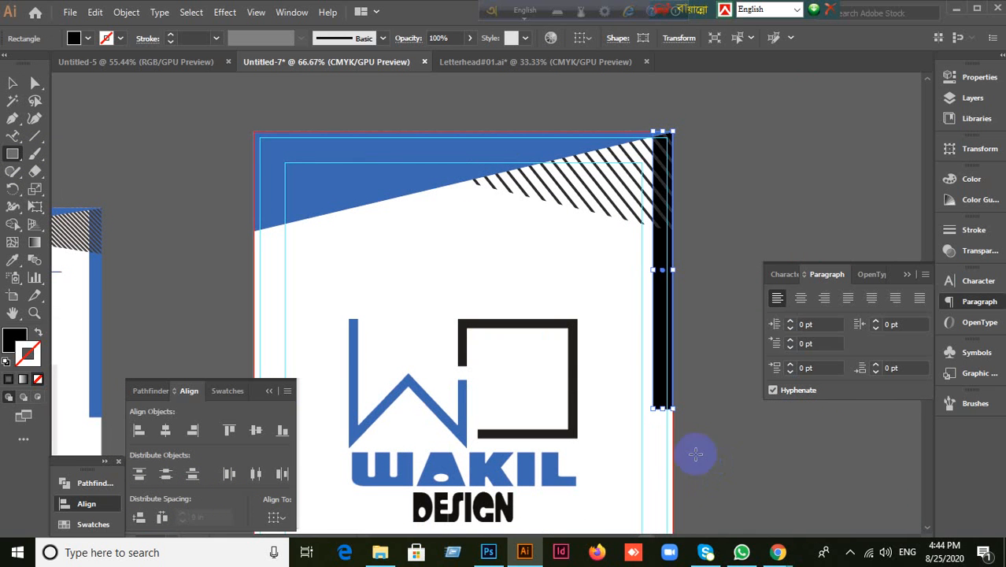
click(12, 259)
click(292, 197)
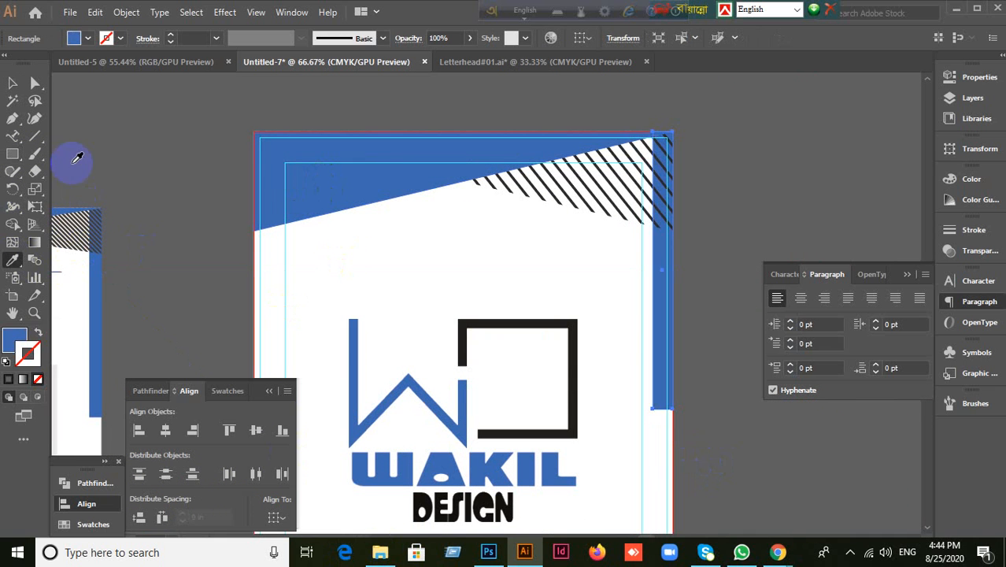
click(14, 82)
Step: Alt-drag a copy of the blue bar to the artboard's lower left edge
drag(747, 247, 886, 140)
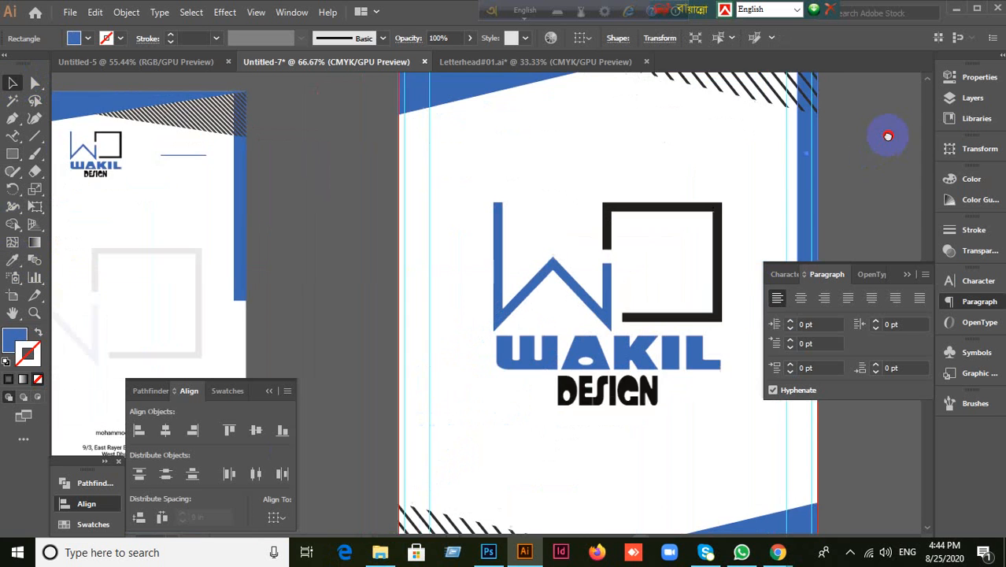
click(713, 386)
scroll(660, 392, down, 1)
drag(645, 408, 612, 319)
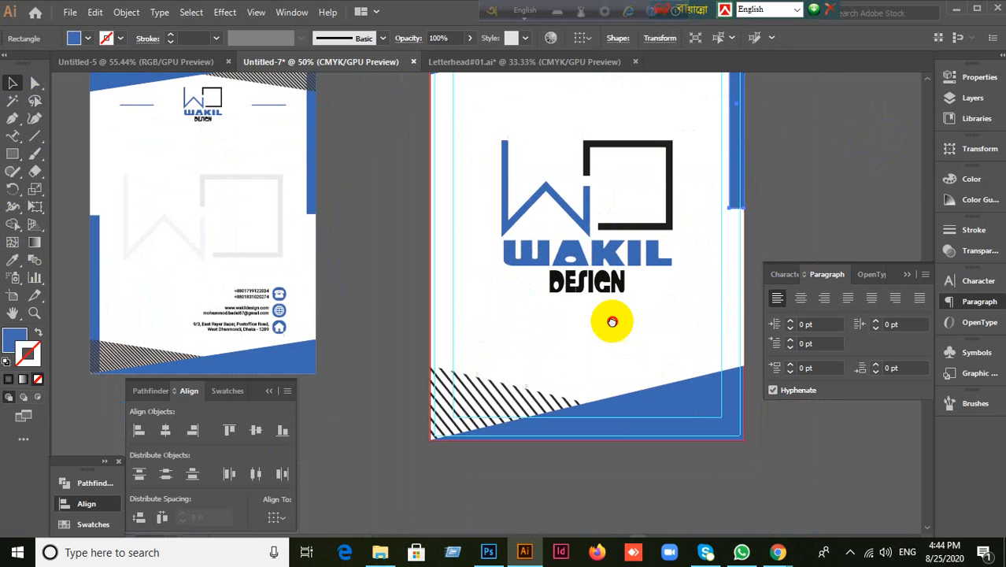
drag(731, 191, 432, 431)
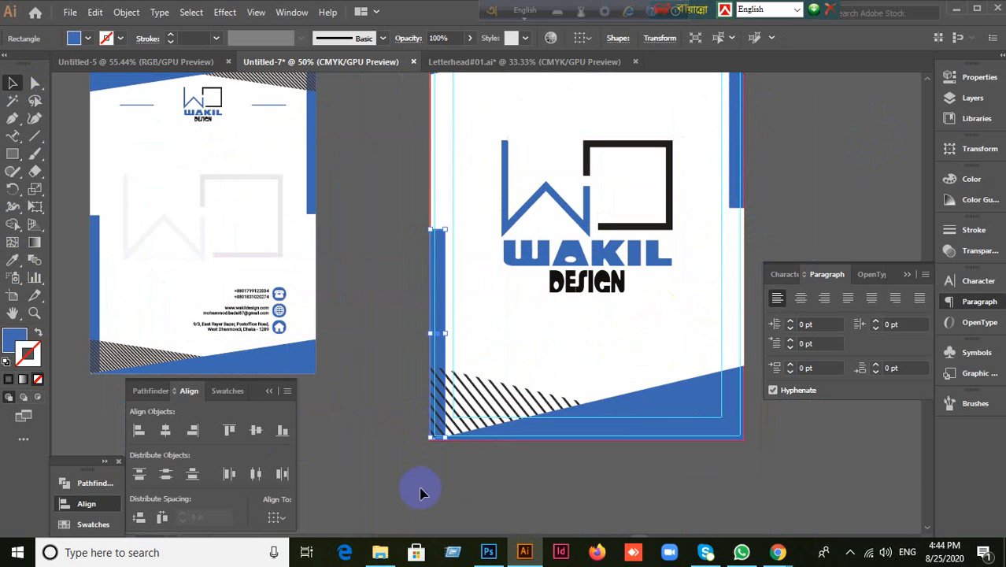
click(449, 490)
click(448, 299)
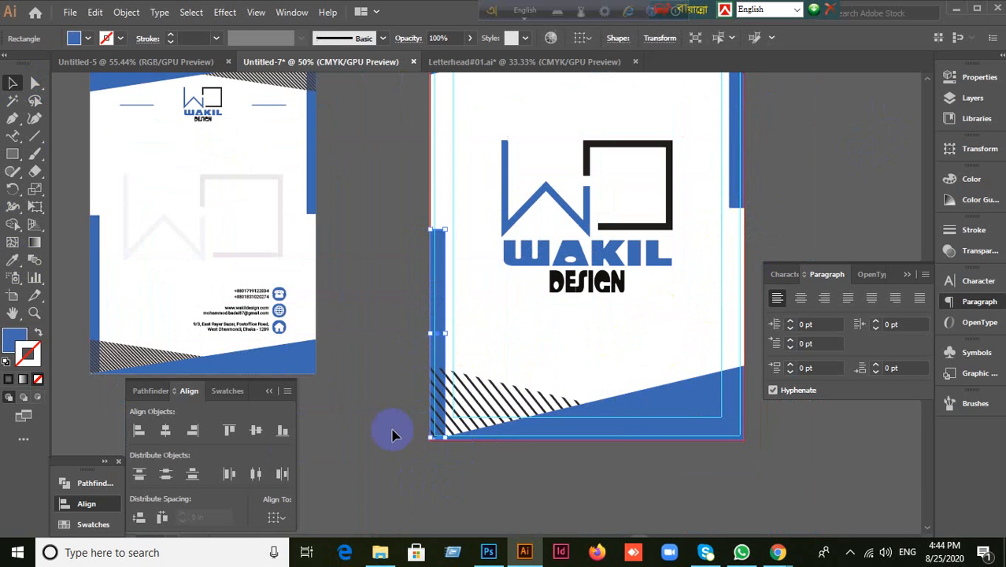
click(447, 493)
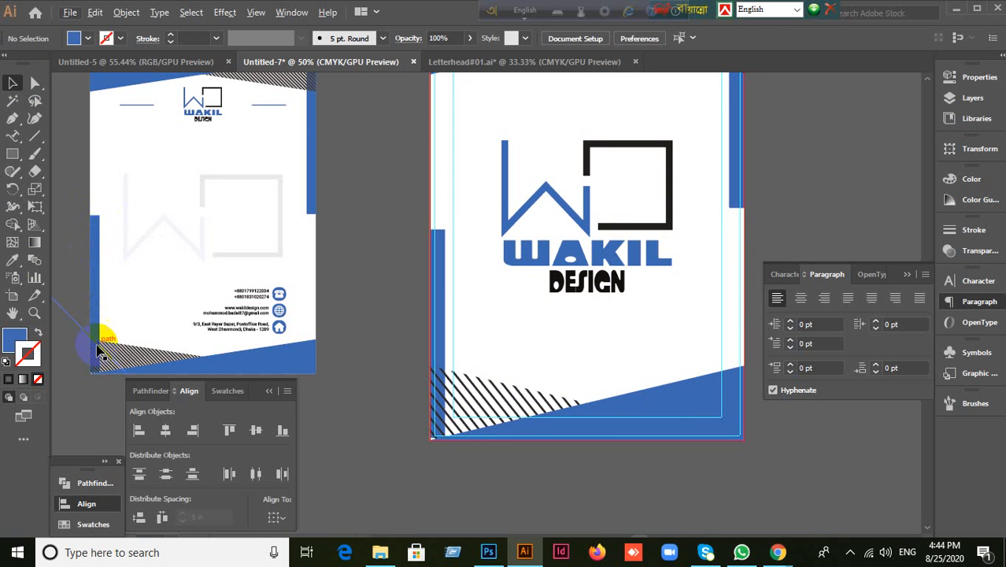
drag(408, 245, 393, 353)
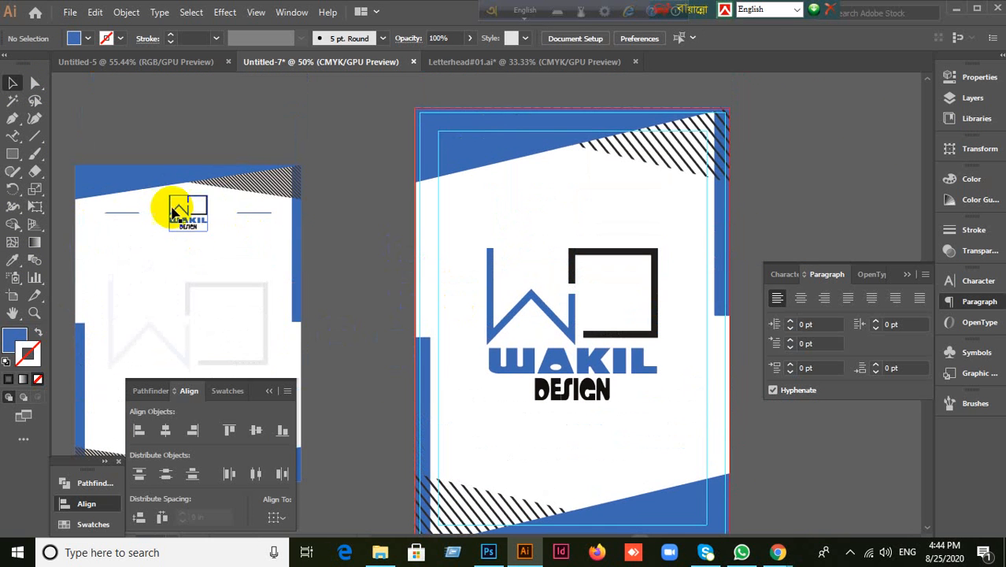
drag(181, 213, 575, 194)
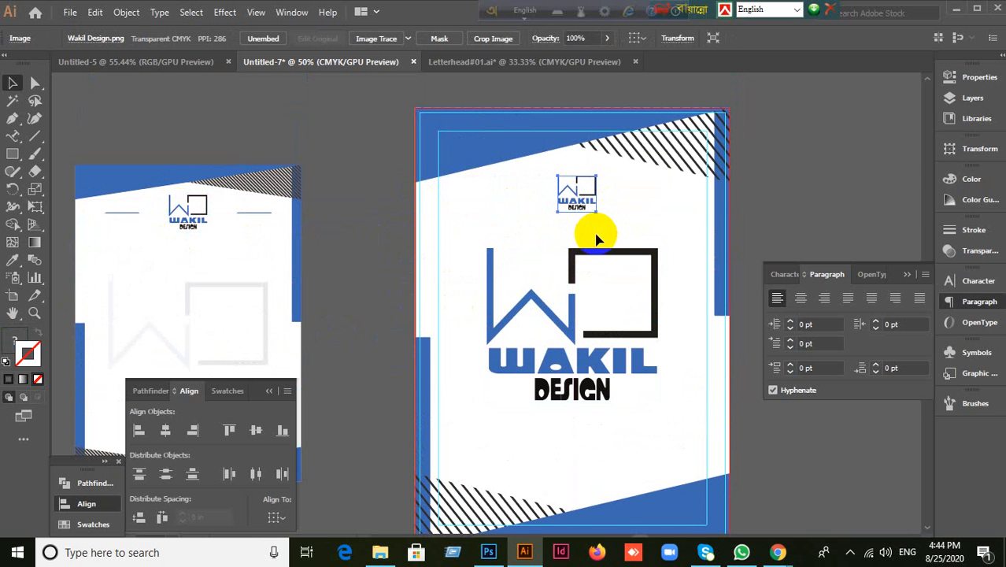
scroll(611, 201, up, 3)
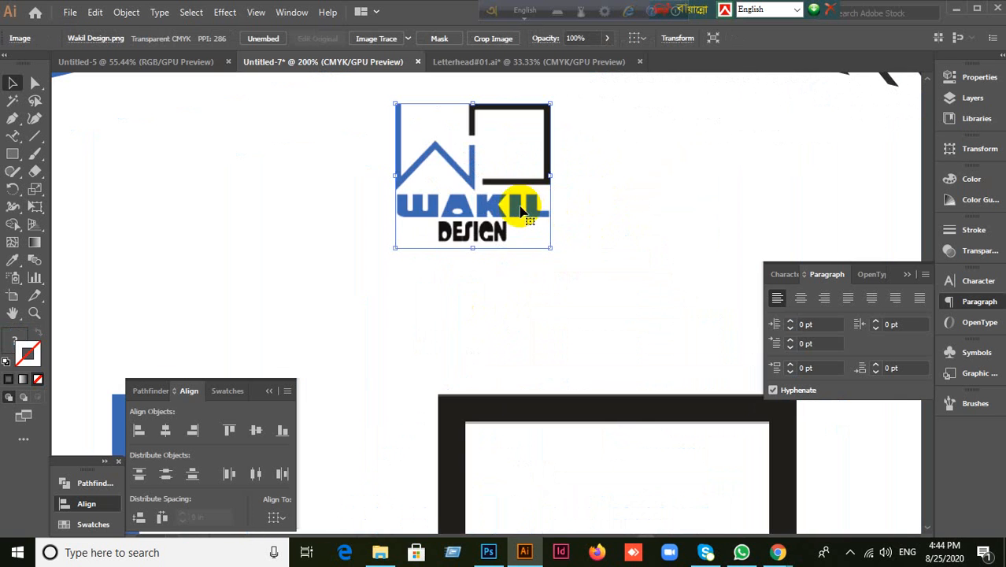
scroll(496, 346, down, 2)
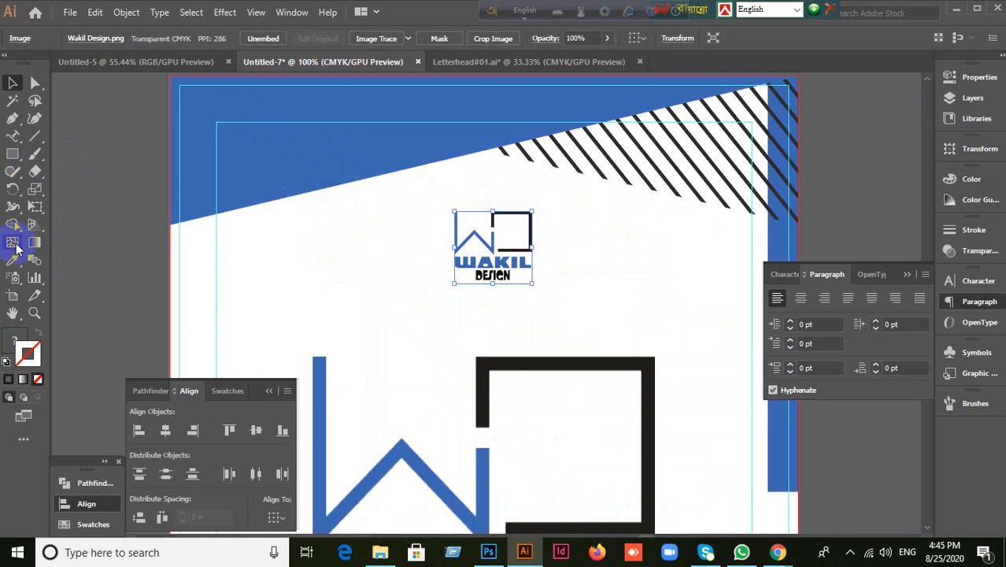
right_click(481, 273)
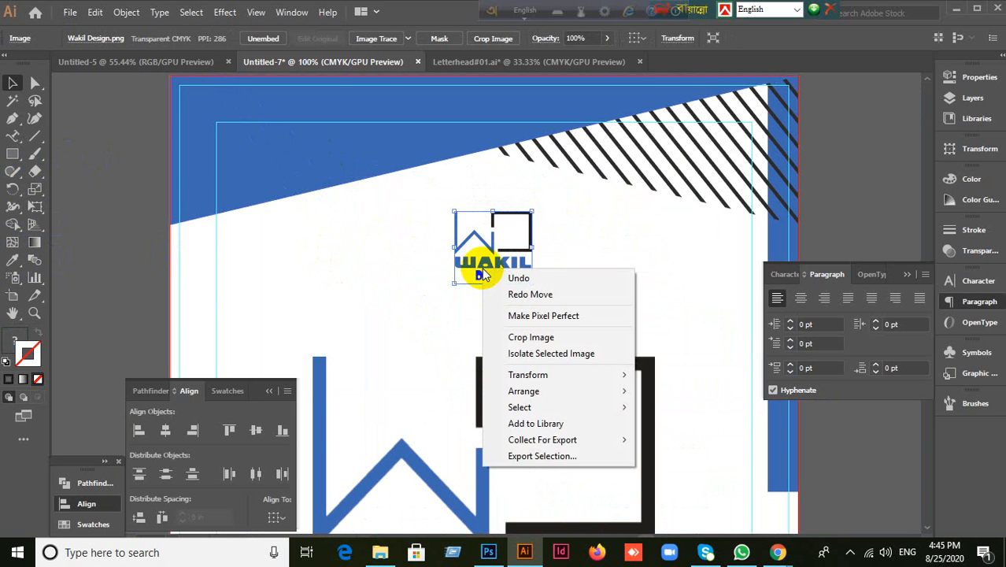
click(417, 274)
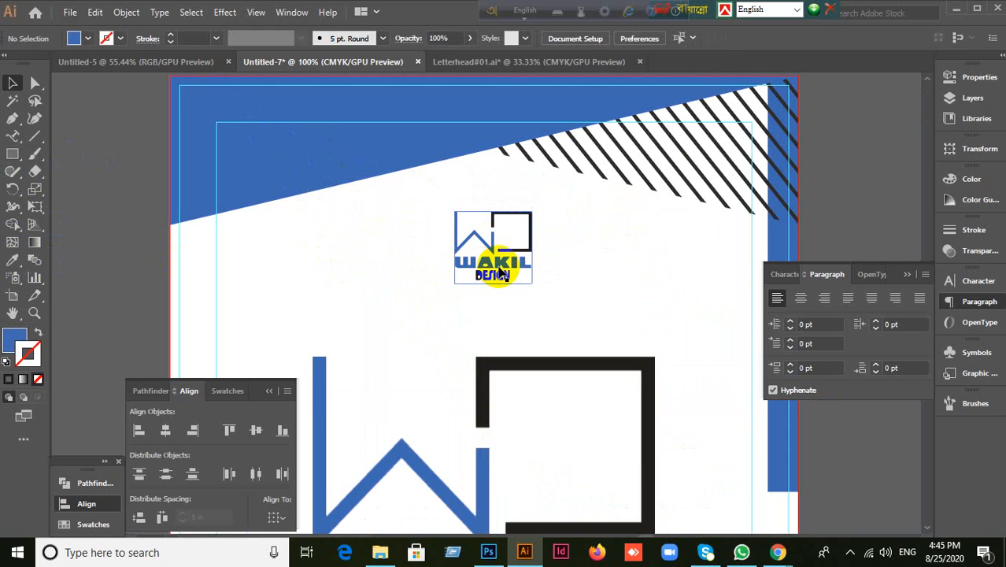
click(325, 303)
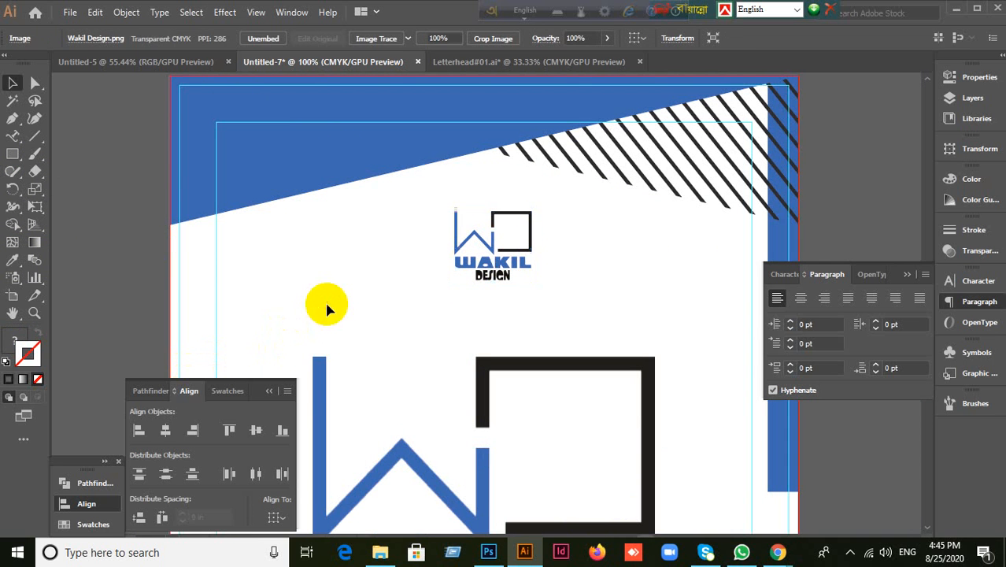
drag(35, 83, 122, 102)
drag(448, 263, 550, 268)
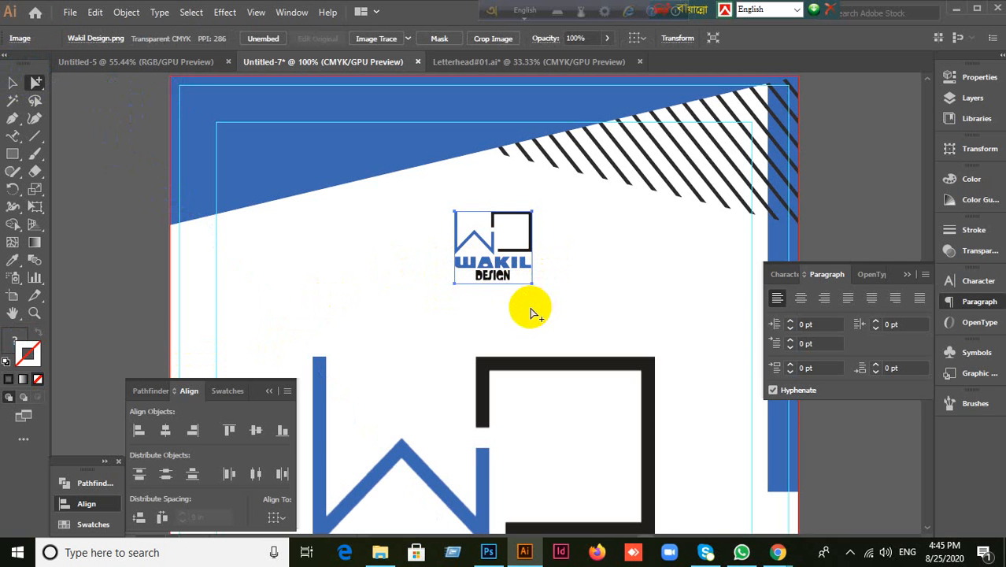
click(378, 293)
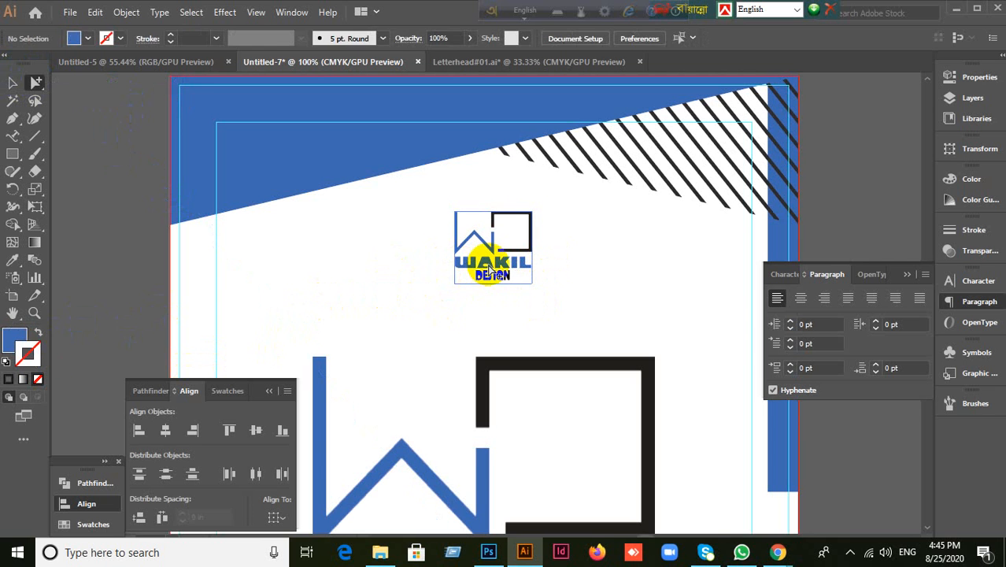
click(484, 267)
click(14, 84)
drag(36, 83, 80, 84)
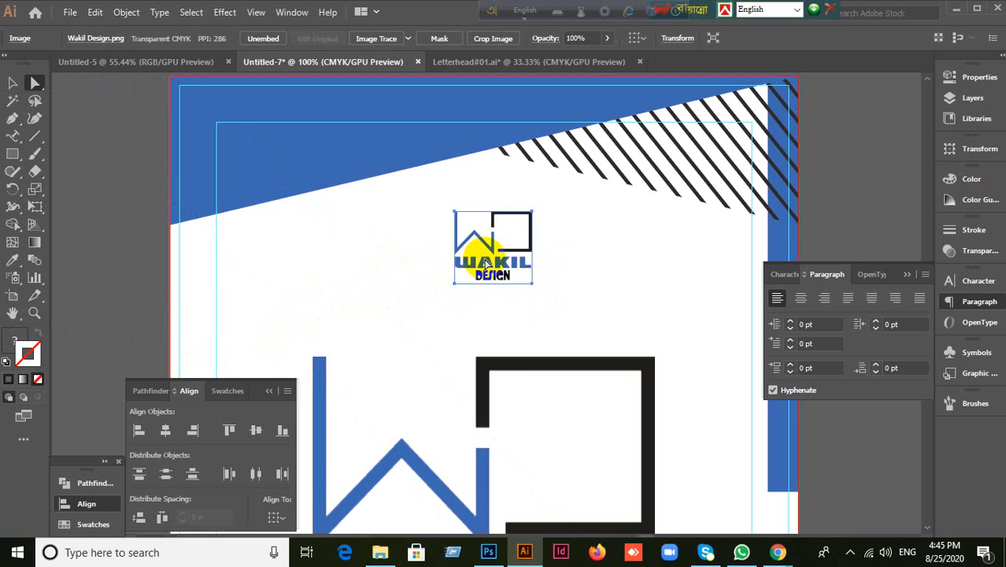
click(12, 83)
click(385, 239)
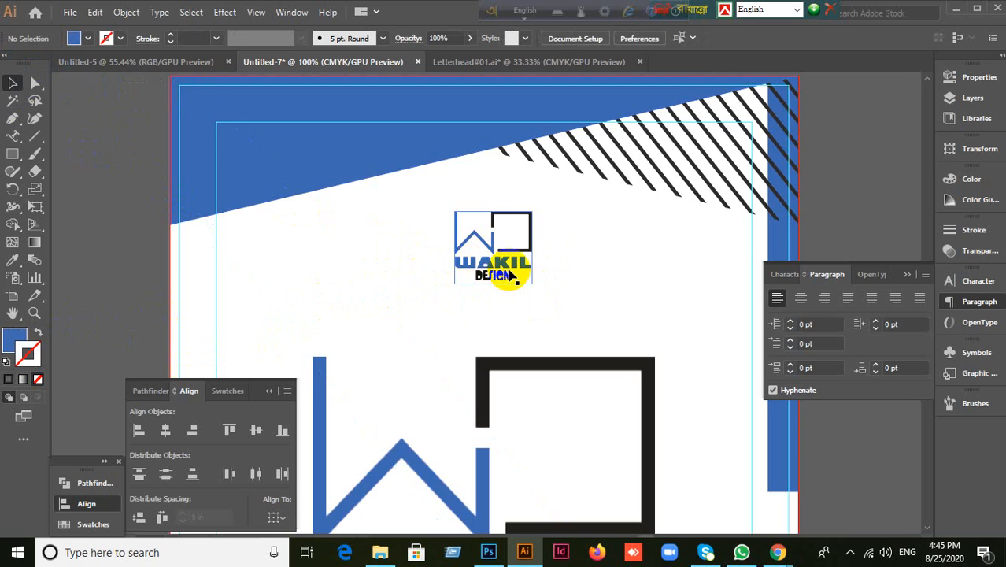
scroll(510, 271, up, 4)
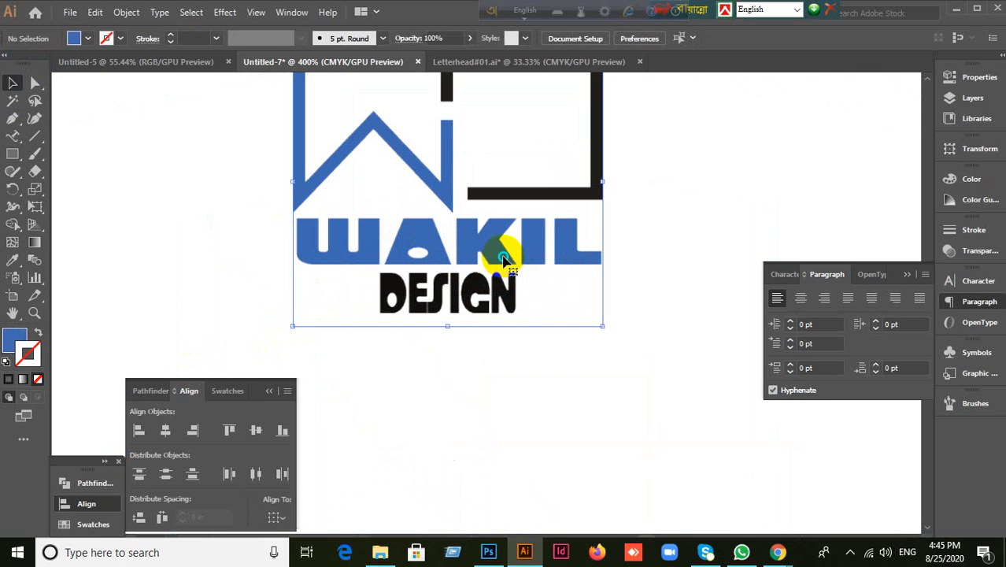
right_click(505, 260)
click(698, 193)
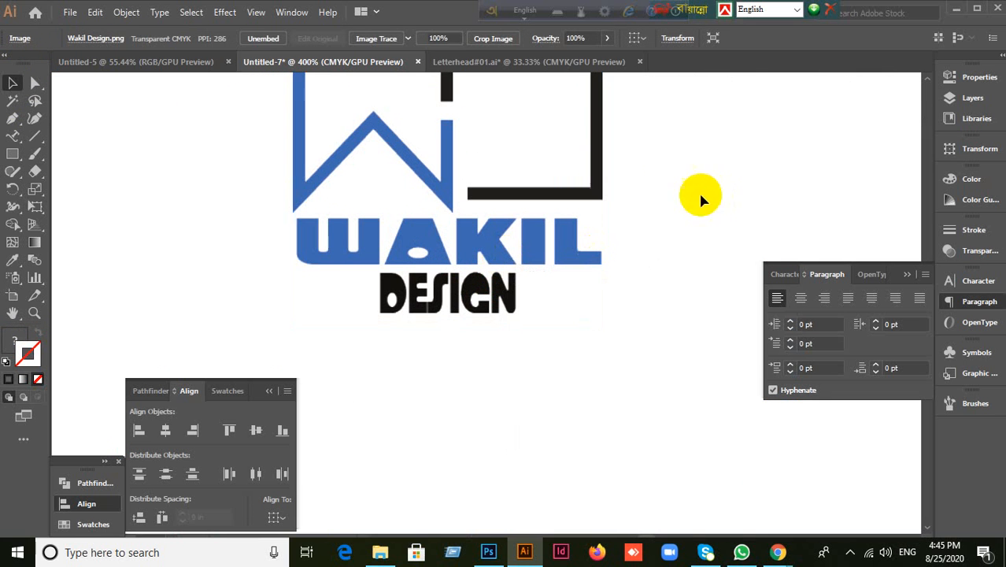
right_click(579, 198)
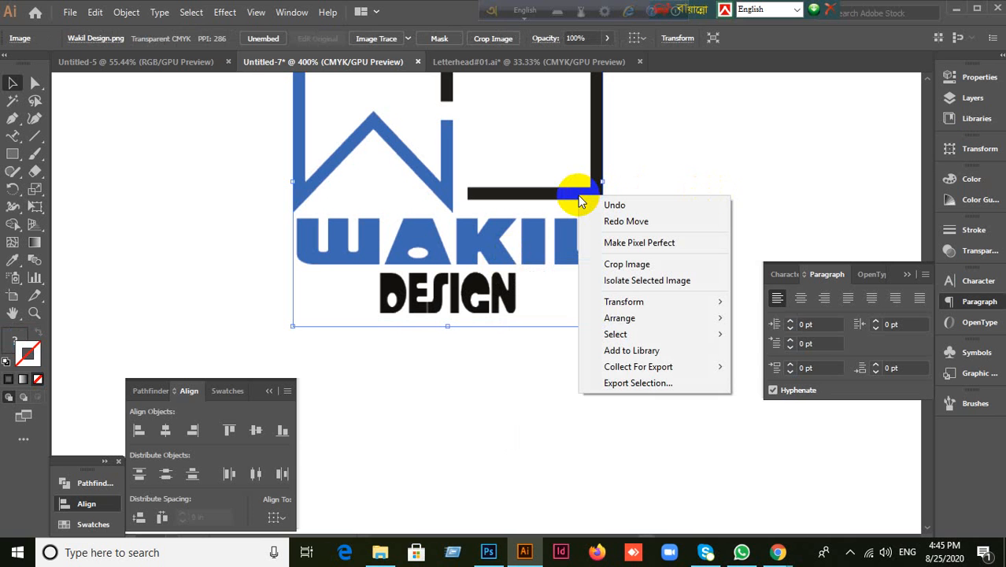
click(512, 193)
click(125, 13)
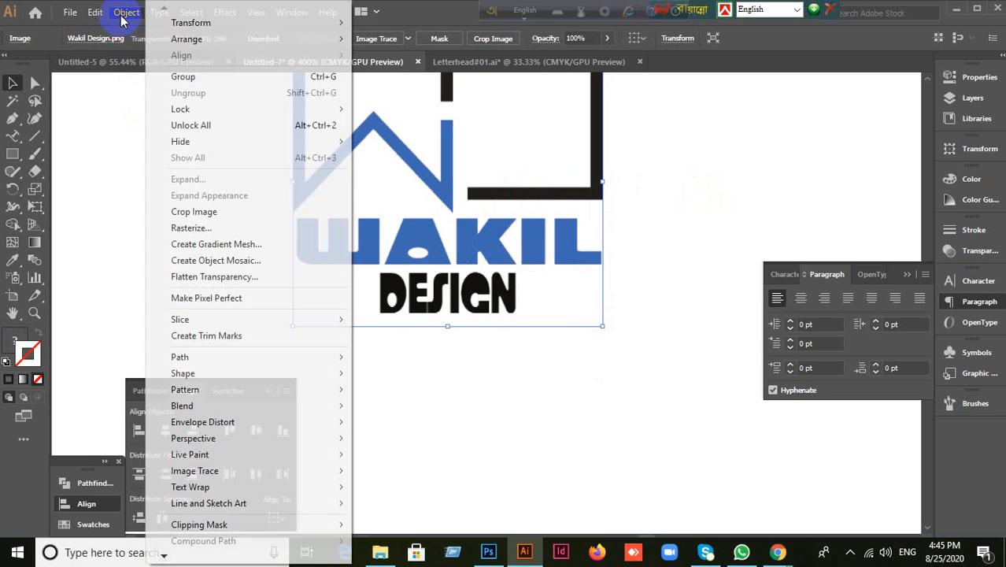
click(121, 15)
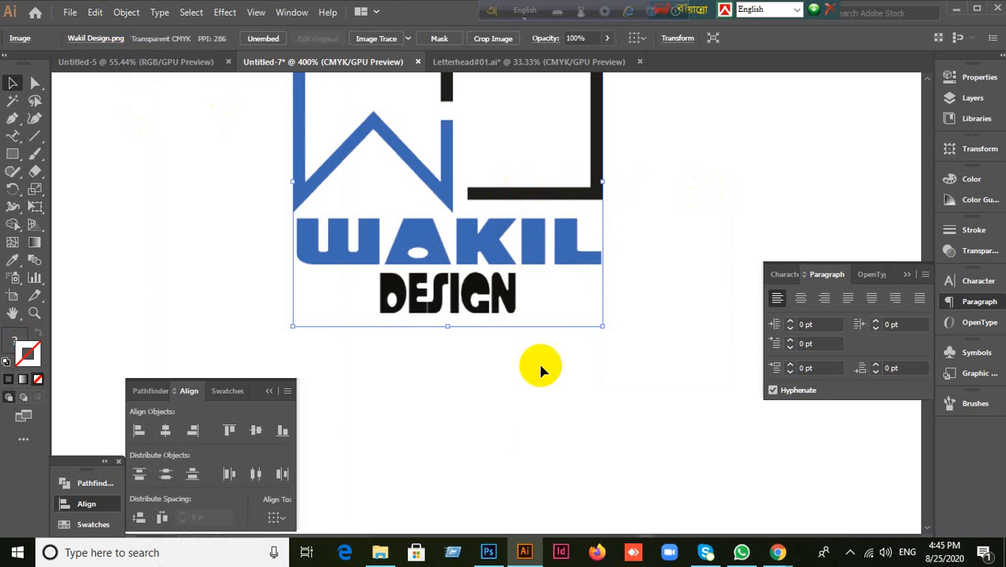
scroll(593, 423, down, 4)
drag(387, 378, 293, 180)
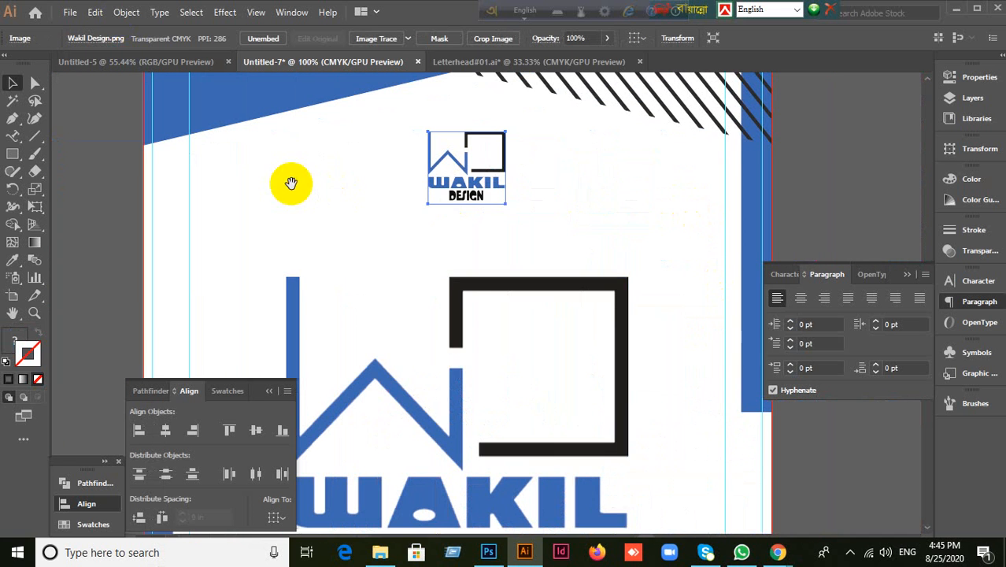
right_click(459, 383)
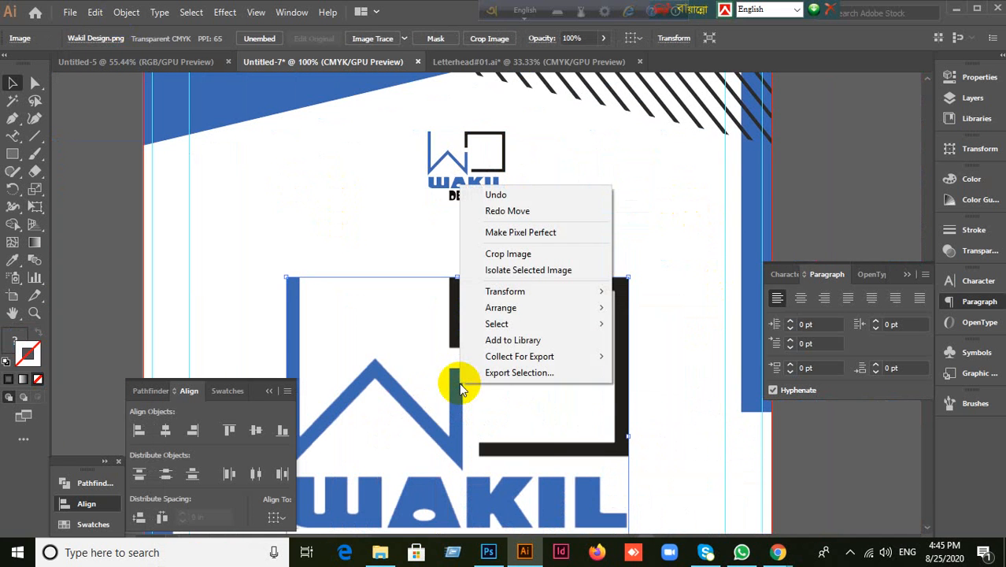
click(835, 214)
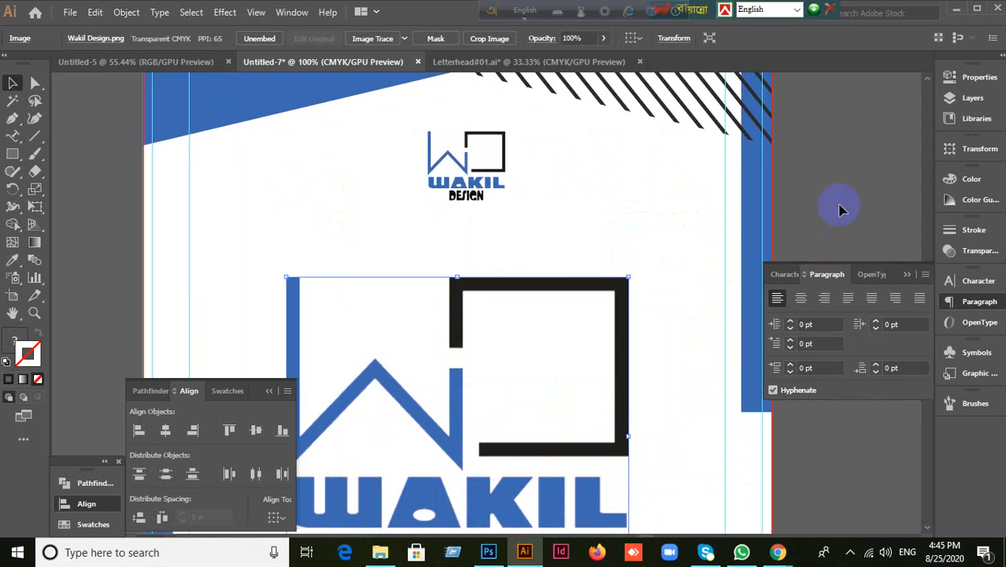
click(483, 194)
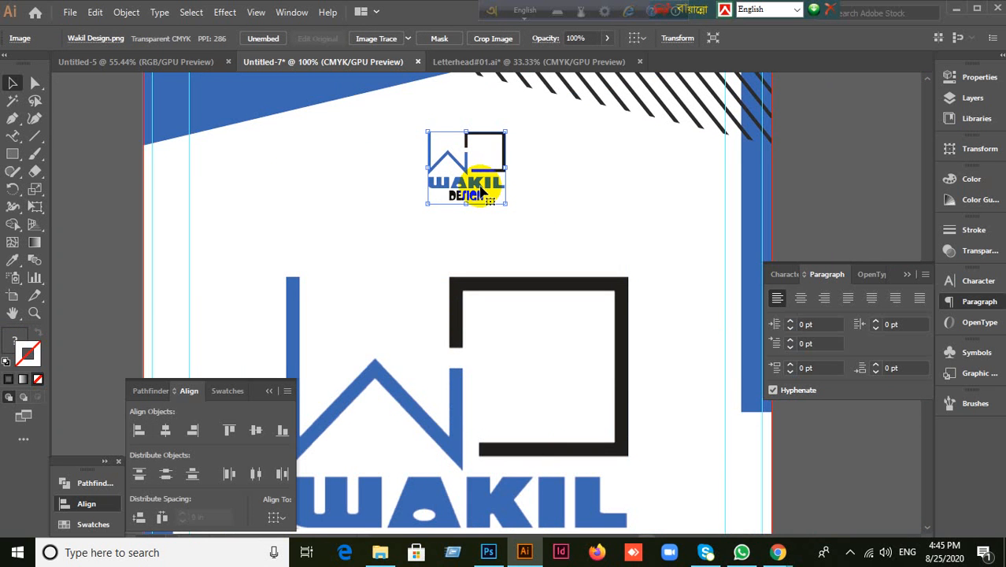
click(39, 85)
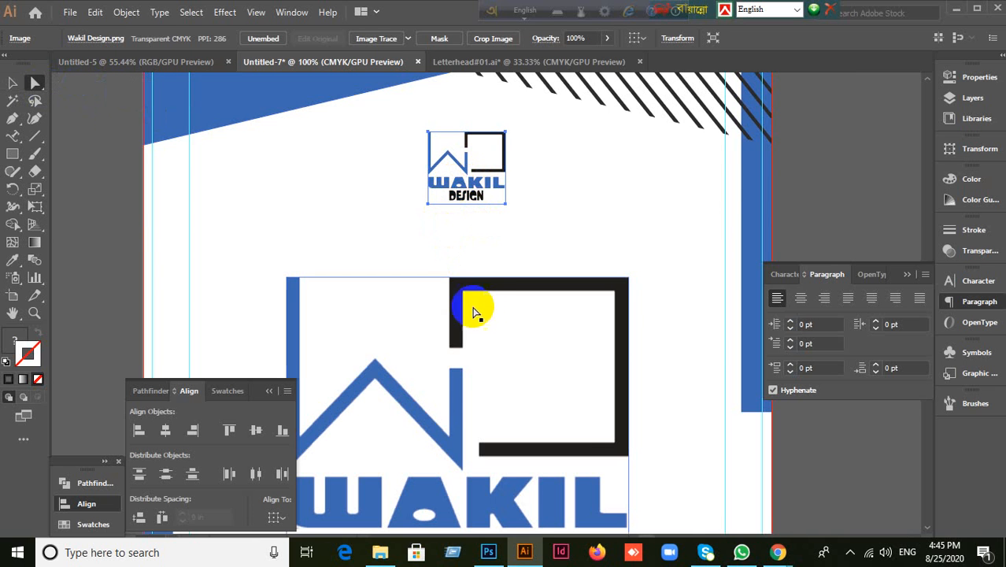
scroll(488, 317, down, 2)
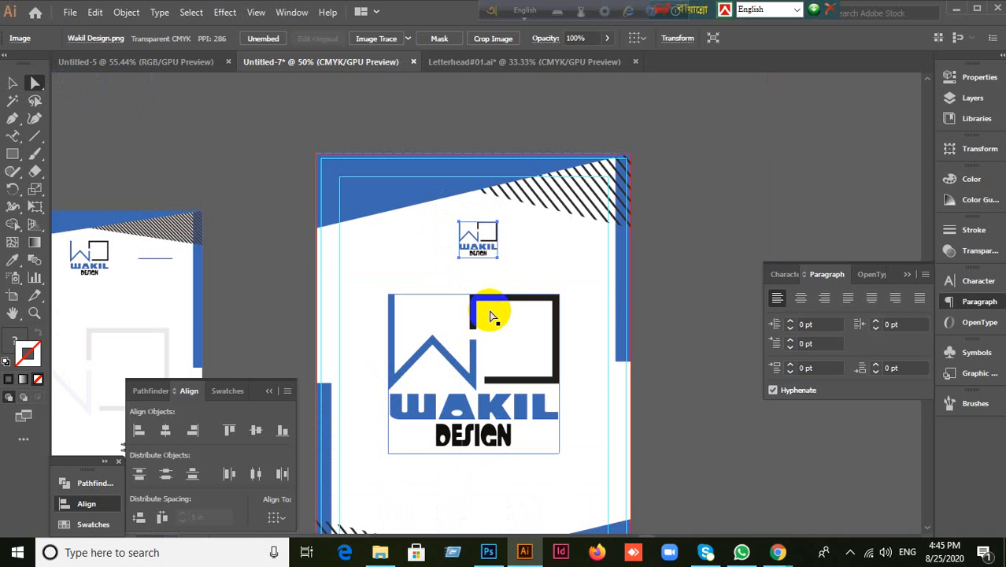
click(969, 179)
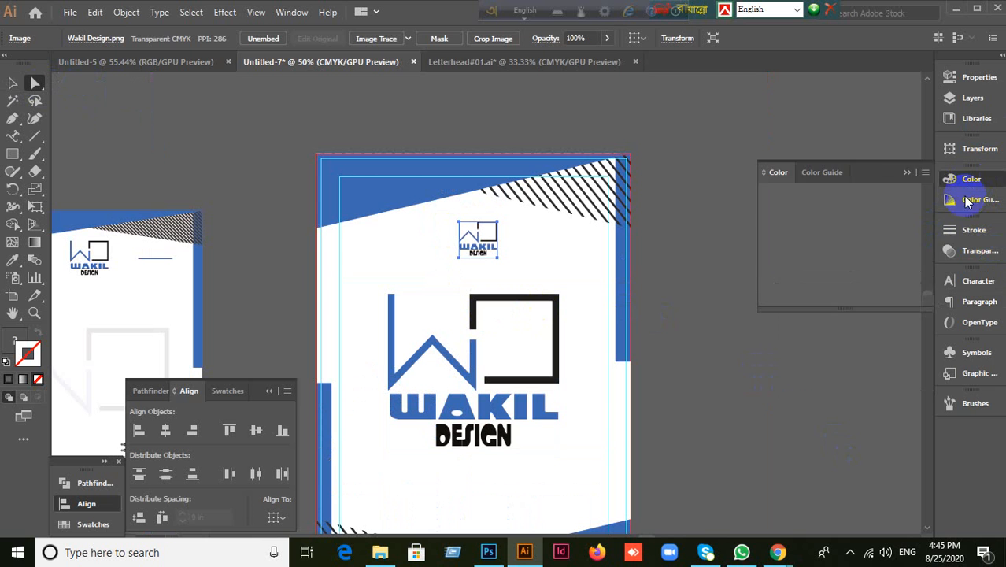
click(925, 173)
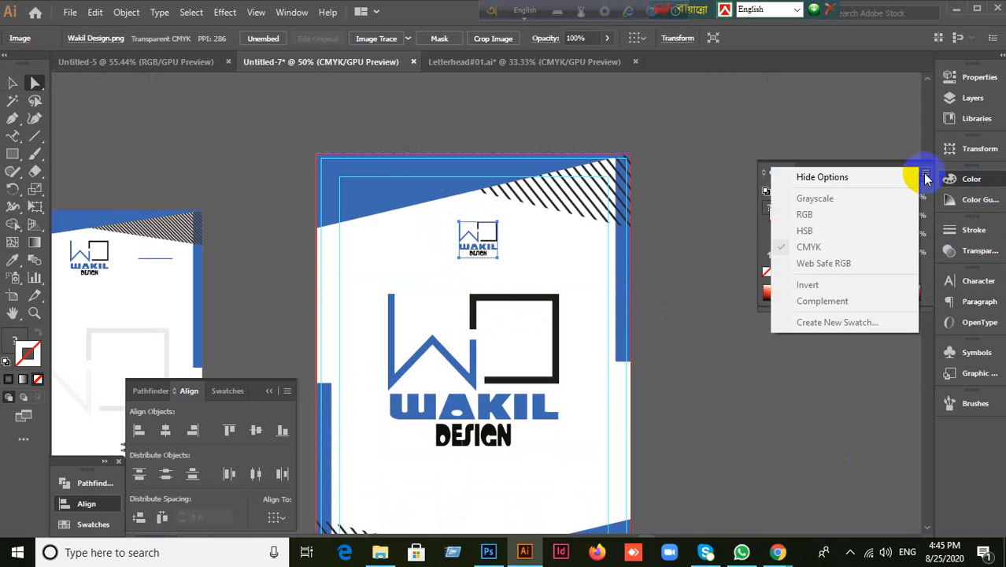
click(13, 82)
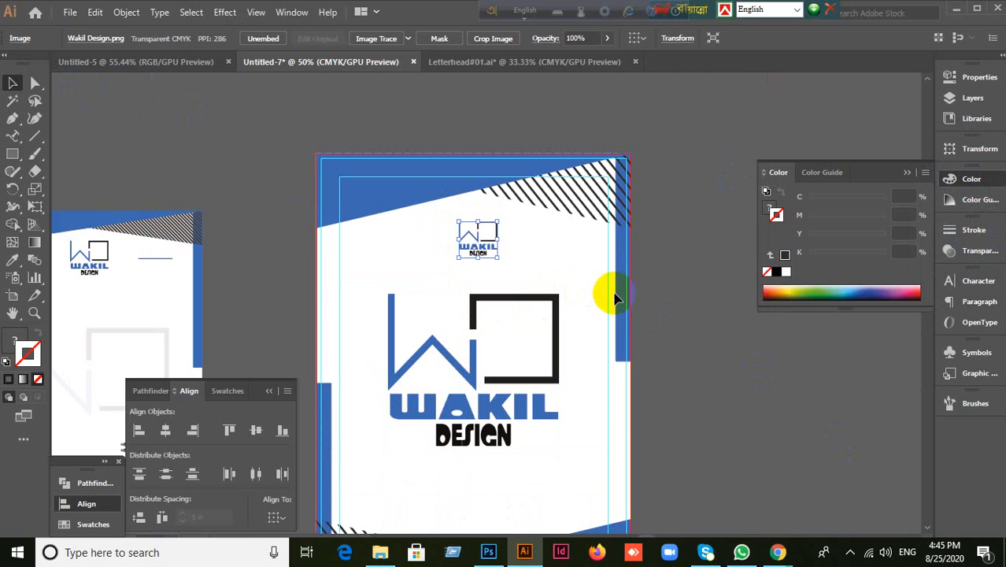
click(924, 173)
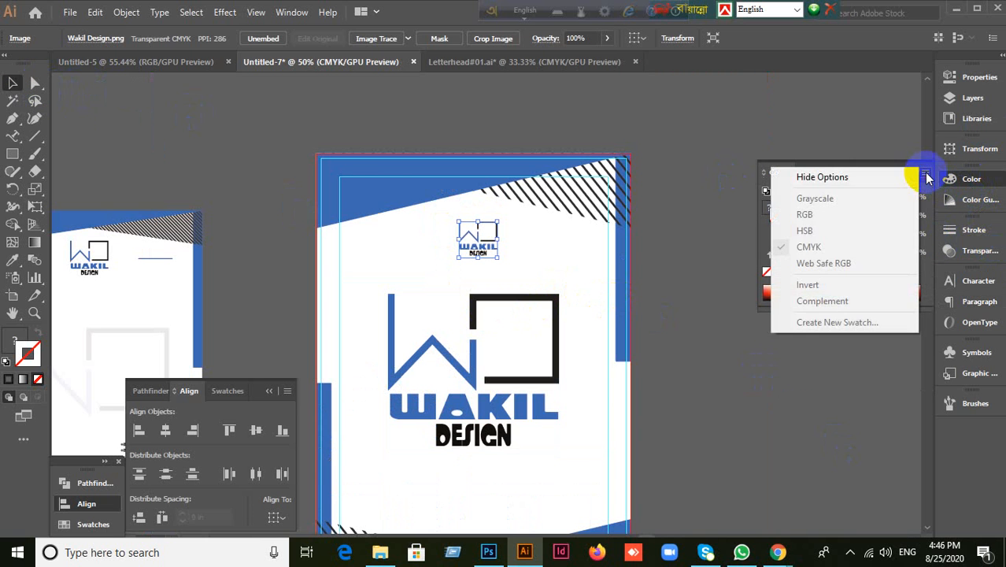
click(926, 178)
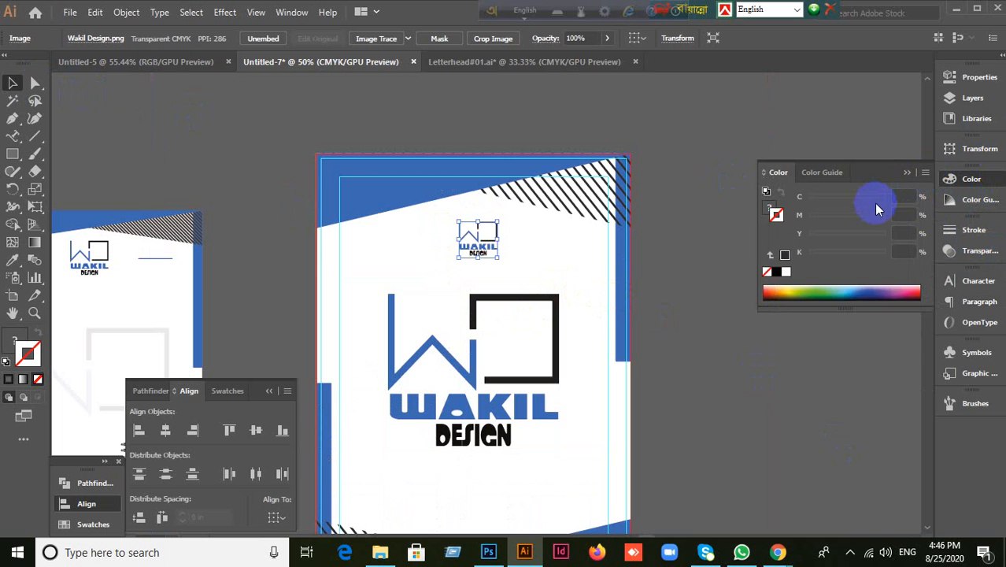
click(906, 173)
click(728, 332)
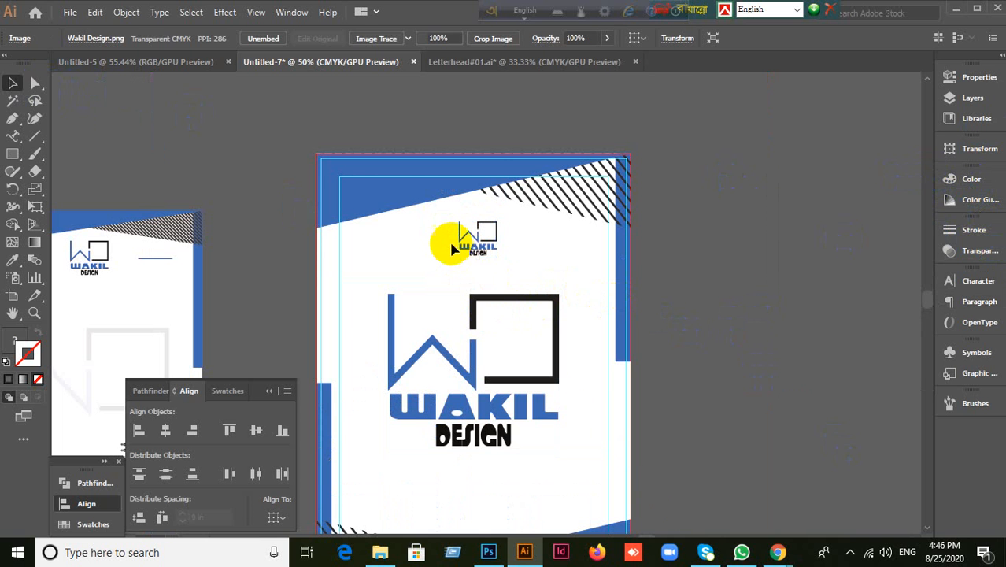
click(476, 247)
scroll(498, 260, up, 1)
scroll(498, 261, up, 2)
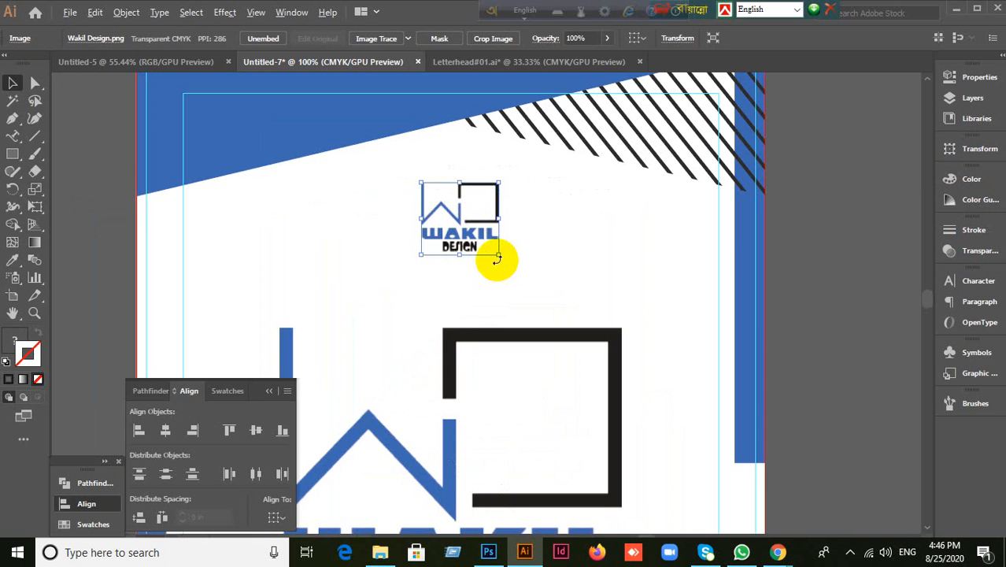
scroll(495, 258, up, 2)
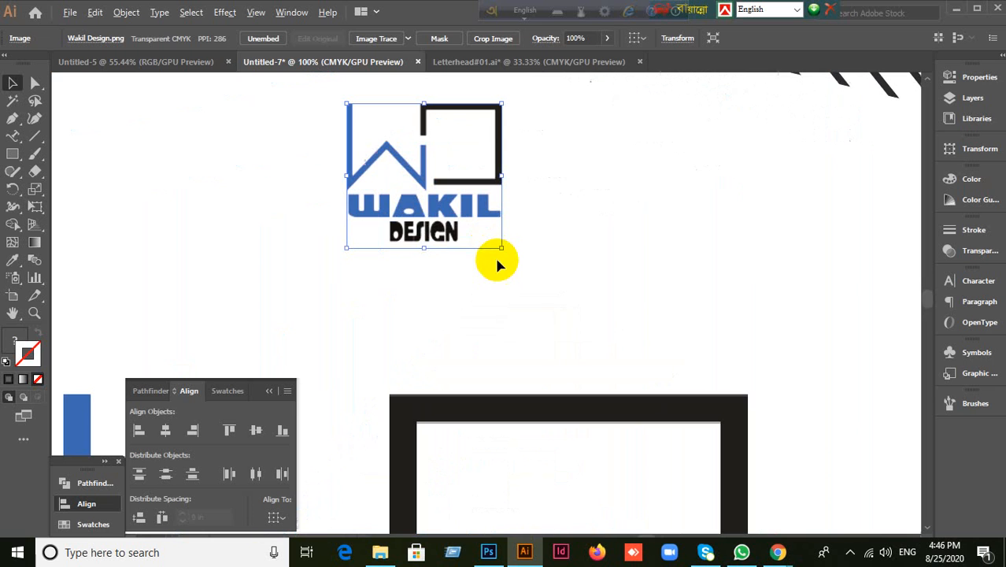
right_click(429, 213)
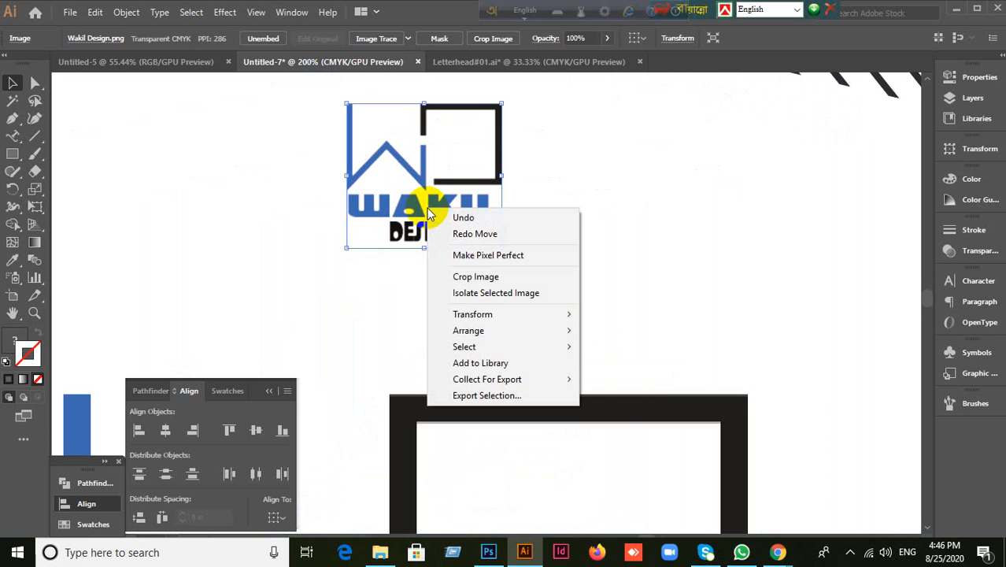
click(362, 212)
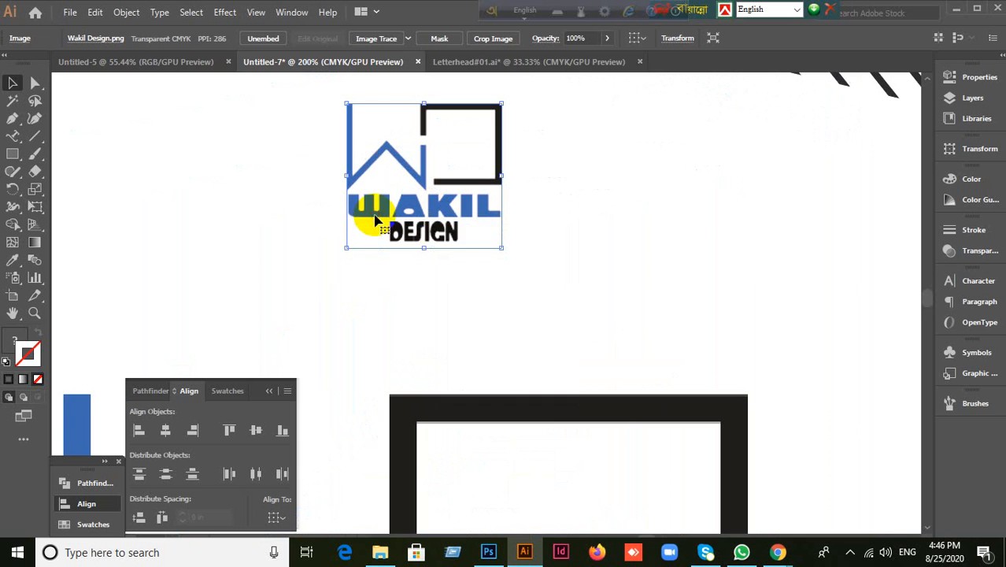
Step: In Letterhead#01, select the top logo and view its context menu without changing anything
click(476, 63)
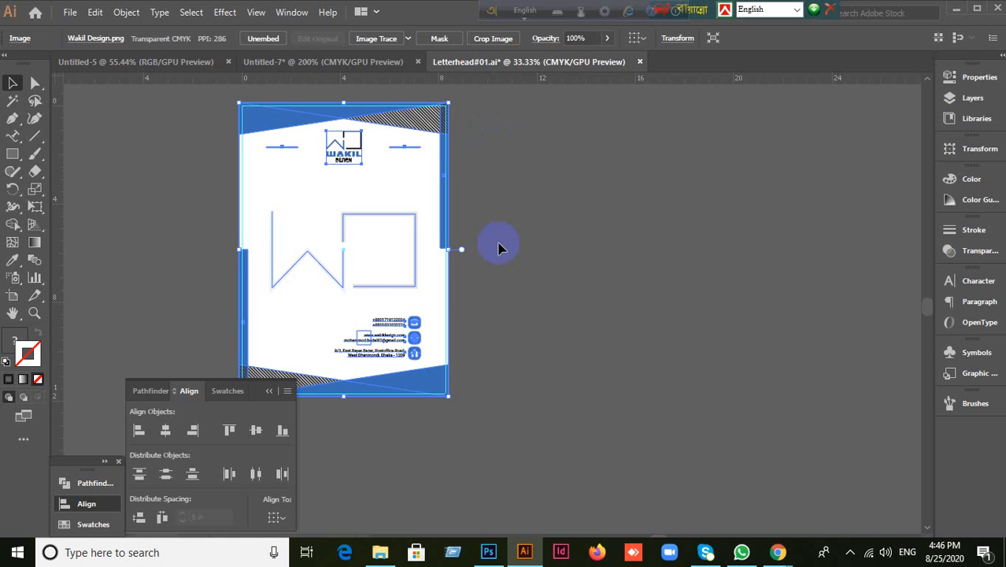
click(166, 198)
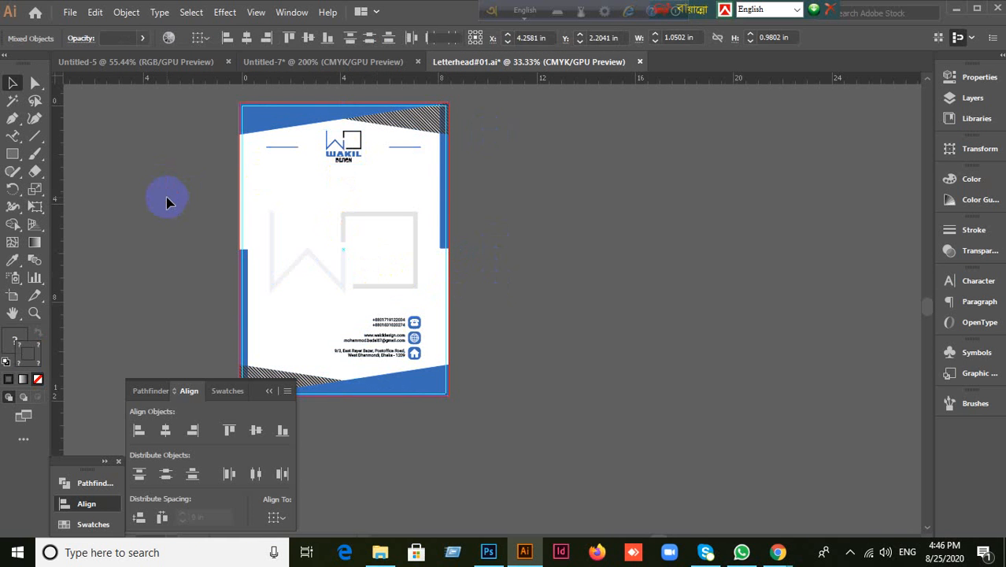
click(352, 157)
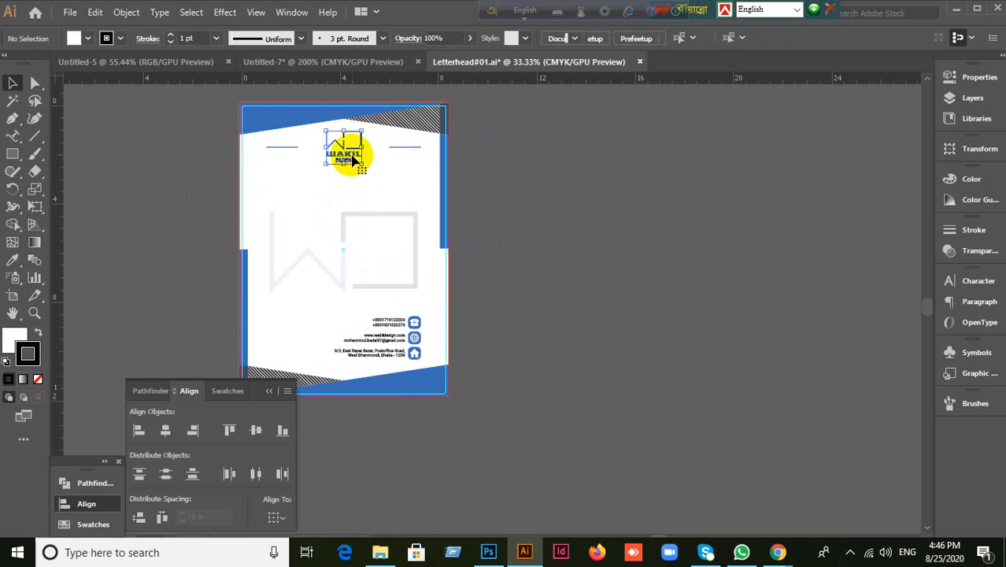
right_click(352, 160)
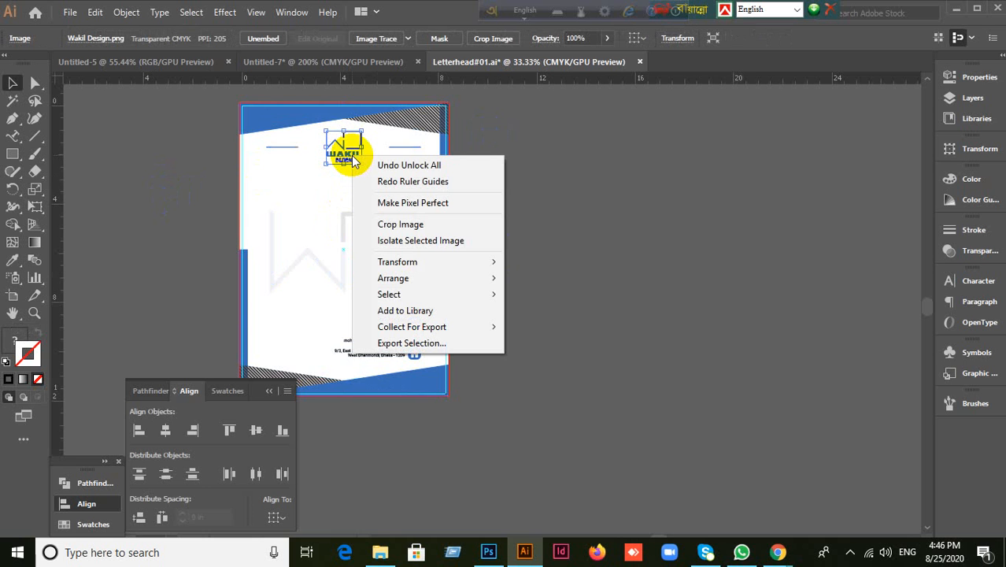
click(161, 214)
Step: Test-move the logo twice, undoing both moves, and return to the Untitled-7 document
scroll(332, 166, up, 5)
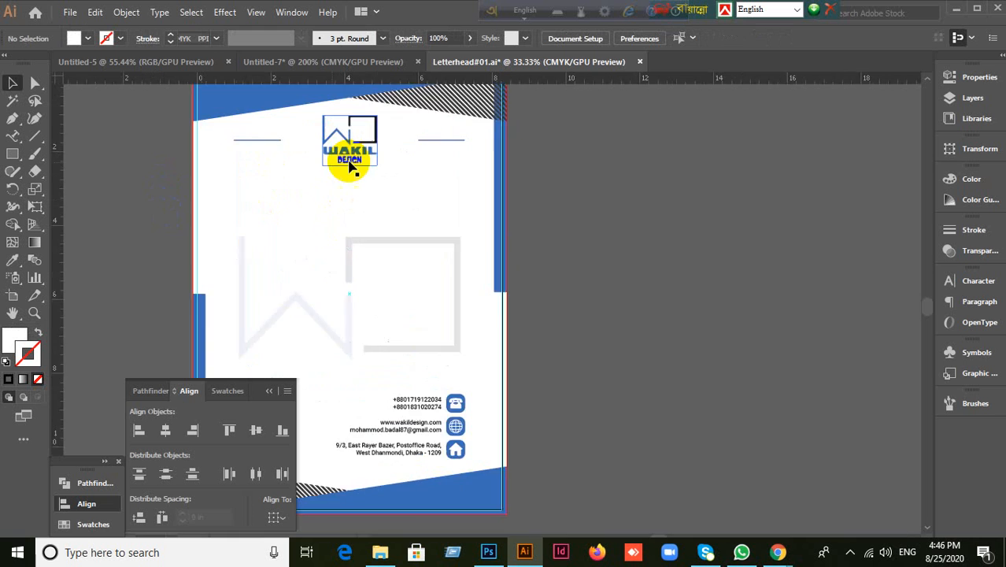
drag(383, 132, 459, 243)
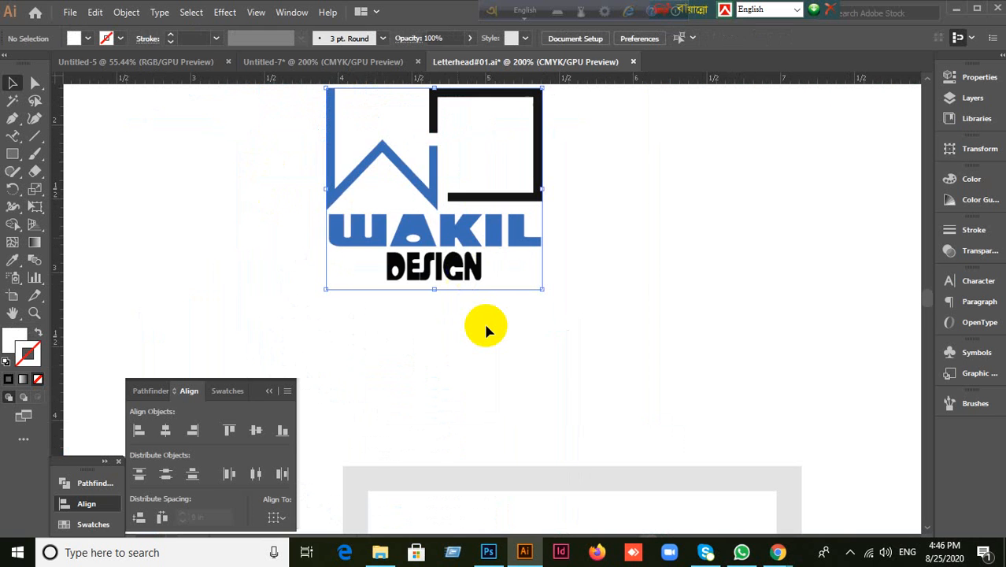
key(ctrl+z)
scroll(486, 330, down, 1)
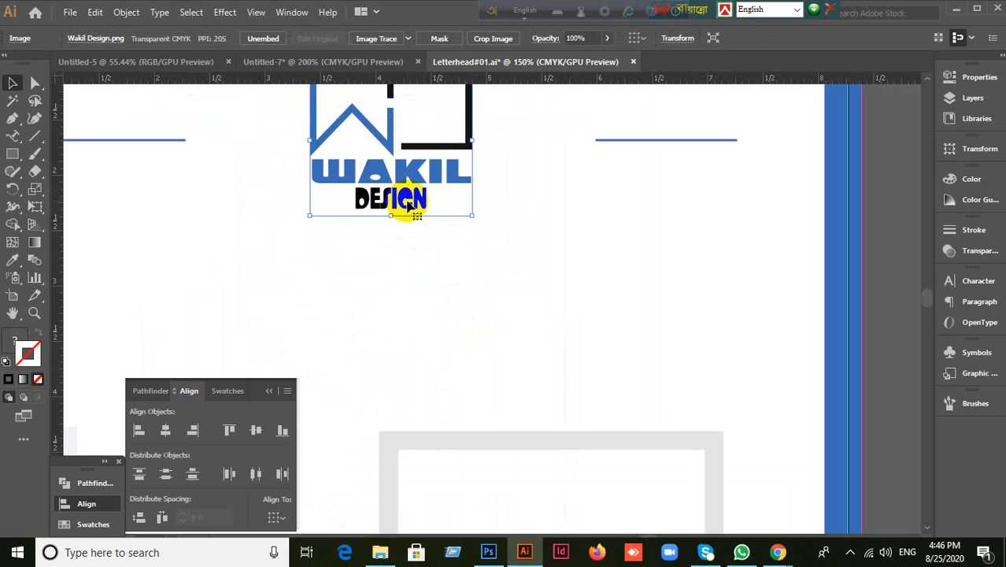
drag(416, 175, 515, 234)
key(ctrl+z)
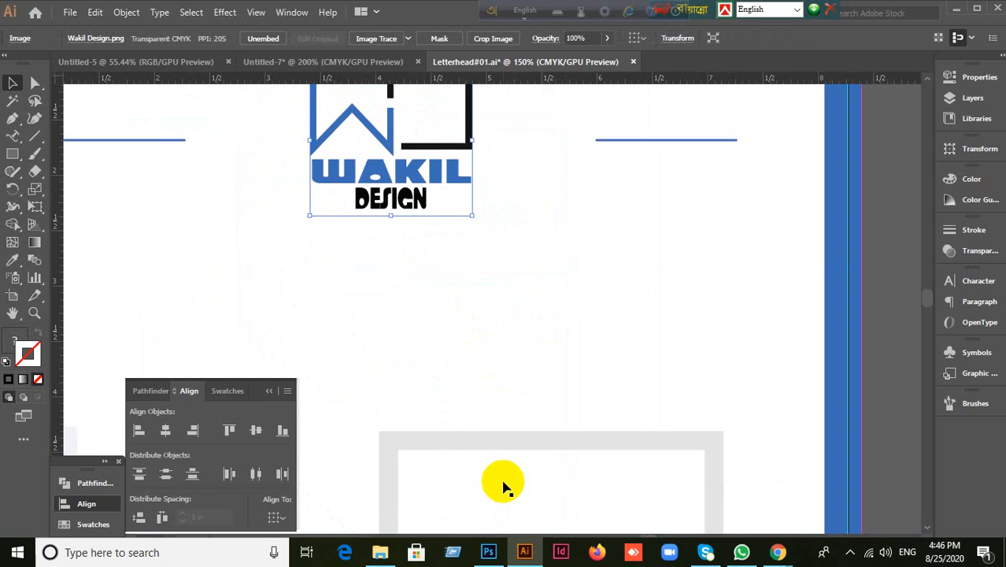
click(314, 63)
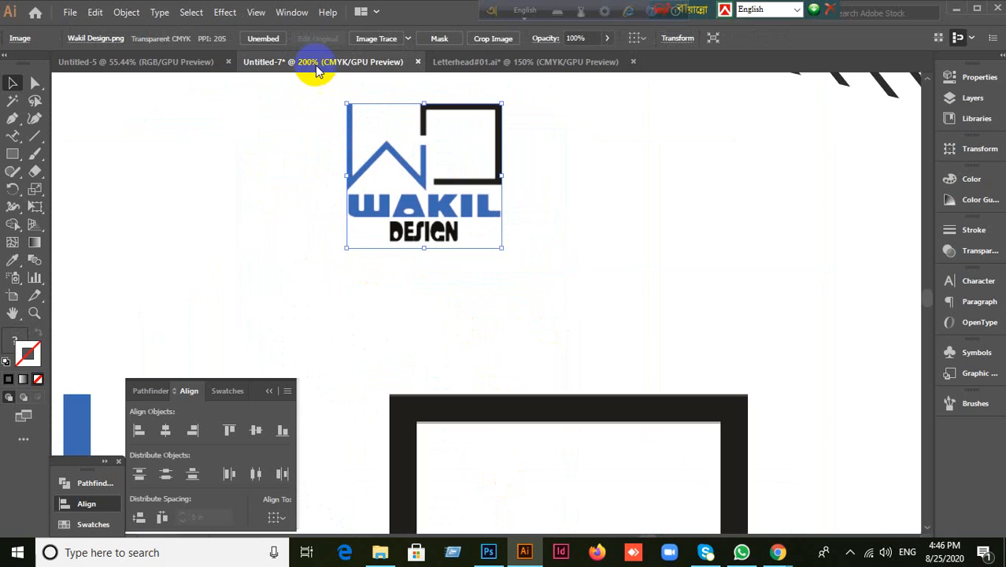
Step: Move the blue WAKIL DESIGN logo off the page onto the pasteboard beside it
click(303, 274)
scroll(450, 240, down, 2)
drag(454, 233, 866, 225)
drag(819, 288, 565, 305)
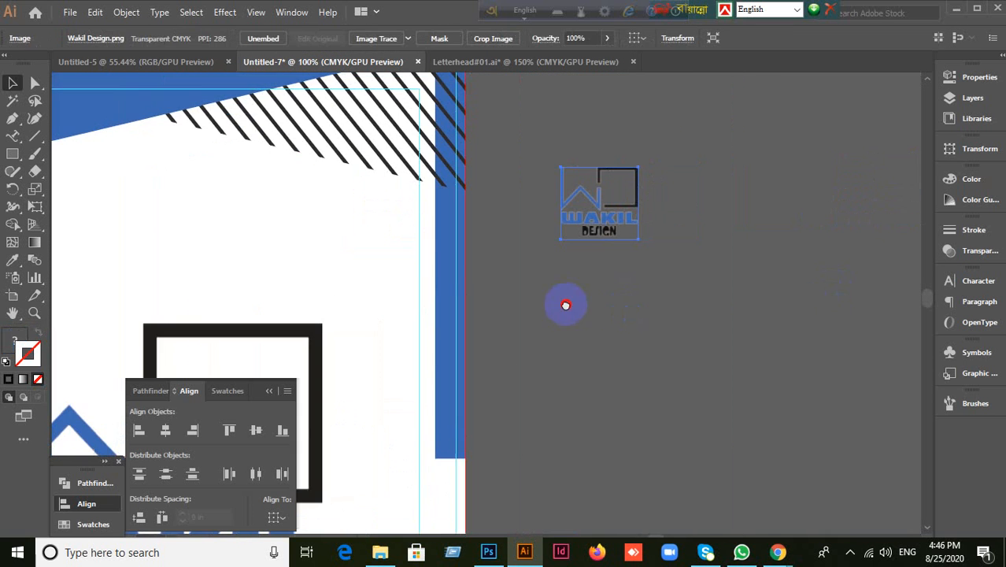
scroll(633, 236, up, 2)
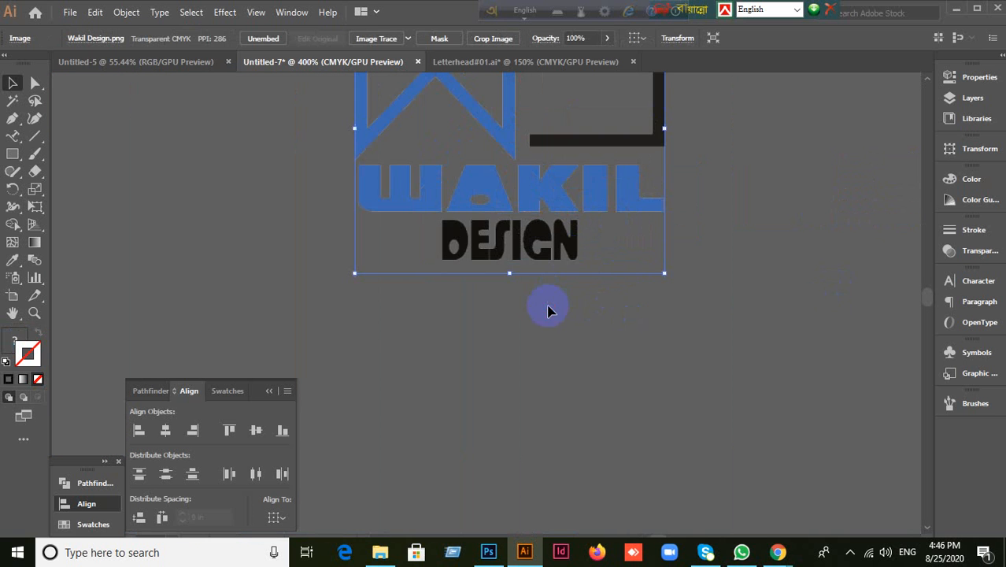
click(555, 332)
Step: Alt-drag a copy of the blue logo onto the page and nudge it into position
scroll(576, 216, up, 2)
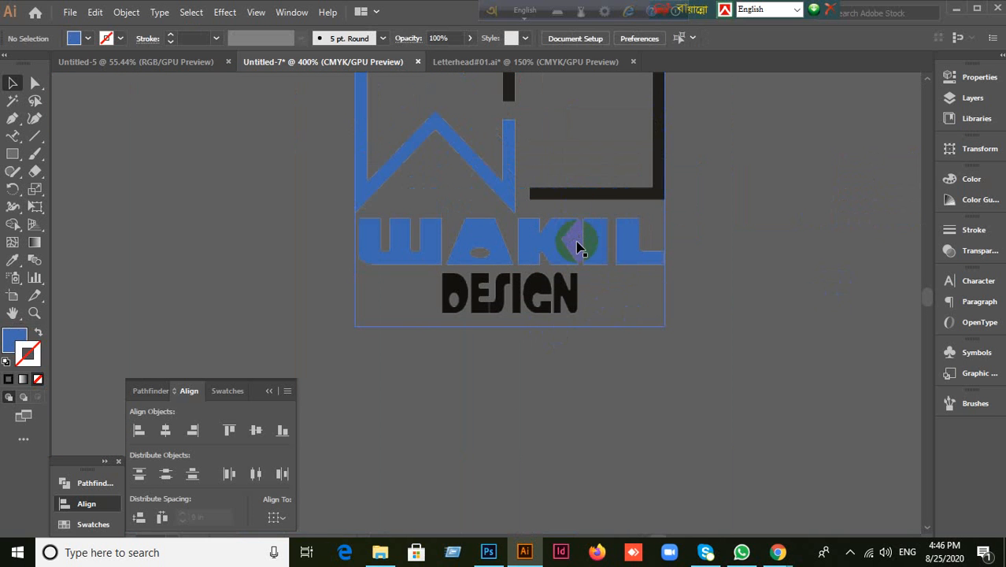
scroll(577, 248, down, 1)
scroll(576, 248, down, 2)
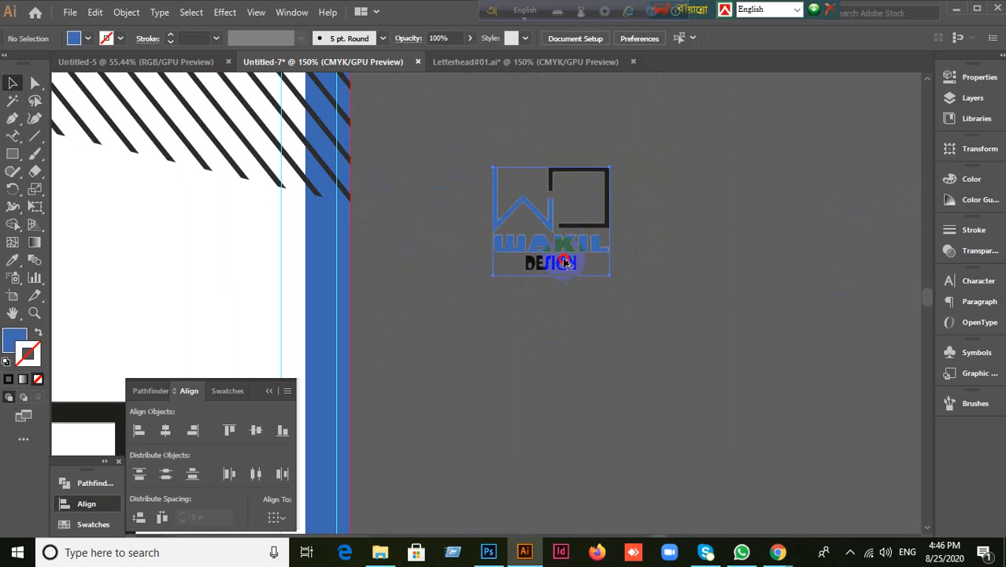
drag(565, 262, 91, 276)
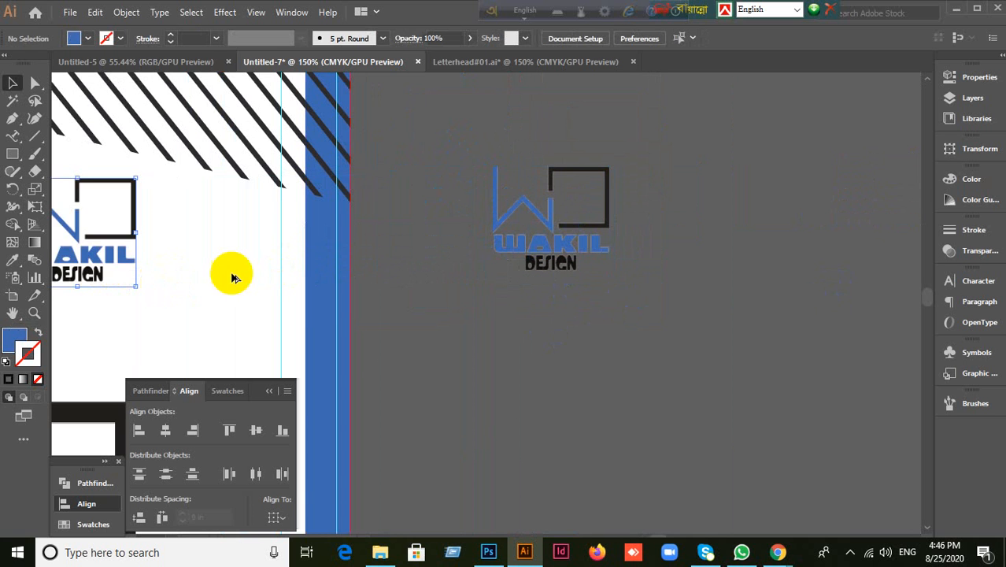
drag(233, 277, 514, 233)
drag(380, 230, 297, 224)
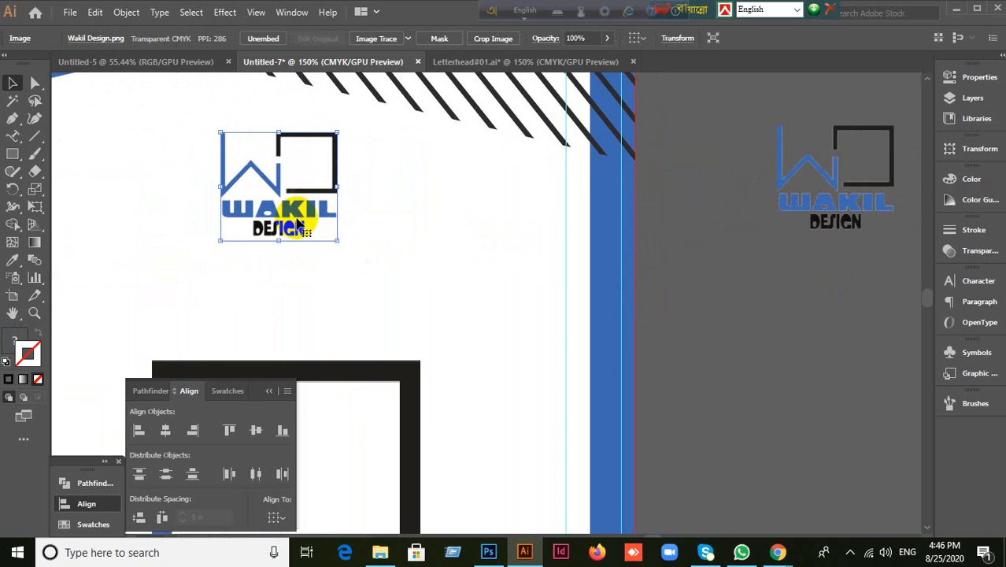
scroll(362, 259, down, 1)
drag(339, 255, 418, 250)
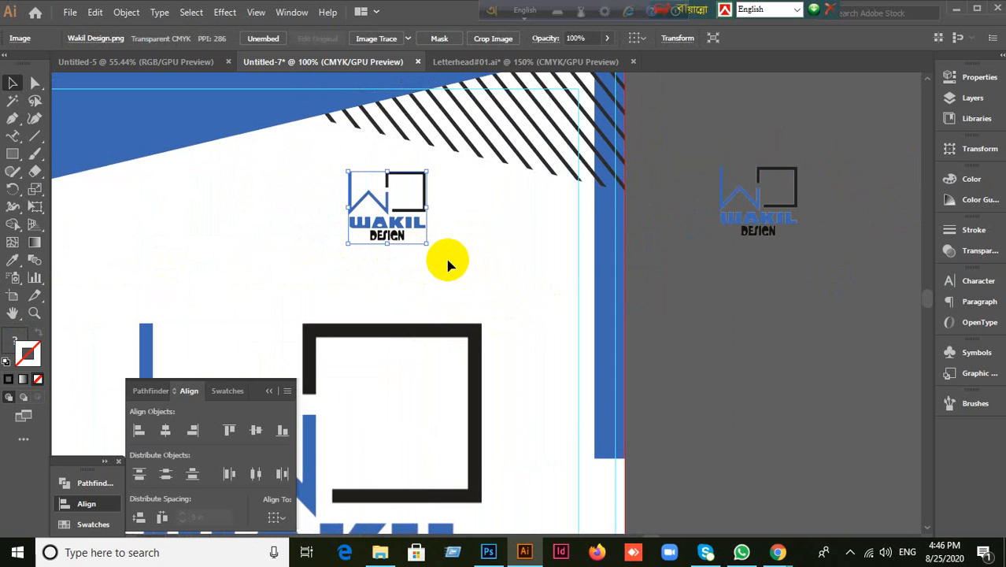
drag(368, 209, 381, 209)
click(354, 59)
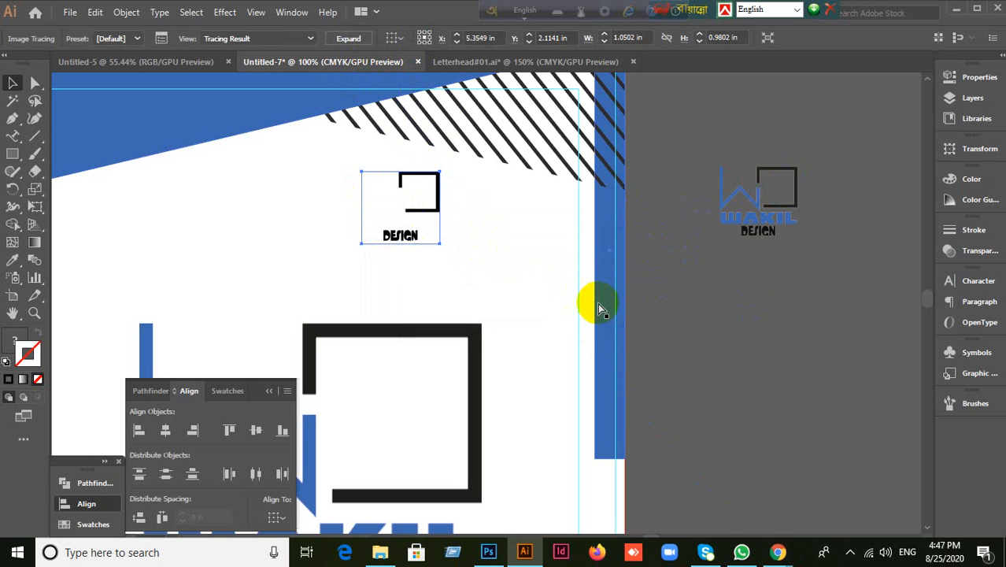
Step: Undo the Image Trace, delete both the page copy and pasteboard logo, then minimize Illustrator
key(ctrl+z)
key(Delete)
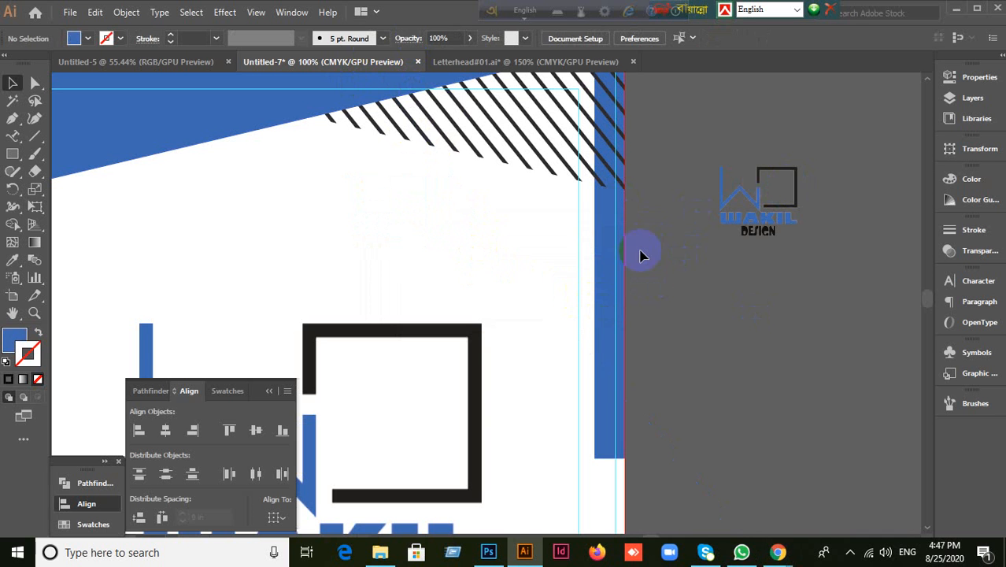
drag(775, 217, 800, 248)
key(Delete)
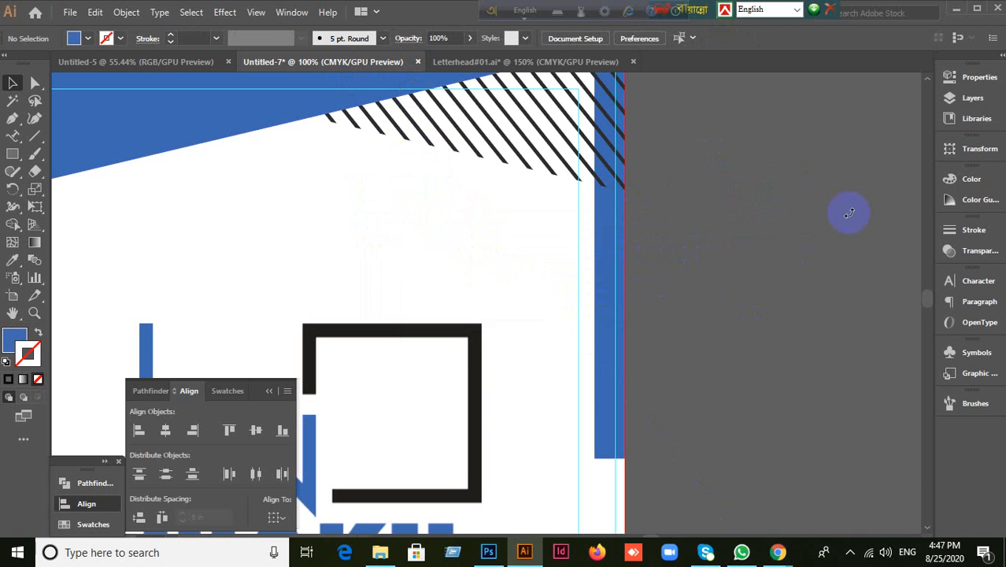
click(956, 12)
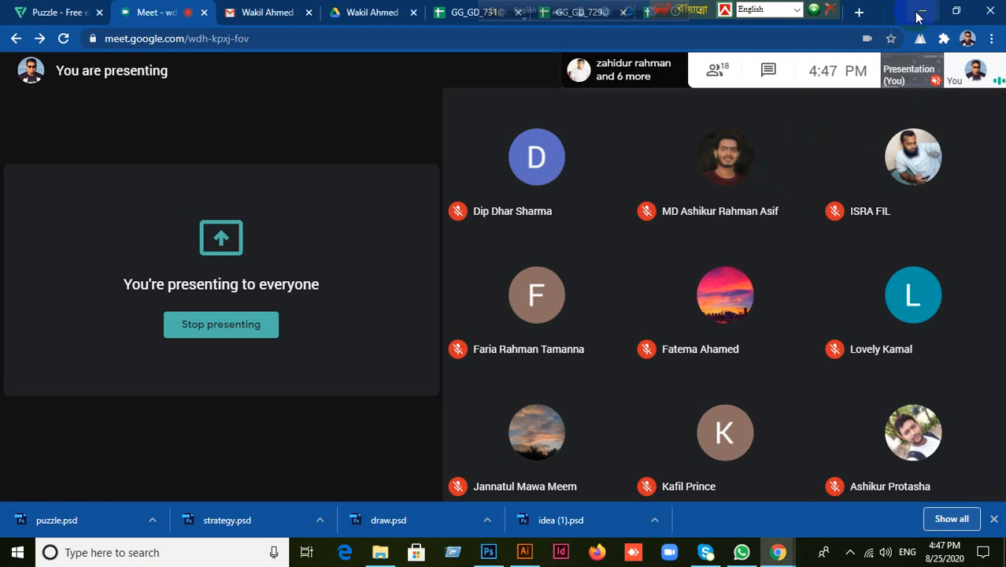
Step: Minimize the Chrome meeting window and drop Red Color Logo Raw.ai from the desktop onto Illustrator
click(919, 12)
drag(193, 177, 623, 386)
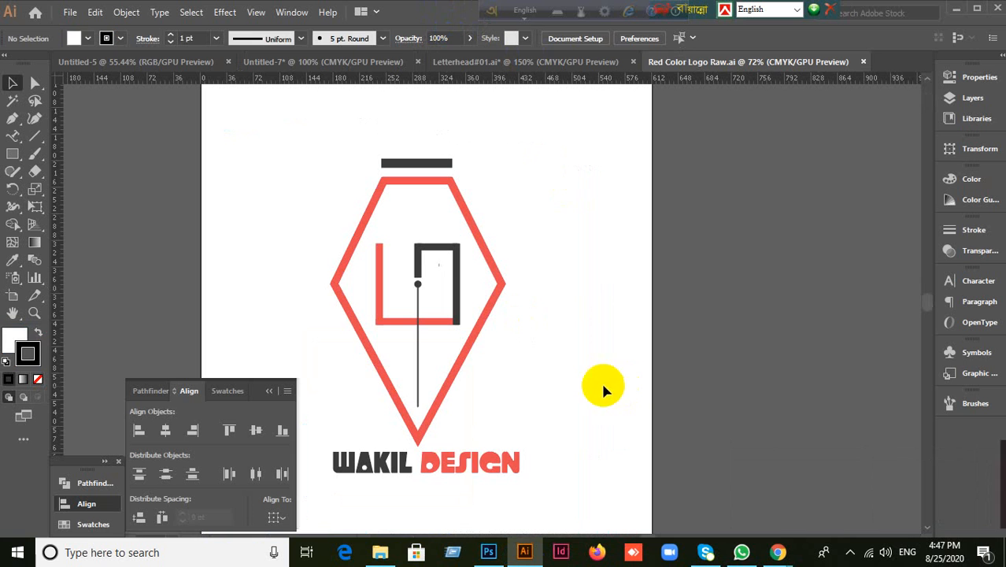
Step: Copy the whole red pen-nib logo, paste it into Untitled-7, and scale it down below the header
click(463, 370)
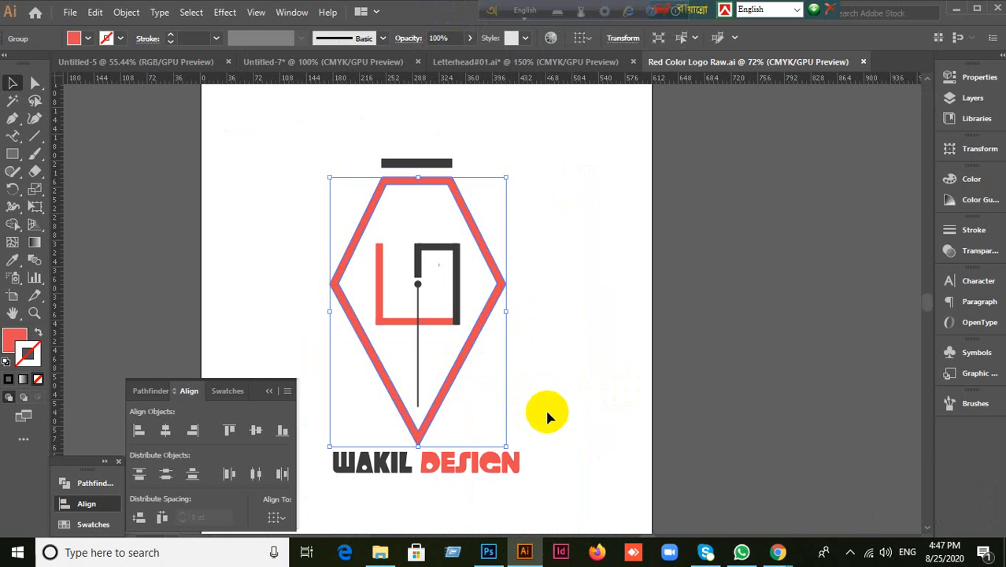
drag(284, 129, 595, 484)
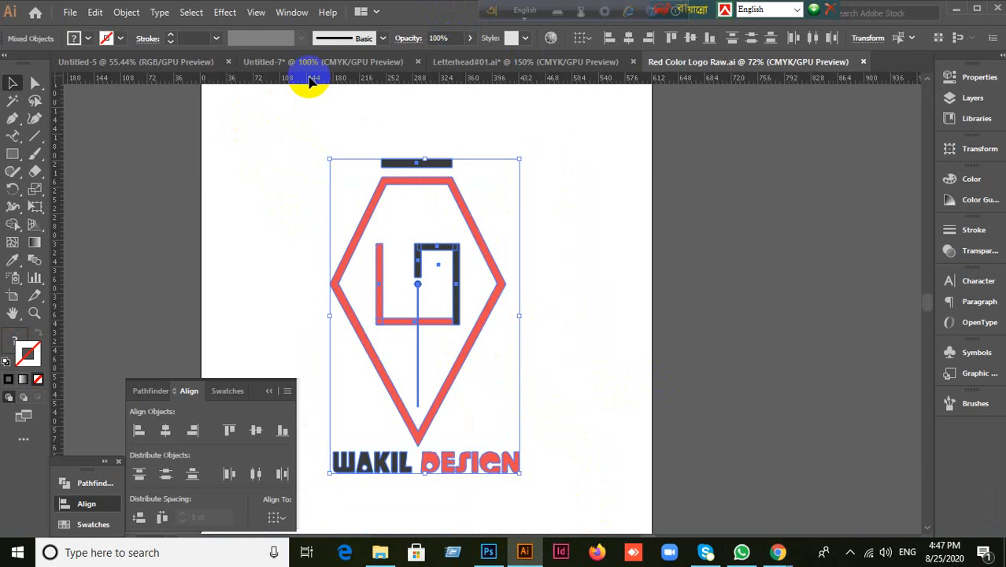
click(313, 62)
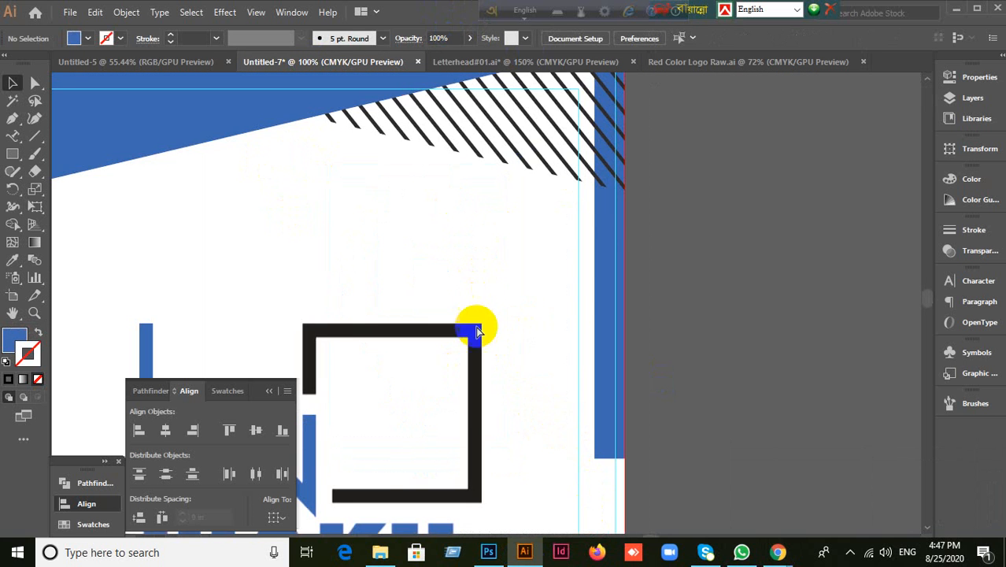
key(ctrl+v)
scroll(494, 344, down, 1)
drag(594, 482, 344, 295)
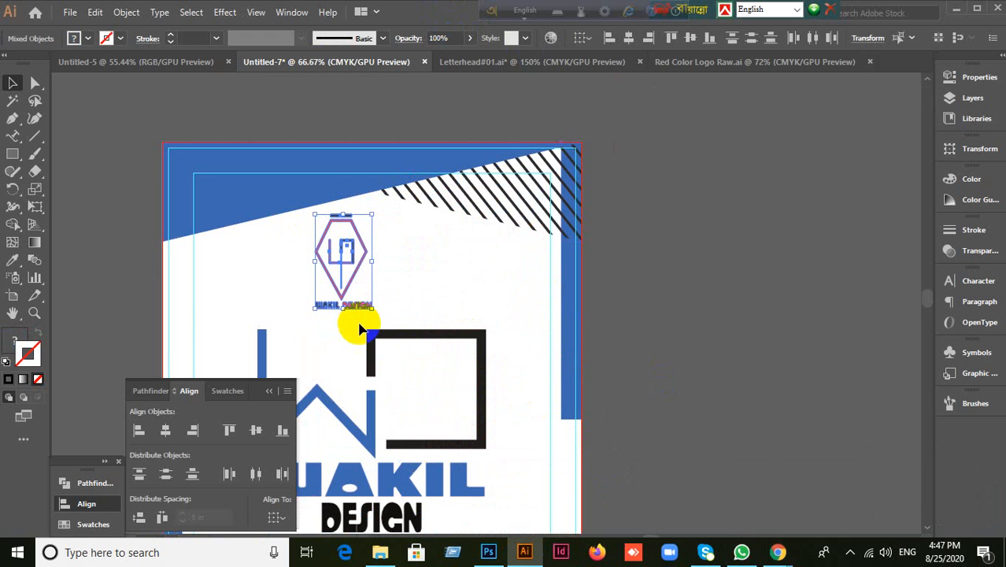
Step: Delete the tiny red DESIGN and WAKIL words under the small pen-nib logo
click(383, 339)
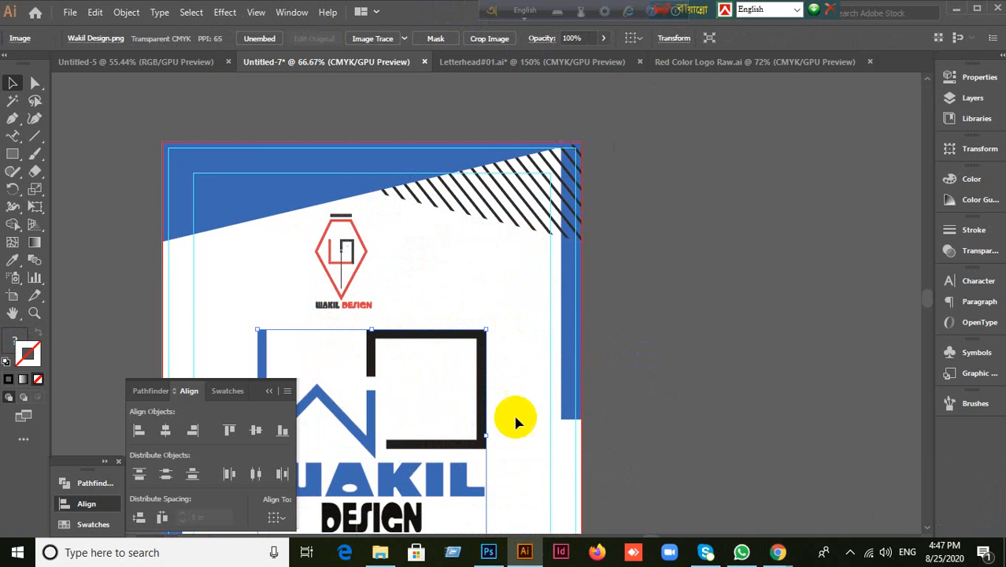
drag(451, 410, 522, 326)
scroll(464, 263, up, 1)
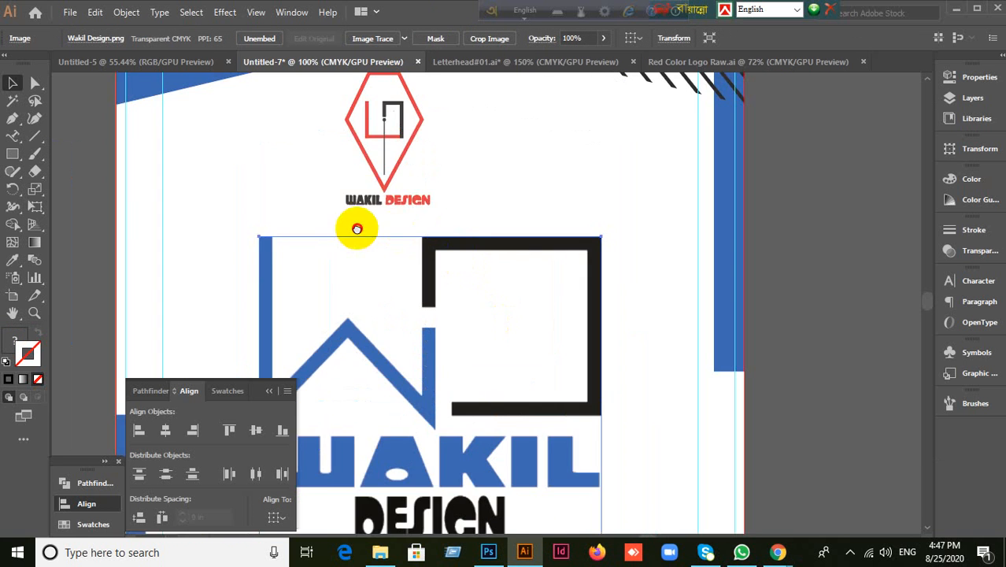
drag(355, 228, 424, 291)
click(458, 261)
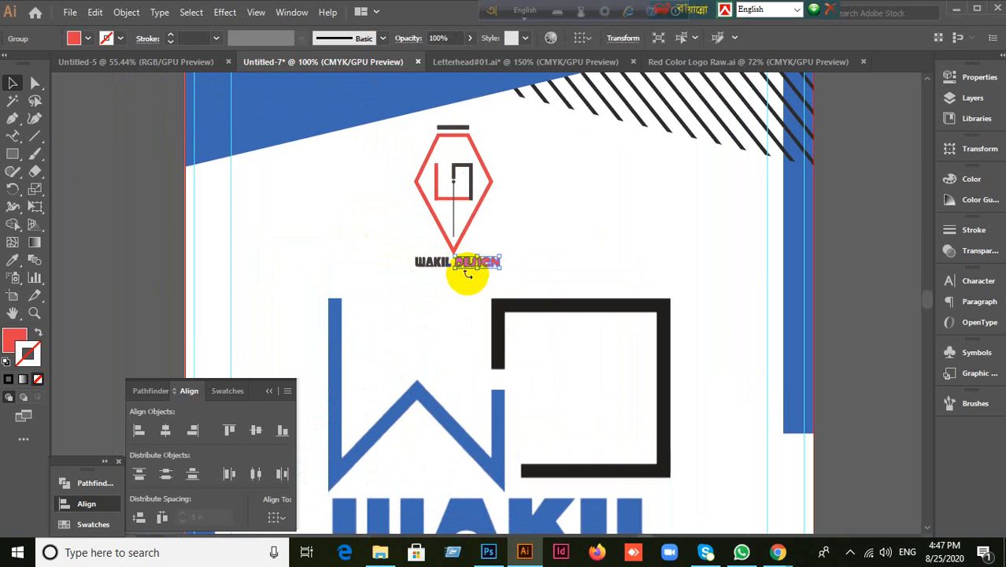
key(Delete)
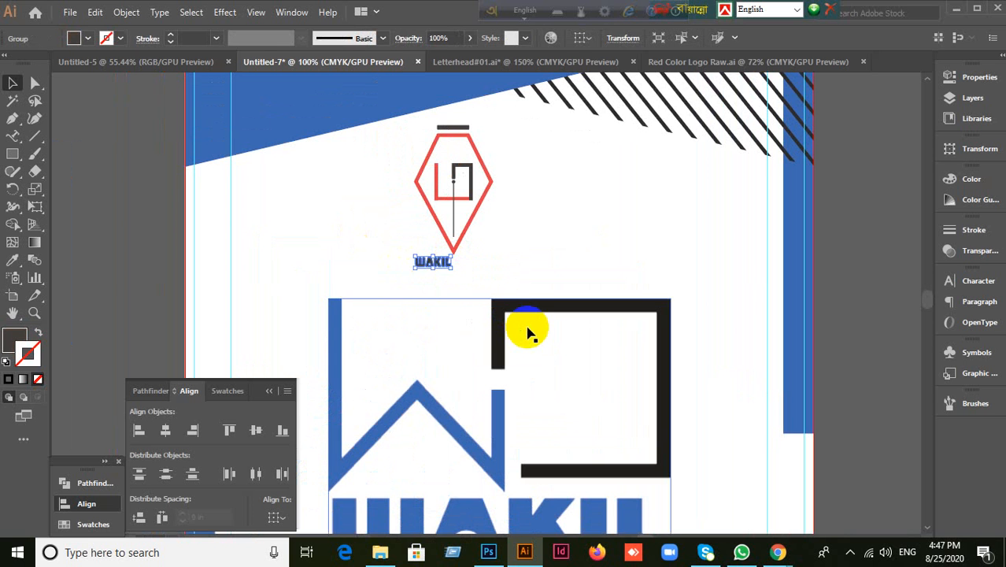
key(Delete)
Step: Paste a larger WAKIL DESIGN wordmark directly below the red pen-nib logo
scroll(522, 253, up, 1)
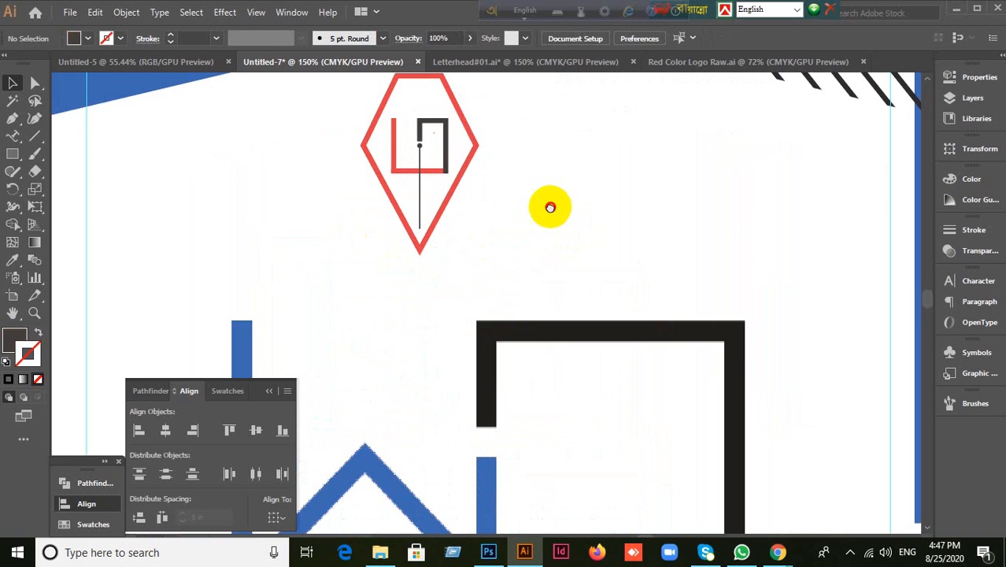
drag(610, 207, 599, 303)
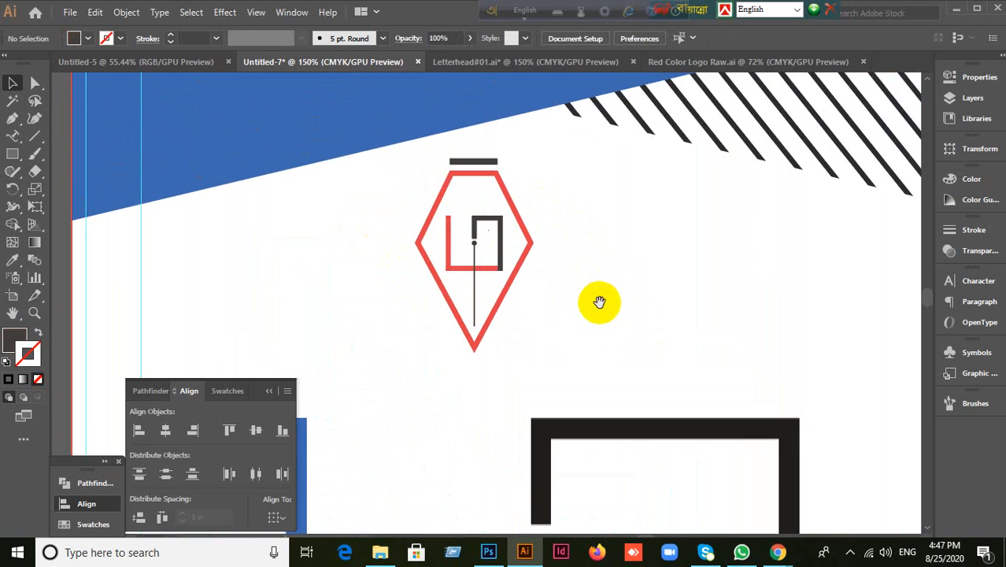
click(433, 269)
click(642, 328)
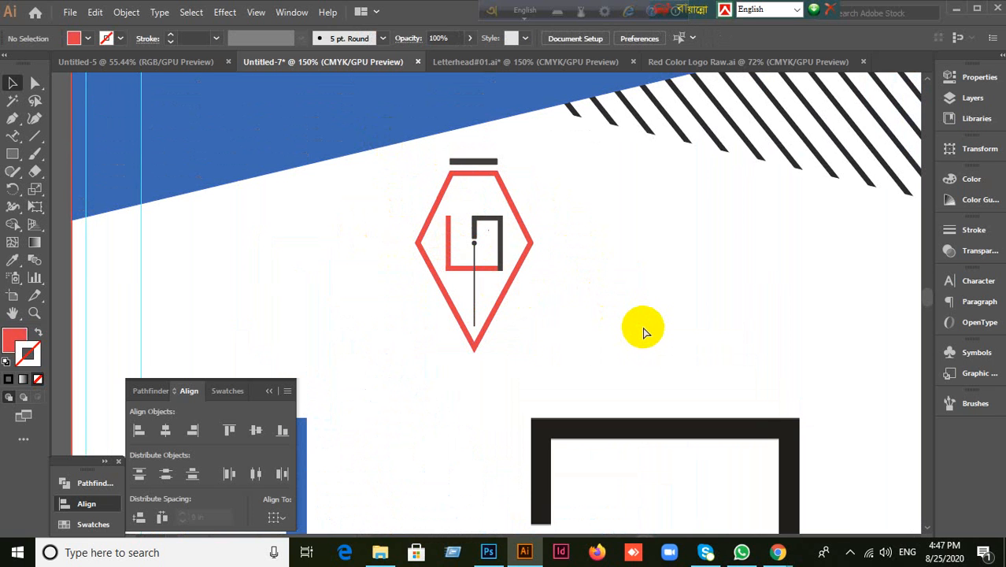
key(ctrl+v)
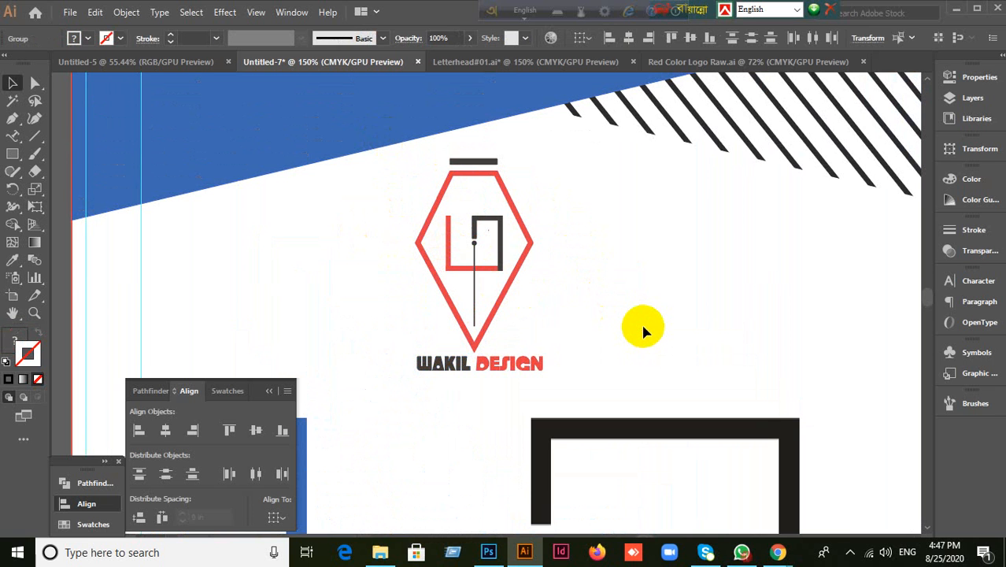
click(643, 329)
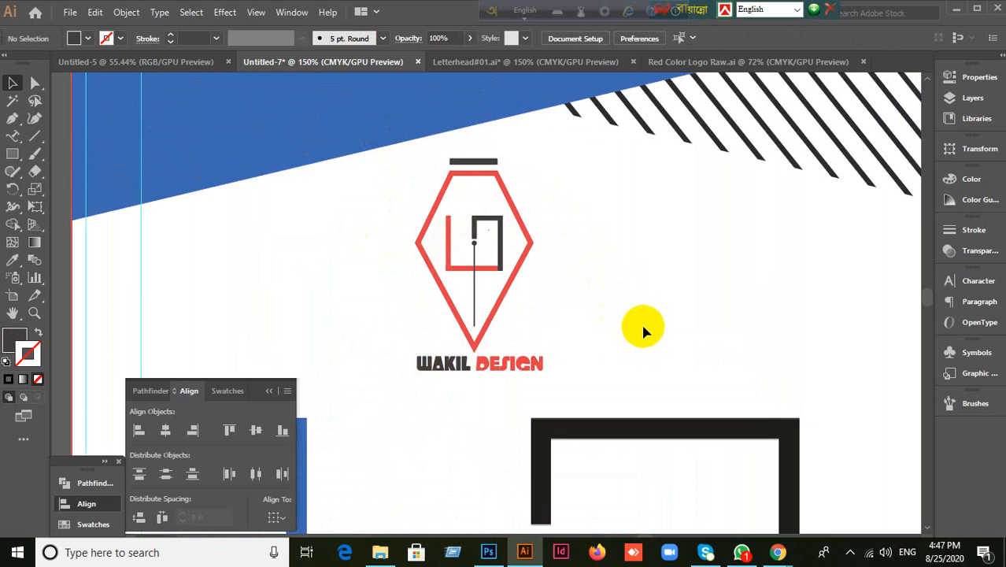
scroll(623, 307, down, 2)
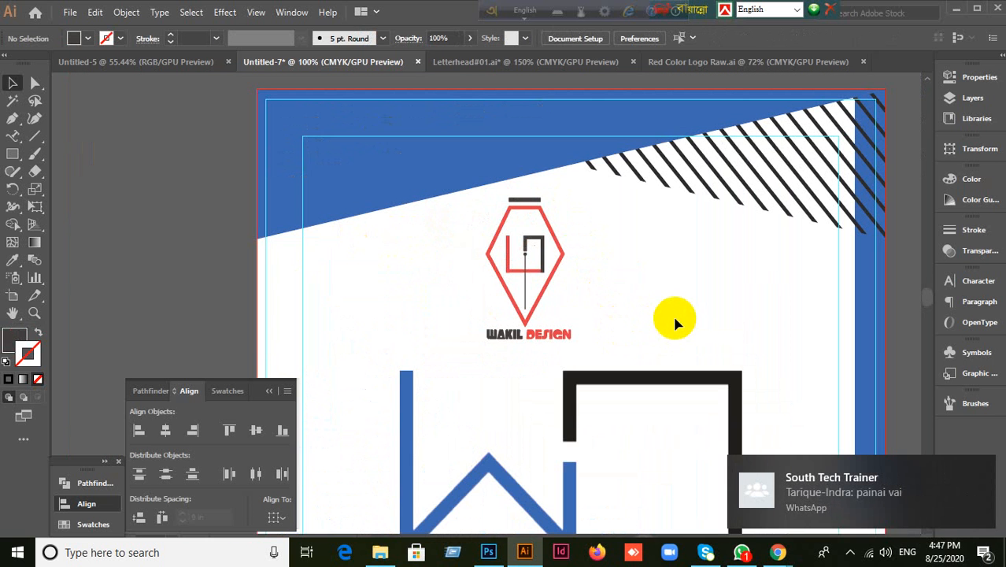
Step: Try sampling a colour onto the small top logo, then undo the accidental recolour
click(553, 289)
click(13, 260)
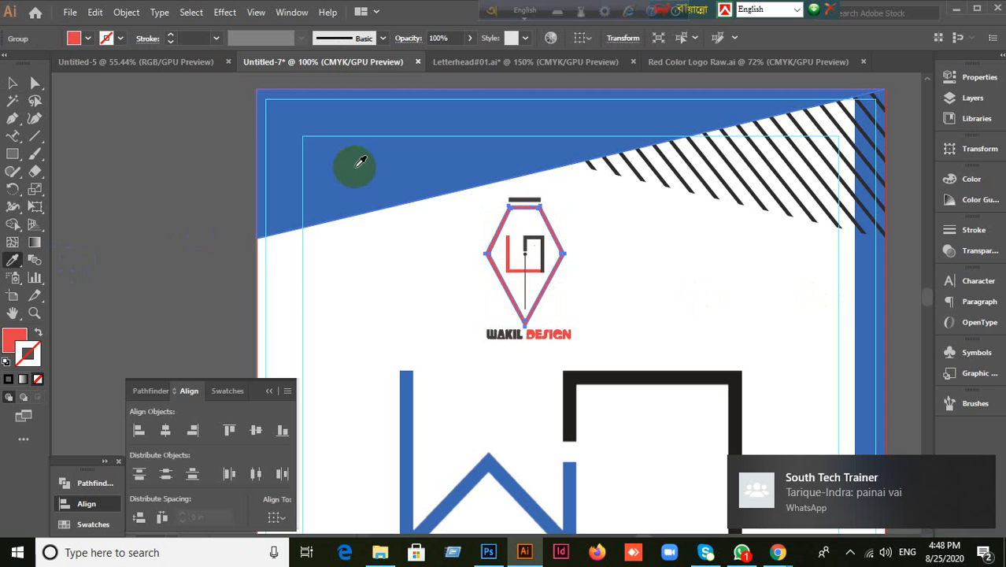
click(356, 167)
key(ctrl+z)
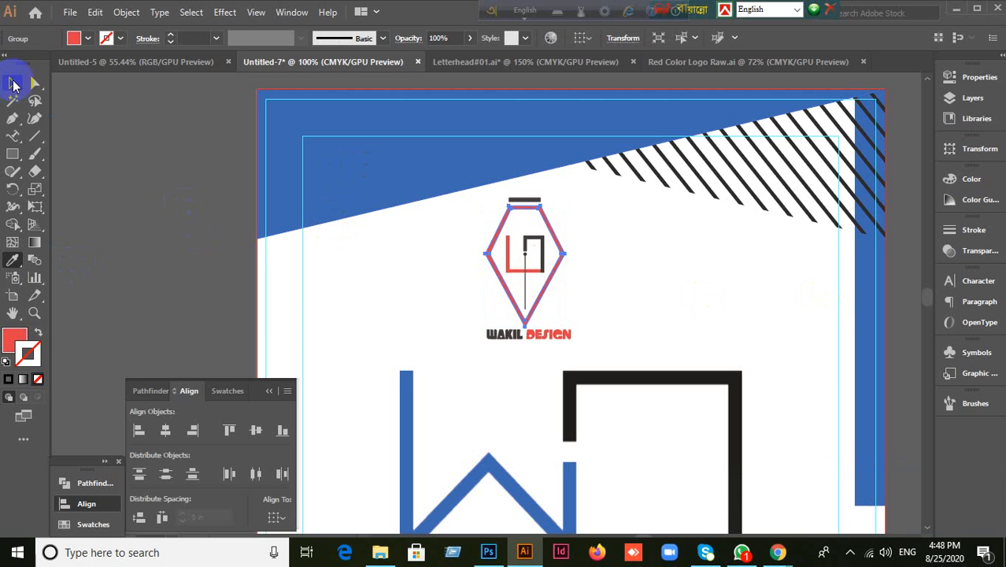
click(13, 83)
Step: Direct-select the blue header path and give it the pen-nib logo's red with the Eyedropper
click(331, 192)
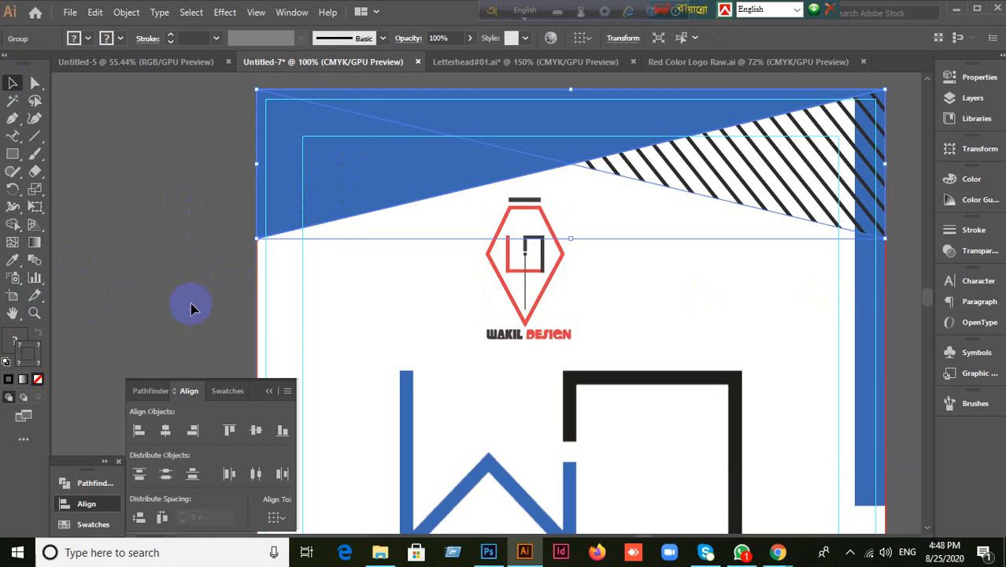
click(101, 263)
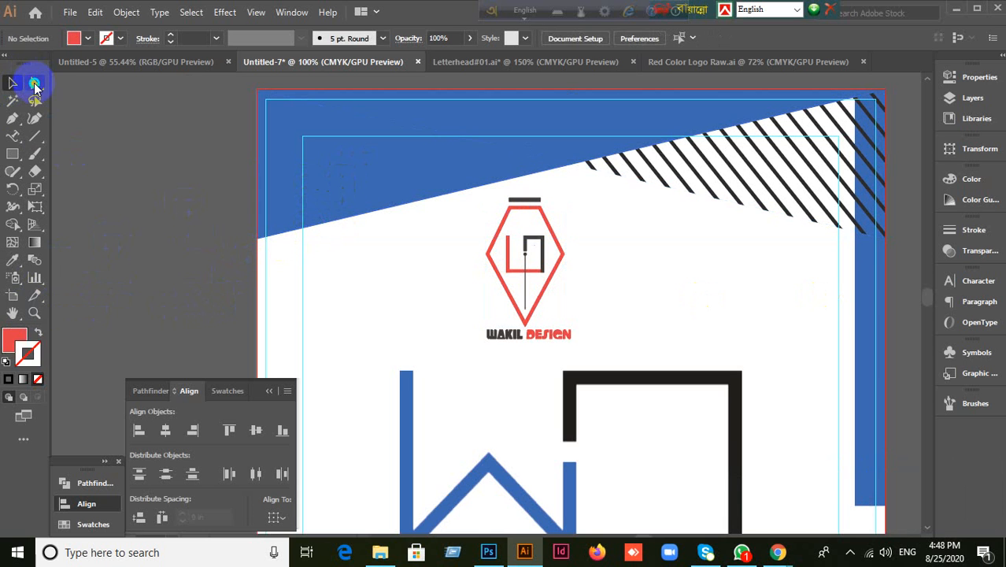
right_click(35, 83)
click(79, 87)
click(312, 185)
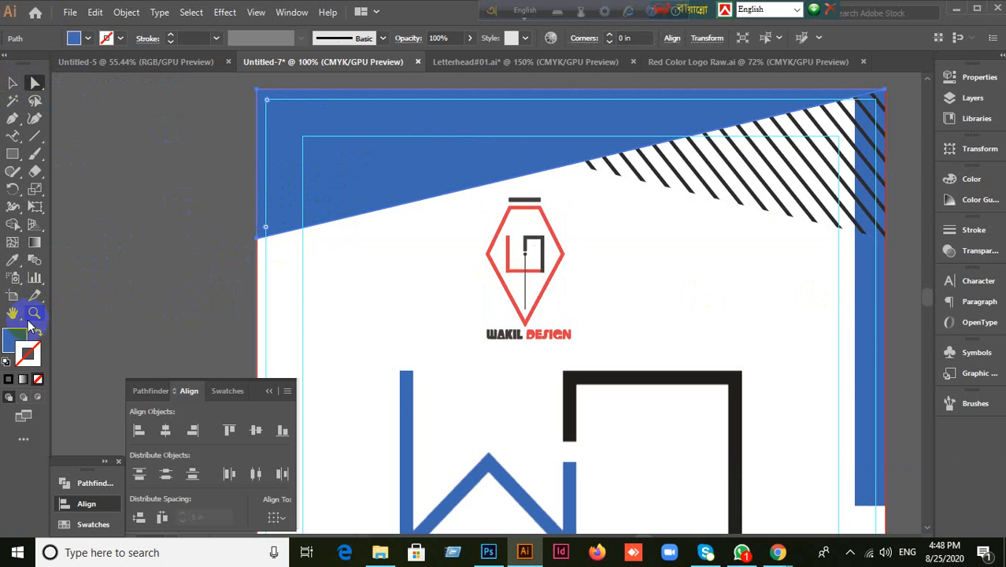
click(12, 259)
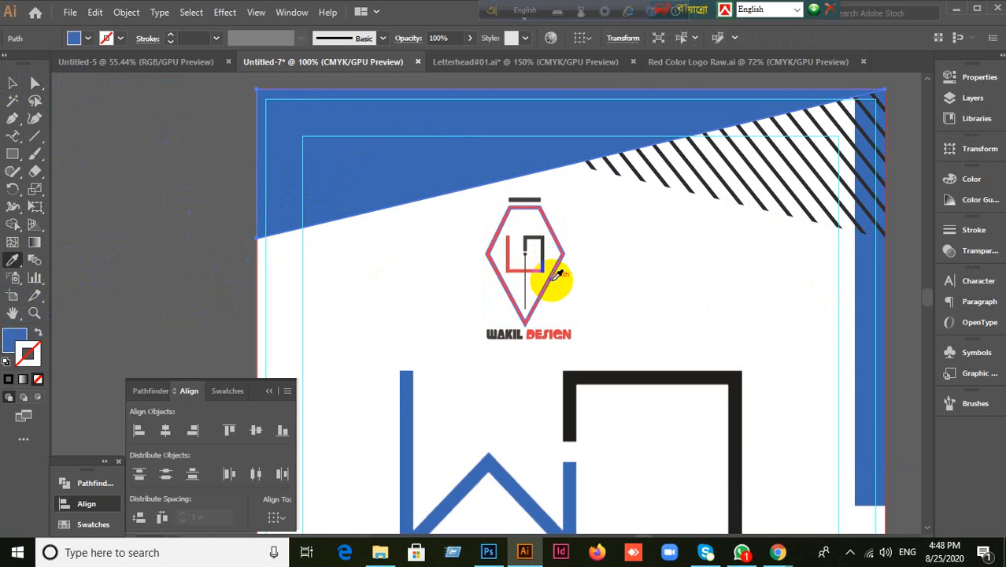
click(556, 274)
click(12, 83)
Step: Delete the large centre WAKIL DESIGN logo
scroll(781, 357, down, 1)
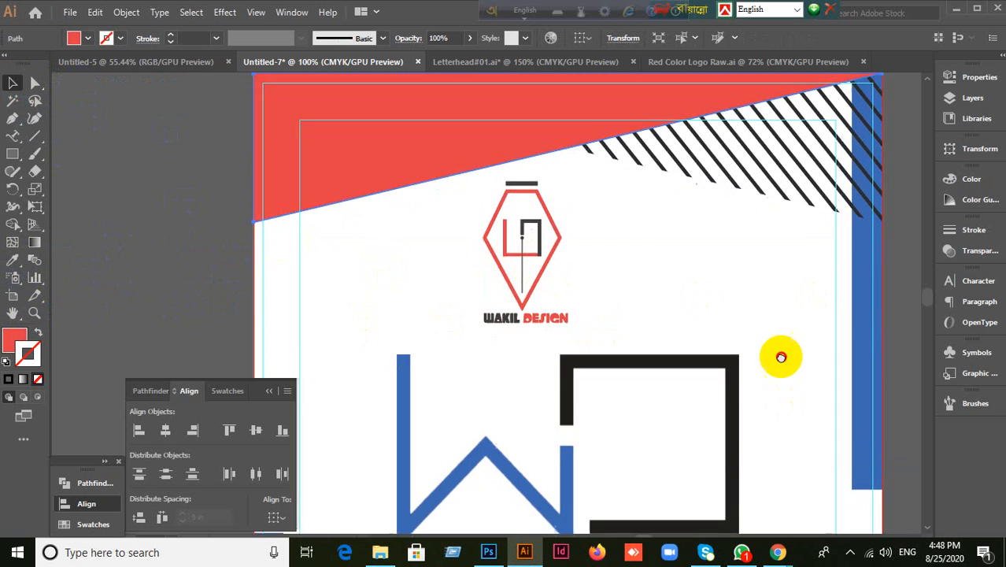
drag(780, 358, 766, 90)
scroll(714, 360, down, 1)
click(650, 335)
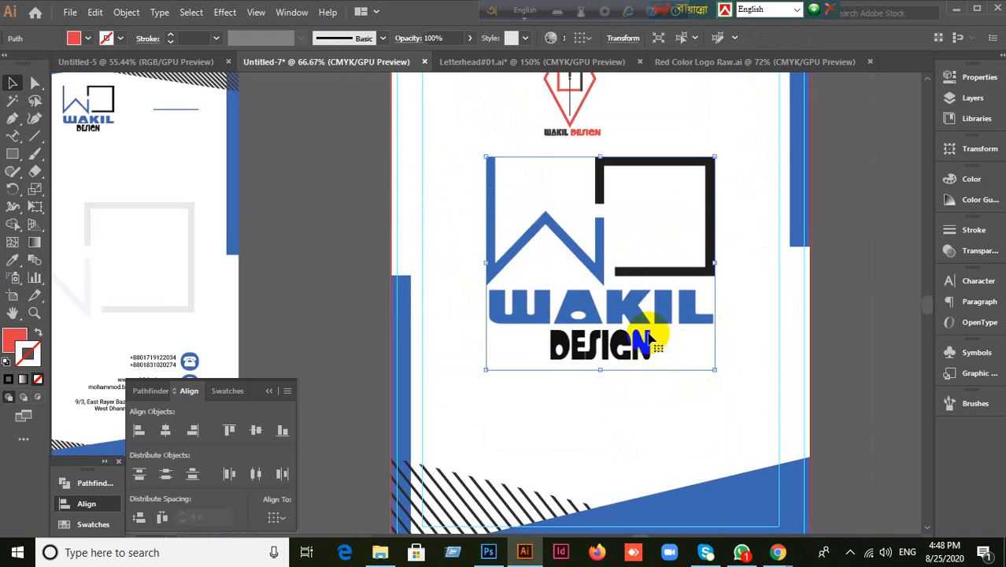
key(Delete)
Step: Make the hatched footer group red by sampling the red header
drag(650, 334, 600, 153)
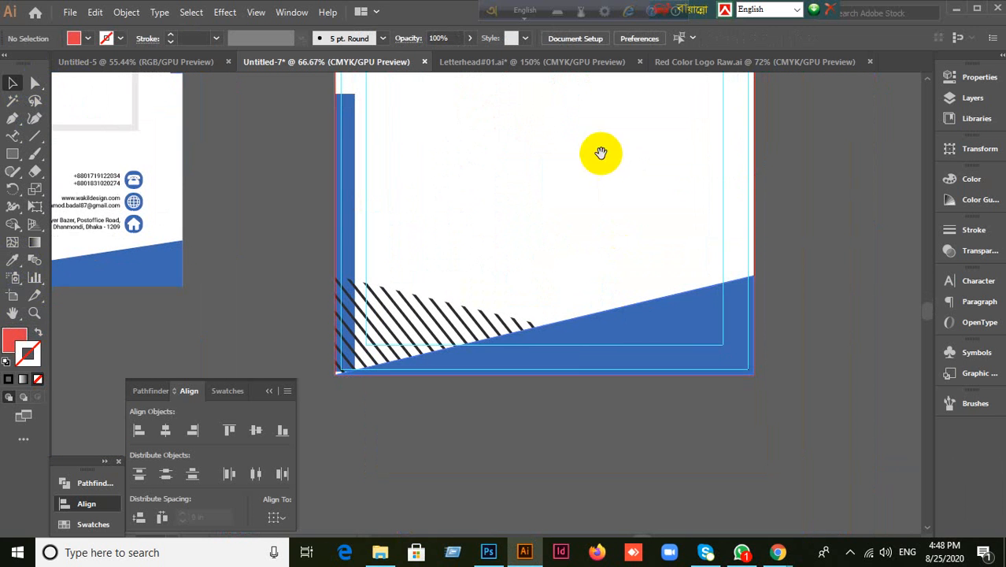
click(678, 311)
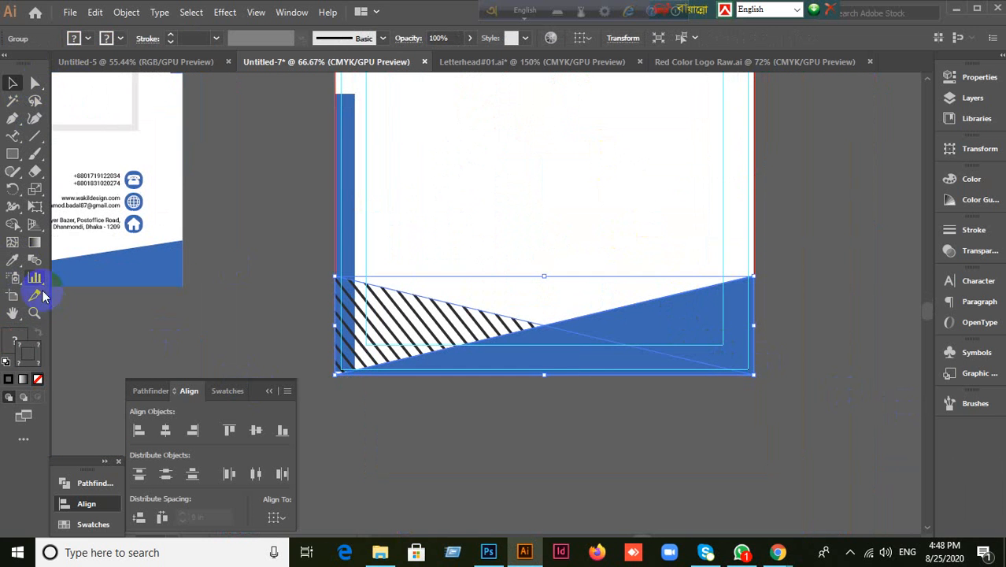
click(11, 260)
scroll(483, 292, up, 5)
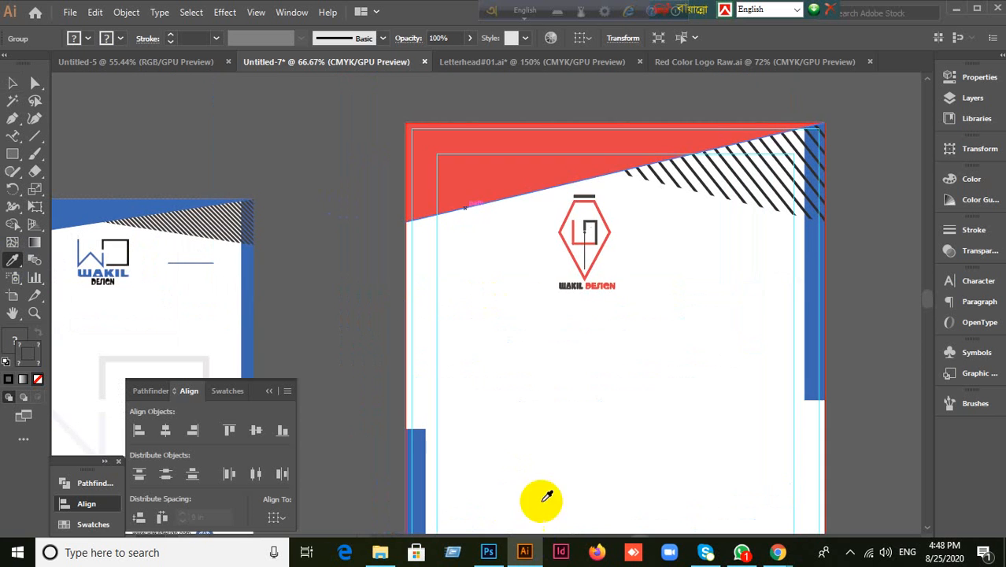
click(523, 169)
click(13, 83)
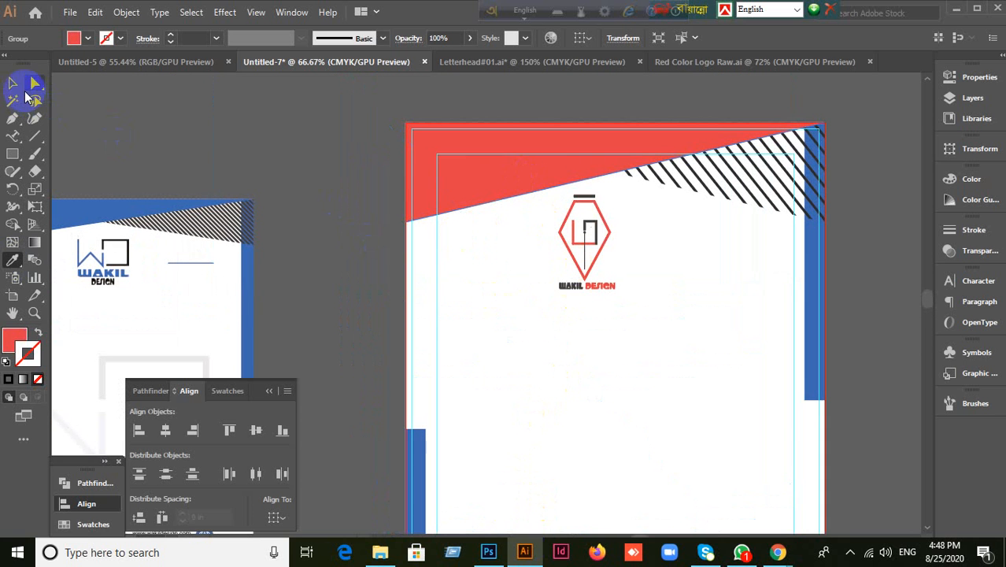
Step: Select the left and right side bars and make them red like the header
scroll(473, 197, down, 5)
click(386, 273)
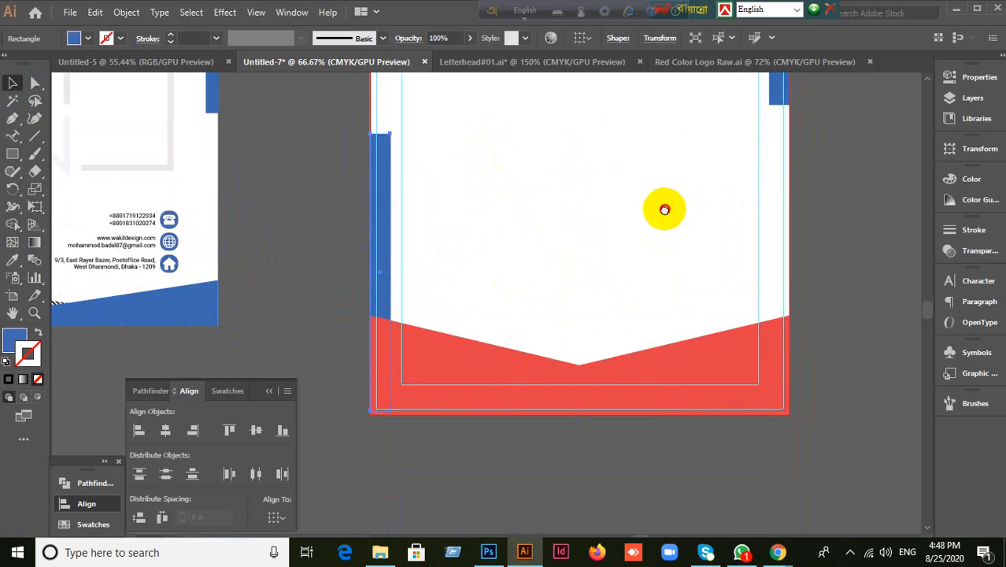
drag(663, 209, 611, 356)
click(725, 231)
scroll(602, 331, up, 5)
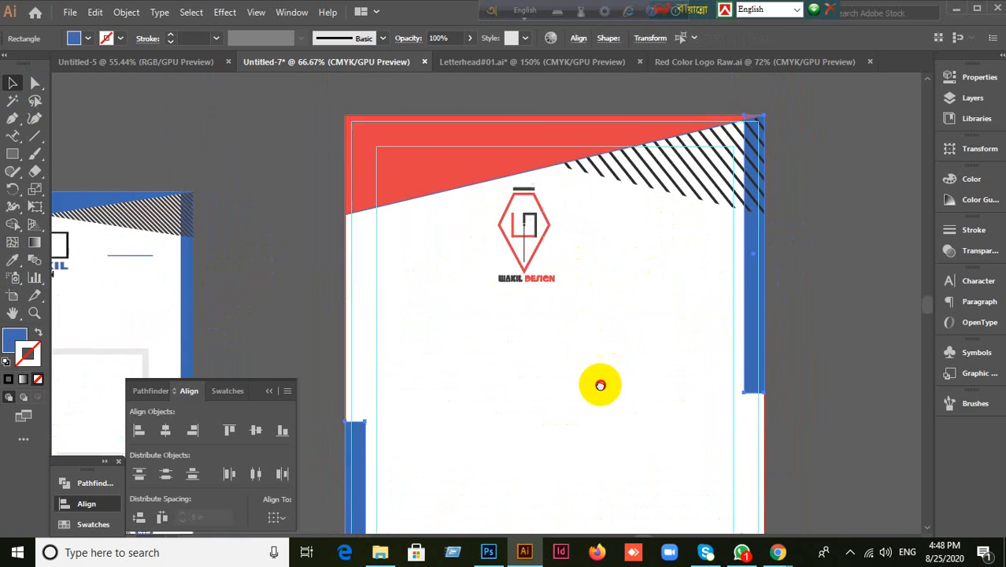
click(13, 259)
click(498, 227)
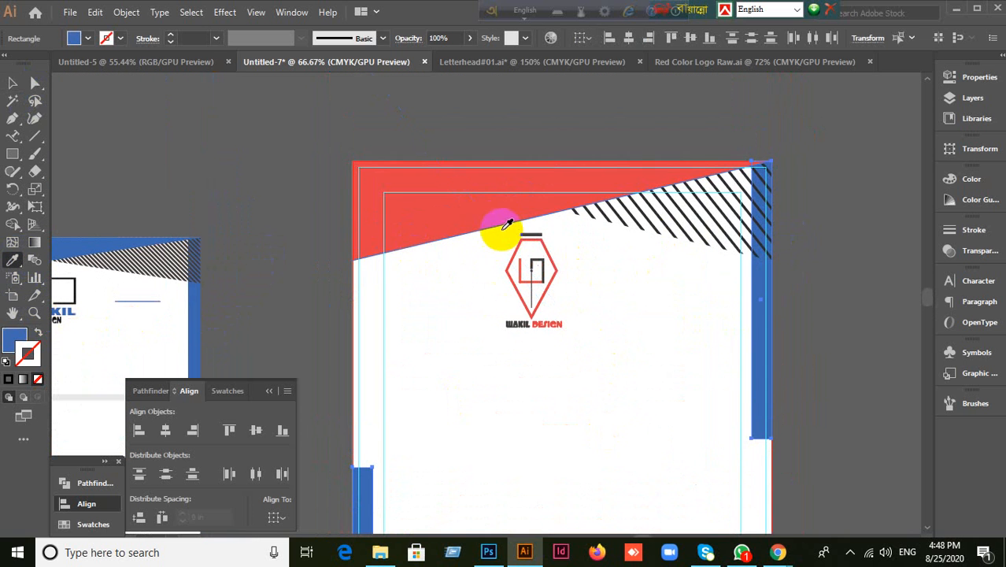
click(13, 82)
click(224, 195)
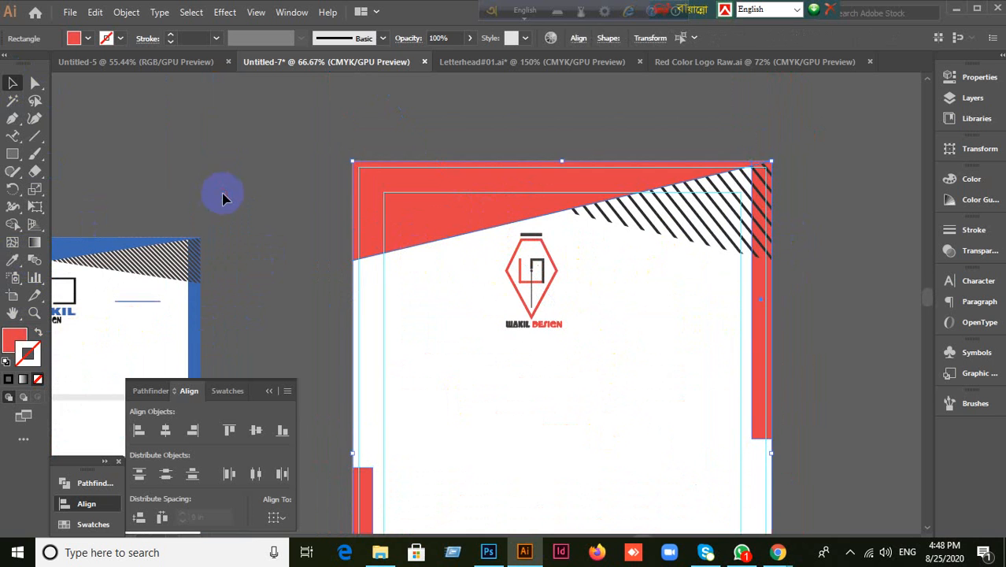
scroll(561, 382, down, 1)
scroll(562, 382, down, 1)
drag(602, 418, 553, 270)
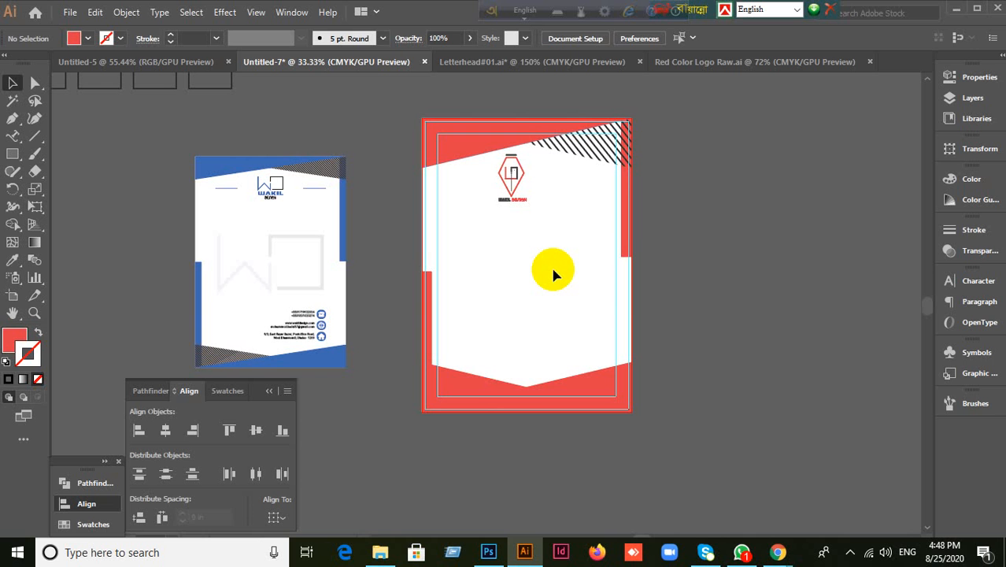
Step: Paste the shapes and large WAKIL DESIGN logo back in front, and turn the bottom footer shape red
key(ctrl+f)
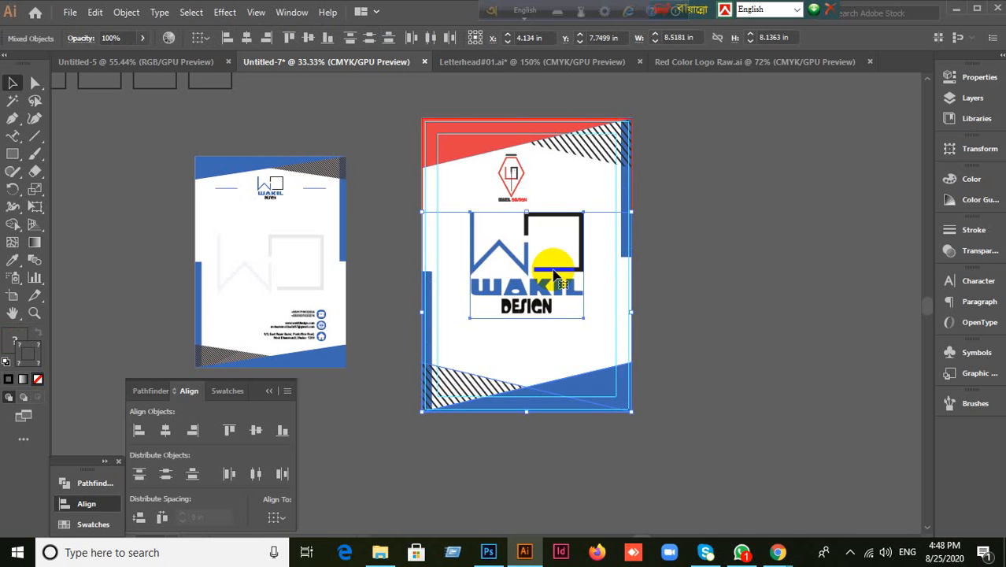
click(786, 399)
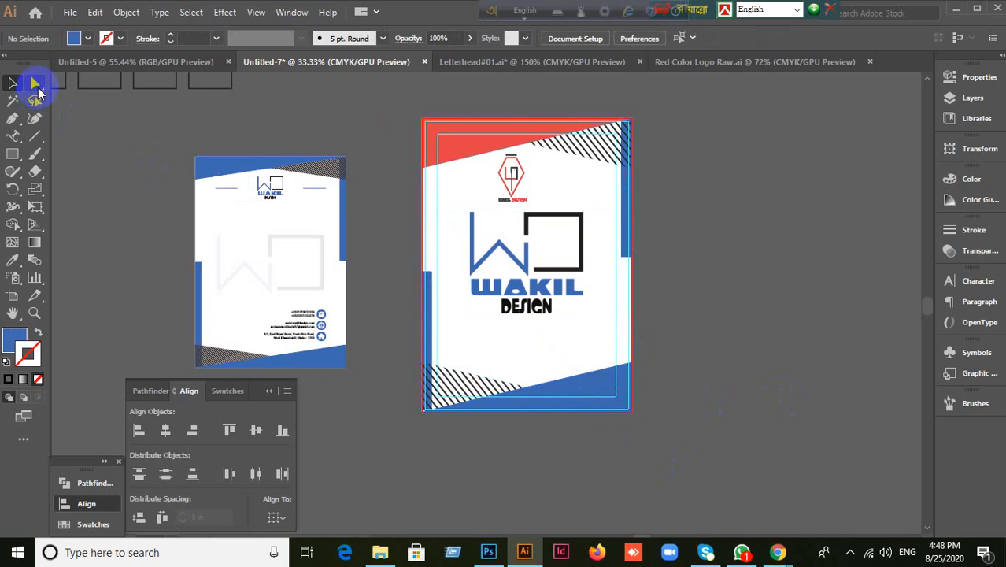
click(37, 85)
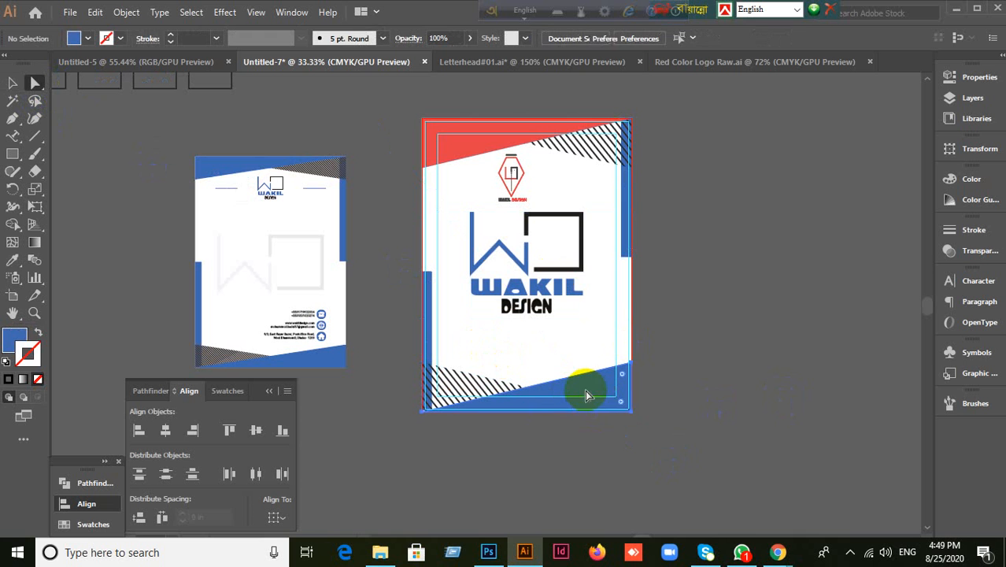
click(14, 261)
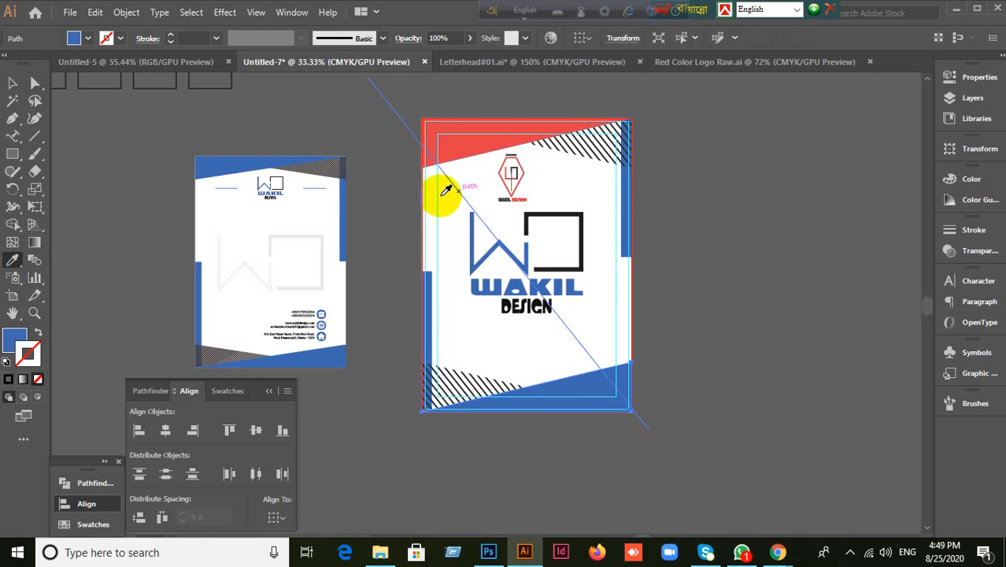
click(490, 128)
click(13, 83)
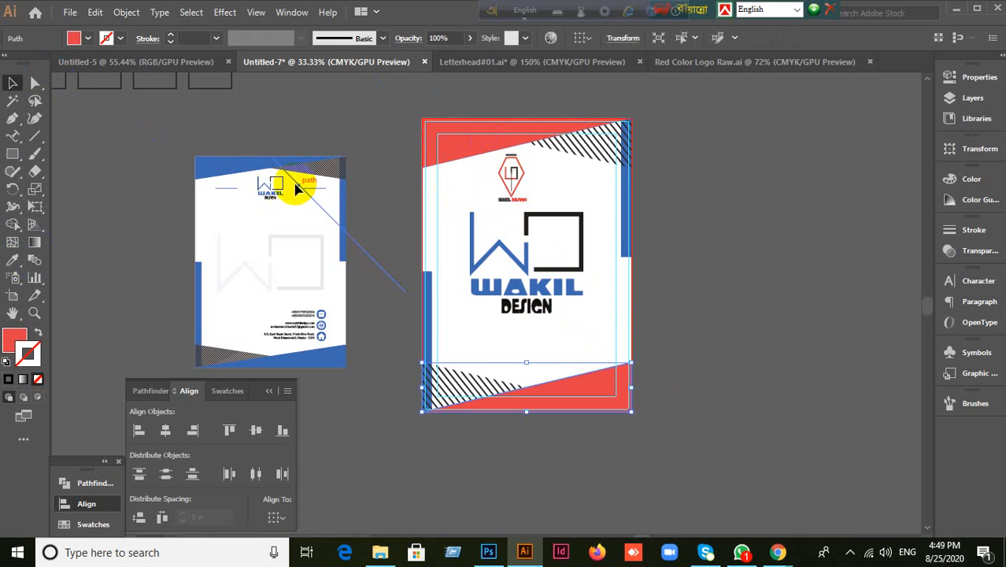
scroll(426, 265, up, 3)
scroll(426, 265, down, 2)
click(552, 306)
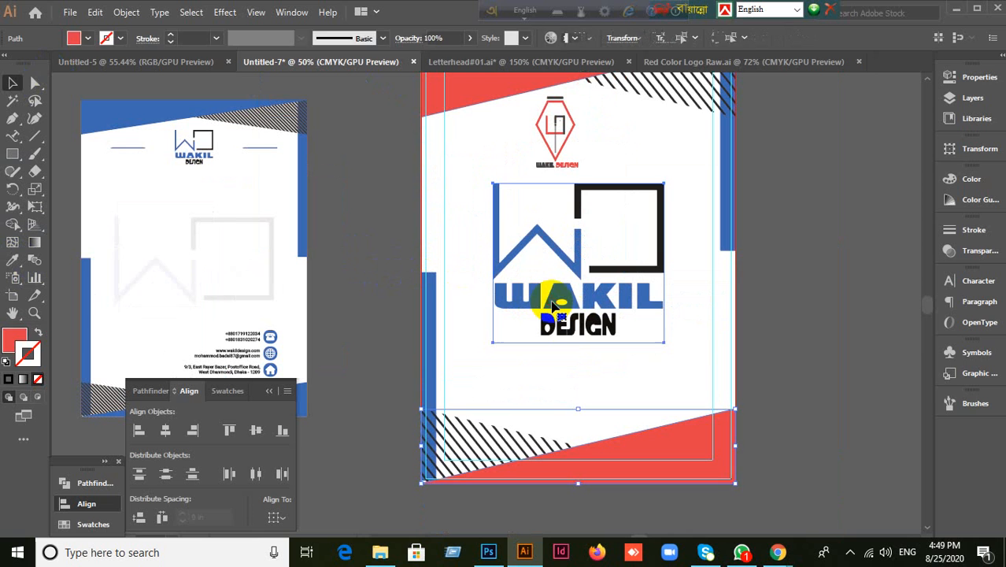
Step: Set the selected large logo's Transparency opacity to 7%, deselect it, and minimize Illustrator
click(976, 250)
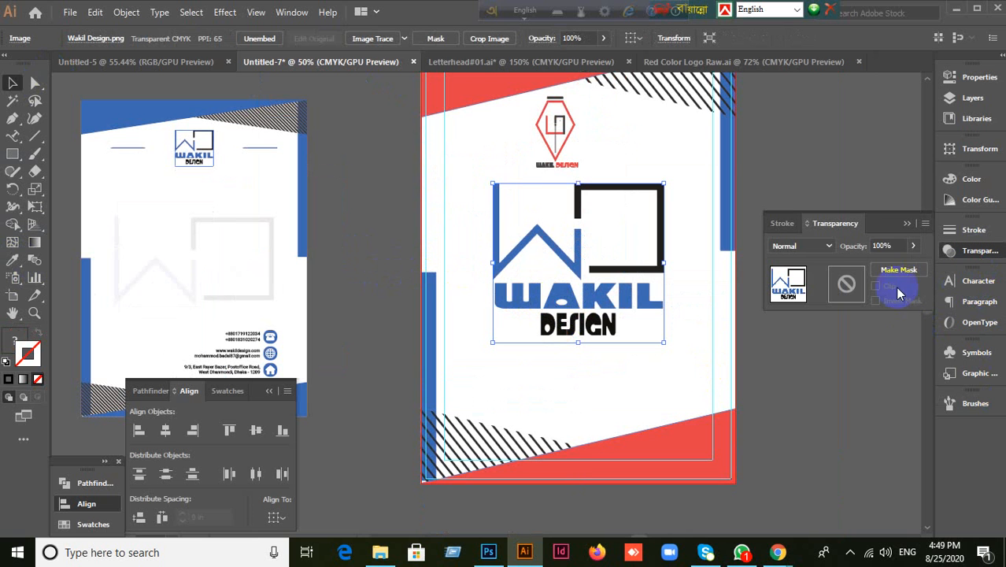
click(883, 246)
click(797, 273)
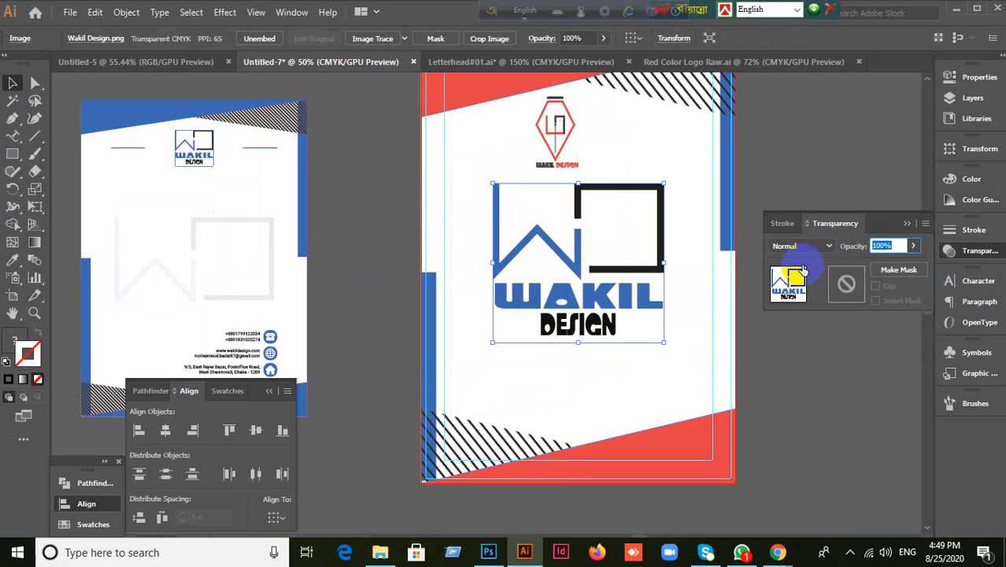
key(Return)
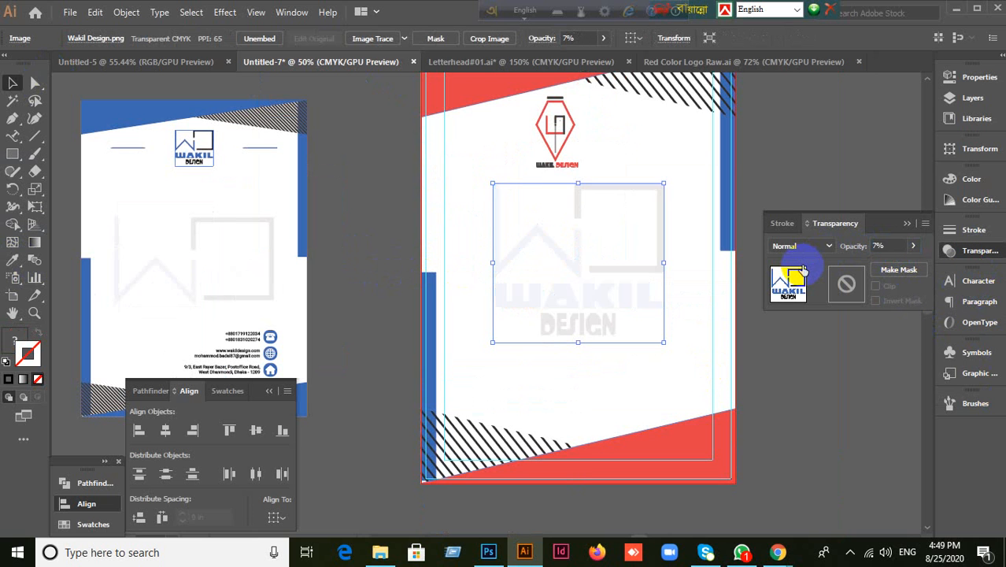
click(331, 341)
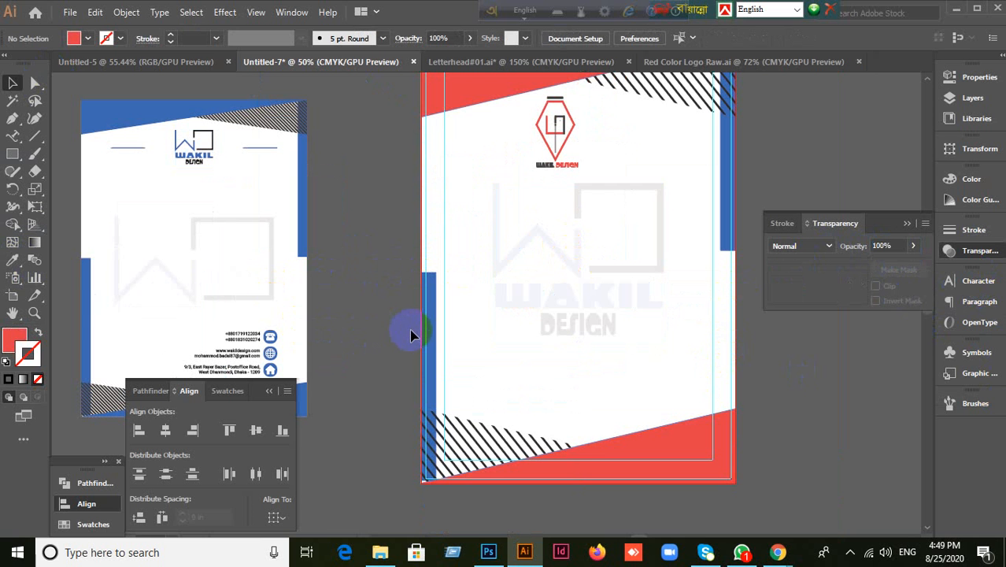
click(958, 9)
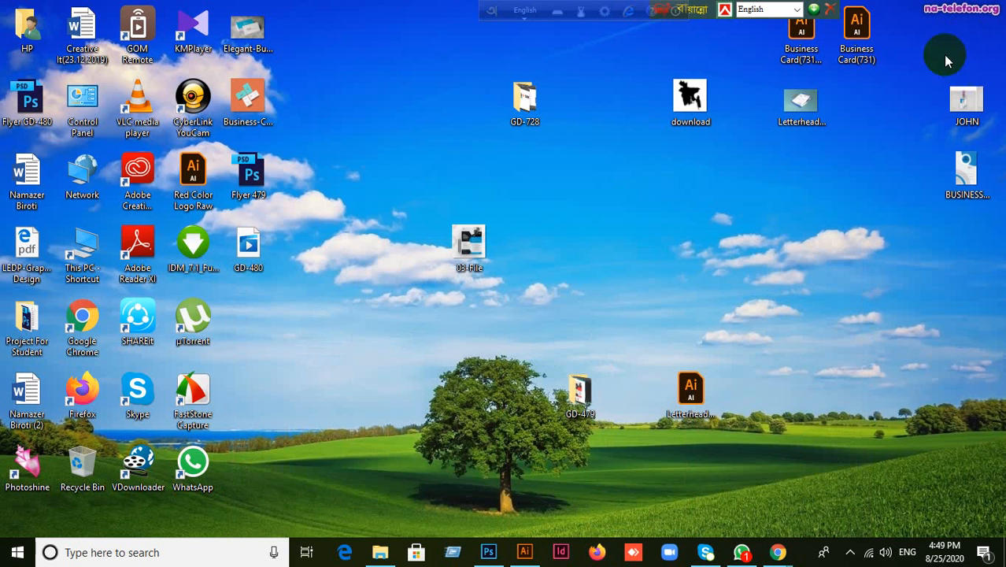
Step: Open the LetterheadRGB image from the desktop in the photo viewer
click(792, 138)
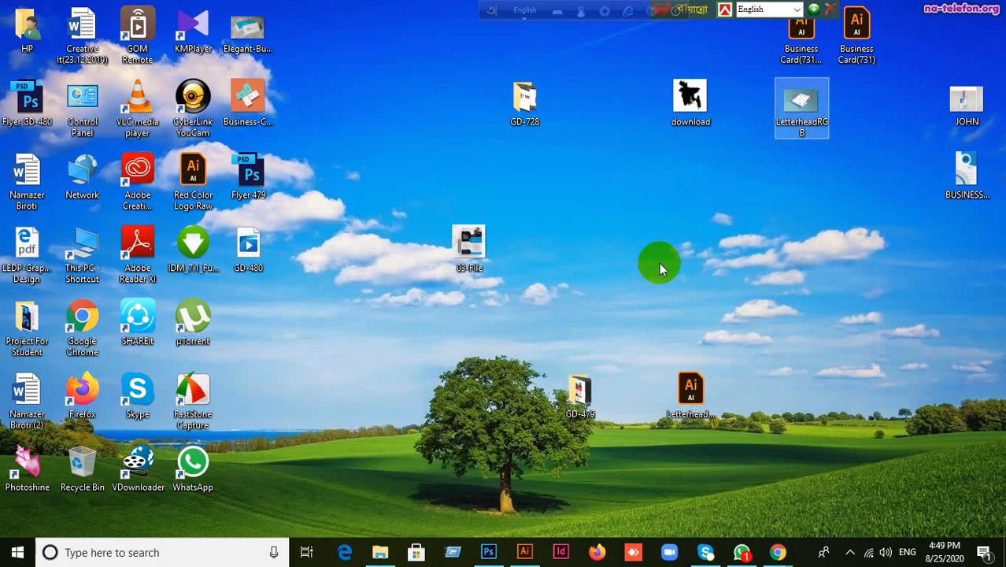
key(Return)
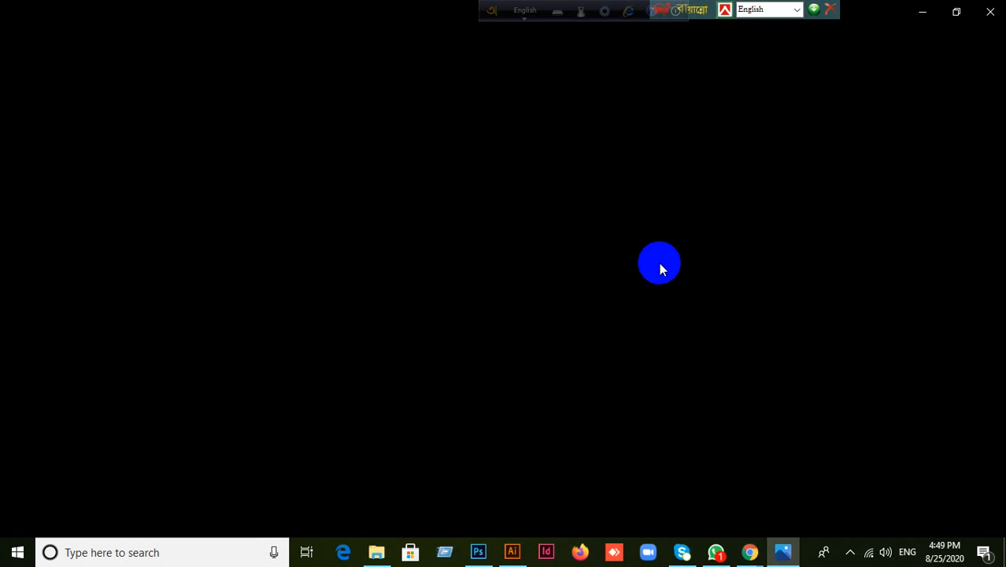
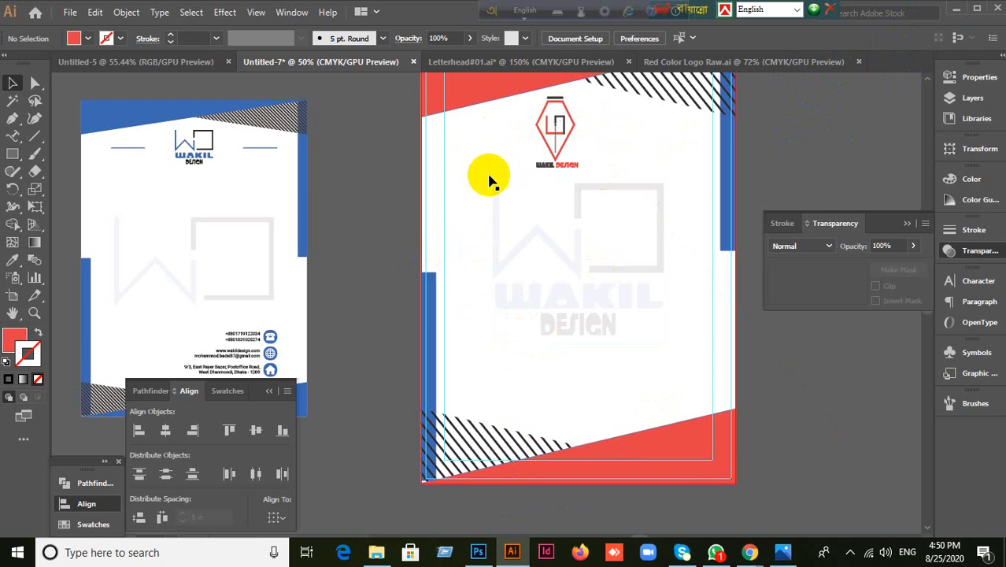
Step: Select the faded logo, then minimize Illustrator and the Photos letterhead mockup preview
drag(485, 175, 614, 219)
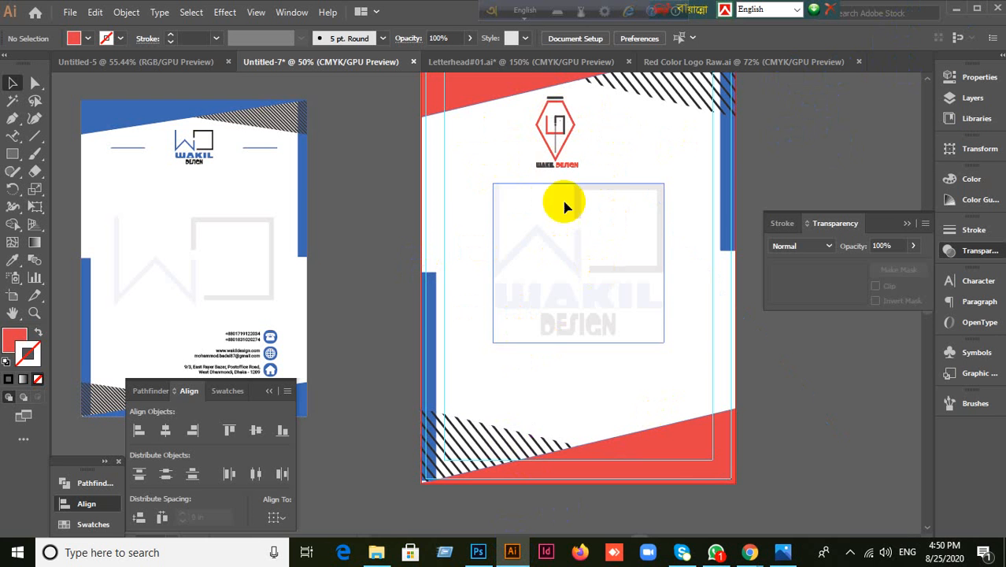
click(956, 11)
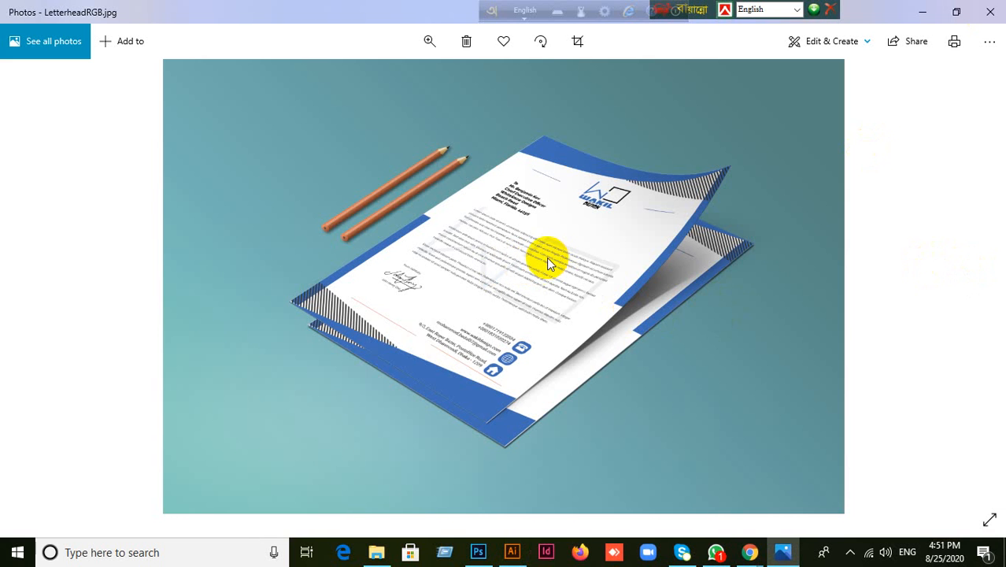
click(925, 14)
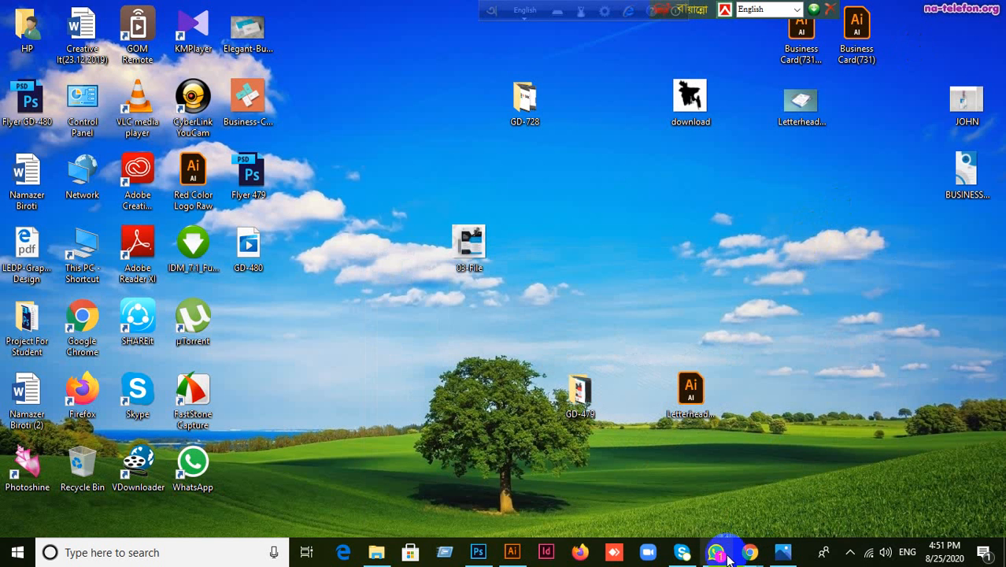
Step: Bring the Google Meet call window back to the front after briefly minimizing it
mouse_move(749, 551)
click(703, 503)
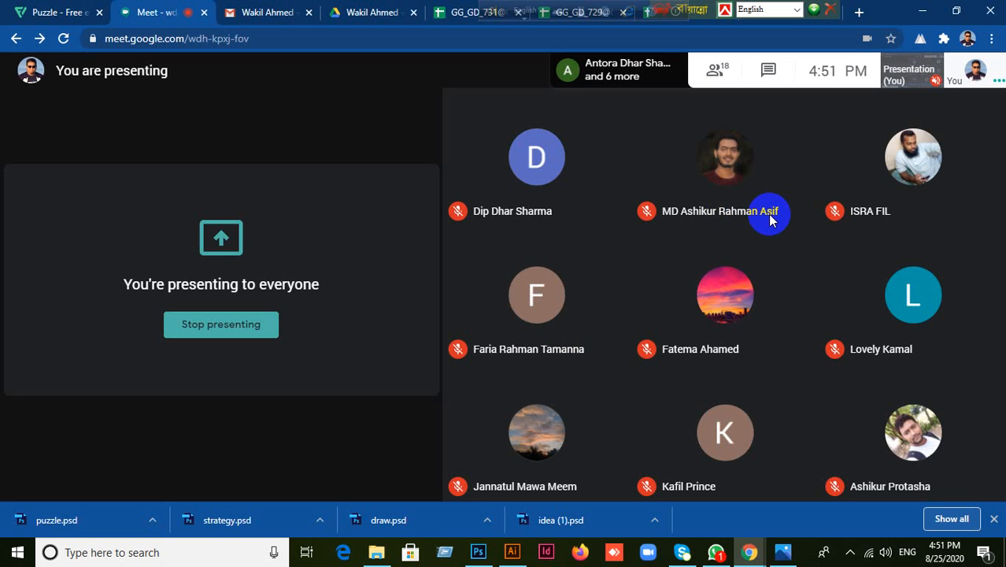
click(921, 11)
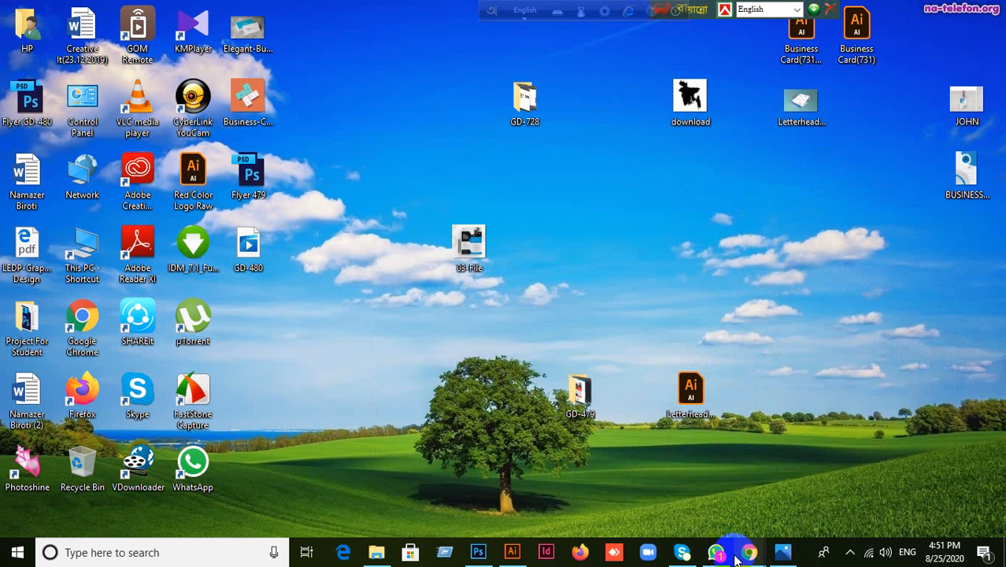
mouse_move(748, 553)
click(651, 483)
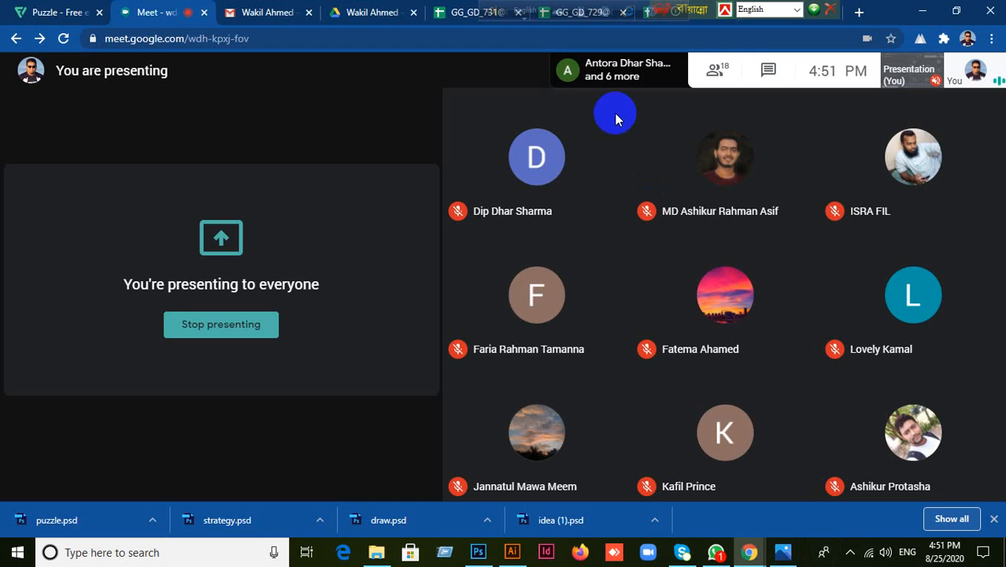
Step: Move the language bar off the browser tabs and open a new blank tab
drag(122, 14, 94, 14)
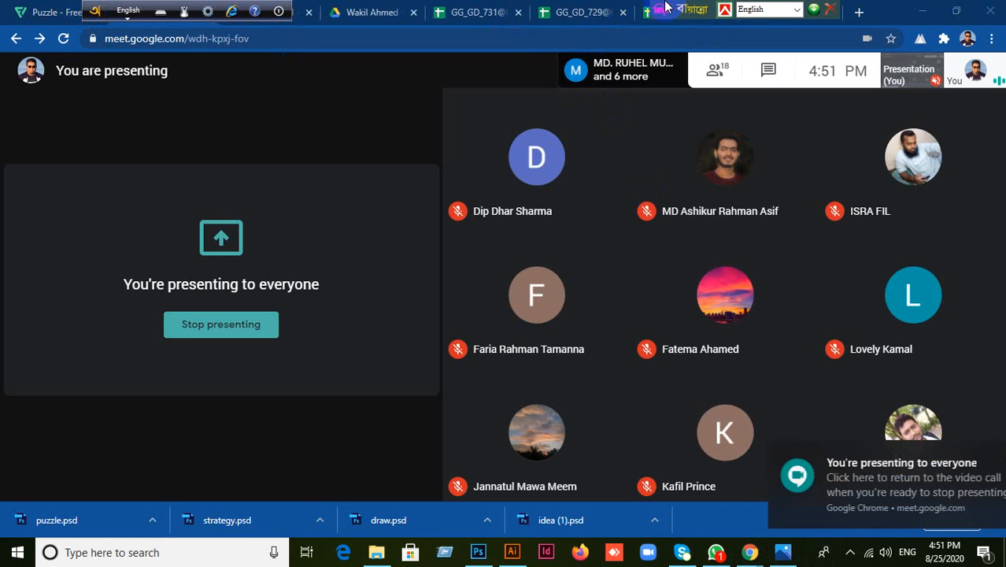
drag(696, 11, 238, 11)
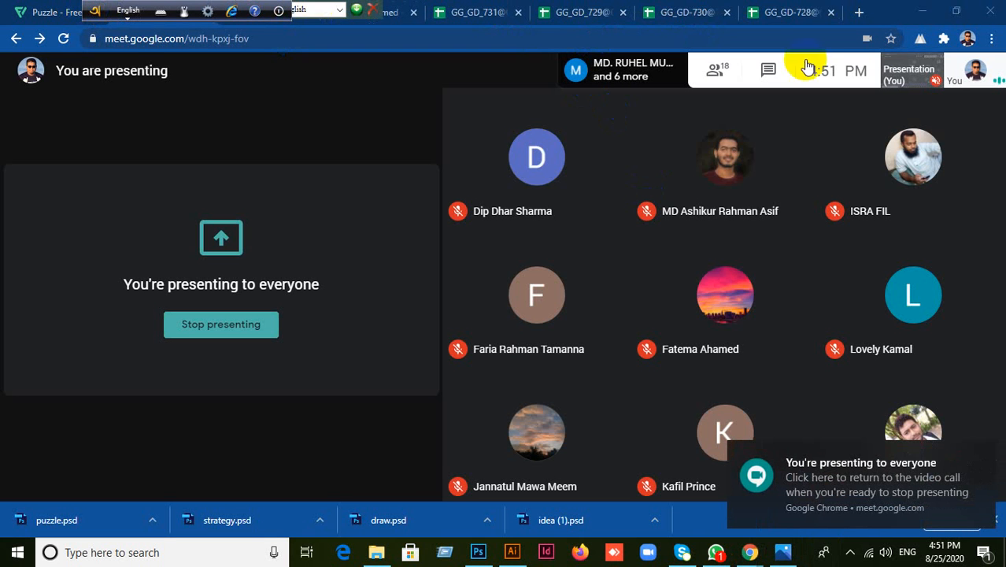
click(859, 13)
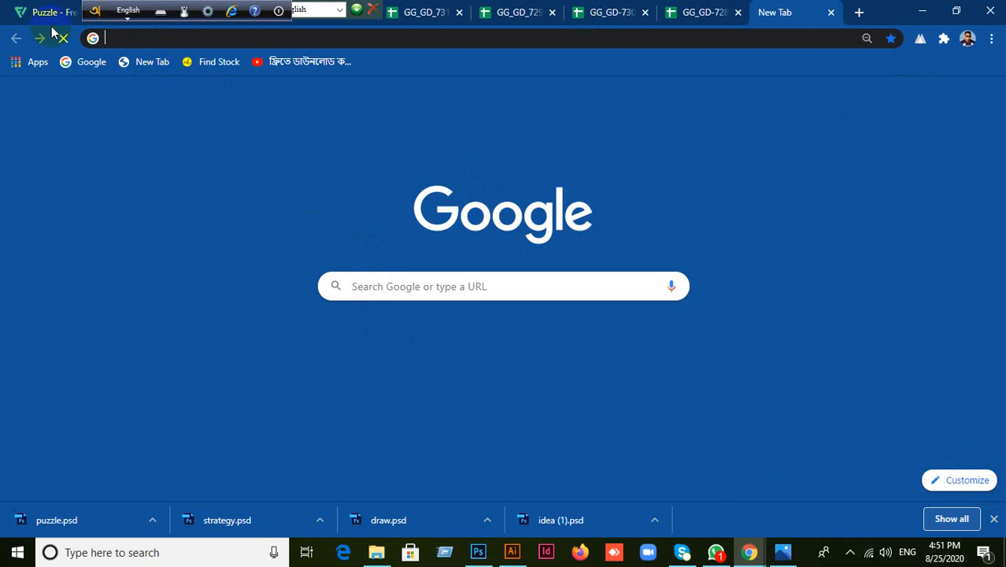
text(wwww)
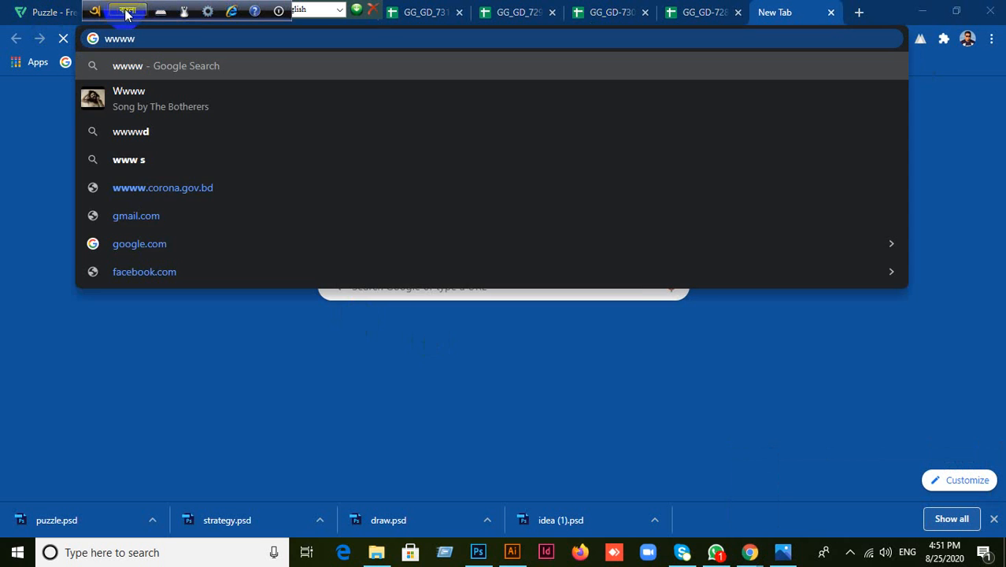
click(125, 12)
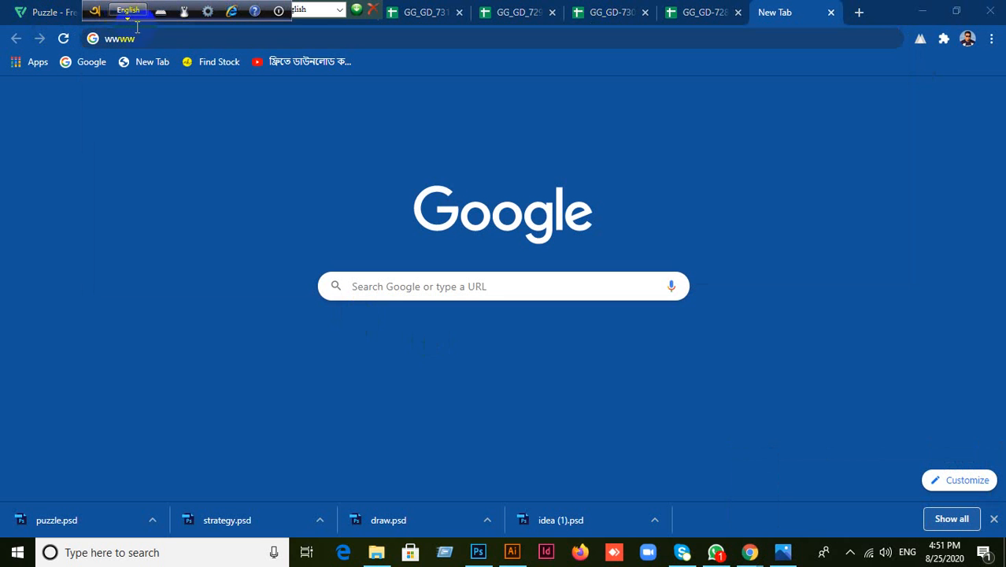
click(144, 37)
key(BackSpace)
key(BackSpace)
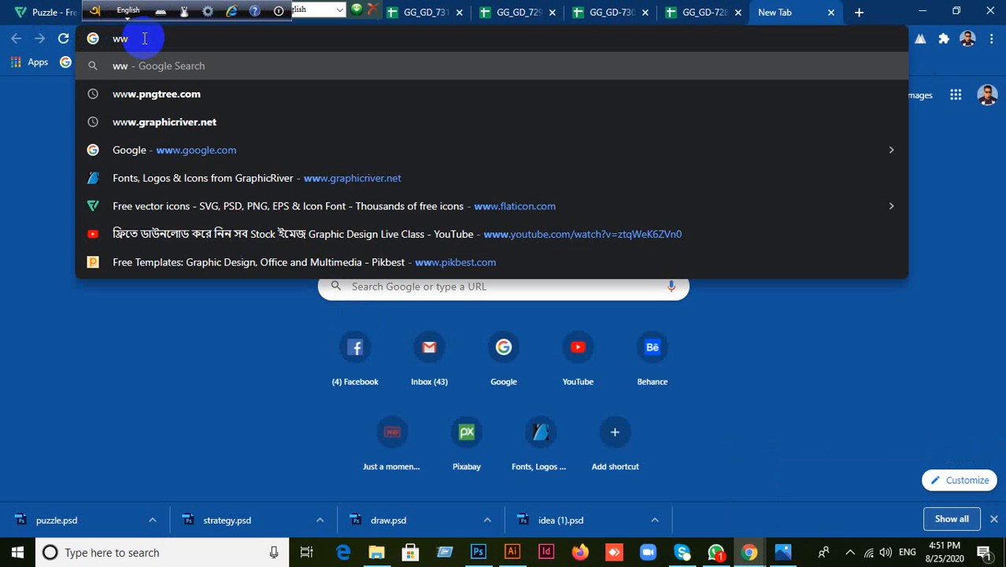
text(w.)
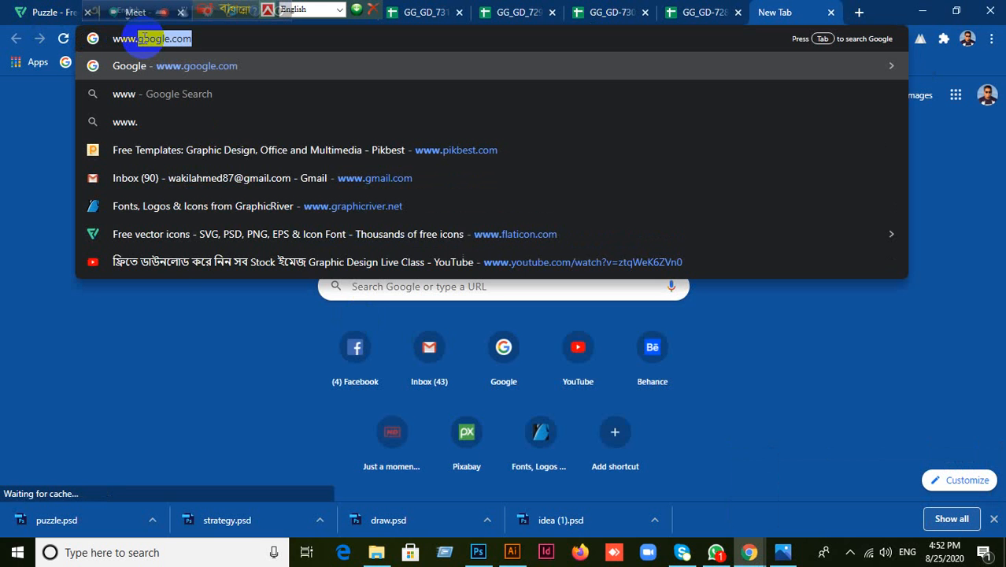
text(mo)
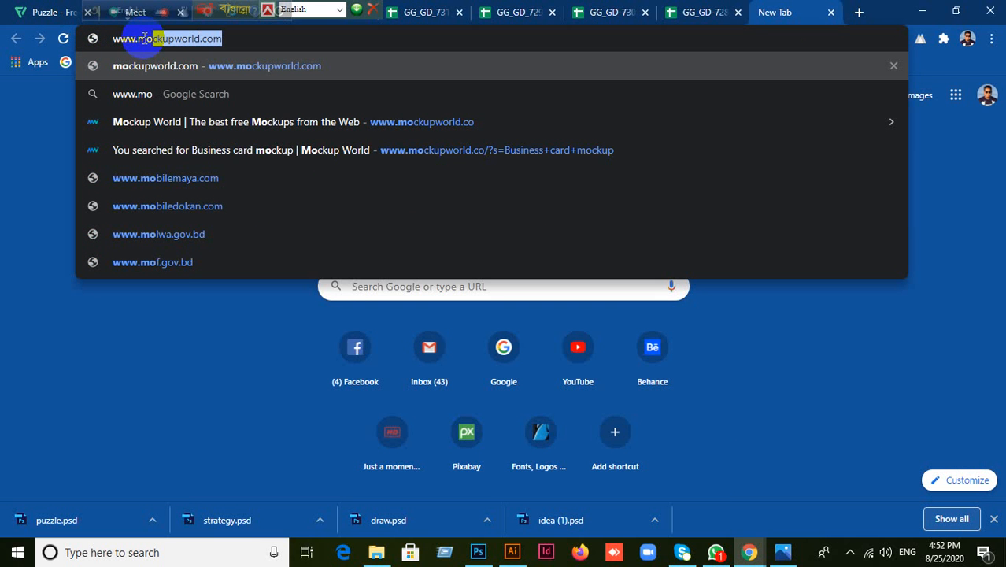
click(227, 39)
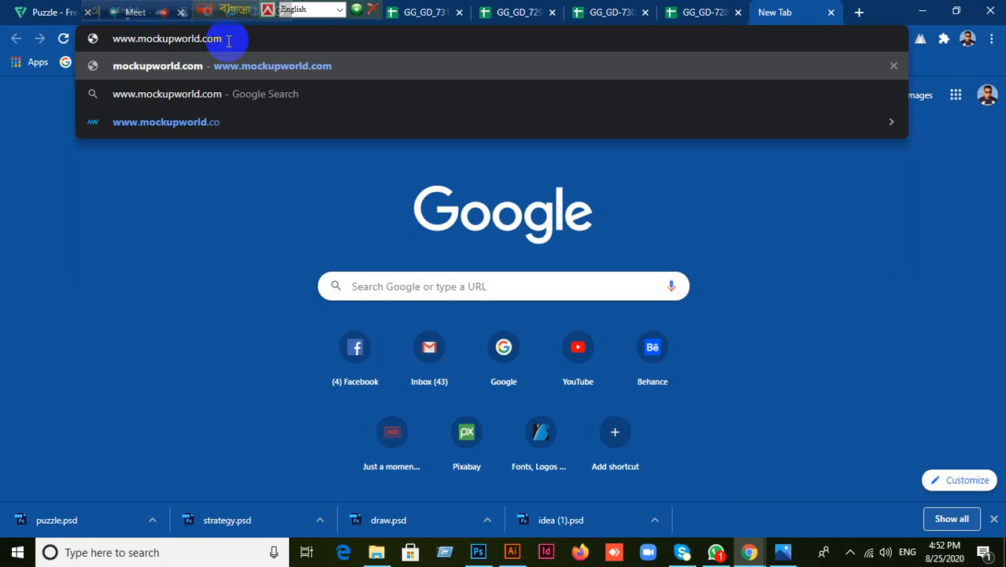
key(BackSpace)
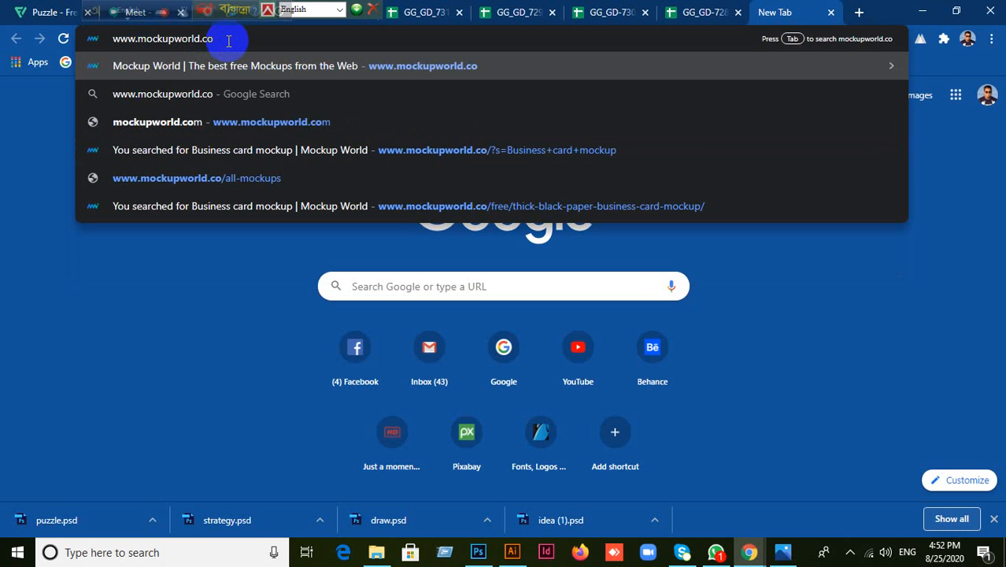
key(Return)
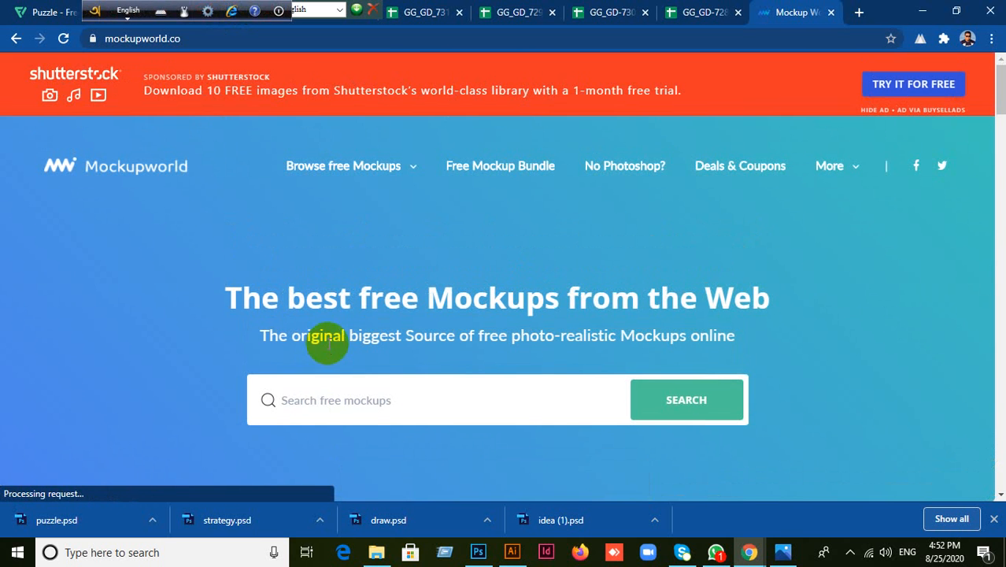
Step: Search Mockupworld's free mockups for 'letter head'
click(331, 399)
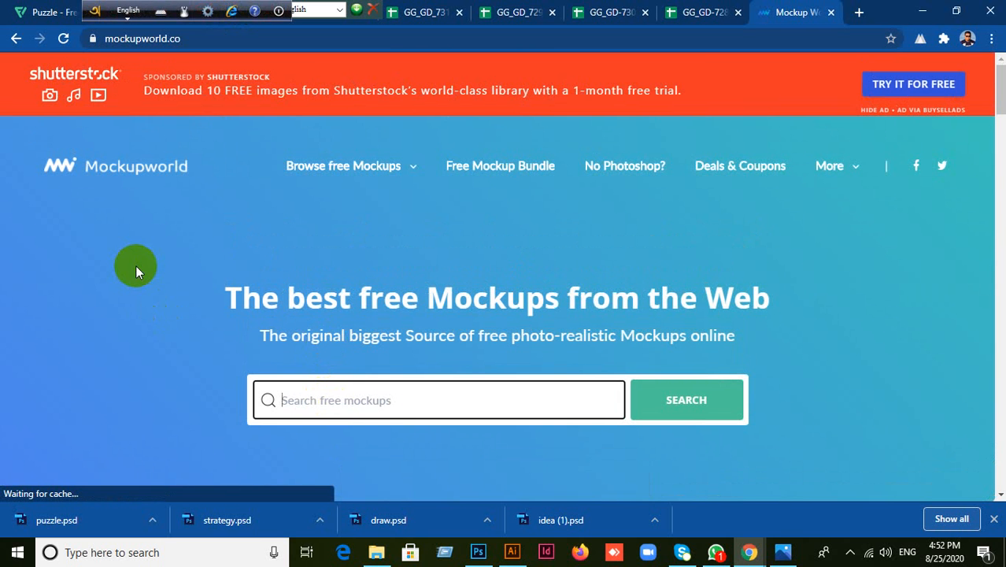
text(leteer)
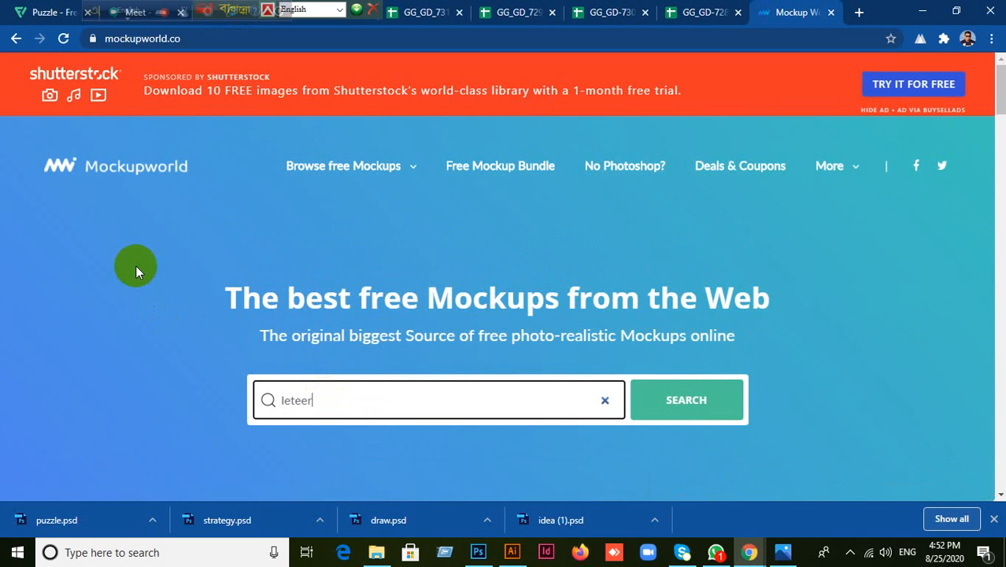
key(BackSpace)
key(BackSpace)
text(t)
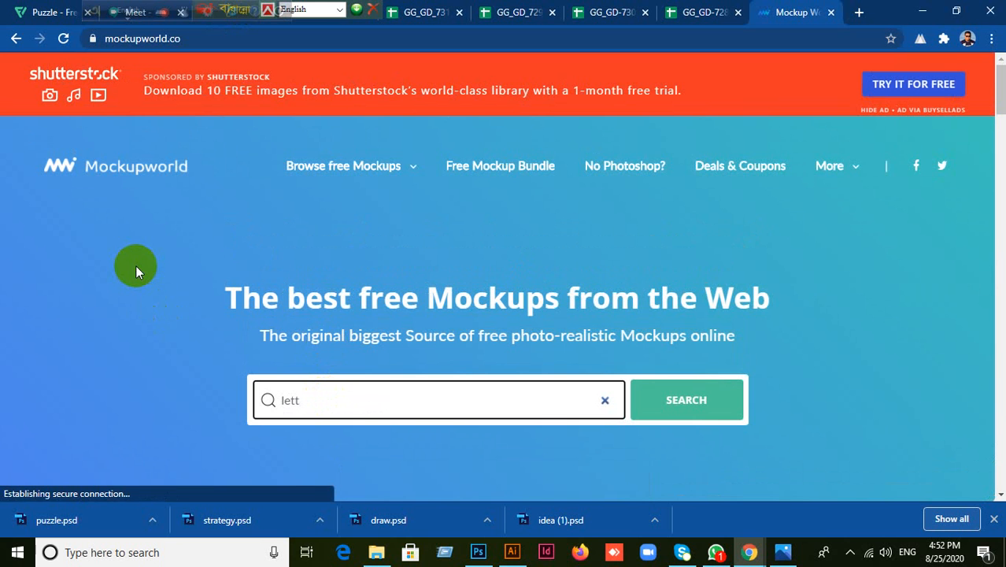
text(er)
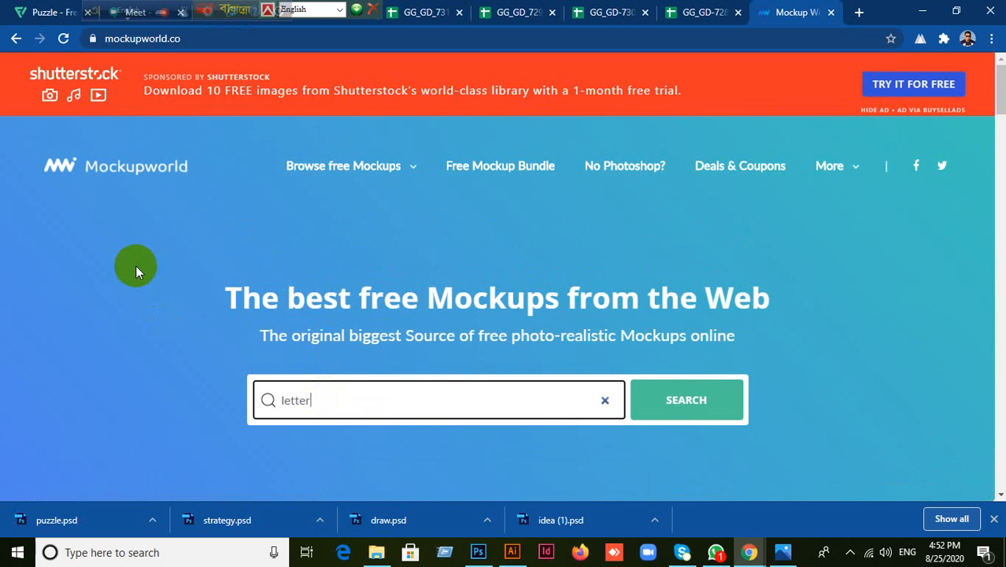
text( head)
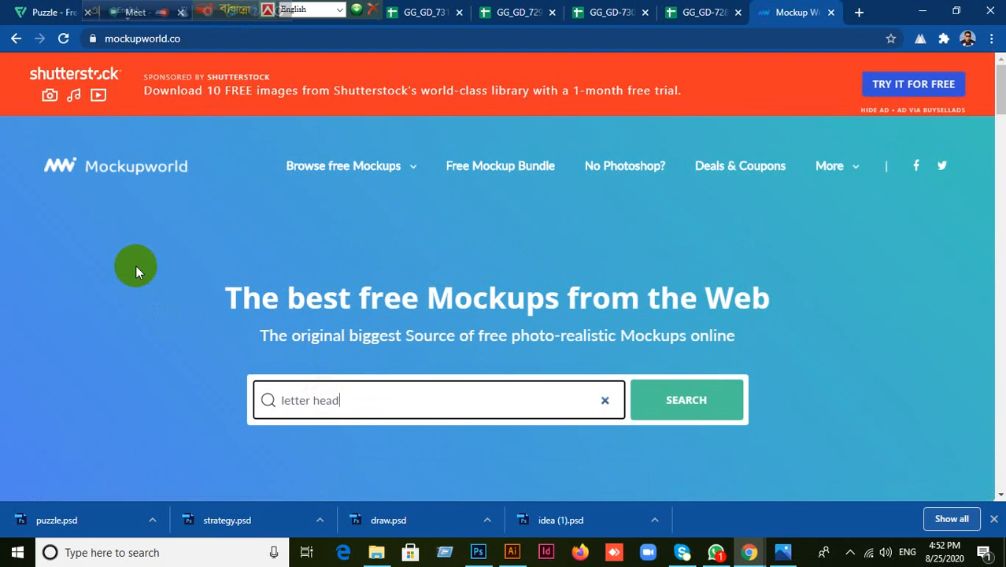
click(682, 401)
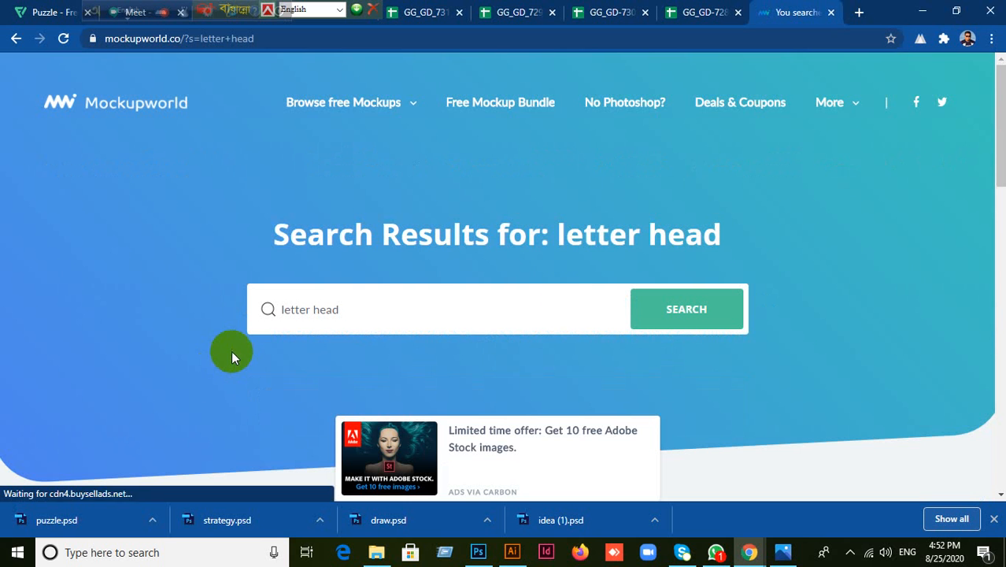
Step: Scroll through the letterhead results, then go back to the Mockupworld home page
scroll(847, 399, down, 5)
scroll(857, 399, down, 2)
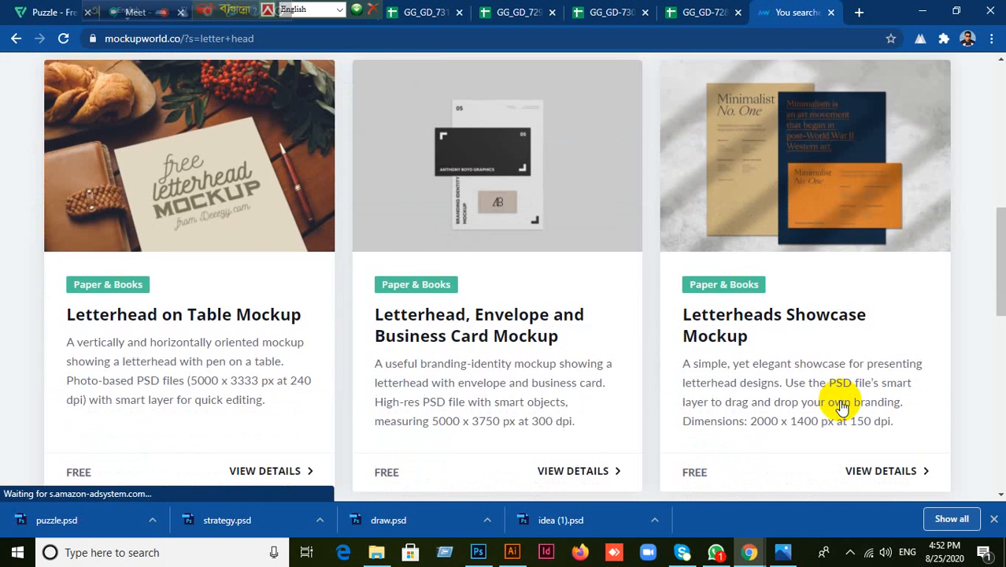
scroll(739, 395, down, 3)
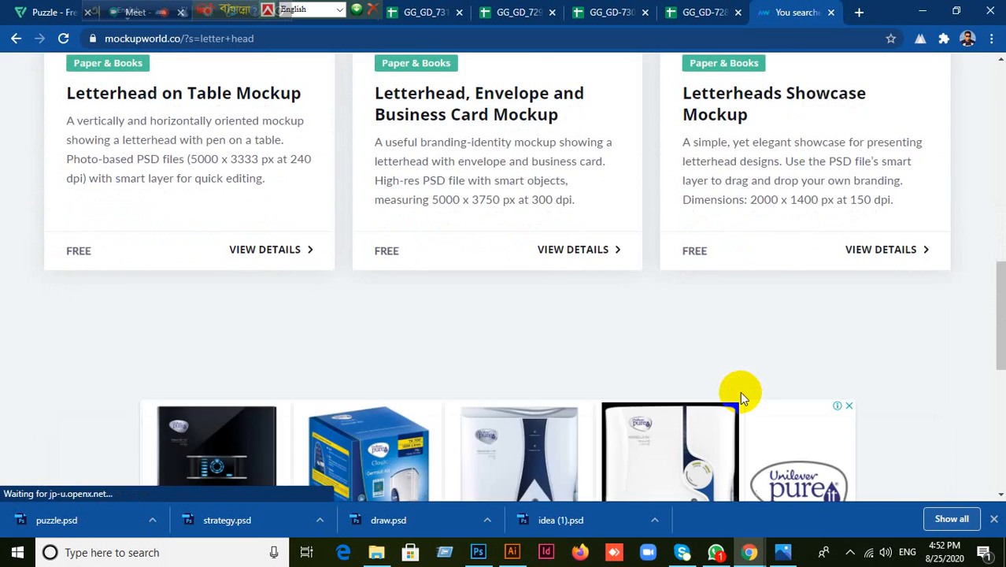
scroll(741, 398, down, 5)
scroll(741, 397, up, 8)
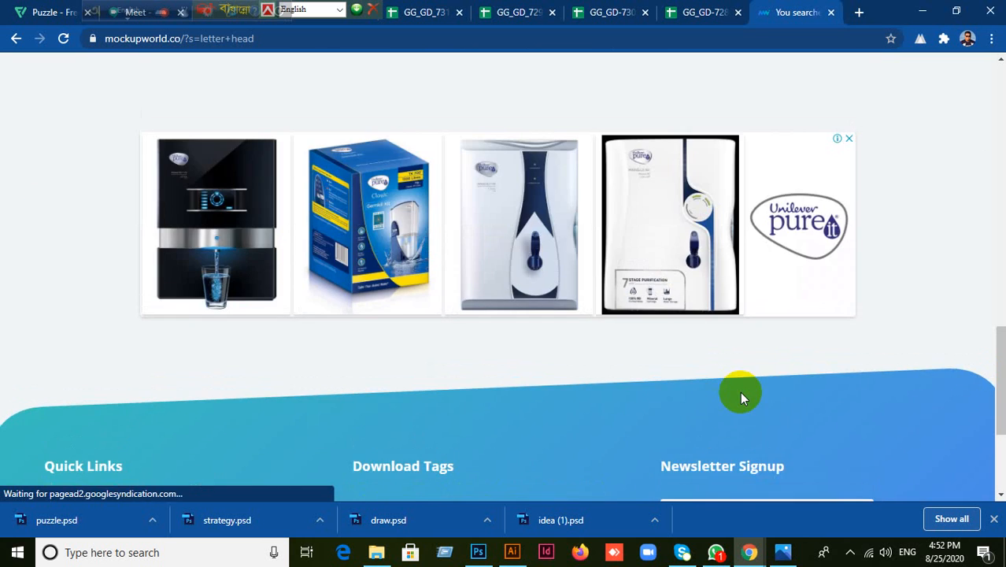
scroll(740, 397, up, 5)
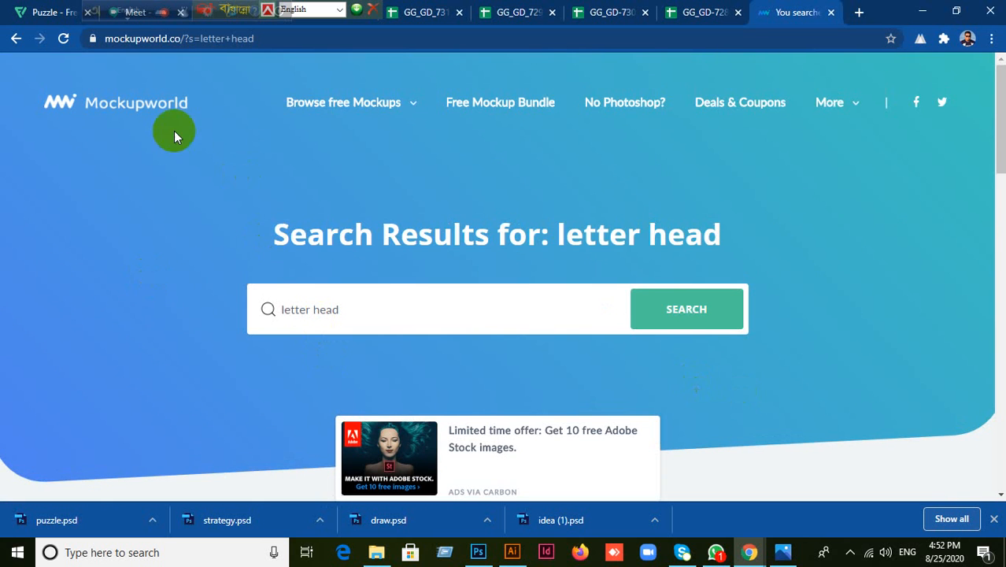
click(16, 38)
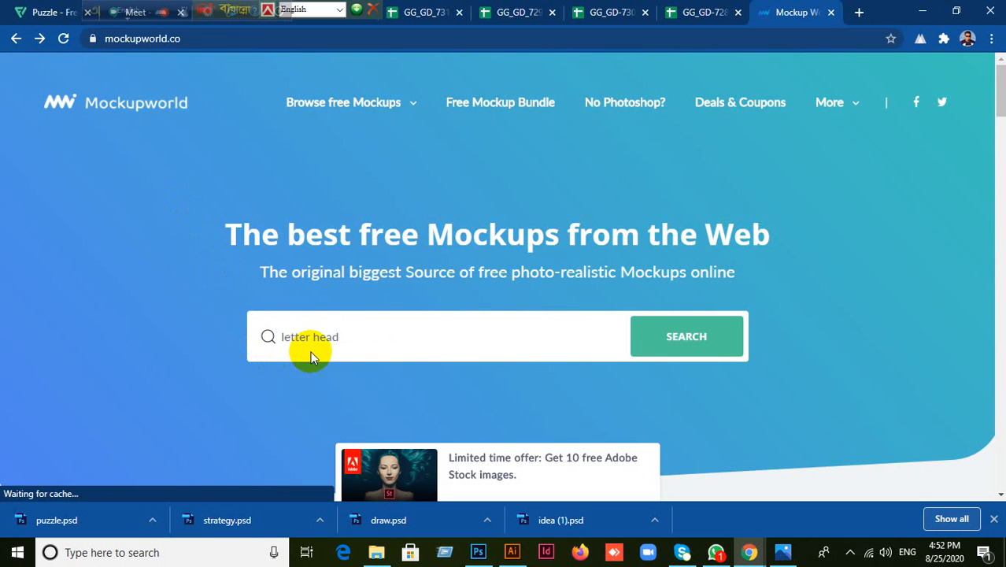
Step: Change the search query to 'letter head mock up' and run the search
click(344, 337)
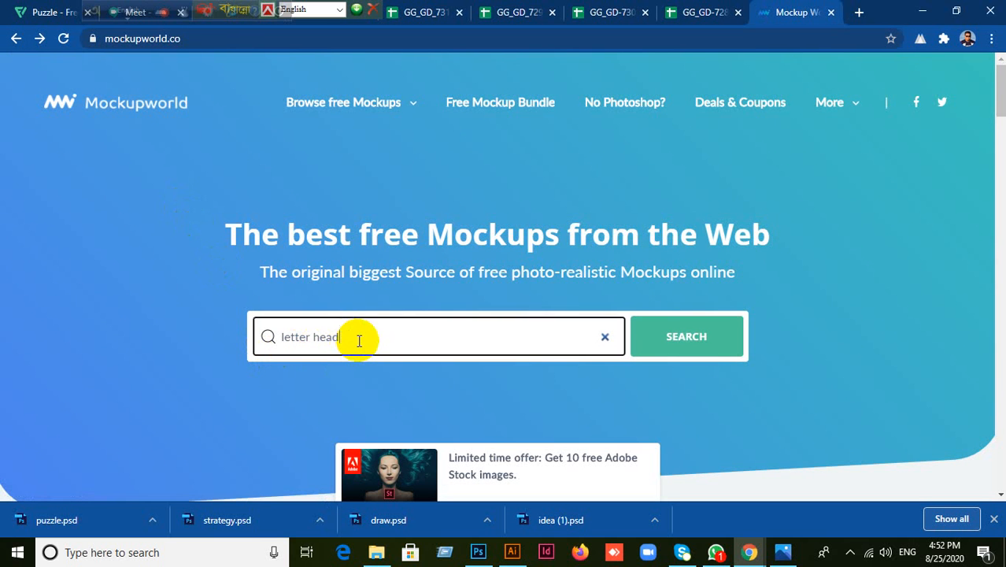
text(mockup)
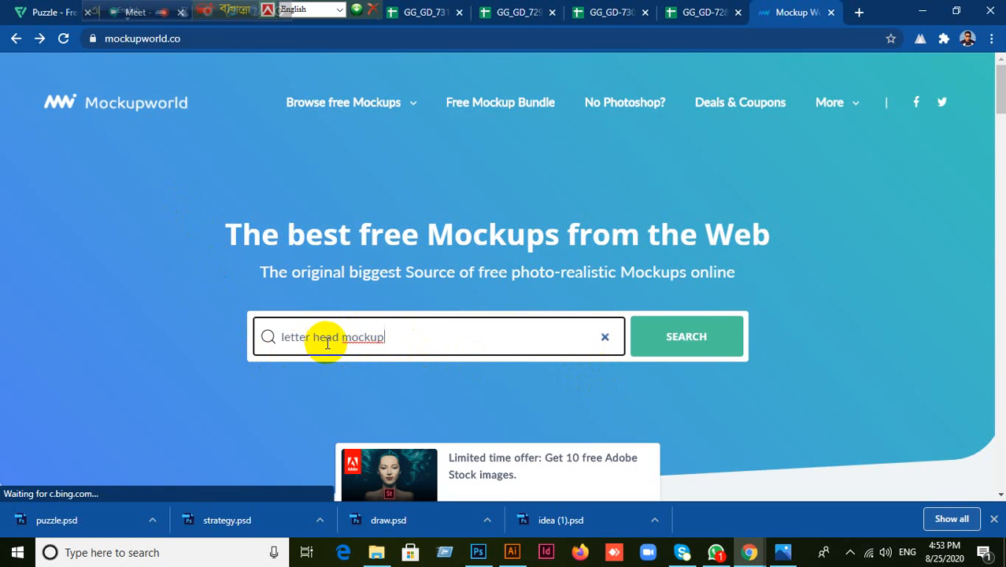
click(370, 337)
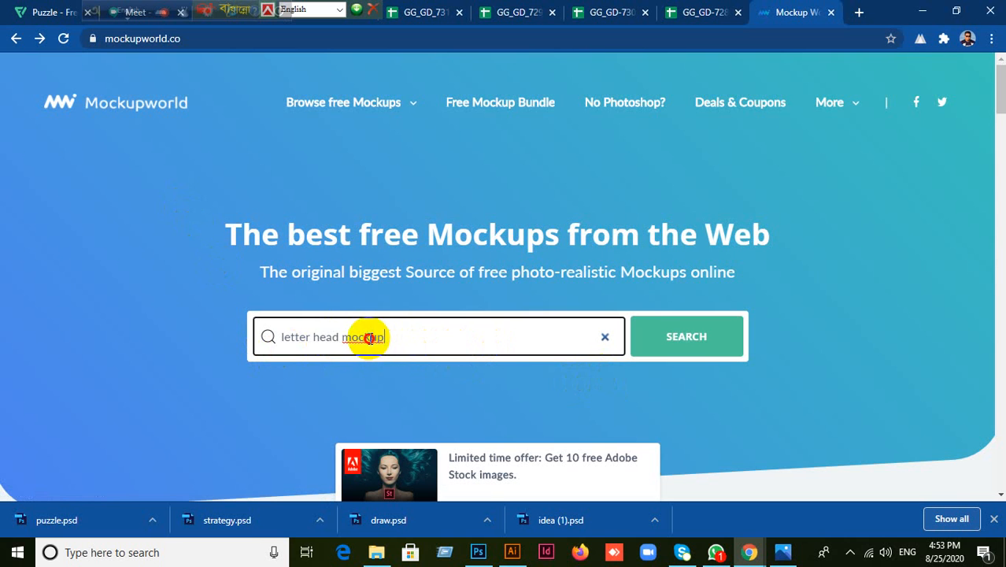
click(310, 344)
key(BackSpace)
key(BackSpace)
key(BackSpace)
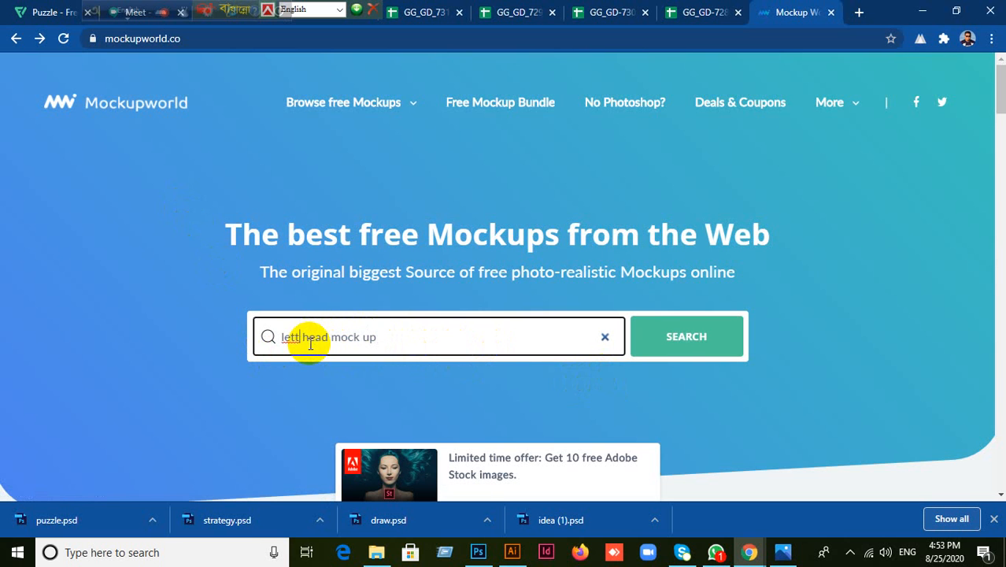
text(er)
key(BackSpace)
text(r)
click(696, 336)
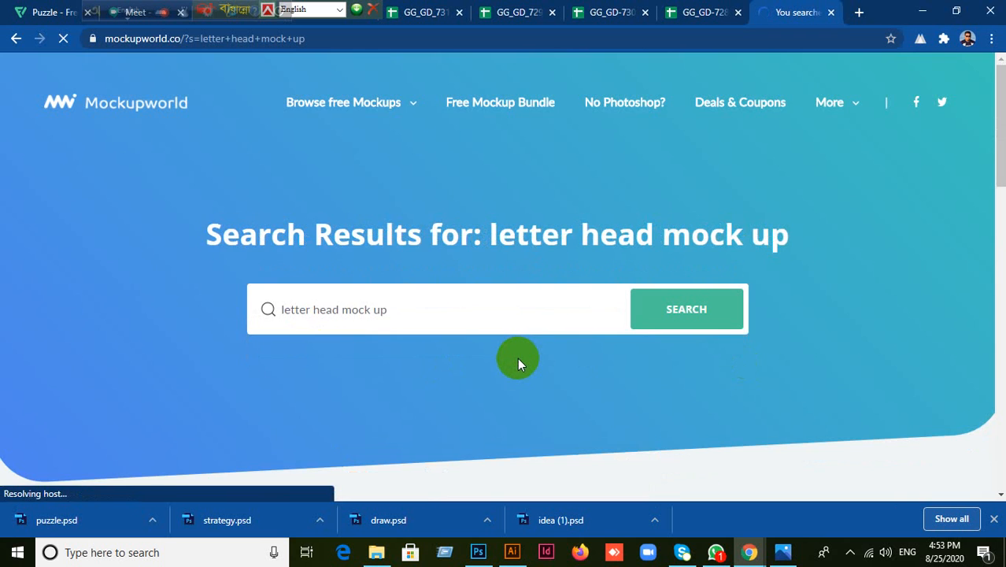
Step: Scroll down through the letterhead mockup results and back toward the top
scroll(517, 360, down, 5)
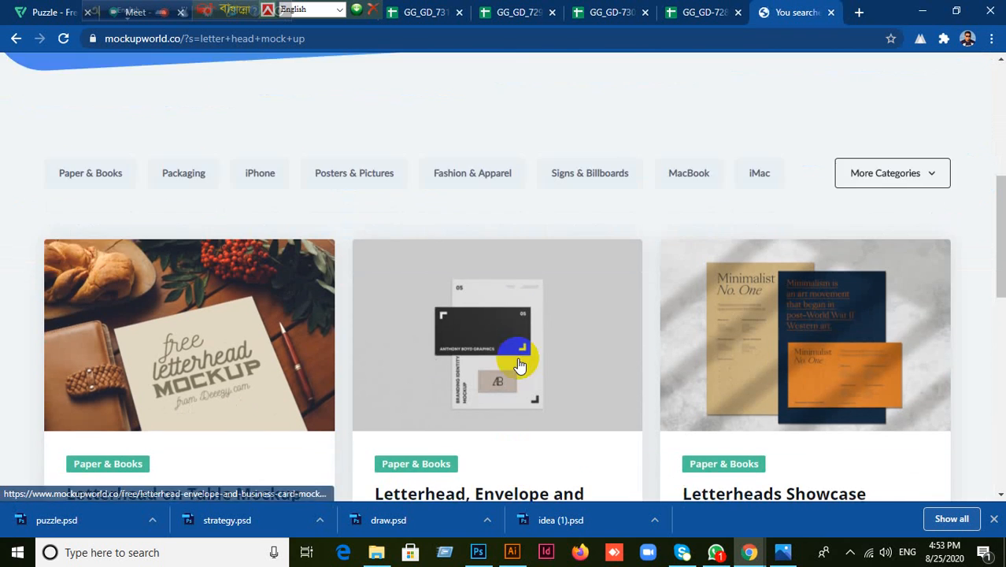
scroll(518, 365, down, 1)
scroll(519, 364, down, 2)
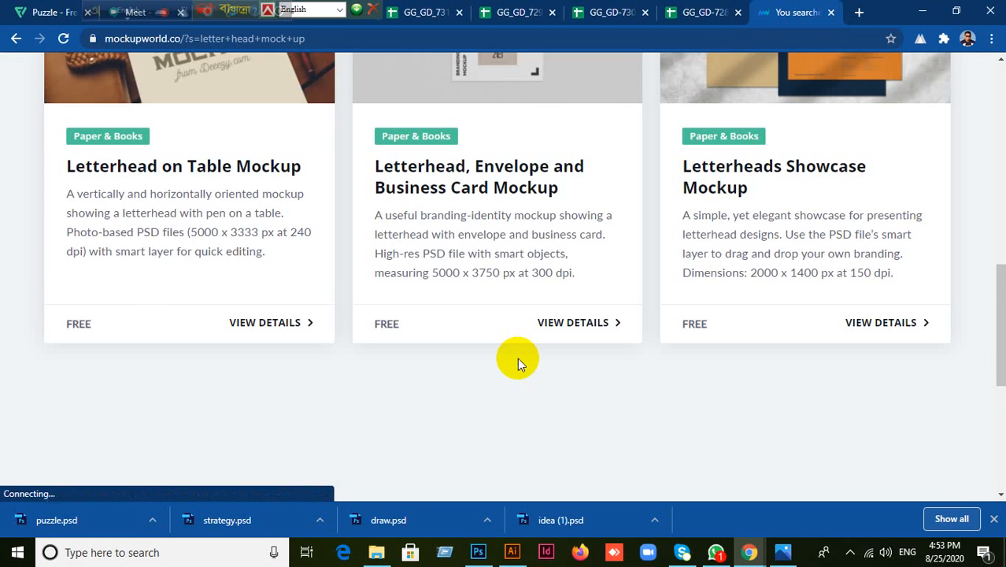
scroll(517, 360, down, 2)
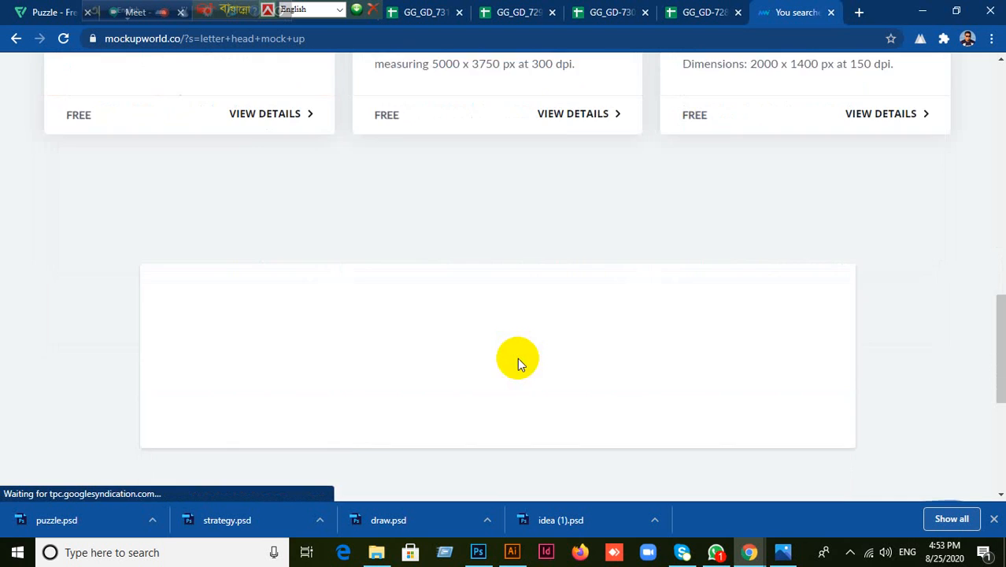
scroll(517, 350, up, 6)
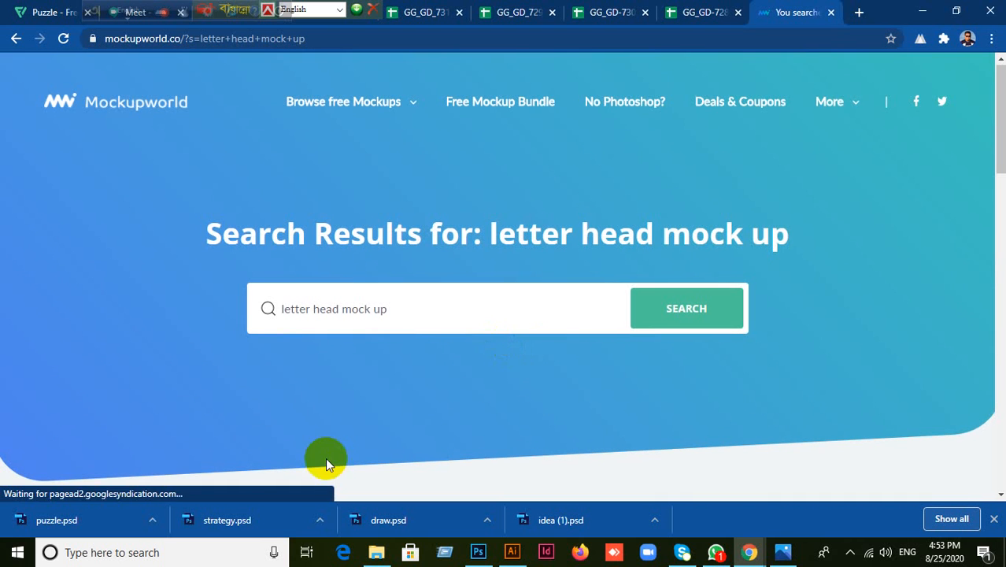
mouse_move(819, 79)
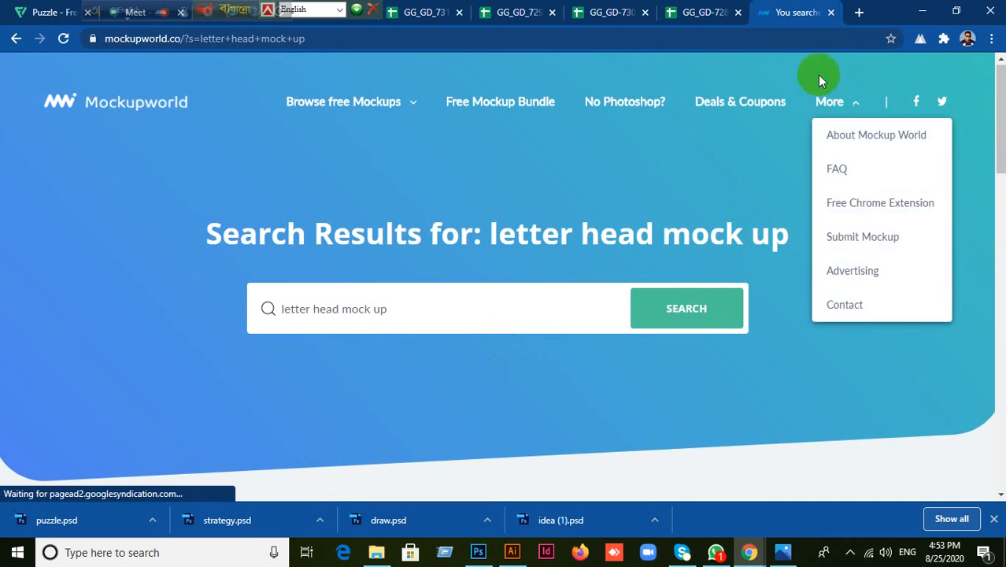
Step: Close the Mockupworld tab and move the floating language bar aside
click(832, 14)
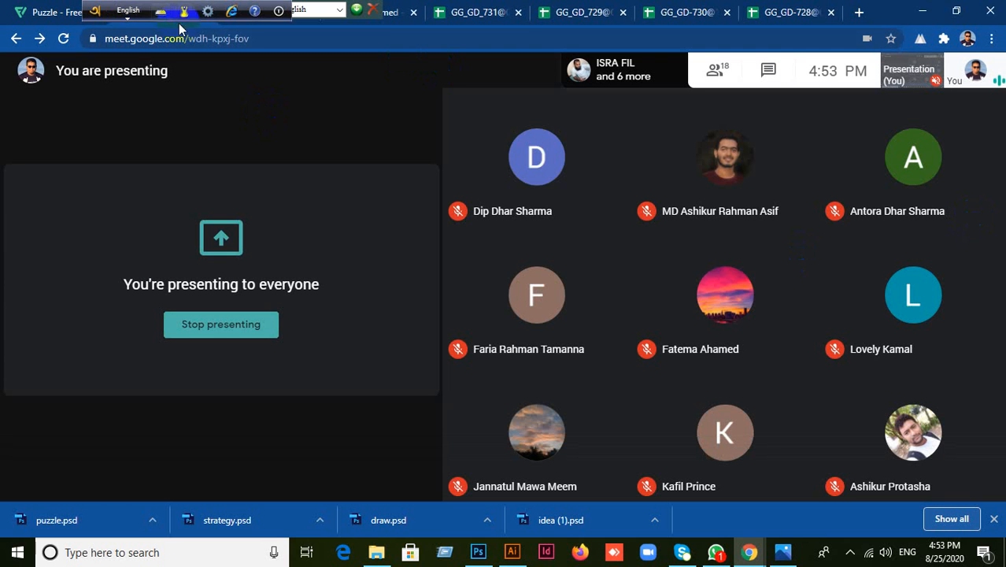
drag(90, 10, 183, 16)
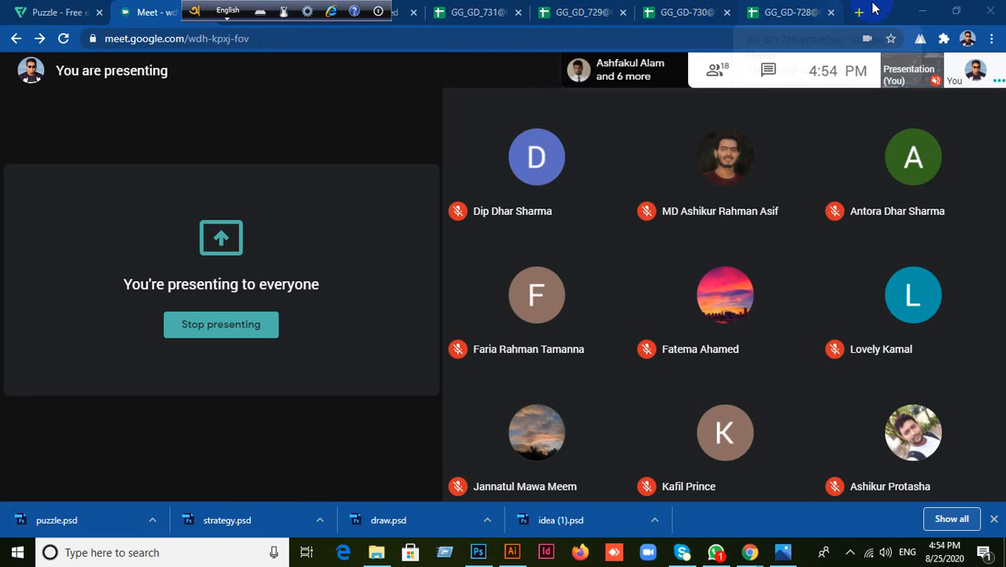
Step: Minimize the browser, open Namazer Biroti (2).docx from the desktop, and later close it
click(922, 11)
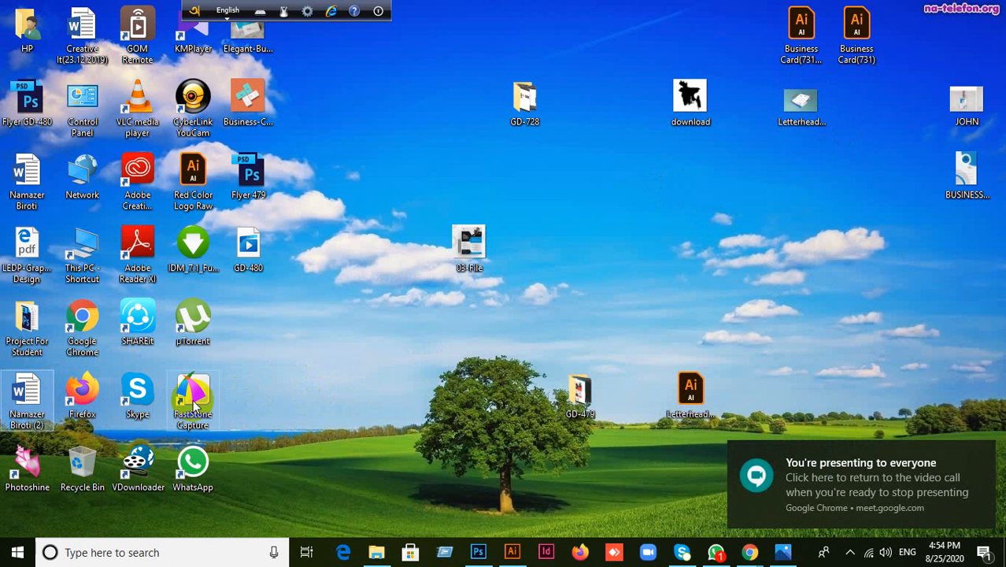
double_click(33, 403)
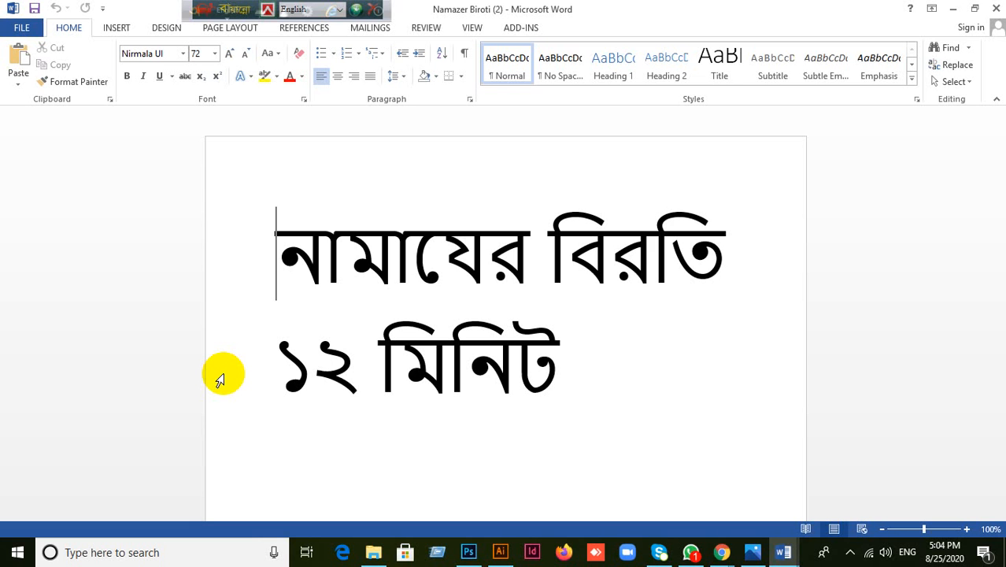
click(953, 10)
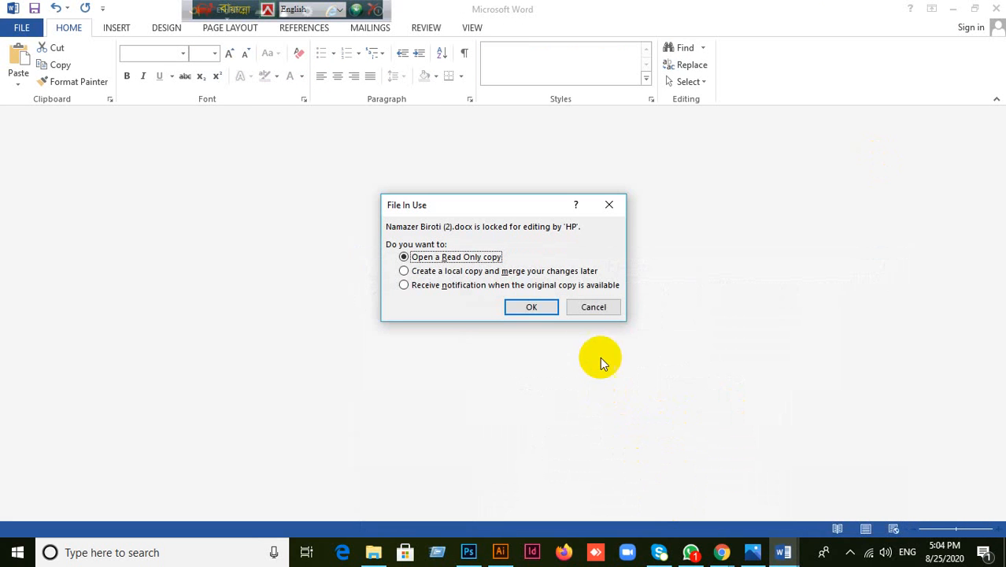
Step: Dismiss the file-locked notice, close the empty Word window, and return to Meet
click(591, 307)
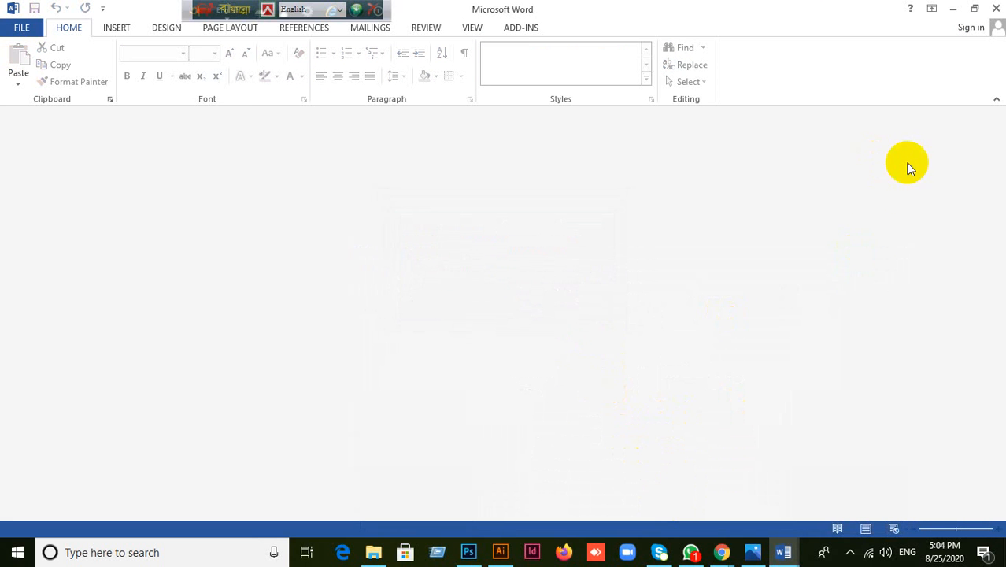
click(994, 9)
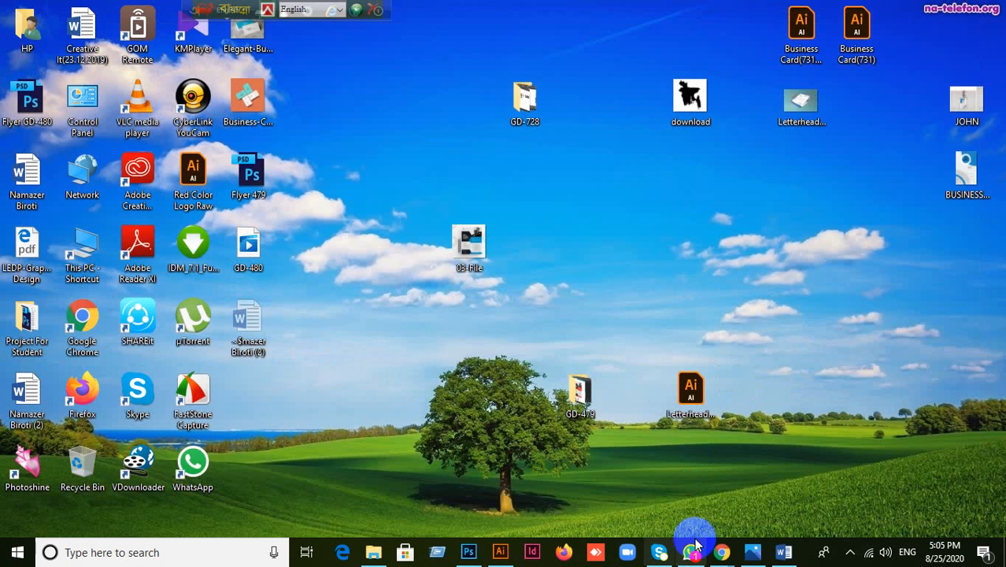
mouse_move(721, 555)
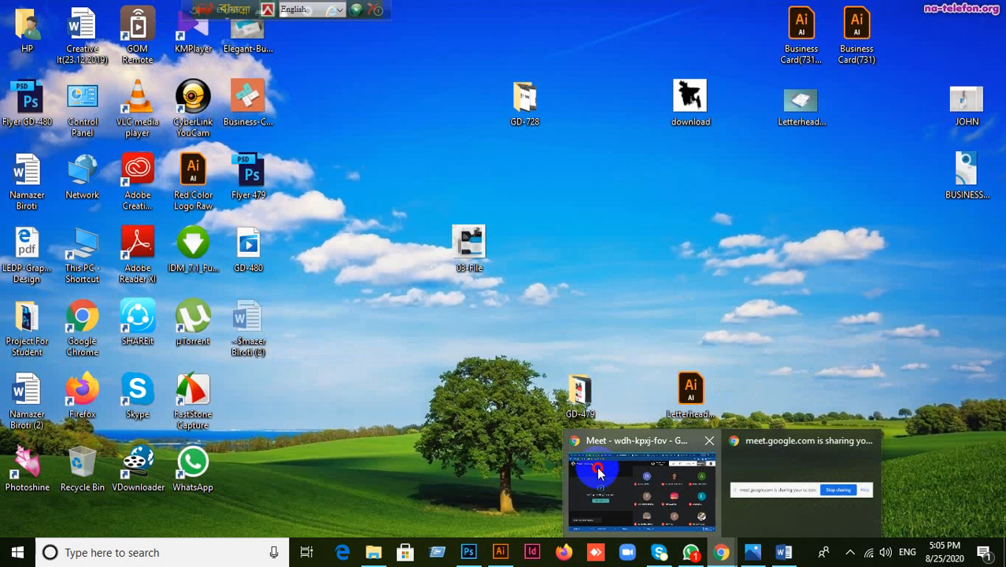
click(645, 495)
Step: In Illustrator, close Untitled-7 without saving its changes
click(502, 554)
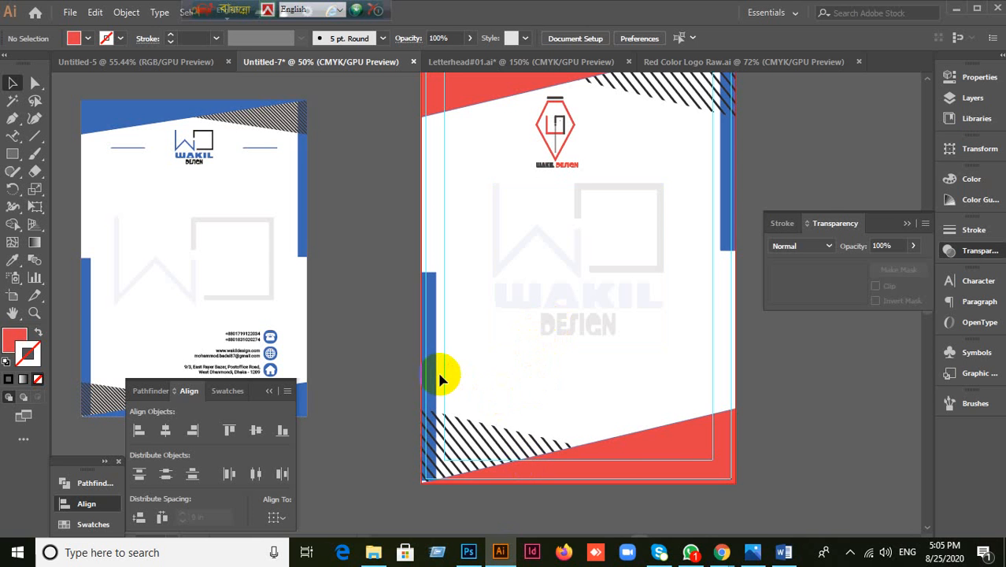
scroll(437, 369, up, 1)
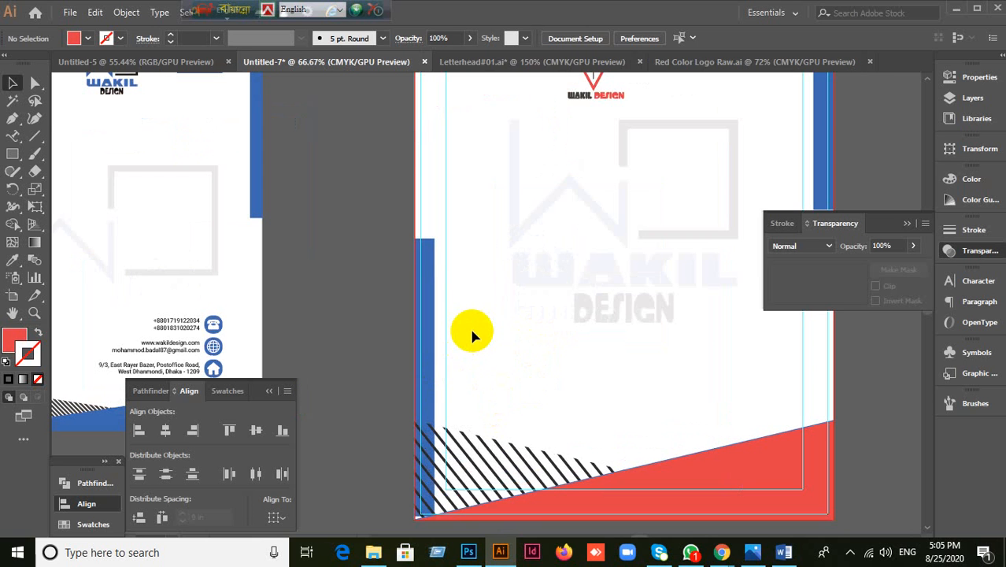
scroll(475, 302, down, 2)
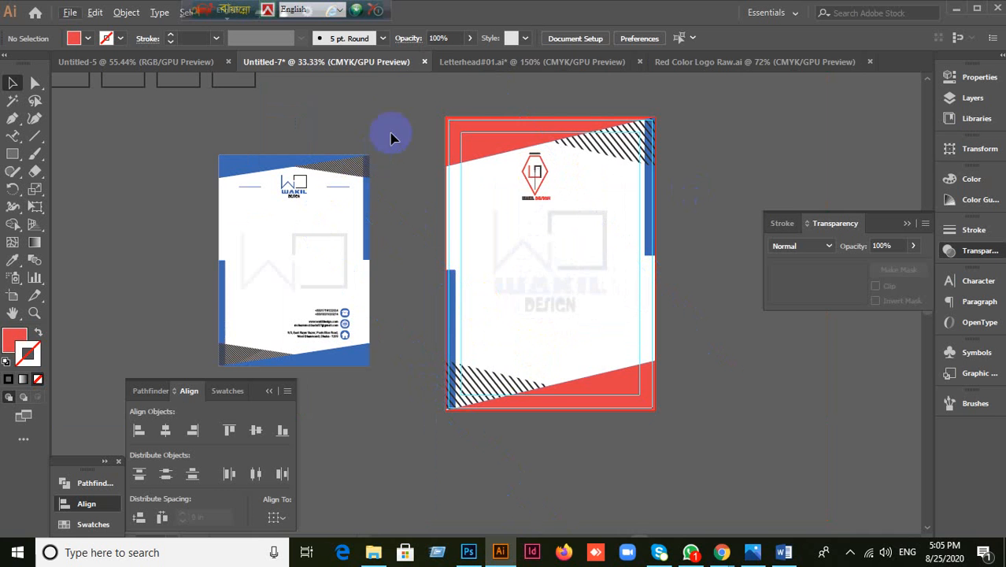
click(424, 62)
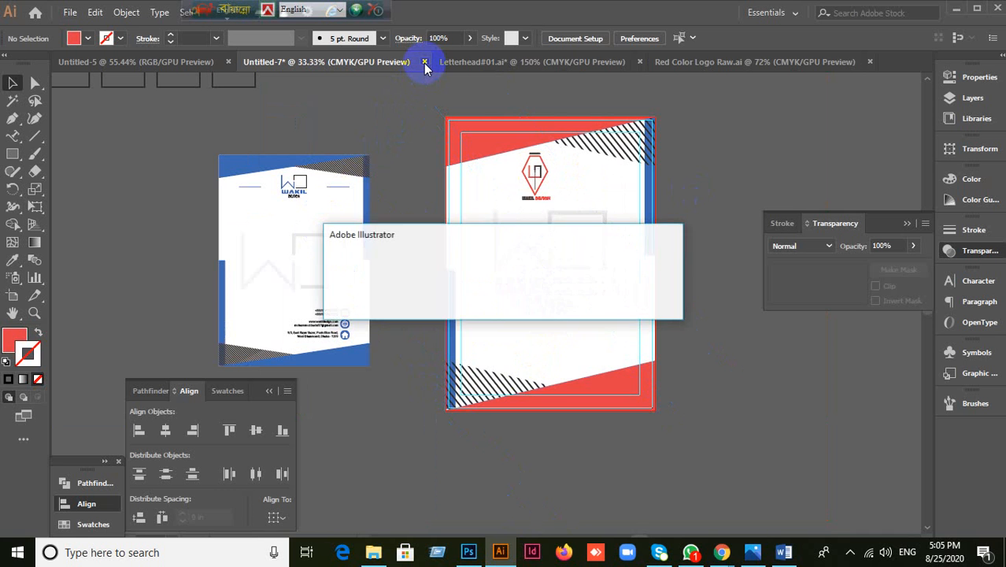
click(576, 301)
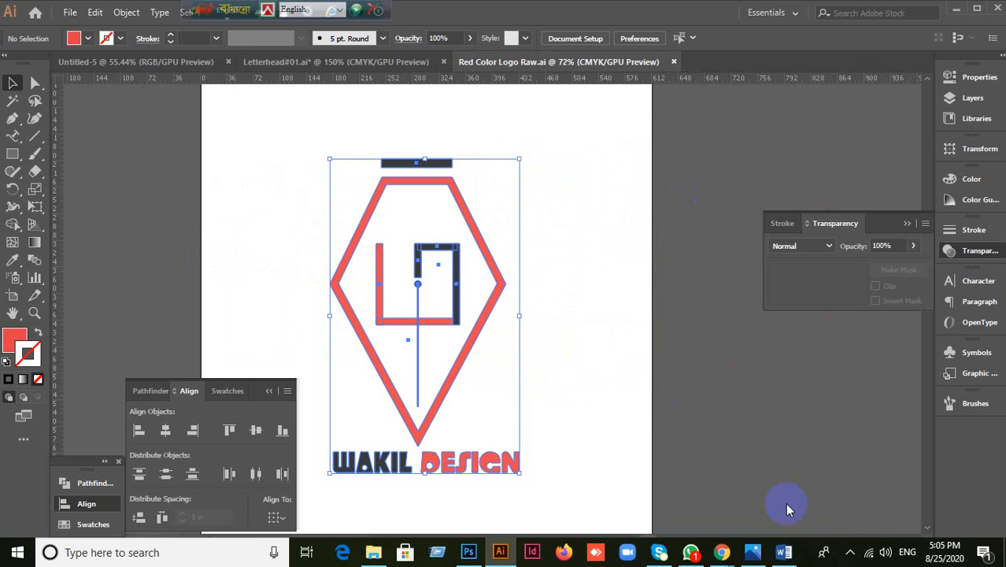
Step: Admit the waiting participant into the Google Meet call
mouse_move(726, 555)
click(701, 529)
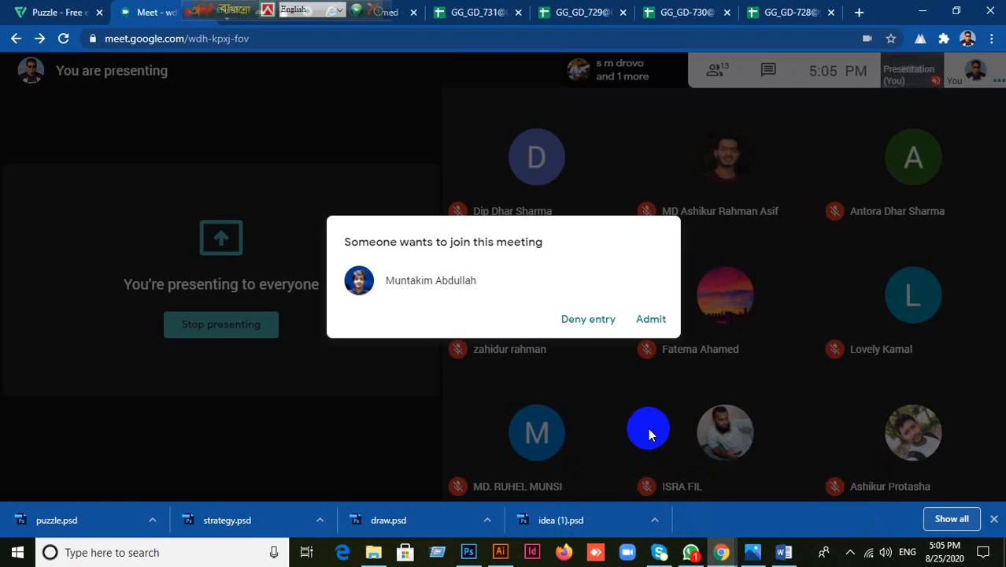
click(651, 320)
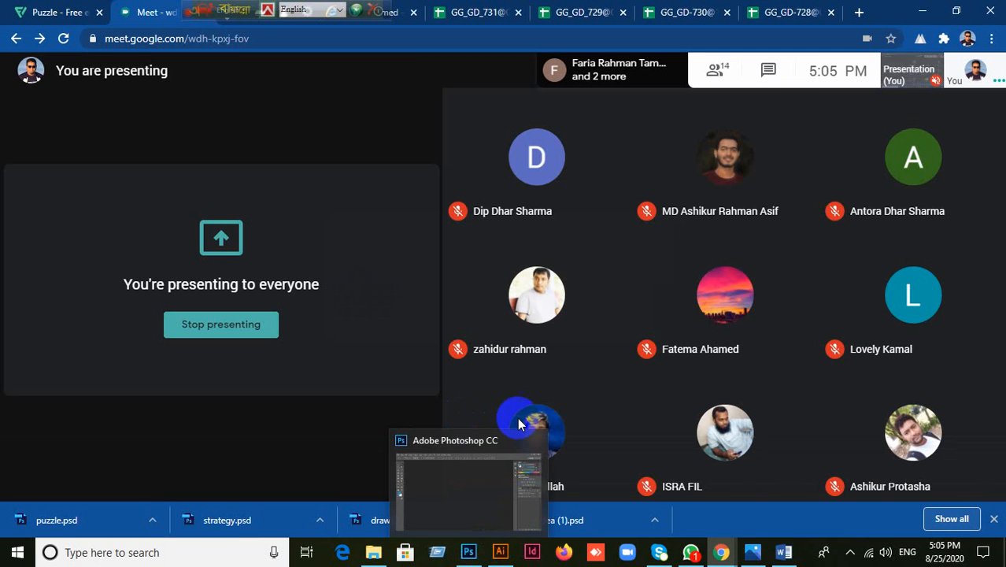
Step: Close Red Color Logo Raw, Letterhead#01 (unsaved) and Untitled-5, then minimize Illustrator
click(504, 554)
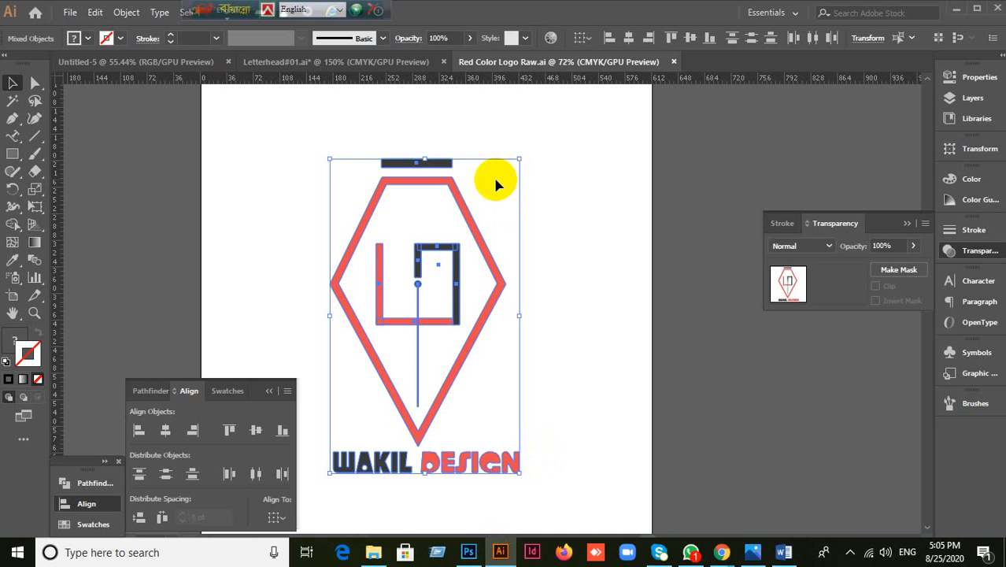
click(673, 62)
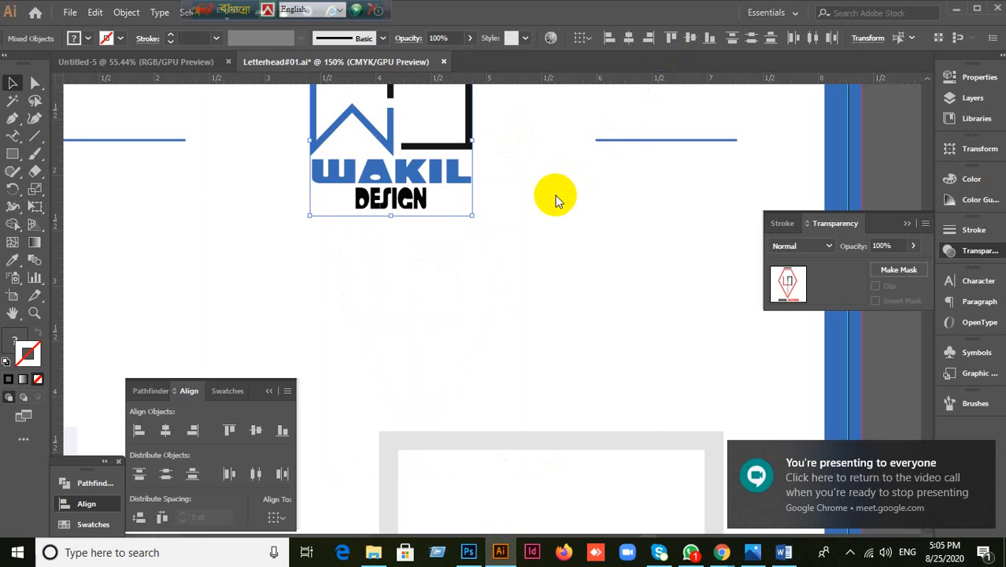
click(443, 61)
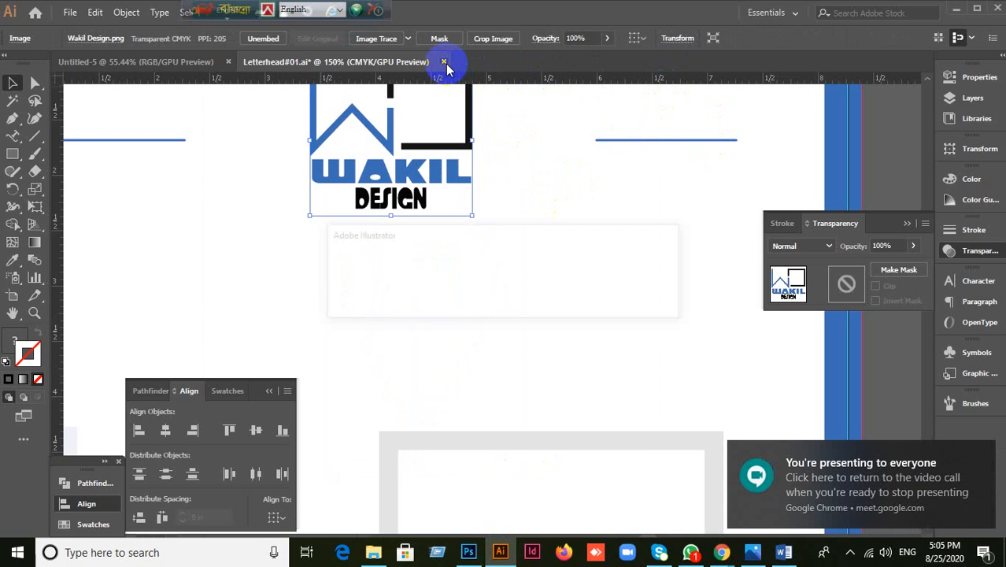
click(572, 300)
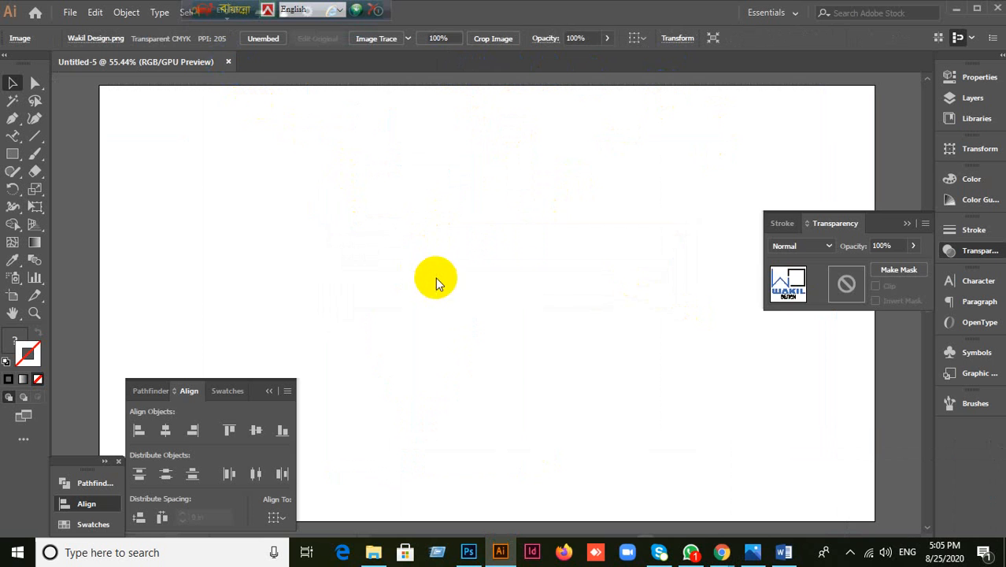
key(ctrl+w)
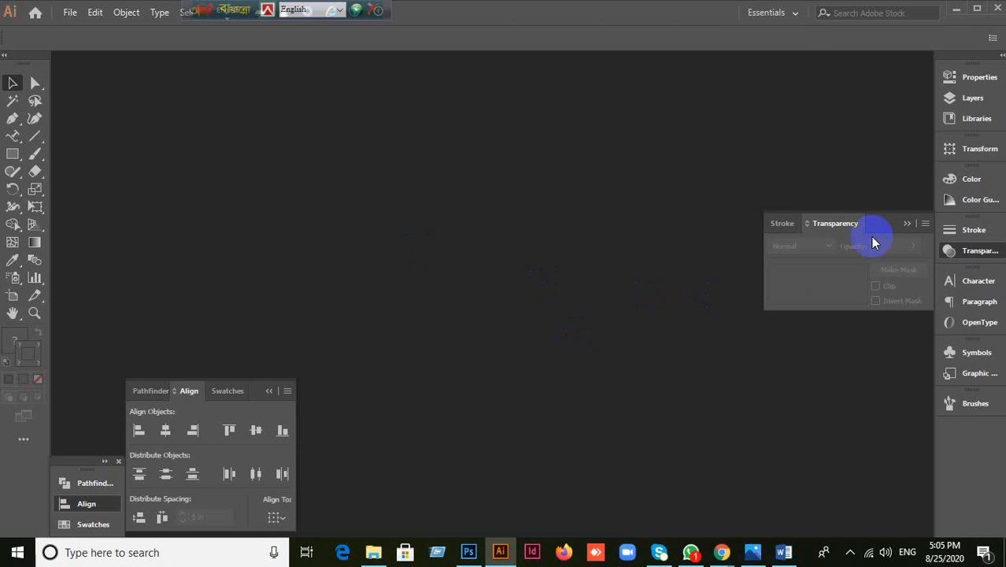
click(870, 236)
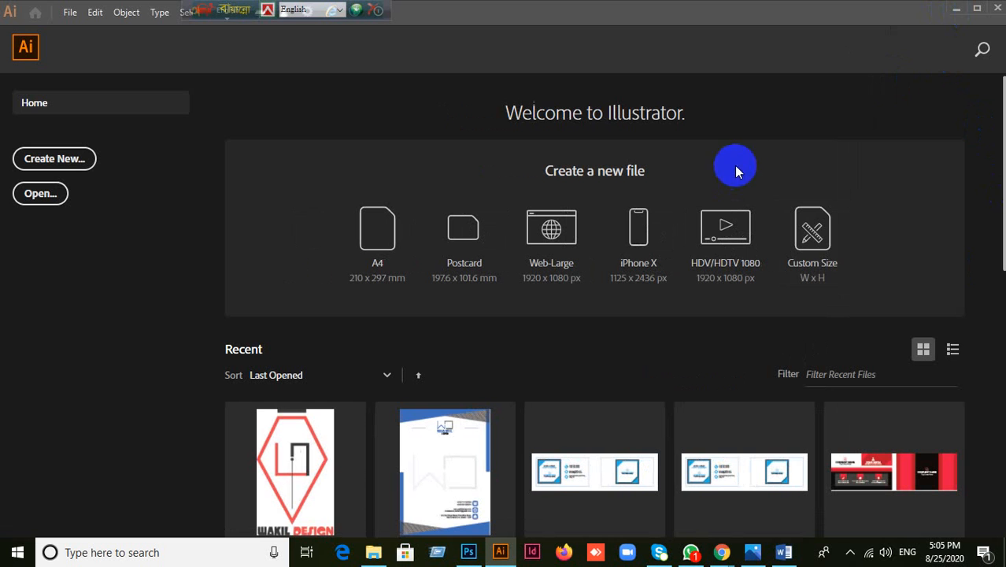
click(956, 9)
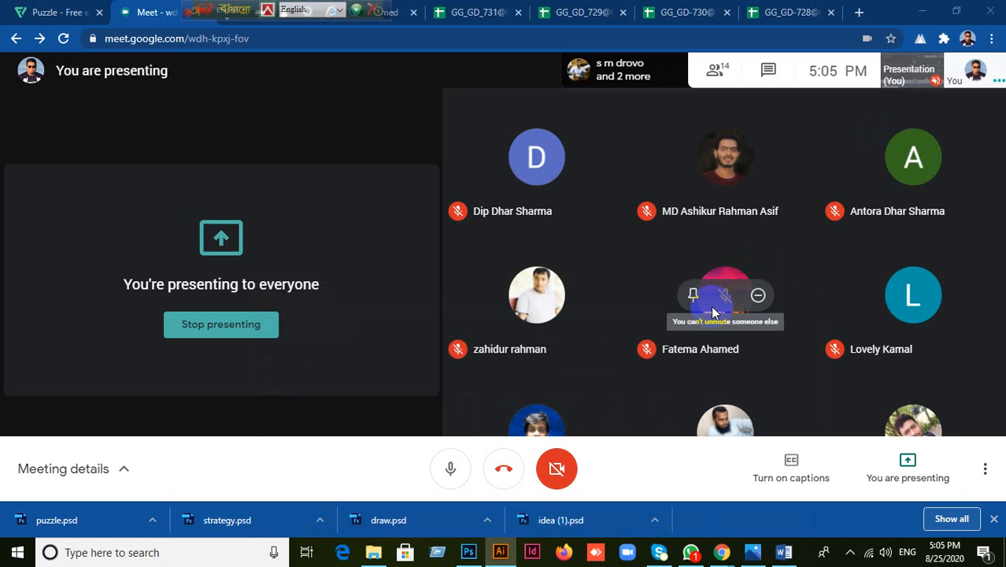
Step: Minimize the WhatsApp and Google Meet windows to show the desktop
click(690, 554)
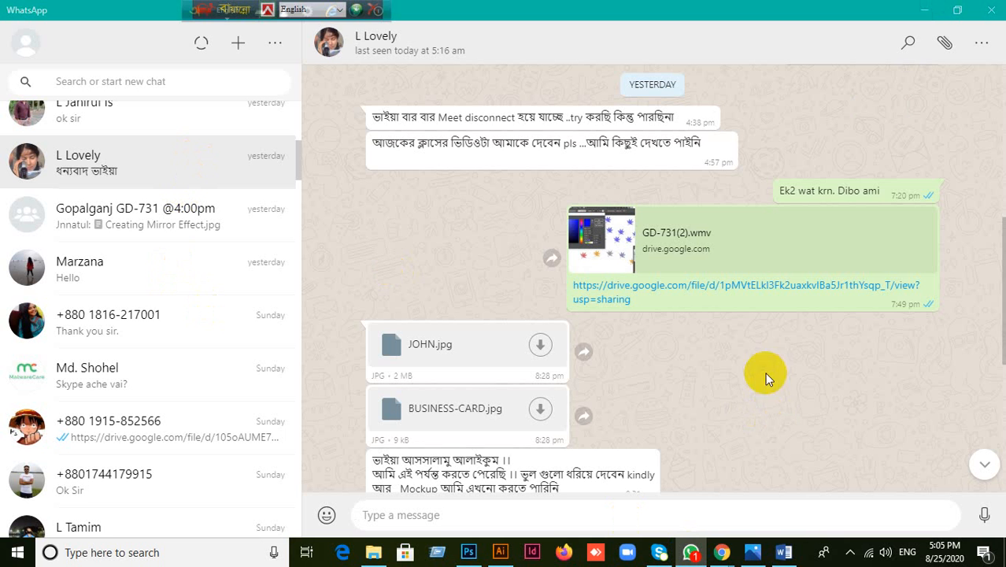
click(922, 10)
click(923, 11)
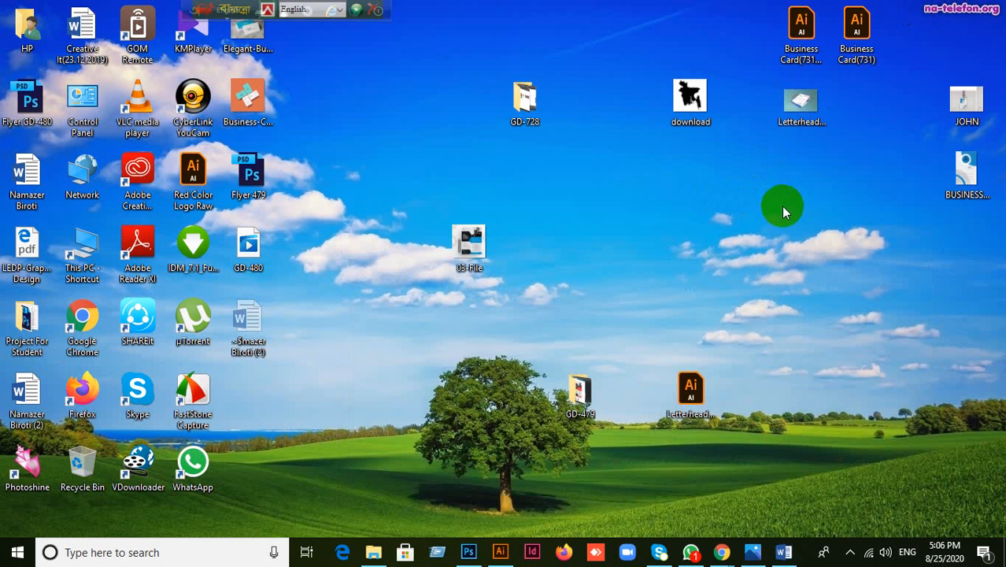
Step: Move the ID-card mockup and BUSINESS-CARD icons to mid-right and select BUSINESS-CARD
drag(967, 101, 760, 229)
drag(965, 174, 795, 325)
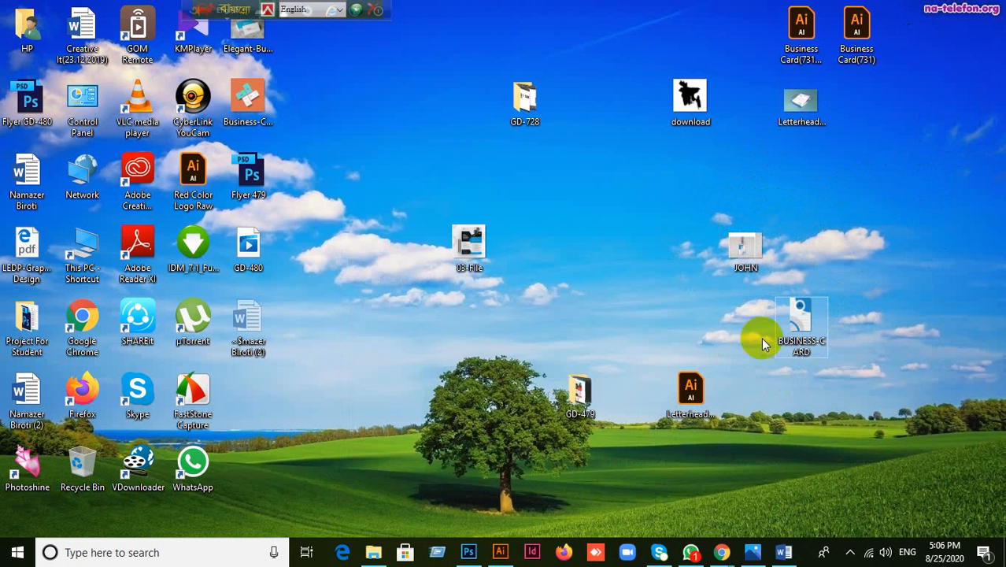
right_click(870, 455)
click(811, 298)
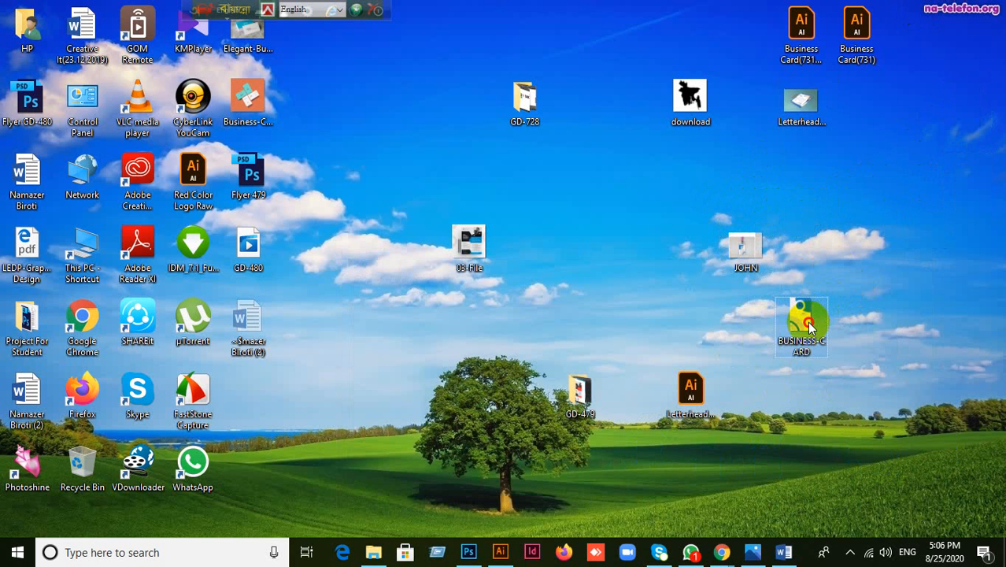
Step: View BUSINESS-CARD.jpg in Photos zoomed in on the card design, then return to Illustrator
double_click(806, 321)
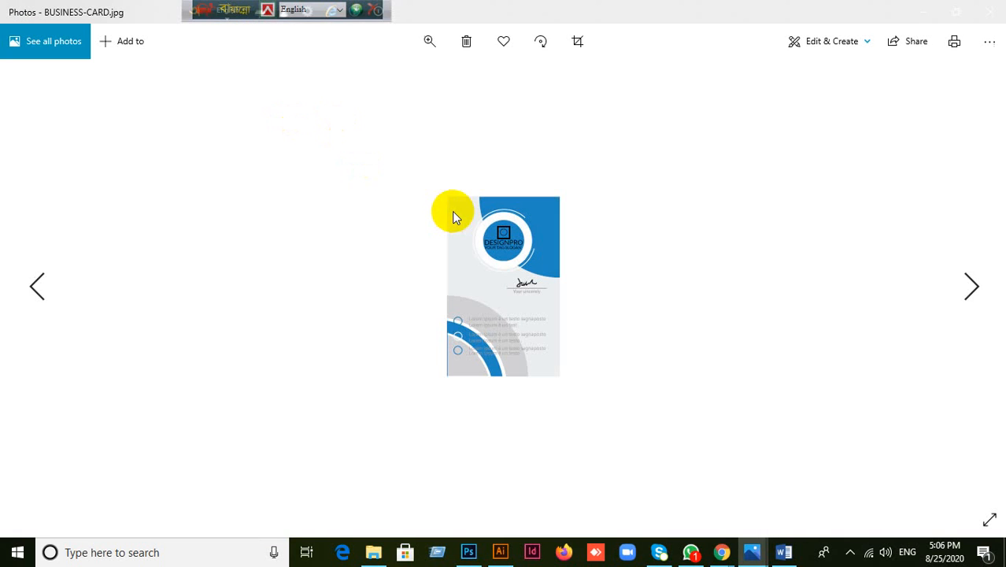
click(430, 44)
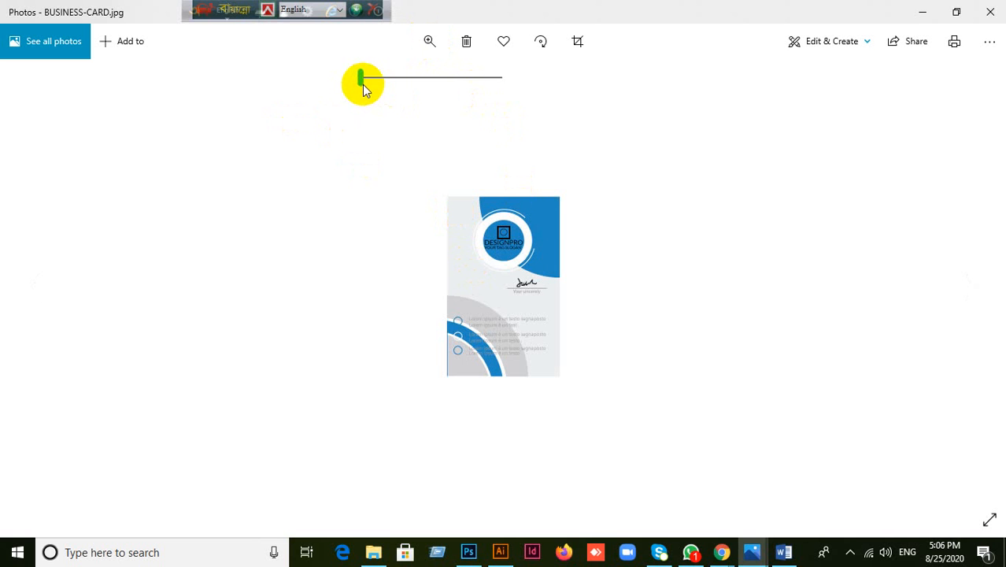
click(406, 80)
drag(409, 84, 431, 95)
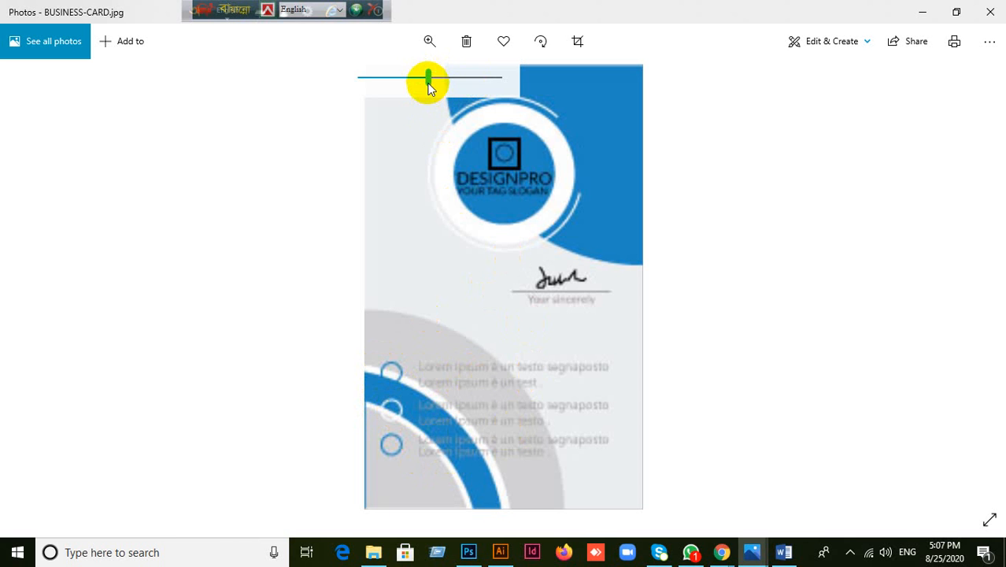
mouse_move(427, 77)
mouse_down()
mouse_move(407, 80)
mouse_move(433, 77)
mouse_up()
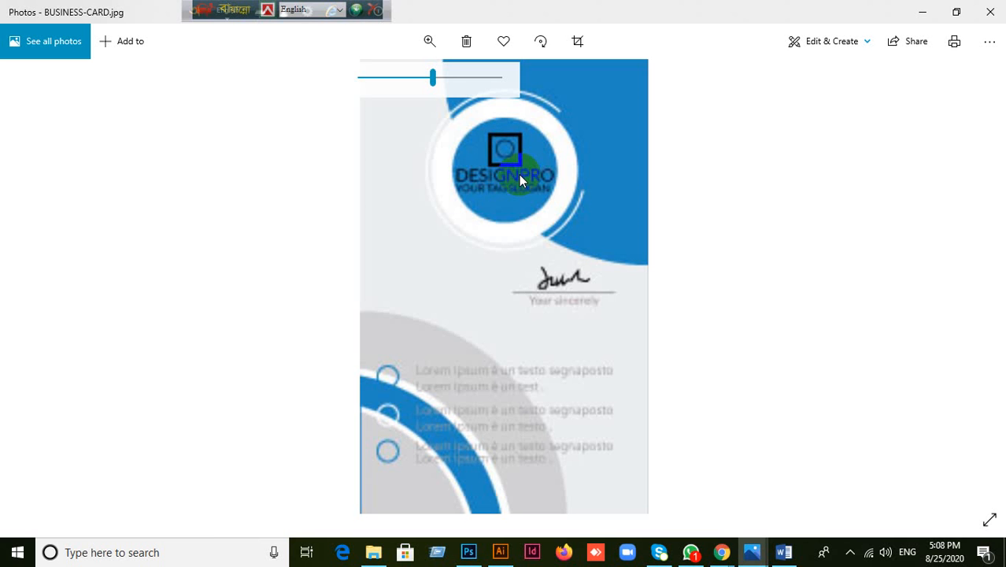
click(499, 552)
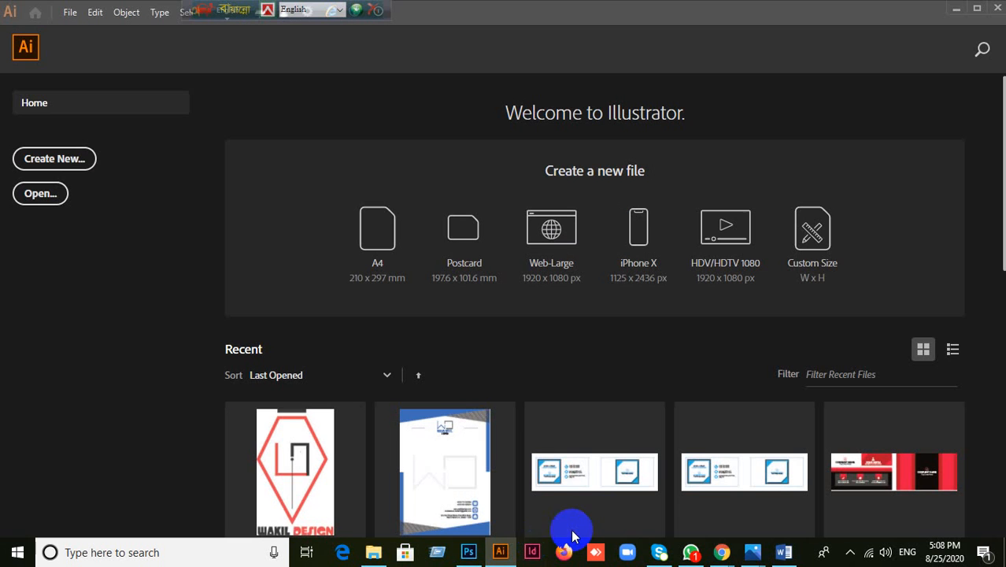
Step: Cancel the new Illustrator document, minimize Illustrator and Photos, and select the JOHN image on the desktop
click(48, 159)
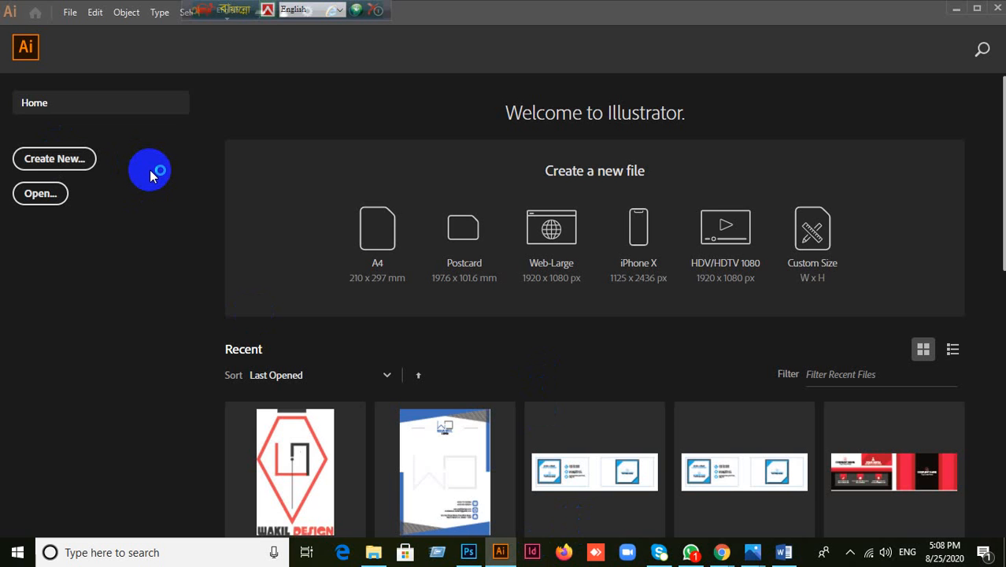
click(954, 11)
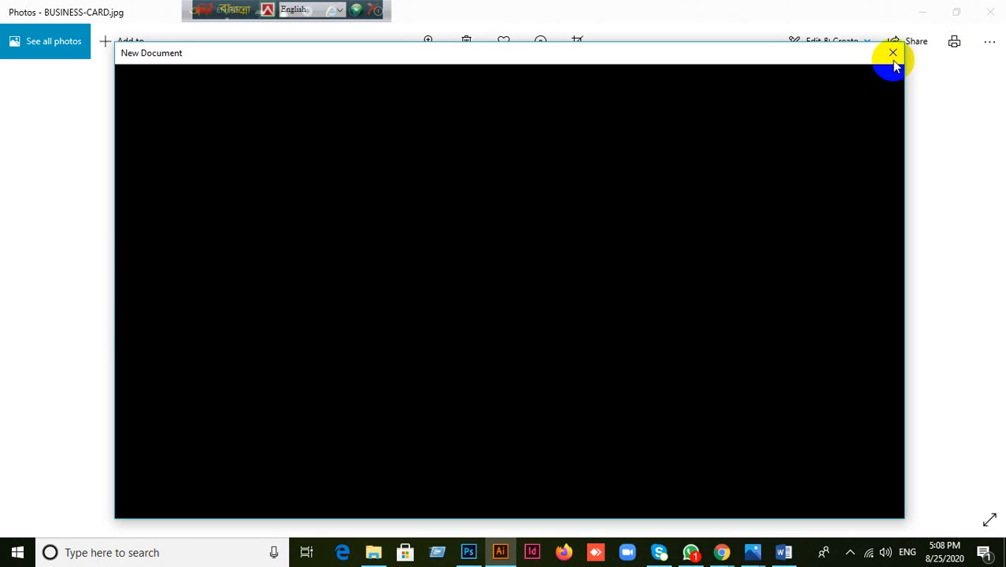
click(893, 54)
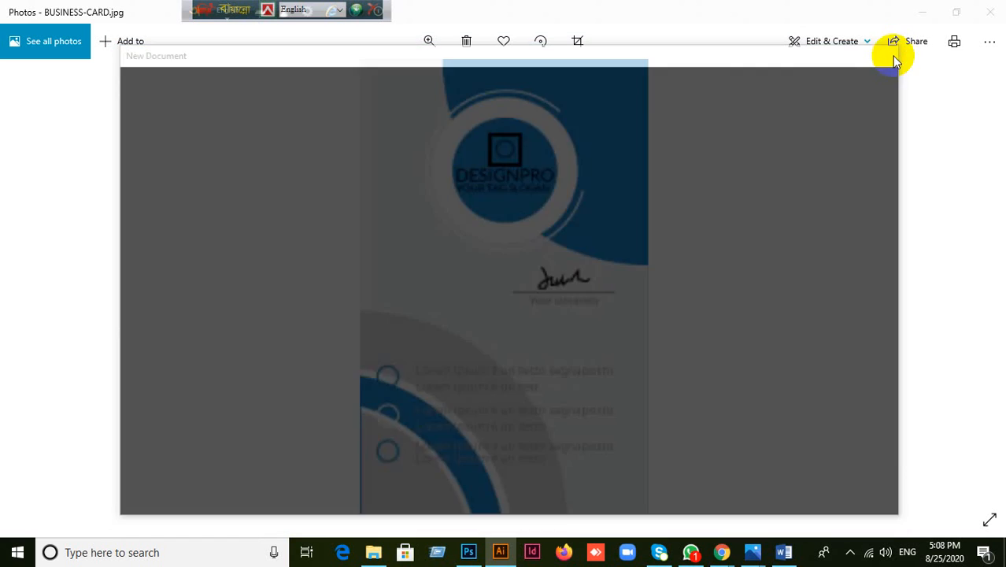
click(923, 13)
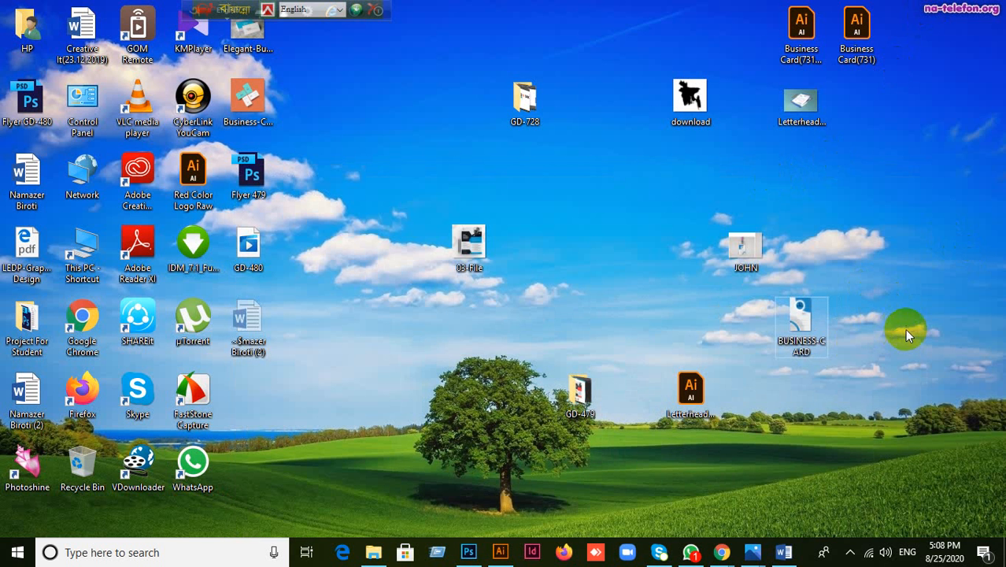
click(749, 261)
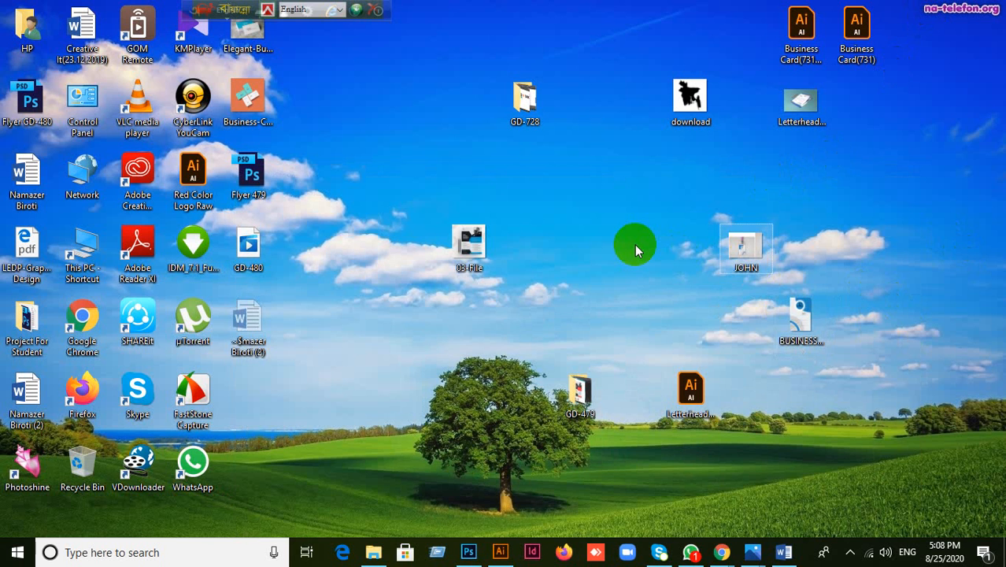
Step: View JOHN.jpg in Photos zoomed in, panning down the ID card to the EMAIL row, then close it
key(Return)
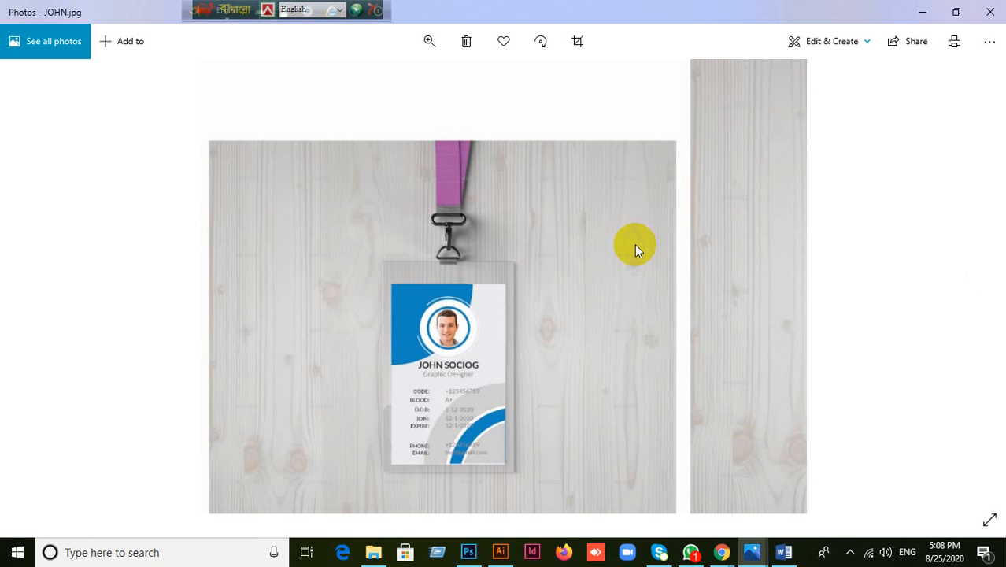
click(428, 41)
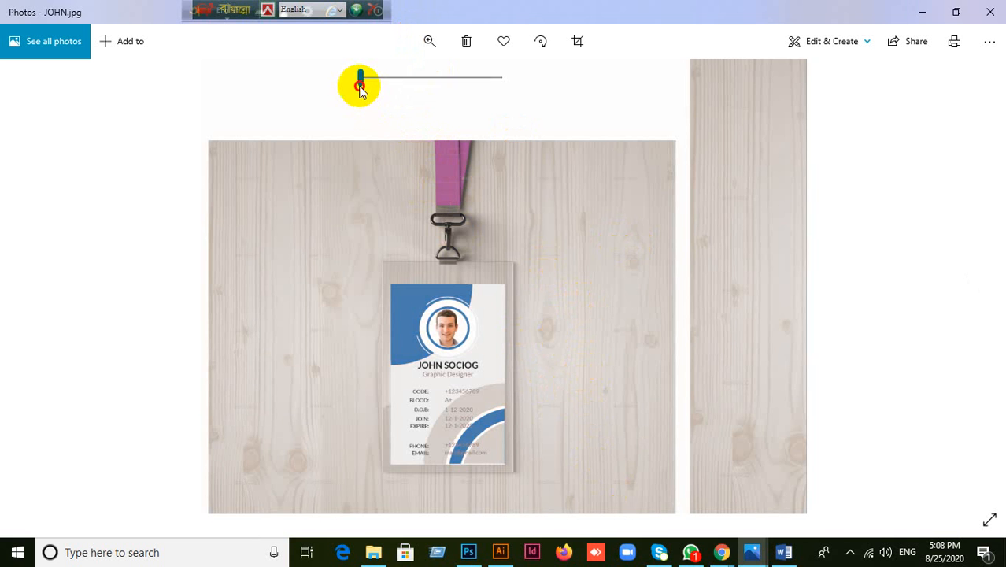
drag(361, 79, 381, 79)
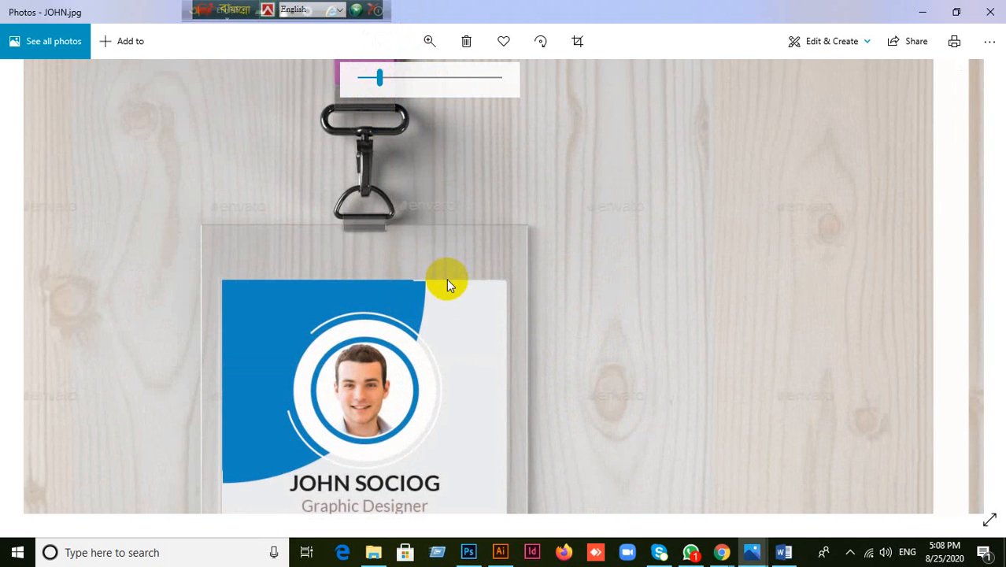
drag(435, 341, 502, 255)
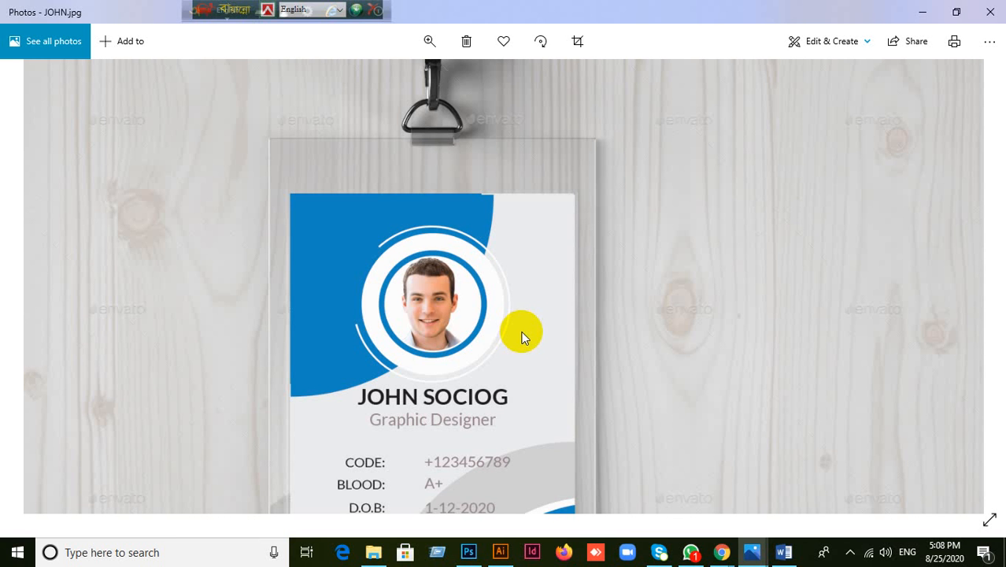
drag(503, 342, 517, 238)
drag(519, 387, 528, 264)
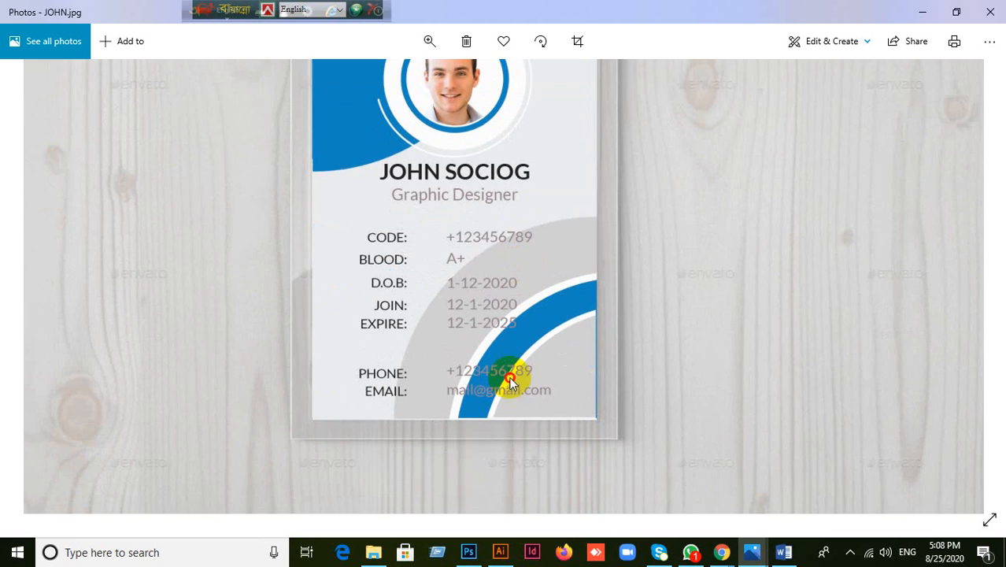
drag(502, 426, 501, 397)
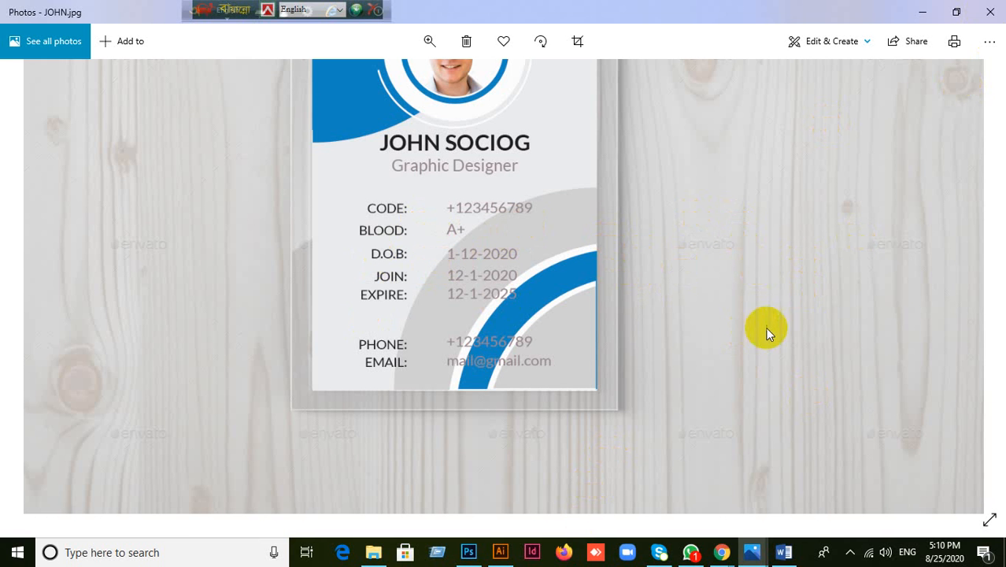
click(990, 12)
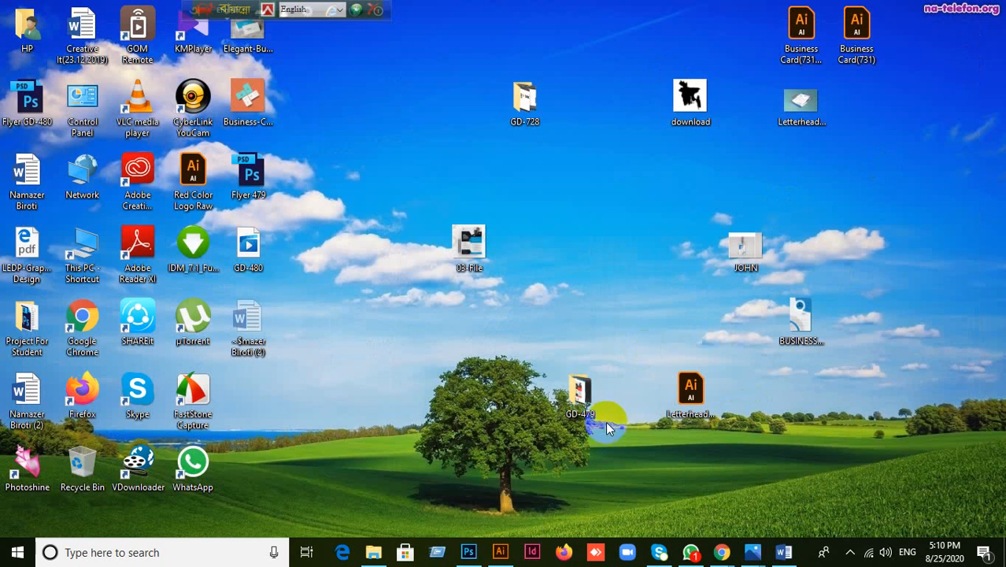
Step: Move the 03-File and GD-728 icons to the top of the desktop and return to Illustrator
click(692, 552)
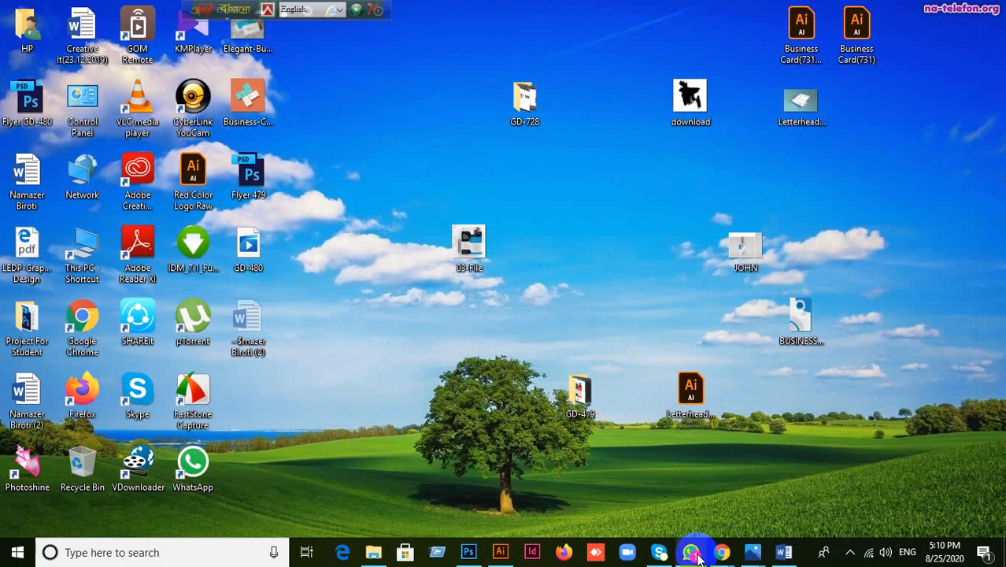
click(693, 552)
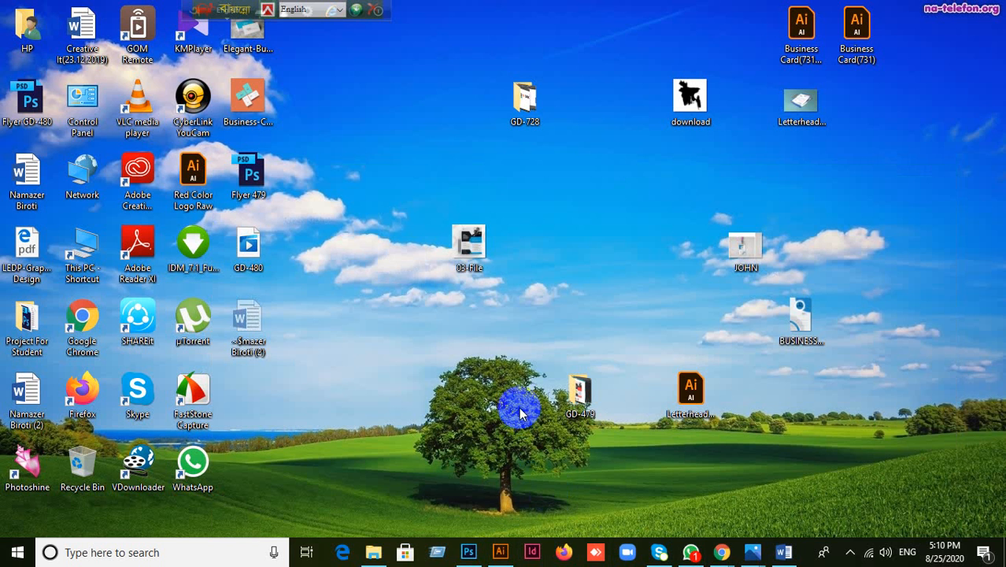
drag(469, 254, 472, 27)
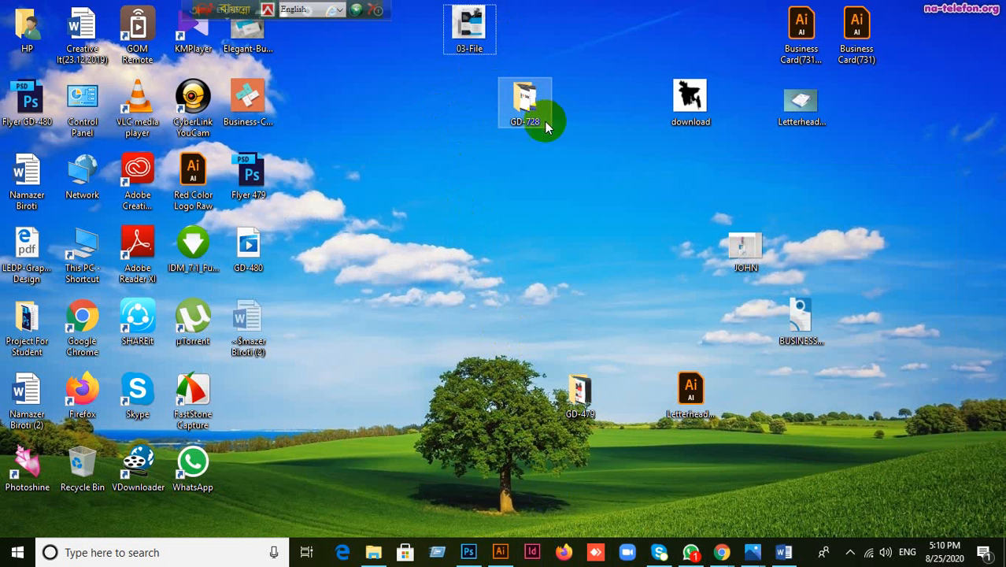
drag(547, 128, 634, 28)
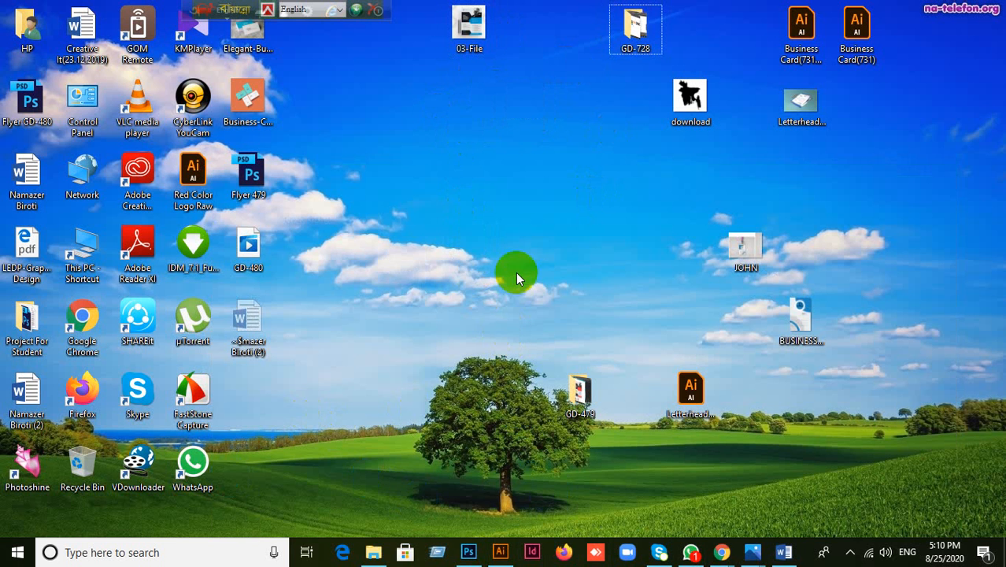
click(503, 553)
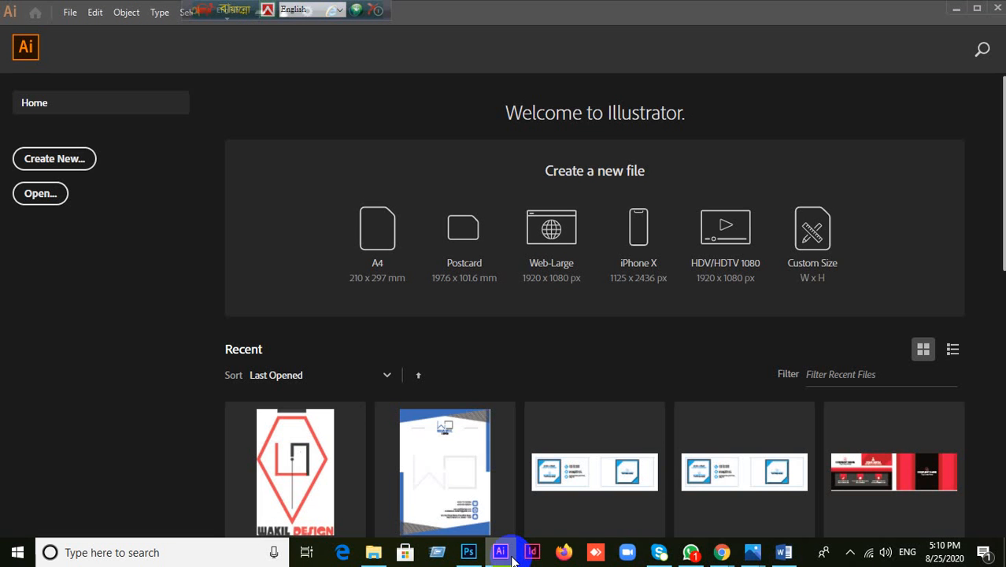
Step: Create a new Web document with the Common 1366 × 768 px preset
click(87, 160)
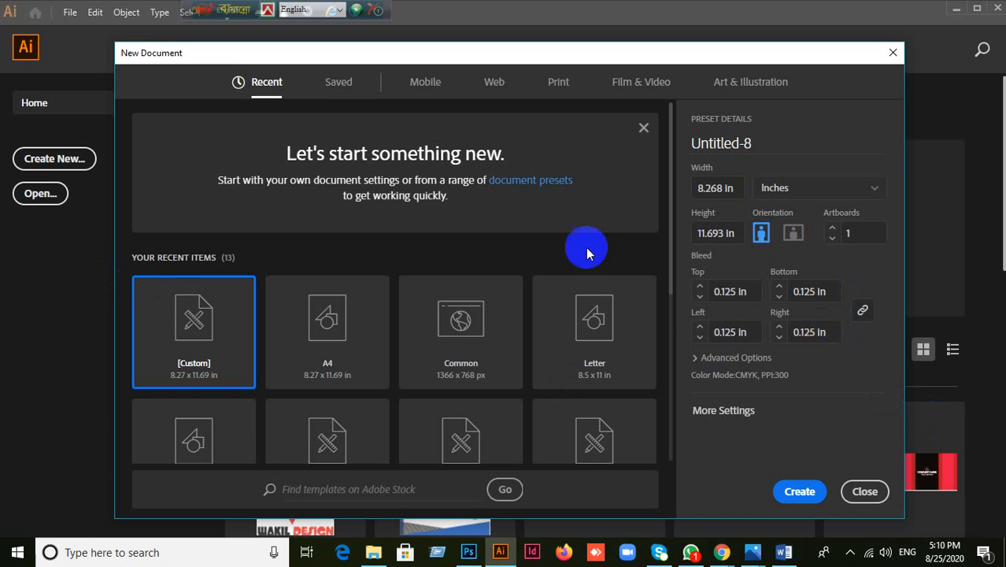
click(493, 82)
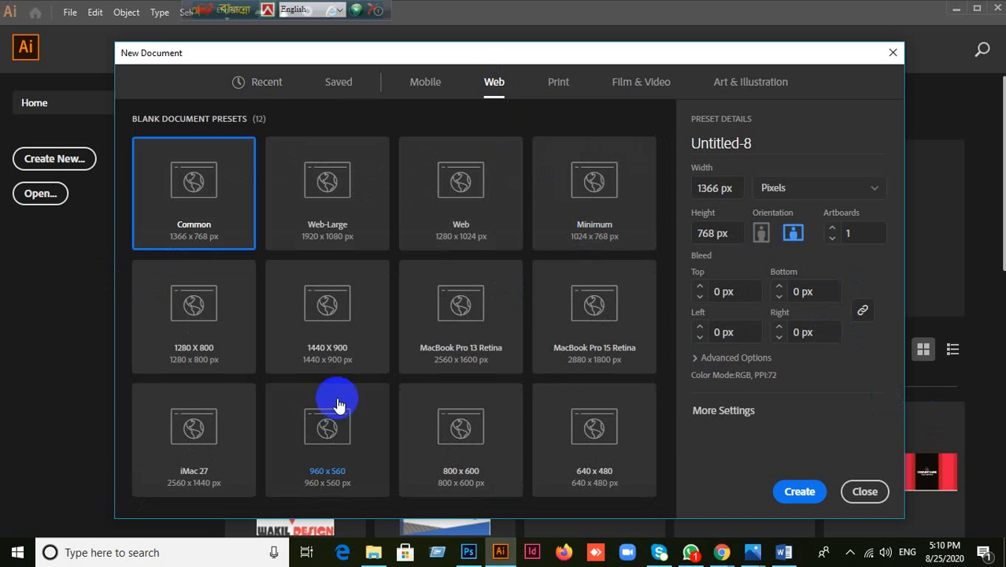
click(801, 492)
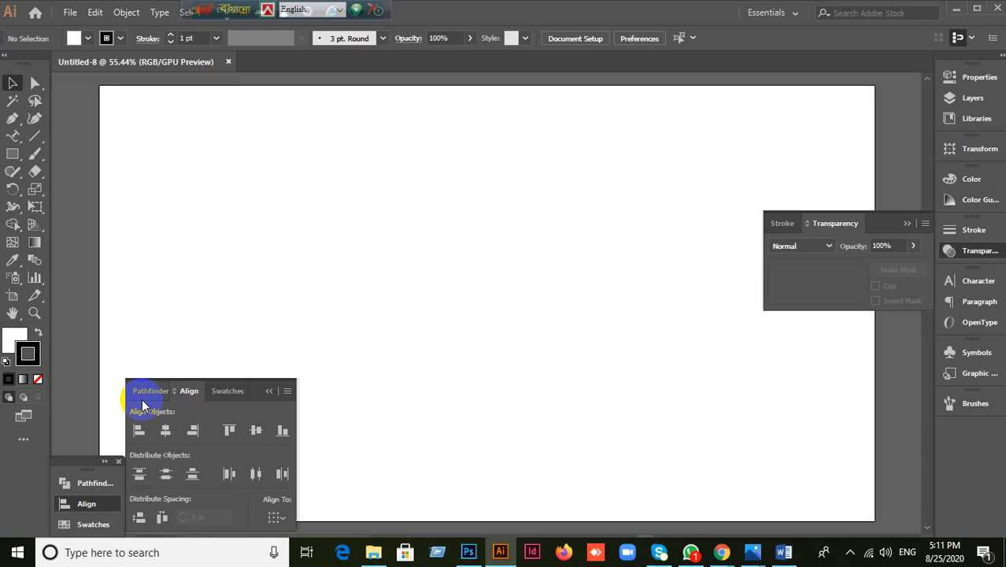
Step: Collapse the Align and Transparency panels off the canvas
click(268, 390)
click(905, 225)
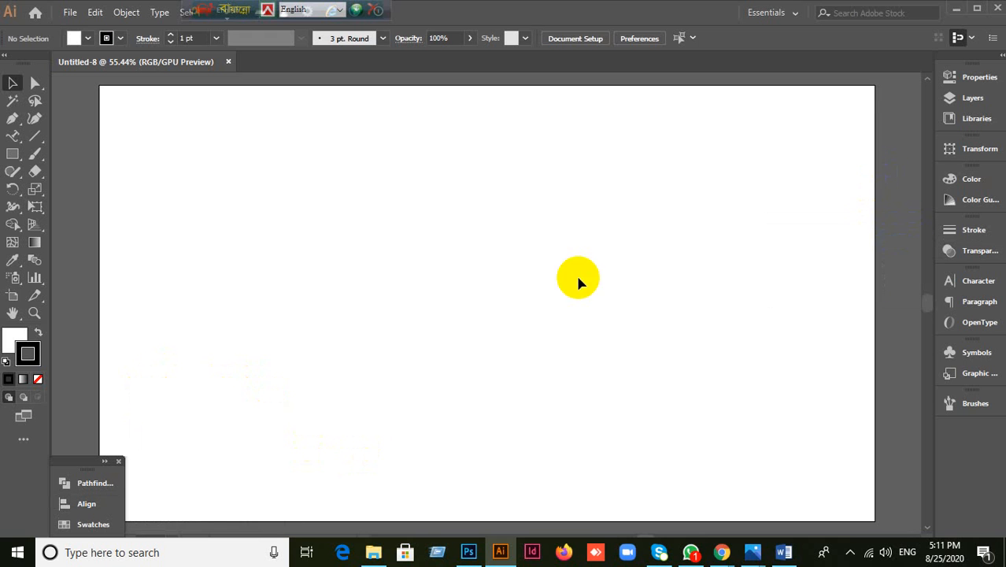
scroll(511, 262, down, 1)
scroll(494, 303, up, 1)
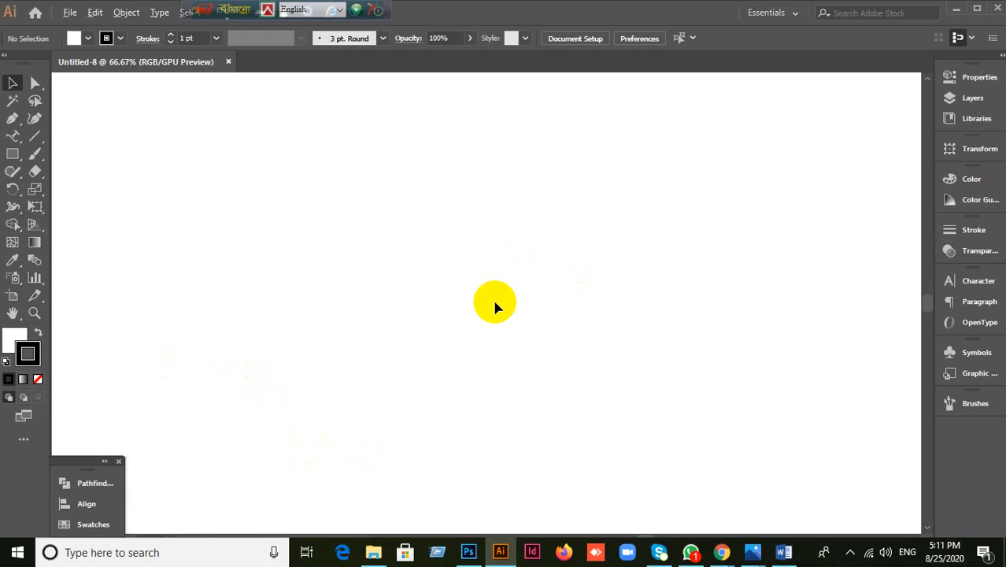
scroll(491, 306, down, 1)
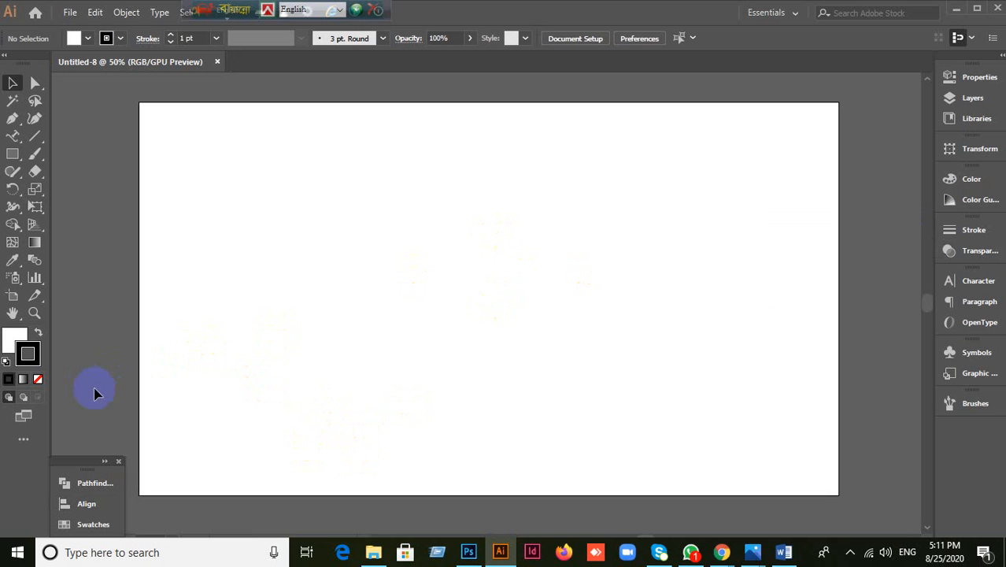
Step: Set the stroke to none with fill active, and choose the Type Tool
click(38, 378)
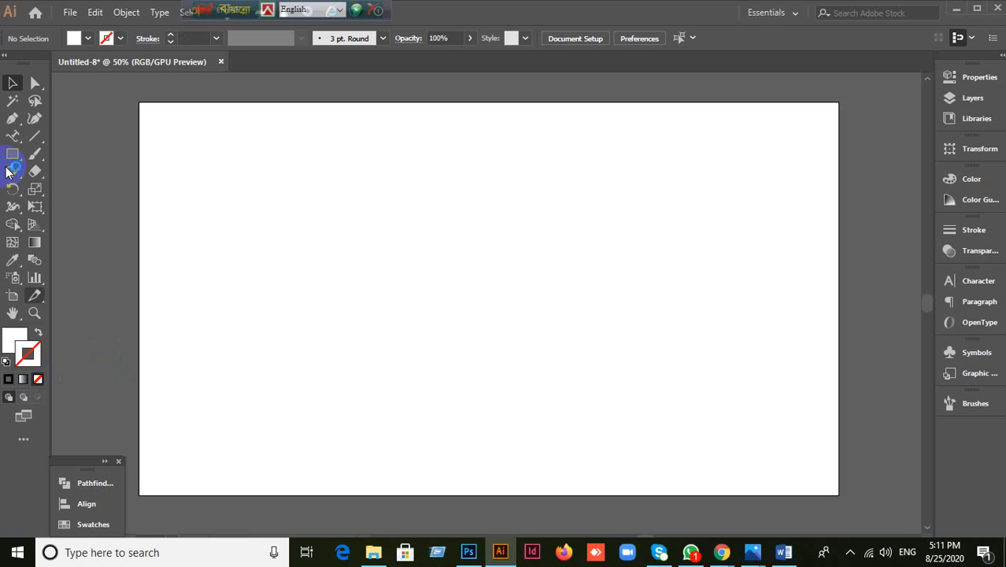
click(11, 337)
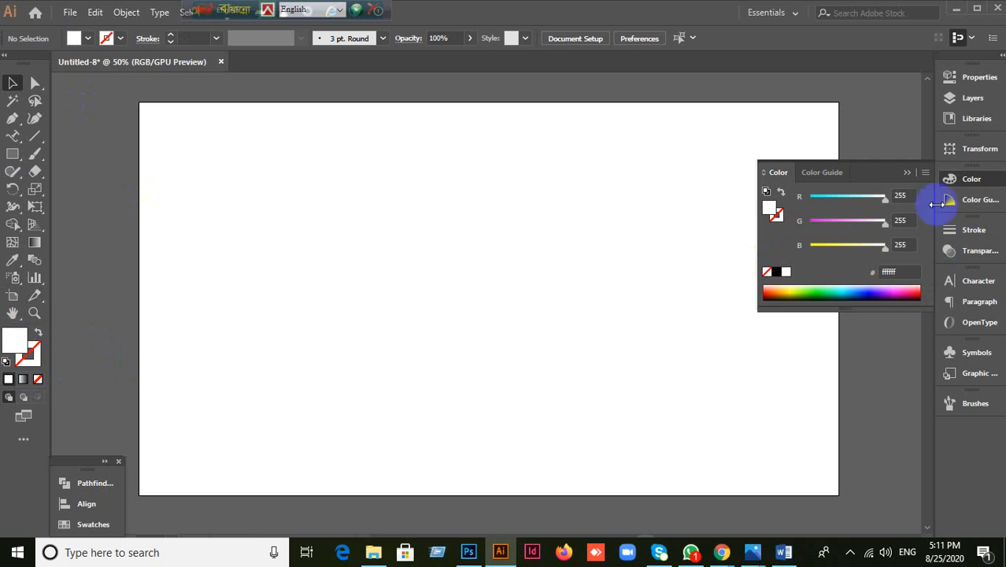
click(907, 172)
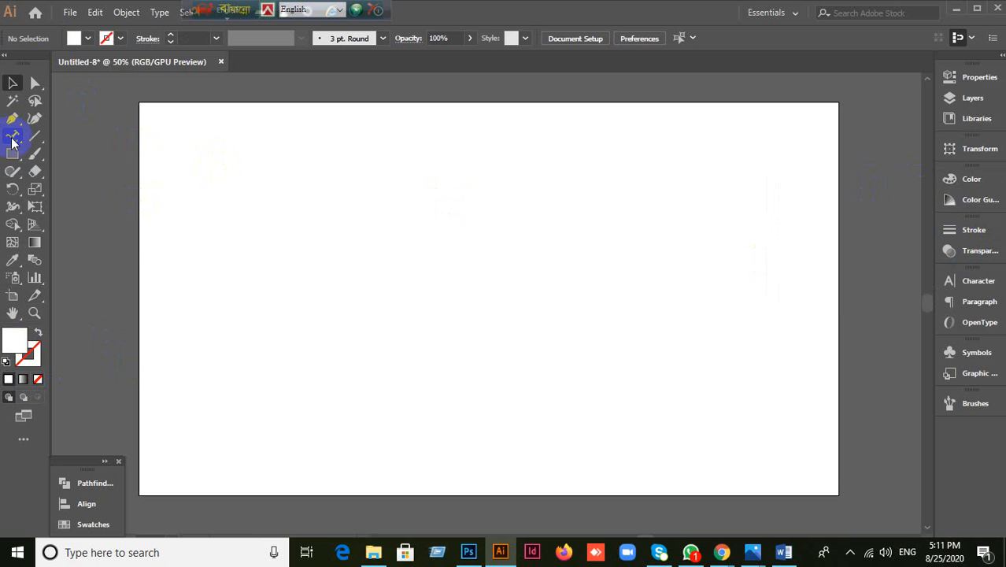
drag(11, 142, 81, 137)
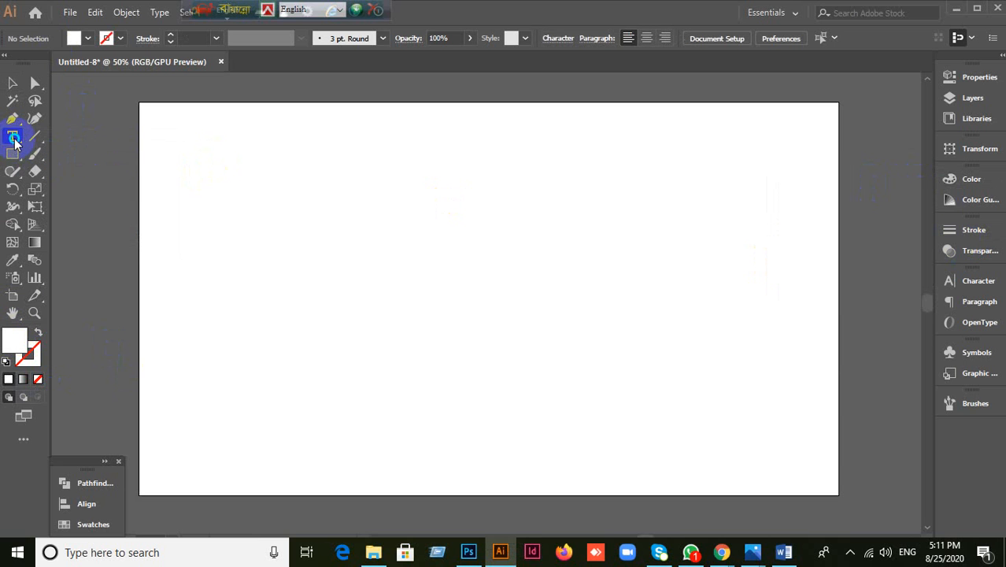
drag(14, 140, 67, 143)
click(374, 165)
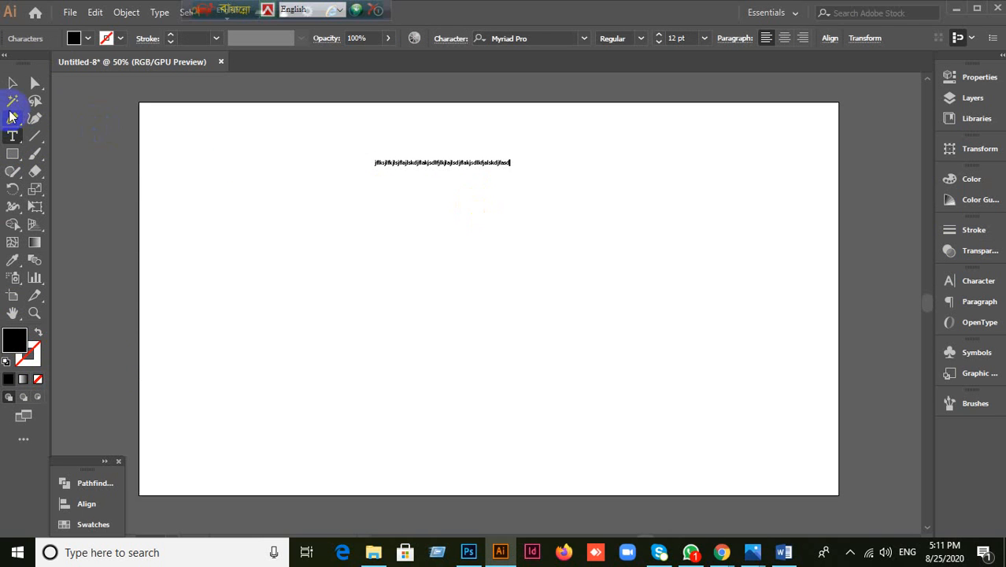
click(12, 84)
key(Delete)
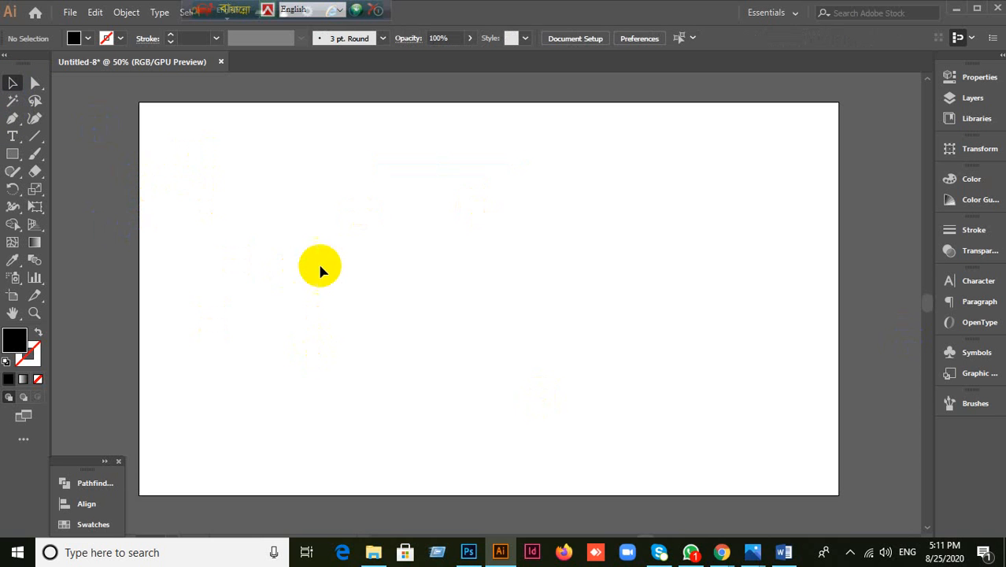
click(13, 136)
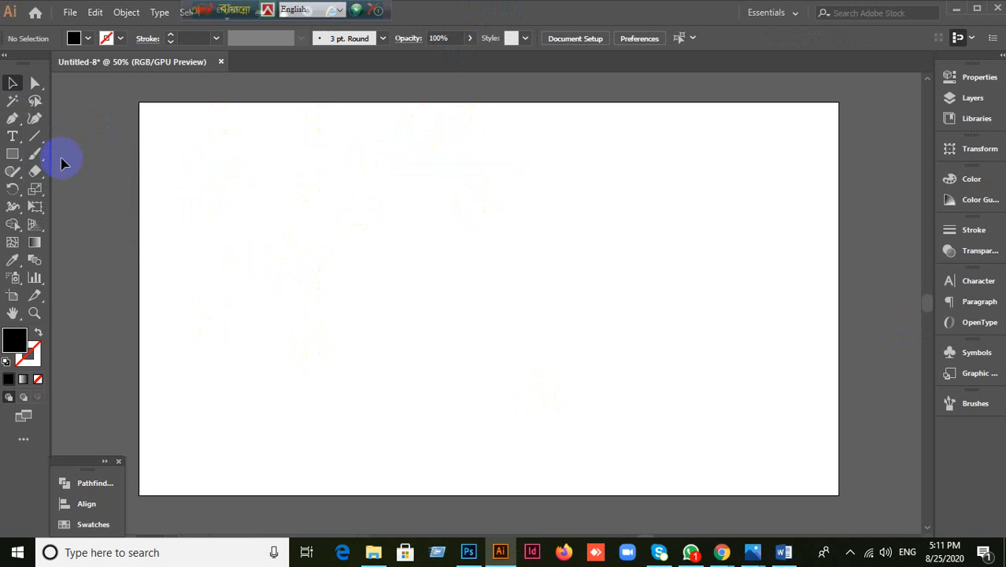
Step: Draw a five-pointed star, move it to the artboard centre and scale it up
drag(9, 165, 59, 230)
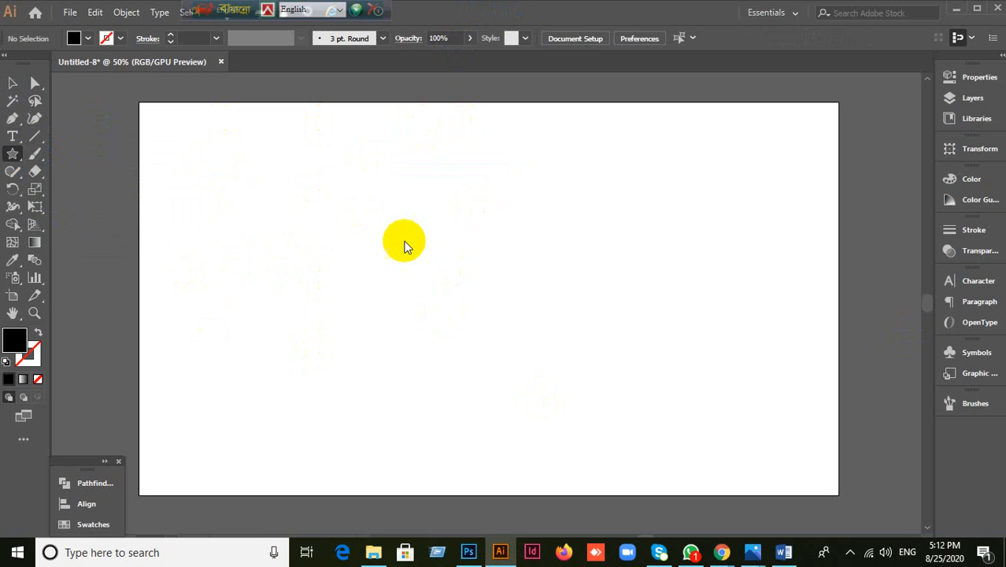
mouse_move(328, 177)
mouse_down()
mouse_move(565, 354)
mouse_move(432, 227)
mouse_up()
click(13, 83)
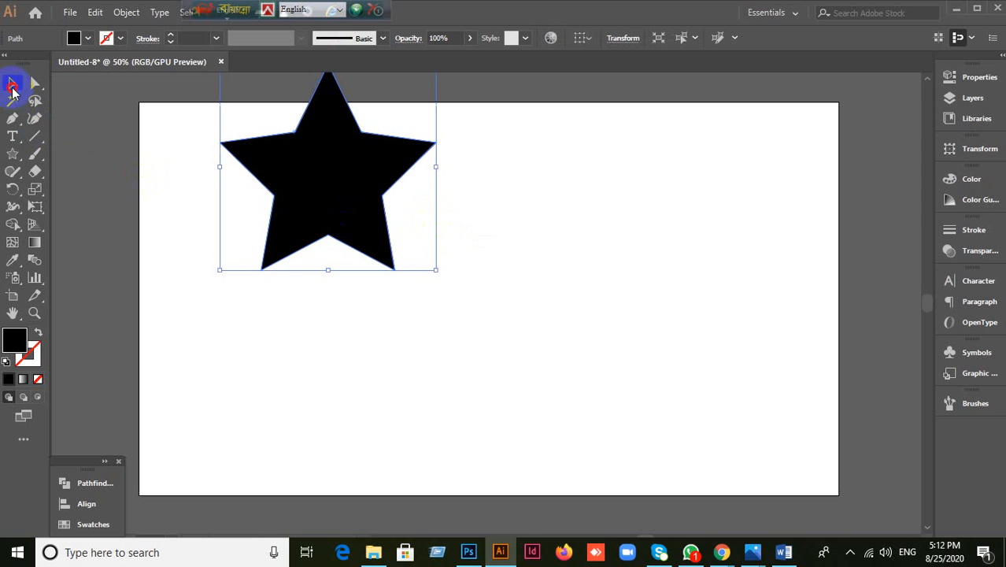
drag(377, 206, 465, 293)
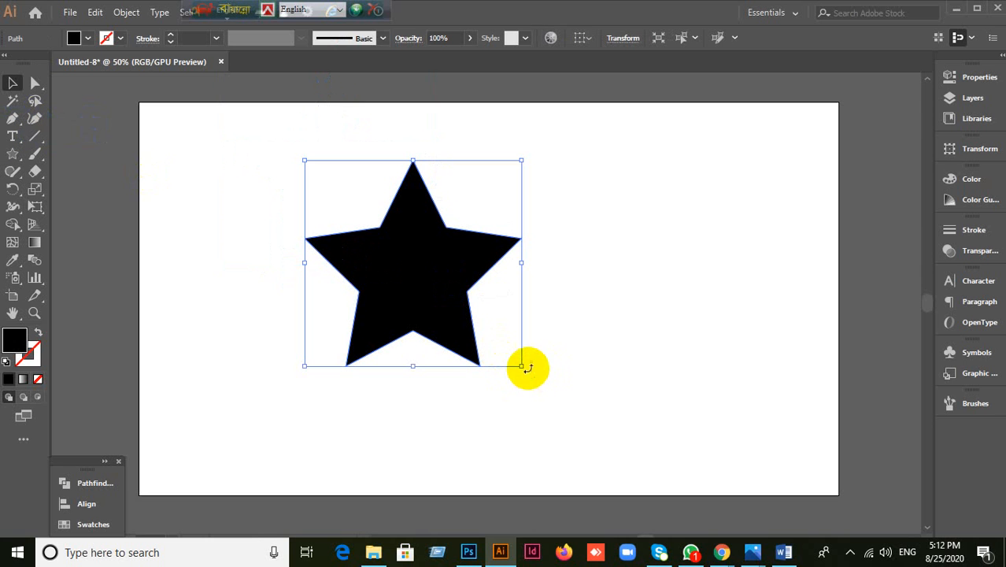
drag(521, 366, 636, 447)
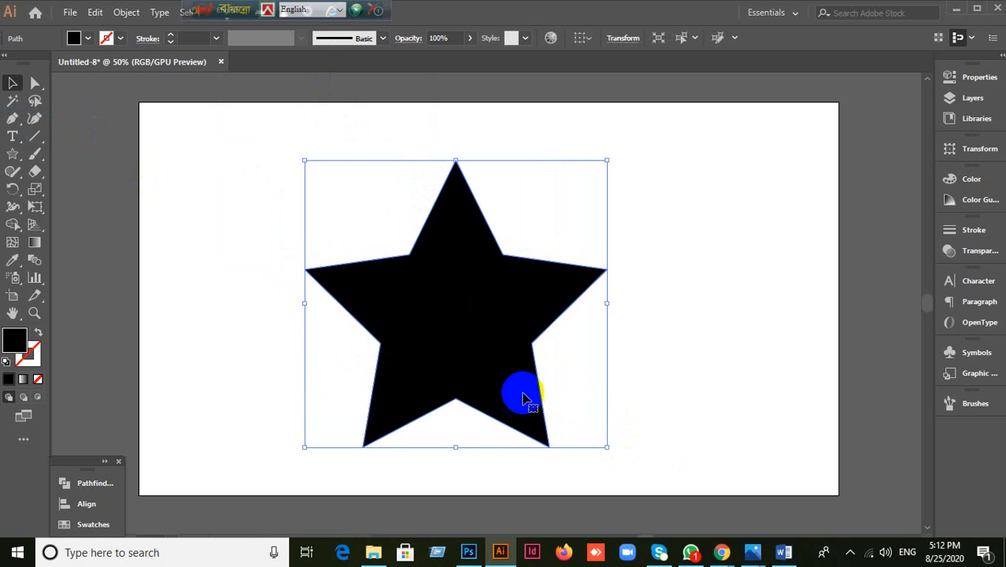
drag(517, 387, 509, 366)
Step: Fill the star with area-type placeholder text and set the paragraph alignment to Center
click(19, 142)
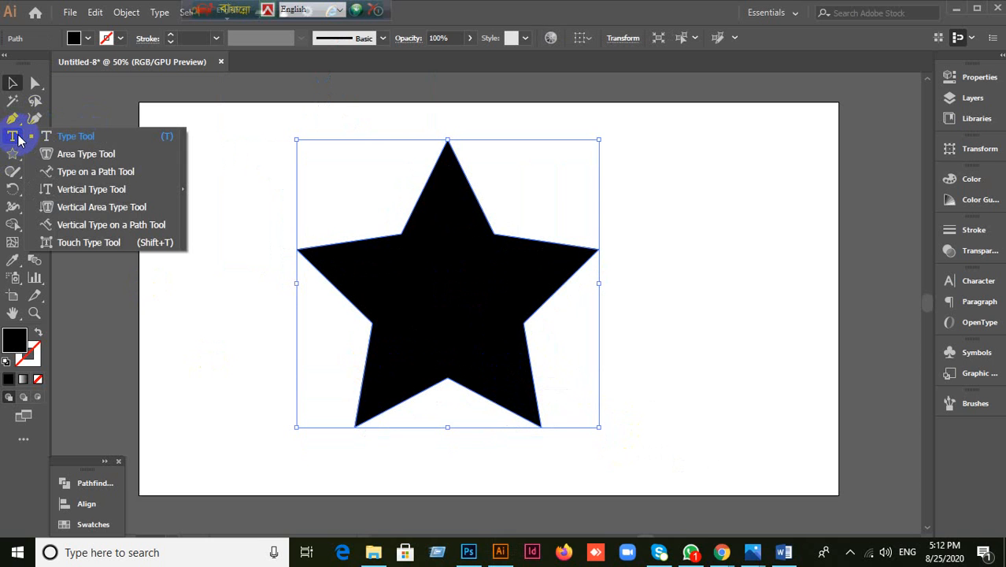
click(49, 153)
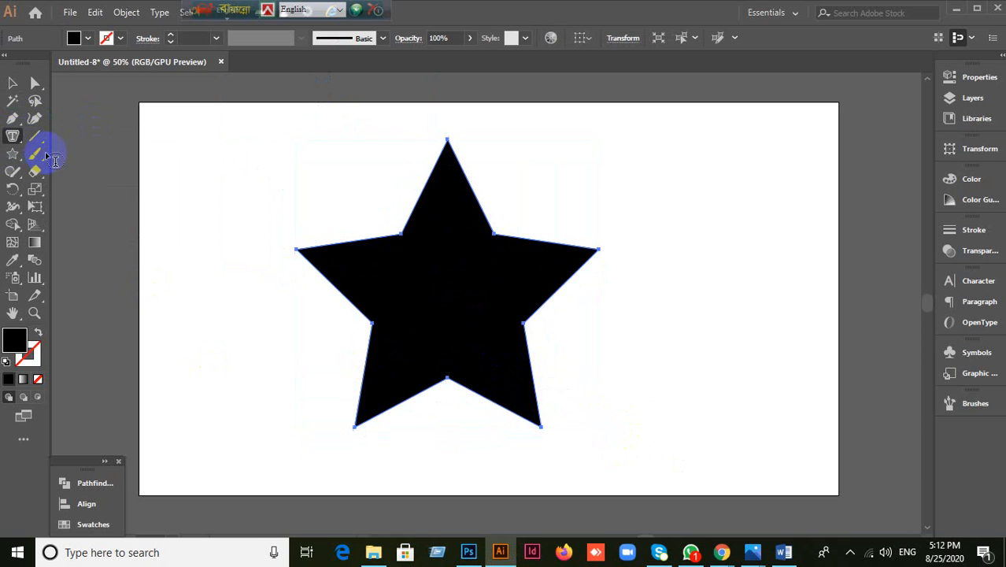
click(411, 213)
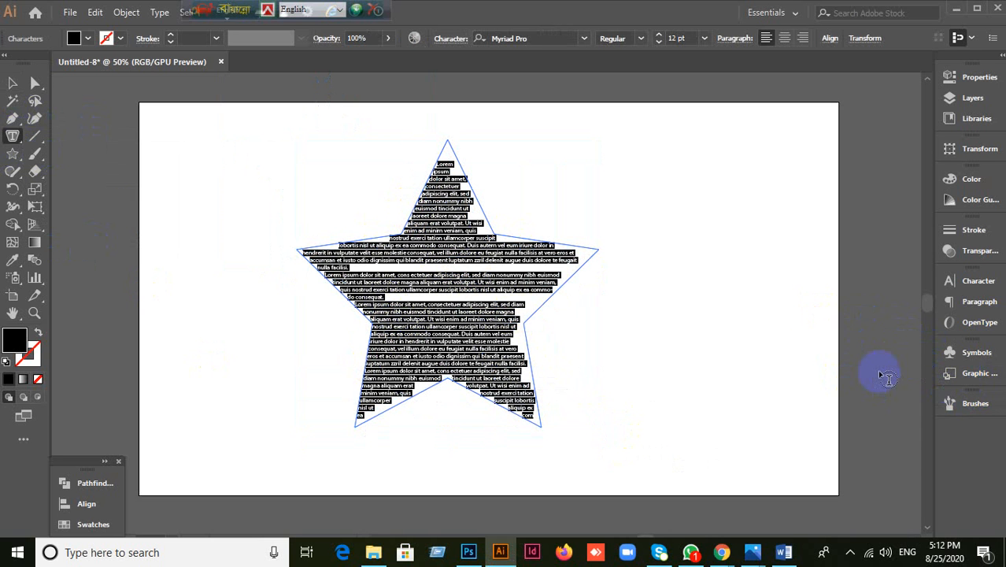
click(963, 280)
click(832, 274)
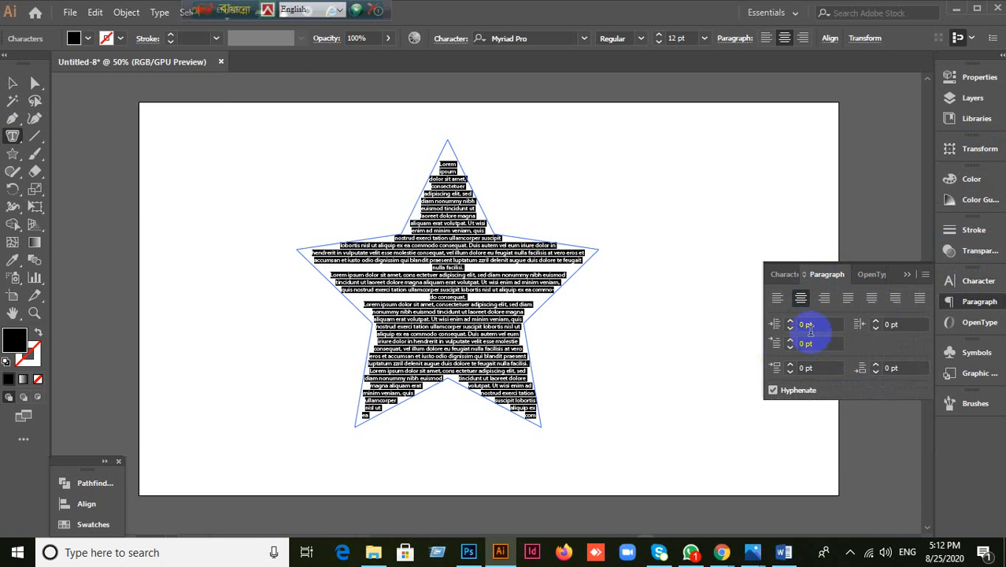
click(824, 299)
click(799, 303)
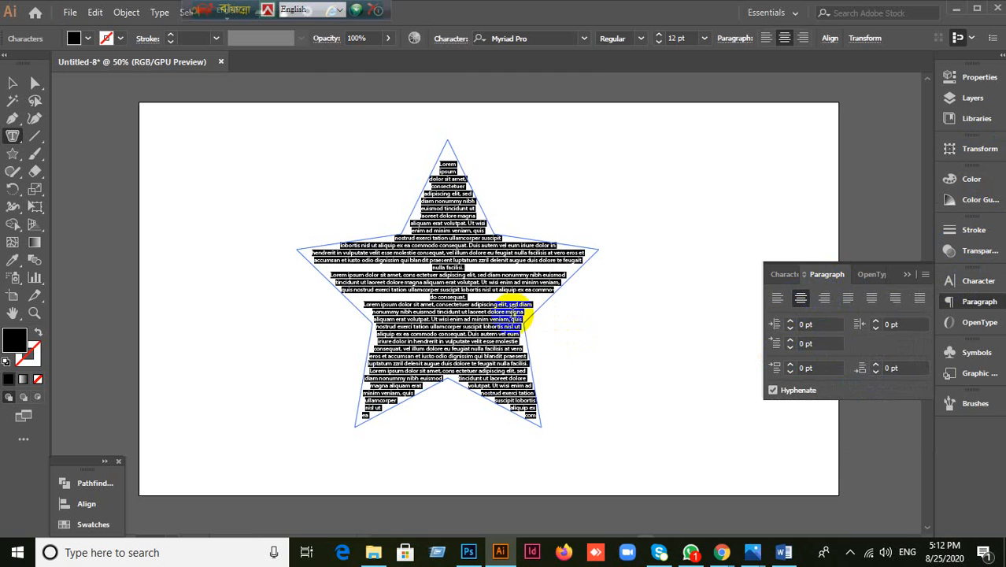
Step: Replace the placeholder with newly typed sample text, then select and delete the star text object
click(451, 228)
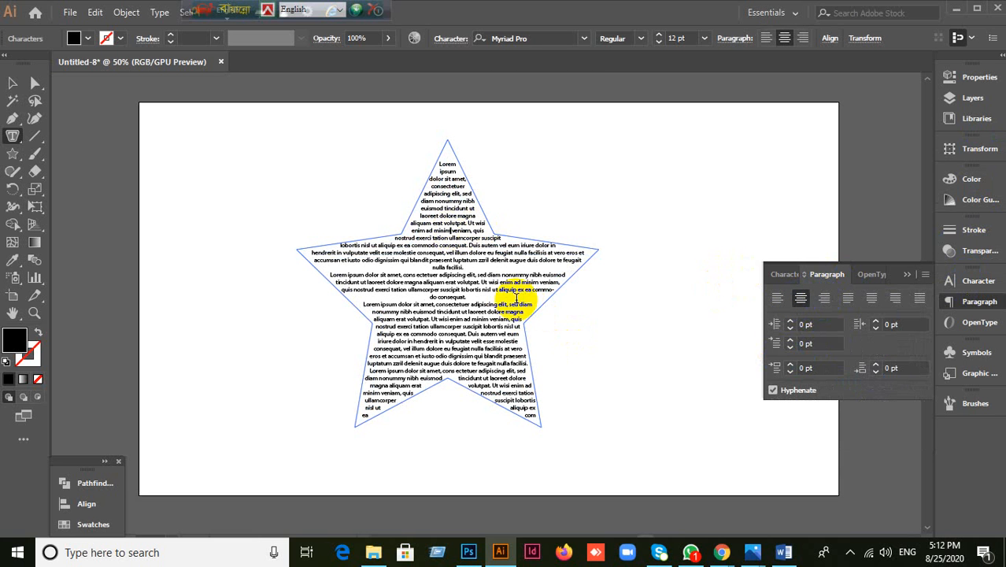
text(jfkasjdkfj)
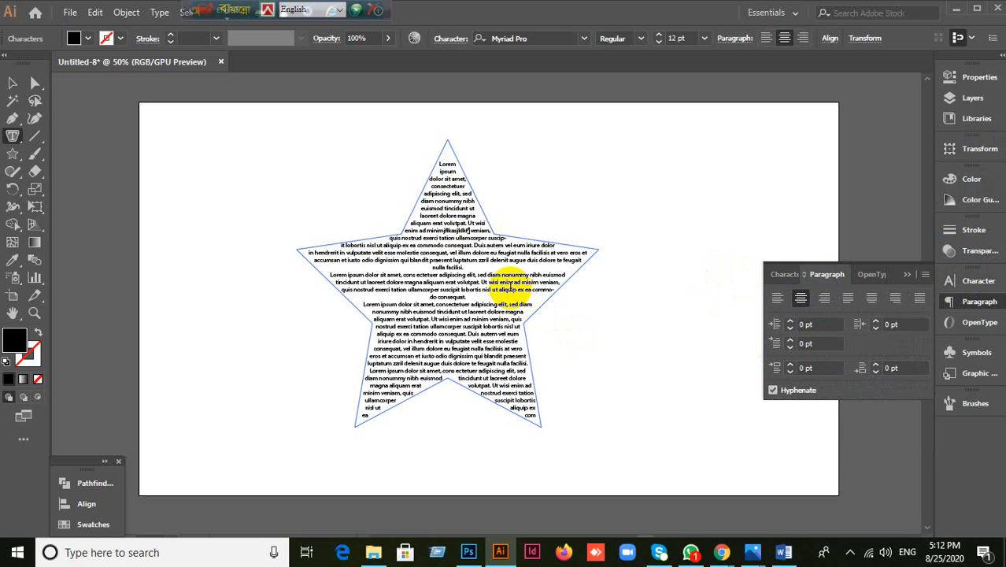
key(ctrl+a)
key(BackSpace)
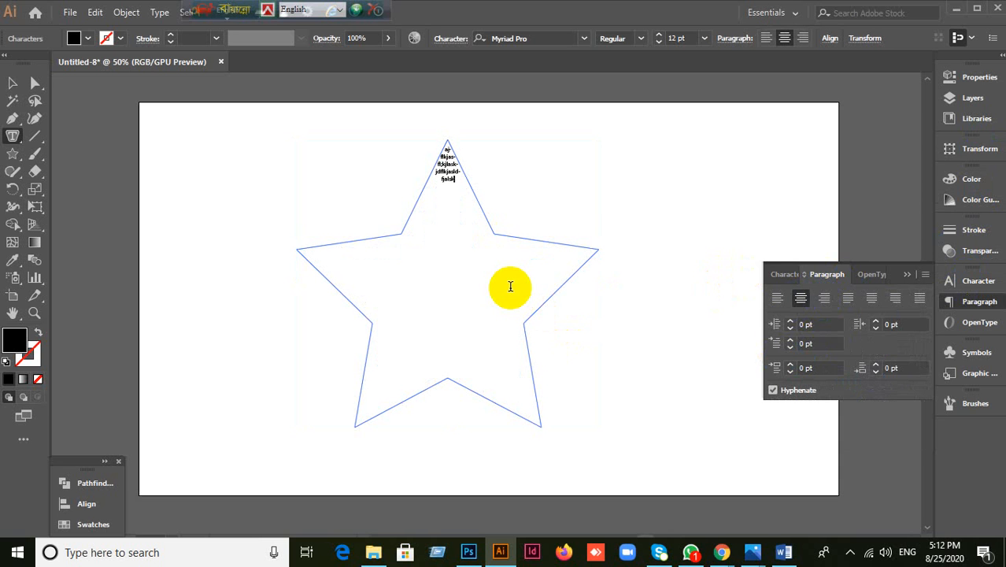
text(f[as]dflja'df'askdjf'askljfj)
click(13, 83)
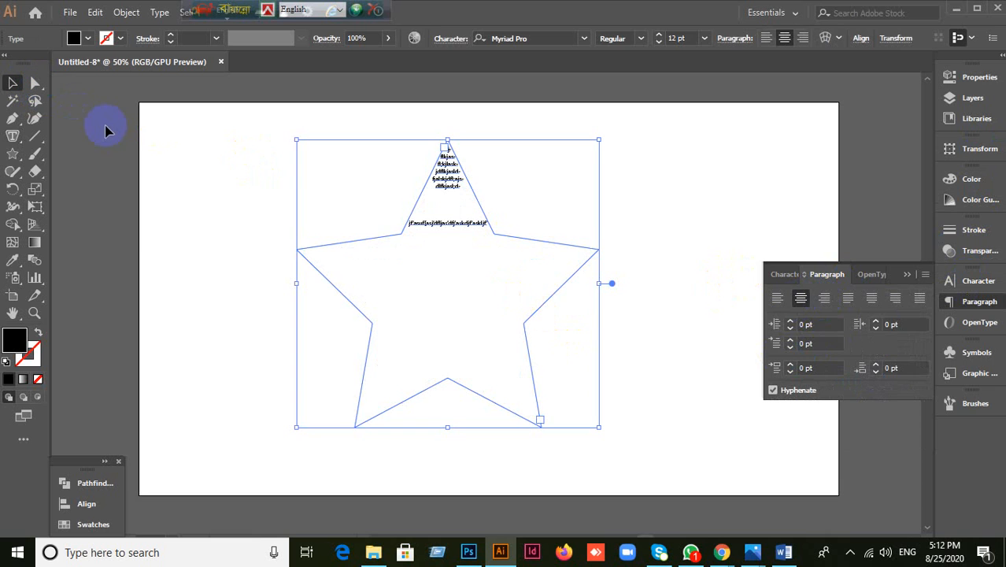
key(Delete)
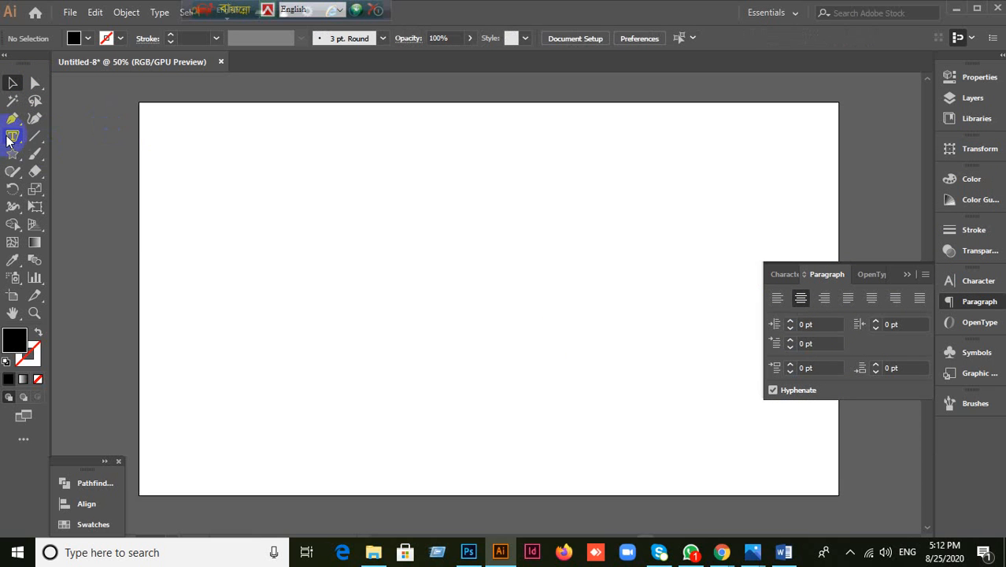
Step: Collapse the Paragraph panel and bring up the Rectangle tool's shape flyout
click(9, 137)
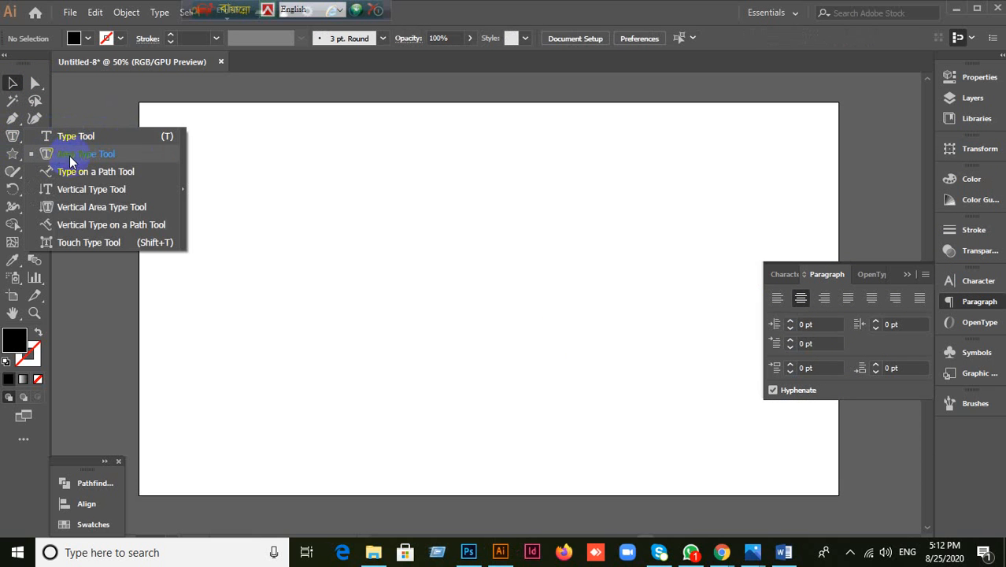
click(133, 153)
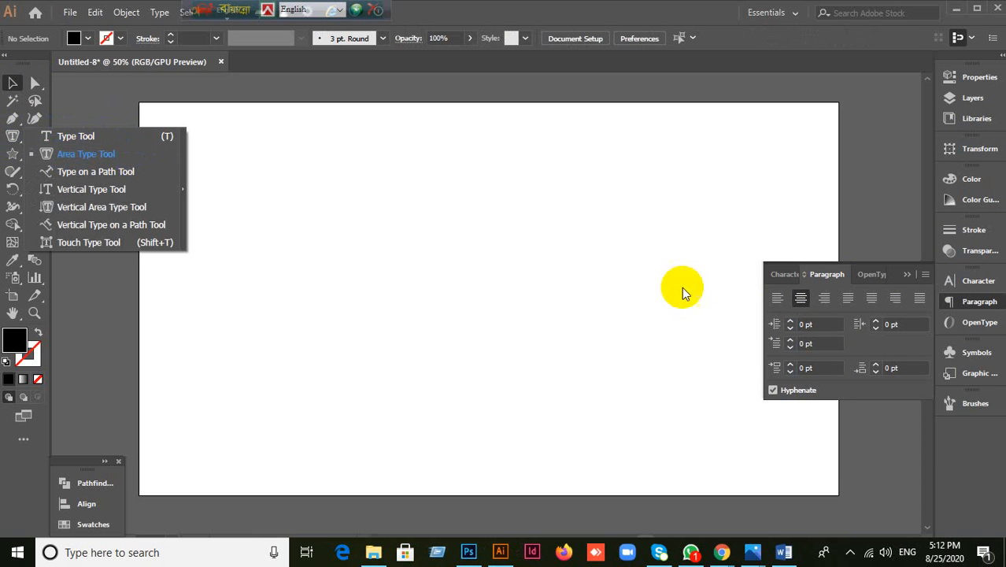
click(906, 277)
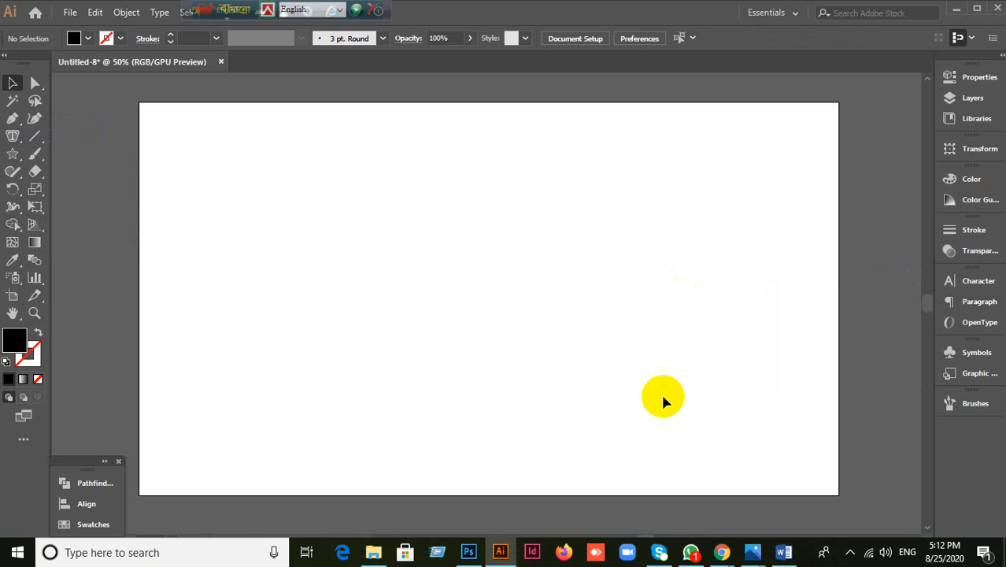
click(13, 137)
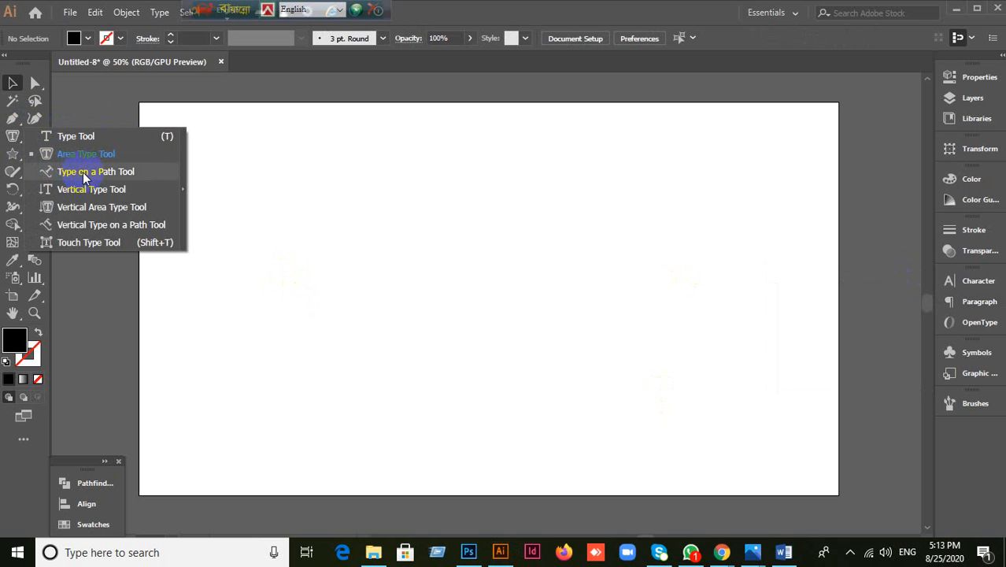
click(13, 155)
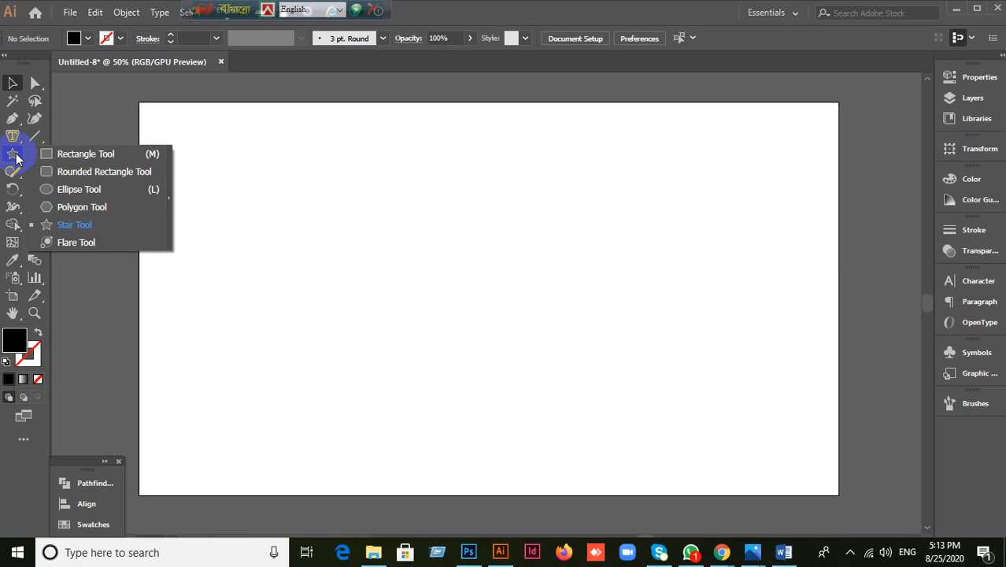
Step: Draw a large hexagon with the Polygon Tool in the upper-left of the artboard
click(68, 206)
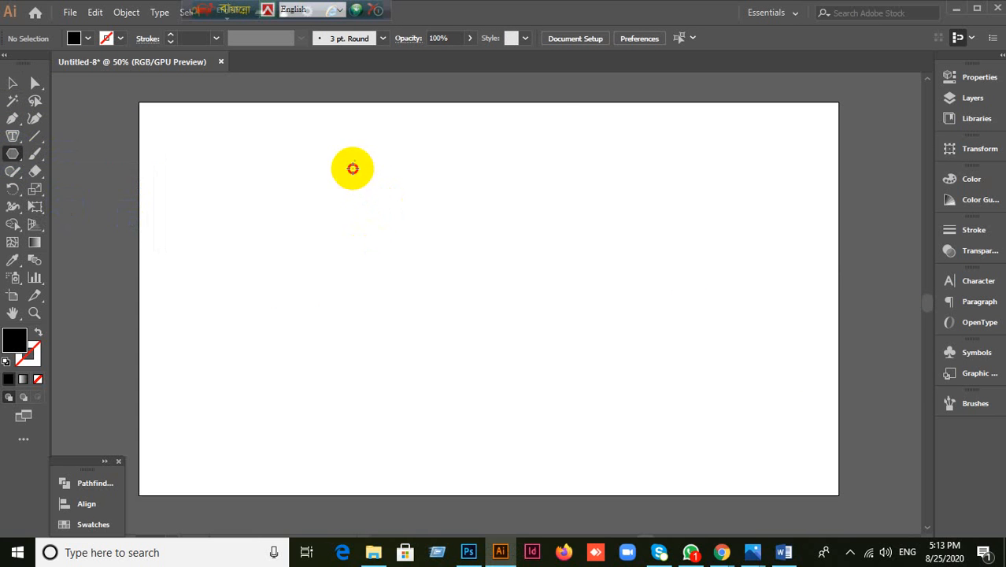
drag(350, 167, 303, 298)
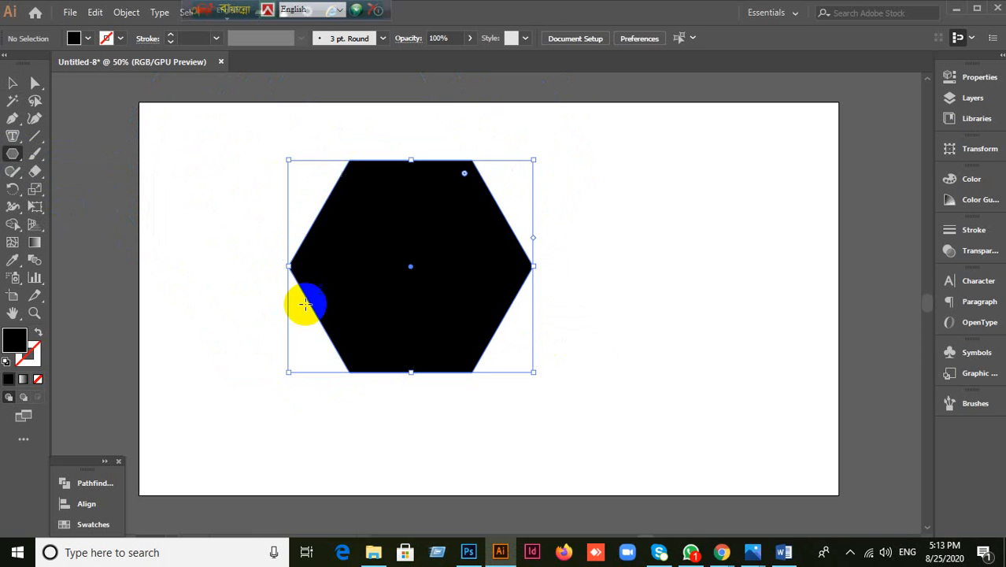
click(13, 154)
click(15, 154)
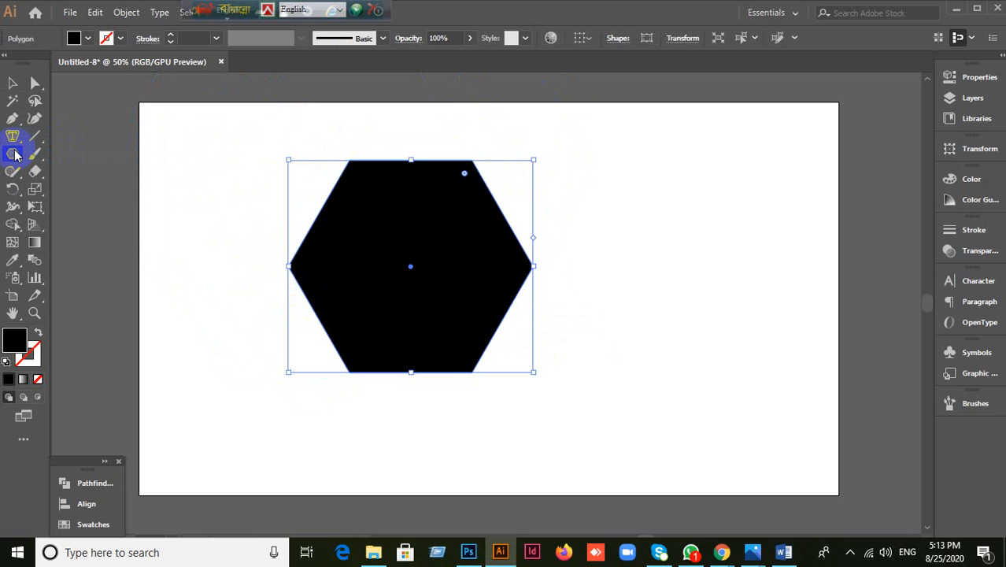
Step: Try area type inside the hexagon several times, undoing each back to the plain black hexagon
click(16, 136)
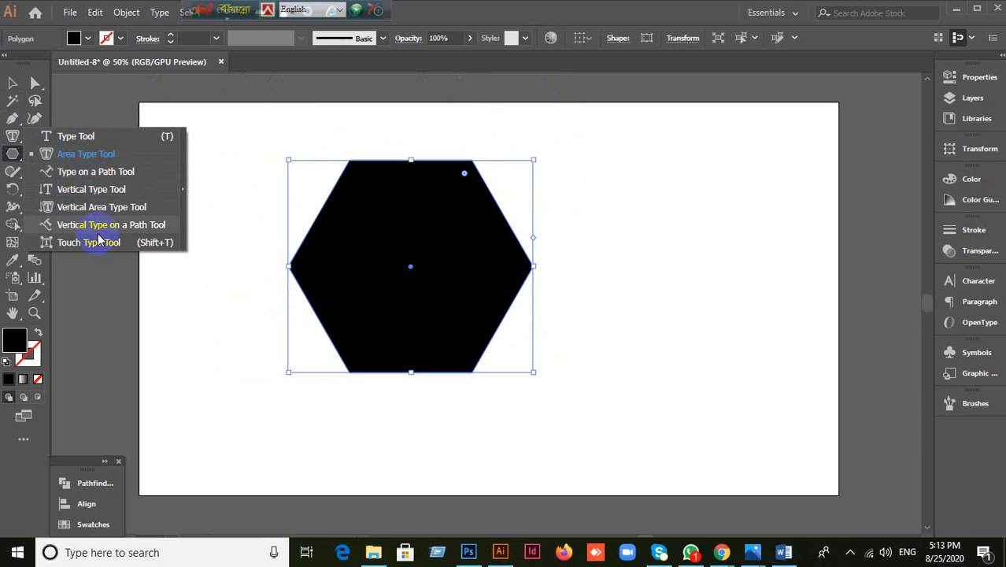
click(80, 155)
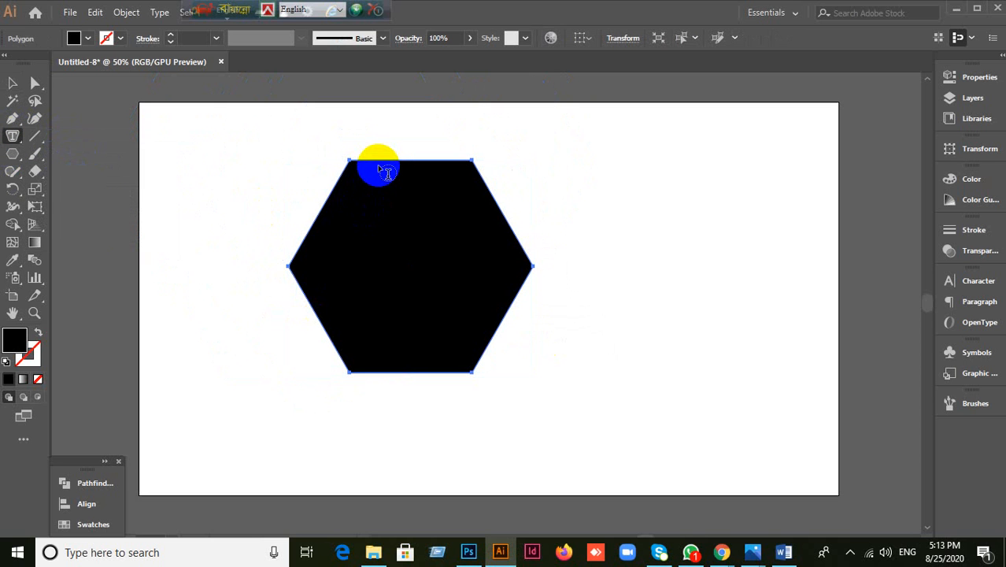
click(386, 228)
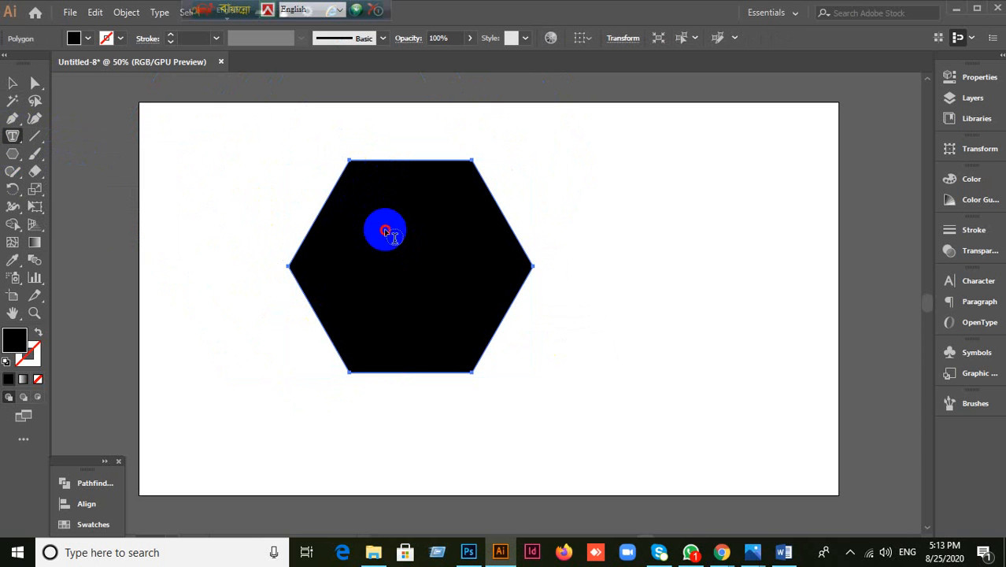
click(645, 302)
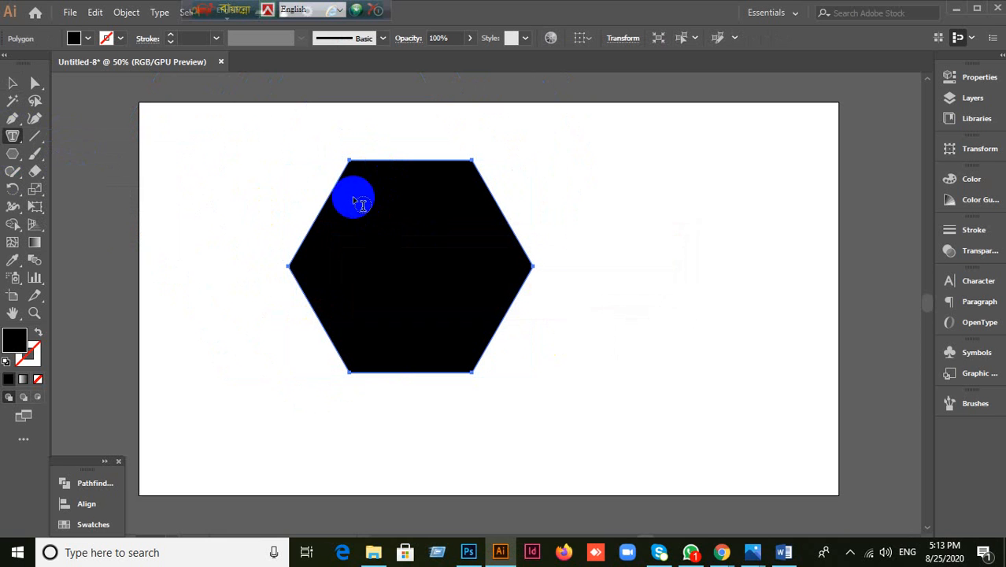
click(413, 161)
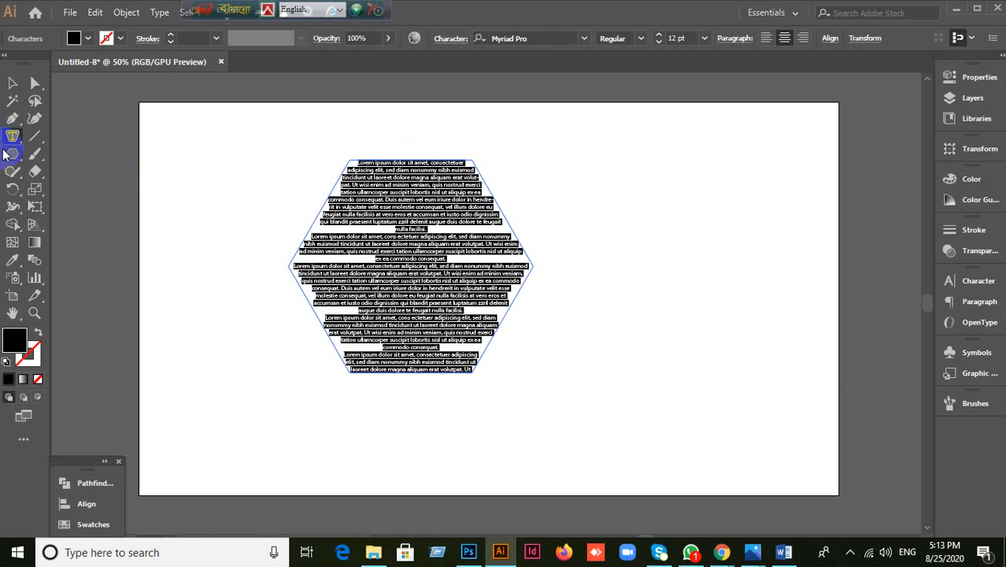
key(ctrl+z)
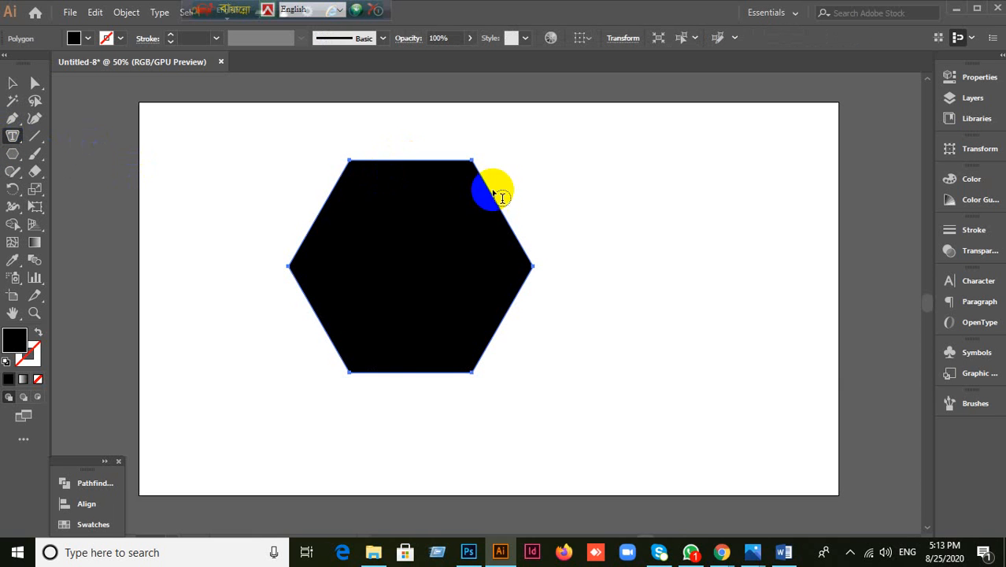
click(342, 203)
key(ctrl+z)
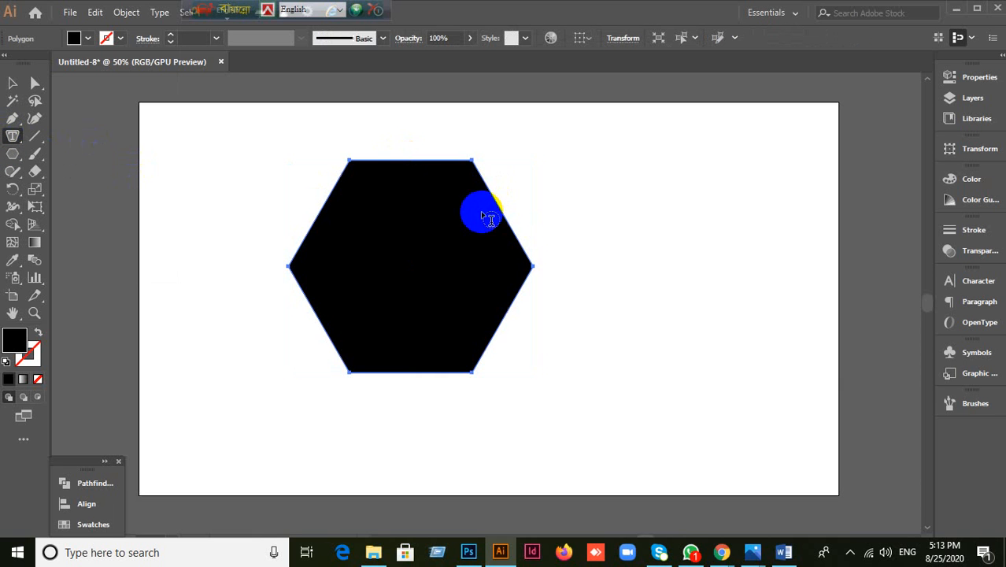
click(450, 164)
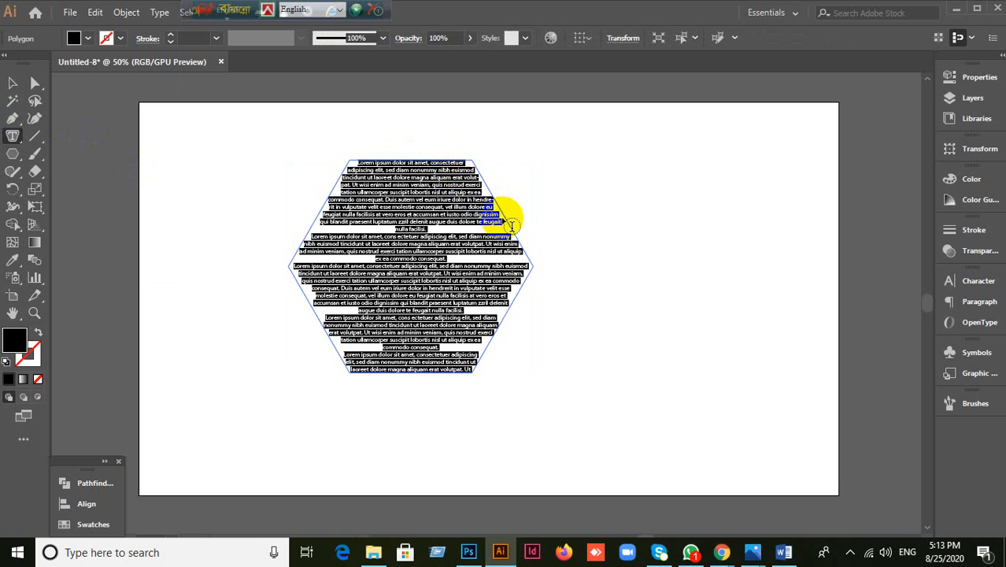
key(ctrl+z)
click(405, 163)
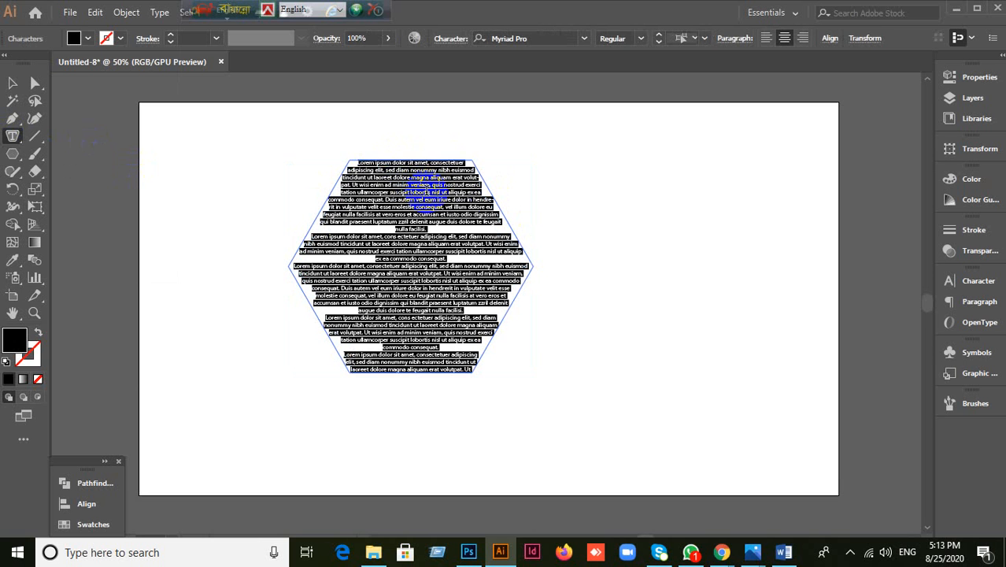
key(ctrl+z)
click(14, 138)
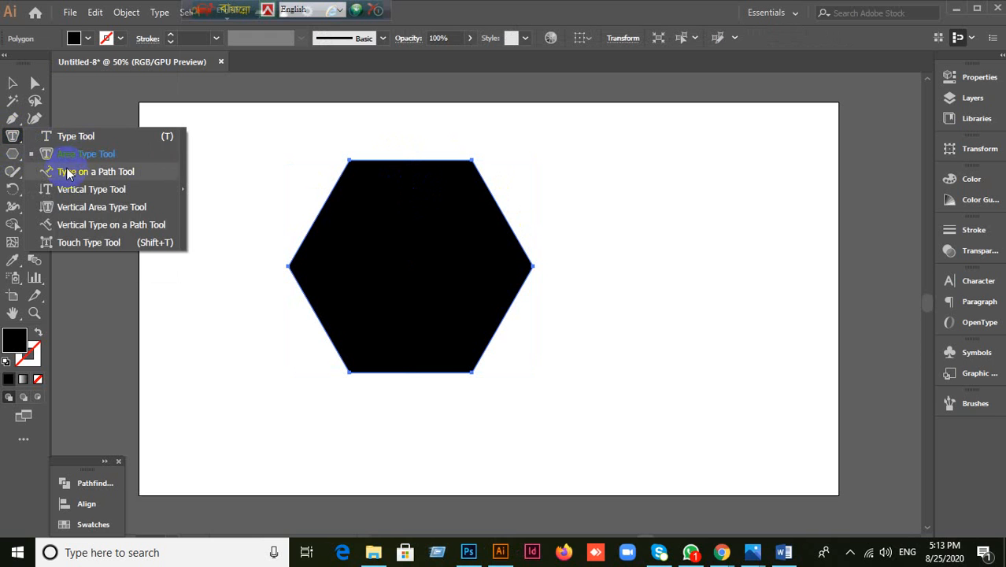
Step: Run Lorem ipsum text around the hexagon's outline with Type on a Path, and show its Character settings
click(74, 174)
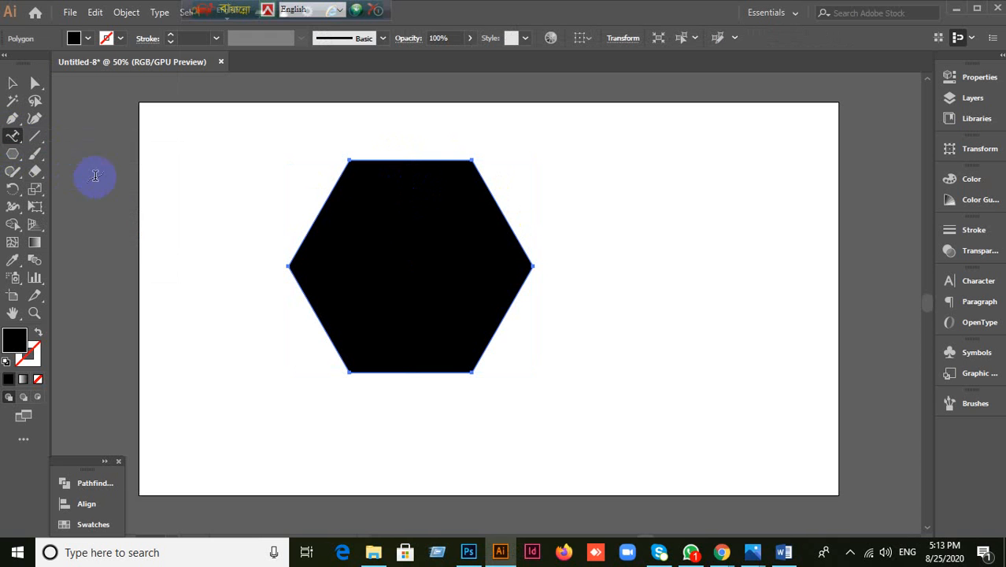
click(424, 159)
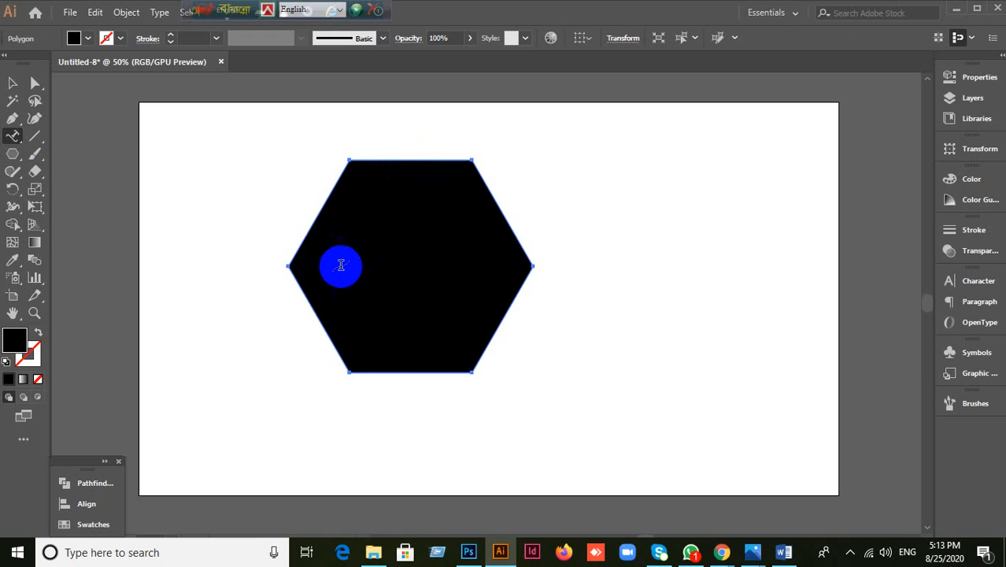
click(13, 136)
click(73, 172)
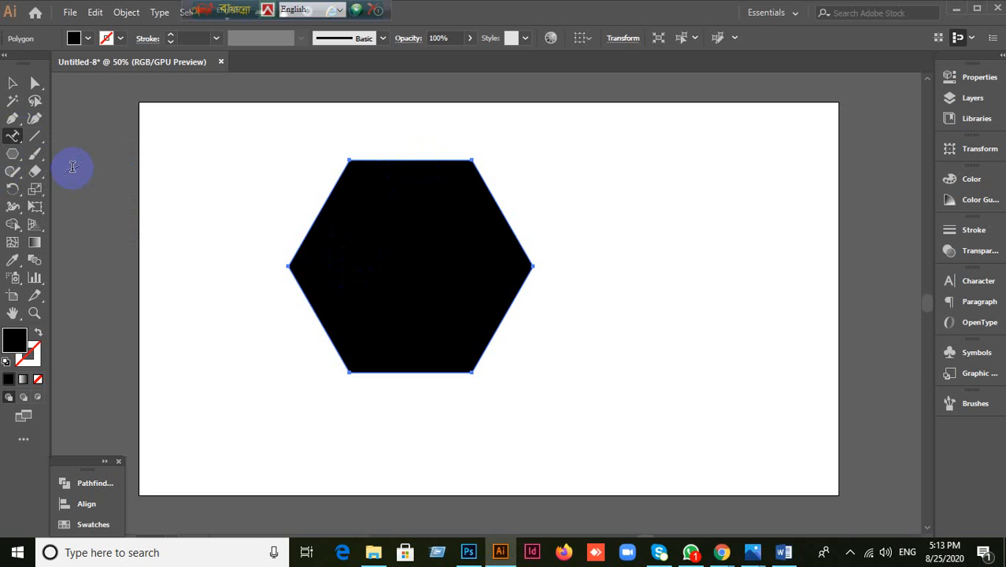
click(366, 174)
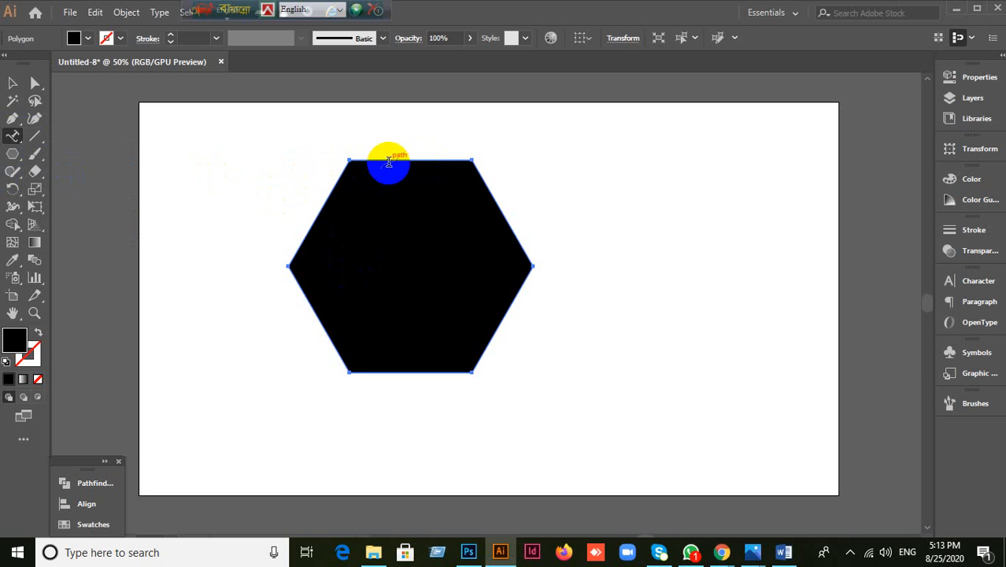
click(400, 244)
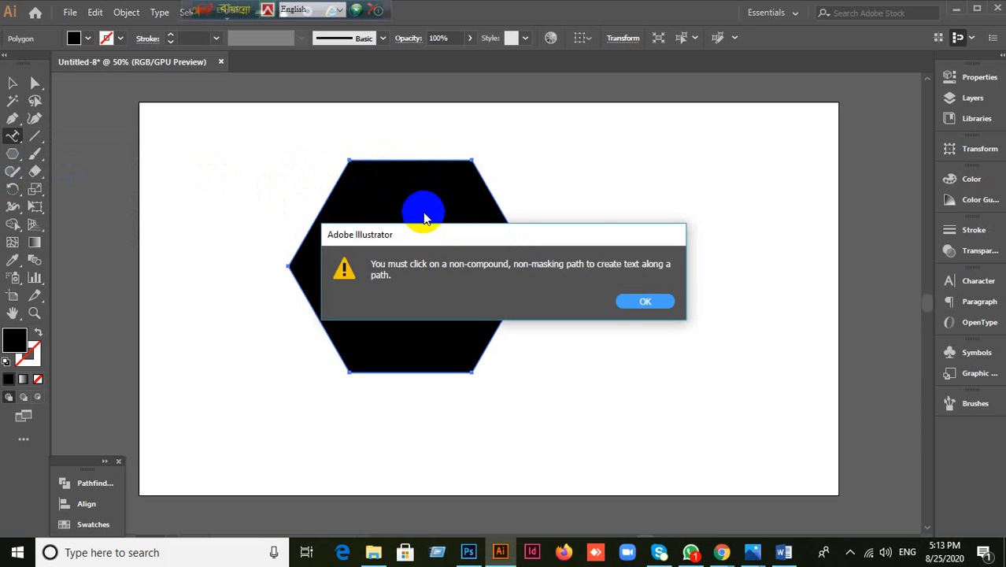
click(644, 299)
click(401, 162)
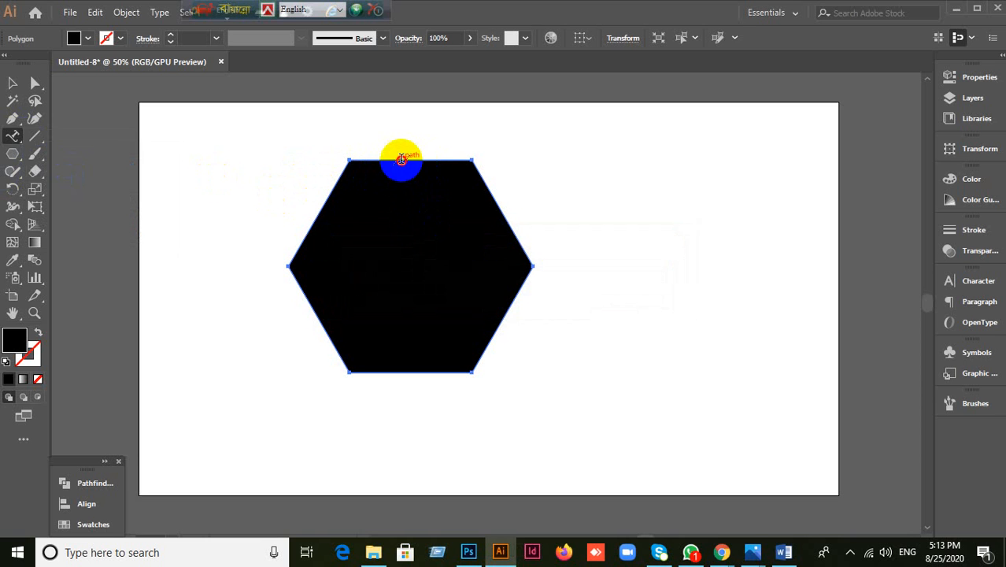
click(299, 253)
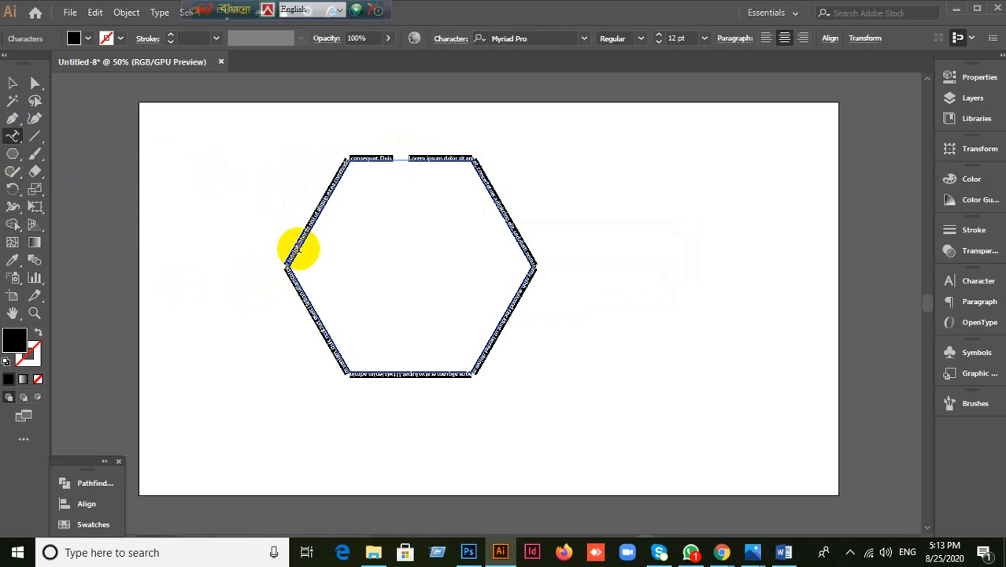
click(974, 281)
Step: Set the hexagon path text's font size to 15 pt, after trying 40 pt and 10 pt
click(818, 339)
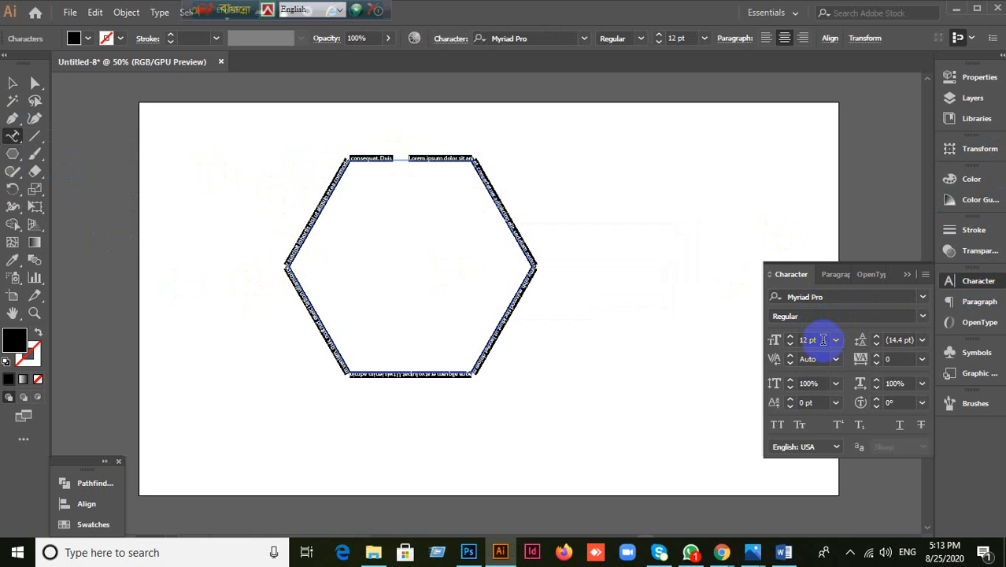
text(4)
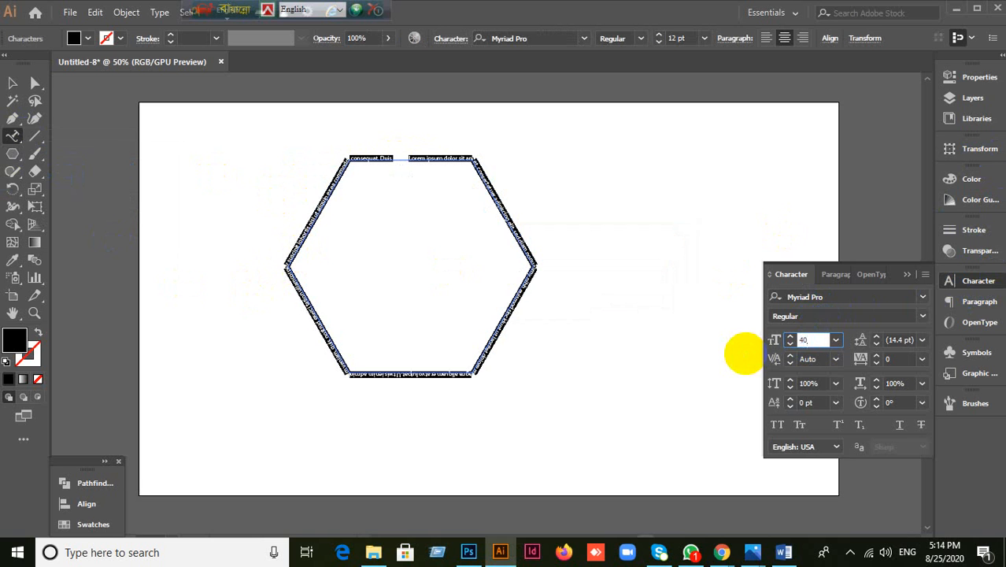
text(0)
key(Return)
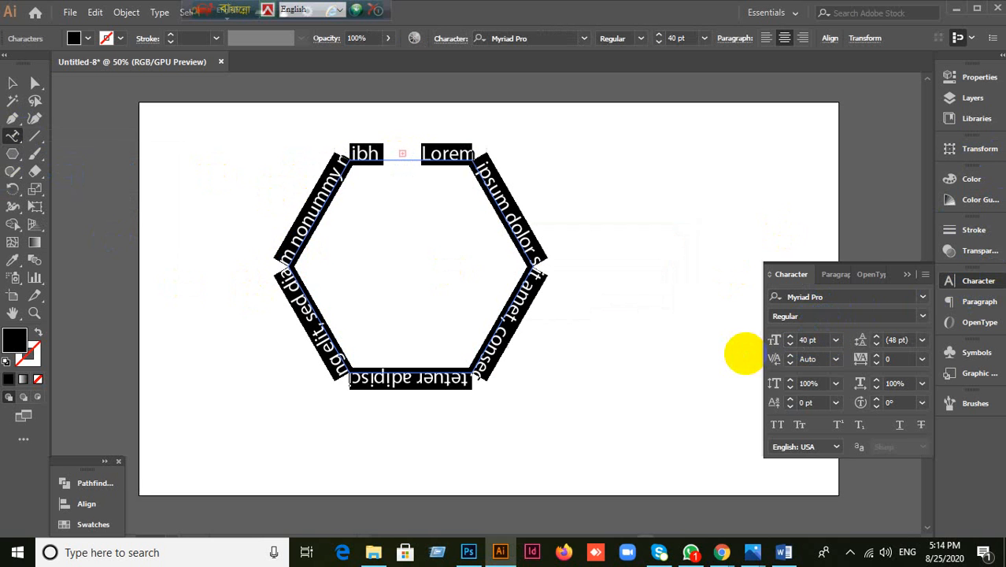
click(815, 340)
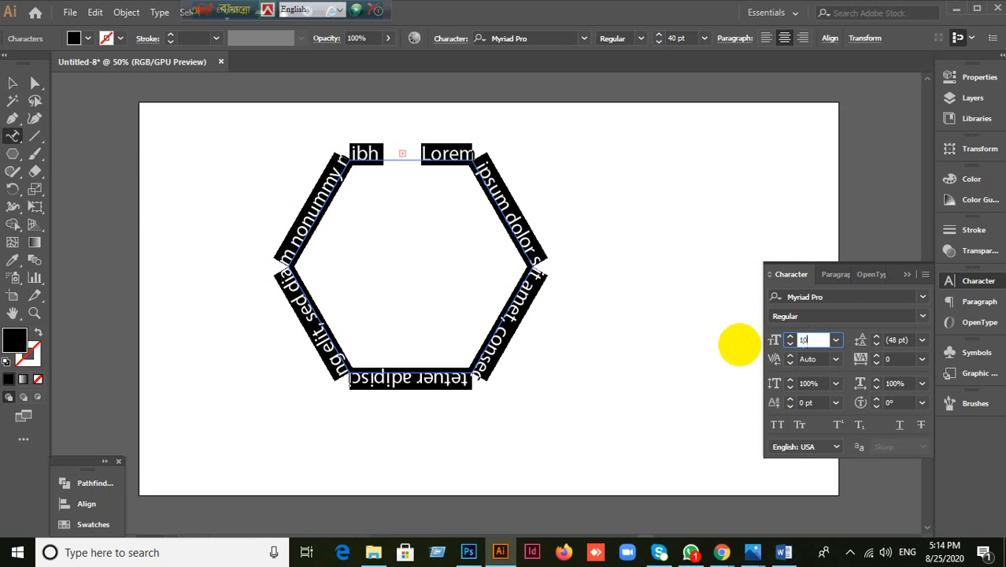
key(Return)
click(814, 347)
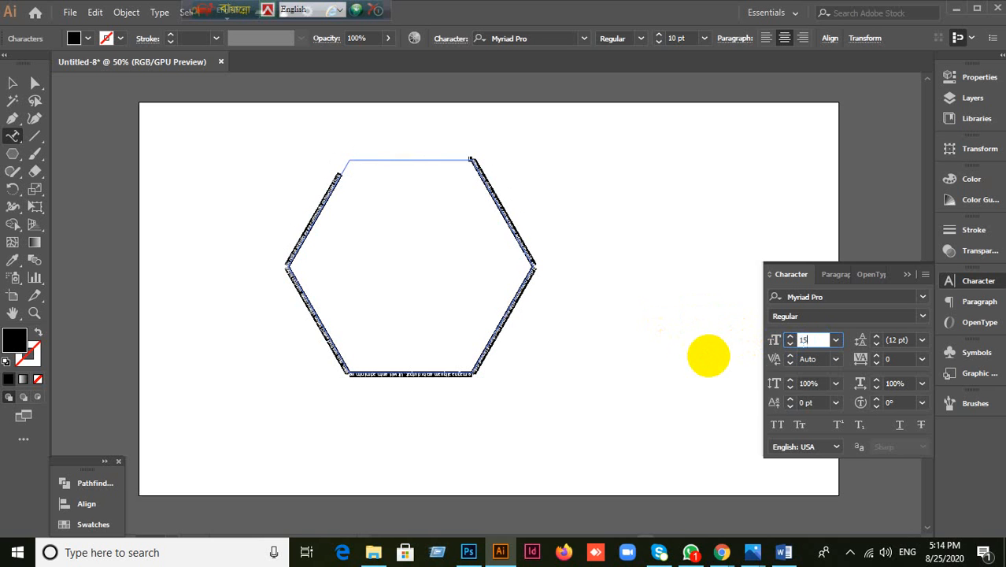
key(Return)
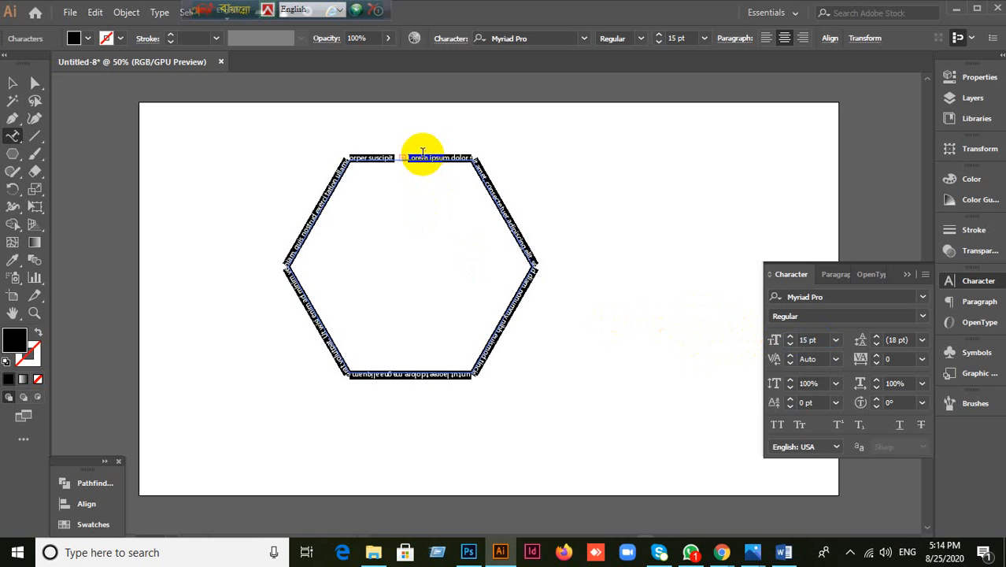
Step: Clear the hexagon's path text and type a new run of random letters along it
drag(423, 153, 525, 367)
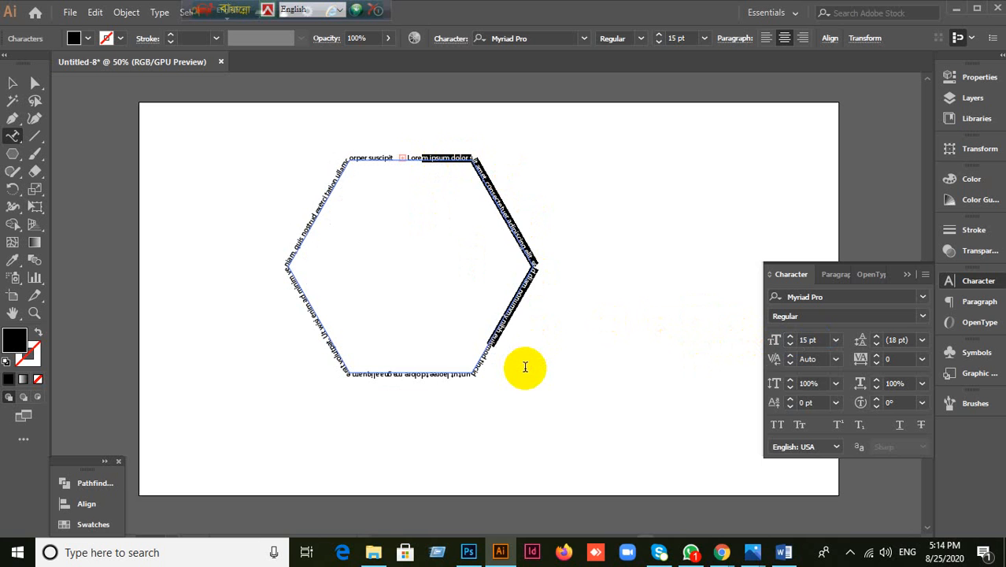
text(skjlkfjlaskjdlfjlaskjdf)
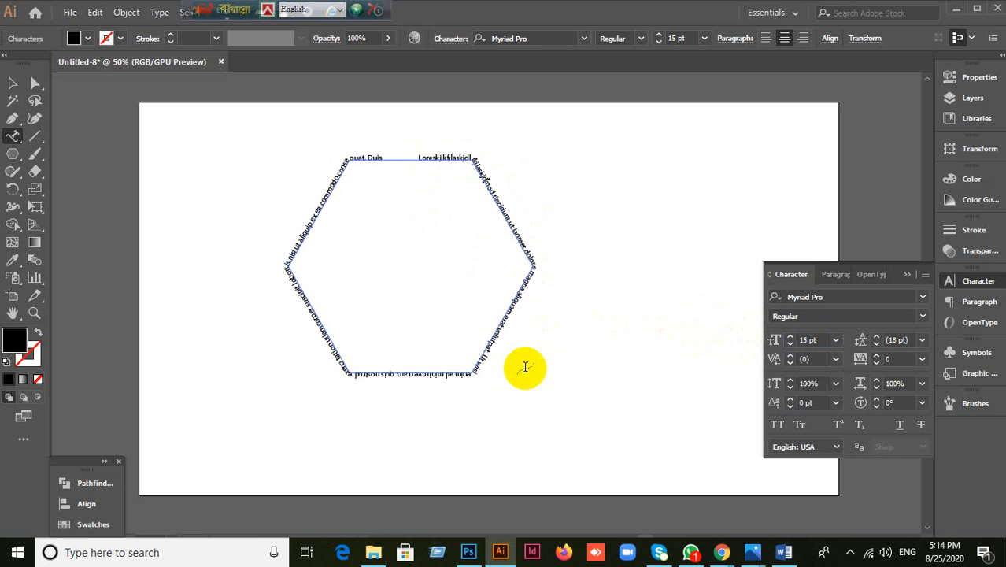
key(ctrl+a)
key(BackSpace)
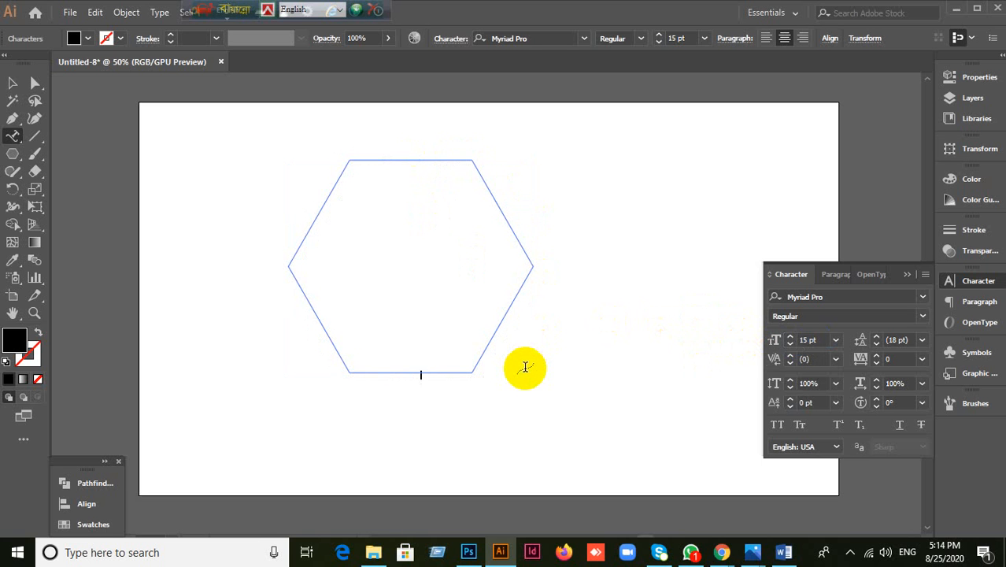
text(jfkslkfjlkasjkdf;lkas;jkdflkasjdkfjlaksdjflkasjdklfj;askdlfjaskdjfkasldjf)
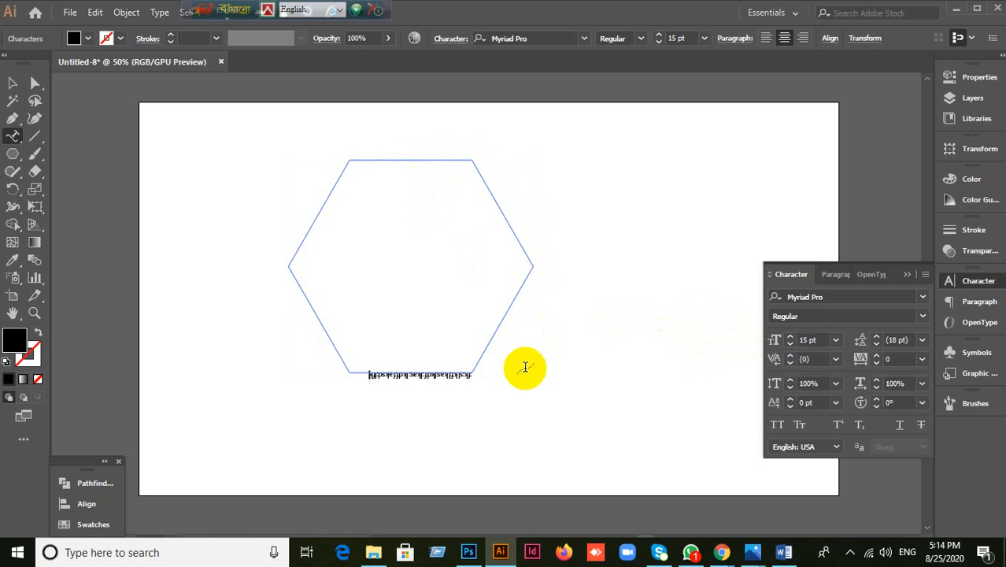
text(kasdlkfaslkf;jslkgjkfdsjglkdfjgfdjglsldkfjgl)
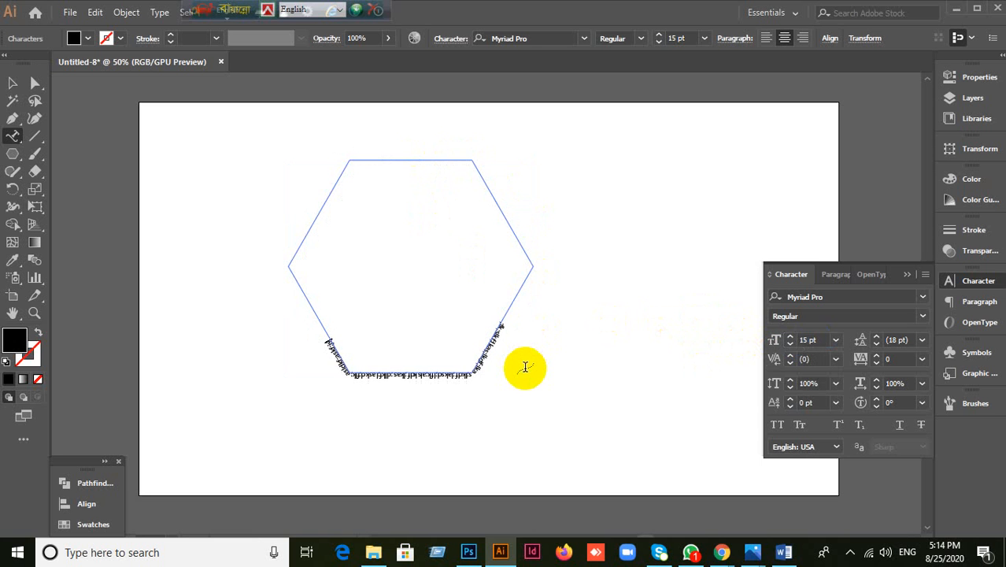
text(ksdfjg;lksdjfg;dlsfjg;lkjdf;gkjfgjk;sdfhjg;dfkjg'klsdfjgl)
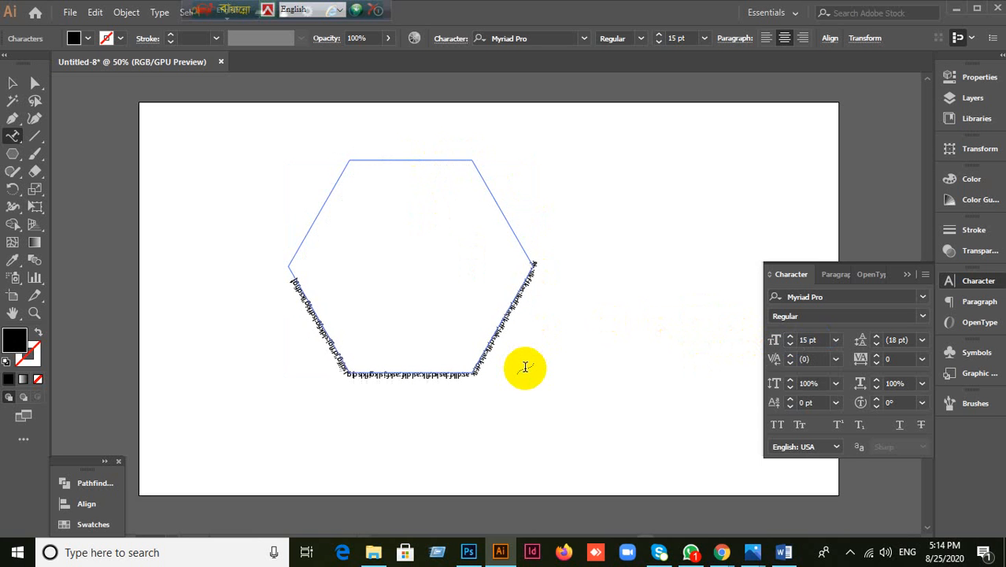
text(sdfkjglksdfjglkdsfjgklsdjfglkjsdfglkjsdfg)
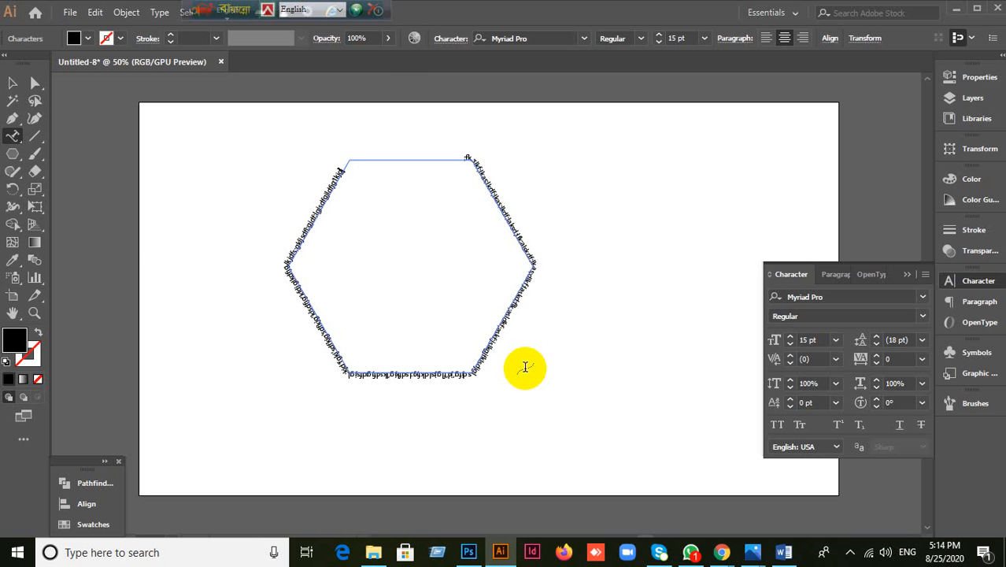
Step: Draw a circle with the Ellipse Tool to the right of the hexagon
click(12, 82)
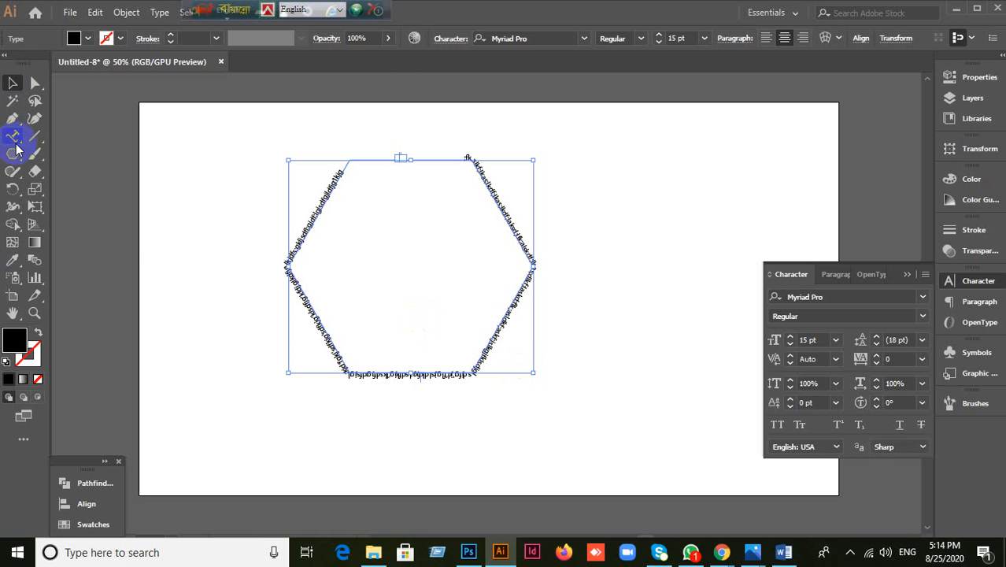
drag(12, 153, 55, 189)
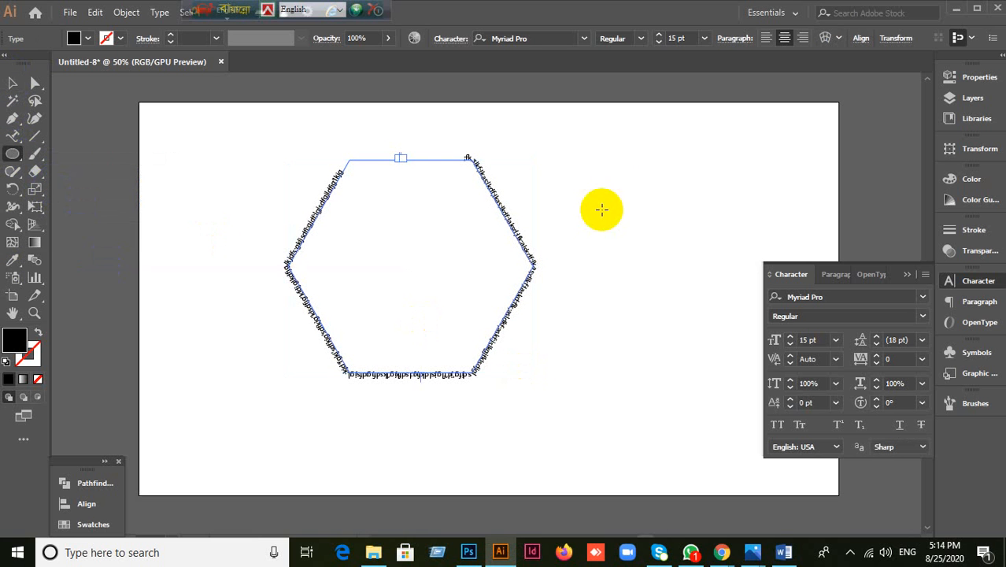
drag(608, 178, 767, 333)
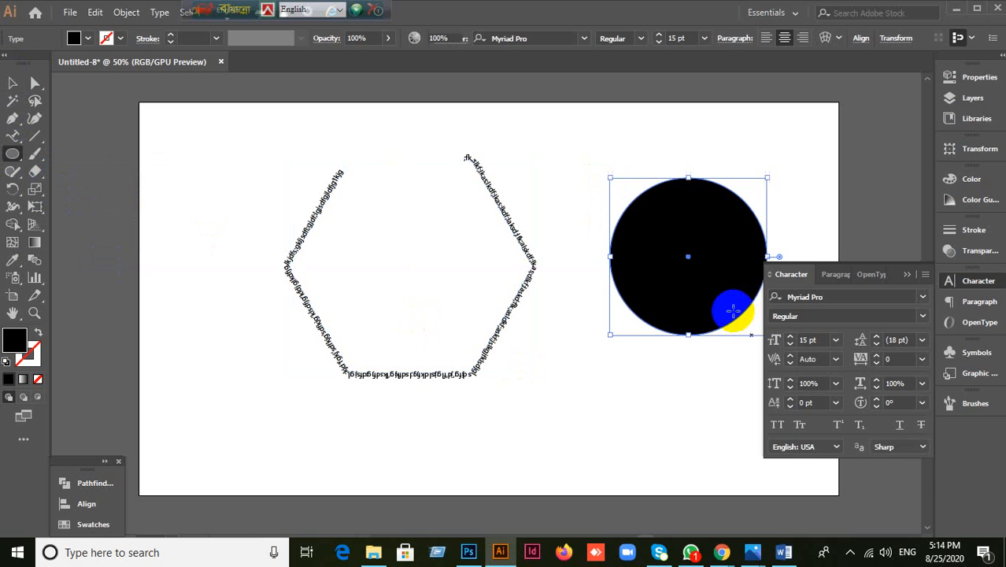
Step: Swap the circle's fill and stroke so it has no fill and a black outline
click(907, 274)
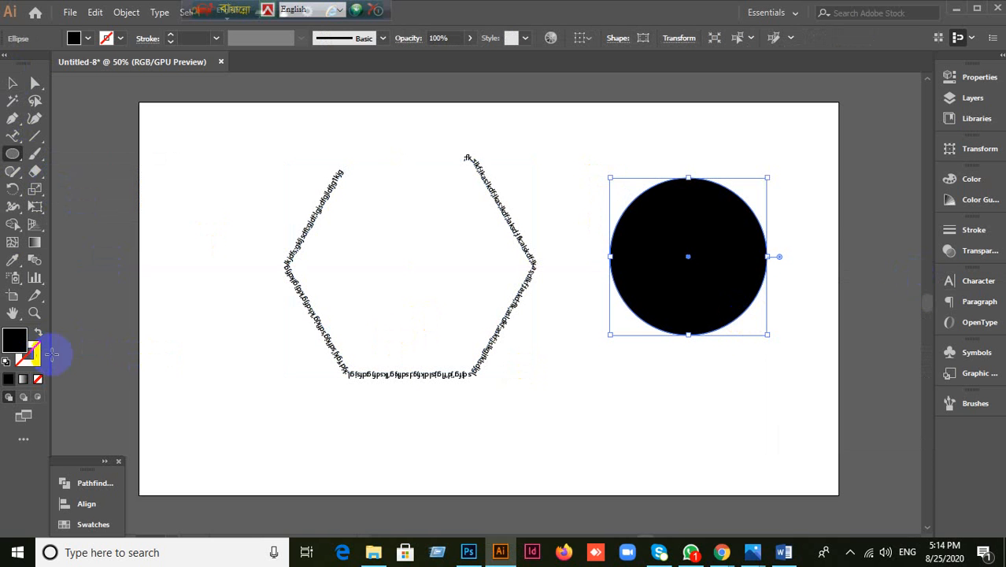
click(37, 334)
click(28, 354)
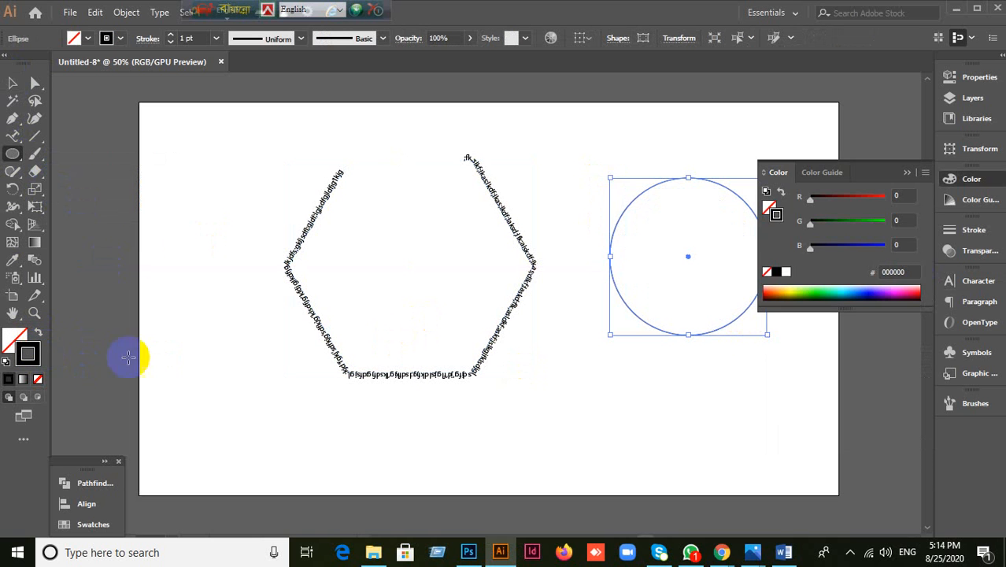
drag(15, 144, 95, 179)
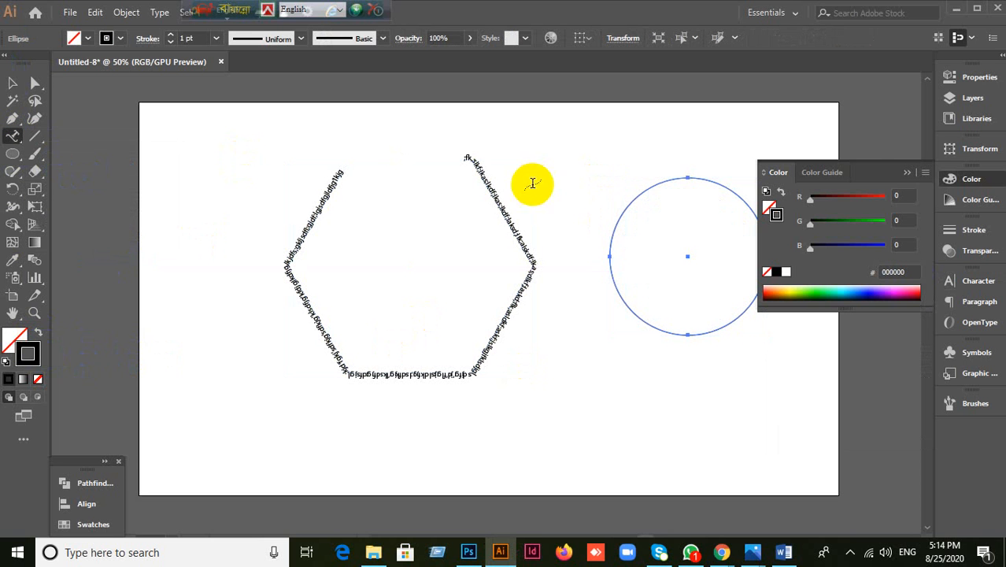
click(907, 173)
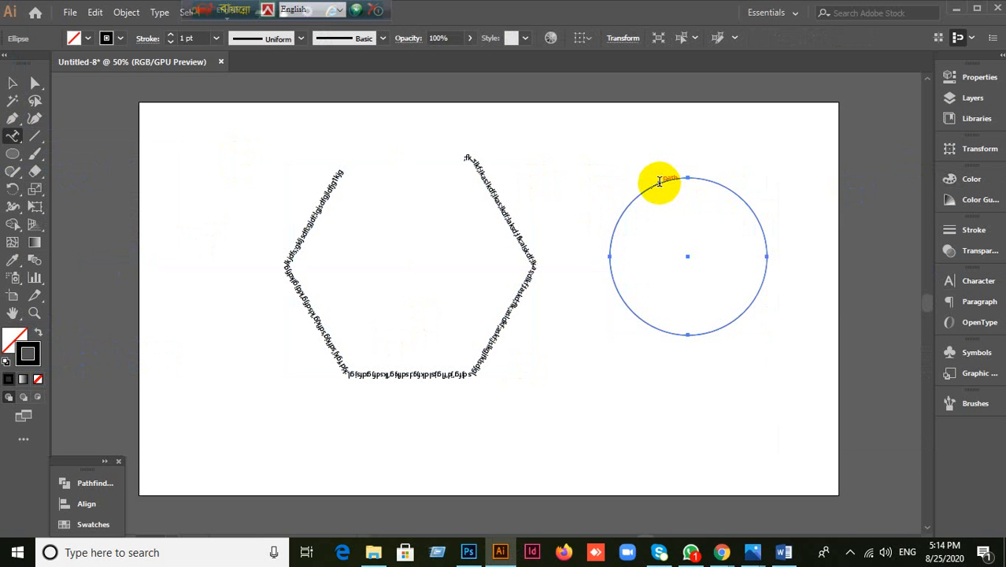
Step: Type random letters around the circle, then delete the circle text and select the hexagon text
click(660, 182)
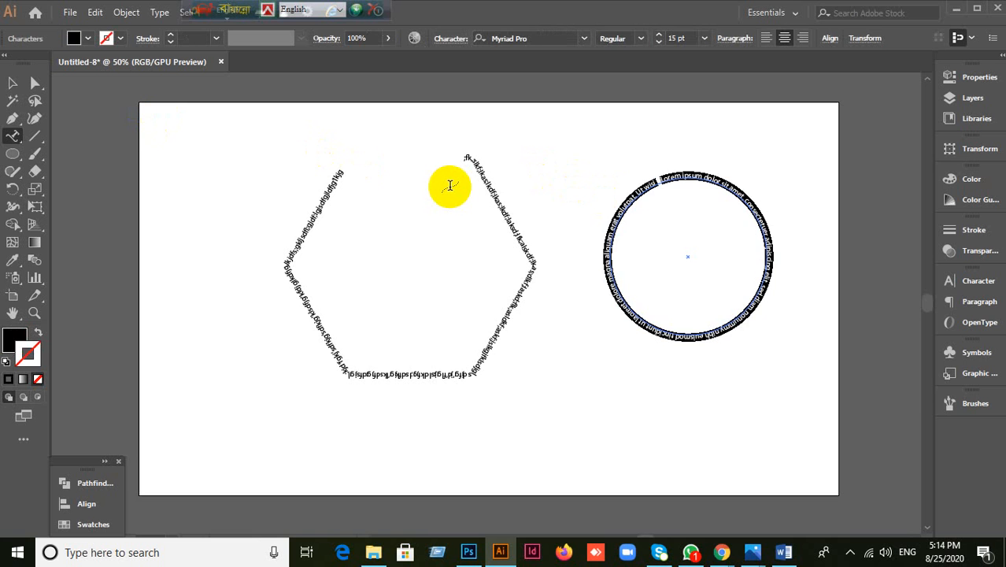
text(gf)
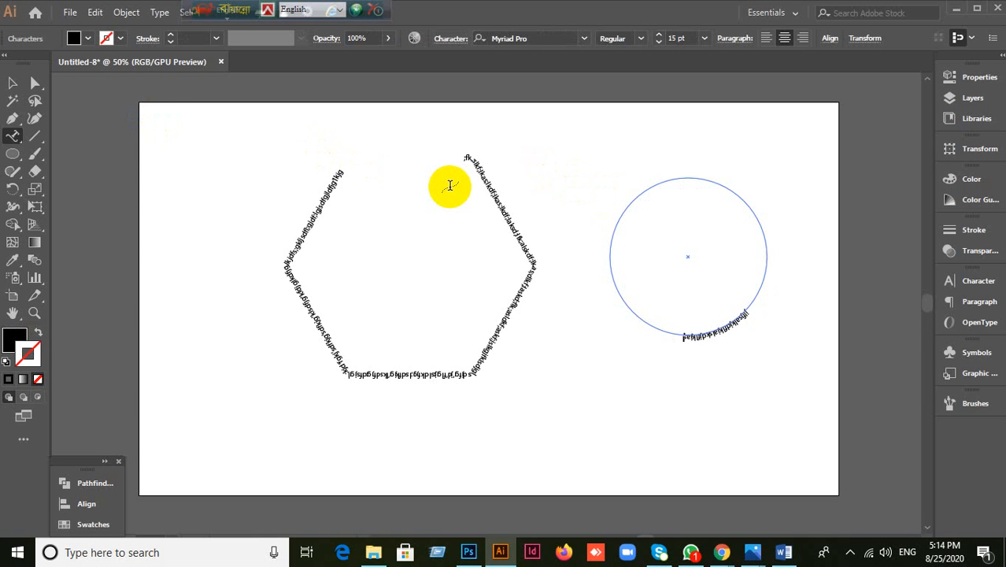
text(sdfjksdfjklsdjfklsdjfklsdjfkljsdfkl)
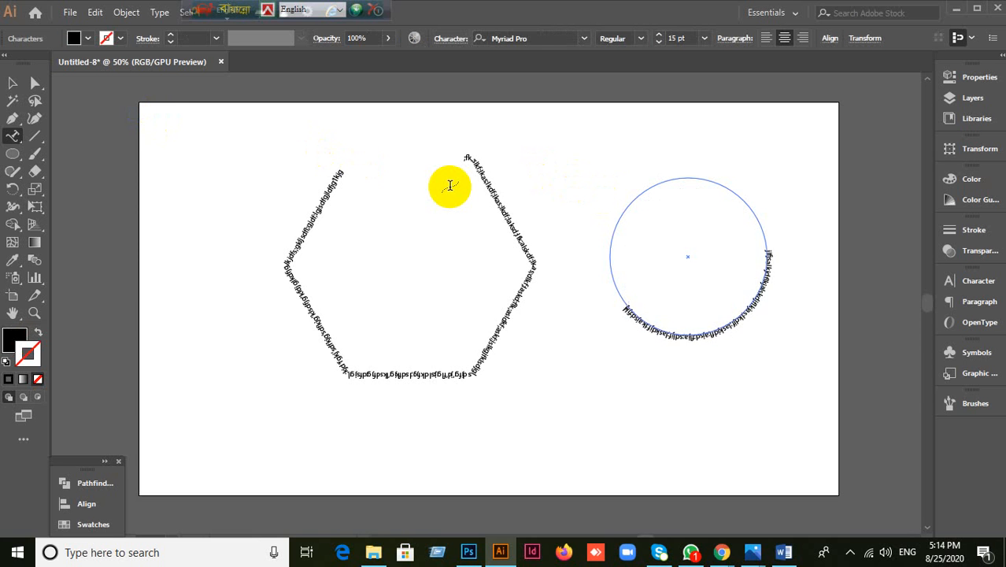
text(sdjfklsdjfkljsdfklsdjfklsdf)
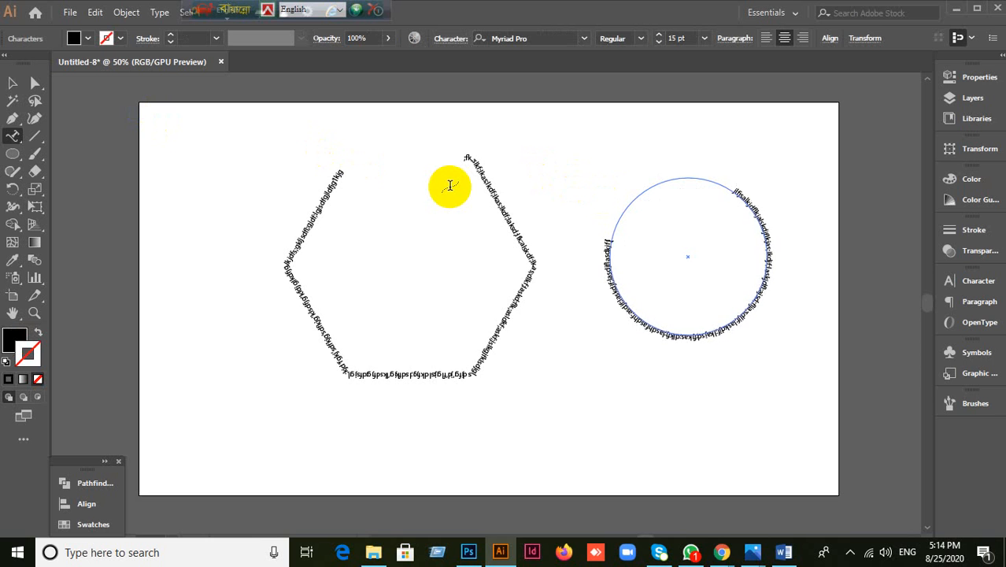
text(jsdfkl)
click(13, 83)
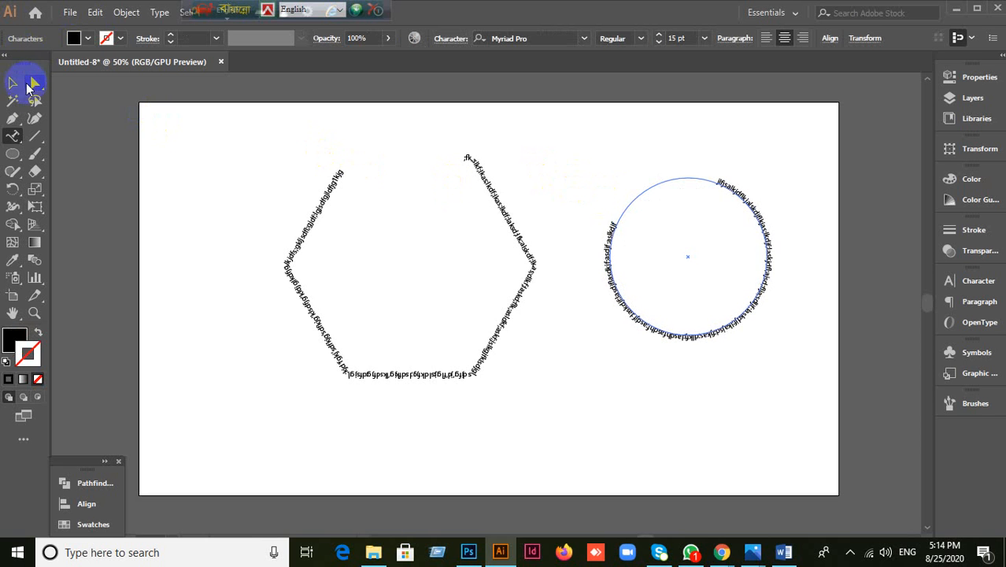
key(Delete)
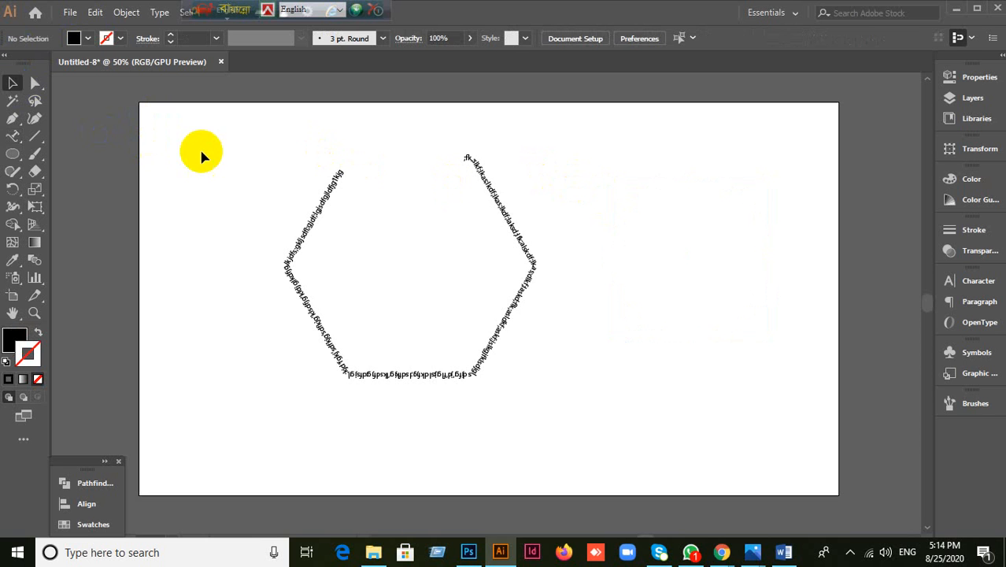
drag(216, 152, 584, 384)
Step: Delete the hexagon text, then browse the type and shape tool groups
key(Delete)
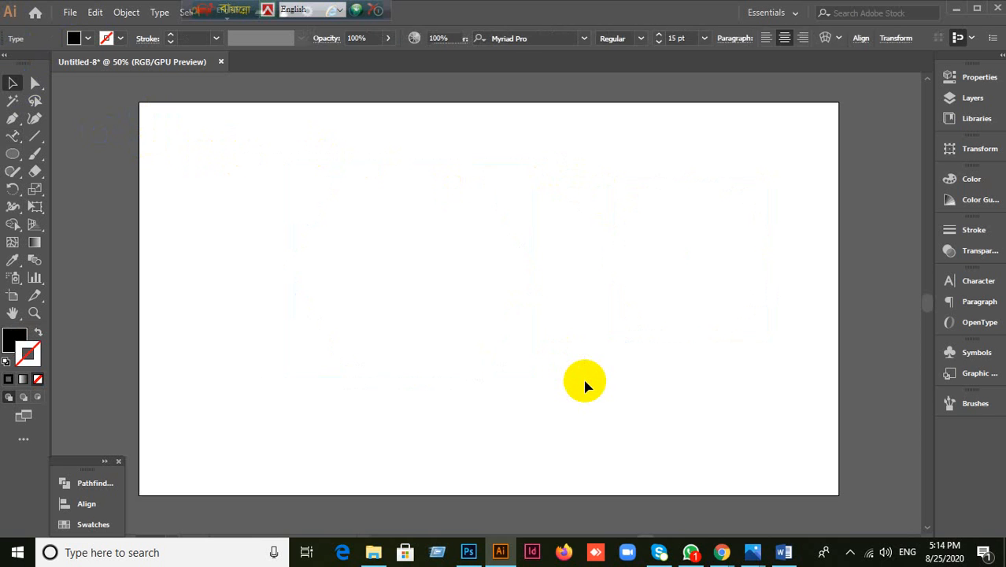
click(14, 137)
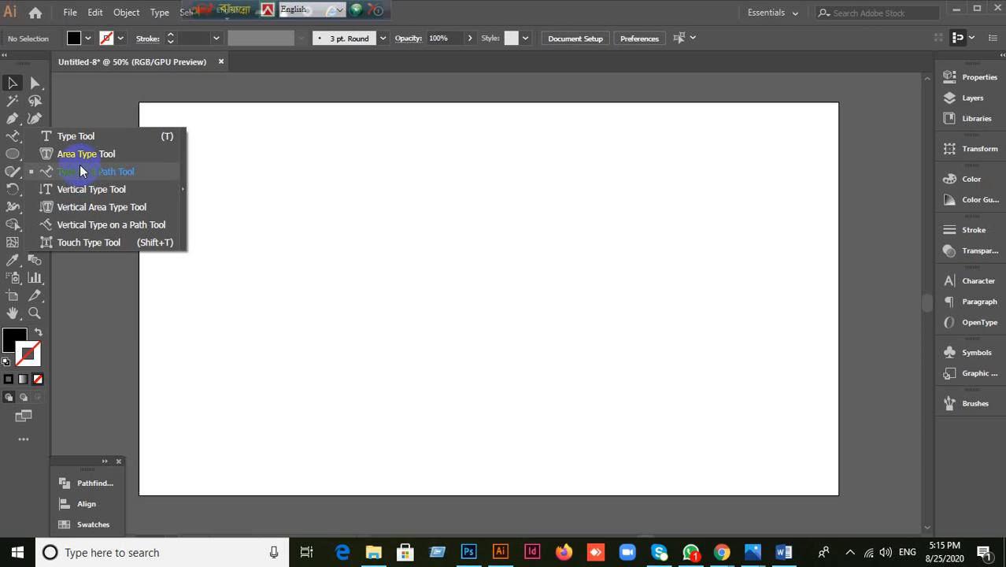
click(12, 154)
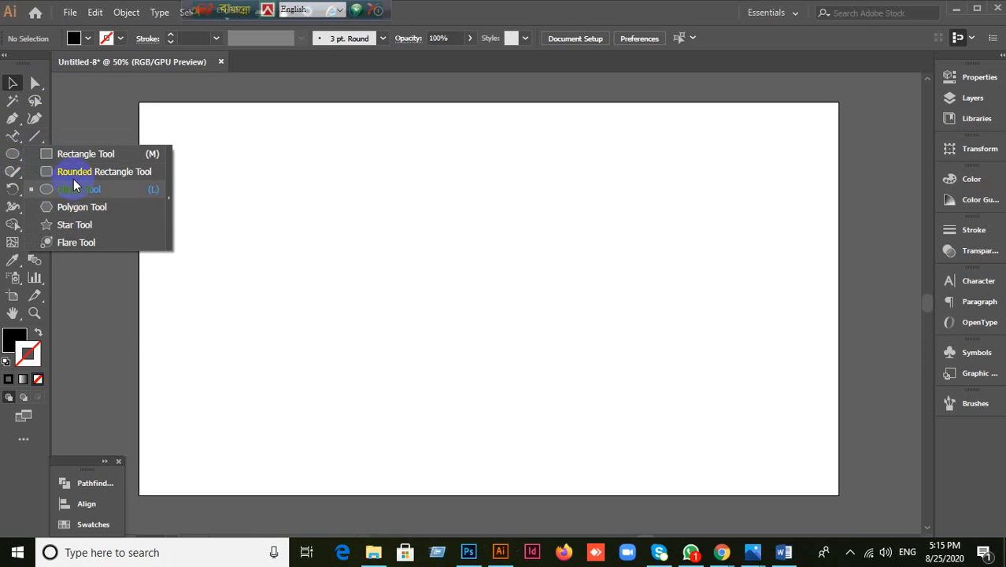
click(13, 136)
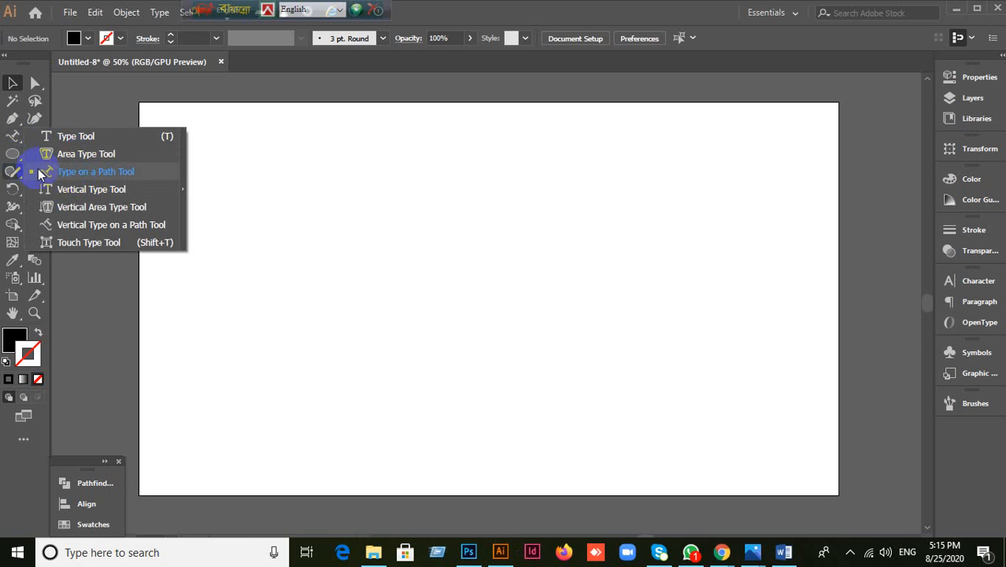
click(14, 156)
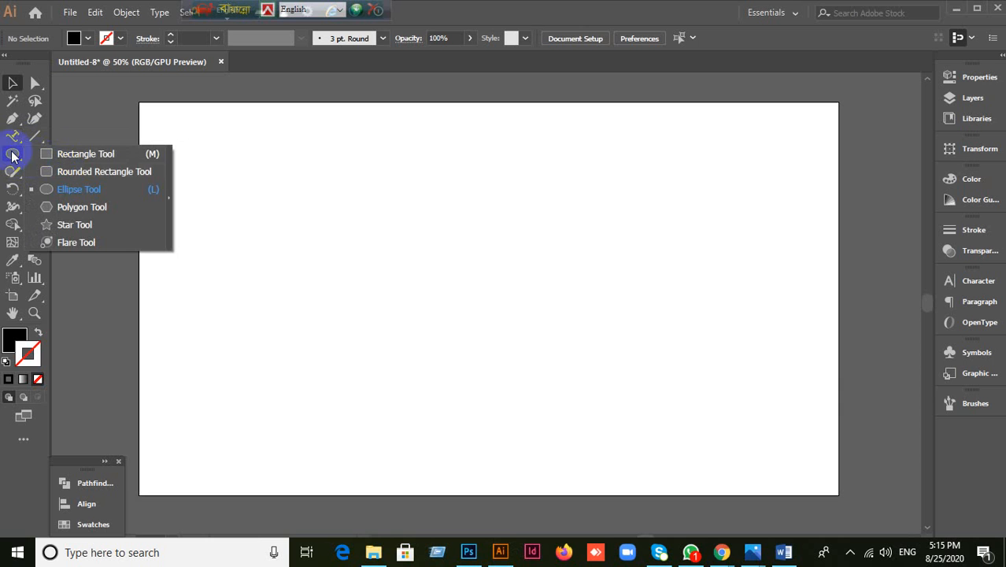
click(12, 136)
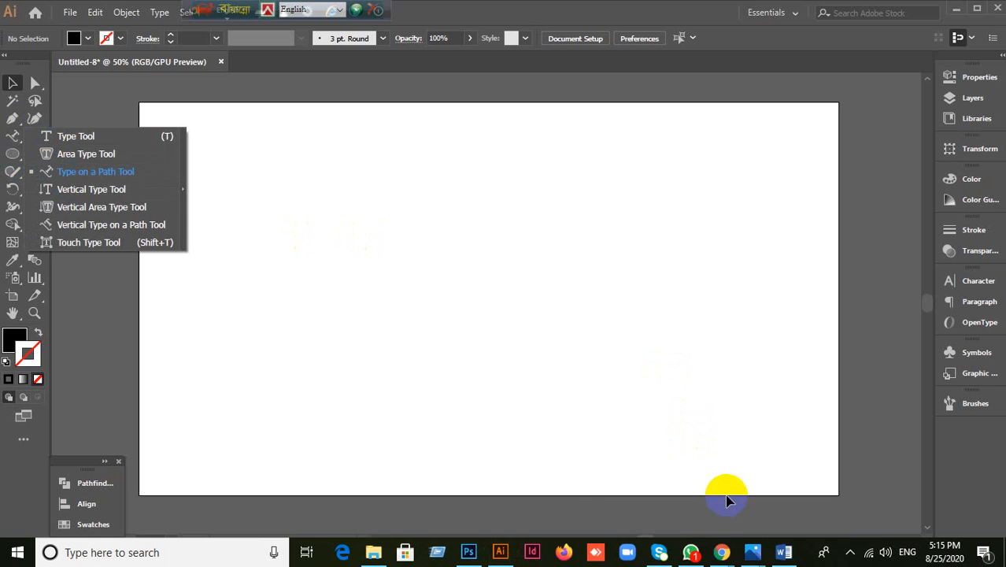
Step: Admit the waiting participant into the Google Meet call and return to Illustrator
click(723, 553)
click(670, 520)
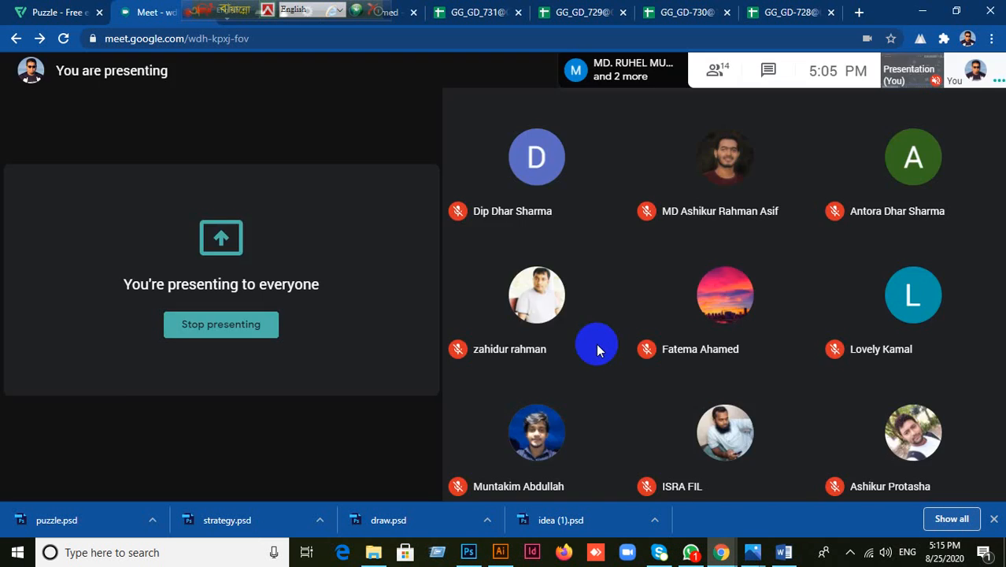
click(651, 319)
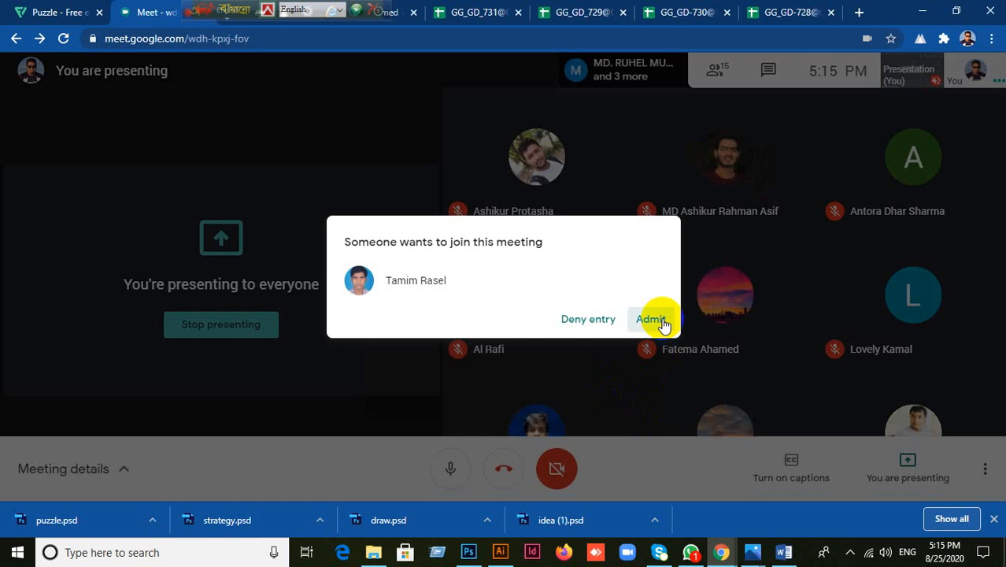
click(498, 551)
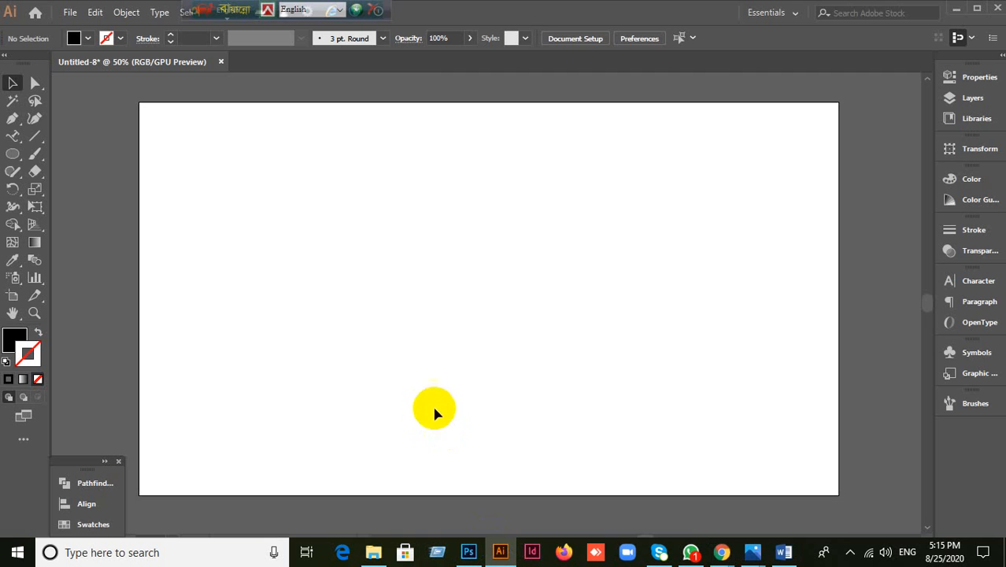
Step: Type a vertical column of random letters near the artboard top with the Vertical Type Tool
click(11, 136)
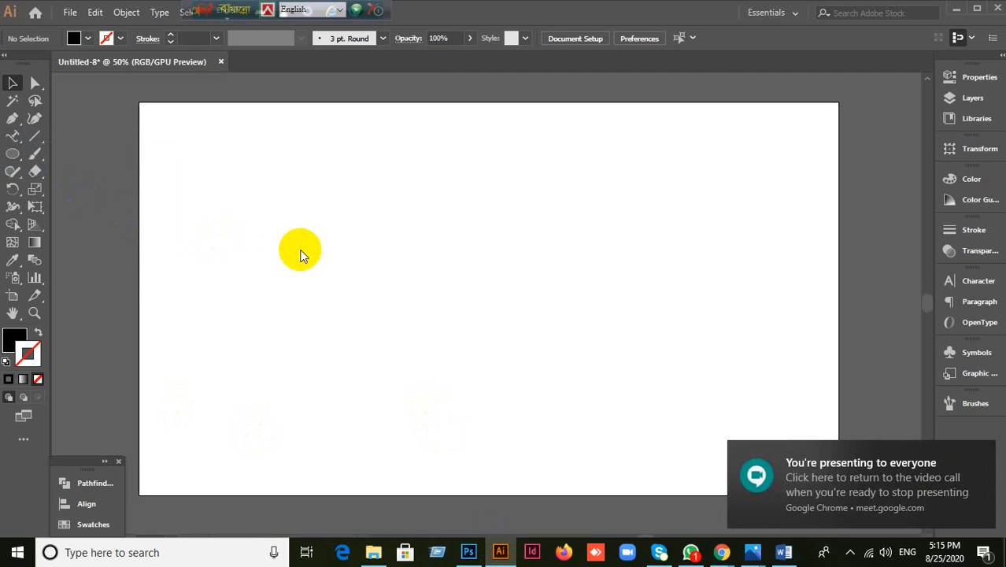
key(t)
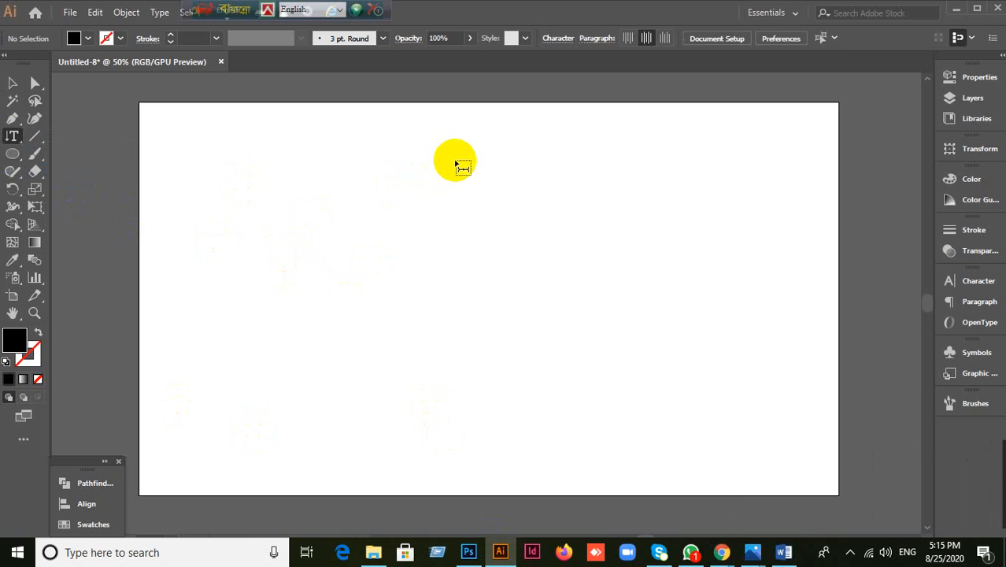
click(454, 157)
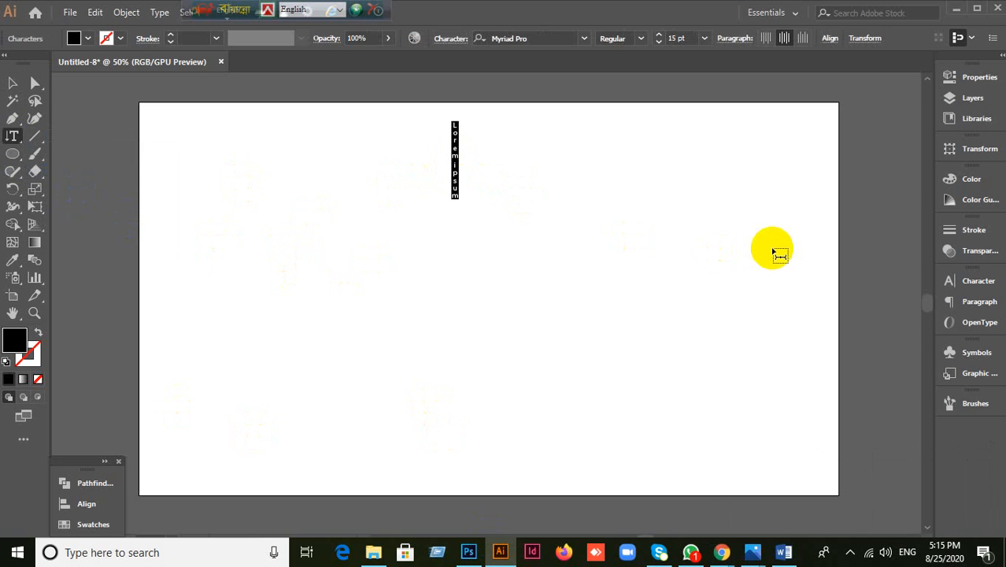
text(kjalskjd)
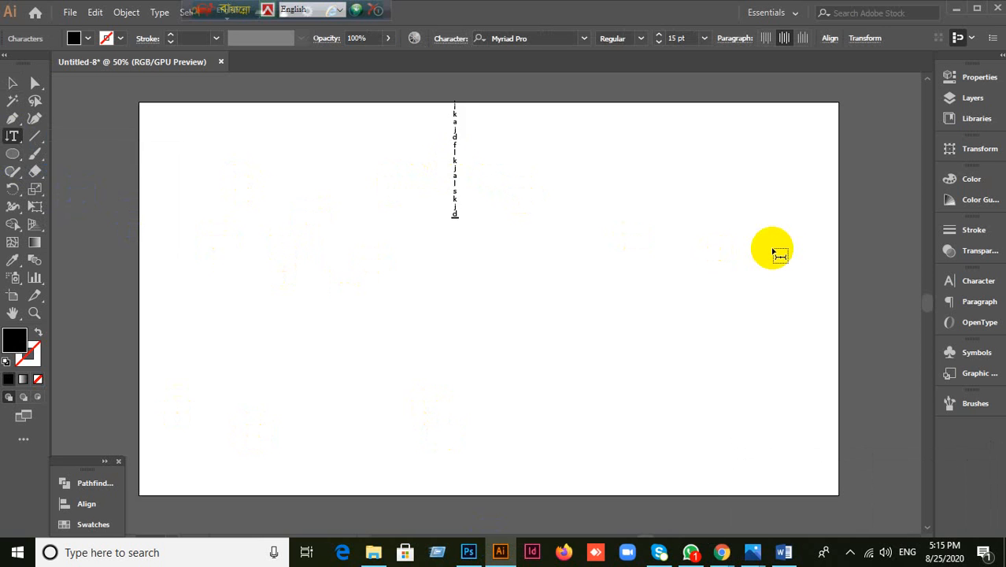
text(lfjaldskjfkjalkjdsj)
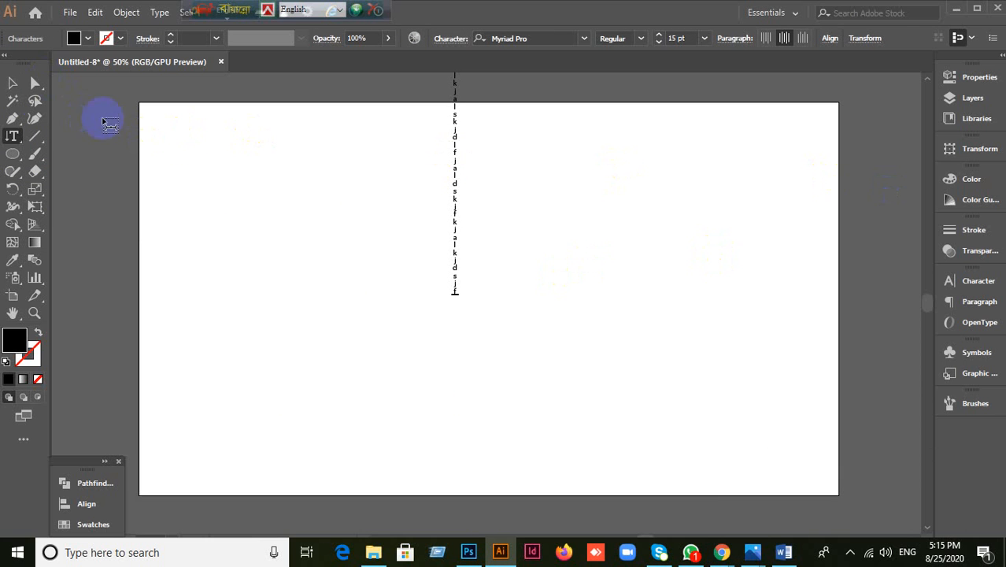
Step: Enlarge the vertical text to 40 pt in the Character panel, then delete it
click(13, 82)
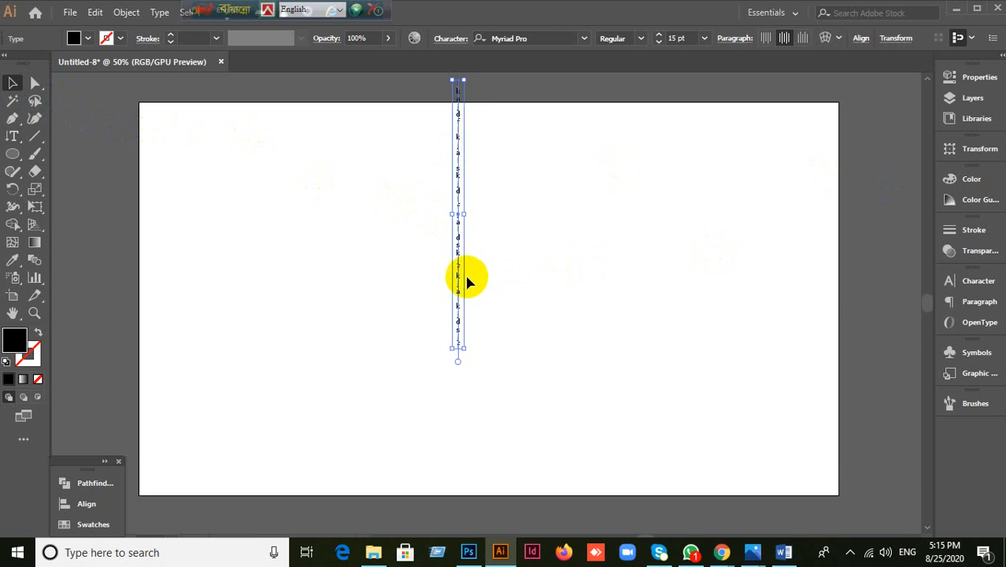
click(968, 280)
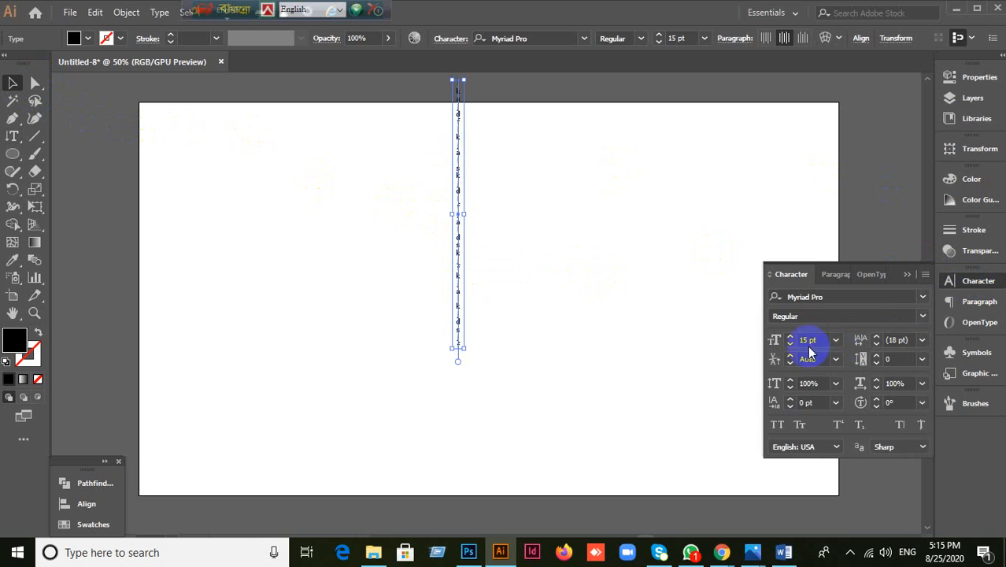
click(823, 337)
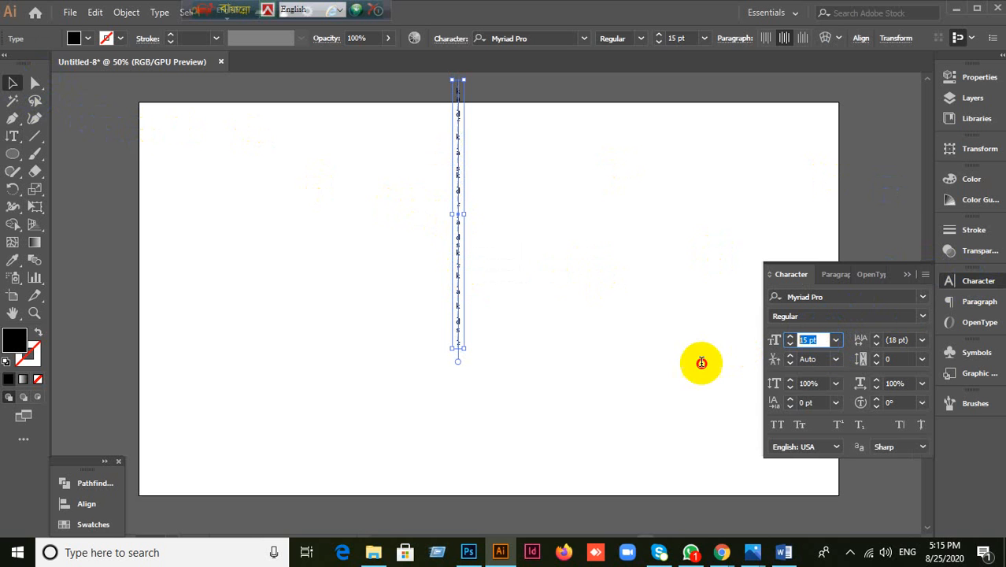
key(Return)
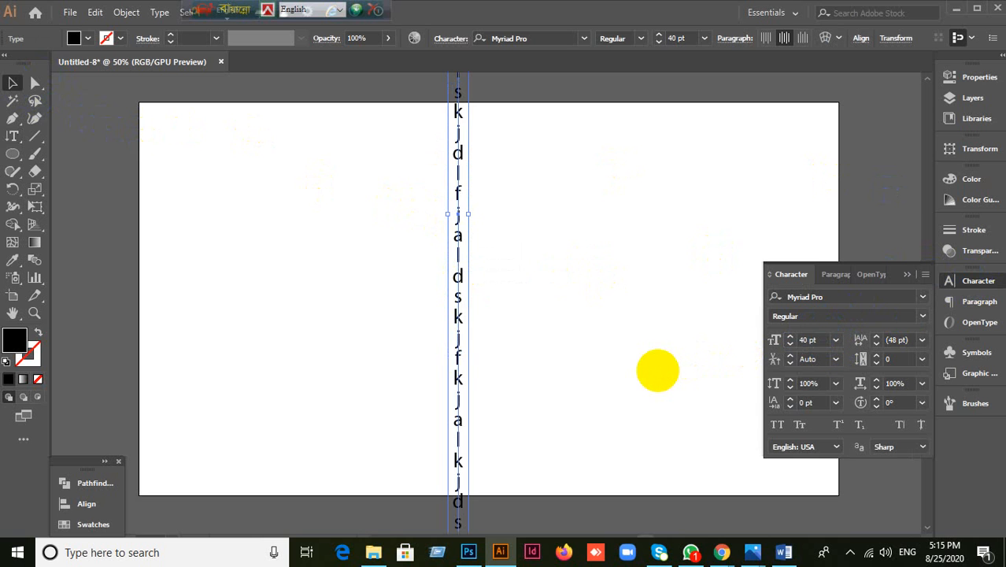
scroll(487, 370, up, 1)
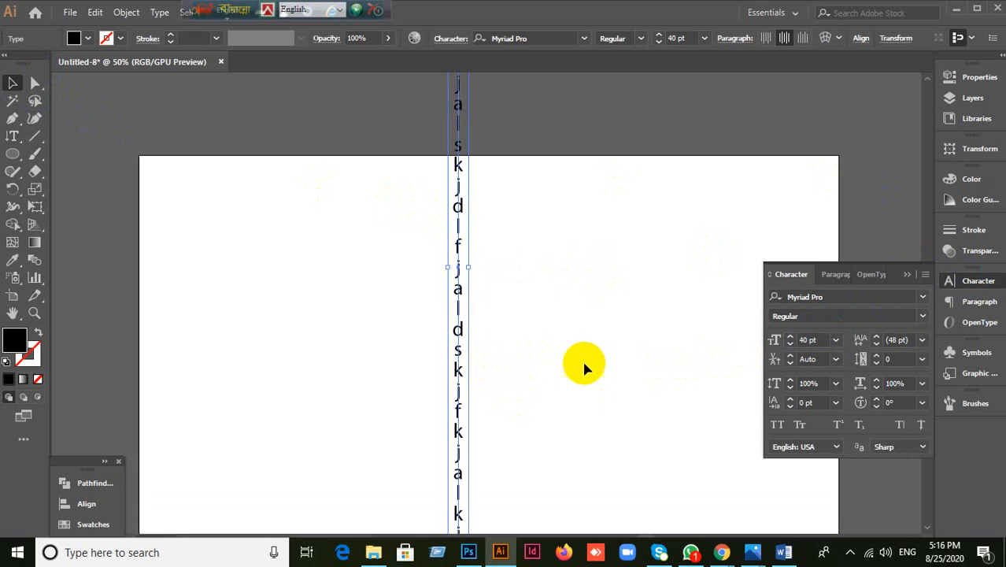
key(Delete)
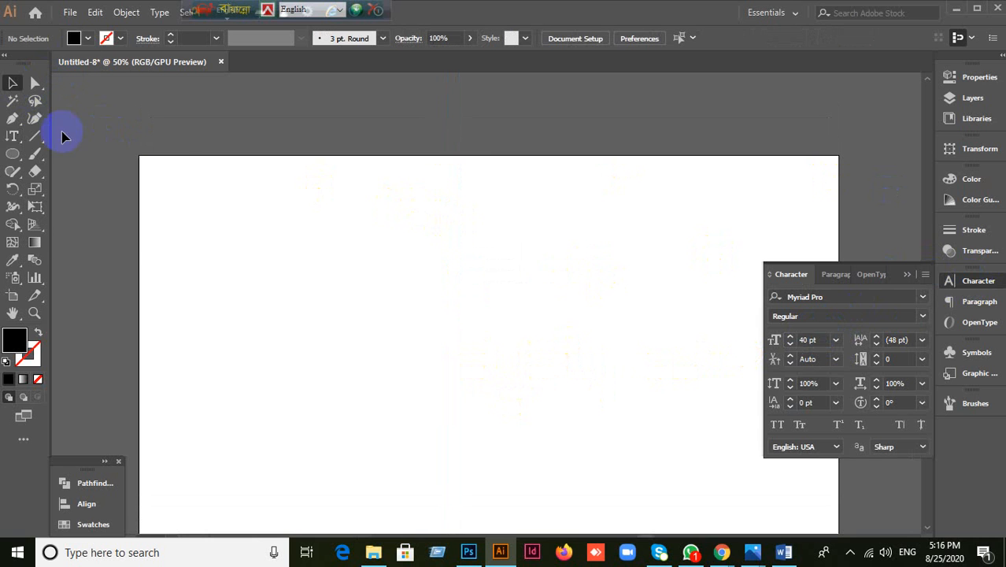
Step: Try the Vertical Area Type Tool on the empty artboard, dismiss its path warnings, and revert to Vertical Type
drag(12, 140, 86, 212)
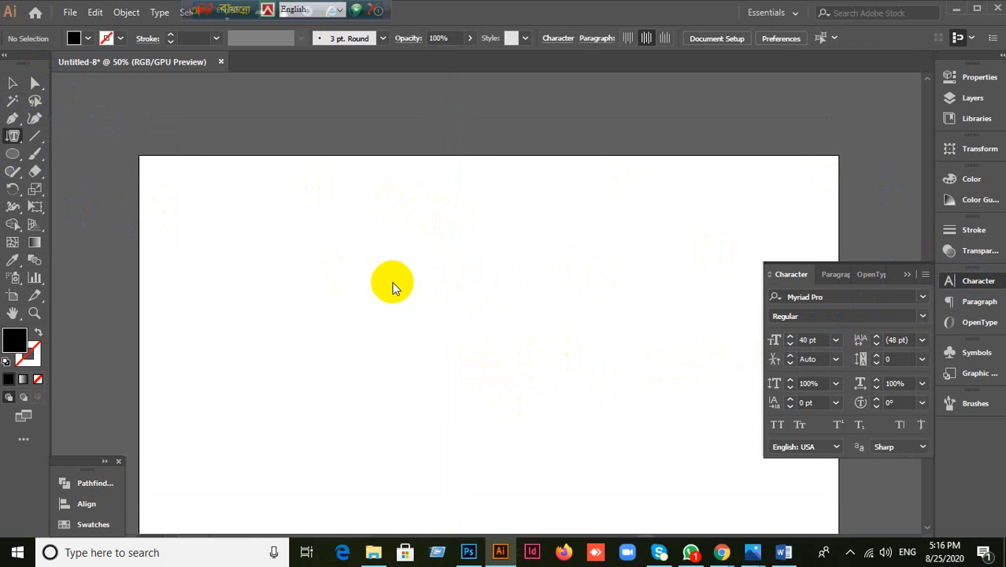
click(427, 287)
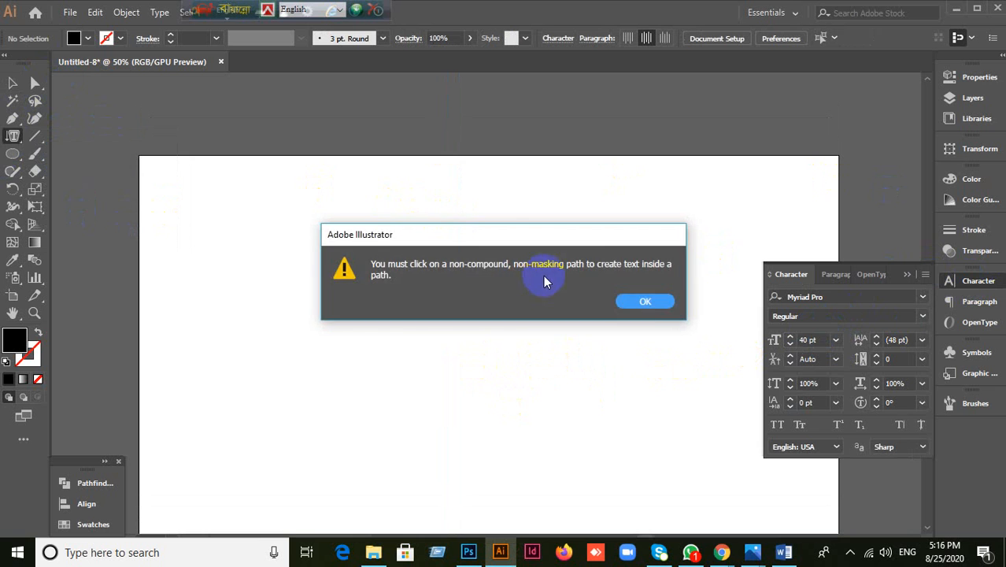
click(650, 300)
click(491, 234)
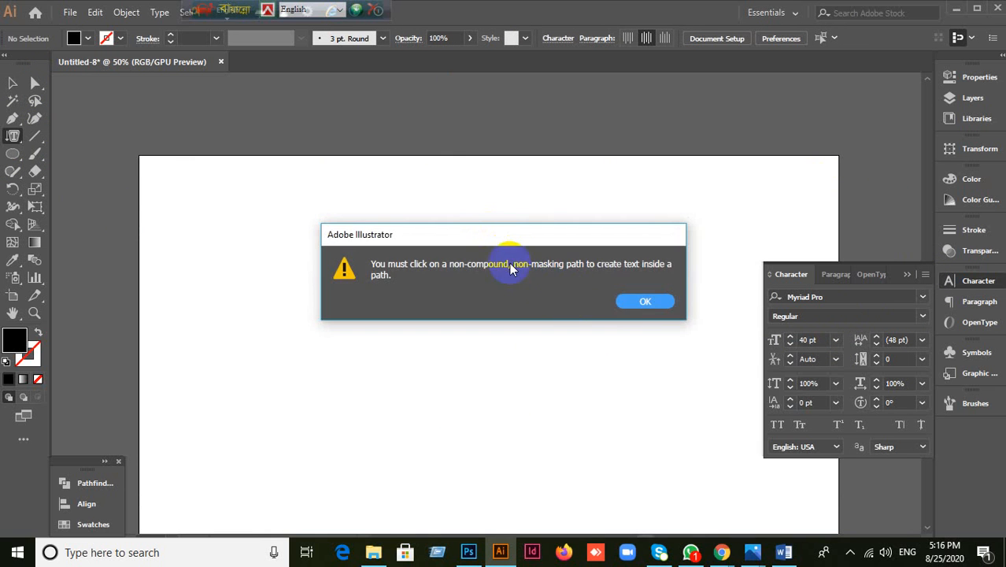
click(642, 304)
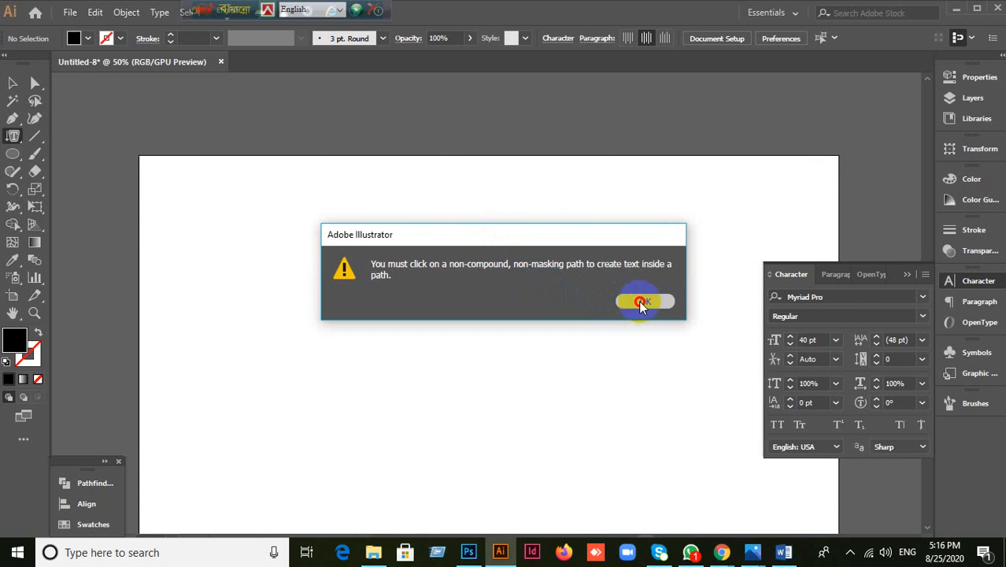
click(12, 135)
click(89, 191)
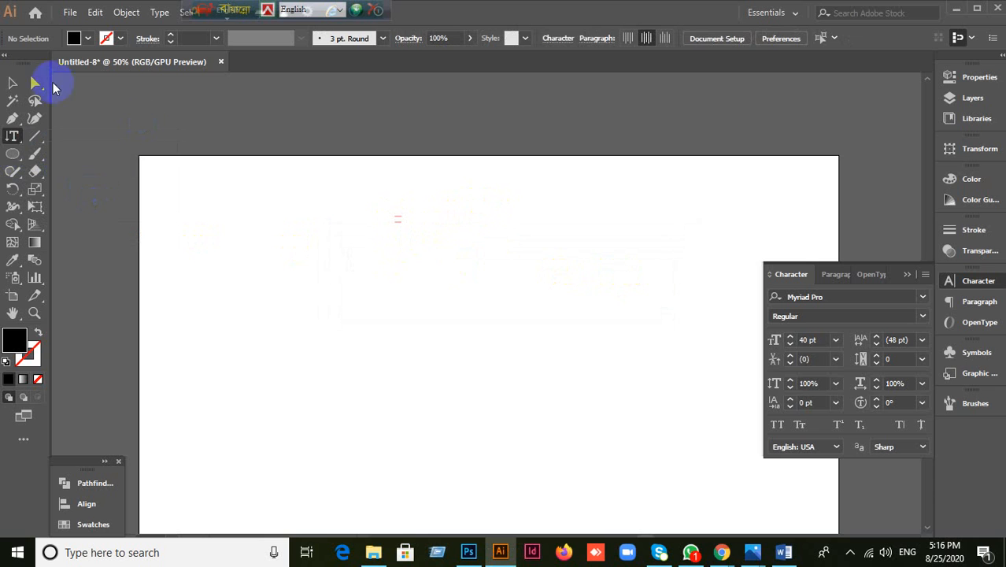
Step: Drag-select across the empty artboard with the Selection Tool, then bring the Google Meet call forward
click(14, 84)
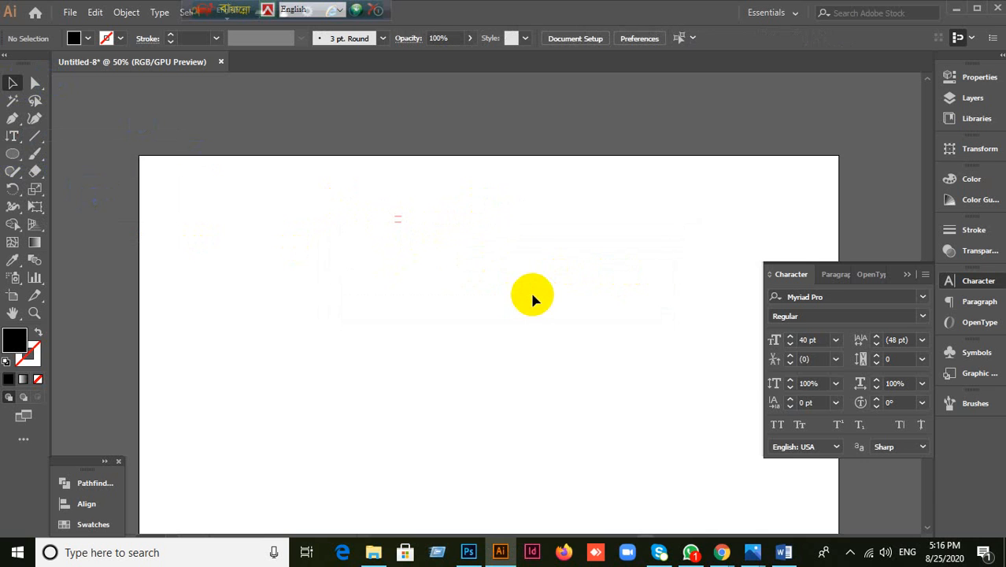
drag(398, 219, 487, 224)
scroll(443, 240, down, 3)
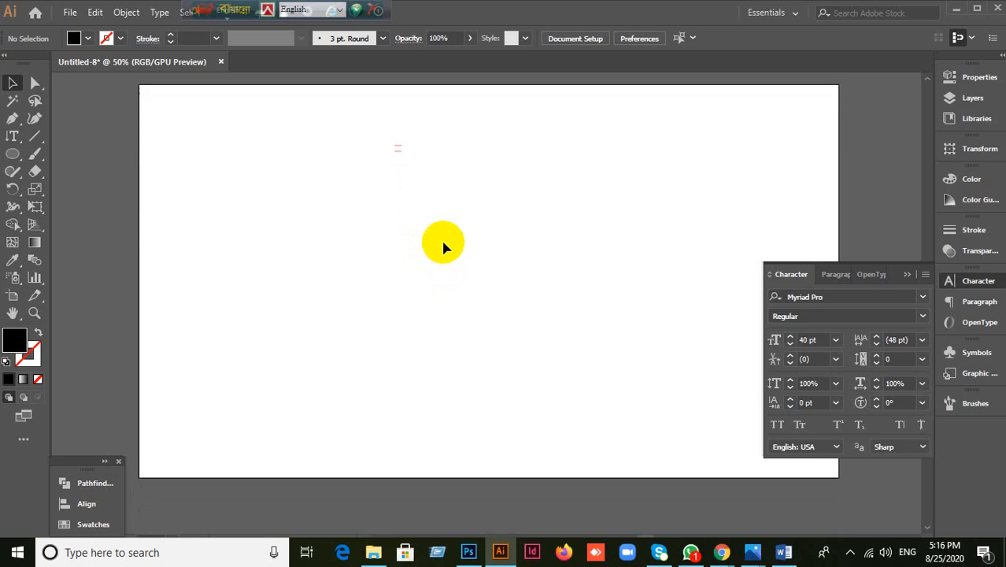
mouse_move(511, 231)
mouse_down()
mouse_move(377, 294)
mouse_move(438, 270)
mouse_up()
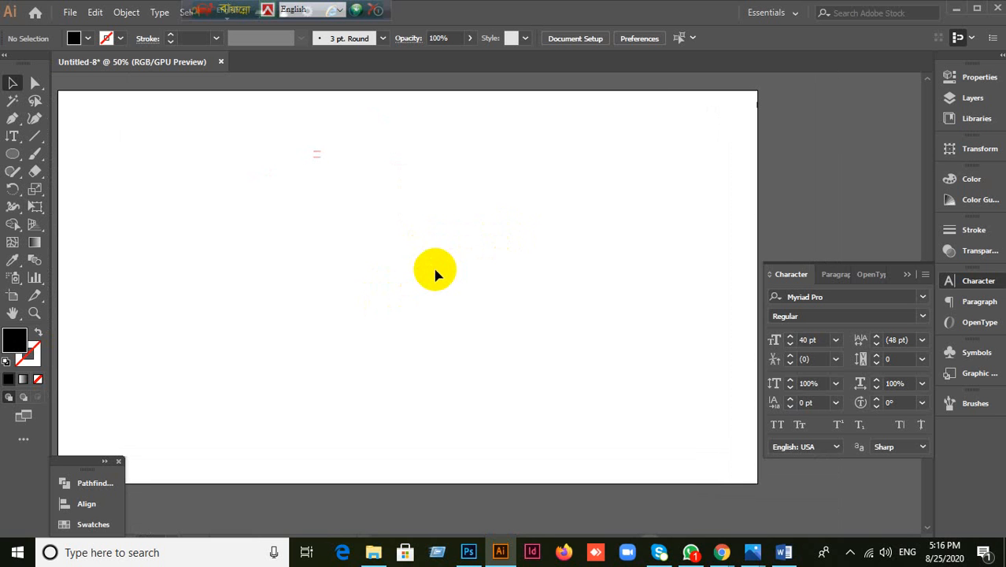
mouse_move(717, 551)
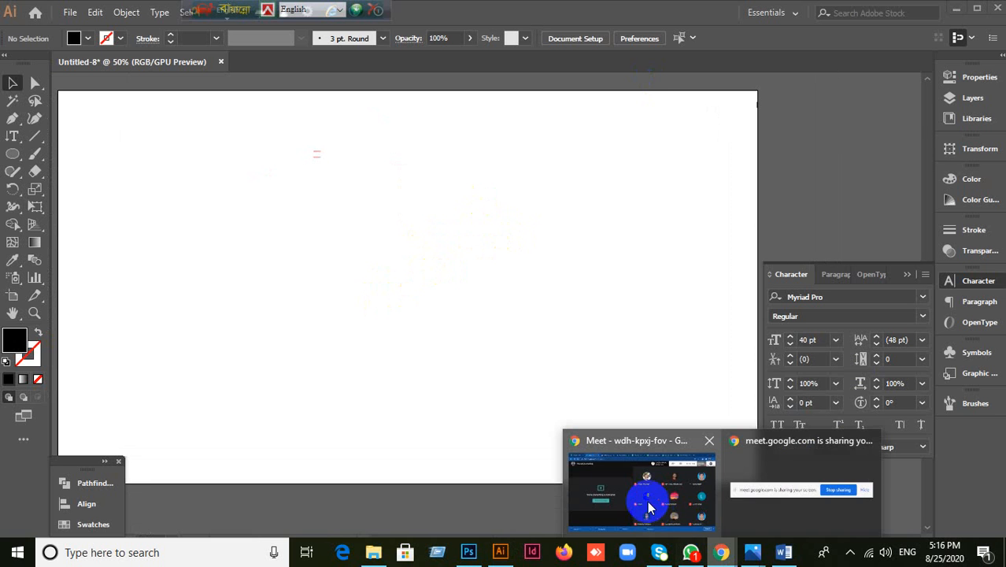
click(638, 507)
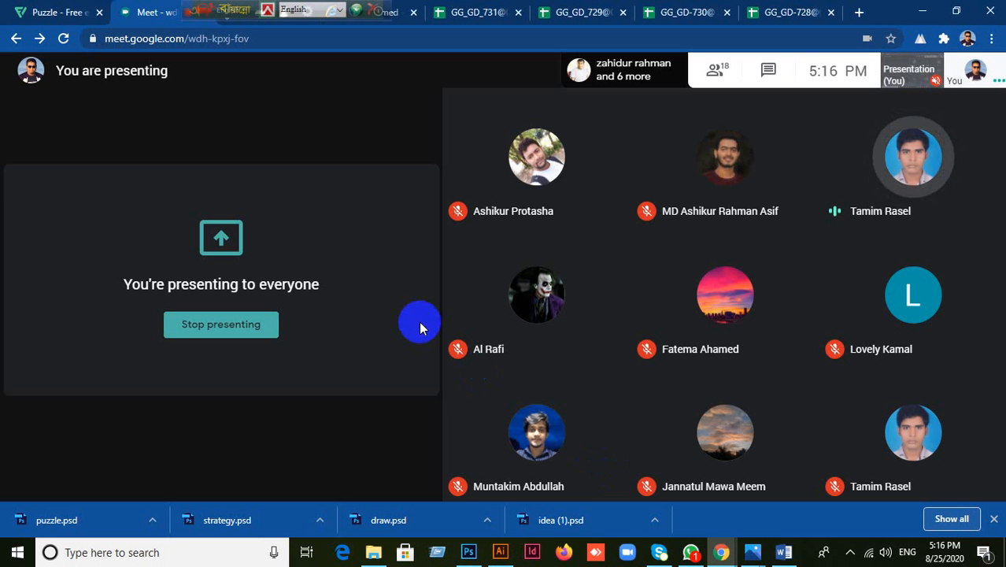
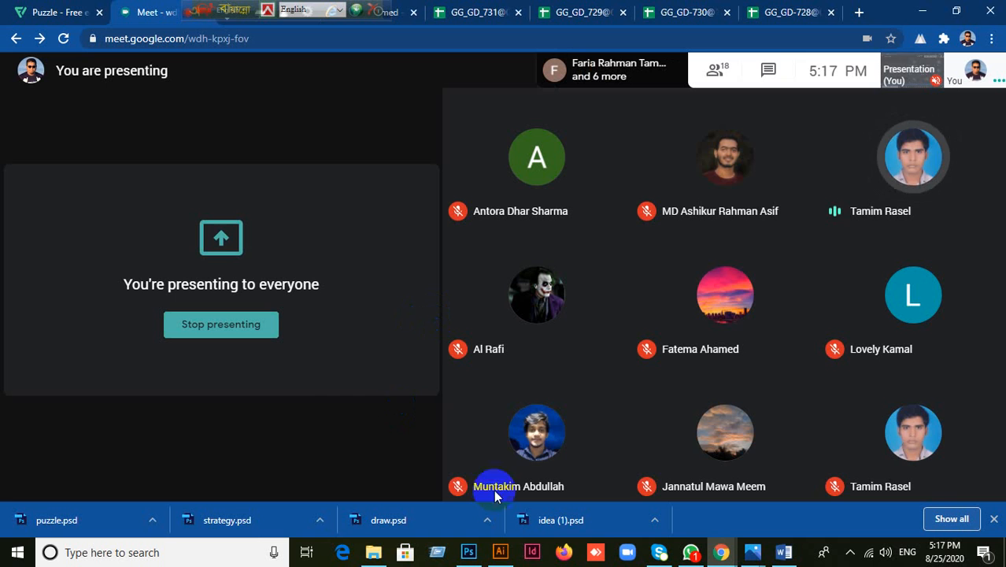
Step: Bring Illustrator forward and pick the Vertical Type Tool from the Type flyout
click(500, 552)
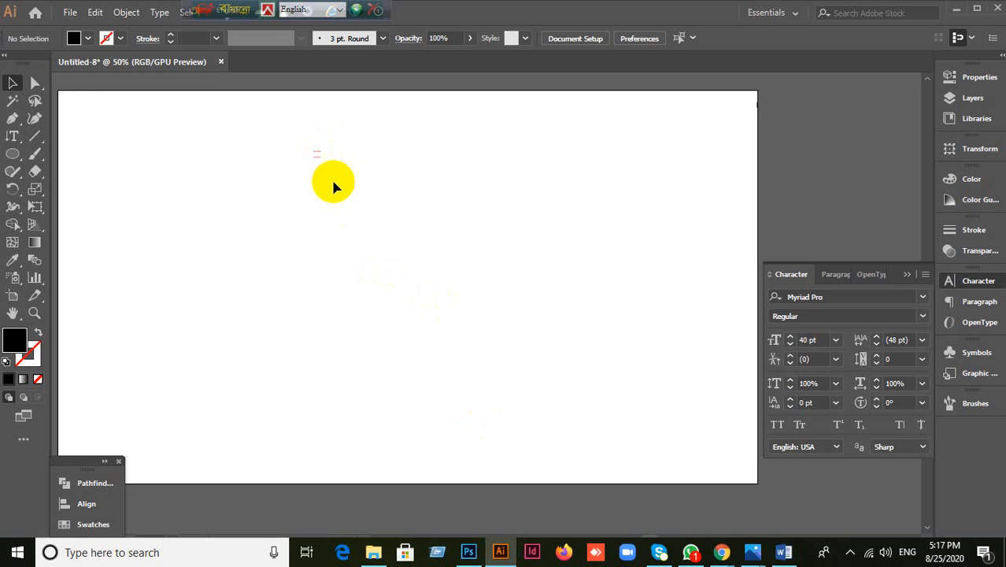
scroll(317, 157, up, 3)
scroll(300, 135, down, 1)
drag(306, 154, 365, 270)
scroll(399, 279, up, 1)
scroll(338, 252, down, 3)
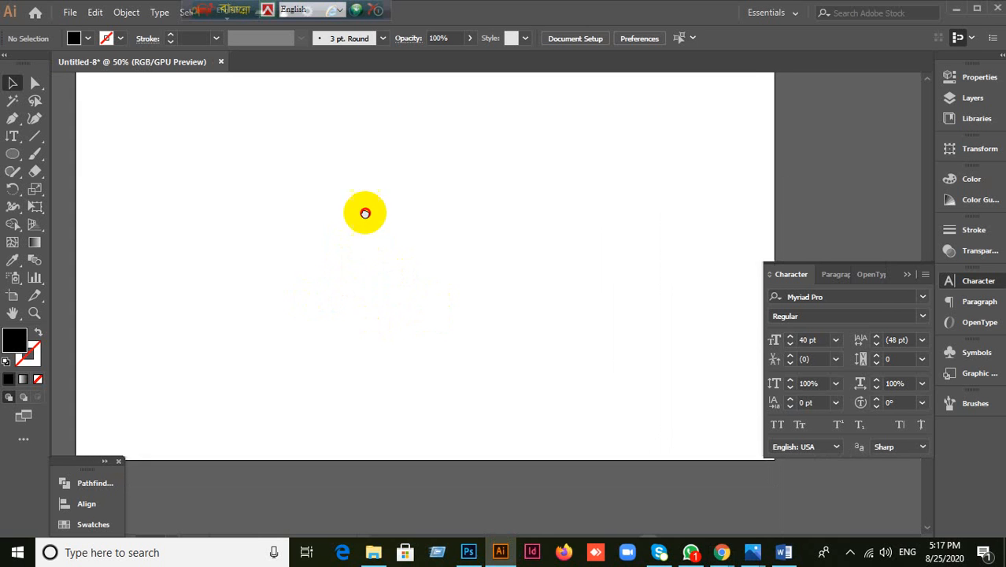
click(11, 136)
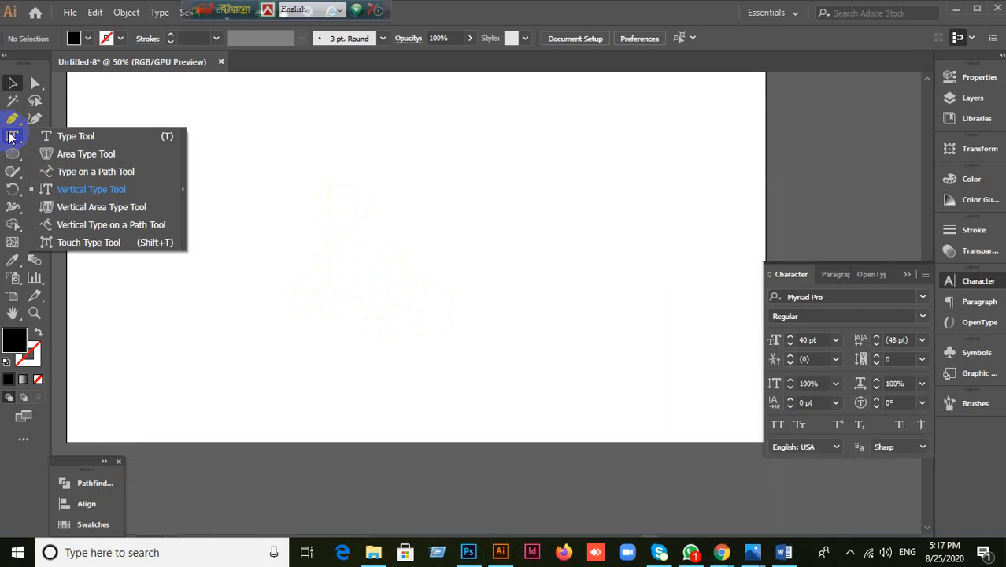
click(65, 193)
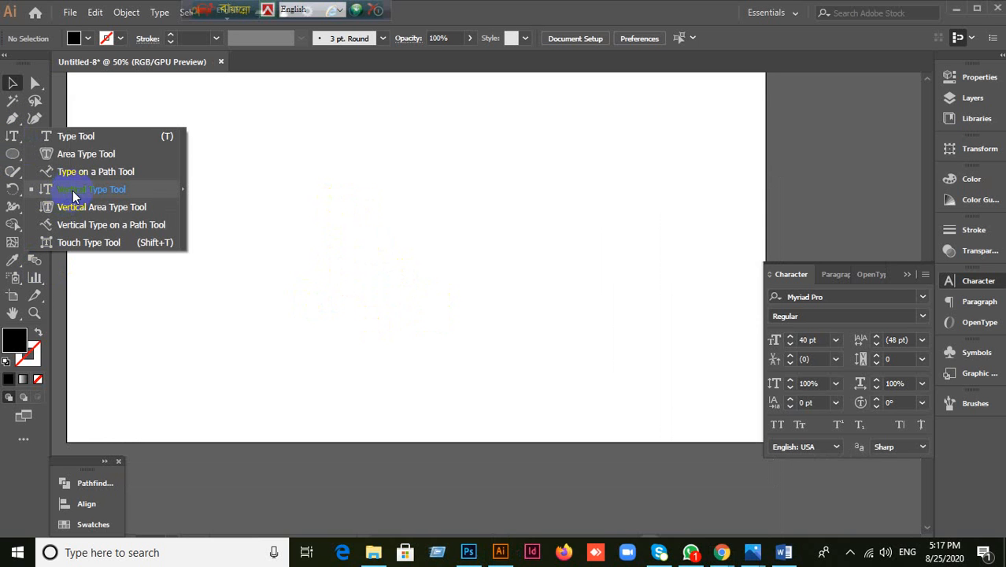
click(74, 195)
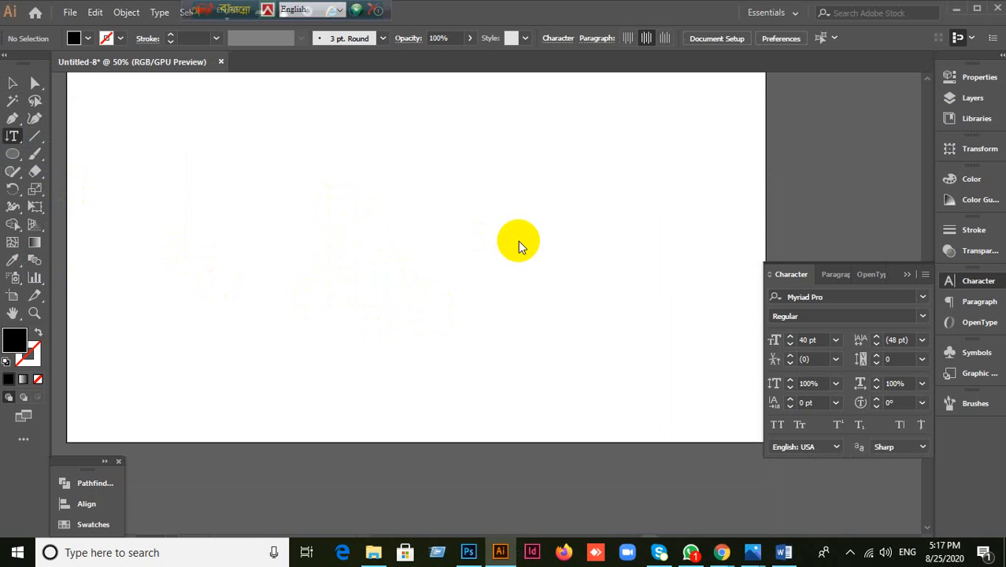
Step: Type a vertical column reading 'jfaljf' near the top of the artboard
scroll(515, 252, up, 2)
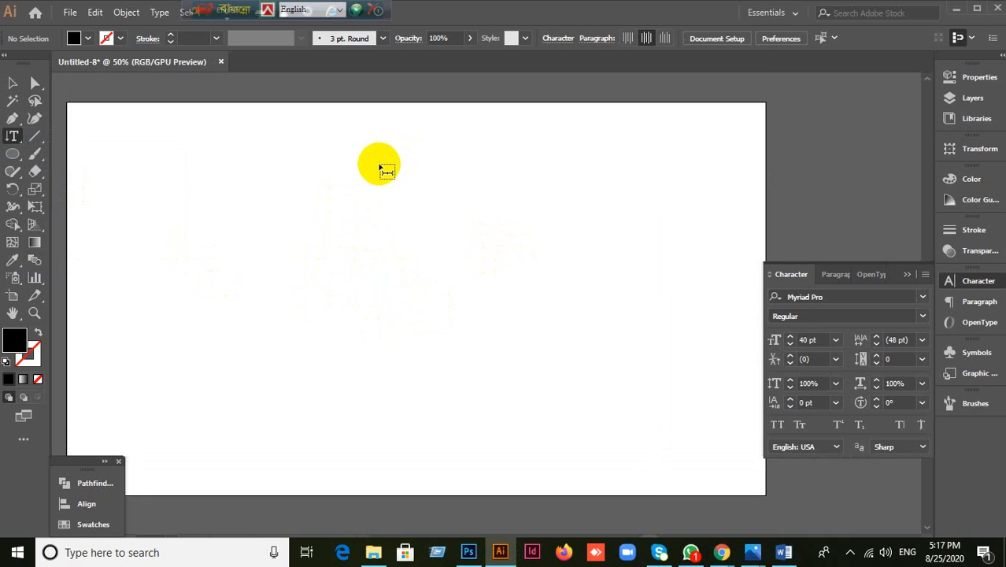
scroll(387, 203, down, 1)
scroll(387, 214, up, 1)
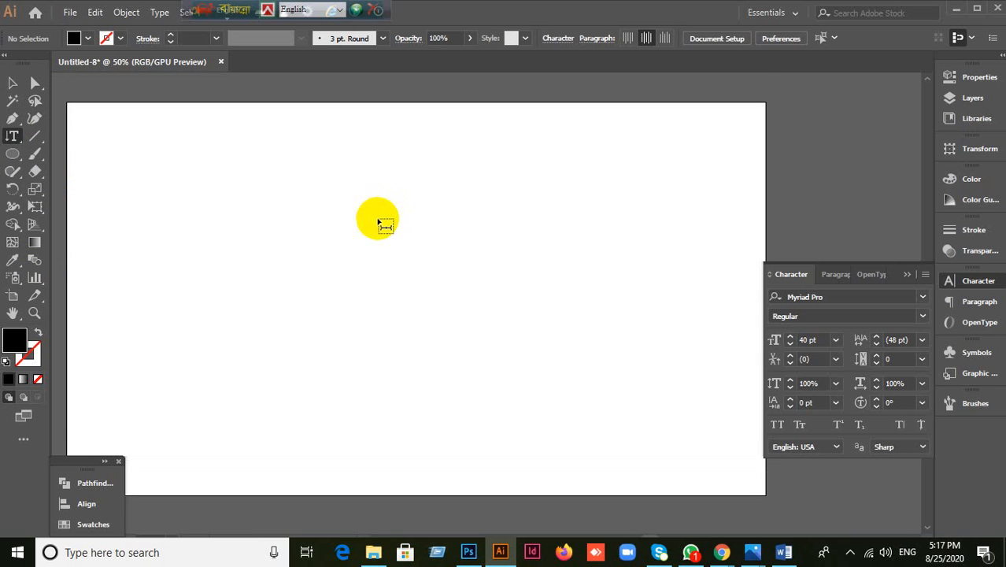
scroll(387, 218, down, 1)
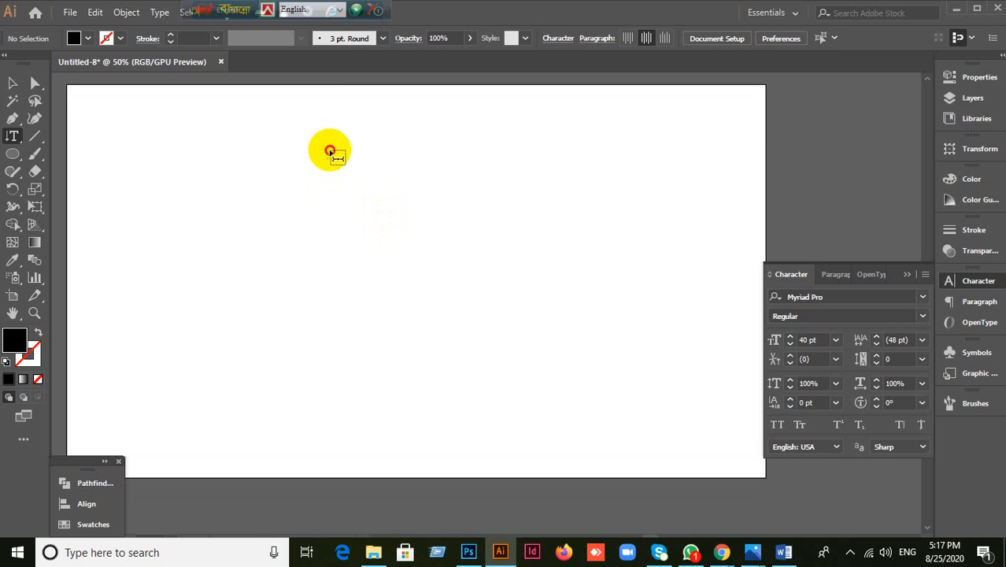
click(330, 151)
scroll(573, 263, up, 2)
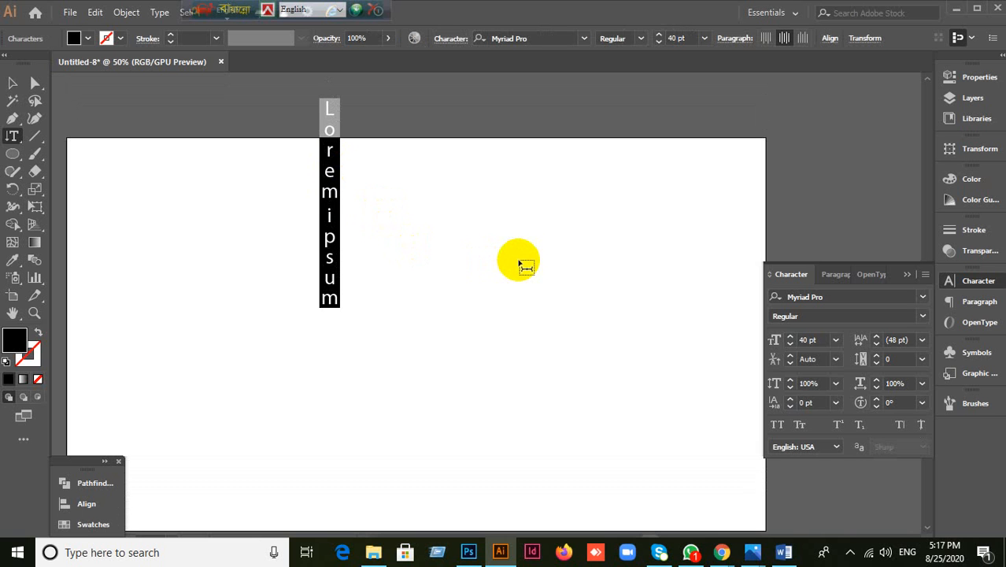
text(jfaljf)
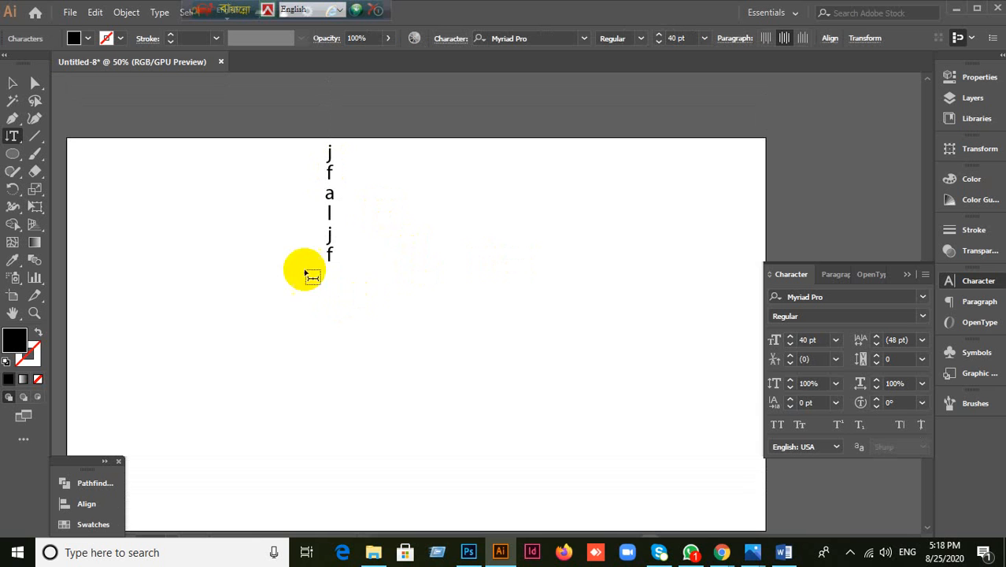
Step: Move the vertical text down and right toward the page centre with the Selection tool
click(14, 83)
click(13, 82)
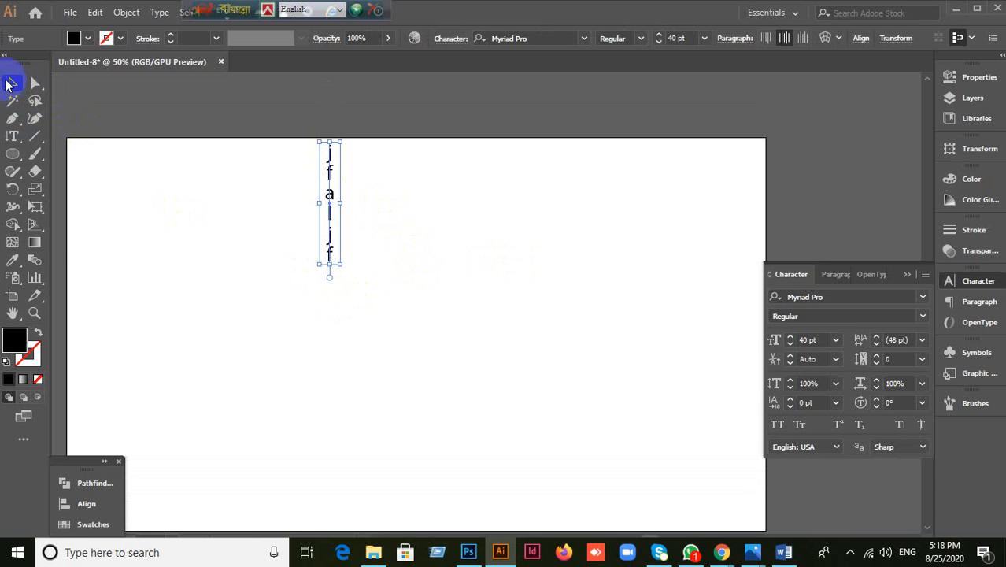
click(19, 138)
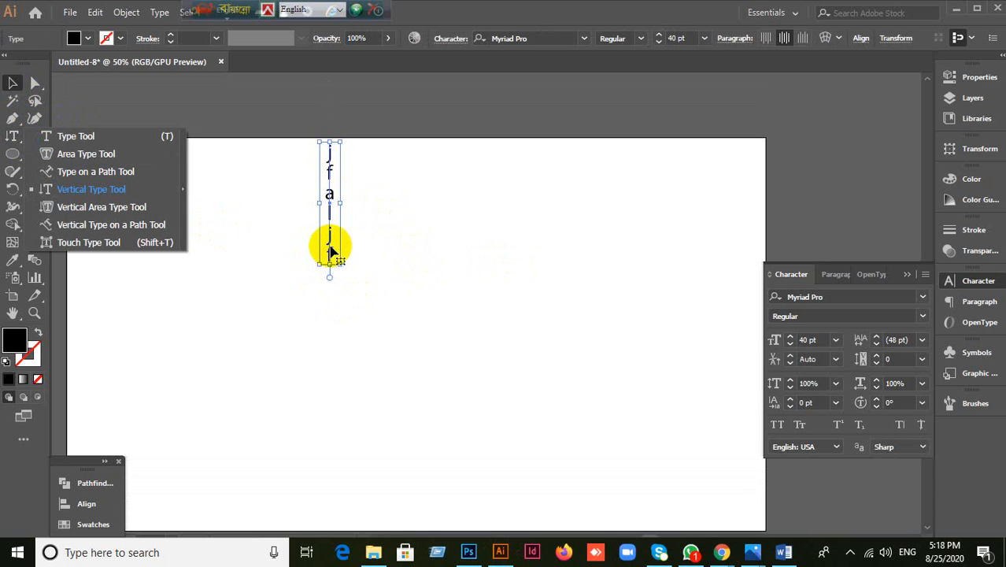
drag(331, 256, 343, 292)
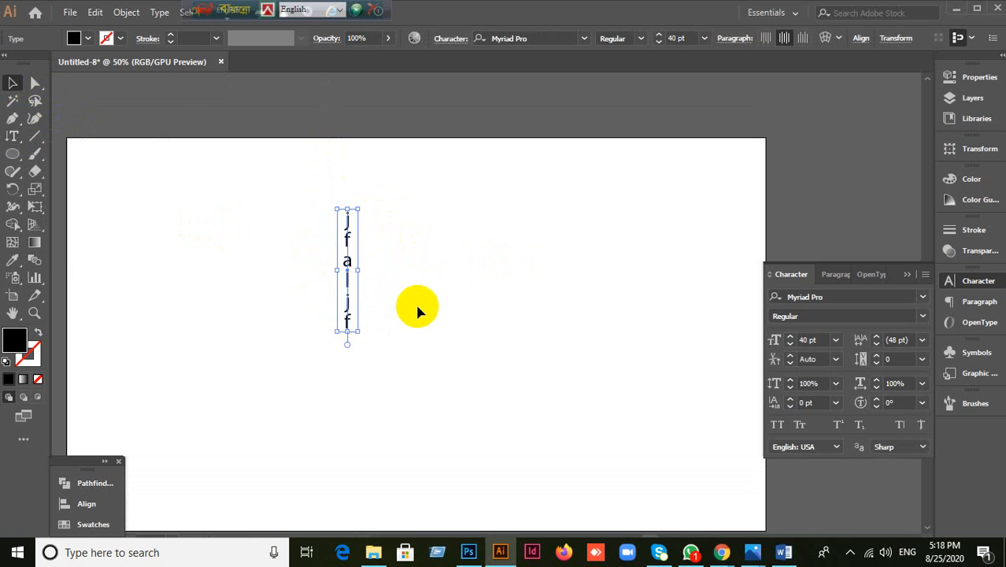
click(457, 300)
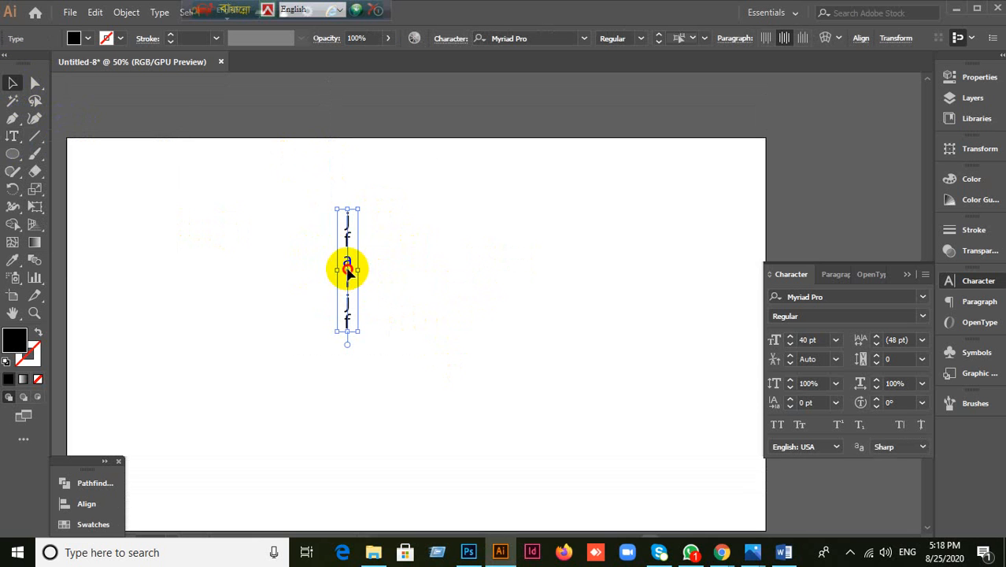
drag(343, 268, 457, 274)
click(319, 246)
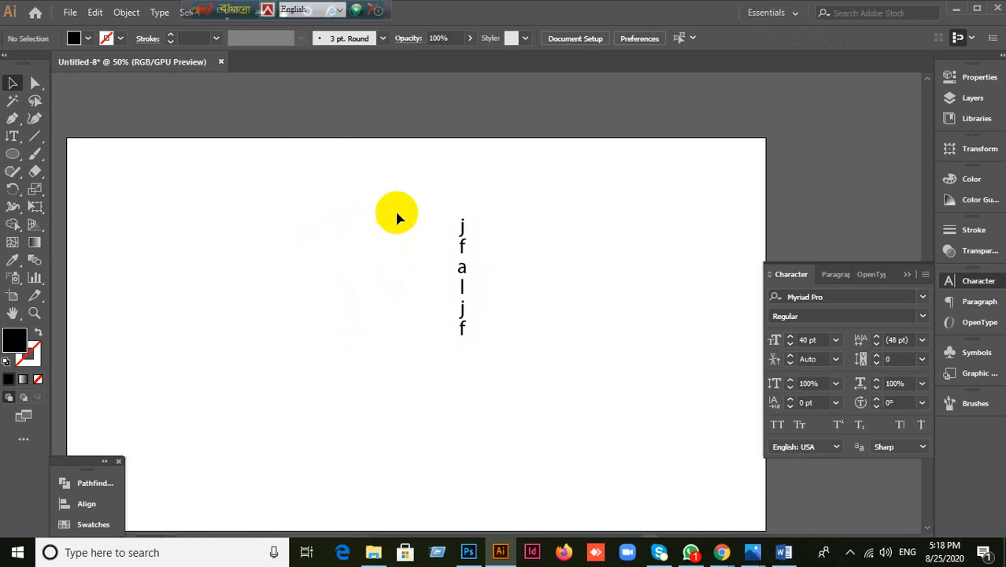
Step: Select the vertical text column and delete it
click(12, 136)
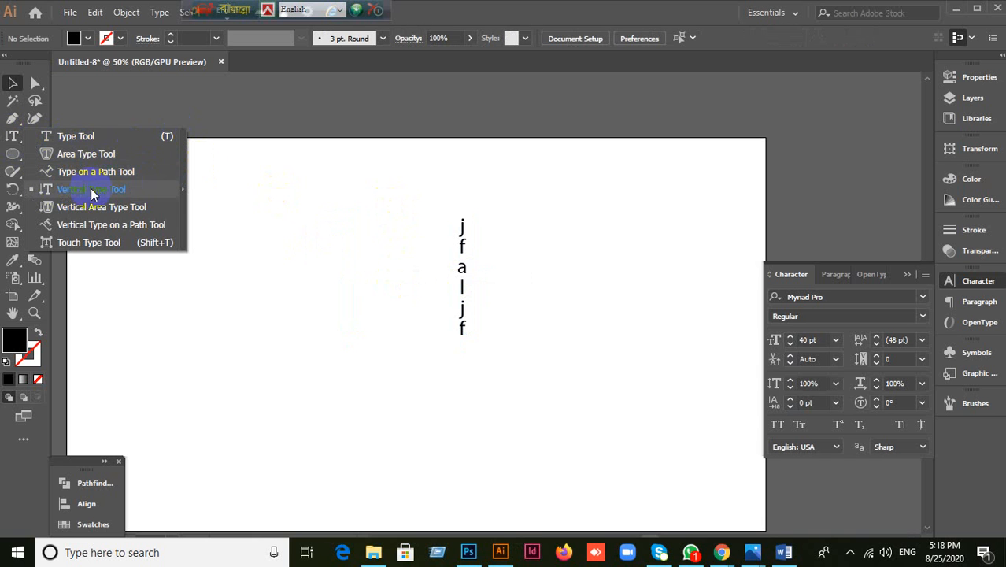
click(465, 267)
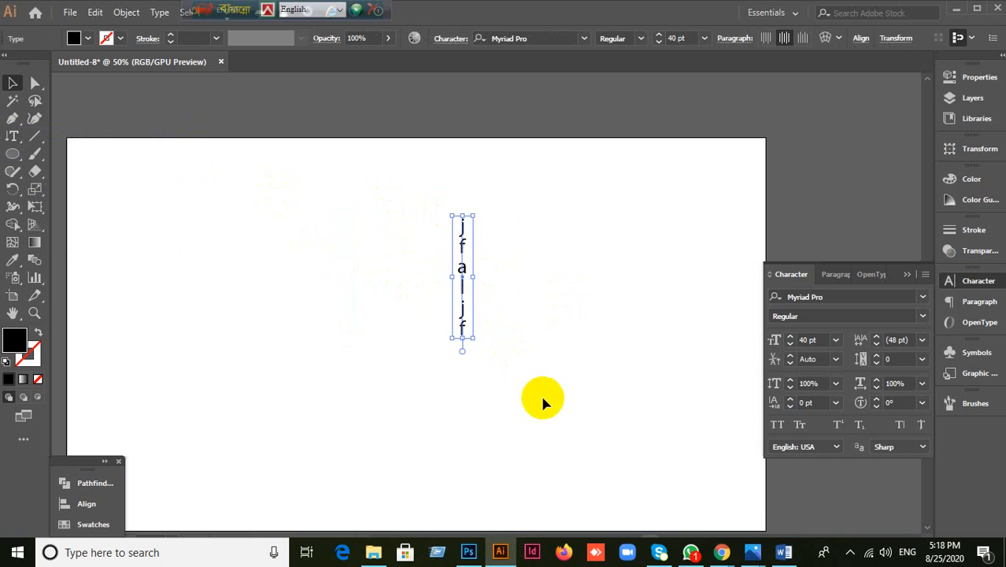
key(Delete)
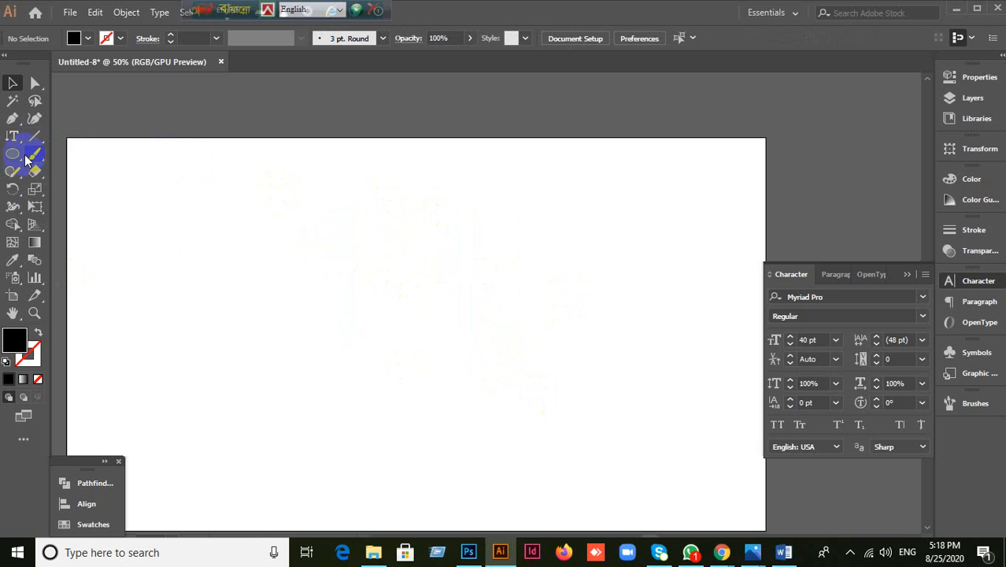
click(19, 146)
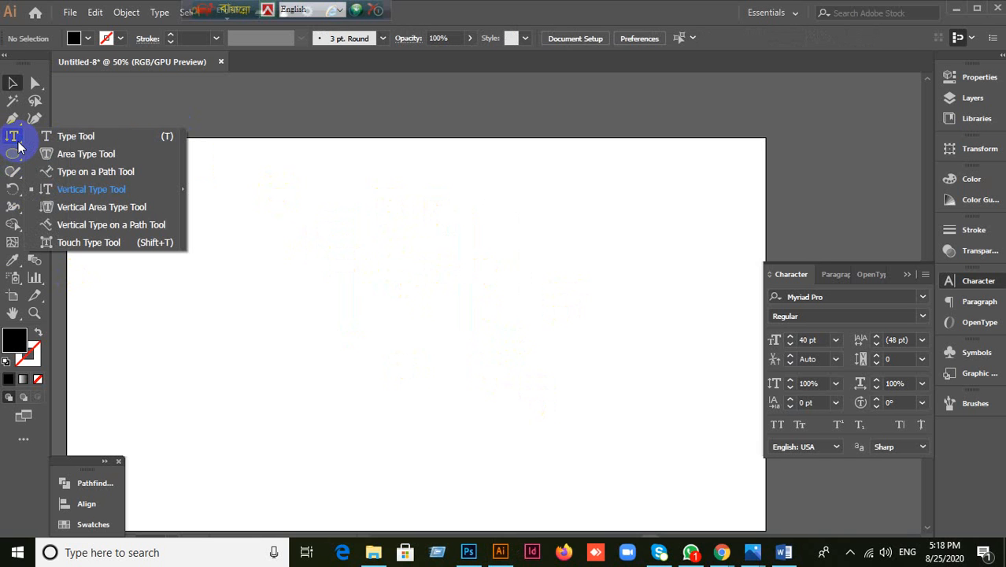
click(85, 188)
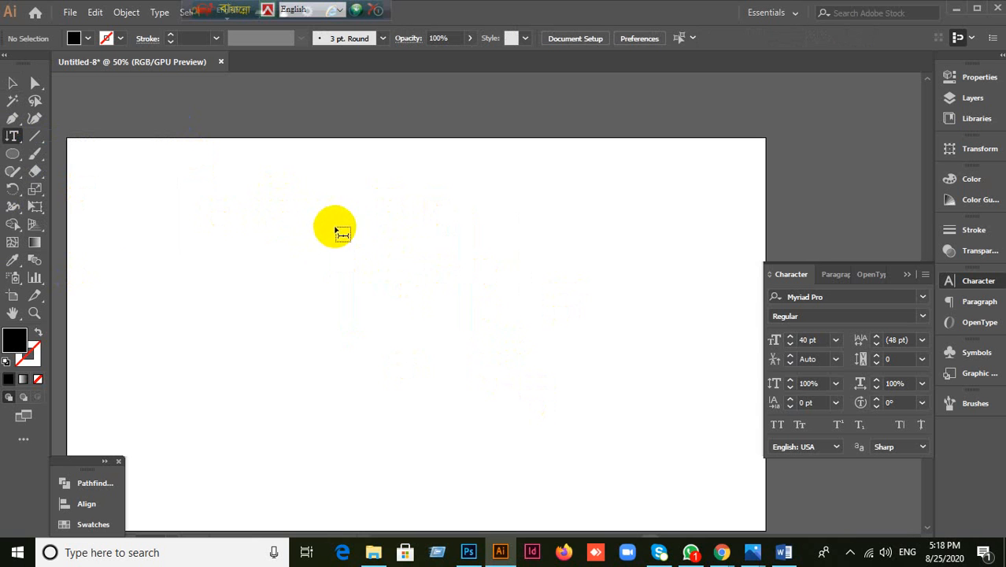
click(382, 215)
text(fk;askf;)
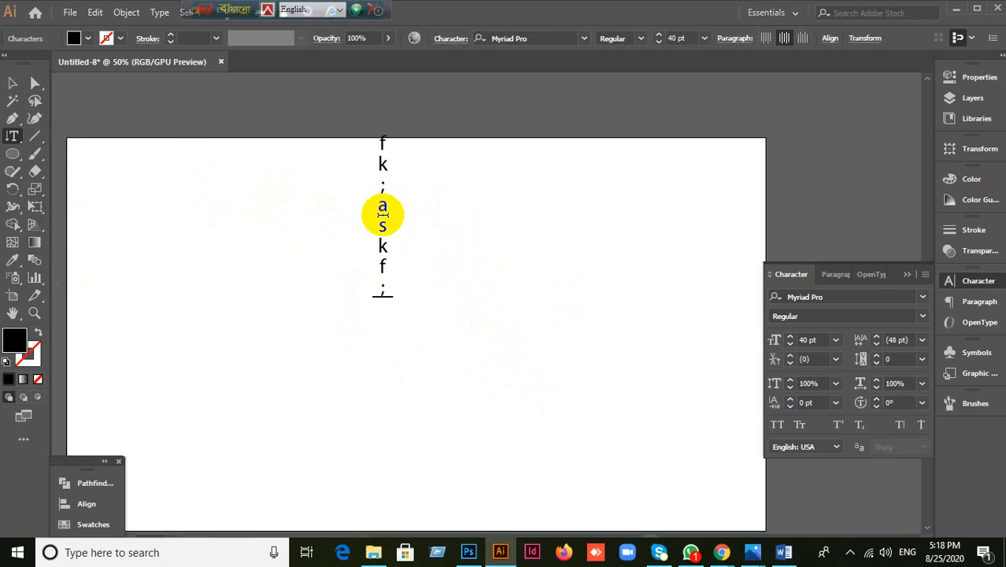
click(12, 83)
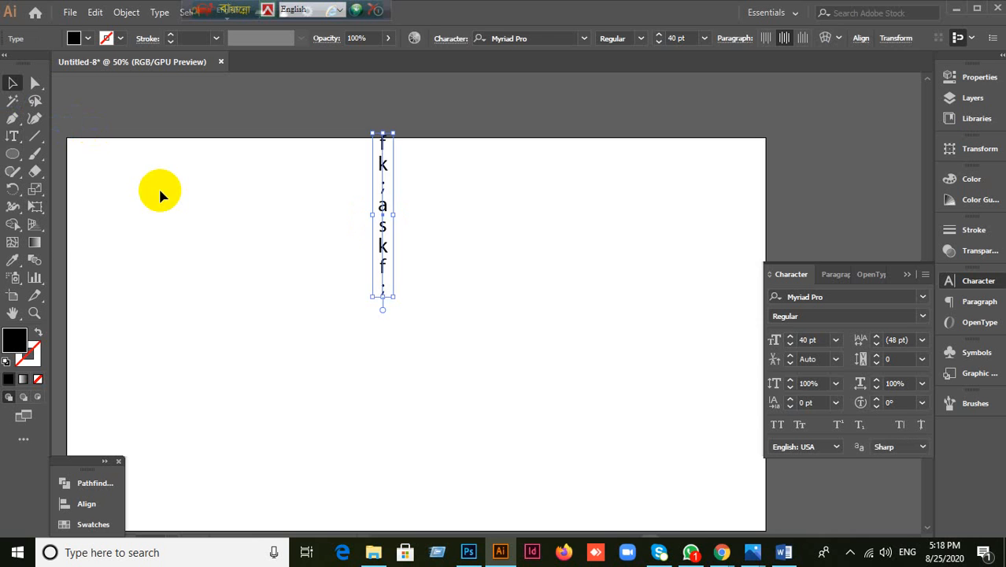
key(Delete)
drag(12, 135, 378, 271)
Step: Draw a square about 269 px wide mid-artboard with no fill and a black outline
drag(11, 157, 62, 155)
drag(321, 269, 481, 409)
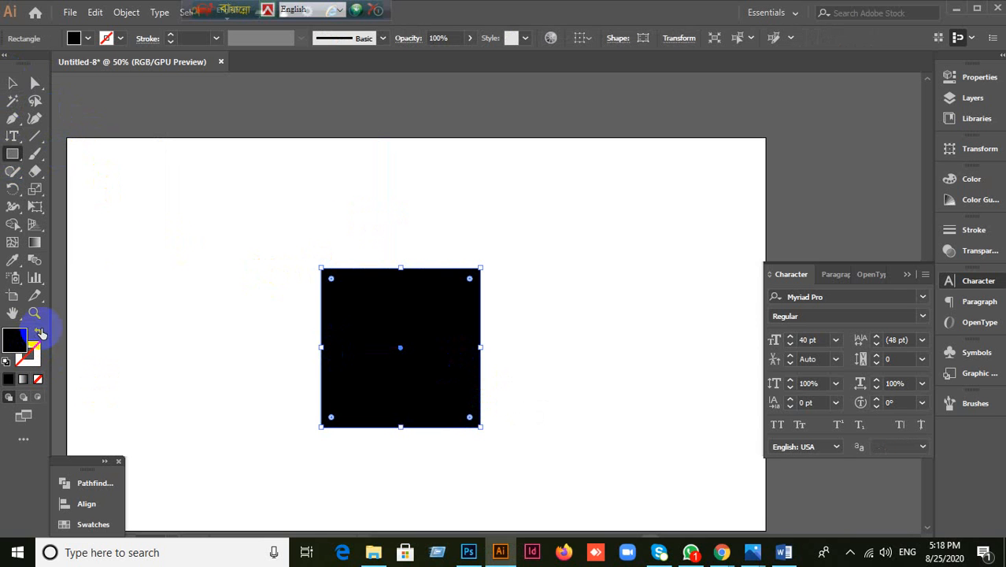
click(39, 333)
click(29, 356)
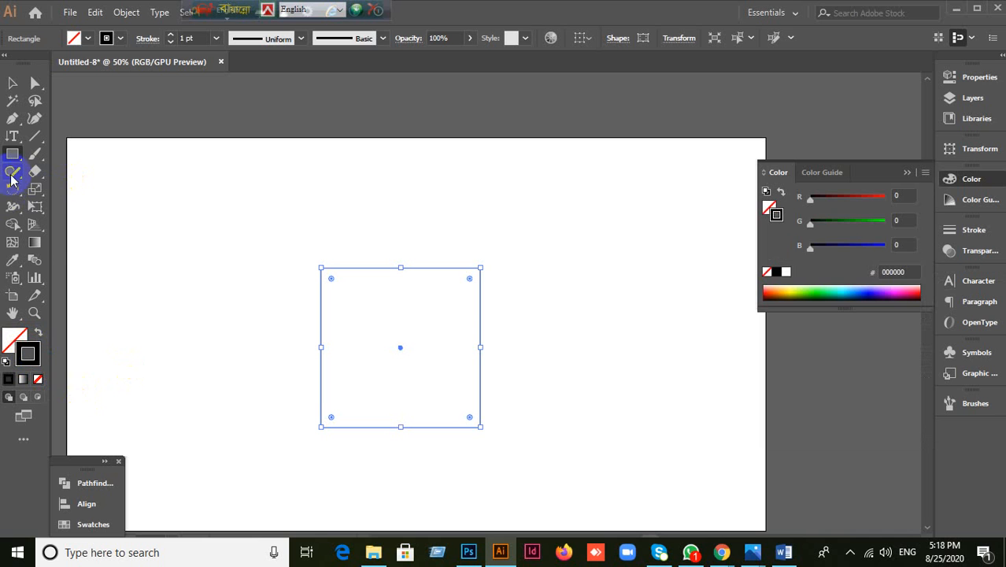
Step: Fill the square with vertical area type reading 'jflkajlskjflla jsdlj flakjs dlk fjlaks'
click(12, 135)
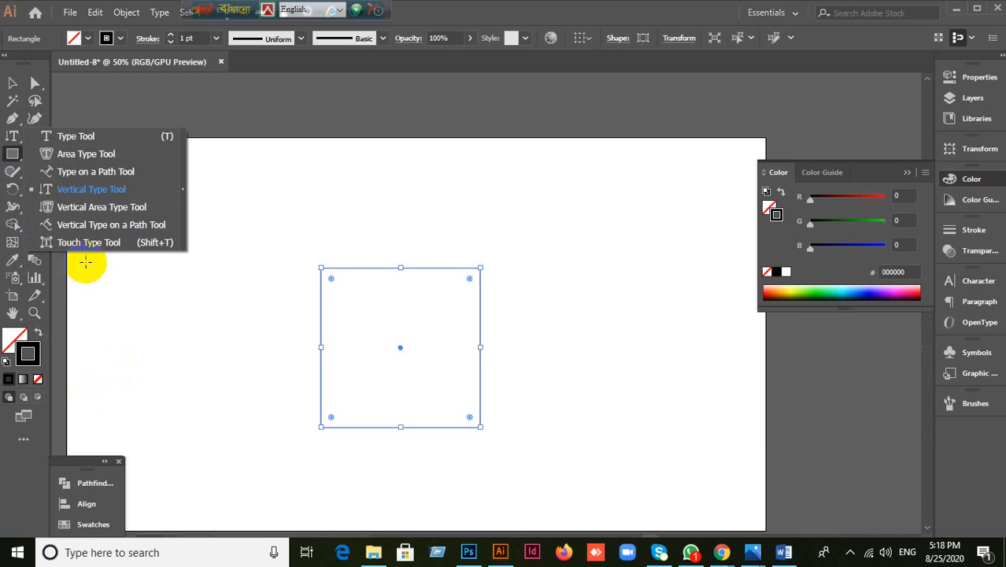
click(78, 210)
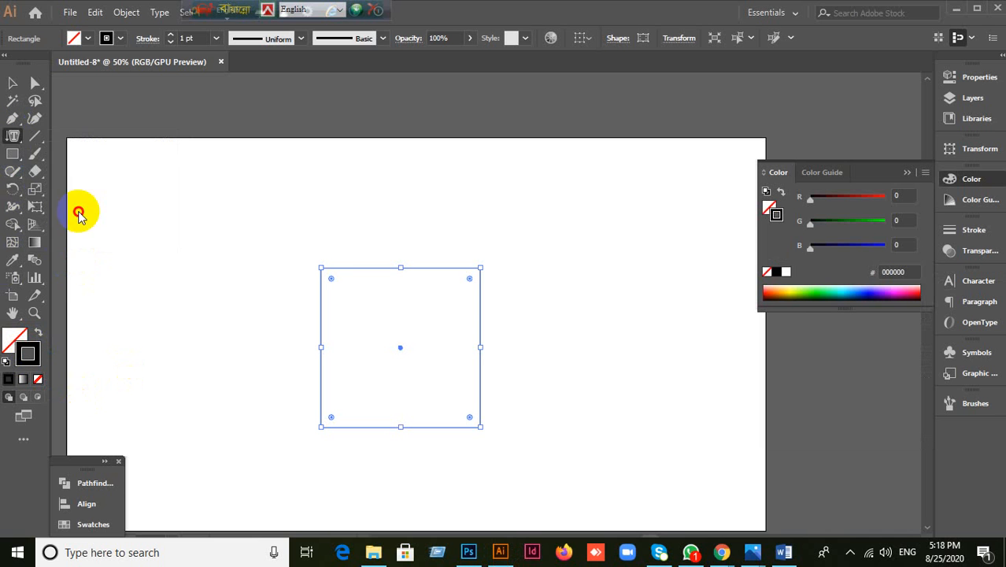
click(377, 270)
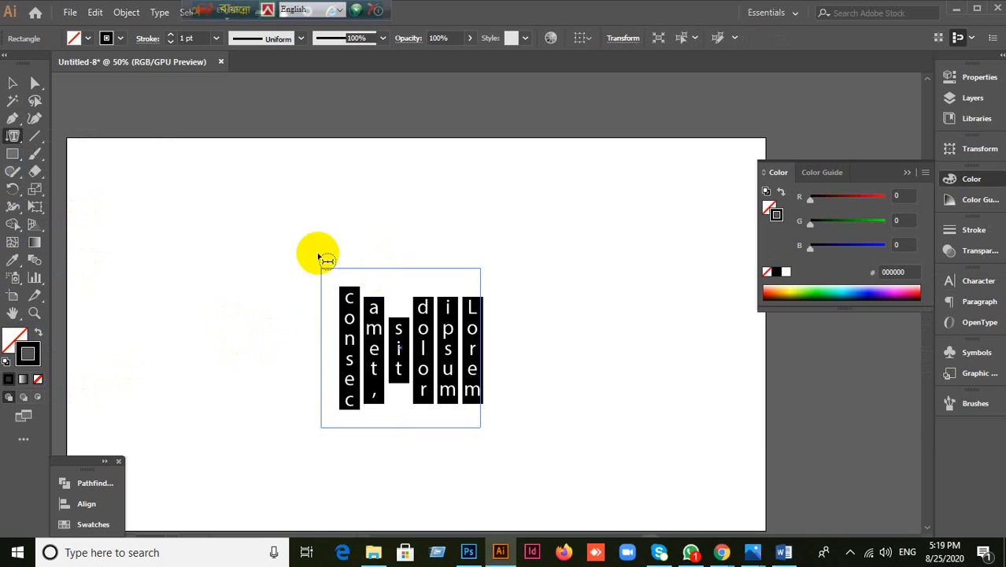
click(469, 309)
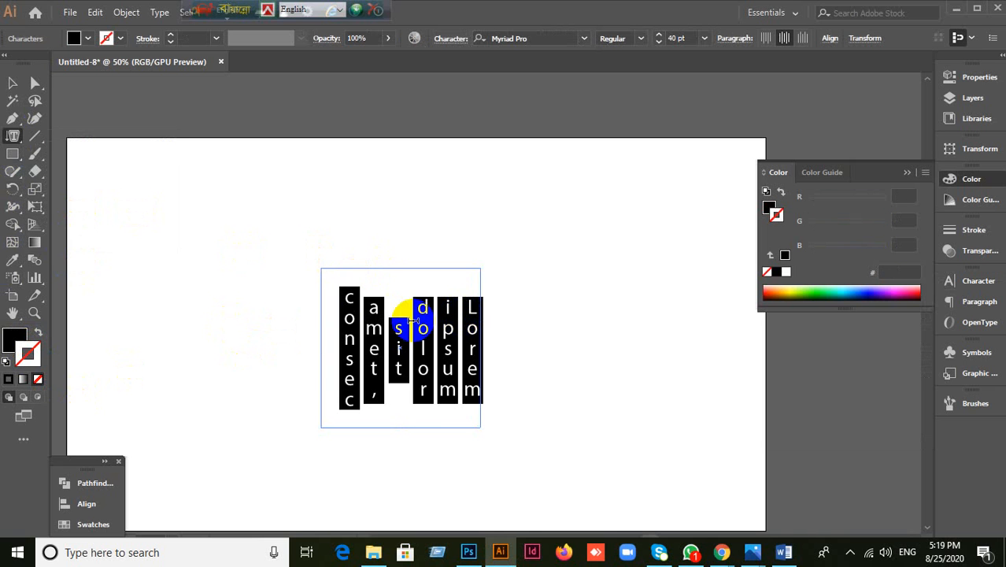
text(jflkajlskjflla jsdlj flakjs dlk fjlaks)
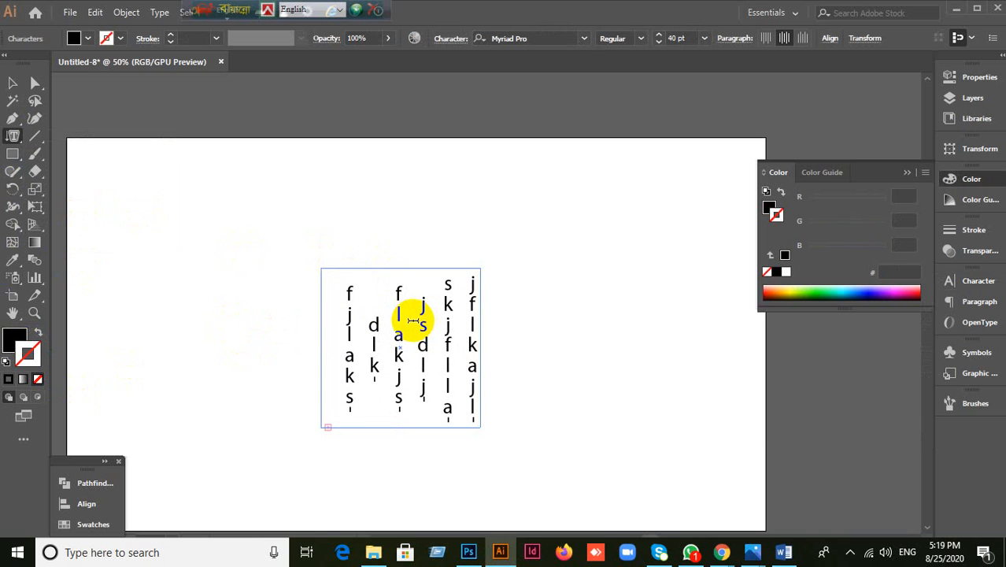
Step: Select the vertical area text block and delete it
click(13, 83)
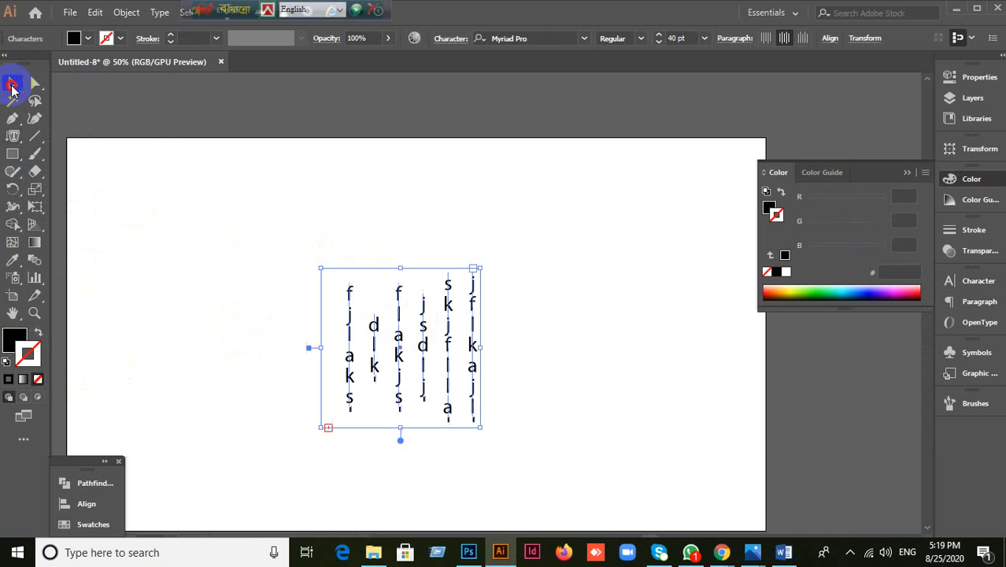
key(Delete)
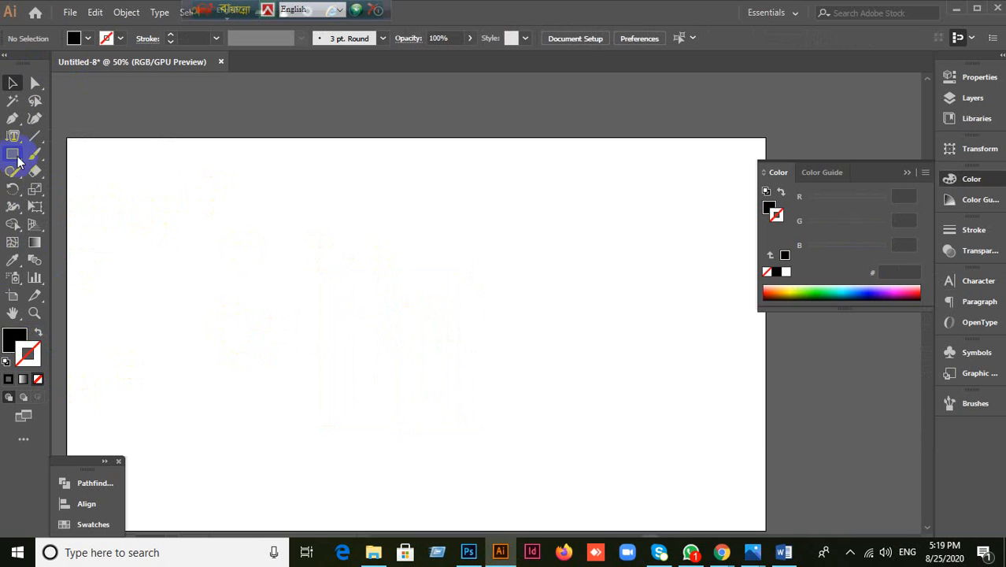
click(9, 139)
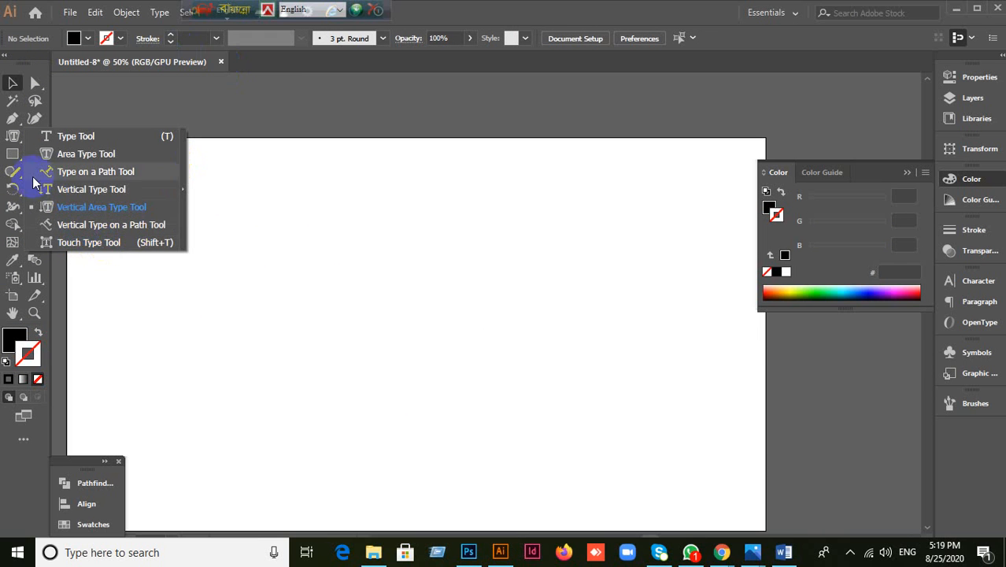
click(15, 157)
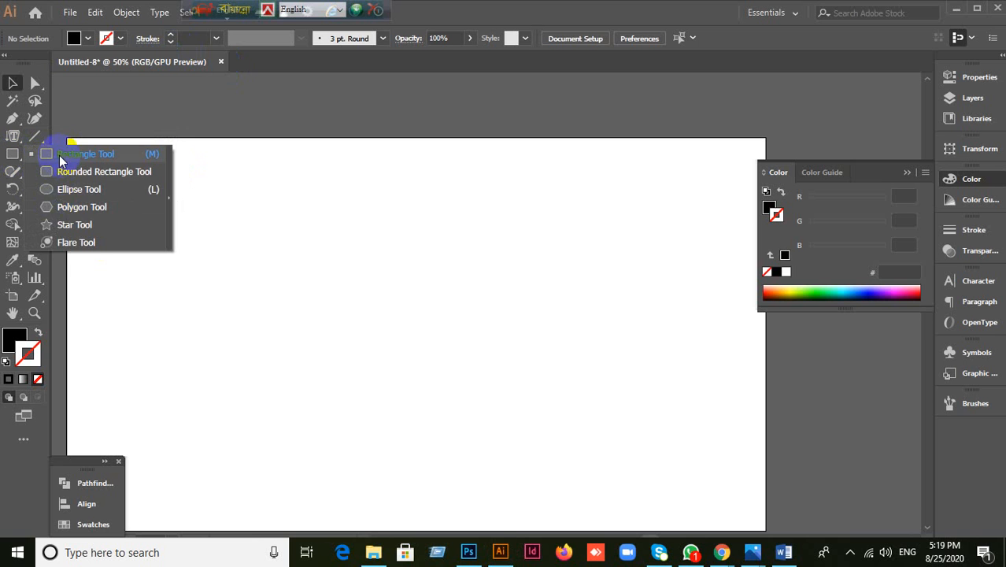
click(61, 159)
mouse_move(311, 242)
mouse_down()
mouse_move(415, 315)
mouse_move(503, 396)
mouse_move(508, 437)
mouse_up()
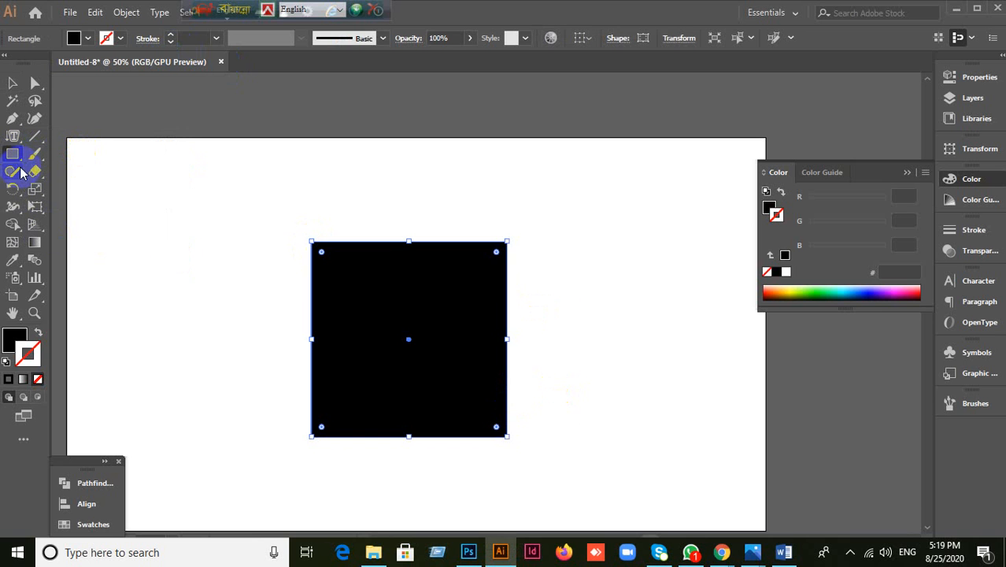
drag(14, 142, 79, 223)
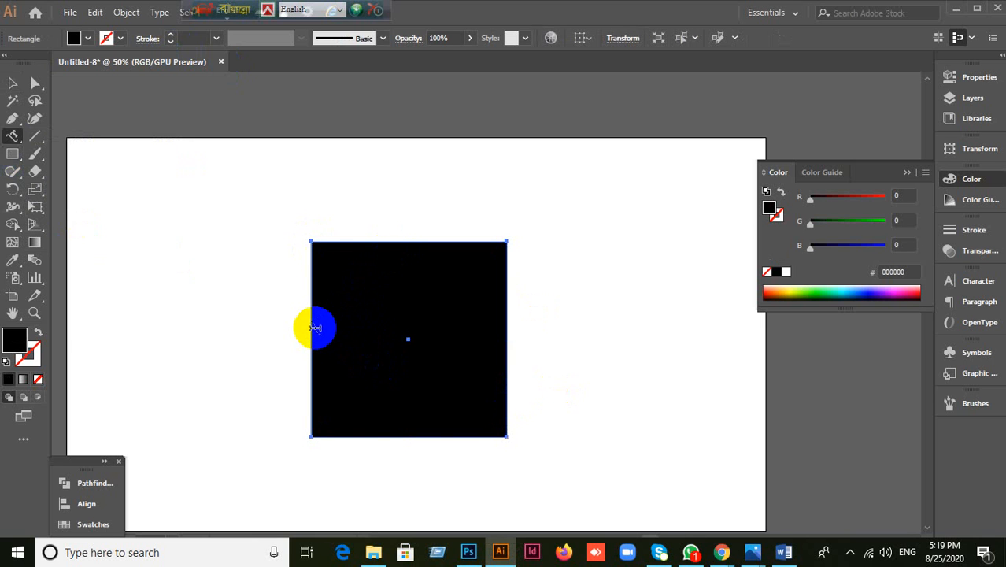
click(310, 326)
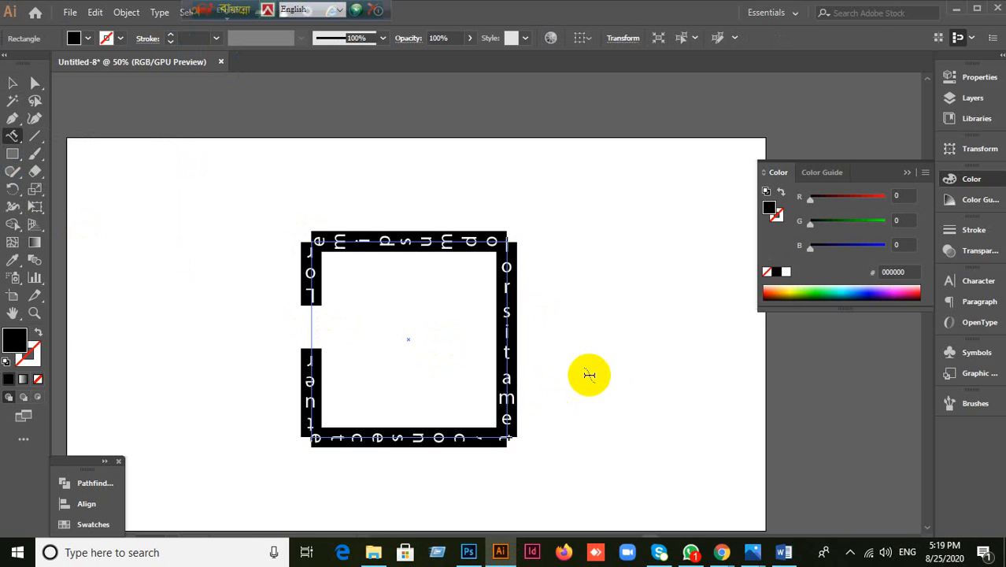
text(jflakjsldkfakljdlfjaksldjflasdljl)
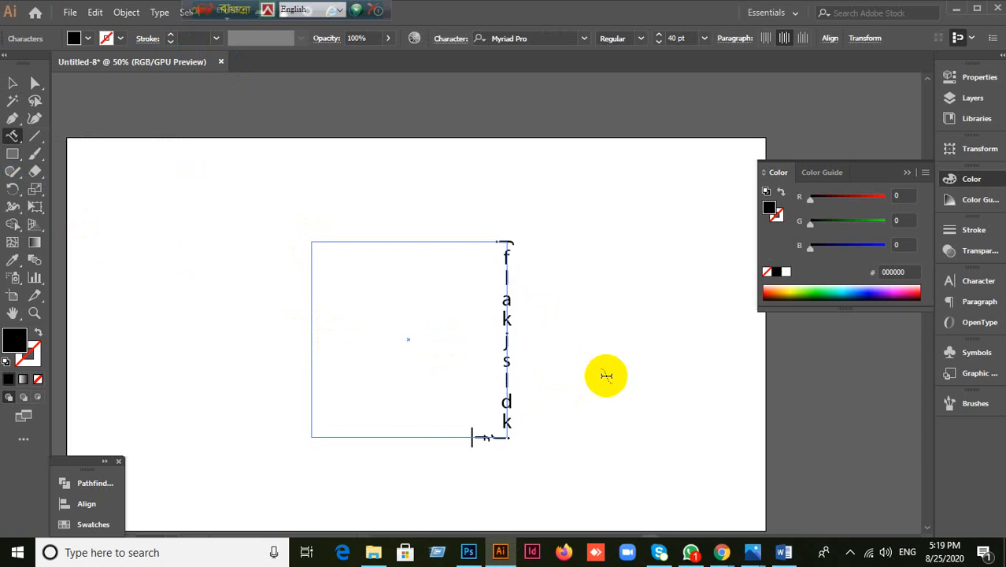
text(laks)
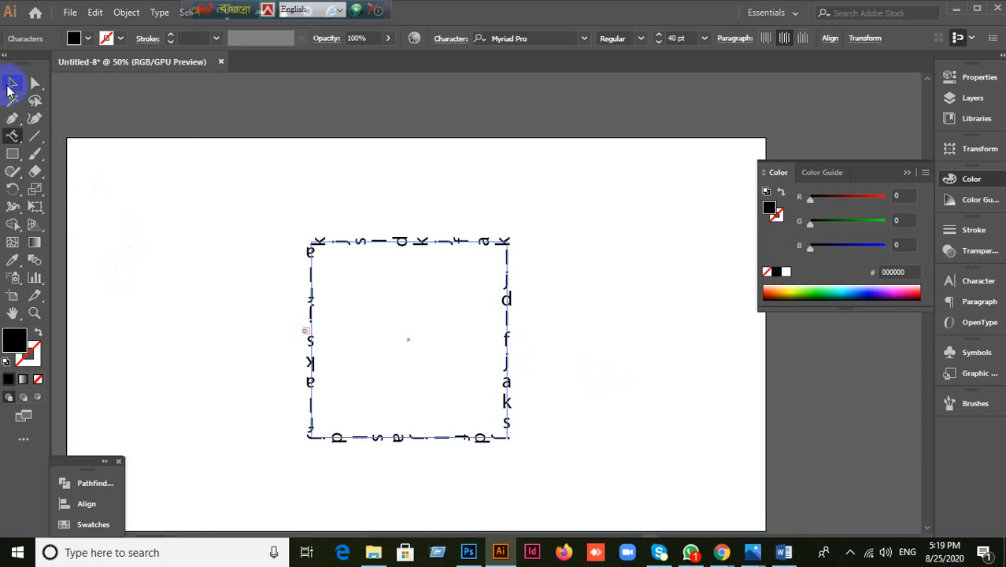
click(12, 83)
key(Delete)
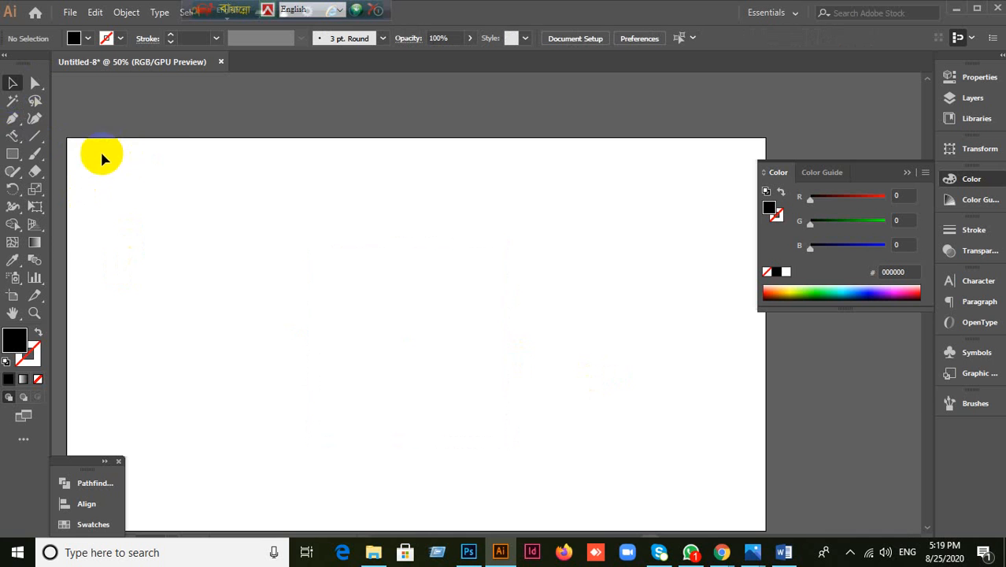
Step: Maximise the Illustrator window and open the Symbol Sprayer flyout
click(12, 137)
click(92, 244)
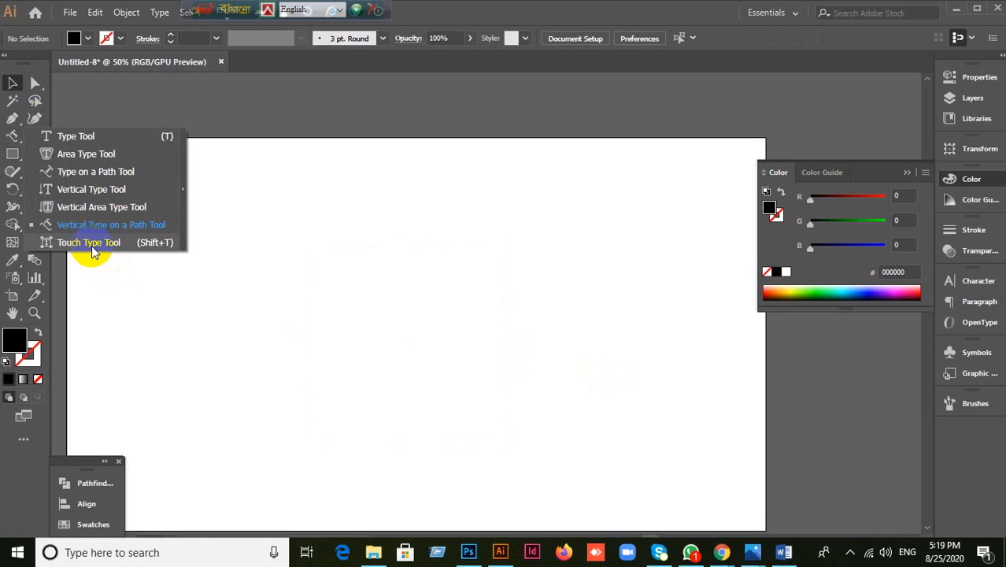
drag(531, 21, 528, 29)
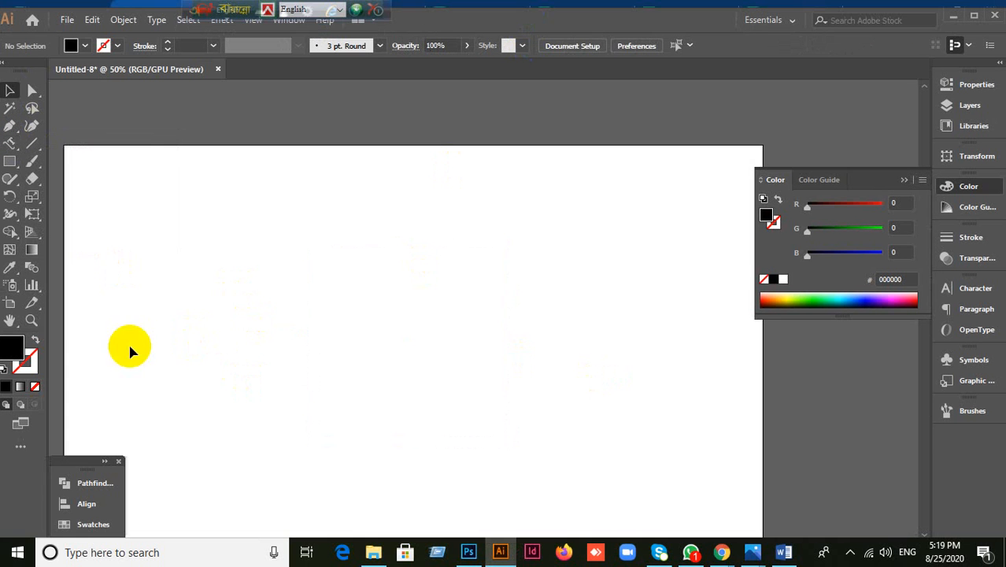
click(976, 20)
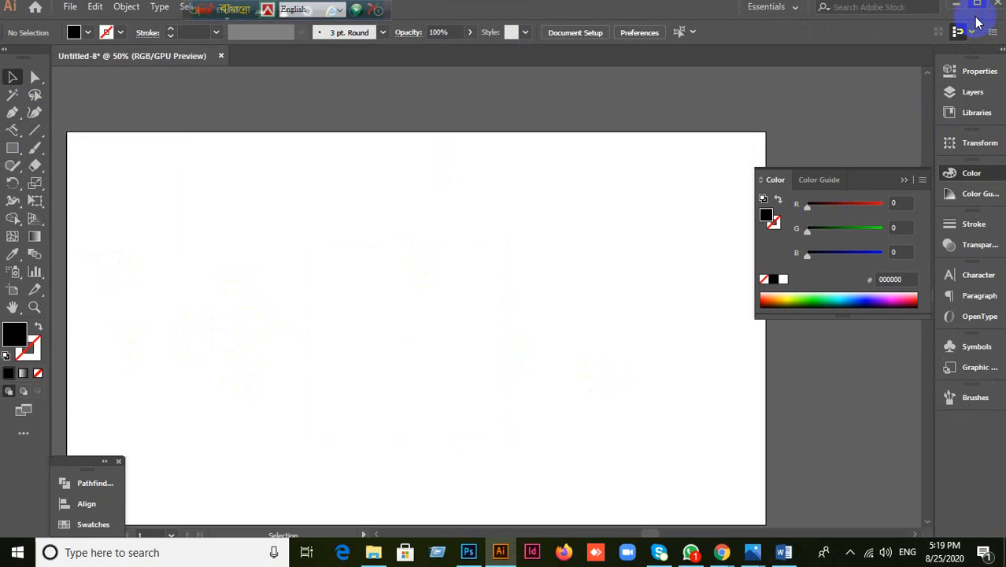
click(16, 276)
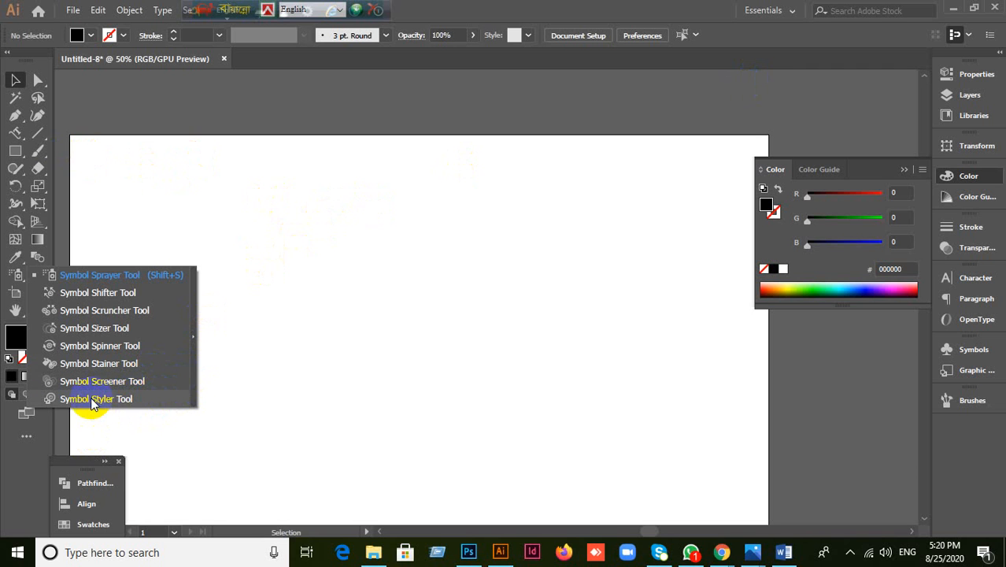
click(349, 263)
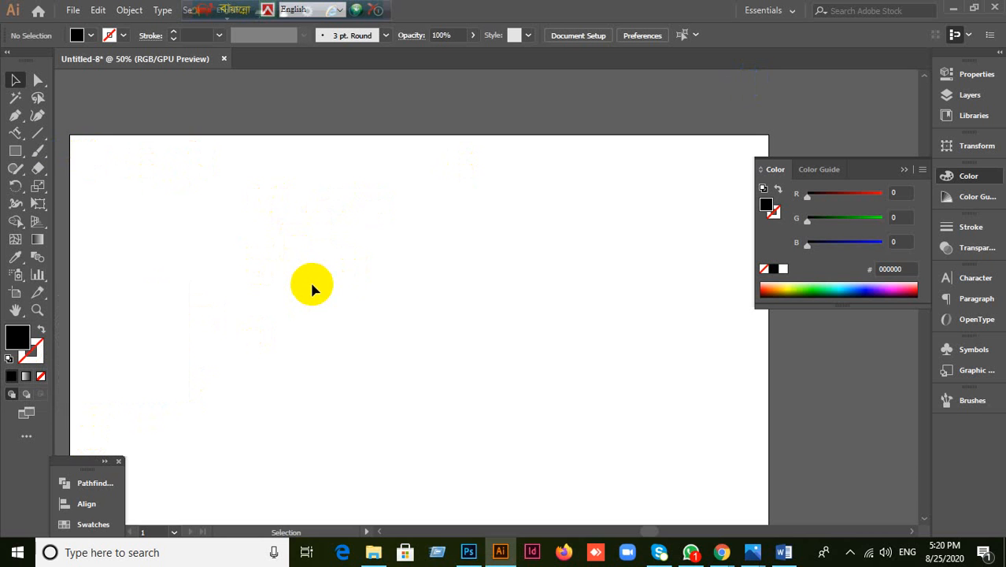
mouse_move(17, 274)
mouse_down()
mouse_move(84, 408)
mouse_move(120, 401)
mouse_up()
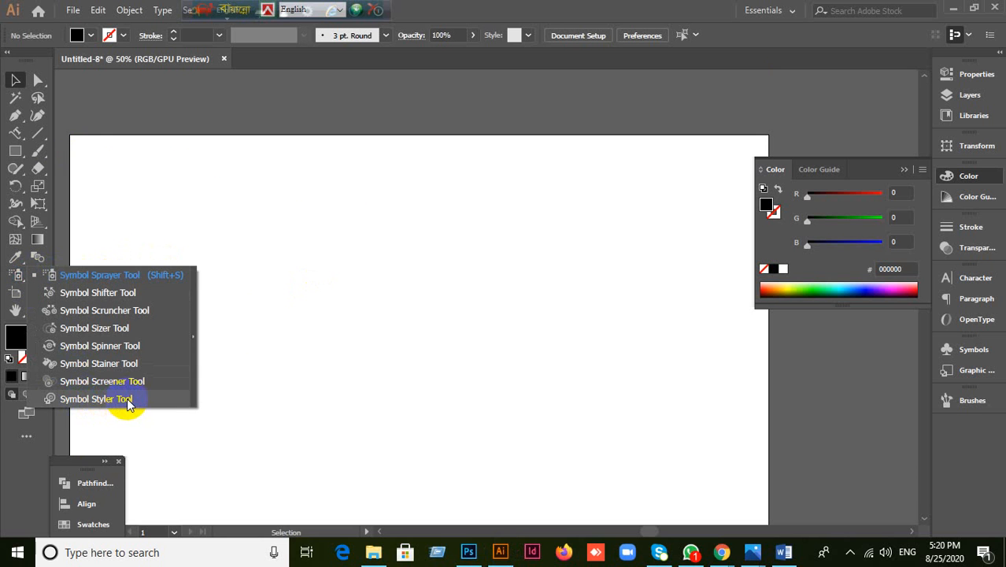
click(363, 129)
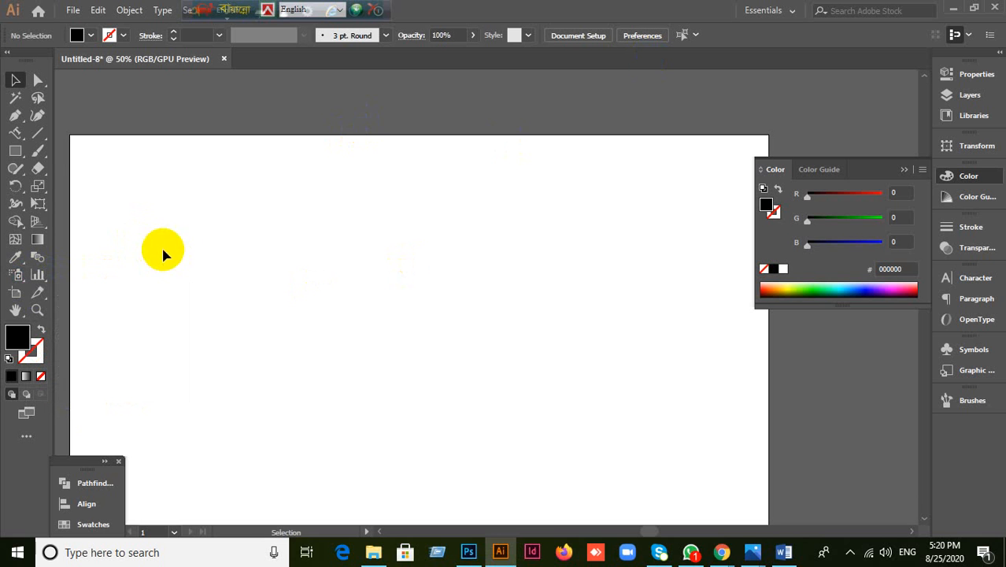
drag(15, 132, 110, 242)
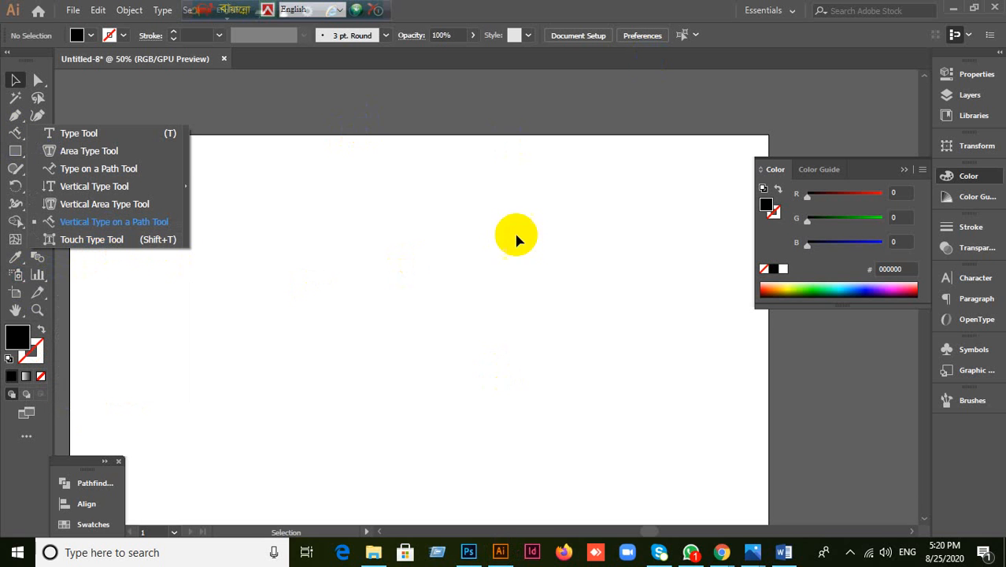
Step: Type the person's full name as a horizontal text line near the artboard centre
click(536, 7)
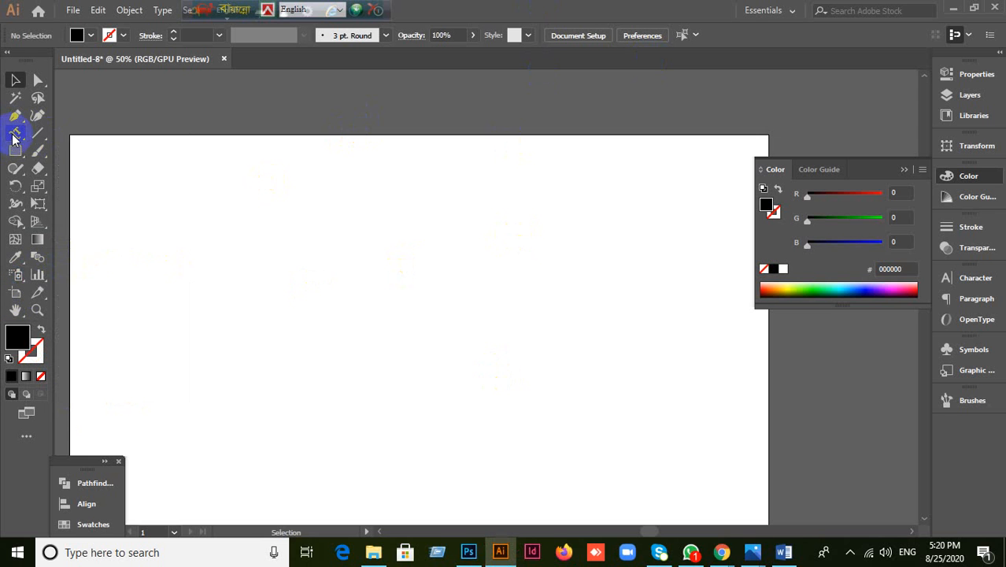
drag(13, 138, 332, 342)
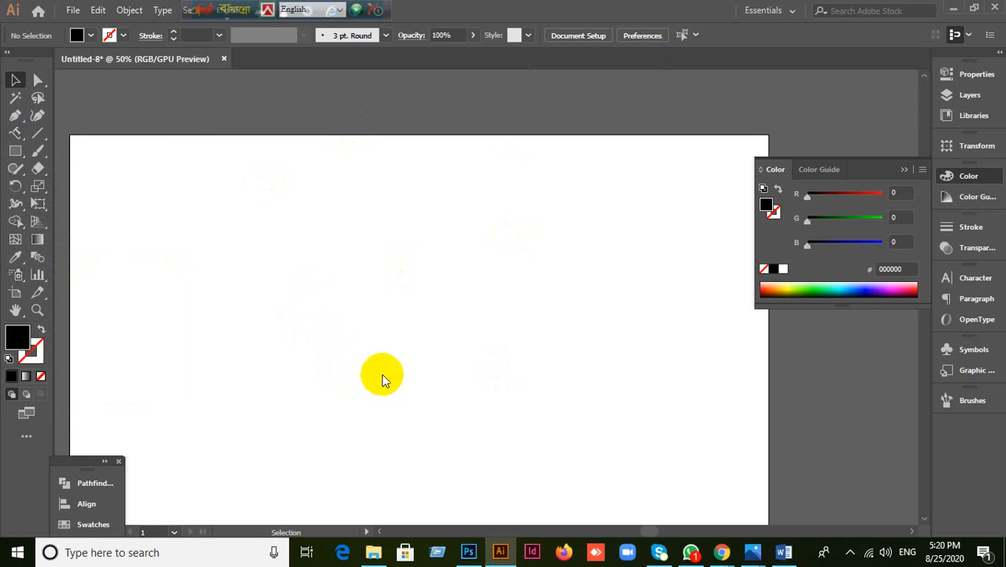
key(t)
scroll(390, 362, down, 1)
scroll(361, 292, up, 1)
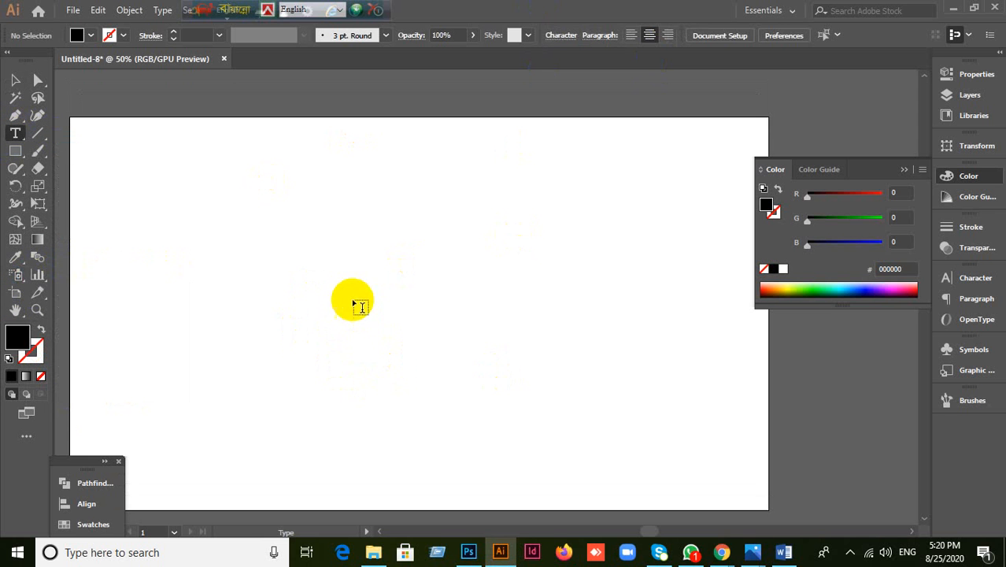
click(351, 297)
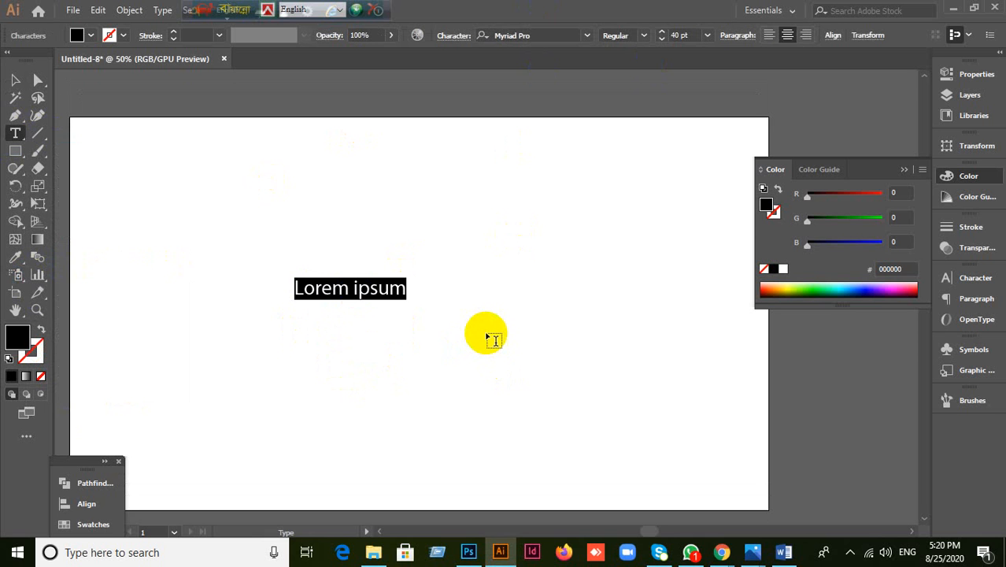
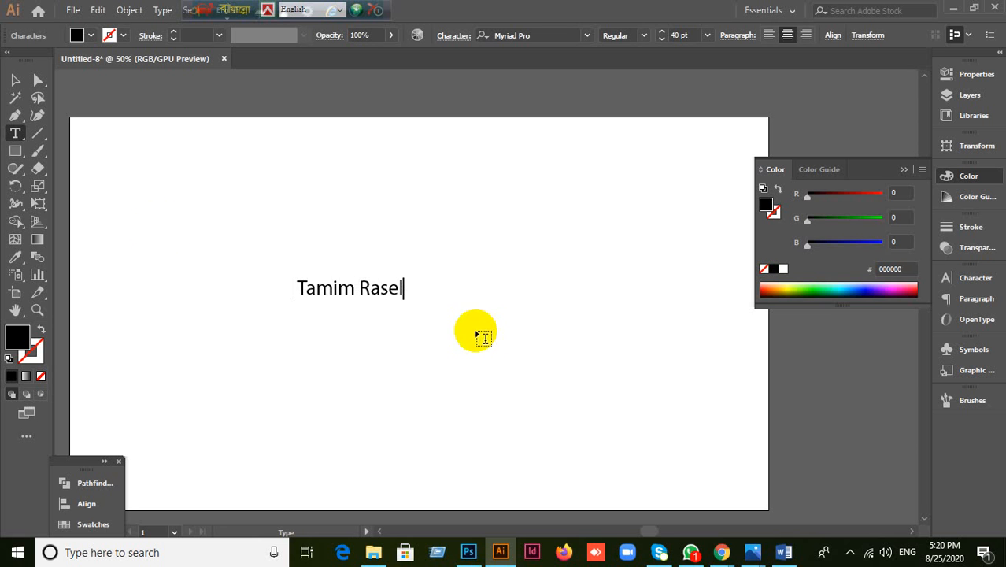
key(Escape)
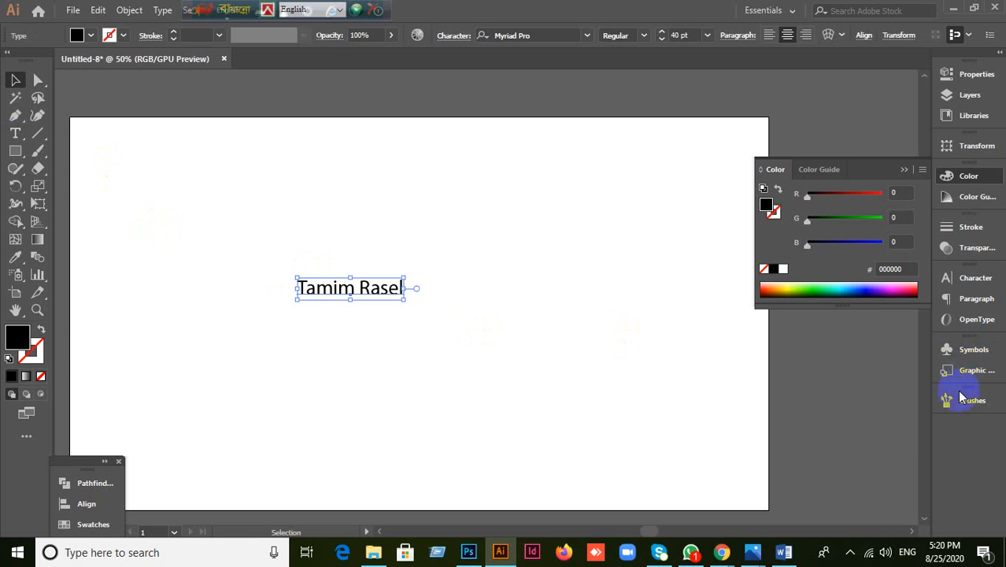
Step: Set the name text to Lato Bold in all capitals via the Character panel
click(976, 282)
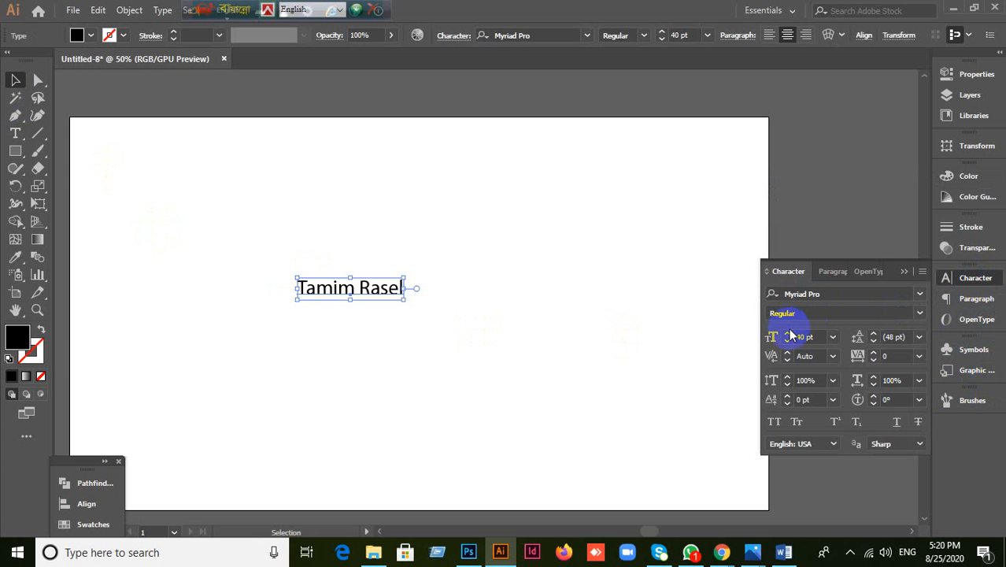
click(827, 298)
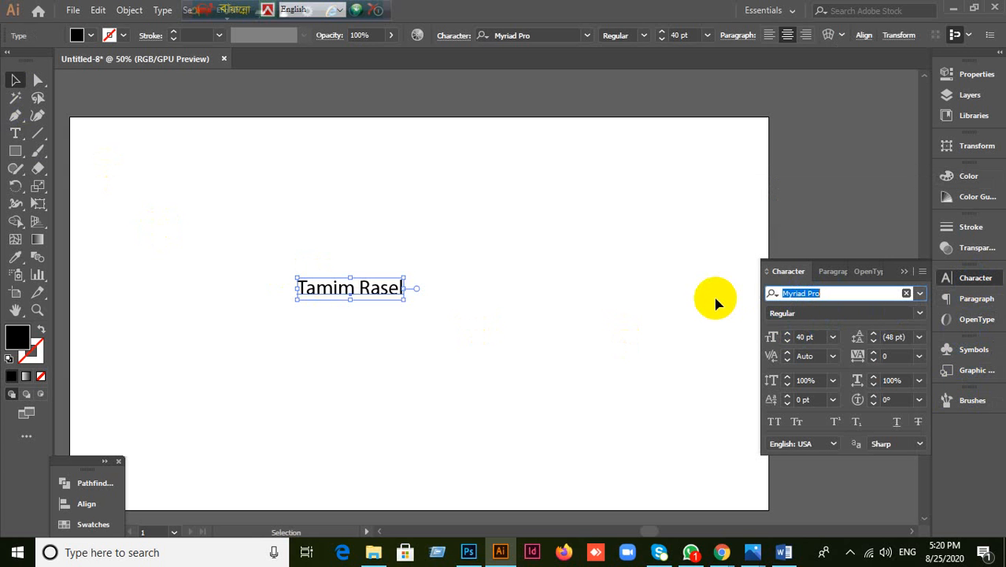
text(Lato)
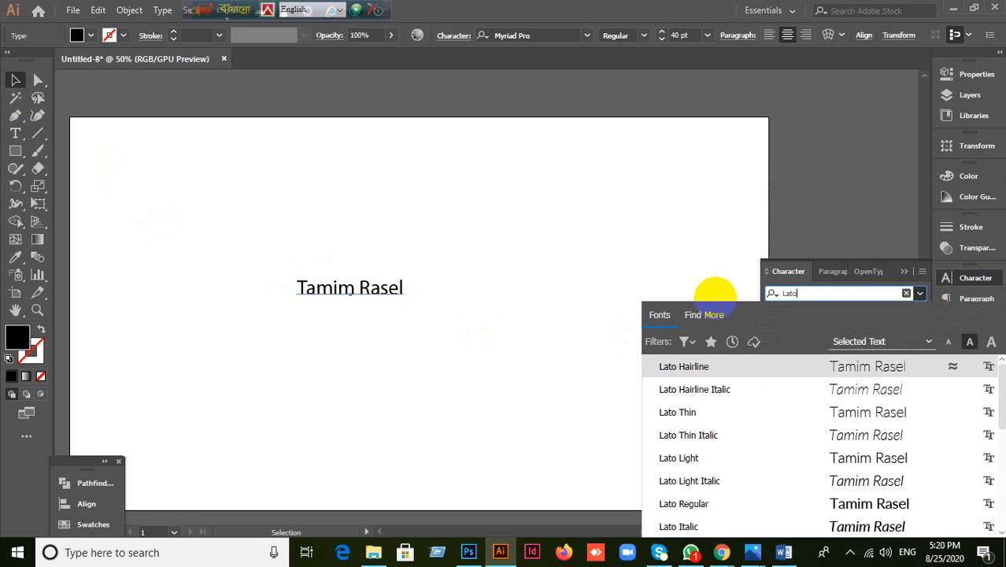
key(Return)
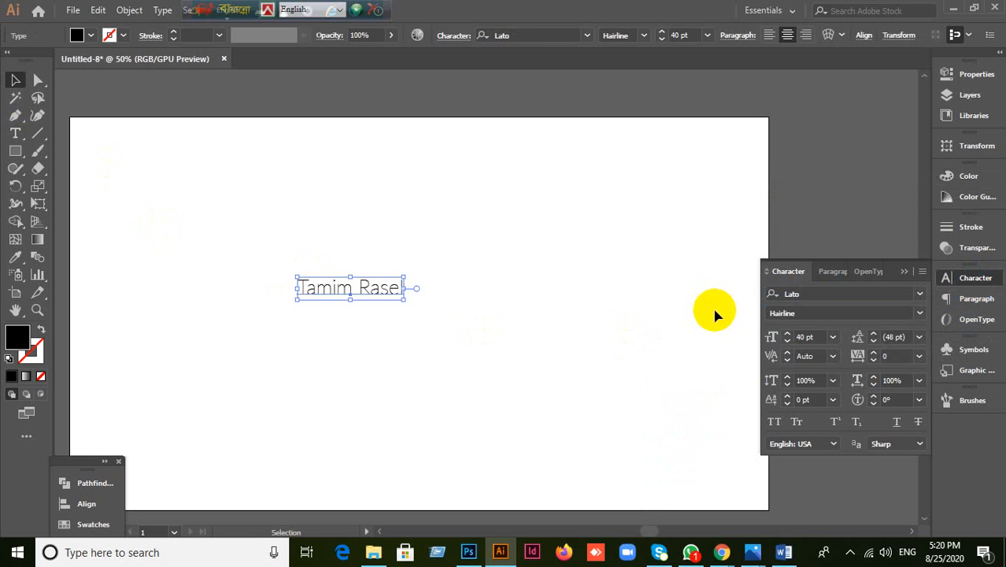
click(918, 316)
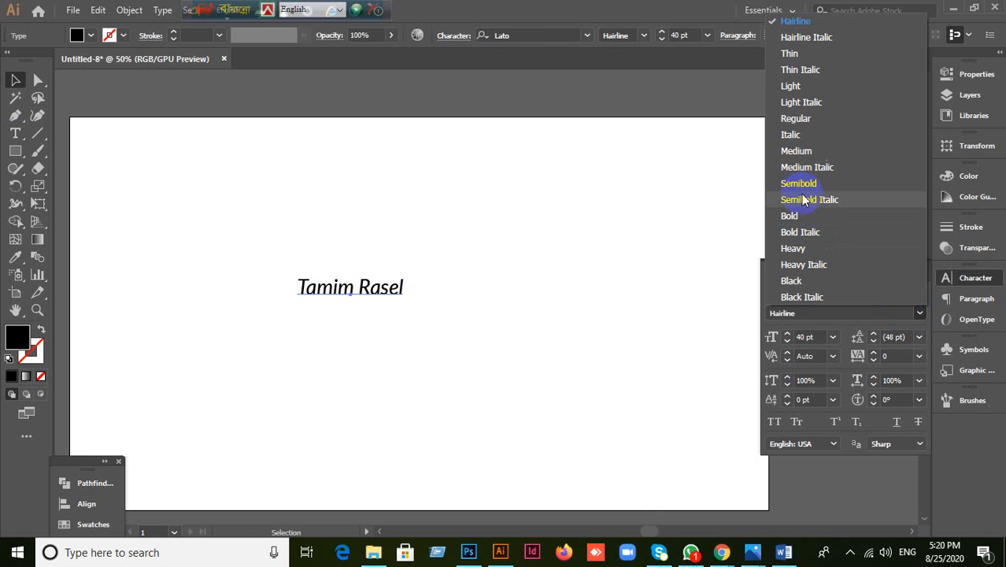
click(789, 216)
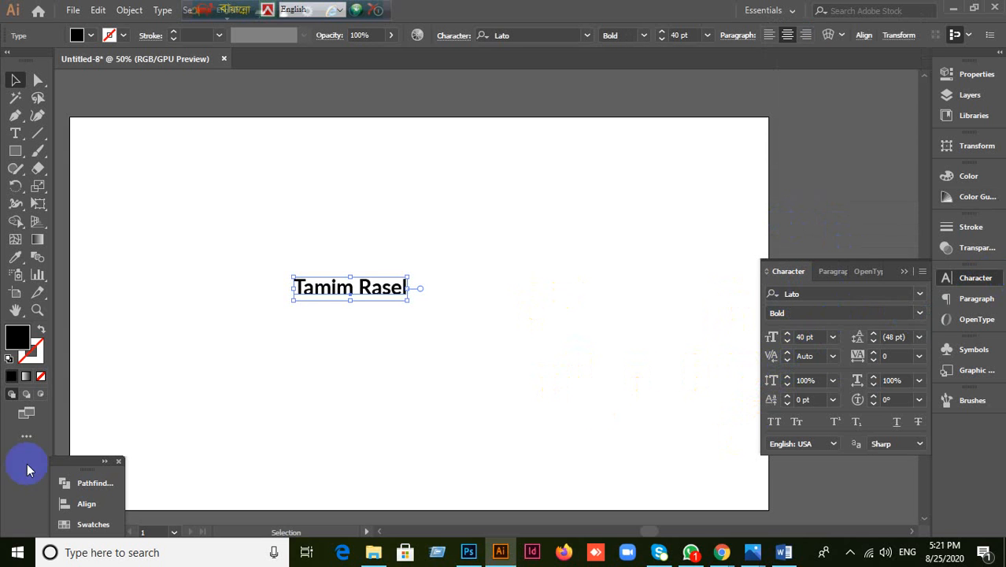
click(774, 421)
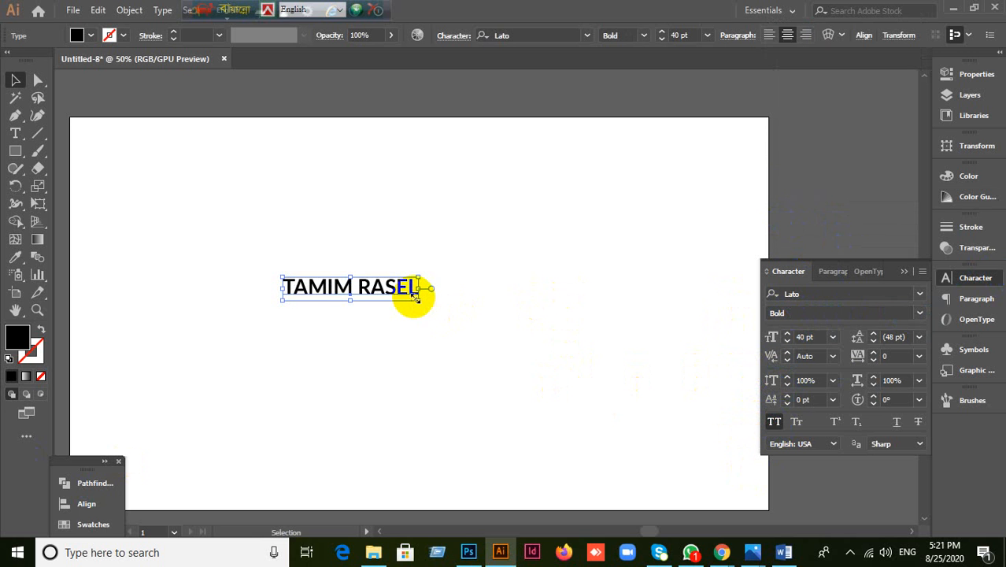
Step: Scale the name text up to about 144 pt across the artboard and reselect it
drag(419, 298, 631, 398)
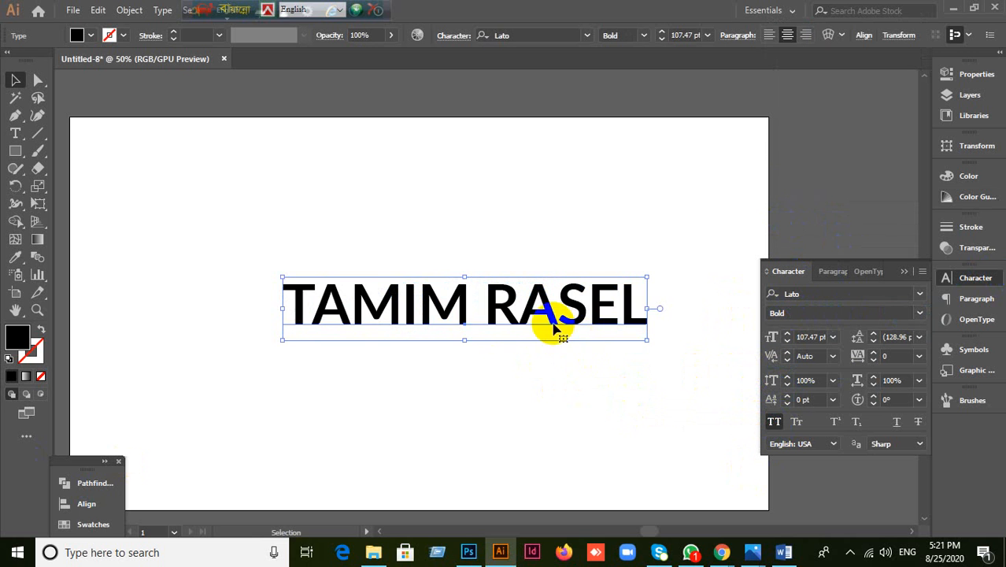
drag(611, 321, 480, 290)
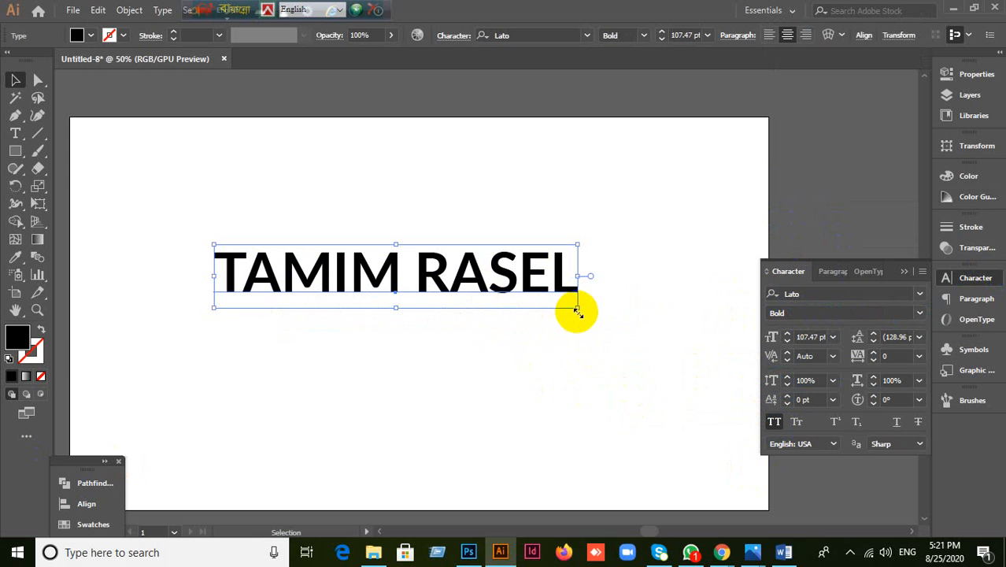
drag(577, 312, 703, 386)
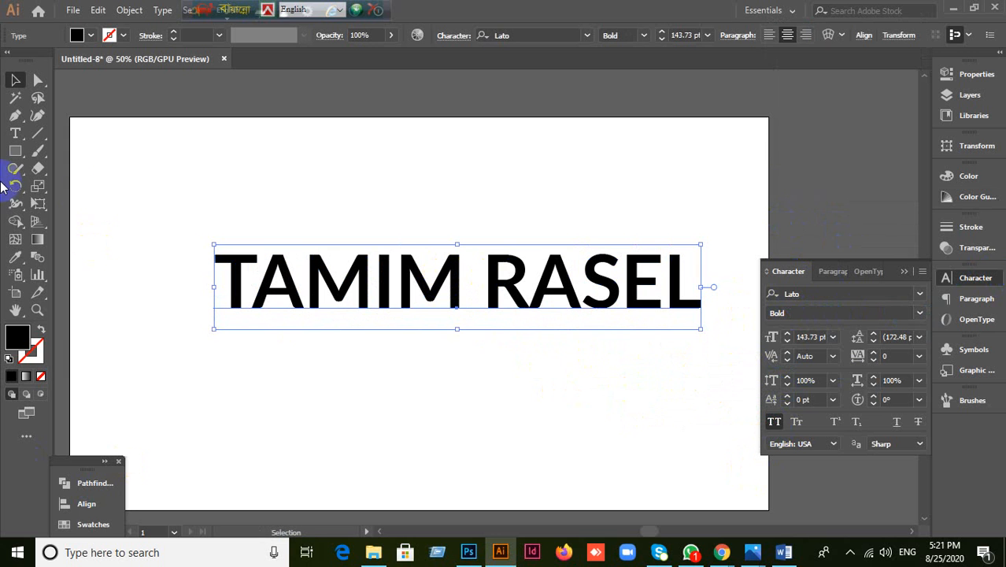
click(403, 221)
drag(15, 133, 61, 136)
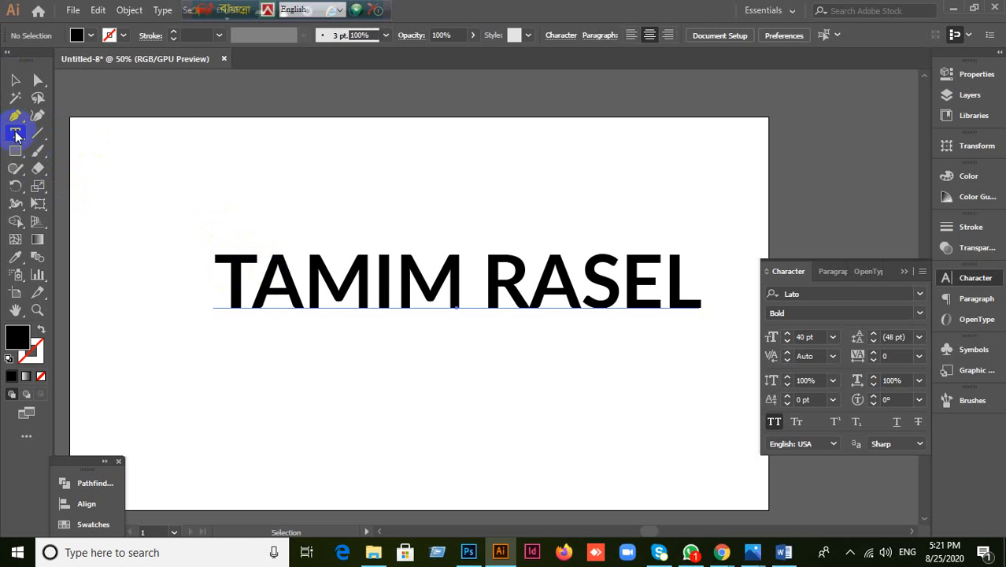
key(ctrl+a)
Step: Switch to the Touch Type Tool and select the name's letters one by one
drag(19, 137, 52, 247)
click(240, 314)
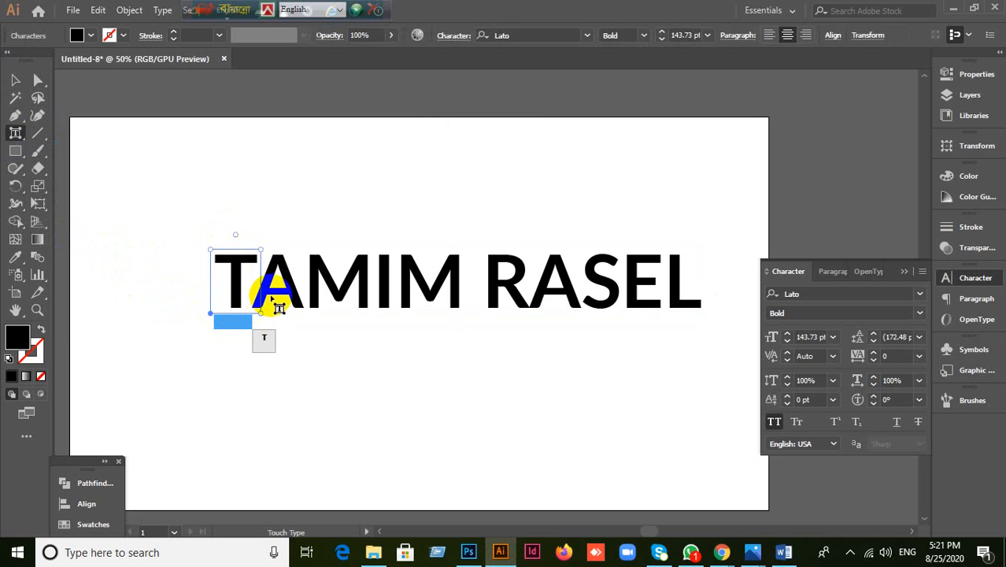
click(277, 287)
click(339, 292)
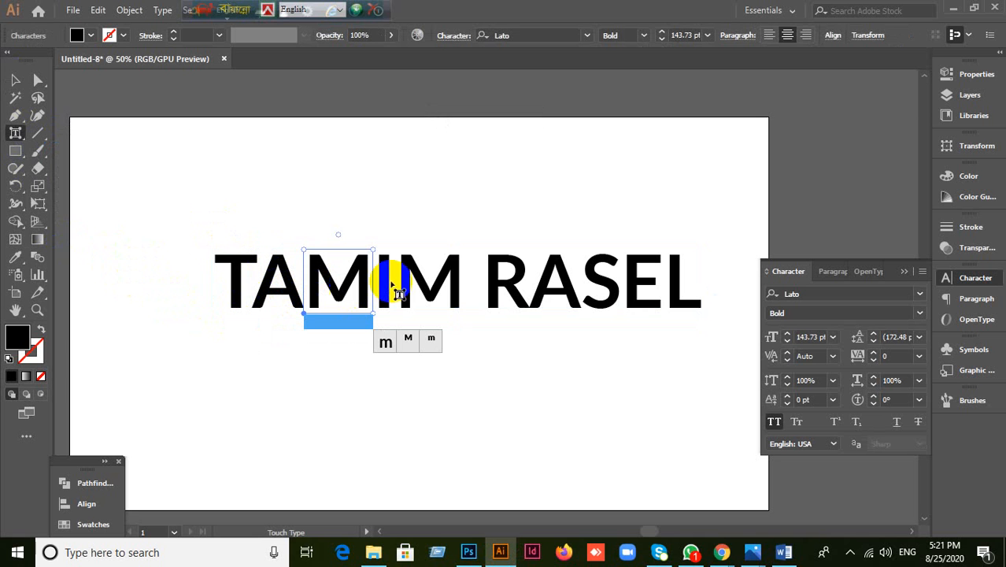
click(411, 287)
click(508, 293)
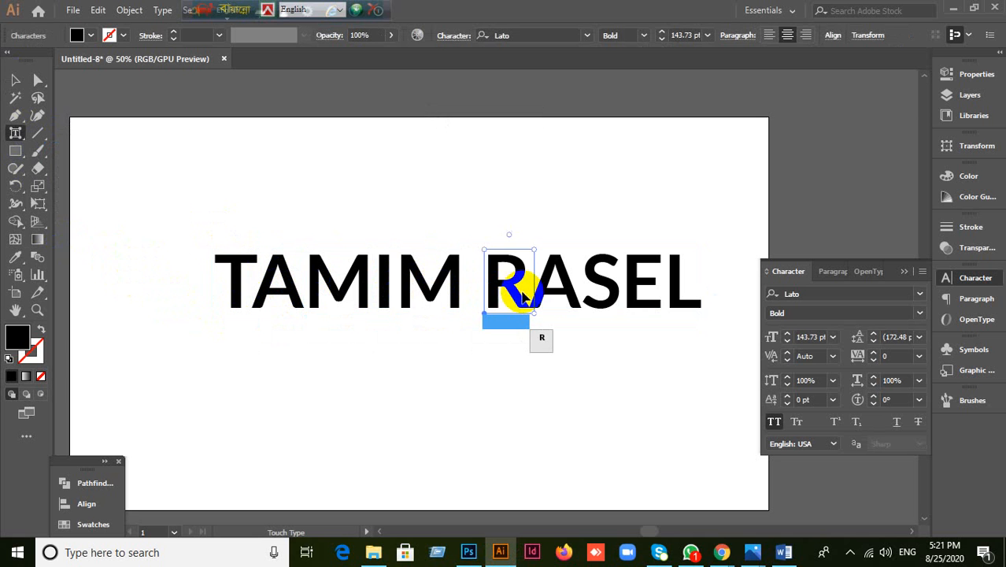
click(554, 290)
click(609, 297)
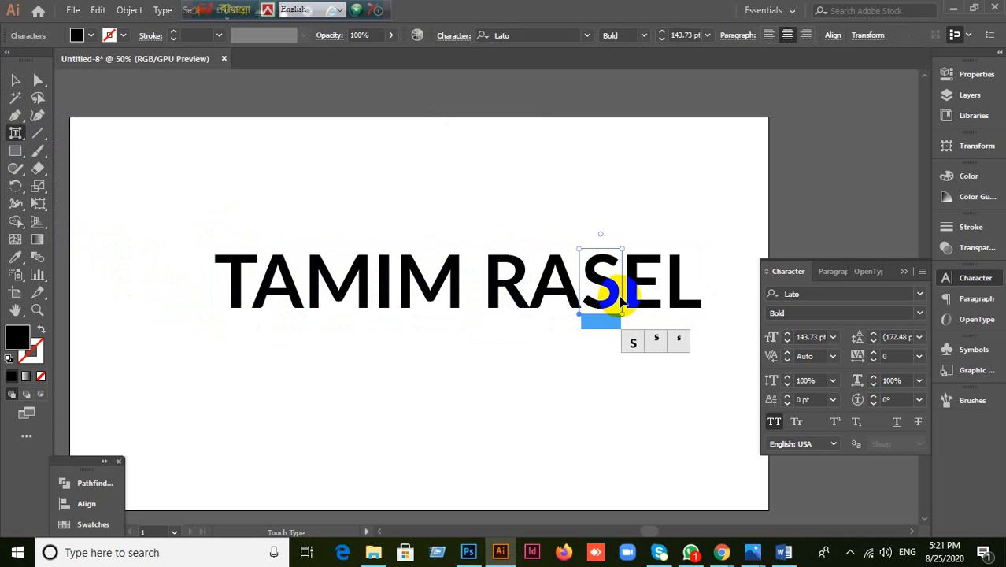
click(647, 292)
click(277, 309)
click(240, 298)
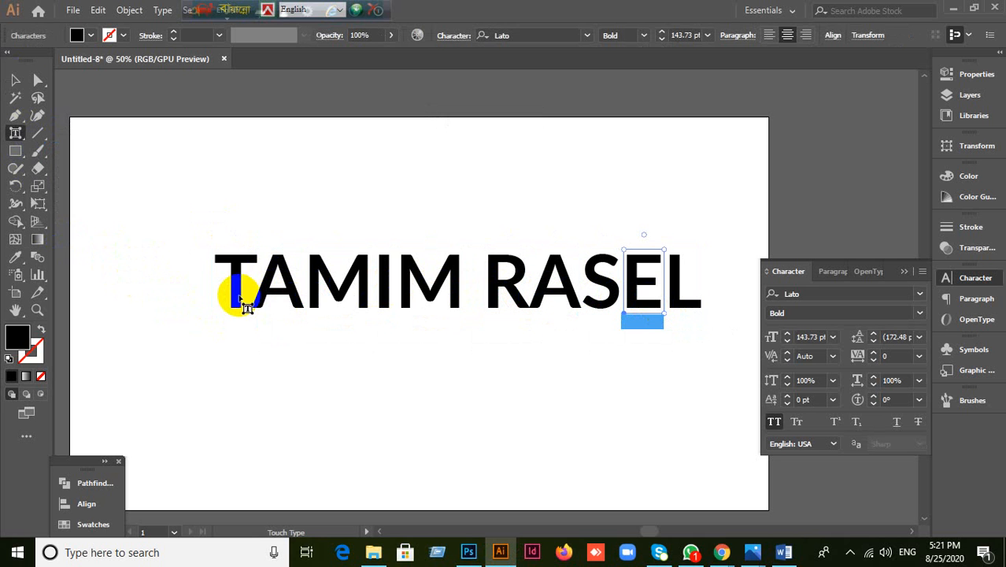
click(383, 313)
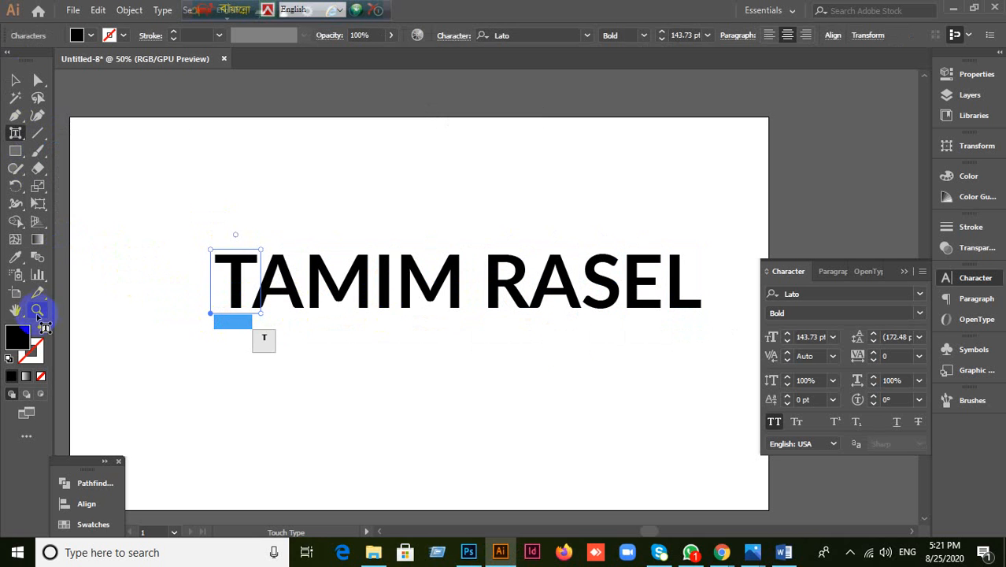
Step: Colour the T red and the first M yellow, tilting that M about -42°
click(77, 529)
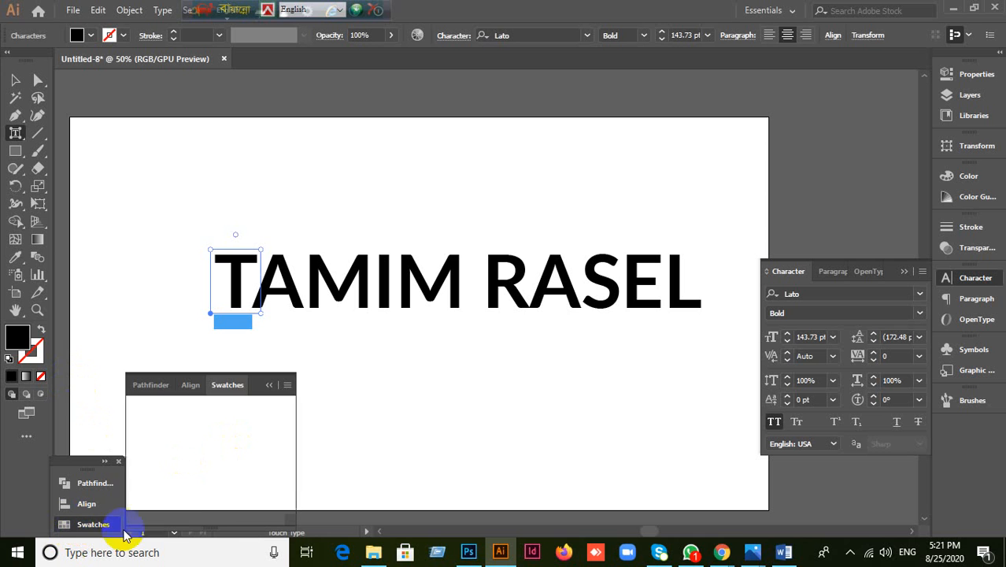
click(177, 432)
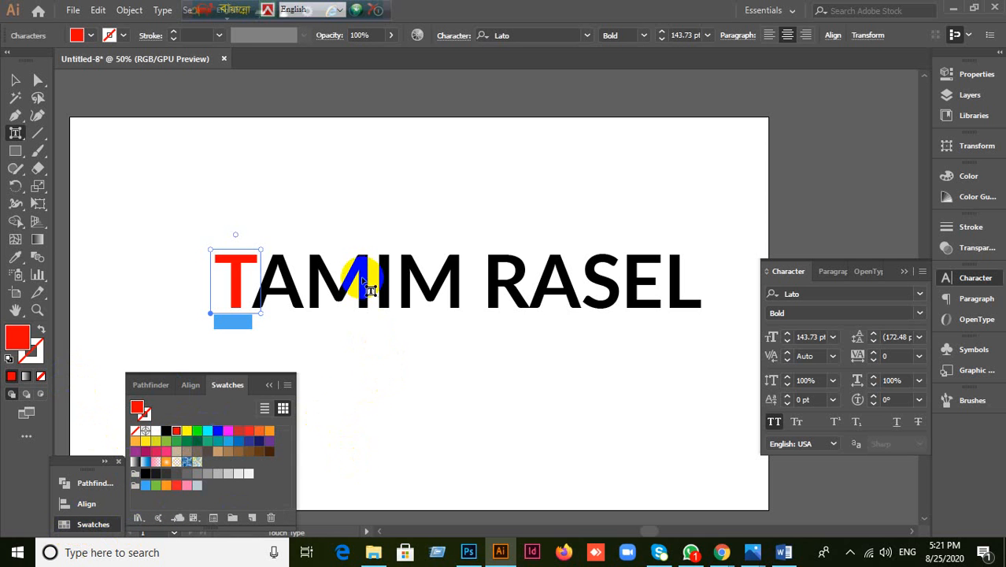
click(366, 281)
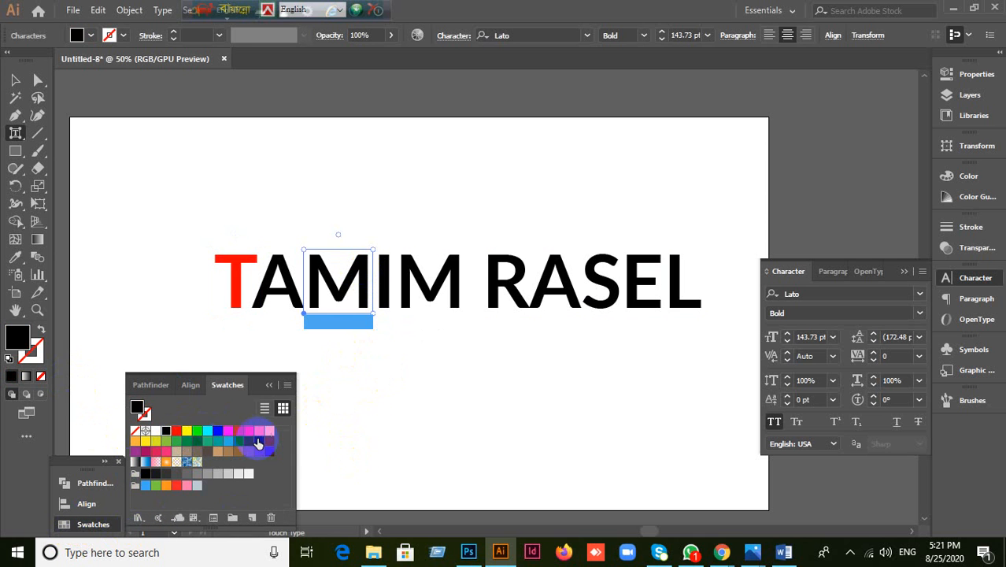
click(187, 430)
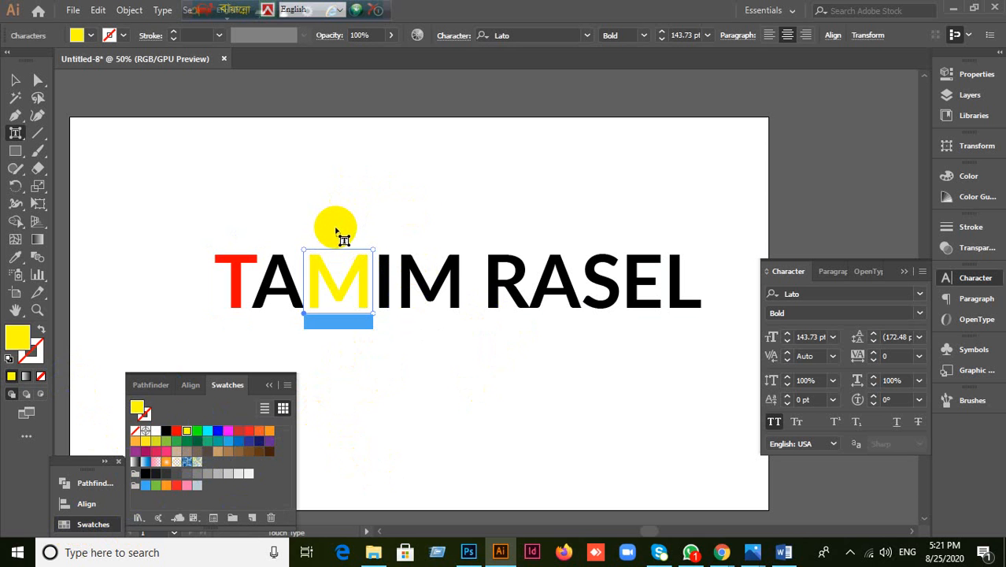
drag(339, 232, 370, 241)
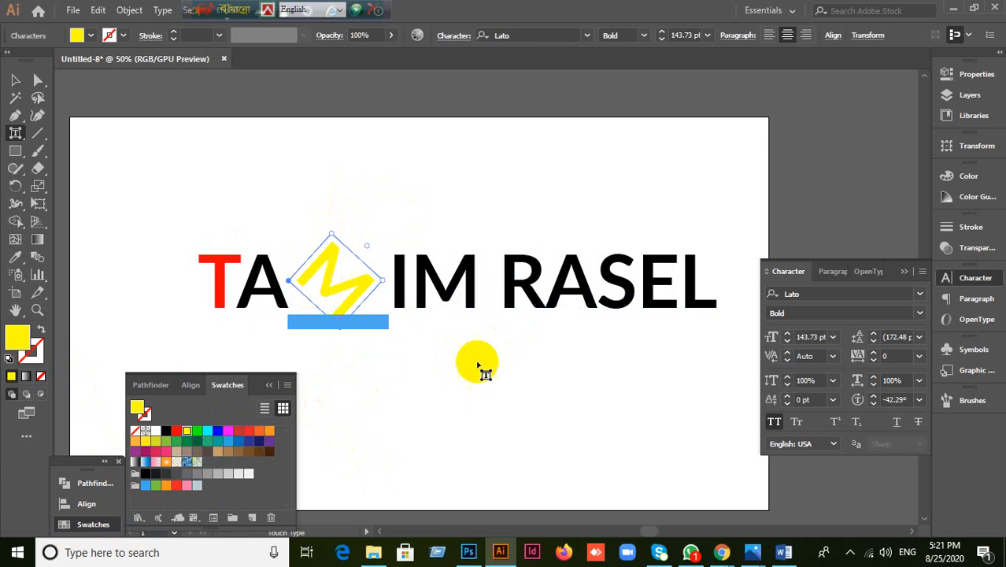
Step: Colour the R blue, enlarge it to about 178% and tilt it about -28°
click(529, 295)
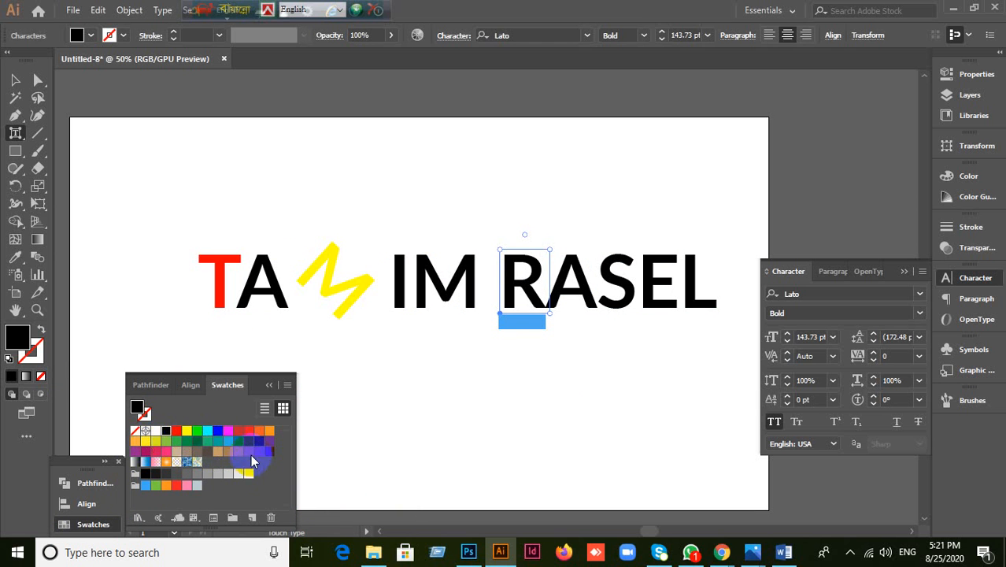
click(217, 431)
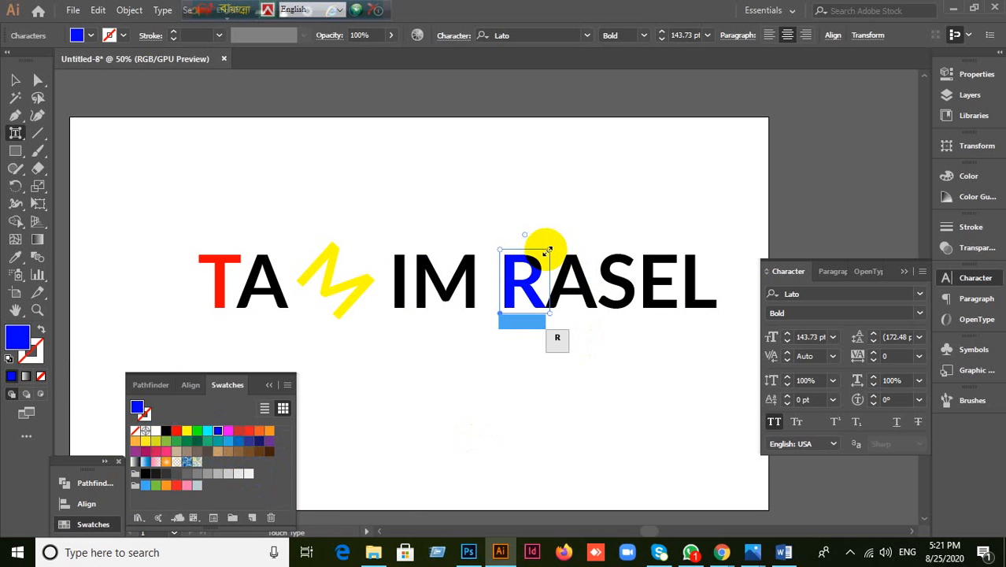
drag(546, 251, 628, 206)
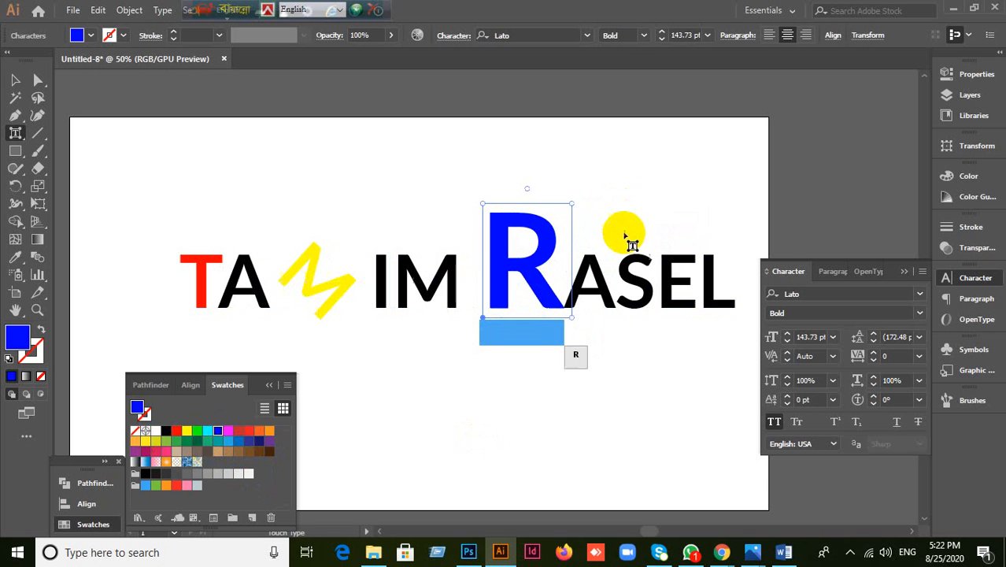
drag(527, 188, 567, 190)
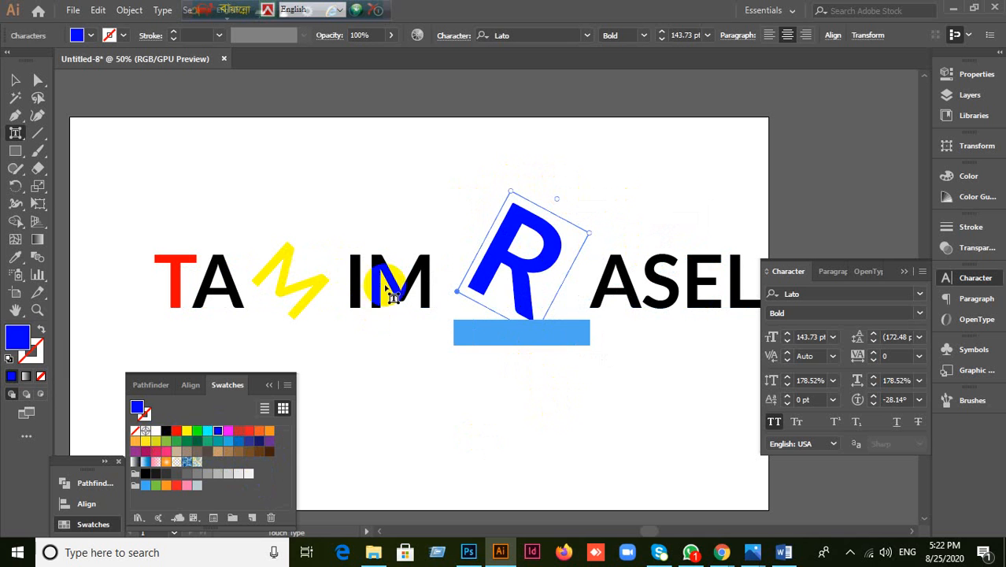
Step: Colour the last M of the first word orange, then select the S
click(394, 282)
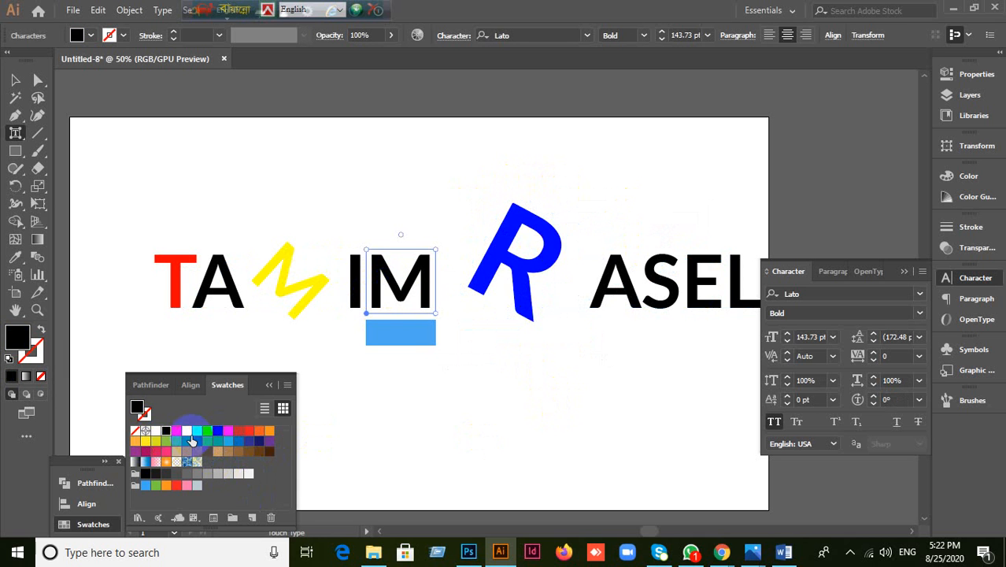
click(186, 430)
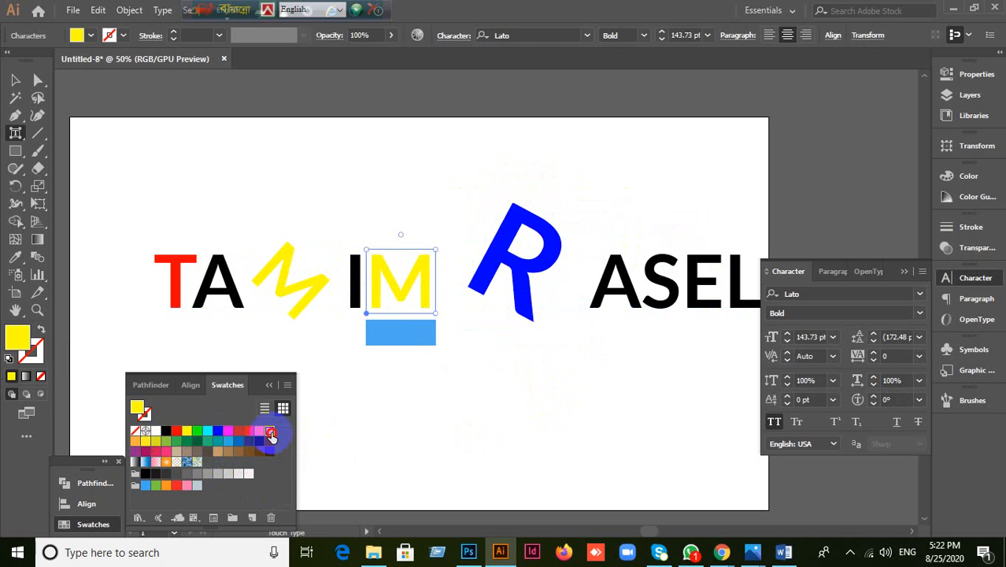
click(269, 431)
click(659, 313)
click(659, 313)
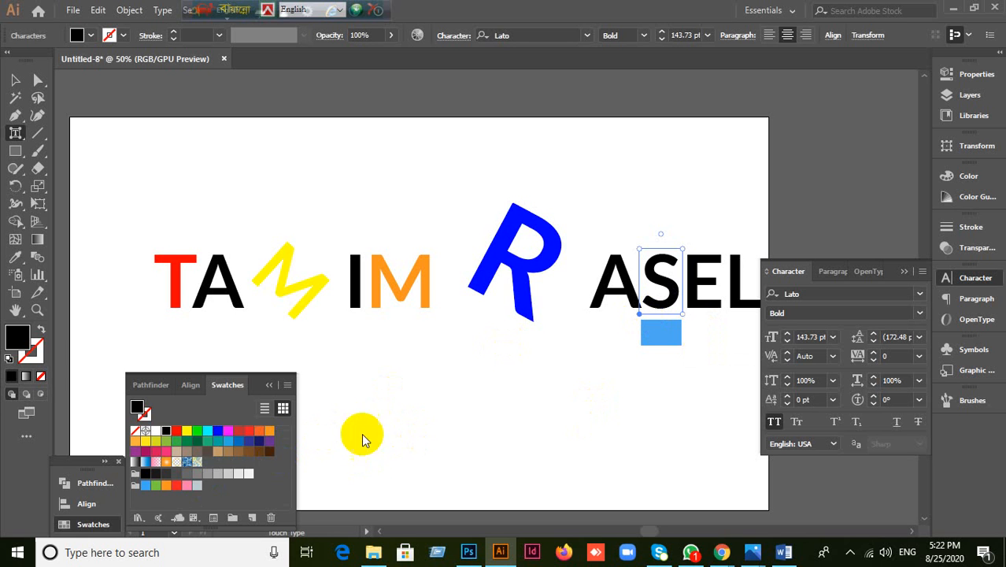
Step: Give the letters S and L patterned swatch fills
click(198, 466)
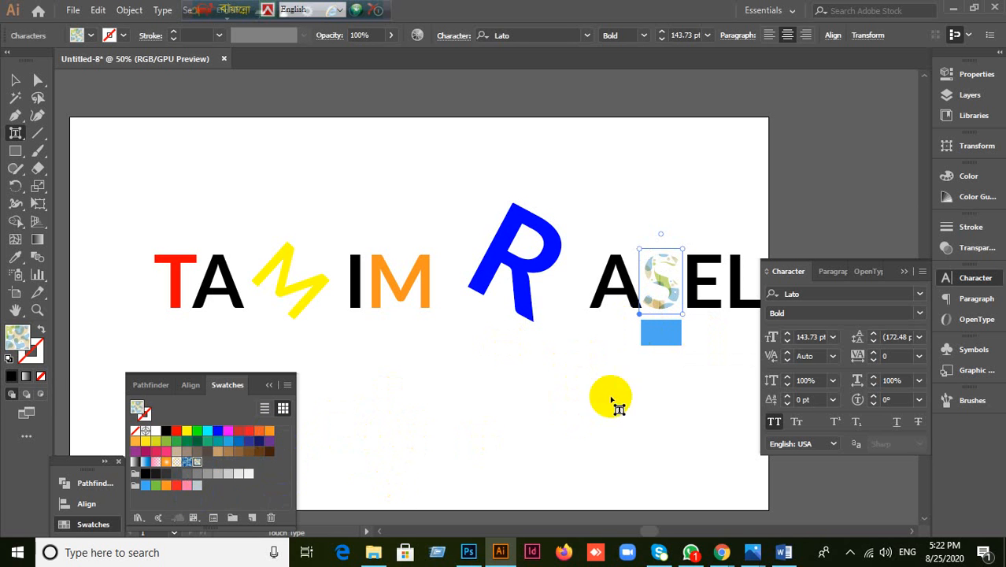
click(732, 299)
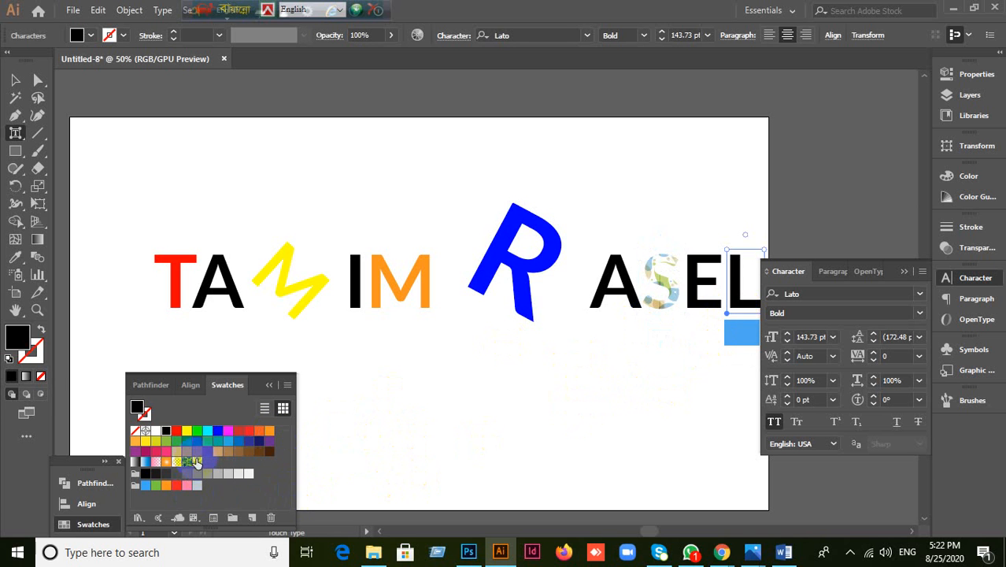
click(186, 463)
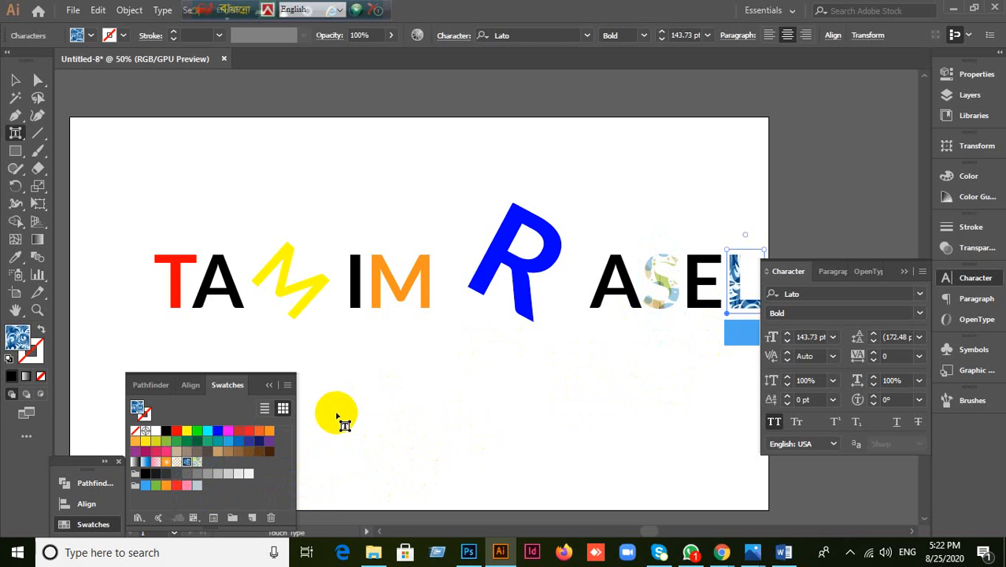
Step: Enlarge the black I to 207.39% and tilt it about 31°
click(389, 307)
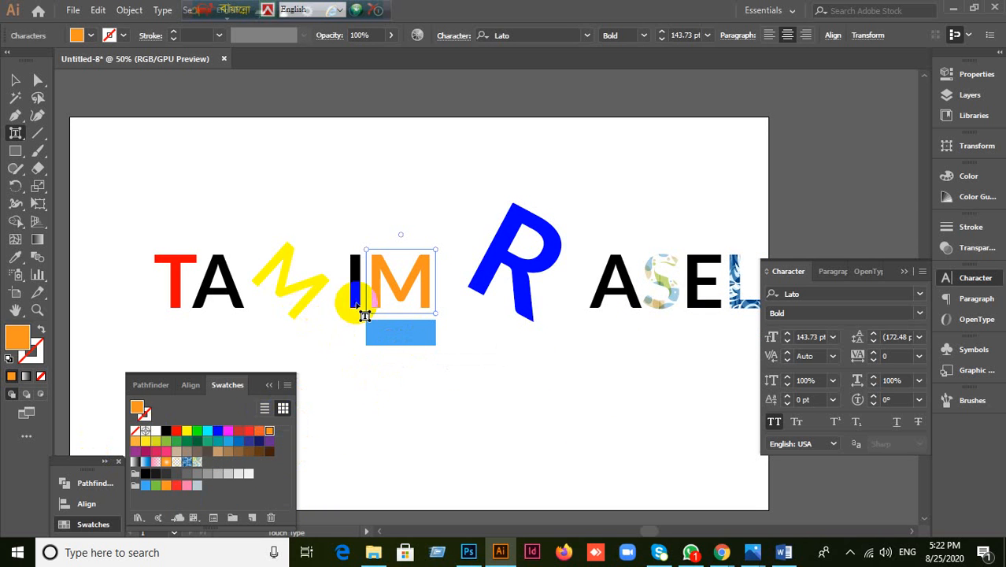
click(359, 309)
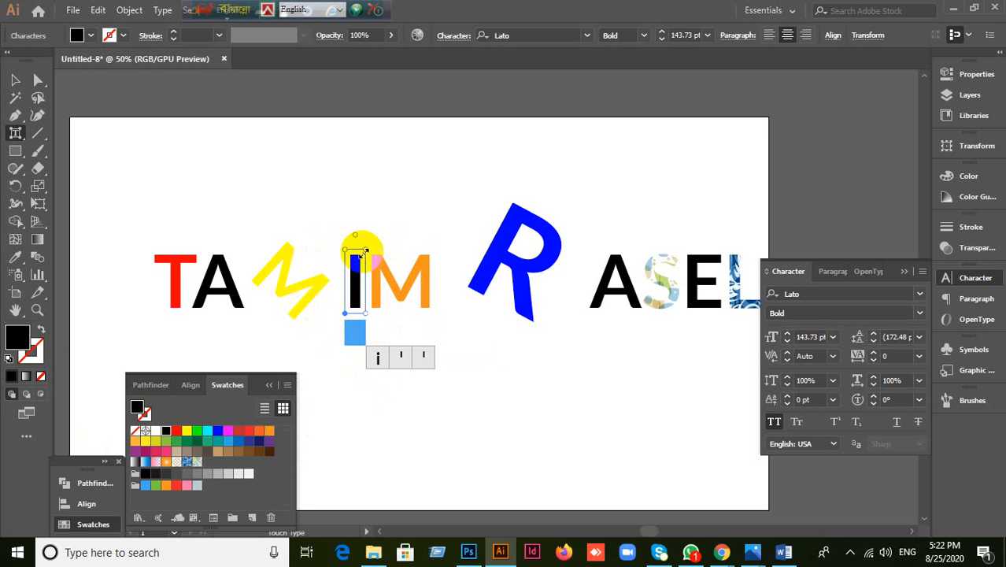
drag(366, 249, 419, 175)
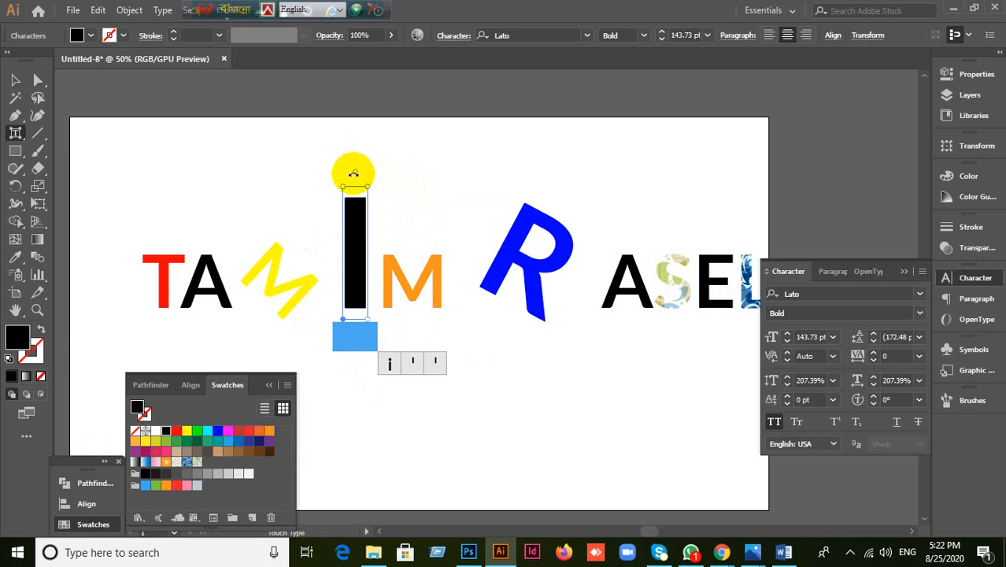
drag(351, 171, 307, 184)
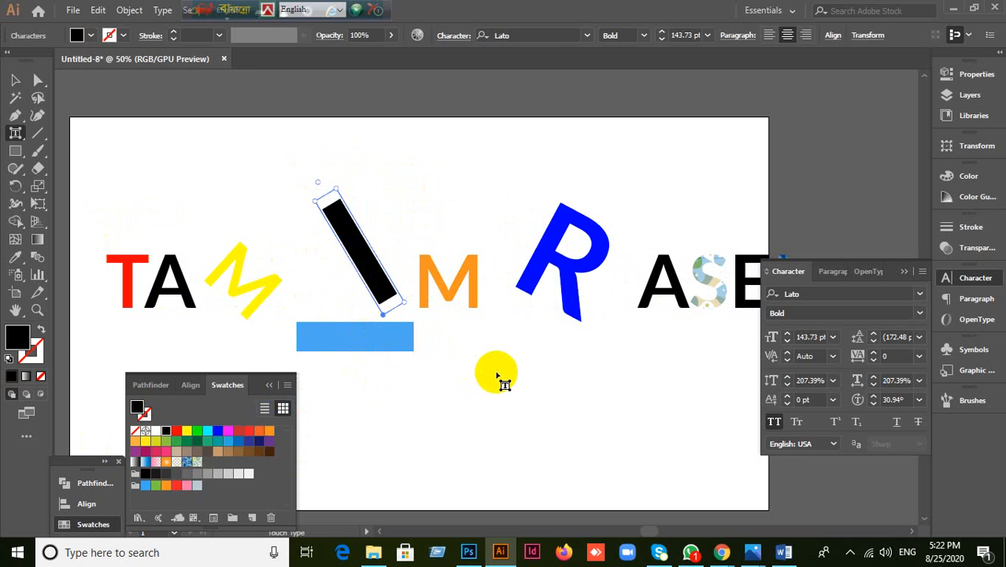
scroll(496, 373, down, 2)
scroll(495, 371, up, 1)
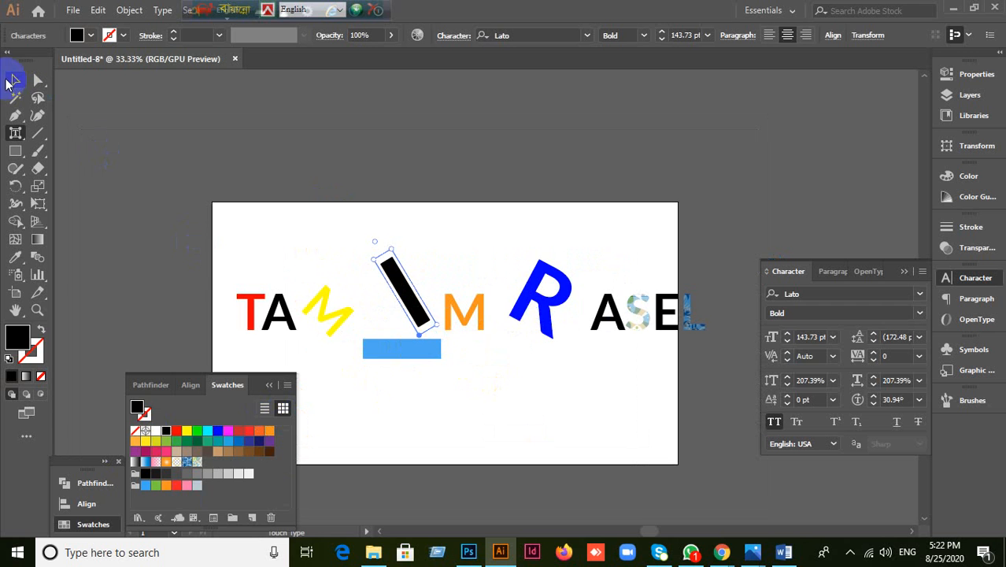
Step: Shrink the whole name text to 98.85 pt and move it up and right
click(15, 79)
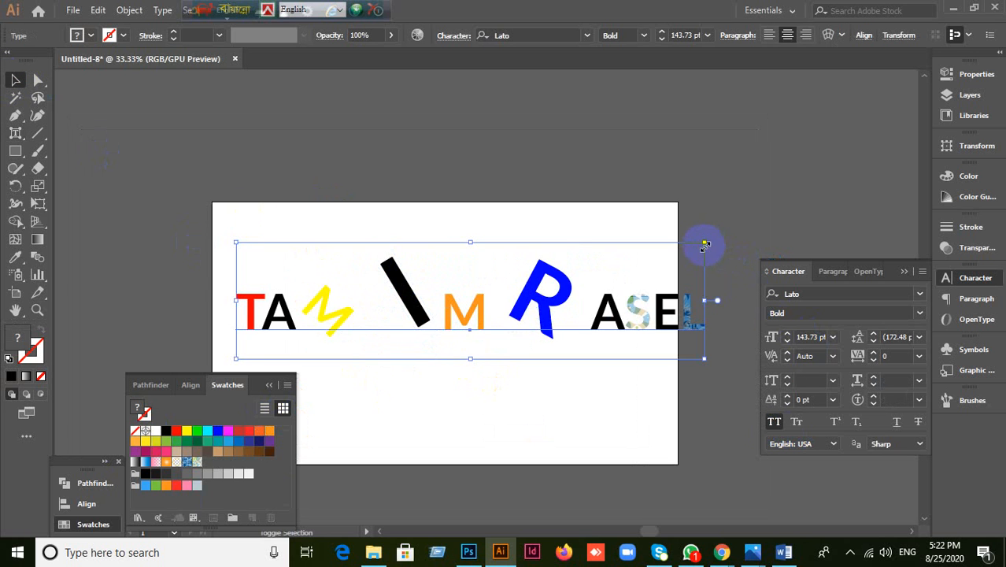
drag(705, 246, 558, 278)
drag(524, 354, 552, 333)
click(17, 136)
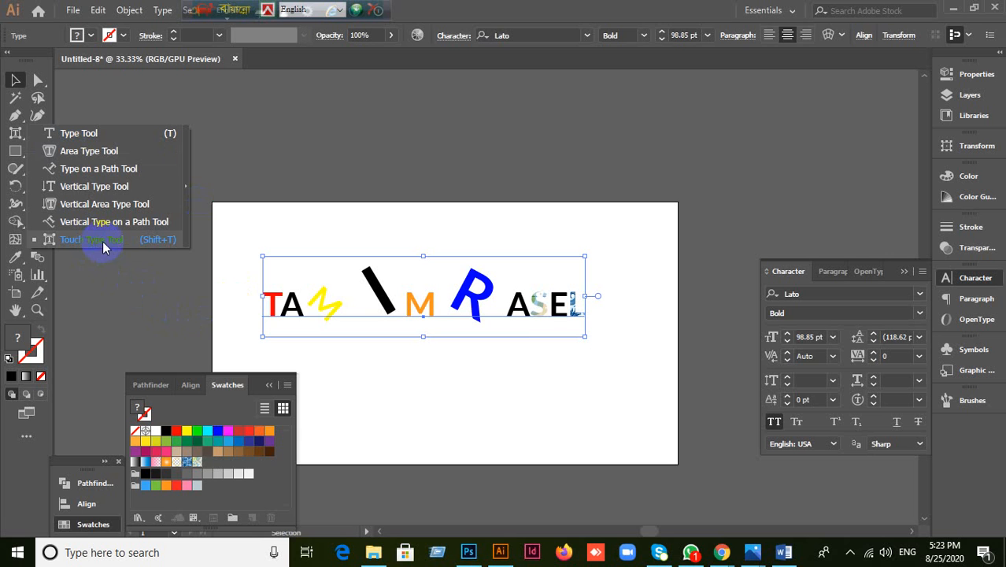
Step: Reselect the name text object with the Selection tool
click(359, 366)
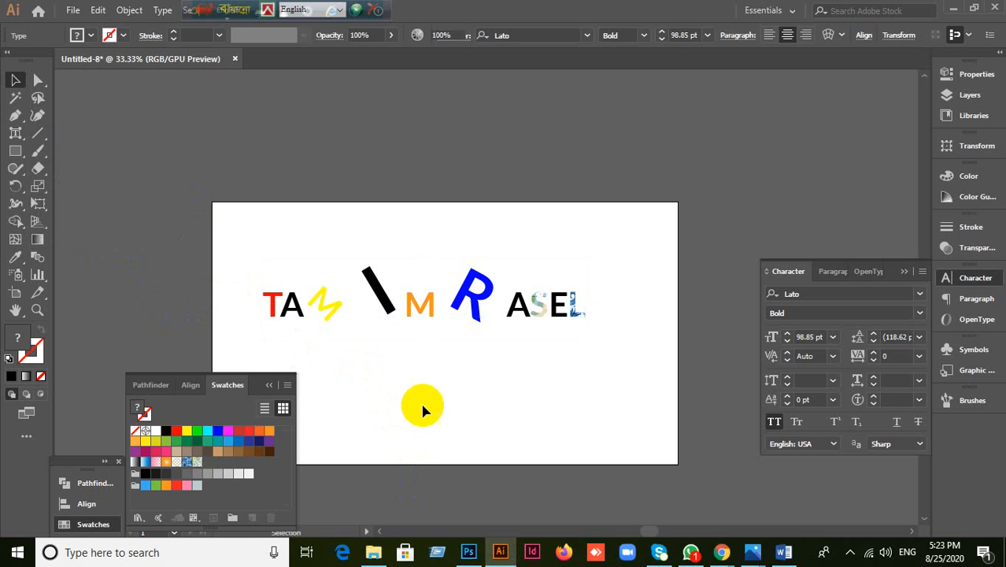
click(442, 308)
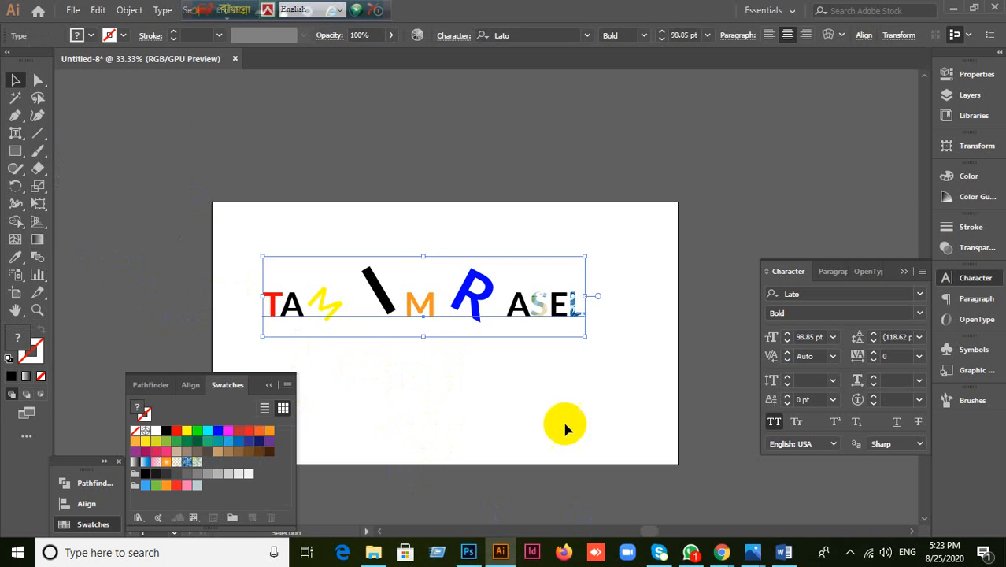
click(489, 381)
click(429, 321)
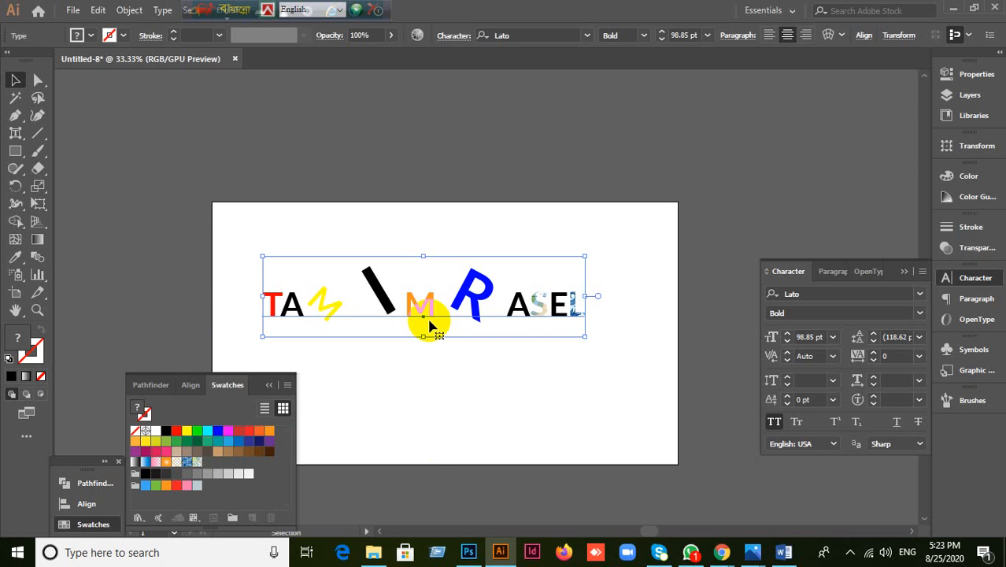
scroll(489, 351, up, 2)
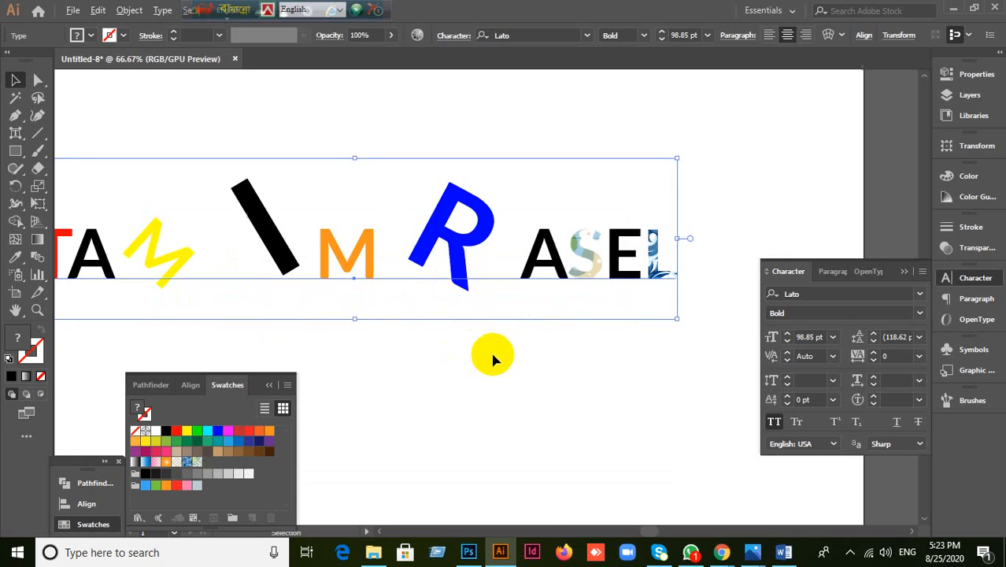
scroll(494, 358, down, 2)
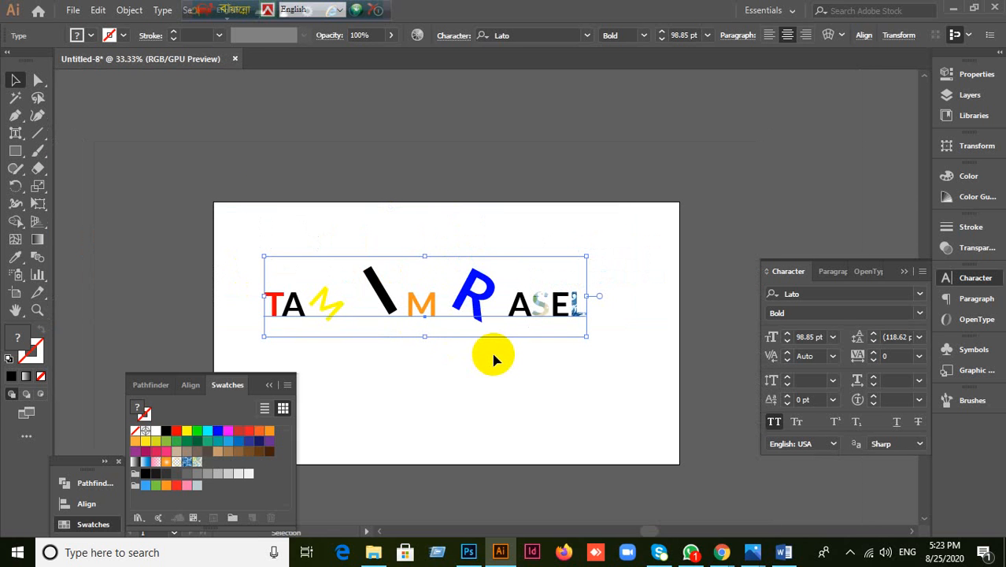
click(16, 133)
drag(19, 137, 83, 258)
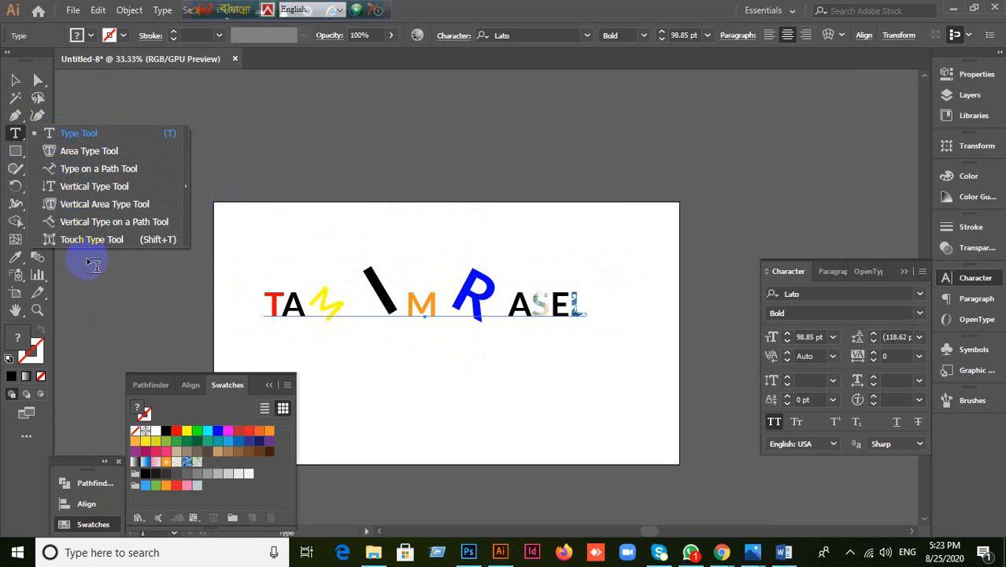
click(16, 81)
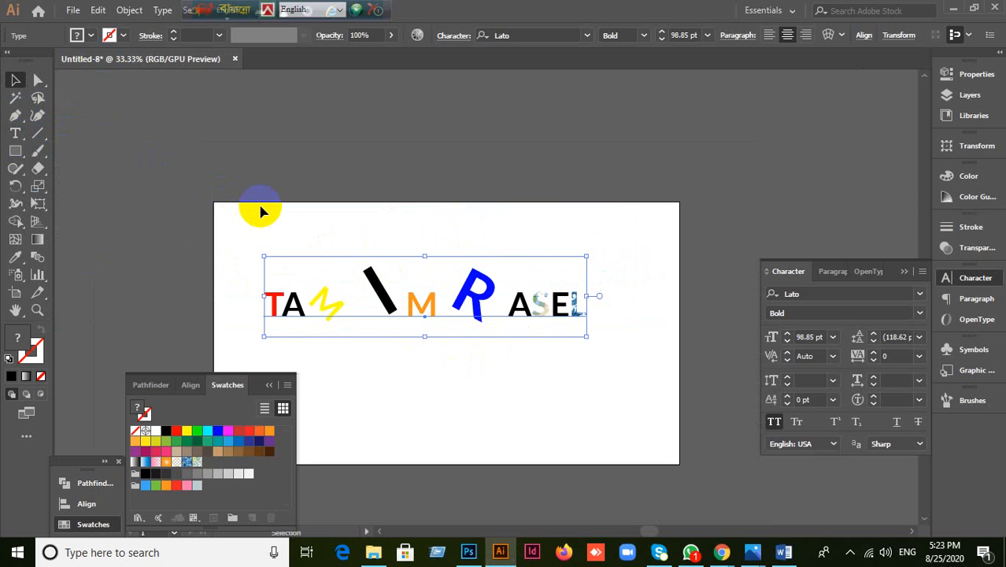
Step: Delete the name text and re-maximise the program window
key(Delete)
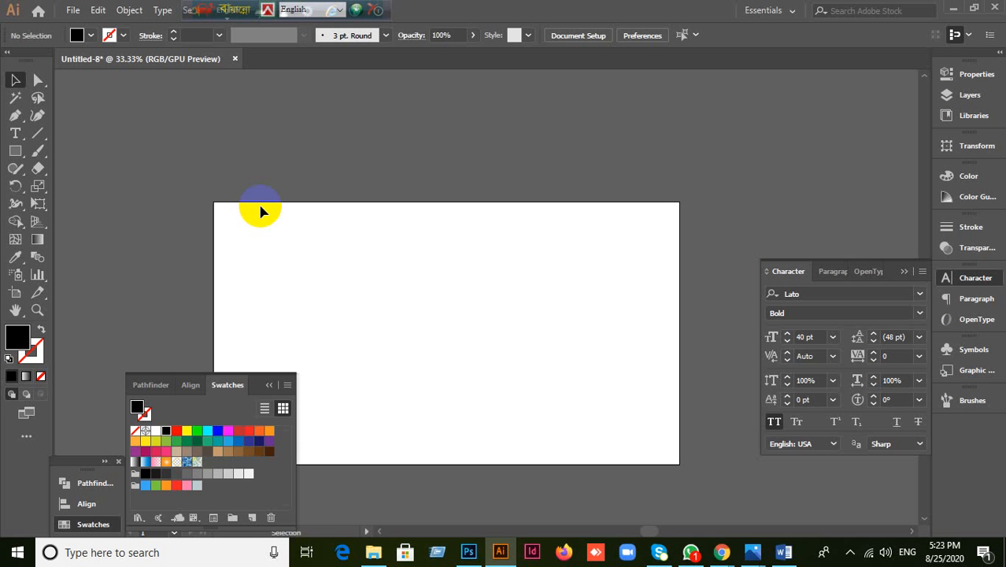
click(16, 136)
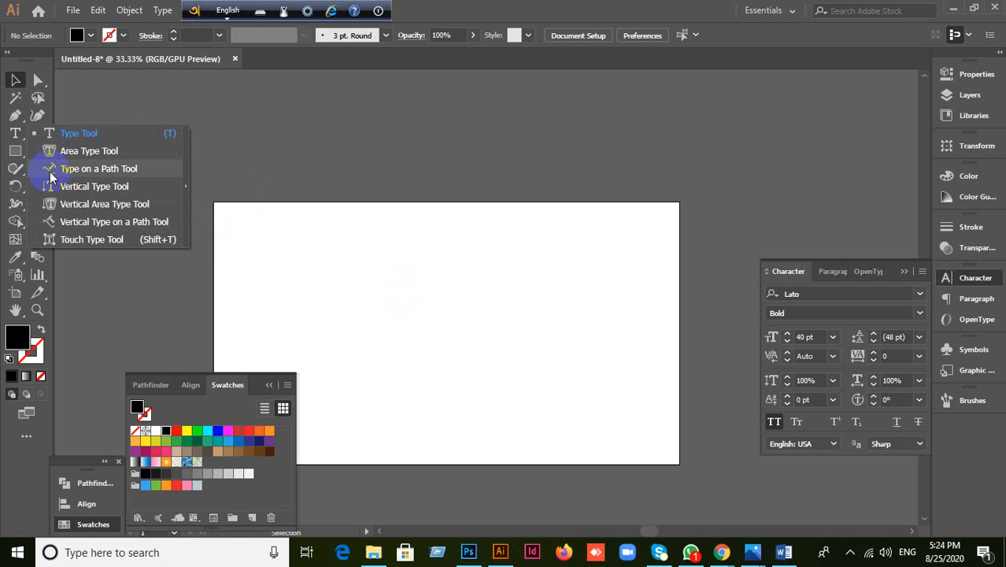
drag(462, 17, 457, 27)
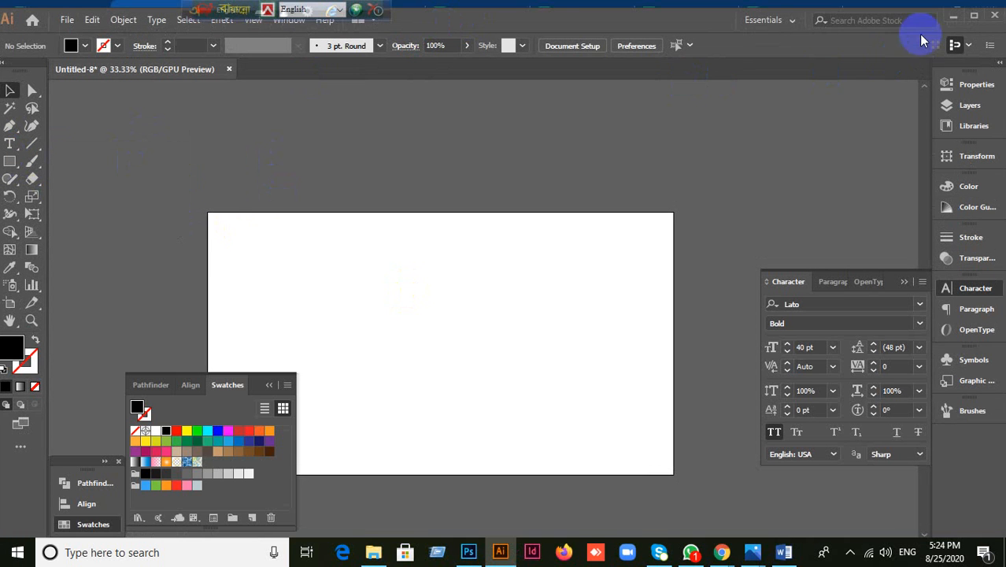
click(974, 15)
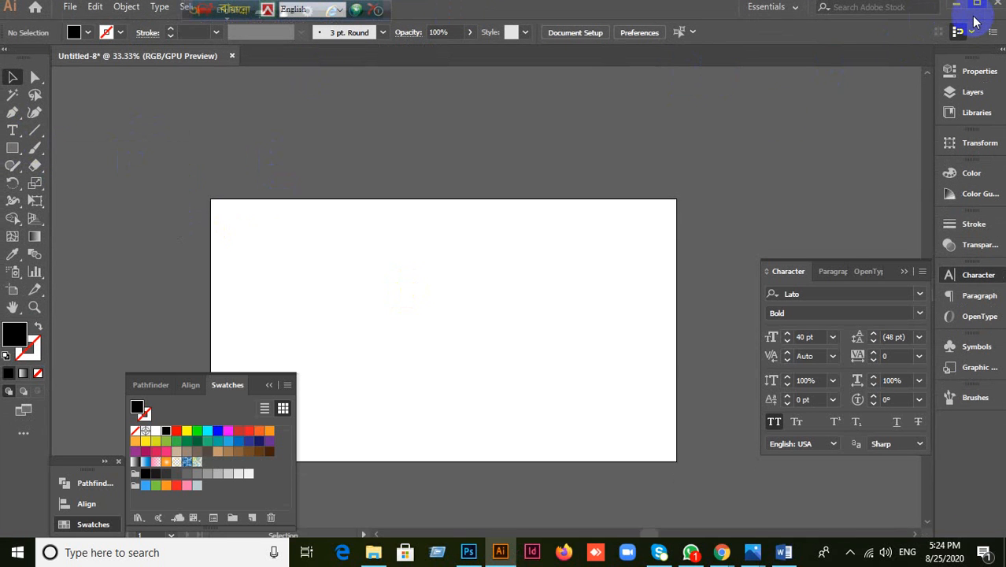
Step: Draw a black hexagon at the artboard centre with the Polygon tool
click(15, 150)
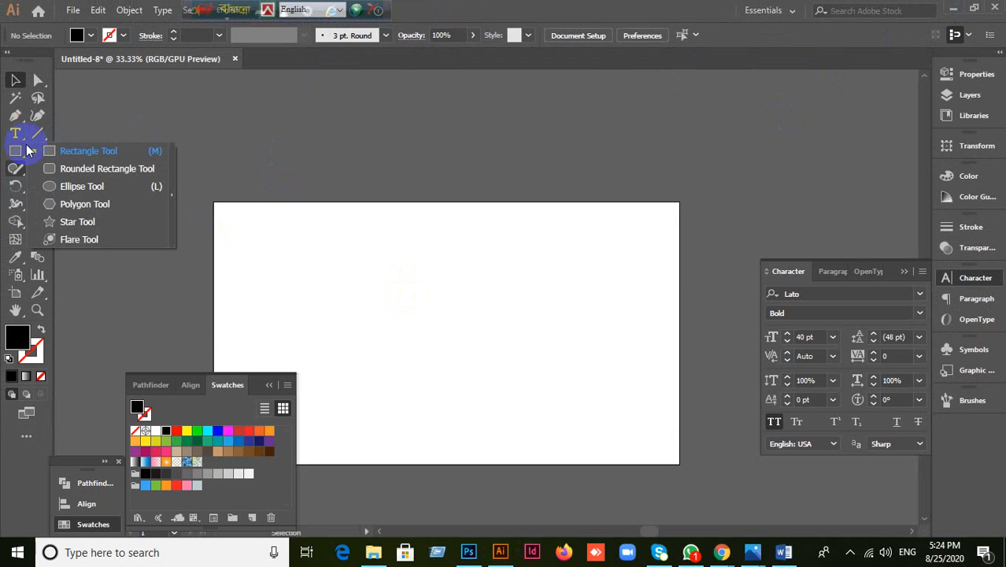
right_click(15, 134)
right_click(16, 134)
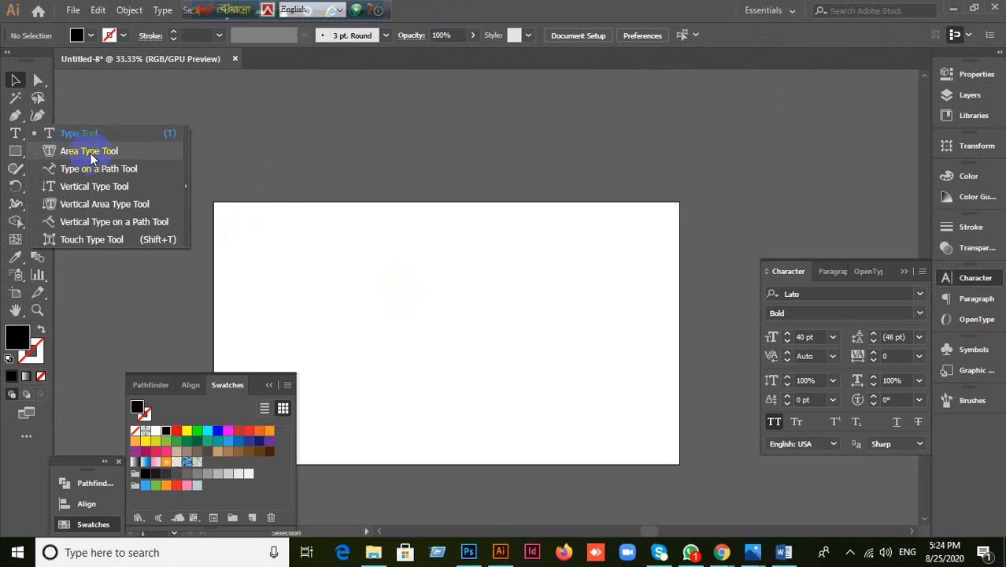
right_click(13, 154)
right_click(12, 154)
click(63, 204)
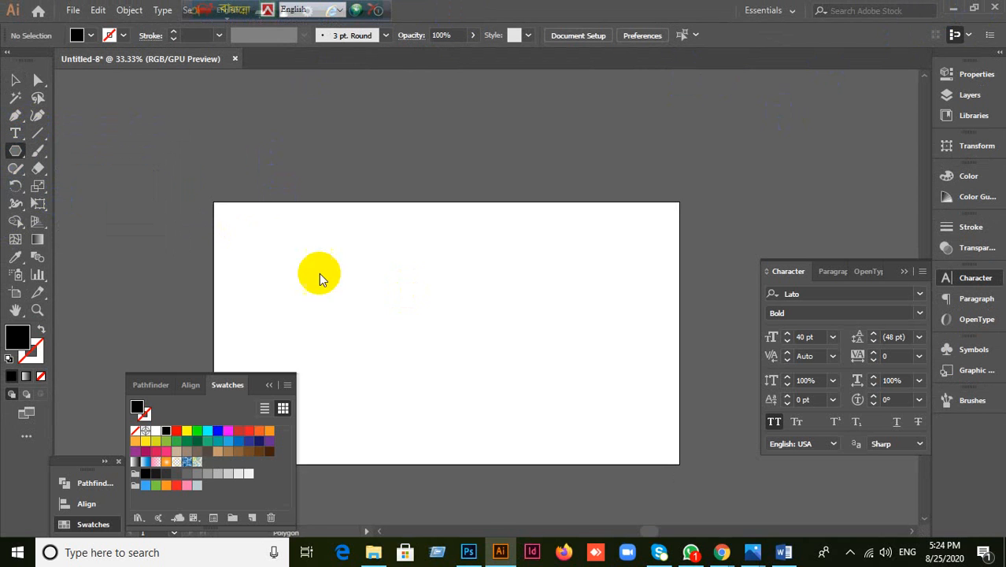
drag(404, 257, 508, 315)
Step: Turn the hexagon into an area-type frame filled with random typed letters
right_click(15, 133)
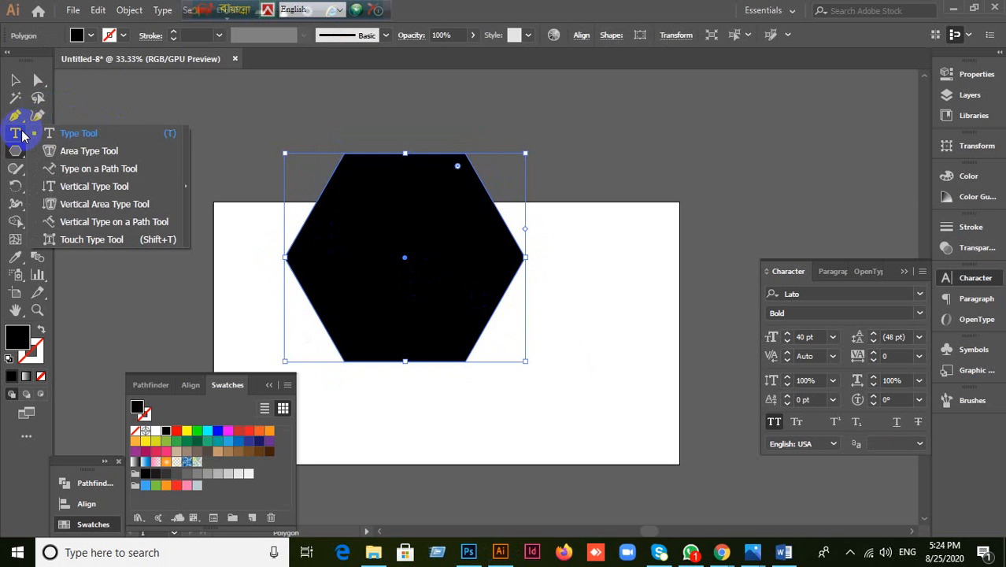
click(60, 155)
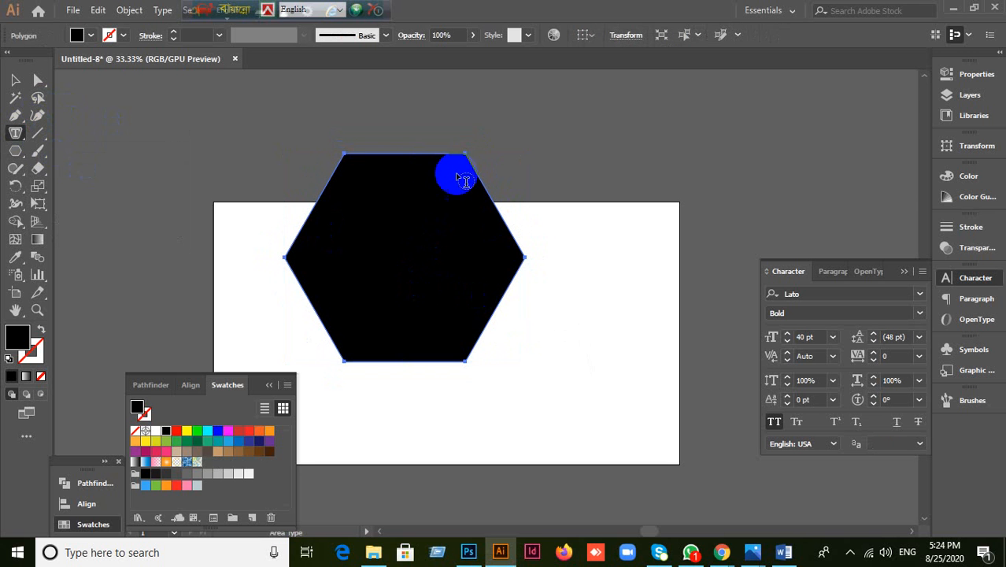
click(406, 157)
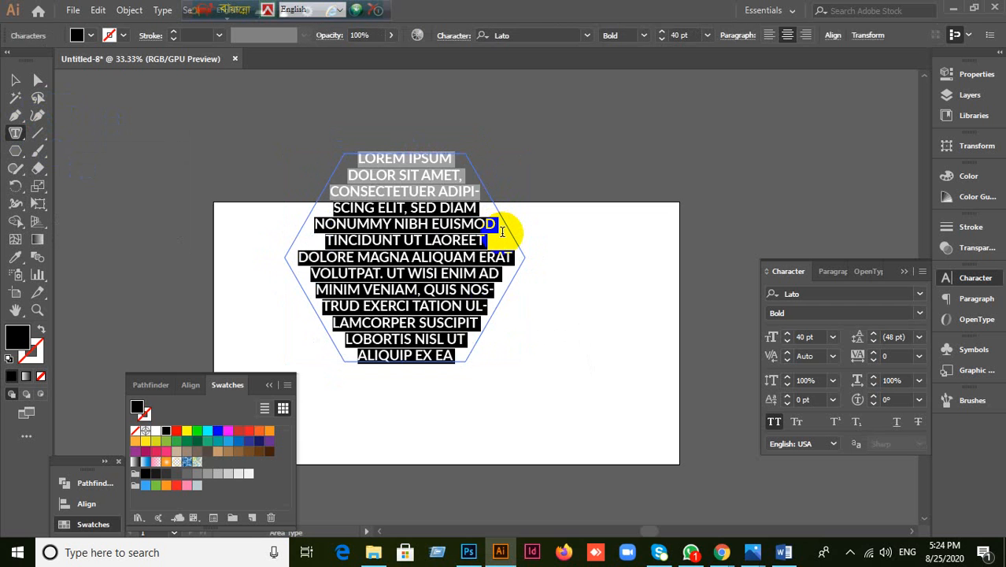
text(flkjlakjslfkjlaskjlfkjalskjdflajsldjflaksjdlfjalsdjflajs)
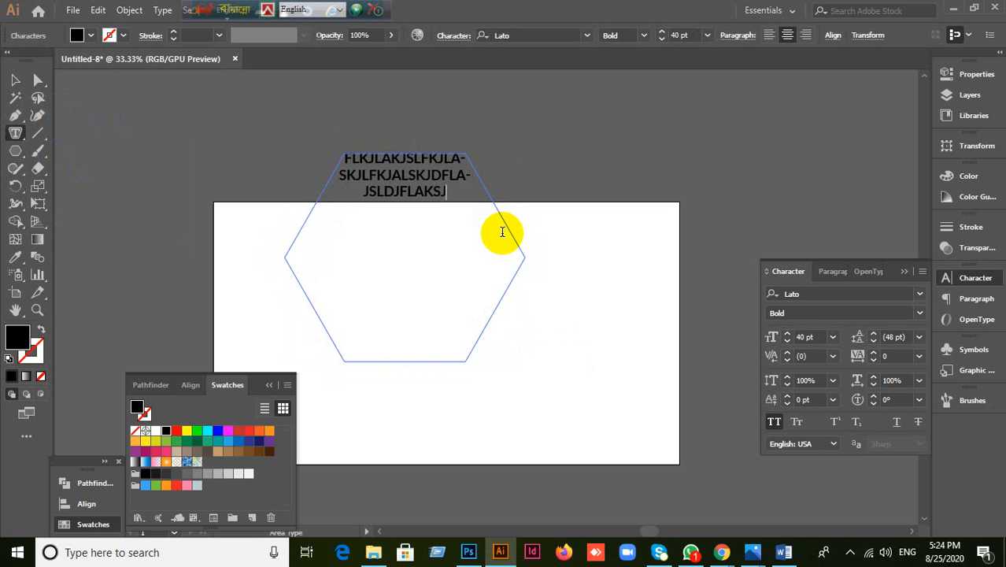
text(dlfjlasjdfljasdlfjalsdkf)
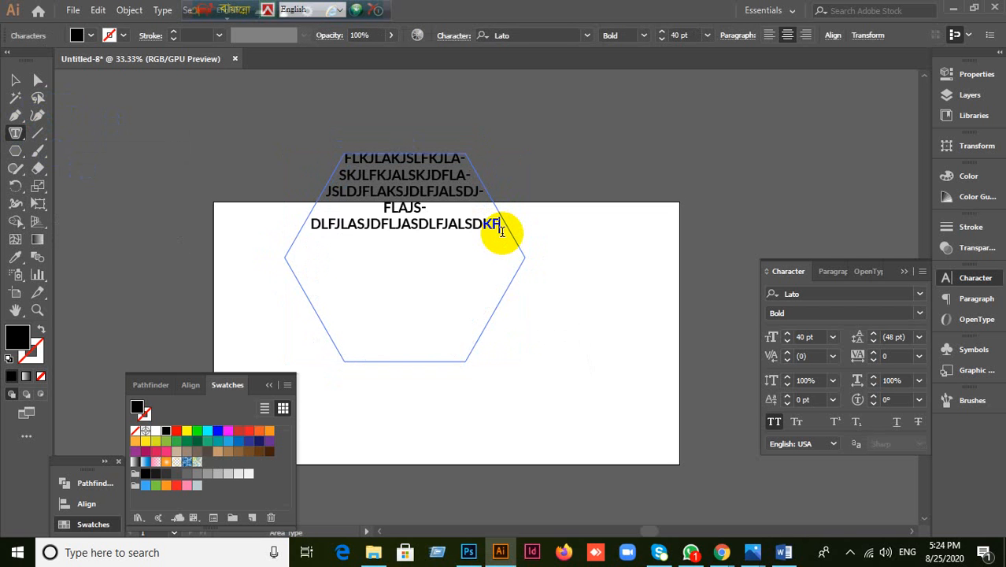
click(21, 81)
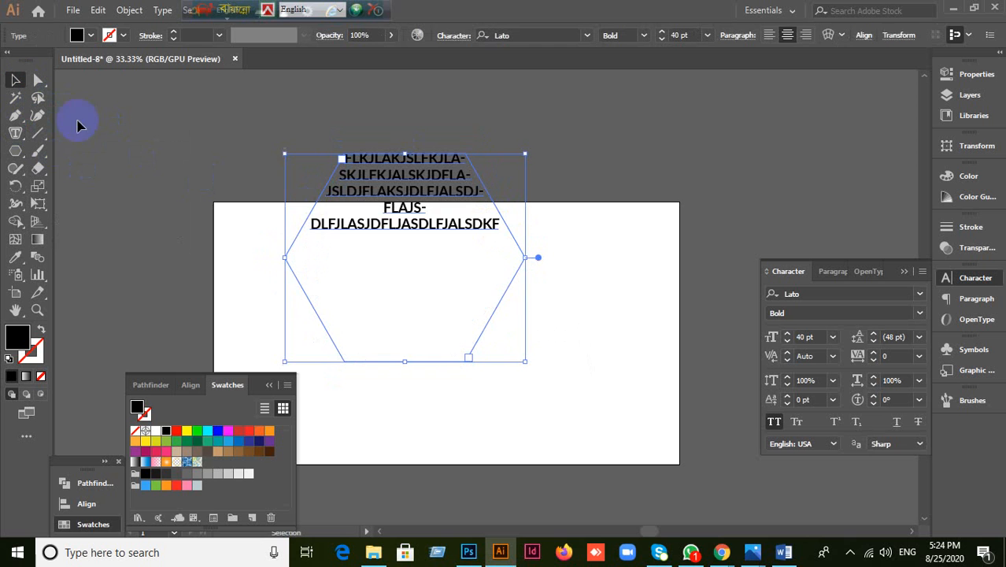
click(158, 193)
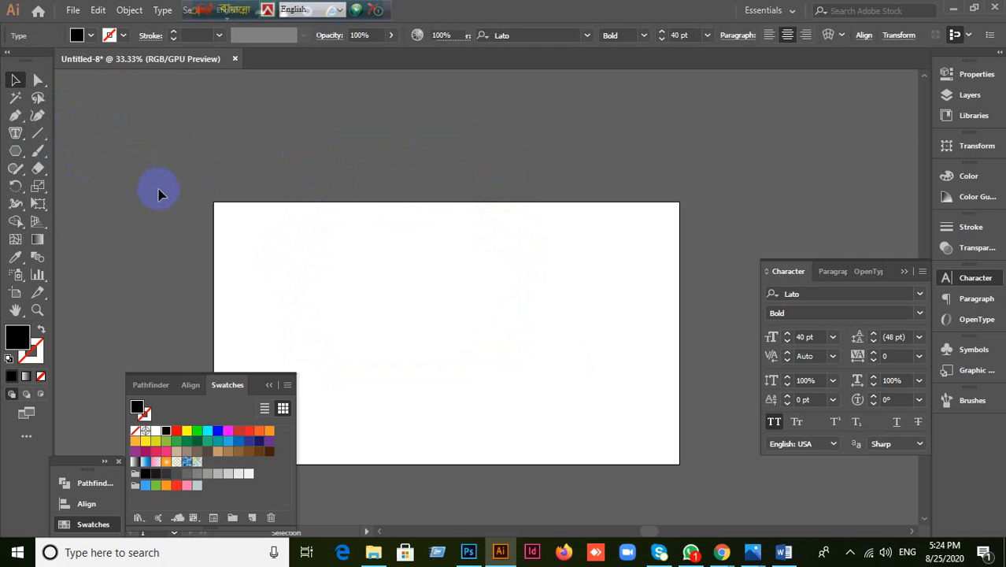
click(16, 135)
drag(16, 137, 155, 232)
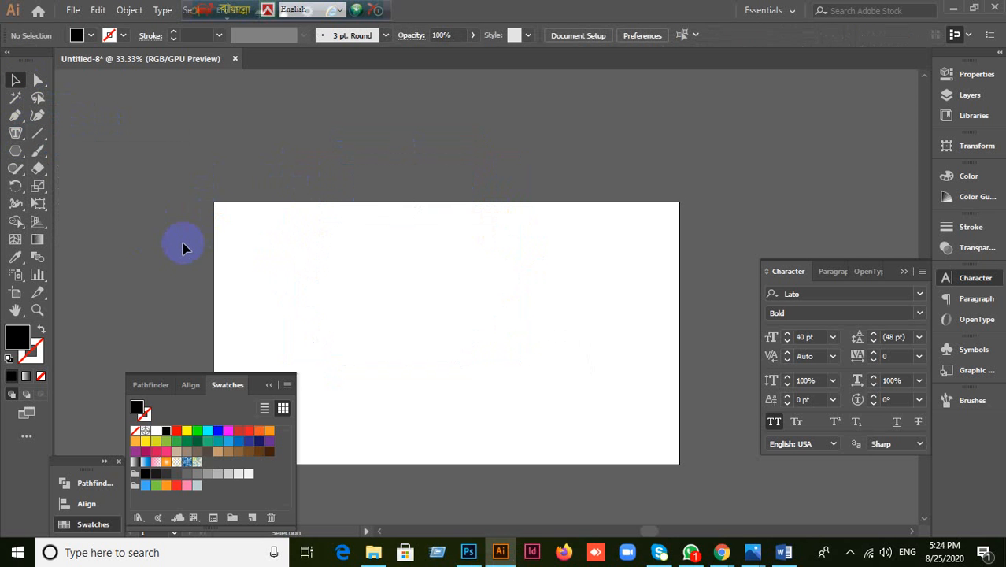
drag(14, 154, 69, 222)
drag(401, 289, 481, 375)
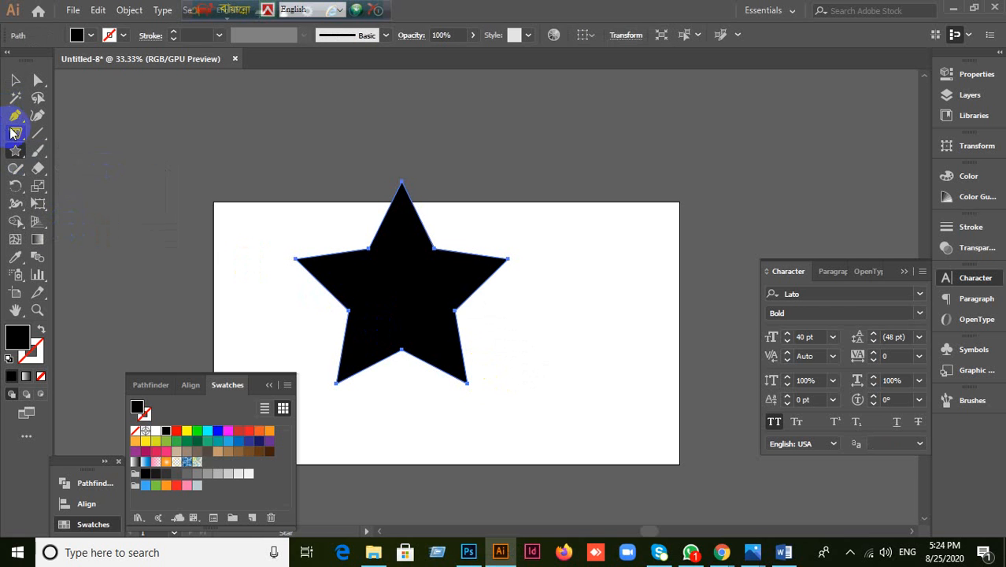
drag(11, 134, 87, 170)
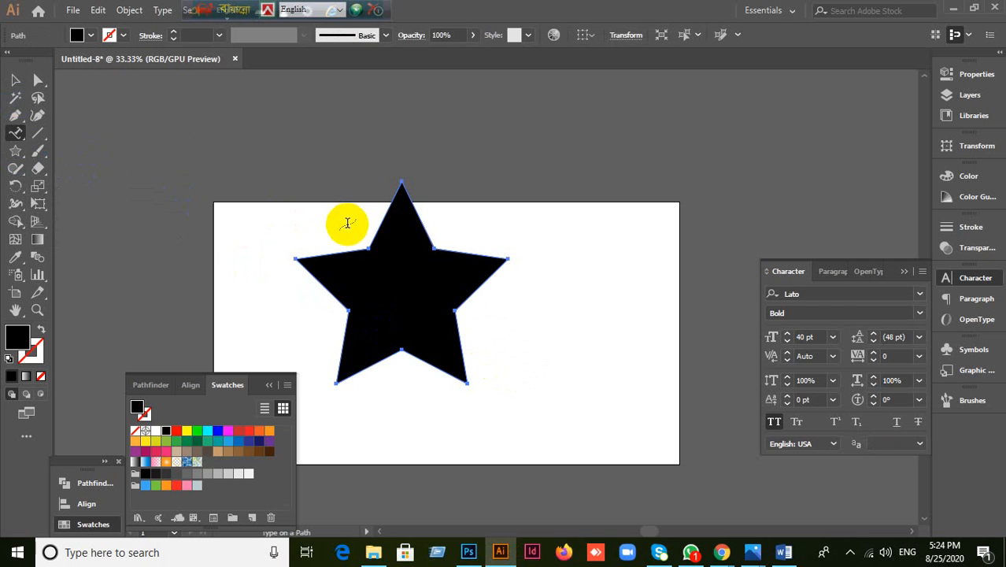
click(388, 206)
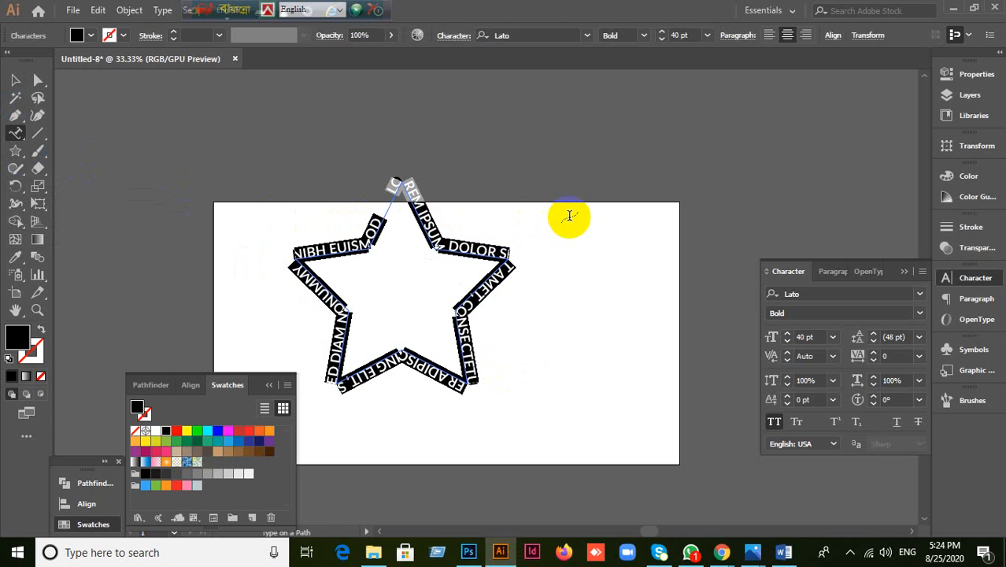
text(jekla jslkdfjla ksjdlekfjlaskdiejk asdjflj)
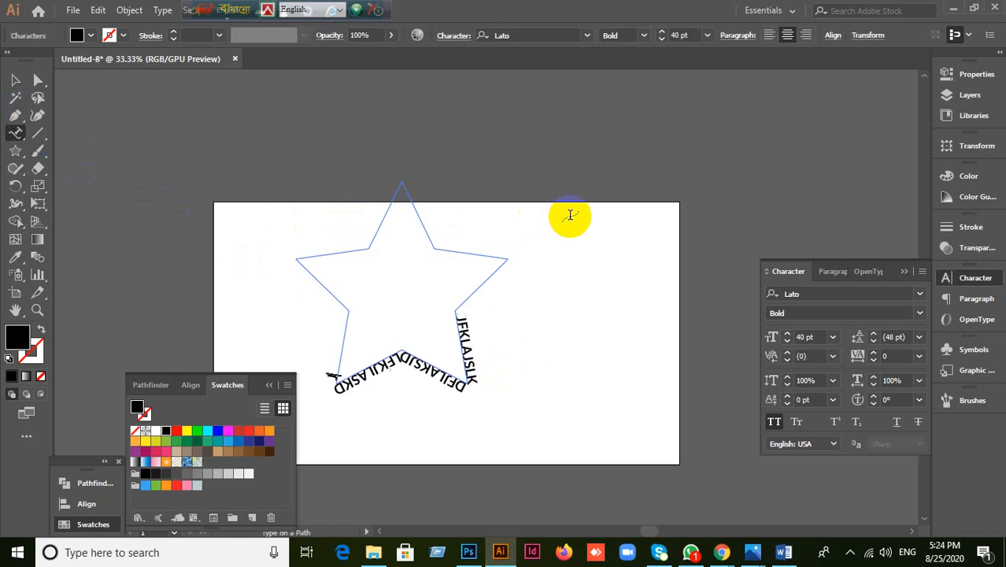
text(kasjldkfjlaksjdflkasjdklfjklasdjflkasjdklfjaskldjflk)
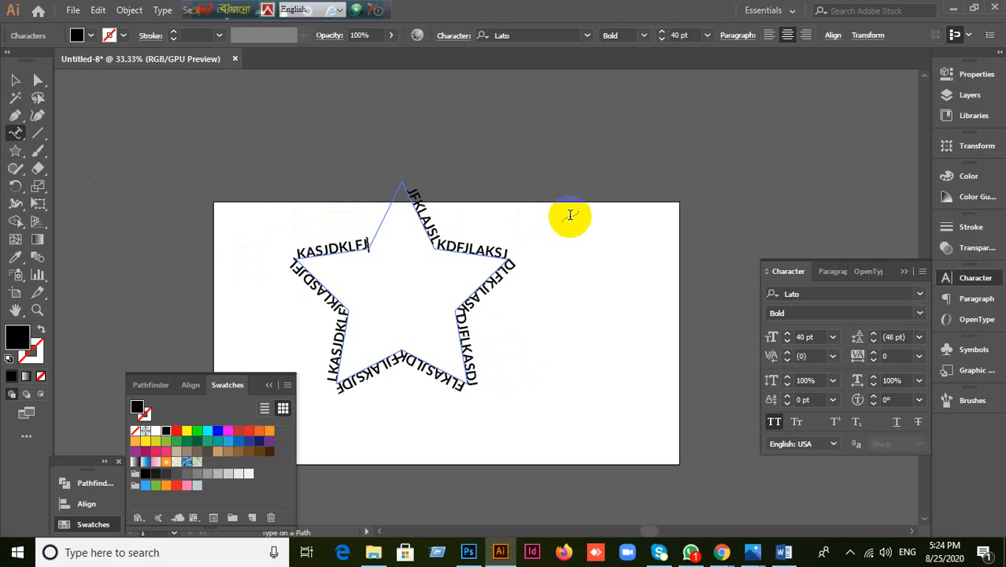
click(15, 79)
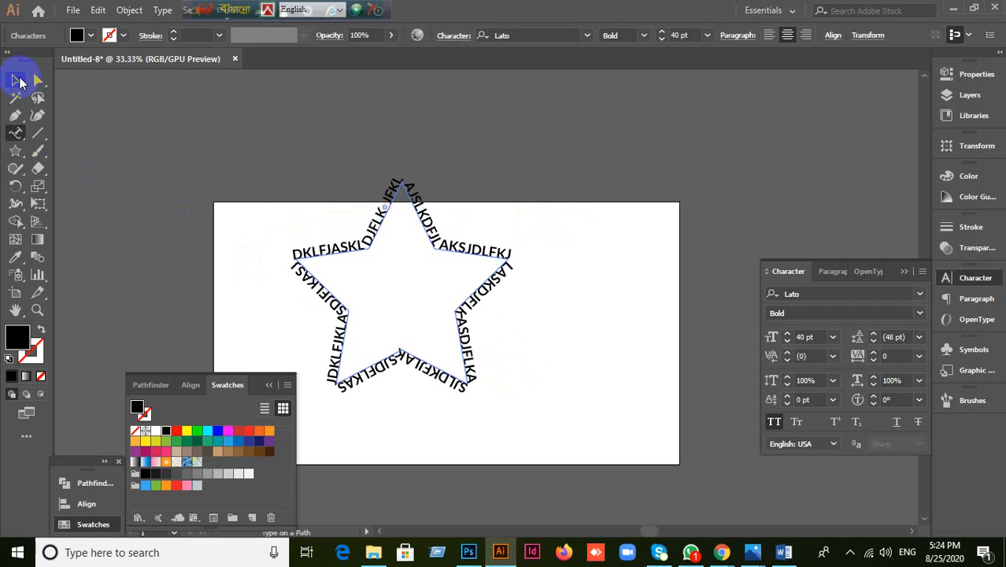
click(137, 199)
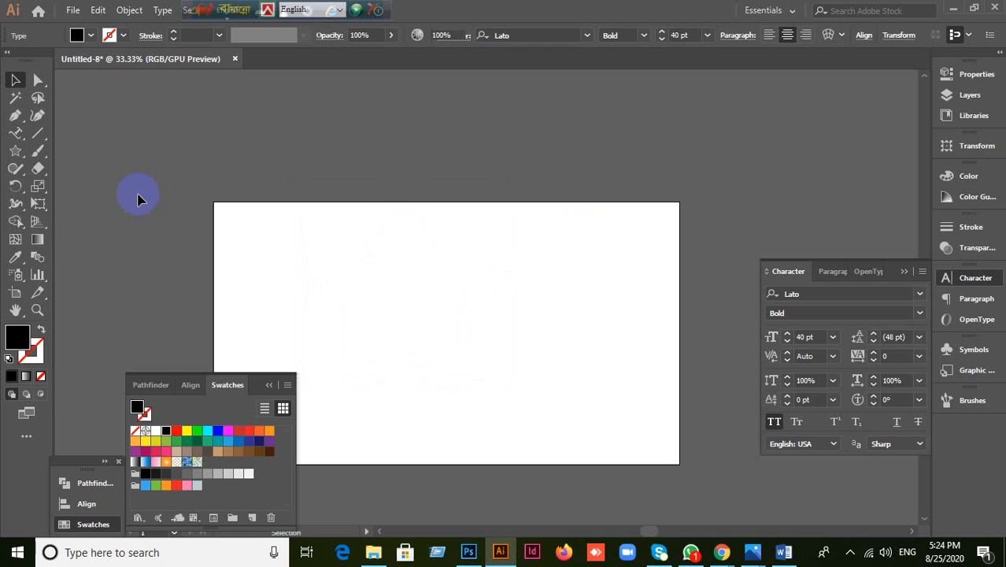
click(17, 134)
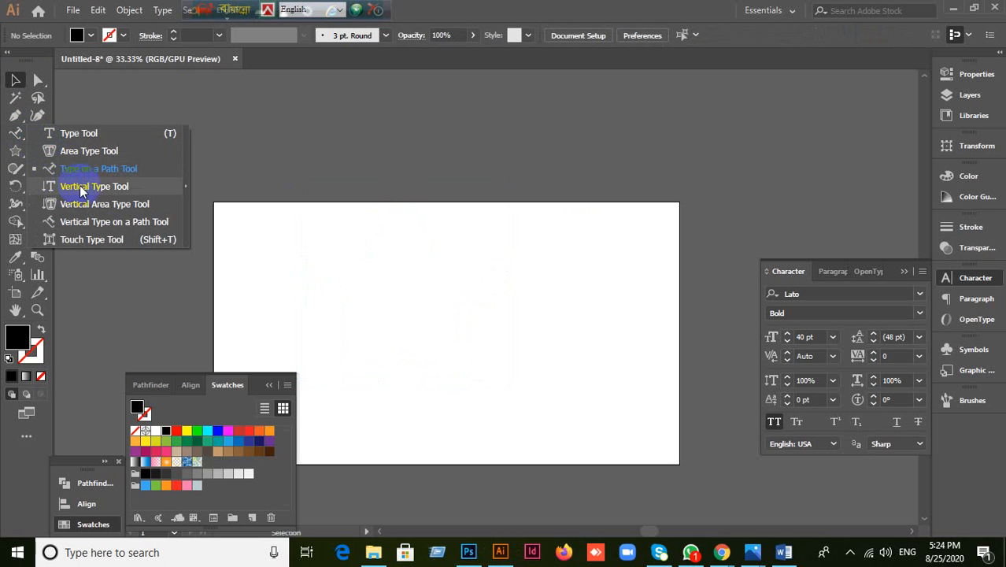
key(Escape)
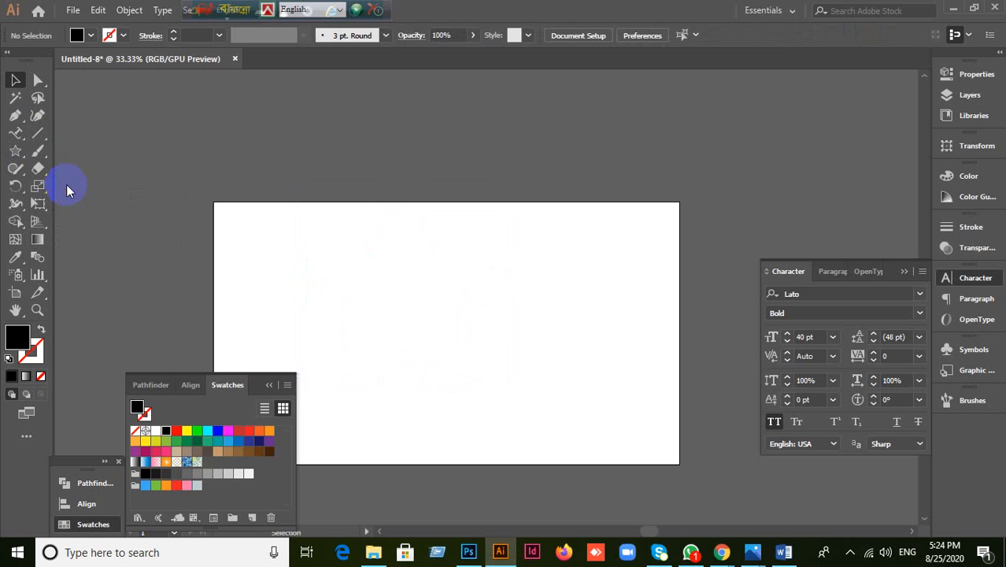
click(420, 261)
key(BackSpace)
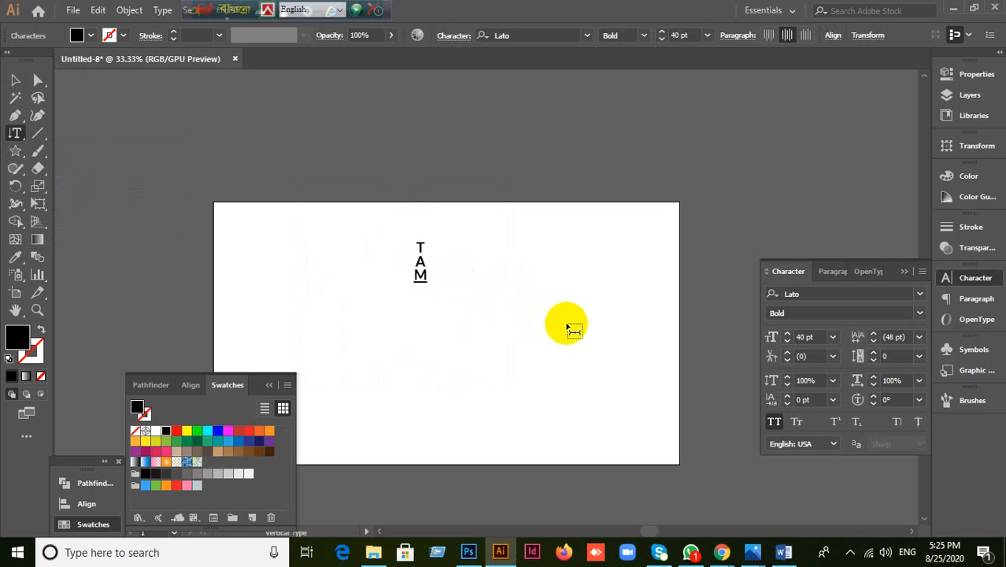
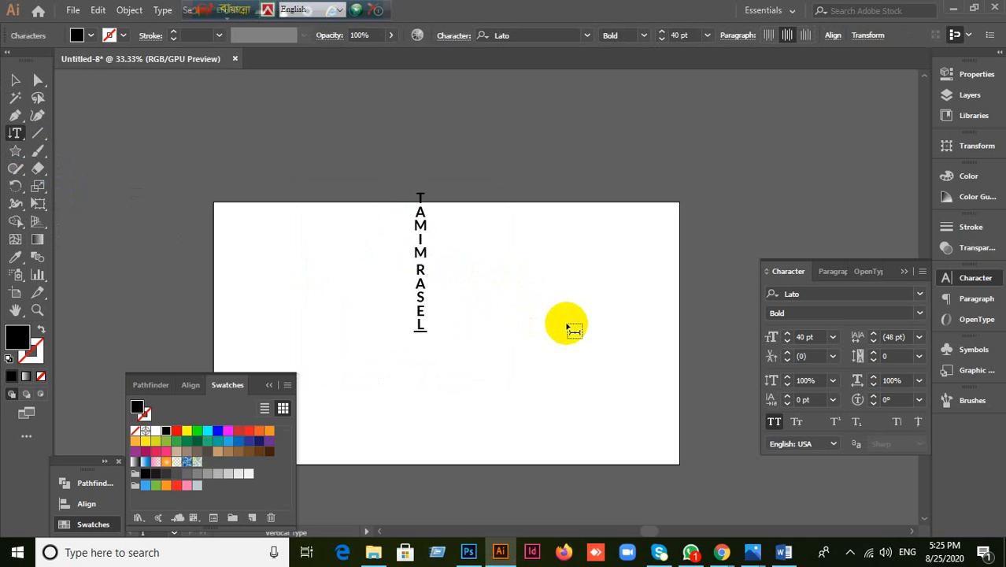
click(14, 79)
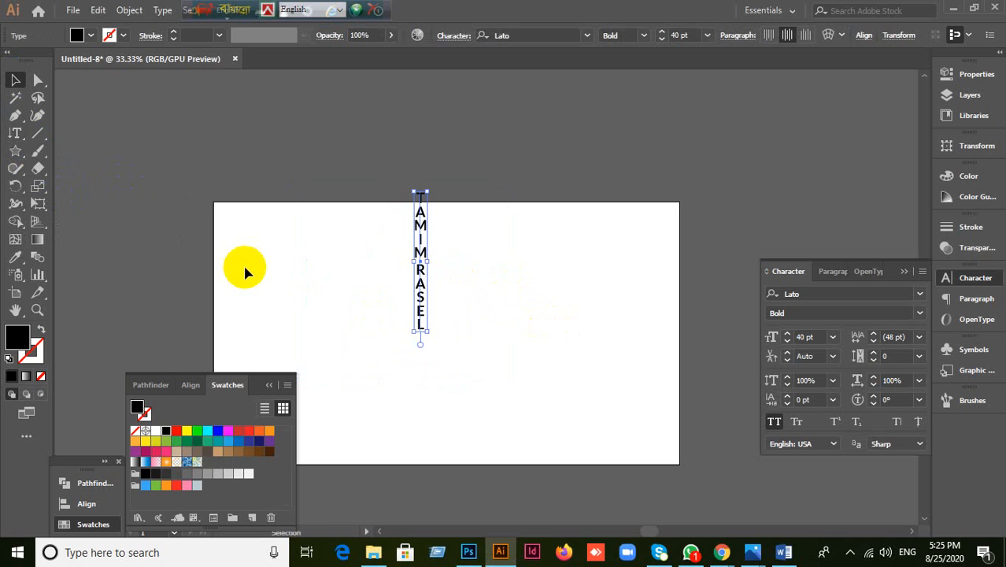
key(Delete)
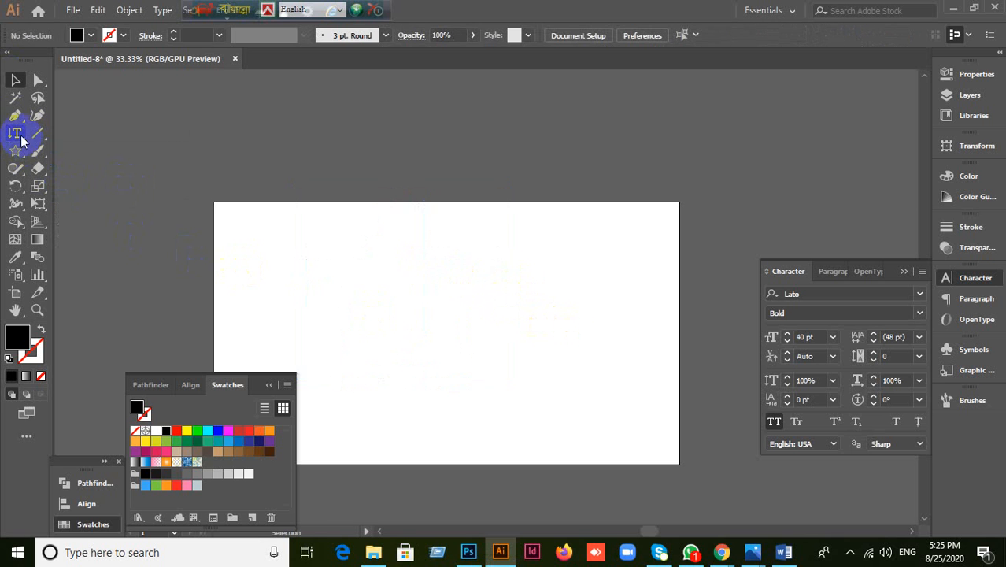
click(18, 134)
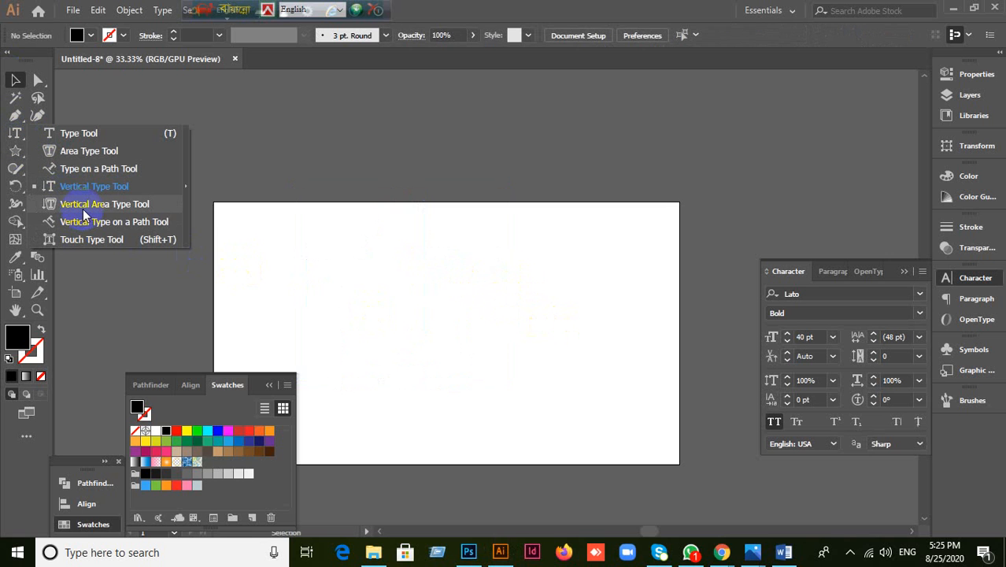
click(262, 212)
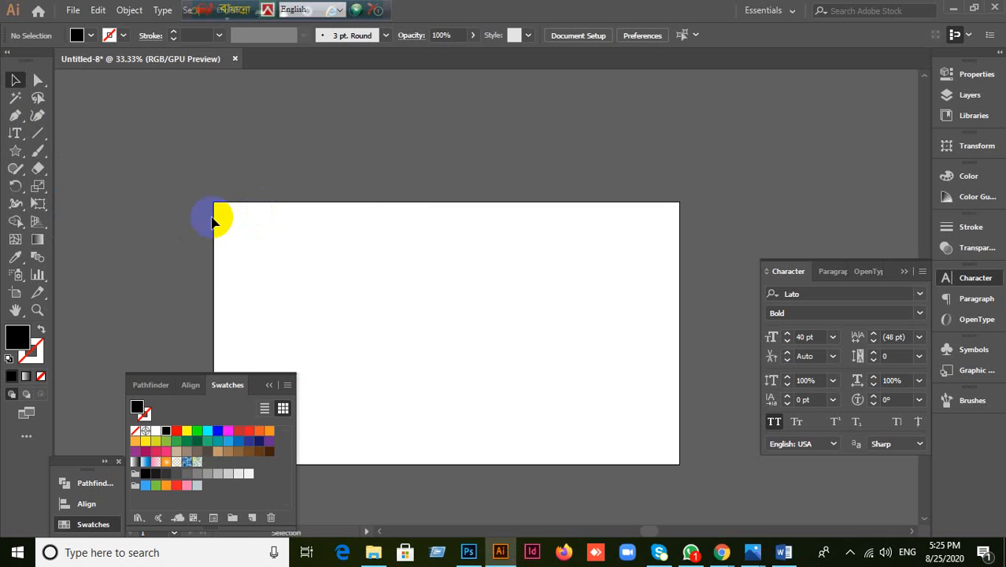
click(21, 157)
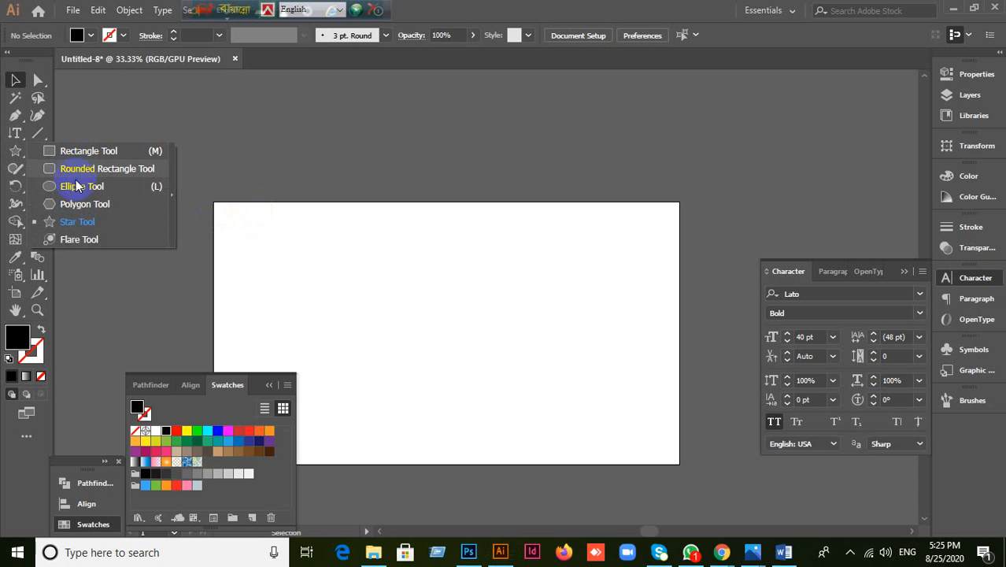
click(84, 151)
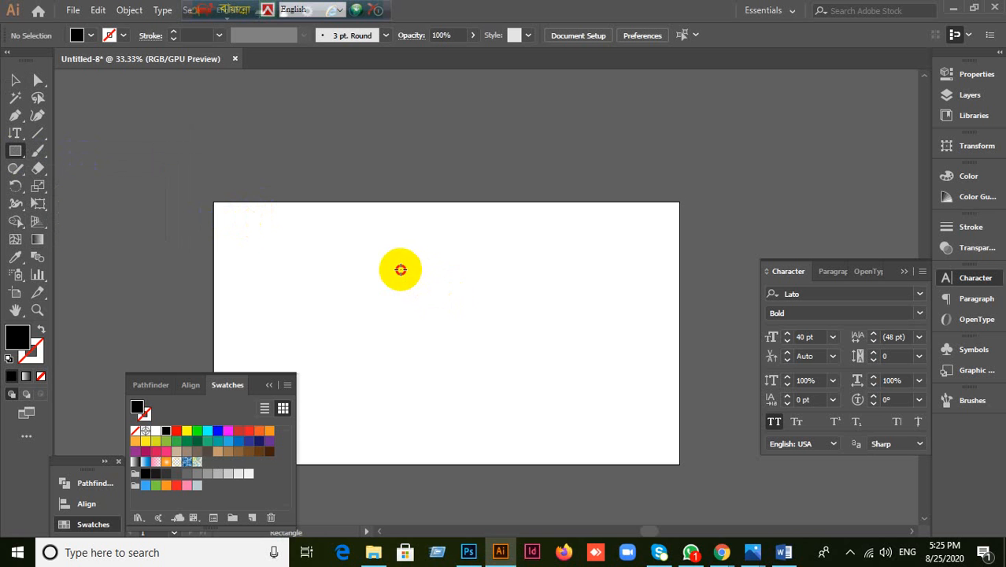
drag(401, 270, 564, 397)
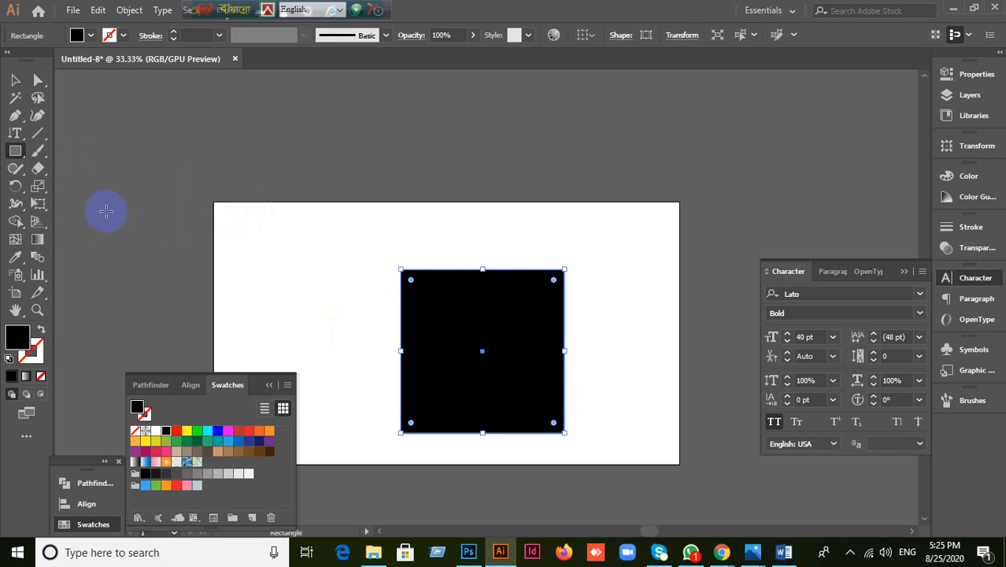
click(11, 135)
click(76, 207)
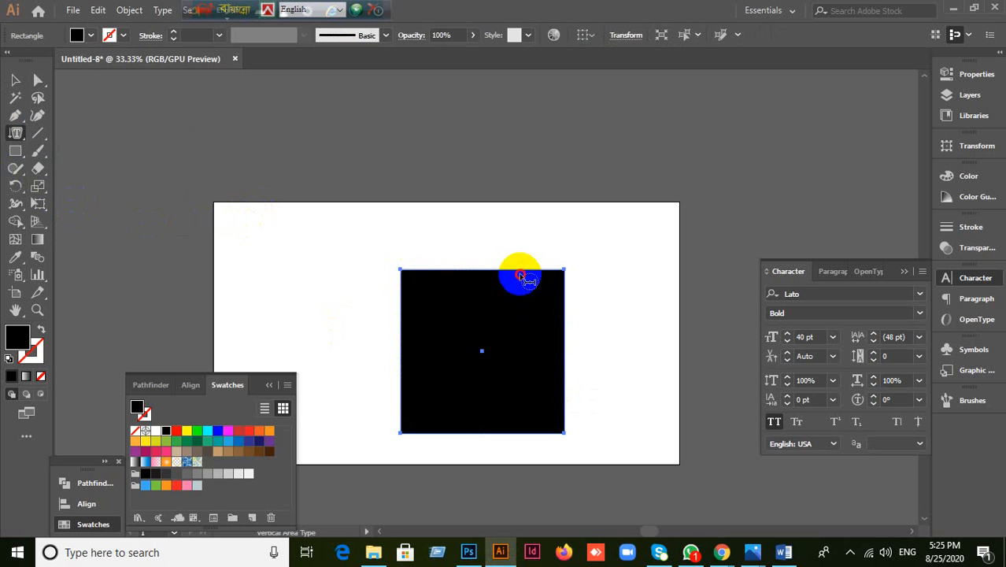
click(519, 275)
click(644, 295)
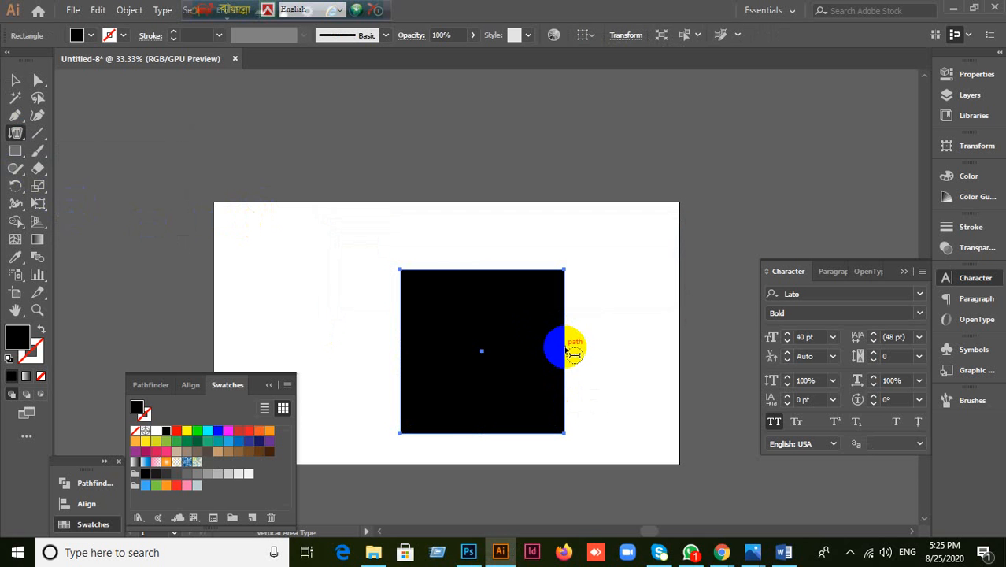
click(565, 348)
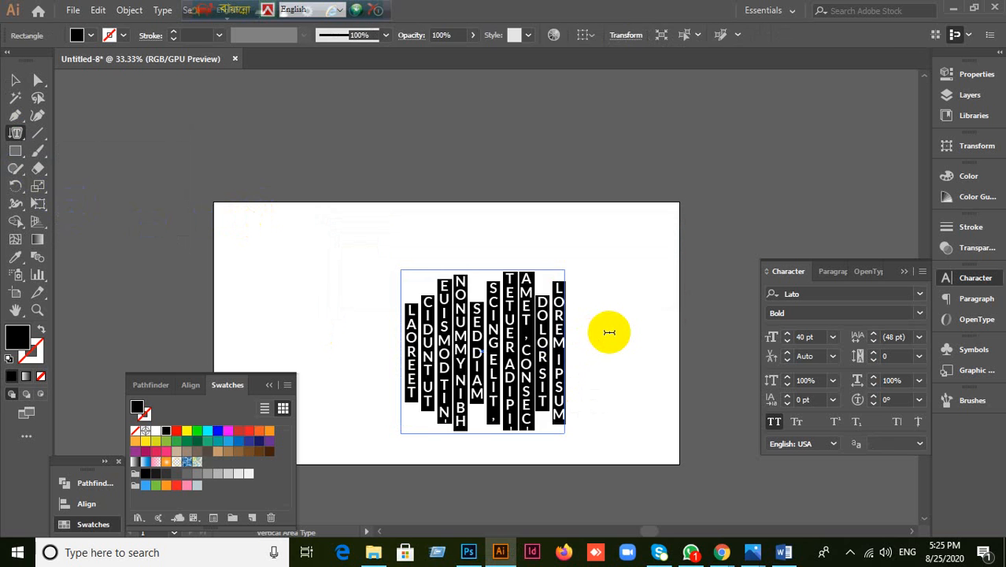
text(jfajlskdj, flkjalsdjf, lajsldfjla, skjdflkajsd)
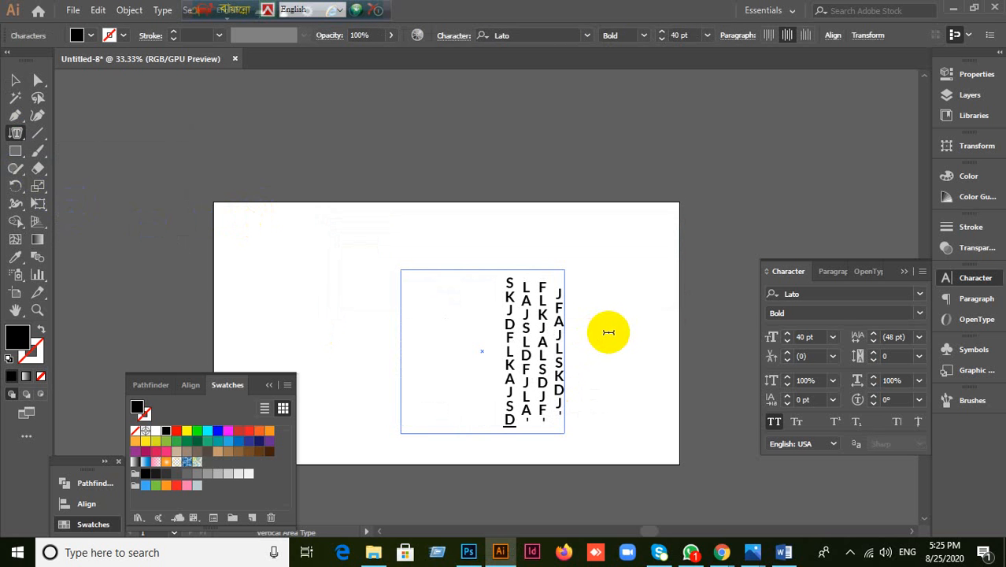
text(lkfjalksdj, flaksjdflk, jadlfkjkfj)
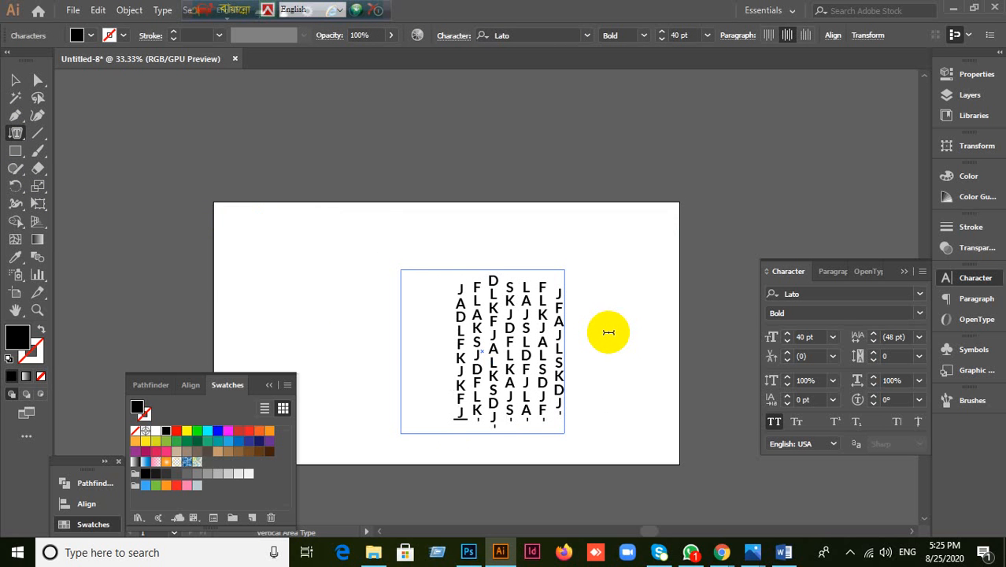
text(adfkjlfadkjlkasdfjds)
click(16, 80)
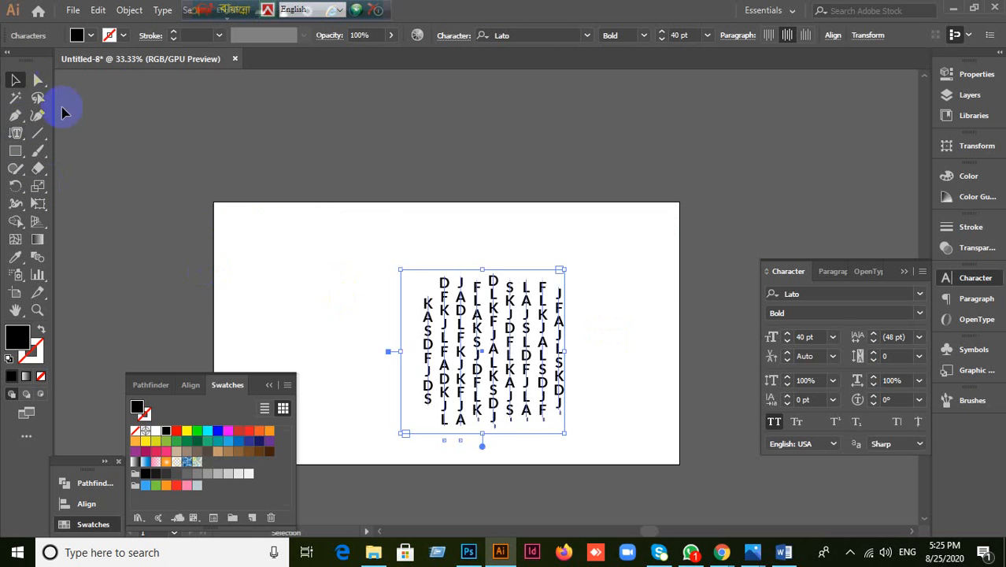
key(Delete)
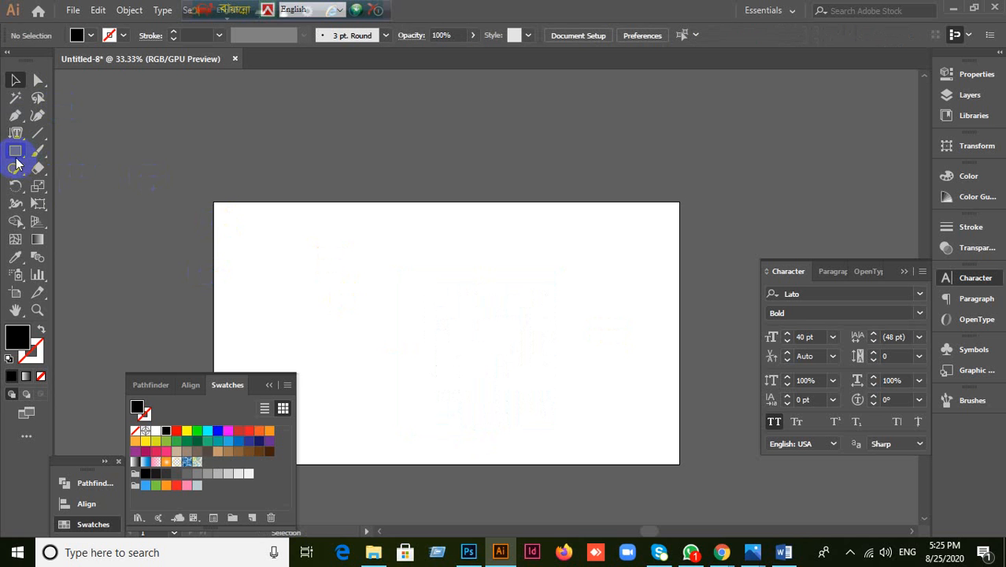
Step: Draw a hexagon and fill it with typed vertical area text
drag(17, 161, 74, 206)
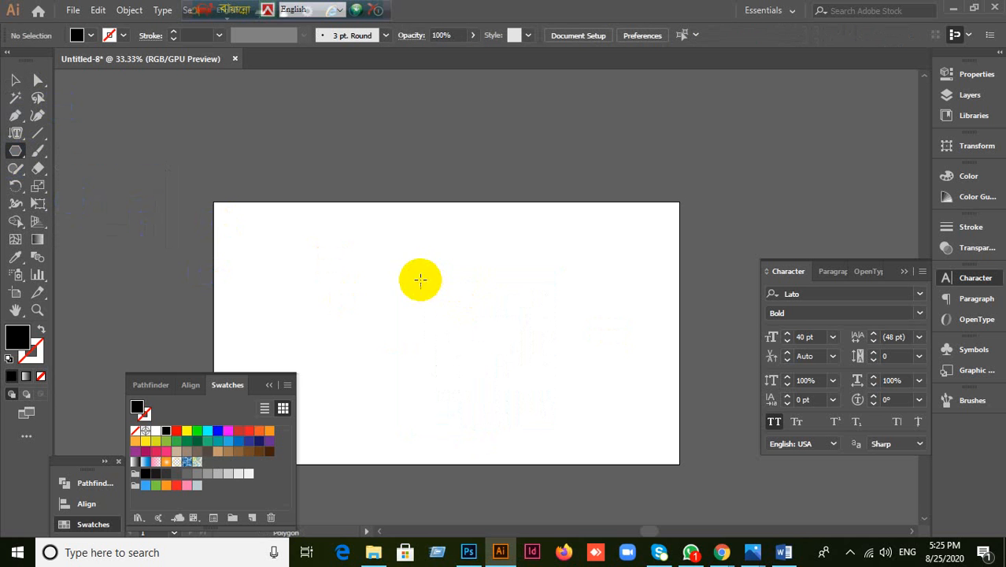
drag(387, 275, 449, 337)
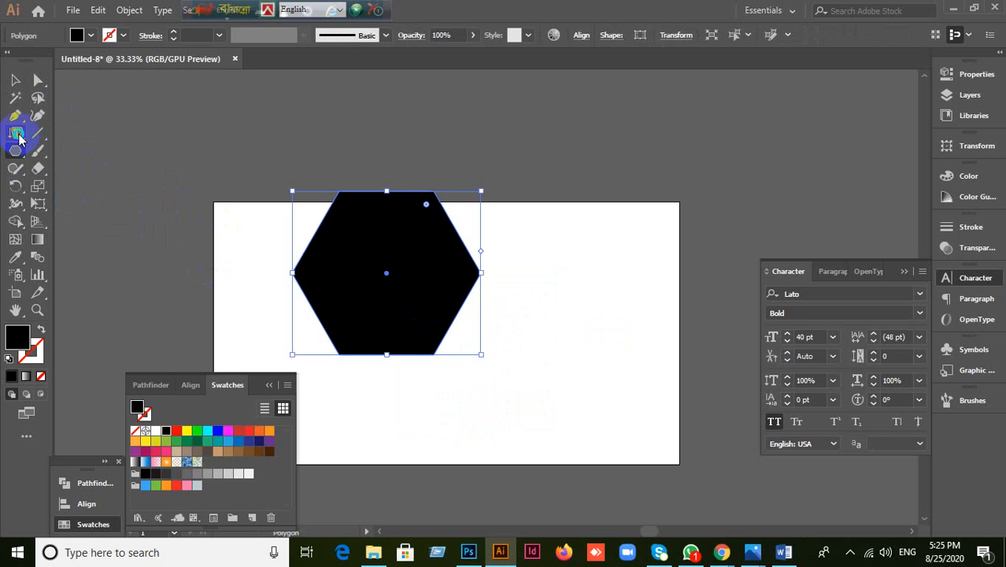
drag(20, 139, 96, 214)
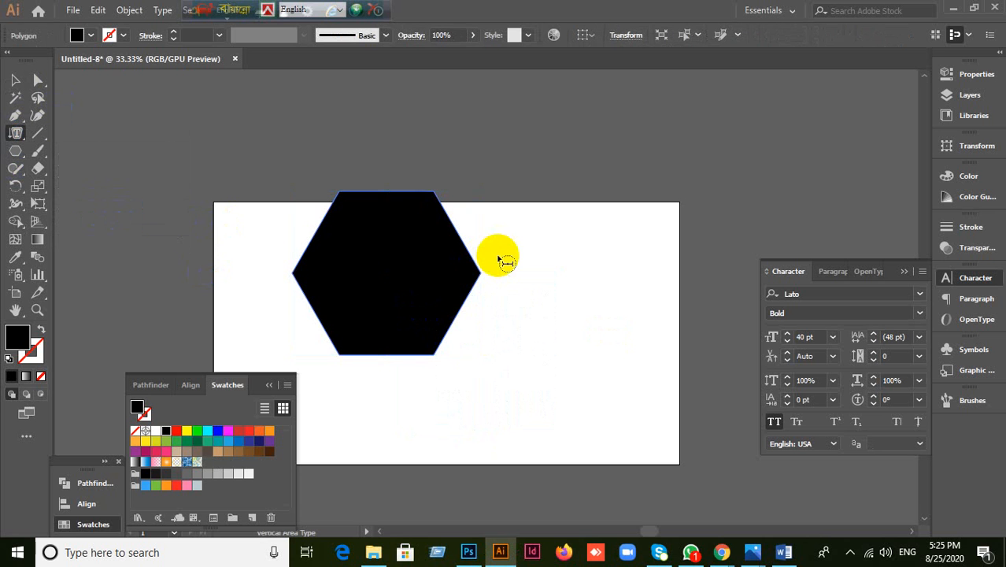
click(410, 199)
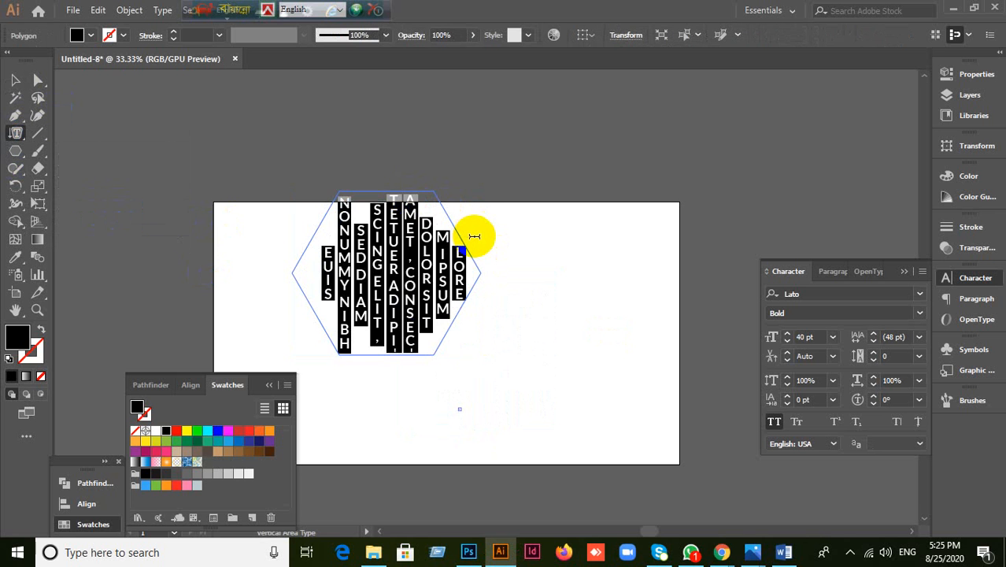
text(sdk;jflkasj;dlfkjlaskdj;flaskjdfl)
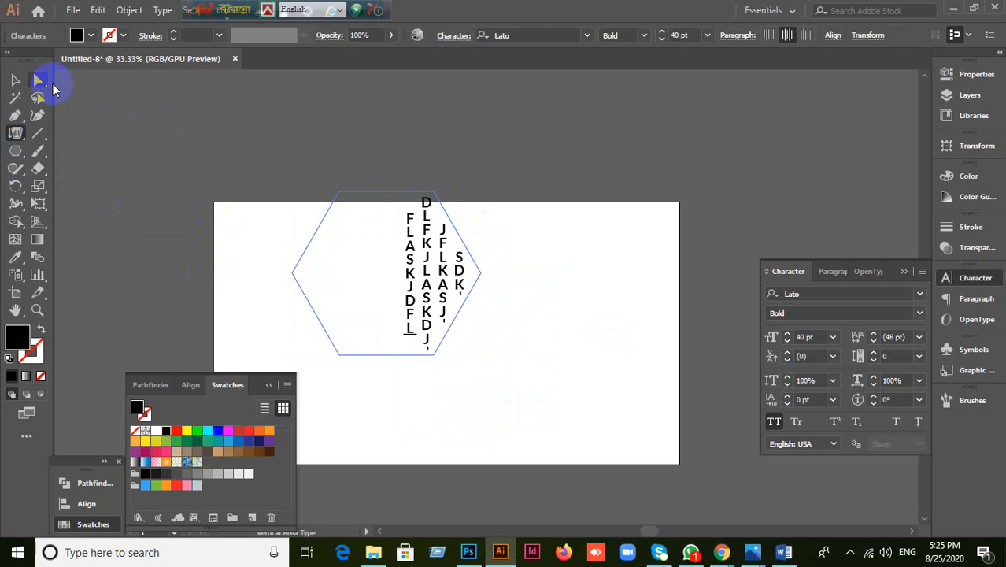
Step: Delete the hexagon with its vertical text and deselect, leaving the artboard blank
click(16, 79)
key(Delete)
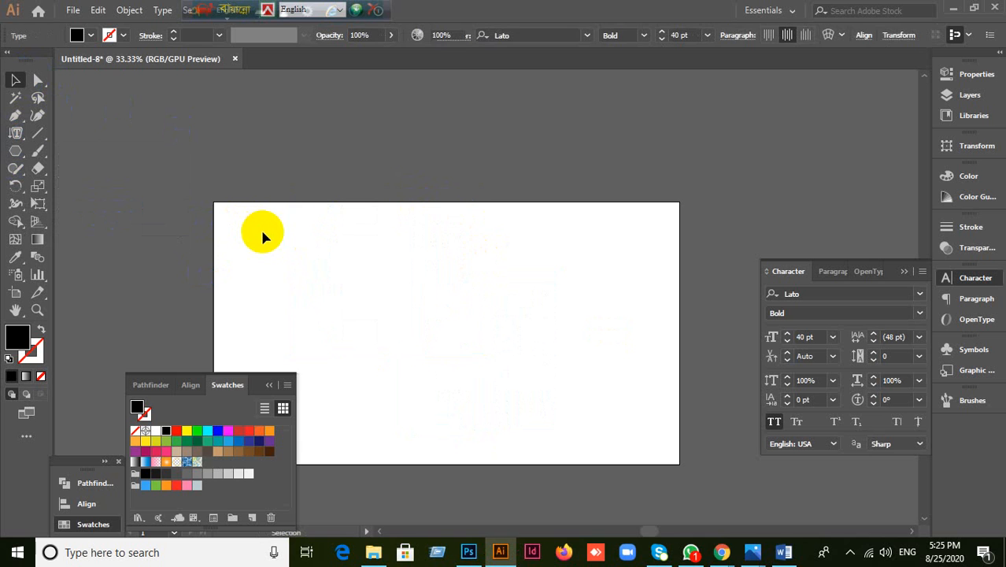
click(262, 232)
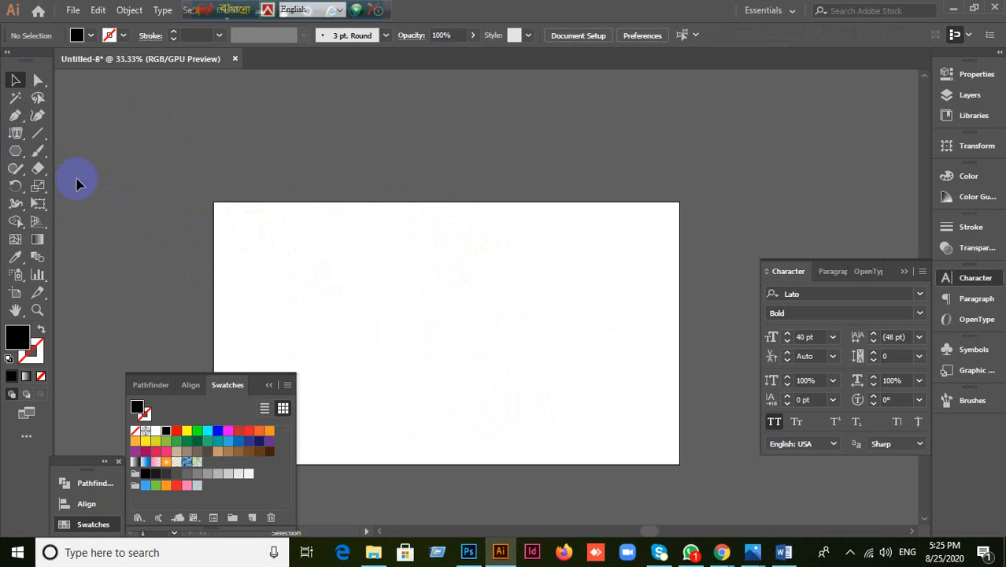
click(16, 133)
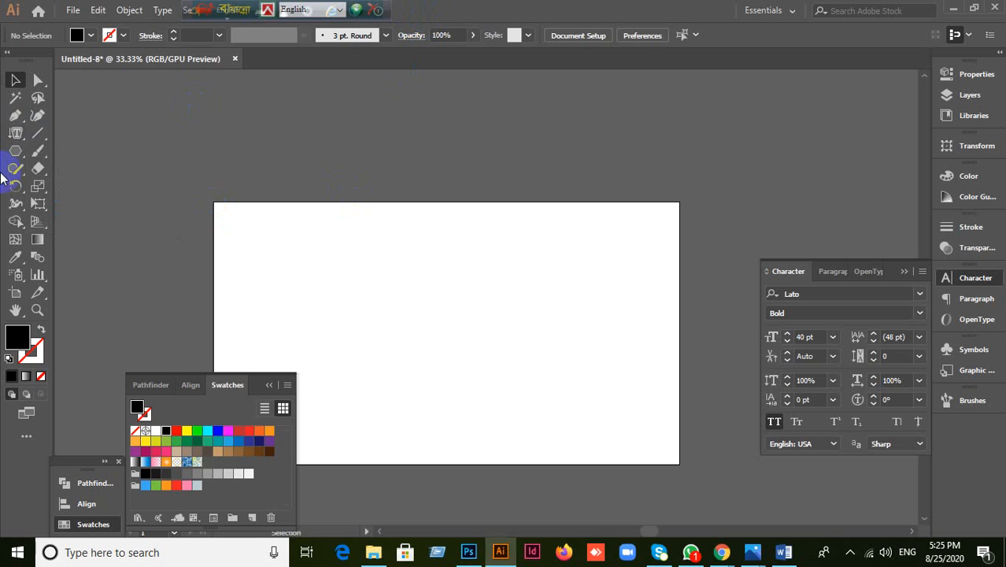
drag(17, 156, 59, 200)
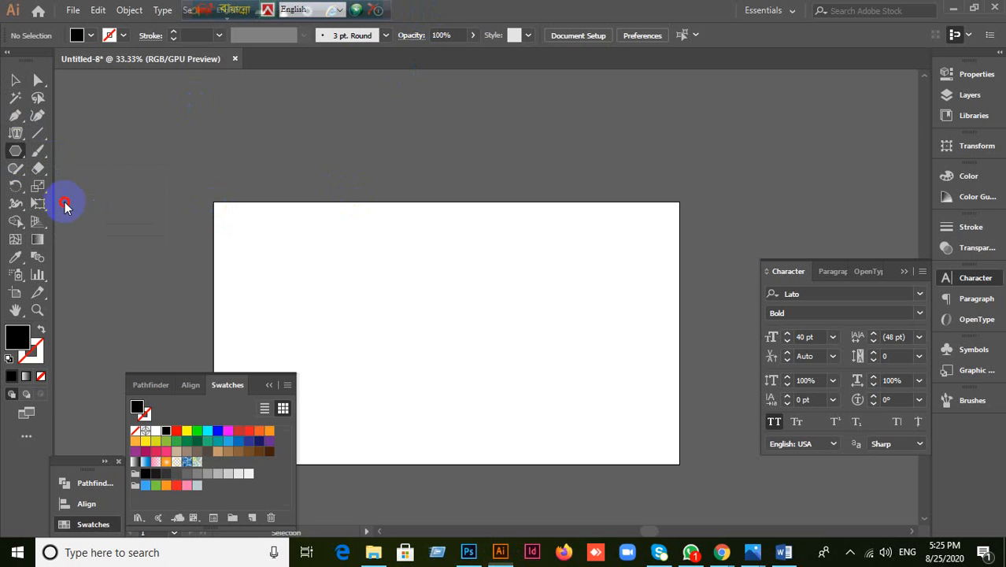
click(420, 292)
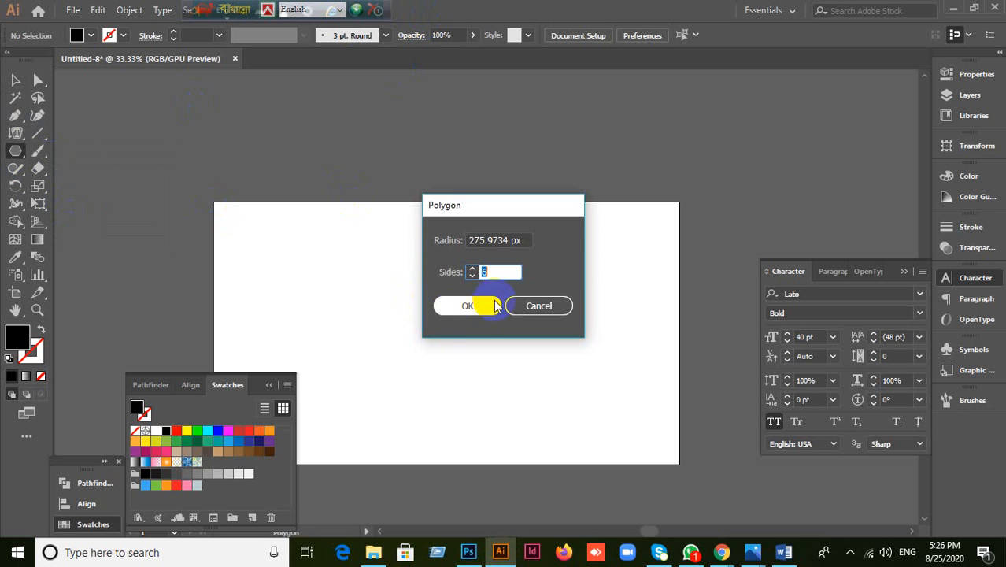
click(538, 306)
drag(394, 277, 480, 340)
drag(10, 142, 133, 221)
click(413, 191)
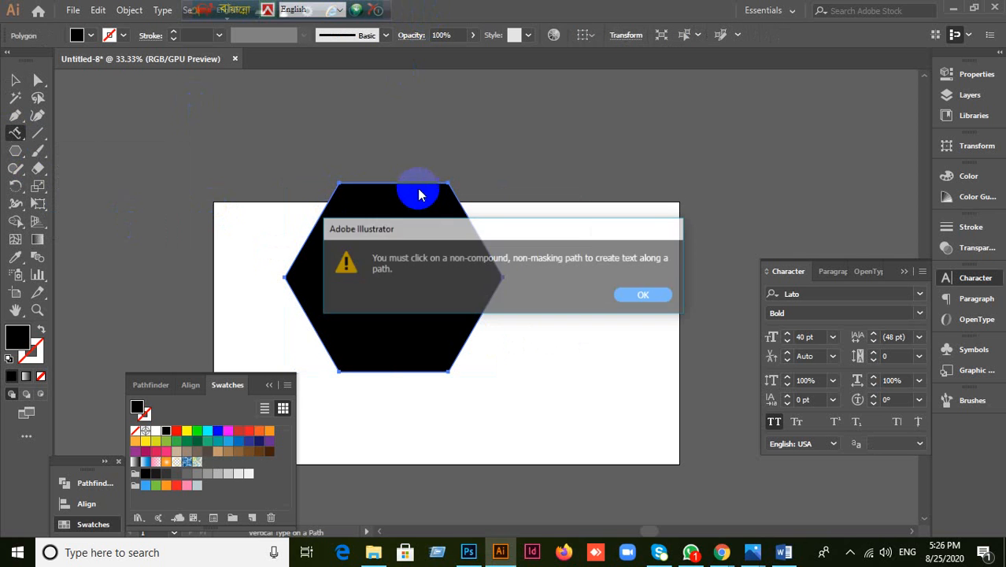
click(645, 295)
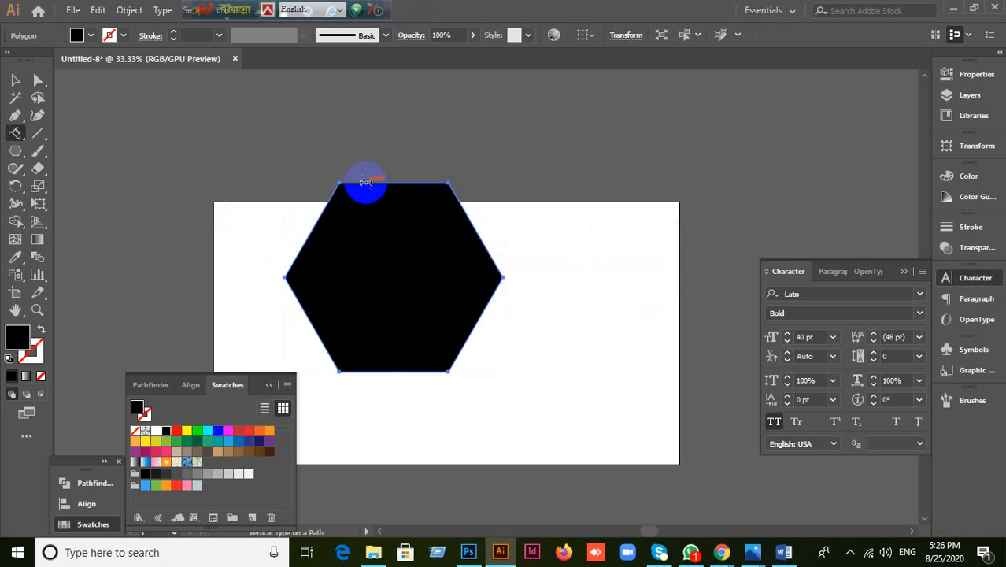
text(sdjklkjasjdlfkjlaskjdflkjasldkfjlaskdjflask)
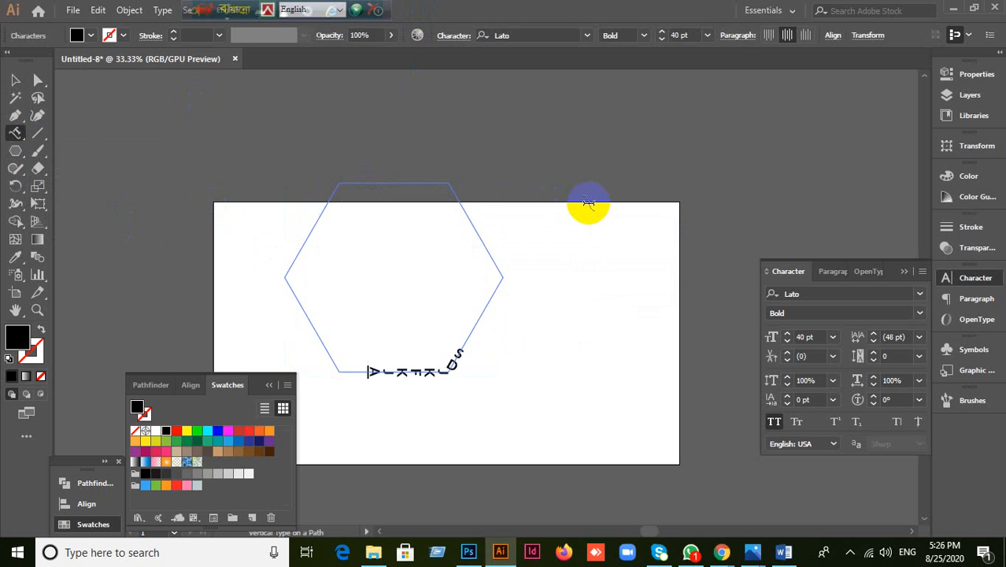
text(djfla)
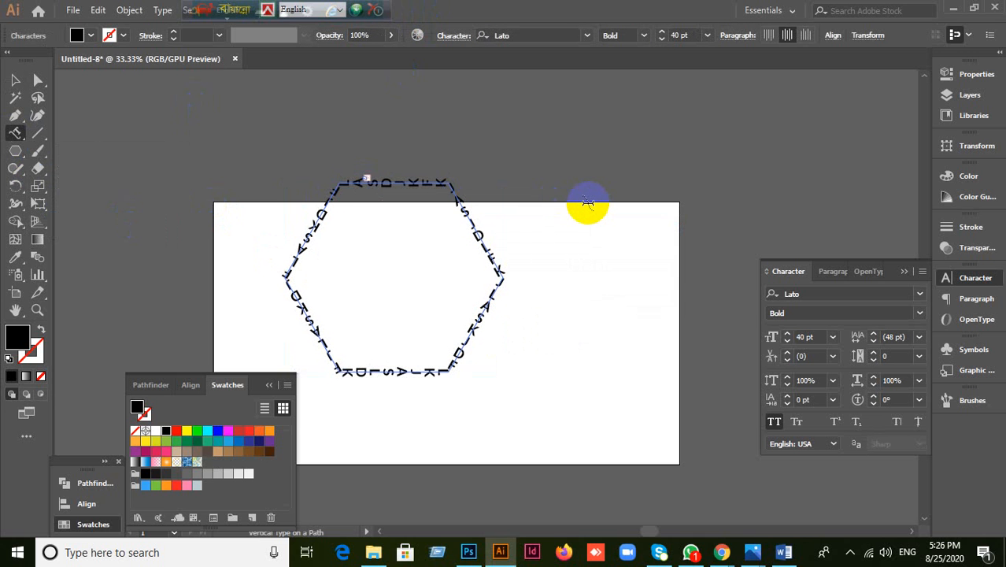
click(17, 82)
key(Delete)
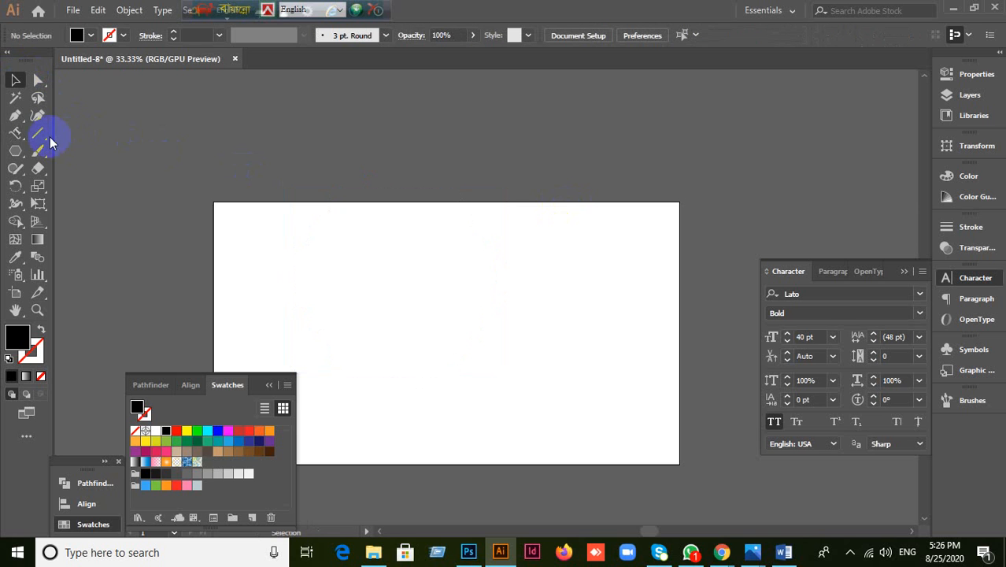
click(19, 135)
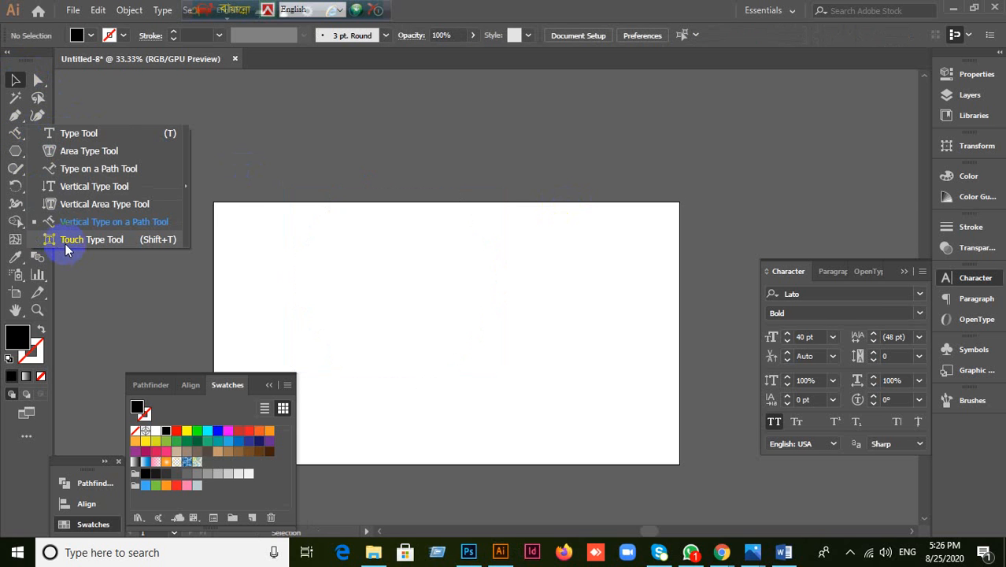
click(303, 172)
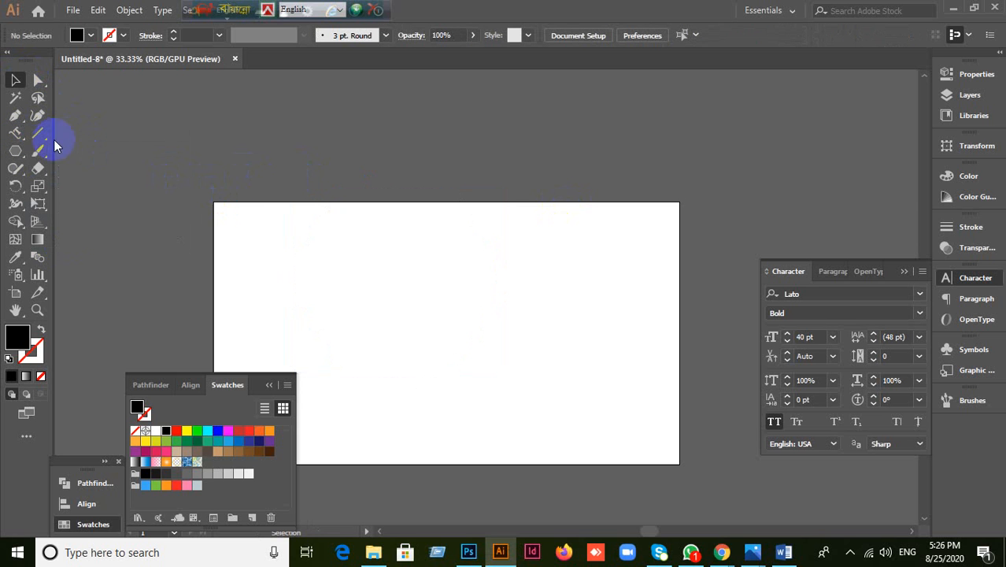
click(14, 132)
click(425, 171)
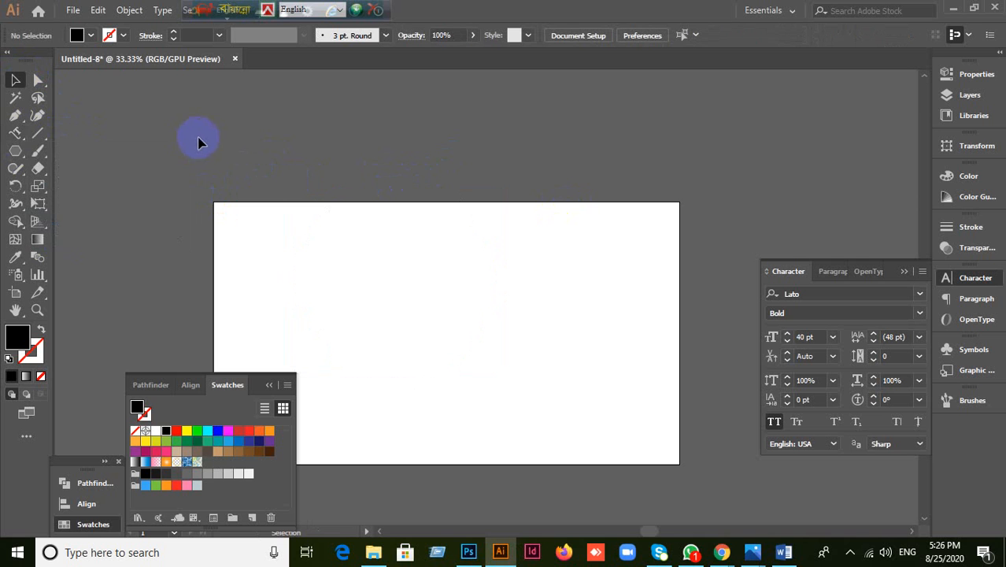
click(15, 133)
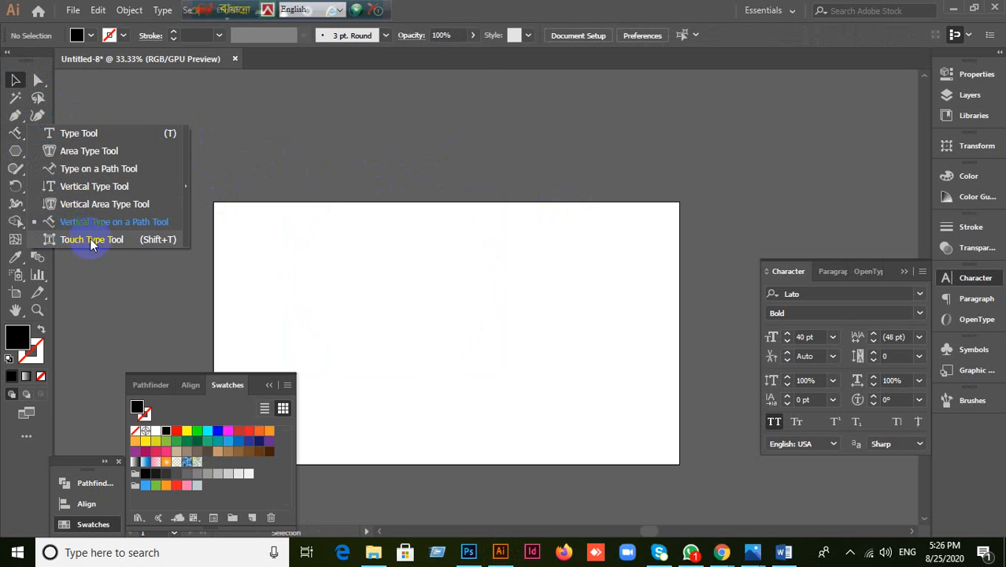
click(490, 11)
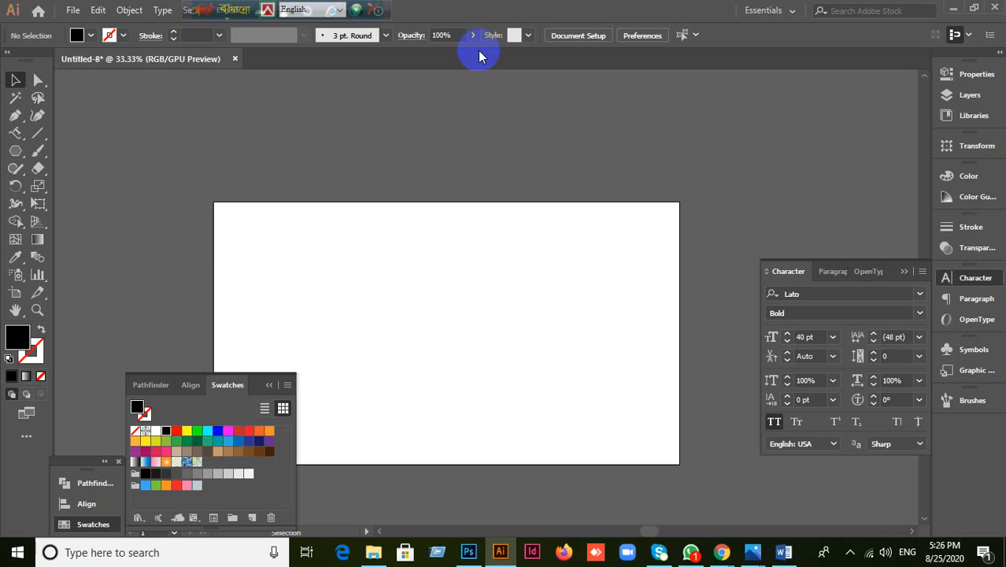
Step: Add a horizontal text line containing the presenter's full name in capitals
click(12, 136)
click(100, 137)
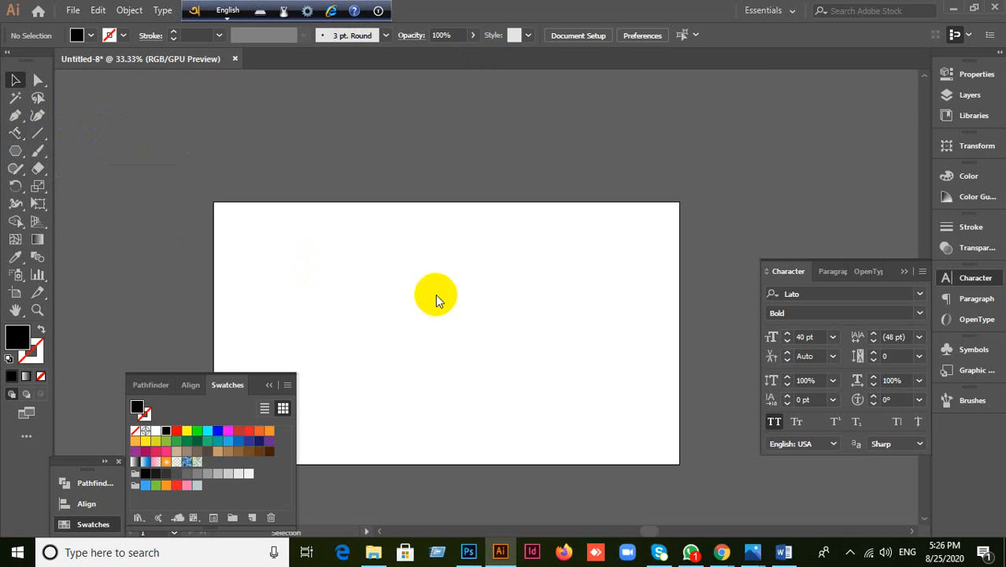
key(t)
click(408, 302)
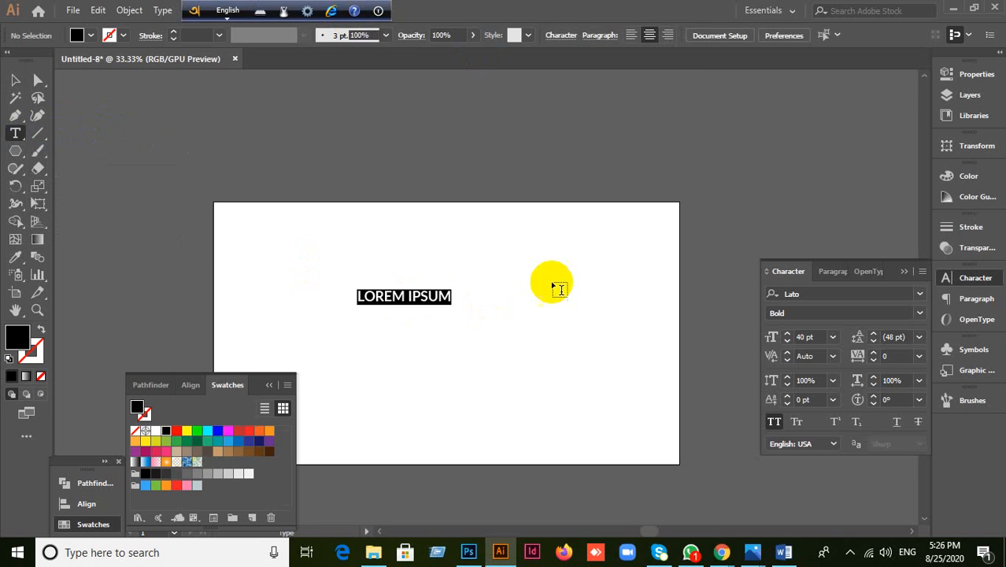
key(BackSpace)
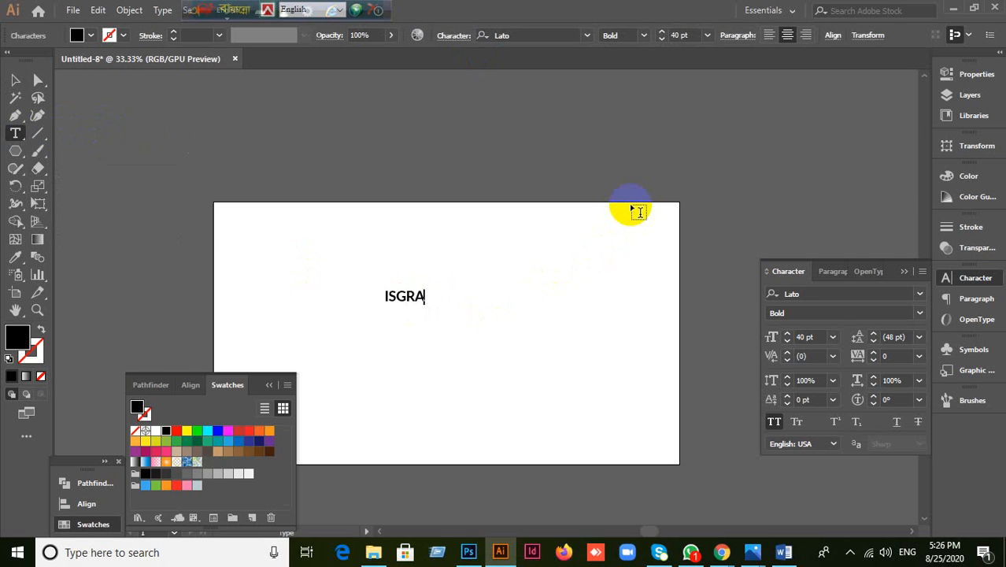
text(ISGRAFIL )
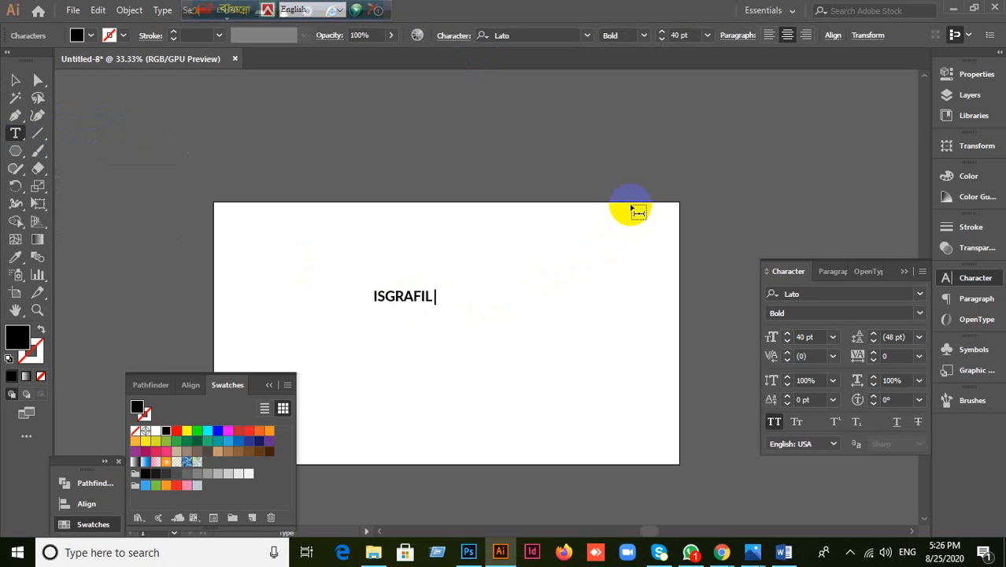
text(HOSSAIN)
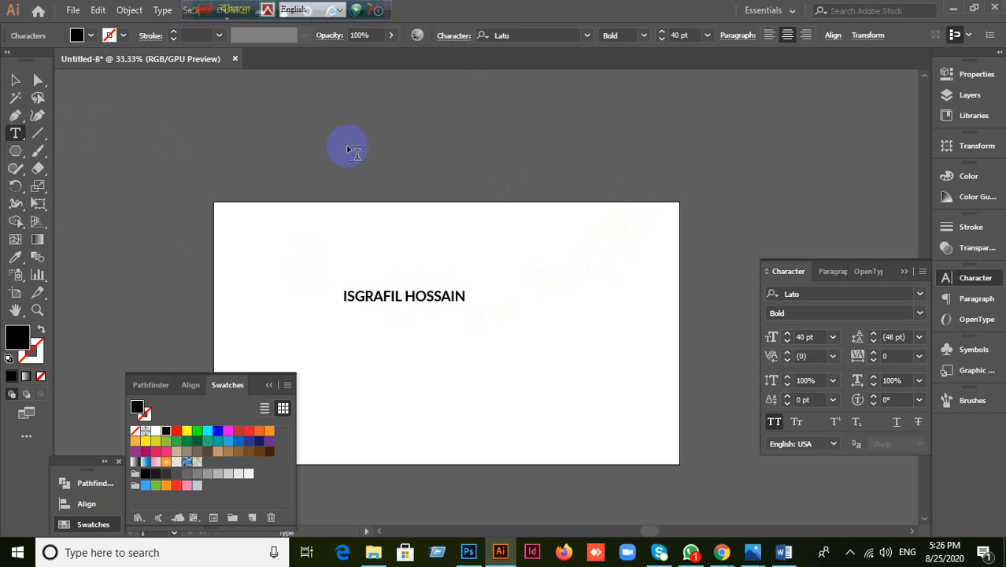
Step: Enlarge the name text to about 113.7 pt and move it toward the upper left
click(15, 82)
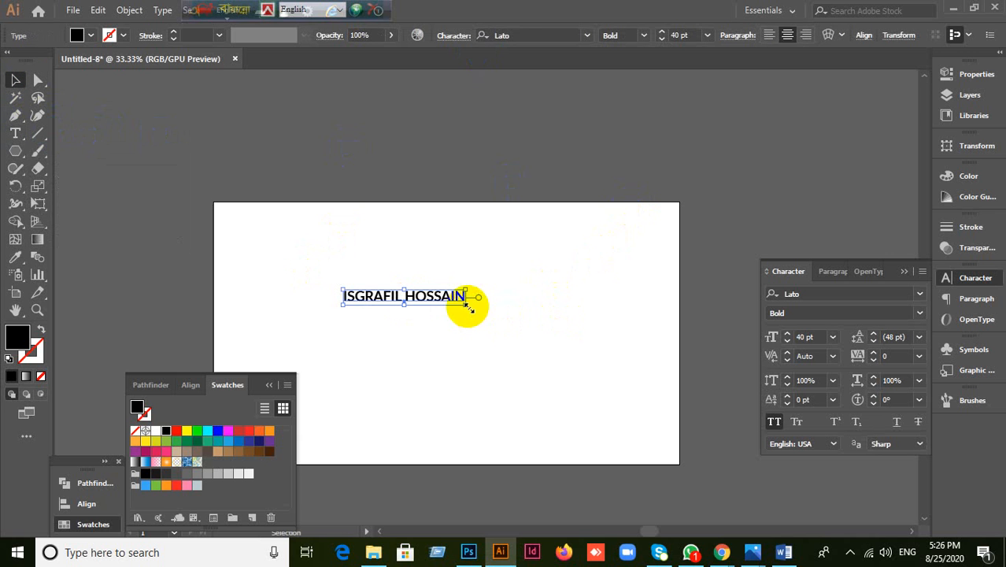
drag(469, 306, 691, 417)
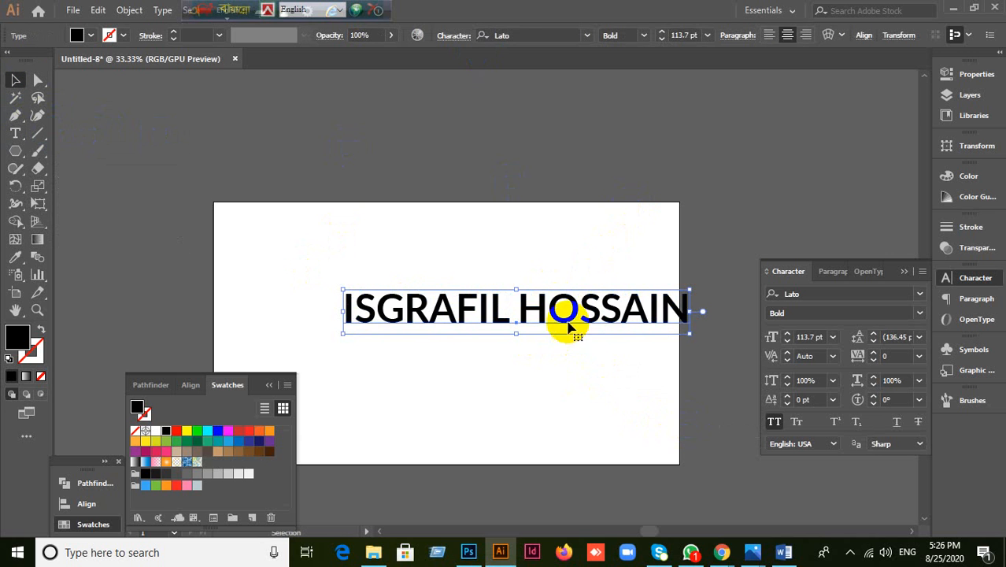
drag(568, 327, 473, 284)
click(483, 331)
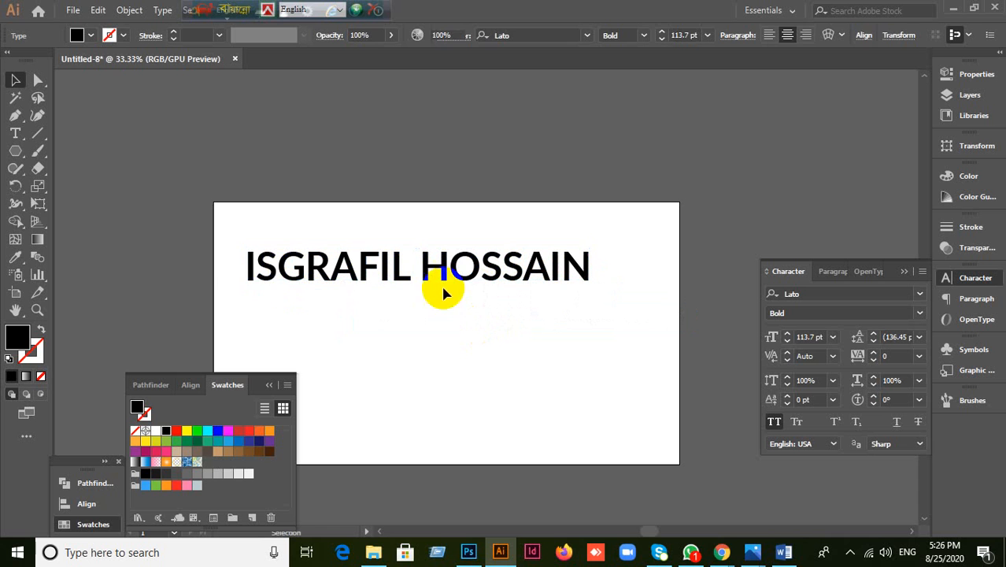
click(443, 293)
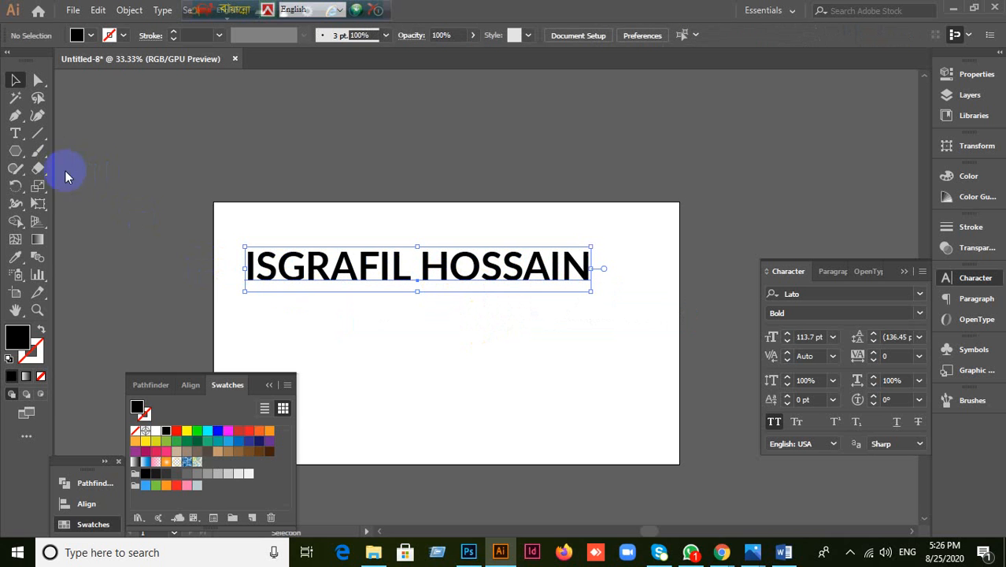
drag(15, 152, 66, 206)
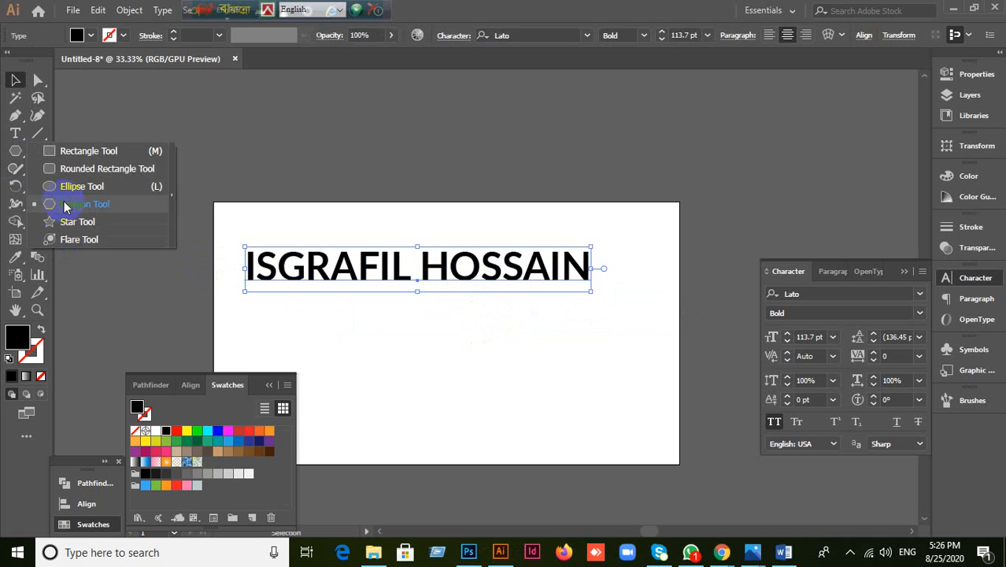
drag(15, 133, 82, 241)
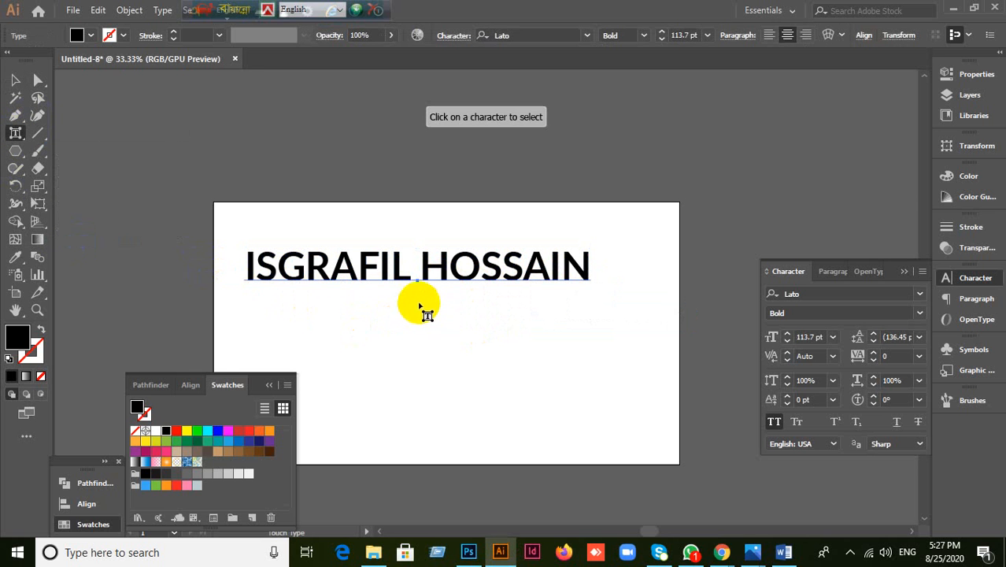
Step: Fix the typo in the name by replacing the wrong letter G with H
scroll(395, 291, up, 2)
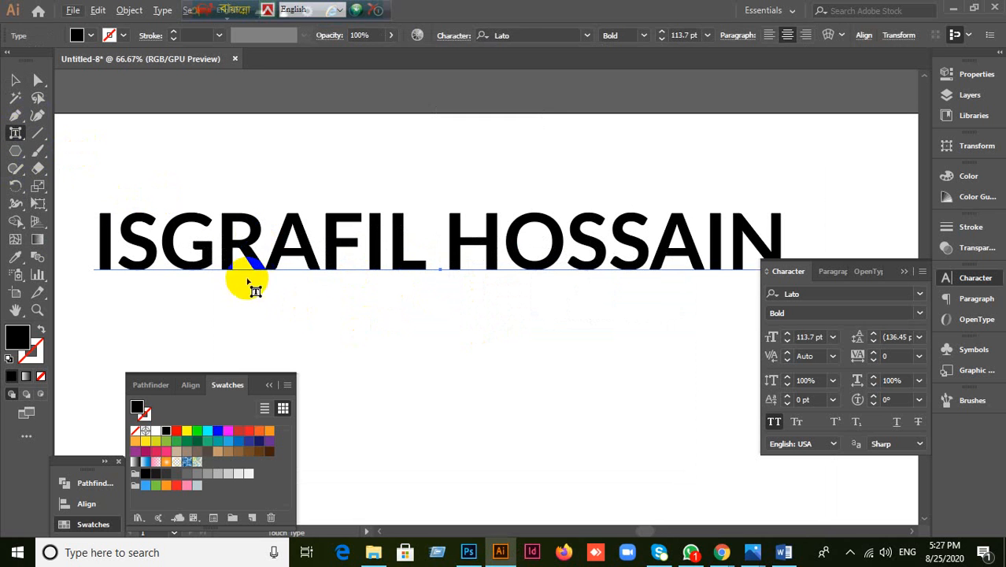
click(15, 81)
key(t)
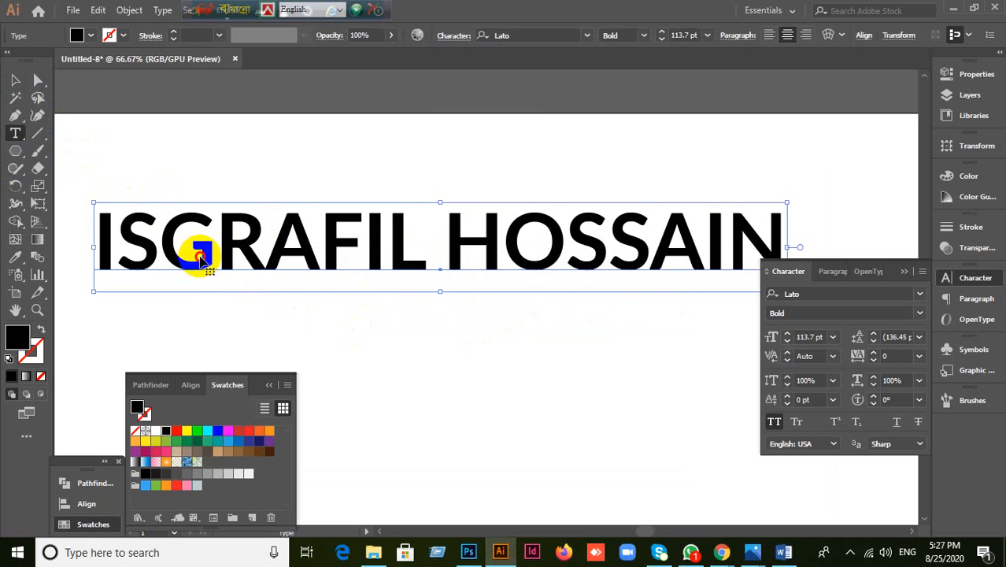
click(206, 255)
key(BackSpace)
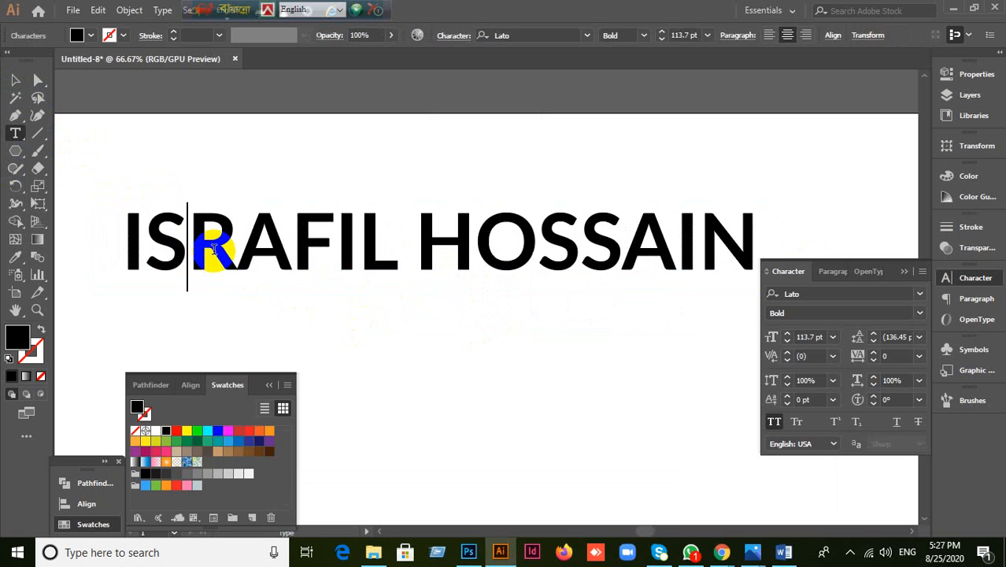
text(H)
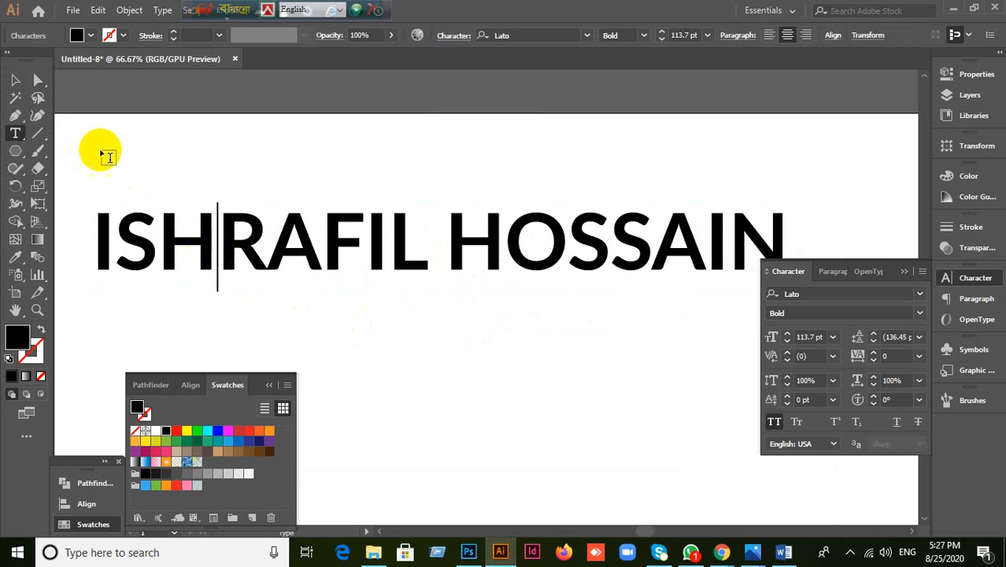
click(15, 81)
Step: Switch to the Touch Type tool for adjusting individual characters
click(15, 135)
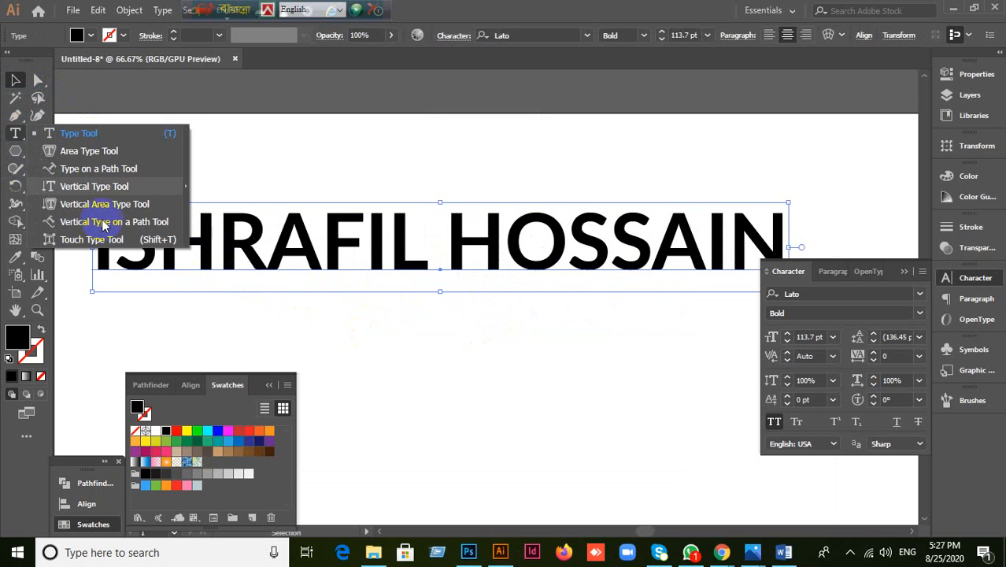
click(110, 240)
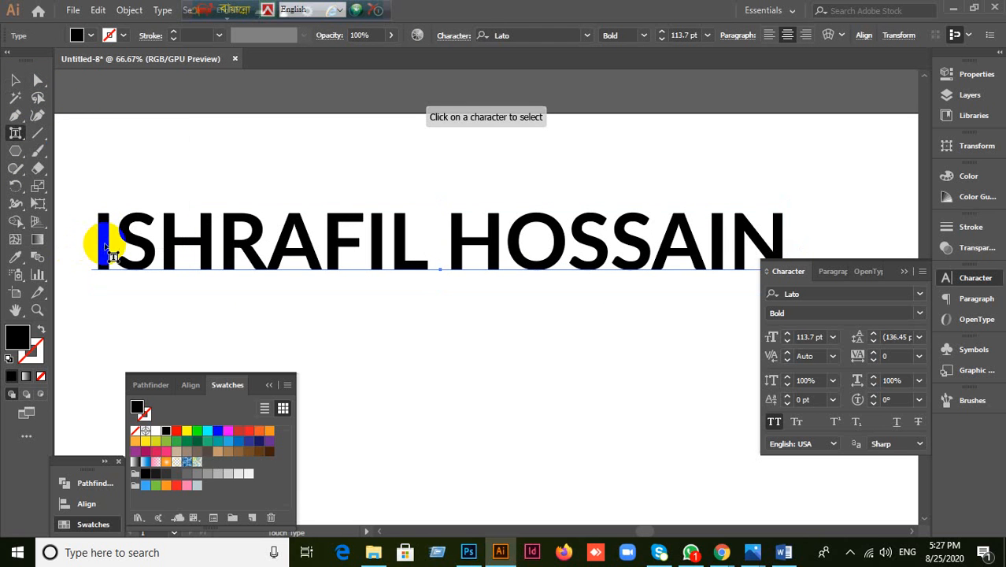
click(15, 132)
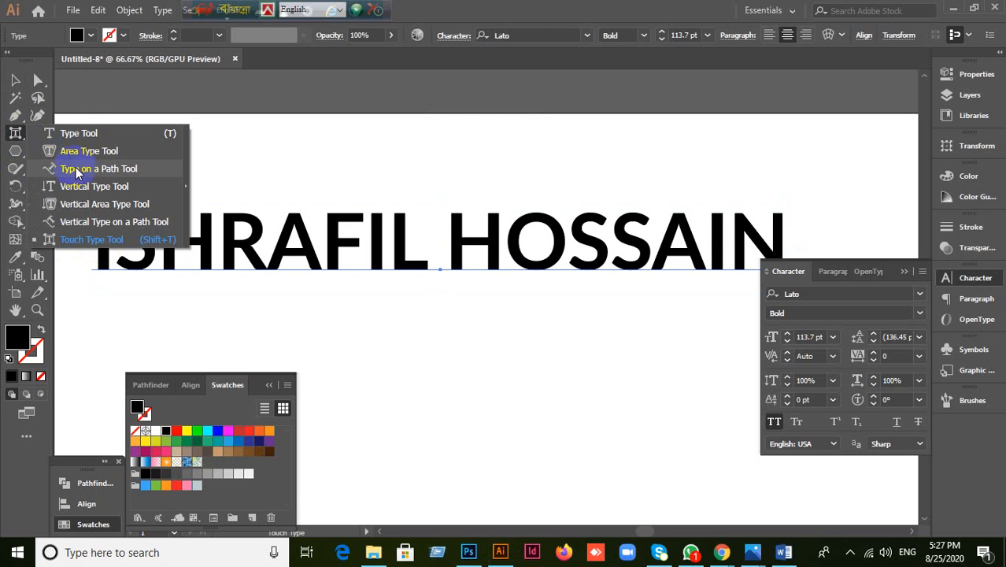
click(80, 133)
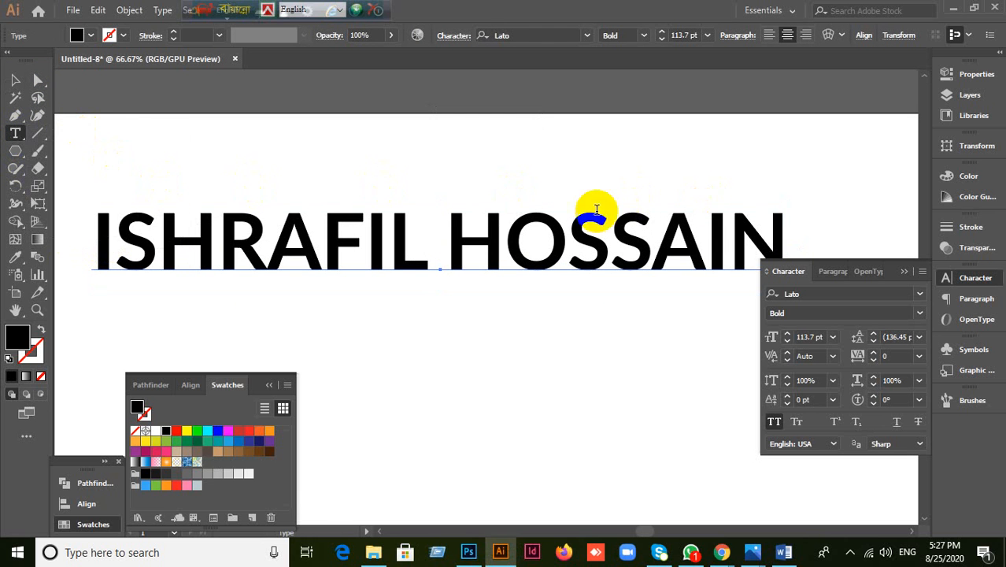
click(19, 138)
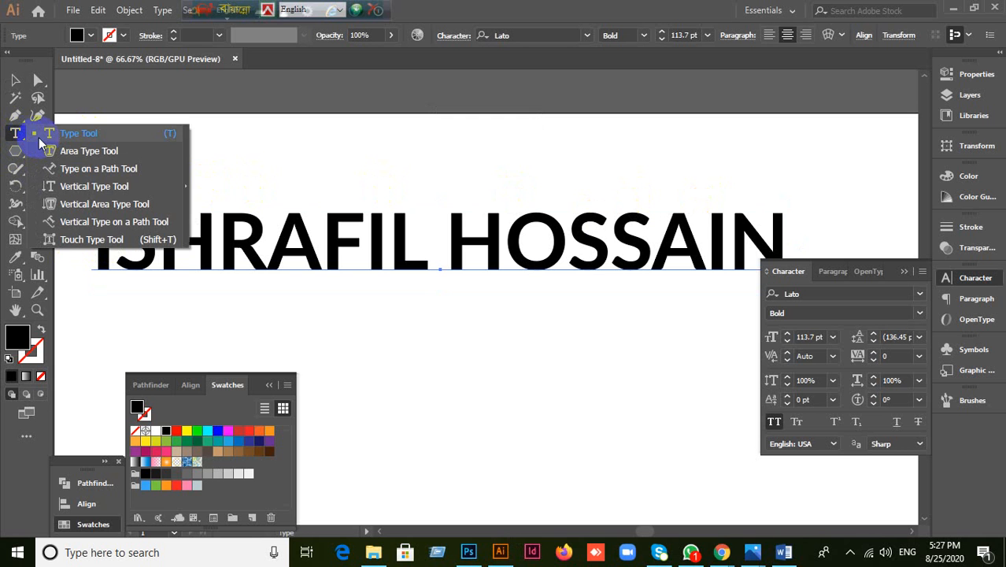
click(93, 244)
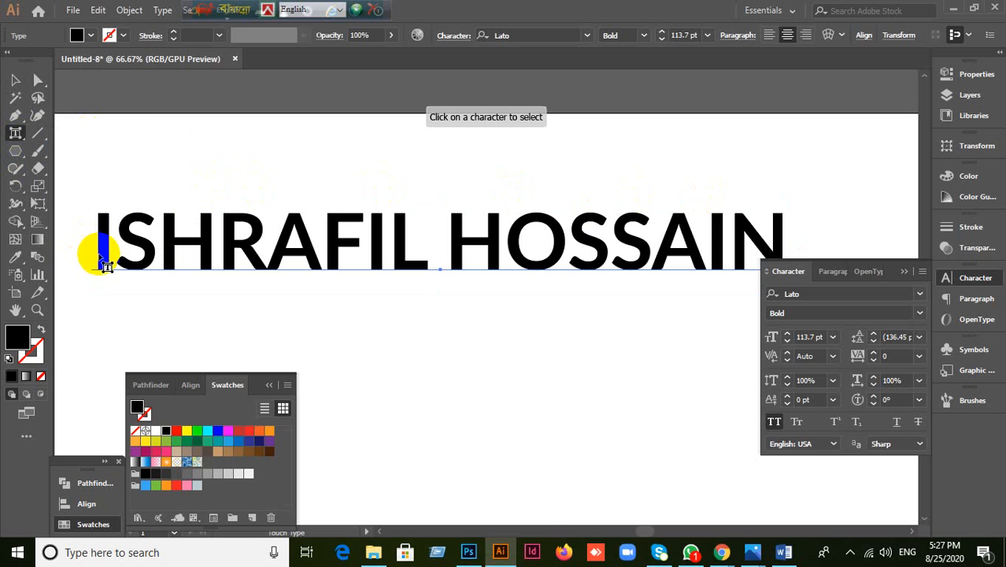
Step: Make the letter A magenta, enlarge it to about 157% and tilt it about -33.6°
click(135, 253)
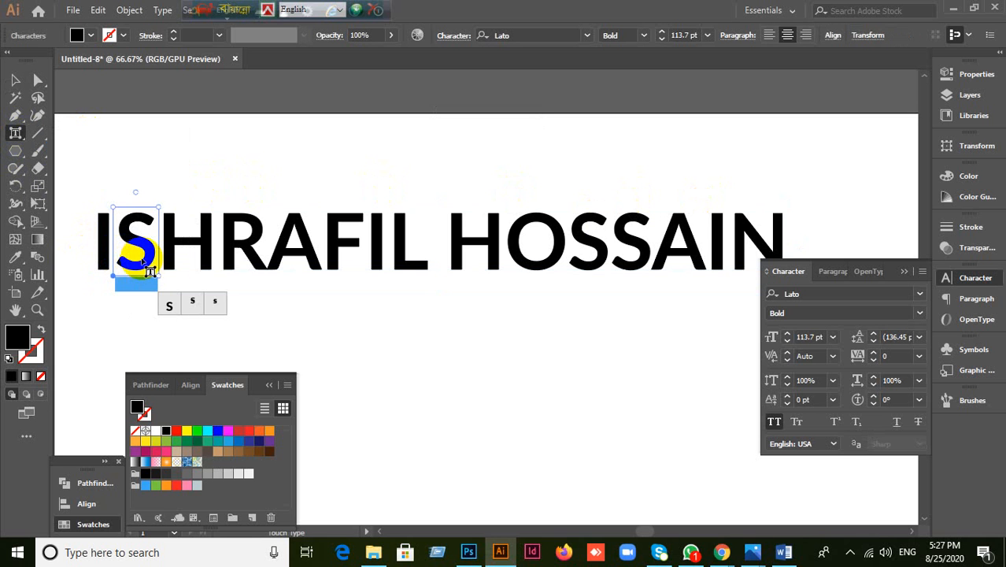
click(197, 257)
click(264, 264)
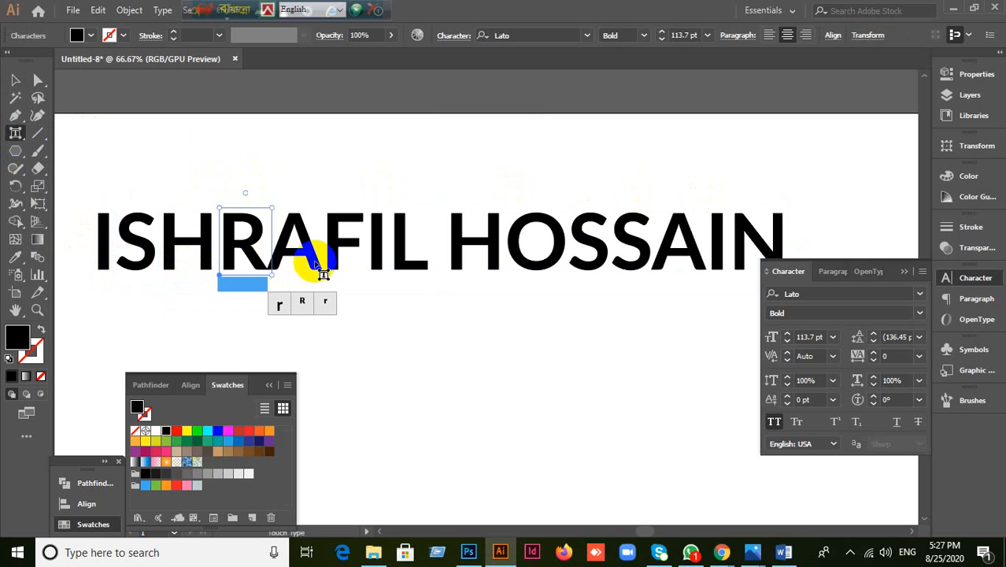
click(303, 268)
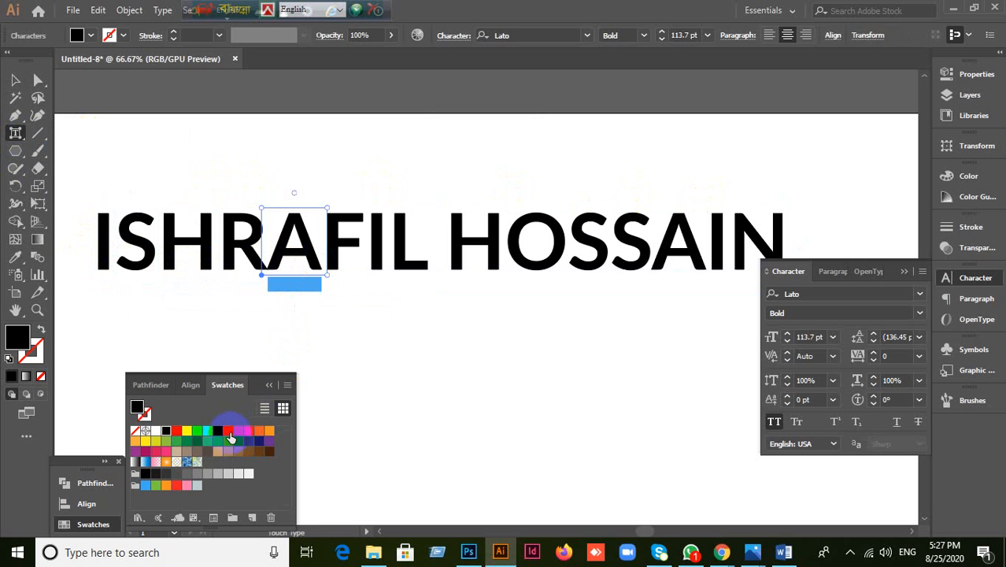
click(228, 431)
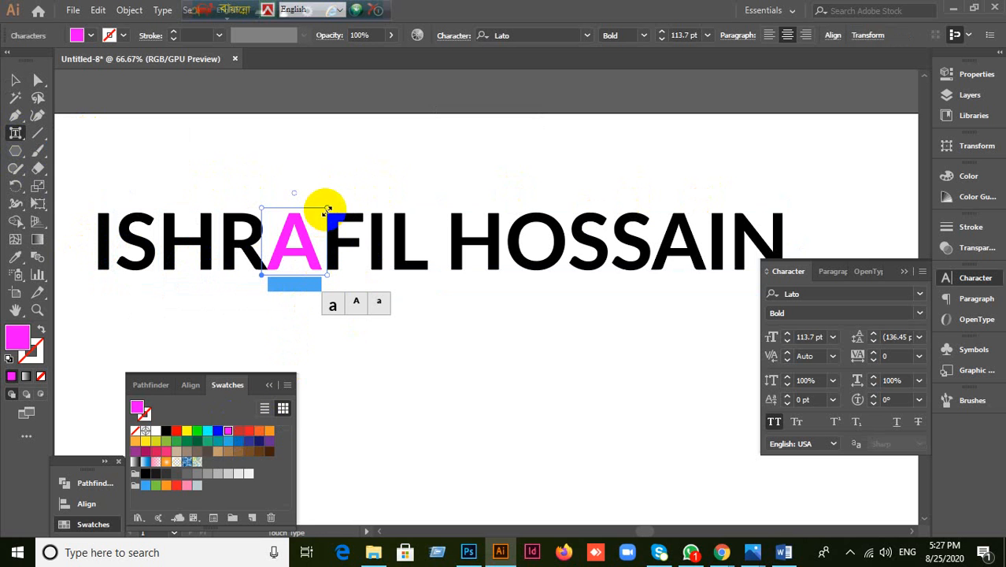
drag(327, 209, 378, 171)
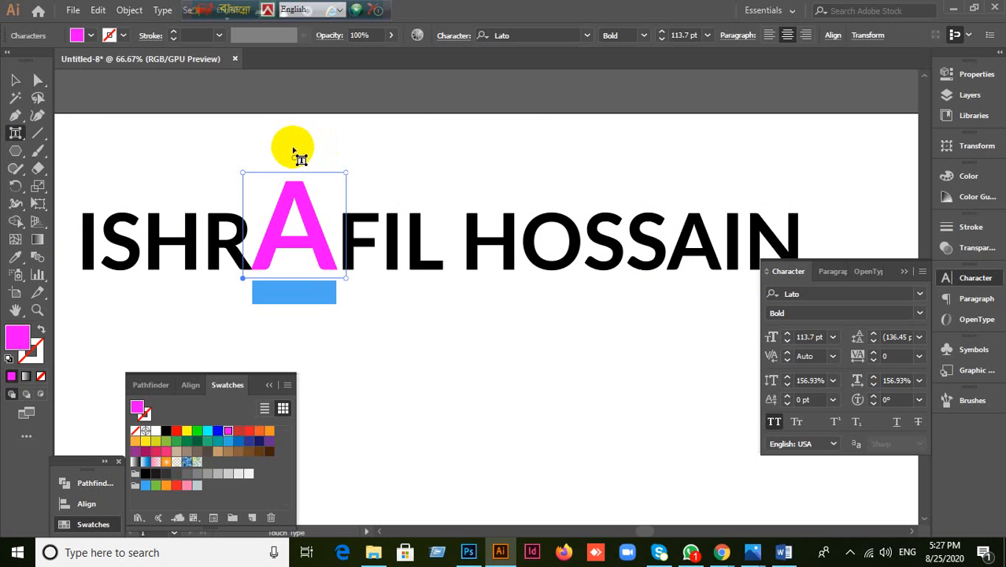
drag(296, 158, 344, 206)
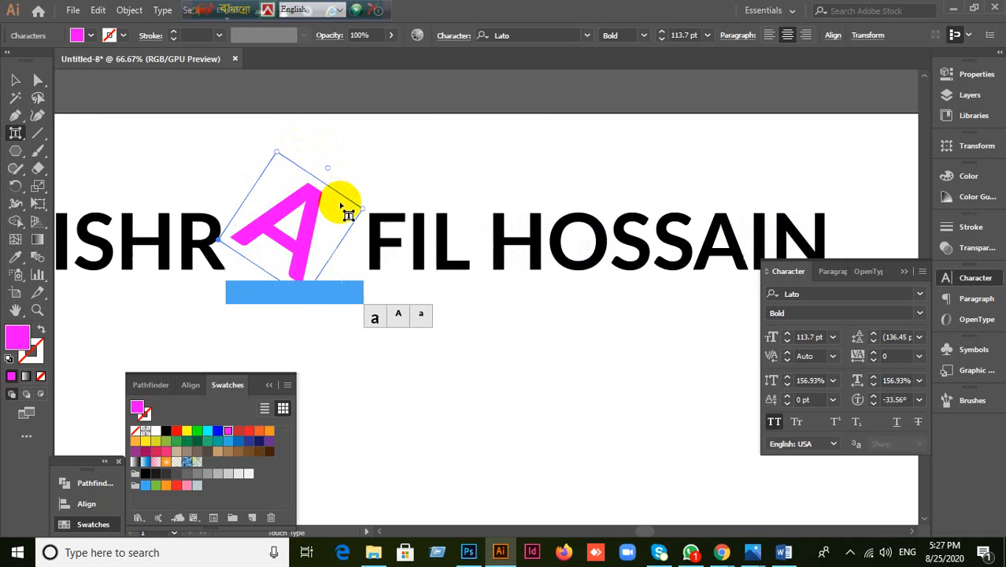
Step: Recolour the letter H in the surname red
click(535, 264)
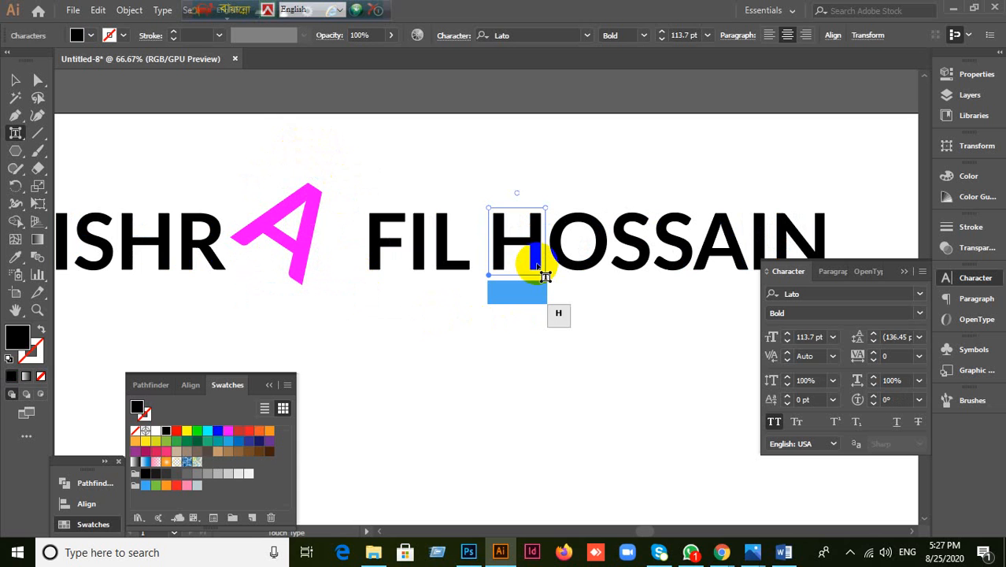
click(175, 429)
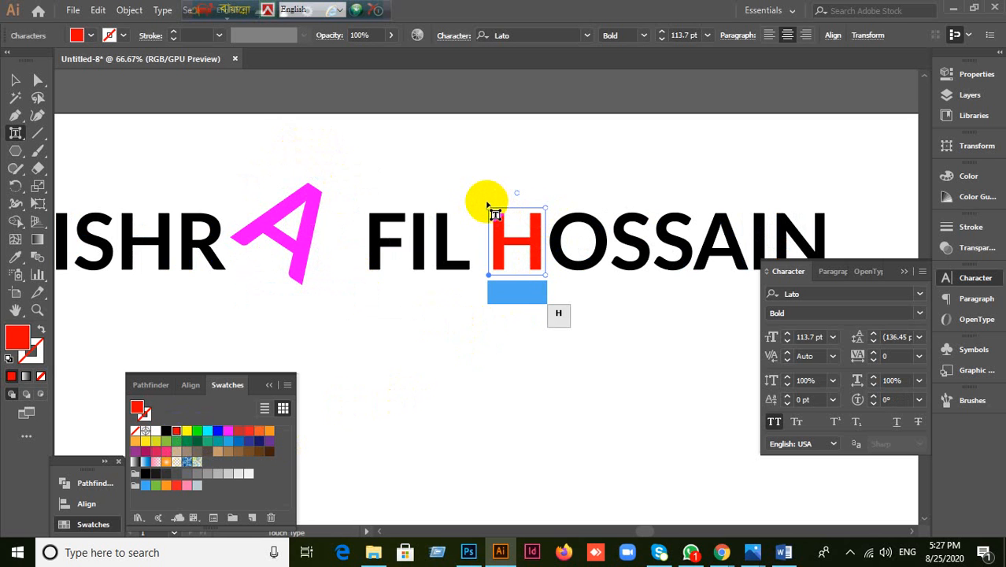
click(487, 204)
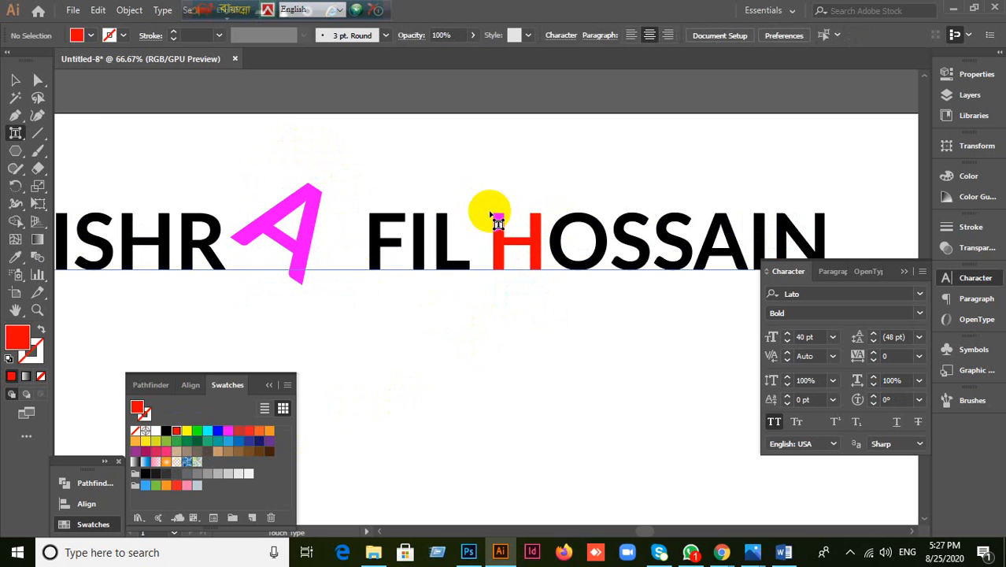
Step: Select the whole name text object and delete it from the artboard
click(15, 79)
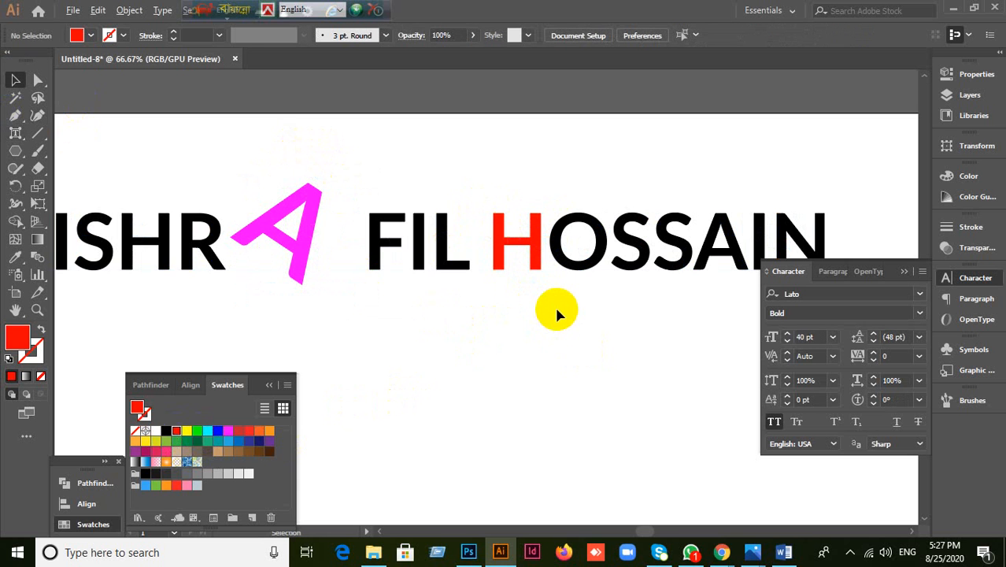
scroll(554, 304, down, 2)
click(537, 266)
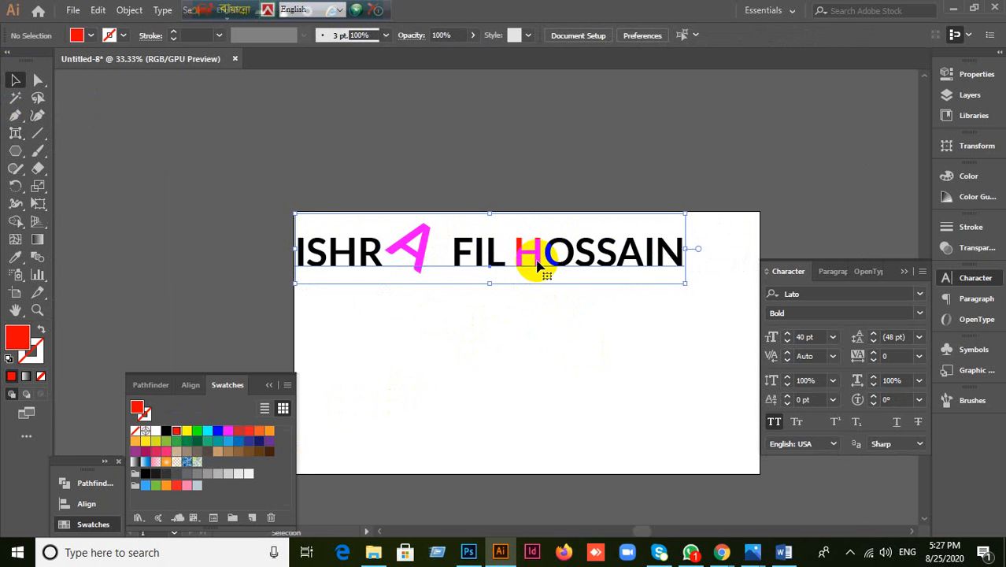
key(Delete)
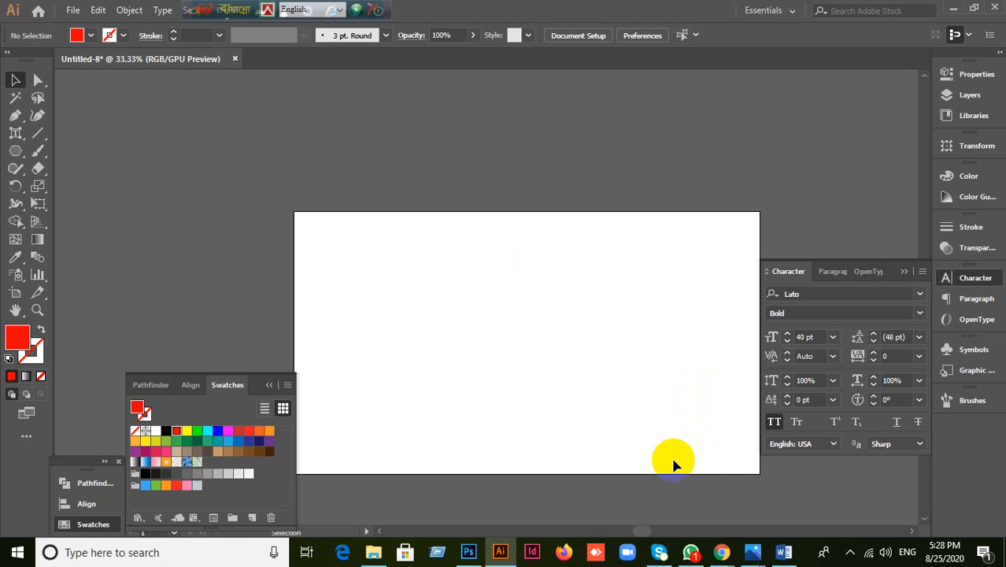
click(692, 553)
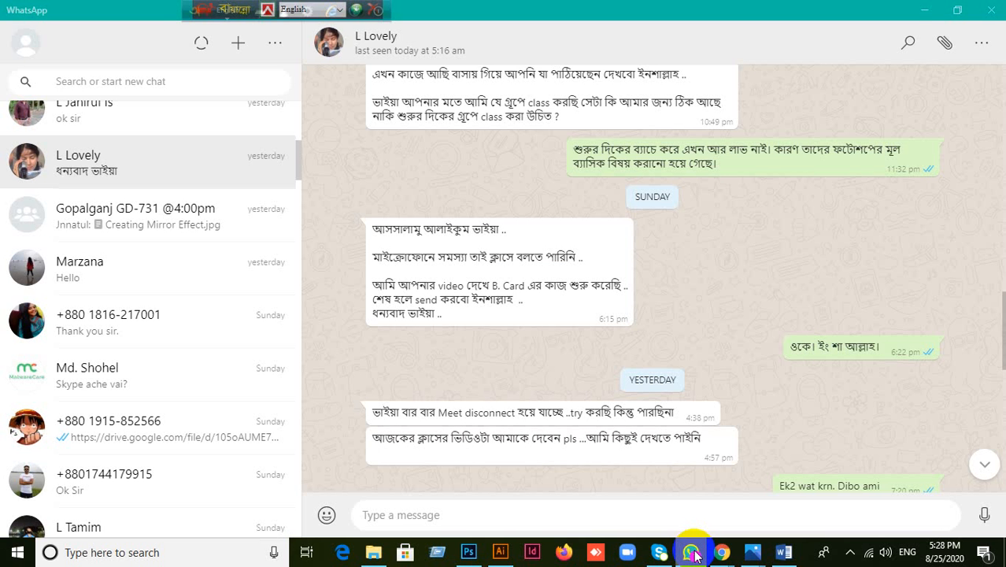
scroll(260, 227, up, 5)
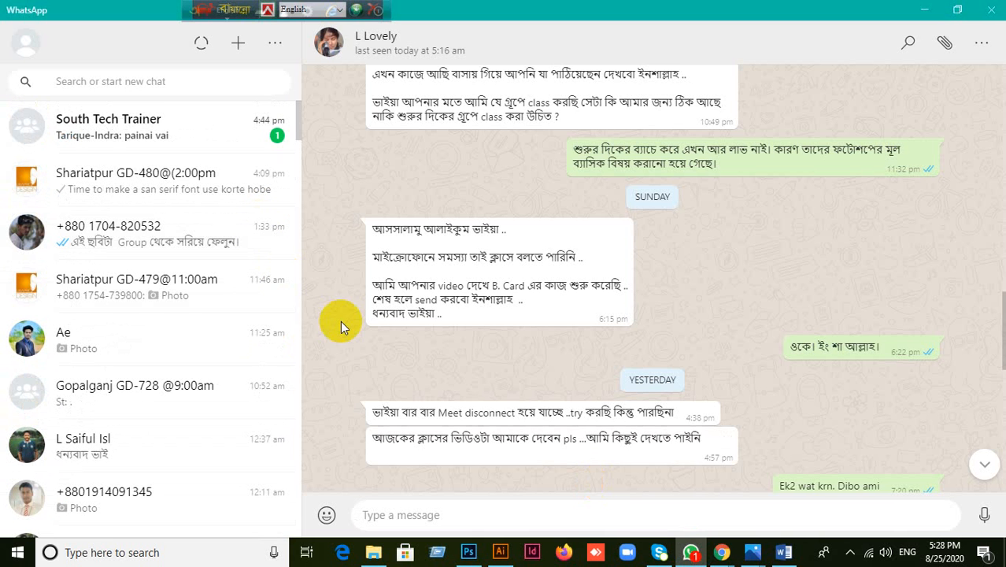
click(923, 10)
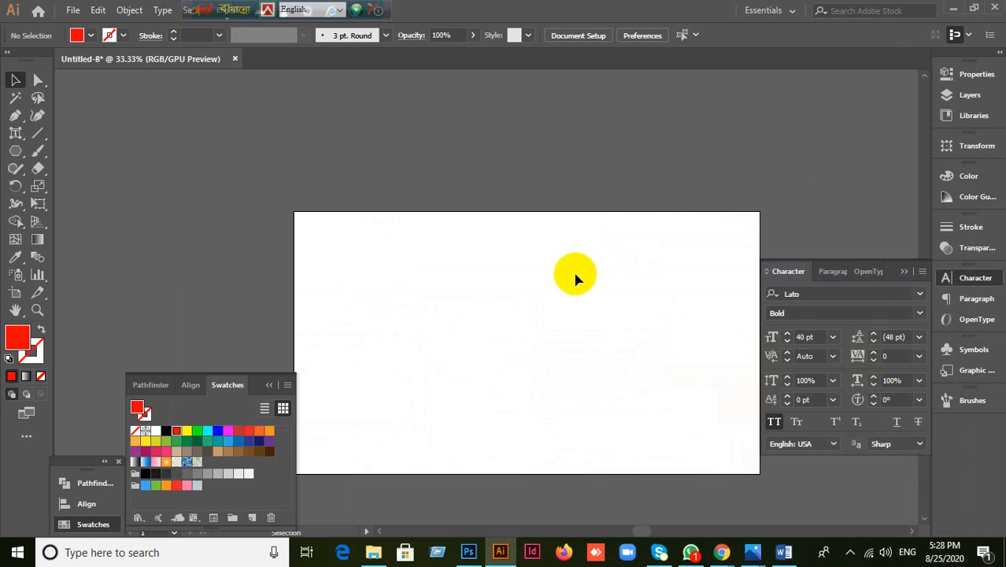
scroll(543, 260, down, 3)
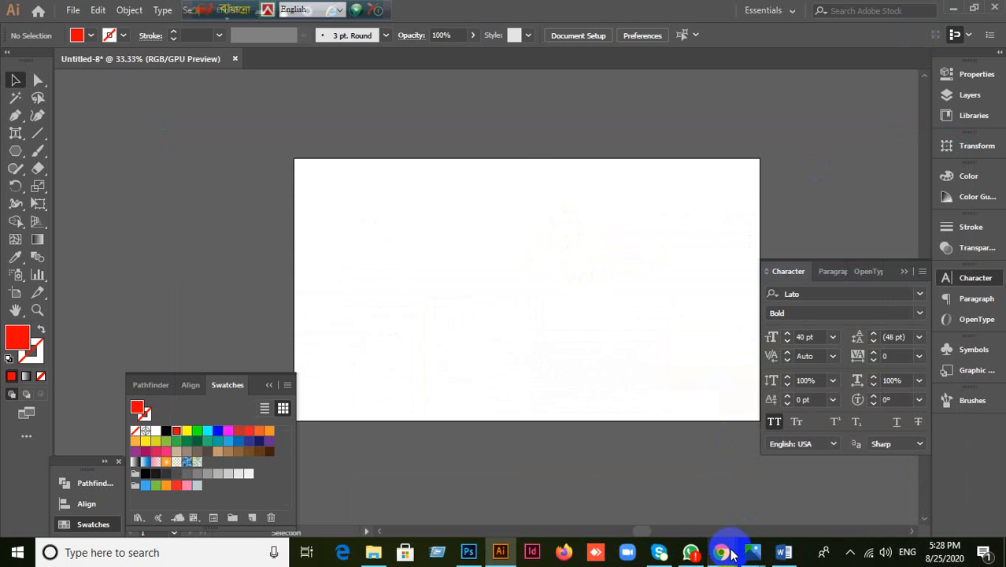
Step: Bring Chrome forward and open the Gmail inbox in a new tab
mouse_move(721, 551)
click(685, 528)
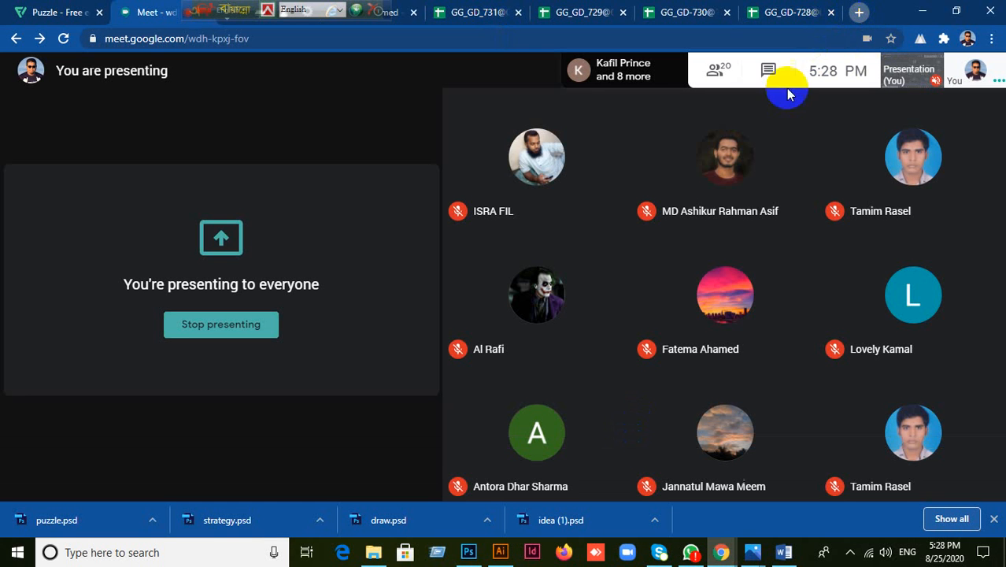
key(ctrl+t)
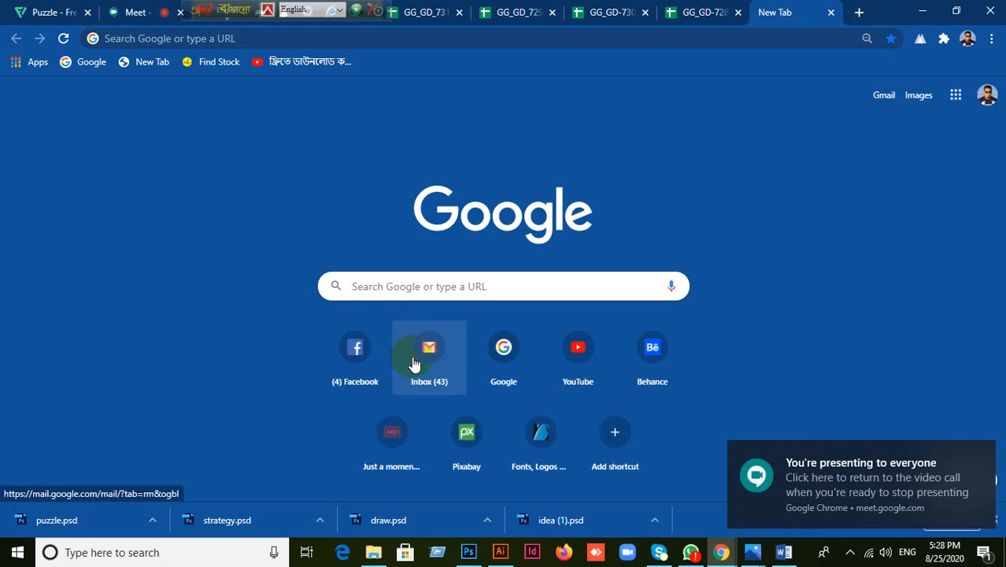
click(411, 359)
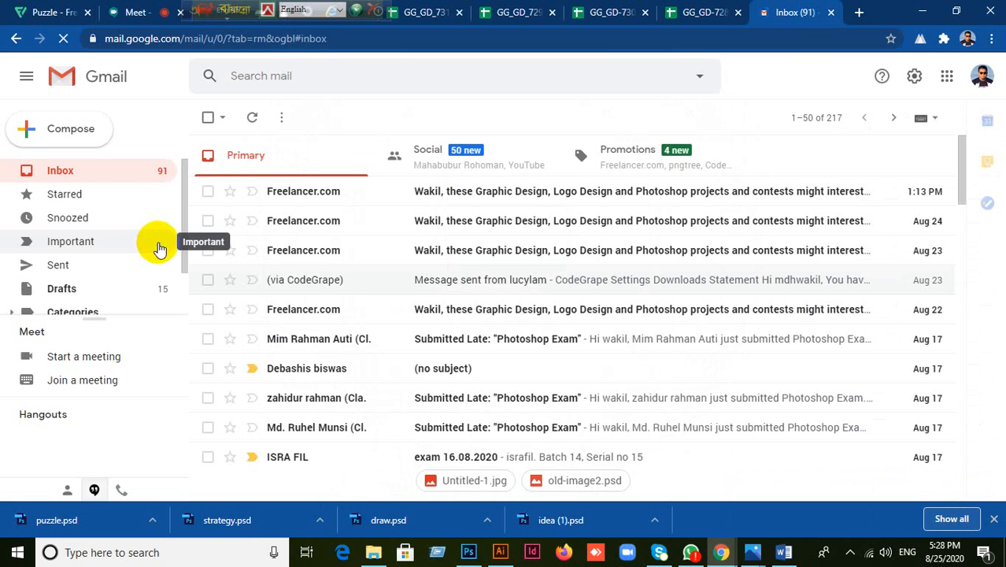
Step: Close the Gmail inbox tab and open a fresh new tab
click(830, 13)
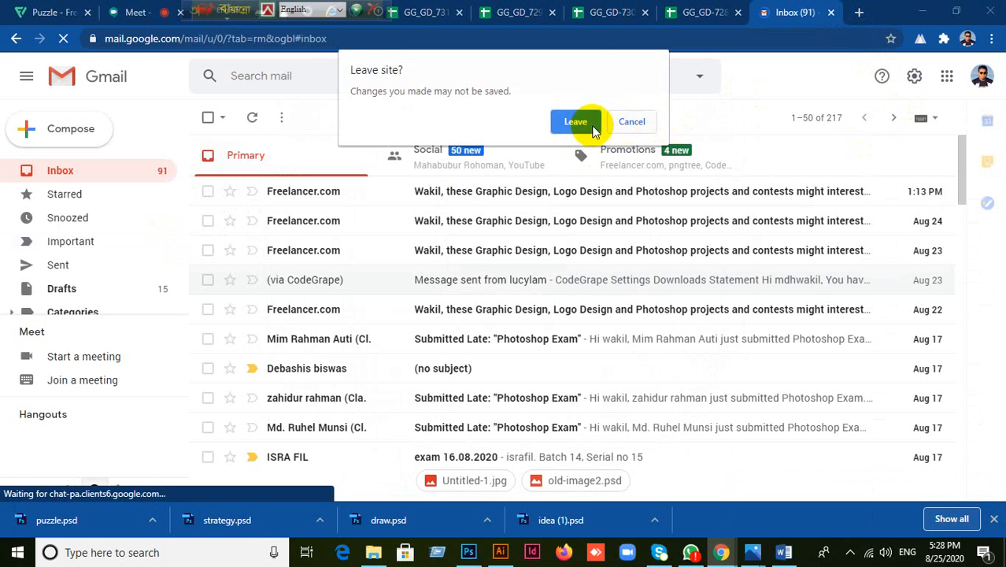
click(644, 122)
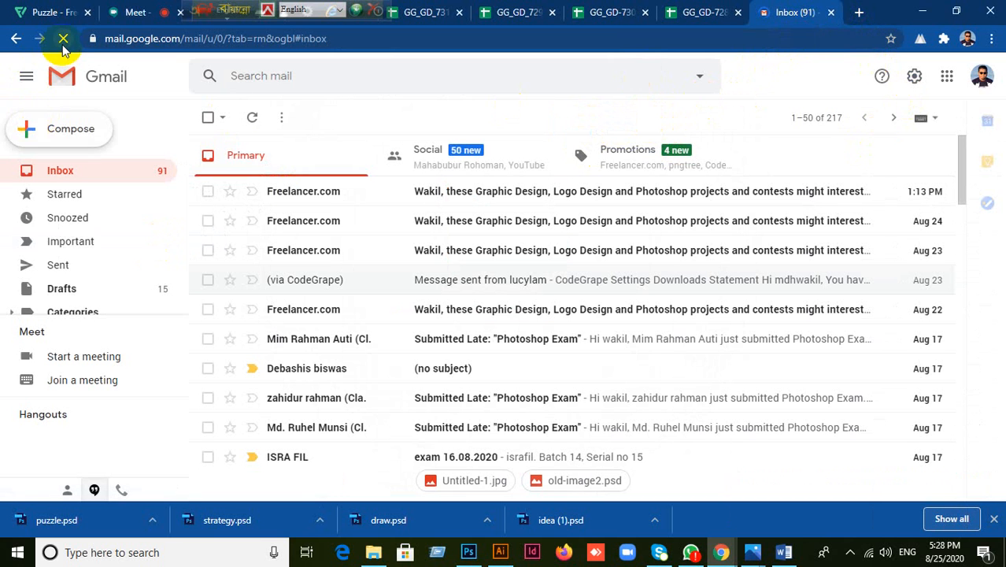
click(831, 12)
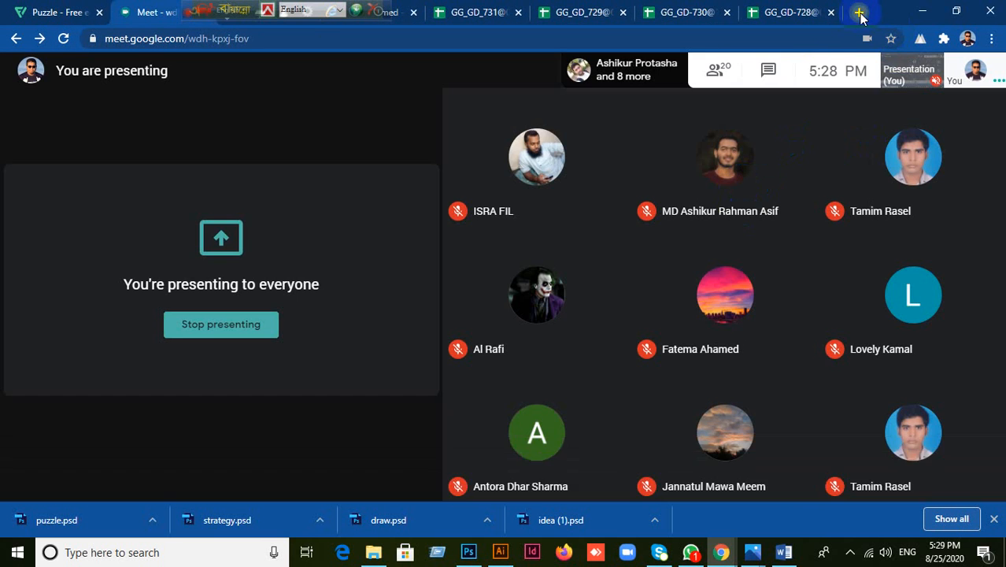
click(859, 11)
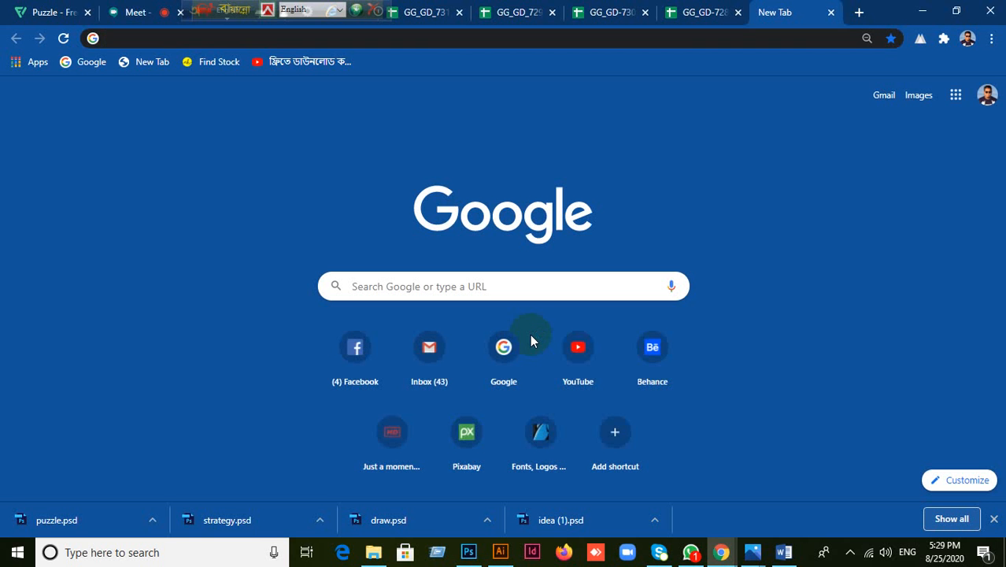
Step: Go to Google, type 'Ban' and pick the 'bangladesh government logo' suggestion
click(505, 356)
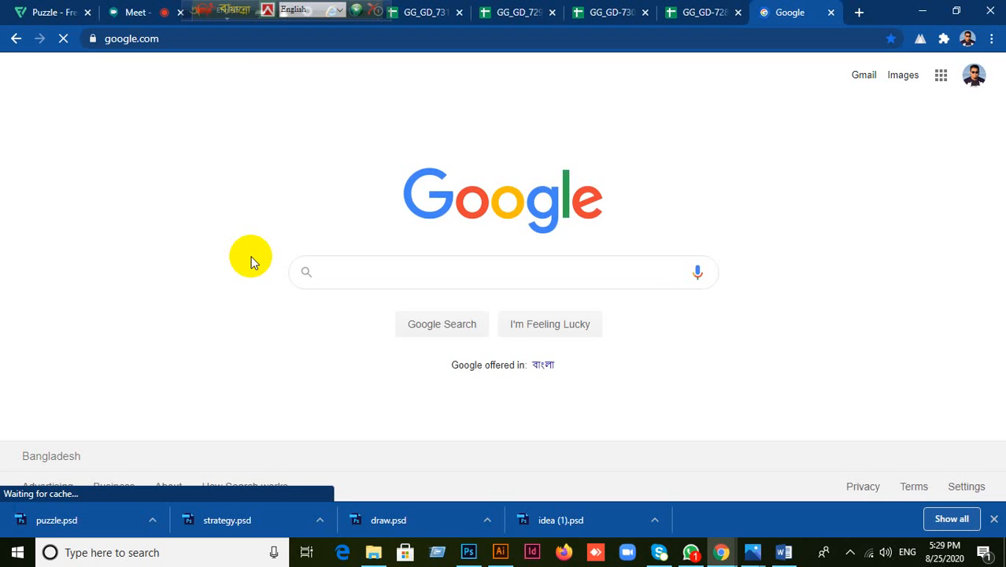
text(B)
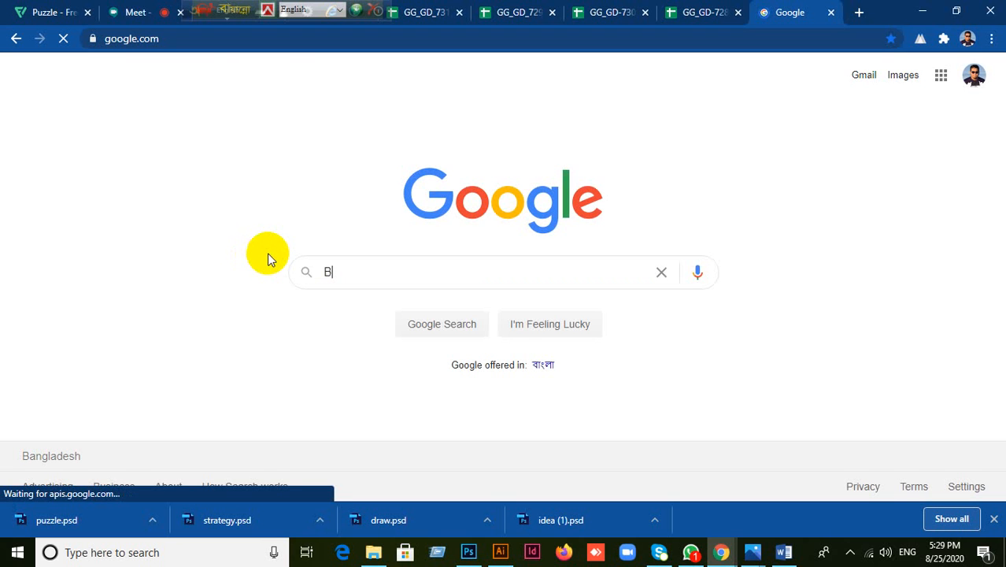
text(an)
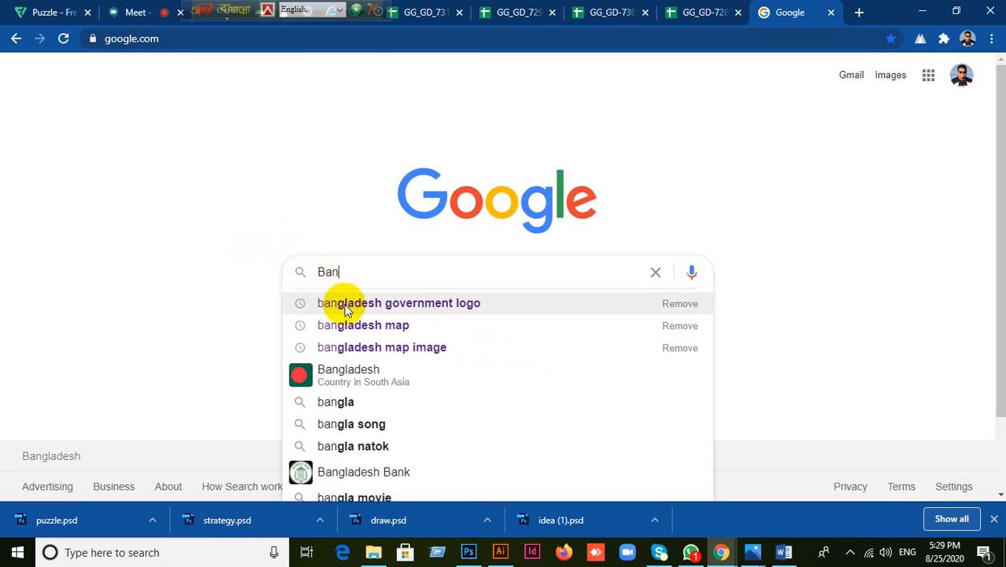
click(346, 308)
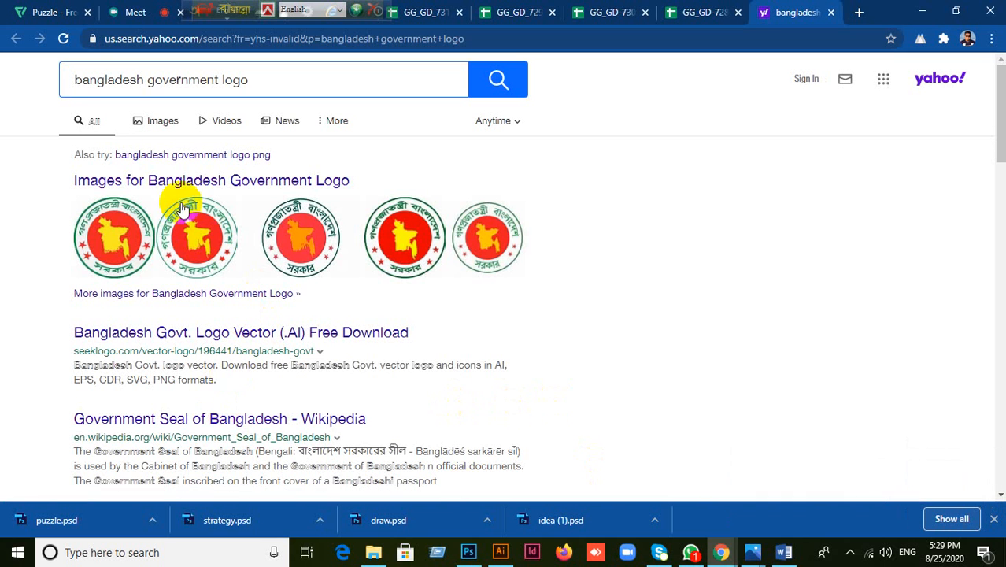
Step: Show the Images results for 'bangladesh government logo' and scroll through the grid
click(160, 124)
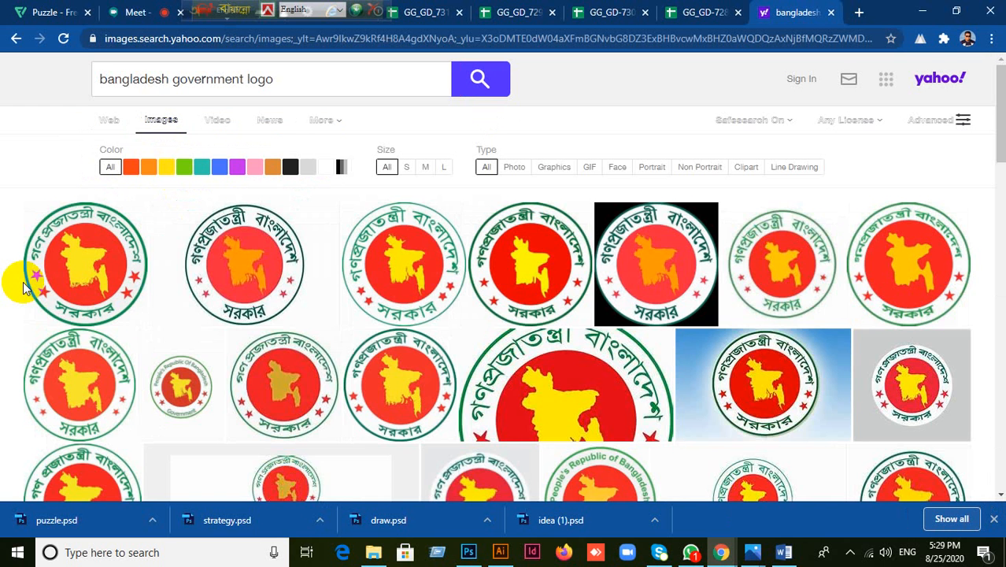
scroll(417, 335, down, 1)
scroll(417, 335, down, 3)
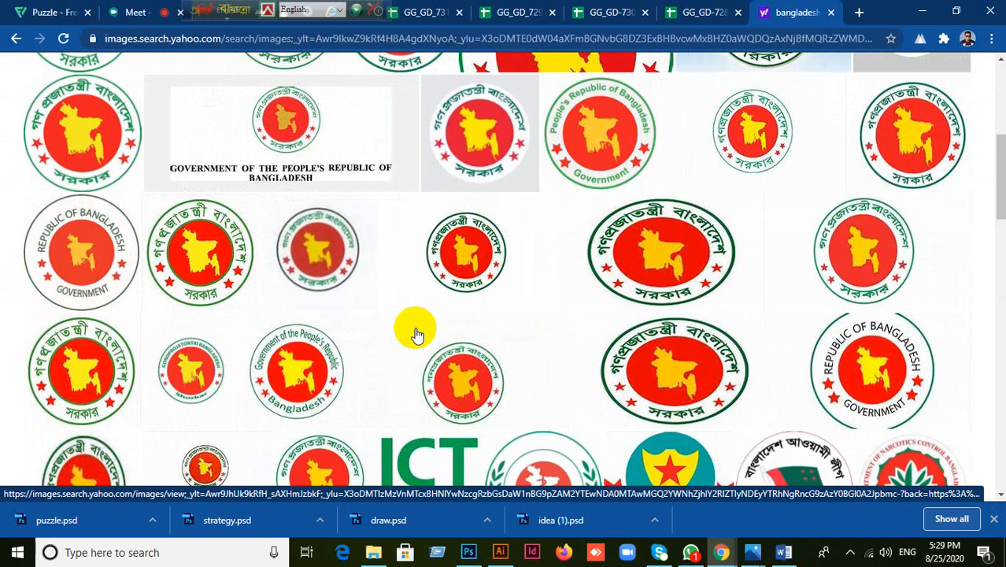
scroll(445, 344, up, 3)
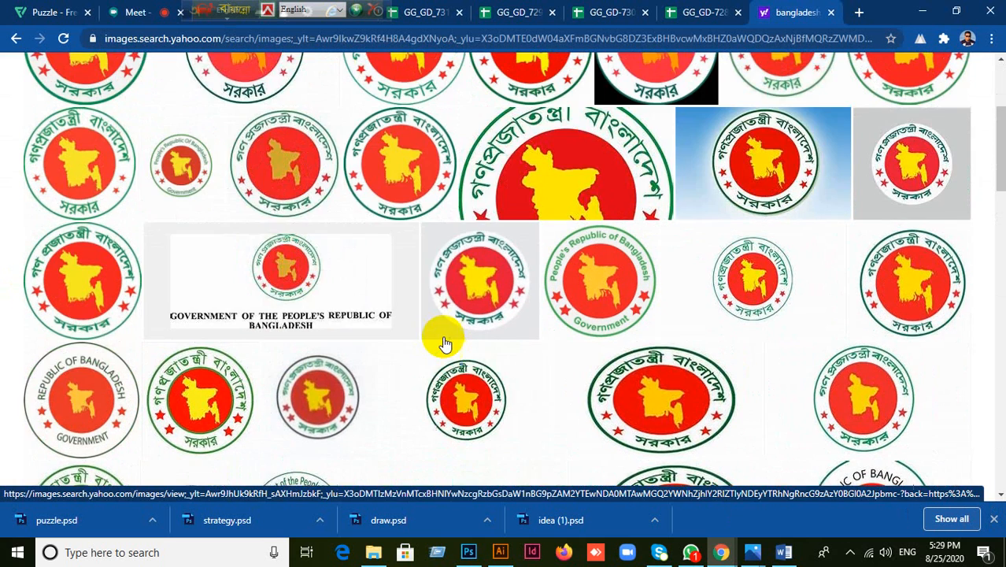
scroll(418, 361, up, 2)
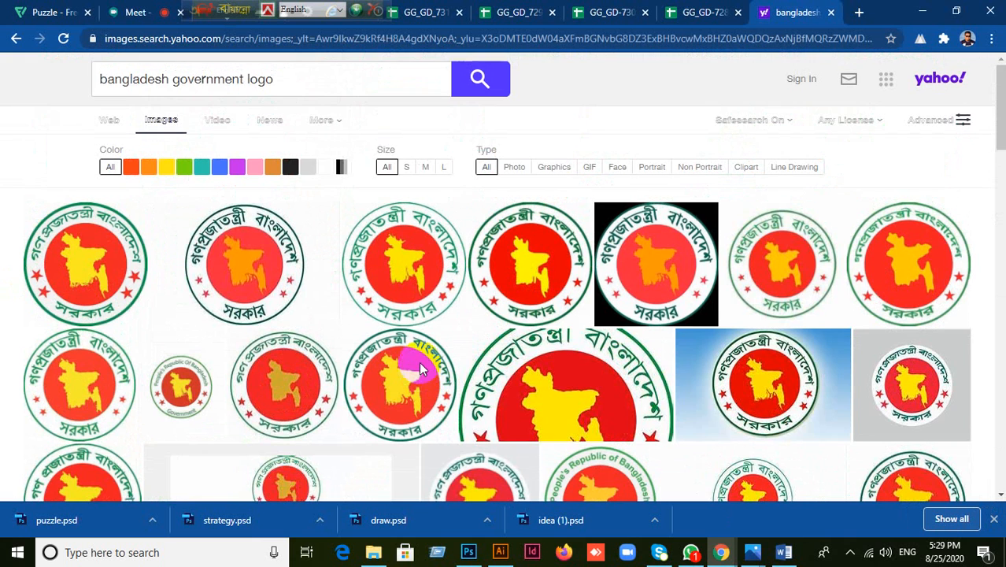
scroll(434, 368, down, 8)
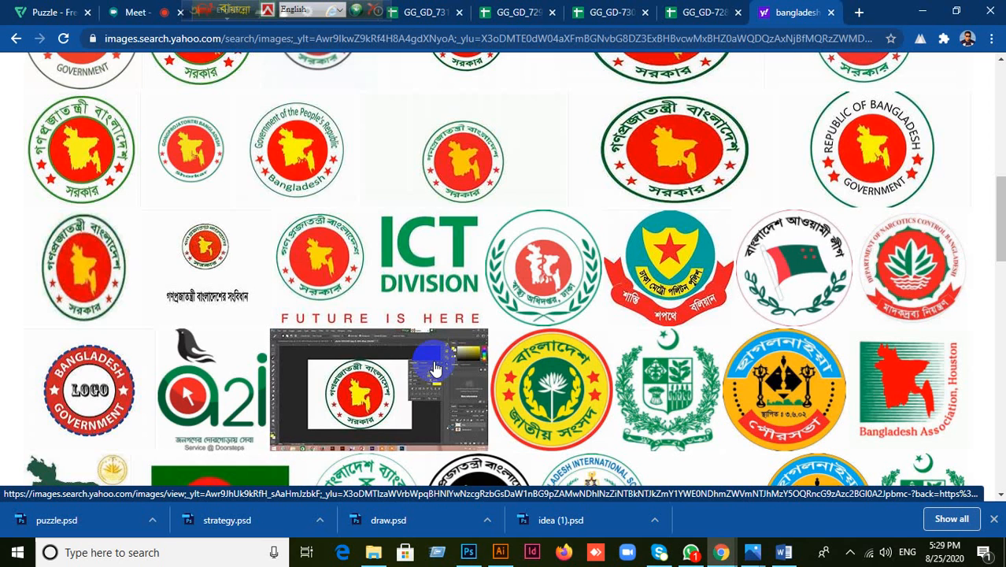
scroll(433, 371, up, 2)
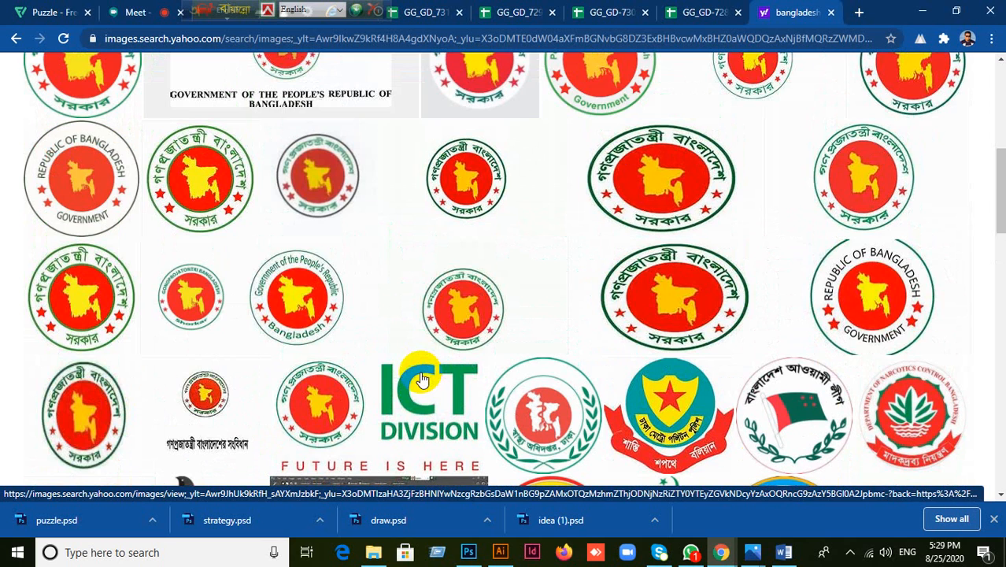
scroll(423, 379, up, 5)
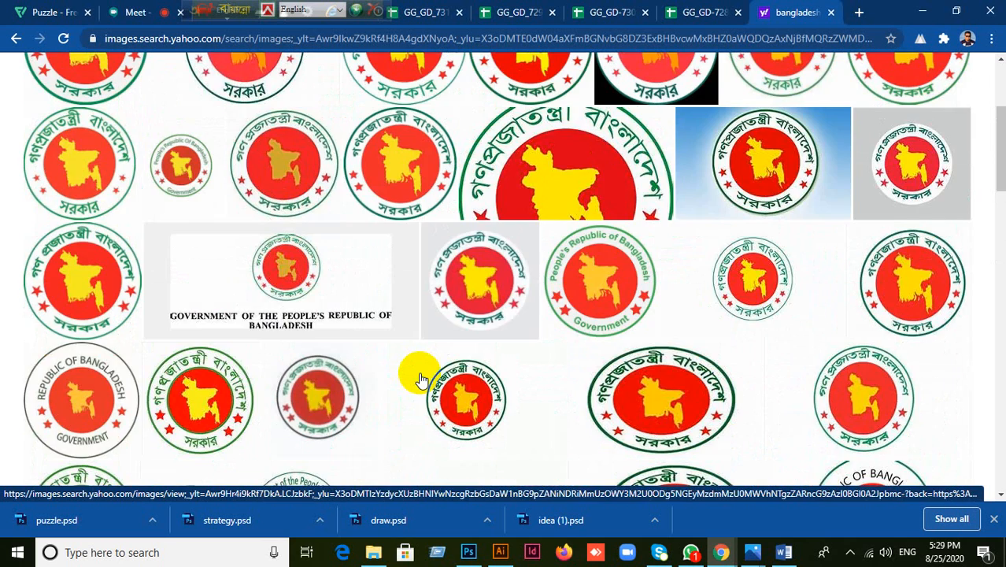
scroll(421, 380, up, 1)
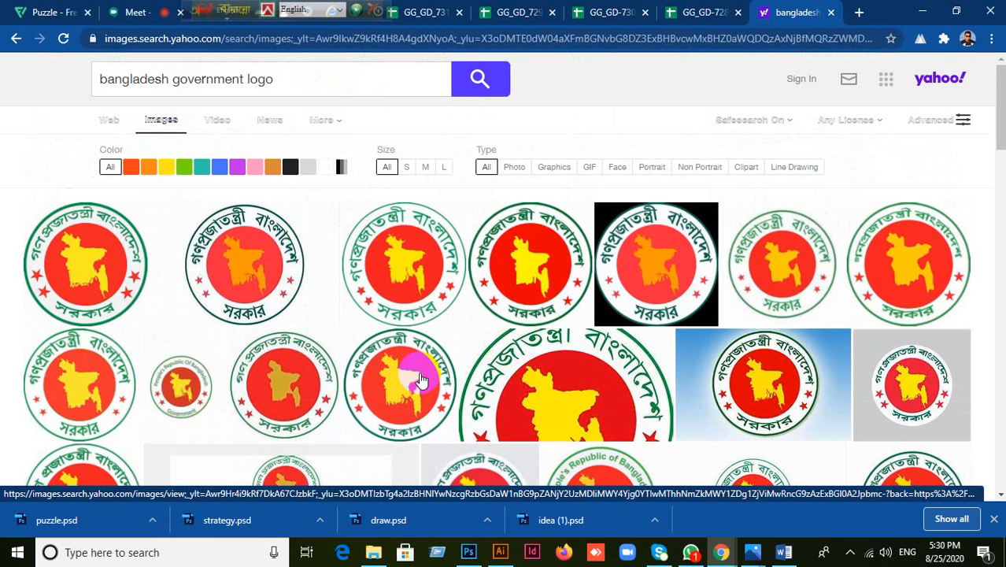
Step: Preview several emblem thumbnails at larger size, closing each preview
click(402, 282)
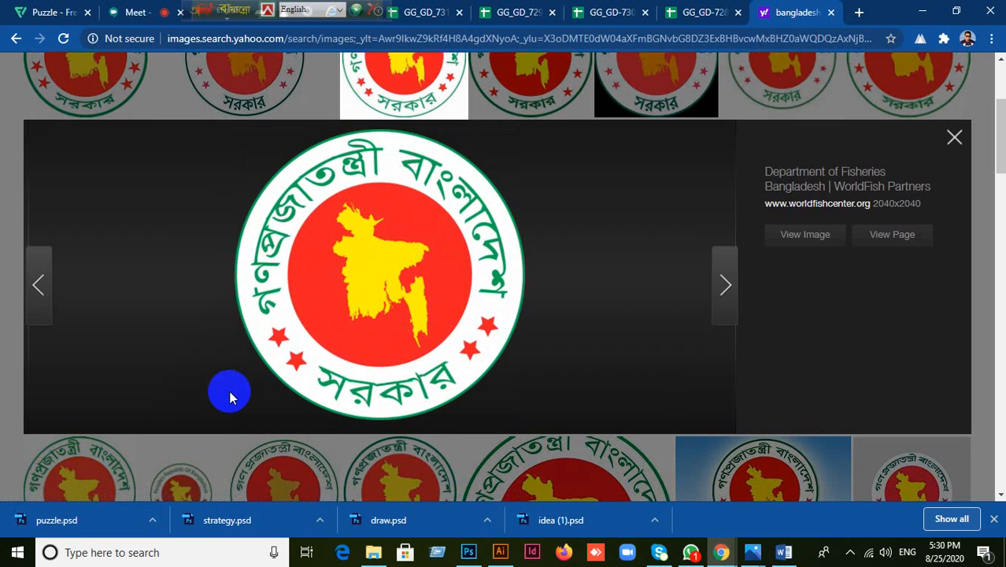
click(953, 142)
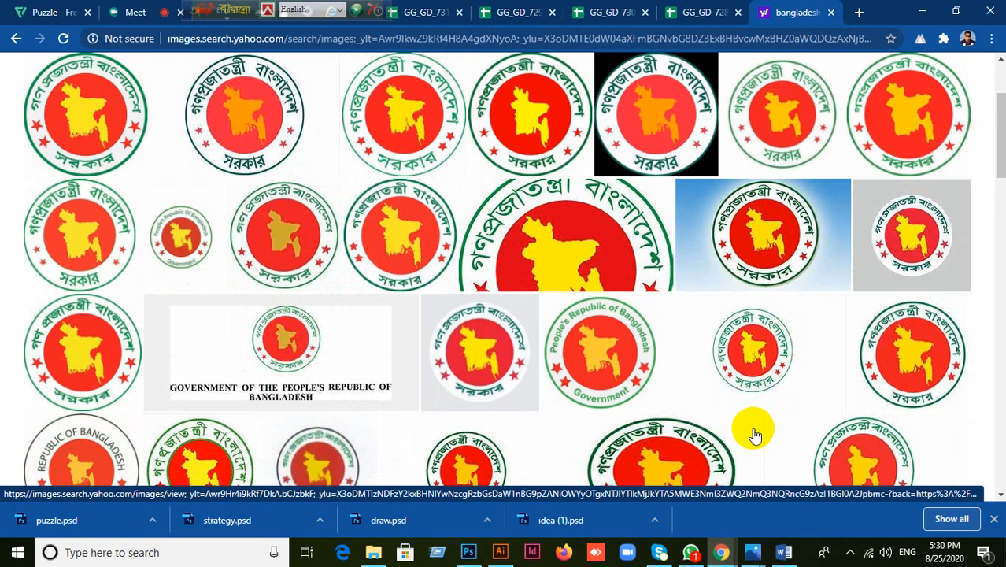
click(914, 338)
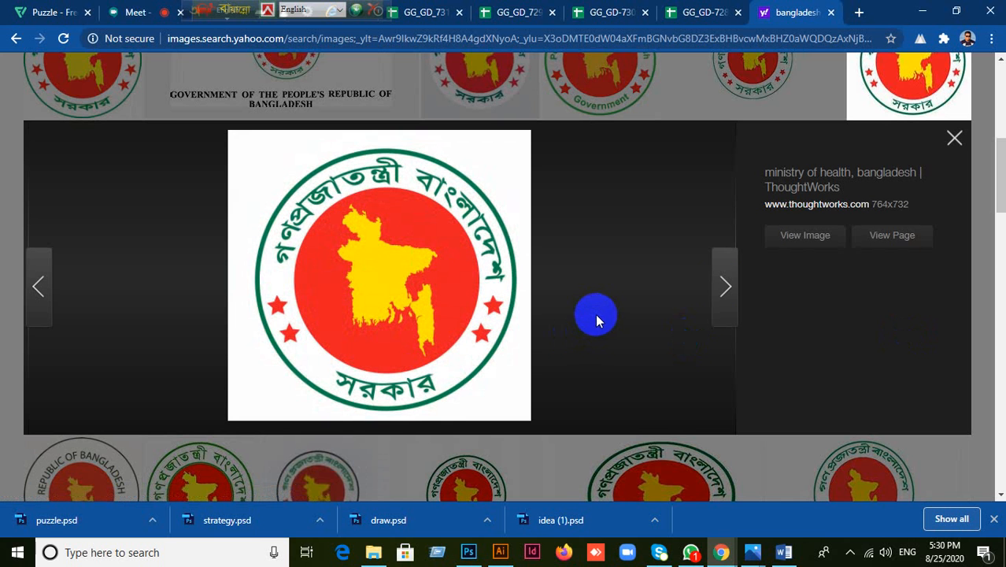
click(955, 142)
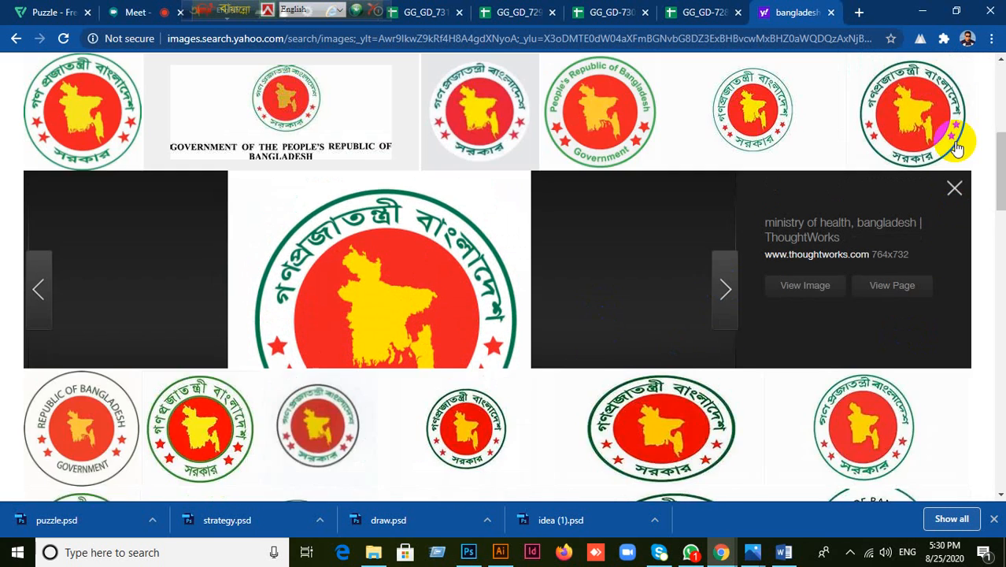
scroll(517, 386, up, 4)
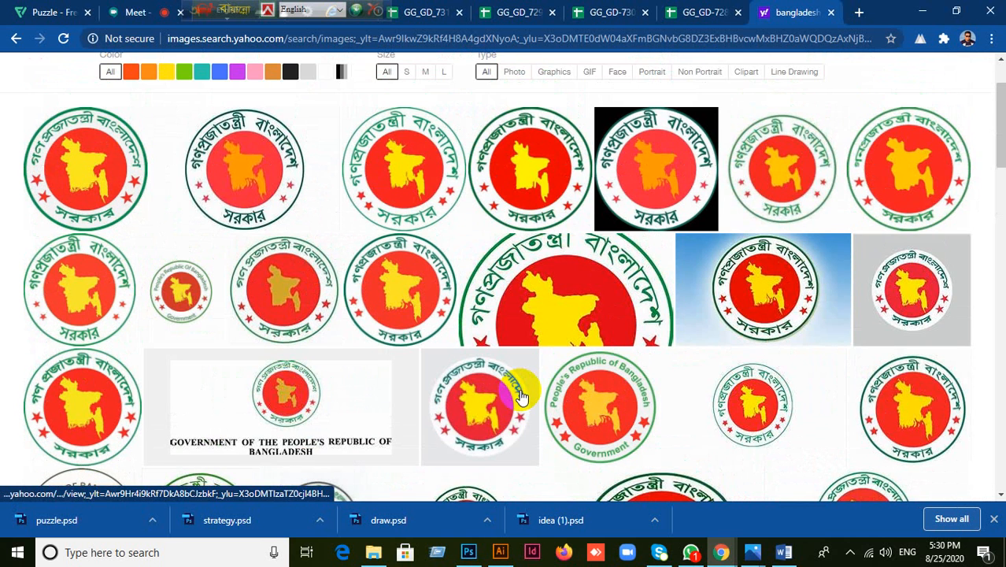
scroll(519, 396, down, 3)
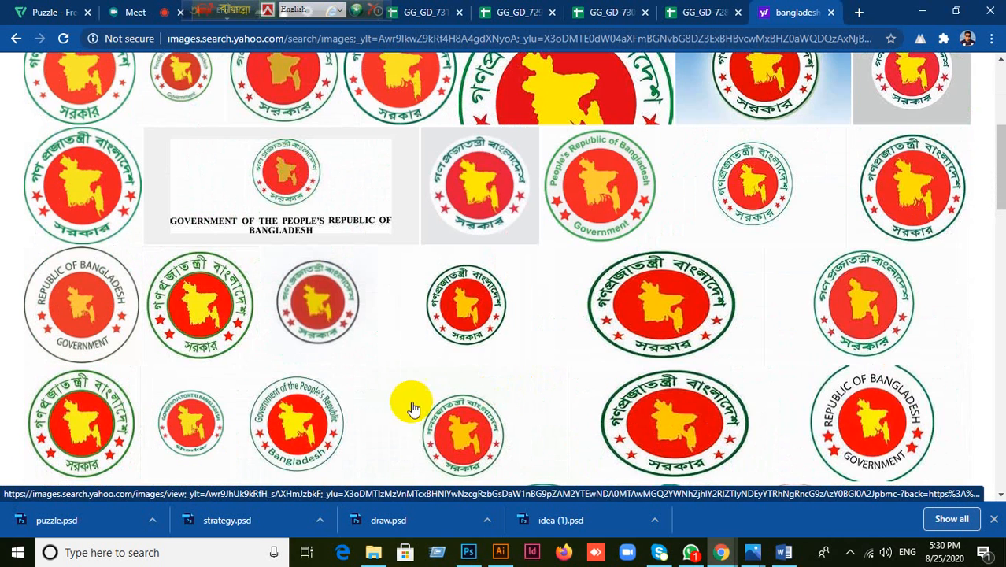
click(189, 299)
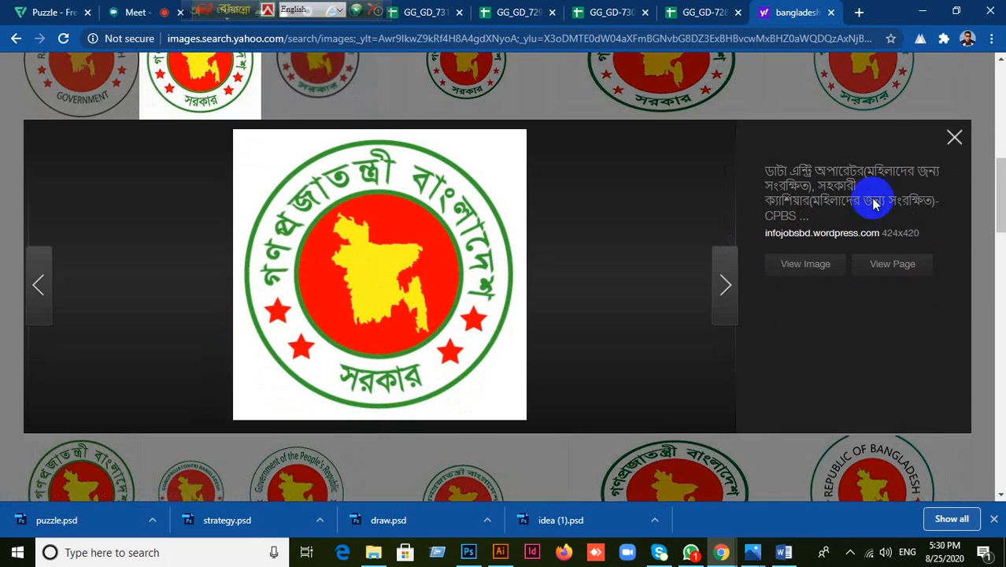
click(954, 137)
scroll(789, 354, up, 2)
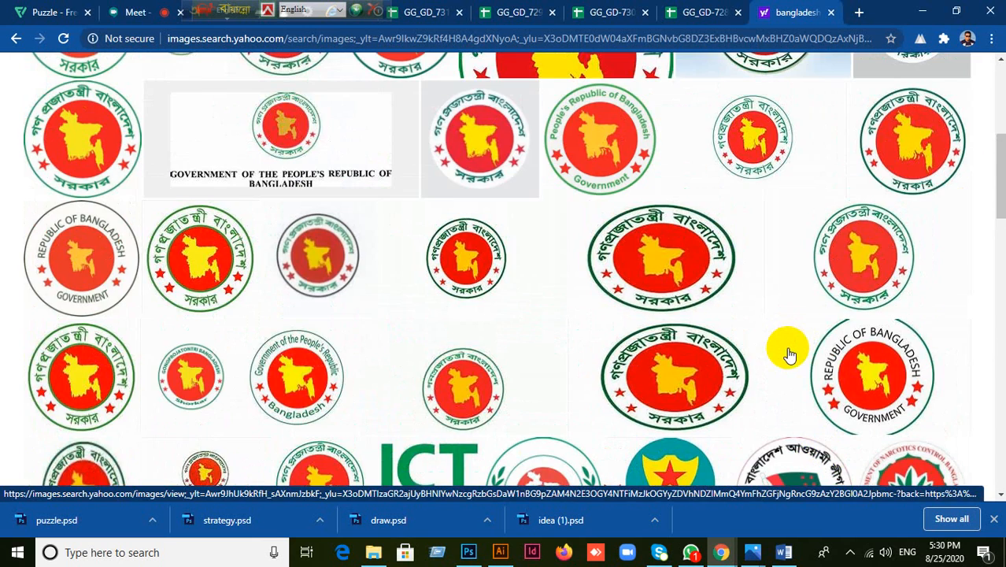
scroll(790, 354, up, 1)
scroll(789, 354, up, 1)
scroll(789, 354, up, 2)
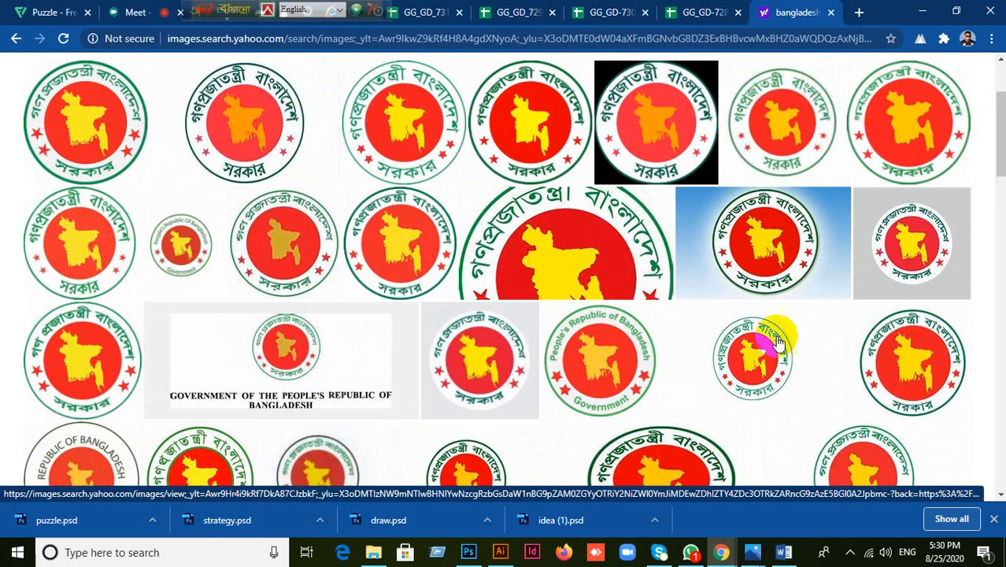
Step: Open the blue-background emblem, copy the image, and return to Illustrator
click(775, 237)
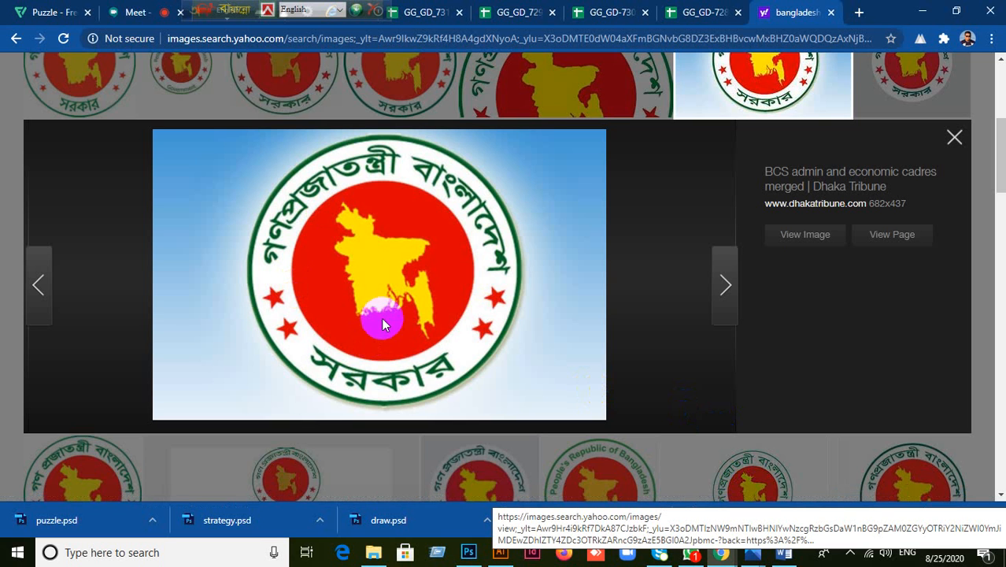
right_click(366, 224)
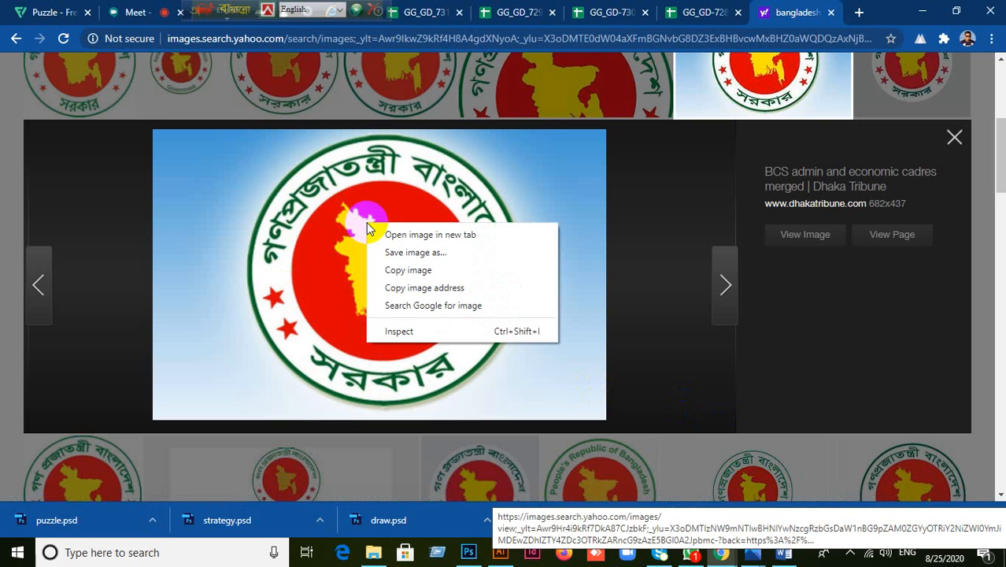
click(393, 270)
click(496, 555)
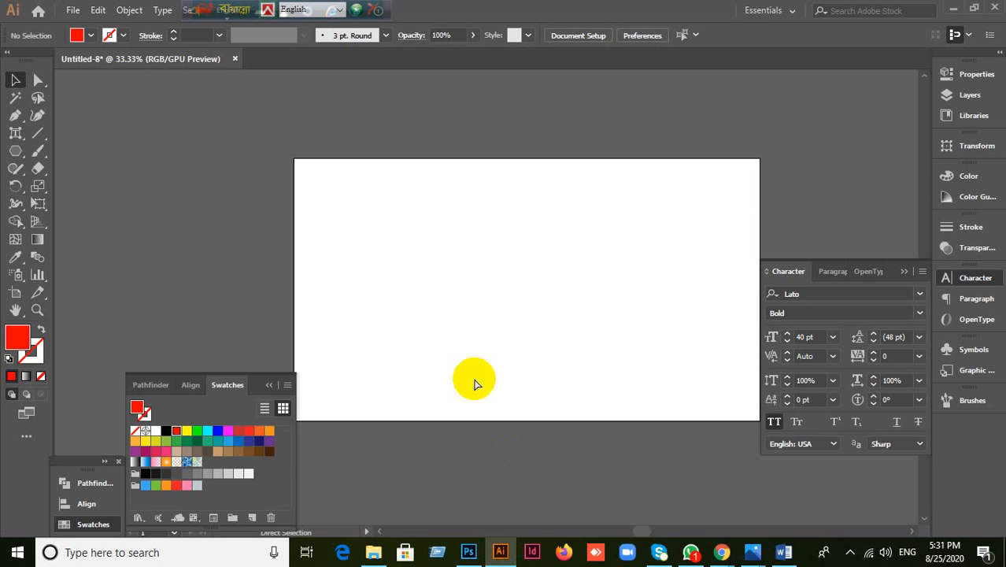
Step: Paste the copied emblem and drag it over the artboard's upper-left corner
key(ctrl+v)
drag(510, 329, 276, 224)
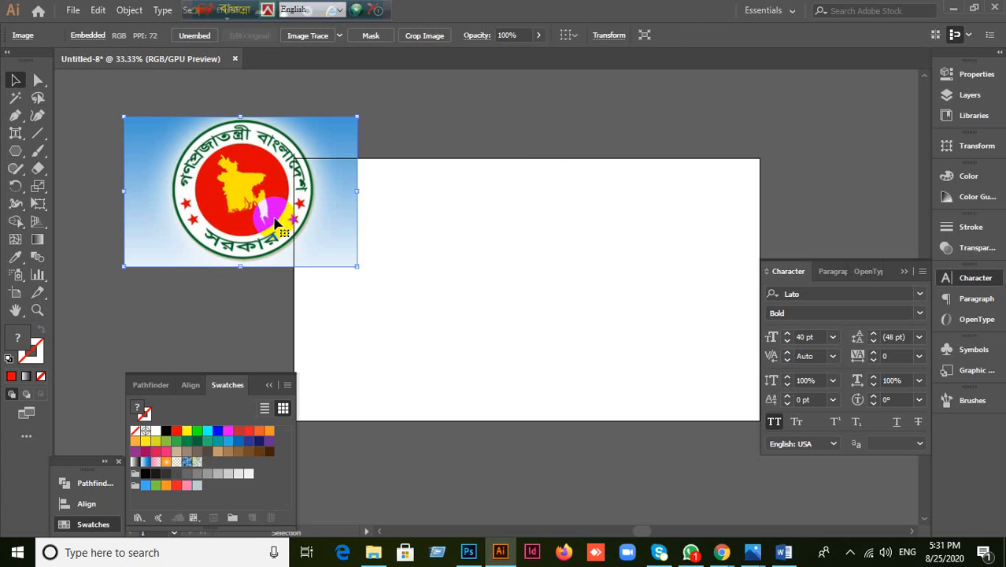
Step: Close the Character panel and move the reference seal image down and to the left
click(724, 551)
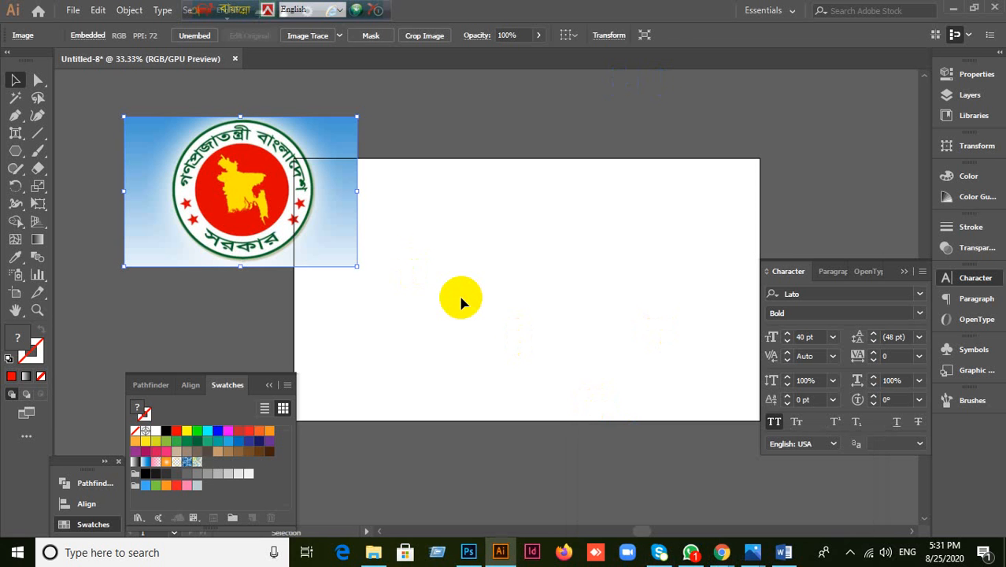
click(903, 271)
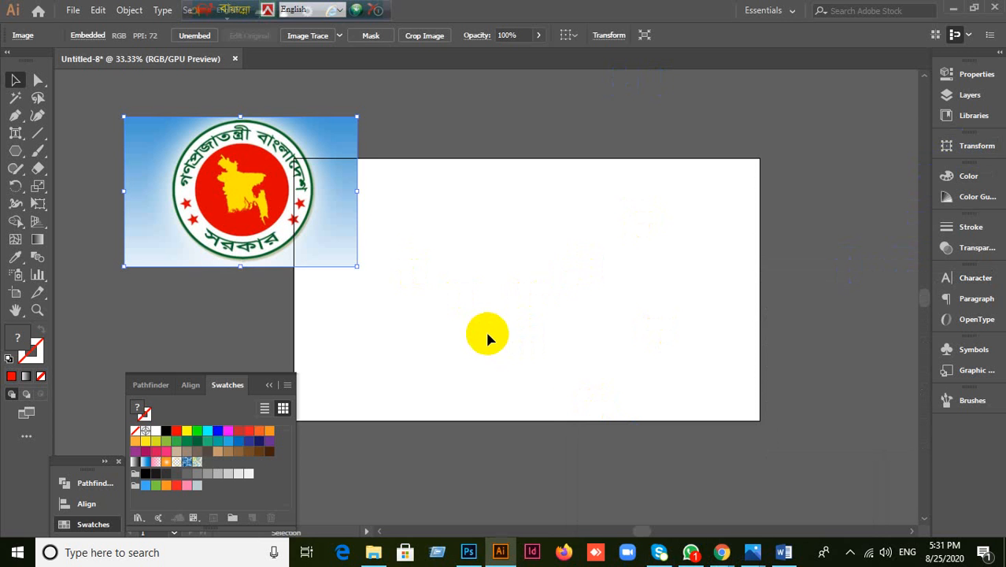
click(425, 315)
scroll(231, 263, up, 1)
drag(280, 186, 258, 236)
scroll(531, 303, down, 1)
scroll(516, 297, up, 1)
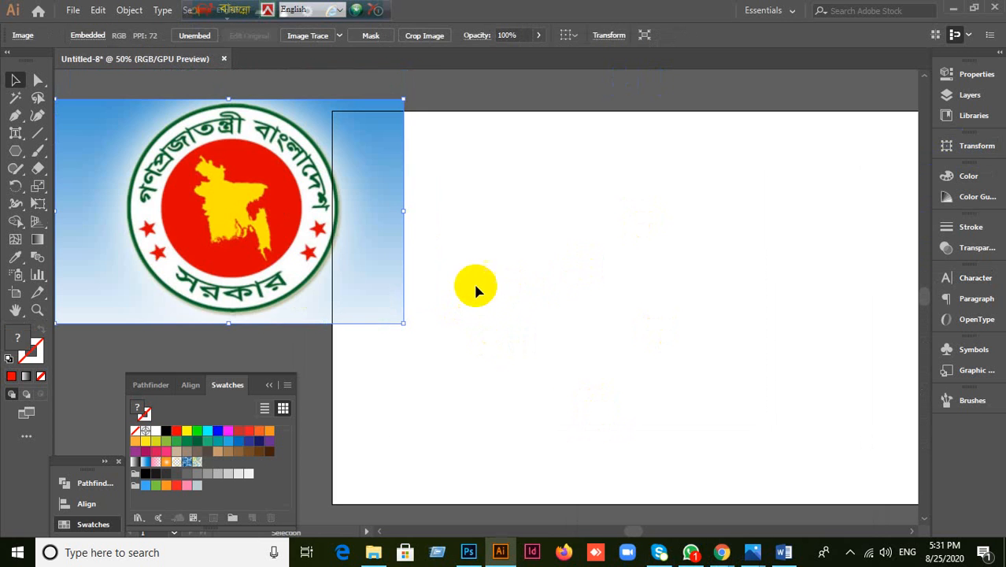
click(498, 92)
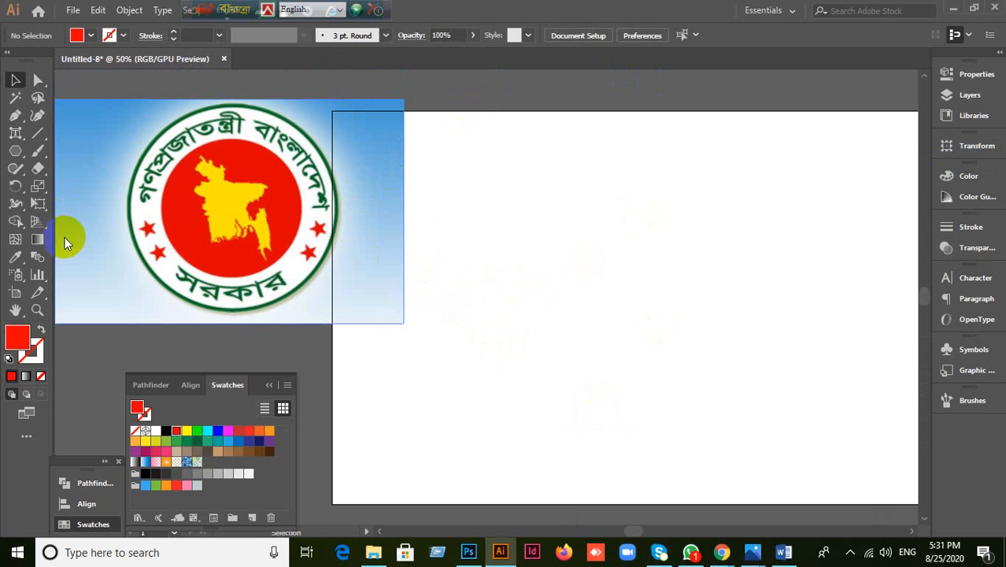
Step: Look through the shape tool choices and the Edit menu without picking anything
click(19, 151)
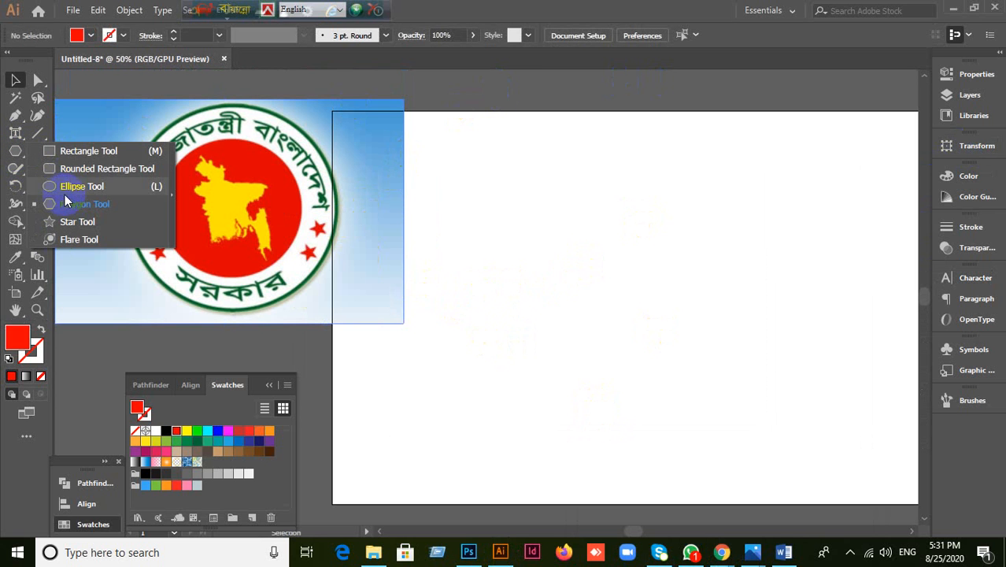
click(406, 166)
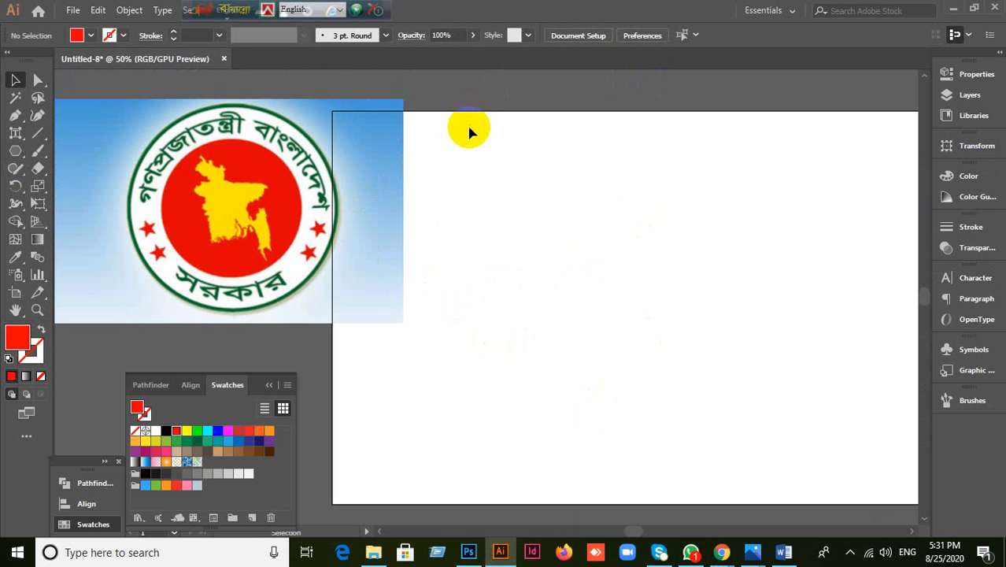
click(96, 12)
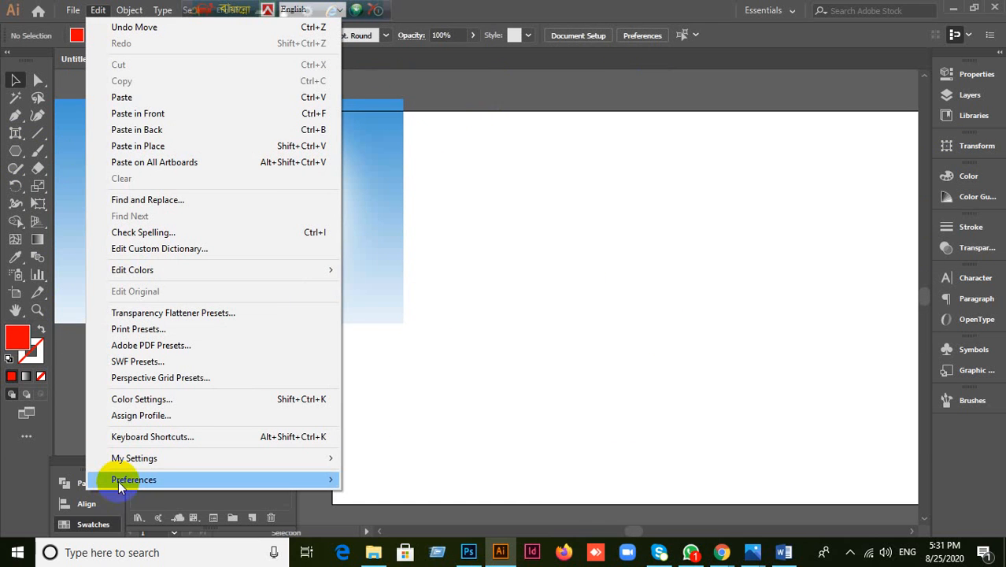
mouse_move(121, 479)
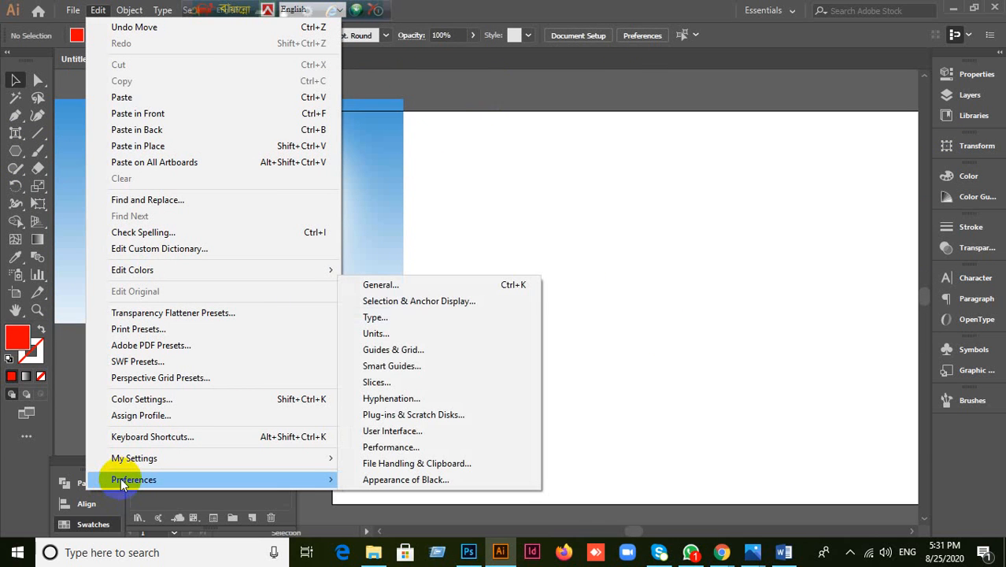
click(477, 225)
click(332, 235)
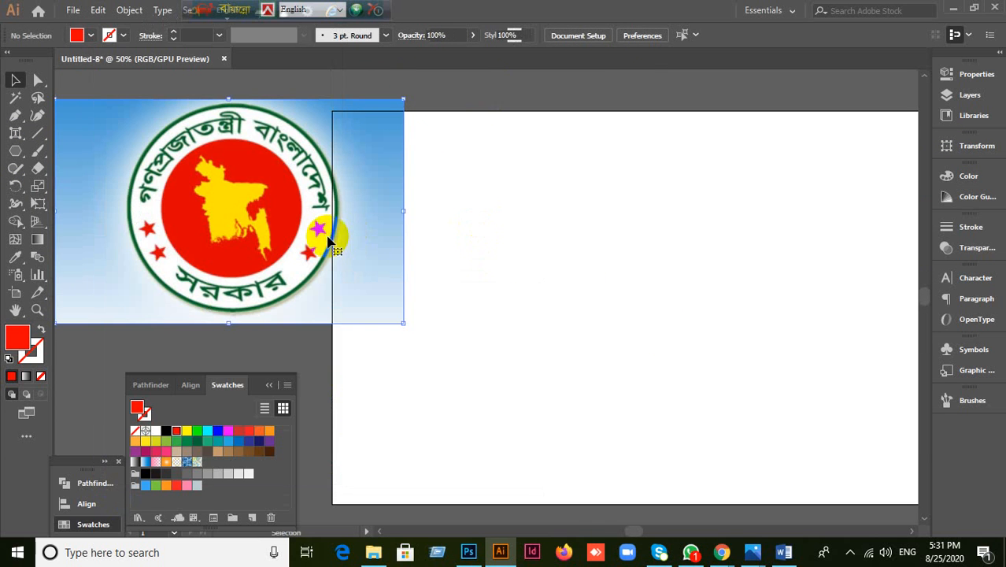
click(250, 248)
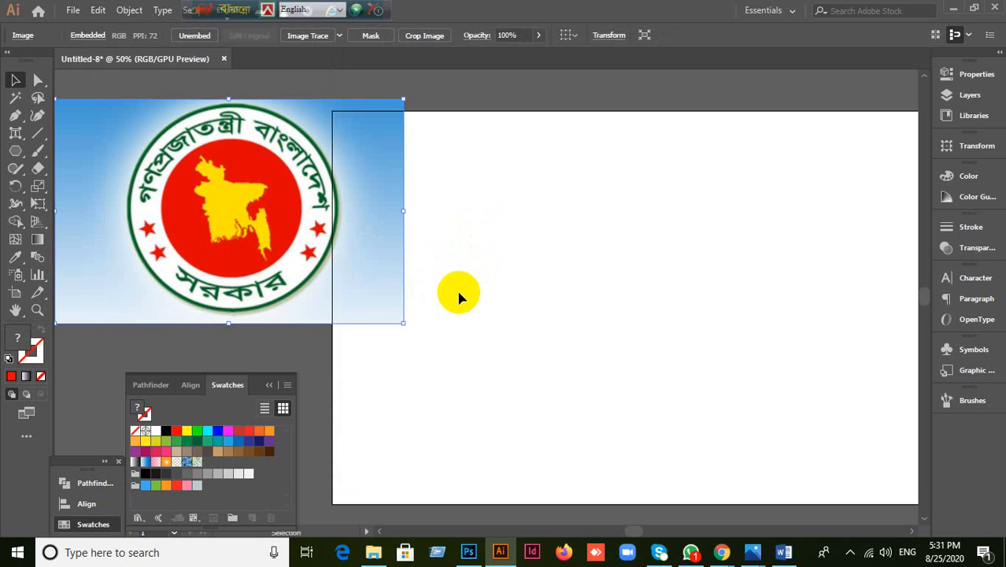
scroll(460, 297, down, 1)
scroll(460, 296, up, 1)
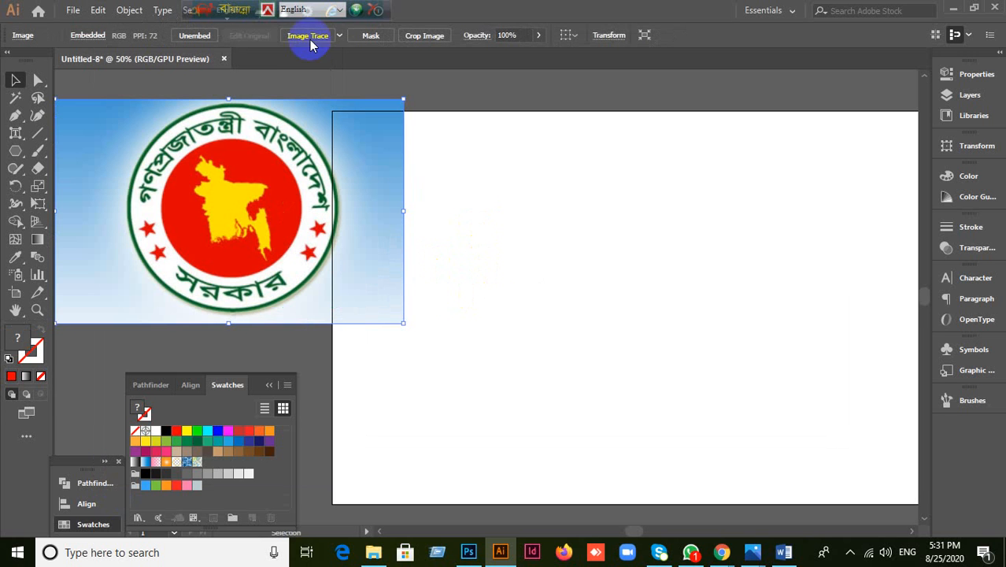
Step: Move the language bar aside, choose the Ellipse Tool and bring up the Color panel
drag(462, 7, 528, 7)
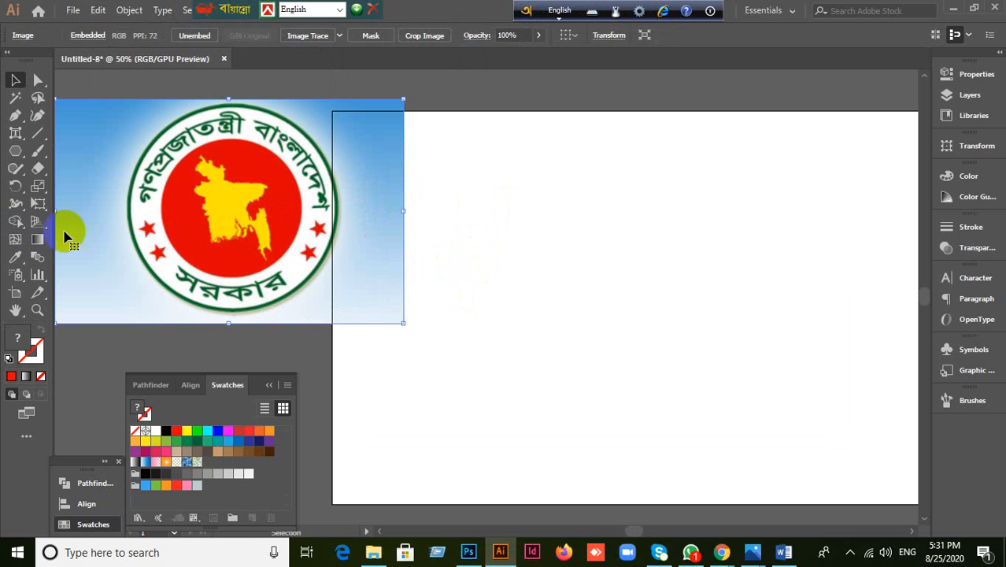
right_click(18, 156)
click(56, 186)
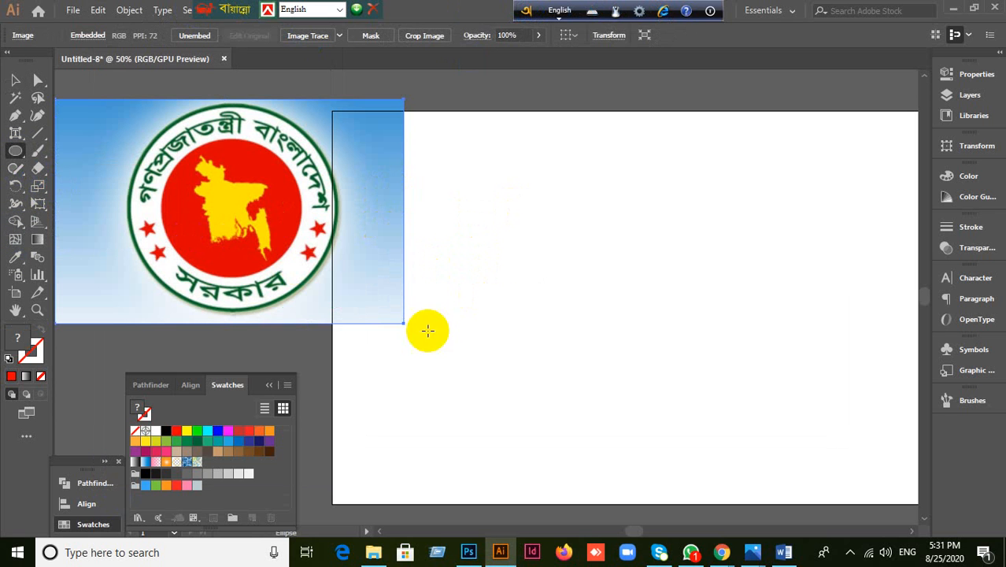
click(11, 377)
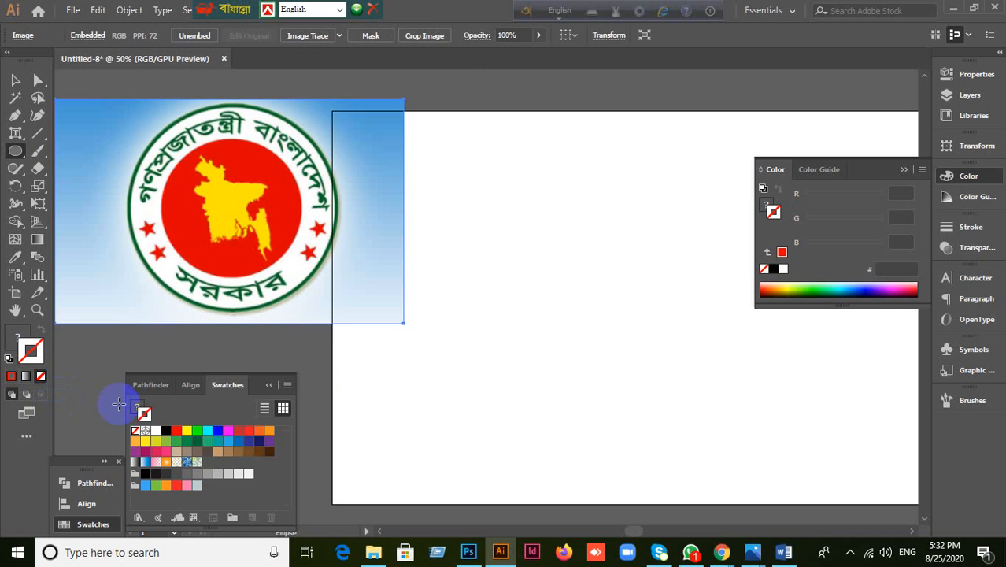
Step: Reopen the Color panel and deselect the reference seal image
click(903, 171)
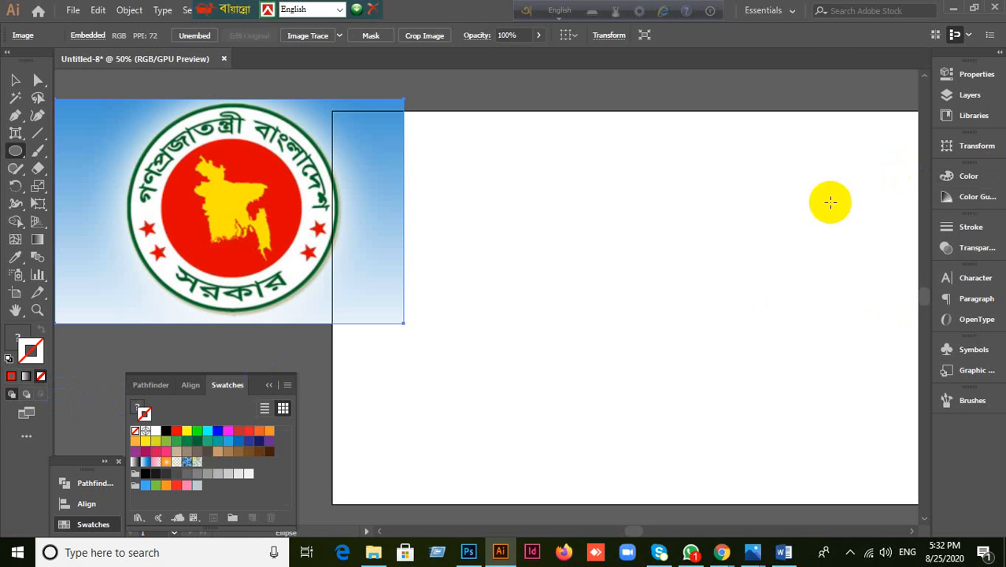
click(13, 377)
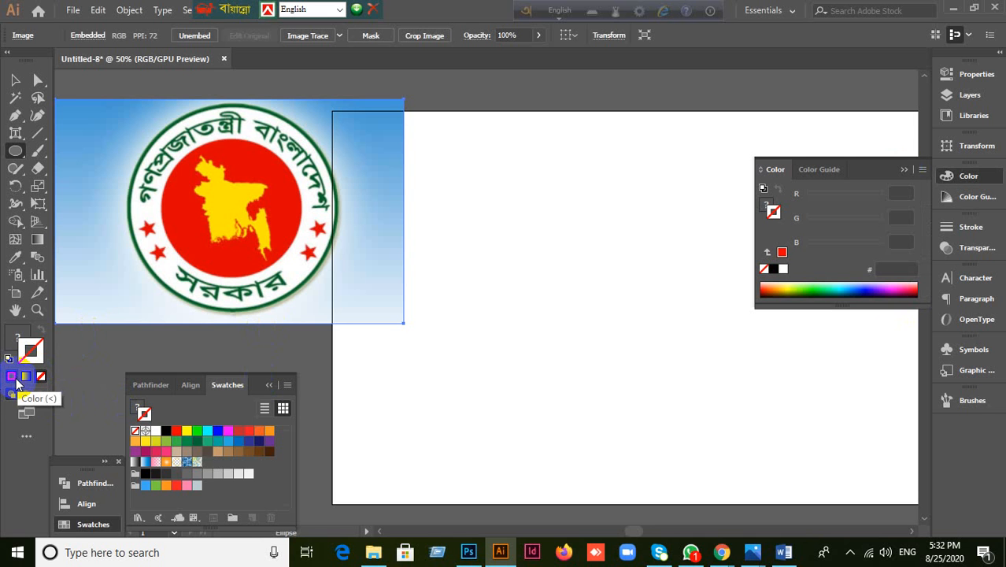
click(15, 80)
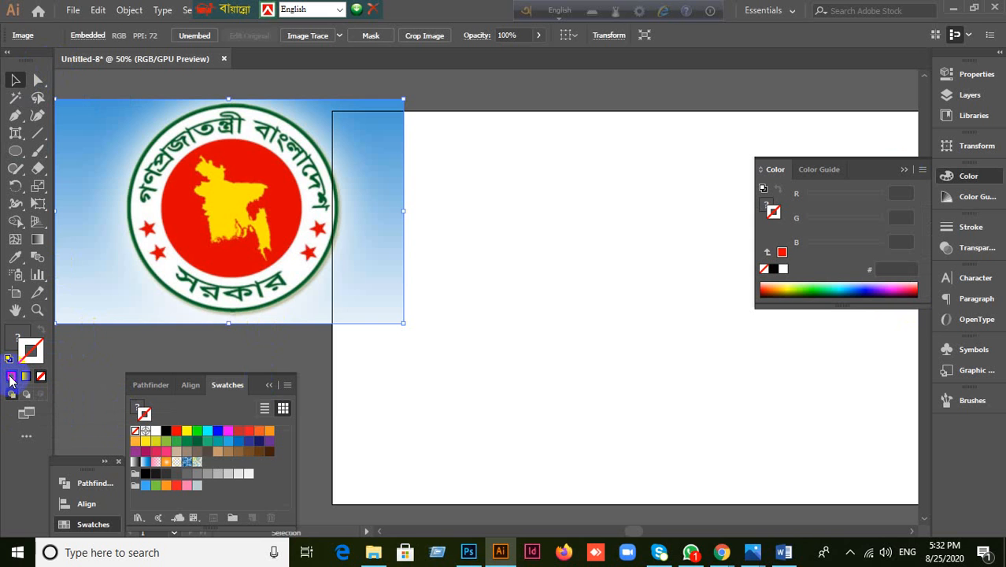
scroll(376, 347, down, 1)
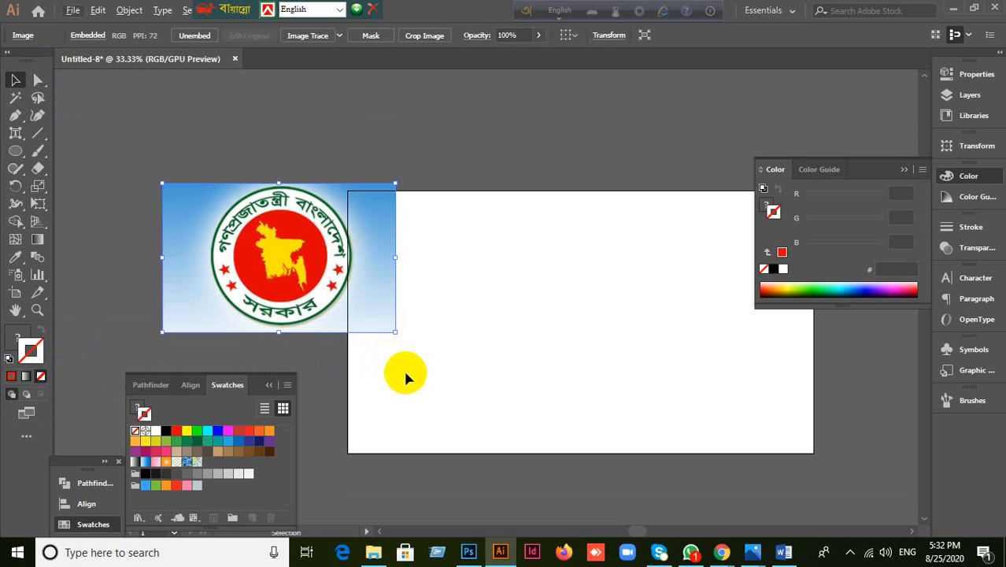
click(132, 263)
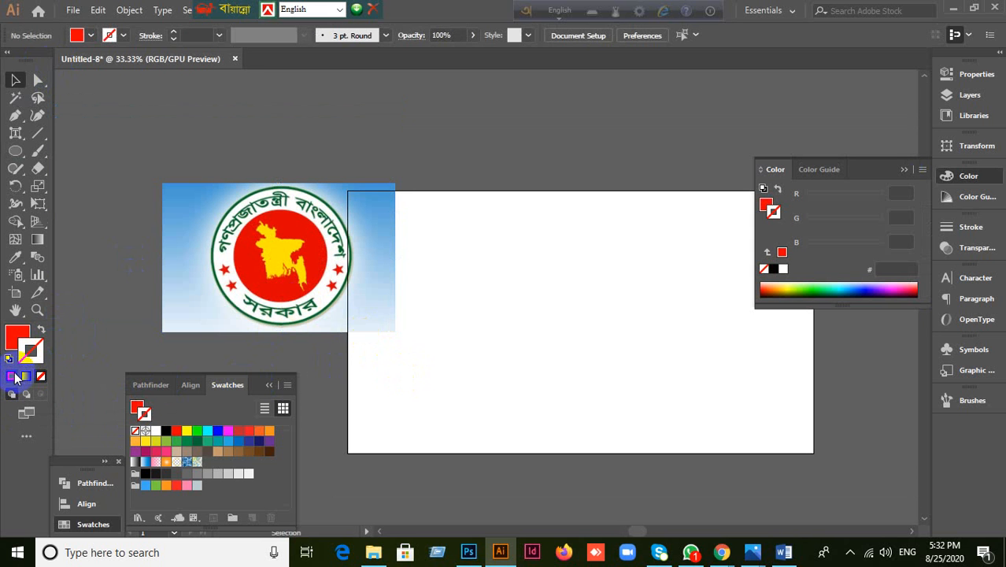
Step: Set the fill to None and the stroke to red ff0000
click(12, 339)
click(42, 376)
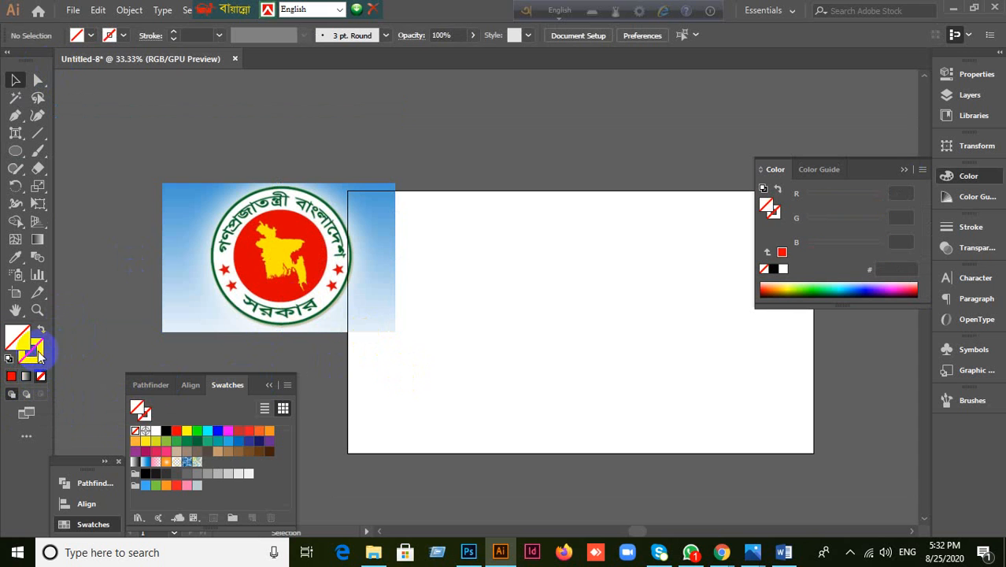
click(38, 354)
click(11, 376)
scroll(336, 349, up, 1)
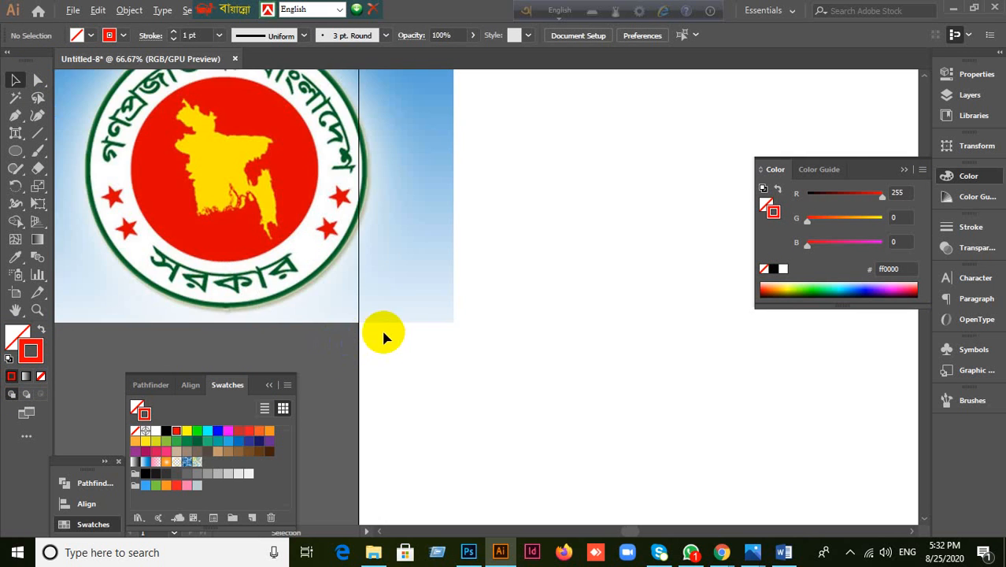
scroll(383, 333, down, 1)
drag(611, 331, 512, 297)
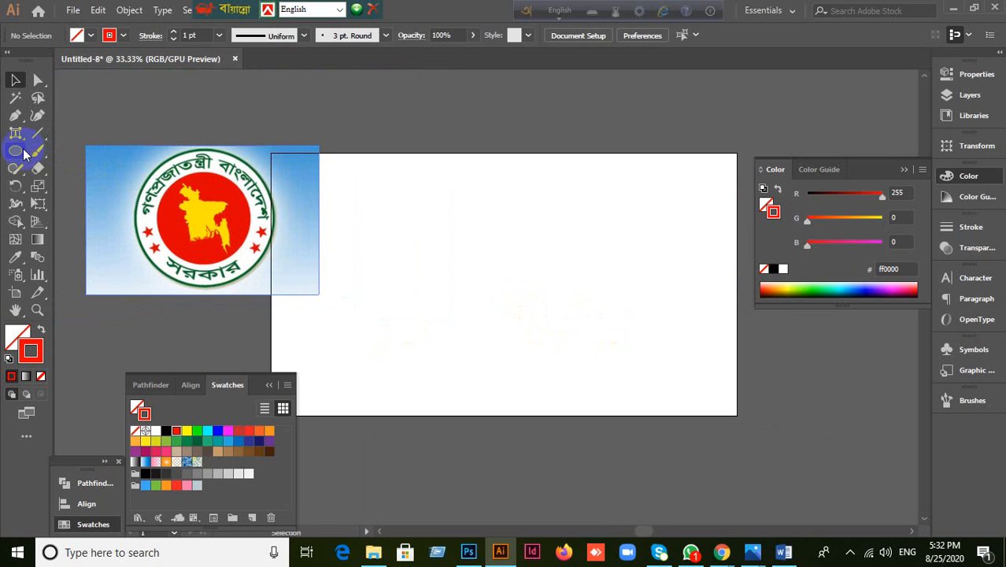
drag(24, 153, 69, 184)
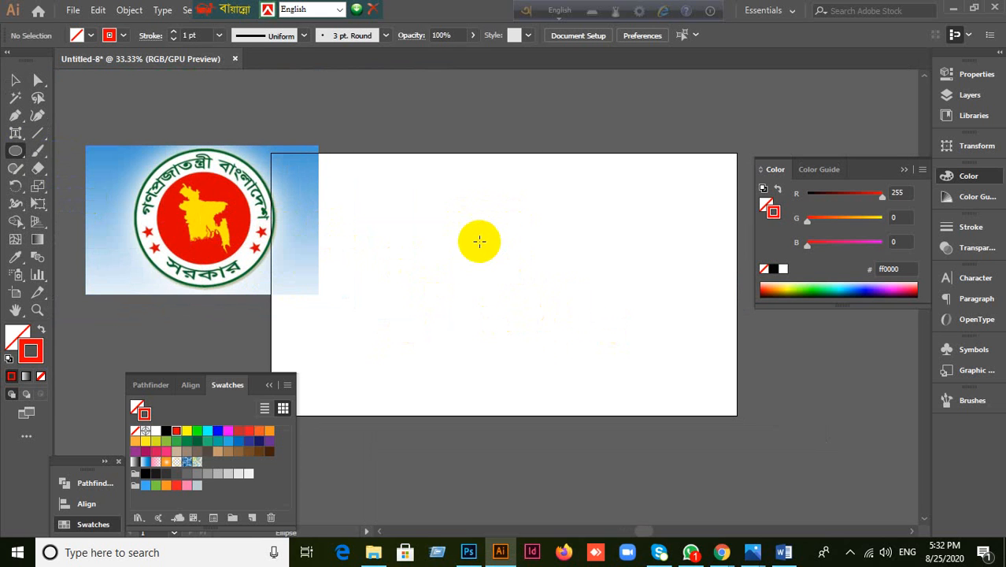
Step: Draw a circle in the artboard's upper middle, nudge it, and make its stroke green 006837
drag(488, 236, 579, 256)
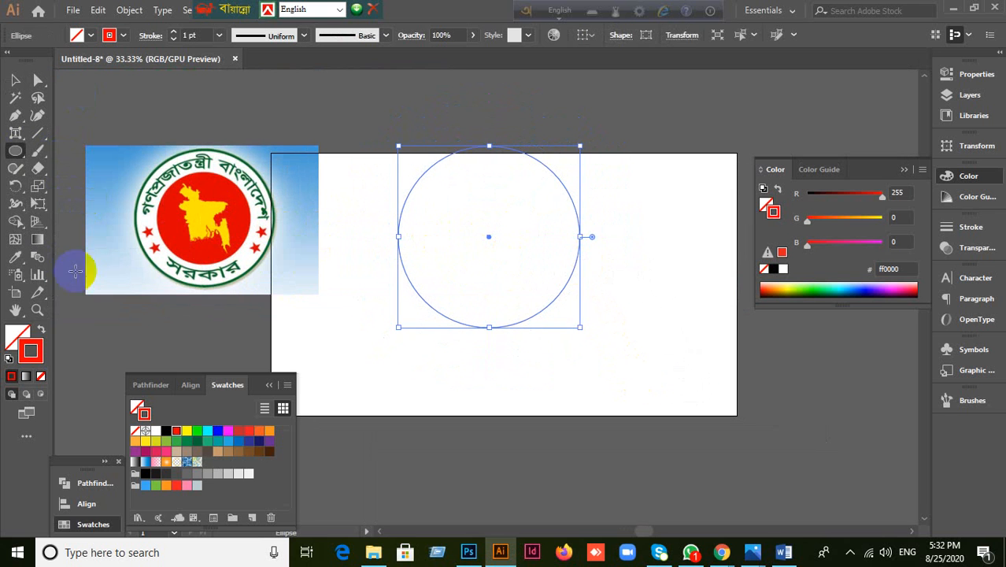
click(18, 81)
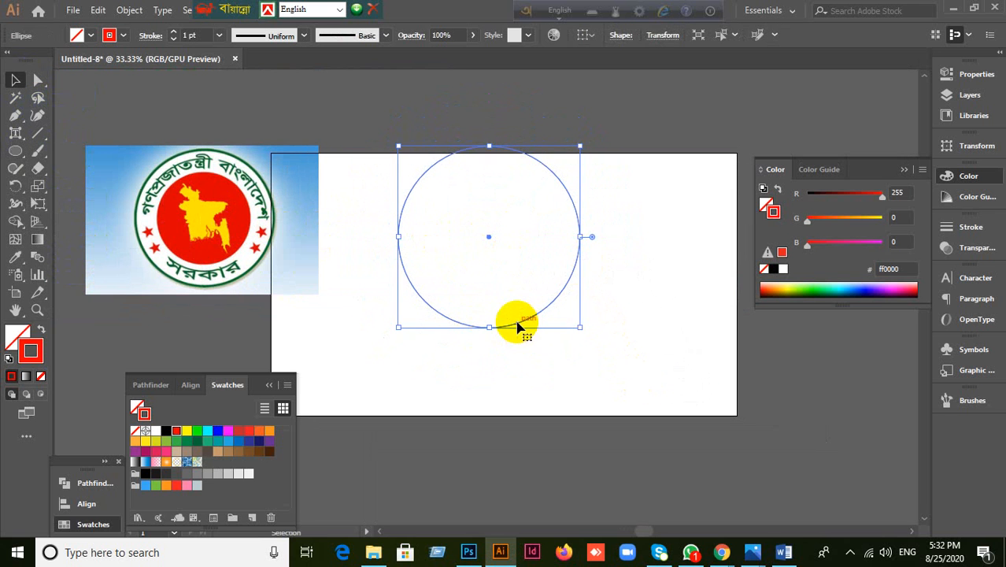
drag(518, 326, 532, 358)
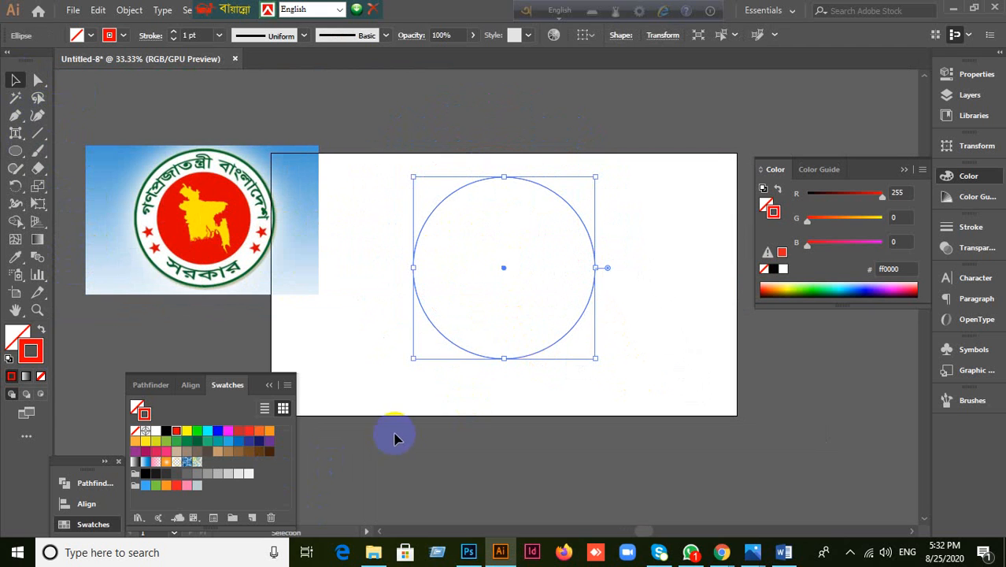
click(193, 34)
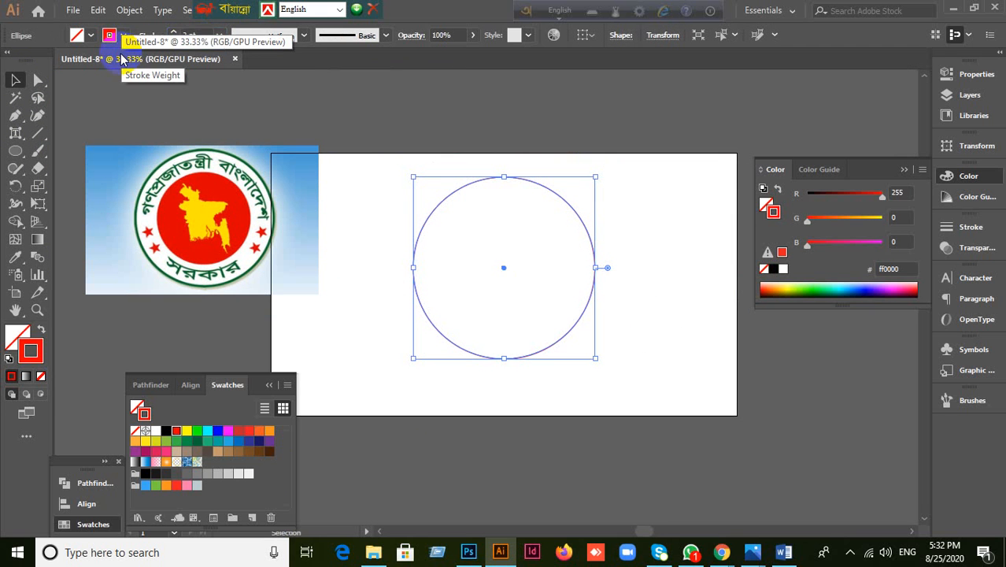
click(658, 282)
drag(414, 205, 517, 337)
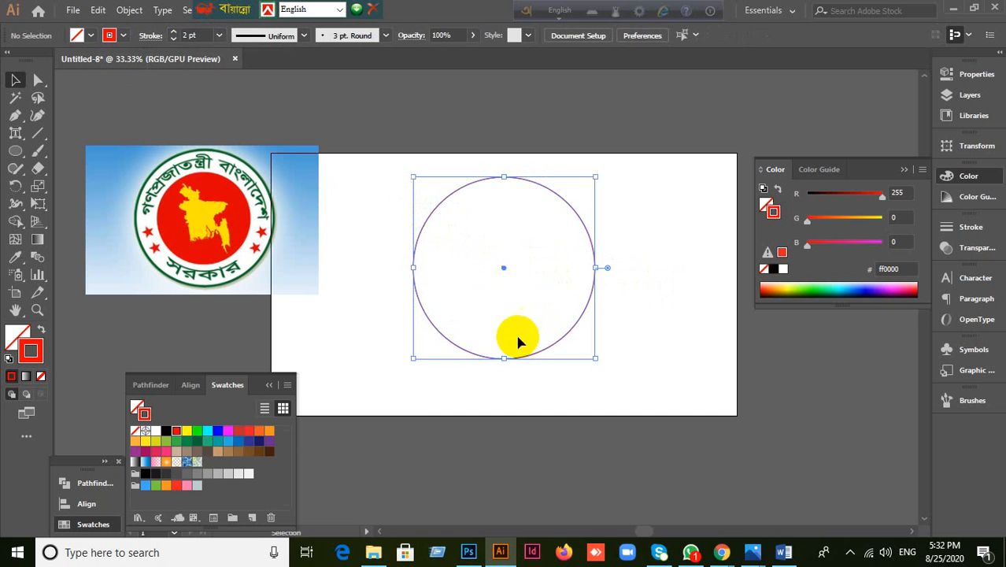
click(197, 443)
click(559, 440)
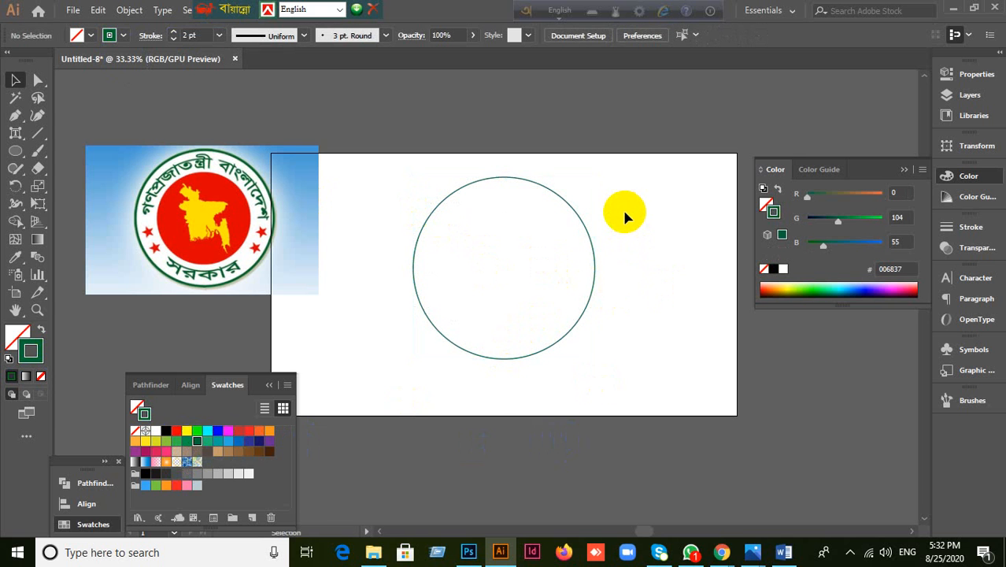
scroll(625, 217, up, 1)
scroll(625, 217, down, 1)
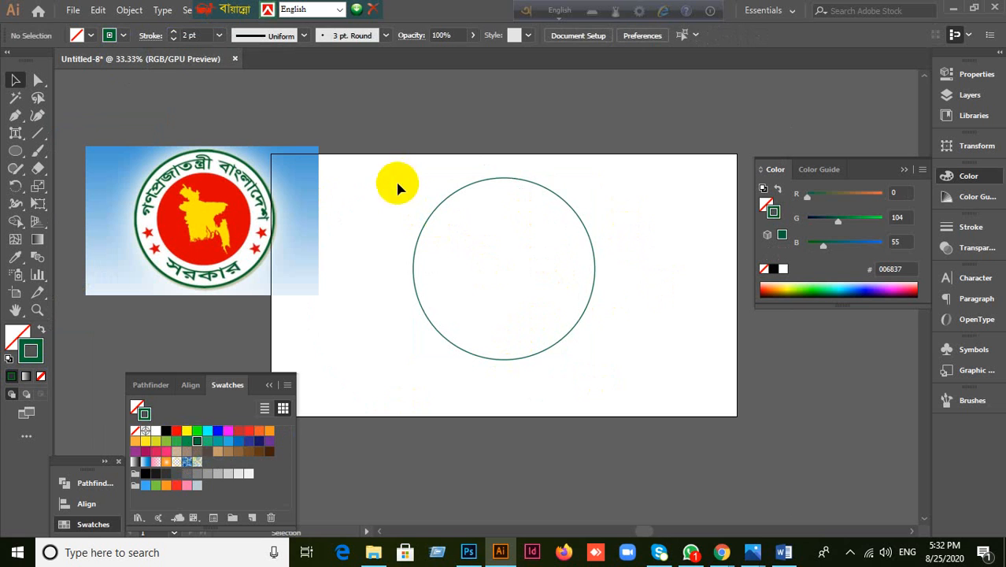
Step: Scale the circle up around its centre and set its stroke weight to 4 pt
drag(398, 187, 586, 383)
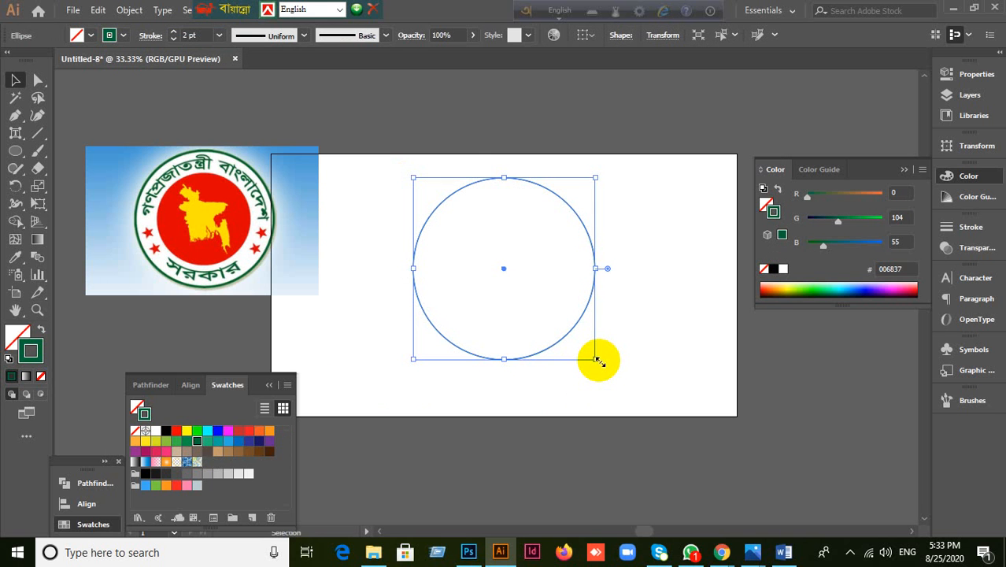
drag(595, 359, 647, 410)
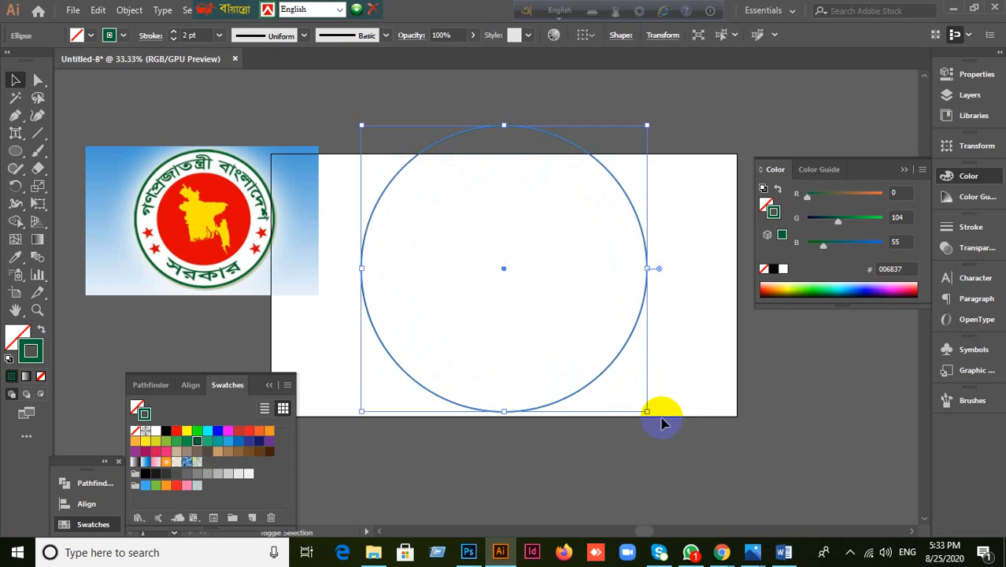
click(197, 36)
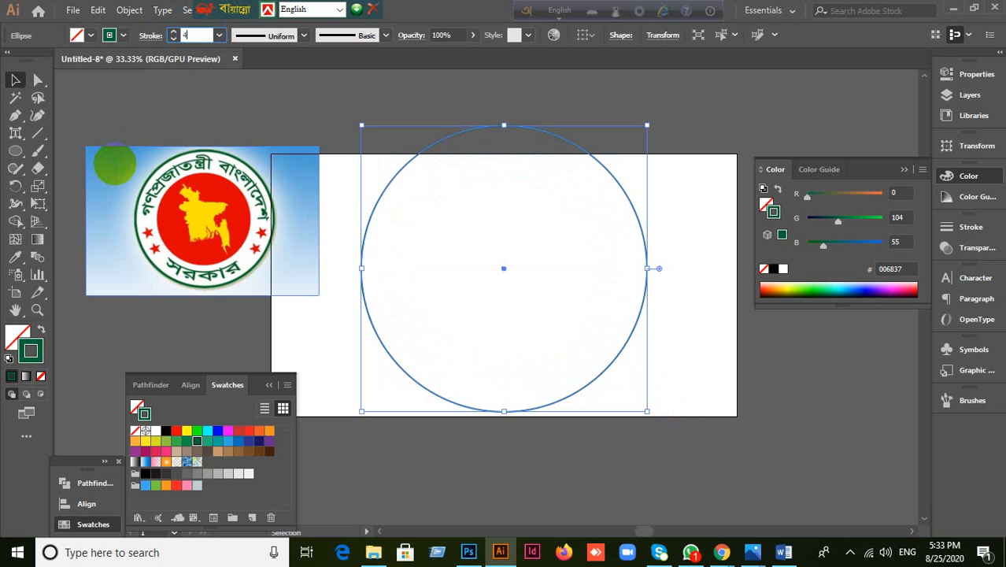
text(4)
key(Return)
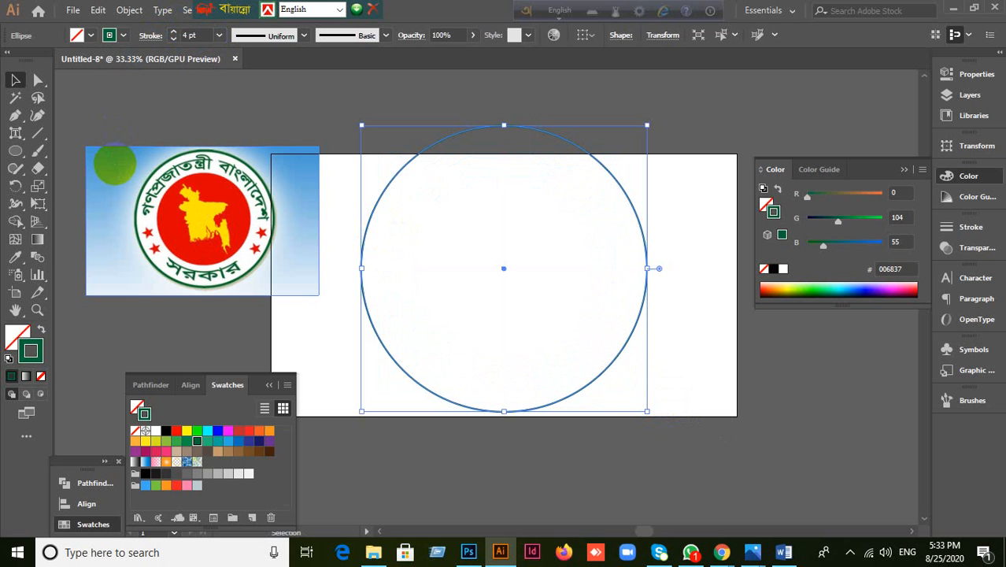
click(645, 422)
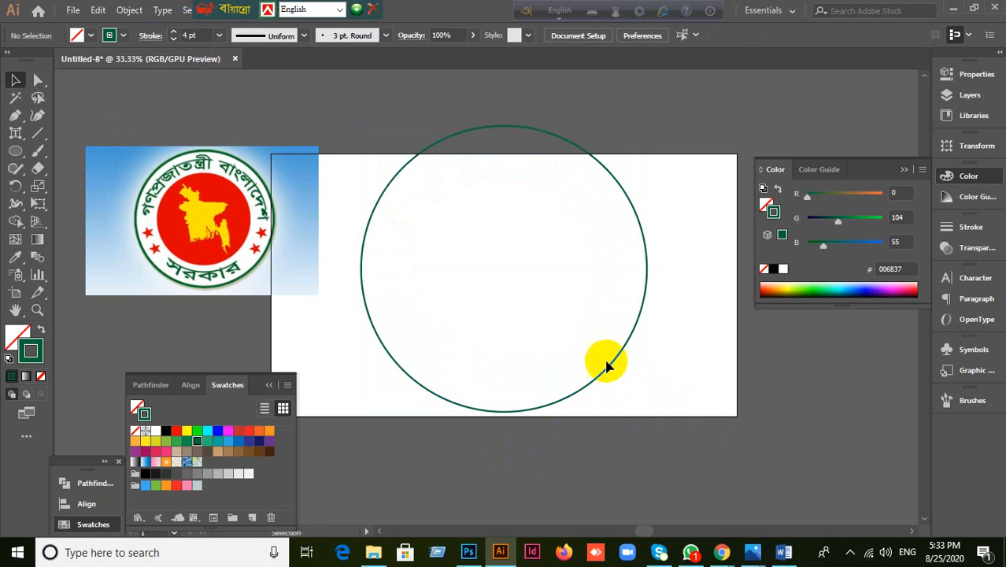
Step: Undo the accidental move and resize, then reselect the whole circle
mouse_move(579, 340)
mouse_down()
mouse_move(613, 386)
mouse_move(637, 400)
mouse_move(648, 351)
mouse_move(591, 347)
mouse_up()
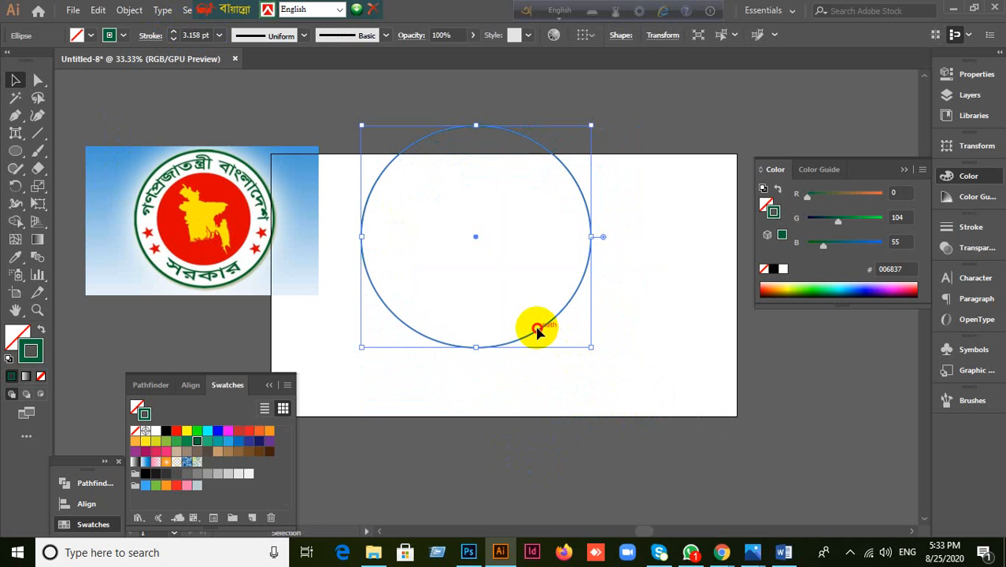
drag(536, 329, 563, 368)
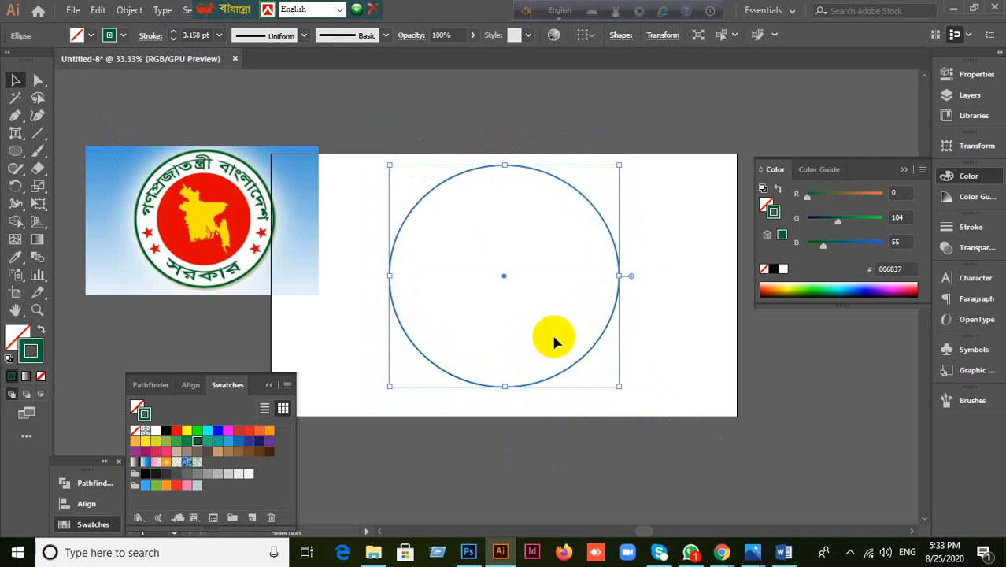
key(ctrl+z)
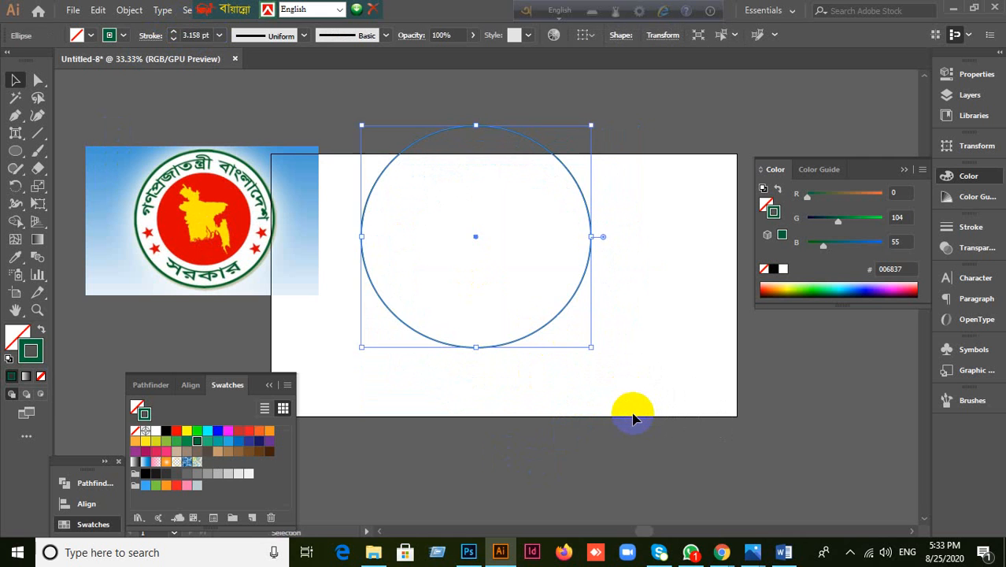
key(ctrl+z)
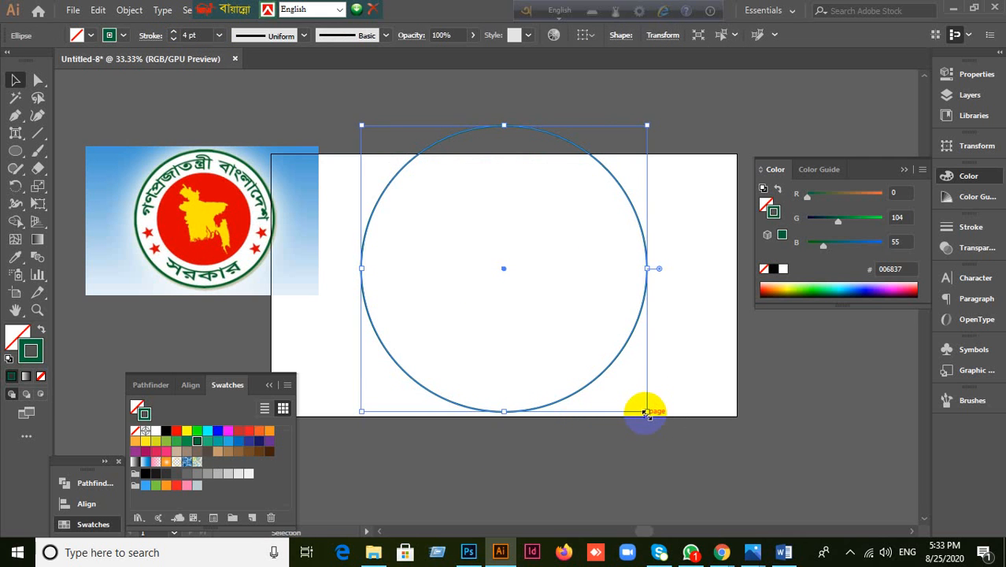
drag(645, 414, 583, 364)
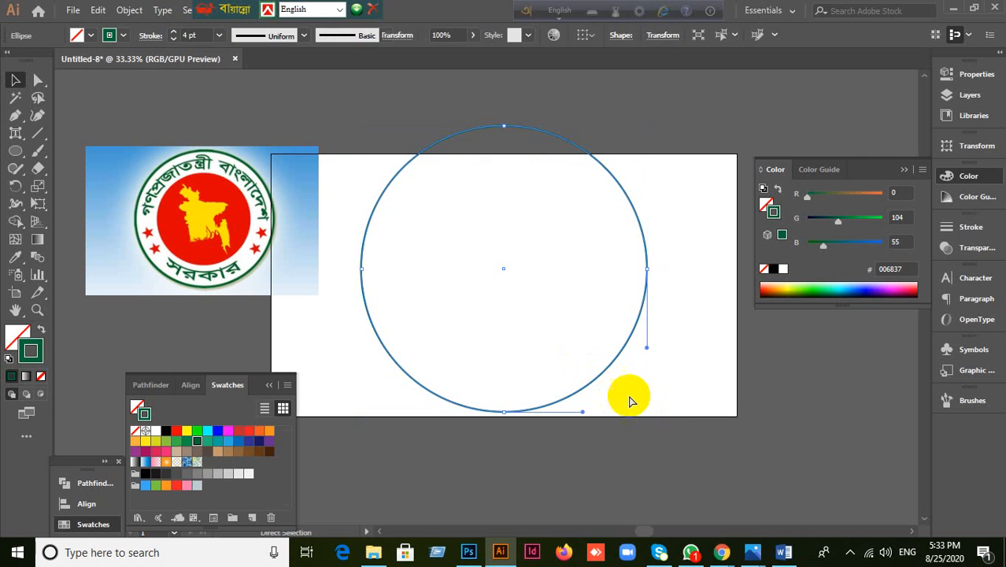
click(705, 127)
drag(698, 124, 562, 296)
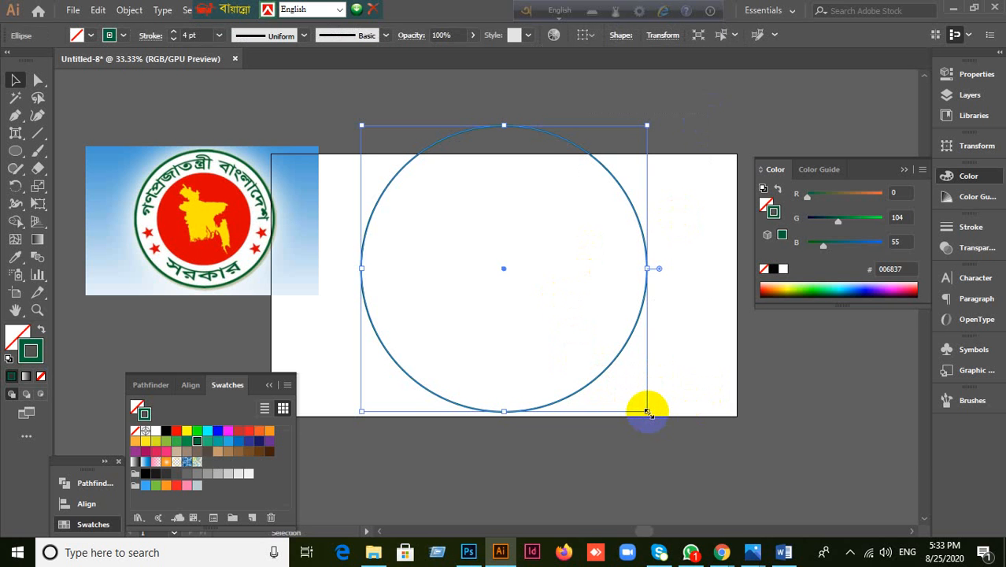
Step: Leave a smaller 473 px concentric copy inside the circle and turn on the rulers
mouse_move(646, 411)
mouse_down()
mouse_move(592, 334)
mouse_move(573, 337)
mouse_move(602, 381)
mouse_move(629, 398)
mouse_up()
scroll(602, 382, up, 1)
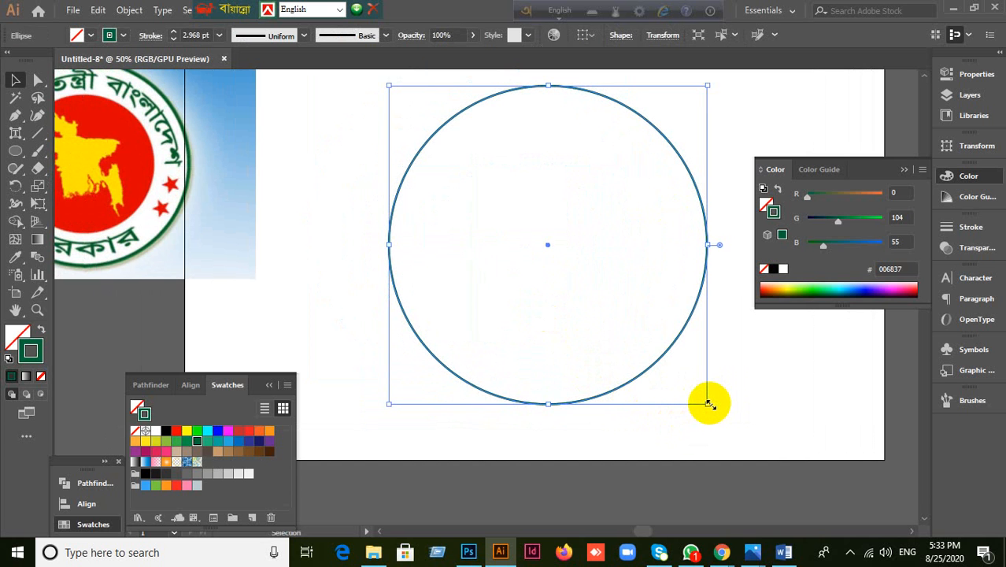
drag(709, 403, 687, 366)
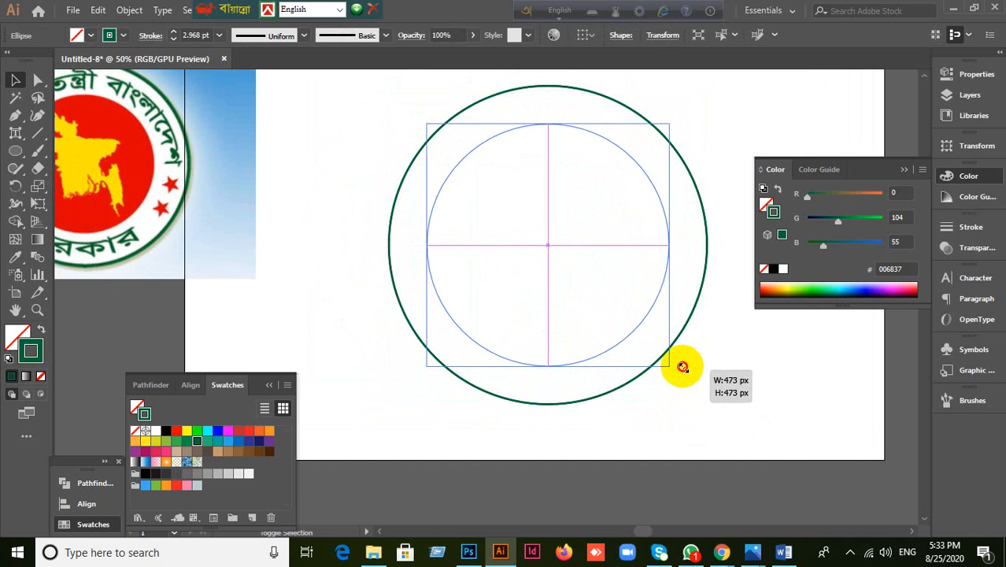
click(781, 402)
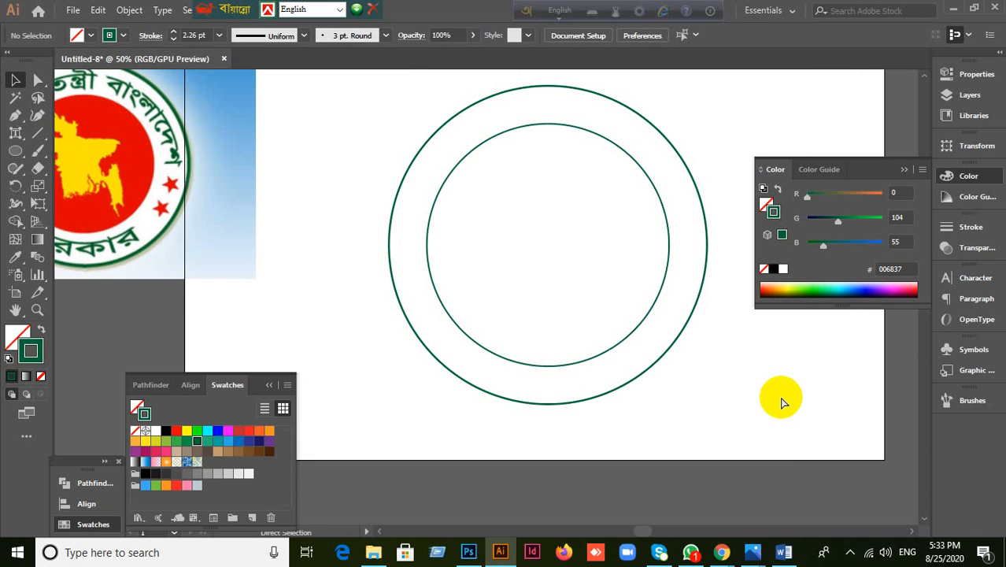
key(ctrl+r)
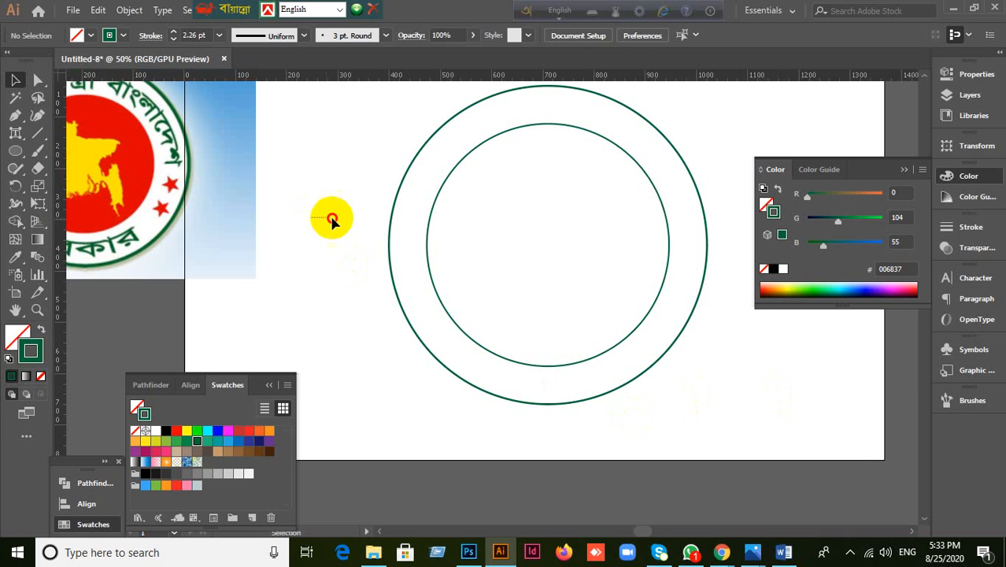
Step: Drag a vertical and a horizontal guide from the rulers to cross at the circles' centre
drag(332, 220, 532, 370)
drag(64, 292, 549, 244)
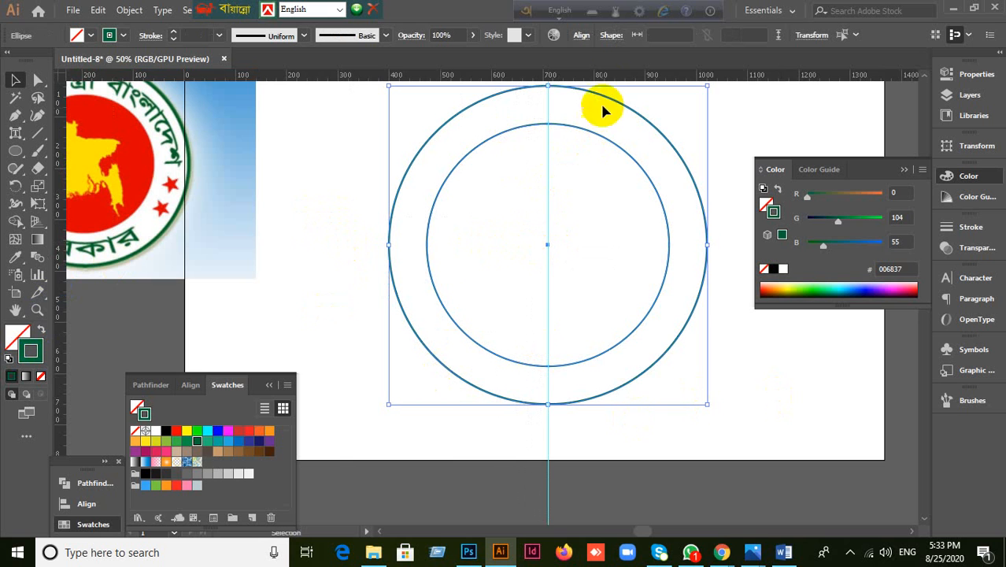
drag(610, 77, 548, 244)
right_click(573, 233)
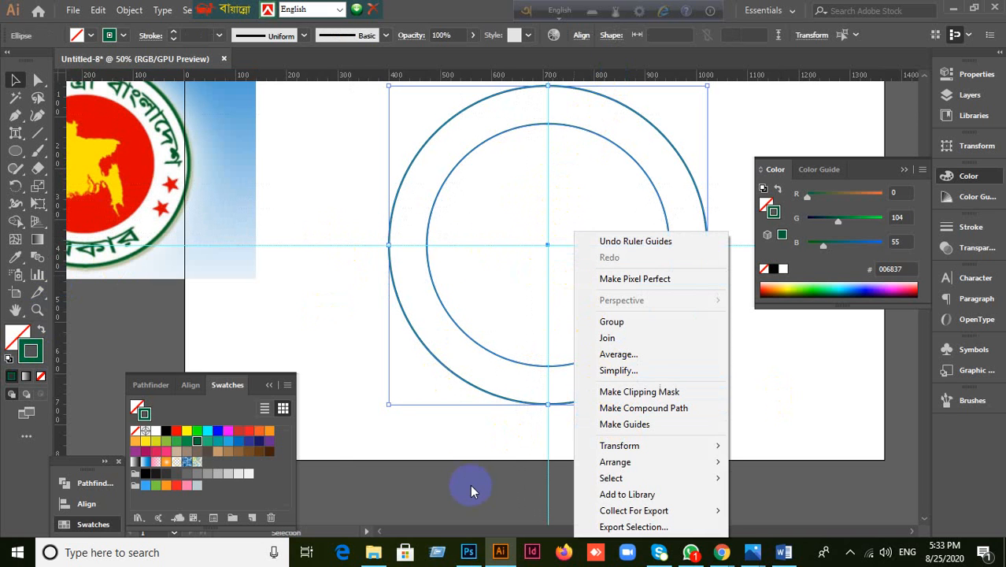
click(465, 466)
right_click(569, 293)
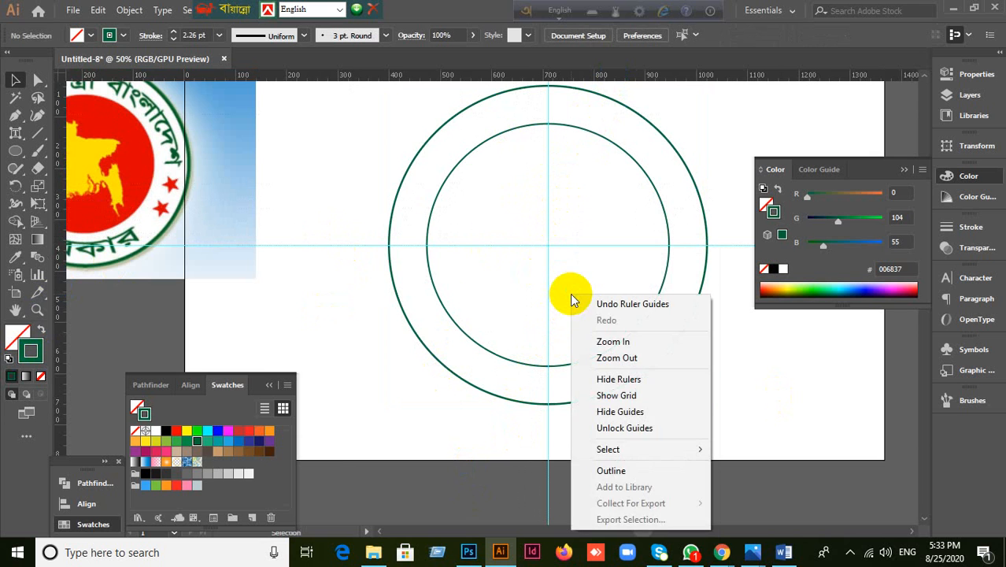
click(826, 370)
alt+scroll(795, 358, down, 1)
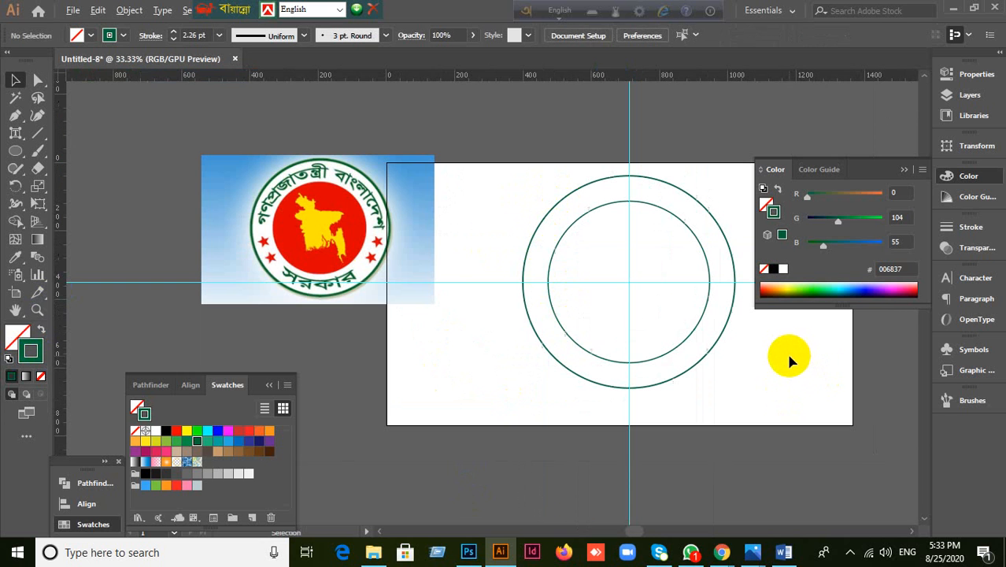
alt+scroll(783, 362, up, 1)
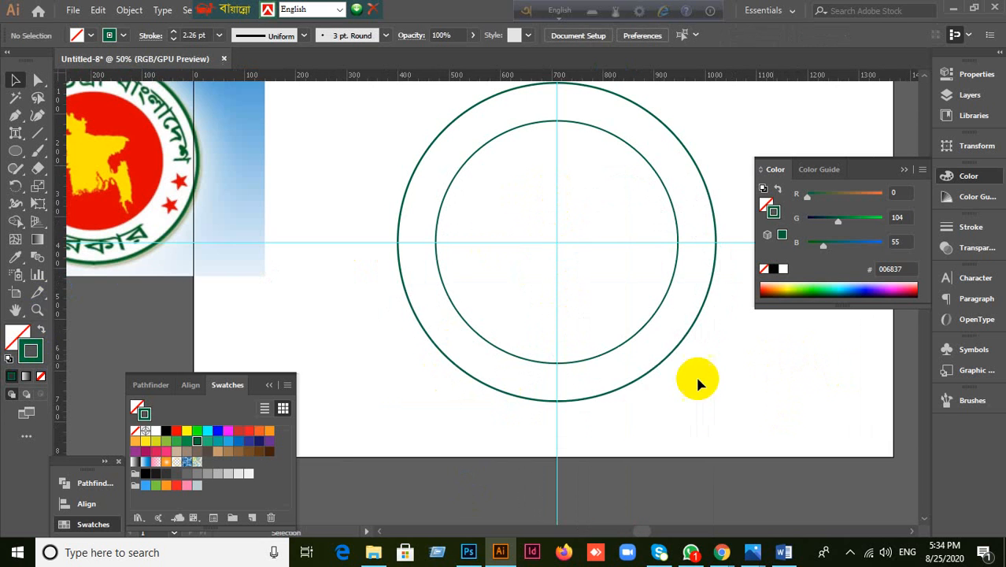
Step: Shrink the inner circle to about 436 px and close the Color panel
click(636, 345)
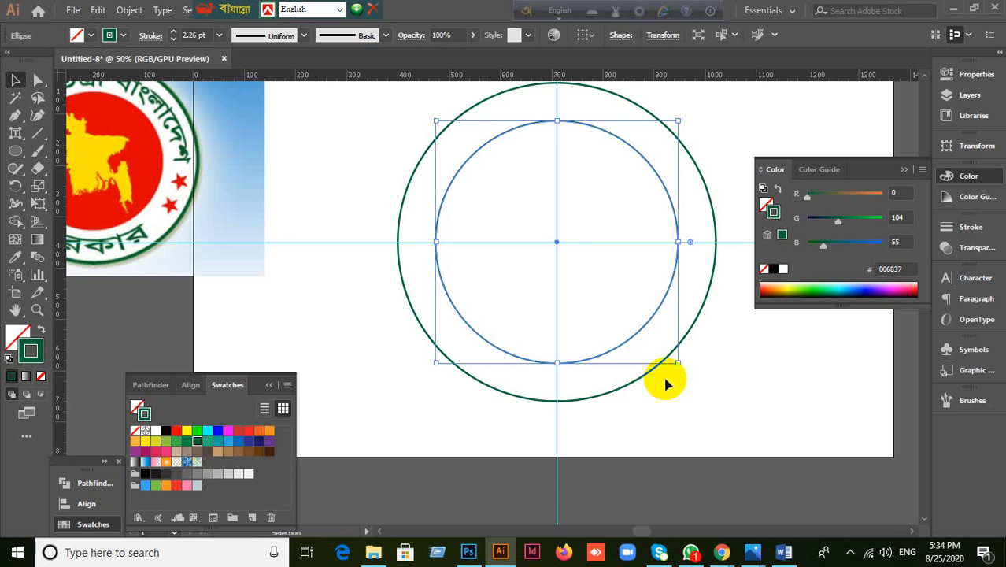
mouse_move(675, 356)
mouse_down()
mouse_move(664, 335)
mouse_move(681, 355)
mouse_up()
click(776, 388)
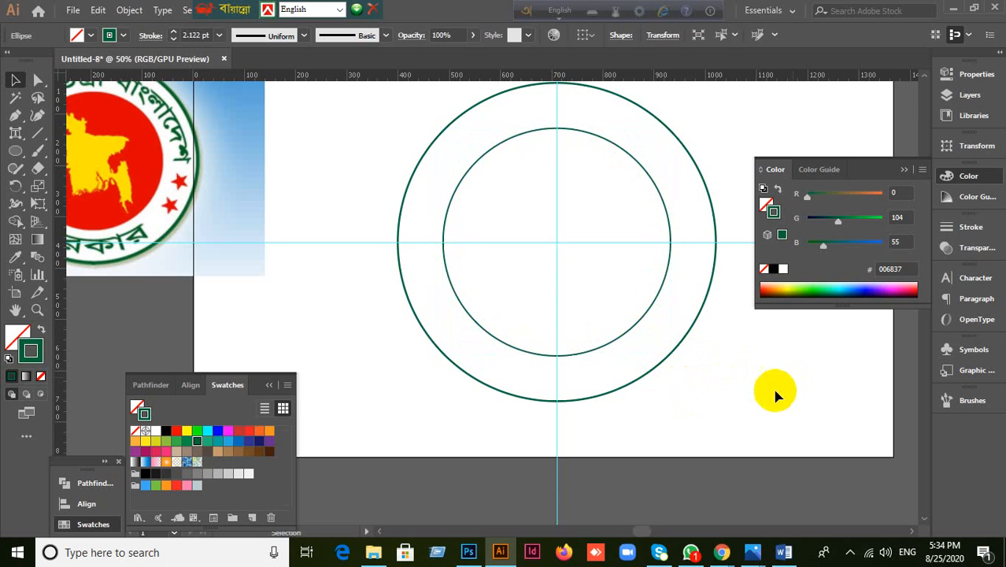
click(640, 329)
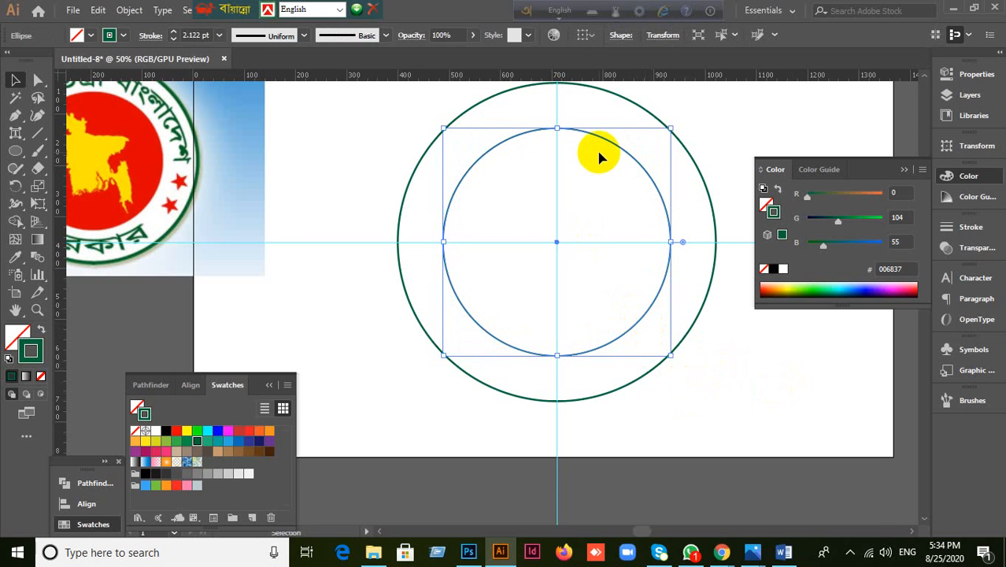
click(903, 170)
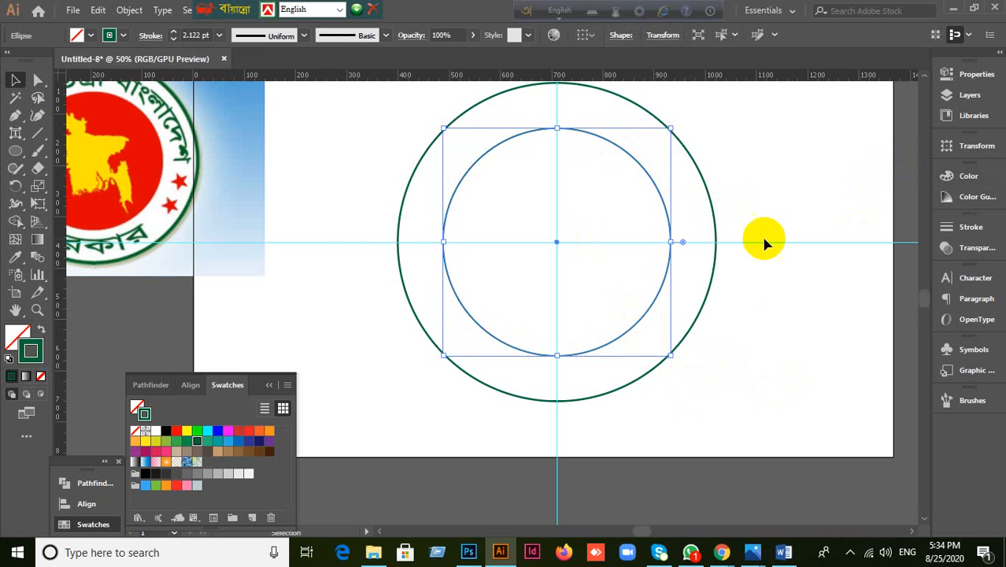
Step: Pick the SutonnyMJ font in the Character panel and switch keyboard input to Bijoy Classic
click(973, 277)
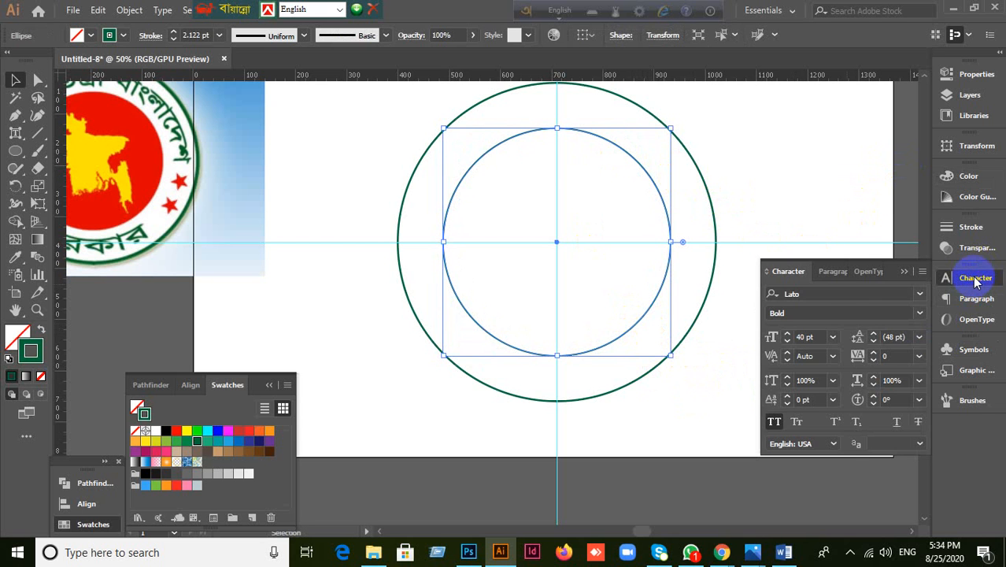
click(825, 295)
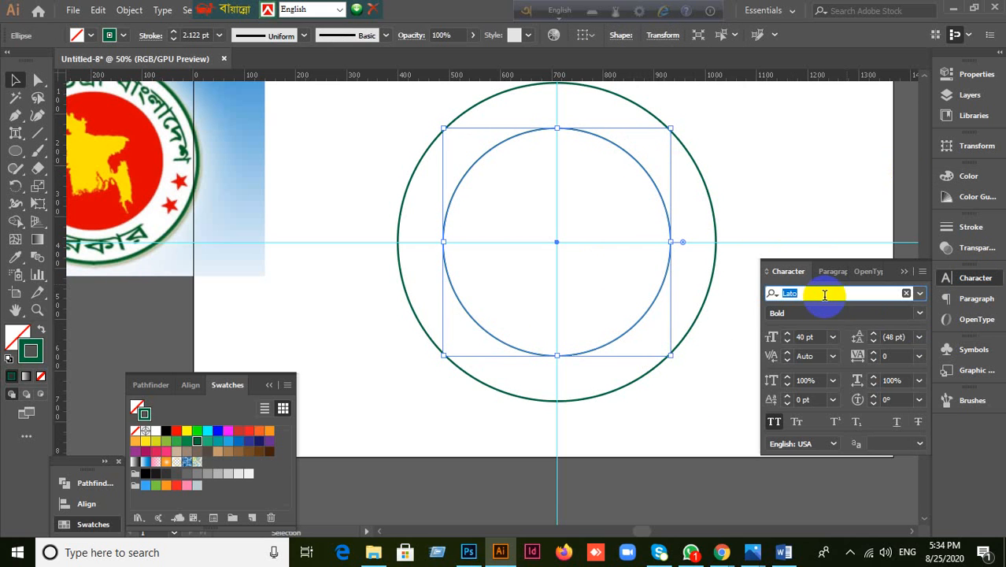
text(Sut)
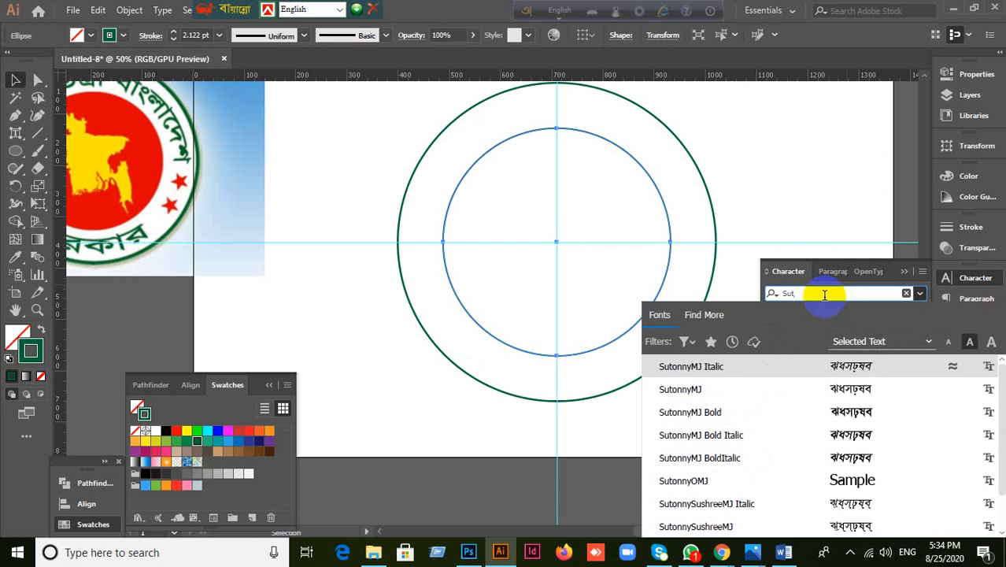
click(680, 389)
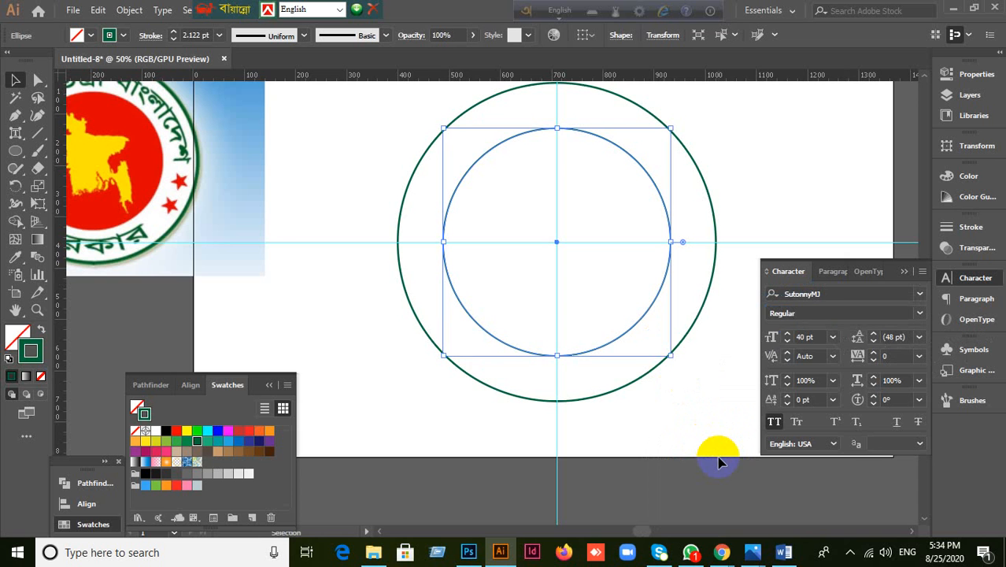
key(a)
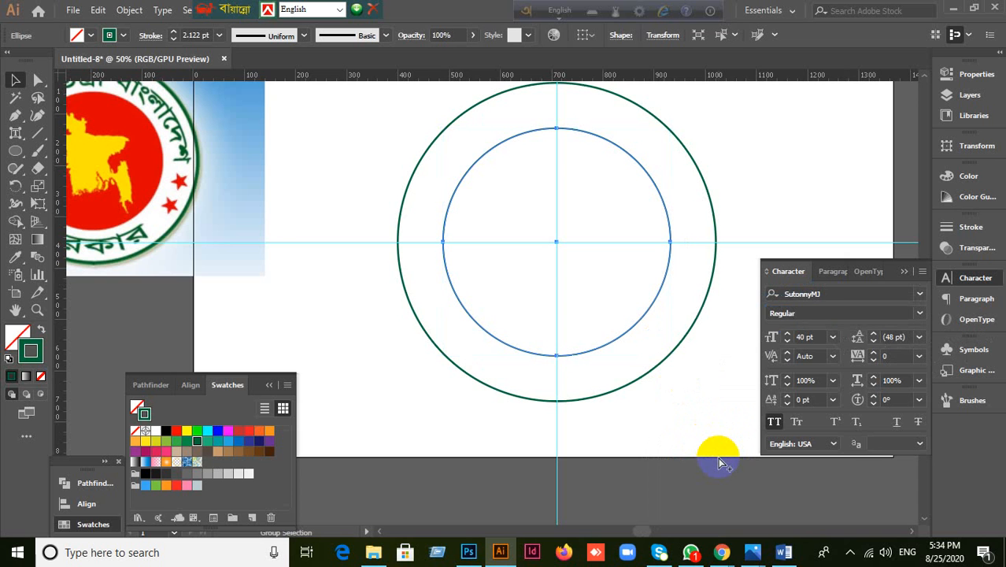
key(v)
key(ctrl+alt+b)
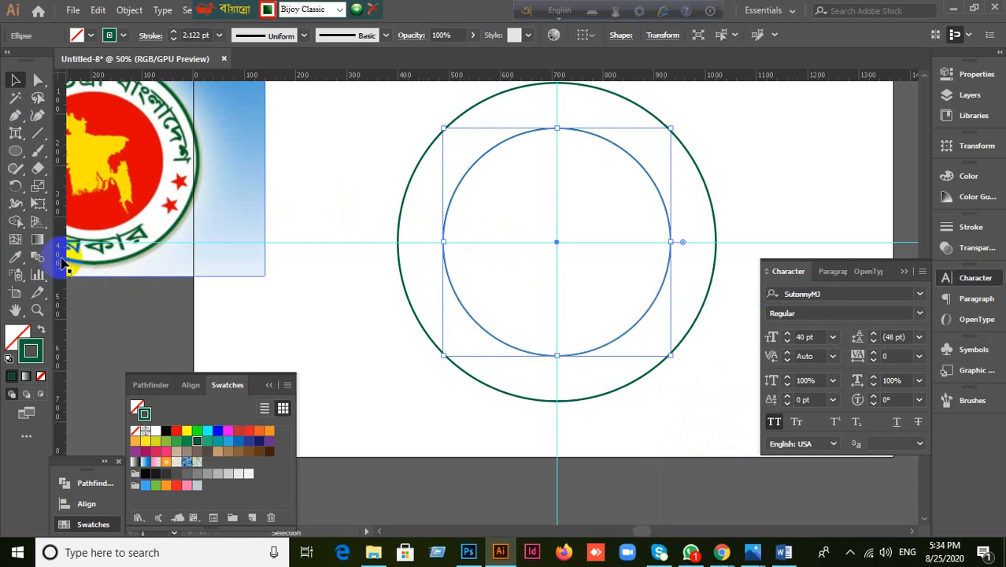
Step: Put type on the inner circle's path and type the Bangla government name, fixing typos
drag(16, 133, 88, 176)
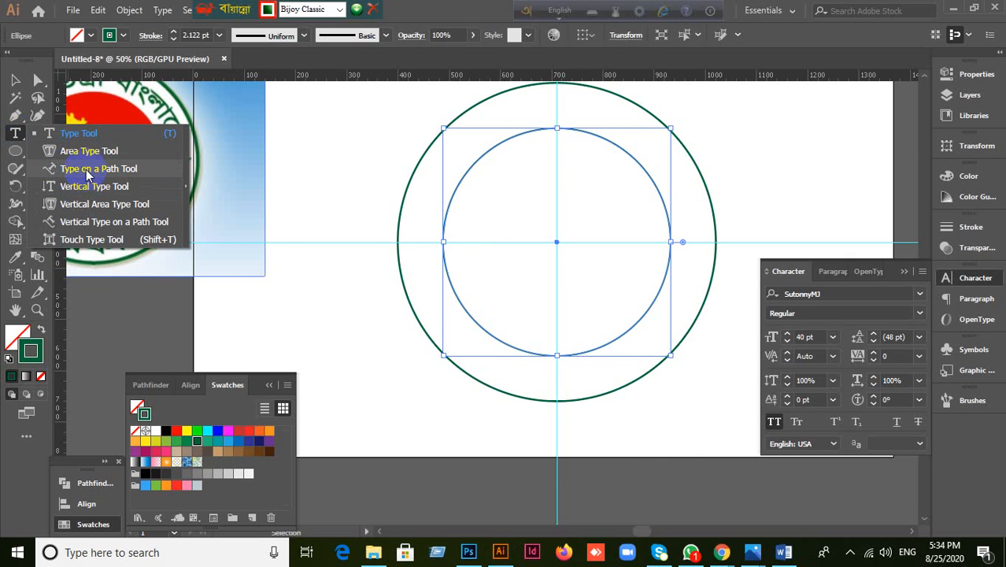
drag(86, 173, 87, 170)
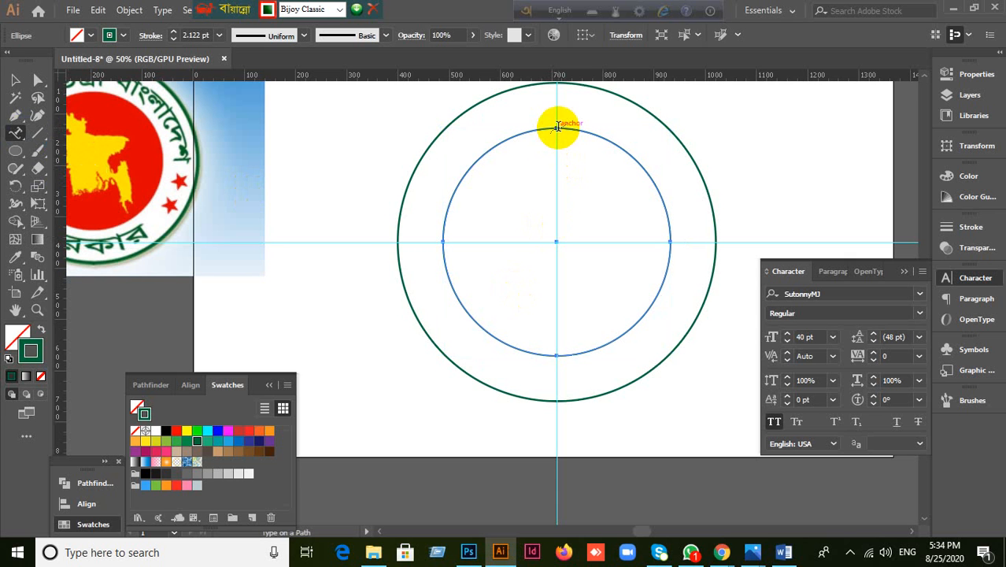
click(557, 130)
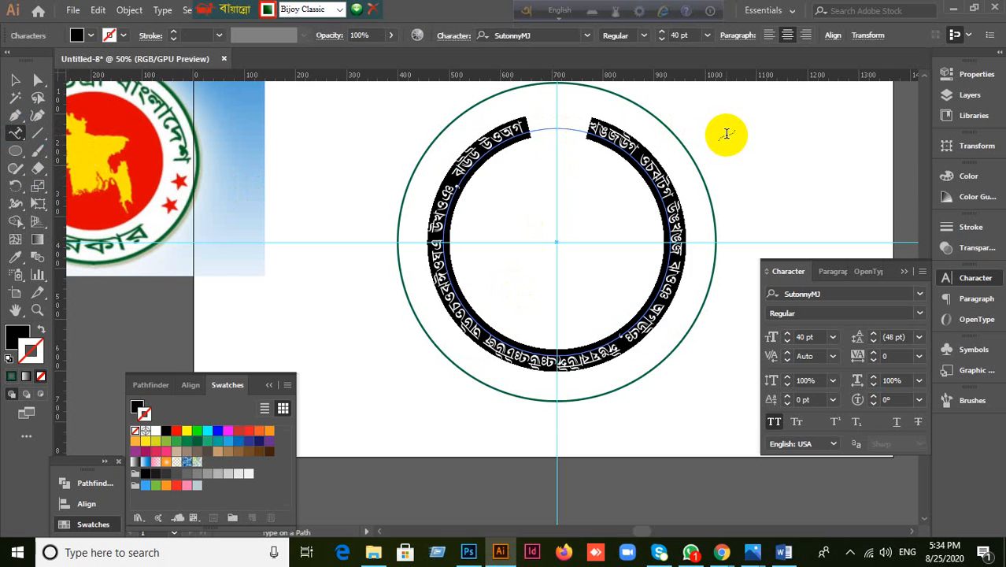
key(BackSpace)
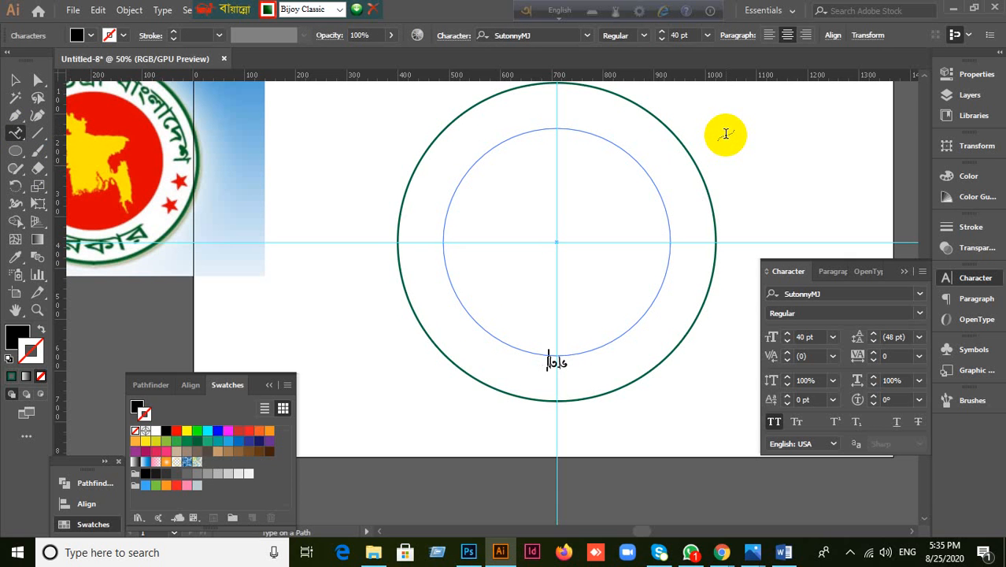
click(779, 424)
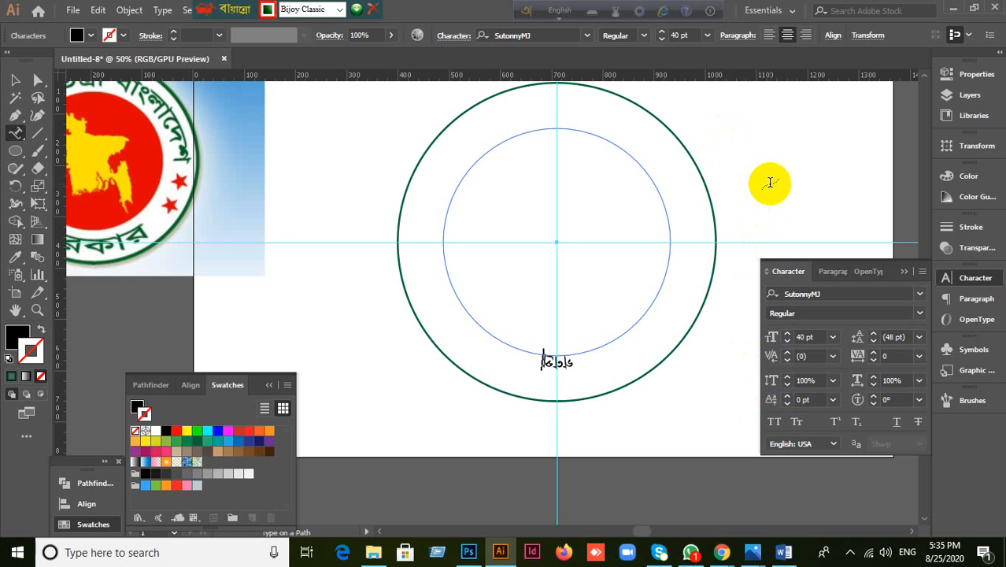
text(জাতন)
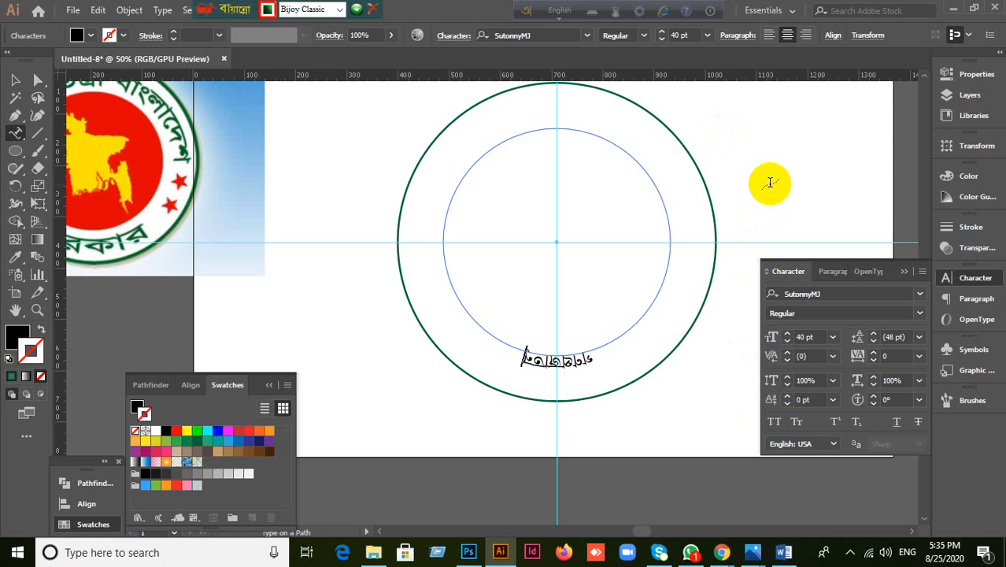
text(্ত্র)
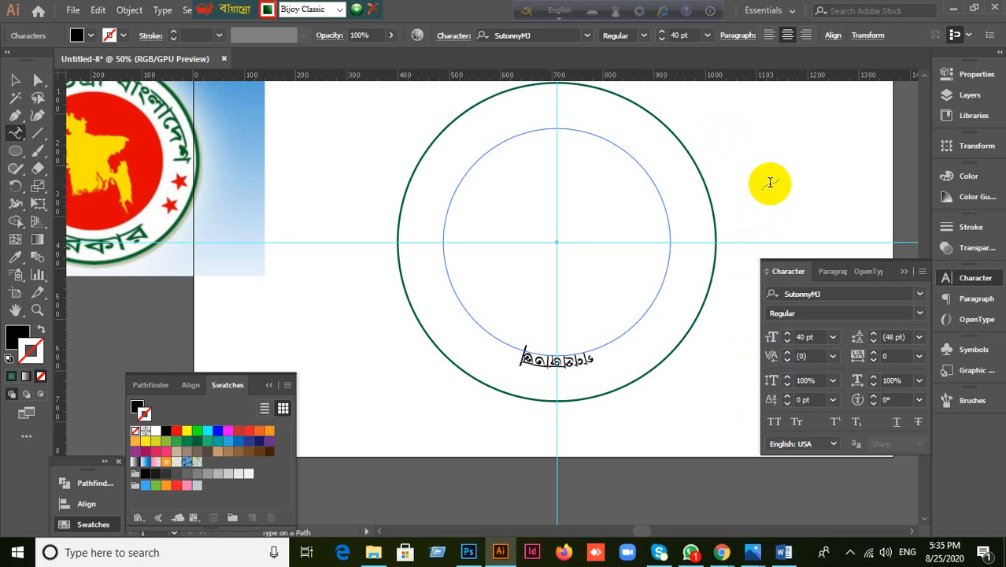
text(ী বাং)
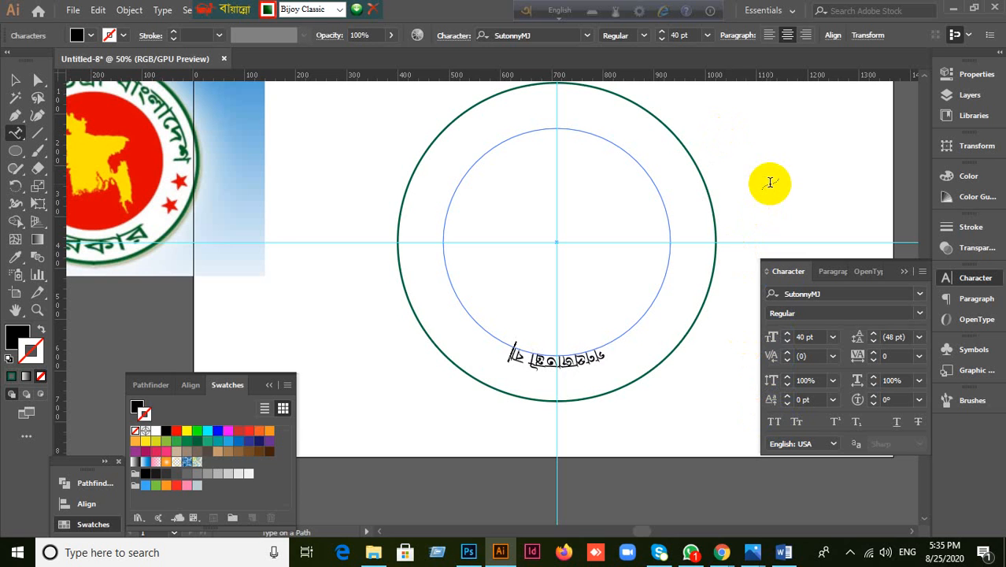
text(লা)
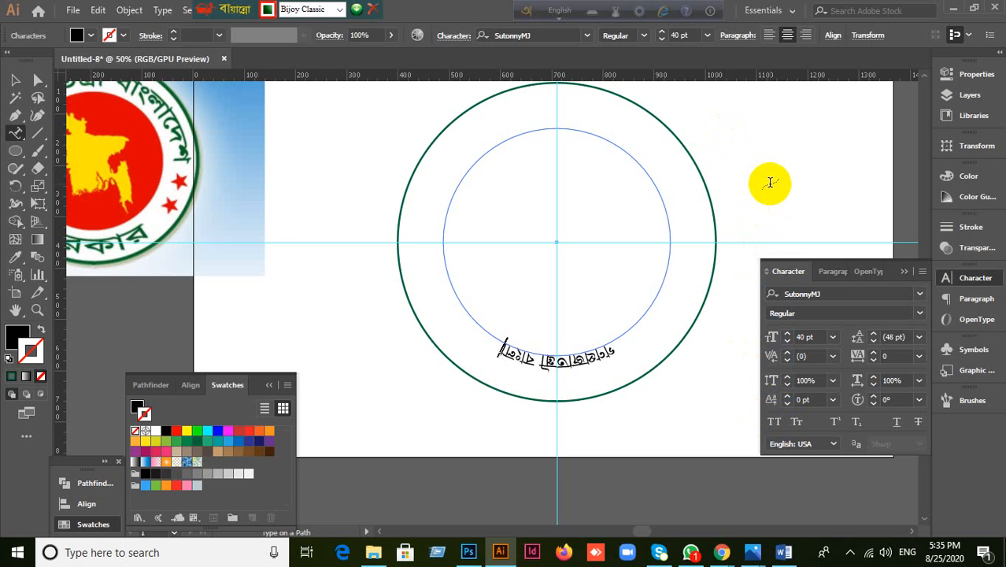
text(দেশ সা)
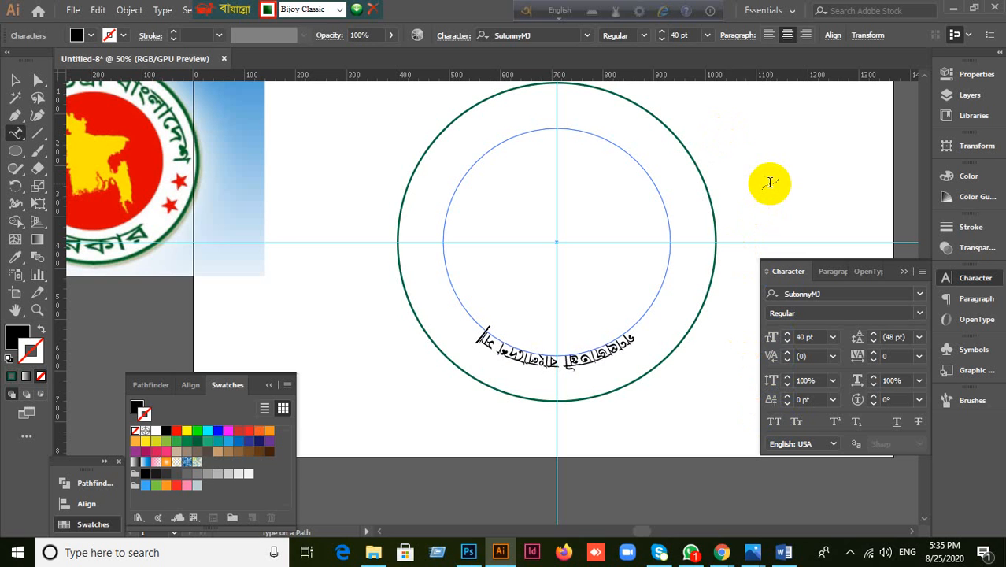
key(BackSpace)
text(রকার)
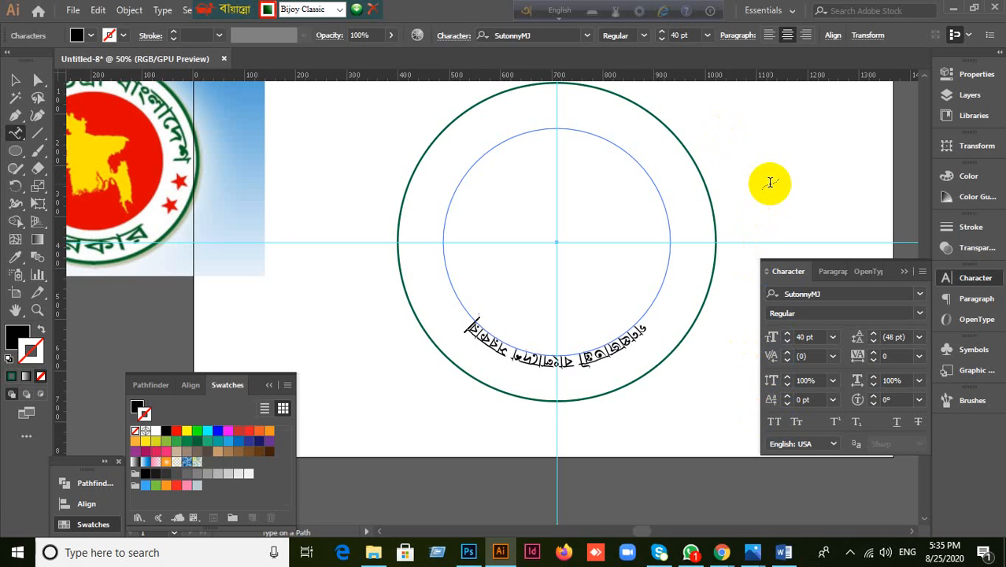
key(BackSpace)
key(BackSpace)
key(BackSpace)
key(BackSpace)
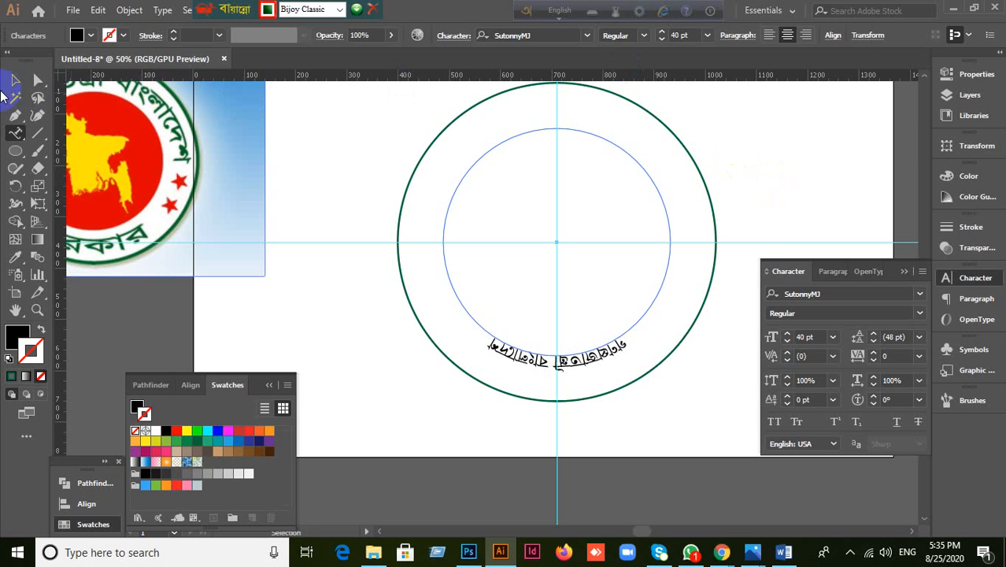
Step: Select the path text and compare Paragraph alignments, finishing on Align center
click(15, 79)
click(836, 272)
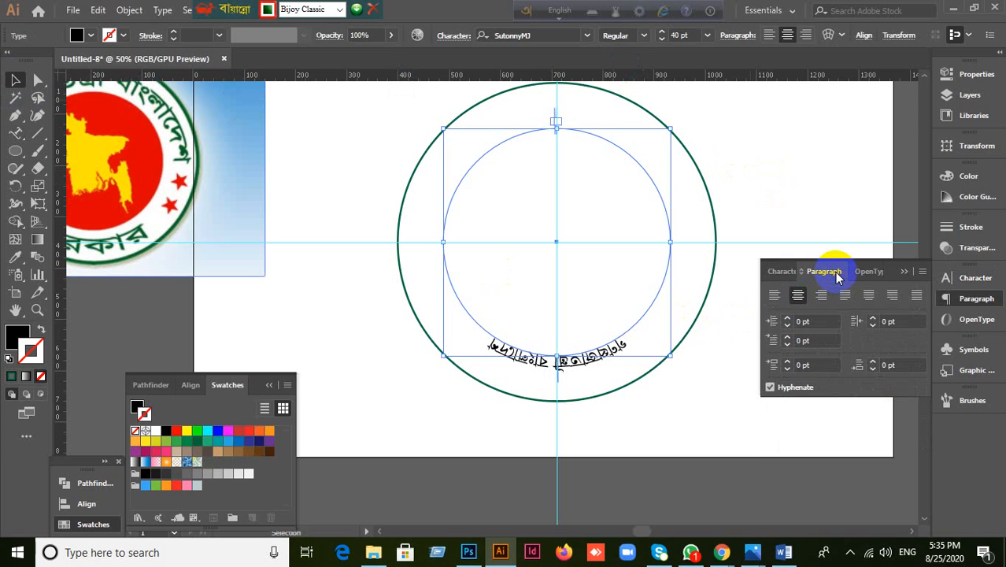
click(799, 296)
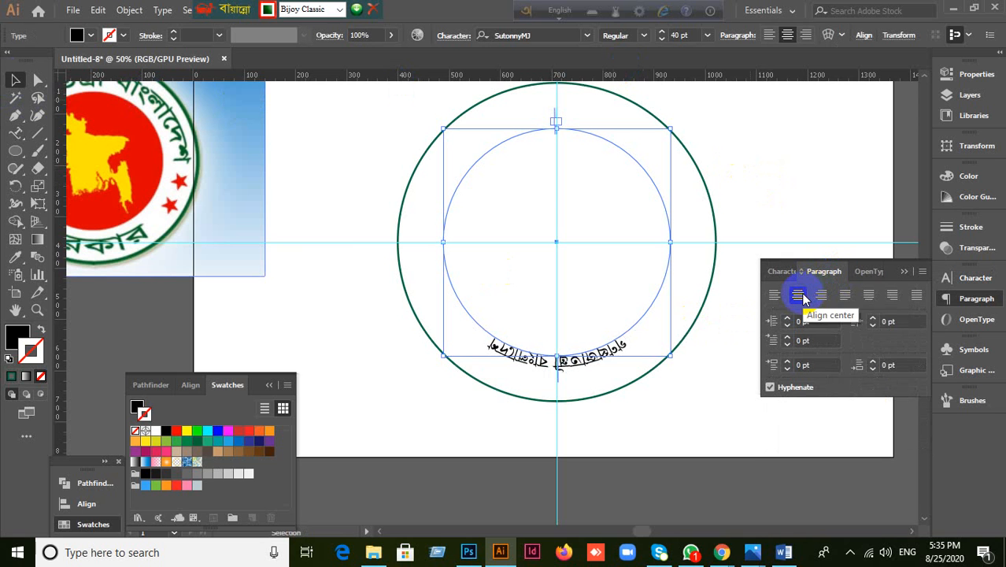
click(775, 296)
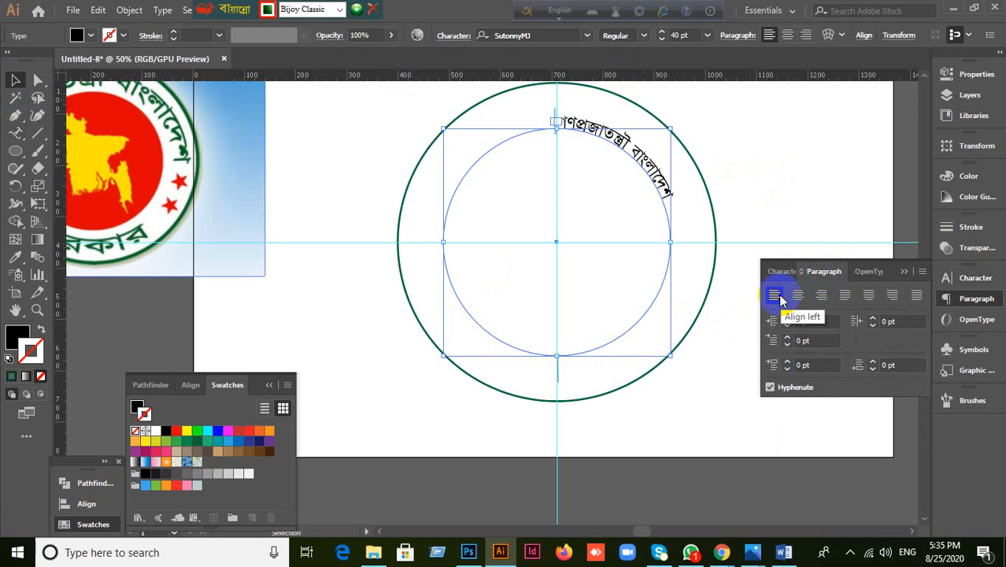
click(795, 296)
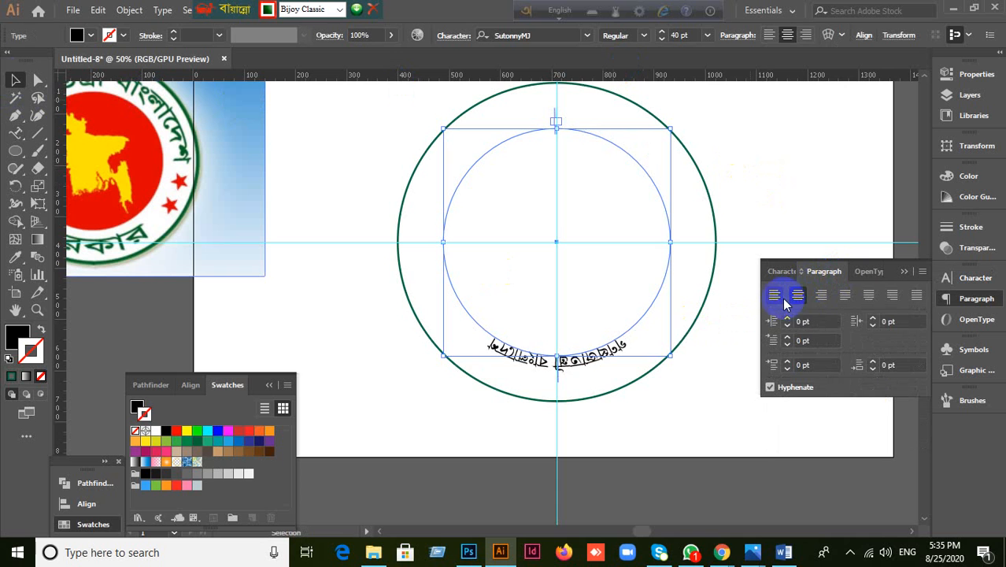
click(775, 296)
click(821, 295)
click(797, 296)
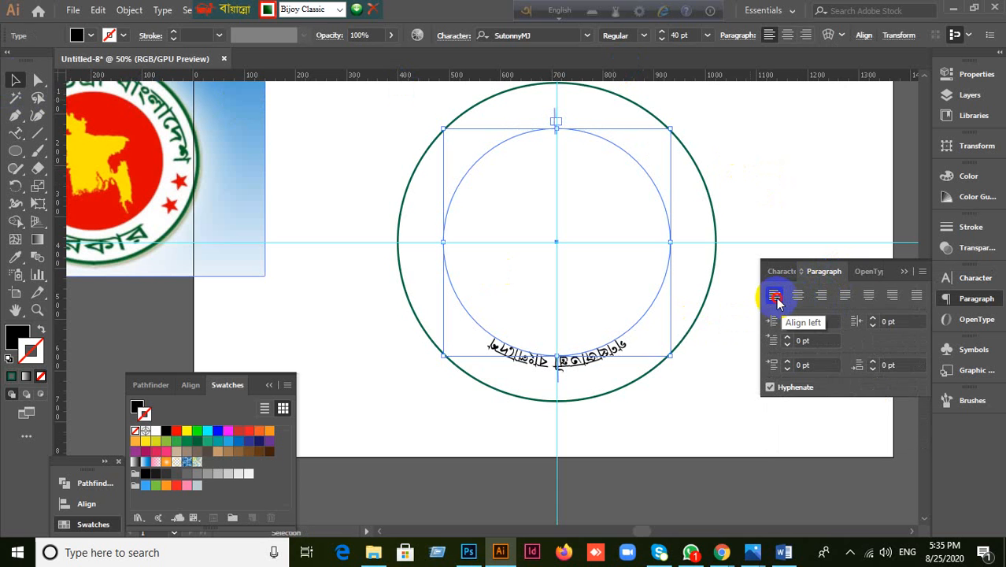
click(774, 296)
click(796, 296)
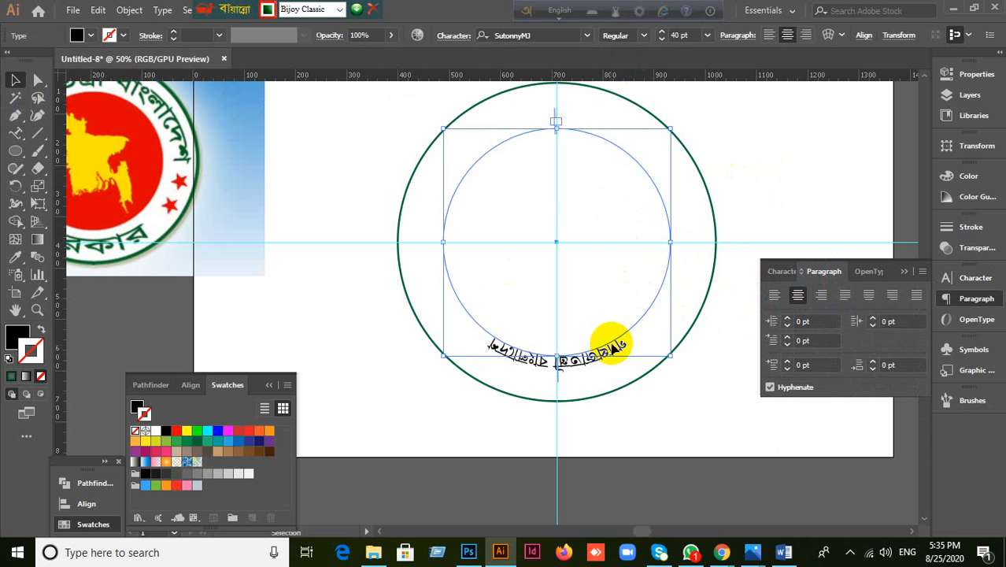
Step: Slide the Bengali path text around the circle by dragging its centre bracket
scroll(596, 114, up, 4)
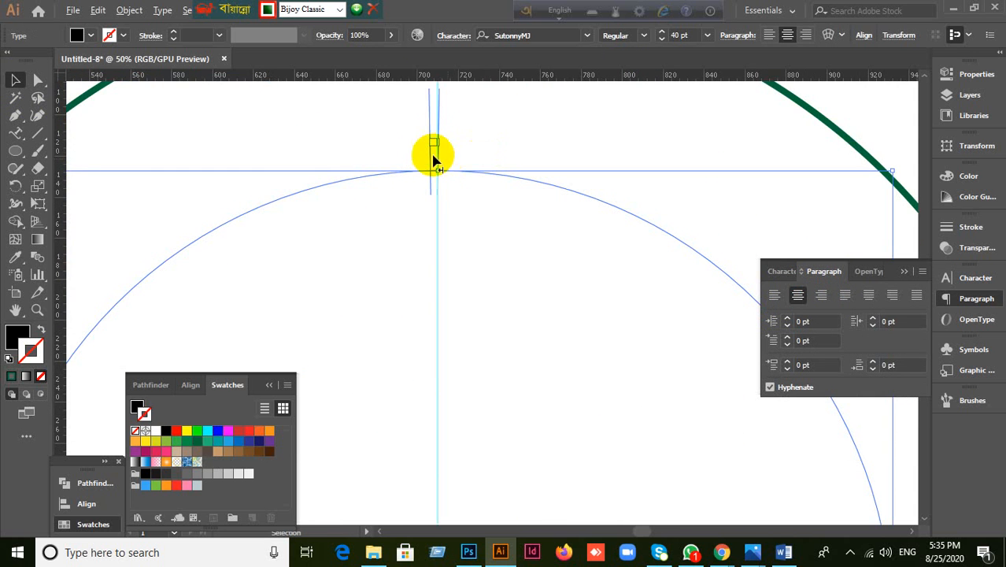
scroll(476, 167, down, 3)
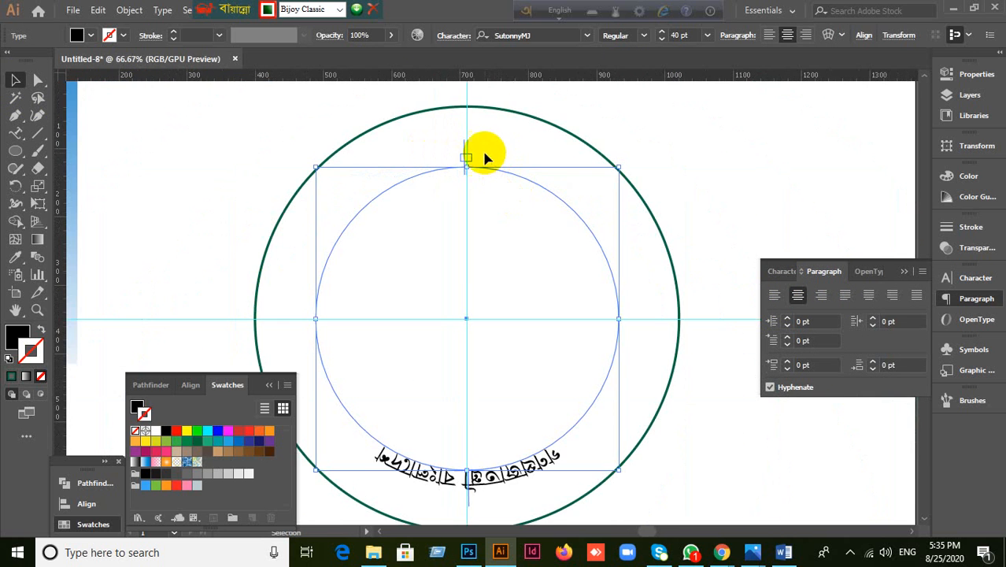
scroll(485, 155, up, 1)
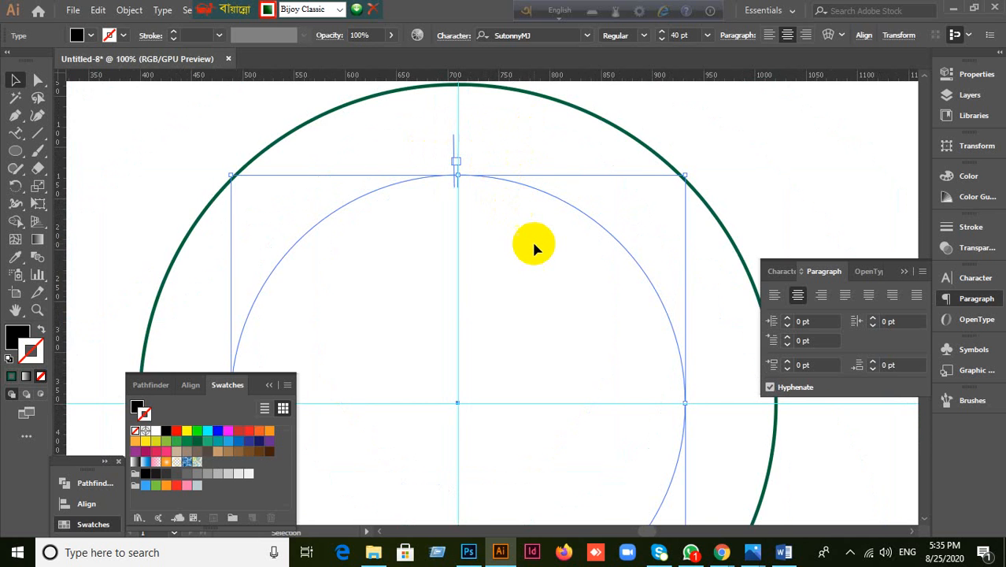
scroll(532, 239, down, 1)
scroll(492, 180, up, 3)
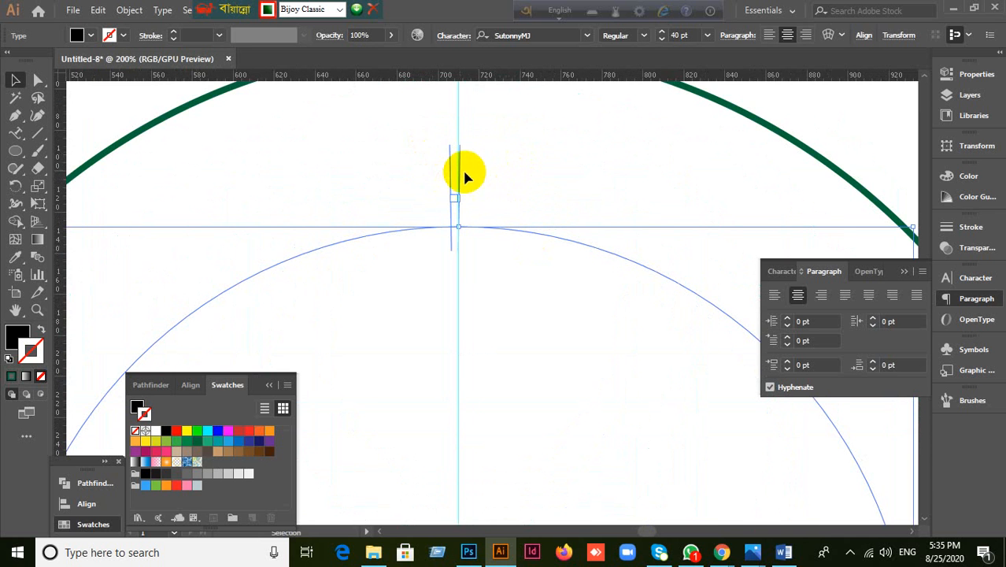
scroll(468, 177, up, 2)
scroll(461, 198, down, 2)
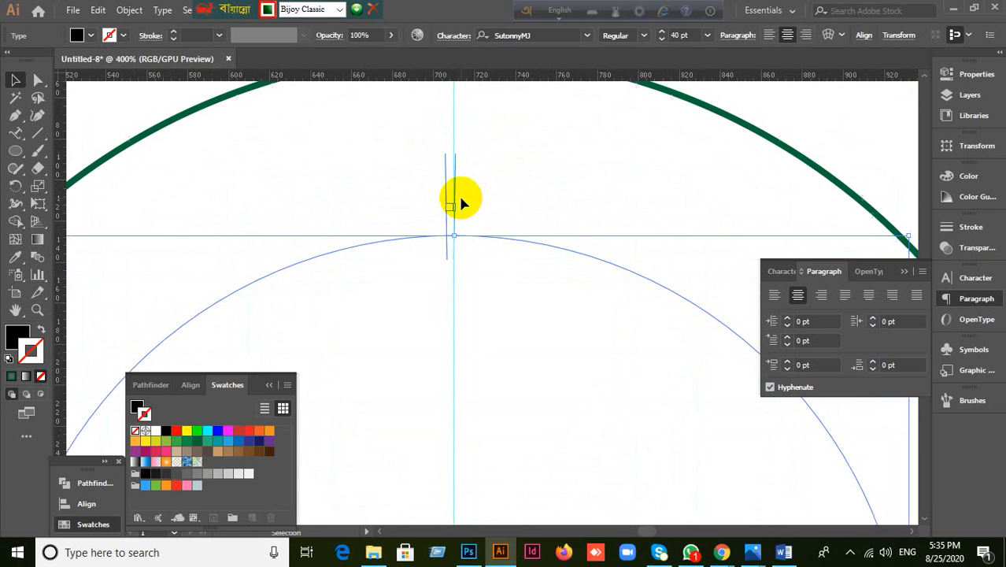
scroll(460, 199, down, 7)
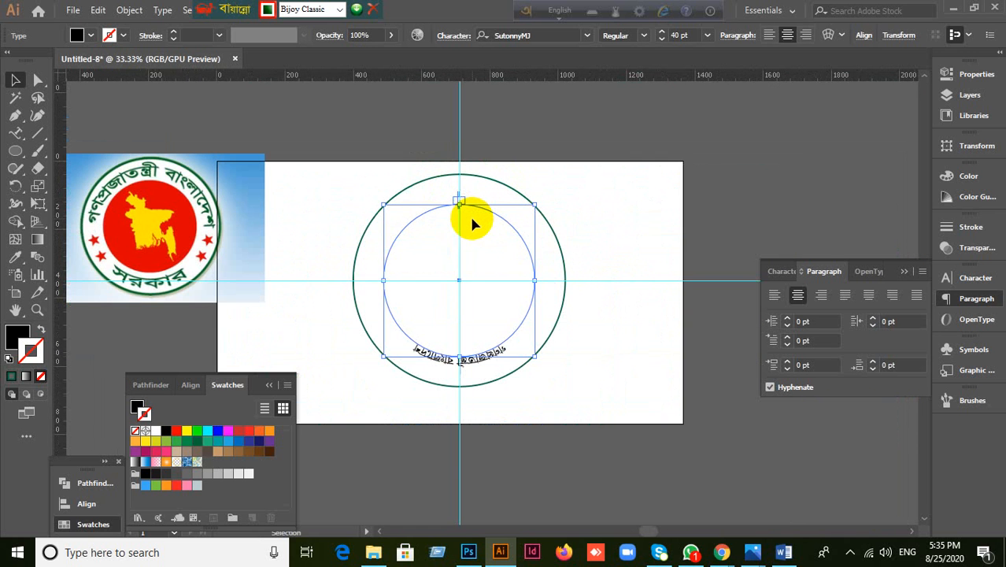
scroll(455, 225, up, 7)
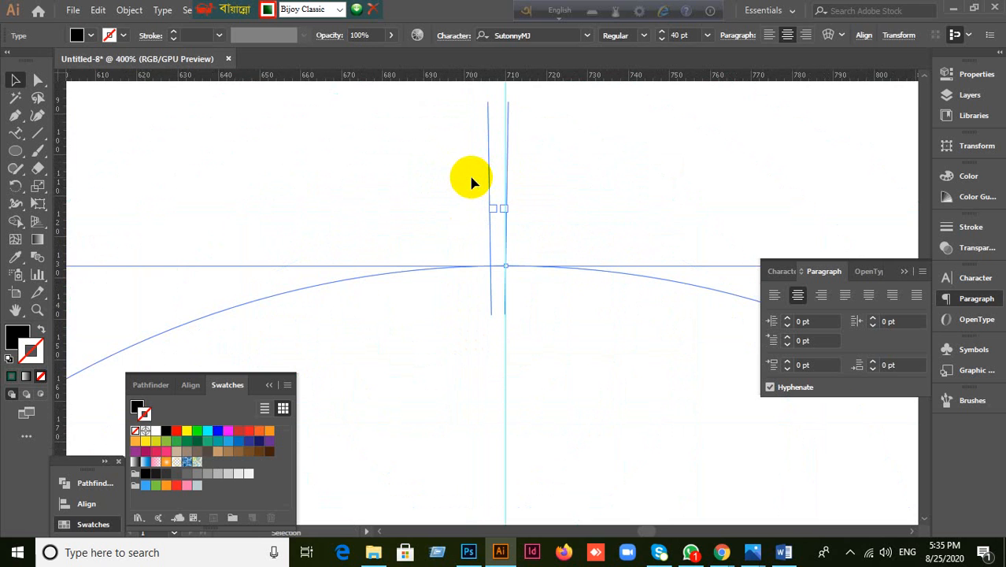
scroll(462, 173, down, 8)
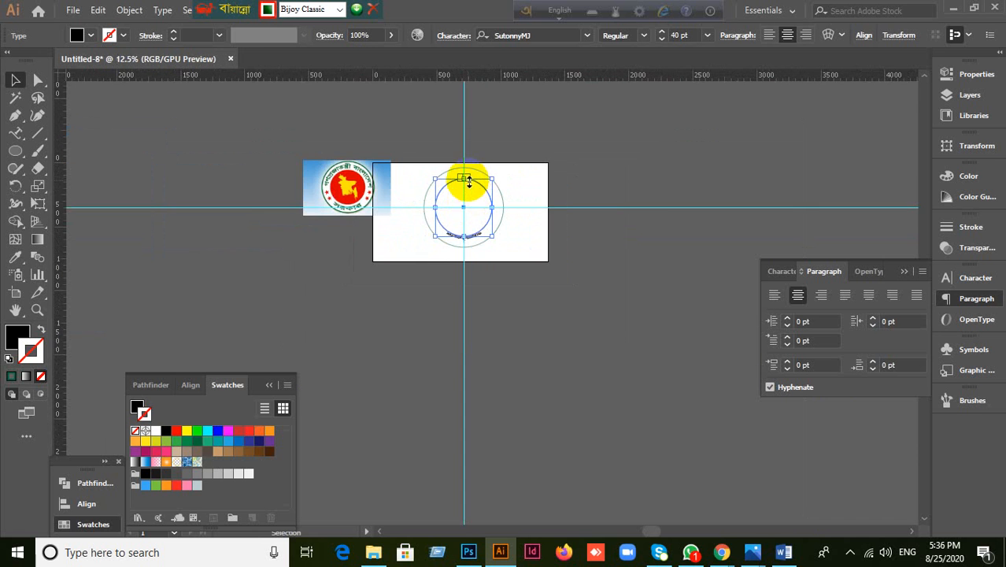
scroll(468, 187, up, 5)
scroll(487, 206, up, 4)
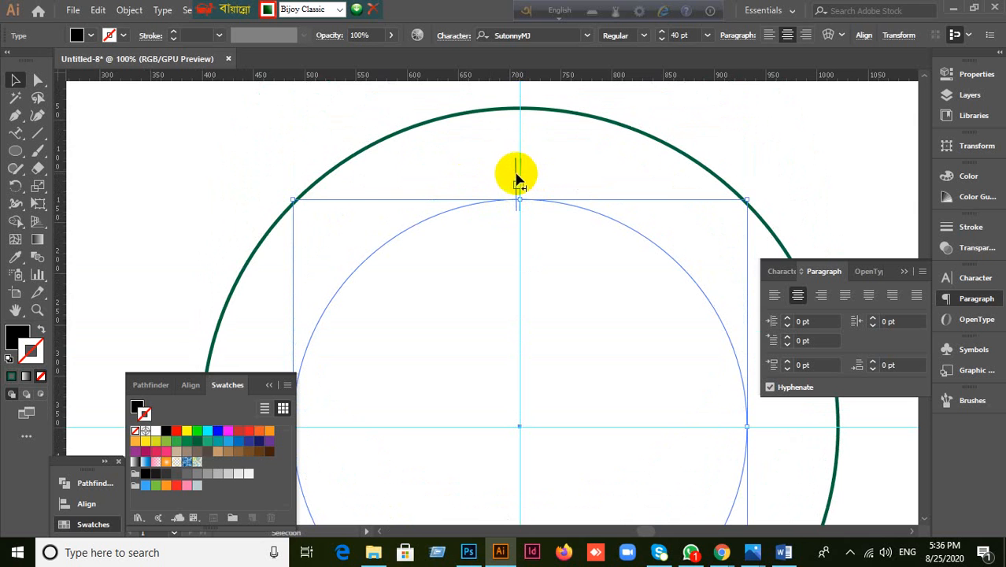
scroll(566, 203, down, 9)
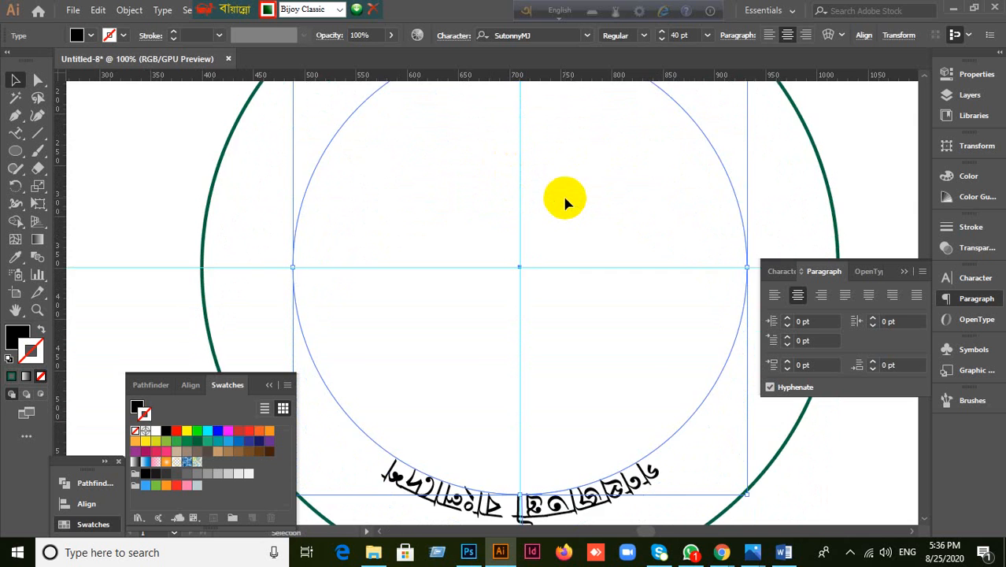
scroll(566, 203, up, 5)
scroll(564, 203, down, 2)
scroll(565, 203, up, 1)
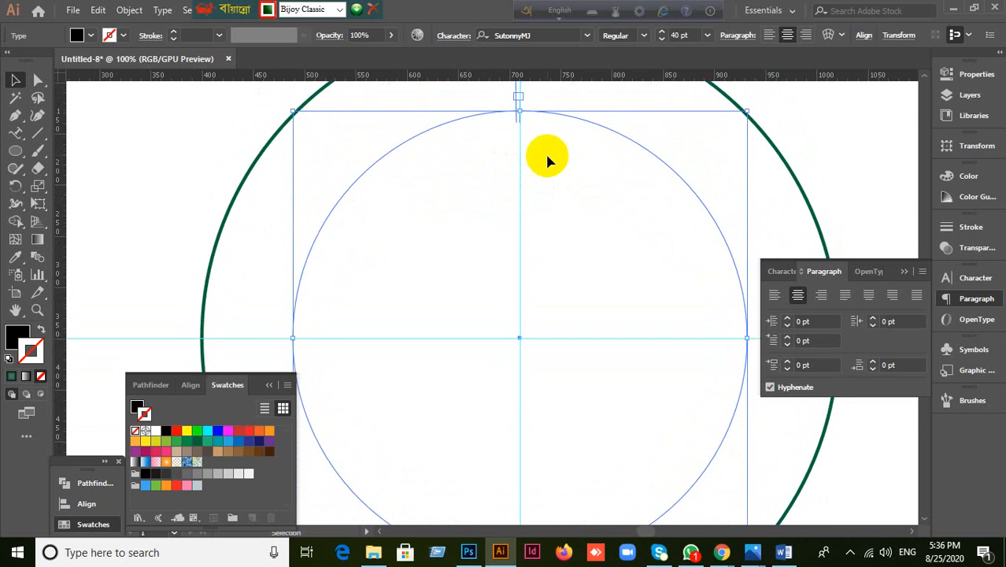
drag(516, 93, 311, 213)
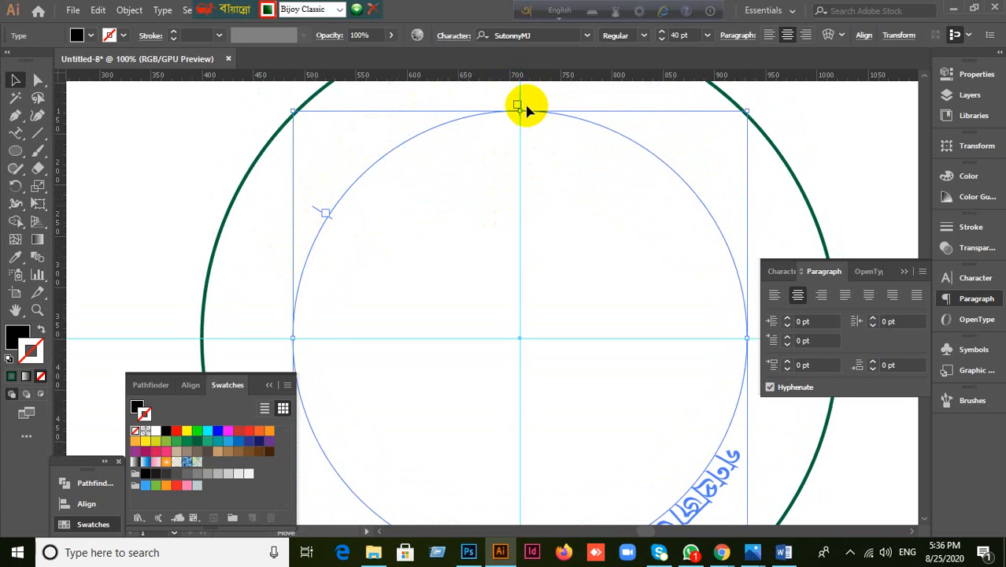
drag(517, 104, 511, 145)
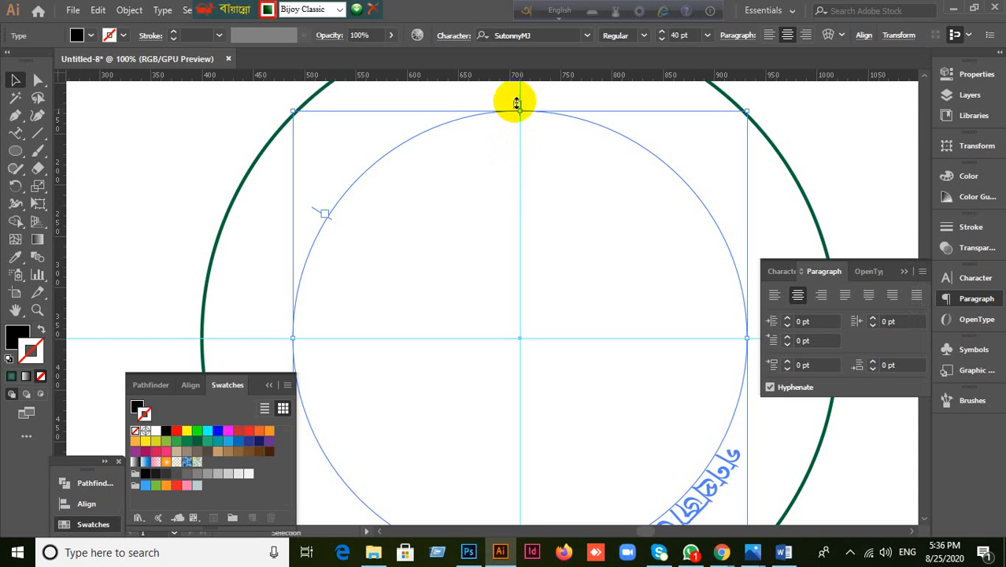
click(527, 126)
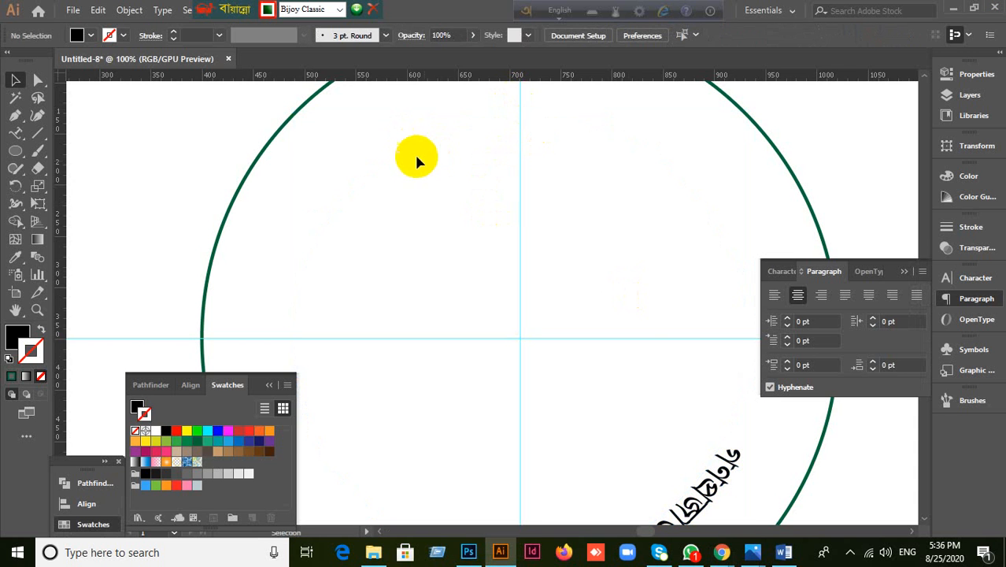
click(704, 468)
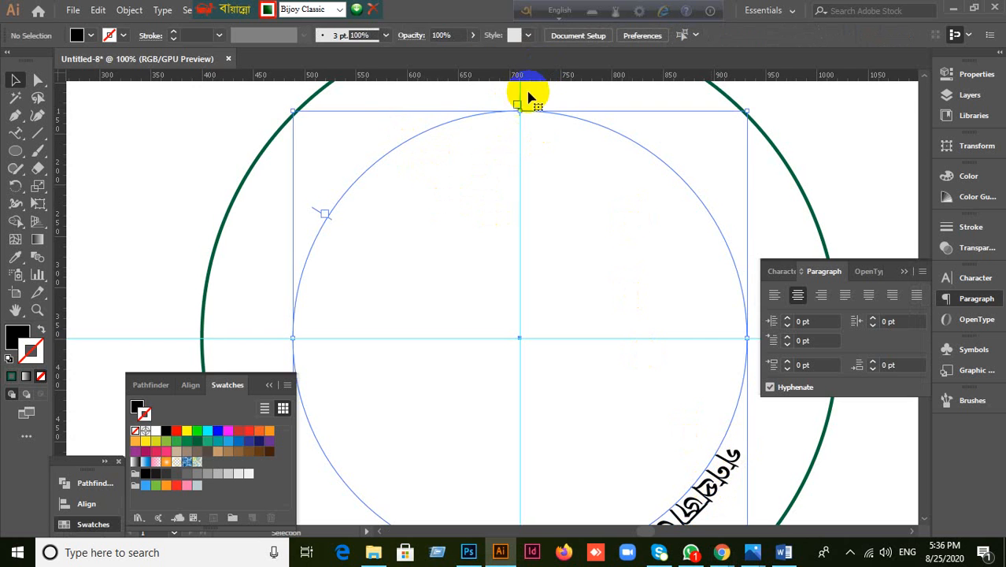
Step: Drag the text's centre bracket further so the lettering sits on the circle's lower arc
scroll(526, 117, up, 3)
drag(525, 119, 525, 202)
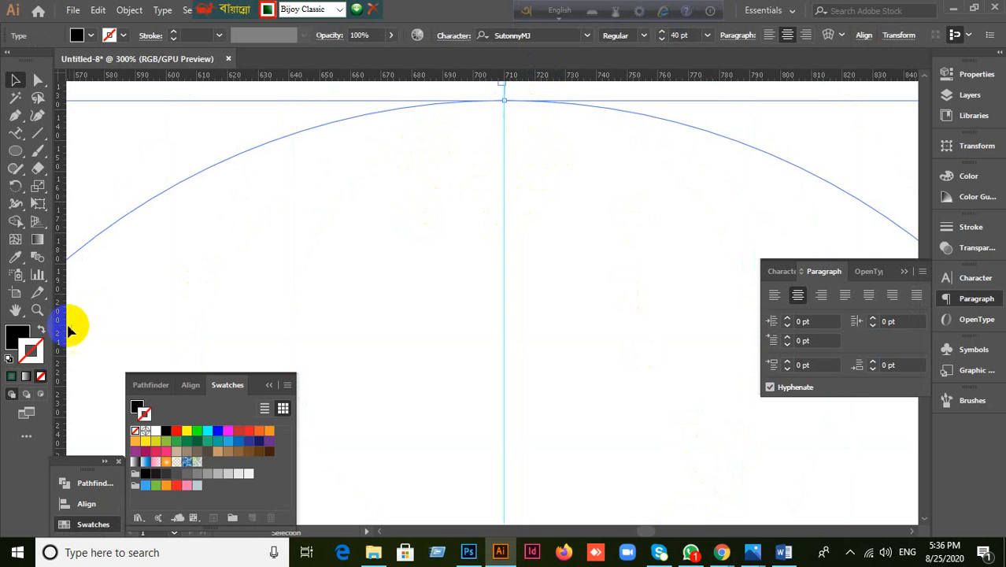
click(15, 309)
drag(555, 206, 509, 325)
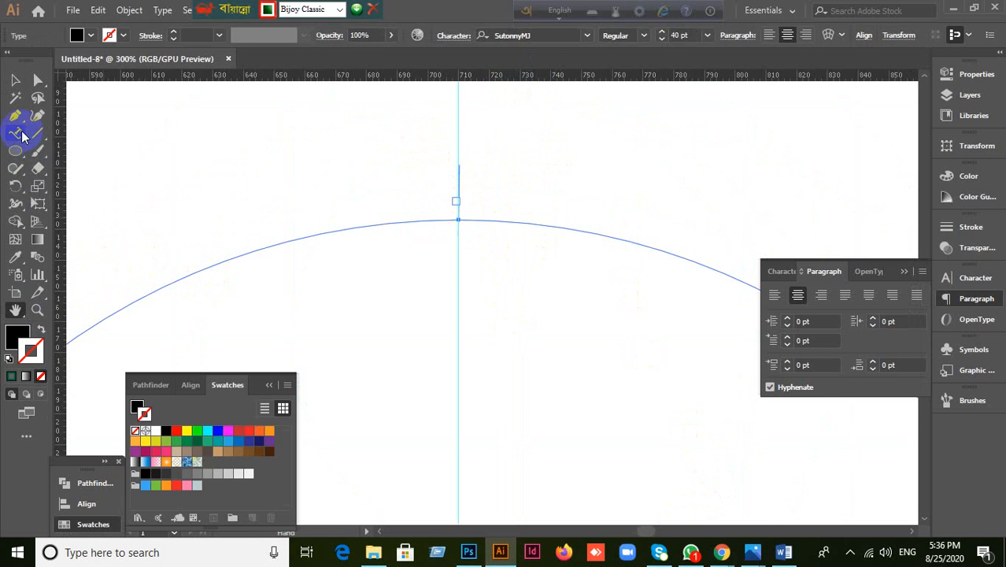
click(15, 80)
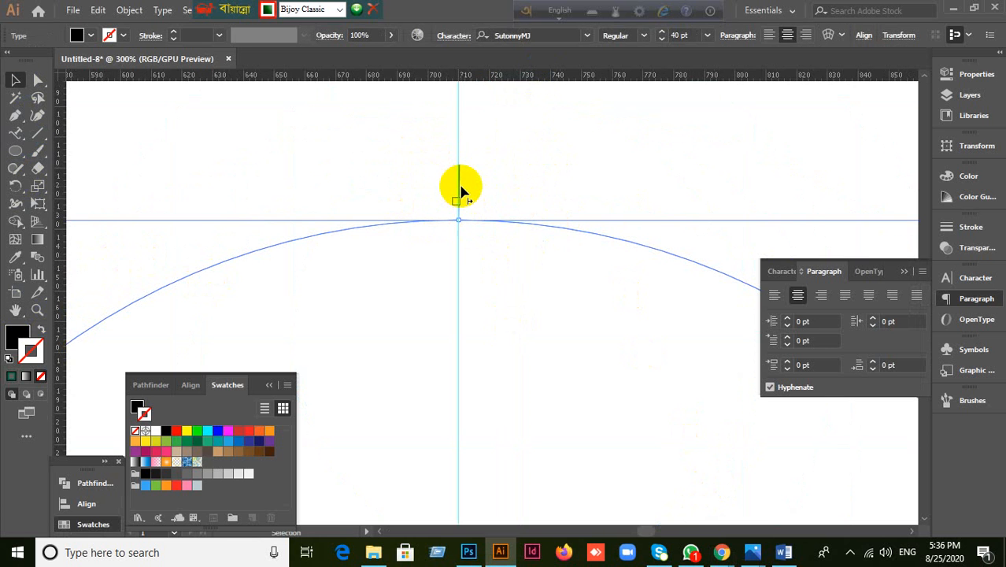
drag(461, 186, 639, 203)
drag(420, 168, 486, 294)
drag(462, 179, 537, 173)
scroll(582, 292, down, 2)
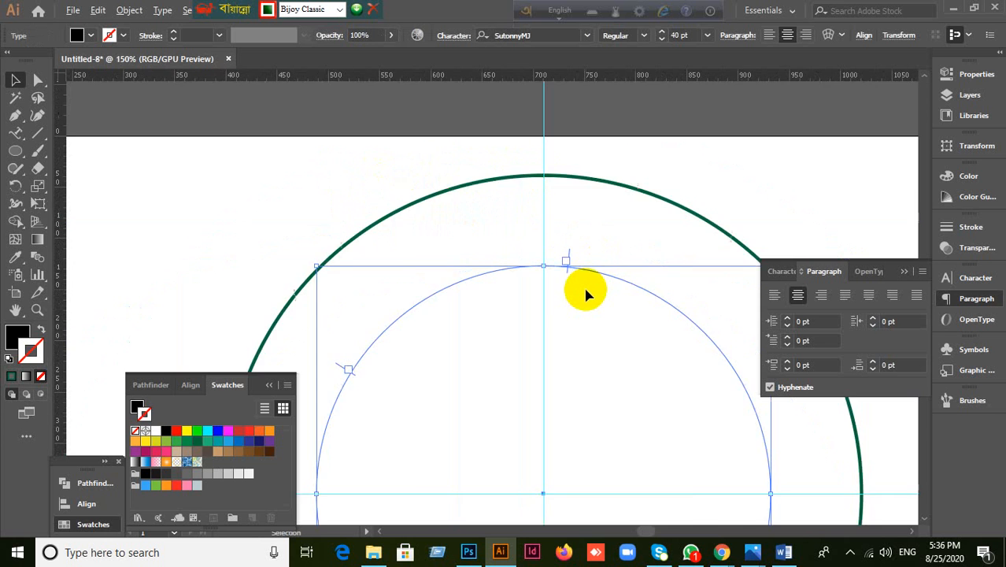
scroll(584, 294, down, 2)
click(15, 309)
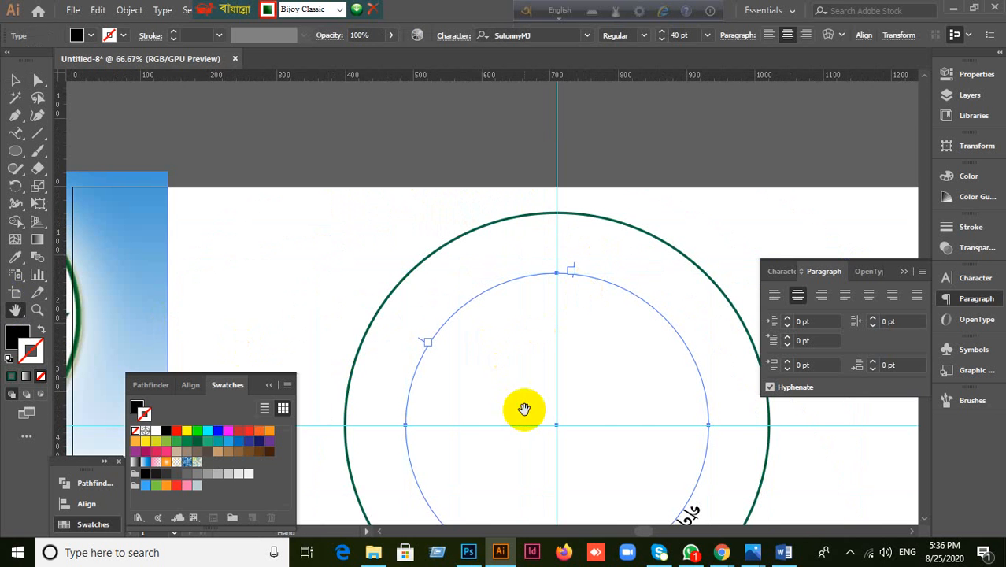
drag(524, 408, 523, 234)
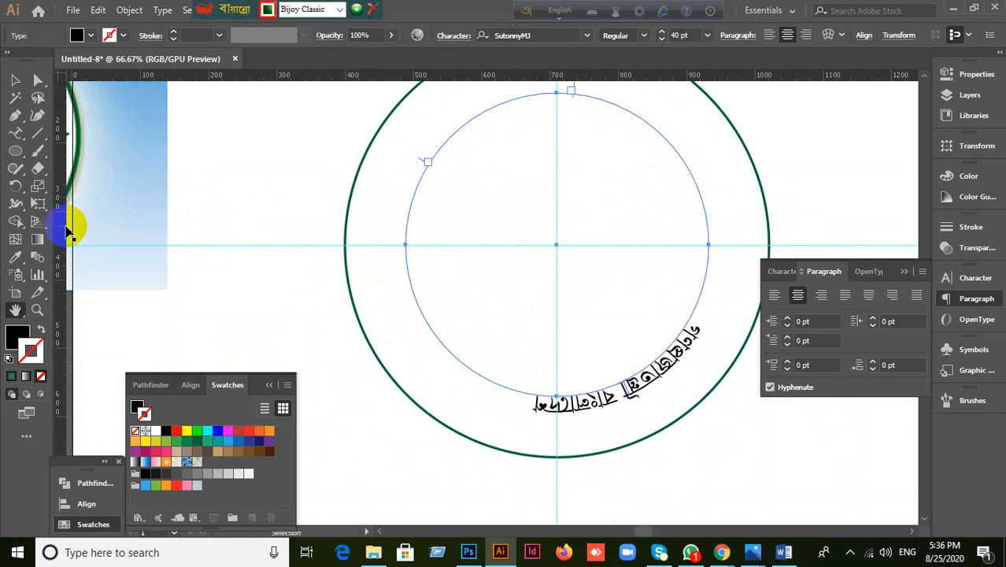
Step: Slide the গণপ্রজাতন্ত্রী বাংলাদেশ path text counterclockwise until it is centred over the circle's top, then reselect it
click(15, 79)
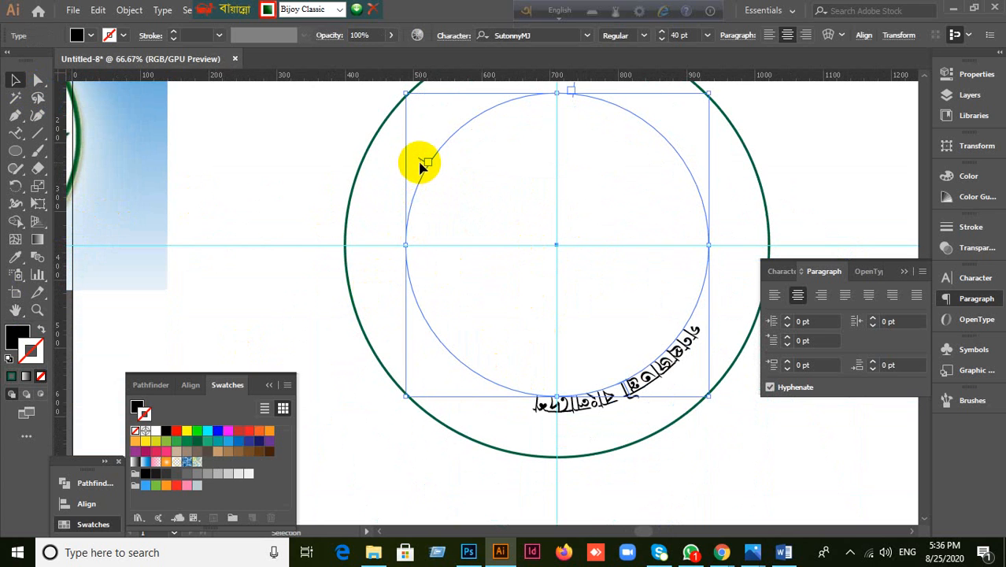
drag(419, 159, 515, 440)
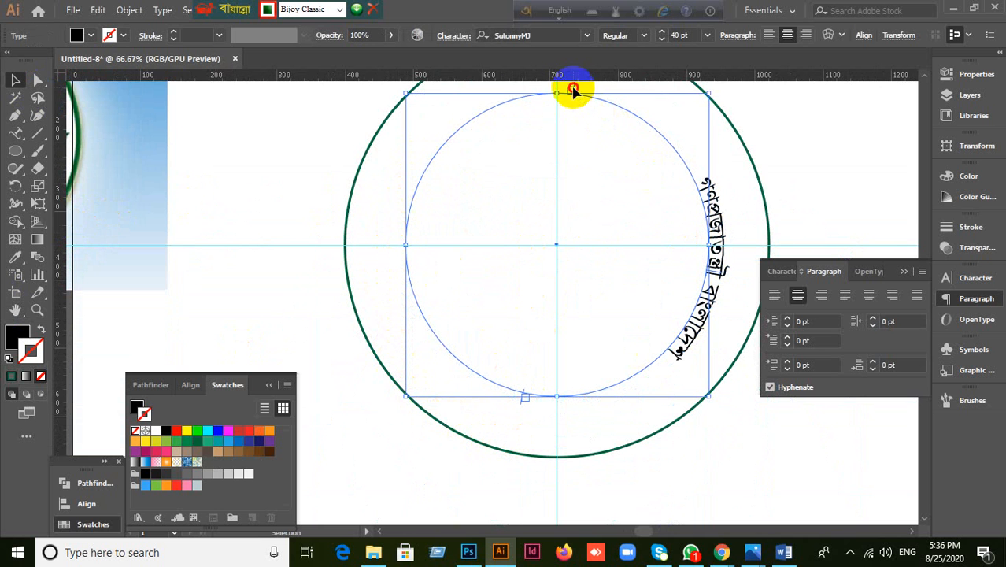
drag(573, 89, 398, 245)
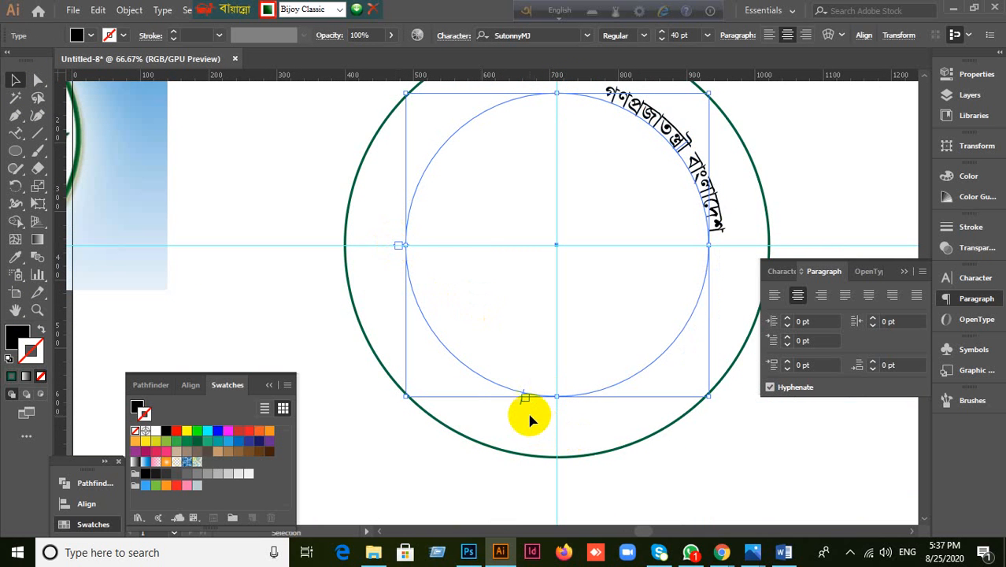
drag(523, 405, 746, 249)
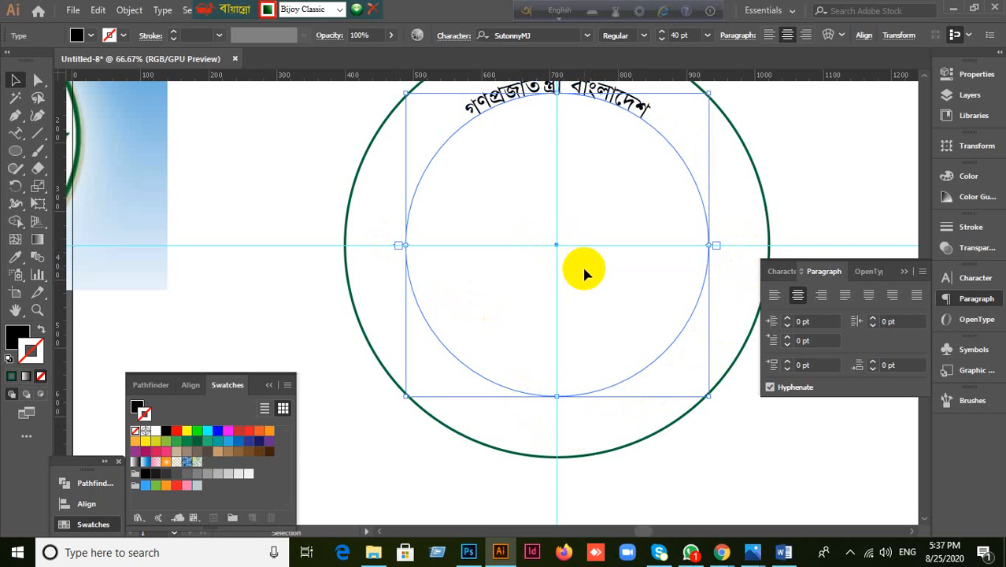
scroll(584, 274, up, 1)
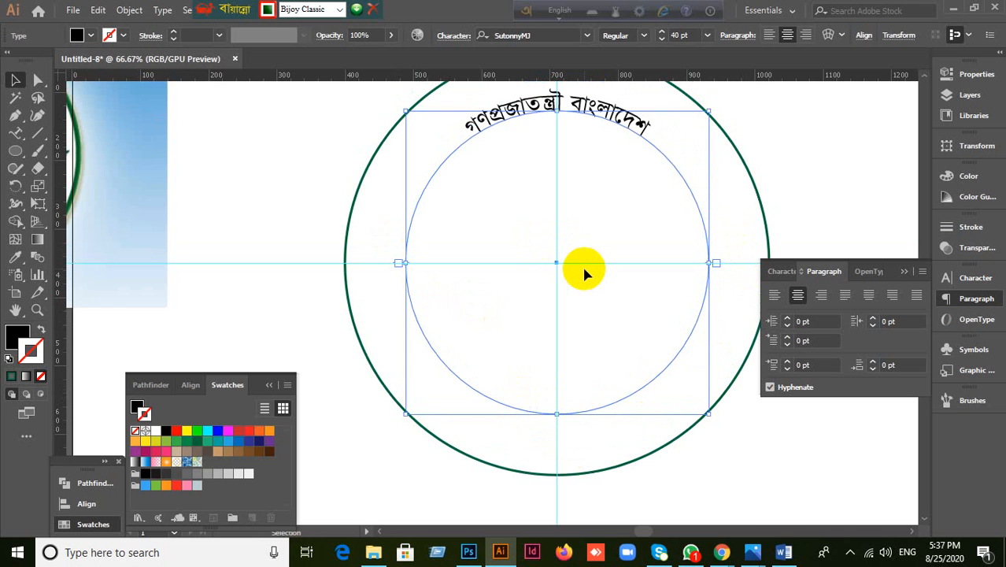
click(584, 270)
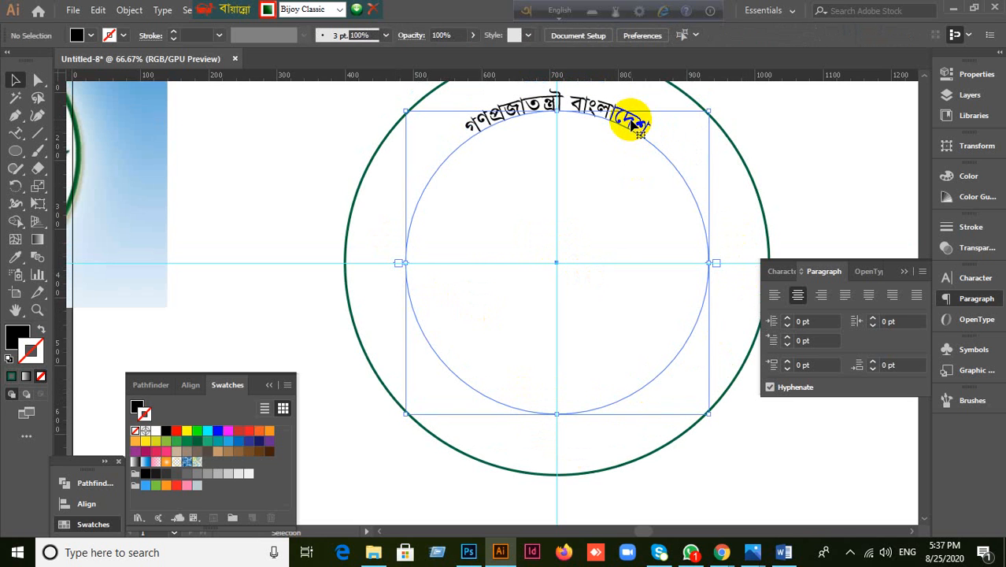
click(562, 100)
Step: Zoom in on the Bengali path text and nudge its centre bracket downward
scroll(562, 100, up, 2)
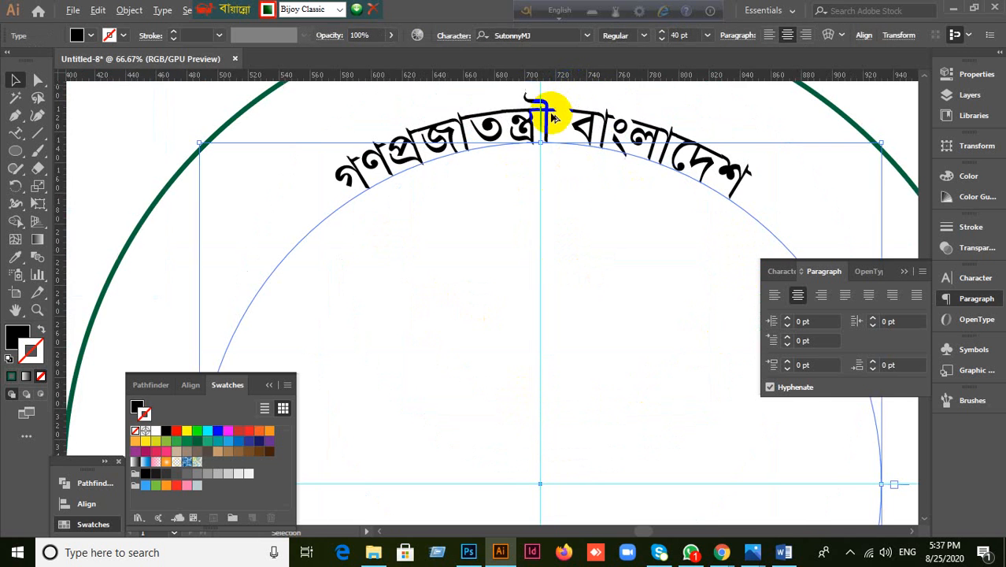
scroll(551, 116, up, 5)
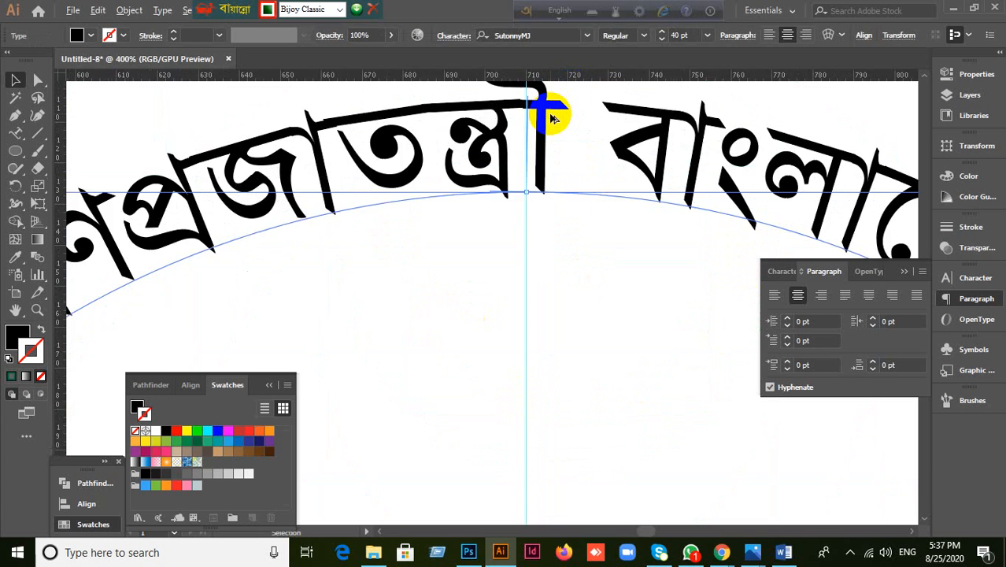
scroll(552, 118, up, 5)
scroll(553, 118, down, 3)
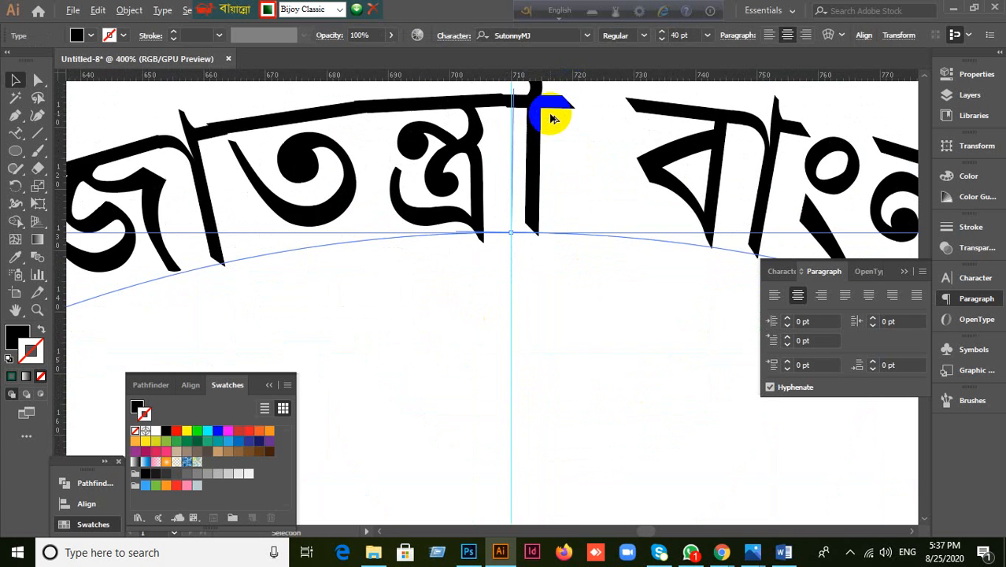
scroll(552, 118, down, 5)
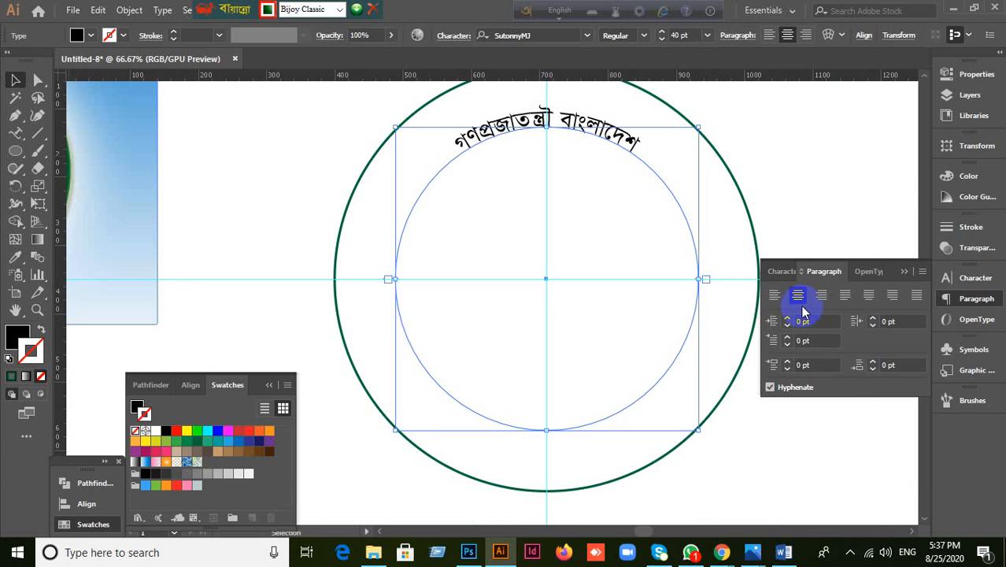
scroll(549, 128, up, 5)
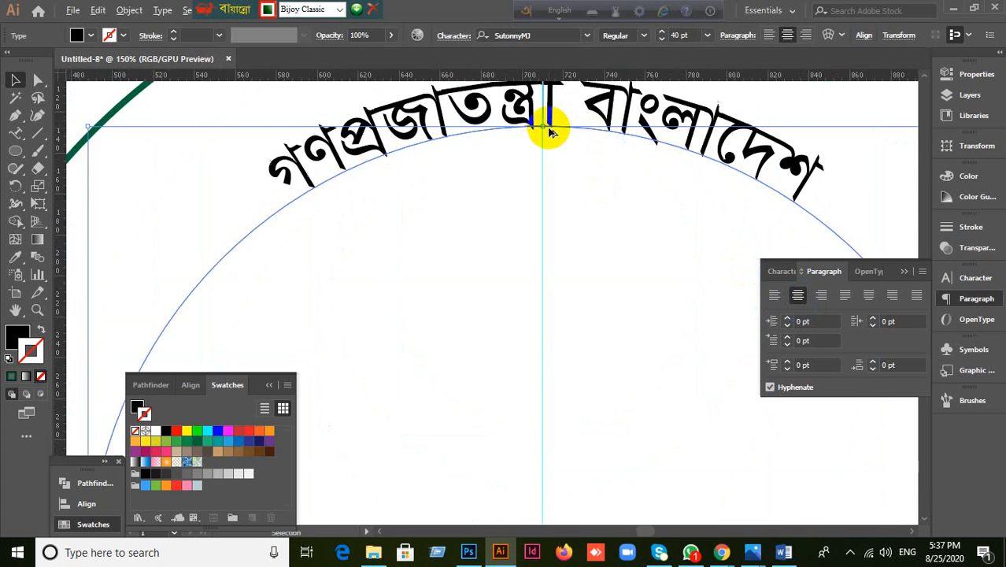
scroll(551, 144, down, 2)
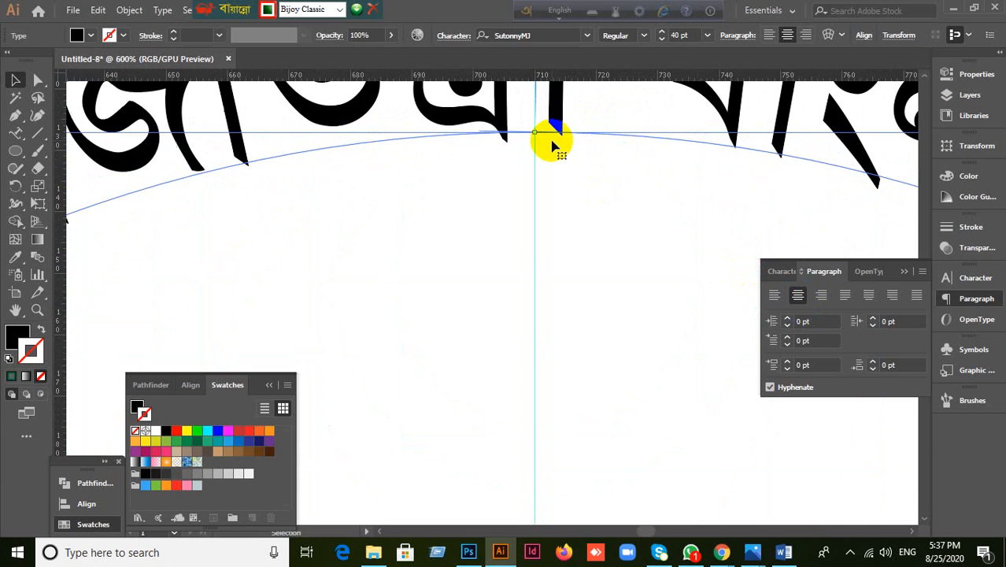
drag(551, 139, 539, 307)
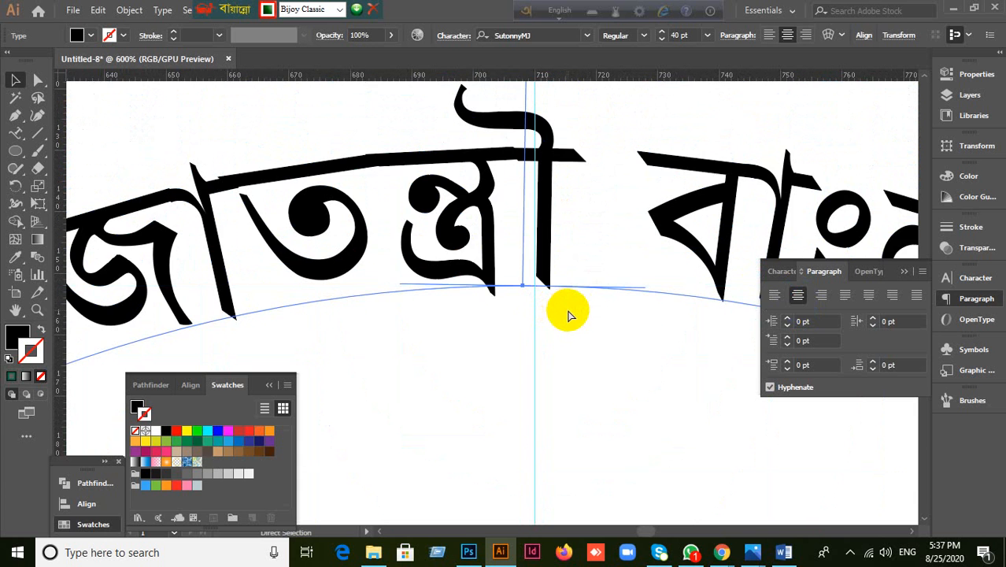
scroll(563, 315, down, 3)
scroll(569, 300, up, 3)
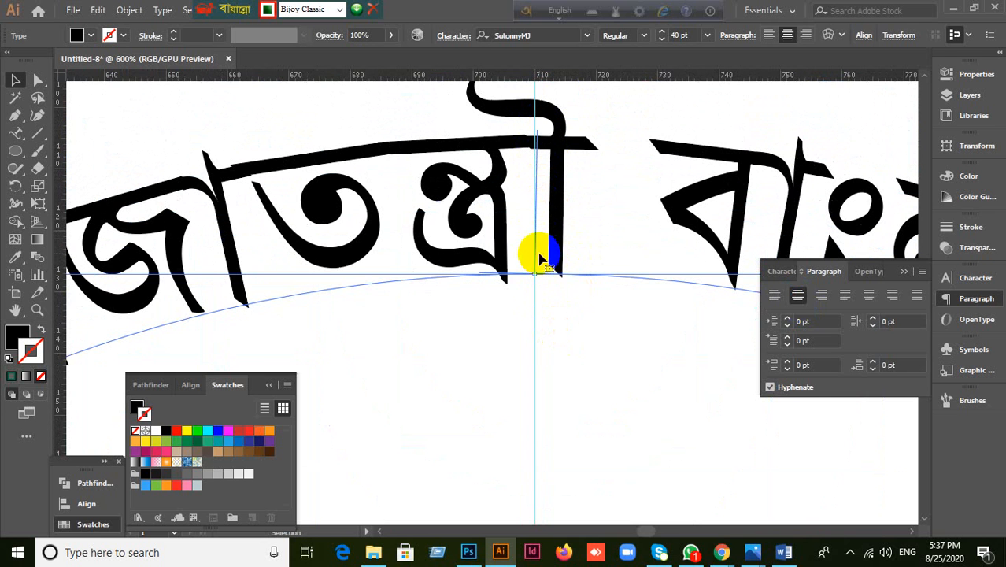
scroll(574, 366, down, 6)
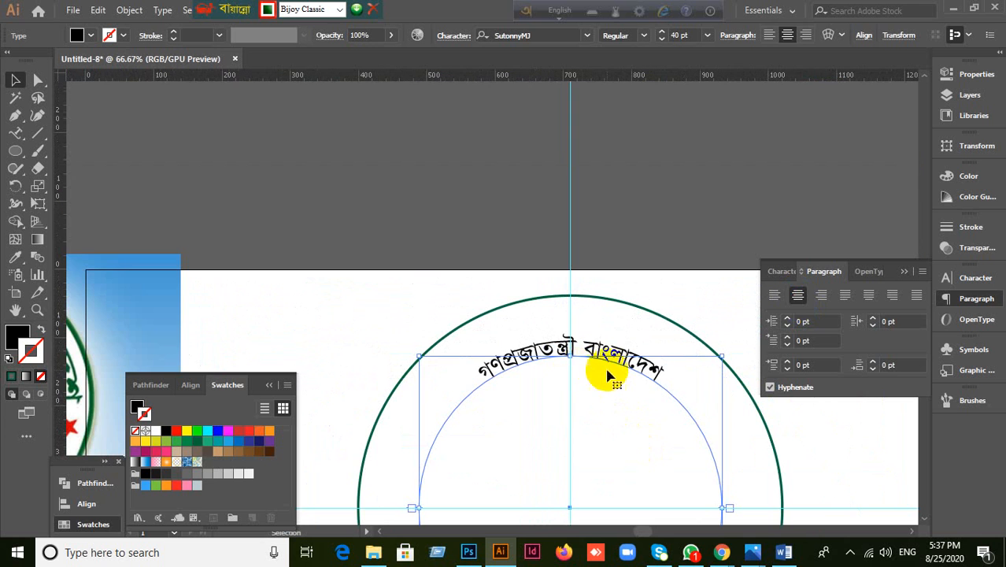
Step: Centre-align the path text and drag it down the inner circle's left side
click(797, 299)
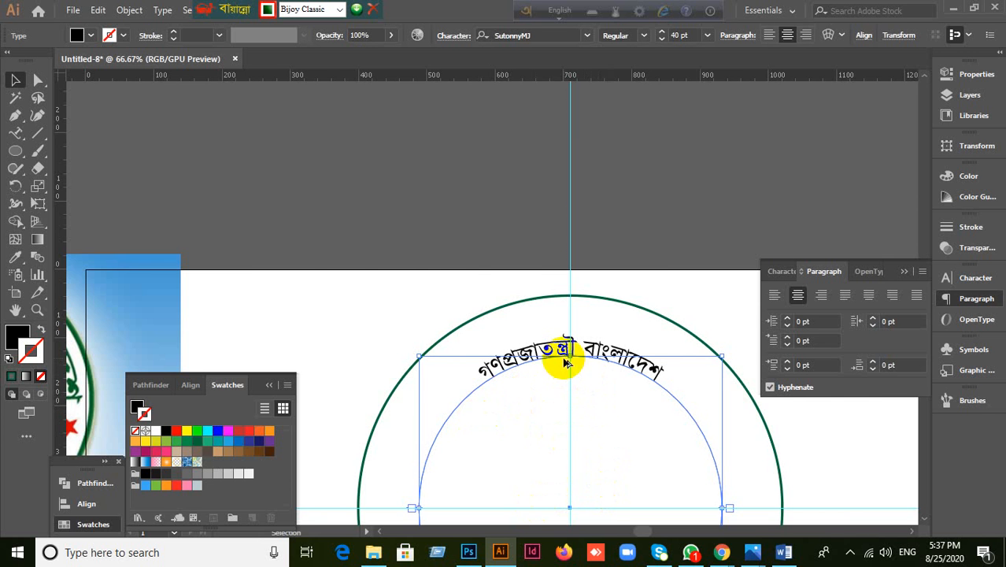
scroll(561, 362, up, 3)
scroll(633, 264, up, 4)
scroll(635, 271, down, 2)
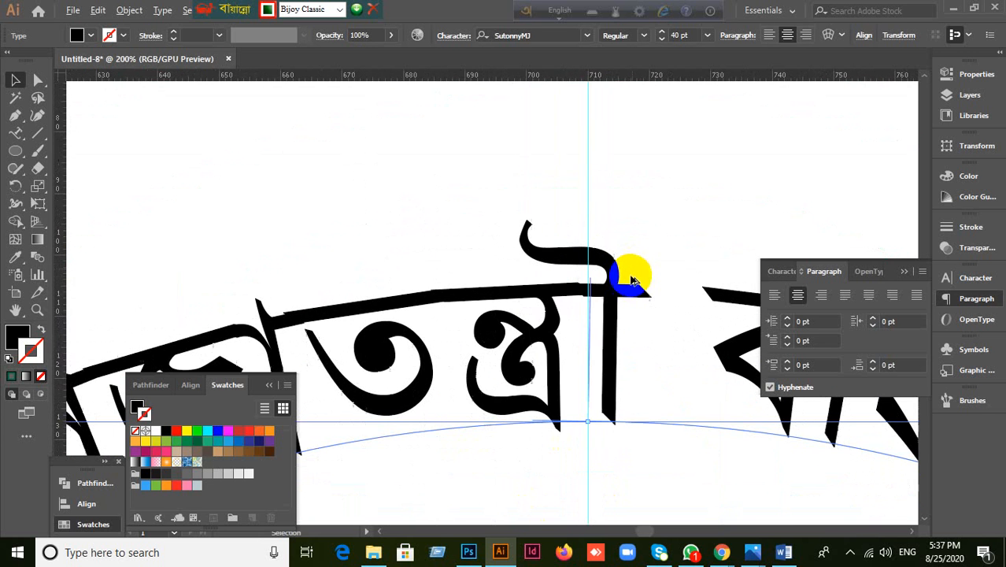
drag(595, 305, 591, 442)
scroll(600, 457, down, 12)
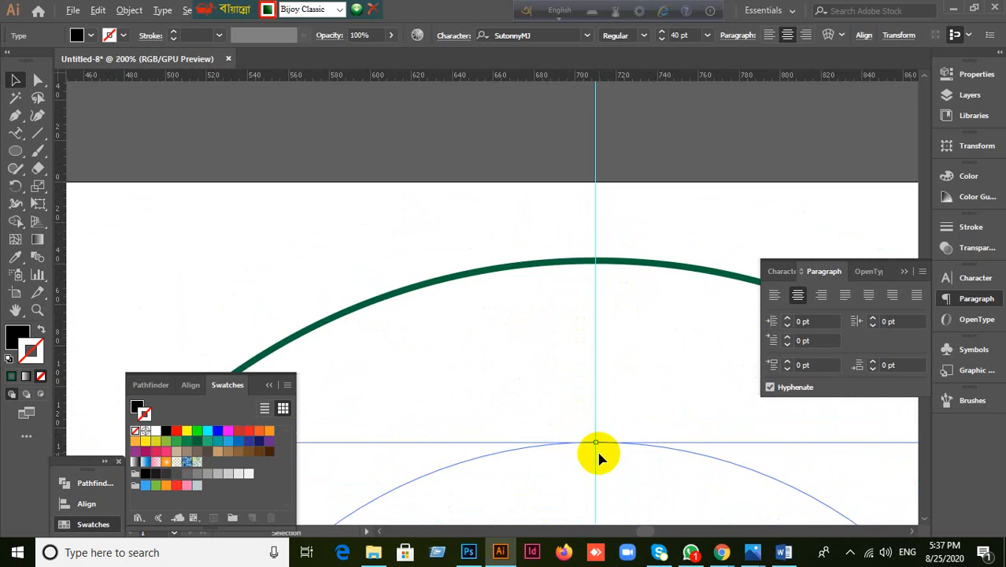
scroll(610, 498, up, 5)
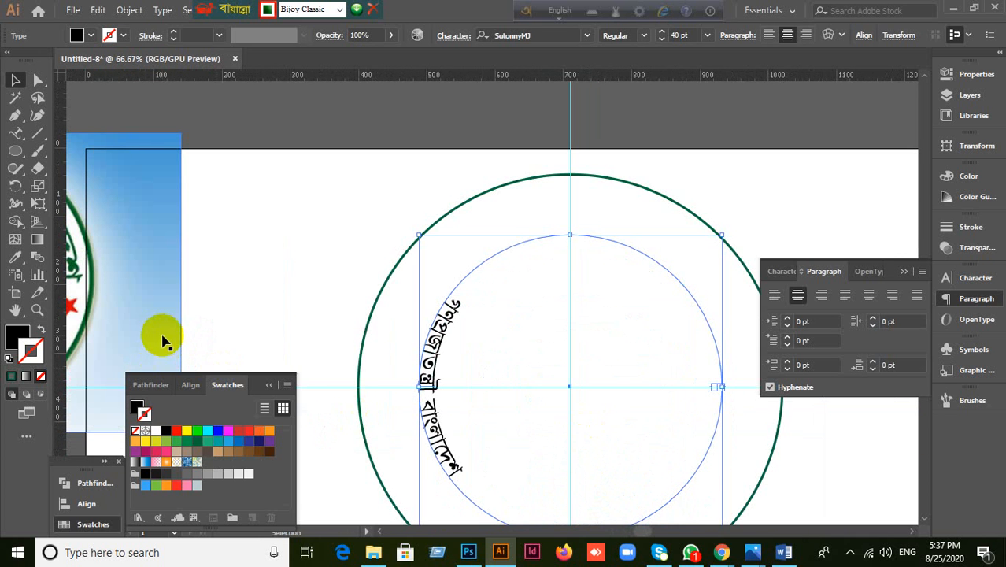
key(ctrl+z)
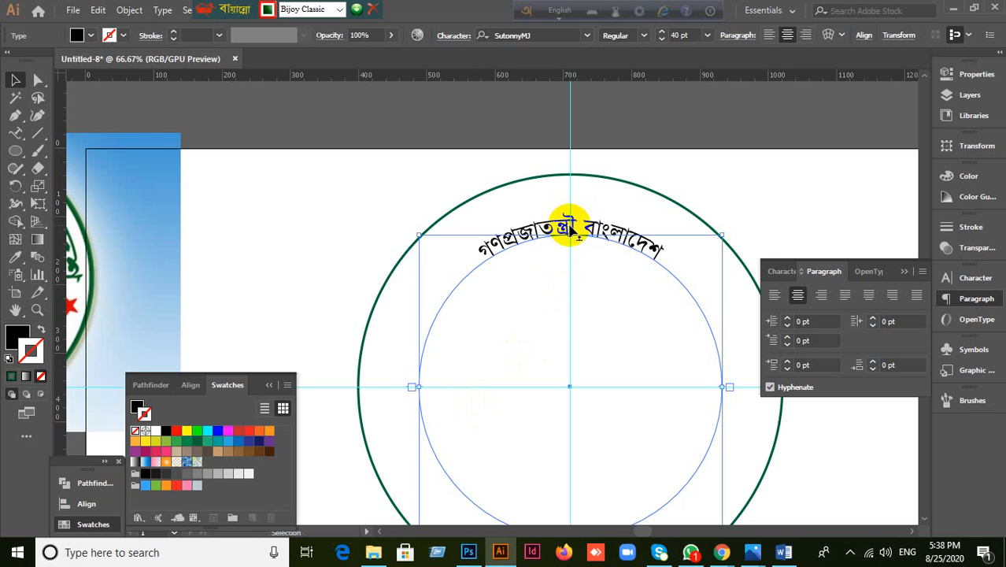
scroll(576, 234, up, 1)
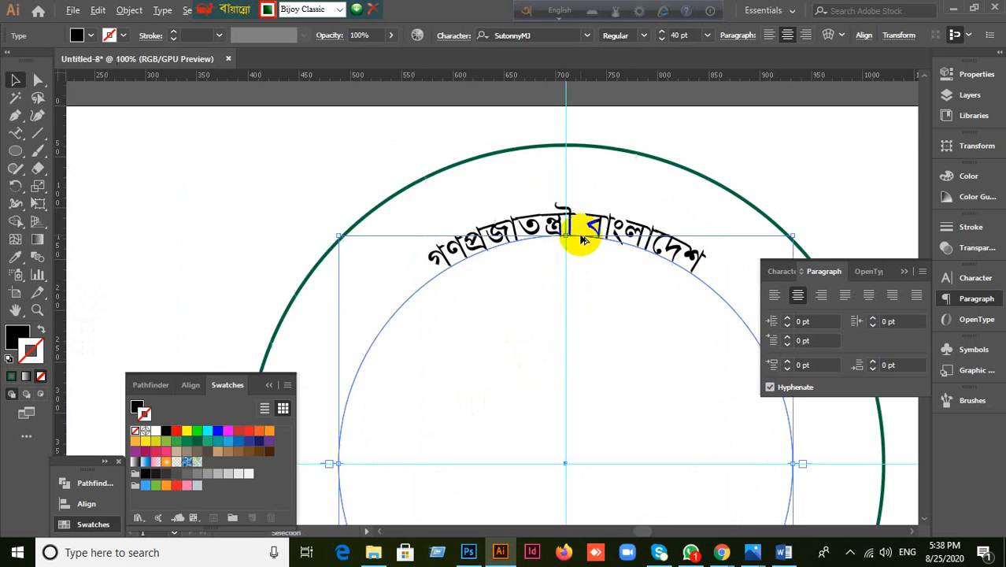
scroll(578, 236, up, 5)
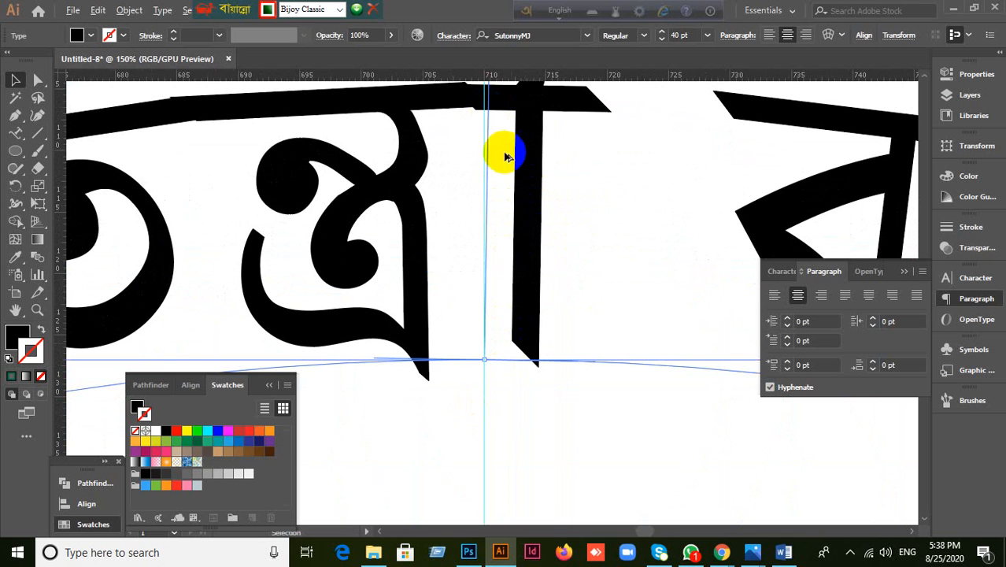
scroll(508, 156, down, 5)
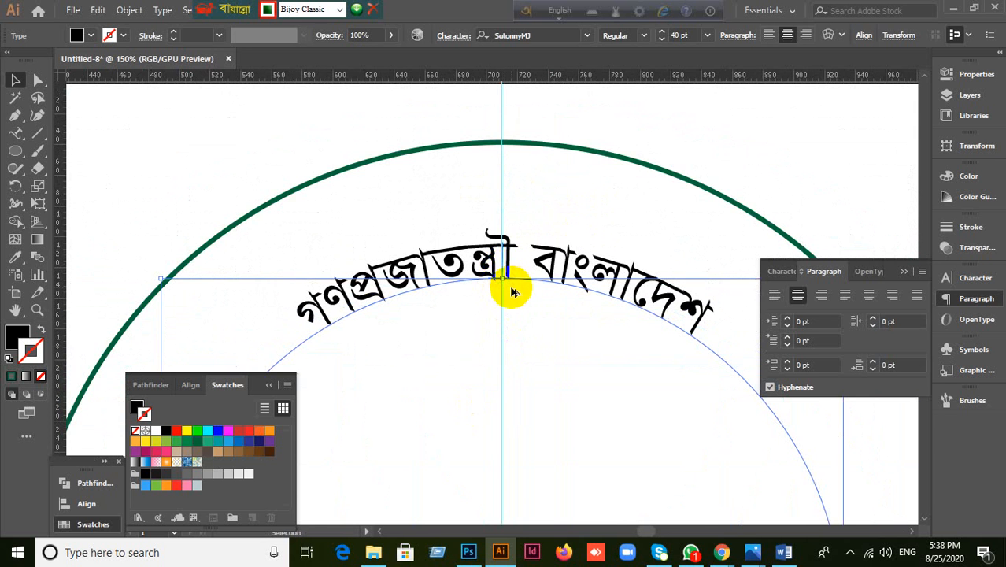
scroll(511, 292, down, 2)
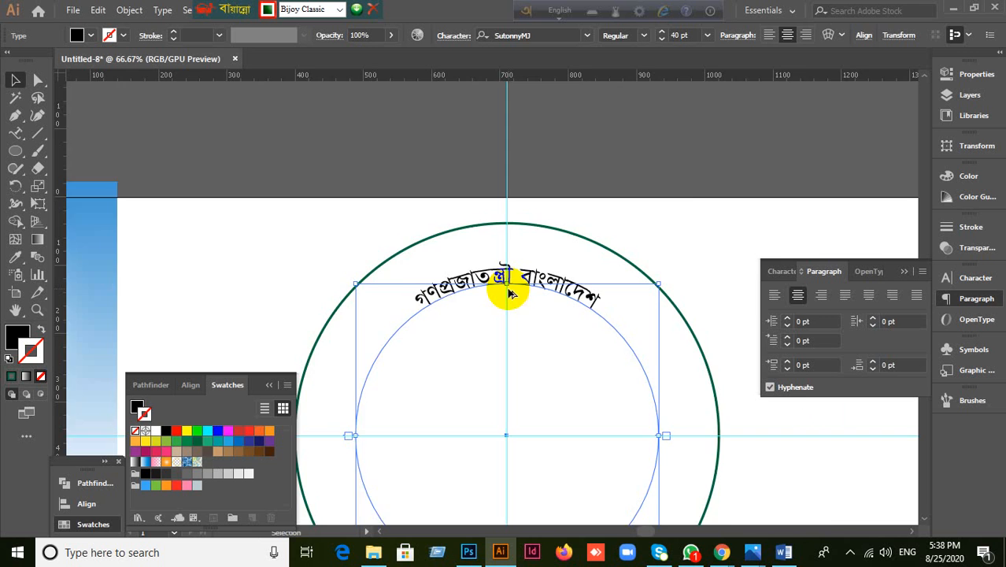
scroll(506, 277, up, 2)
drag(509, 269, 512, 326)
scroll(510, 342, down, 5)
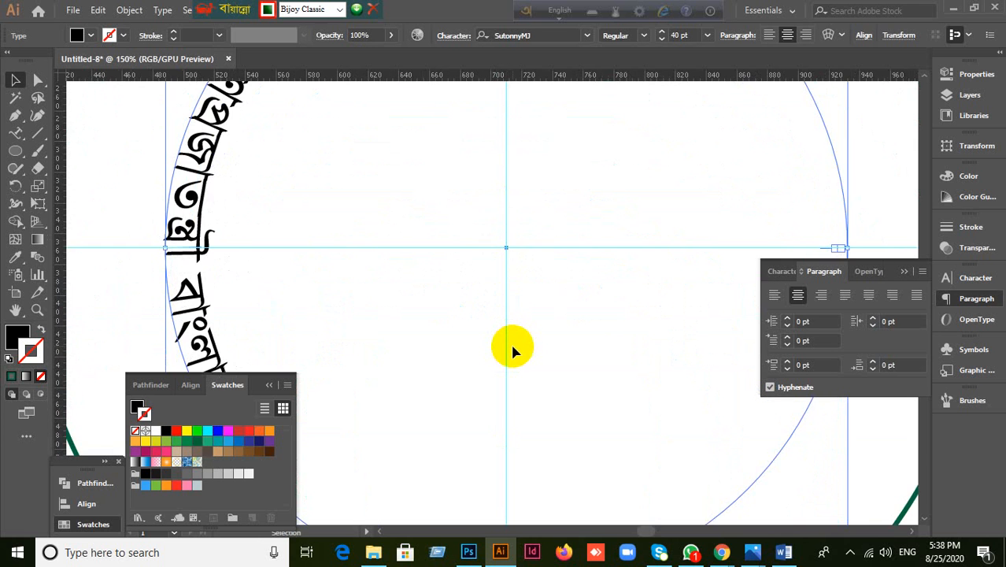
scroll(512, 346, down, 2)
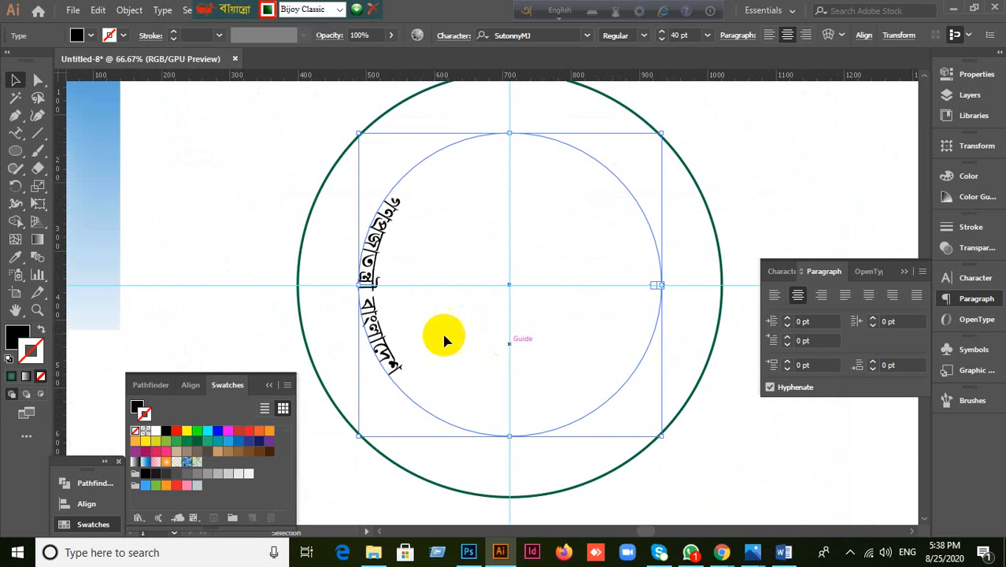
drag(368, 317, 372, 345)
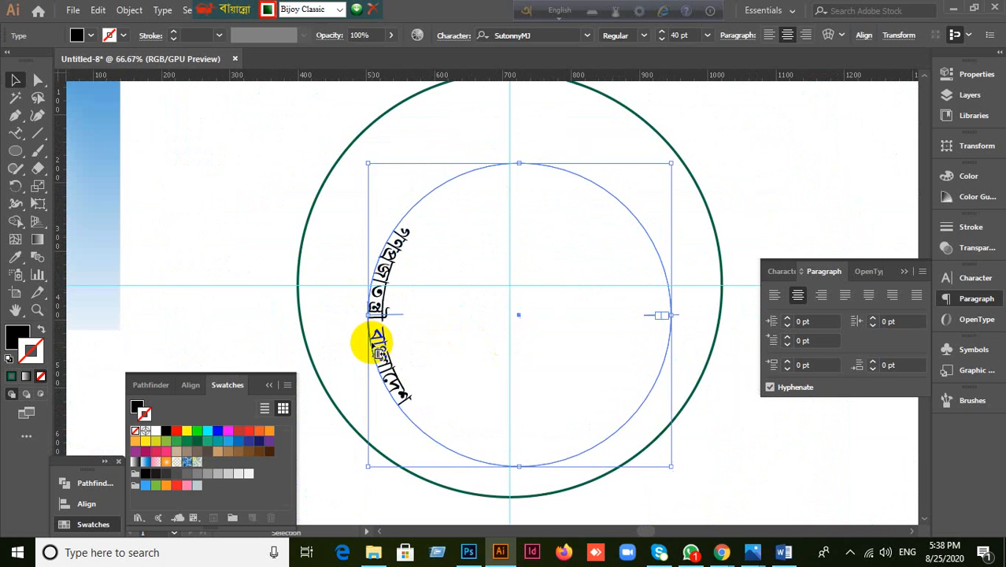
key(ctrl+z)
key(ctrl+z)
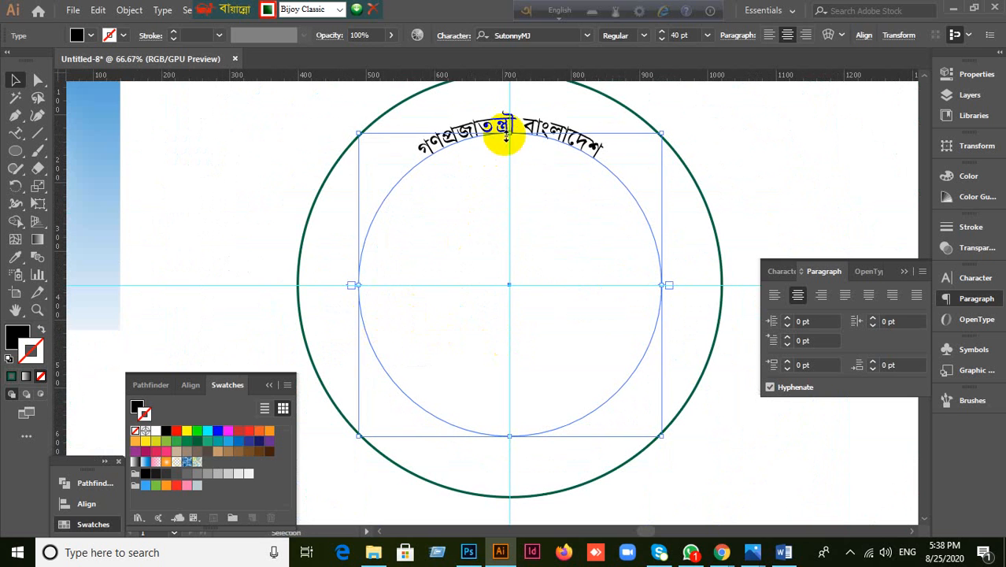
drag(510, 126, 511, 407)
Step: Scale a concentric copy of the outer green circle down to about 503 px wide
click(432, 439)
key(ctrl+z)
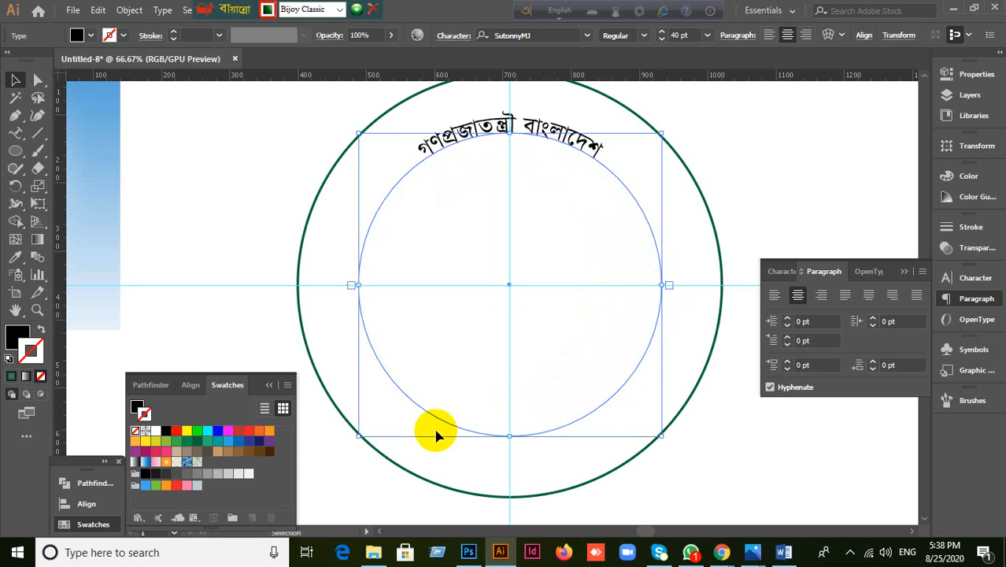
click(227, 198)
drag(241, 120, 326, 198)
key(x)
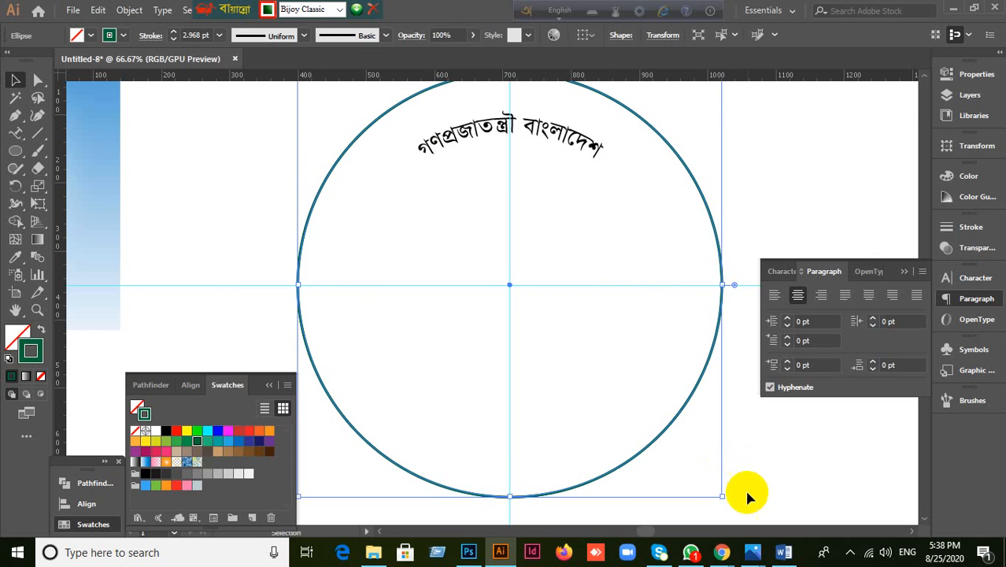
drag(723, 496, 696, 458)
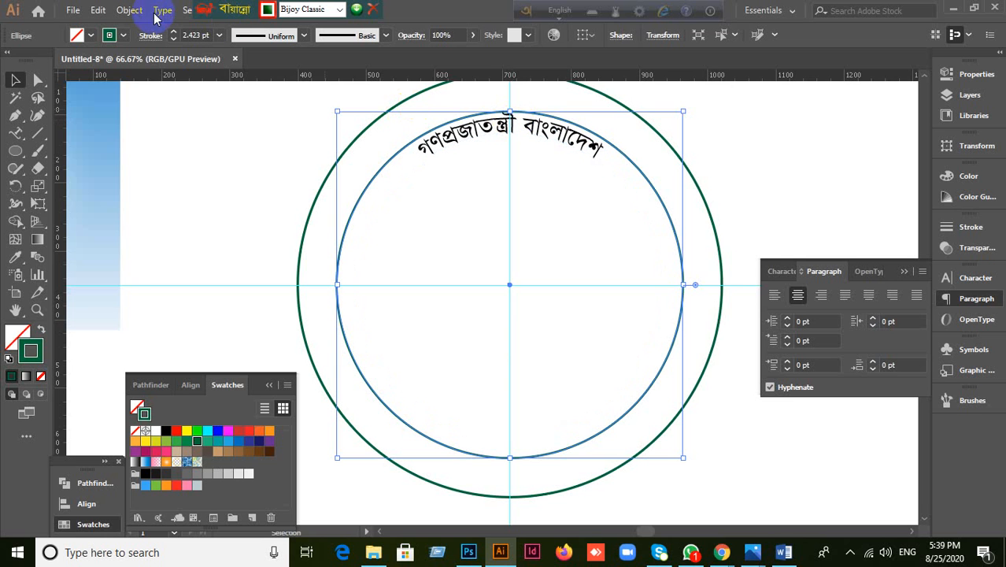
Step: Replace the placeholder path text on the inner circle with the Bangla word সরকার using Type on a Path
right_click(19, 140)
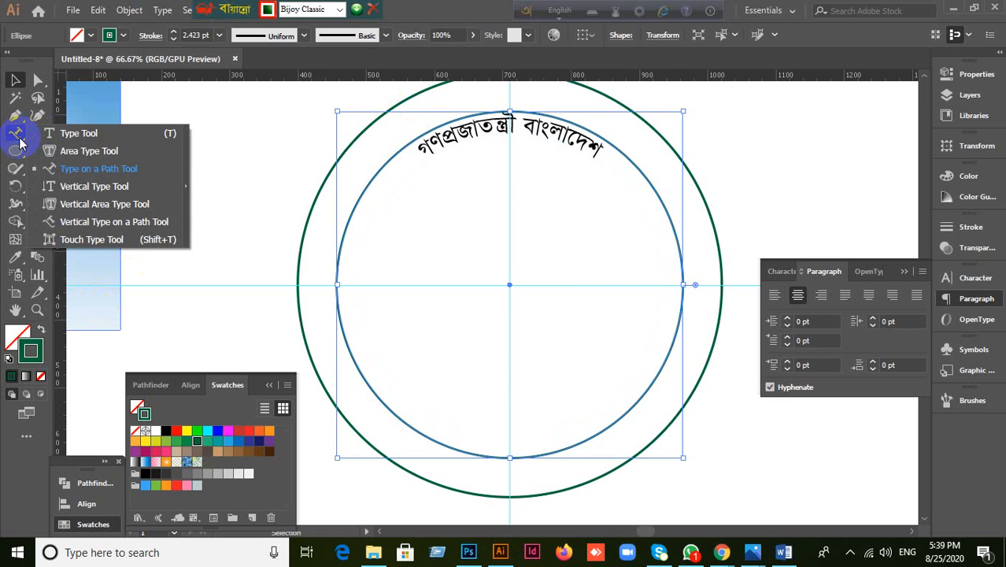
click(79, 173)
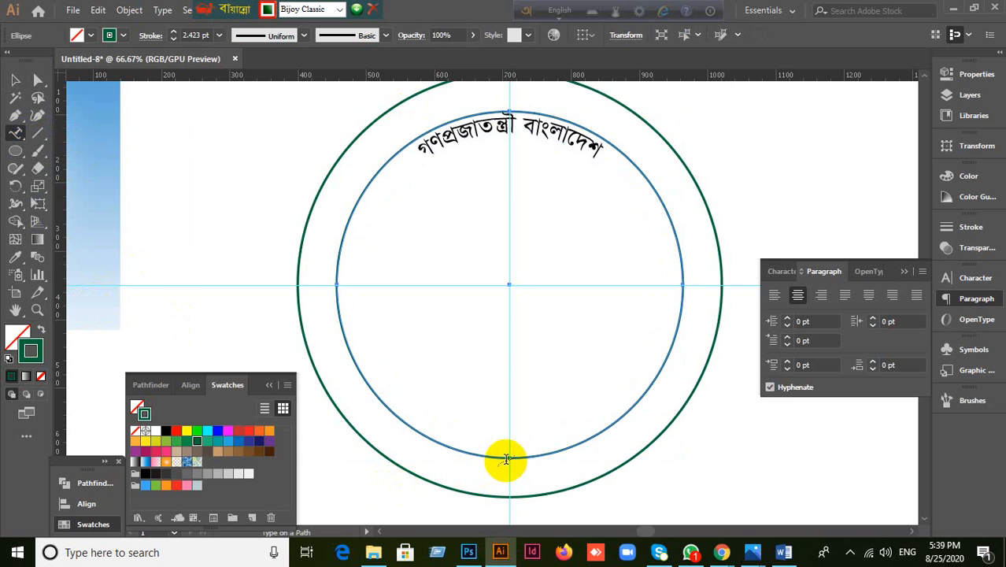
click(510, 455)
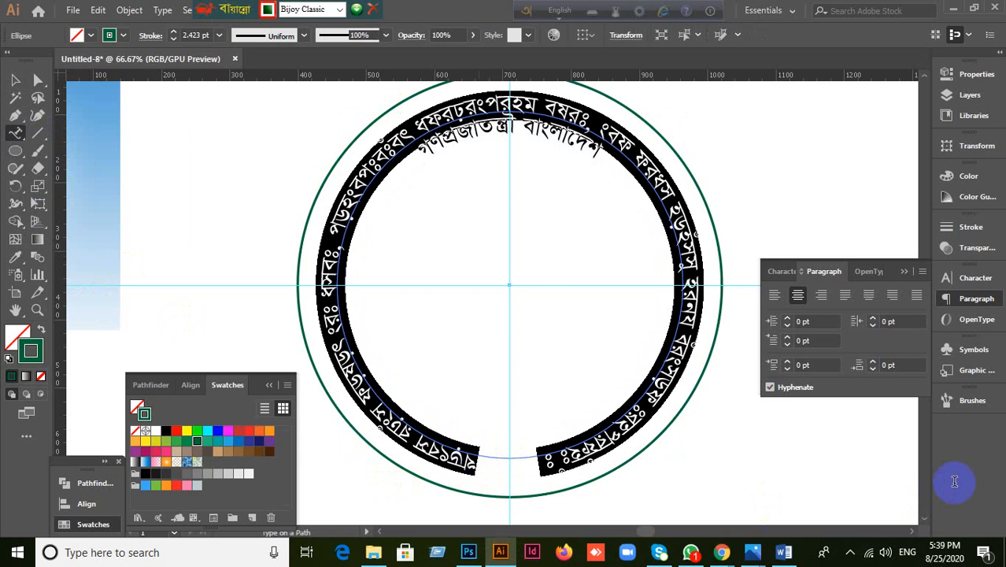
key(BackSpace)
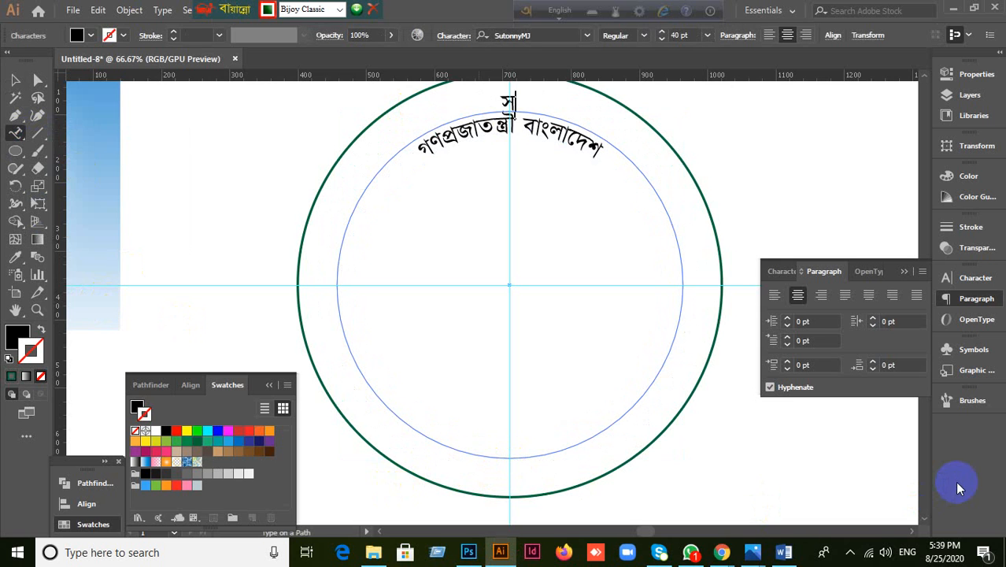
text(র)
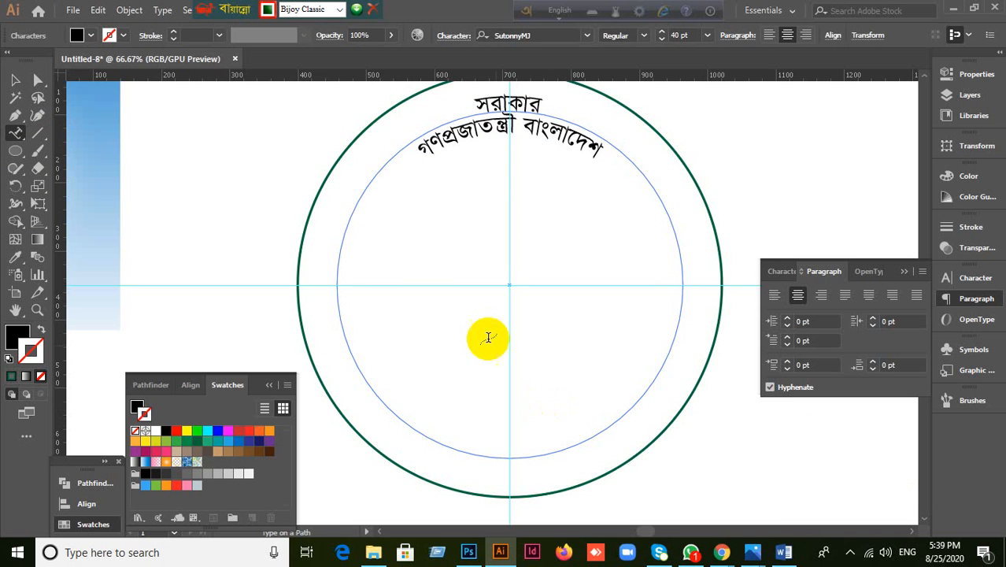
click(15, 79)
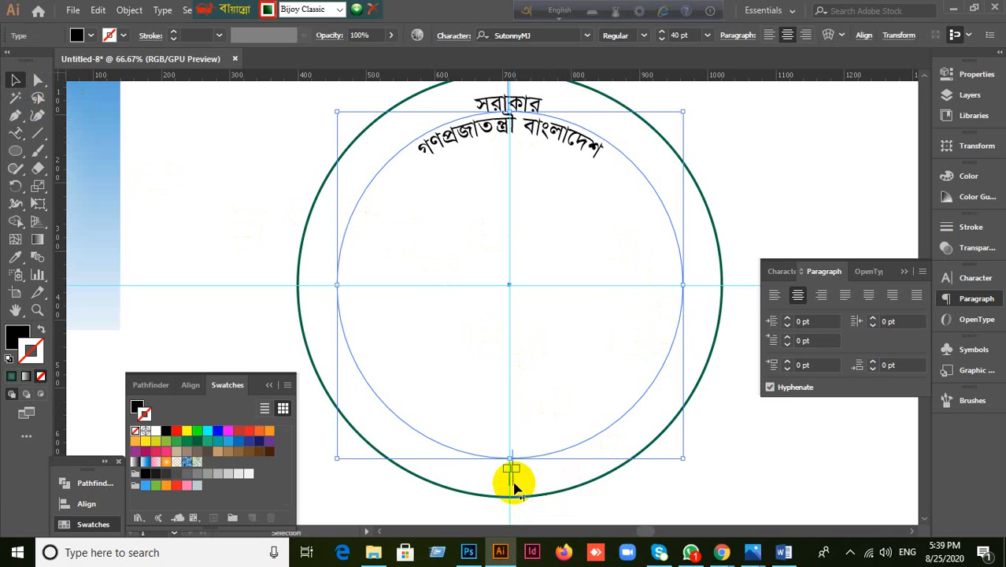
Step: Slide the সরাকার path text's brackets along the circle toward its right side
drag(513, 487, 691, 295)
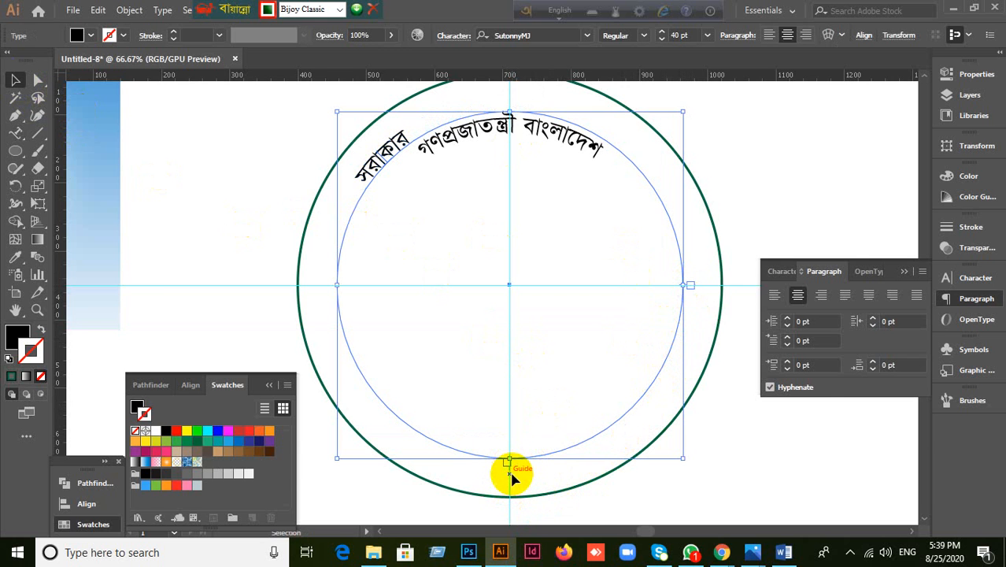
scroll(513, 466, up, 2)
scroll(505, 447, up, 4)
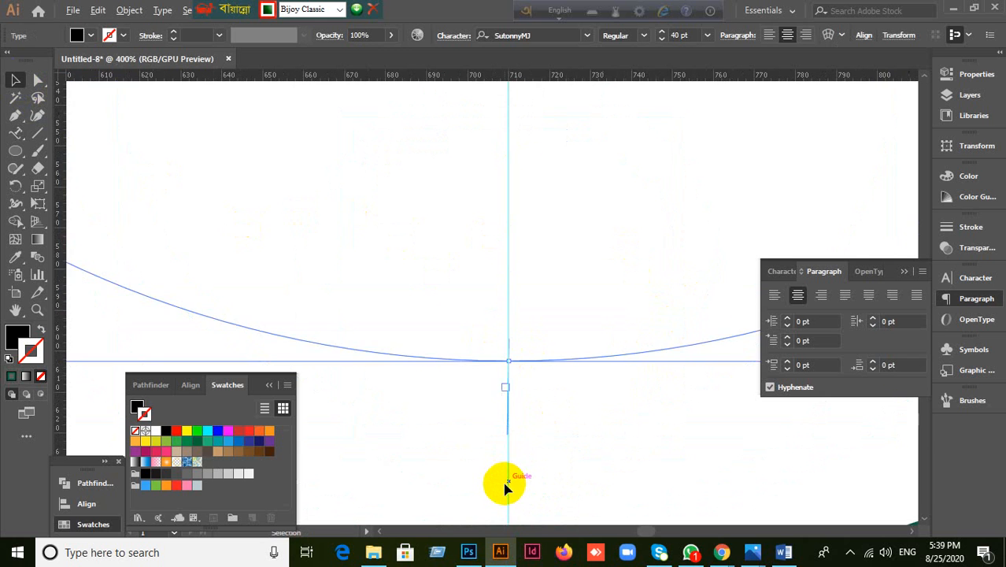
drag(511, 414, 407, 411)
scroll(456, 431, down, 4)
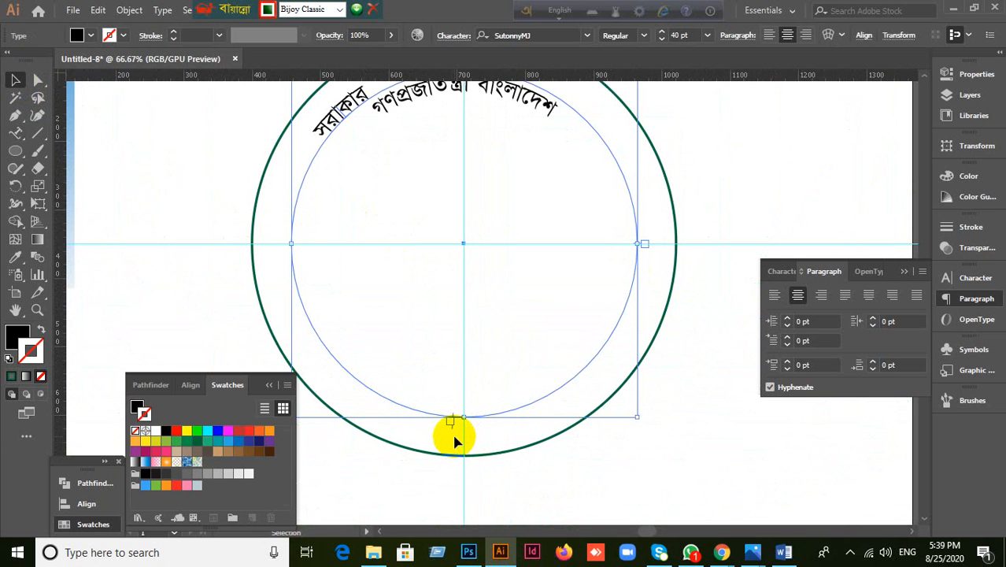
drag(451, 423, 284, 245)
scroll(469, 281, up, 1)
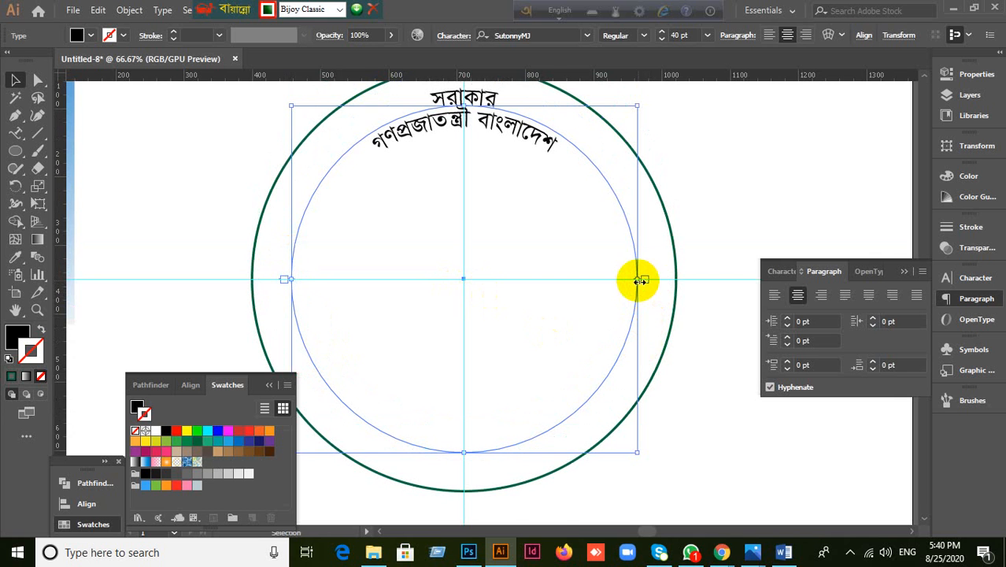
scroll(658, 291, up, 2)
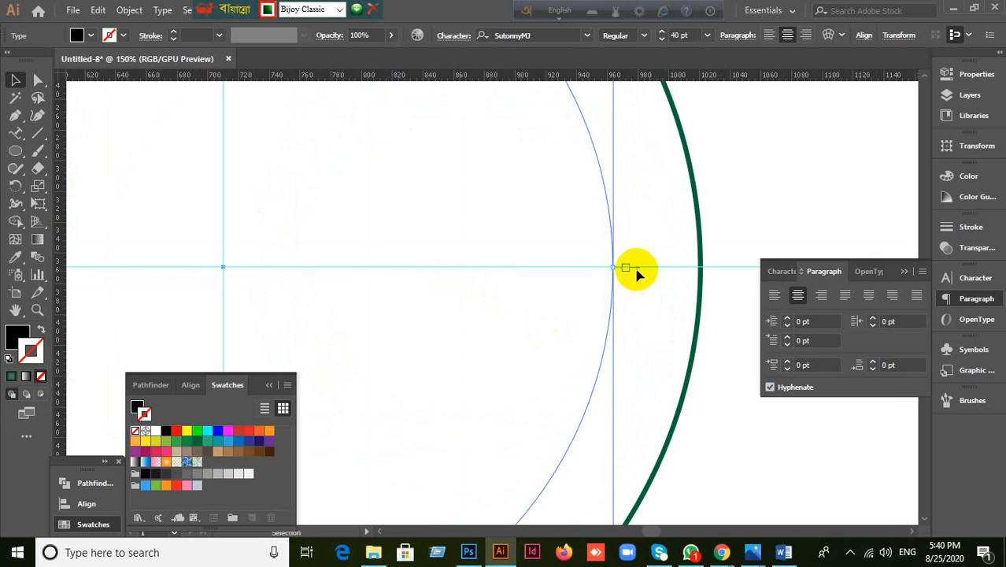
drag(635, 267, 529, 482)
scroll(606, 360, down, 3)
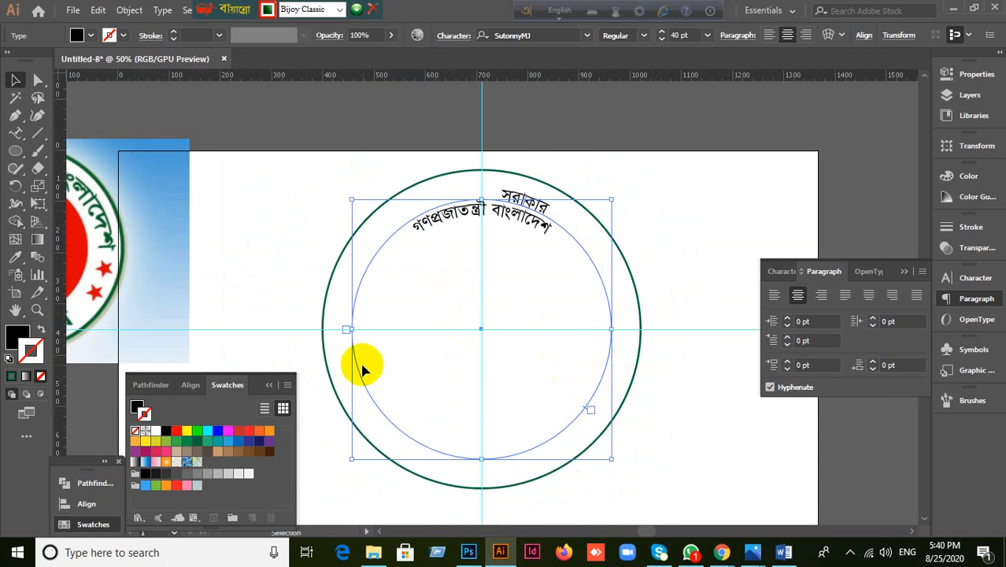
scroll(366, 358, up, 1)
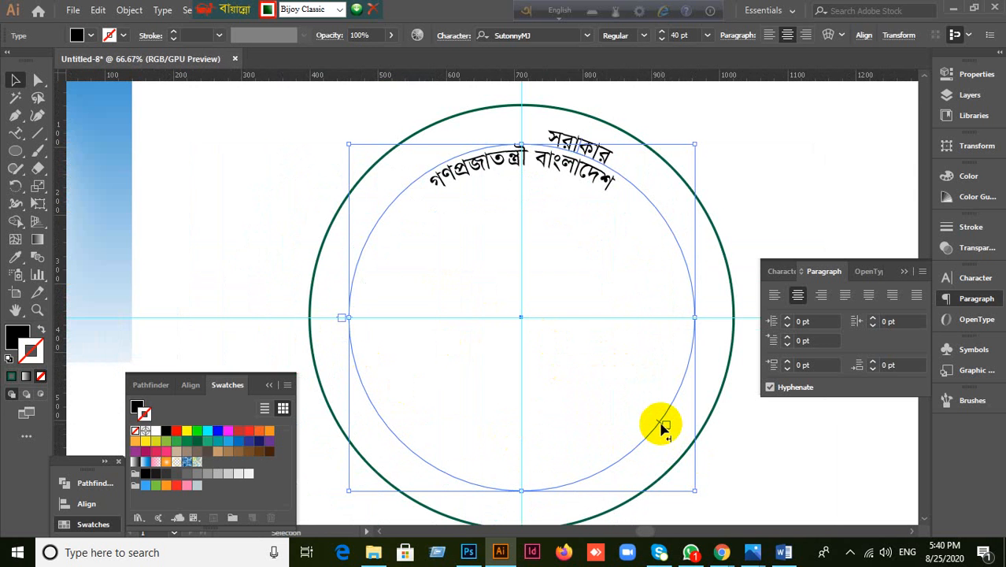
drag(661, 427, 358, 381)
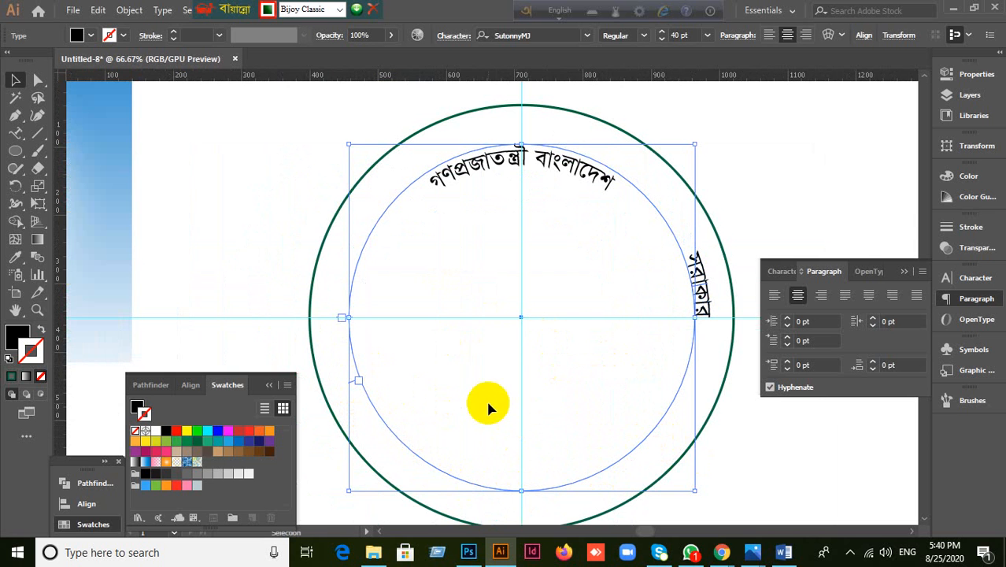
Step: Reselect the সরাকার text and drag it round until it sits centred at the circle's bottom
click(337, 321)
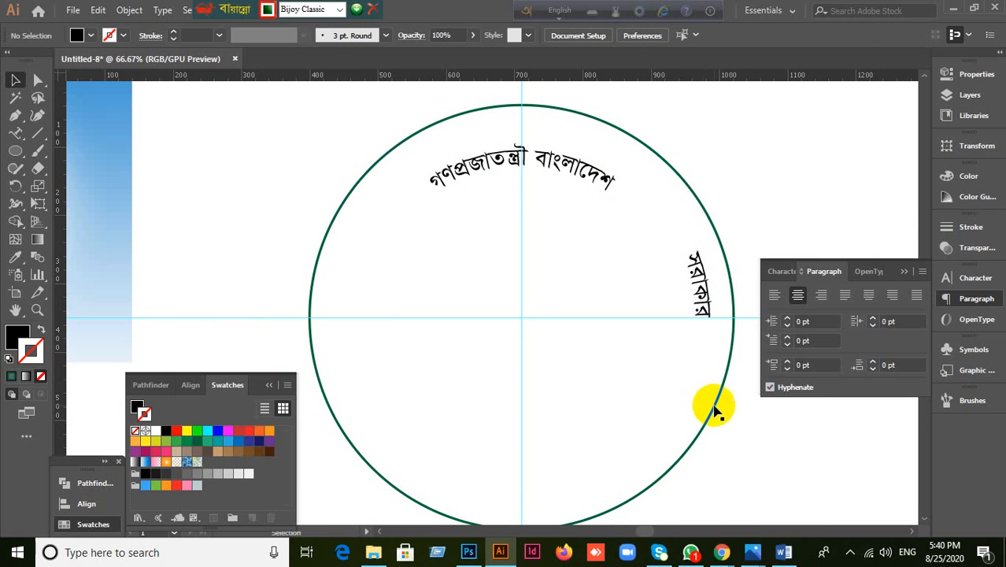
click(635, 422)
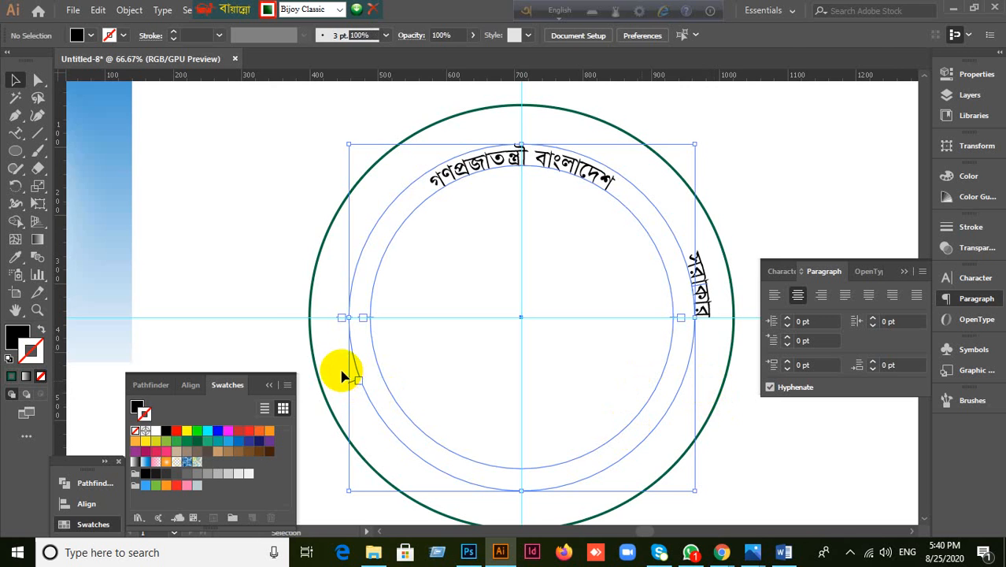
scroll(343, 376, up, 3)
click(196, 313)
scroll(587, 370, down, 3)
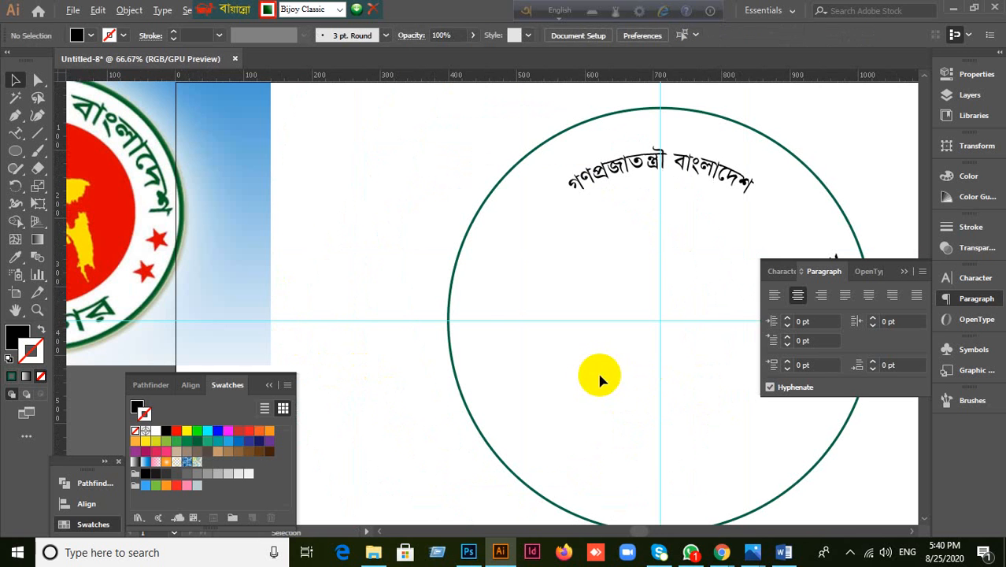
click(613, 384)
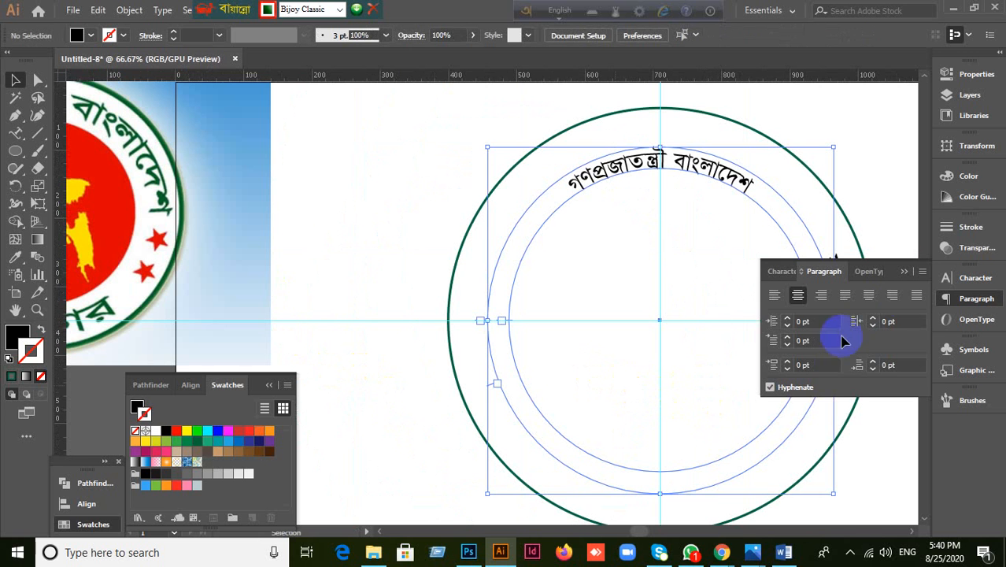
click(904, 271)
click(861, 291)
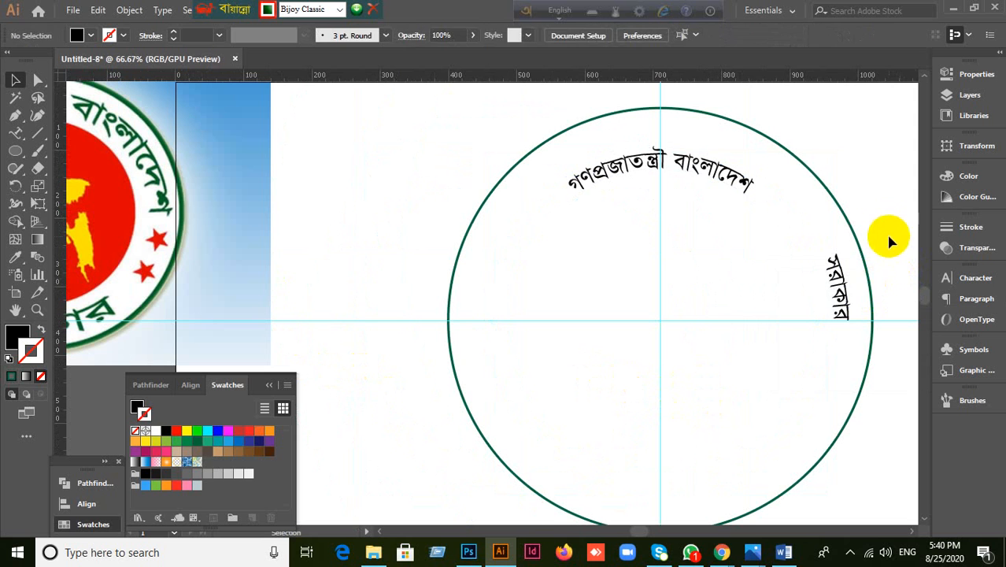
click(844, 301)
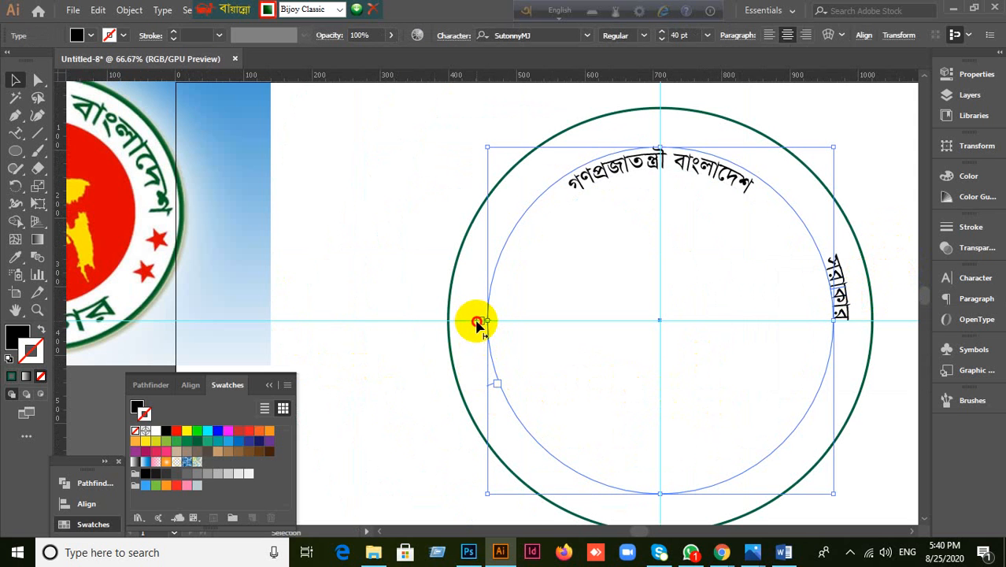
drag(477, 323, 826, 341)
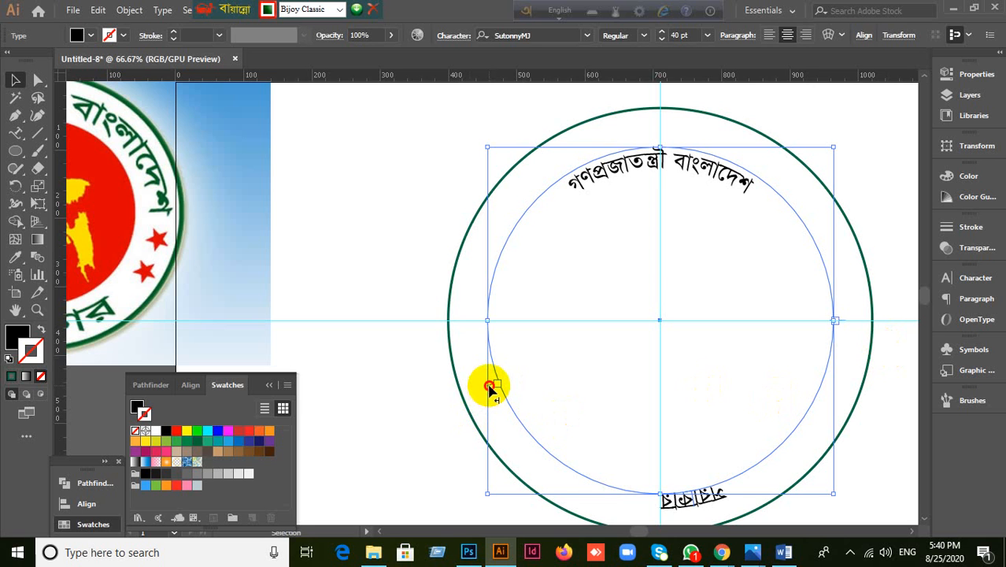
drag(490, 388, 474, 324)
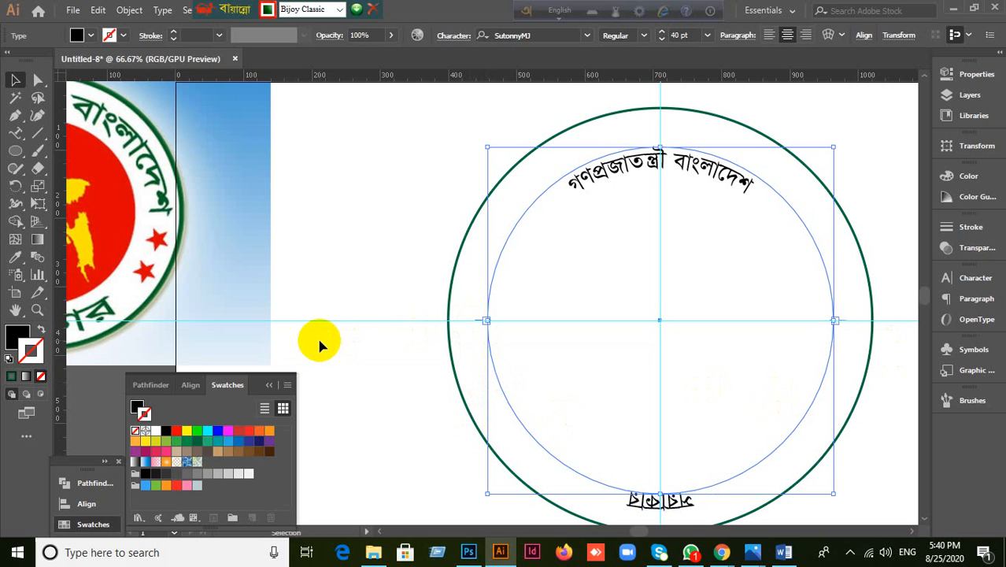
Step: Flip the bottom সরাকার text across the path so it reads upright inside the circle
click(700, 473)
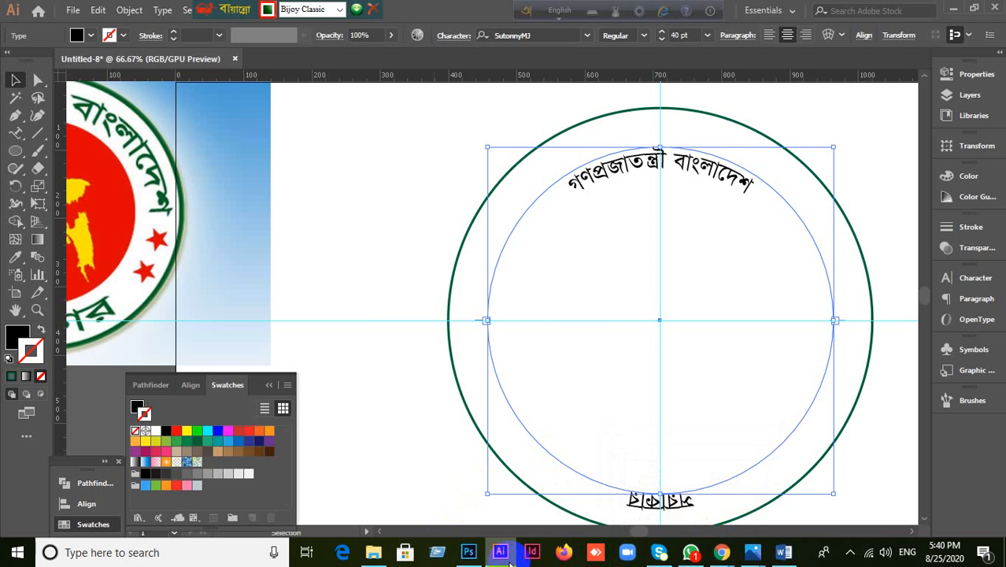
scroll(665, 464, down, 2)
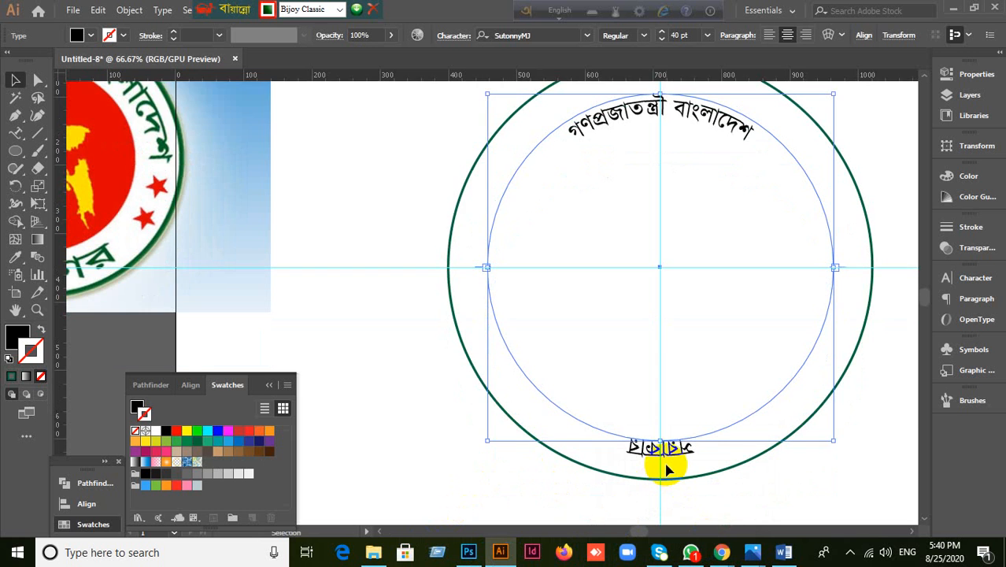
scroll(665, 470, up, 6)
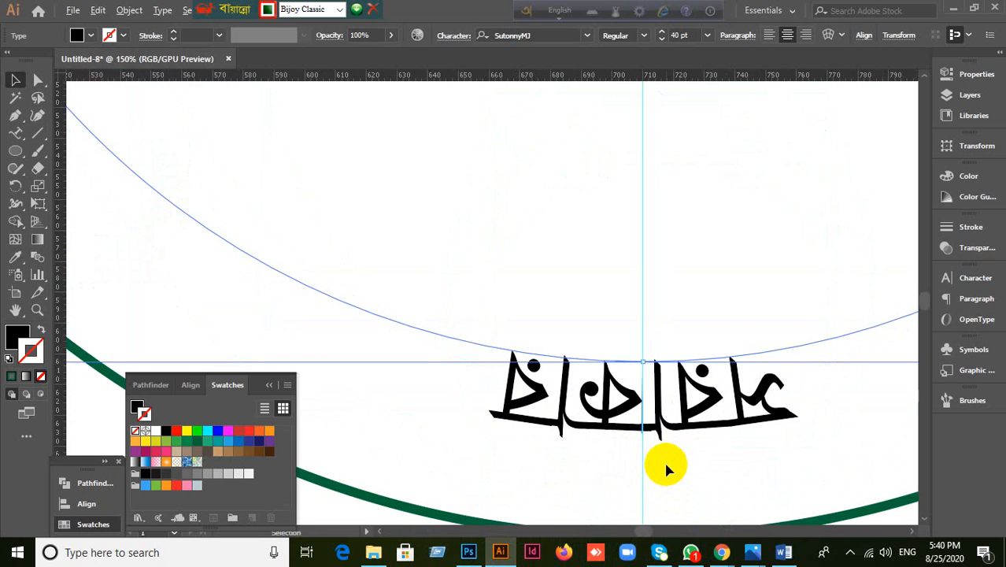
scroll(641, 429, up, 8)
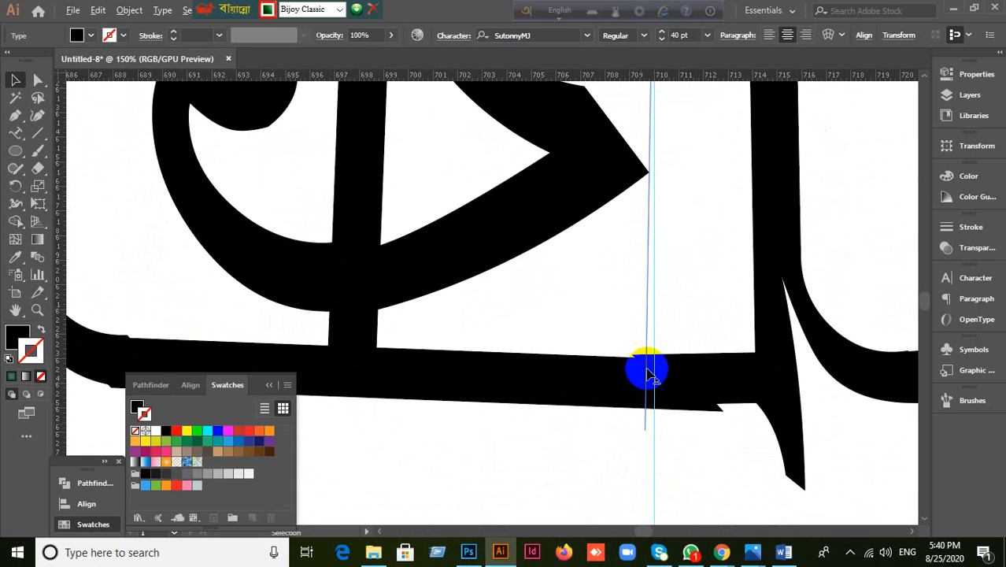
scroll(629, 267, up, 2)
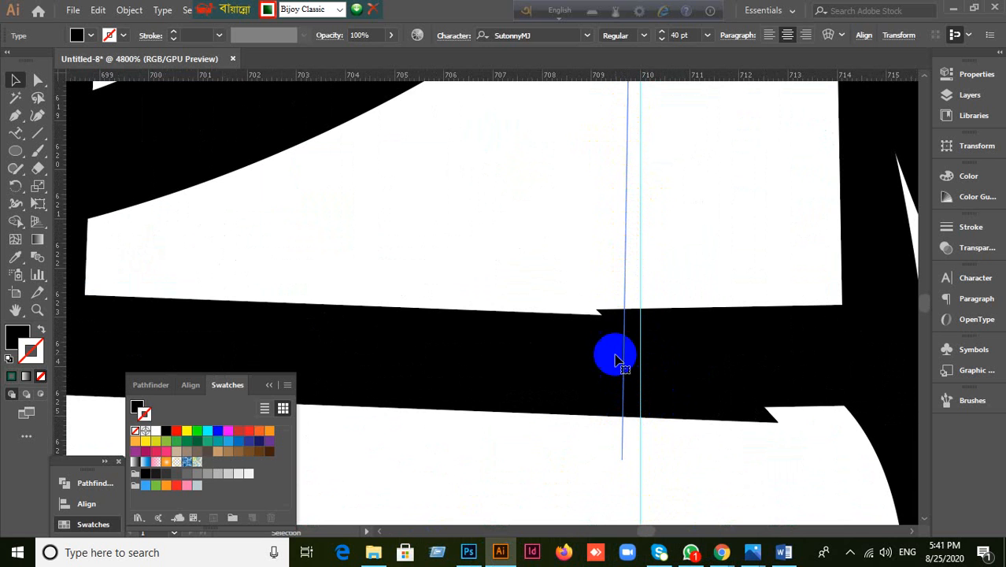
scroll(603, 453, down, 4)
scroll(606, 454, down, 1)
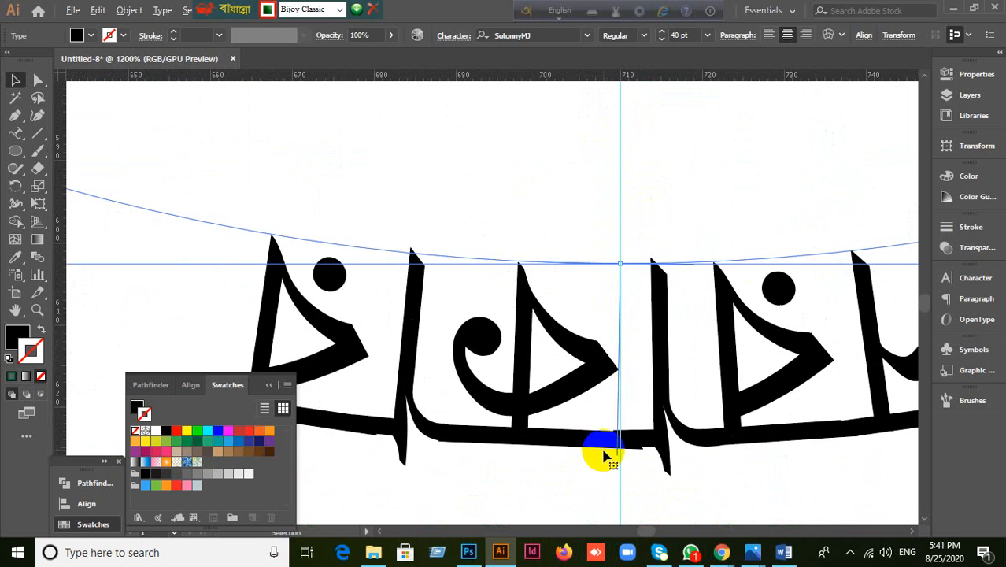
scroll(604, 456, down, 4)
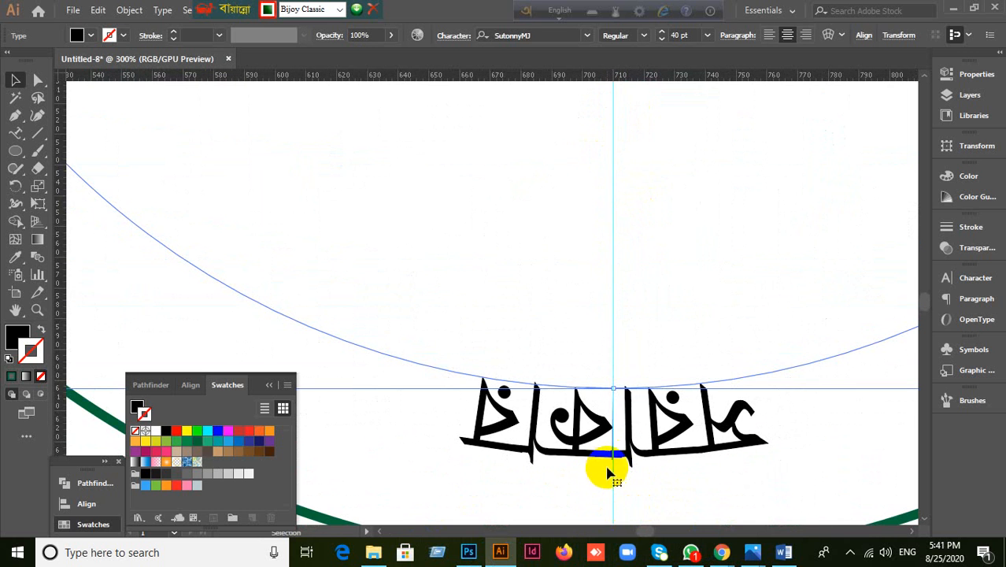
drag(613, 448, 609, 370)
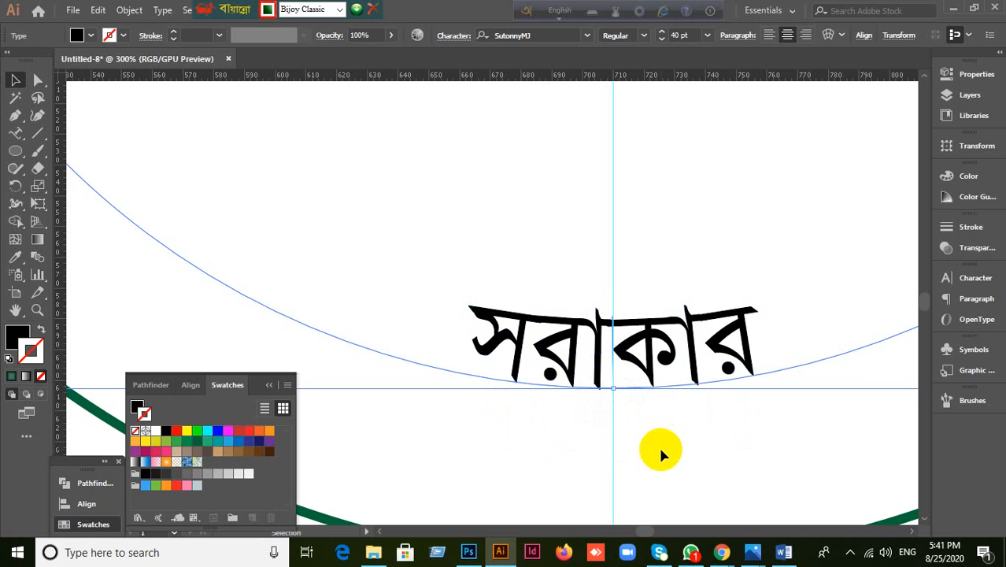
scroll(658, 444, down, 4)
scroll(660, 454, down, 1)
scroll(656, 441, up, 3)
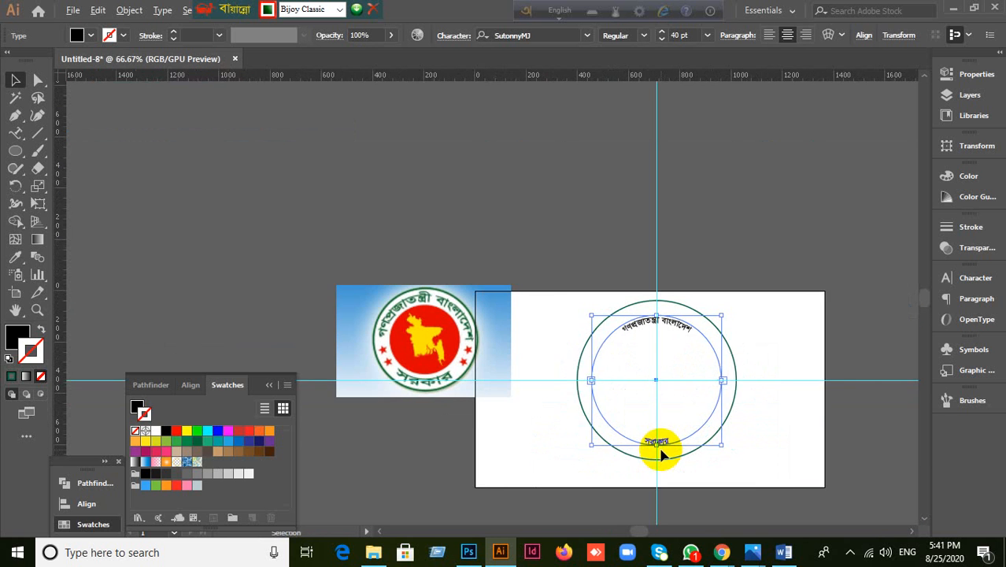
click(366, 435)
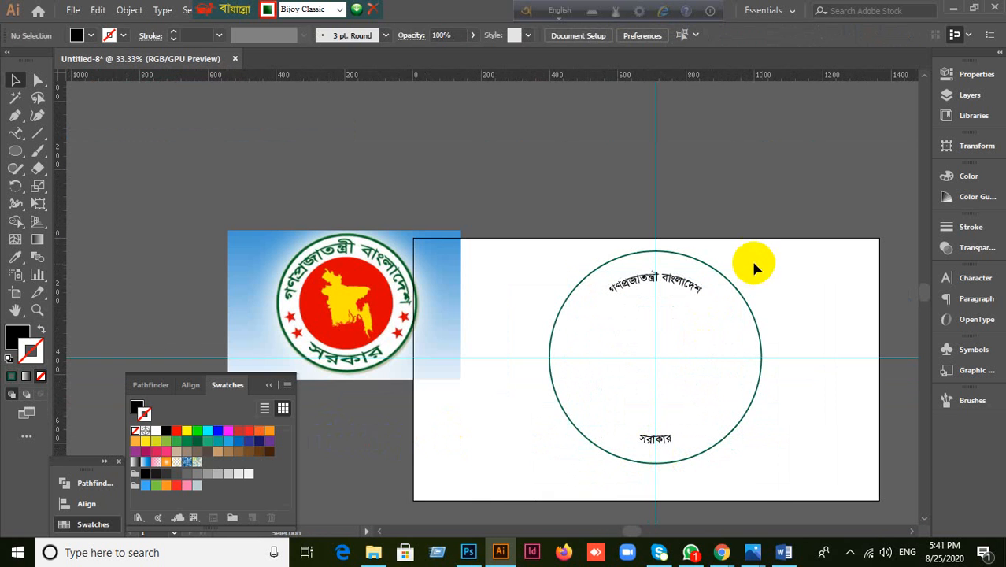
Step: Select the circle's path text and bring up its font size in the Character settings
click(689, 285)
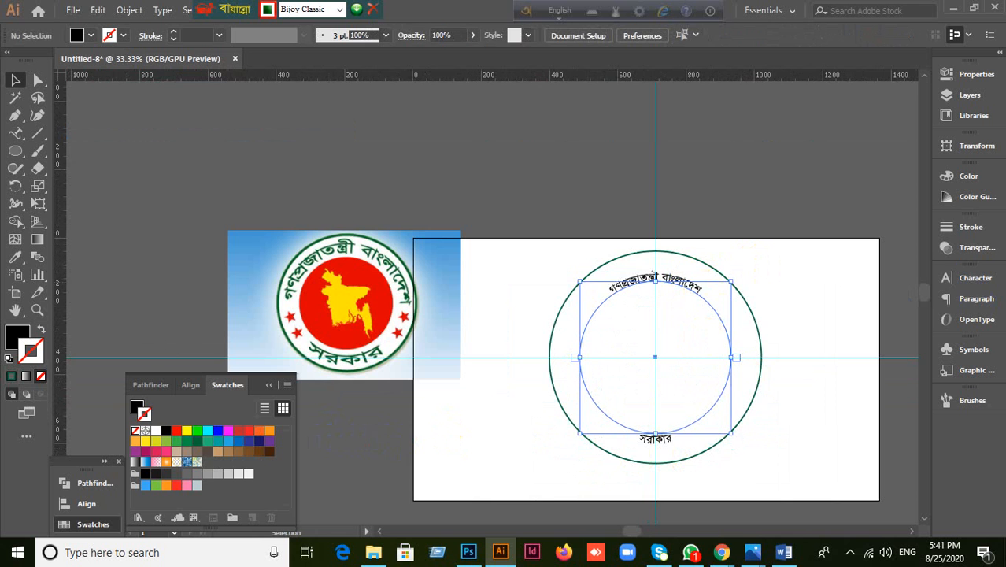
scroll(854, 347, up, 1)
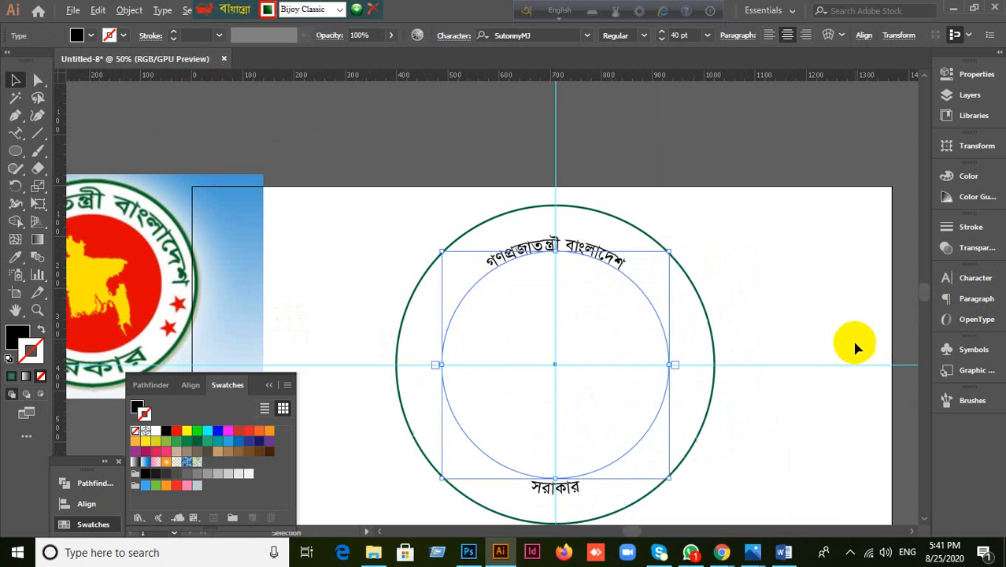
click(976, 280)
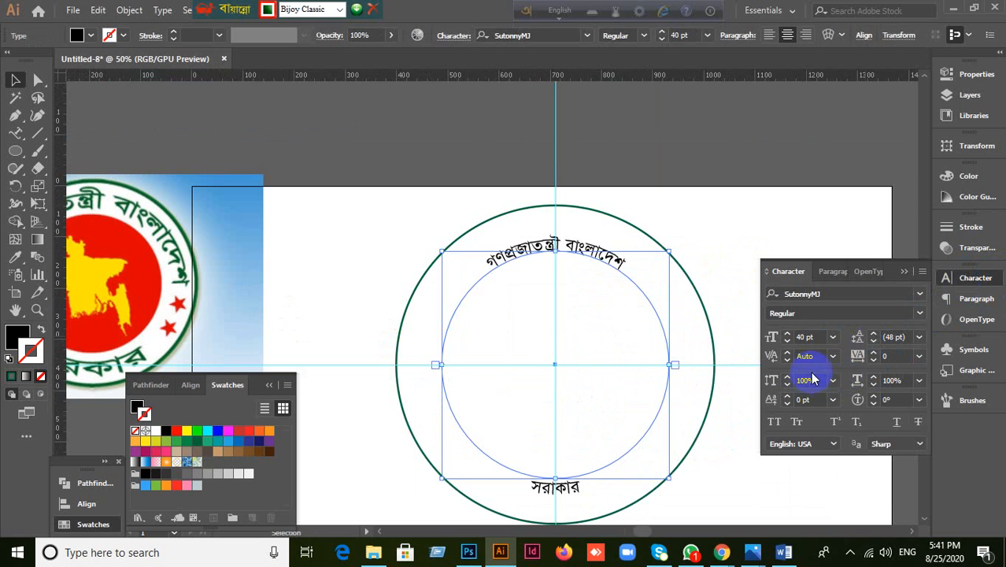
click(818, 338)
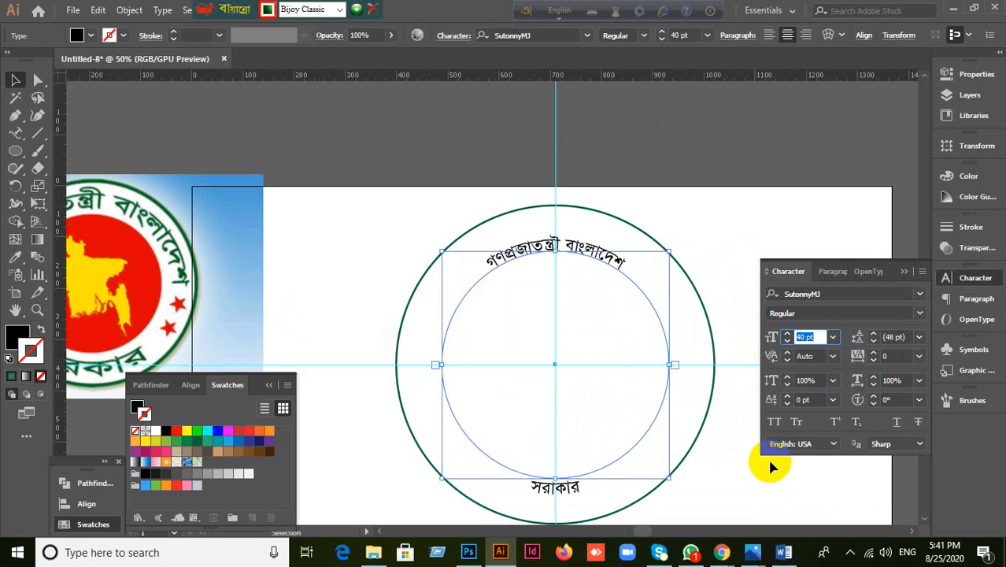
Step: Scale the ring and both arched texts down together and reposition them on the artboard
click(728, 496)
drag(334, 192, 765, 525)
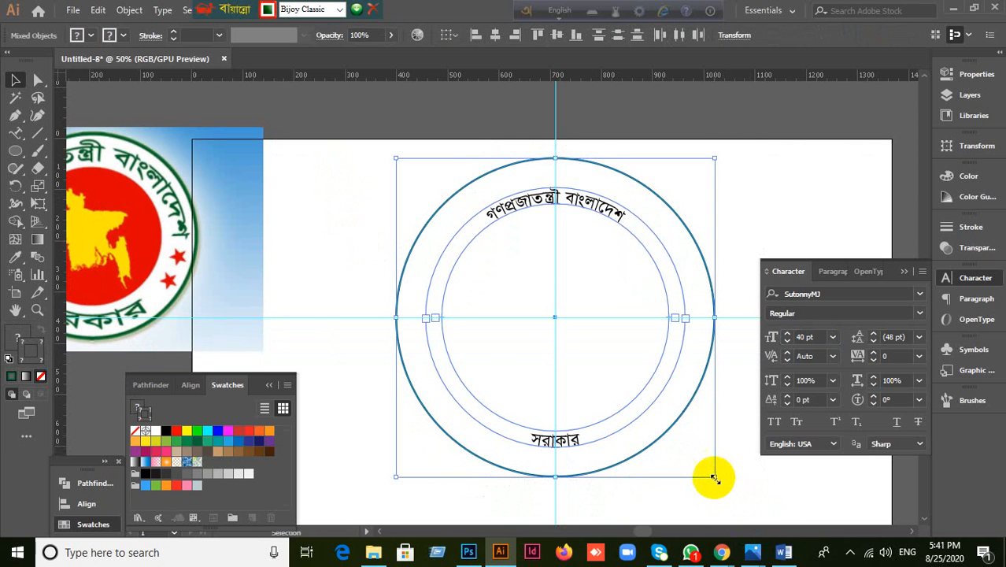
drag(710, 475, 689, 356)
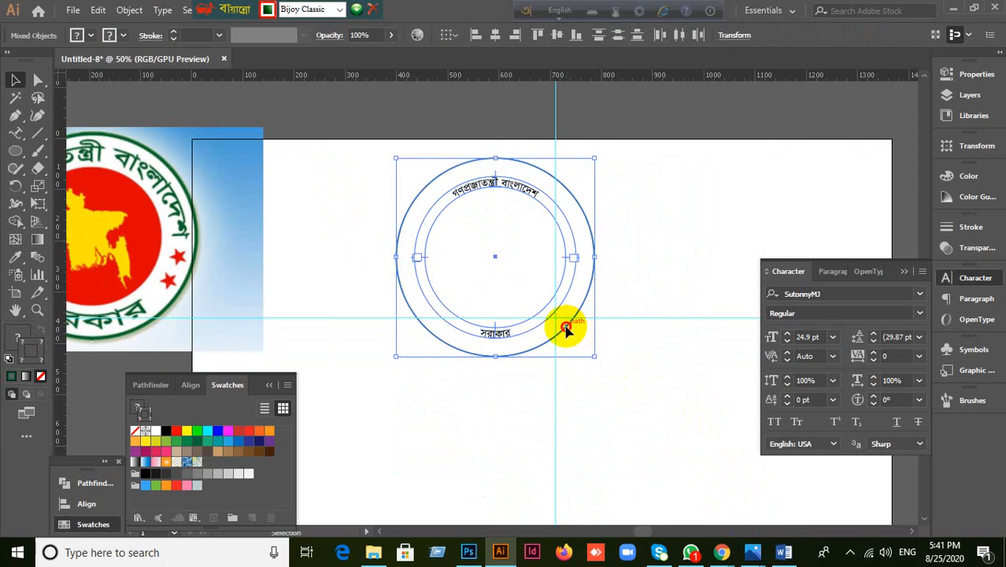
drag(565, 328, 609, 393)
scroll(637, 431, up, 2)
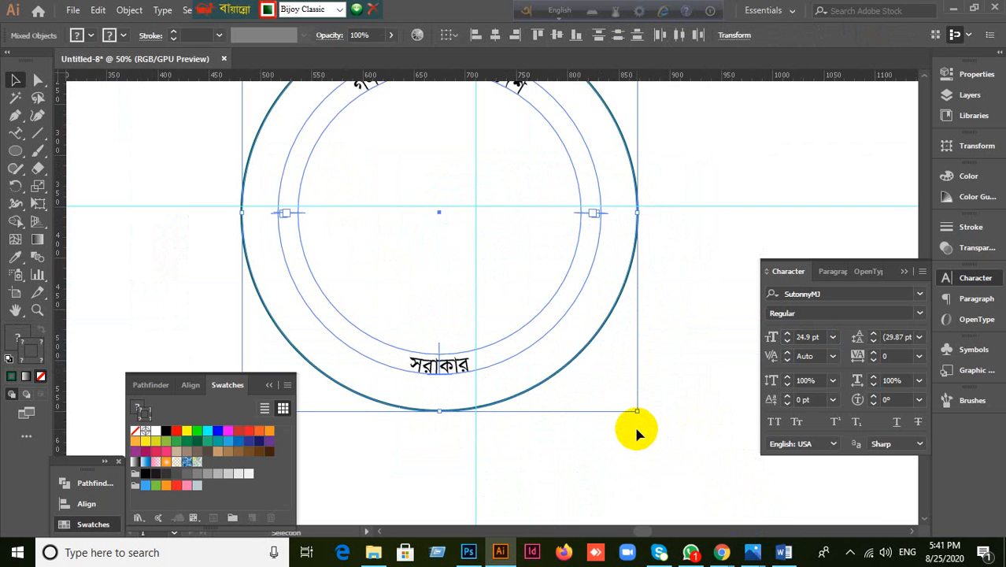
scroll(637, 429, down, 2)
Step: Set the top arched title গণপ্রজাতন্ত্রী বাংলাদেশ to 60 pt
click(633, 423)
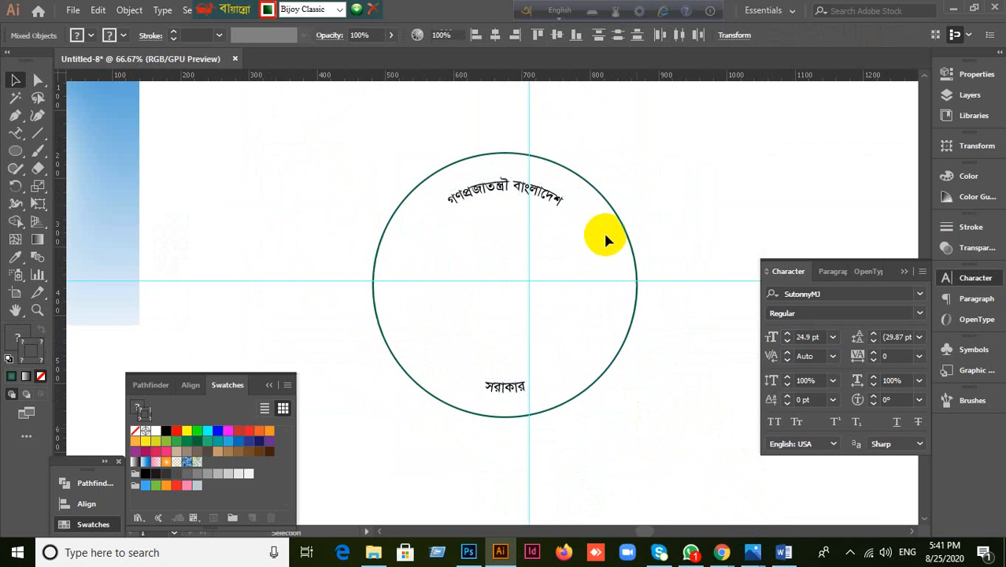
click(551, 201)
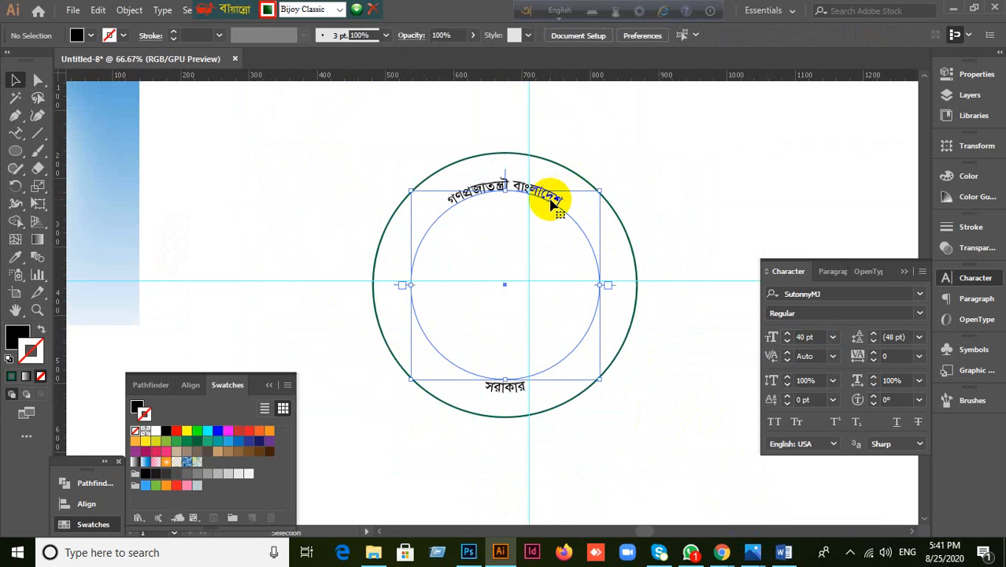
click(806, 337)
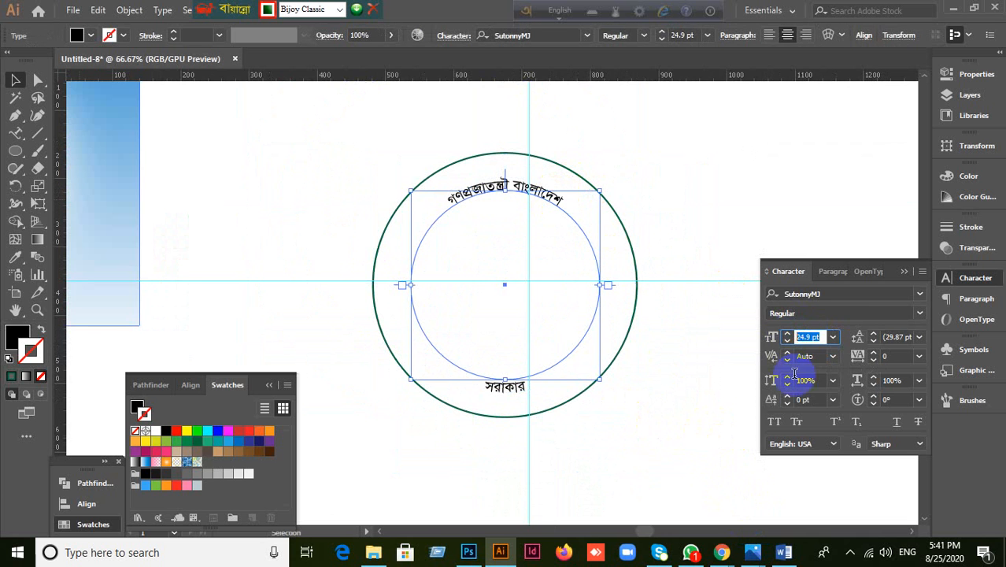
key(Return)
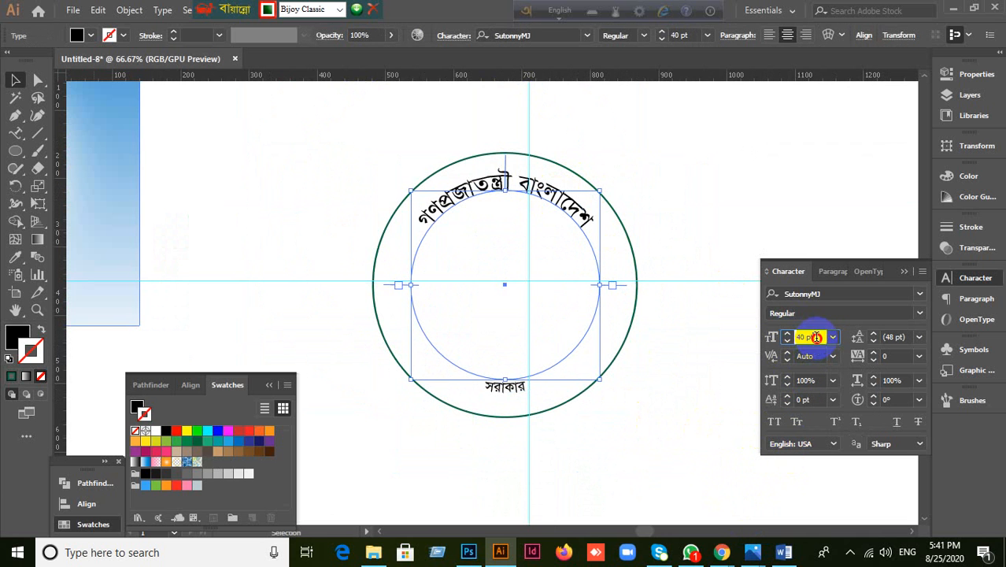
text(60)
key(Return)
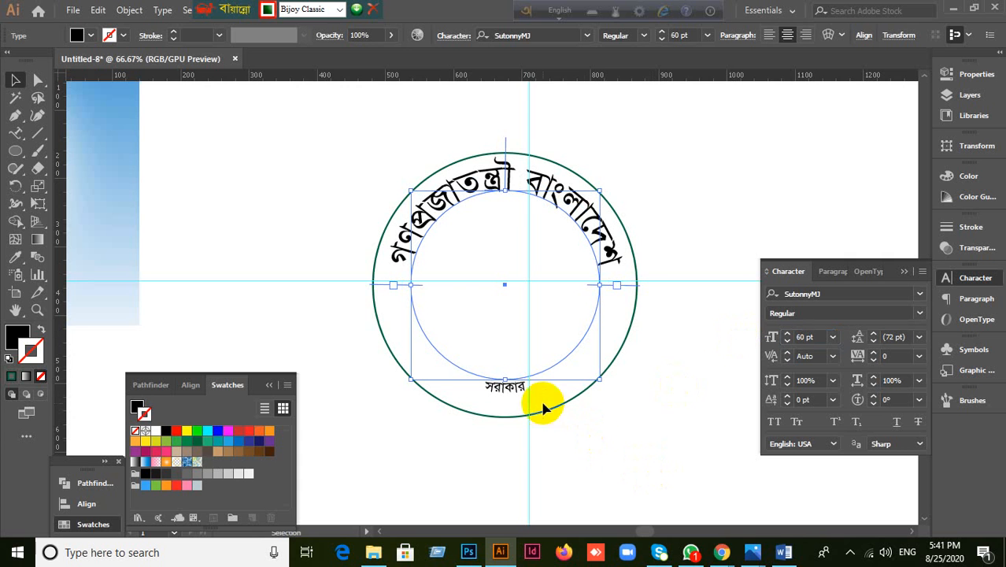
Step: Set the bottom word সরাকার to 60 pt, then select the outer green ring
click(512, 445)
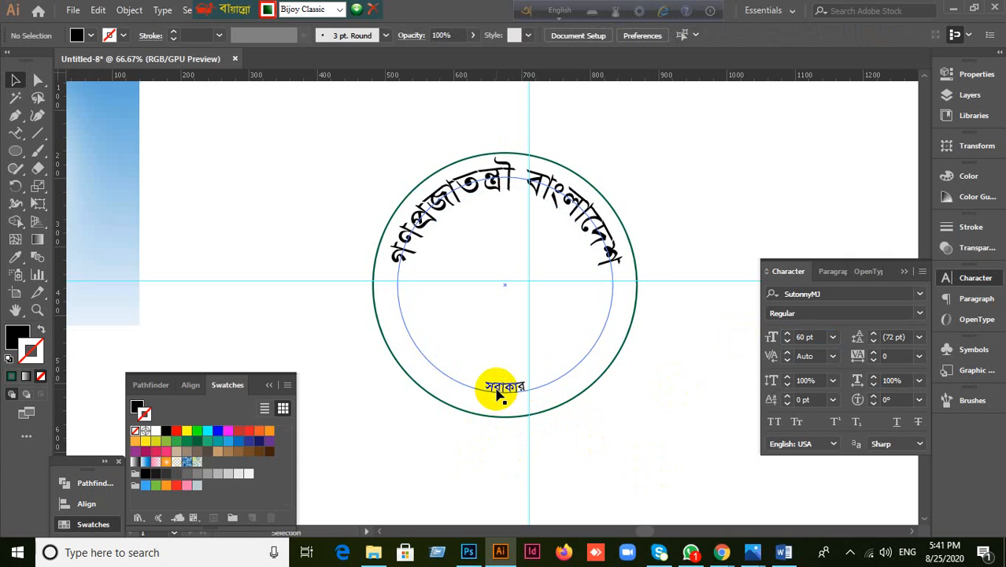
click(498, 393)
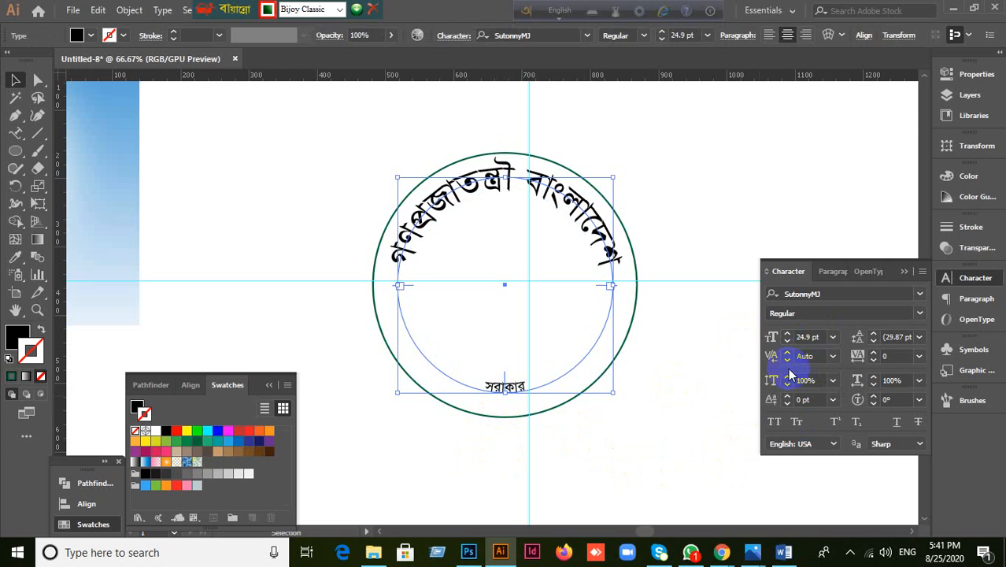
click(816, 337)
text(60)
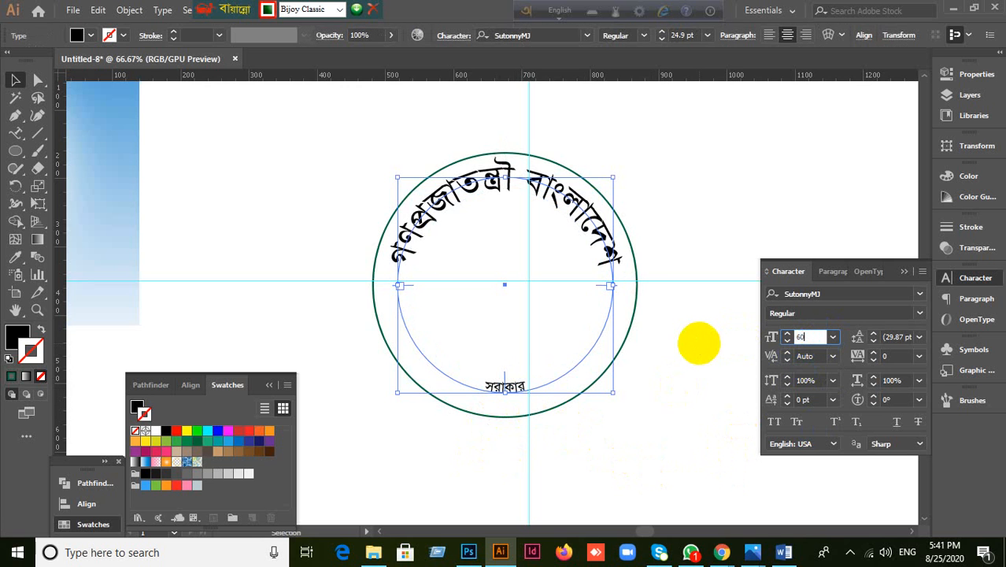
key(Return)
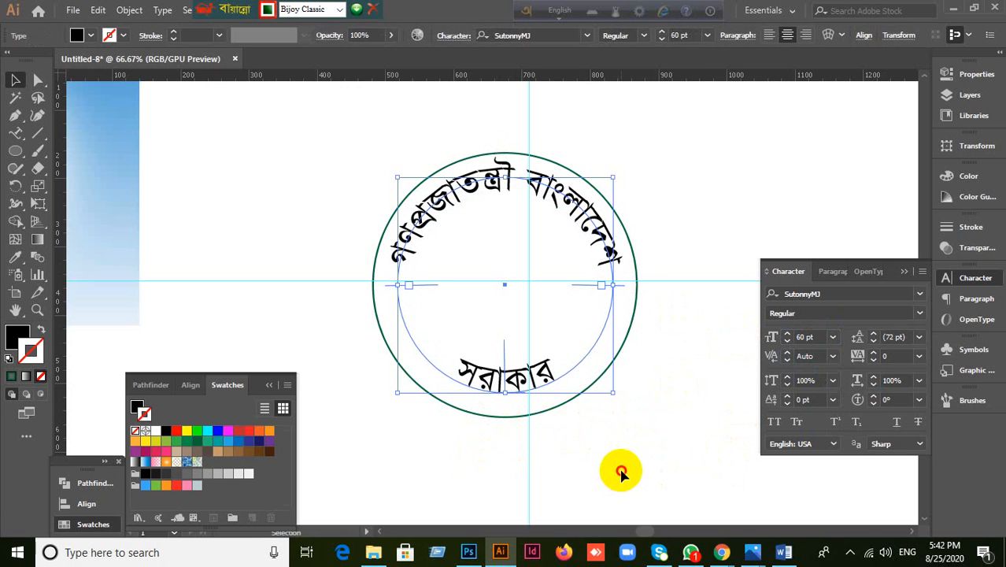
click(621, 472)
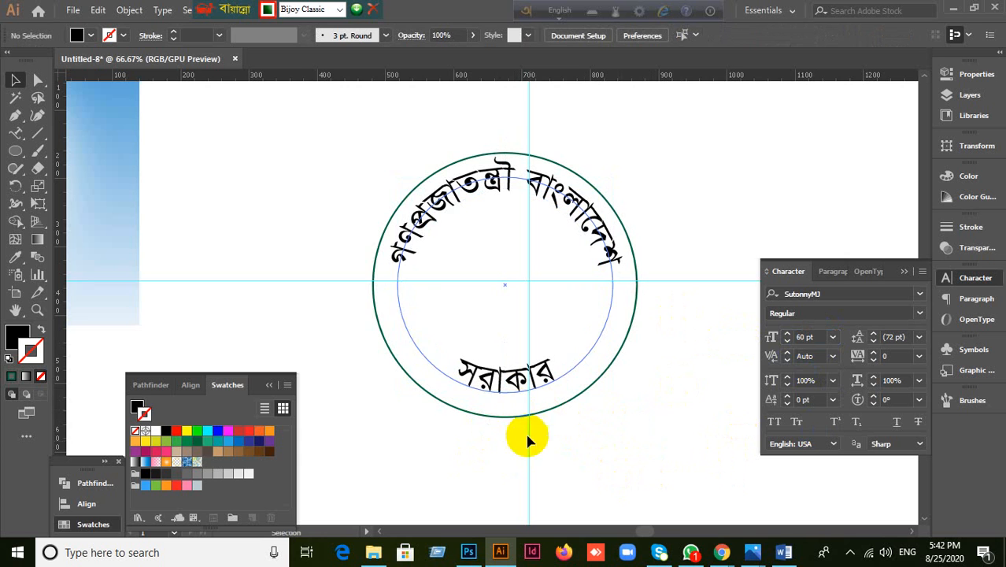
click(565, 405)
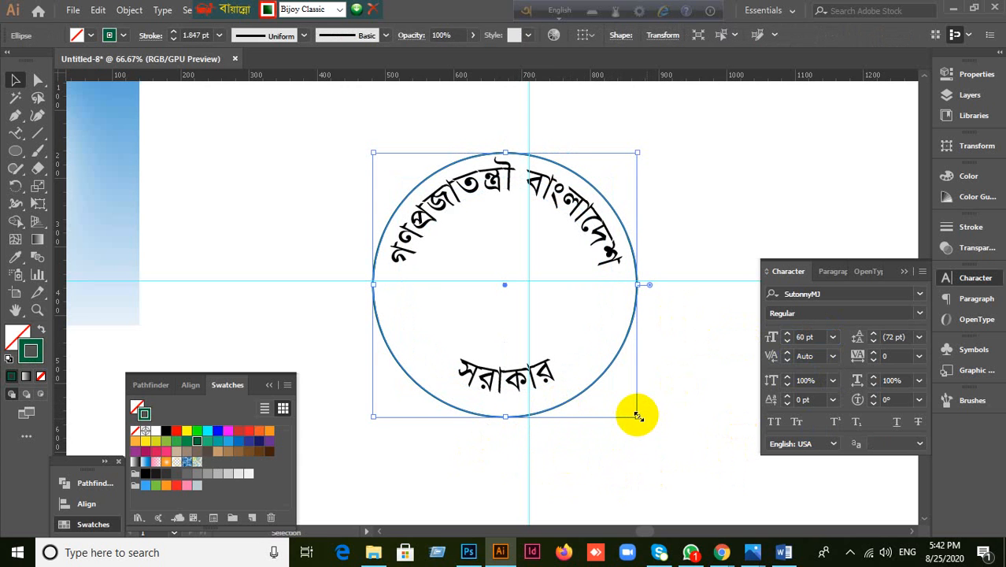
Step: Shrink the circle copy inside the ring and fill it solid red (ff0000) with no outline
drag(637, 415, 605, 370)
click(40, 331)
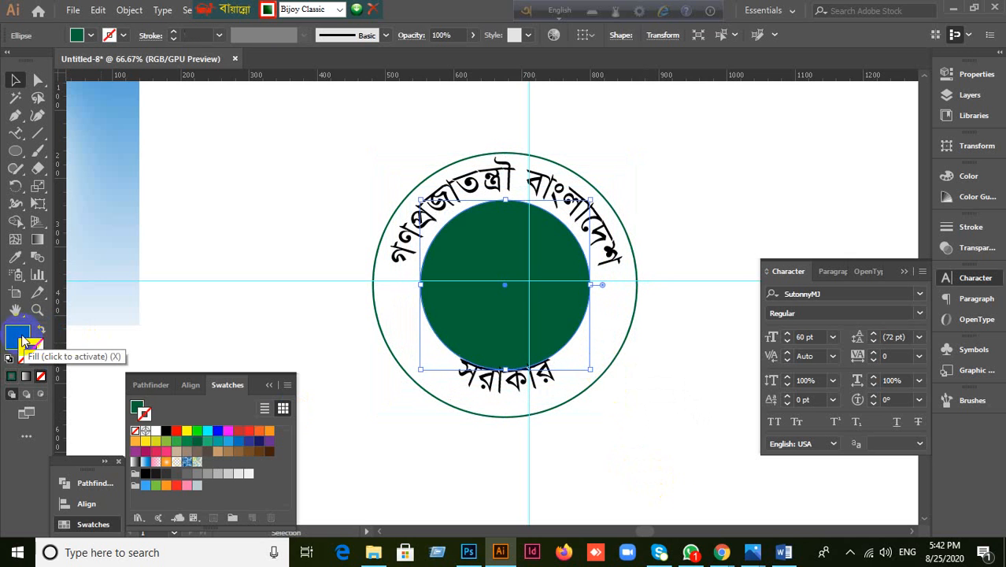
click(19, 337)
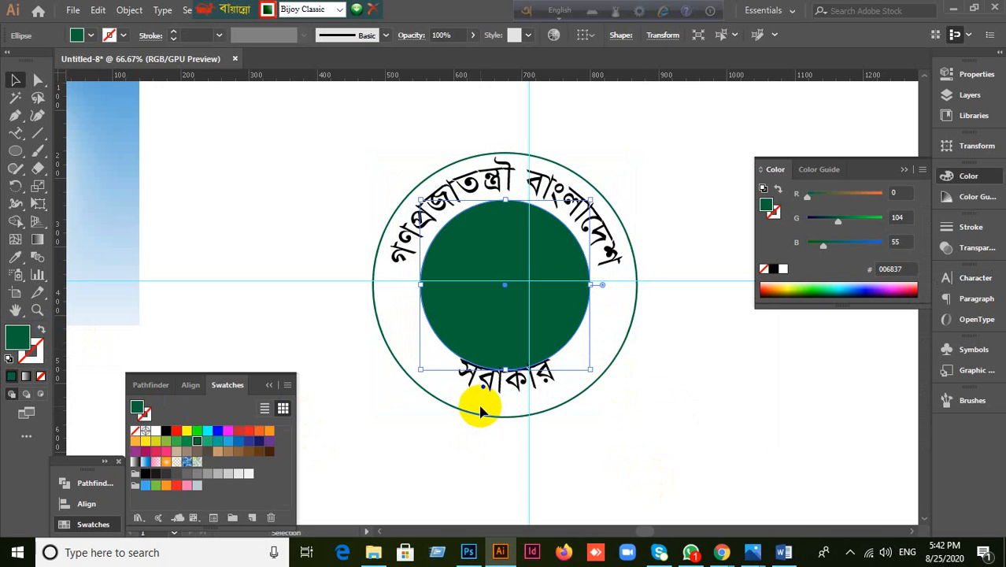
click(177, 431)
click(640, 444)
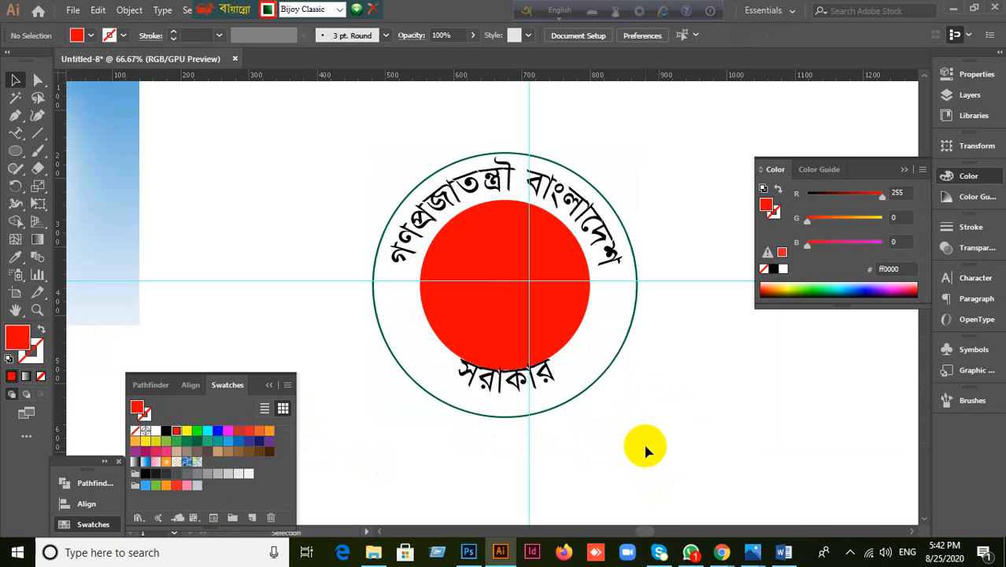
Step: Resize the red circle, first to about 174.5 px, then to about 222.5 px across
scroll(643, 450, down, 1)
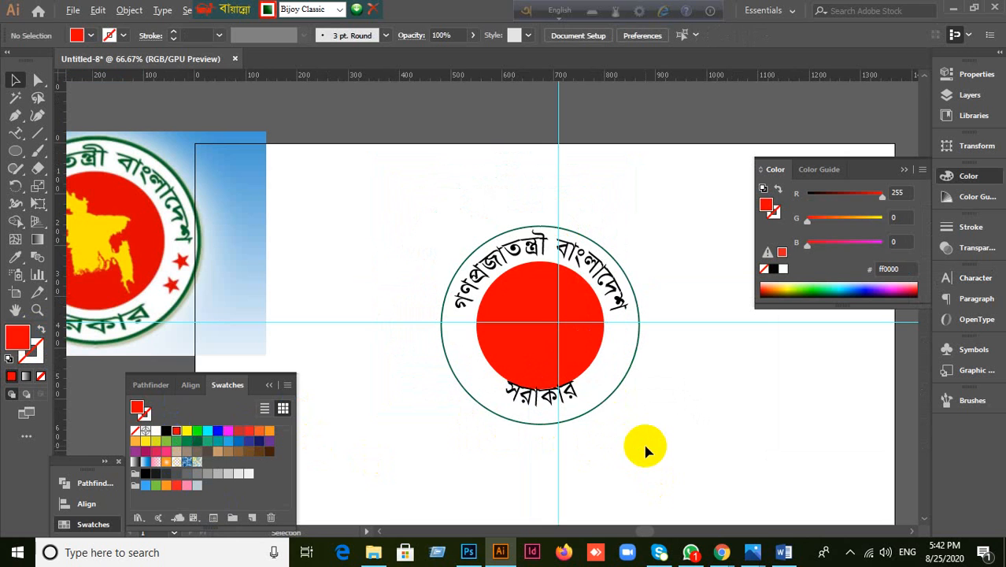
click(582, 350)
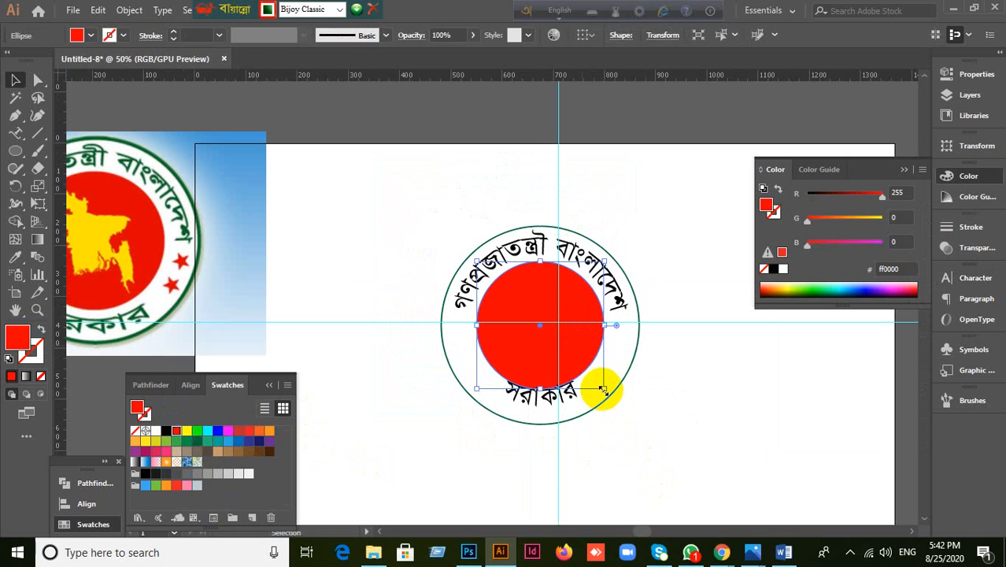
drag(602, 389, 592, 375)
click(703, 457)
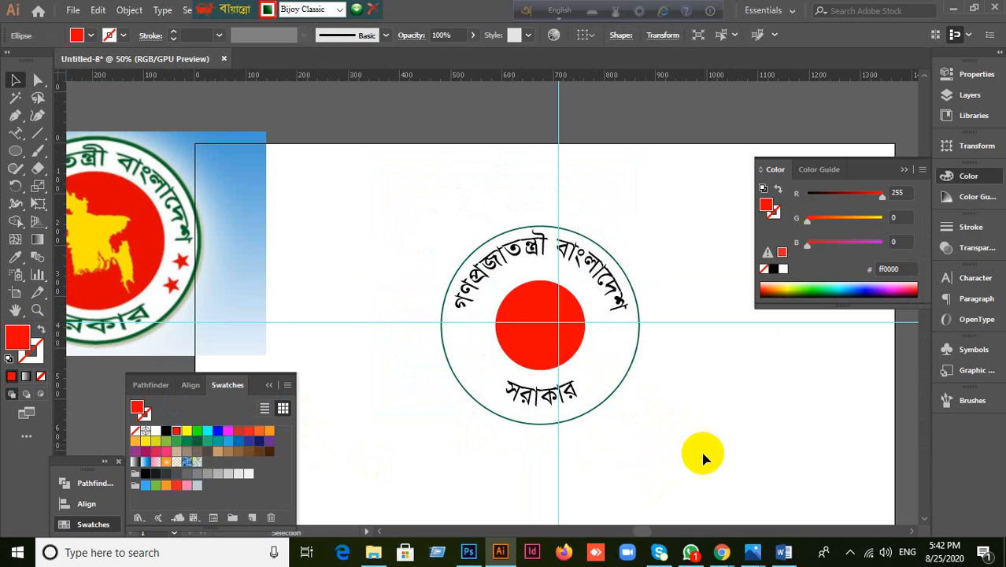
click(579, 356)
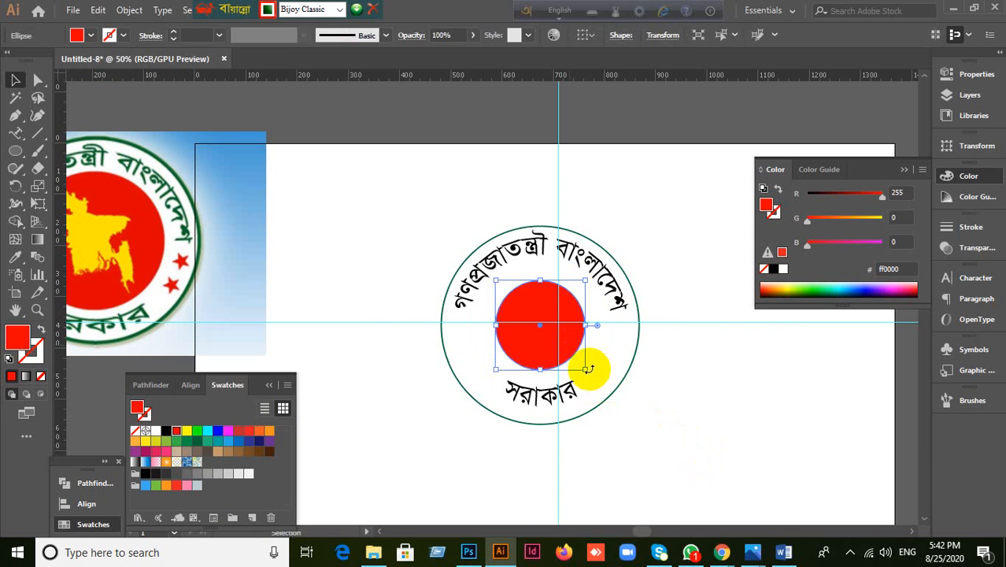
drag(587, 368, 599, 383)
click(713, 468)
scroll(641, 426, up, 1)
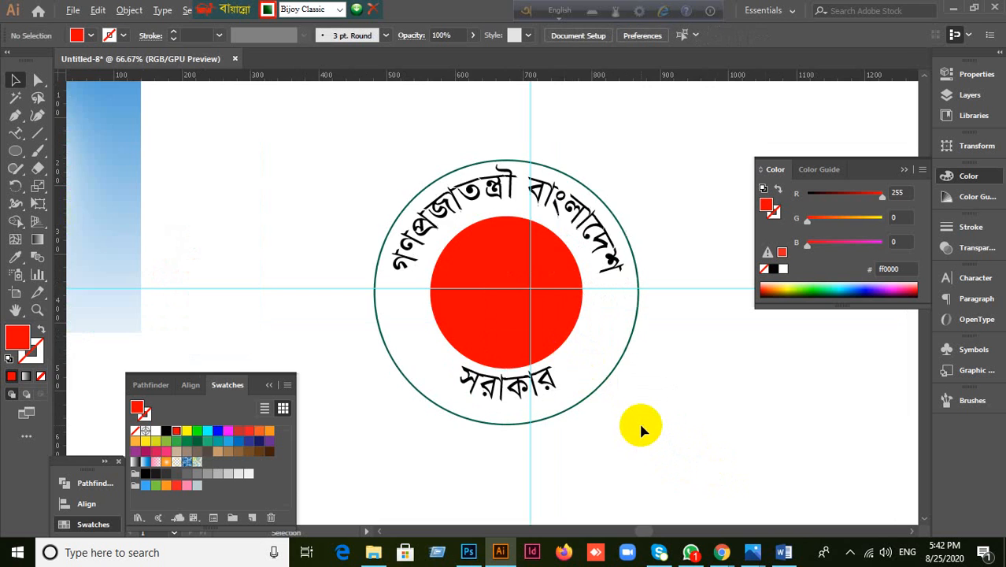
scroll(641, 426, down, 2)
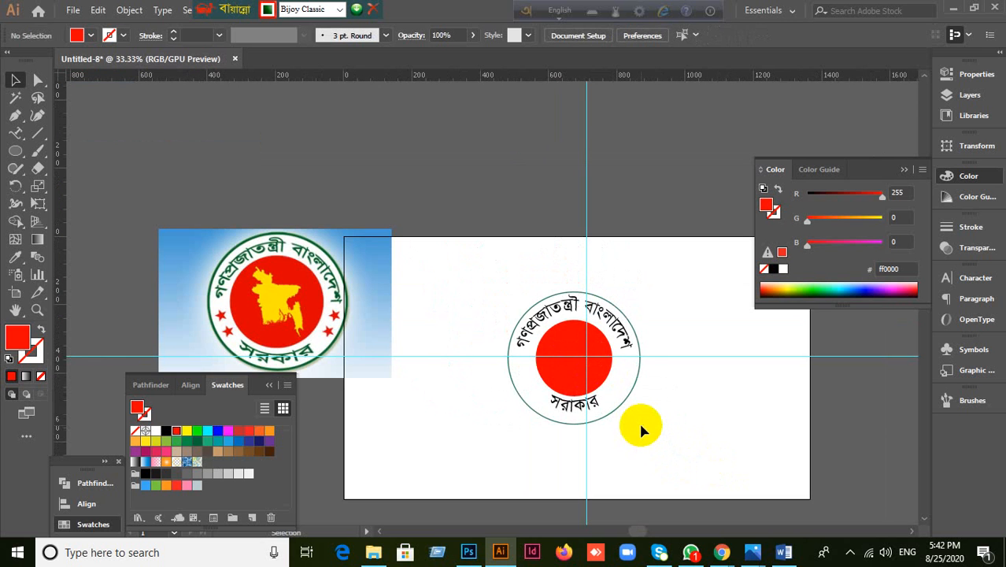
scroll(641, 426, up, 1)
Step: Select the seal's parts; an accidental delete of the top arched text is undone
scroll(574, 358, up, 2)
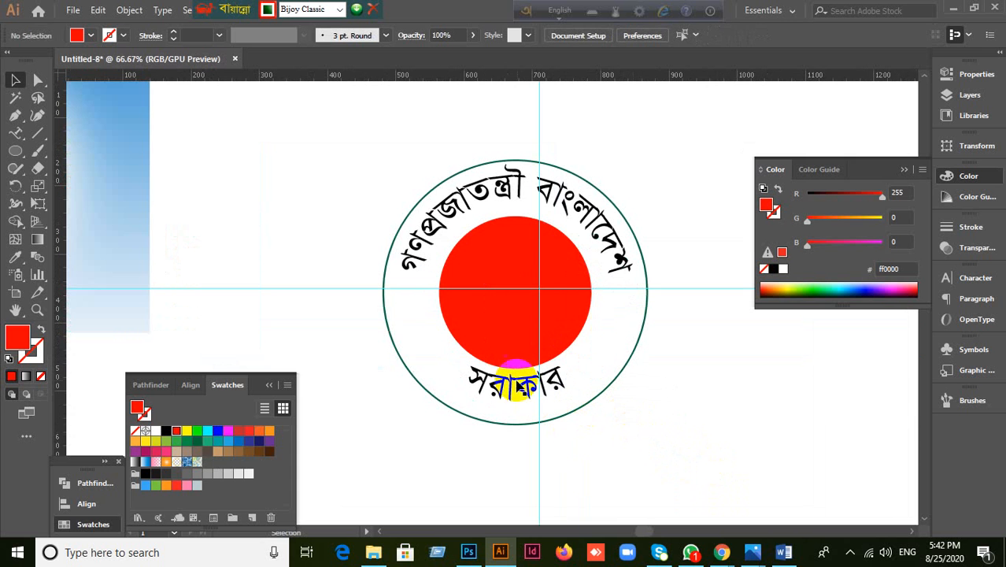
click(510, 397)
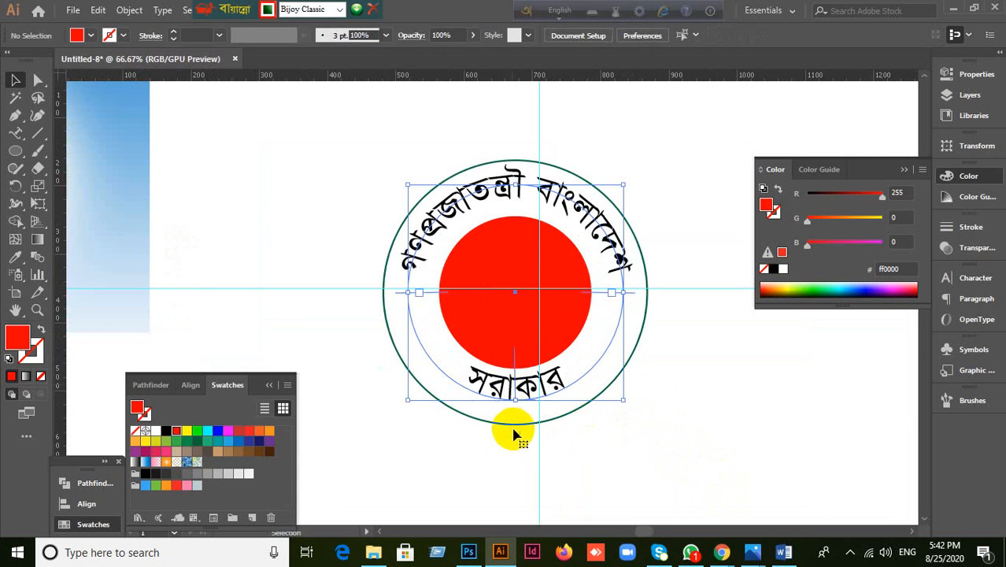
click(473, 441)
click(505, 326)
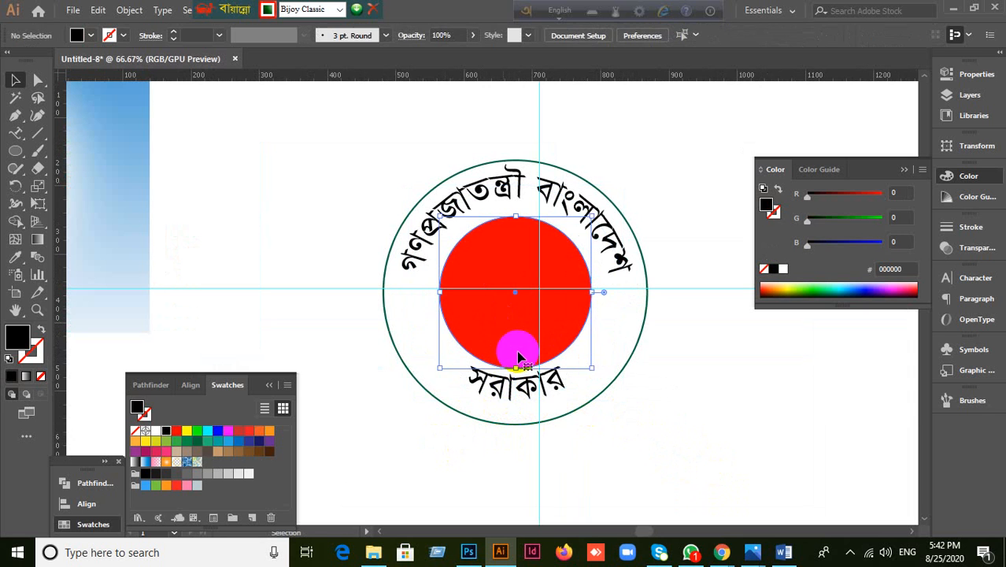
scroll(634, 465, up, 1)
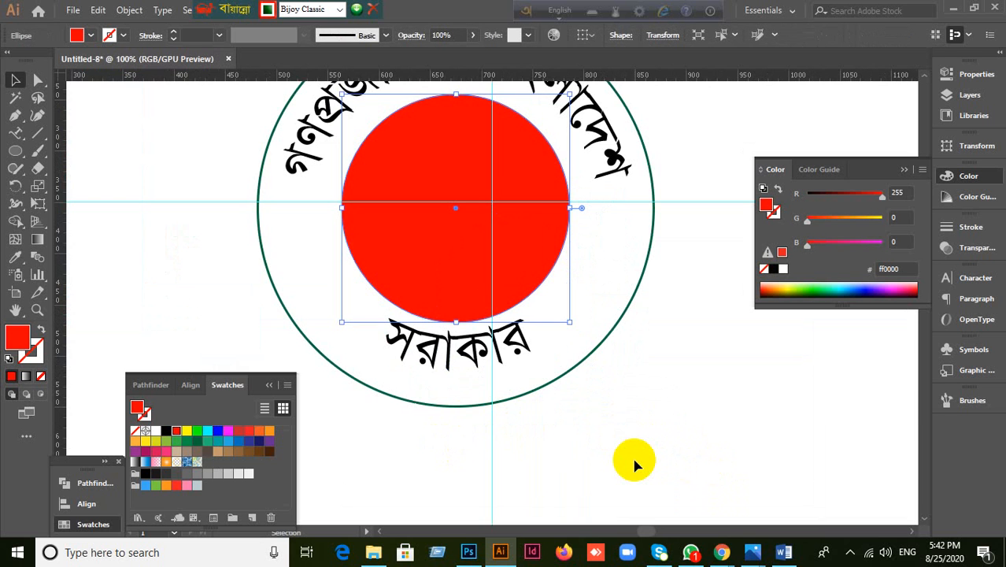
scroll(633, 464, down, 1)
click(549, 383)
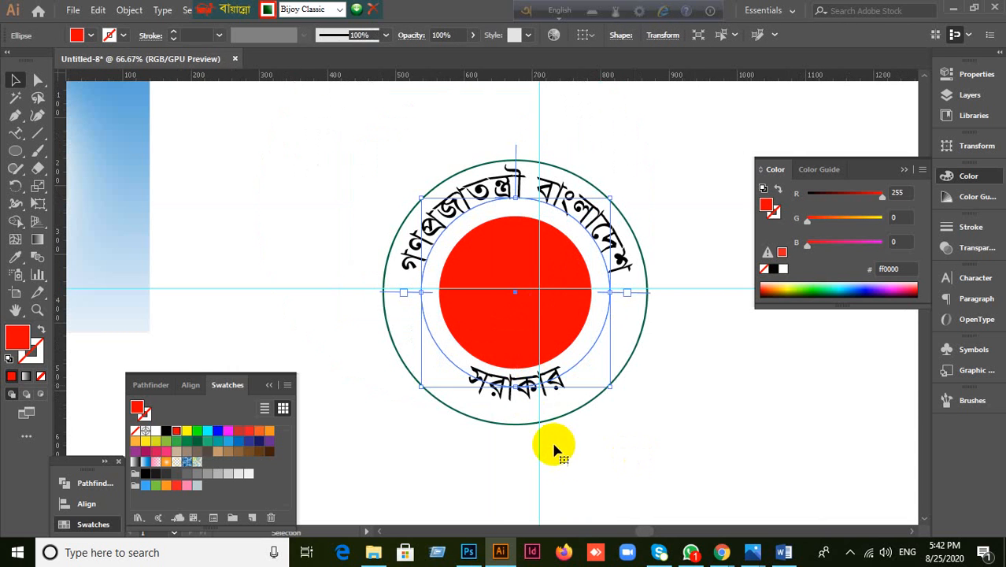
key(Delete)
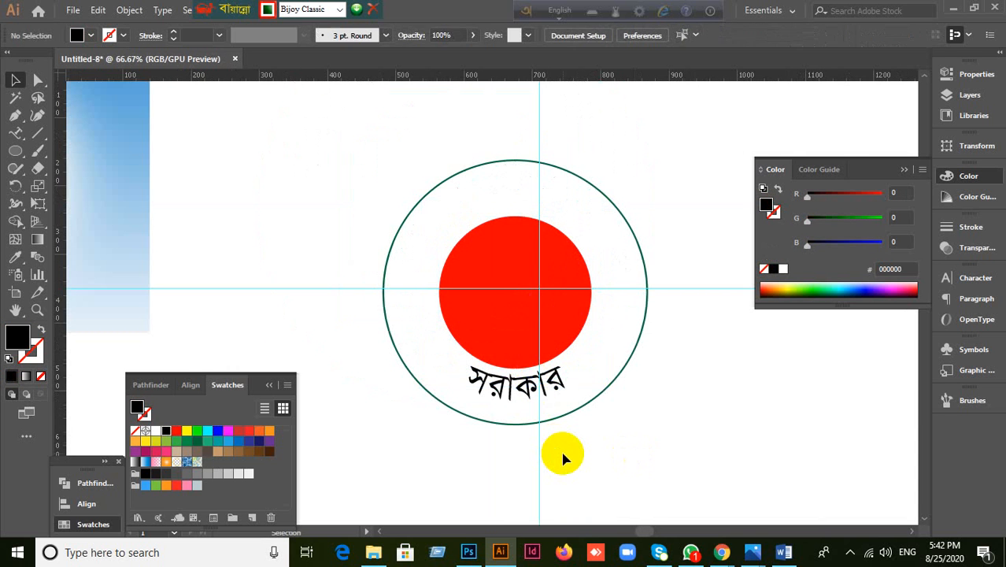
key(ctrl+z)
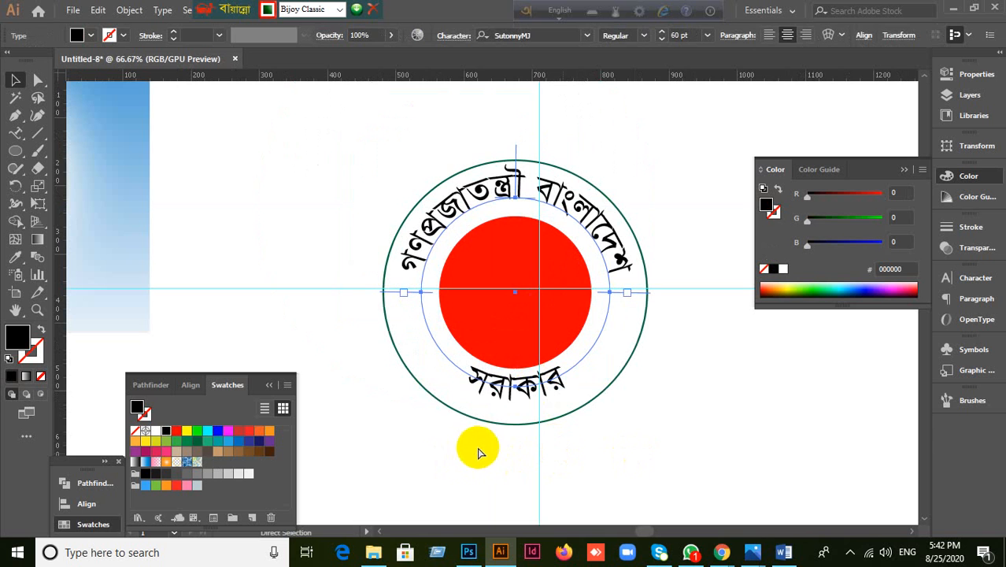
Step: Delete the bottom সরকার path text and the red inner circle
click(496, 411)
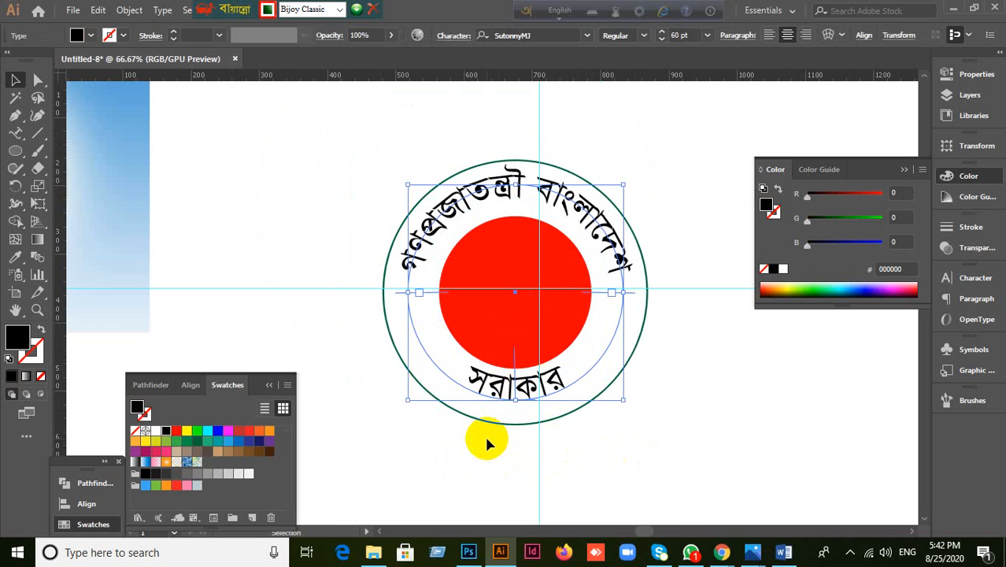
key(Delete)
click(516, 335)
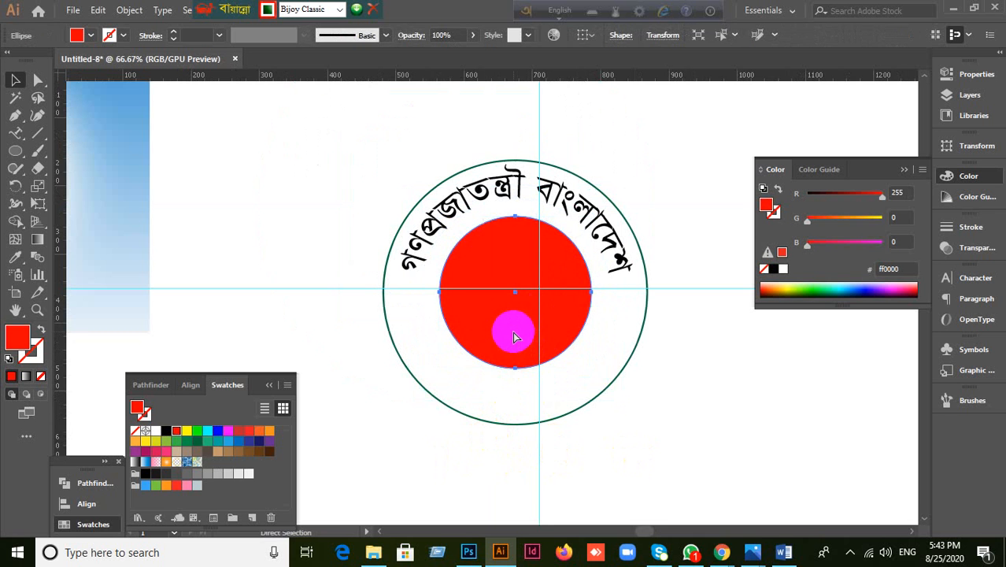
key(Delete)
Step: Shrink the circle copy over the ring to about 342.5 px
drag(578, 375, 622, 432)
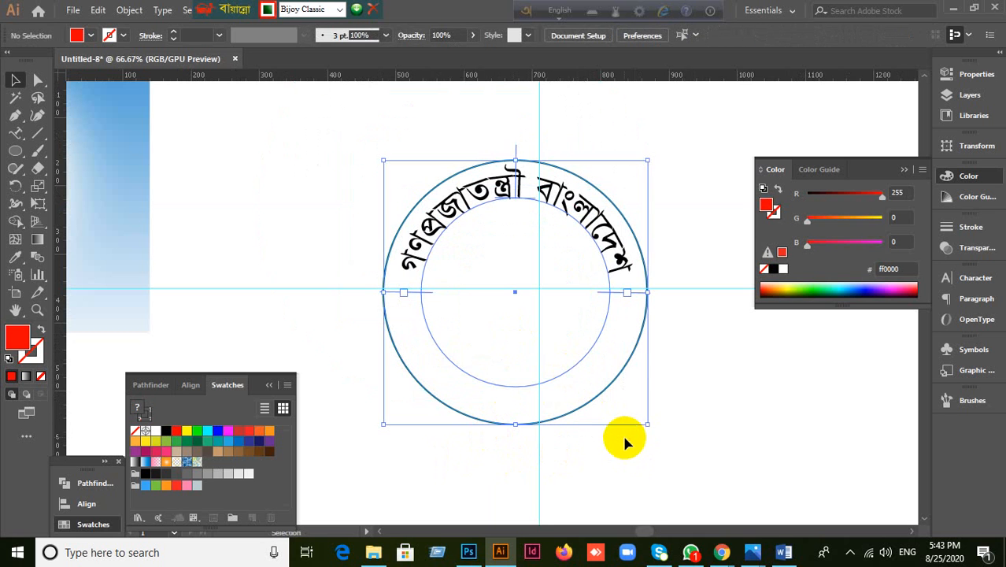
click(622, 458)
click(584, 413)
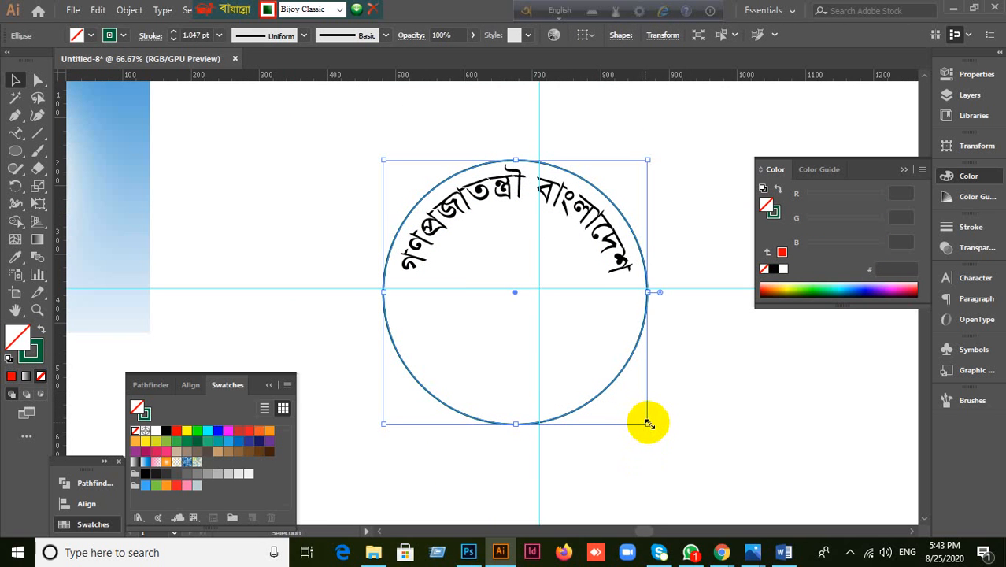
drag(647, 423, 640, 410)
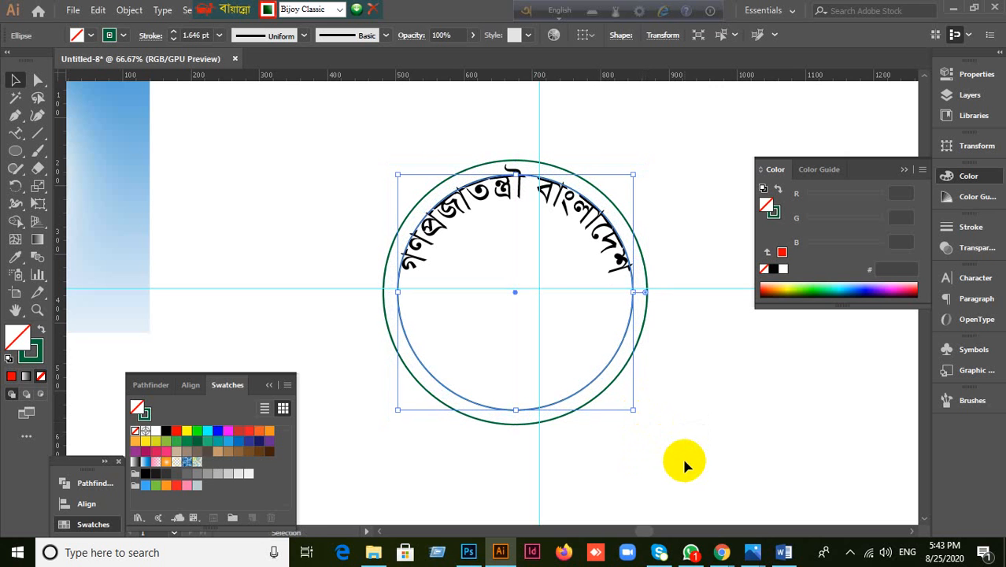
click(682, 455)
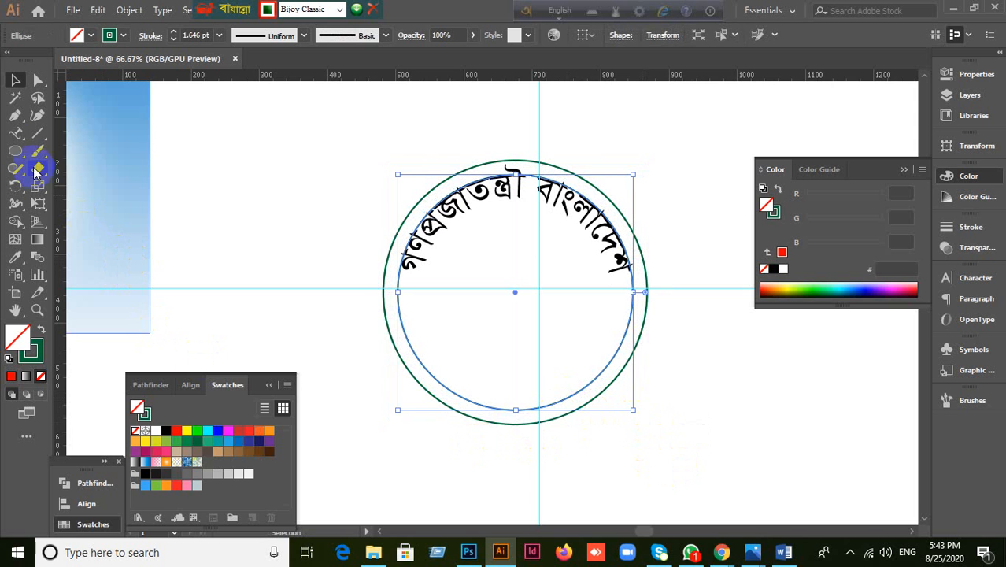
Step: Shift the circles and arched title text slightly to the right
drag(12, 139, 56, 164)
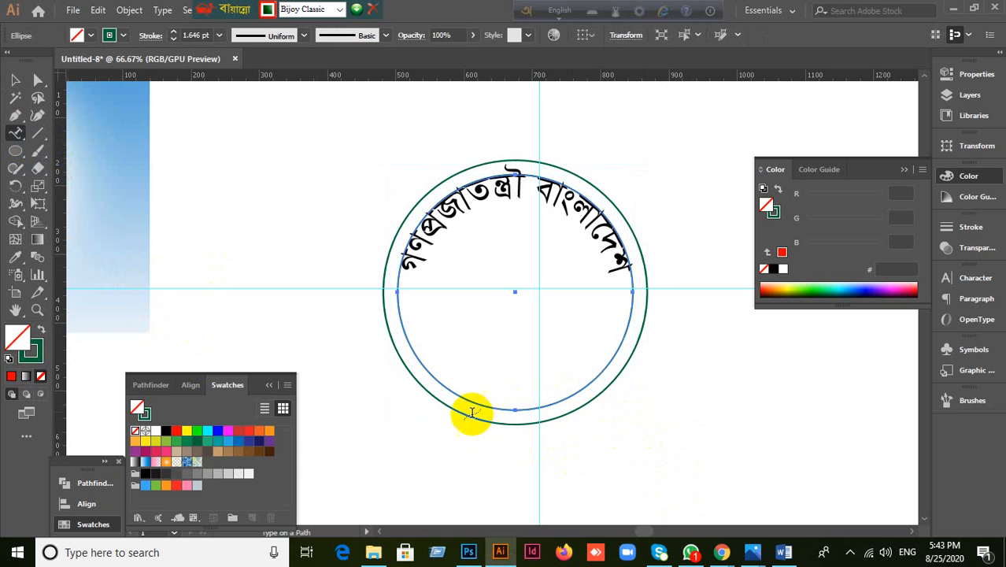
click(15, 80)
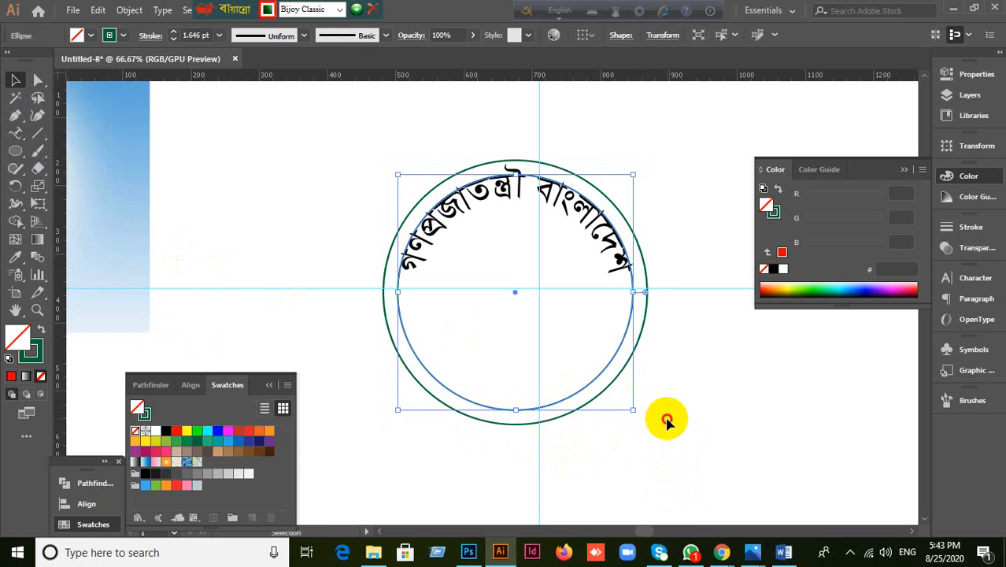
drag(510, 455, 437, 351)
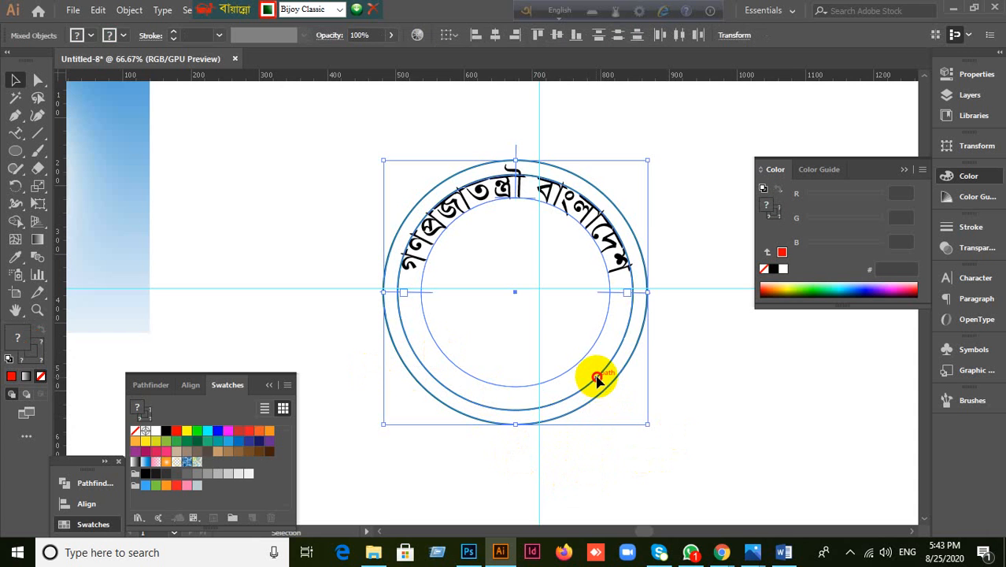
drag(597, 380, 624, 379)
click(737, 428)
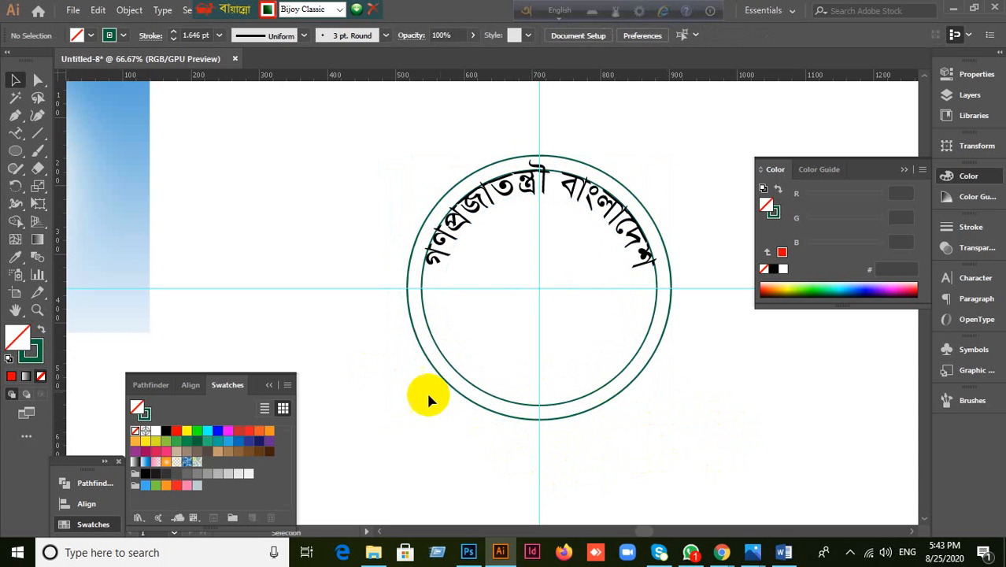
drag(399, 415, 546, 342)
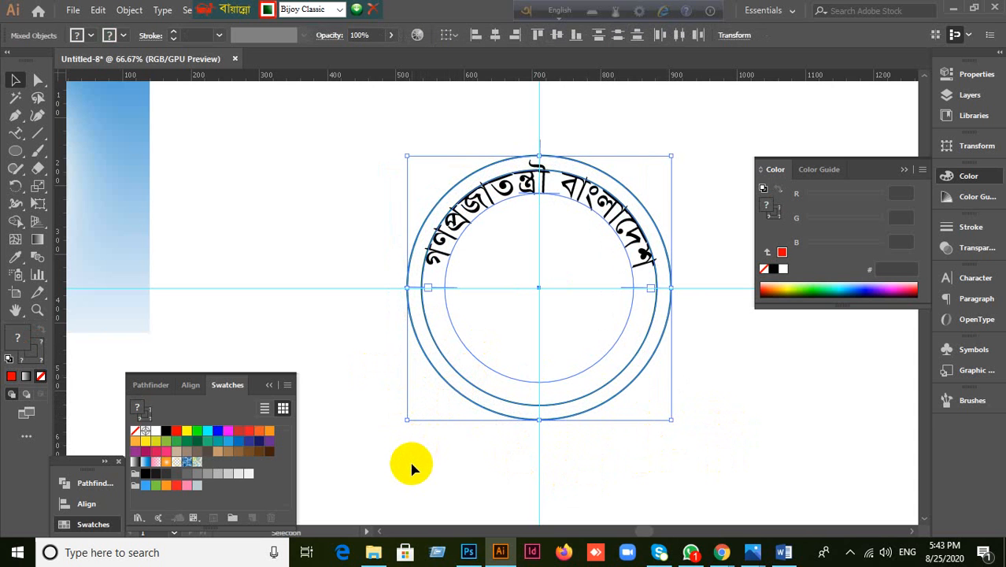
click(639, 463)
drag(410, 459, 543, 339)
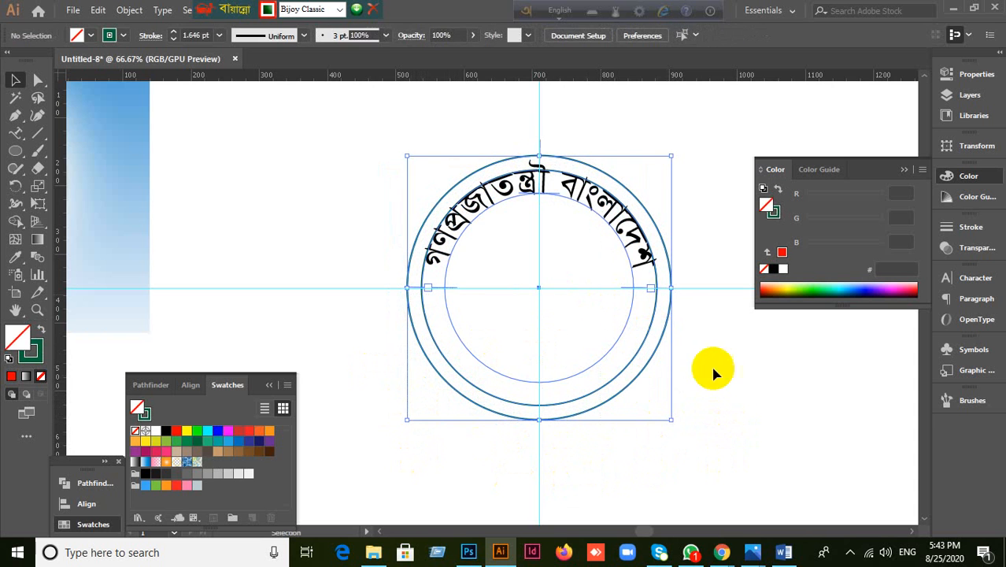
click(738, 403)
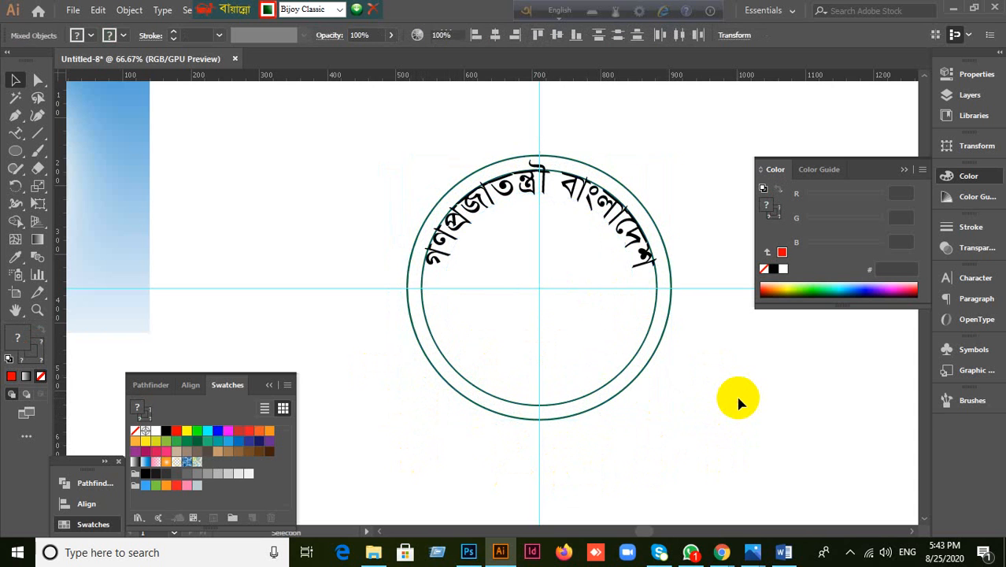
Step: Select the inner circle path and choose the Type on a Path tool
click(602, 355)
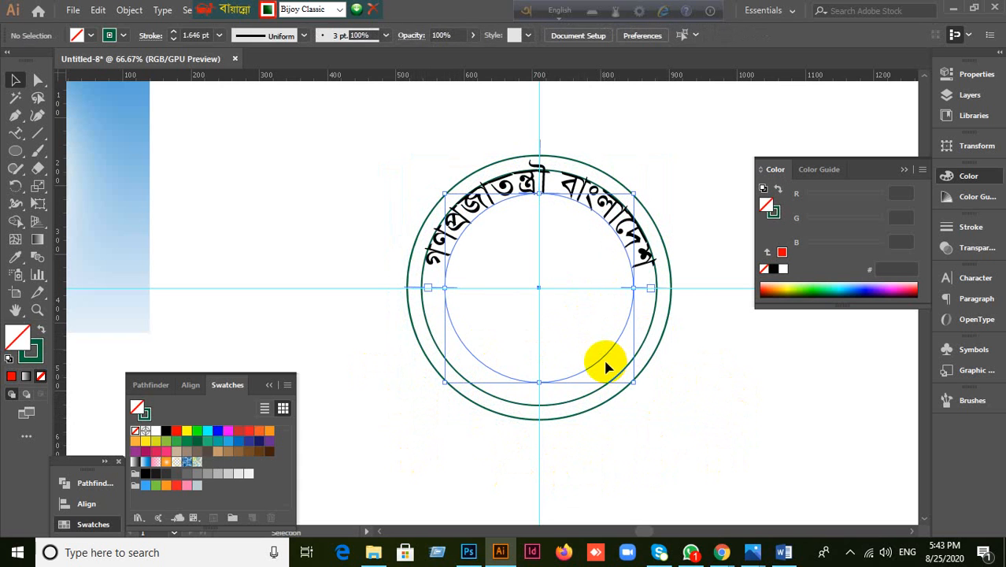
click(671, 421)
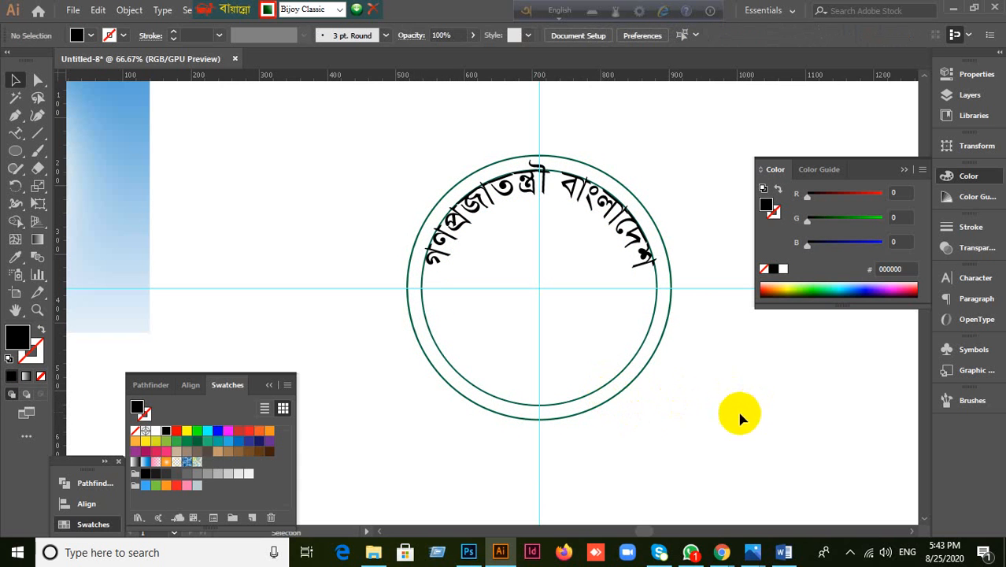
click(602, 389)
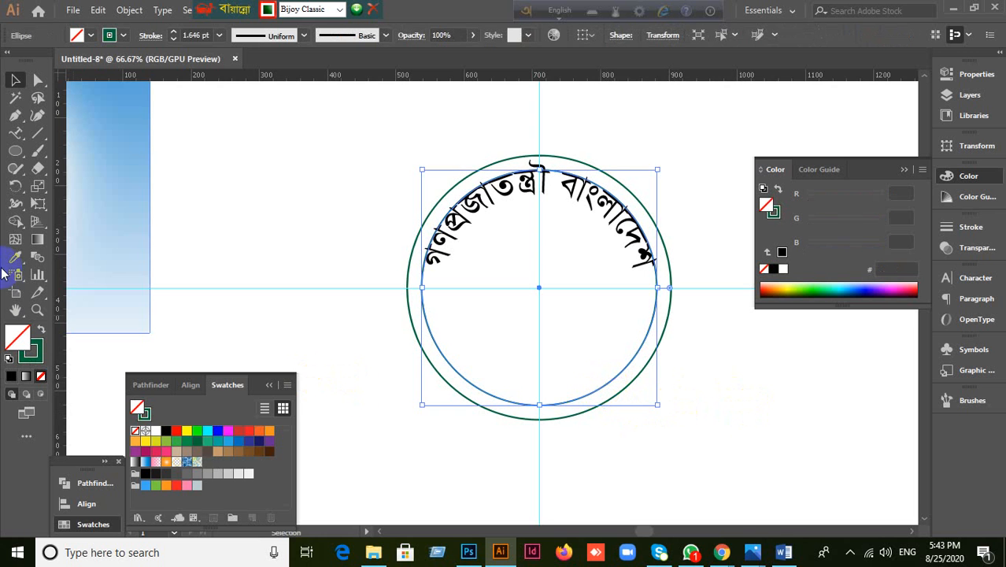
click(17, 133)
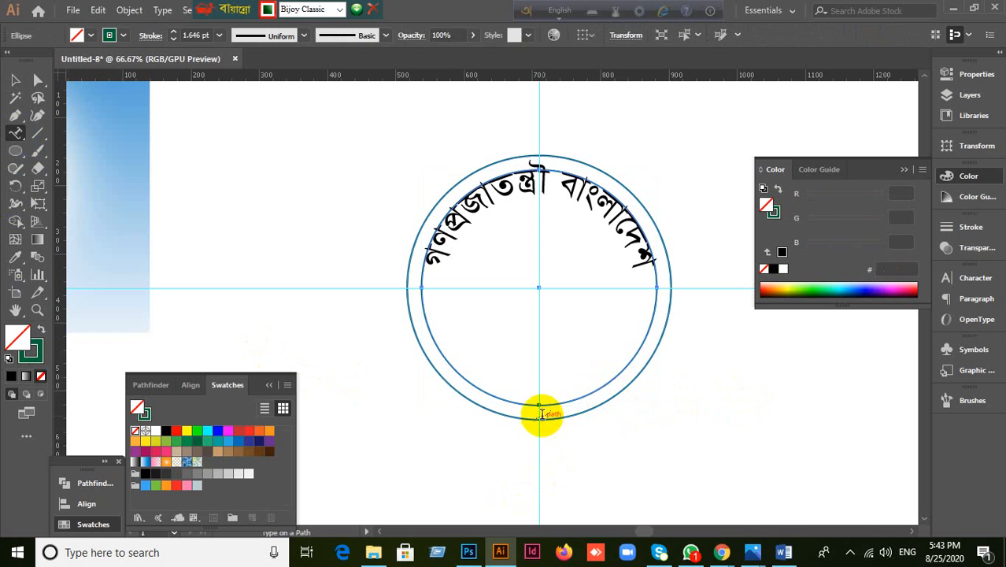
Step: Type the word সরকার as text along the inner circle
click(539, 402)
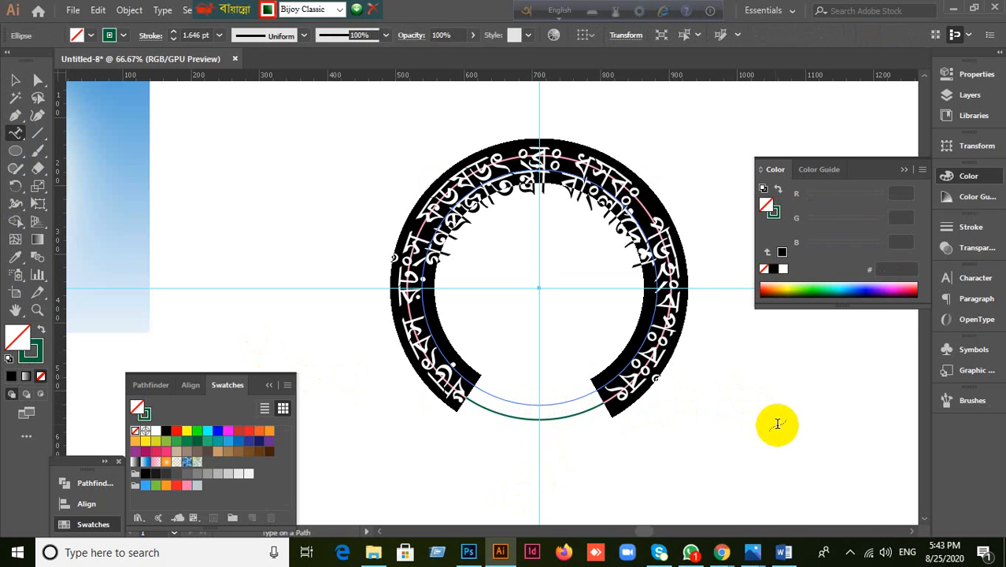
text(গণপ্রজাতন্ত্রী বাংলাদেশ)
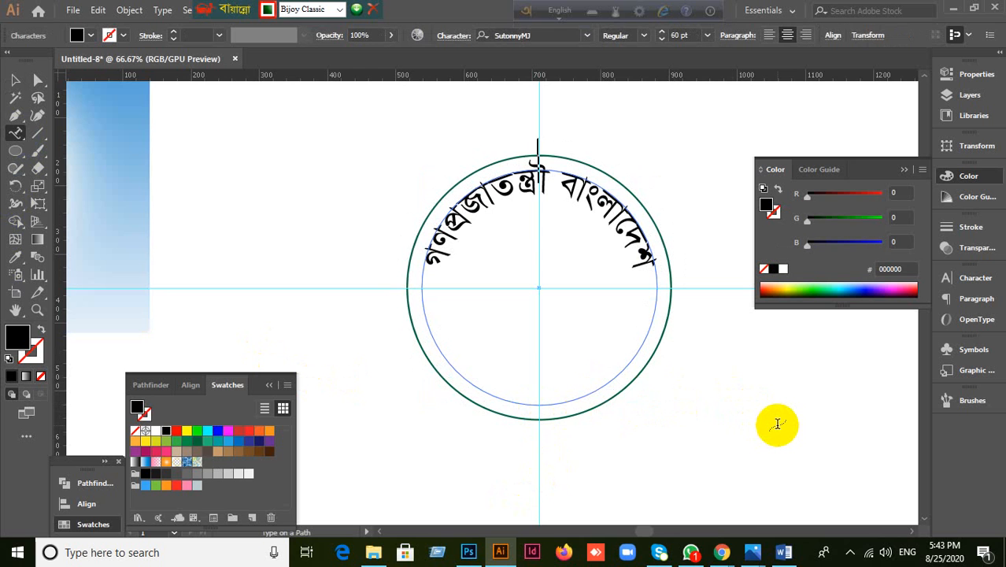
text(সরকা)
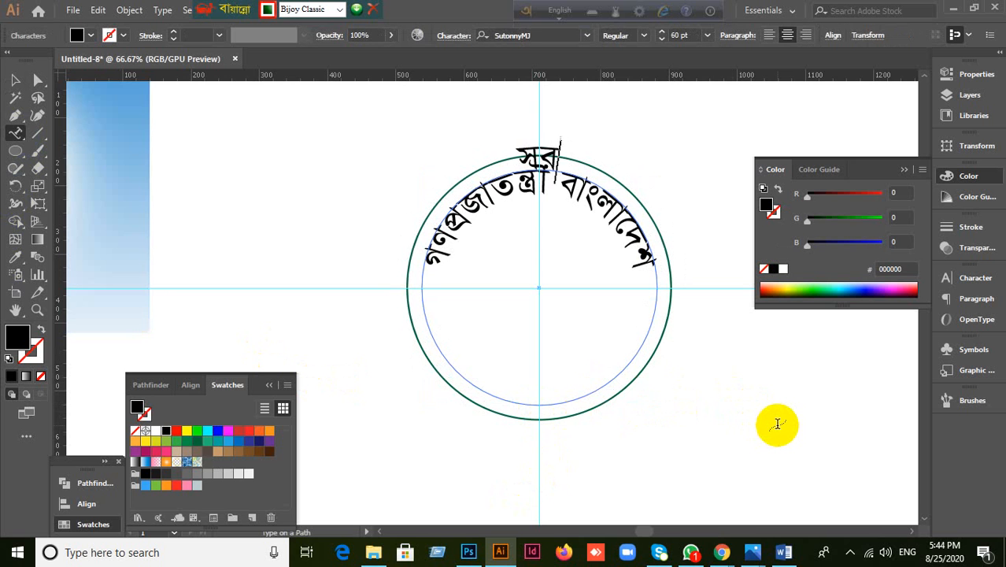
key(BackSpace)
key(BackSpace)
text(কার)
click(14, 80)
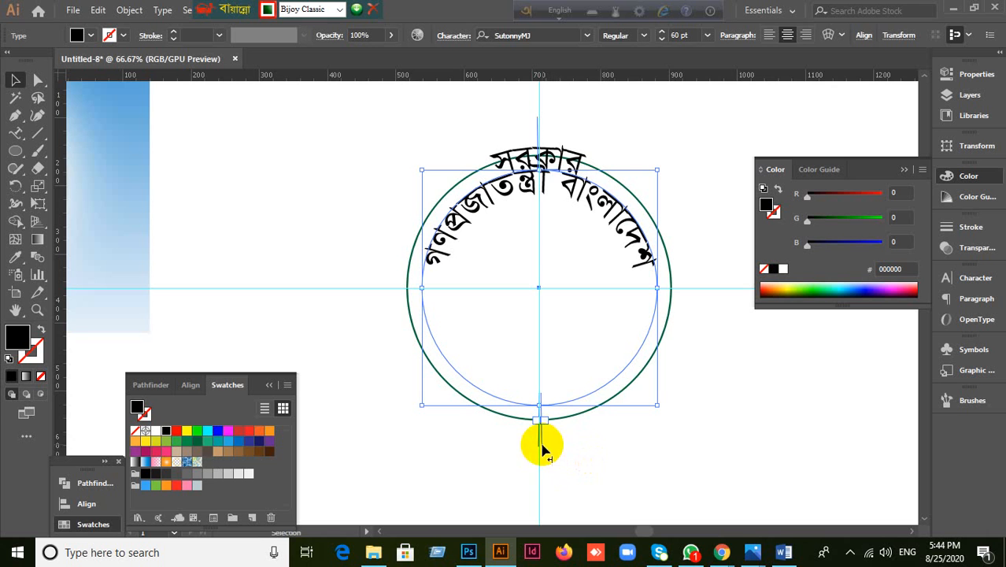
Step: Slide সরকার around the circle toward the bottom centre
drag(542, 449, 377, 287)
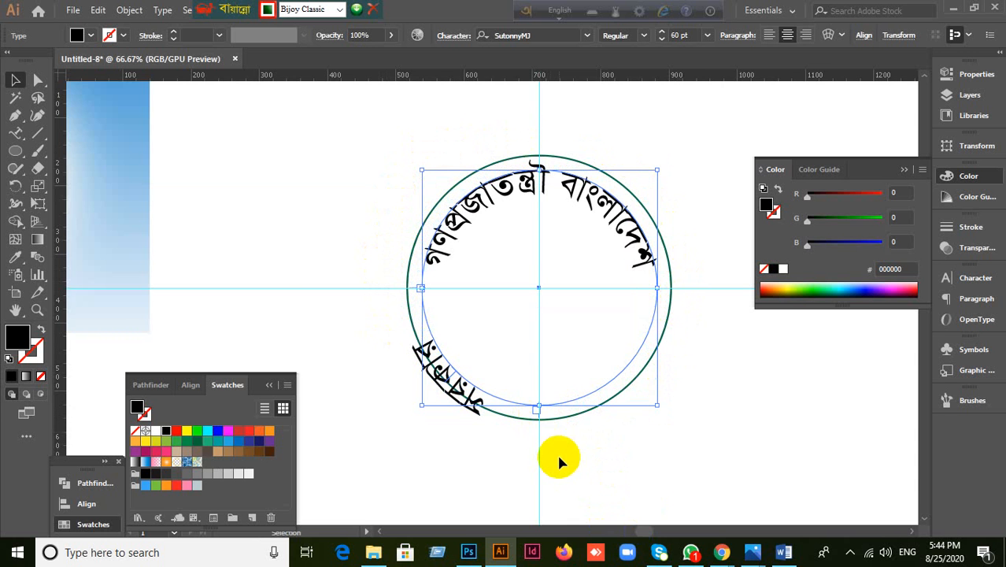
scroll(546, 422, up, 2)
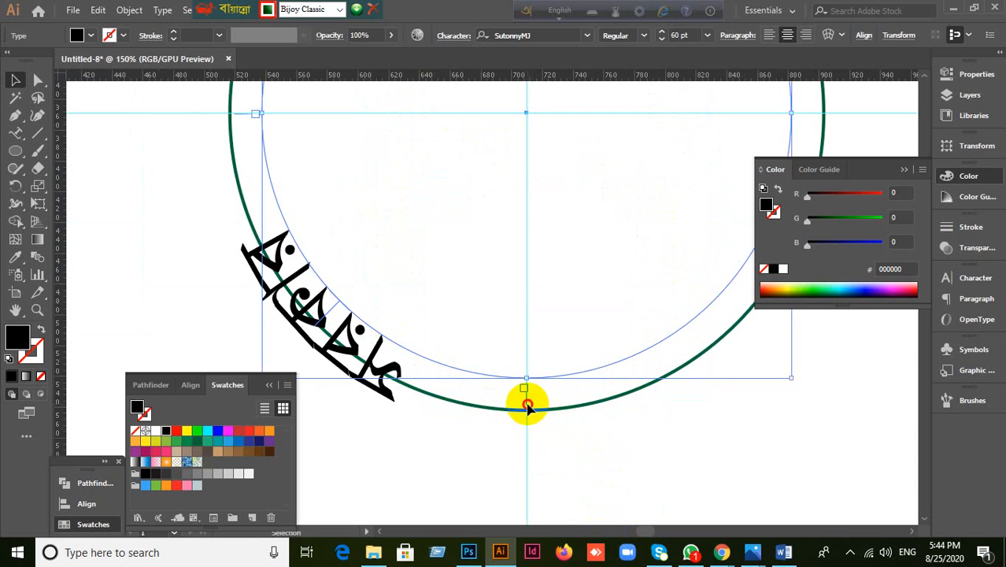
drag(527, 406, 734, 371)
scroll(734, 371, down, 2)
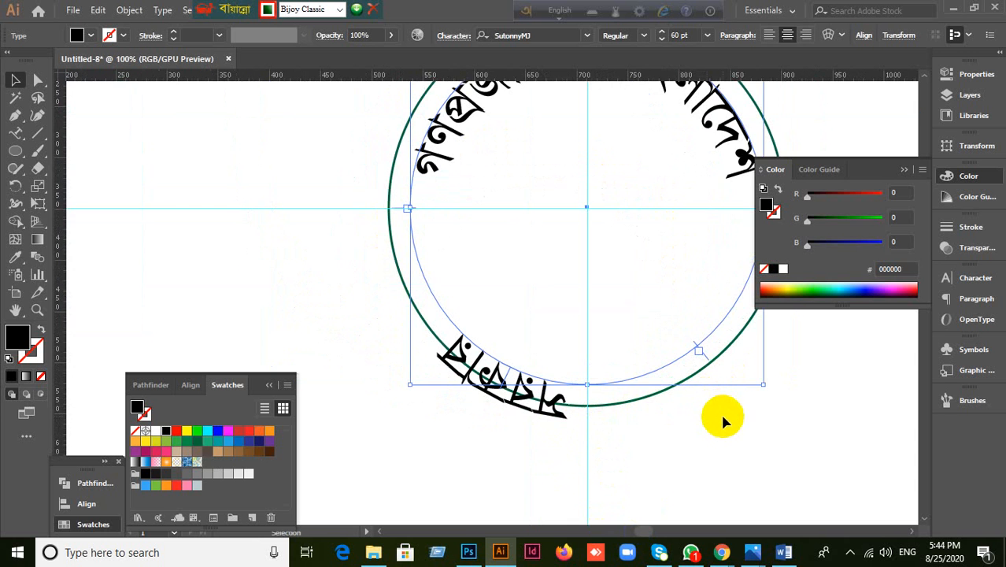
click(709, 418)
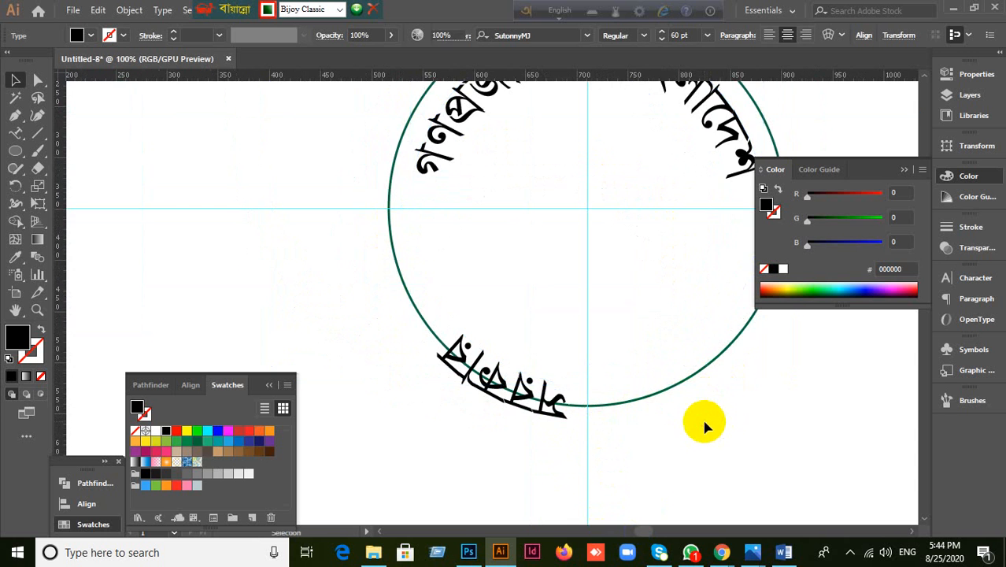
click(902, 171)
click(543, 413)
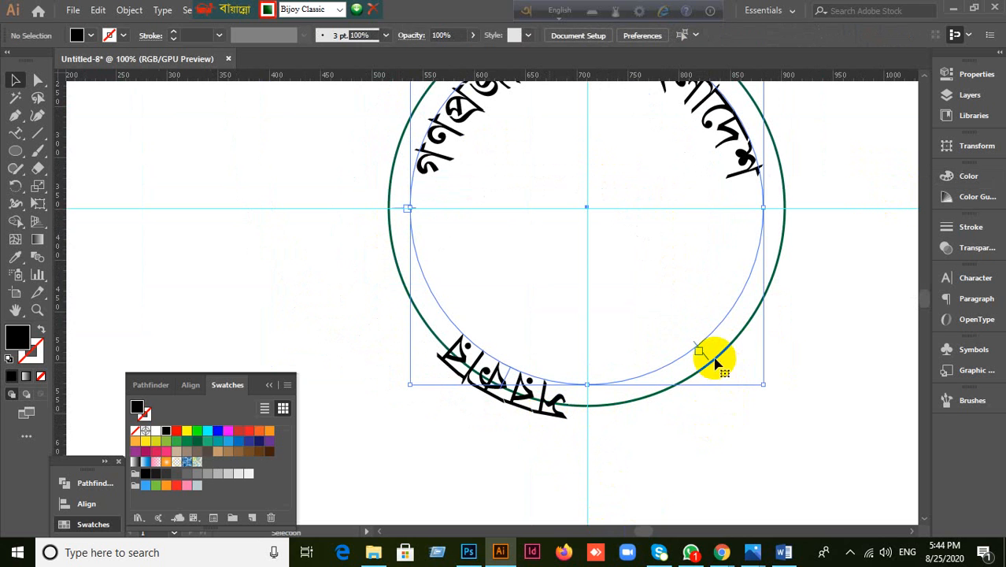
drag(706, 359, 772, 209)
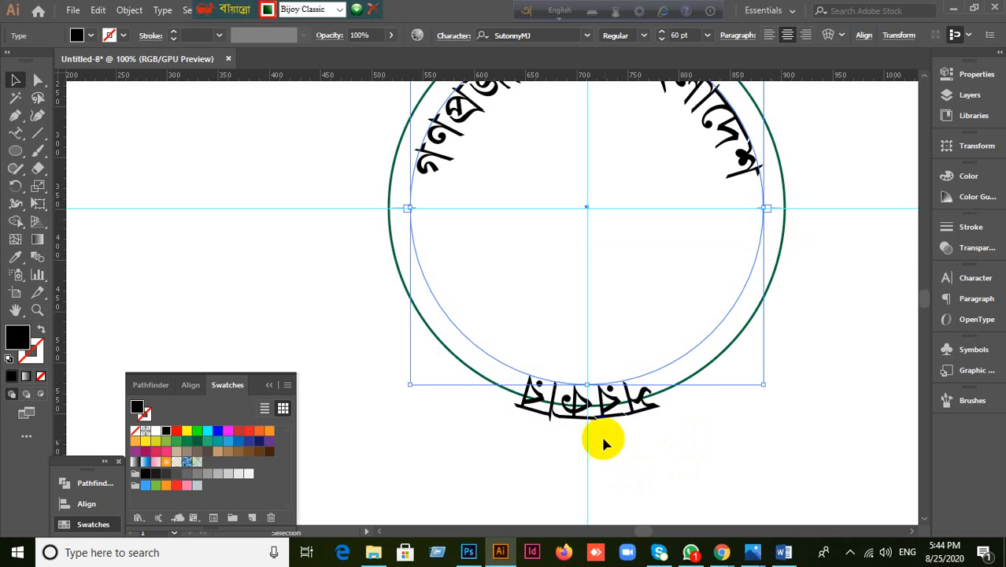
scroll(590, 429, up, 5)
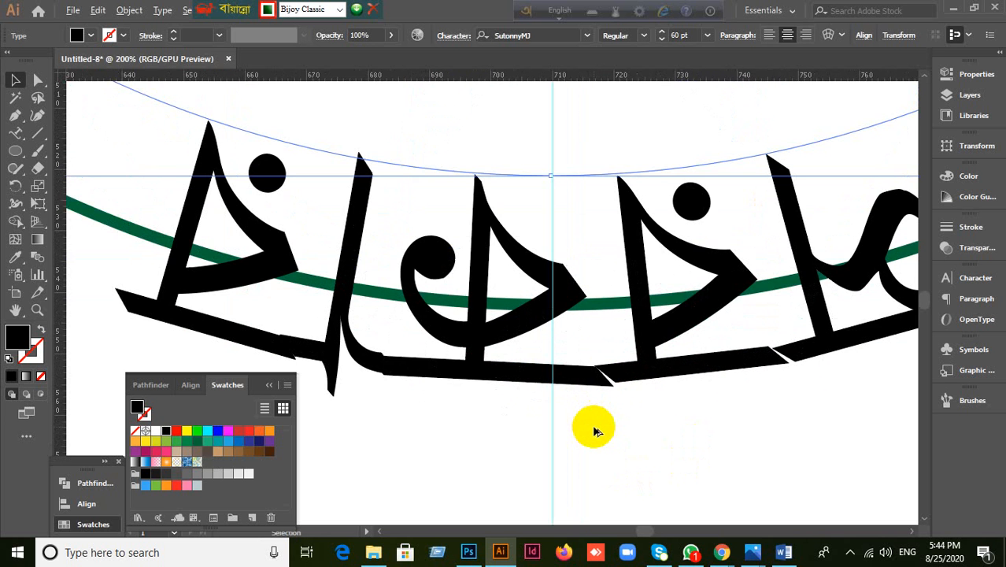
scroll(561, 310, up, 2)
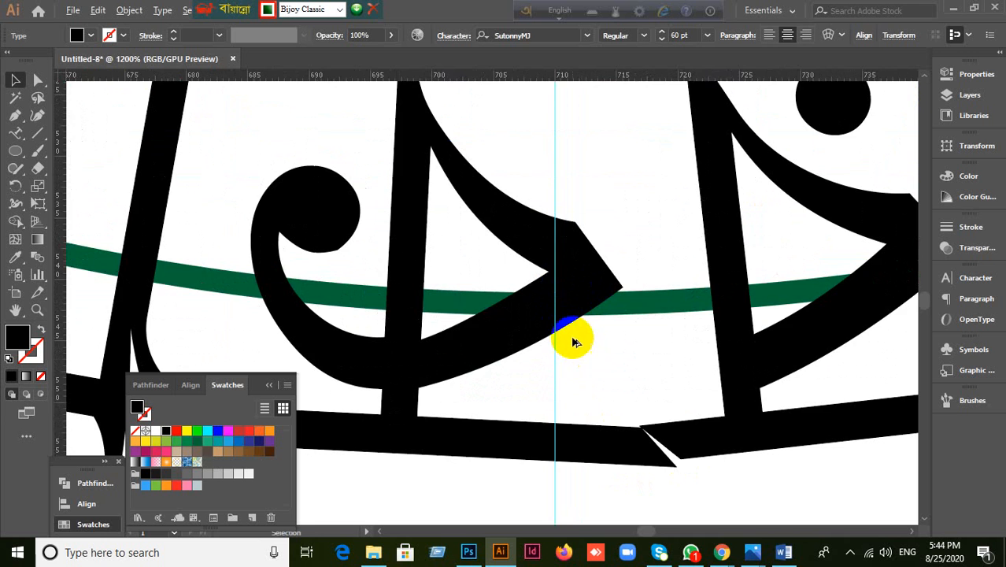
scroll(575, 339, down, 4)
scroll(574, 341, down, 7)
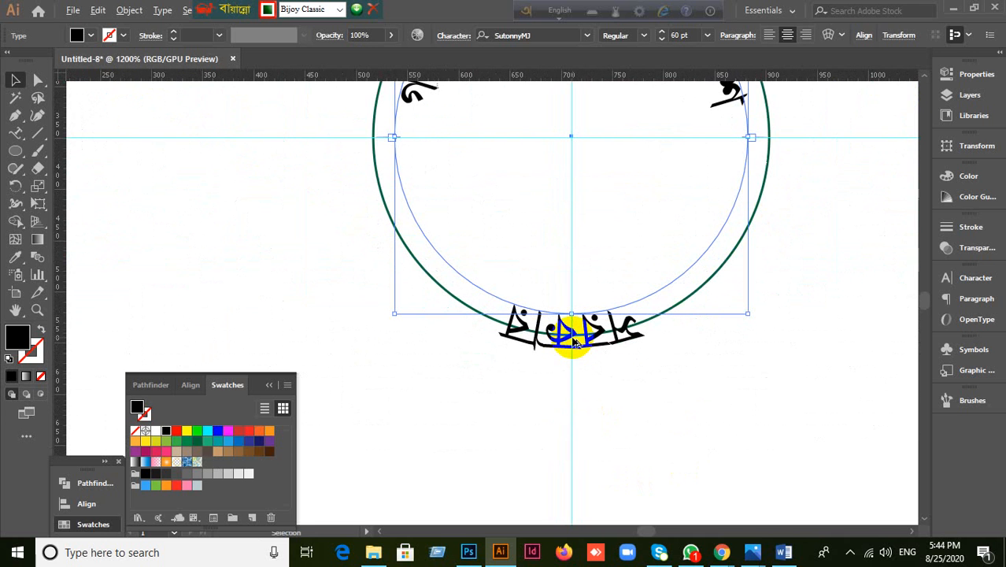
Step: Centre-align the সরকার text in the Paragraph panel, undoing an accidental move
click(951, 279)
click(823, 270)
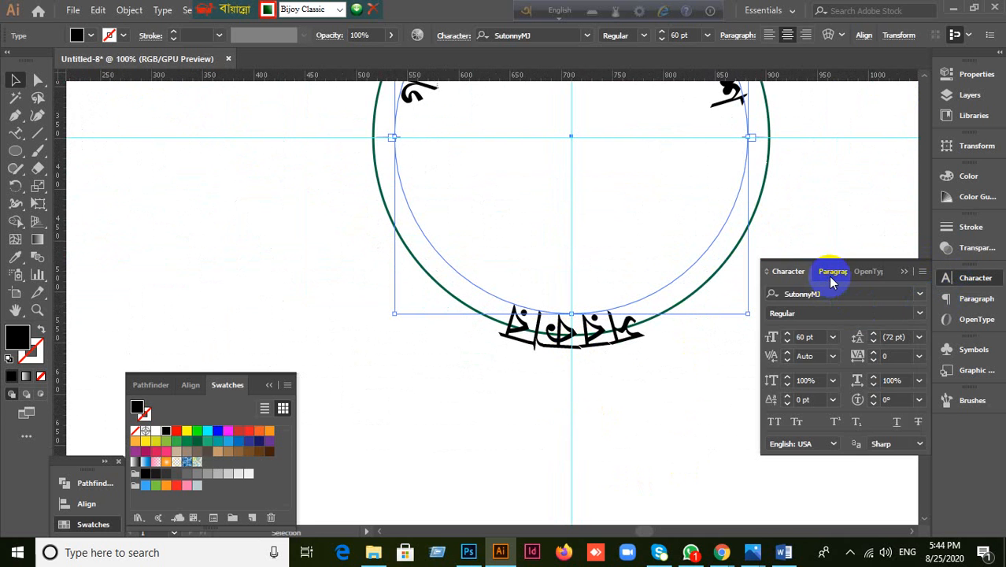
click(797, 295)
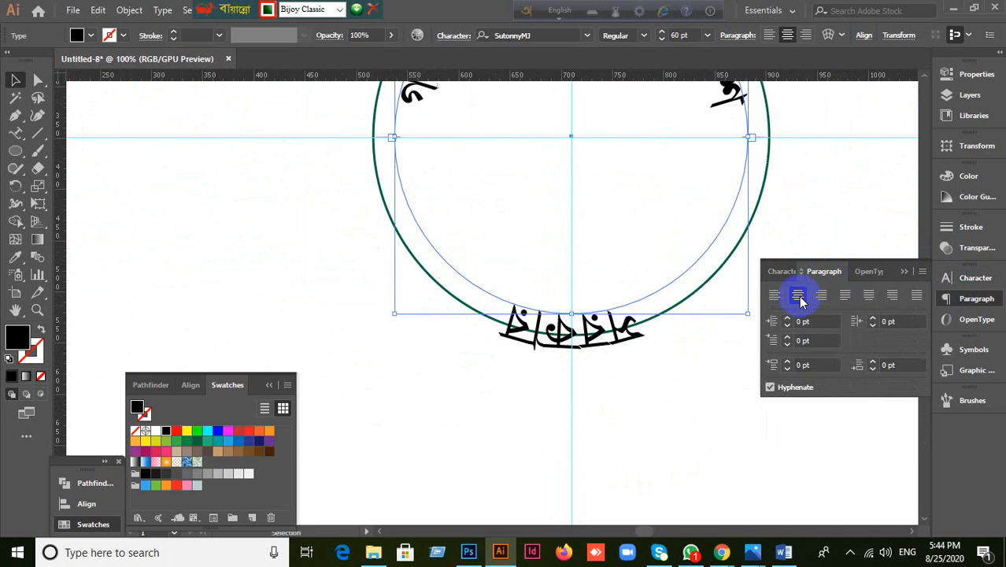
click(602, 378)
scroll(566, 330, up, 7)
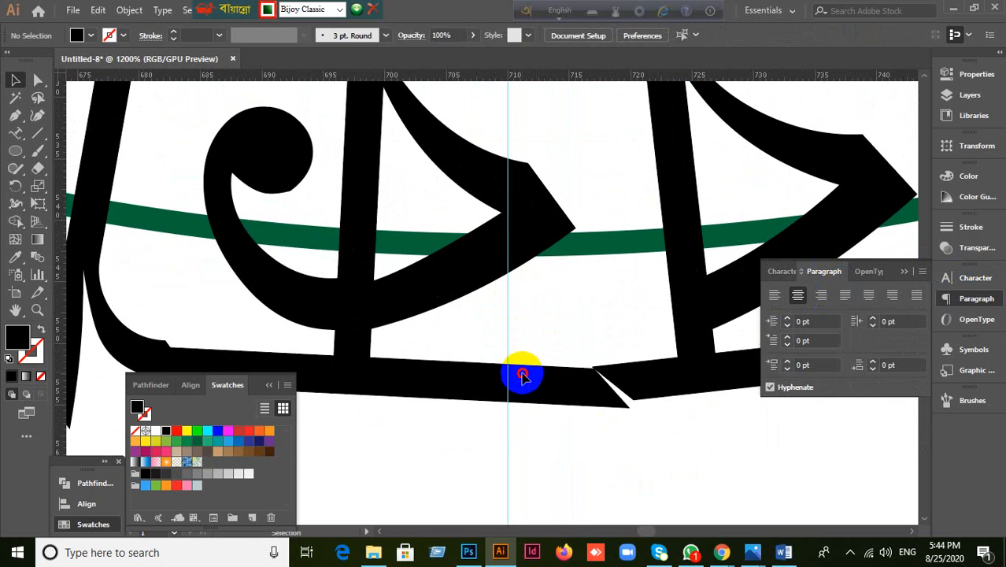
scroll(582, 410, down, 5)
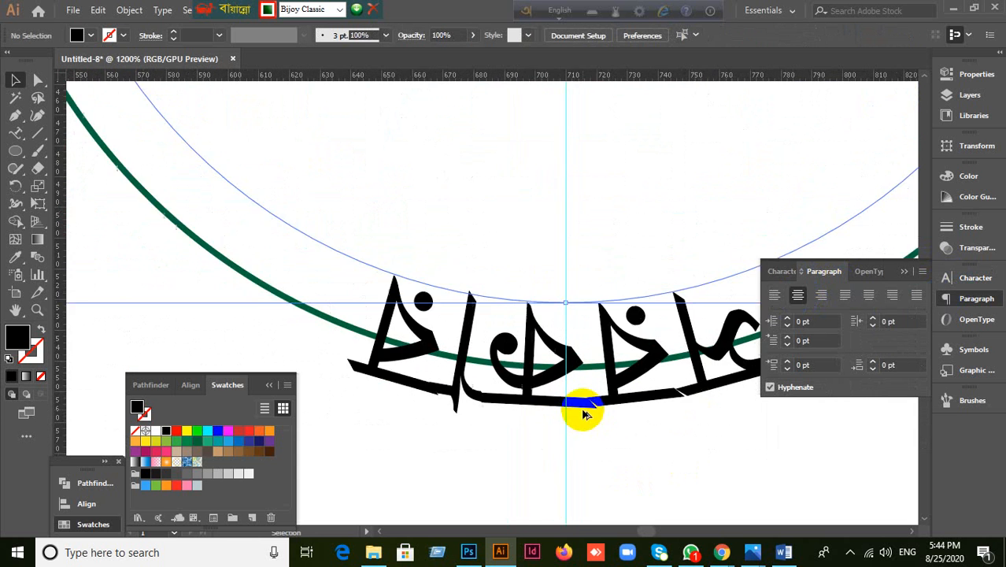
click(584, 409)
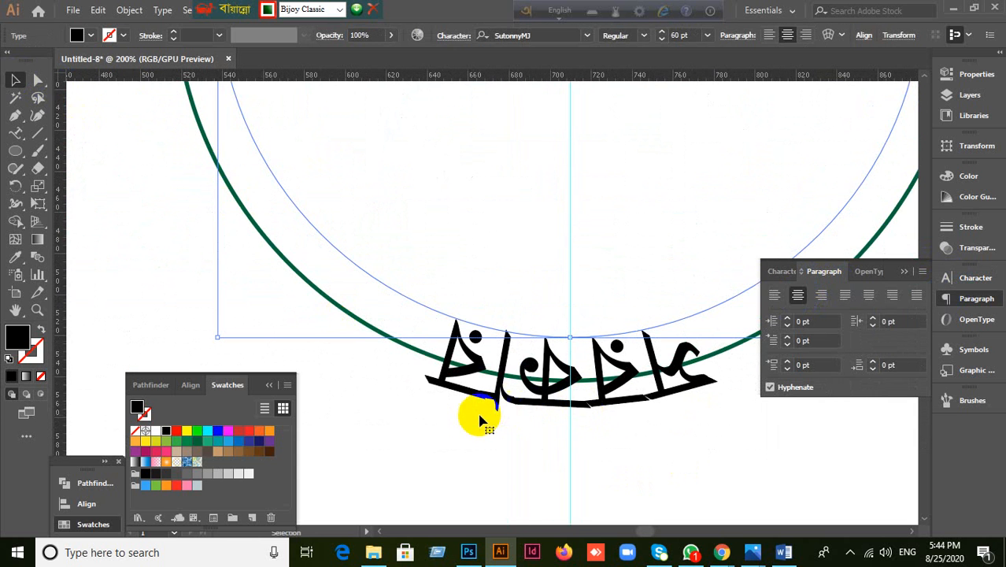
drag(478, 416, 512, 392)
key(ctrl+z)
scroll(605, 425, up, 2)
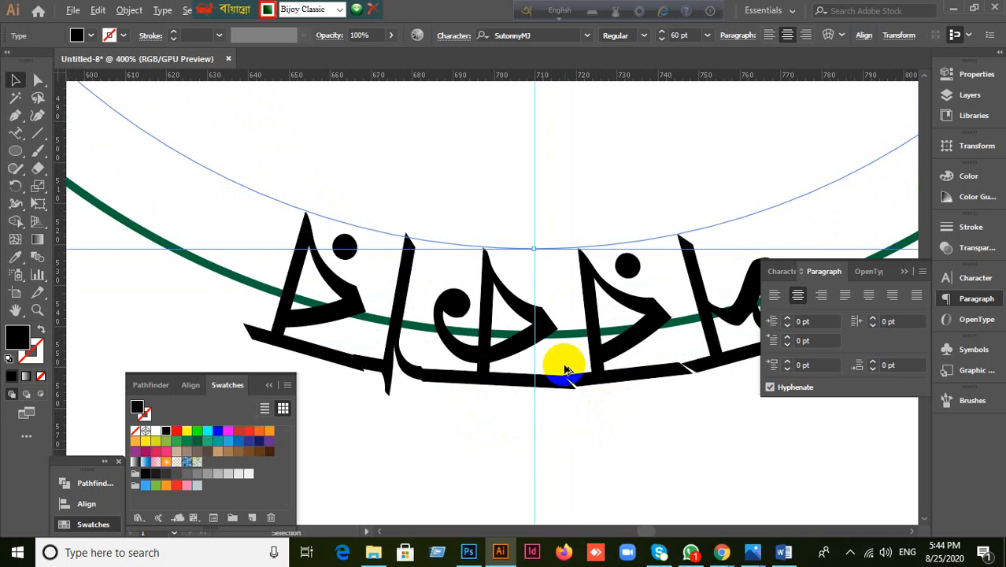
scroll(562, 359, down, 2)
scroll(562, 358, down, 5)
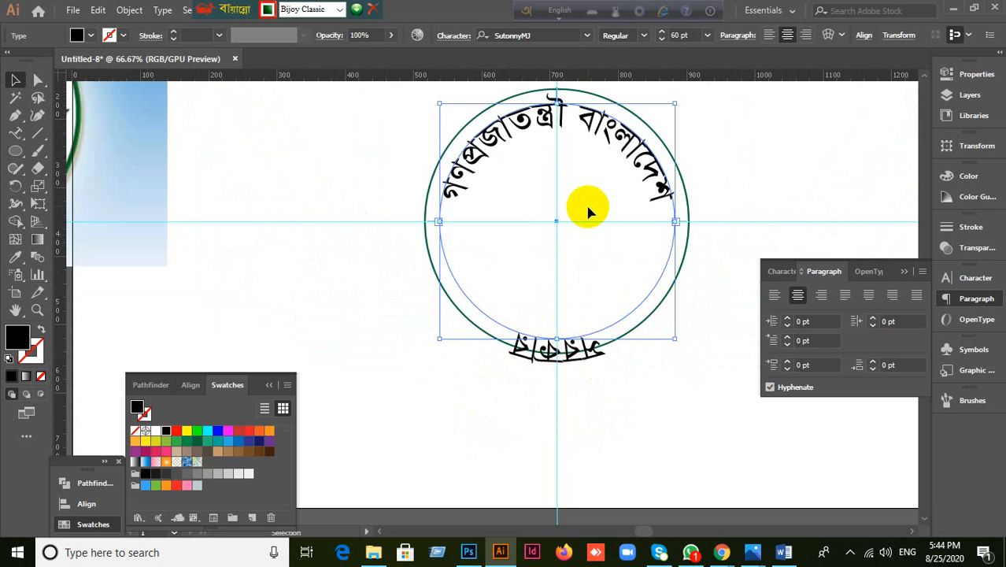
scroll(587, 209, up, 1)
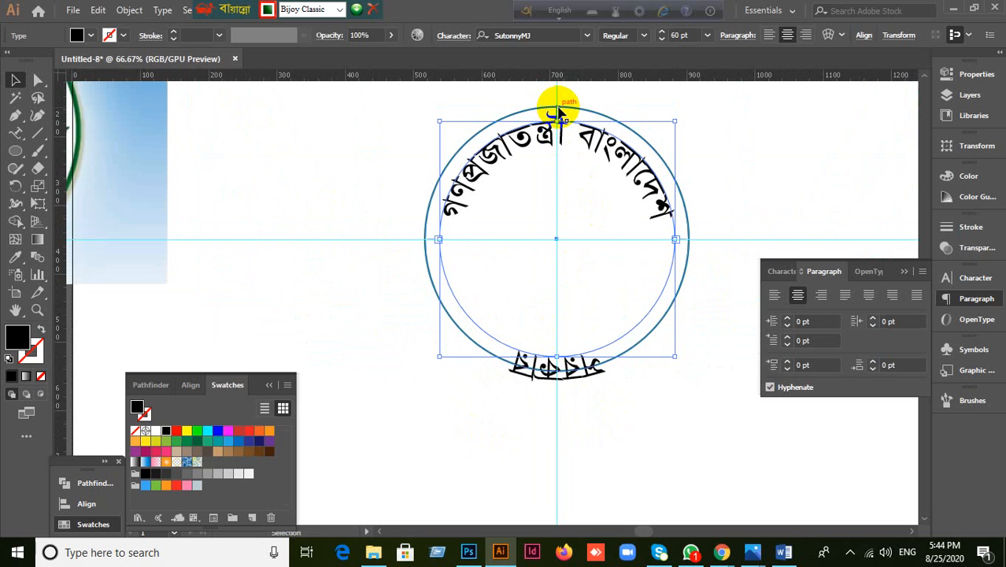
Step: Flip সরকার to run inside the circle and slide it centred onto the bottom arc
drag(557, 114, 561, 355)
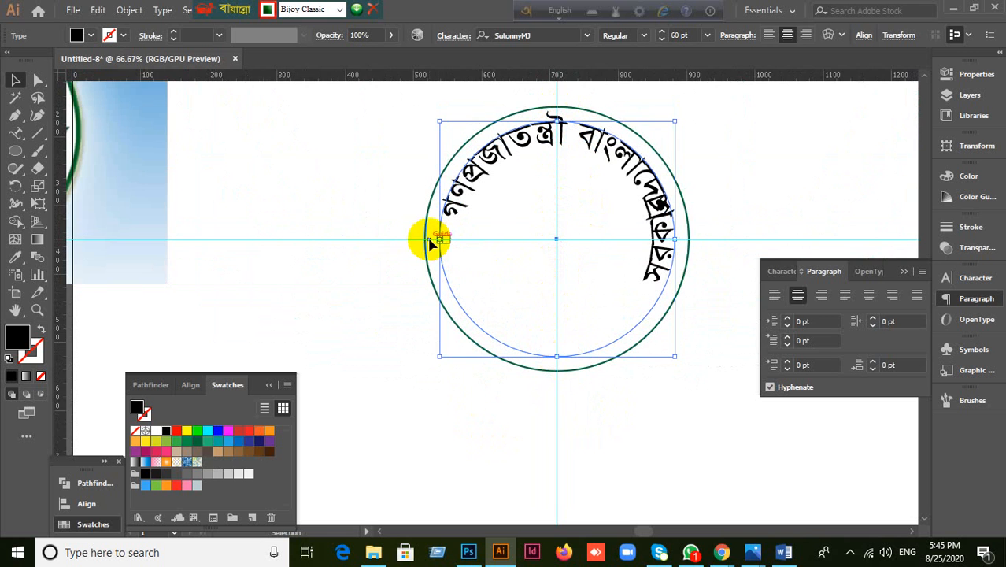
scroll(443, 253, up, 2)
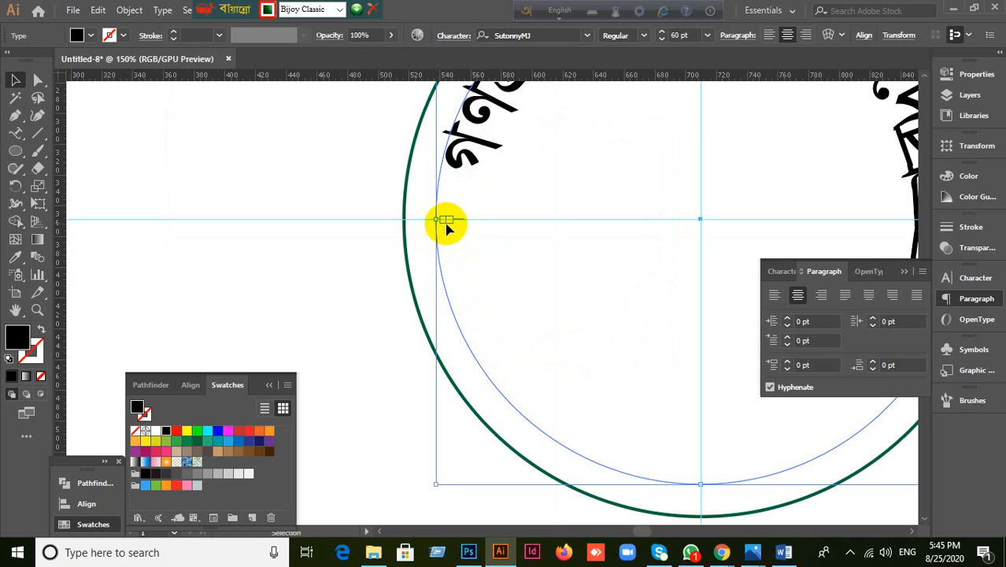
drag(457, 224, 915, 219)
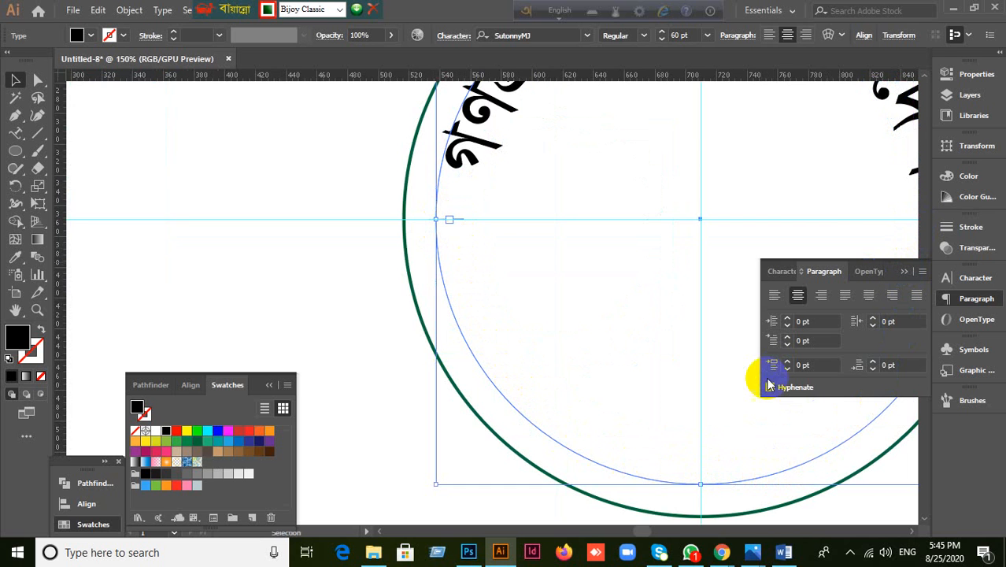
scroll(739, 397, down, 1)
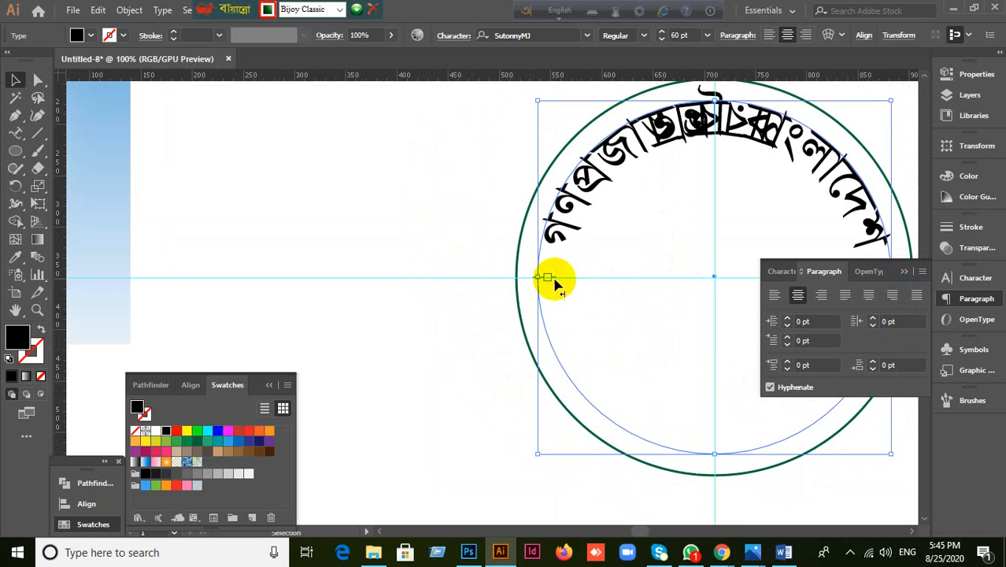
drag(554, 279, 834, 385)
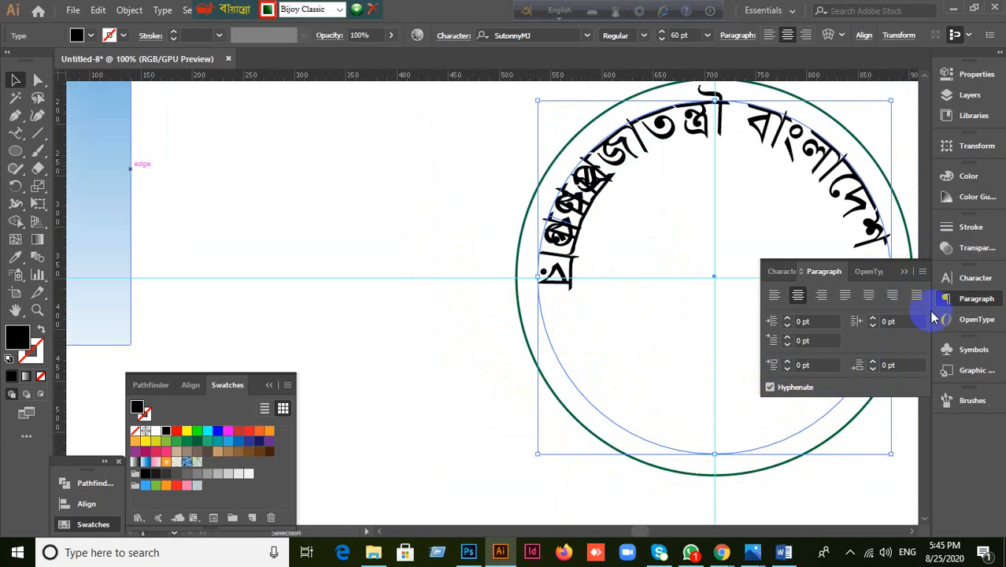
click(905, 271)
drag(870, 278, 550, 287)
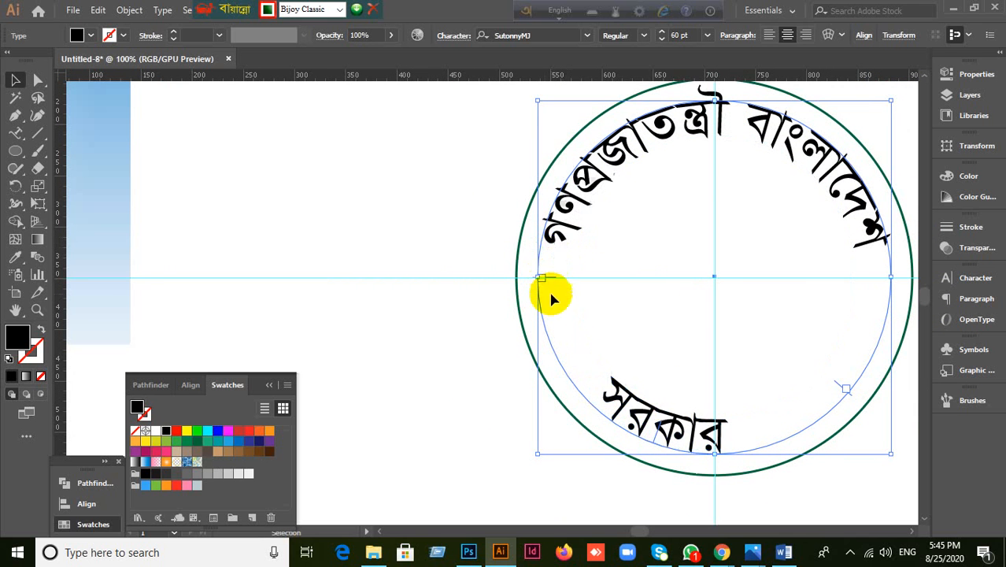
drag(840, 387, 889, 277)
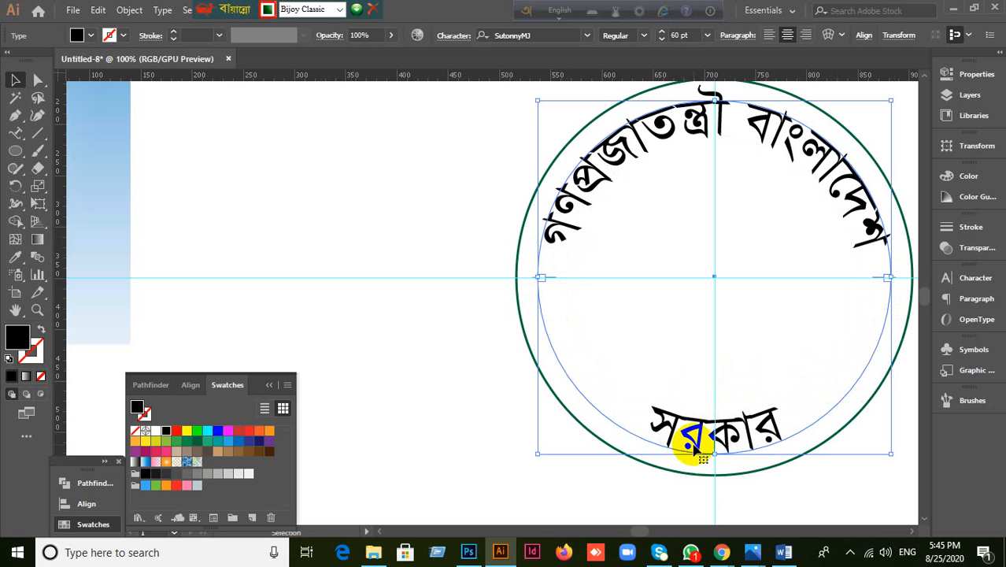
click(423, 421)
scroll(470, 423, down, 1)
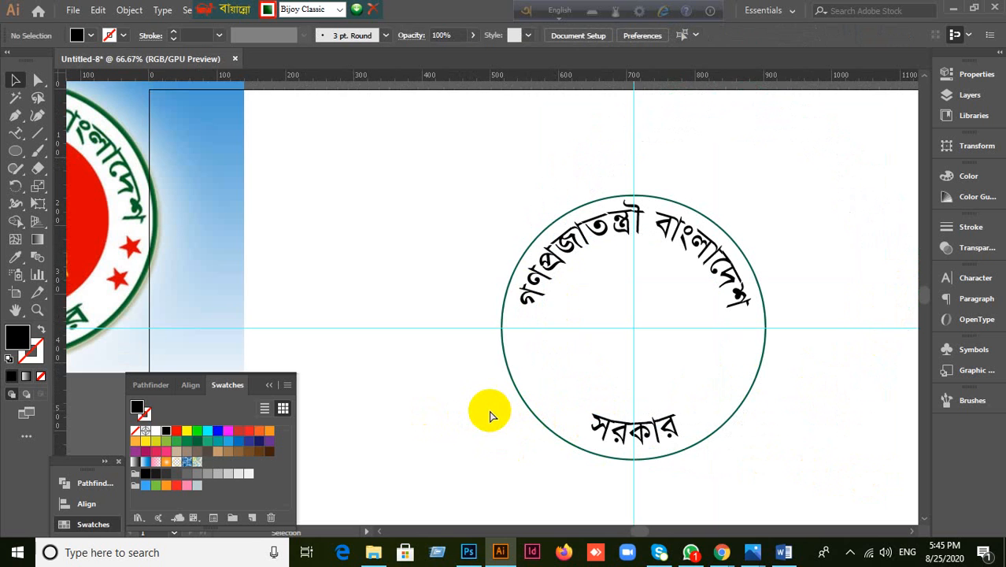
Step: Scale the circle down inside the text and give it a red fill with no outline
key(ctrl+alt+b)
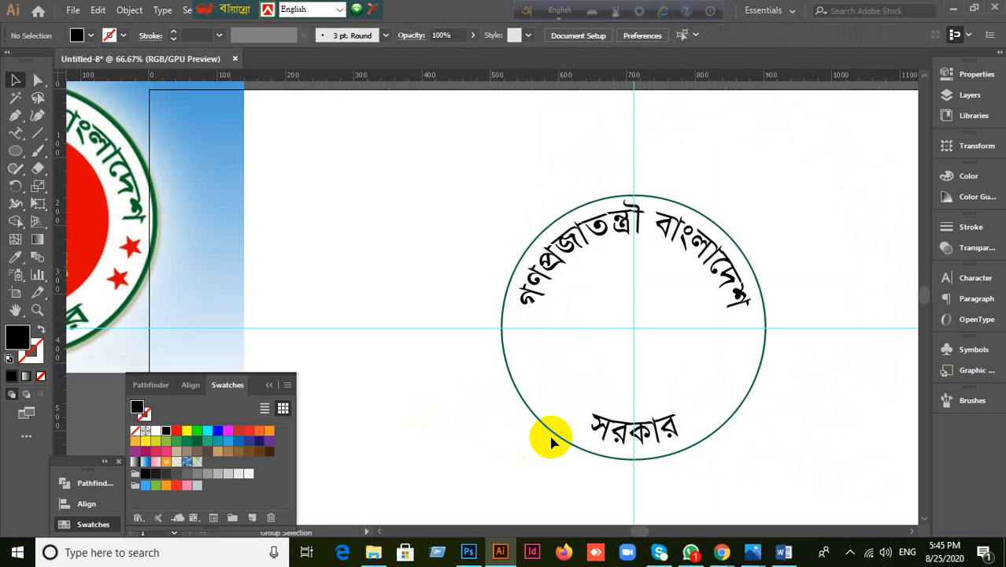
click(716, 432)
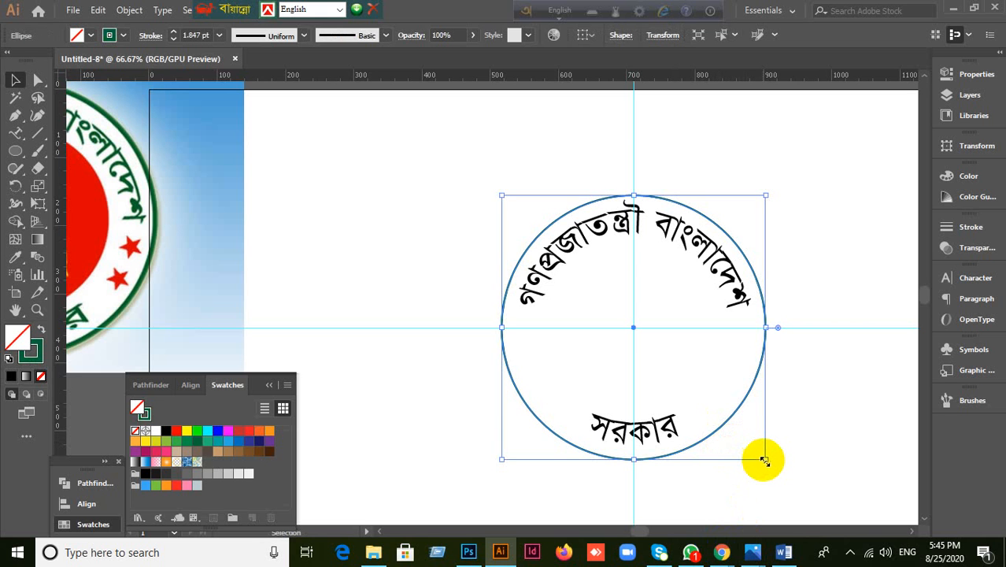
mouse_move(763, 459)
mouse_down()
mouse_move(714, 416)
mouse_move(723, 415)
mouse_up()
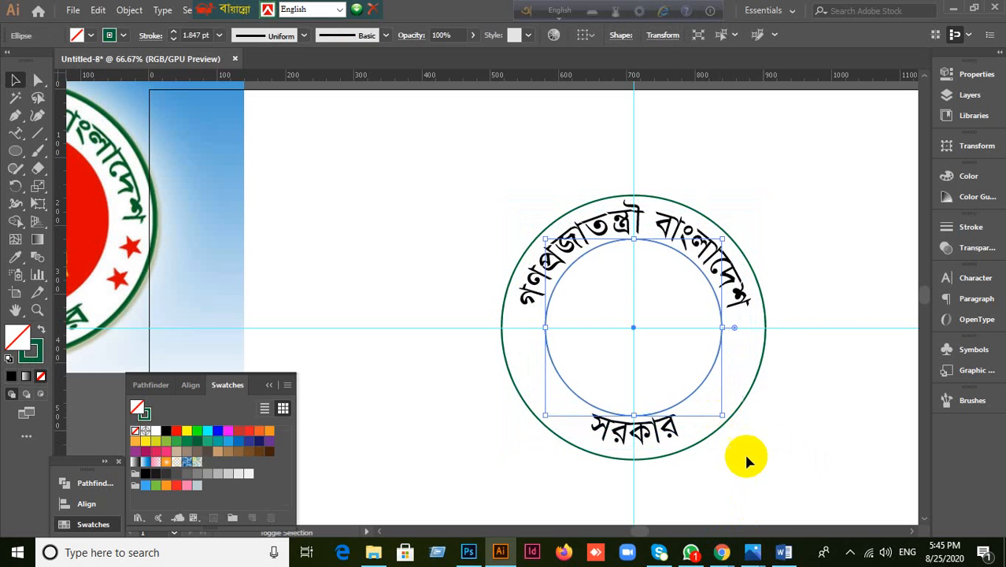
click(40, 334)
click(176, 430)
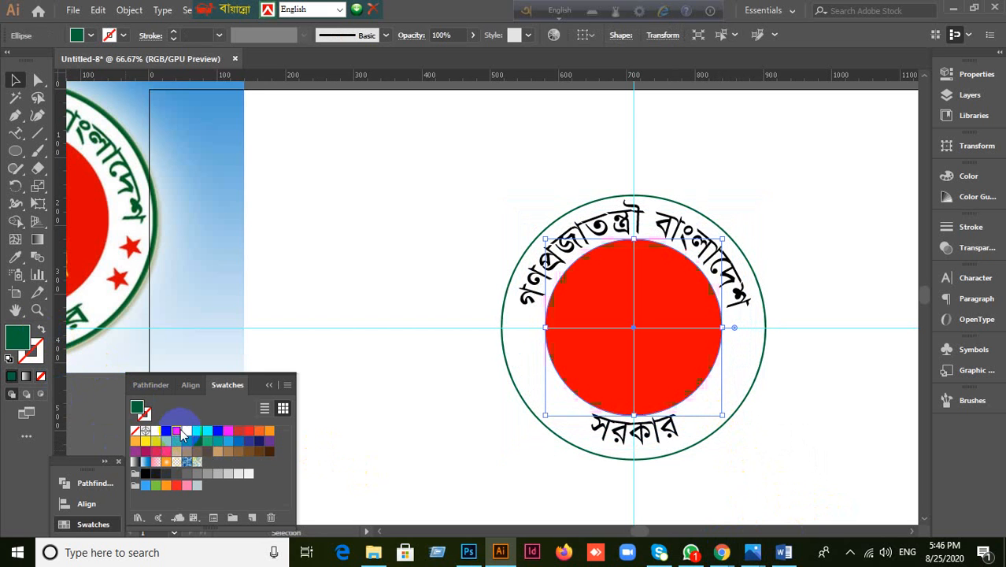
click(380, 394)
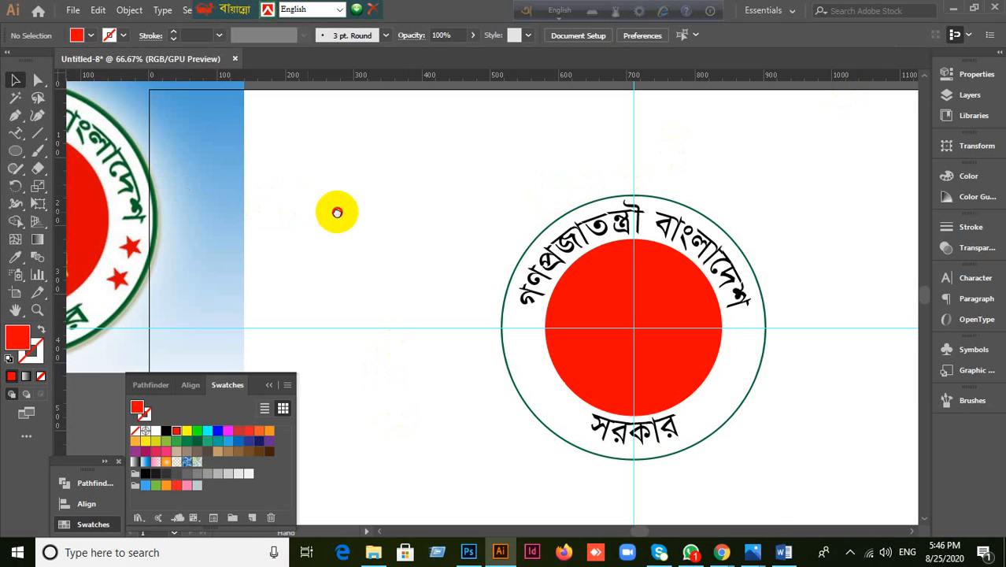
drag(337, 213, 491, 219)
drag(594, 274, 416, 247)
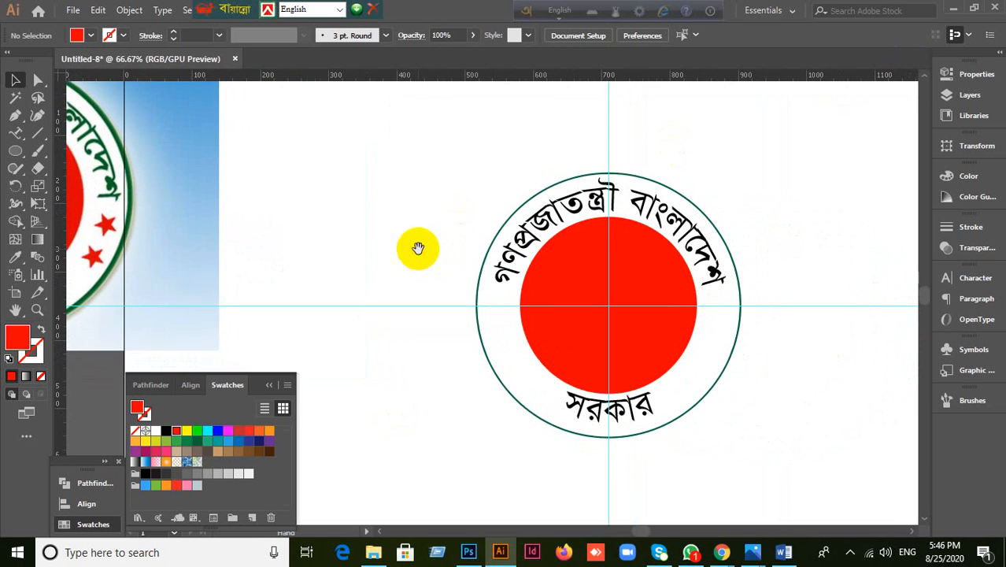
Step: Minimize Illustrator and Chrome, move the Bangla language bar, and reposition the download image icon
click(953, 9)
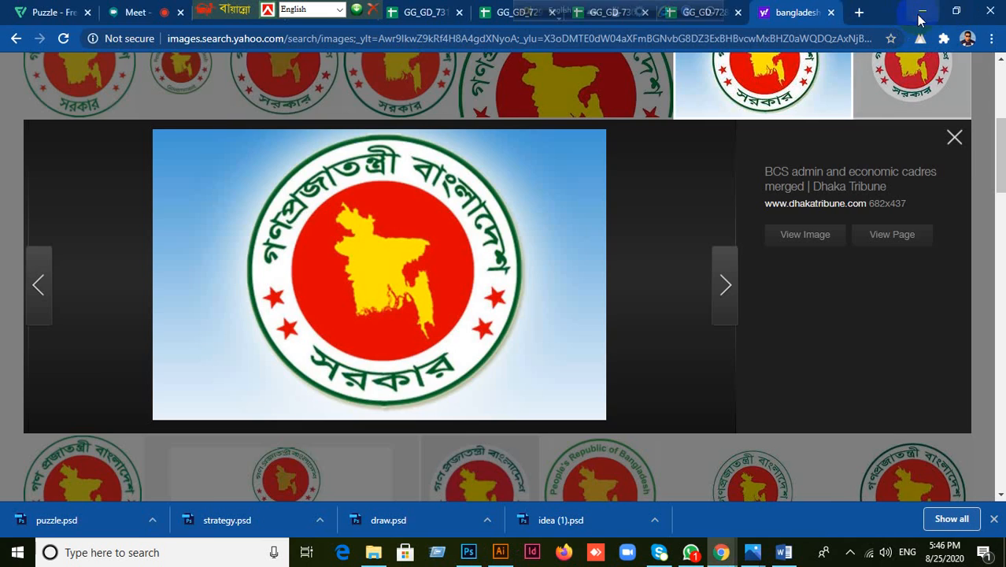
click(921, 11)
click(470, 111)
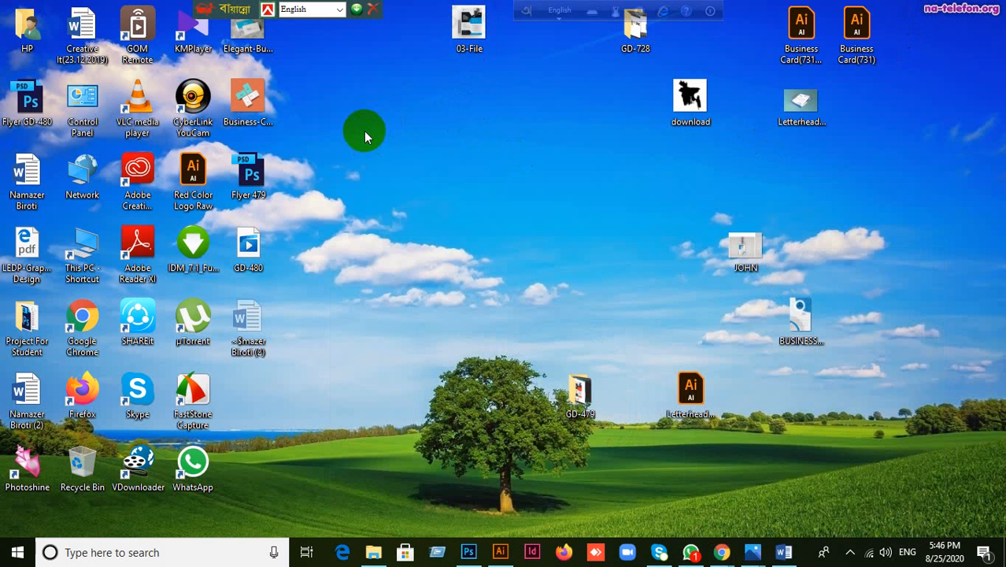
drag(207, 10, 632, 6)
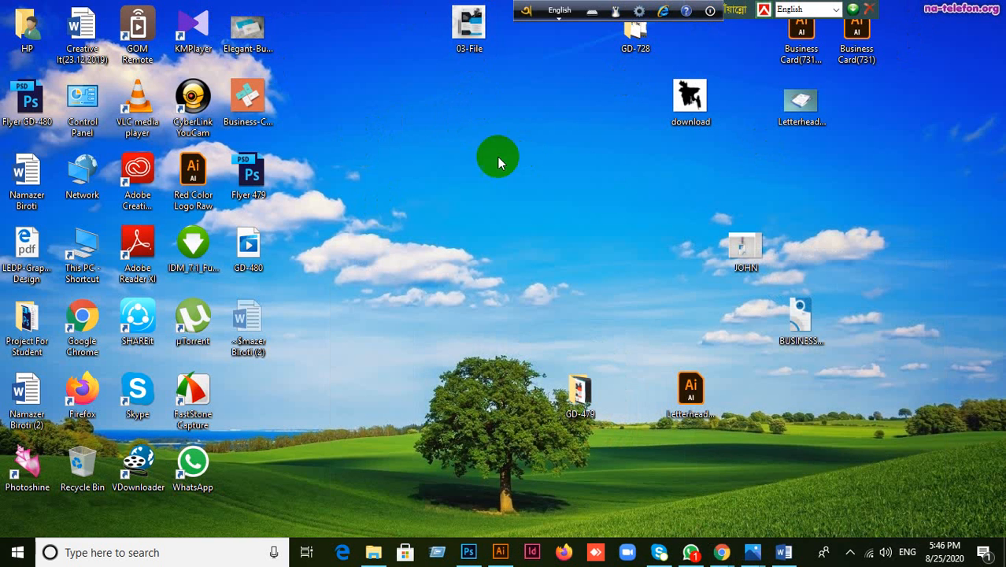
click(472, 168)
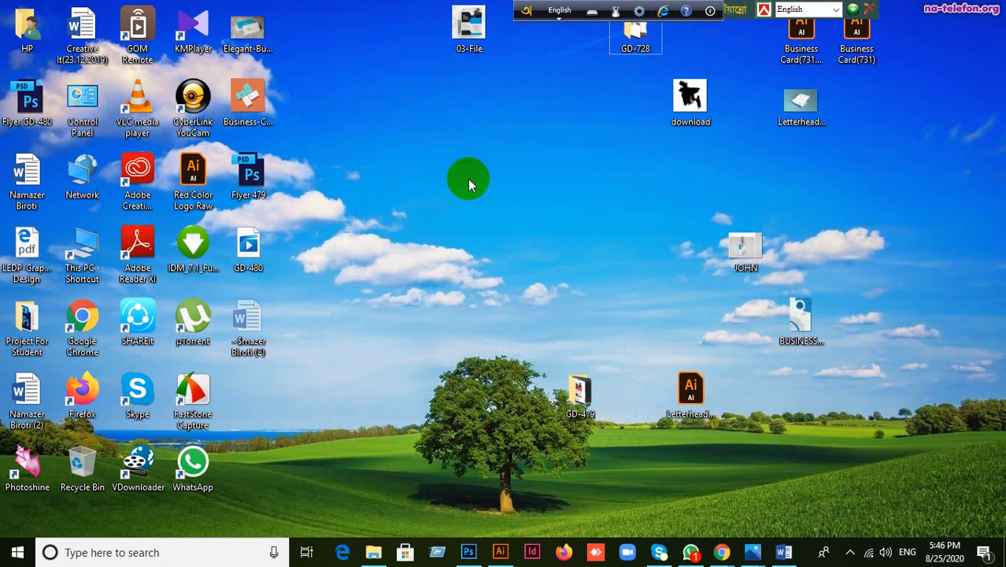
drag(691, 98, 413, 249)
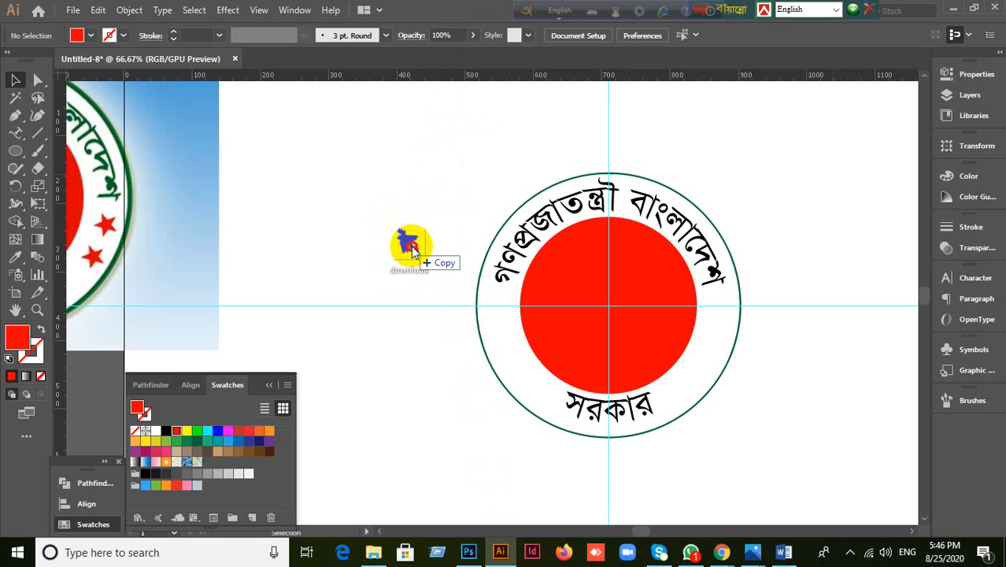
Step: Drop the map image on the canvas, delete it, zoom out, and open the File menu
drag(410, 247, 411, 247)
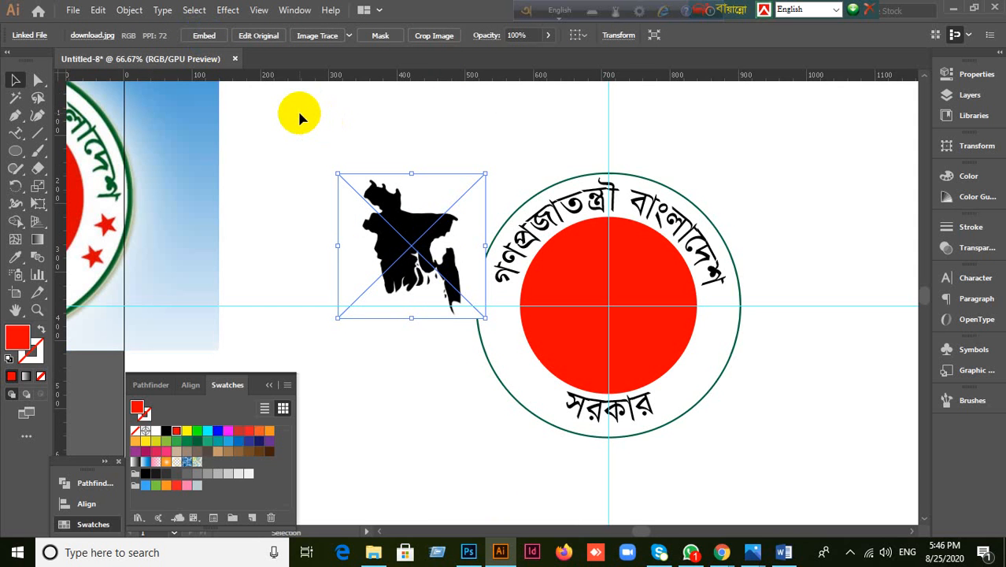
key(Delete)
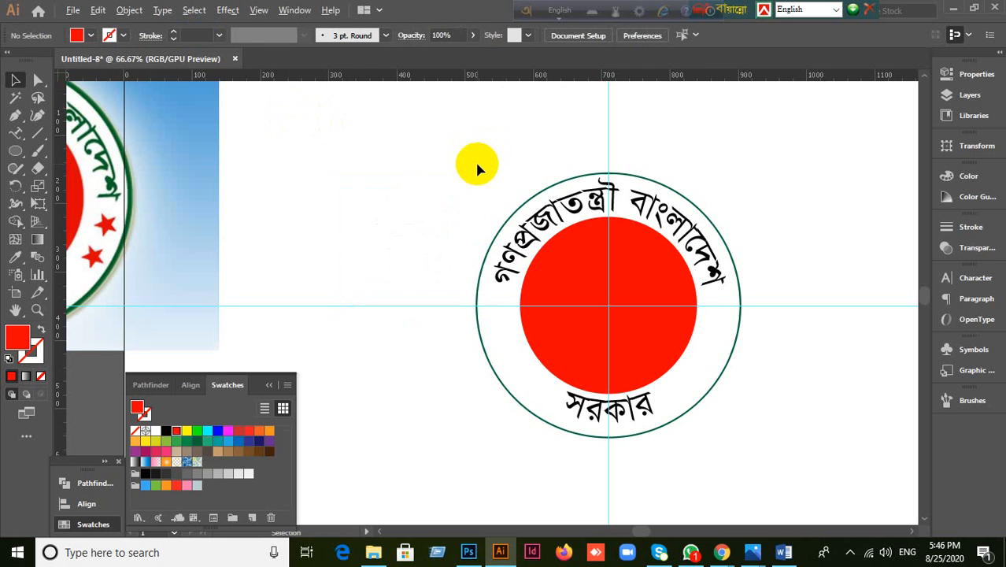
scroll(475, 165, down, 1)
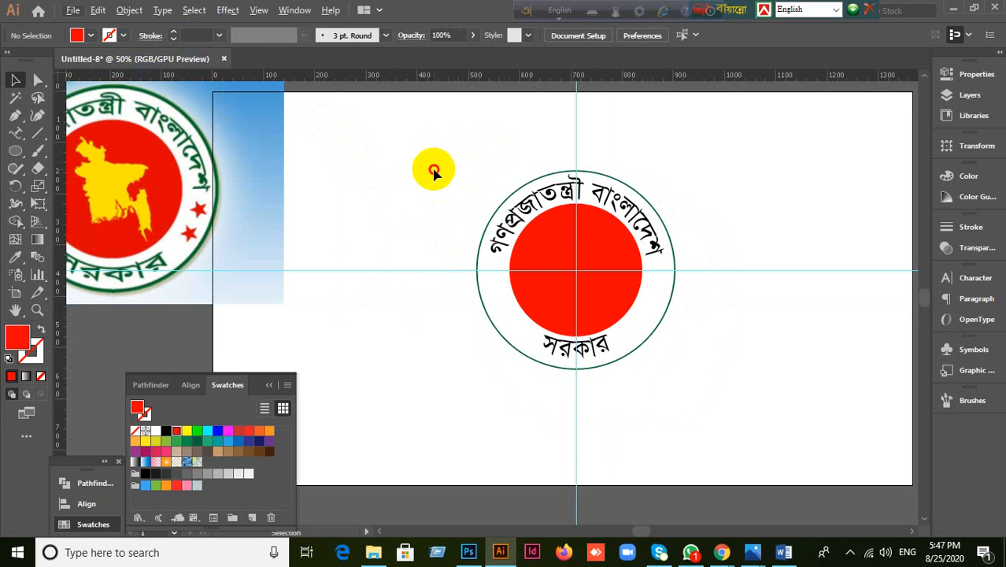
click(71, 9)
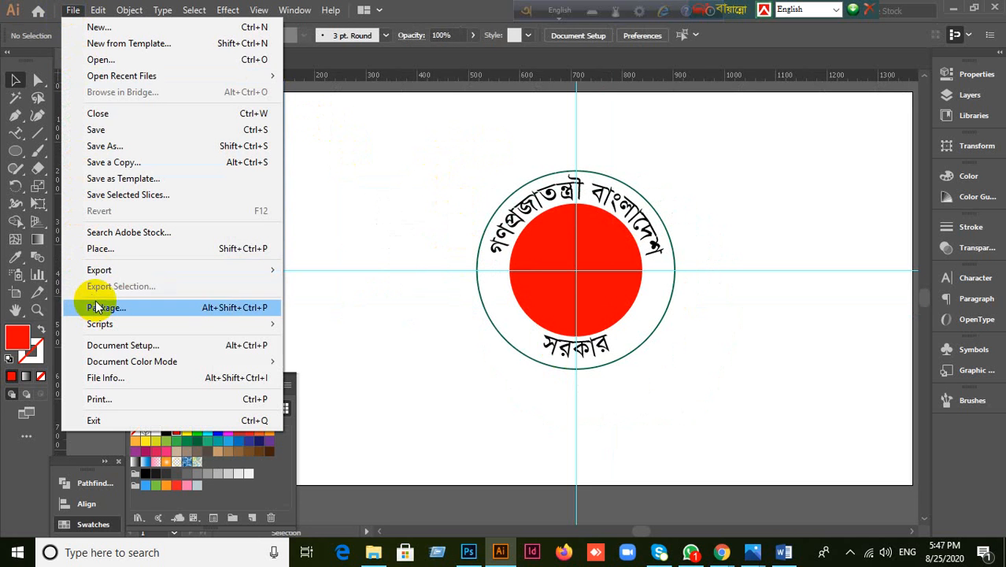
Step: Place the Desktop 'download' image with Link unticked so it gets embedded
click(104, 249)
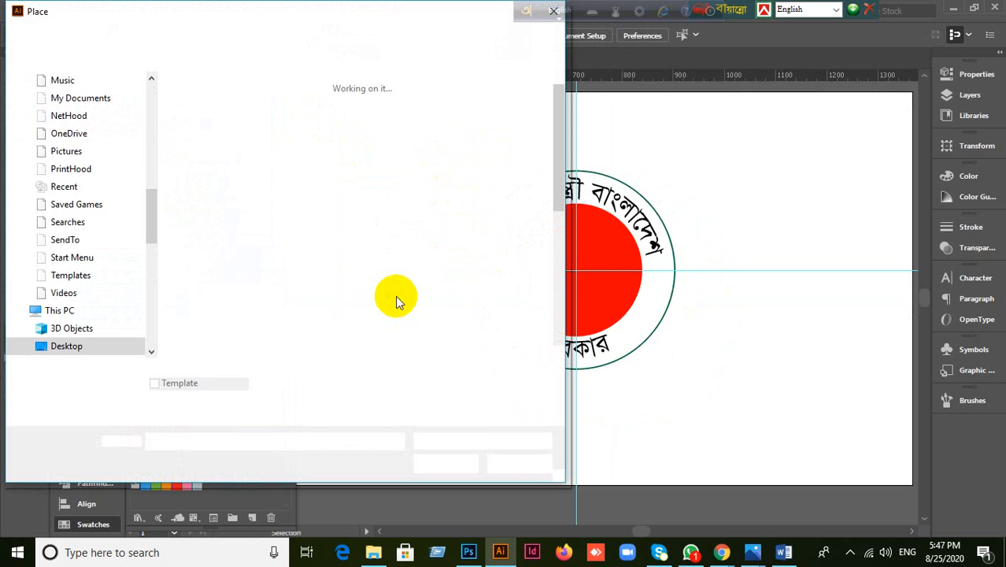
click(361, 310)
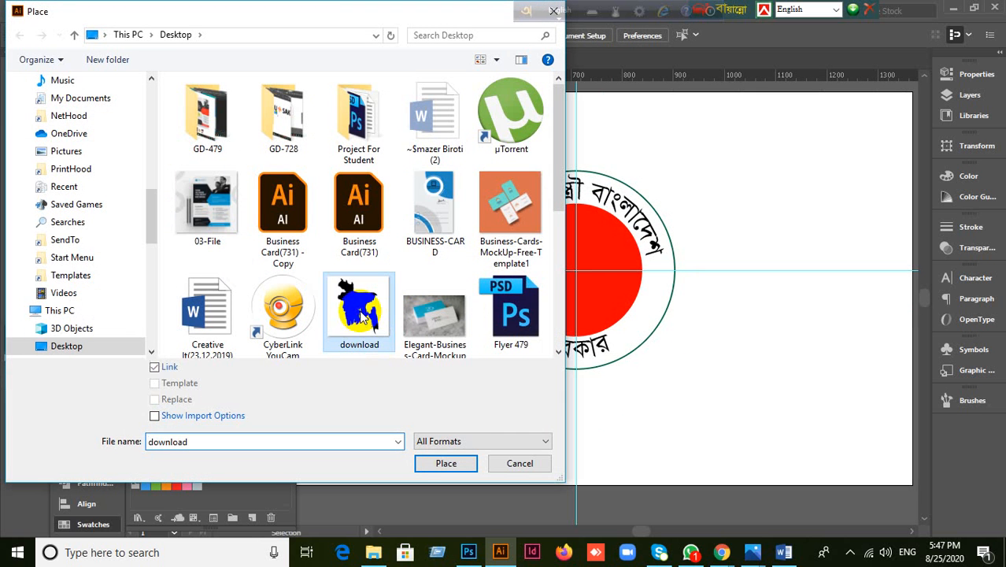
click(154, 368)
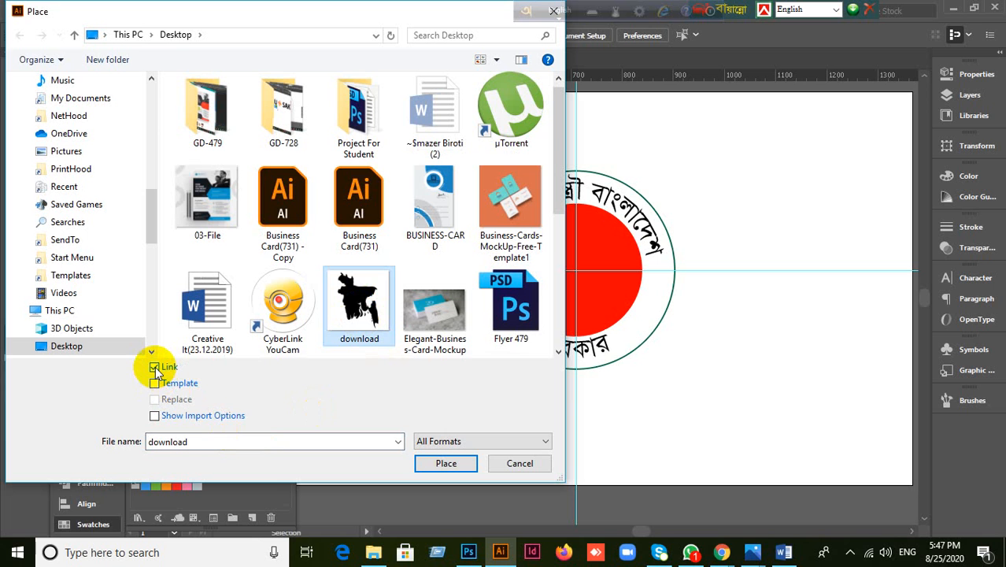
click(155, 368)
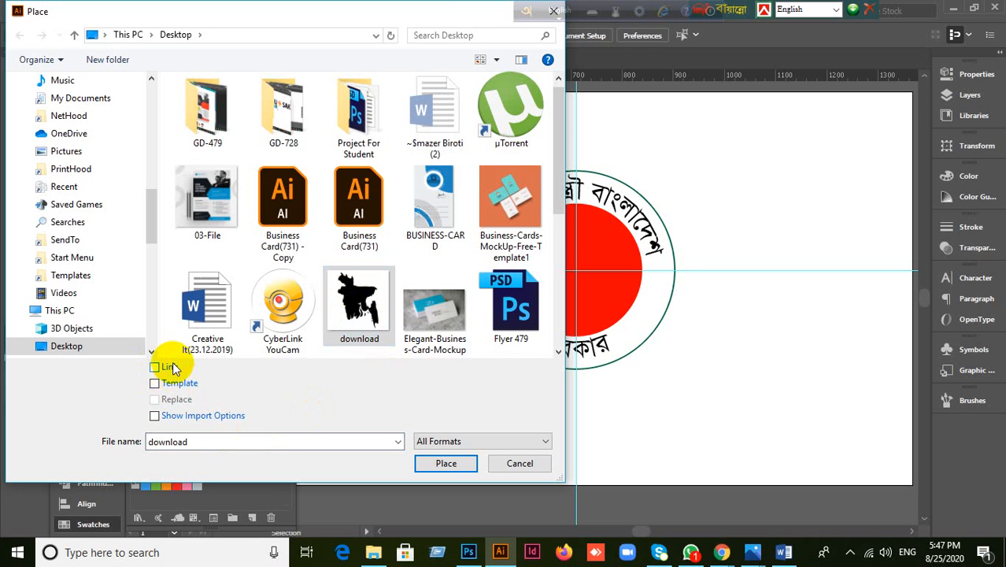
click(446, 464)
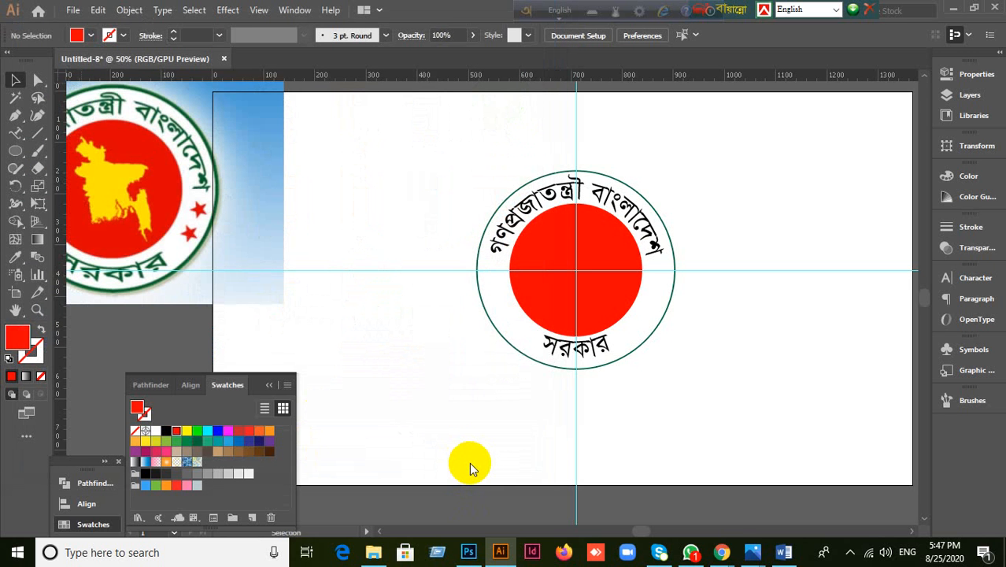
Step: Delete the placed map, then drag the desktop download image into the Illustrator document
click(368, 164)
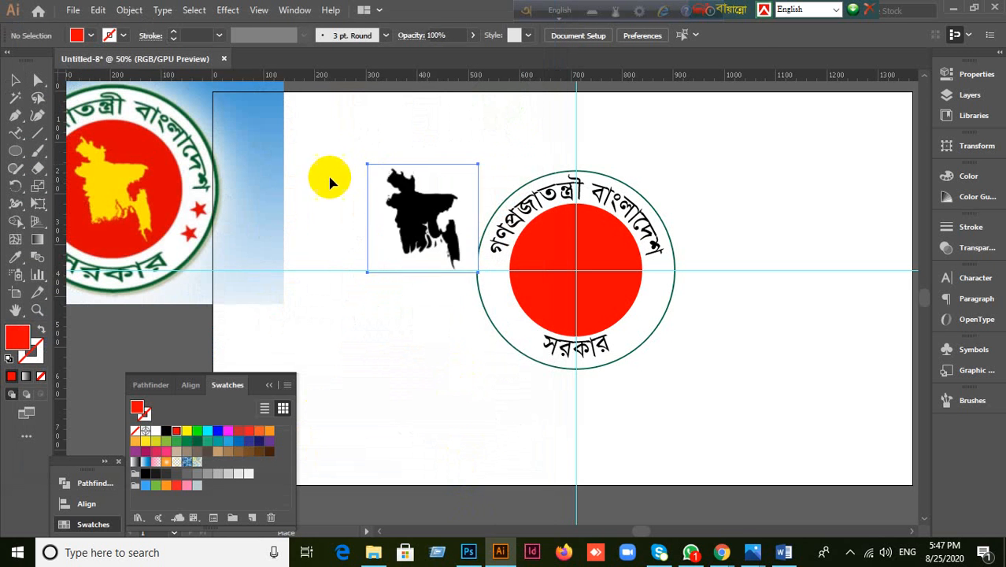
key(Delete)
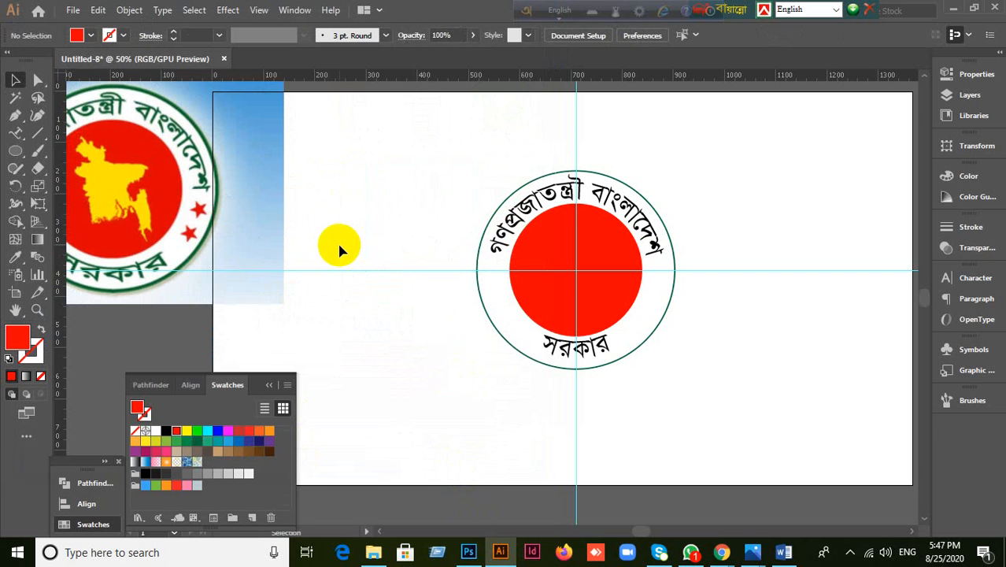
click(954, 10)
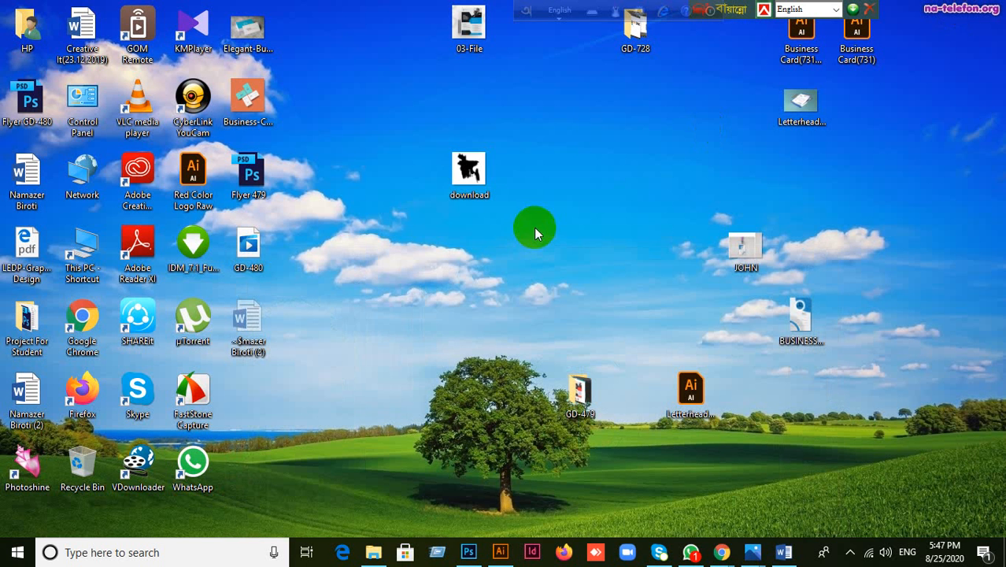
drag(478, 174, 513, 464)
drag(505, 524, 414, 220)
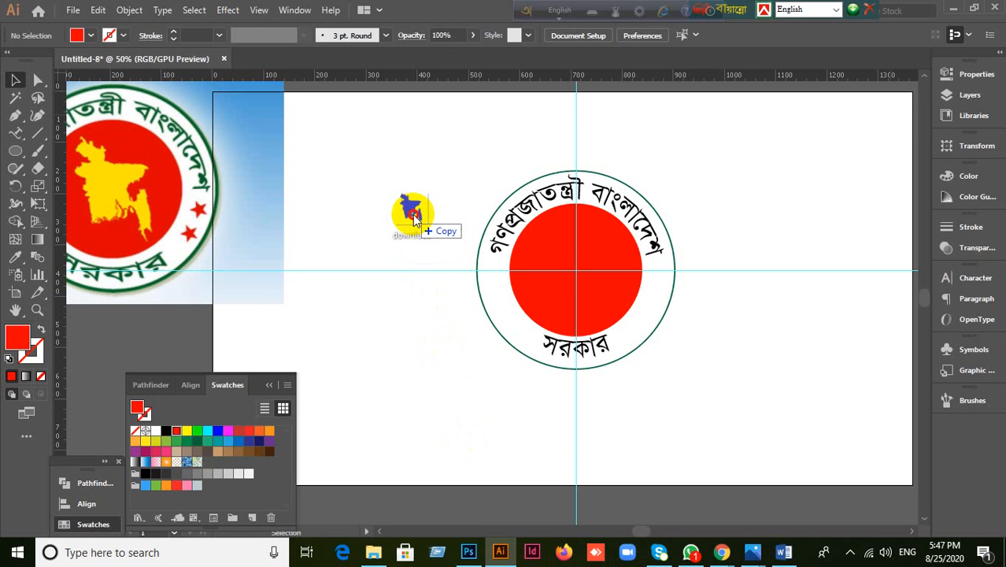
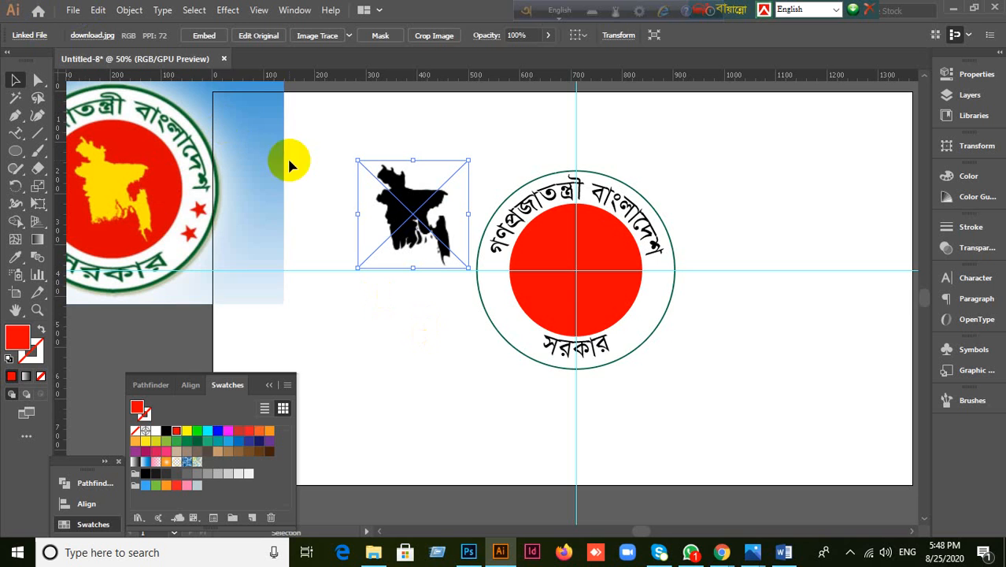
Step: Embed the linked map image and move it up and right above the seal
click(206, 37)
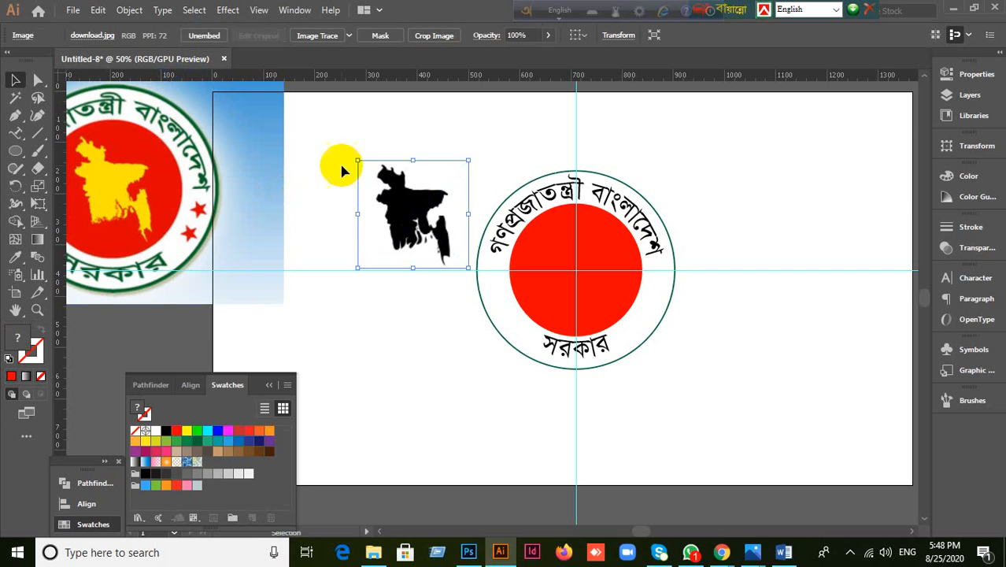
click(407, 210)
scroll(409, 216, up, 1)
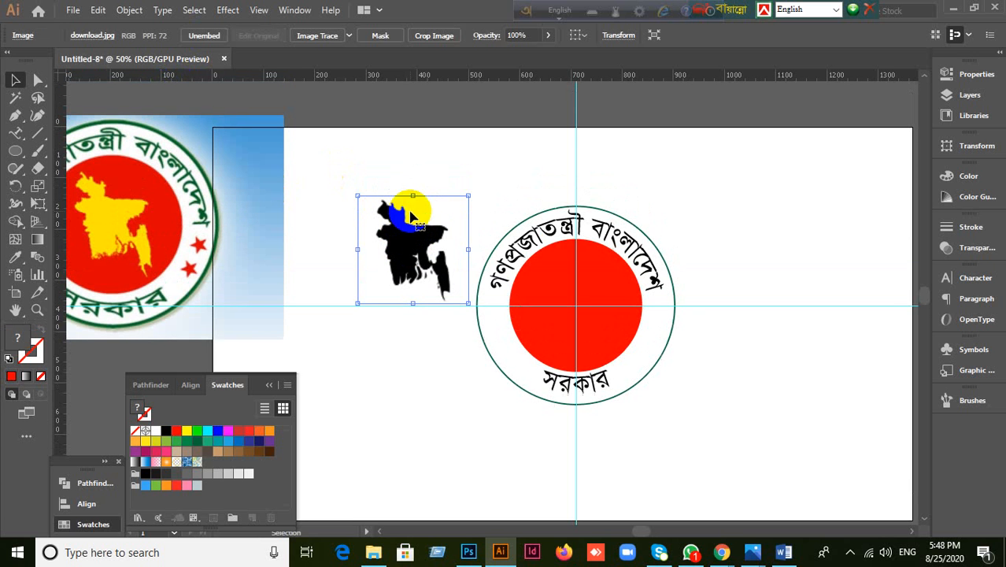
drag(429, 256, 449, 190)
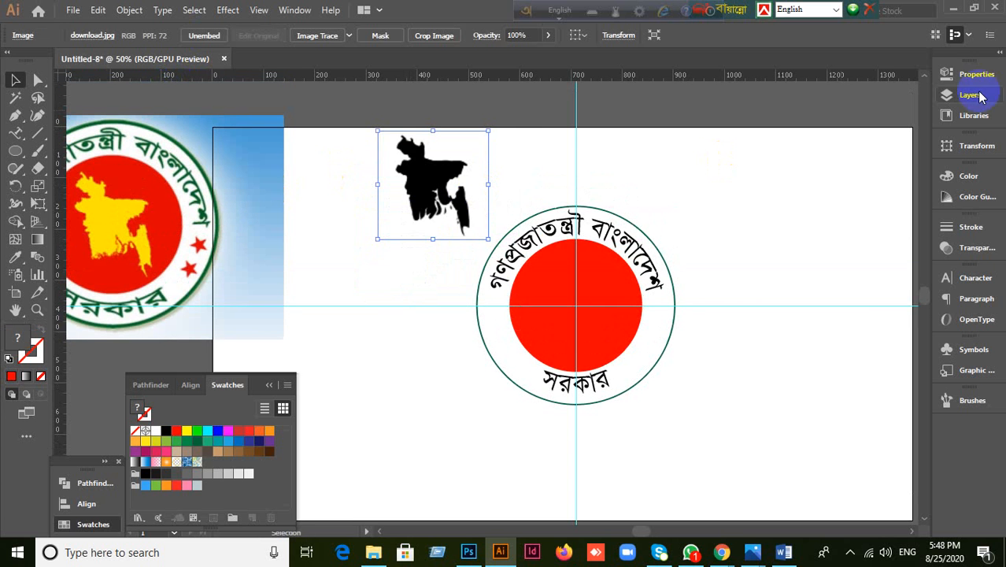
Step: Drag the desktop download image into the document again and embed this second copy
click(957, 10)
click(588, 238)
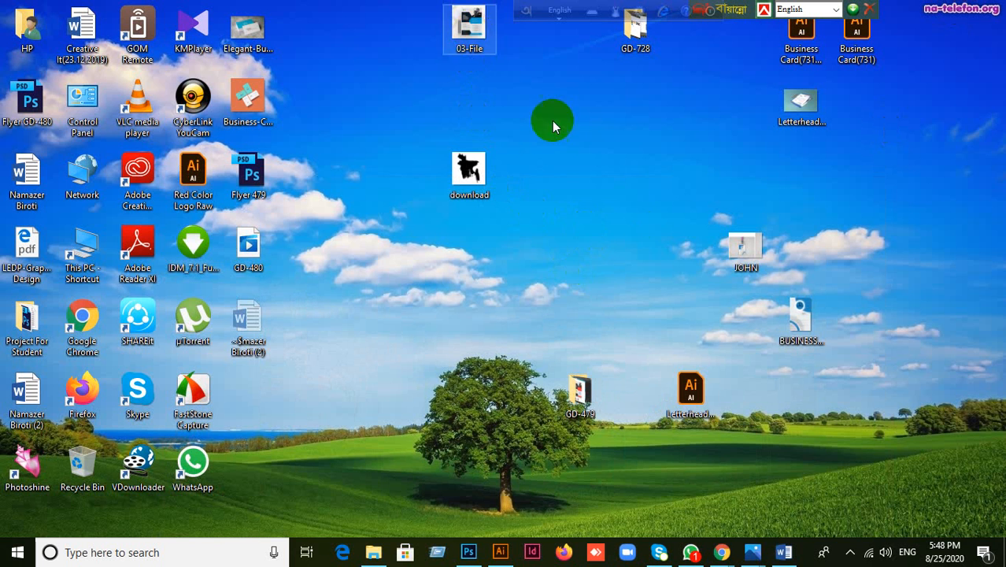
click(471, 180)
drag(471, 180, 528, 362)
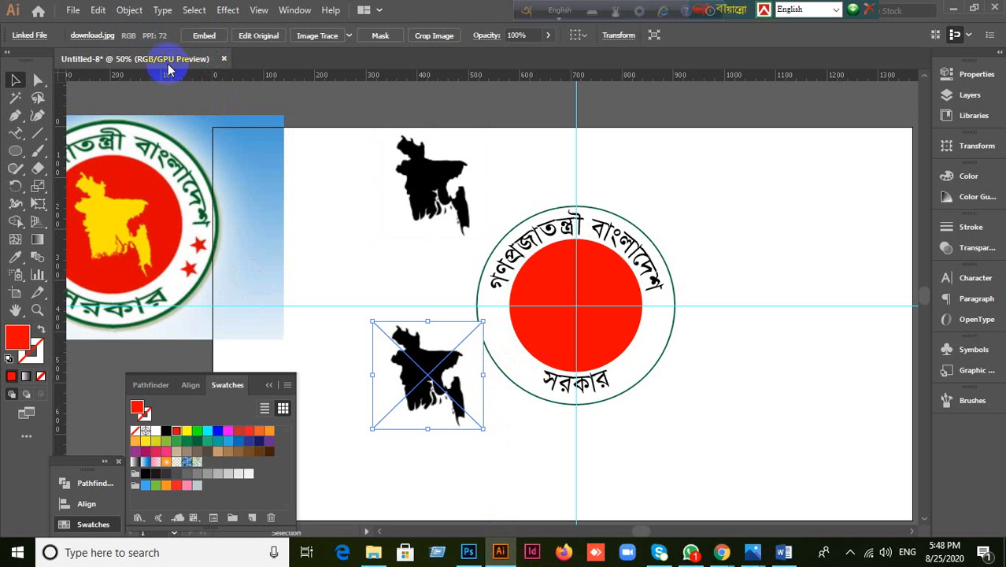
click(205, 36)
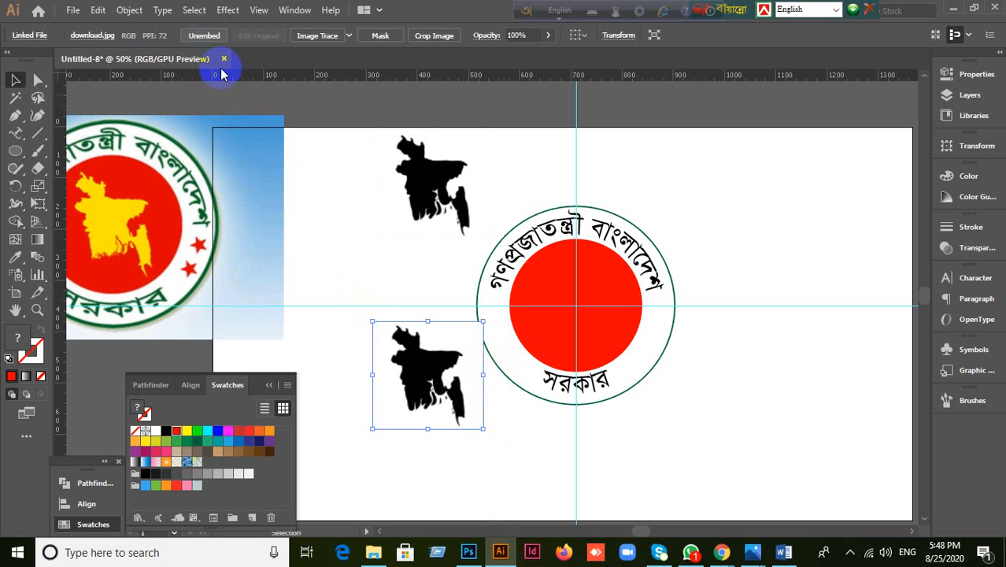
Step: Browse for a file from the File menu, then cancel without opening anything
click(72, 10)
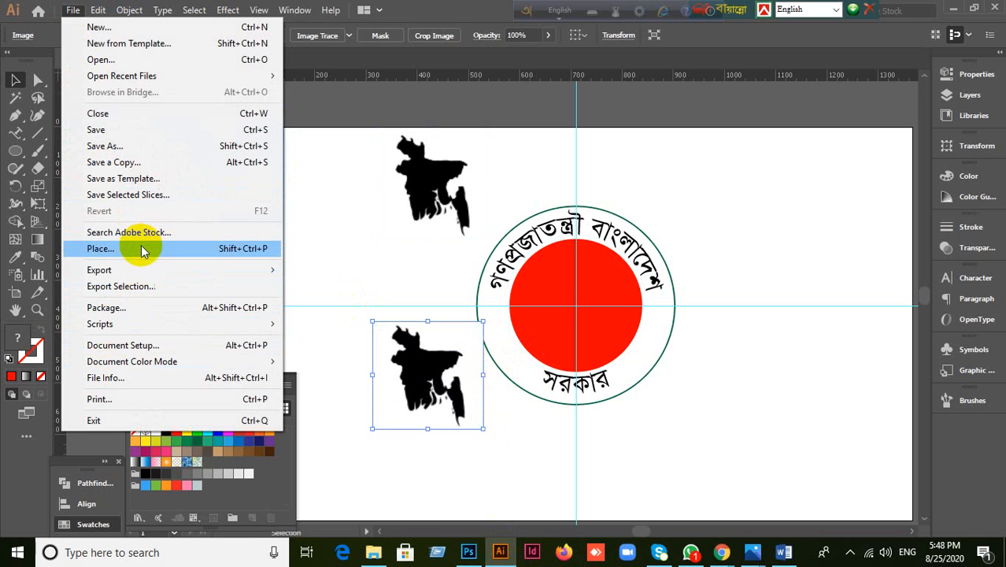
click(109, 67)
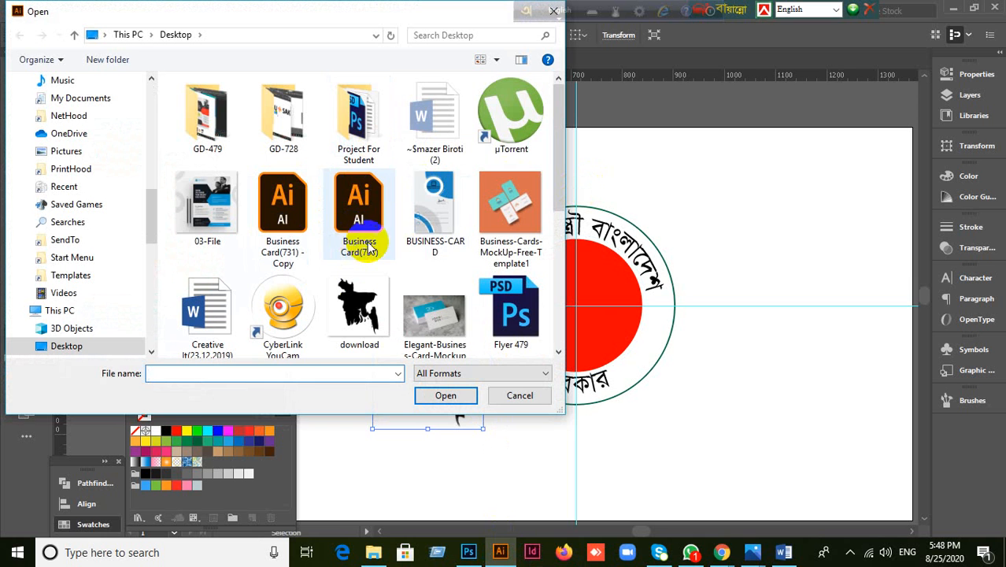
click(429, 222)
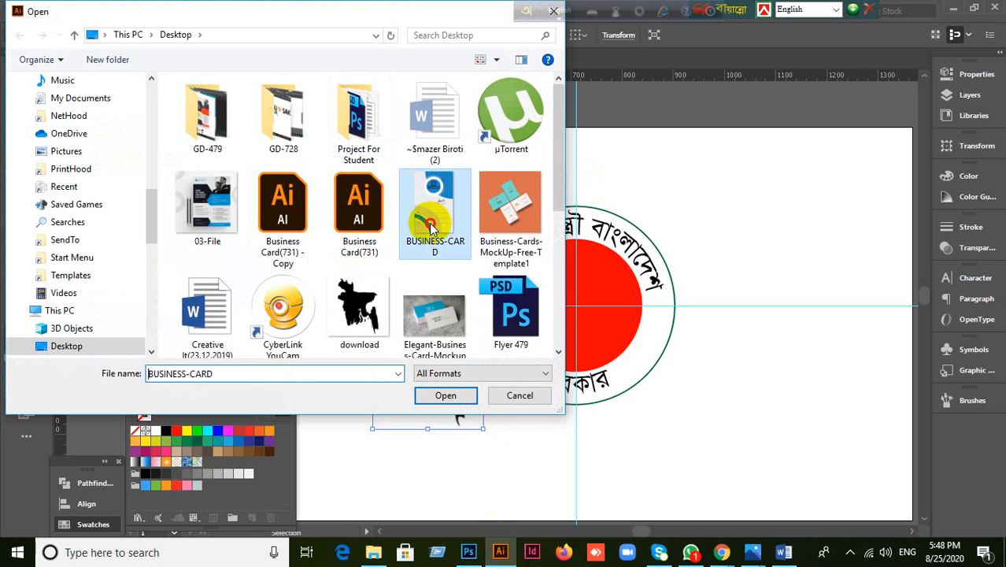
click(519, 395)
Step: Open download.jpg as a separate document, close it, and select the top map copy
click(431, 407)
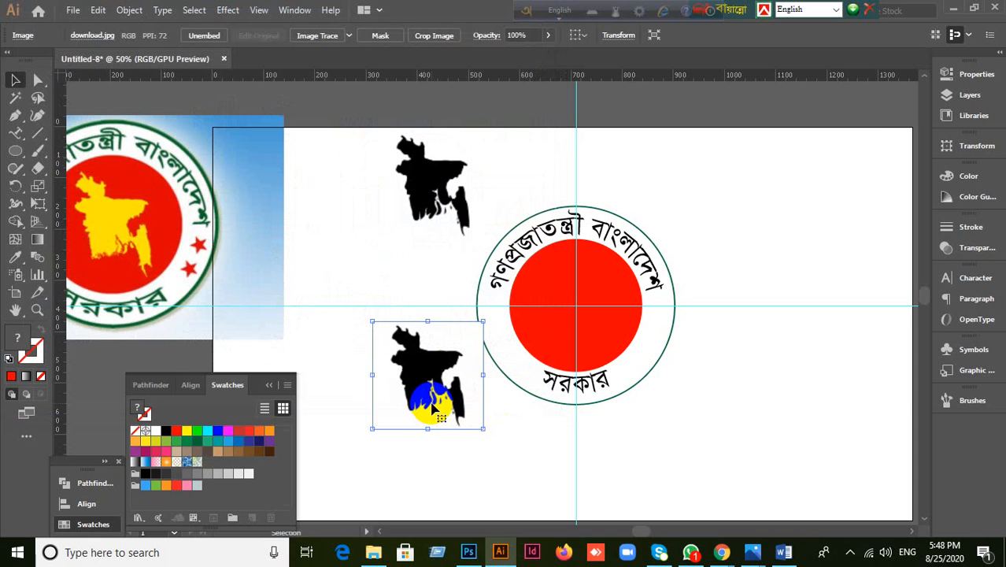
click(953, 8)
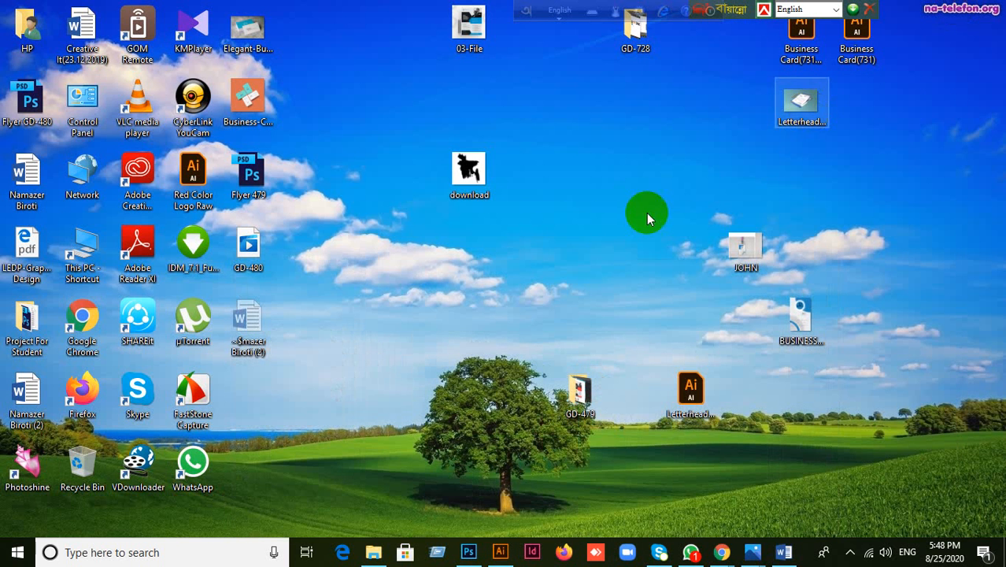
drag(469, 173, 466, 11)
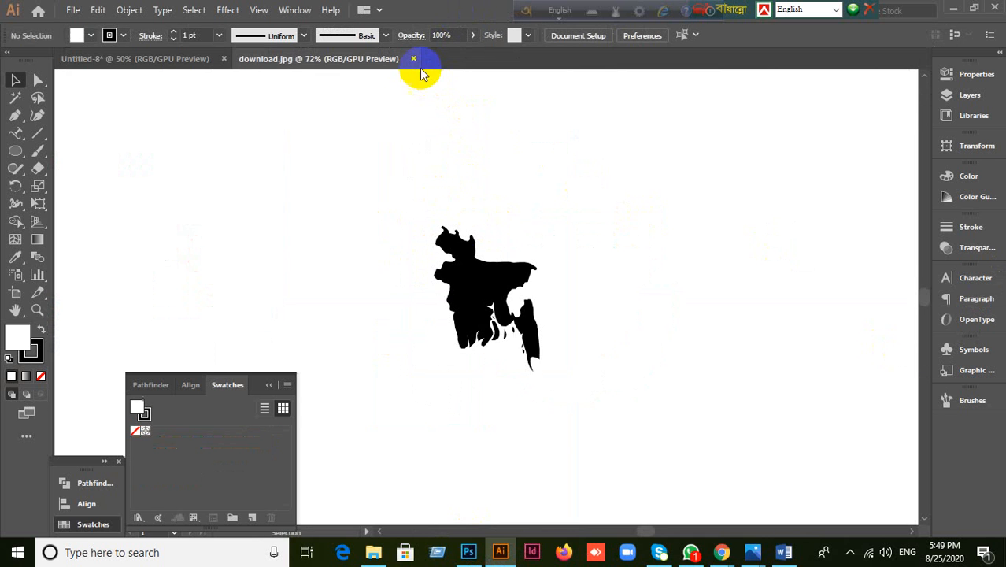
click(413, 58)
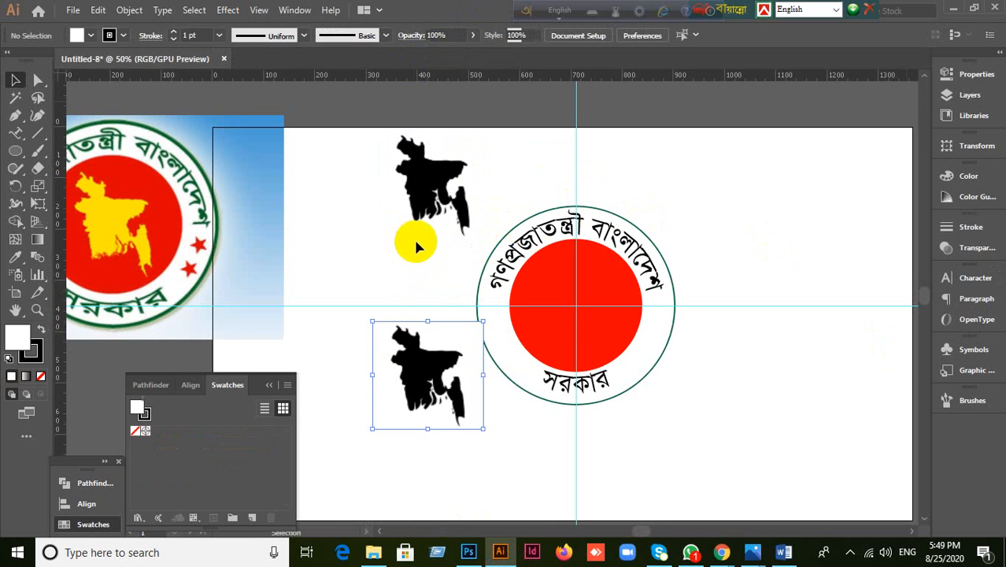
drag(439, 197, 406, 185)
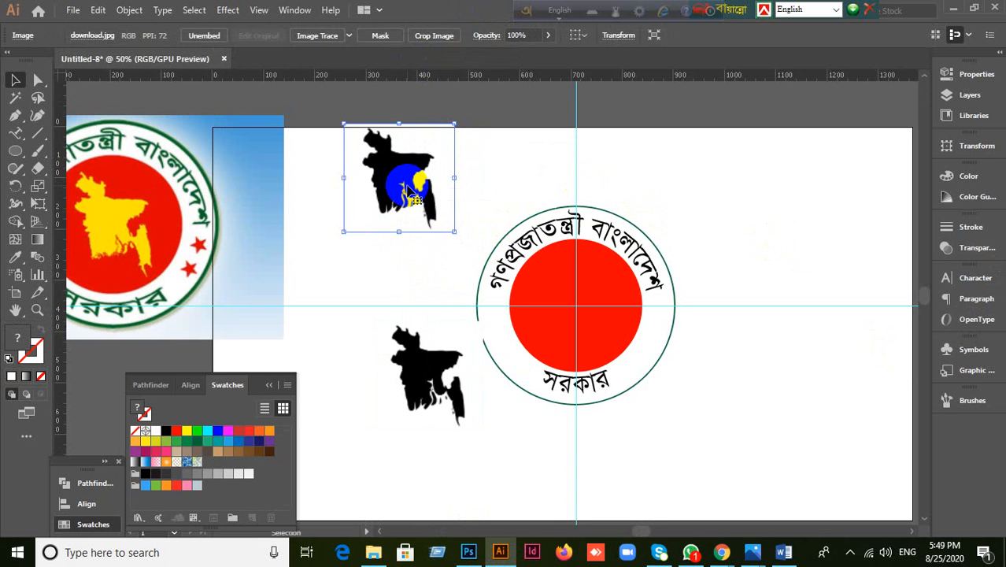
Step: Delete the top map copy and move the remaining map up above the artboard
key(Delete)
scroll(497, 362, up, 3)
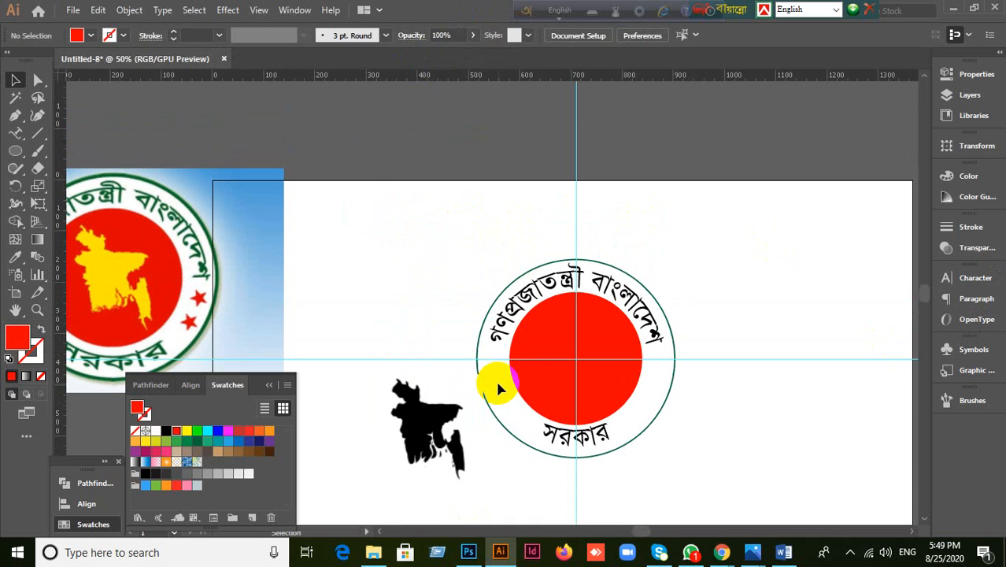
drag(425, 439, 418, 201)
scroll(449, 266, up, 5)
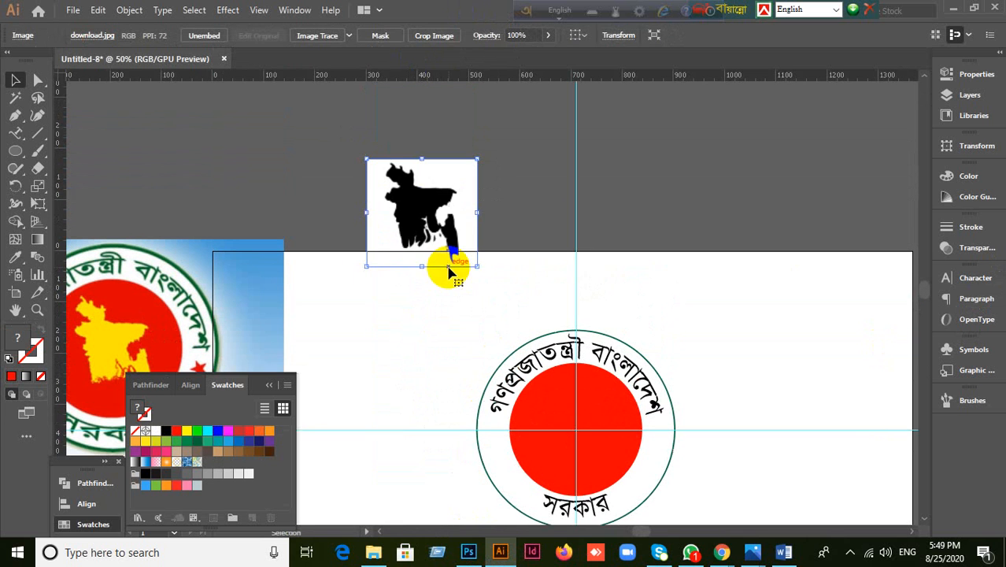
drag(437, 237, 393, 159)
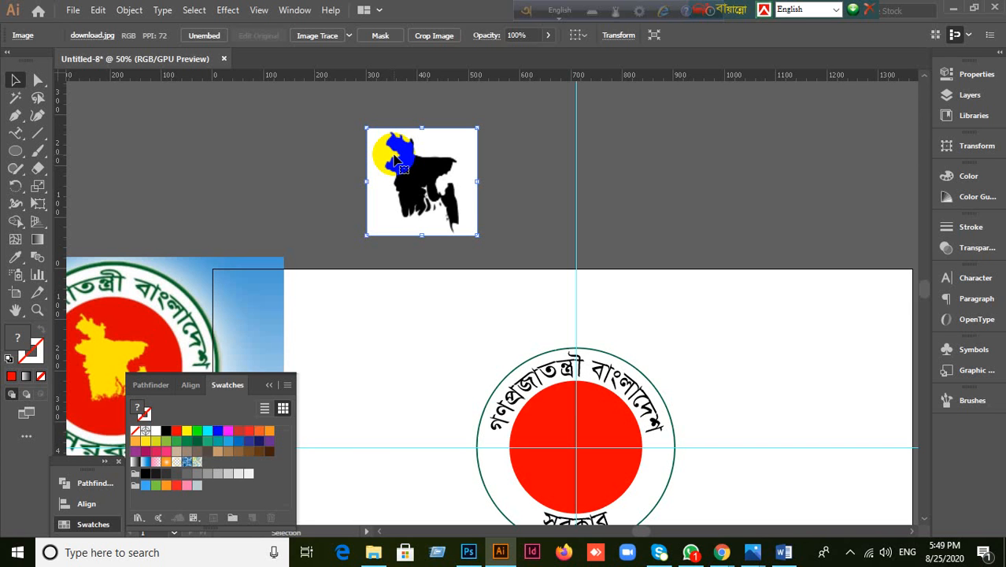
drag(396, 159, 396, 160)
click(303, 160)
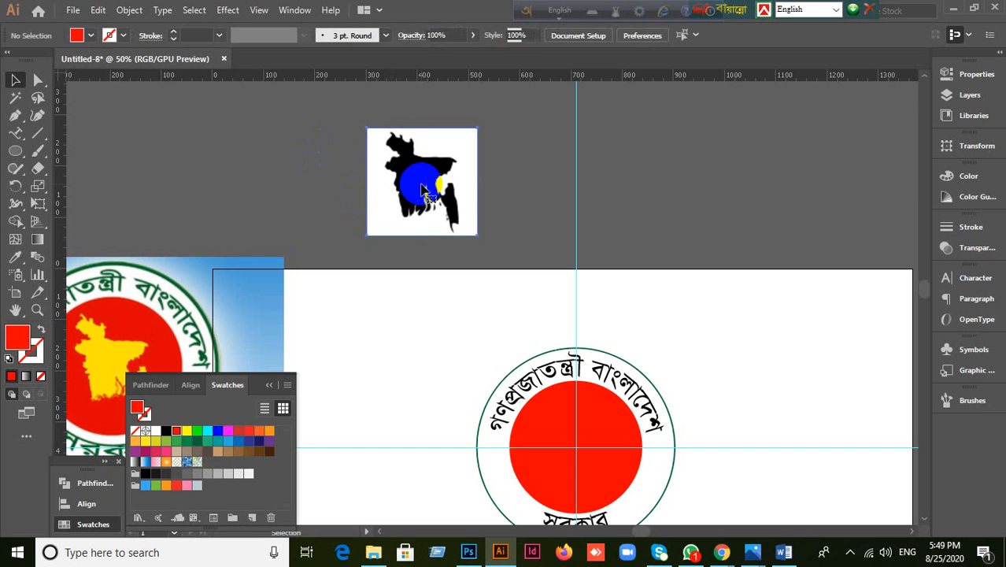
click(423, 191)
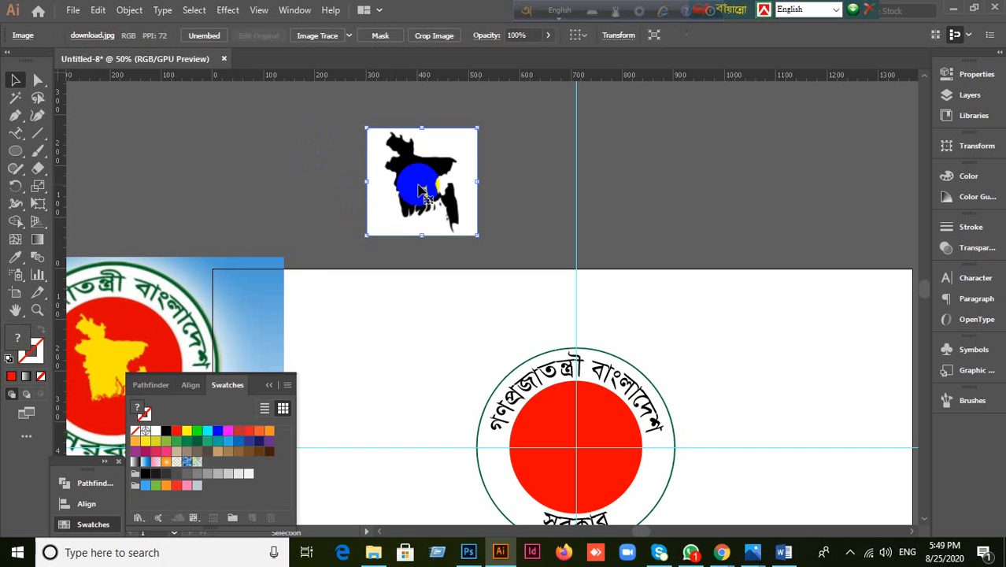
Step: Trace the map with the High Fidelity Photo preset and expand it into paths
click(349, 37)
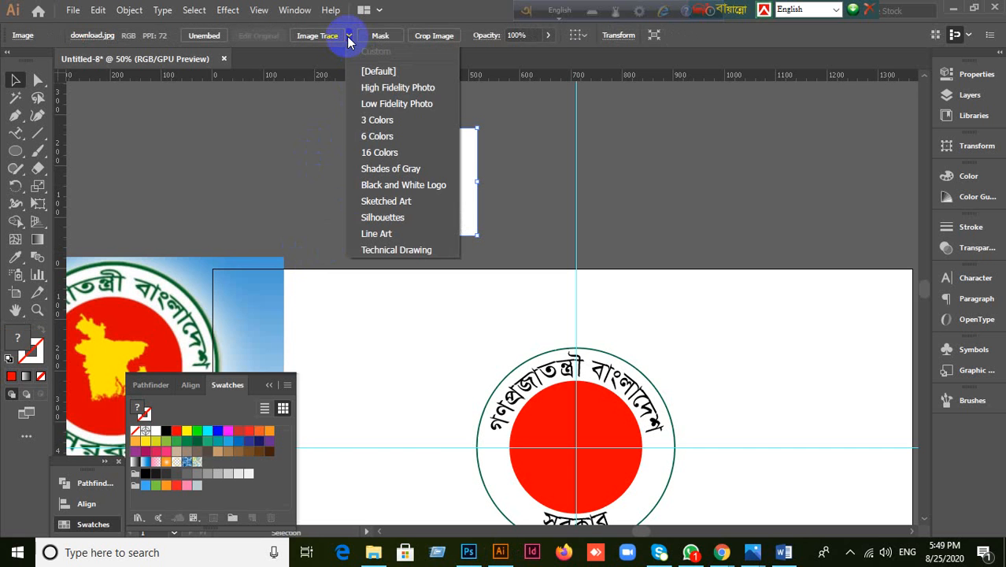
click(386, 90)
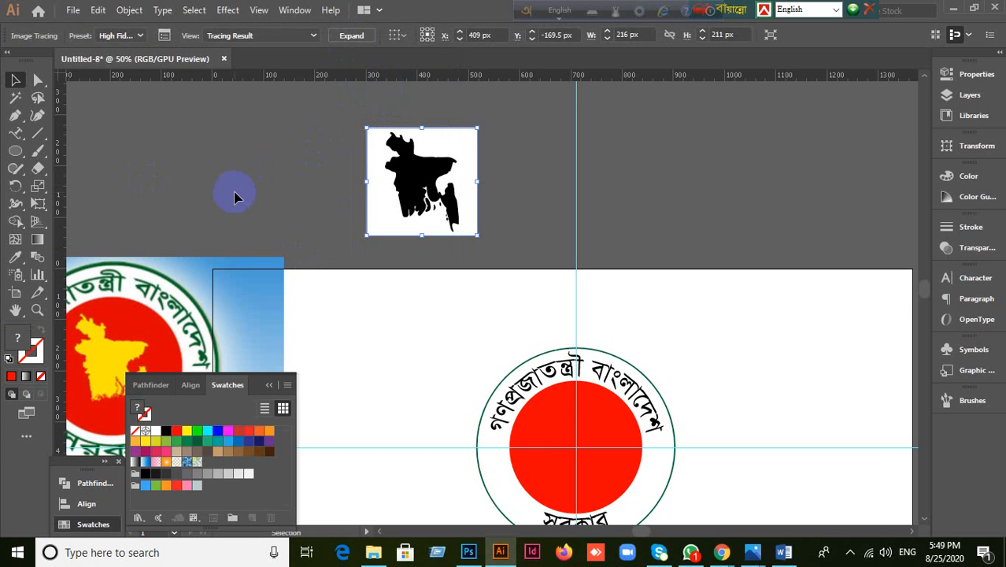
click(358, 37)
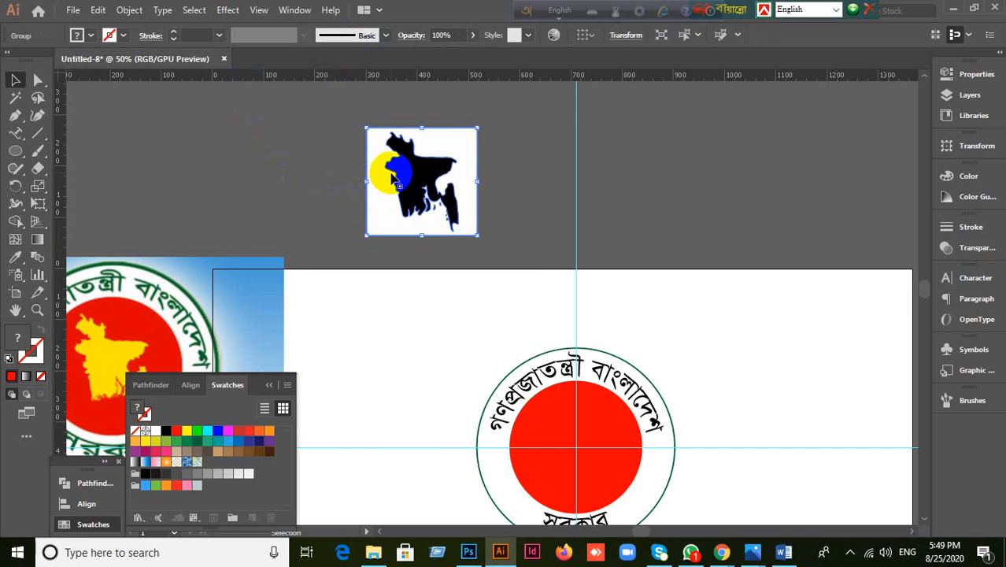
Step: Ungroup the traced map and move its white background shape off to the left
right_click(391, 173)
click(434, 296)
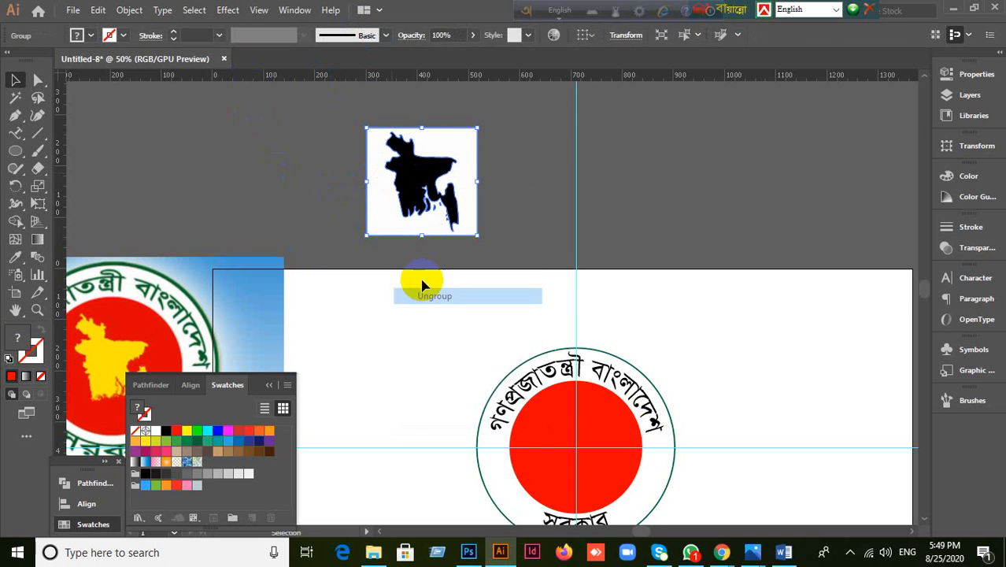
click(314, 190)
drag(381, 202, 86, 167)
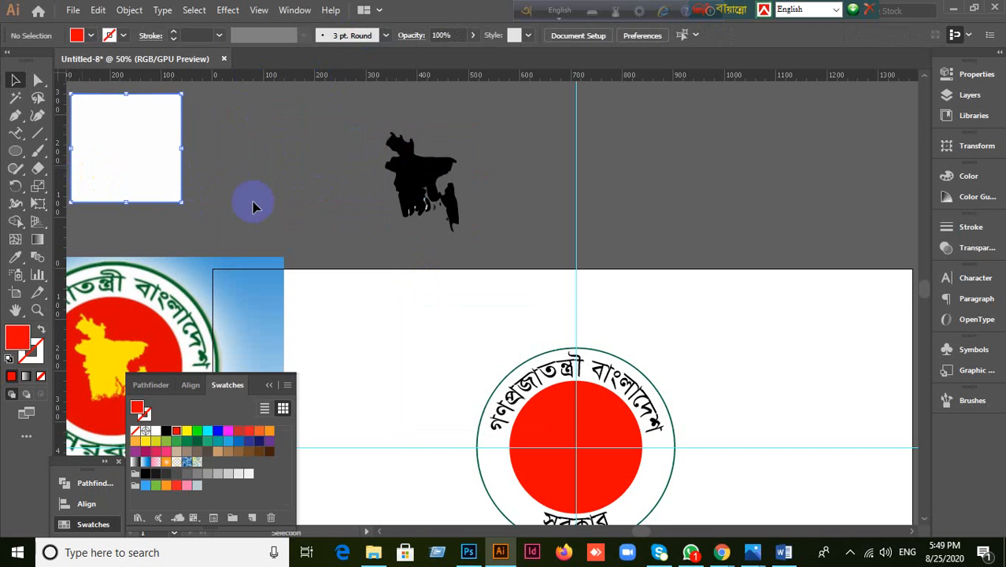
drag(144, 153, 174, 157)
click(341, 189)
scroll(364, 168, down, 1)
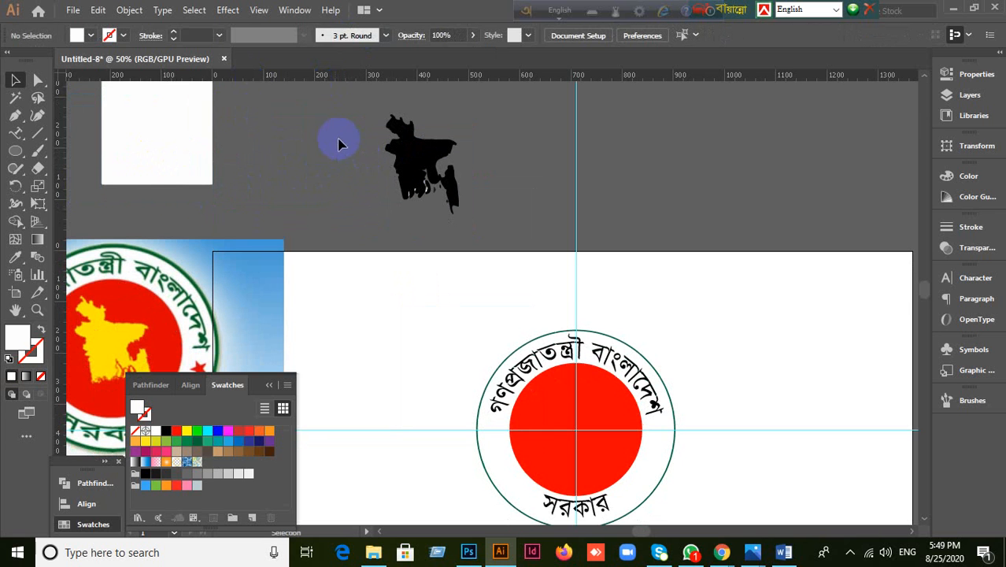
drag(341, 115, 499, 254)
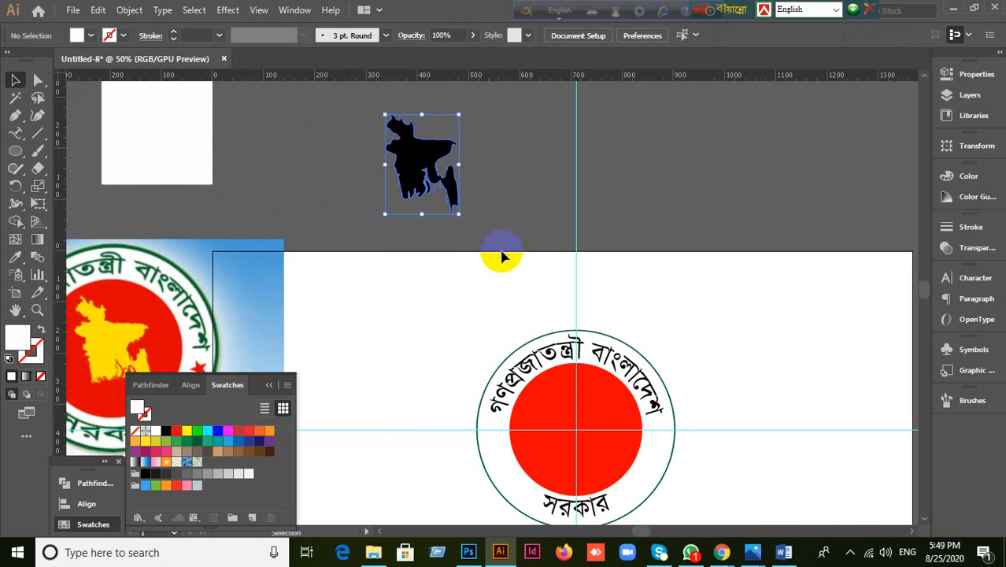
click(481, 199)
Step: Delete the first three stray white specks inside the map
scroll(466, 185, up, 1)
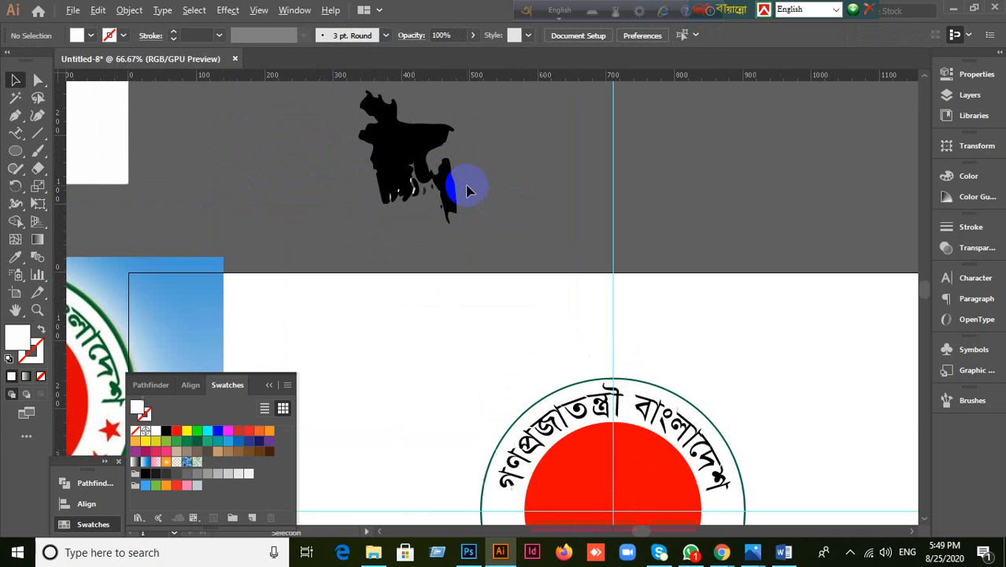
scroll(403, 175, up, 2)
scroll(402, 181, up, 1)
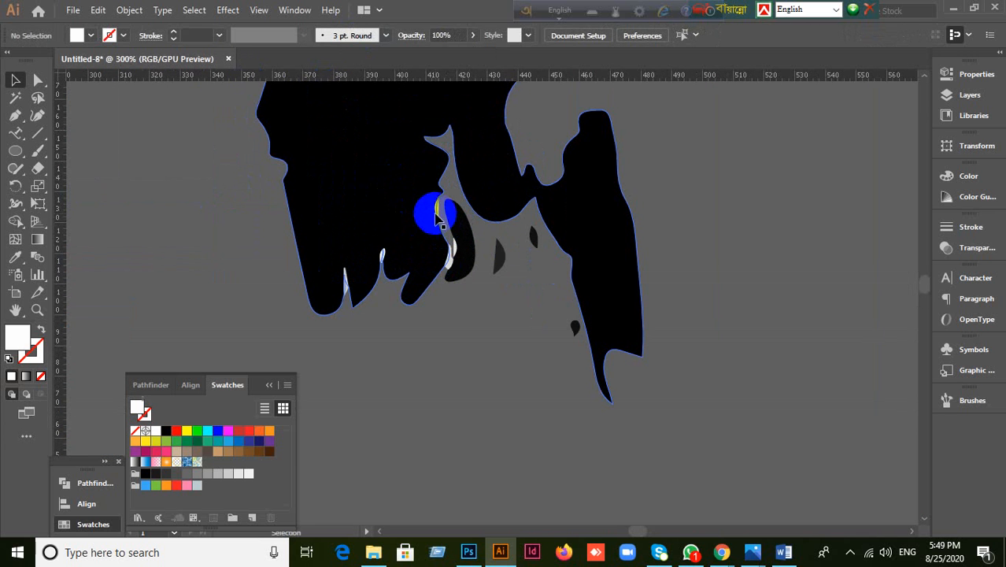
scroll(439, 207, up, 1)
key(Delete)
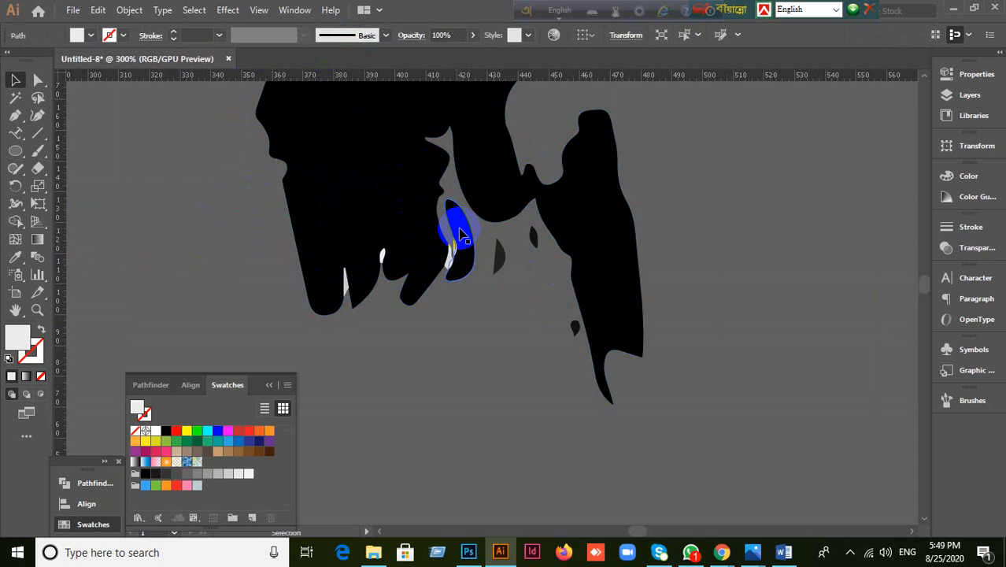
click(383, 256)
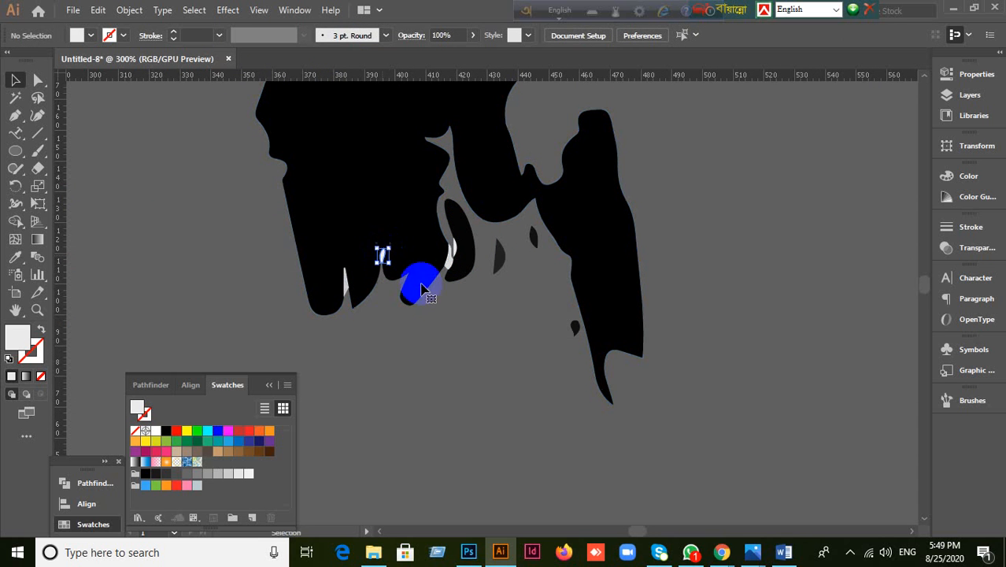
key(Delete)
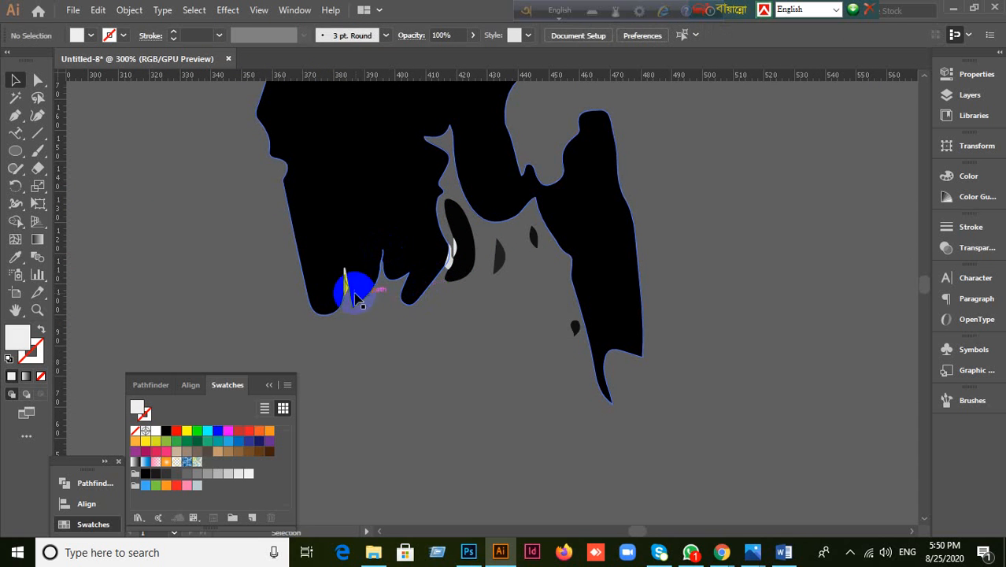
click(348, 289)
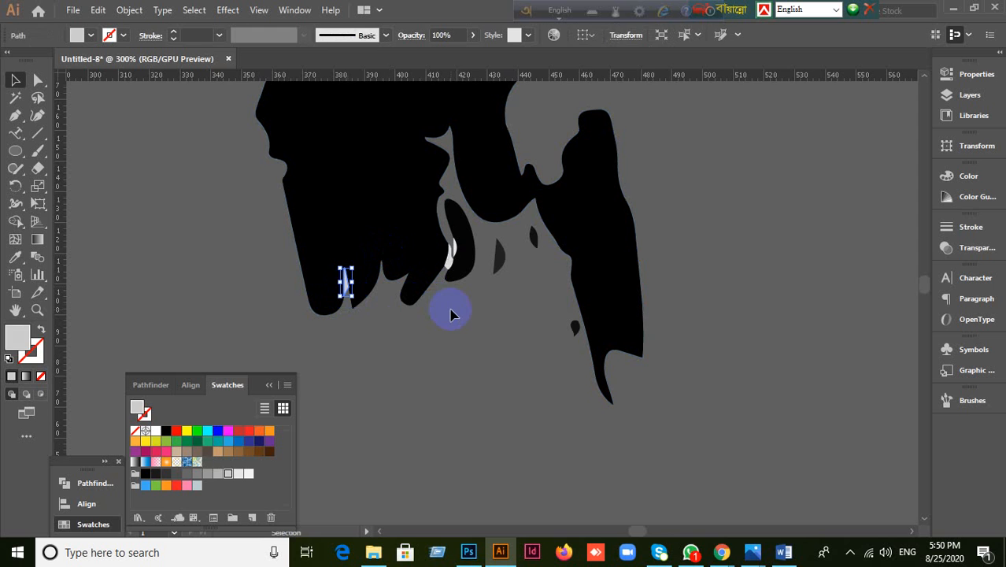
key(Delete)
Step: Delete two more light specks and check the small black fragments beside the map
click(448, 253)
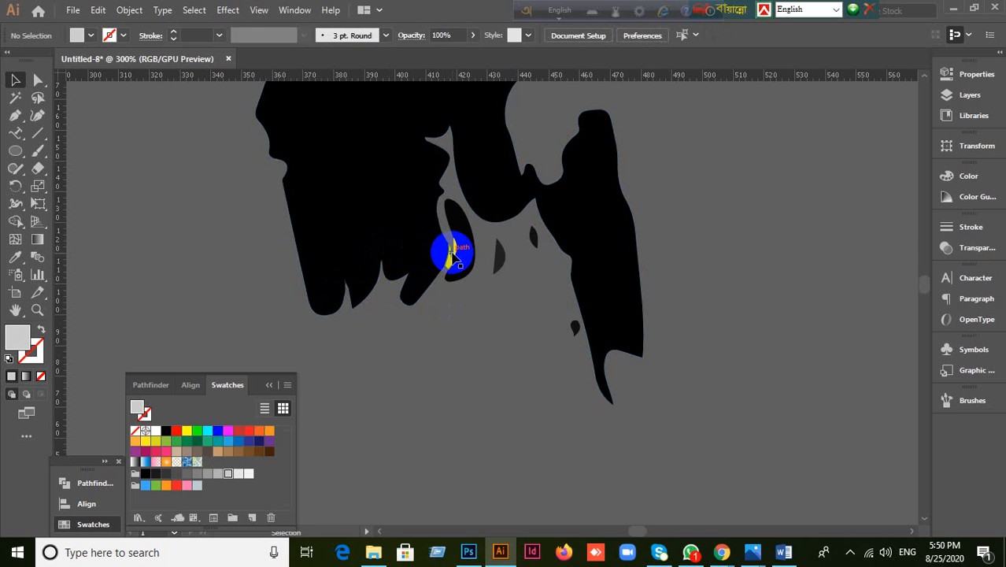
key(Delete)
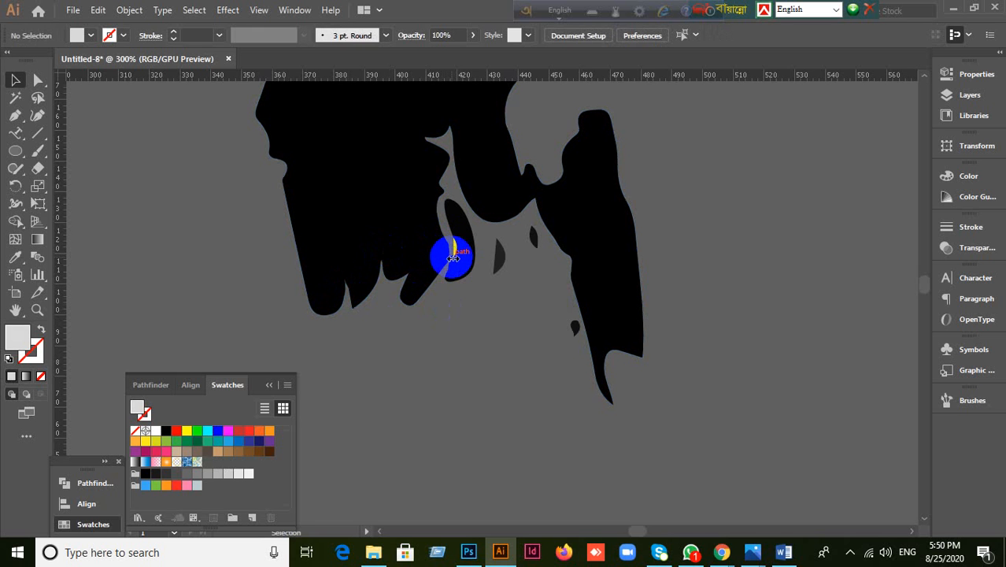
click(456, 249)
key(Delete)
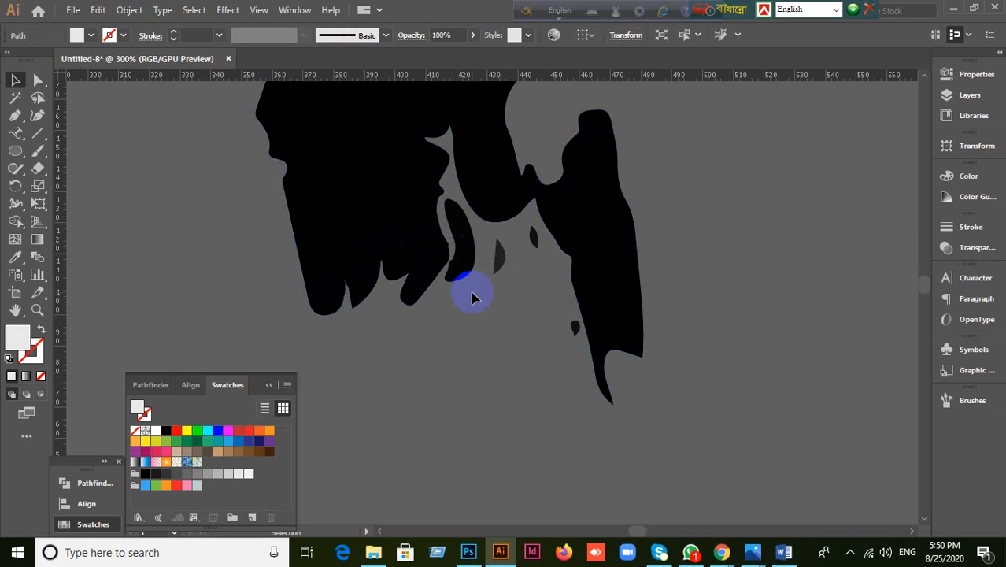
click(534, 238)
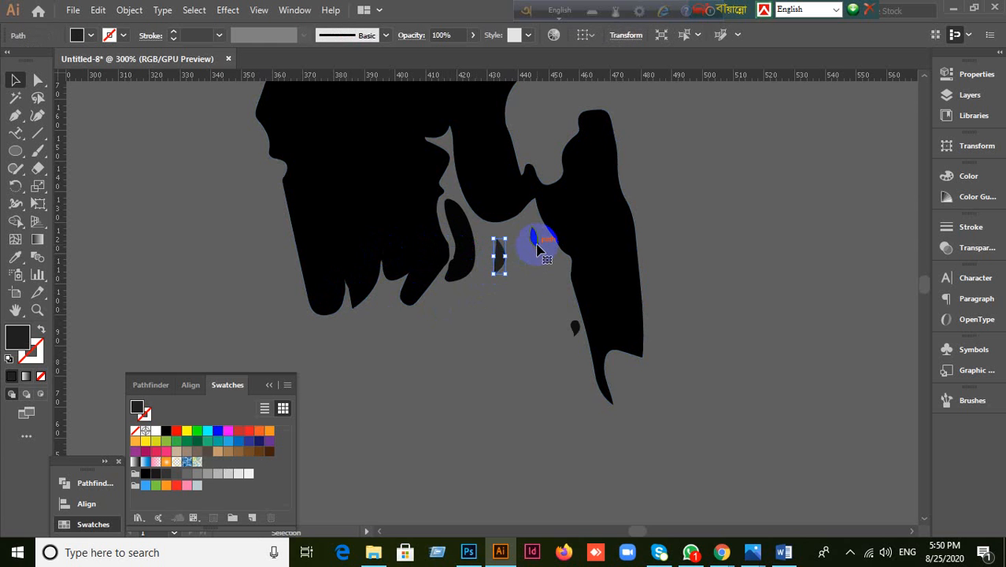
click(577, 327)
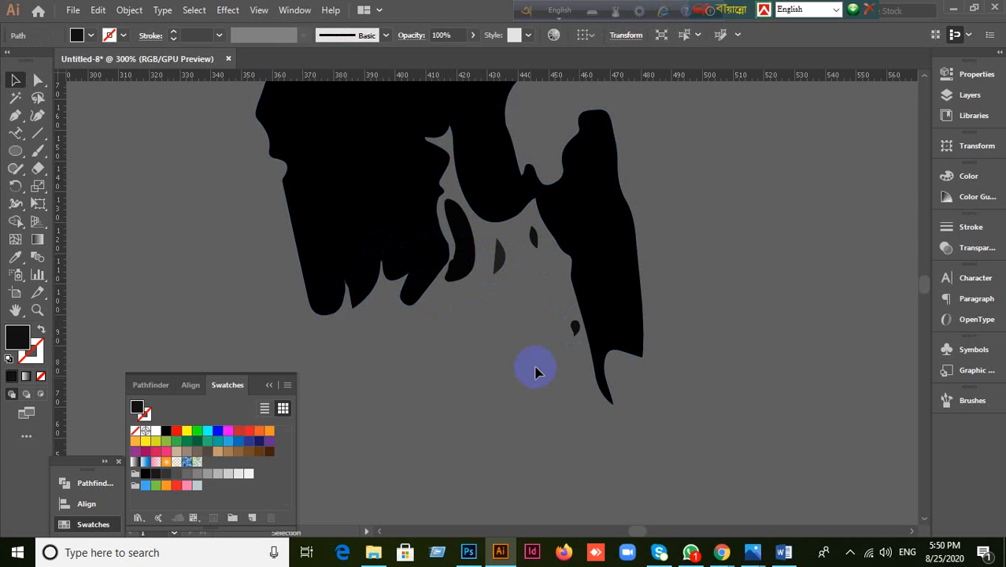
click(535, 371)
scroll(535, 370, down, 2)
Step: Select the whole traced map and merge its parts with Pathfinder Unite
drag(314, 96, 691, 350)
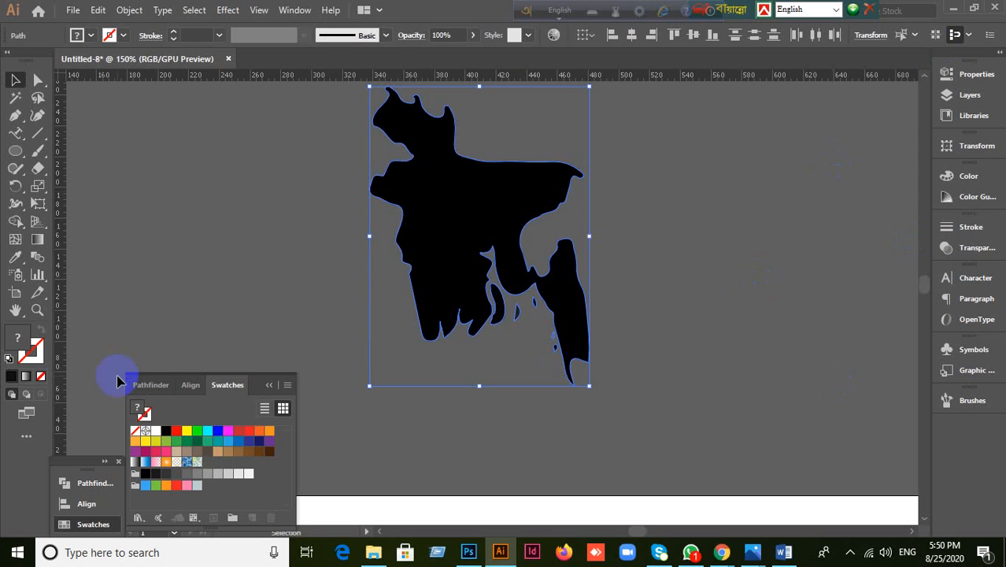
click(163, 496)
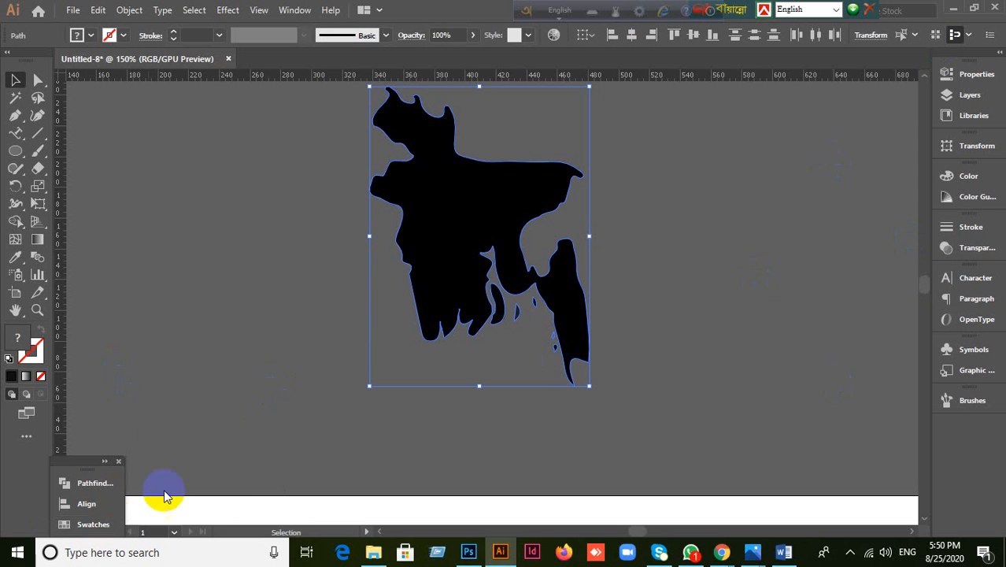
click(99, 506)
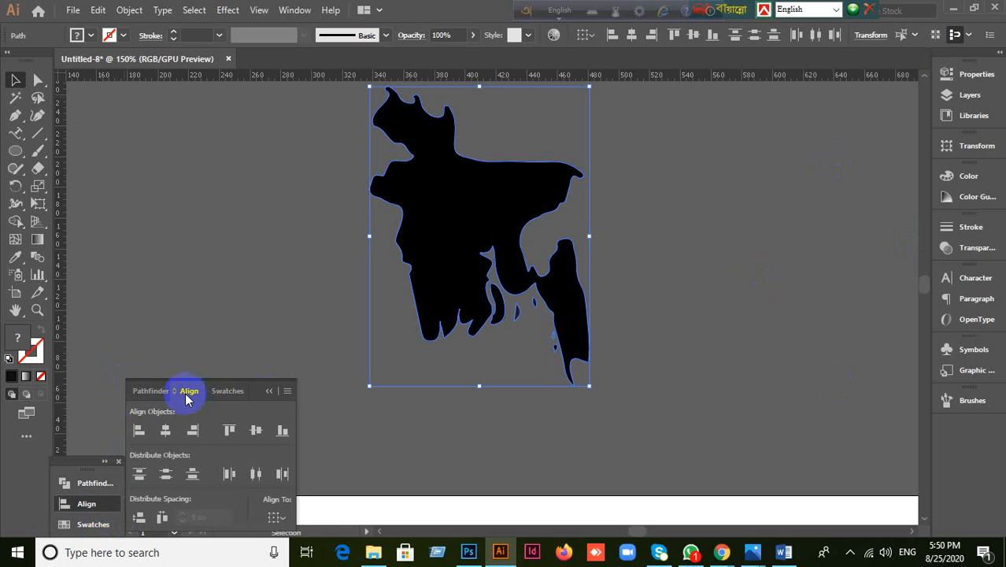
click(153, 391)
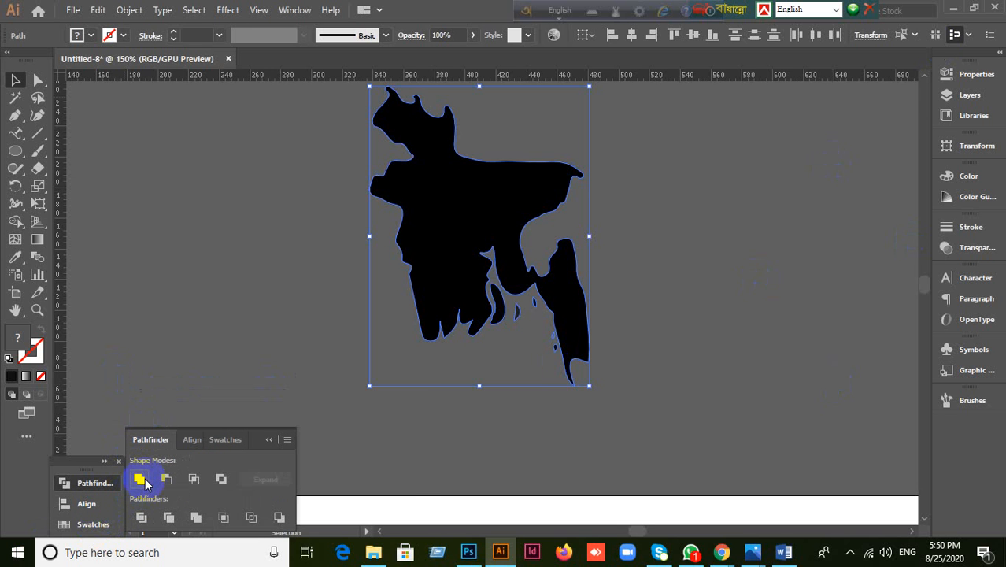
alt+click(140, 479)
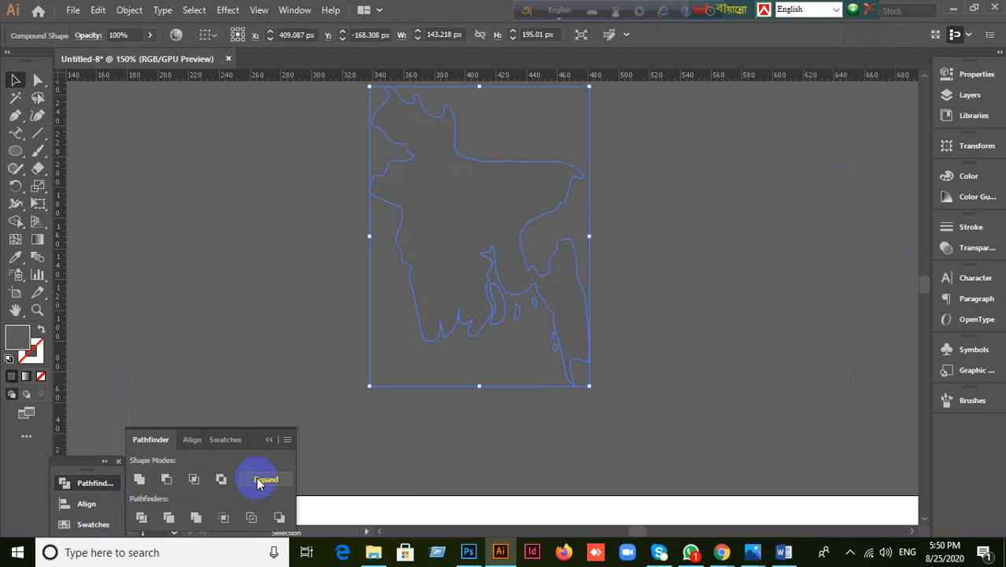
Step: Expand the united shape, then undo back to the single filled map path
click(265, 480)
key(a)
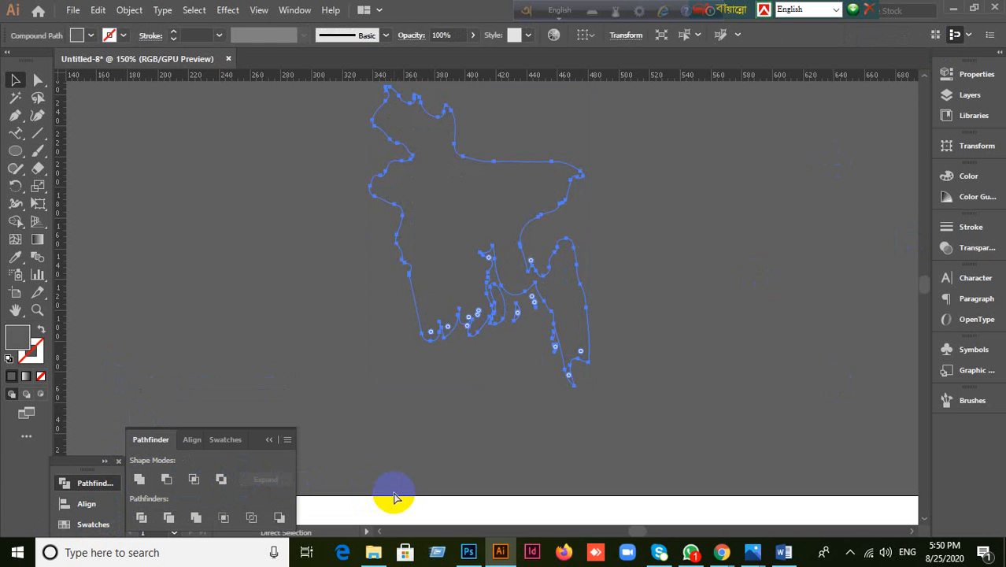
key(ctrl+z)
key(ctrl+z)
scroll(496, 471, down, 5)
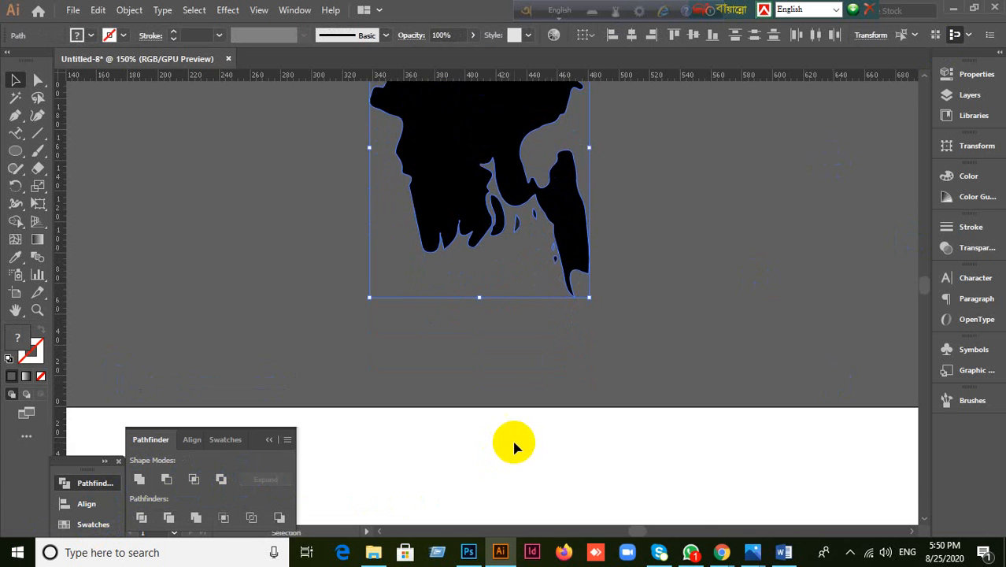
scroll(512, 437, down, 2)
scroll(527, 435, down, 2)
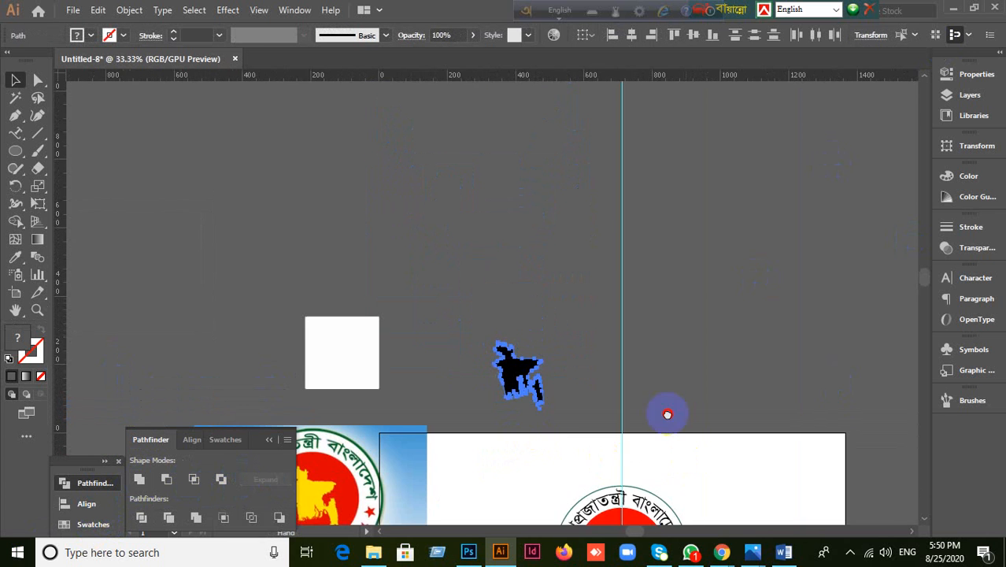
Step: Move the traced map beside the seal on the artboard and check its small pieces
drag(667, 414, 625, 319)
drag(463, 252, 703, 363)
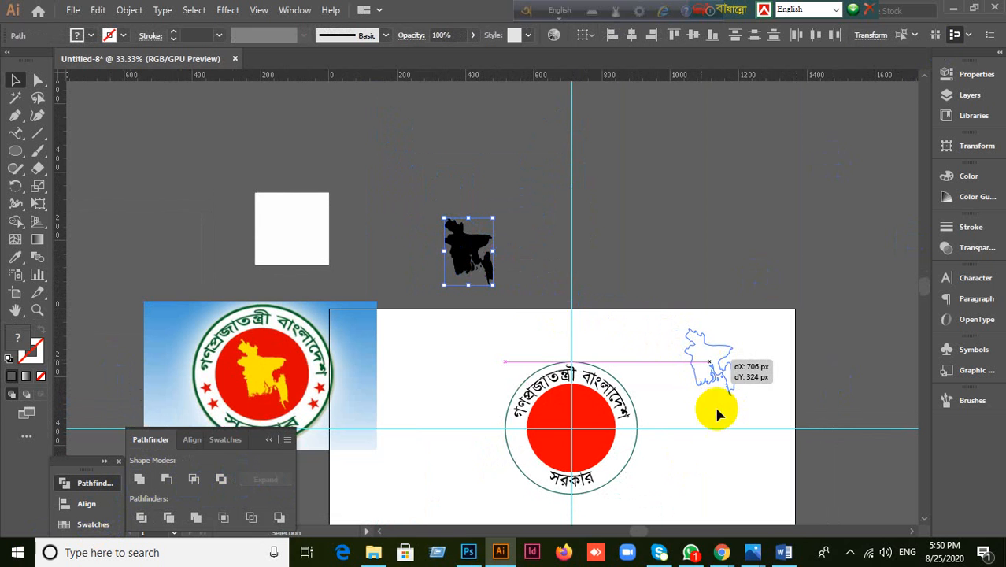
click(668, 413)
scroll(671, 415, up, 2)
click(698, 315)
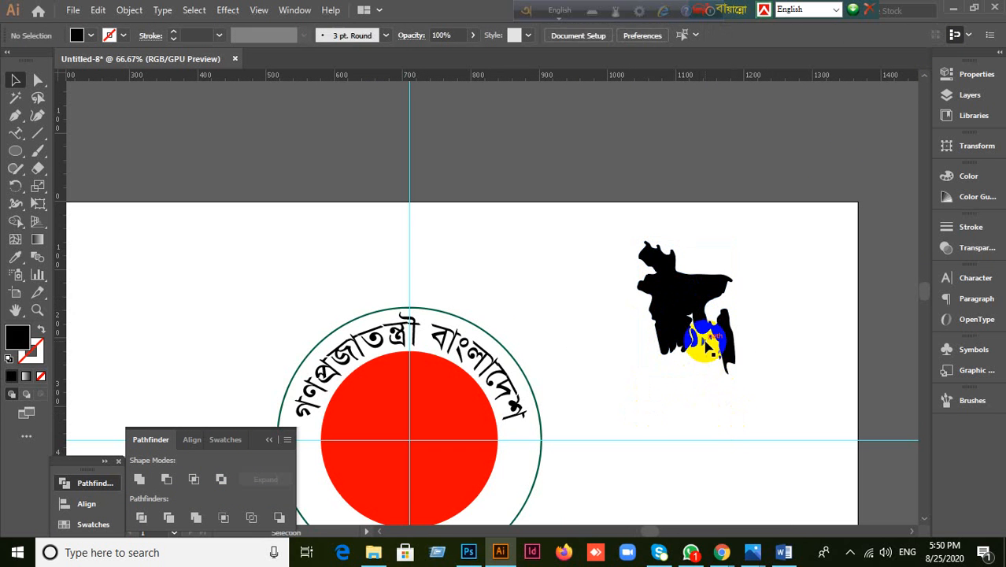
click(703, 341)
click(691, 400)
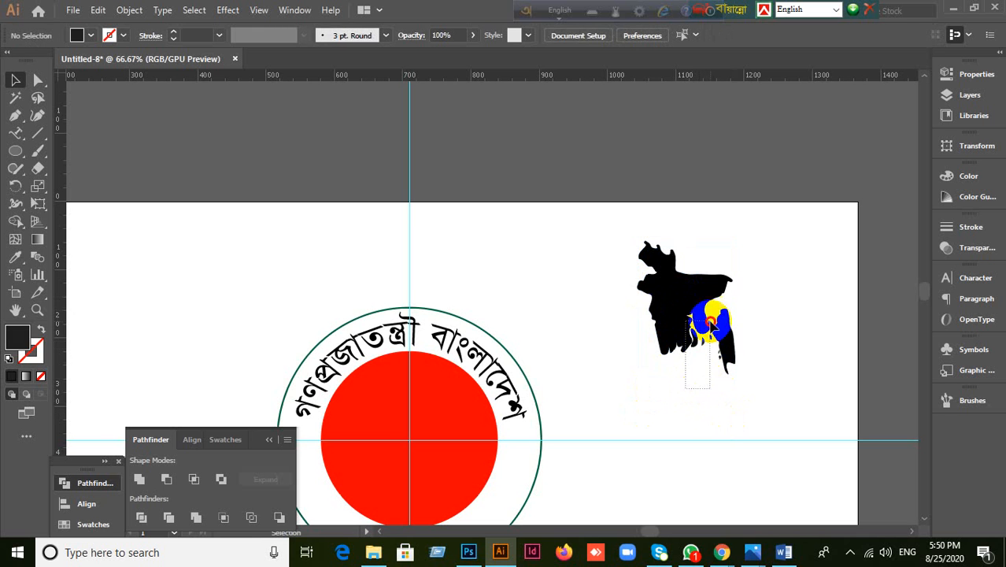
click(720, 289)
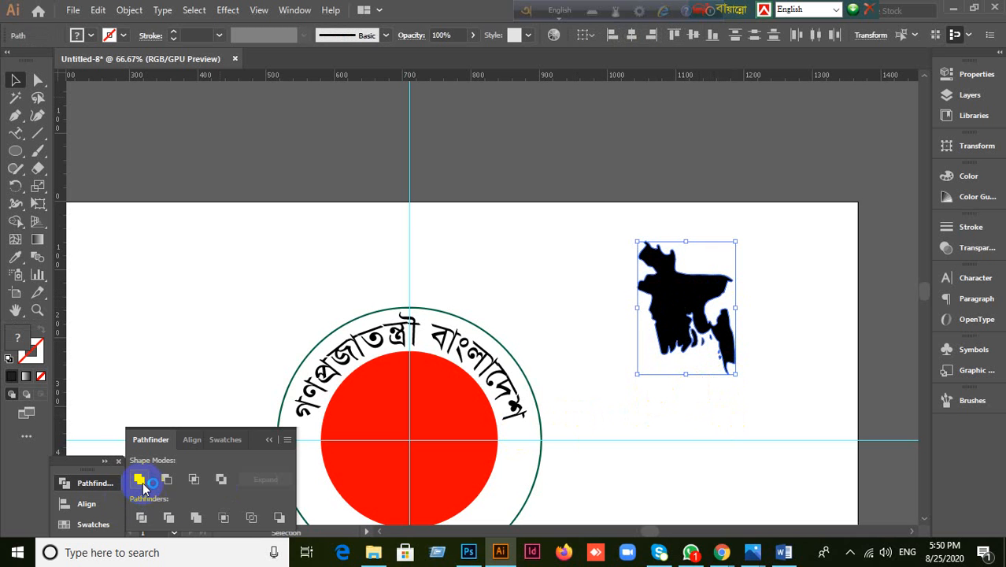
click(674, 396)
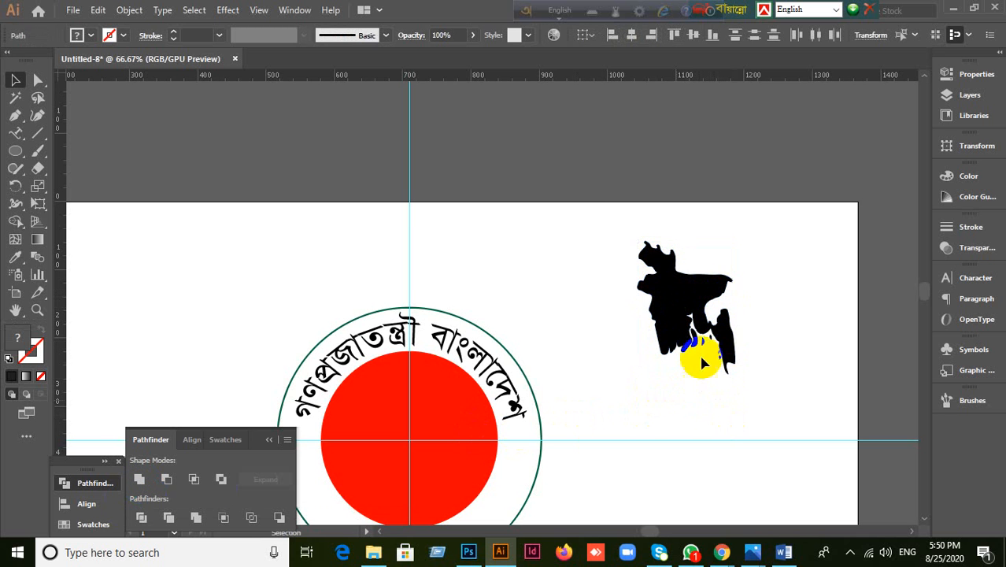
click(703, 344)
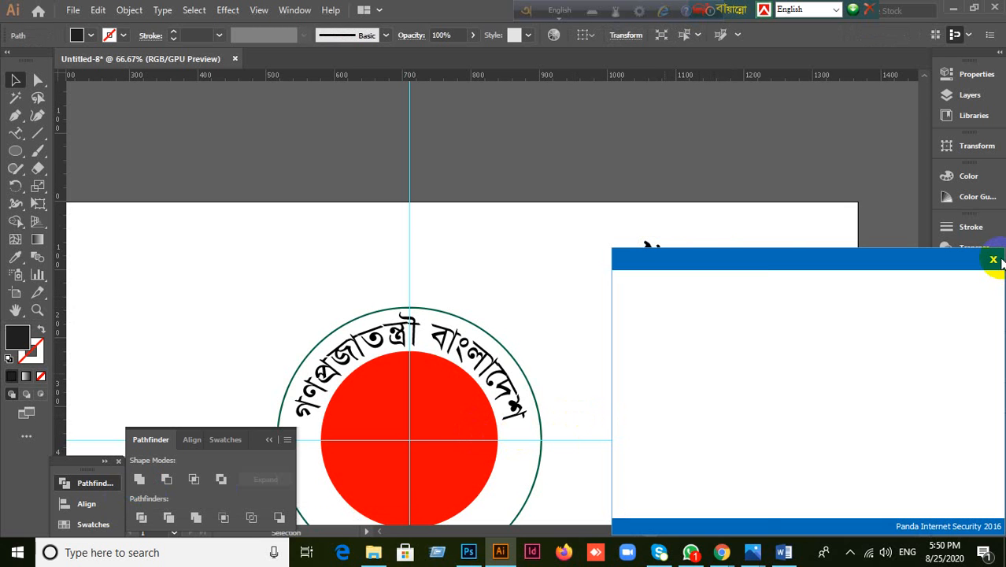
Step: Move the whole map onto the seal's red circle and fill it yellow
click(991, 260)
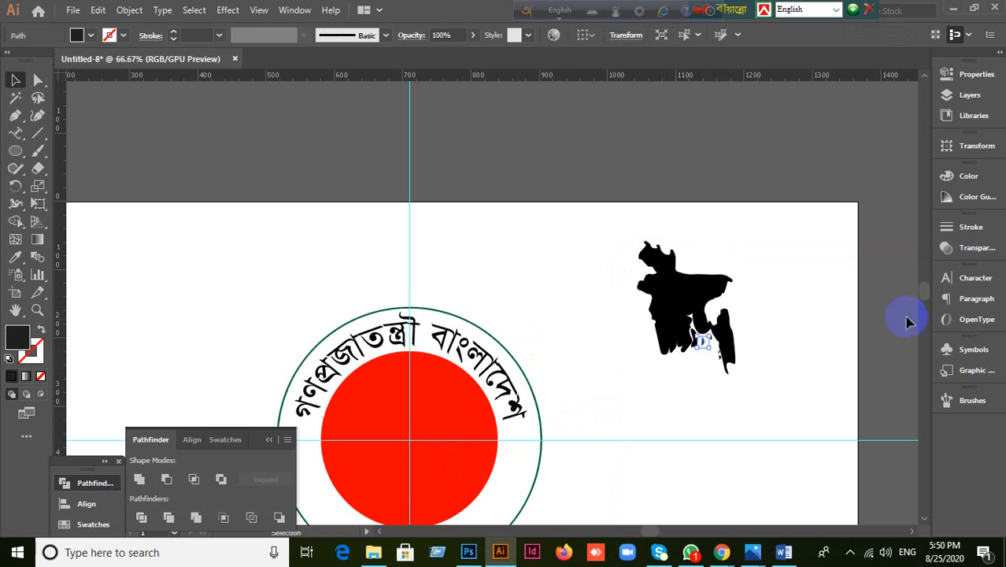
click(686, 305)
drag(676, 310, 405, 442)
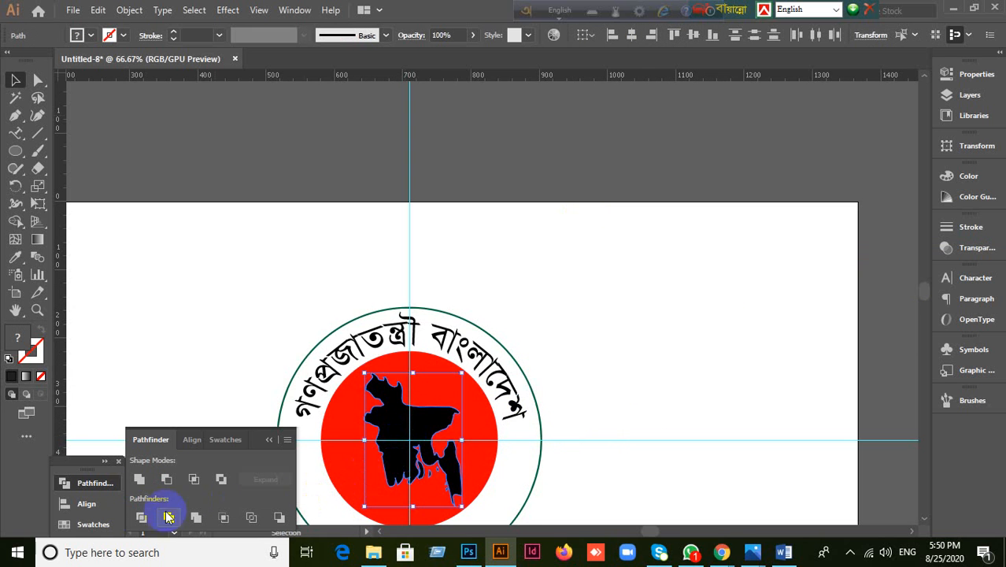
click(93, 523)
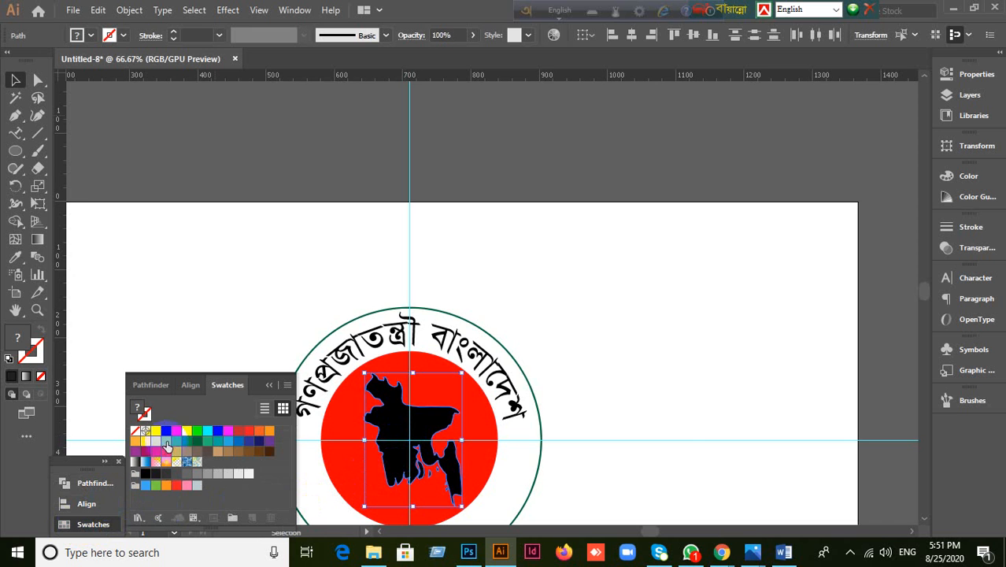
click(187, 431)
scroll(497, 449, down, 2)
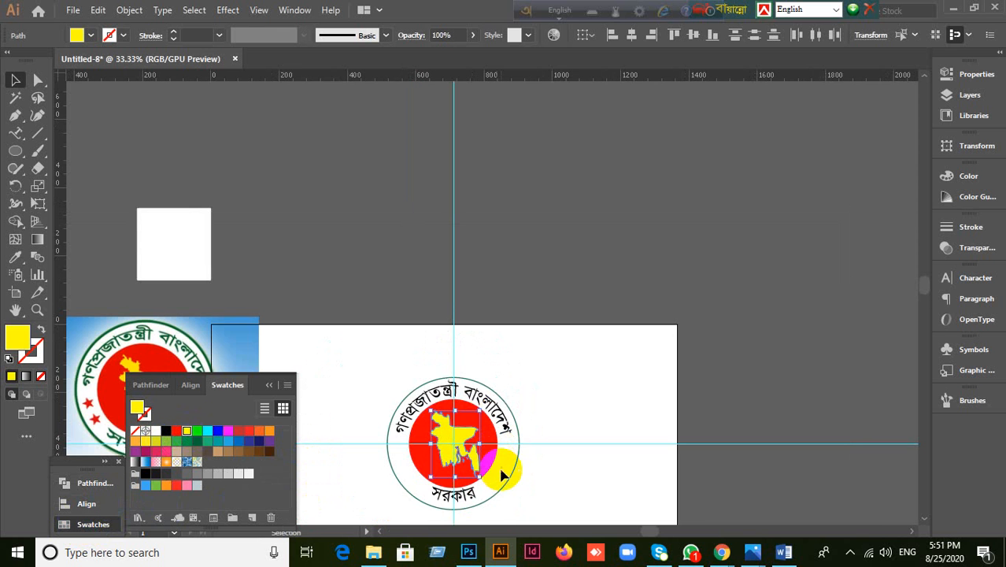
drag(499, 472, 586, 375)
click(433, 441)
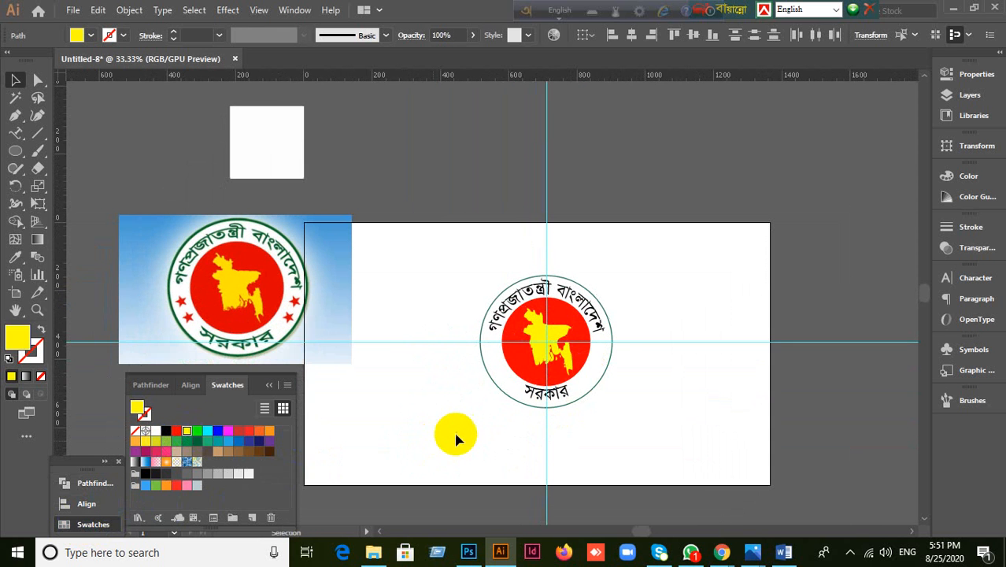
scroll(454, 429, up, 1)
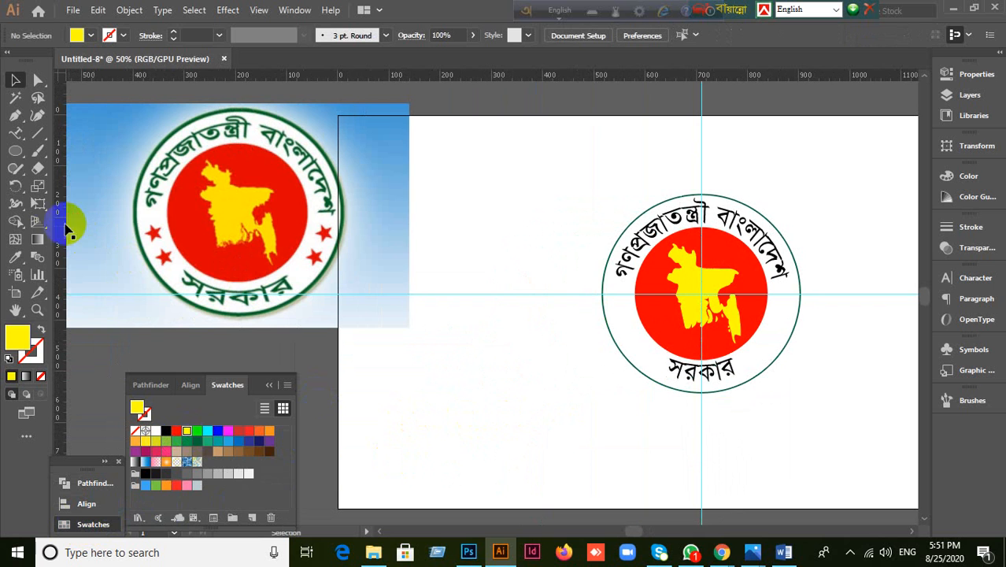
Step: Draw a star with the Star tool, fill it red, and shrink it
drag(21, 162, 66, 223)
drag(478, 338, 508, 341)
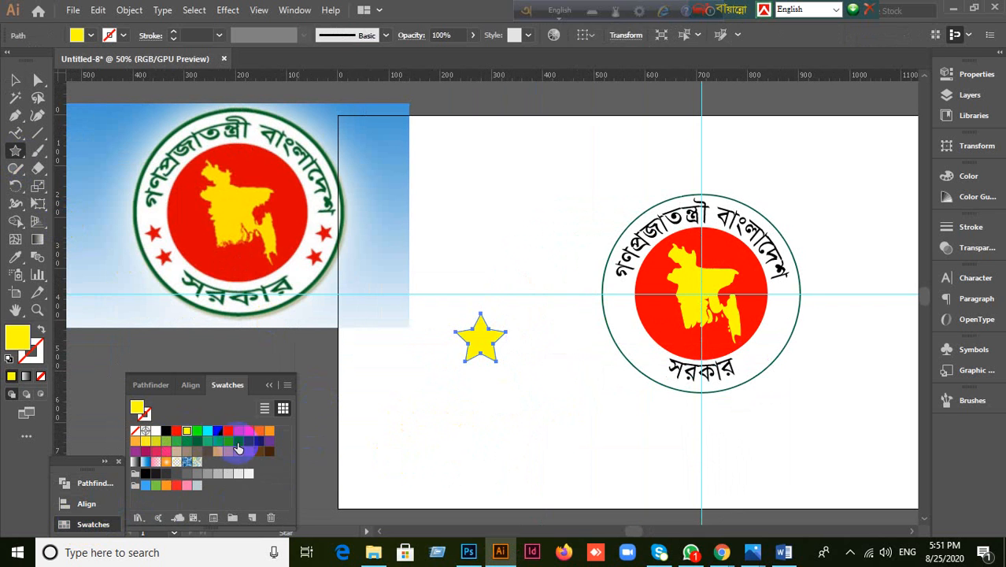
click(176, 431)
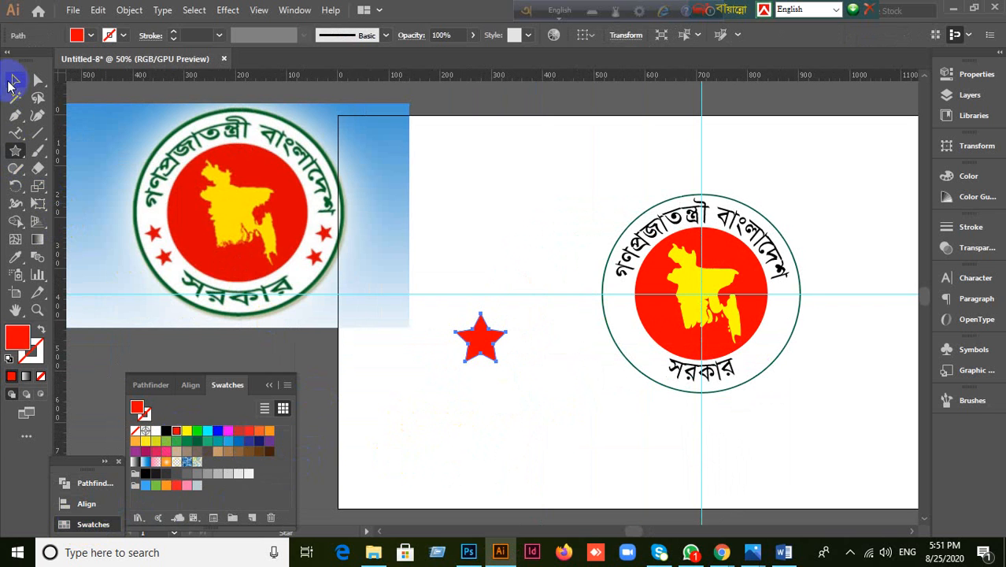
click(15, 79)
drag(505, 363, 622, 305)
Step: Place the red star in the seal's left ring gap and duplicate it just below
click(495, 415)
click(545, 397)
click(580, 413)
click(593, 356)
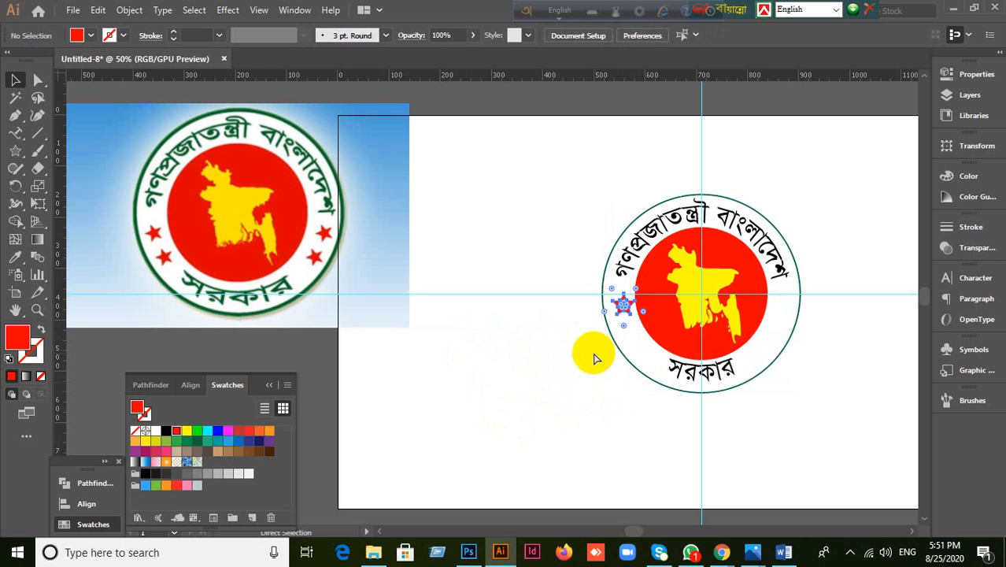
drag(624, 313, 789, 340)
shift+click(636, 348)
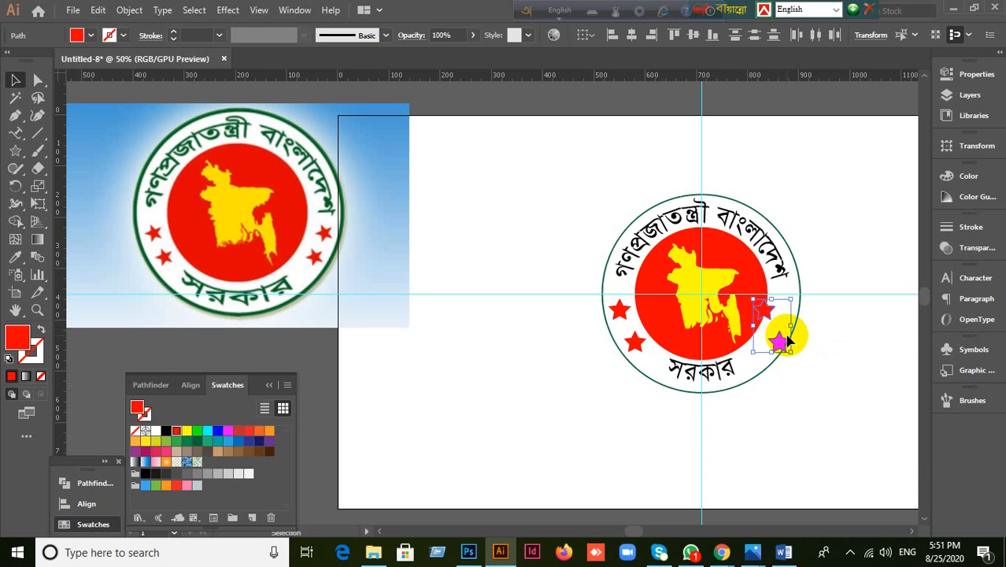
Step: Reflect the selected stars vertically to mirror them onto the seal's right side
right_click(789, 340)
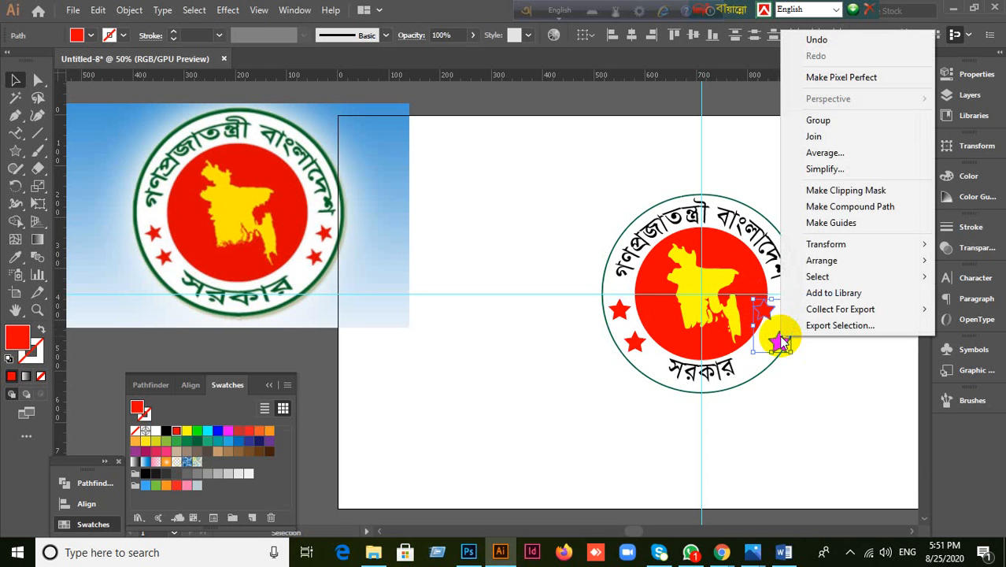
mouse_move(852, 251)
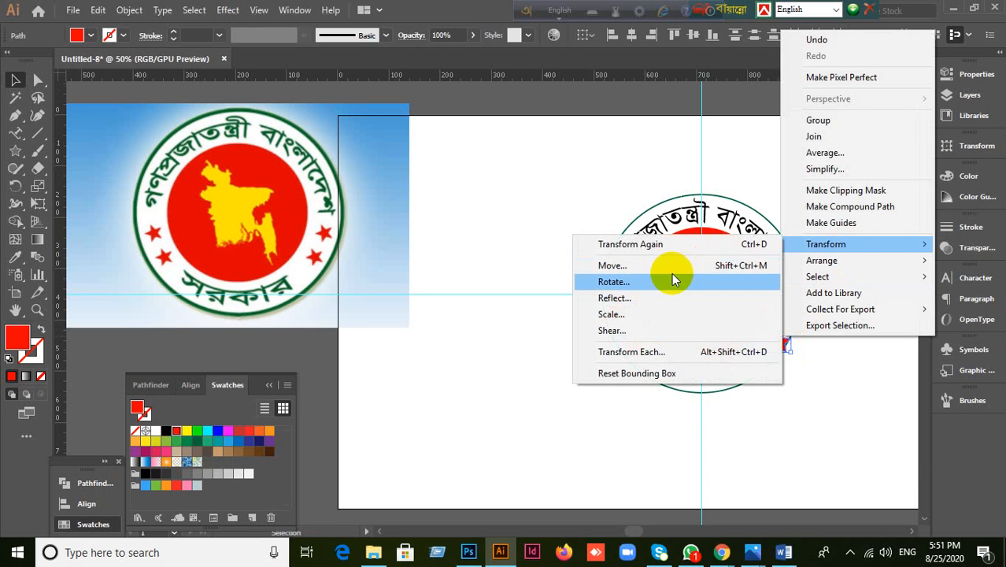
click(634, 296)
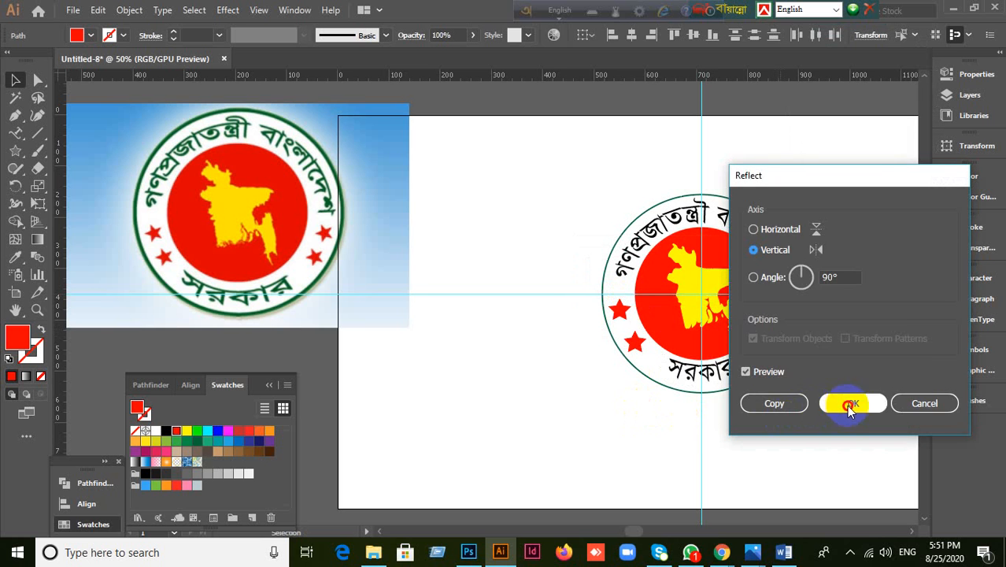
click(838, 403)
click(787, 474)
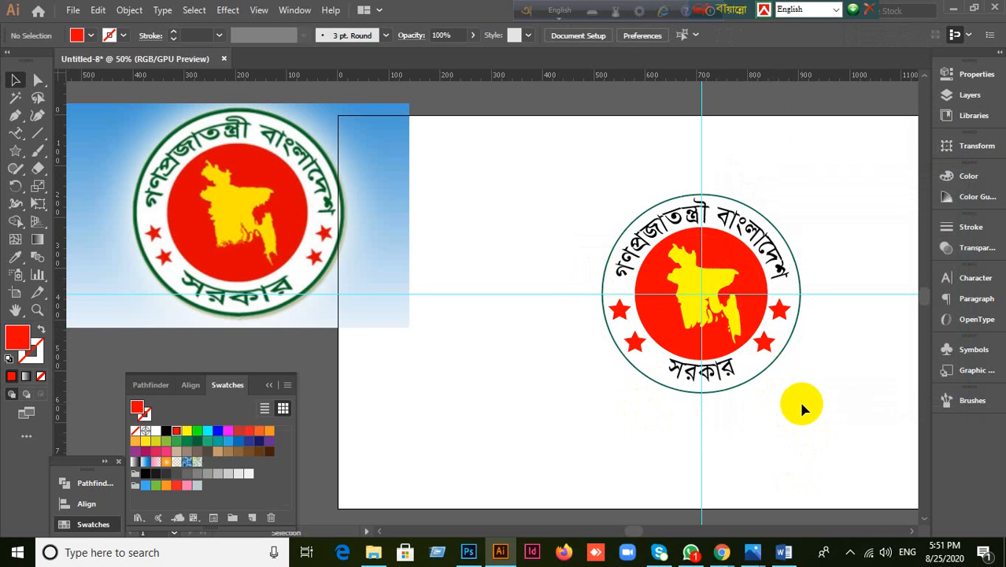
Step: Line up the right-hand stars and nudge the lower-left star into place
drag(762, 340, 779, 313)
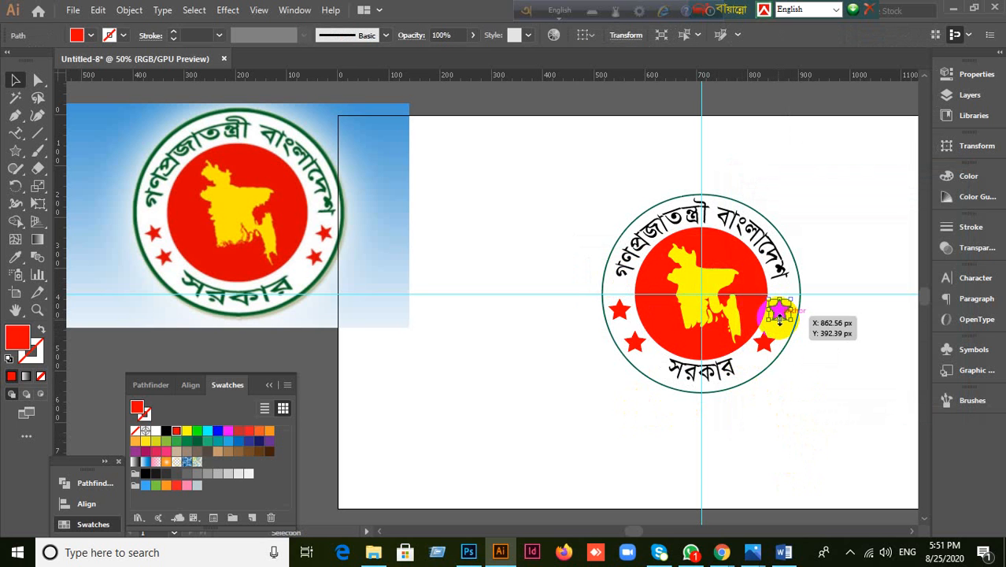
shift+click(762, 345)
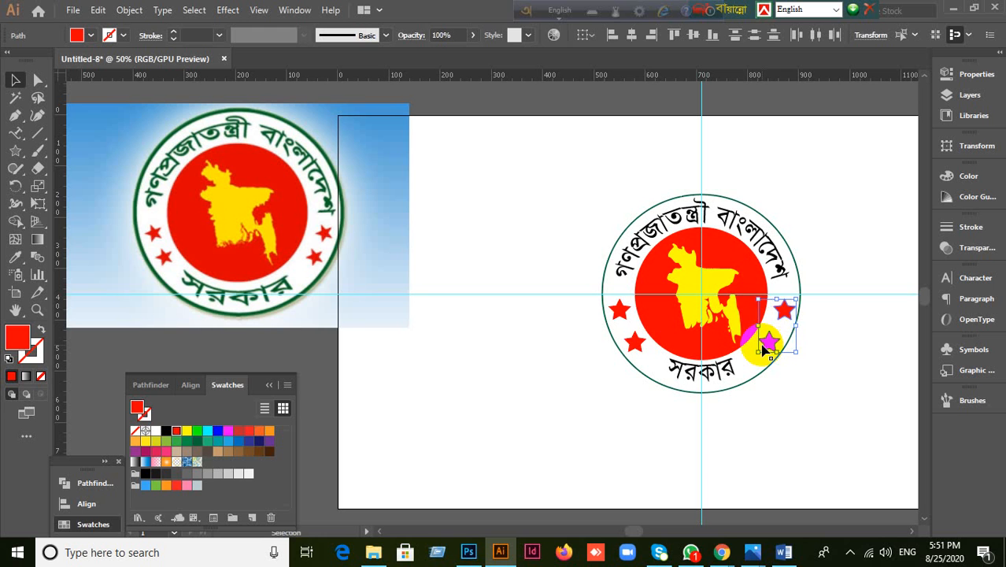
click(613, 392)
drag(627, 314, 625, 314)
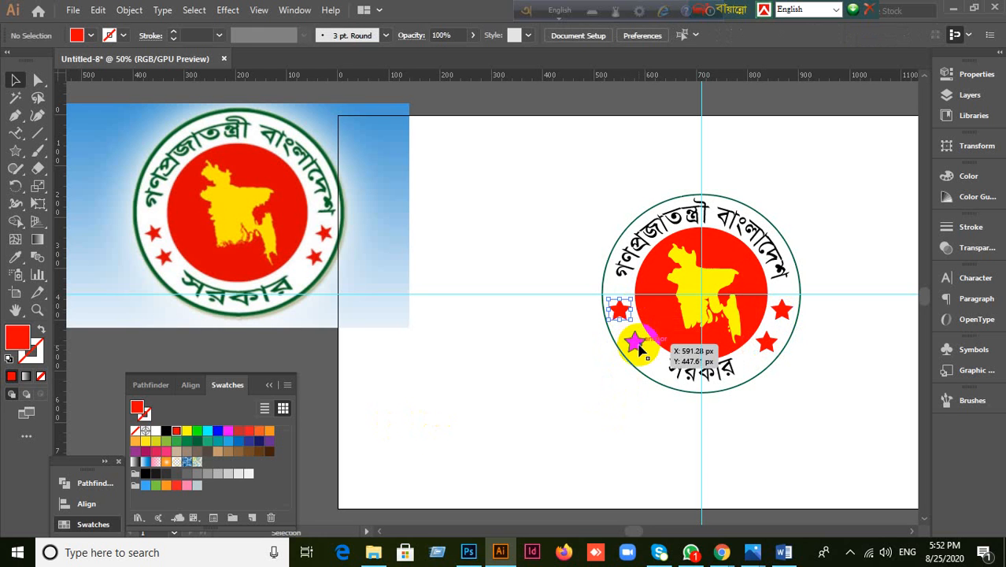
click(600, 418)
Step: Zoom out and back in on the four-star seal, then switch to Chrome
key(ctrl+minus)
scroll(739, 405, up, 1)
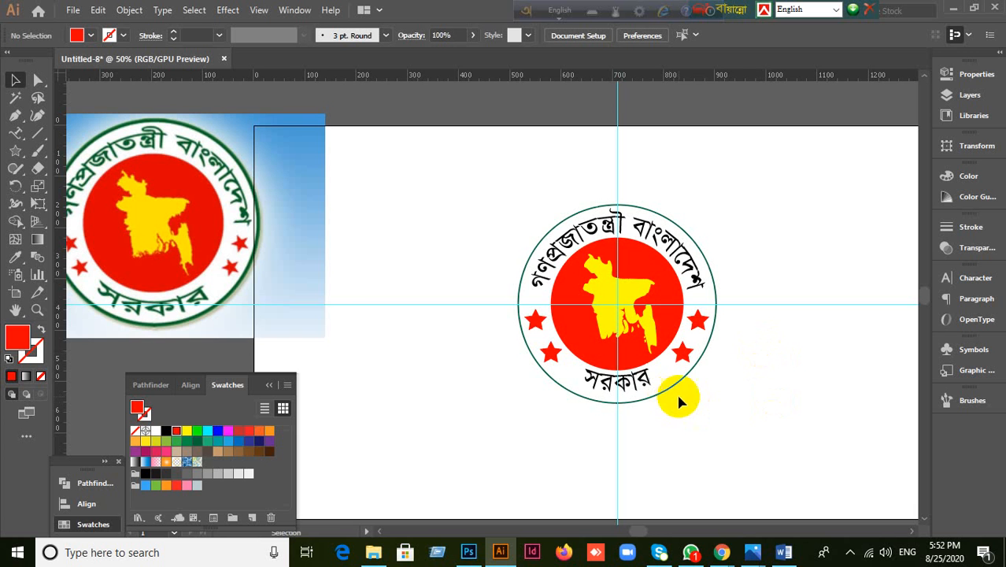
click(722, 553)
Step: Bring up Chrome with the reference seal, move the keyboard toolbars aside, and minimize it
click(647, 486)
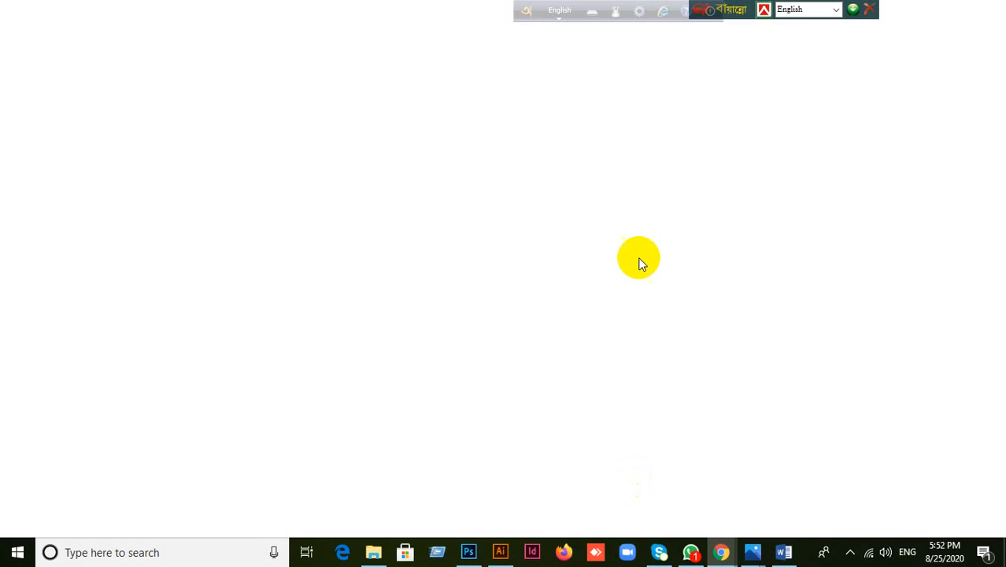
drag(520, 9, 376, 23)
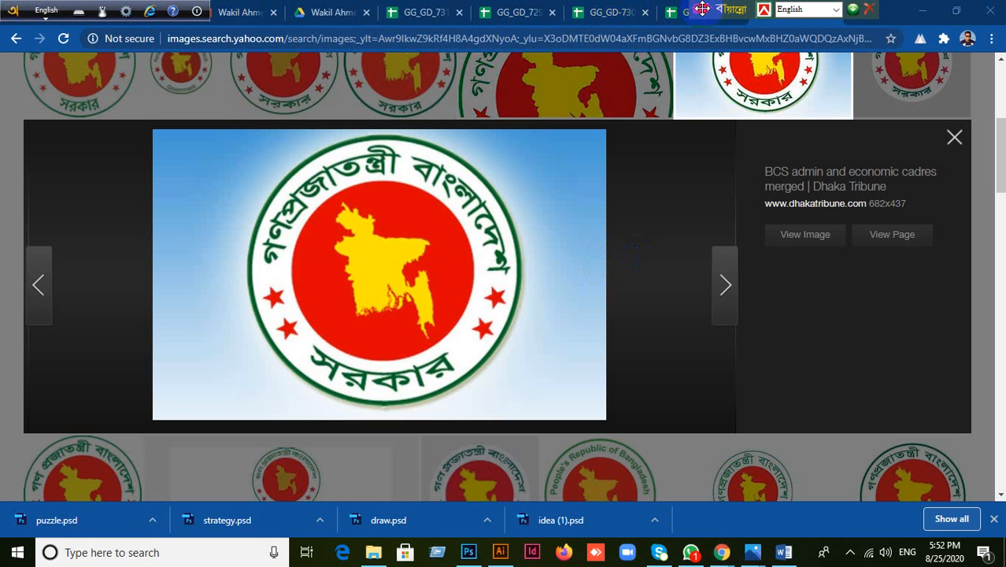
drag(702, 10, 55, 9)
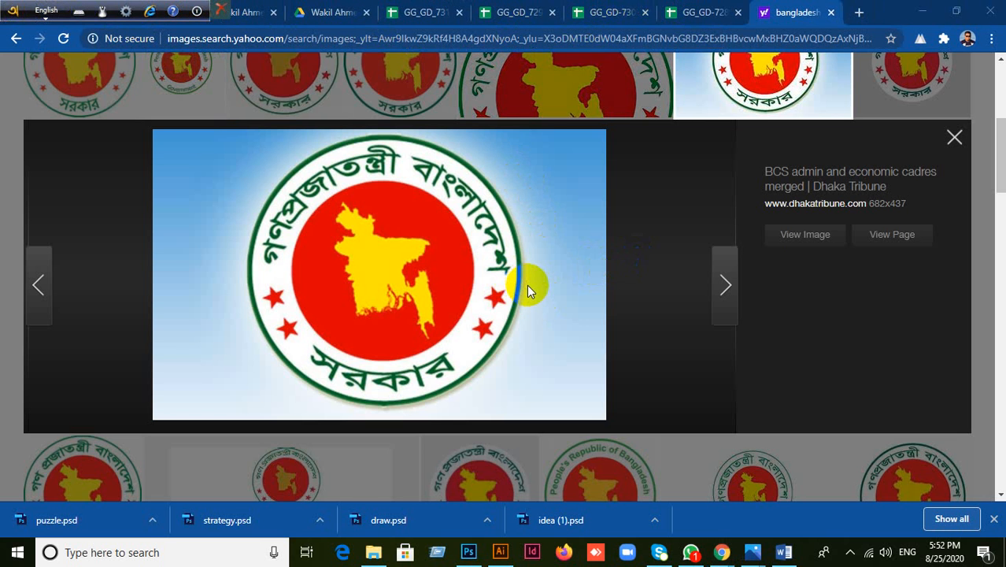
click(923, 13)
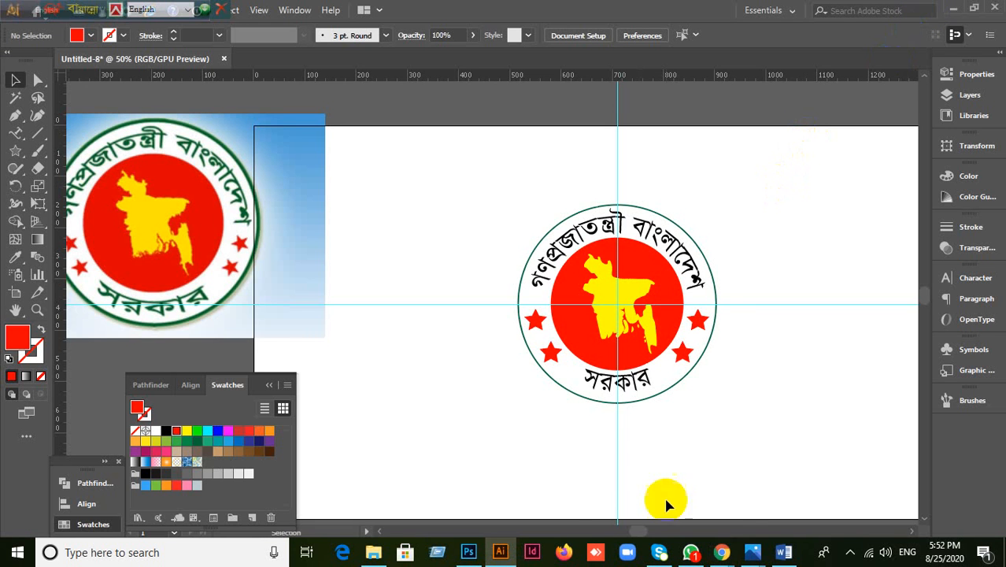
mouse_move(717, 544)
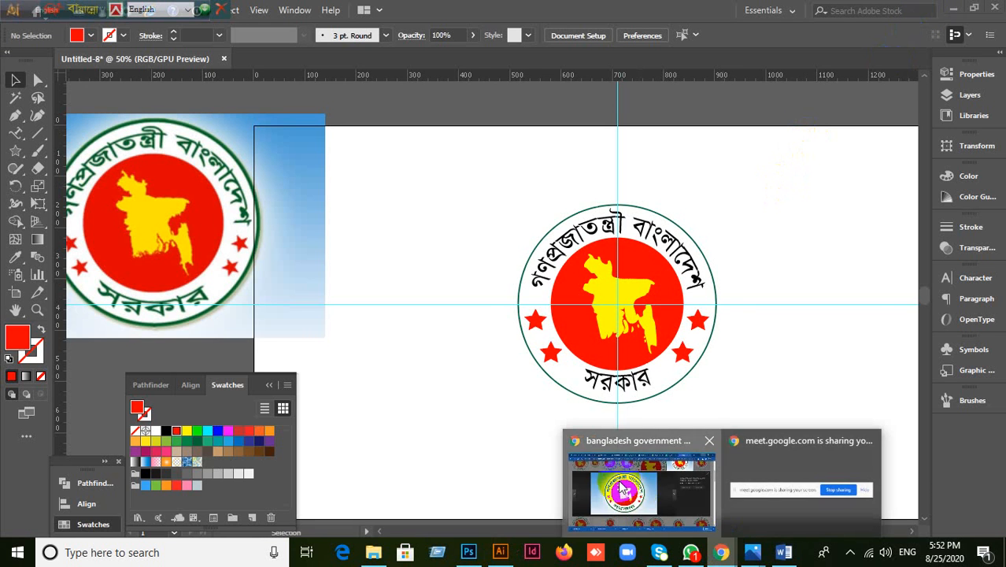
Step: Close the Bangladesh seal image search tab, move the toolbars right, and return to Illustrator
click(624, 489)
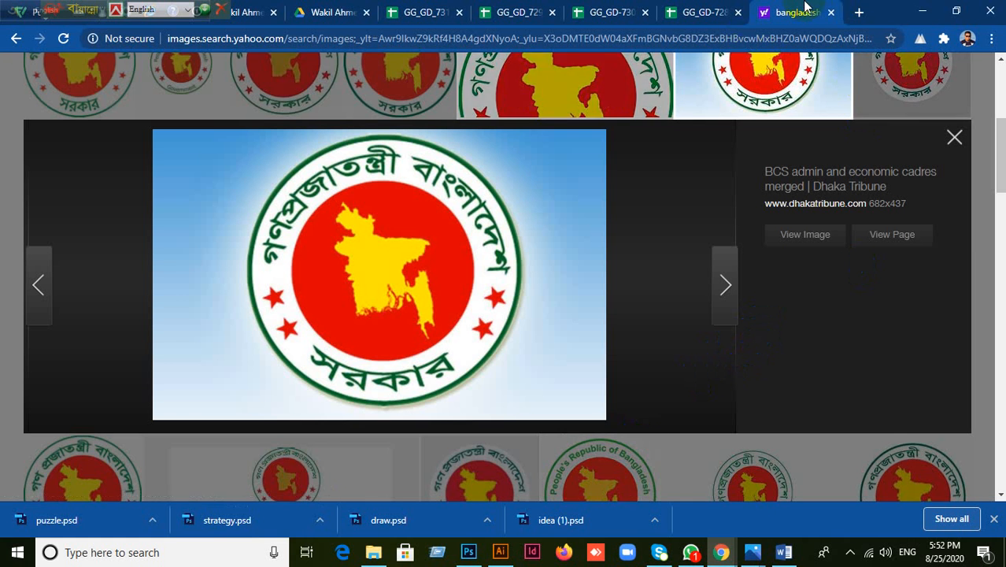
click(830, 12)
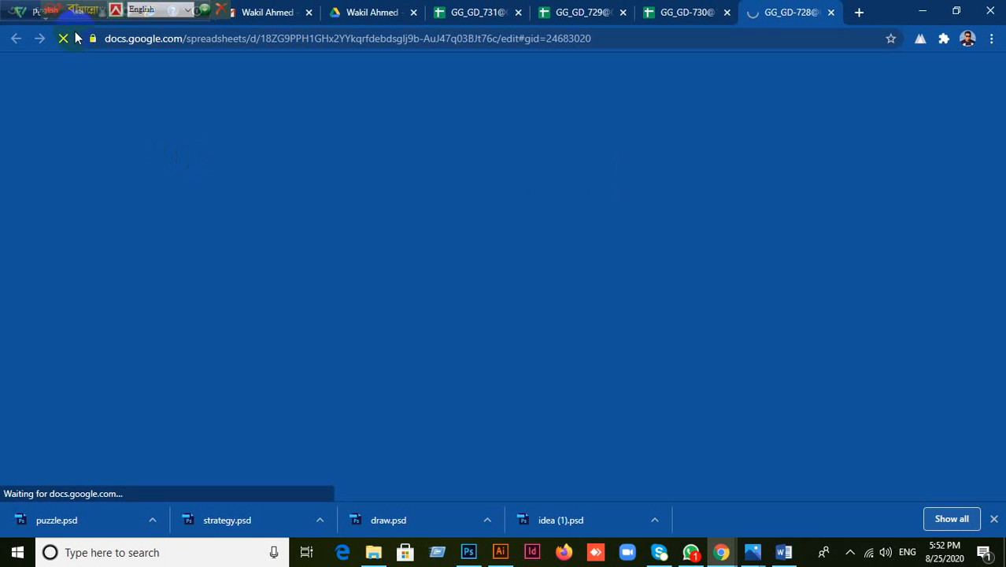
drag(11, 17, 969, 10)
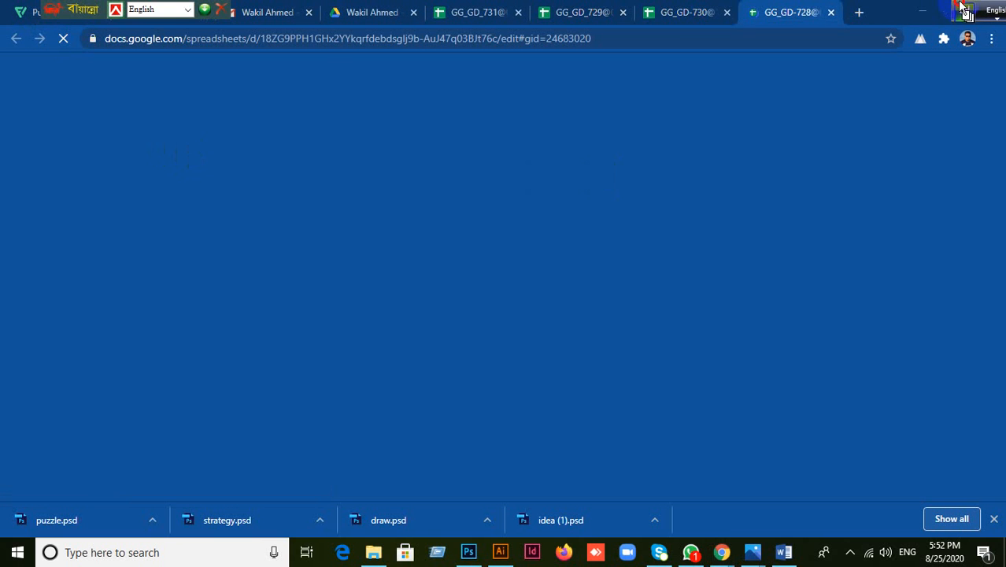
drag(43, 6, 955, 7)
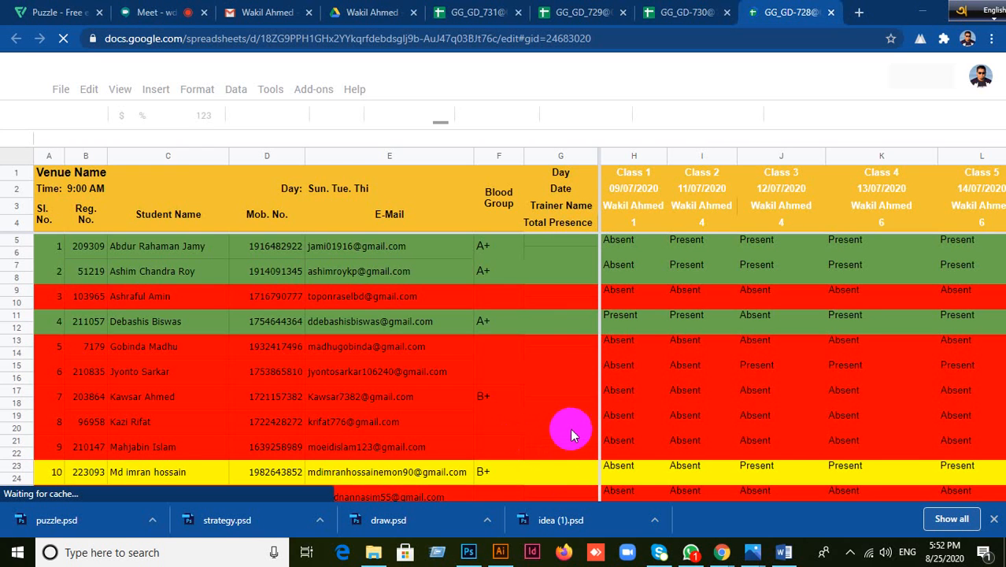
click(502, 555)
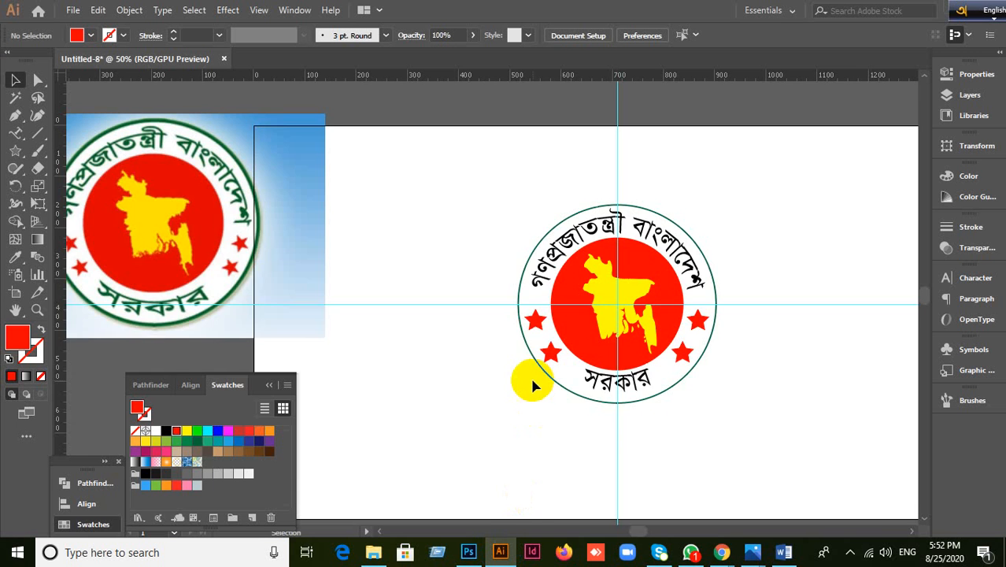
Step: Pan above the artboard, minimize Illustrator and Chrome, and drag download.jpg into the document
scroll(530, 374, up, 8)
scroll(531, 386, down, 3)
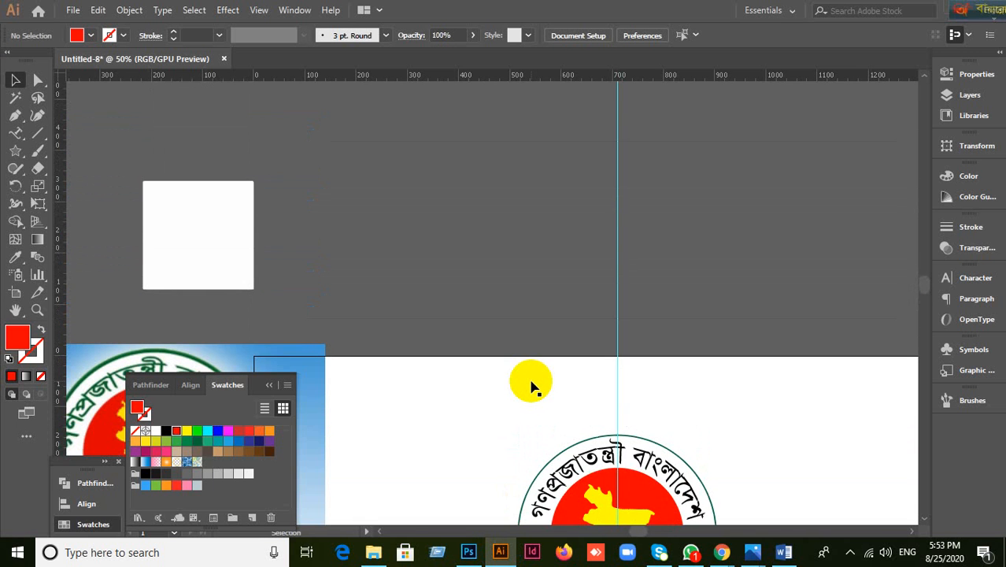
scroll(531, 381, down, 3)
drag(633, 438, 580, 338)
scroll(583, 344, up, 1)
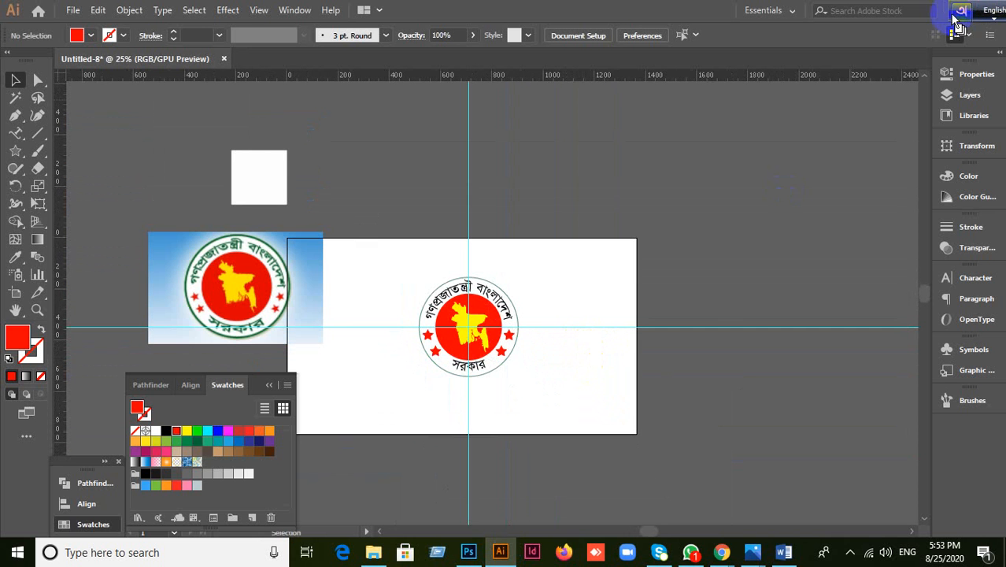
mouse_move(681, 8)
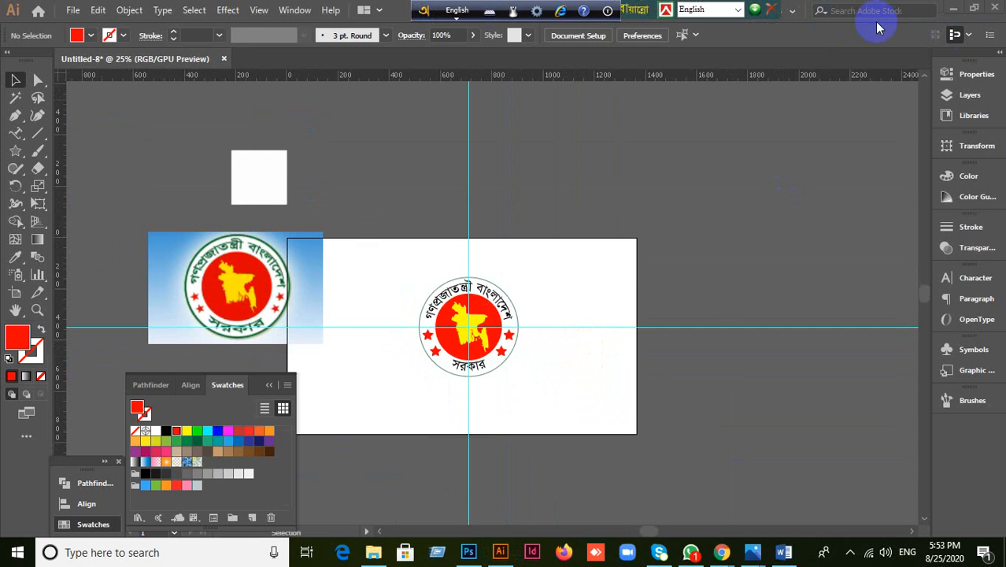
click(953, 10)
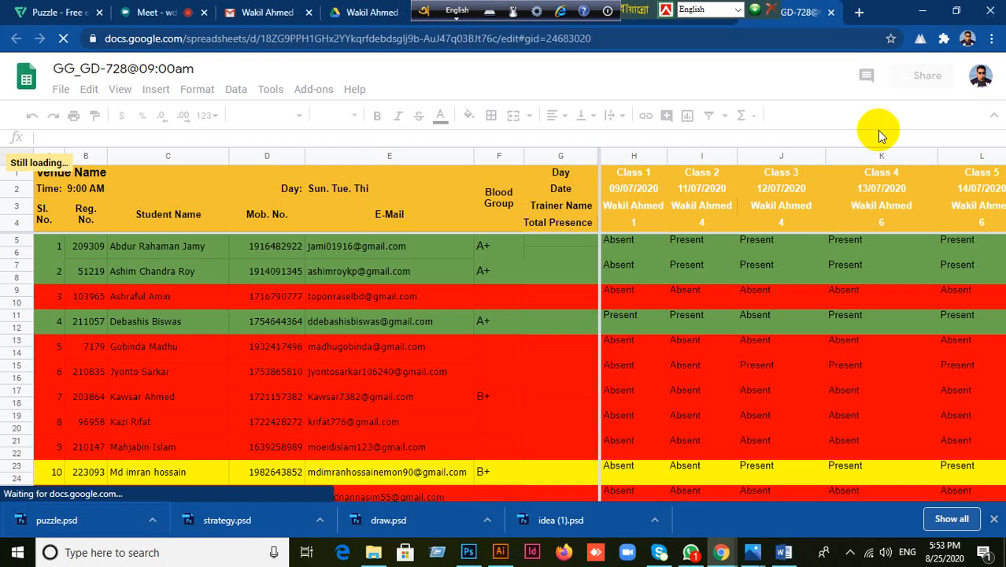
click(918, 10)
drag(482, 185, 426, 206)
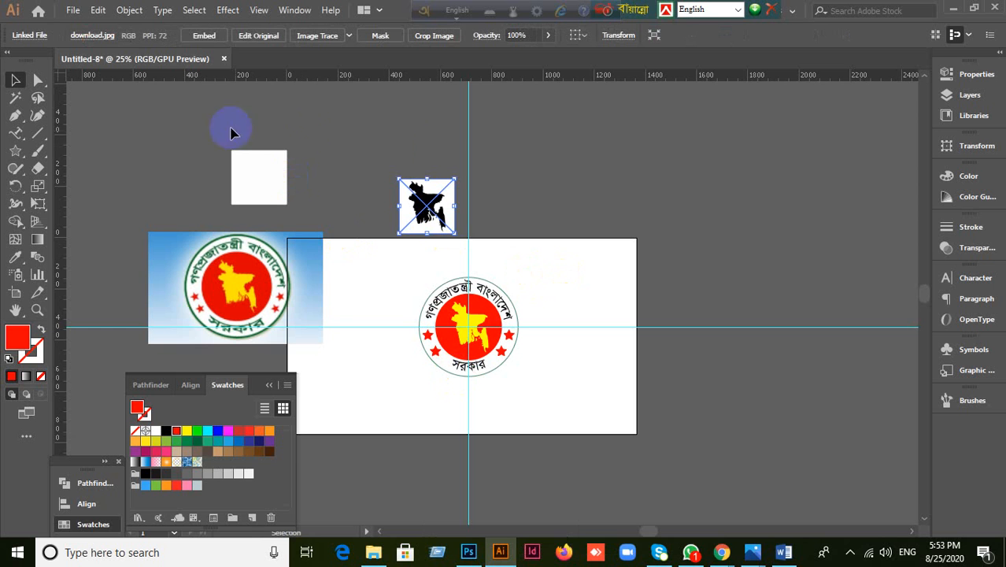
Step: Embed the Bangladesh map image and move it to the right of the seal artboard
click(203, 36)
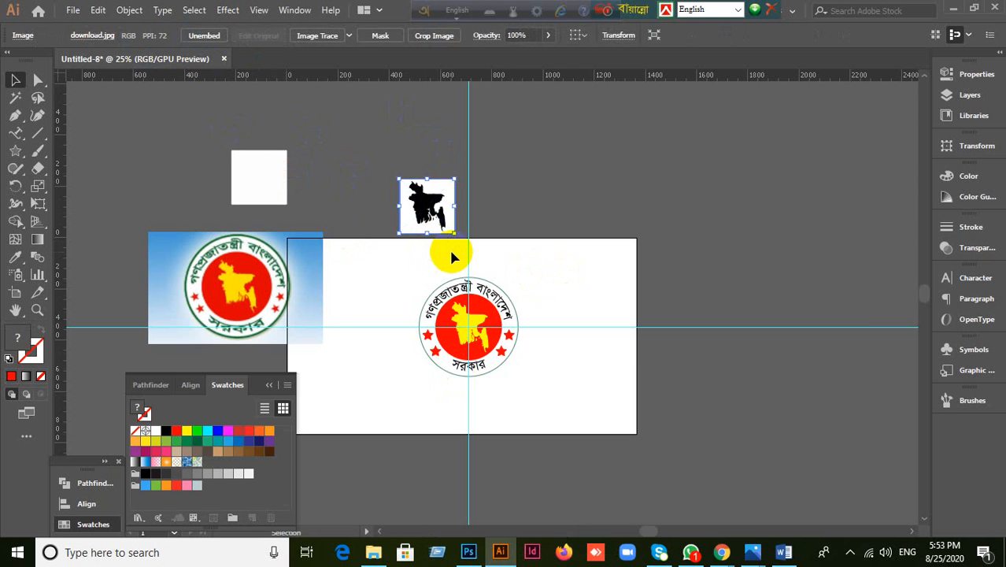
drag(440, 193, 729, 198)
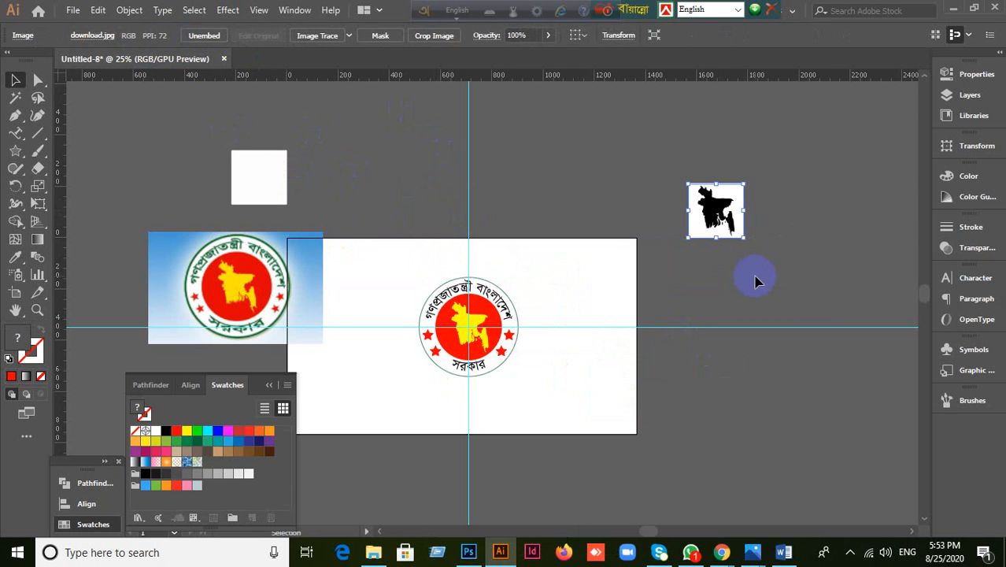
click(350, 43)
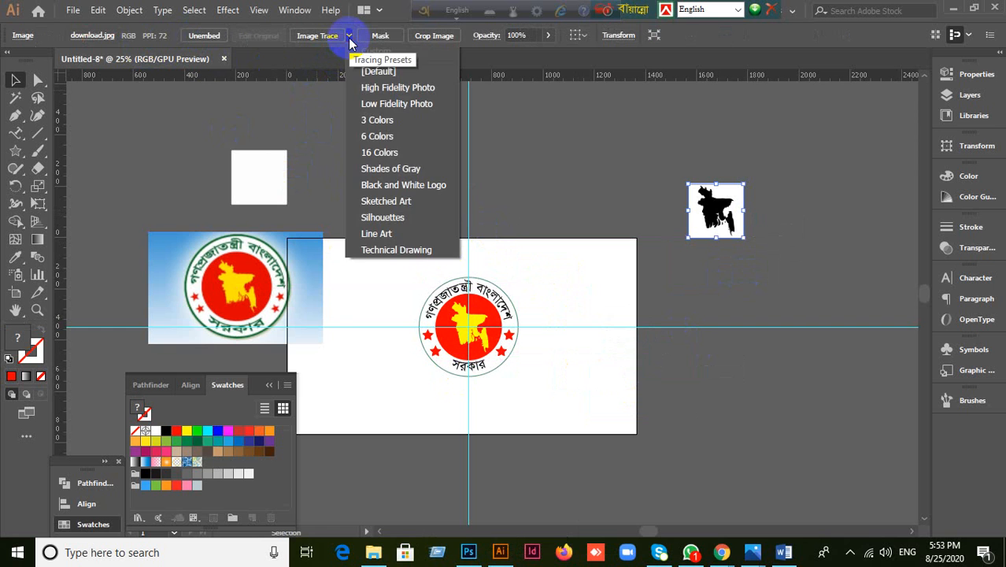
click(314, 100)
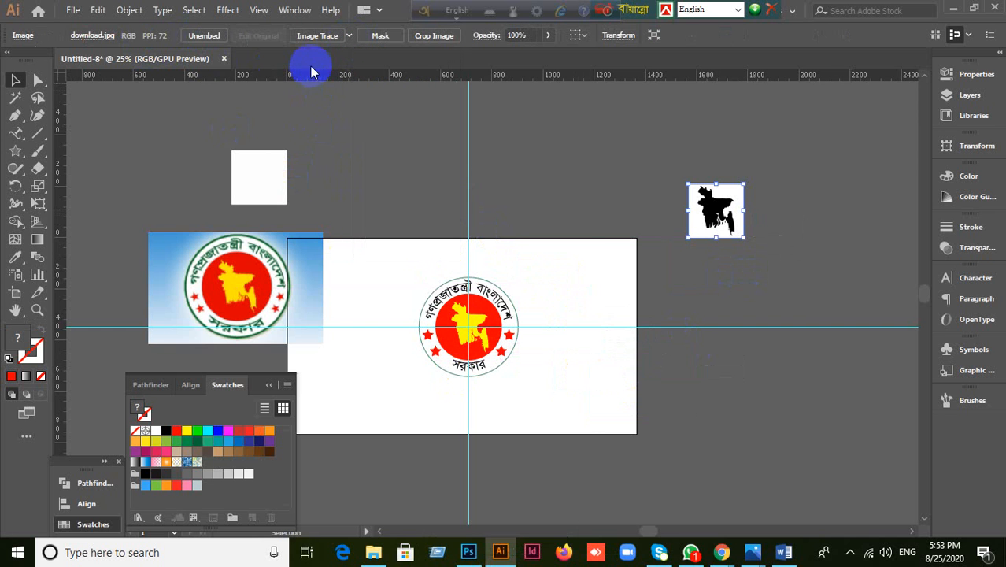
click(294, 11)
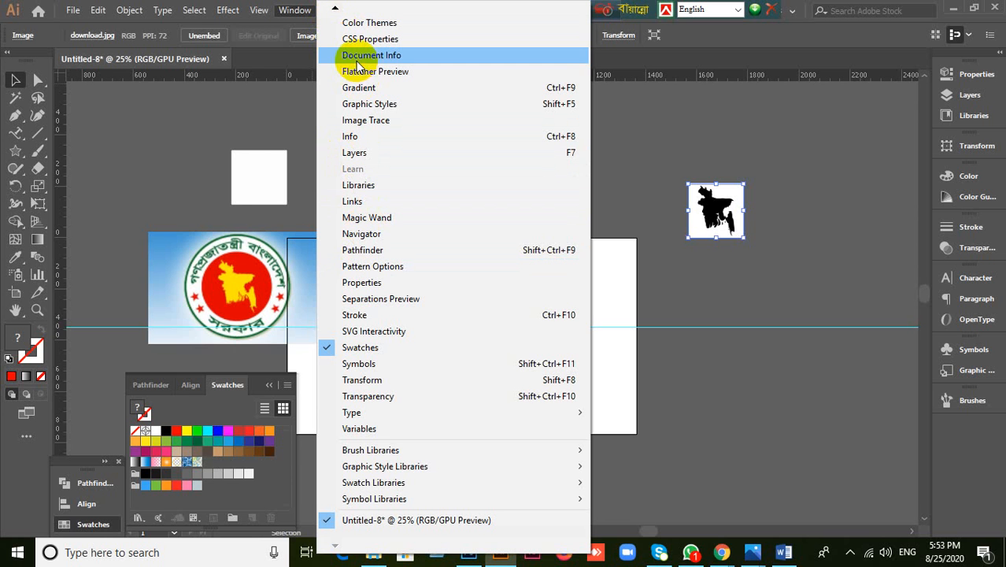
Step: Trace the selected map image with the High Fidelity Photo preset
mouse_move(336, 14)
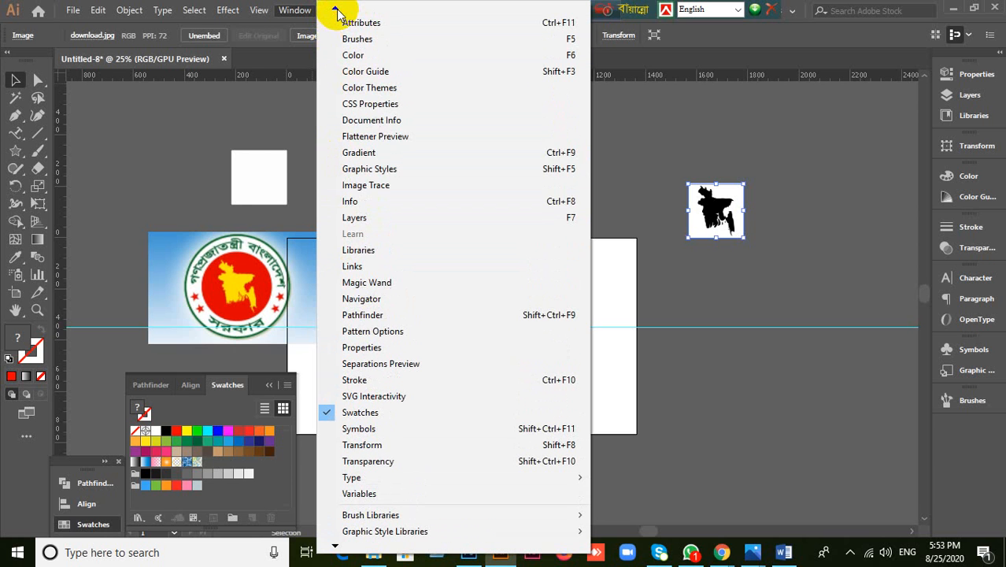
click(367, 187)
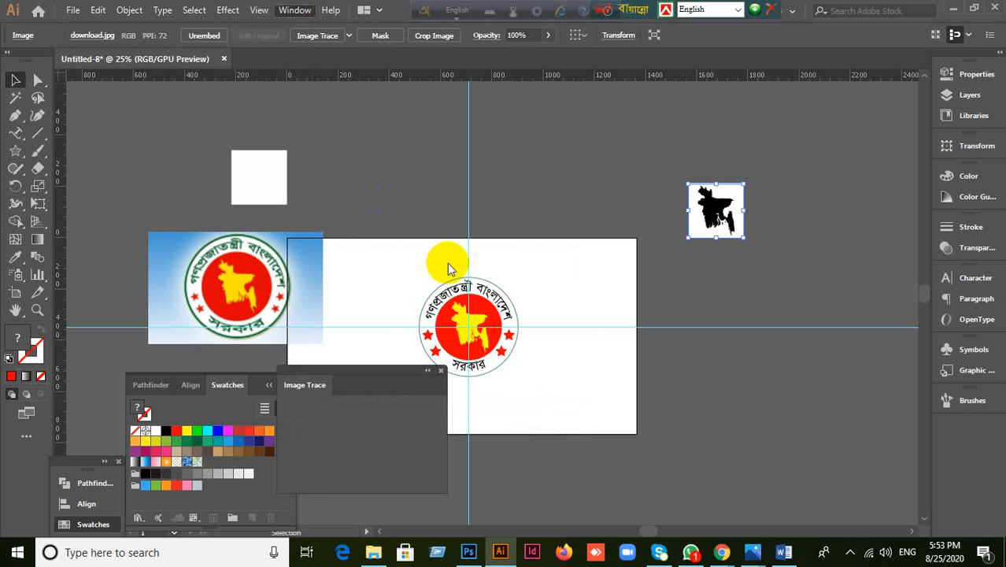
mouse_move(373, 379)
mouse_down()
mouse_move(770, 303)
mouse_move(781, 292)
mouse_up()
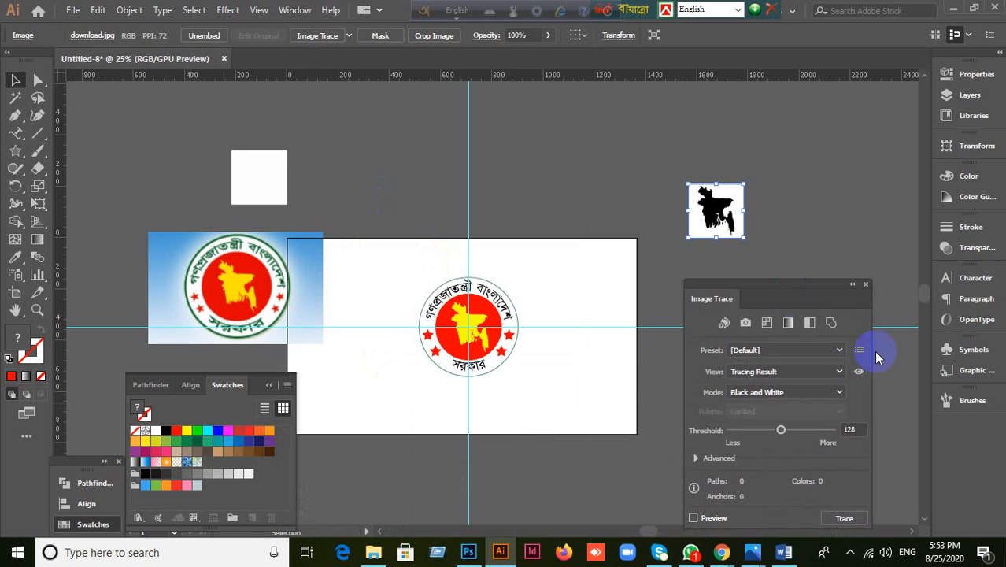
click(848, 259)
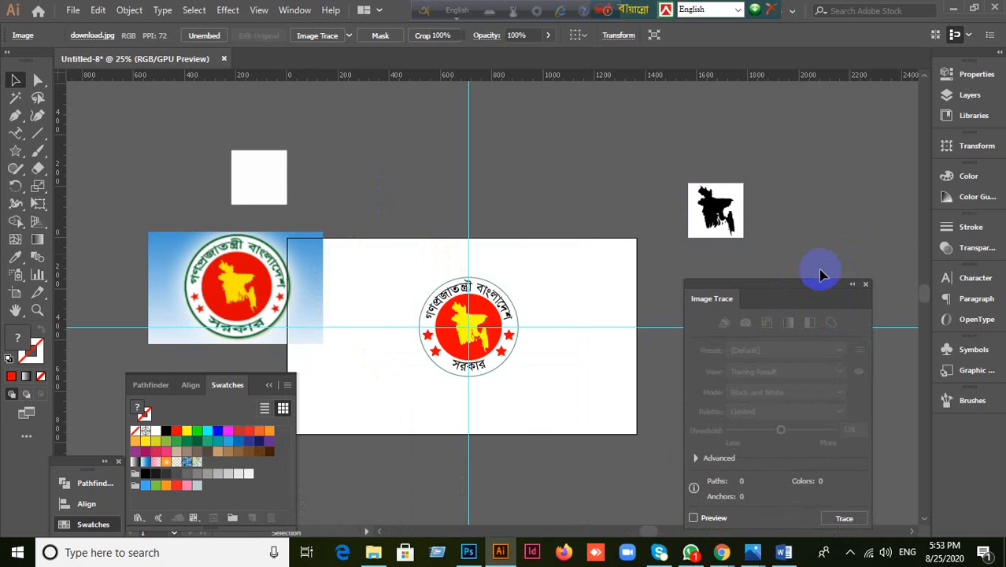
click(716, 220)
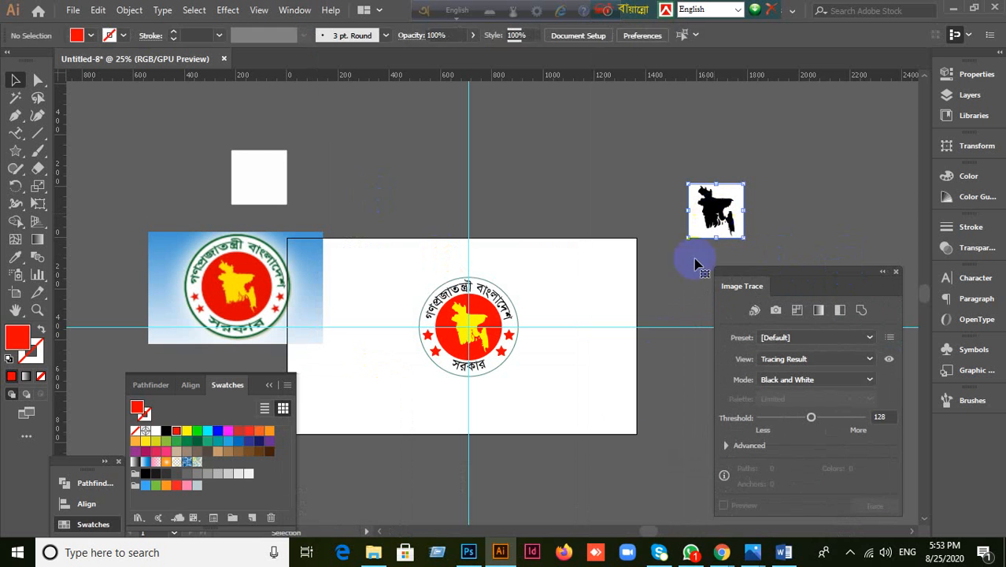
click(867, 338)
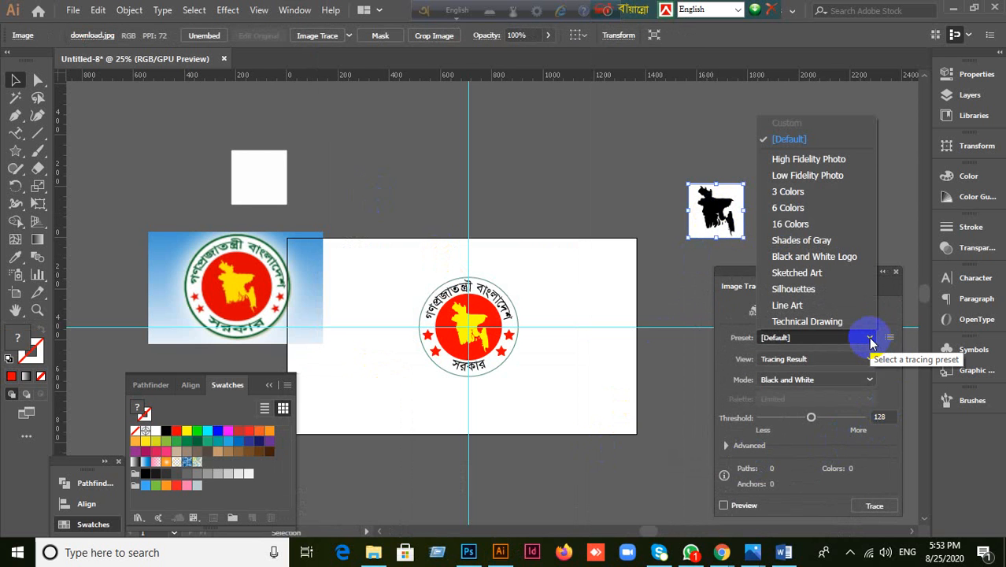
click(821, 160)
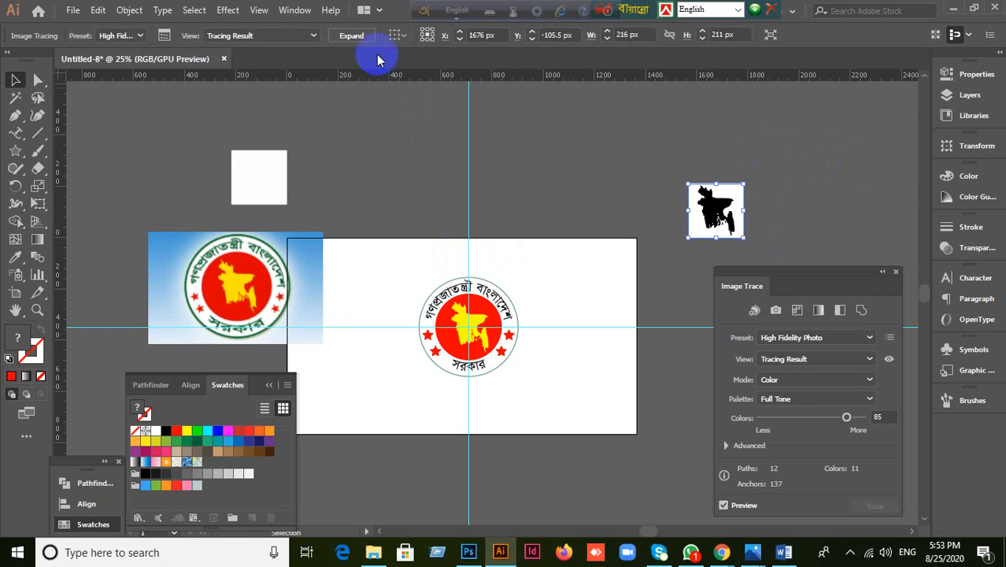
click(129, 10)
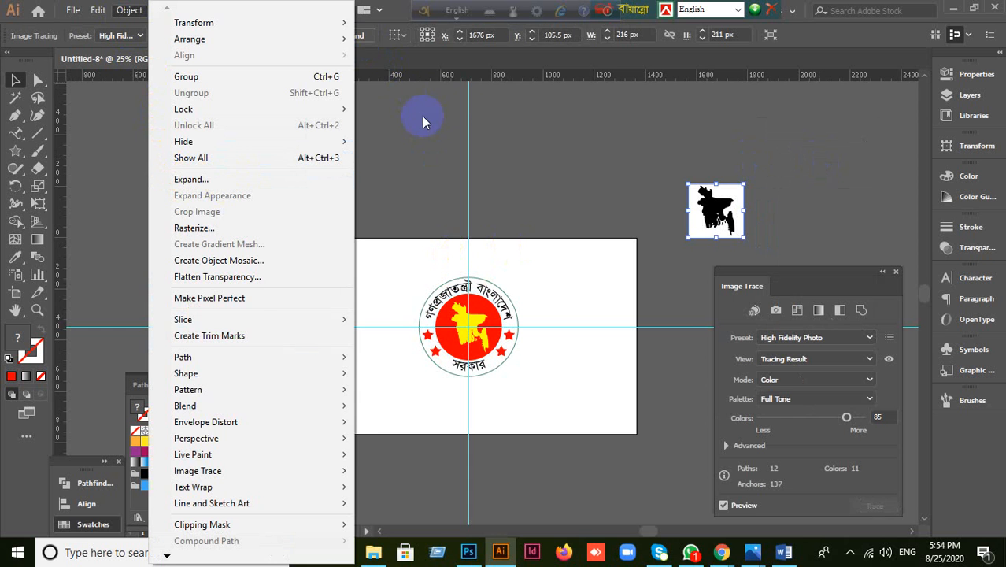
Step: Expand and ungroup the traced map, then delete its white background square
click(362, 39)
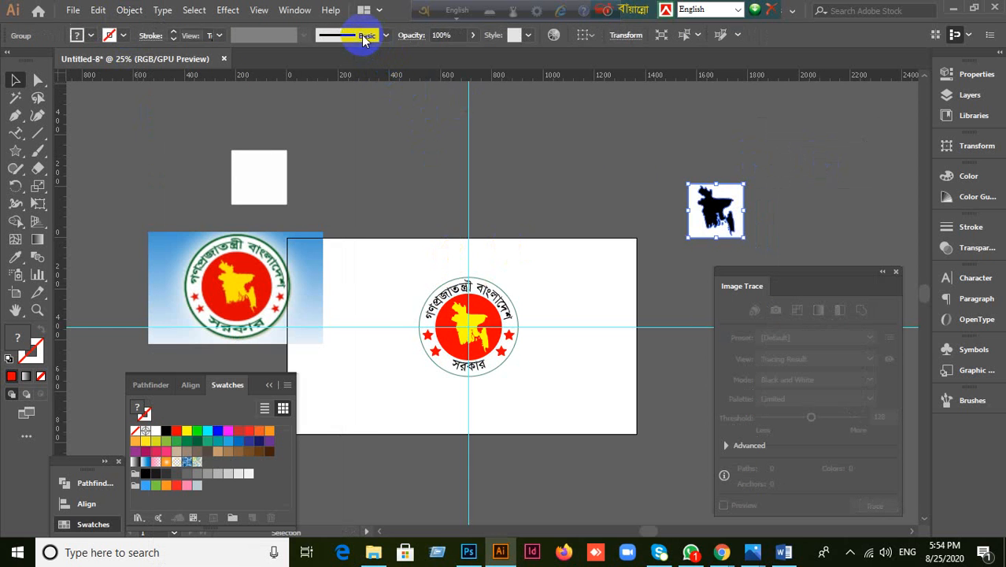
right_click(698, 219)
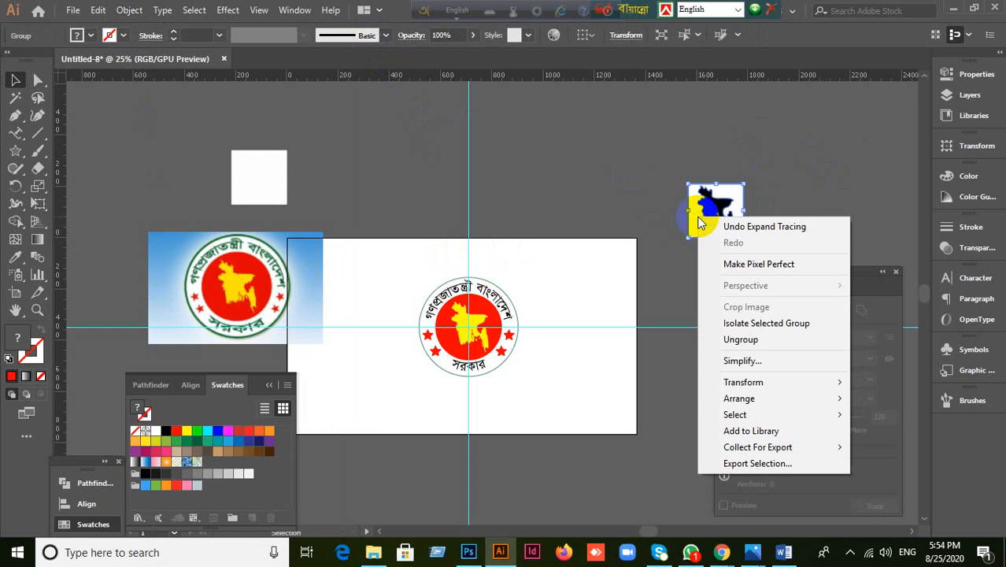
click(746, 339)
click(712, 228)
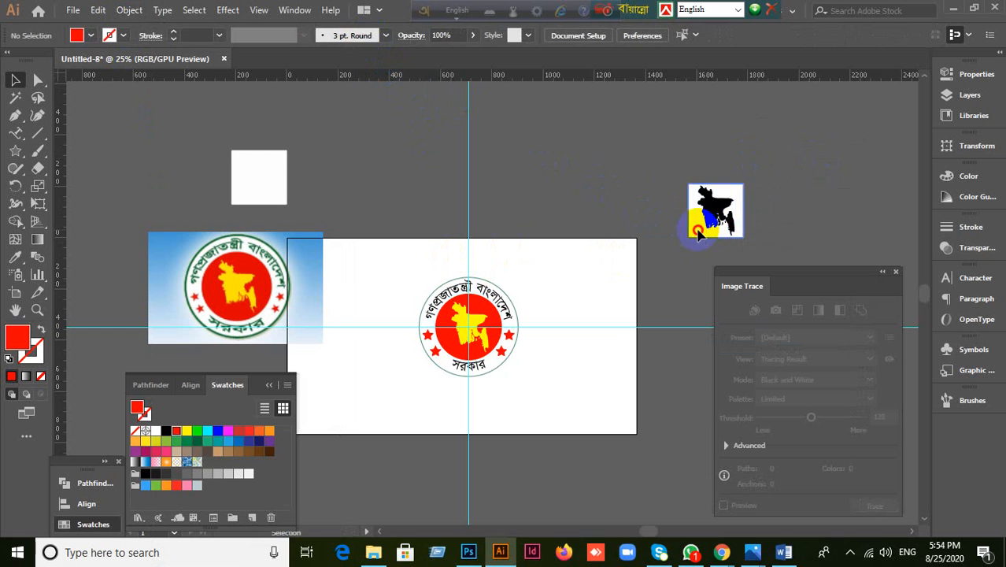
drag(697, 230, 524, 166)
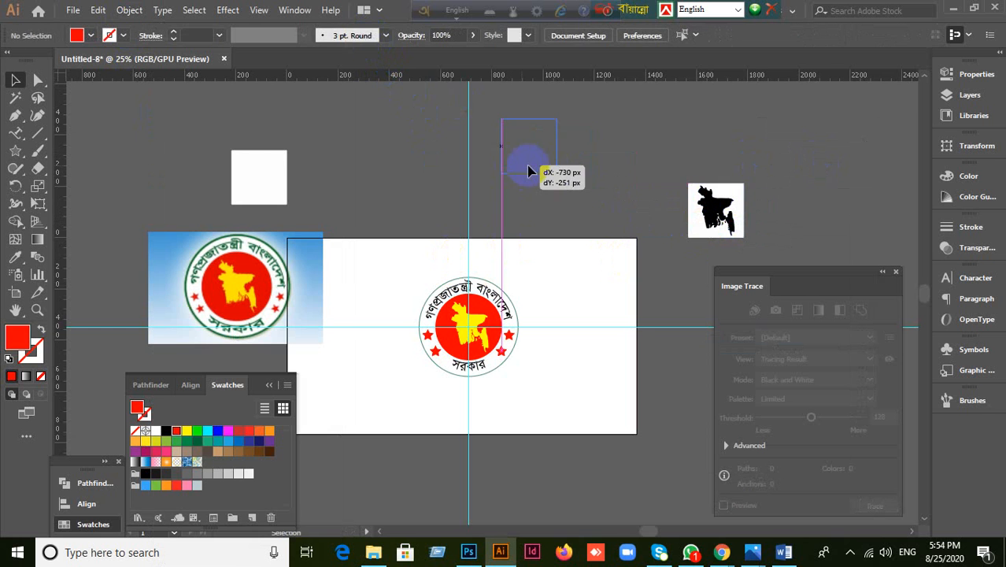
key(Delete)
Step: Enlarge the black map silhouette, shift it up-left, and close the Image Trace panel
click(650, 206)
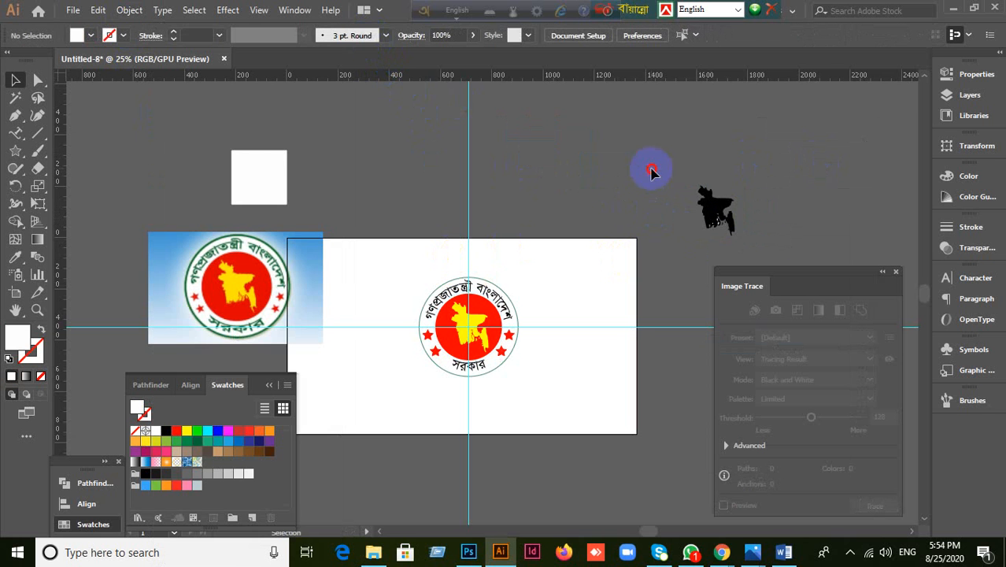
drag(651, 171, 814, 288)
drag(737, 231, 653, 152)
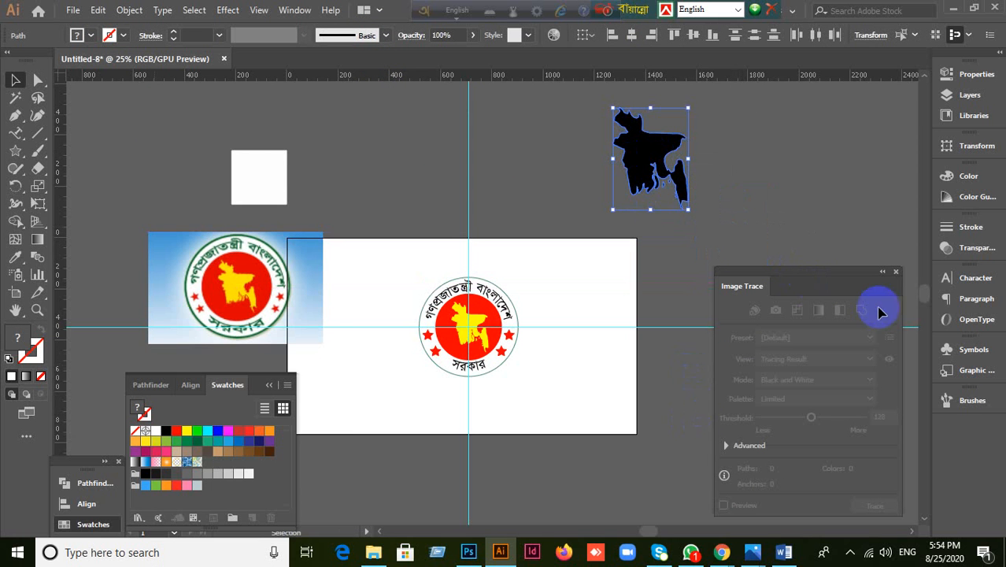
click(894, 272)
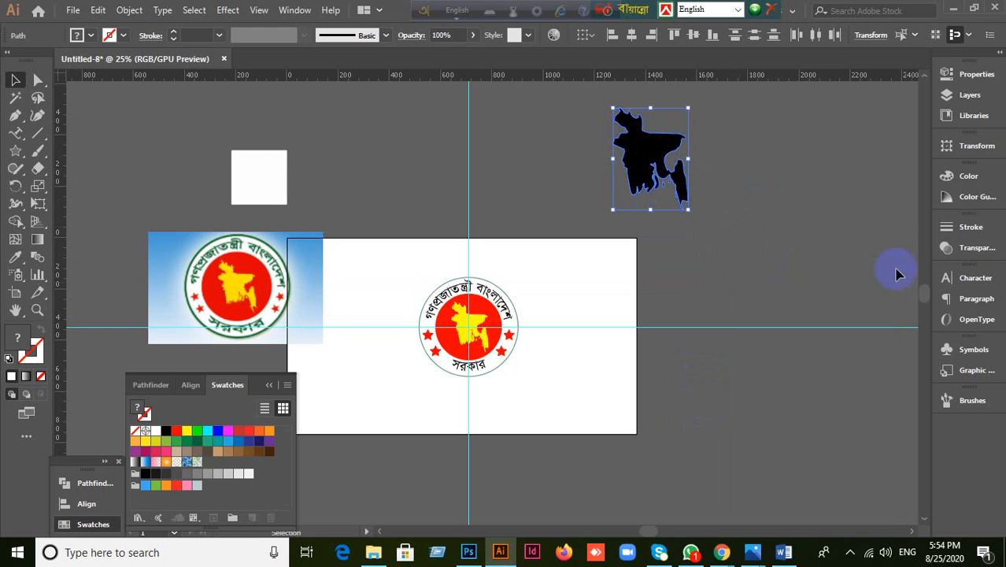
Step: Drag out a horizontal guide across the canvas, then undo it with Ctrl+Z
click(761, 266)
drag(582, 75, 739, 234)
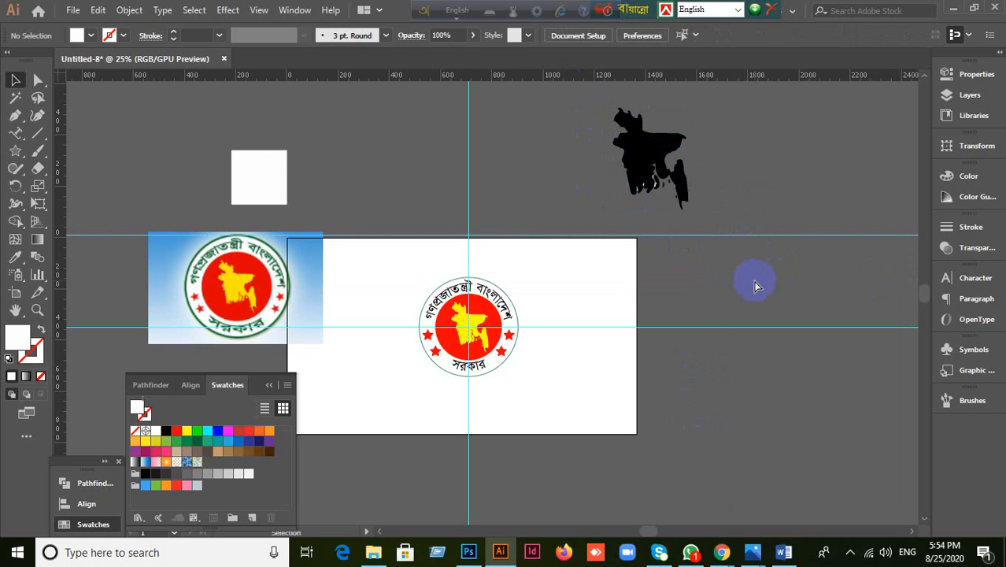
key(ctrl)
key(ctrl+z)
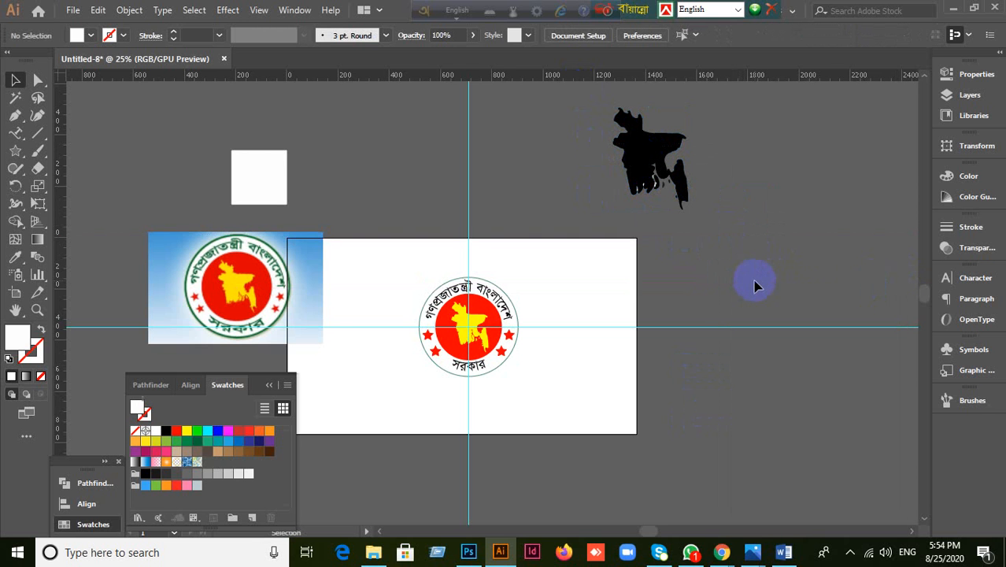
mouse_move(719, 551)
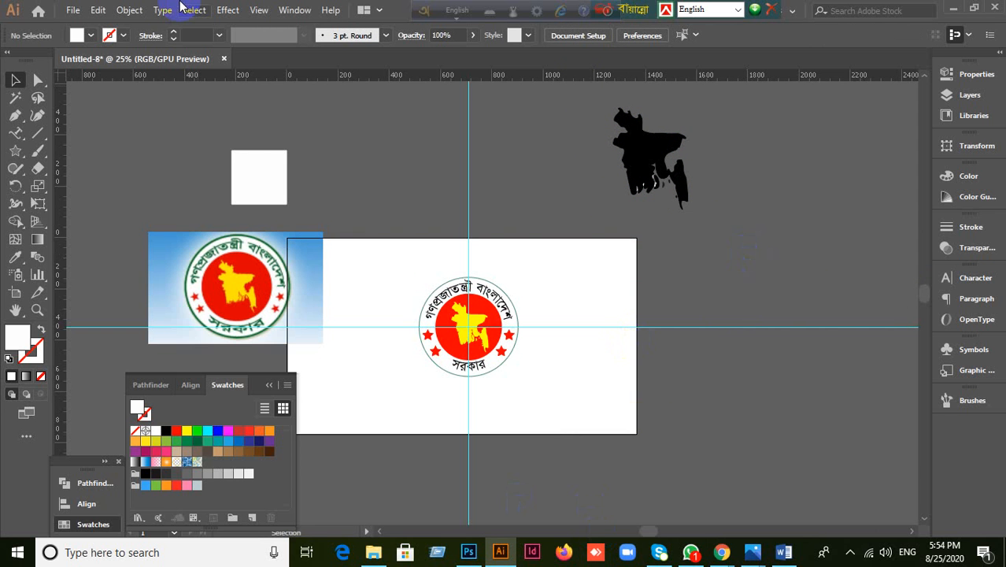
Step: Cancel the New Document dialog without creating a file and minimize Illustrator
click(71, 10)
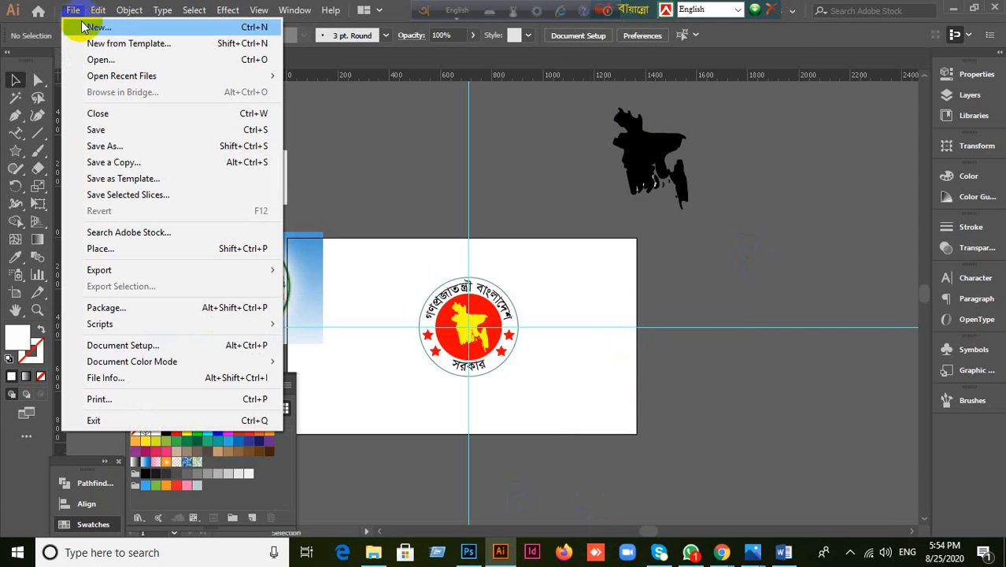
click(168, 100)
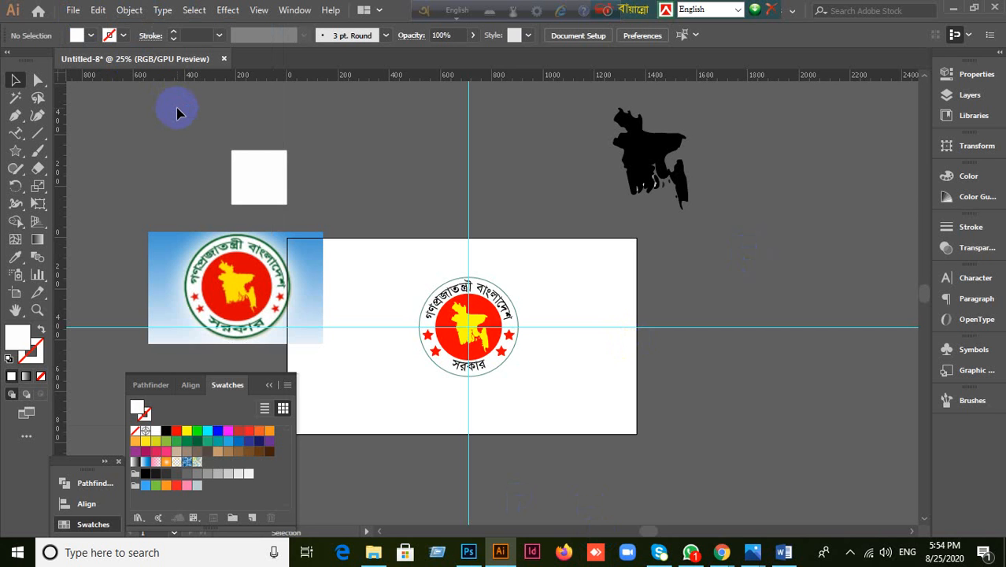
key(ctrl+n)
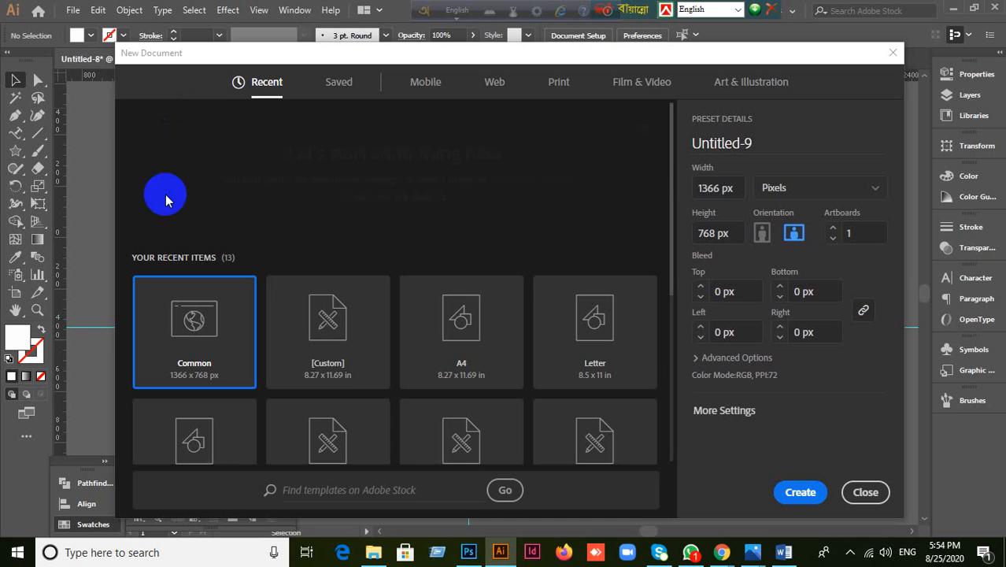
click(863, 491)
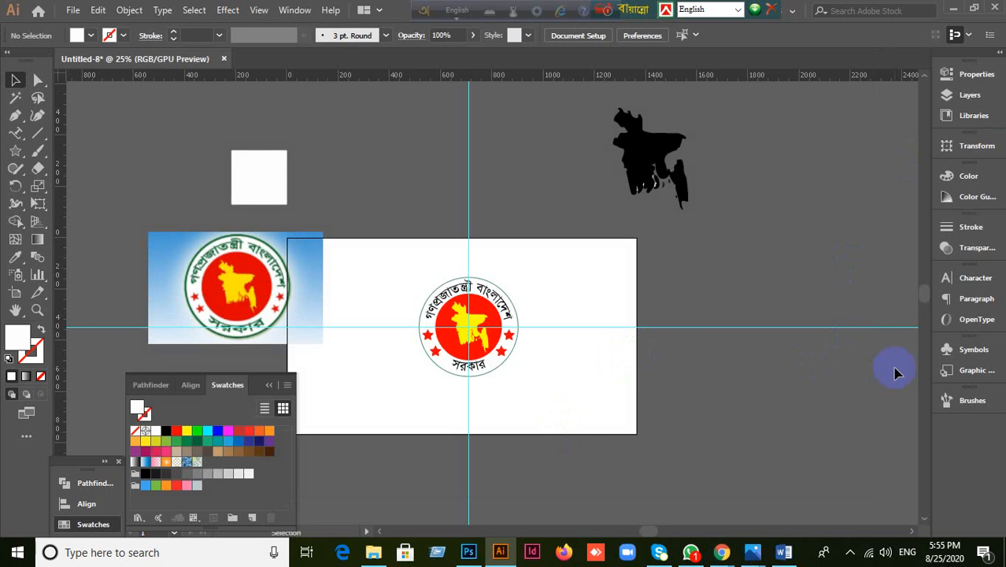
click(954, 11)
click(526, 302)
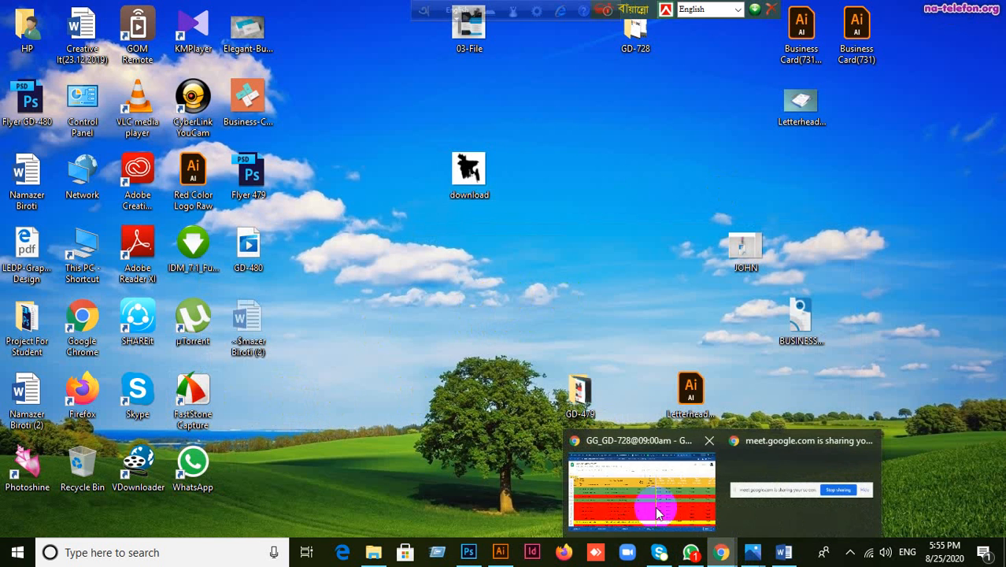
Step: Restore Chrome, move the keyboard toolbars aside, and switch to the GG_GD_731 attendance tab
click(632, 493)
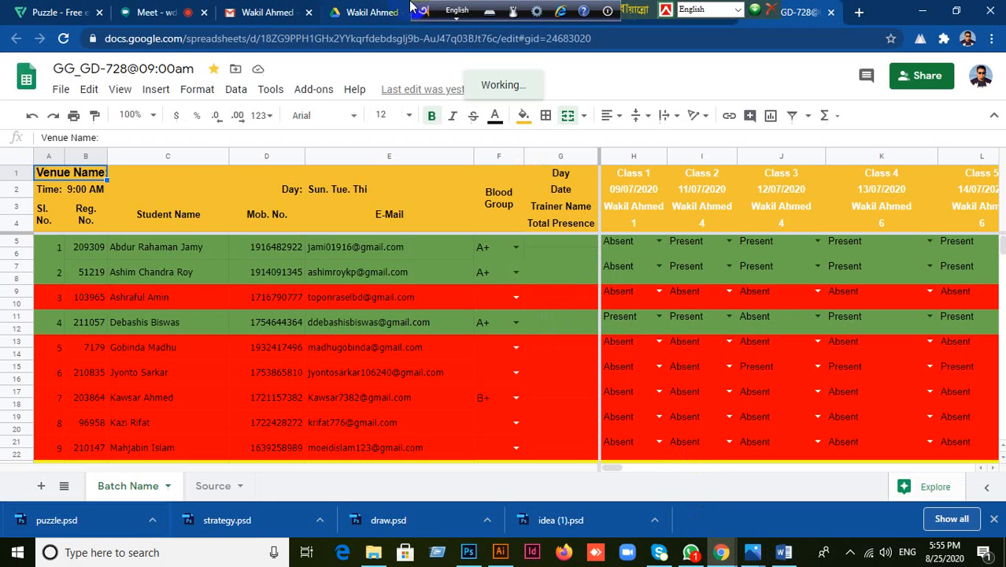
drag(418, 10, 6, 8)
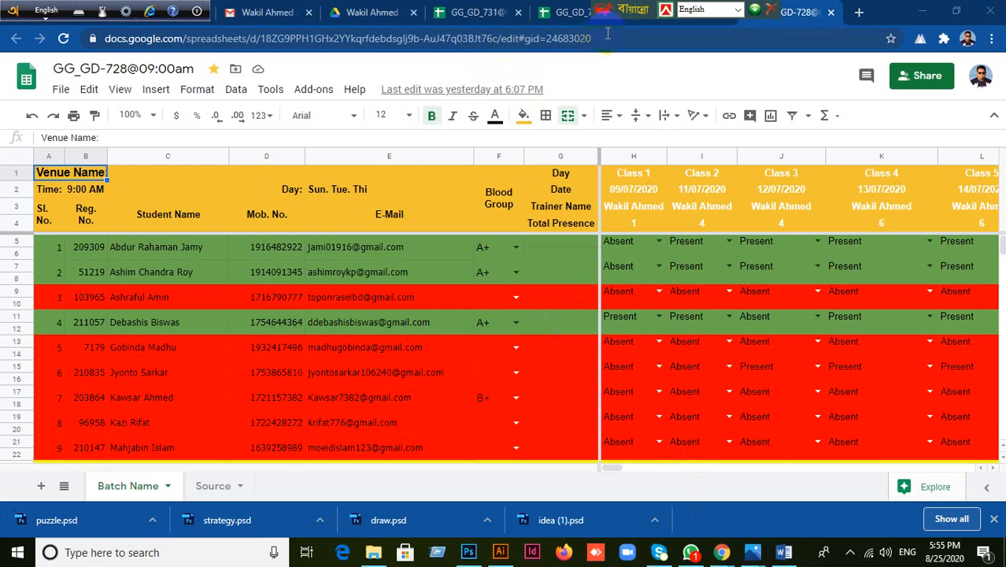
drag(605, 9, 81, 10)
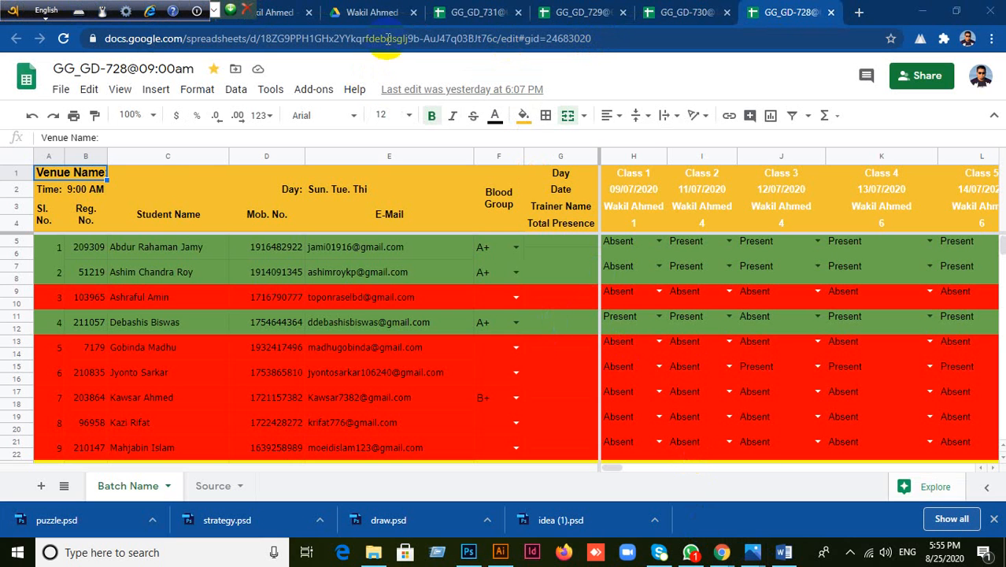
click(477, 12)
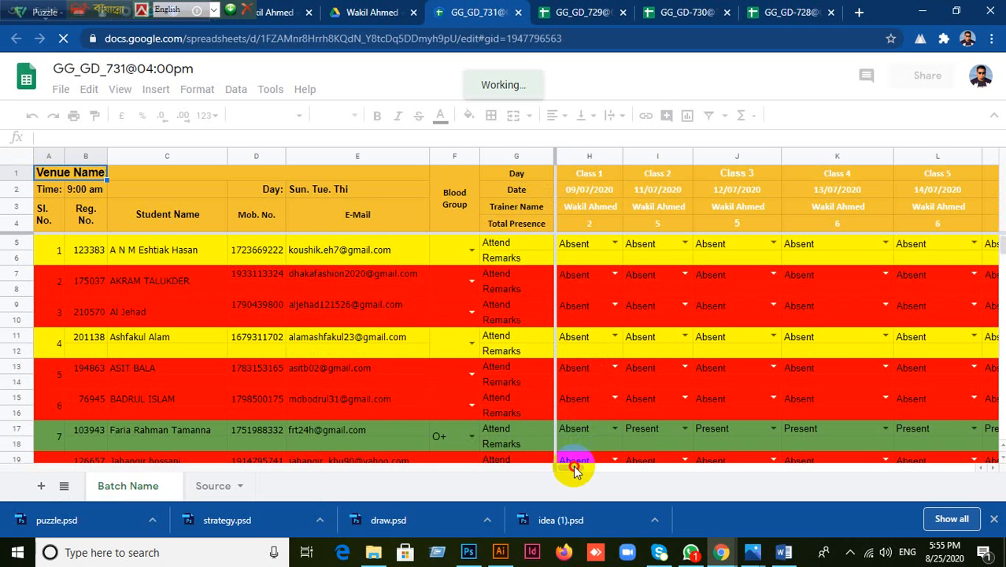
Step: Set the Class 37 date in AR2 to 25/08/2020 with the date picker
drag(575, 468, 606, 472)
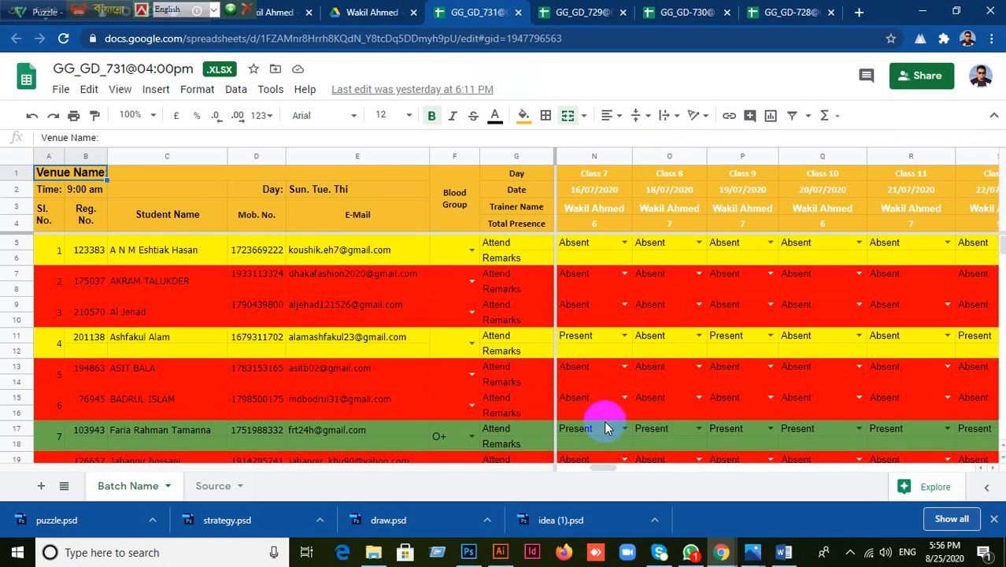
drag(600, 460, 760, 470)
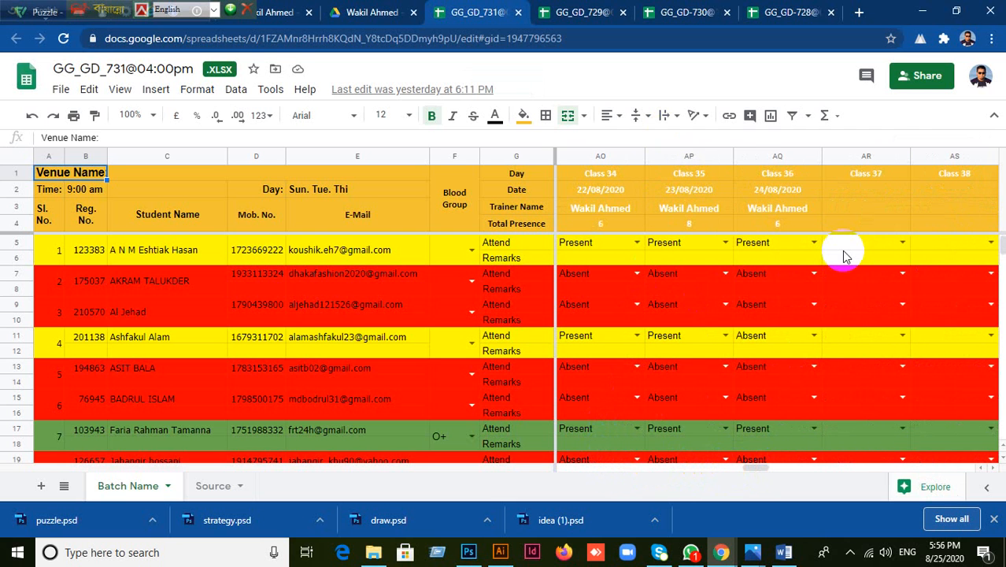
click(842, 194)
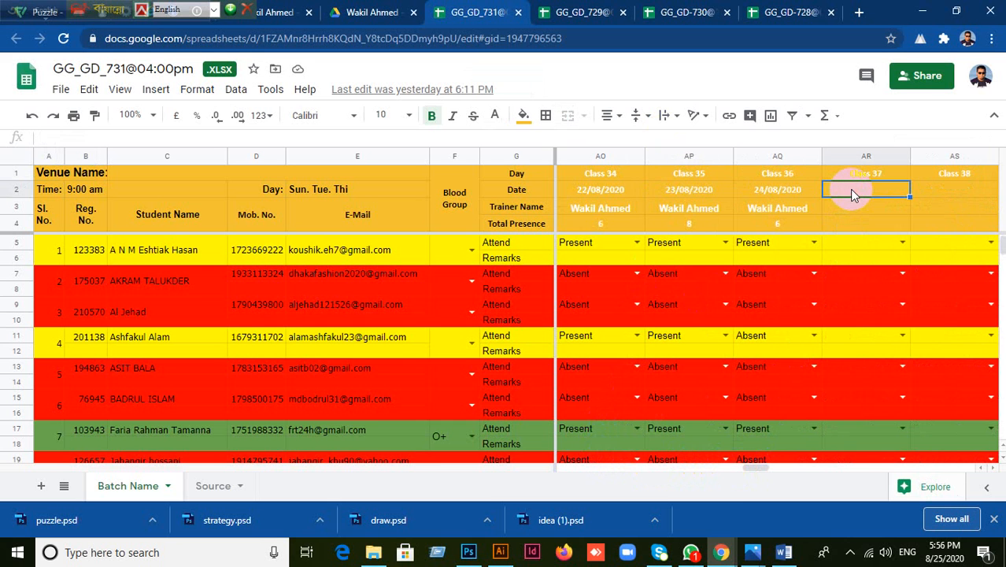
double_click(851, 189)
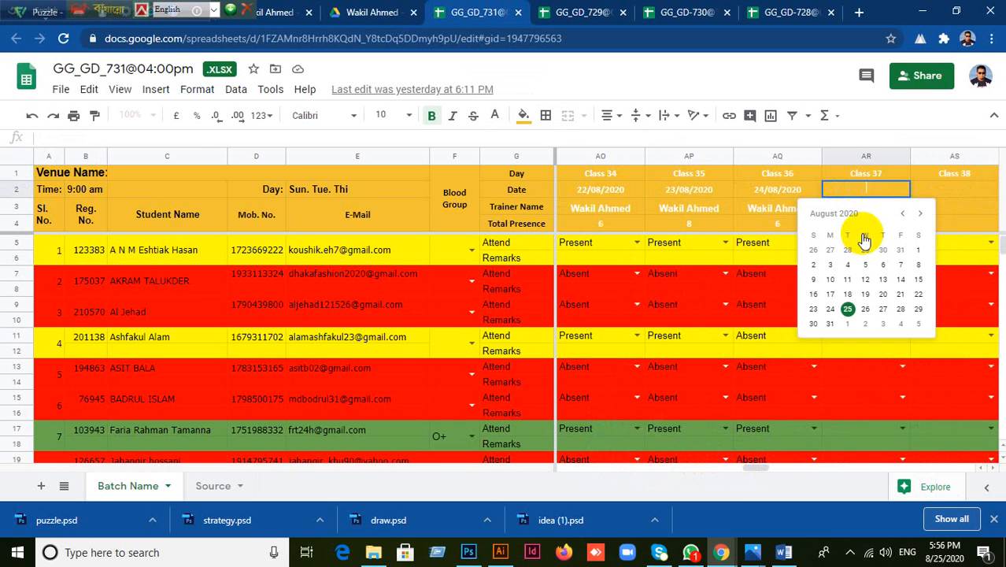
click(849, 310)
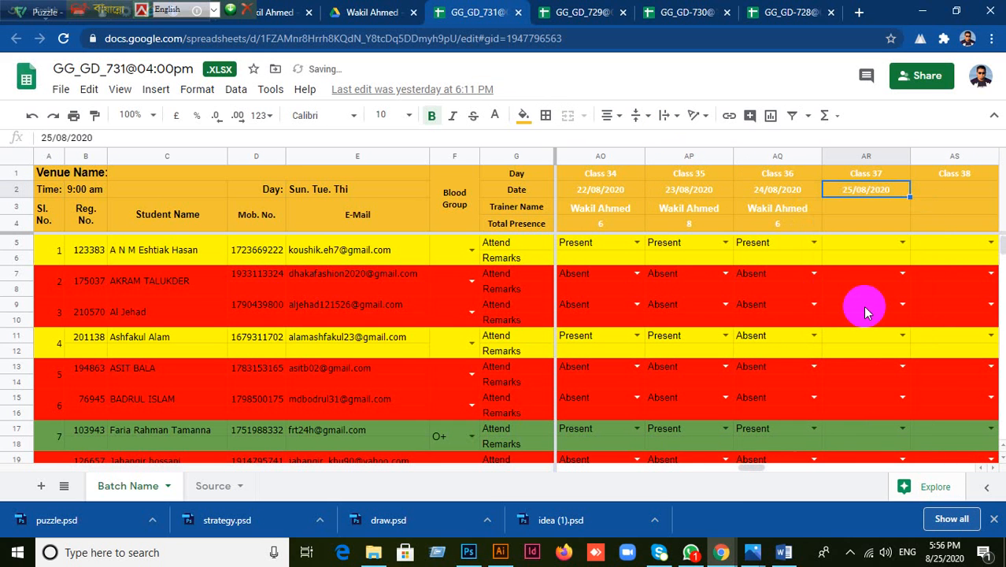
Step: Fill the trainer name into AR3, mark the first student Present in AR5, and minimize Chrome
click(790, 214)
drag(821, 214, 860, 209)
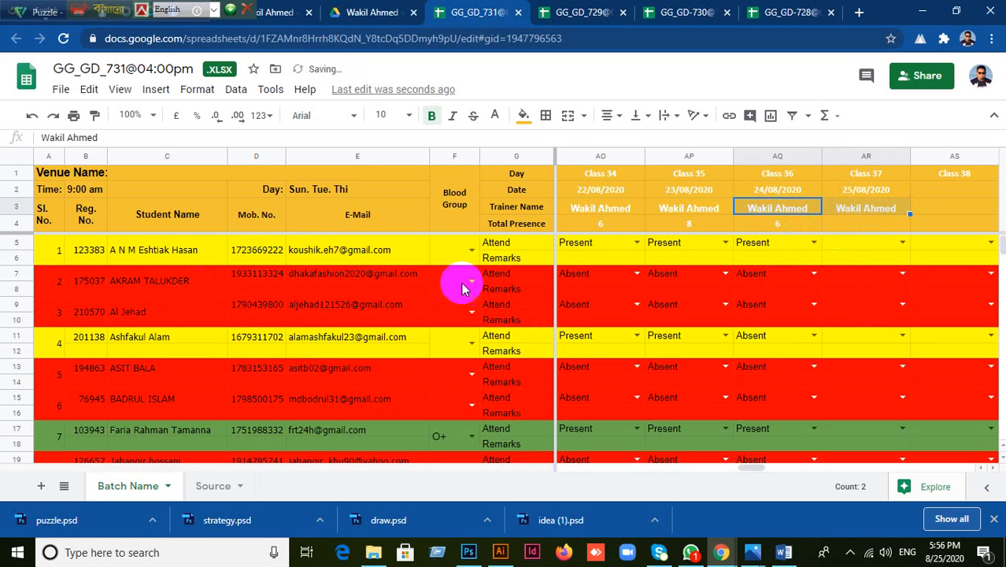
click(836, 247)
click(899, 245)
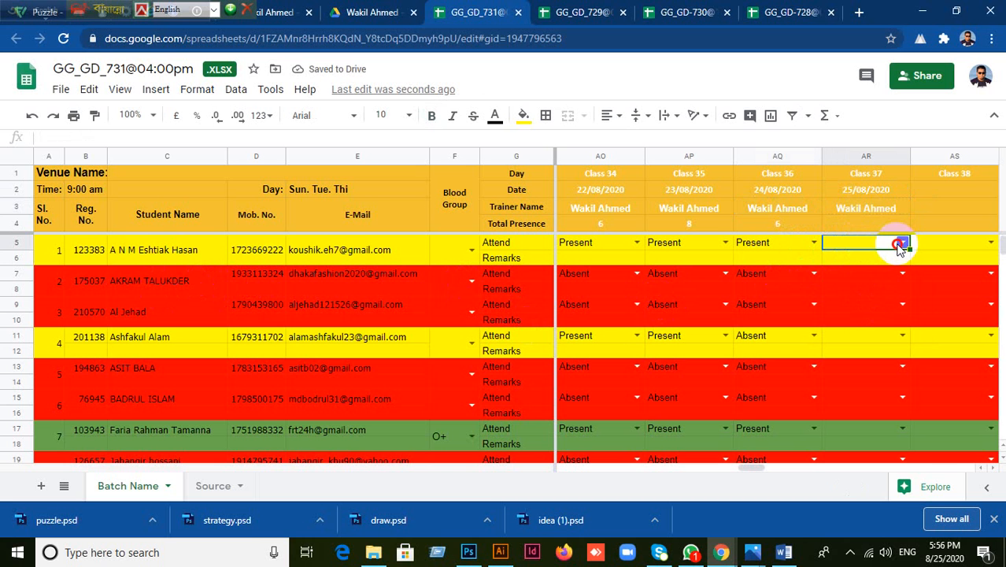
click(870, 264)
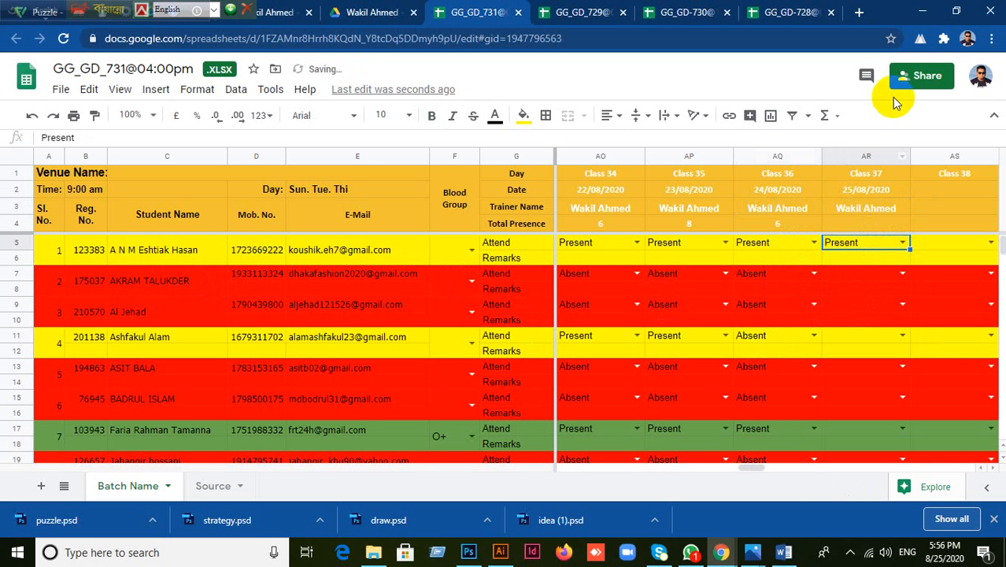
click(921, 11)
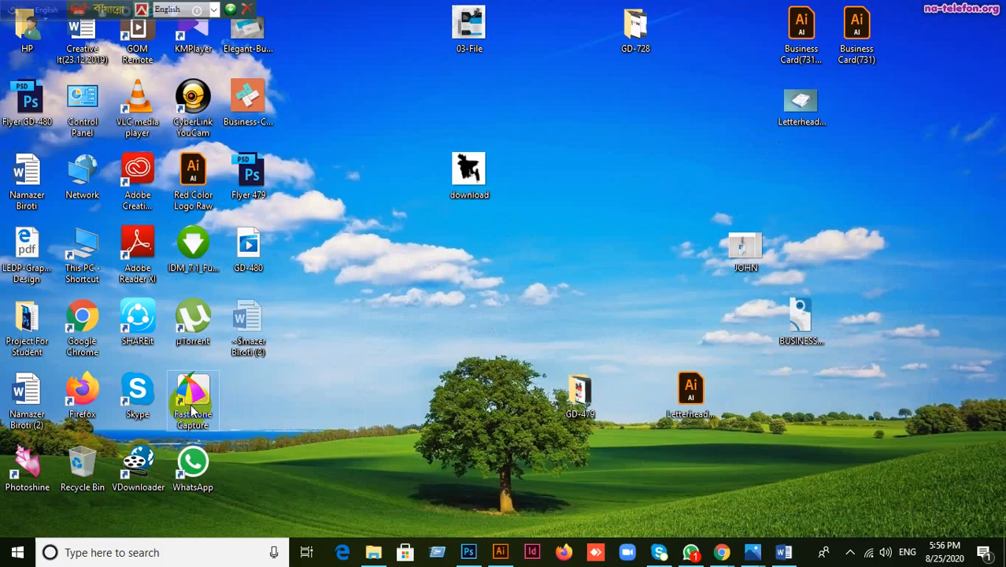